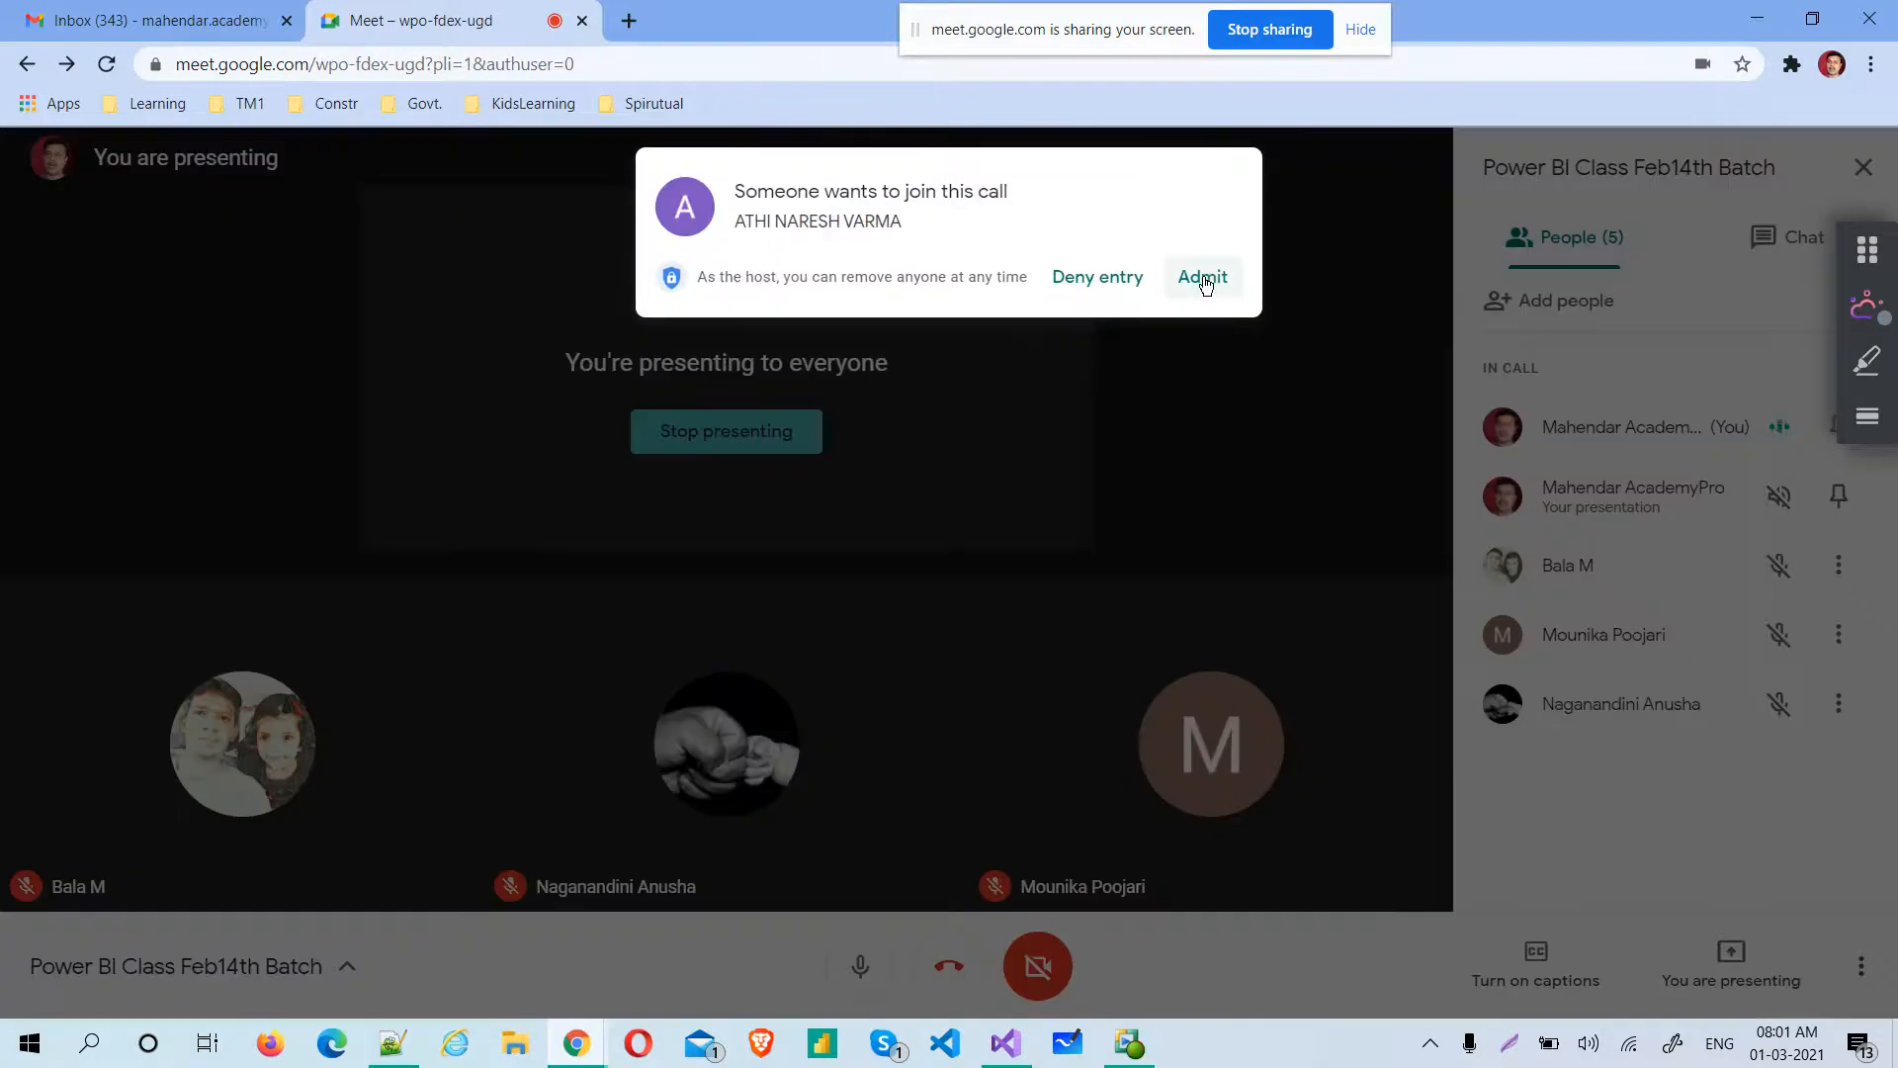
{"action": "left_click", "coordinate": [1203, 278]}
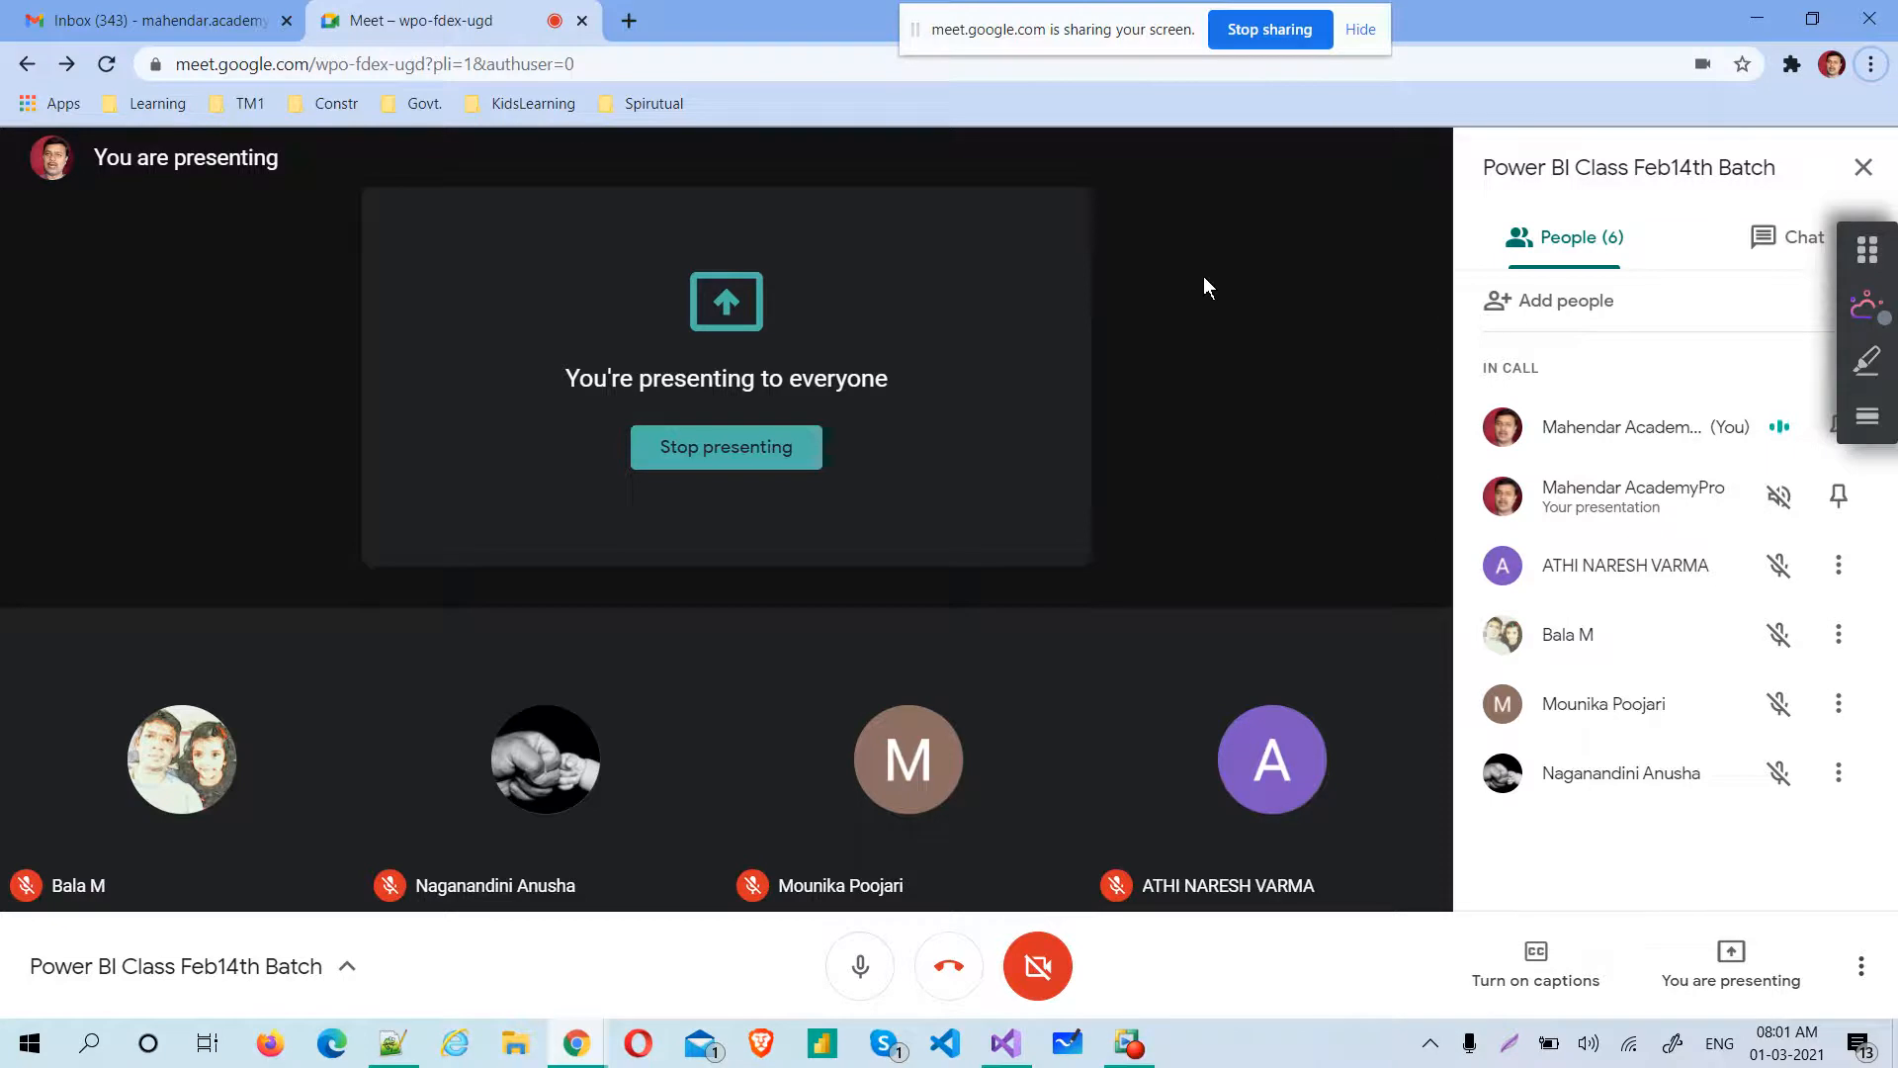
{"action": "mouse_move", "coordinate": [1147, 1061]}
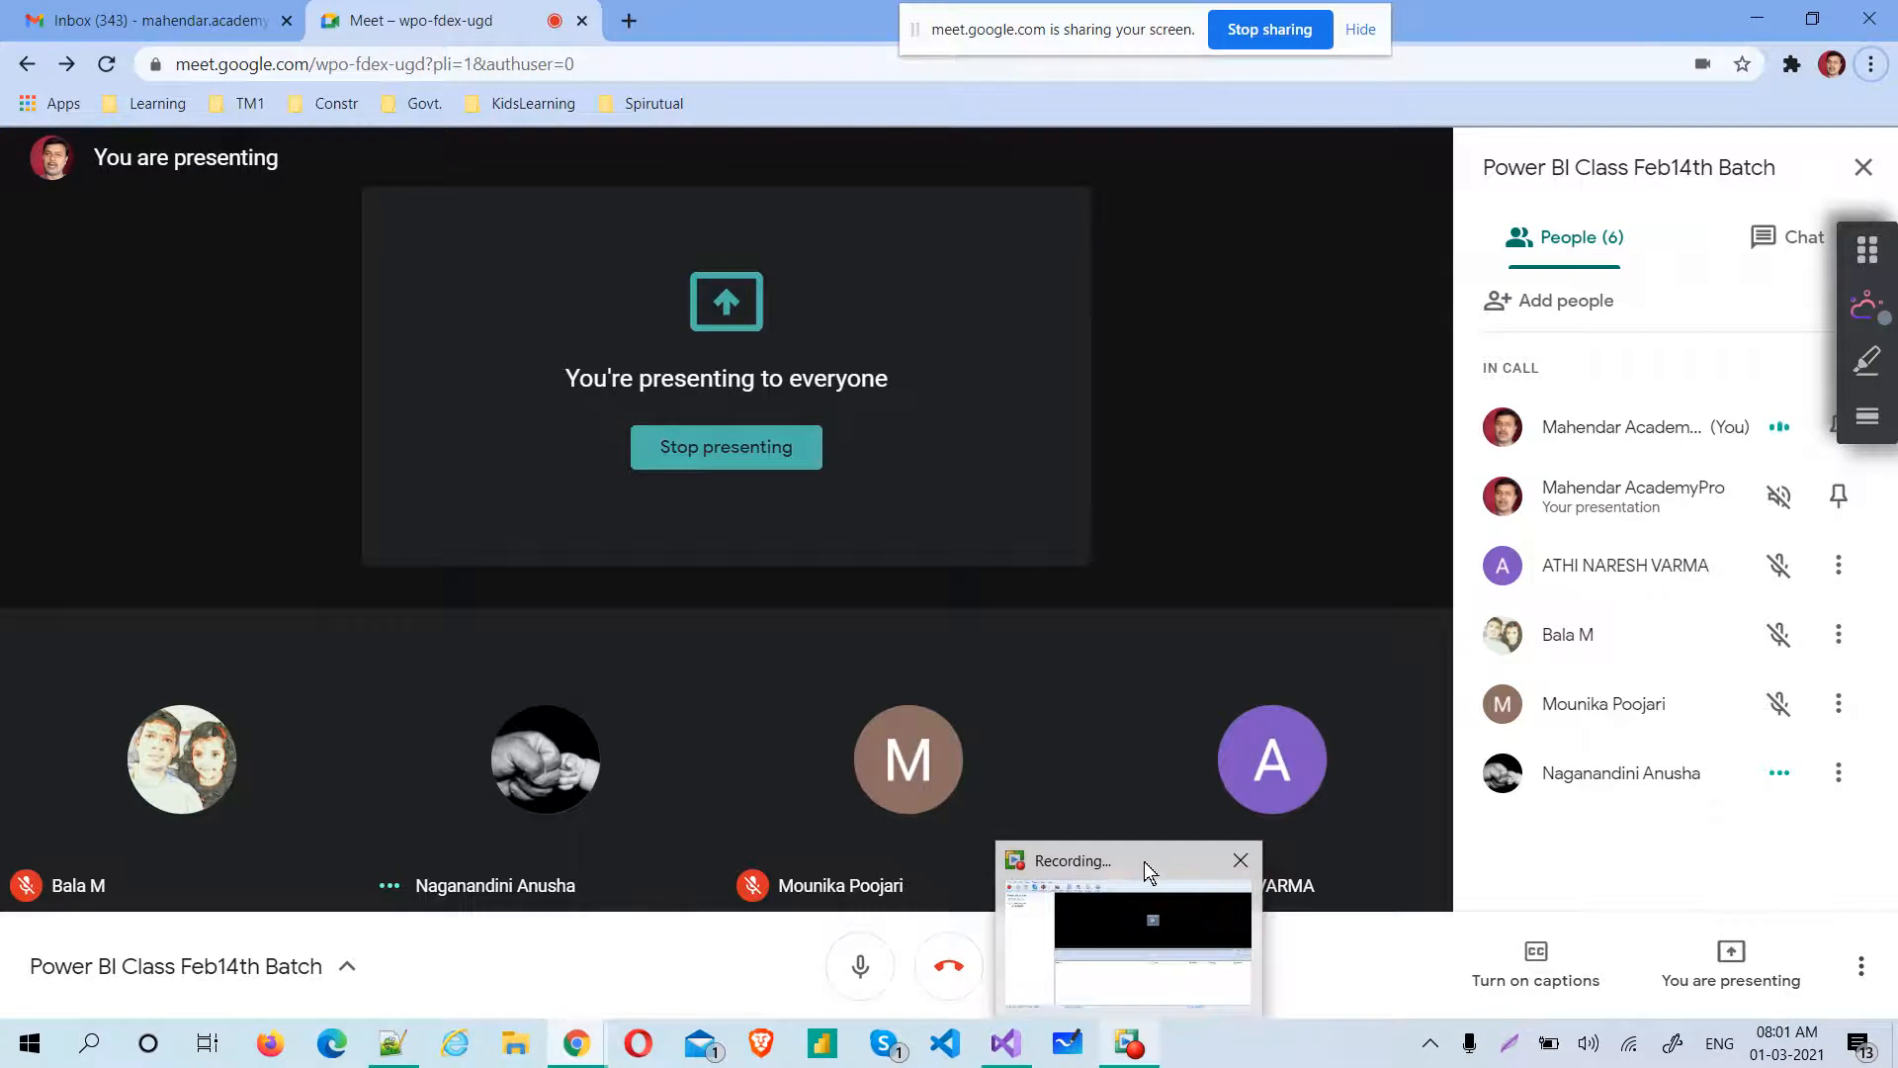
{"action": "mouse_move", "coordinate": [1145, 864]}
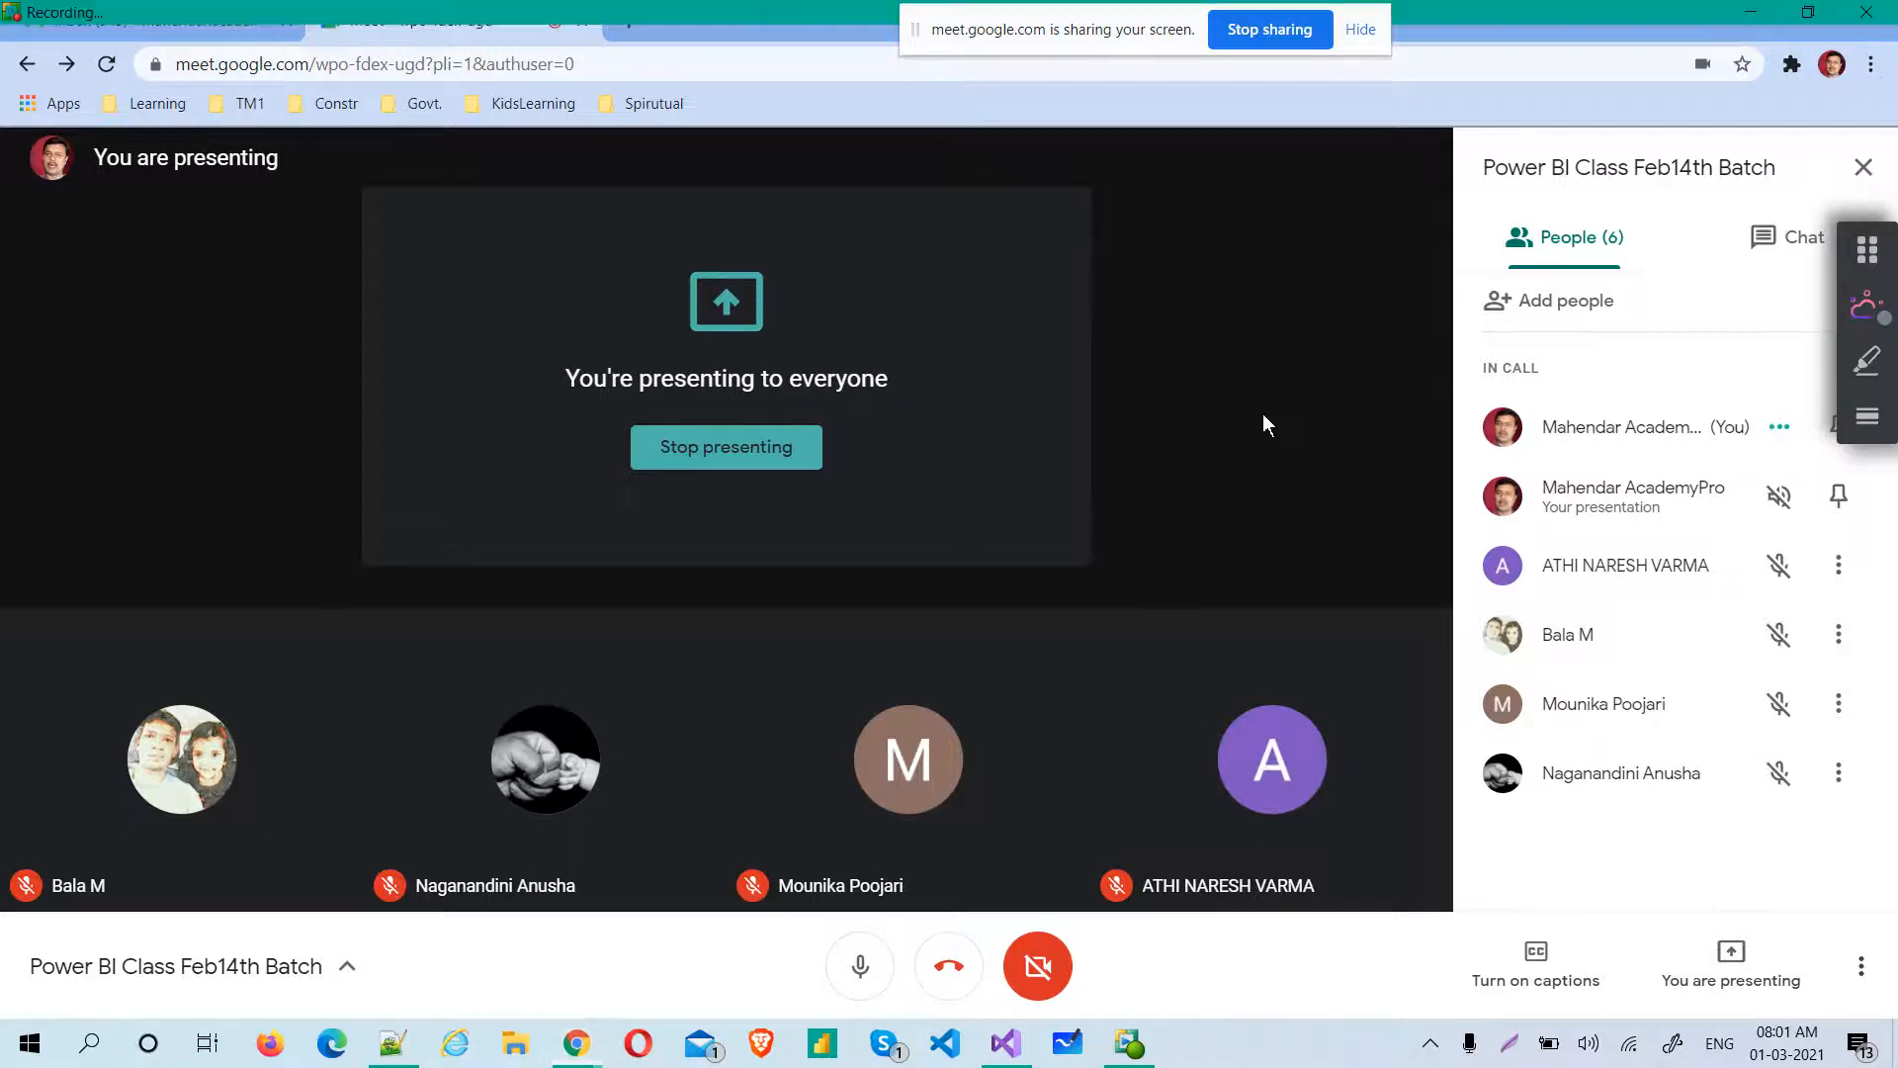
{"action": "key", "text": "alt+Tab"}
{"action": "key", "text": "alt+Tab"}
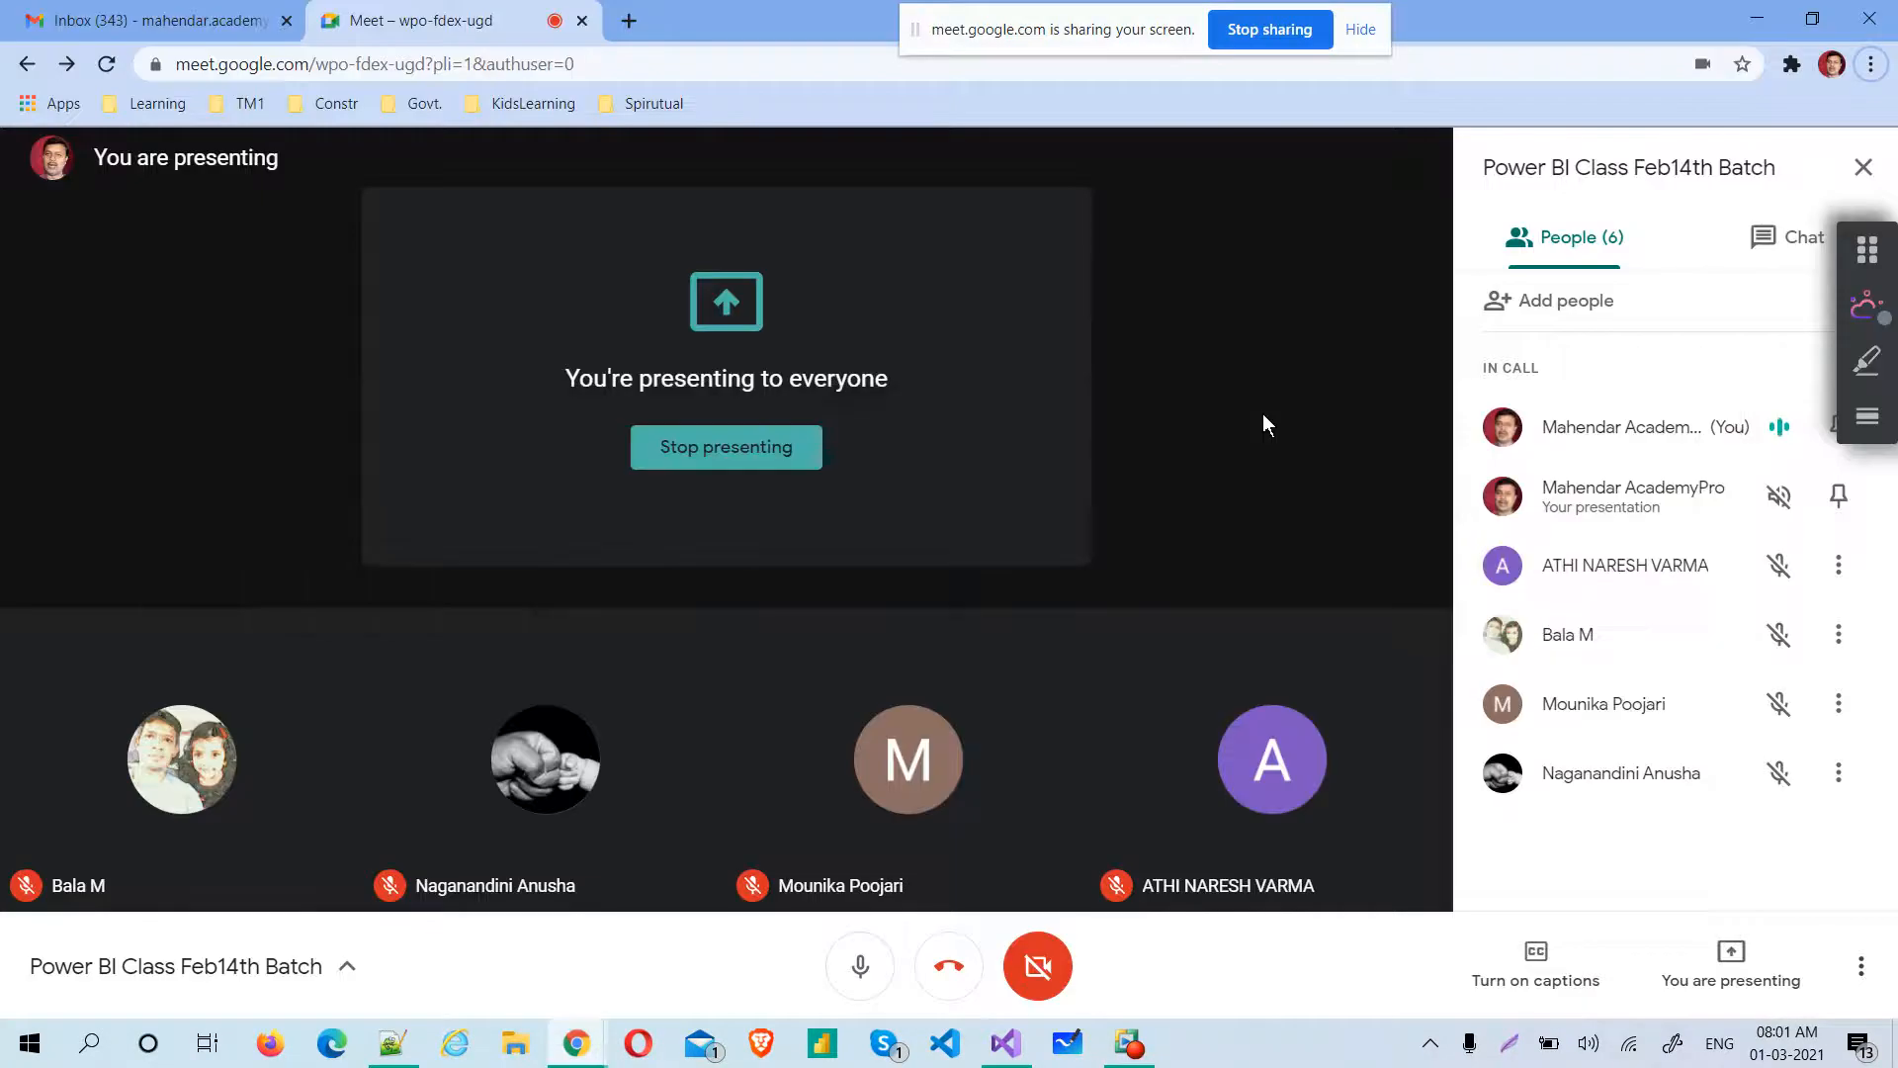
{"action": "key", "text": "alt+Tab"}
{"action": "key", "text": "alt+Tab"}
{"action": "key", "text": "alt+Tab"}
{"action": "key", "text": "alt+Tab"}
{"action": "key", "text": "alt+Tab"}
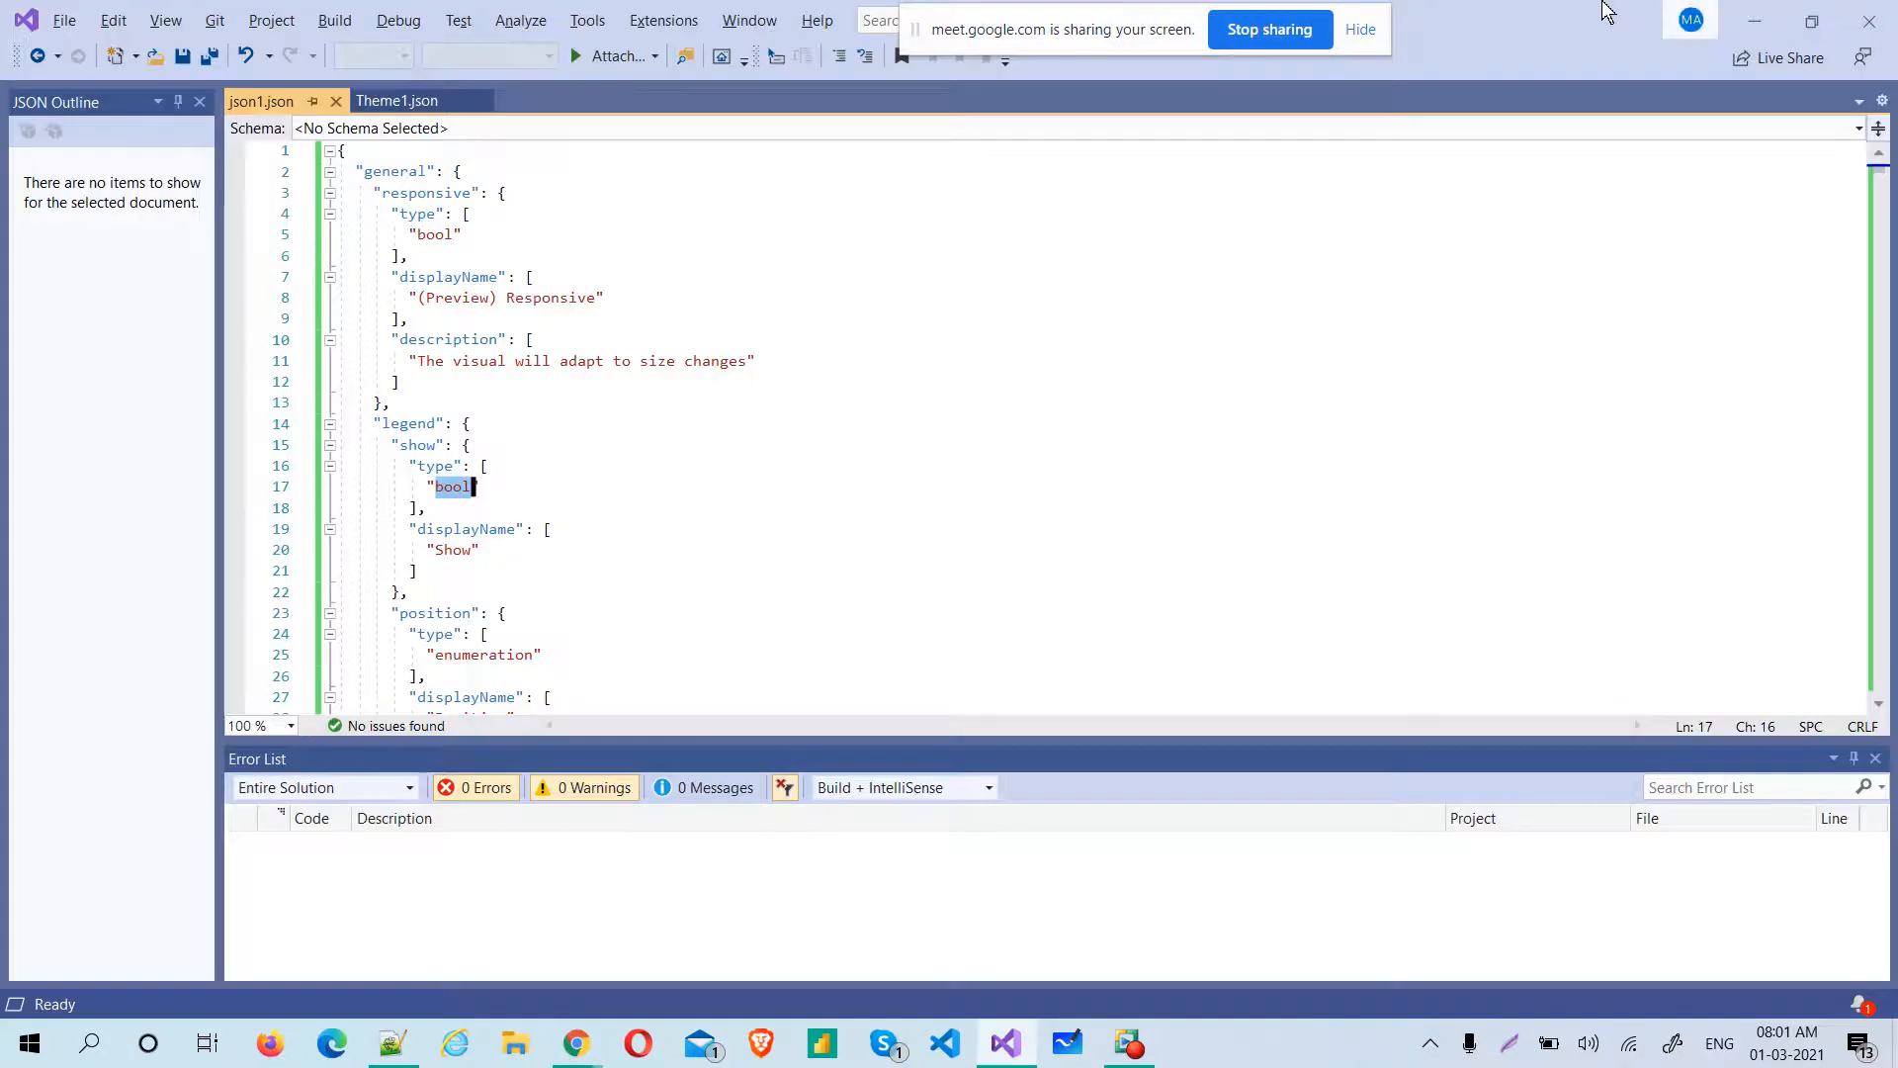
{"action": "left_click", "coordinate": [1741, 23]}
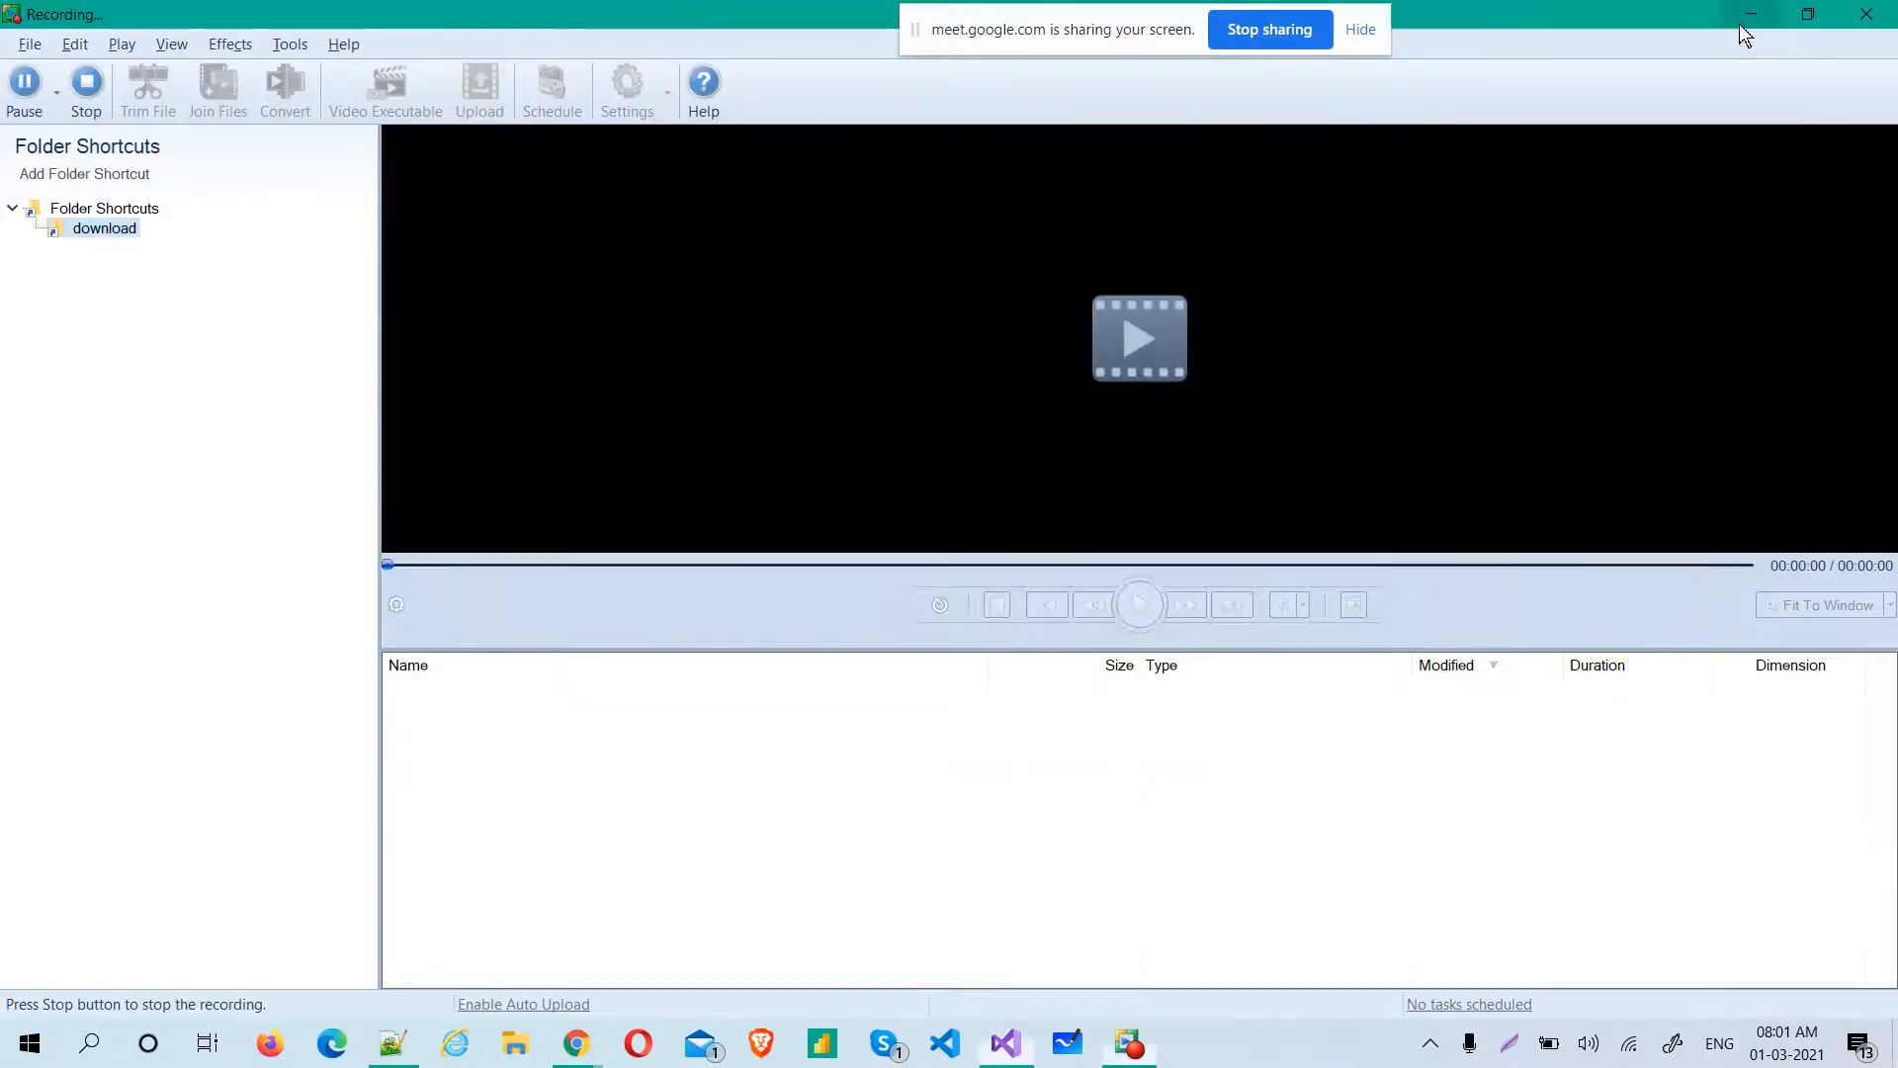
Switch to the Google Meet call and admit the participant waiting to join
{"action": "key", "text": "alt+Tab"}
{"action": "key", "text": "Tab"}
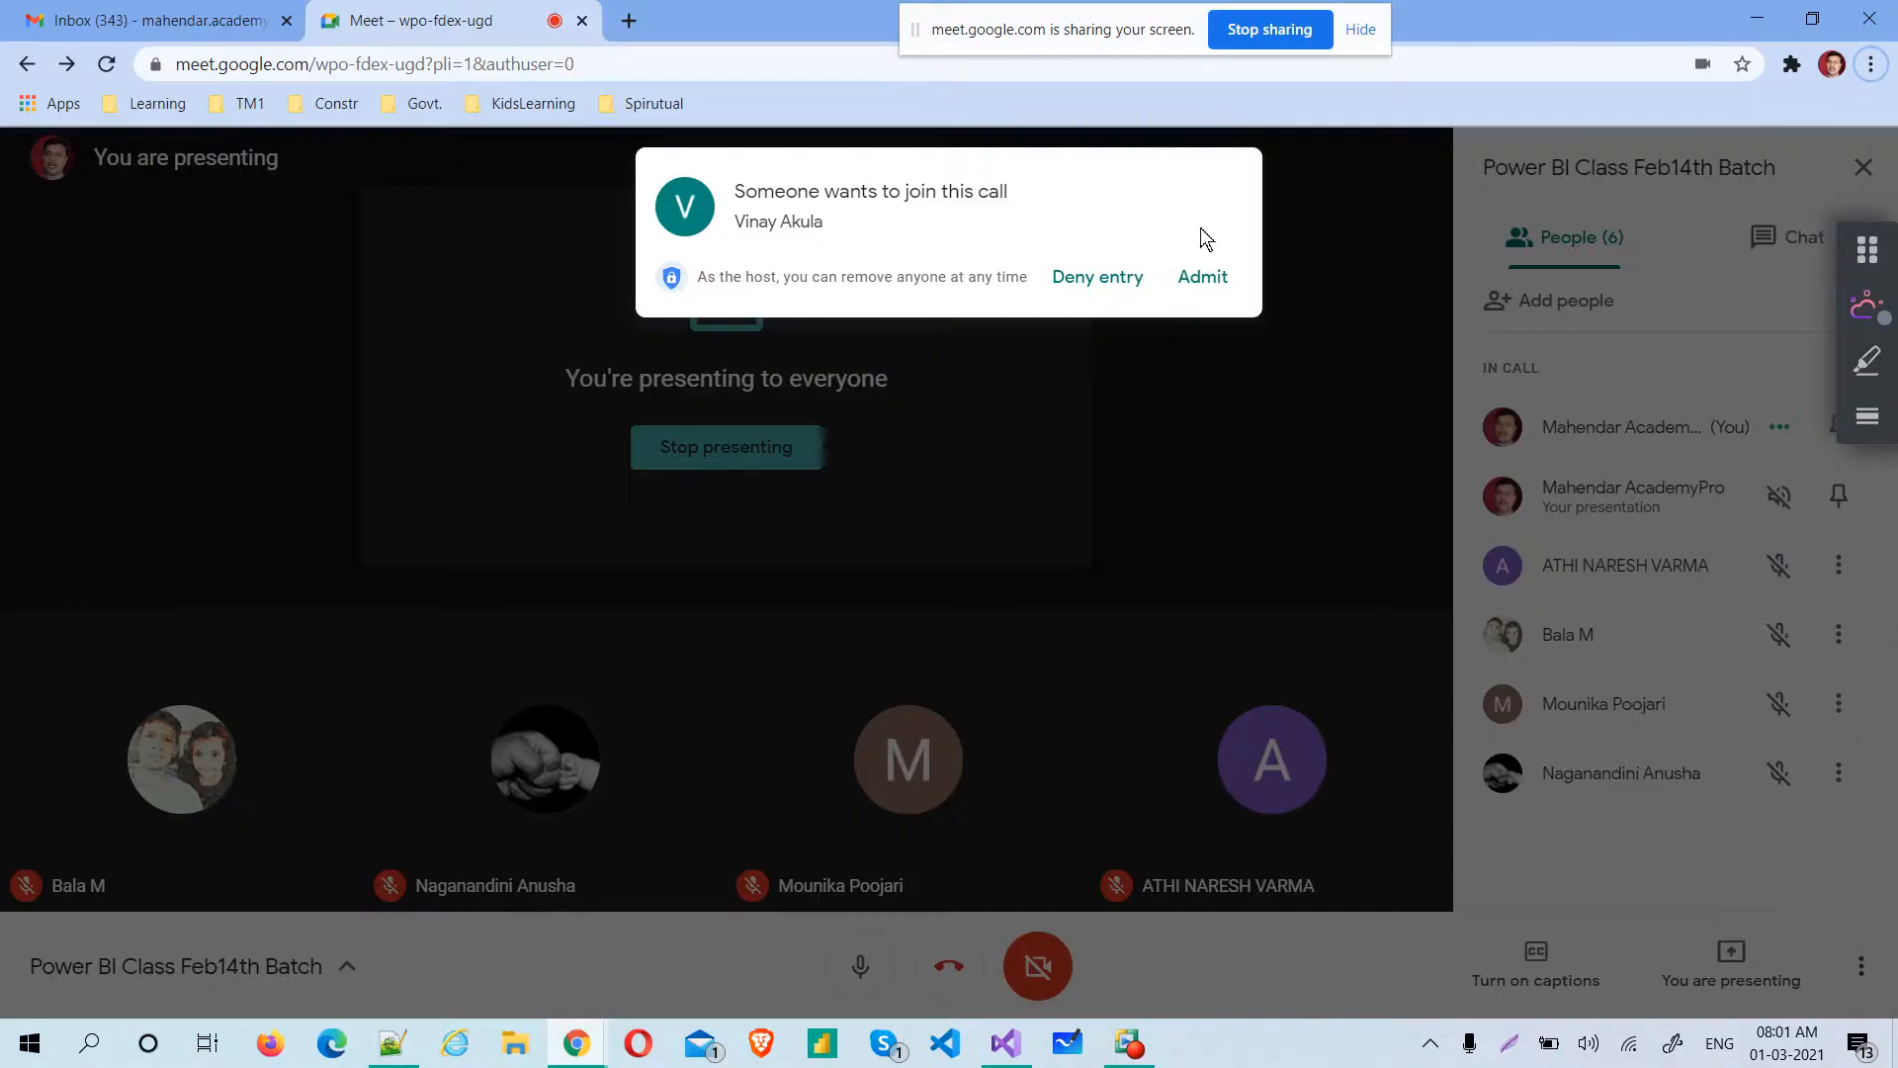
{"action": "left_click", "coordinate": [1202, 276]}
Switch to File Explorer and open Population Analysis.pbix from the Batch14Feb folder
{"action": "key", "text": "alt+Tab"}
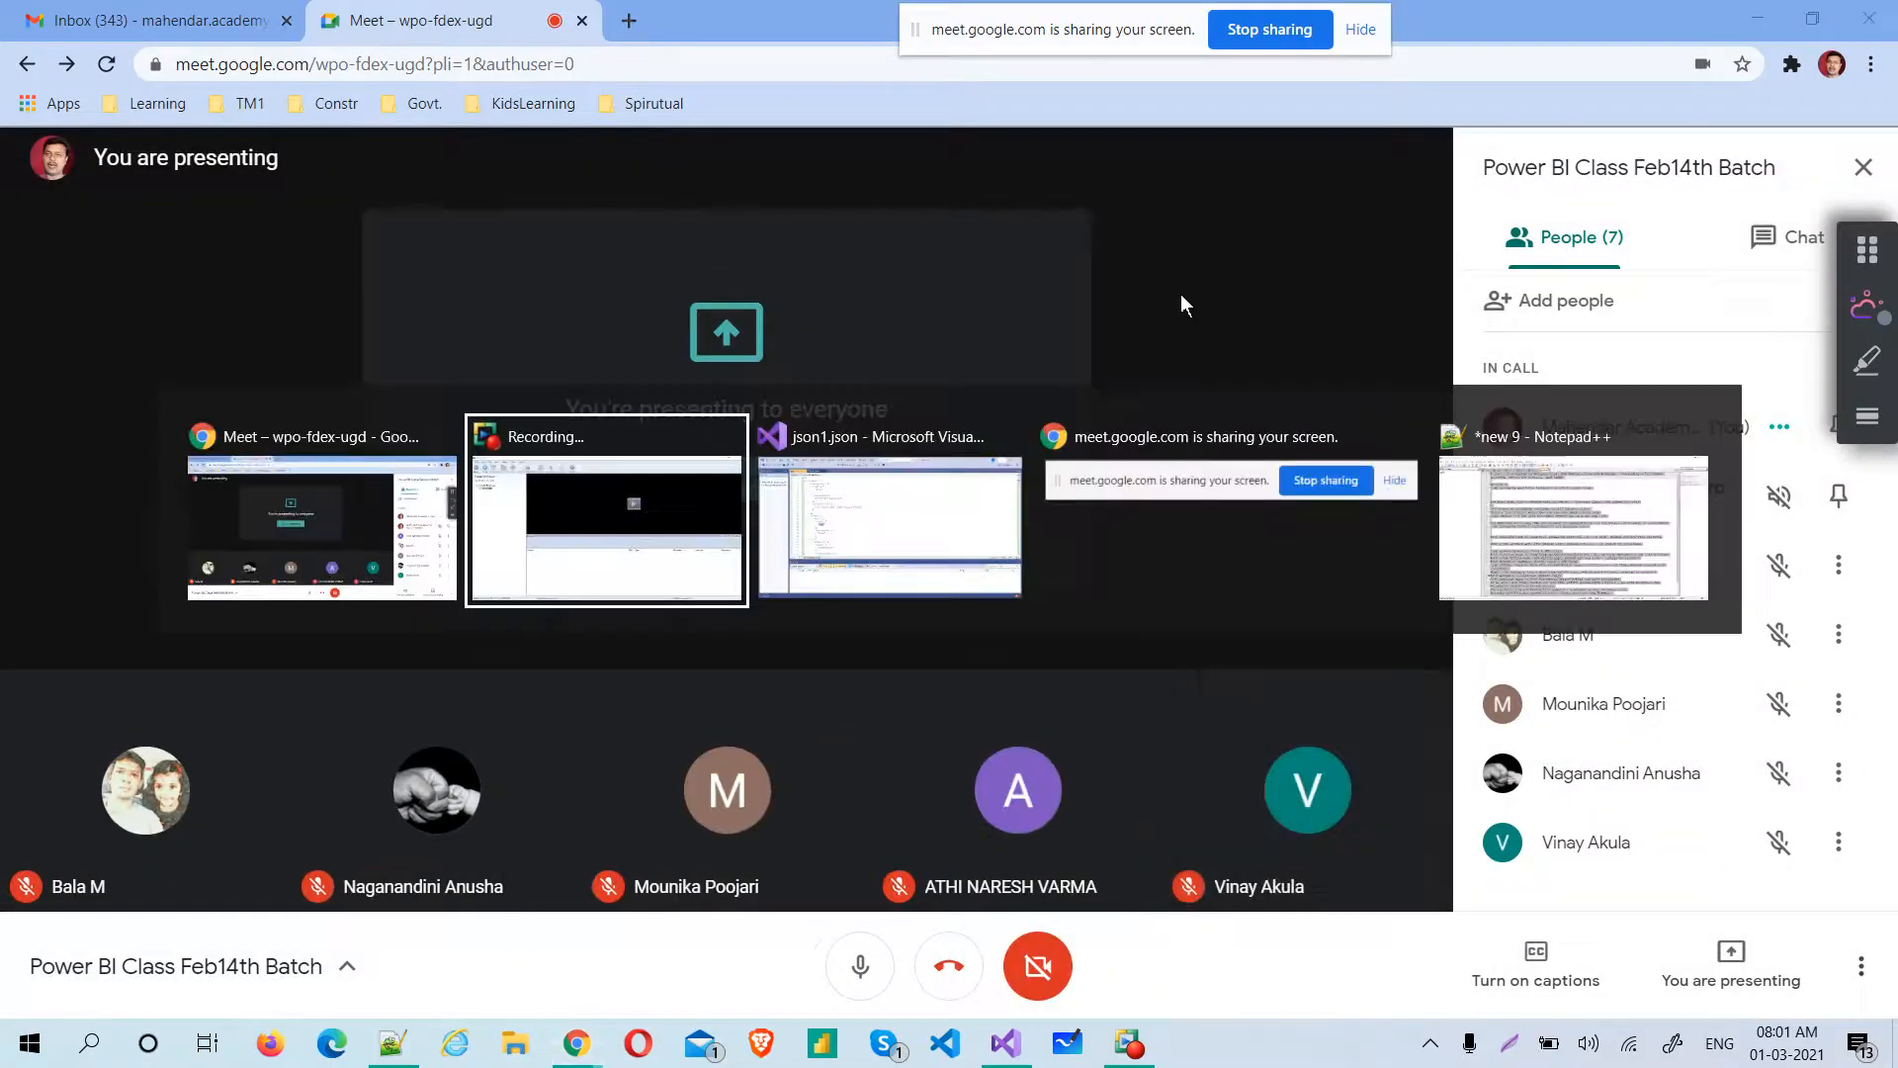
{"action": "key", "text": "Tab"}
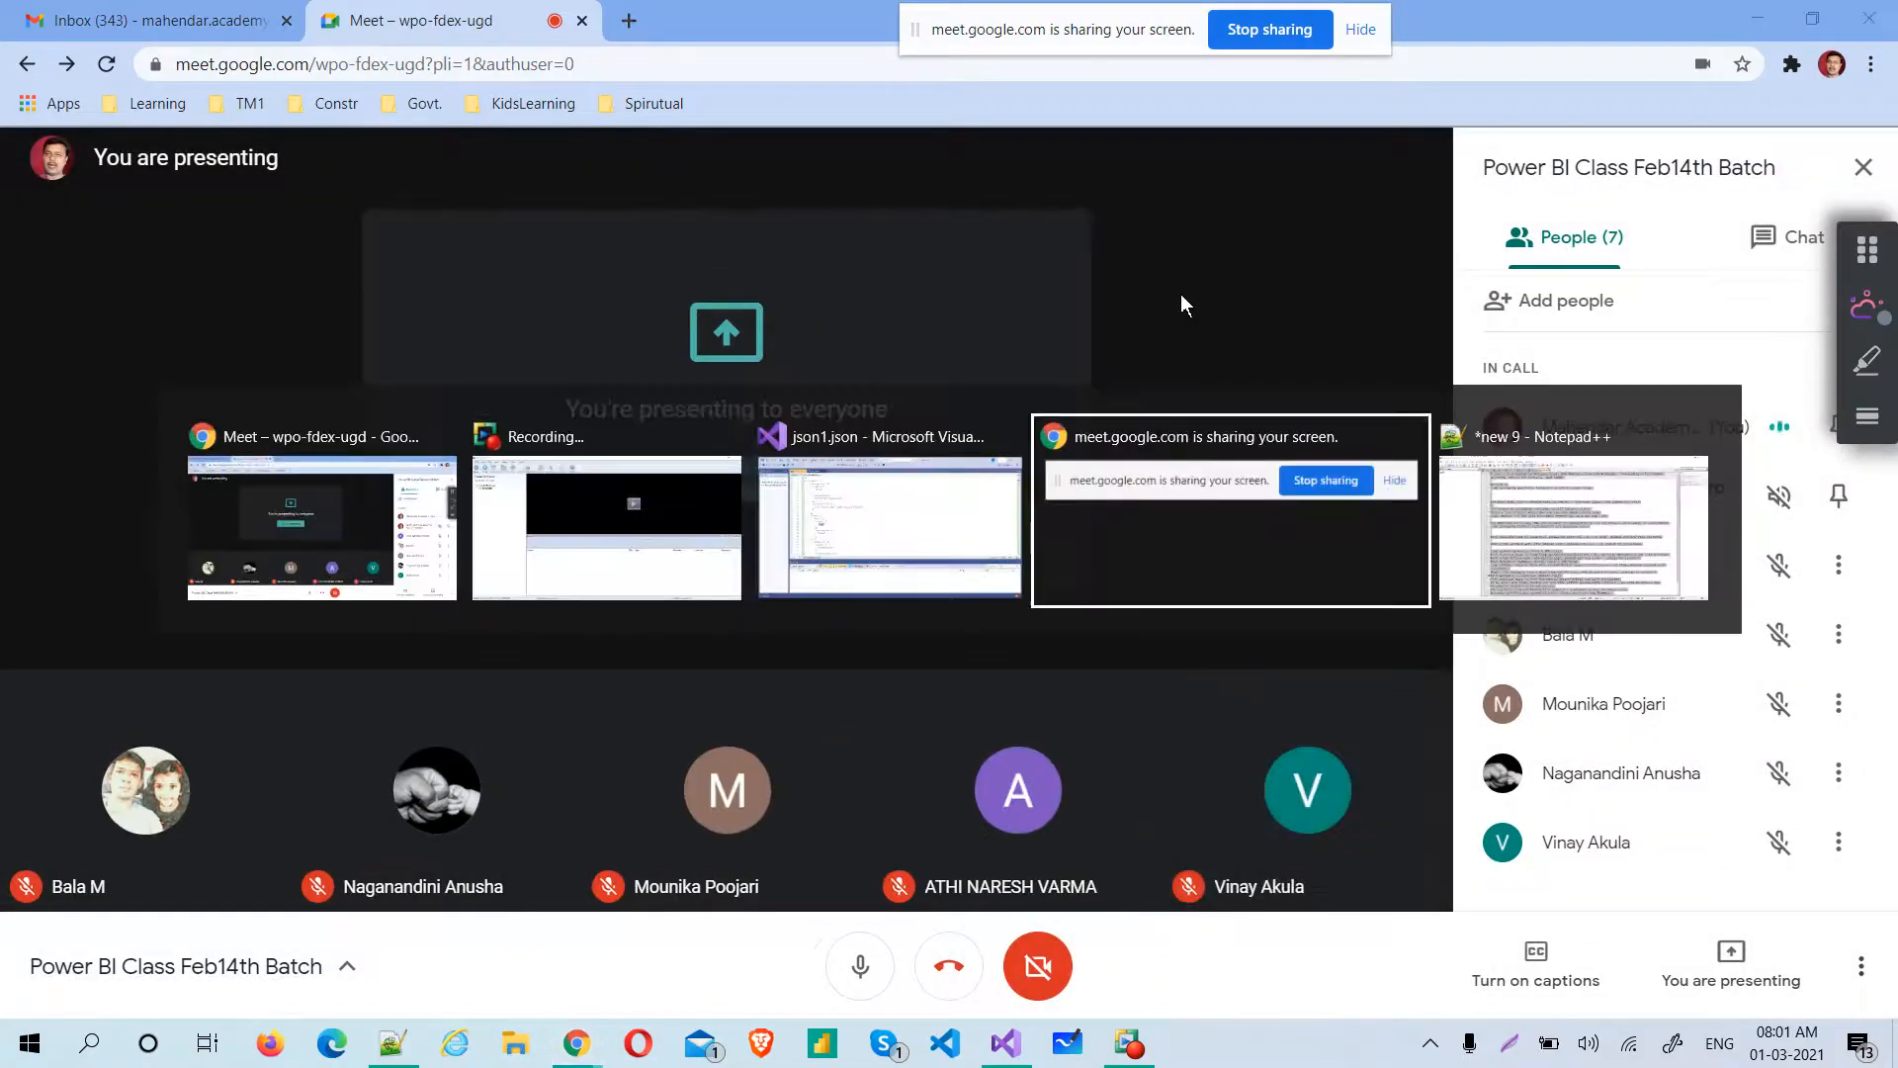
{"action": "key", "text": "Tab"}
{"action": "key", "text": "Tab"}
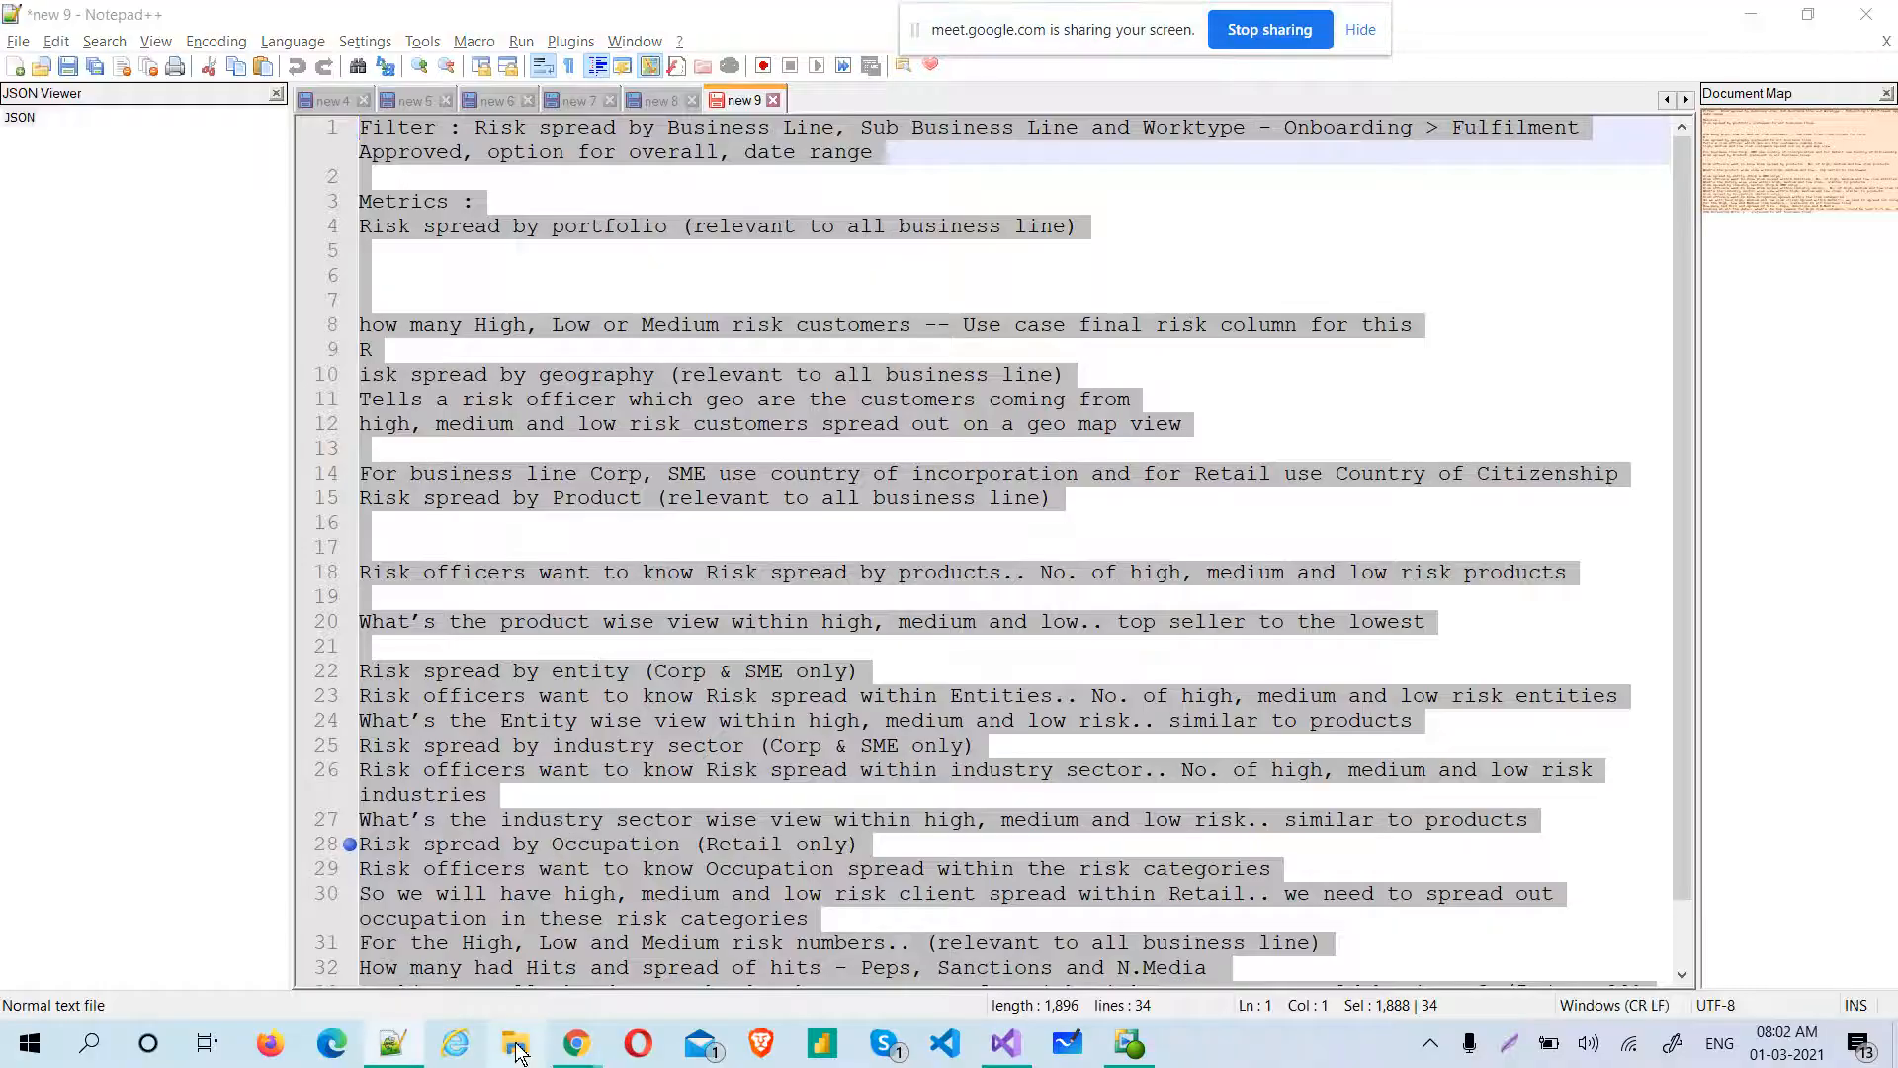
{"action": "key", "text": "super+e"}
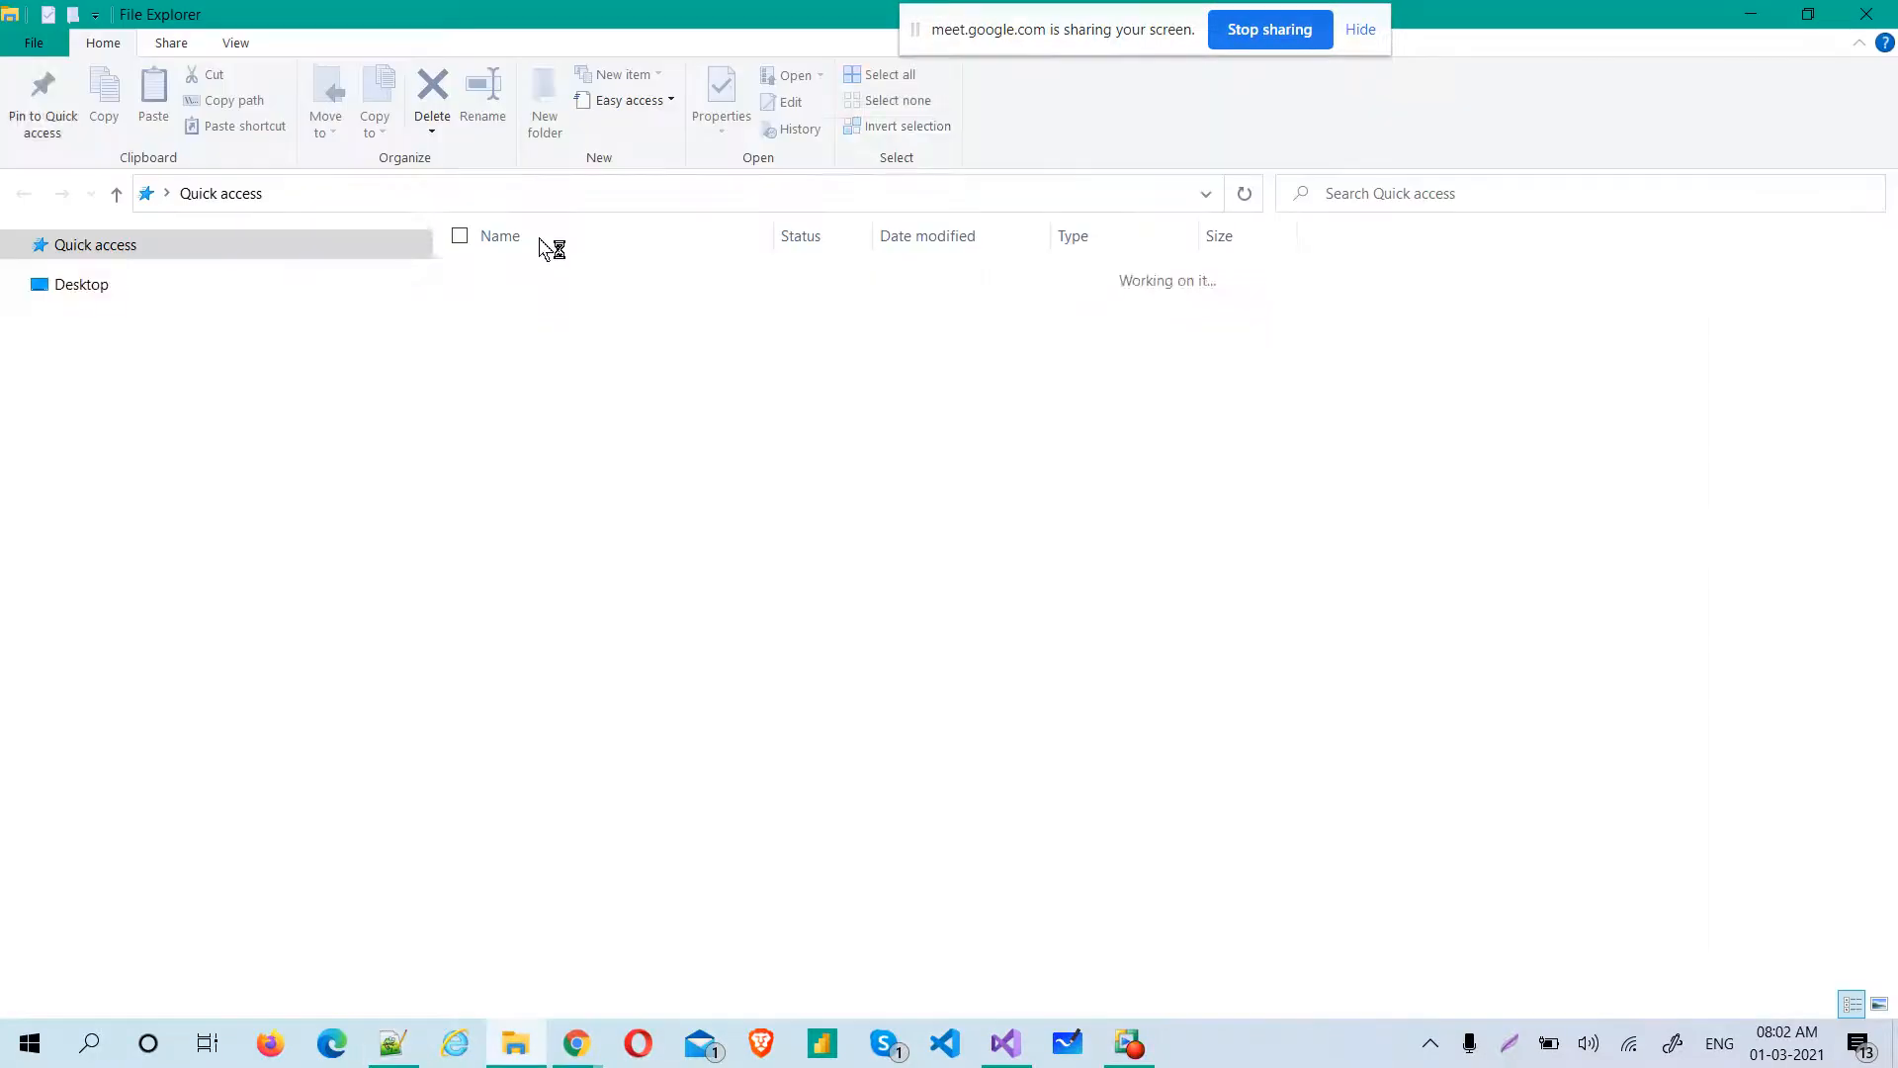
{"action": "double_click", "coordinate": [504, 465]}
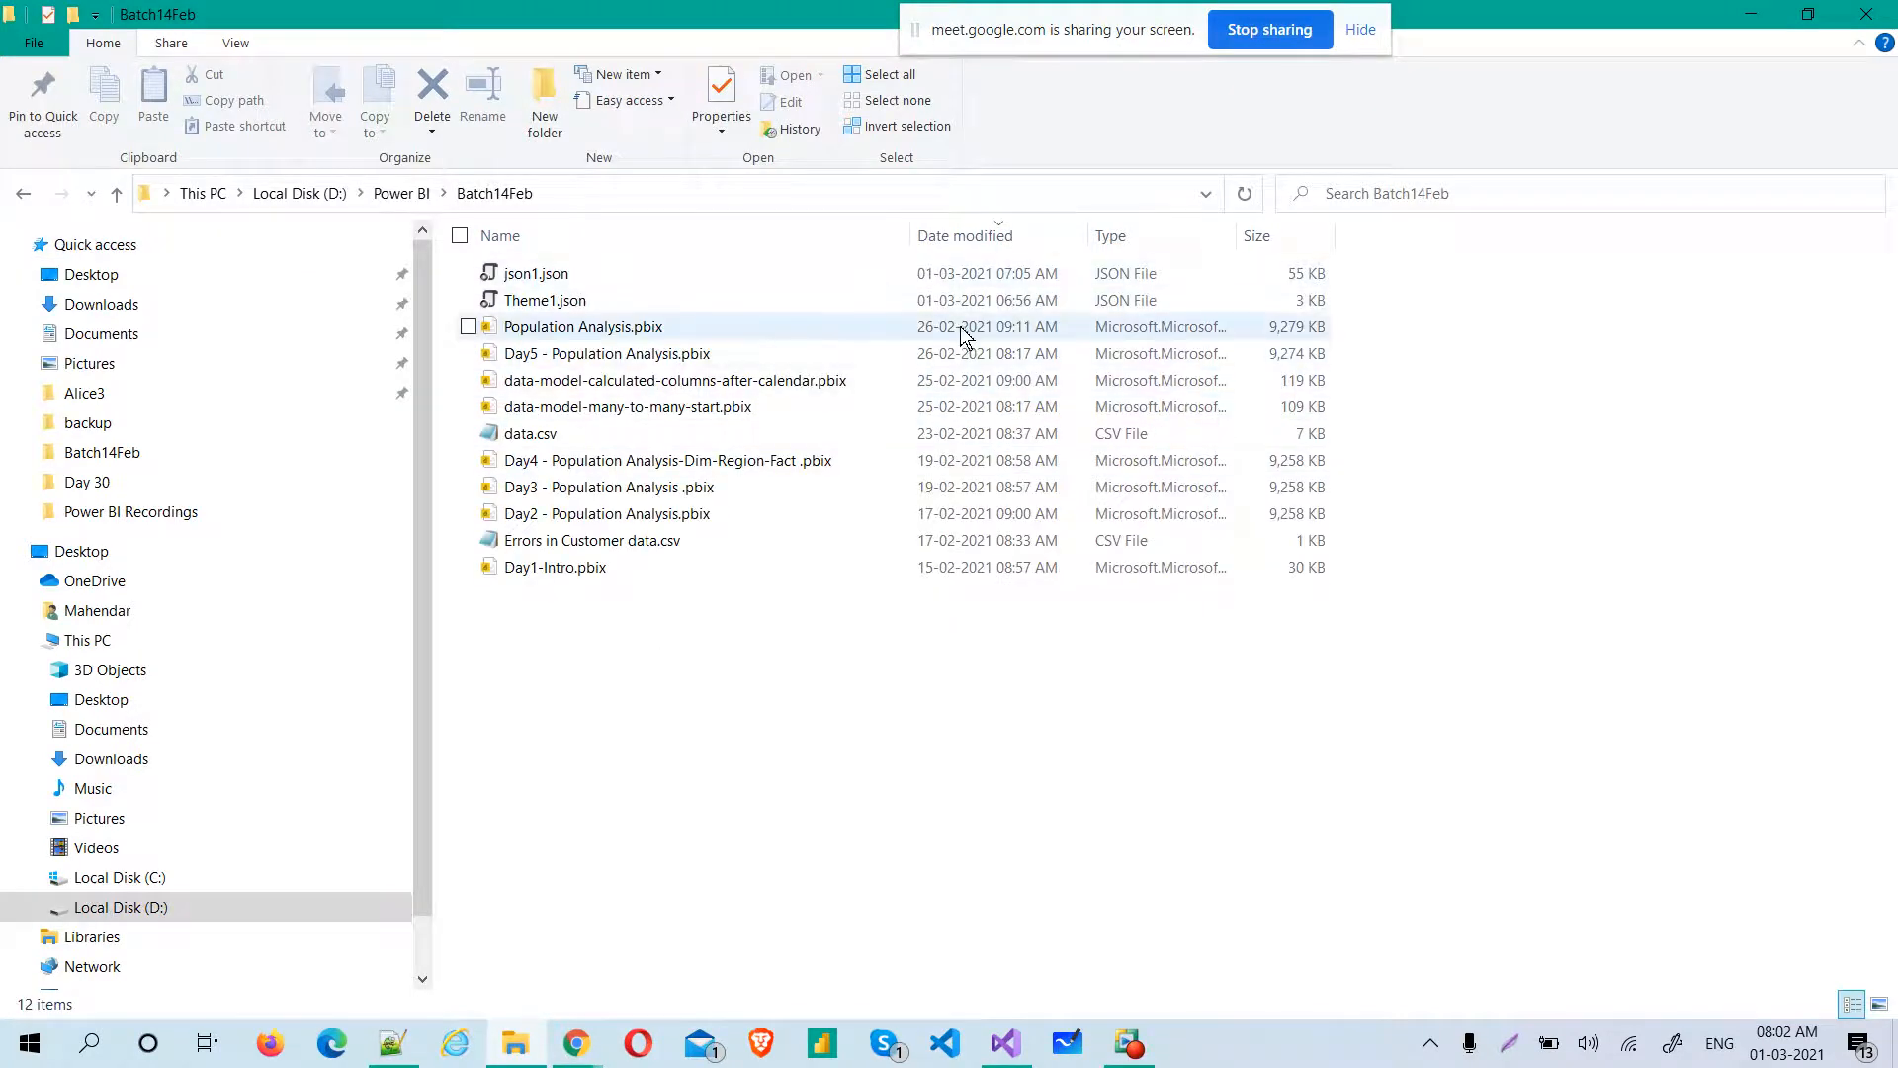
{"action": "left_click", "coordinate": [650, 334]}
{"action": "double_click", "coordinate": [650, 334]}
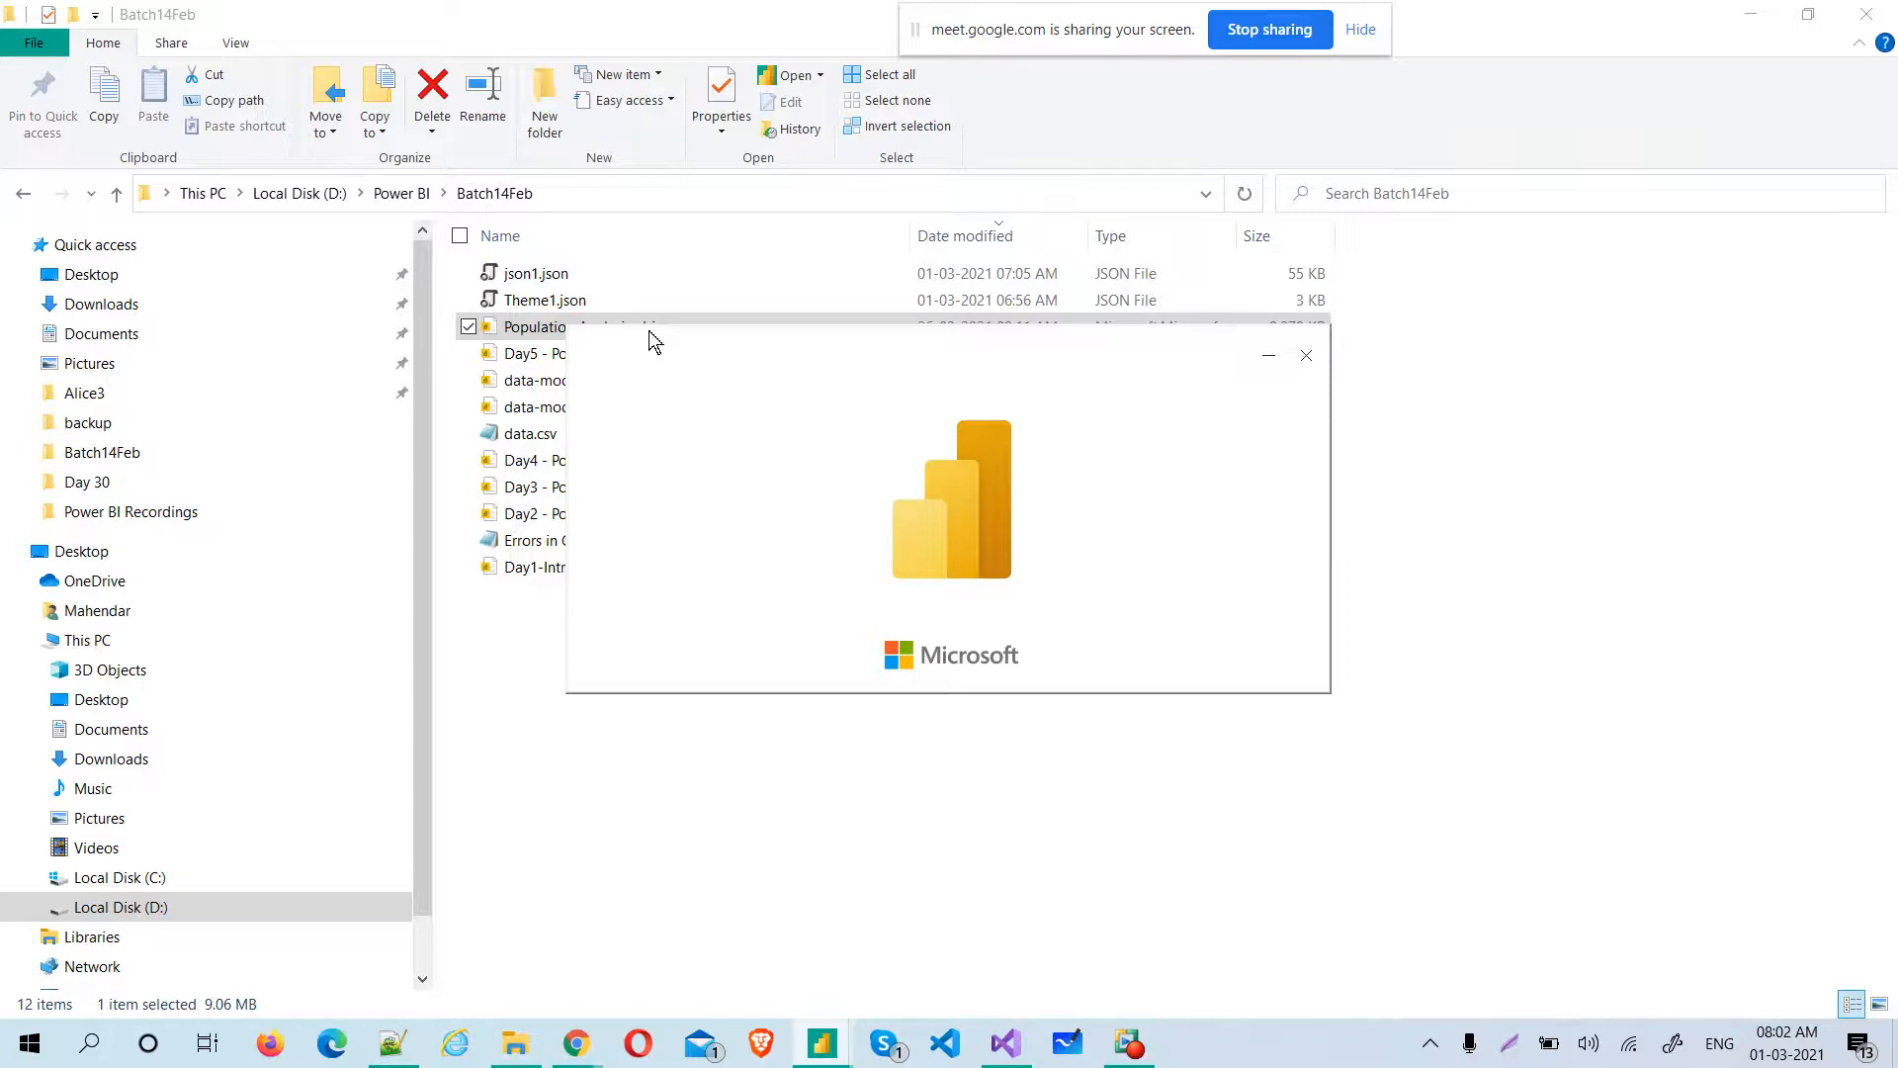
Switch to the Google Meet call and check its participant list
{"action": "key", "text": "alt+Tab"}
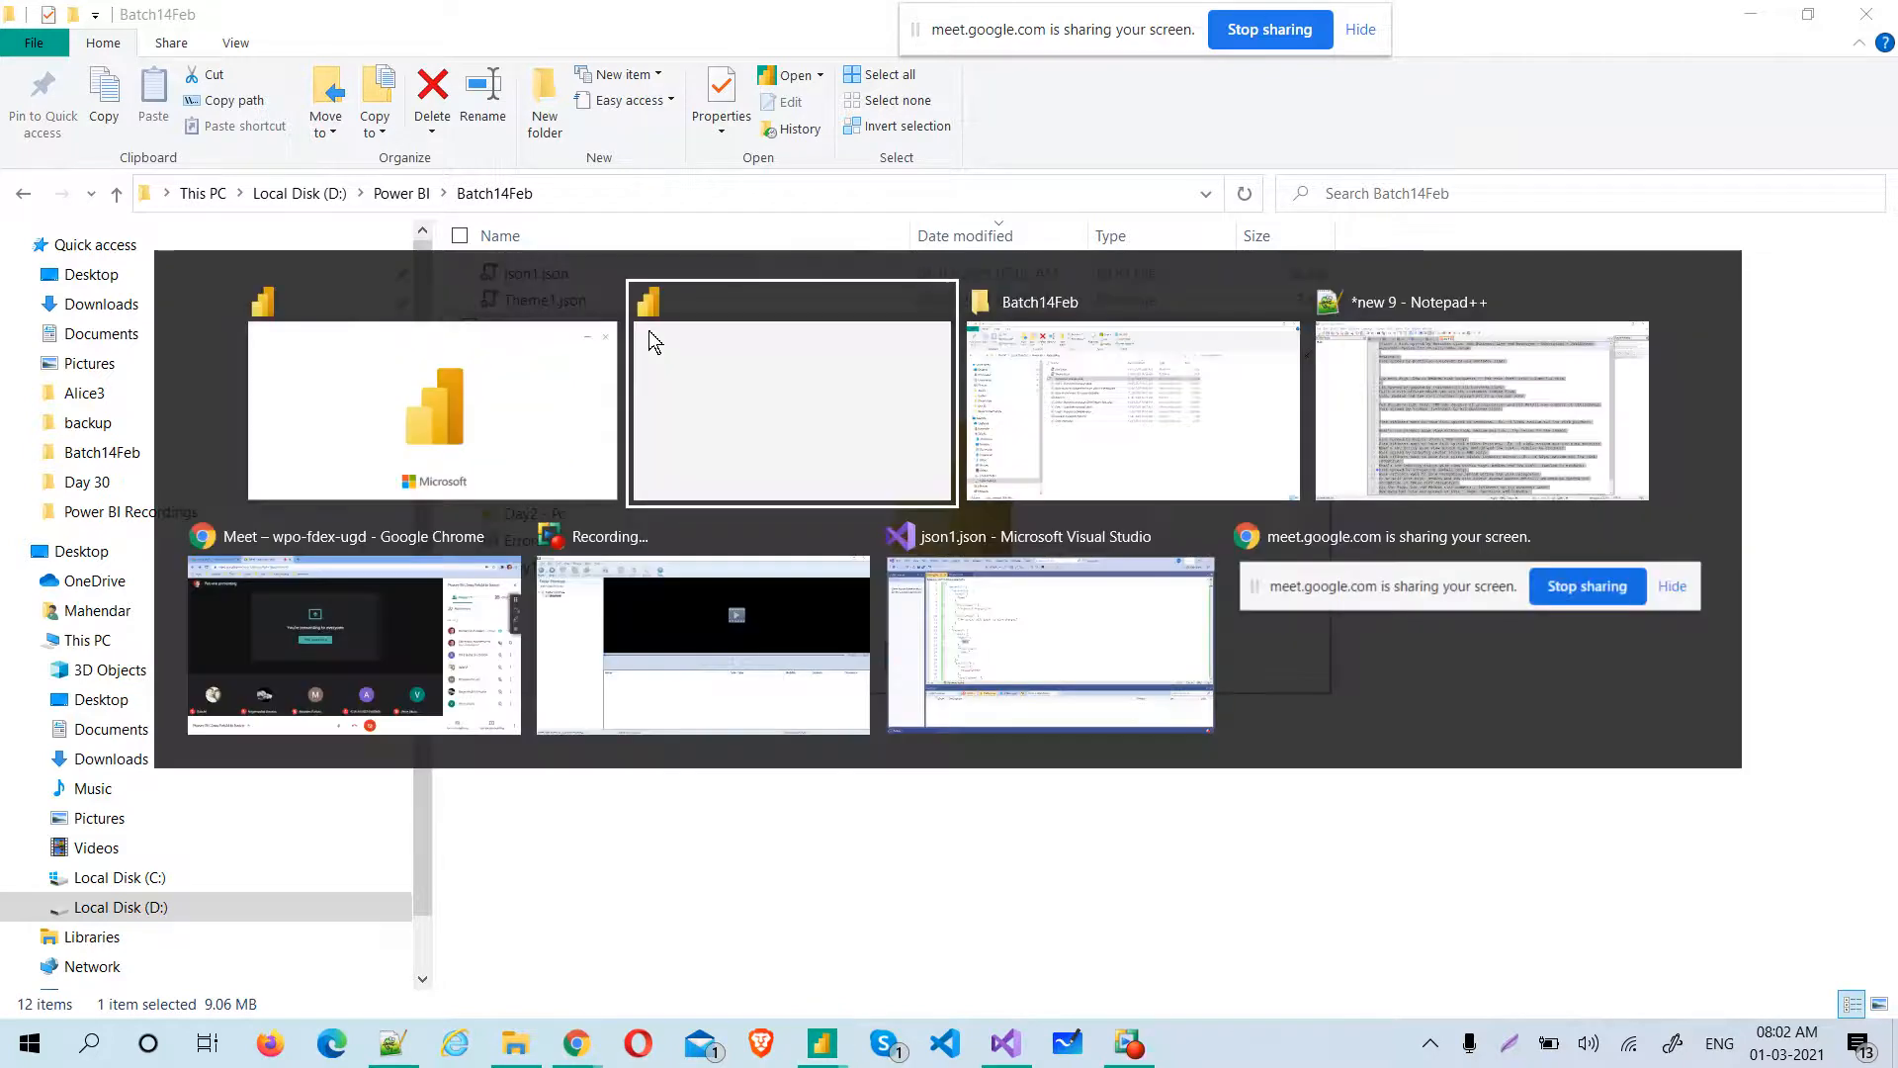
{"action": "key", "text": "Tab"}
{"action": "key", "text": "Tab"}
{"action": "key", "text": "Tab"}
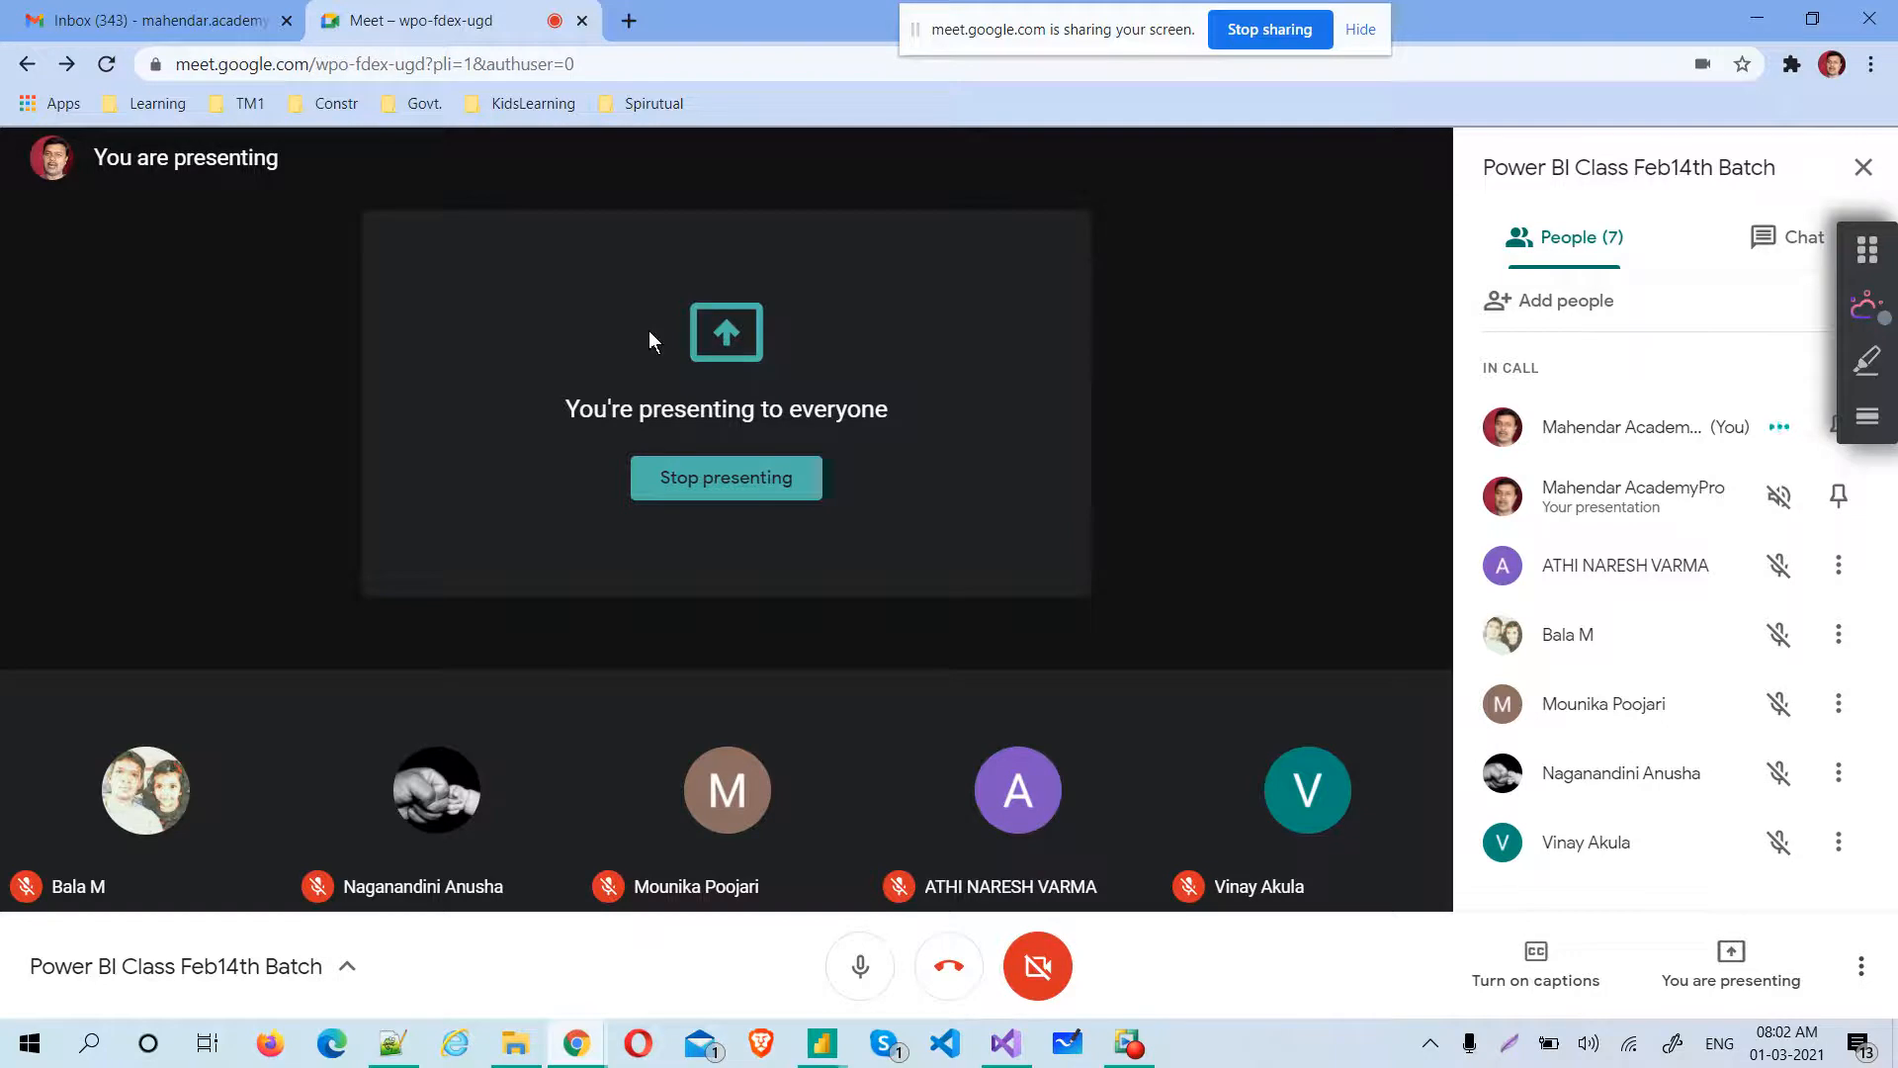
Switch to the Population Analysis window in Power BI Desktop and try to open the report view
{"action": "key", "text": "alt+Tab"}
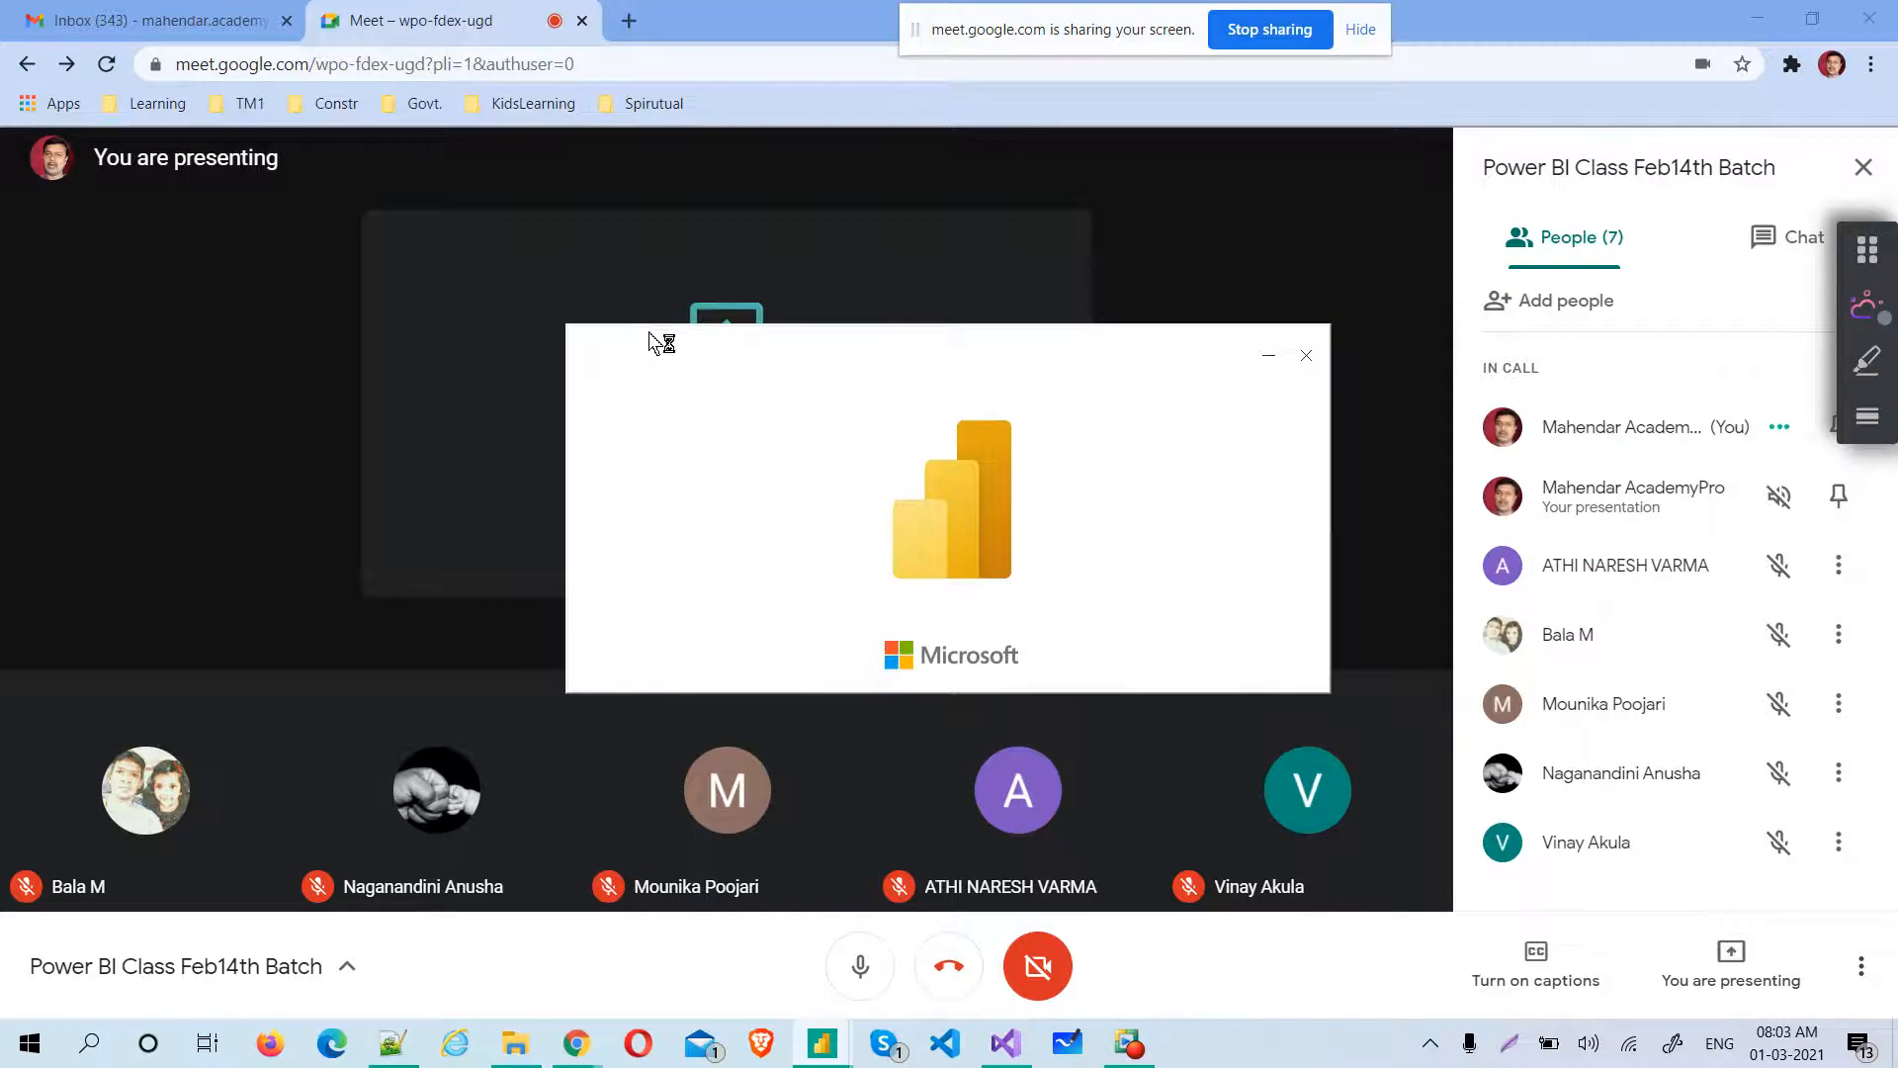
{"action": "key", "text": "alt+Tab"}
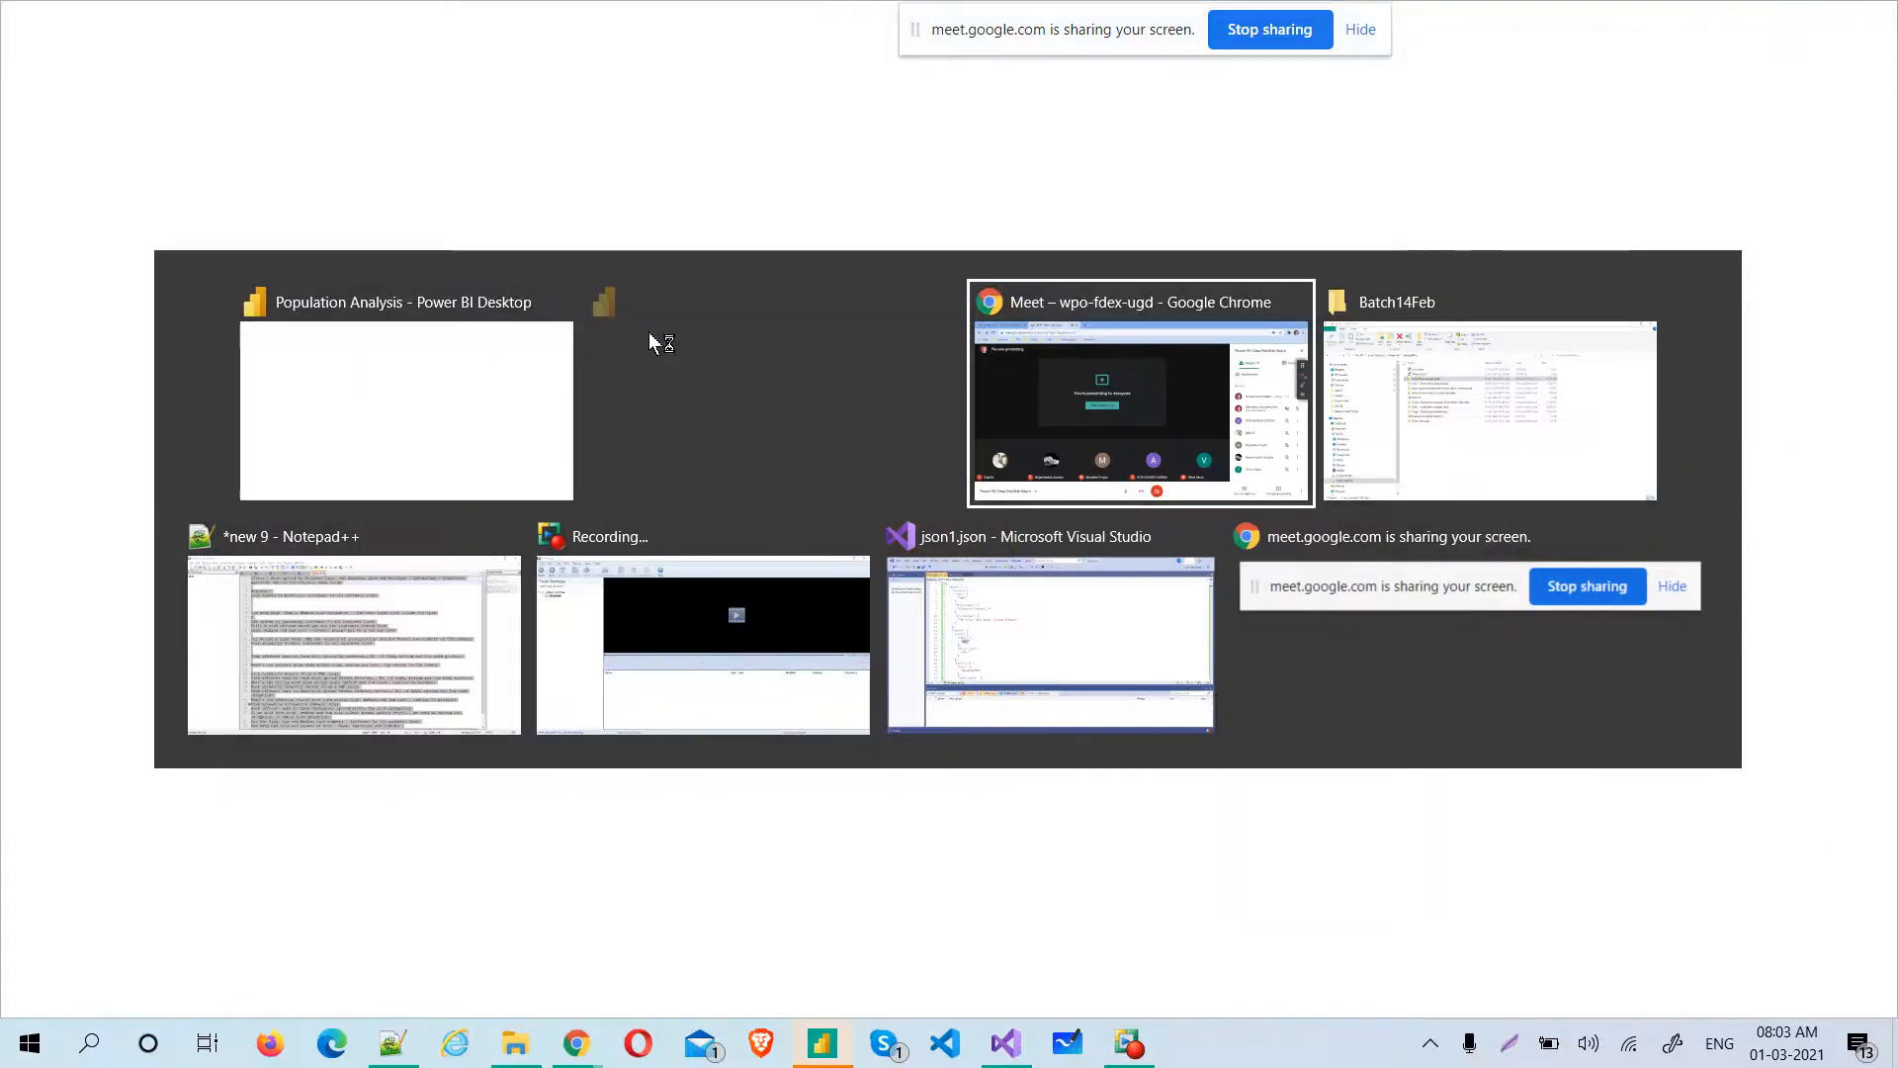
{"action": "left_click", "coordinate": [657, 343]}
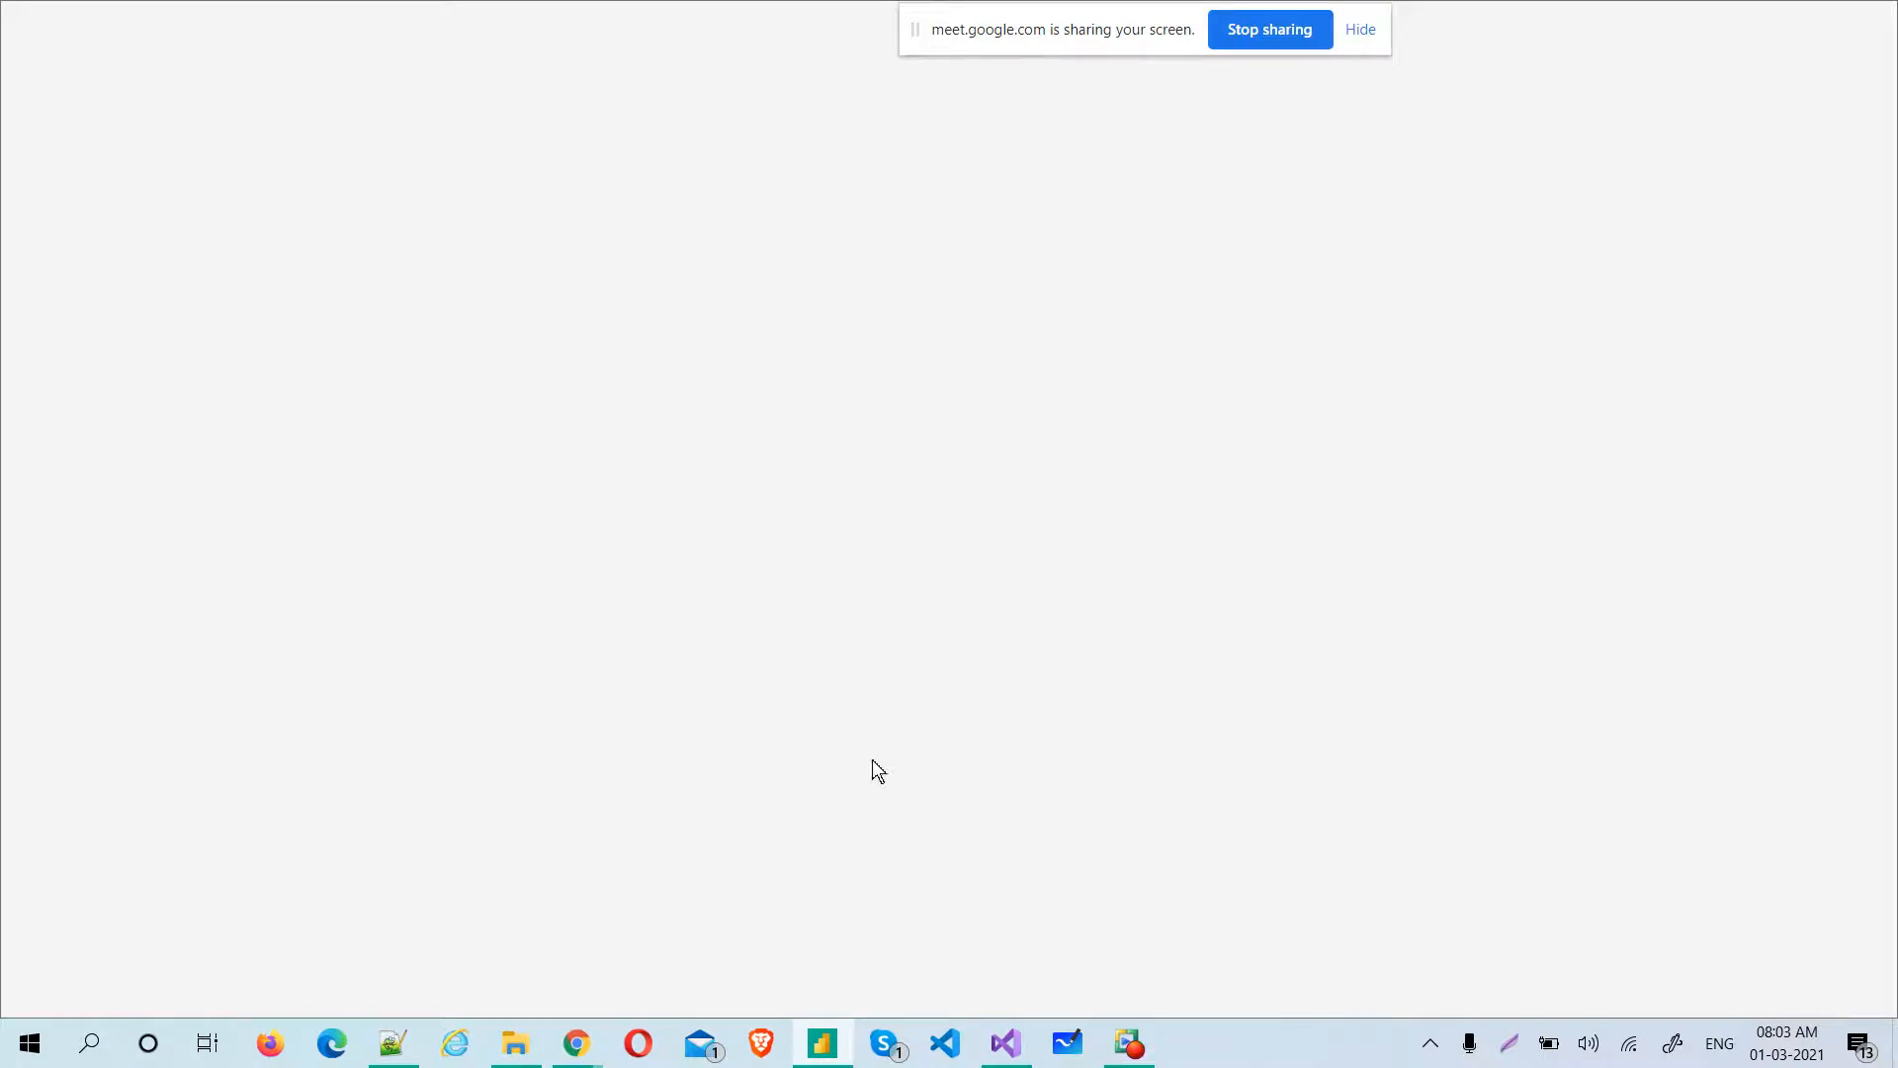
{"action": "mouse_move", "coordinate": [825, 1046]}
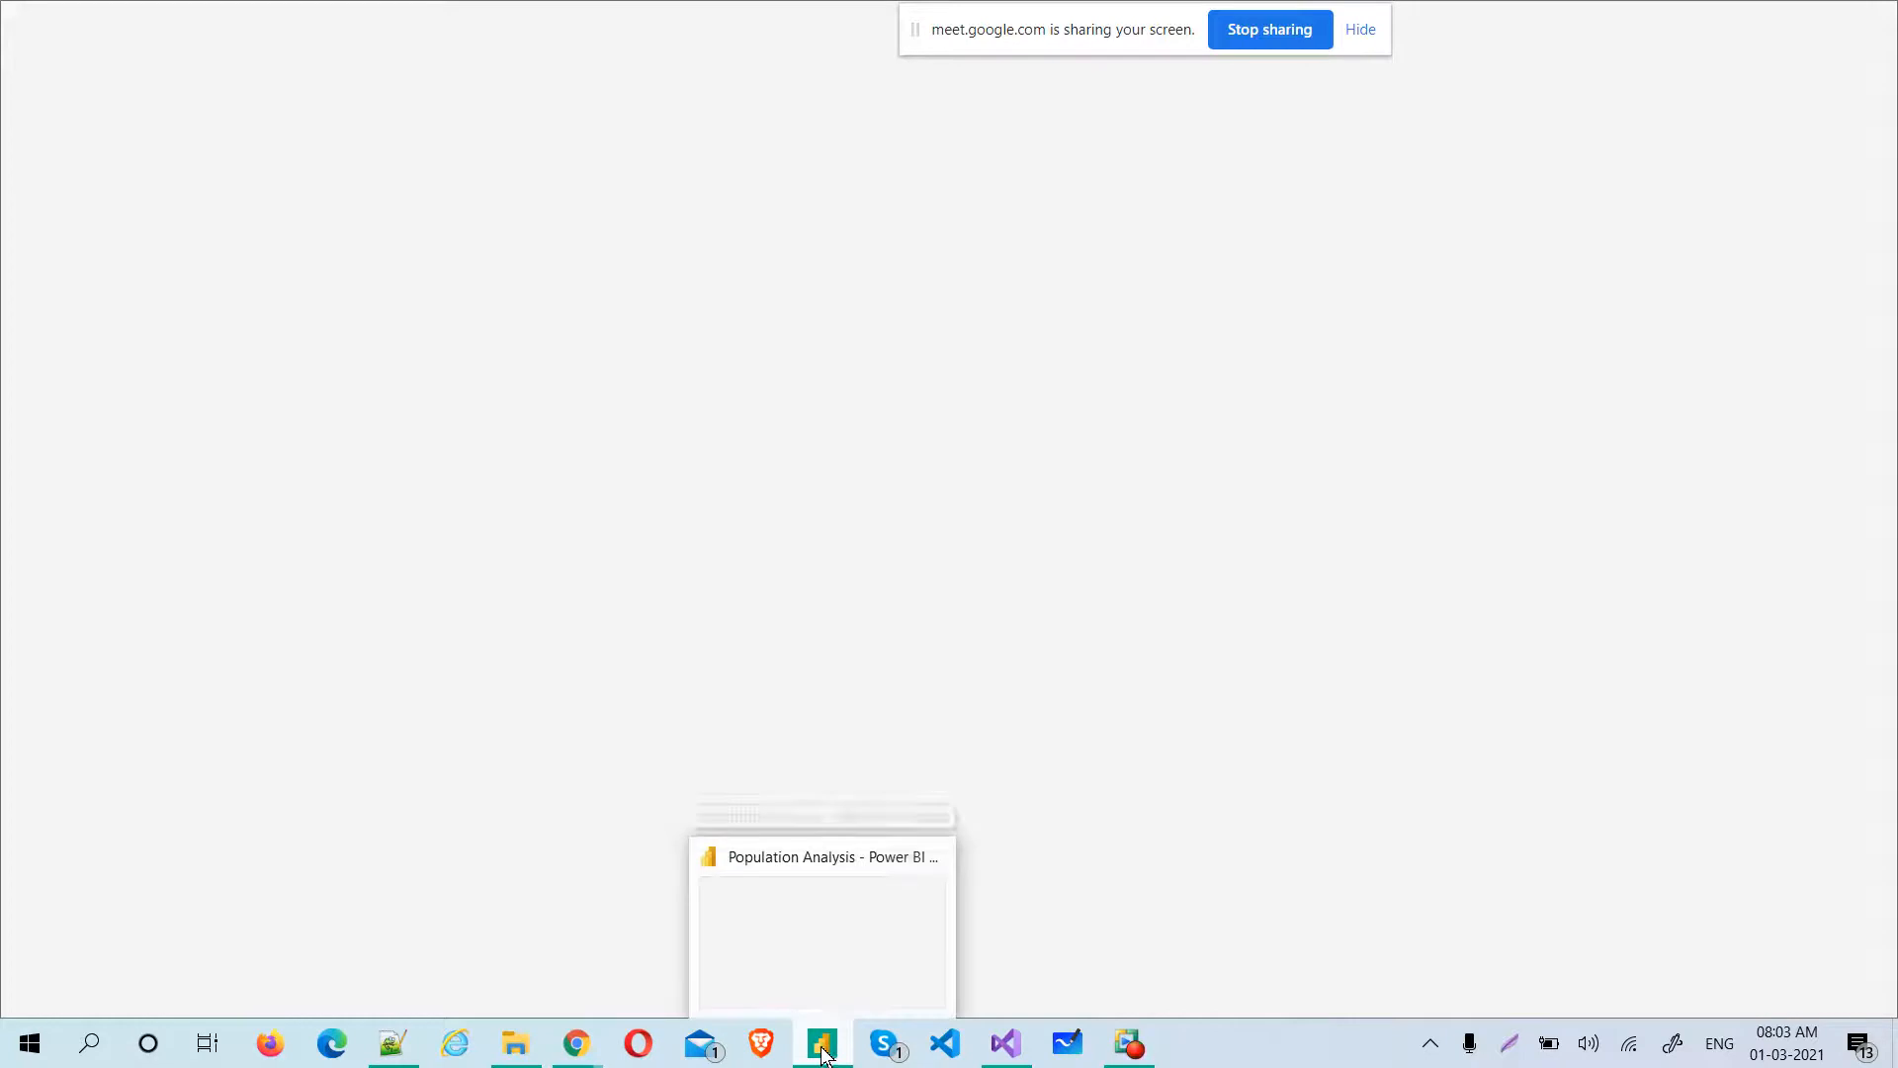
{"action": "left_click", "coordinate": [826, 965]}
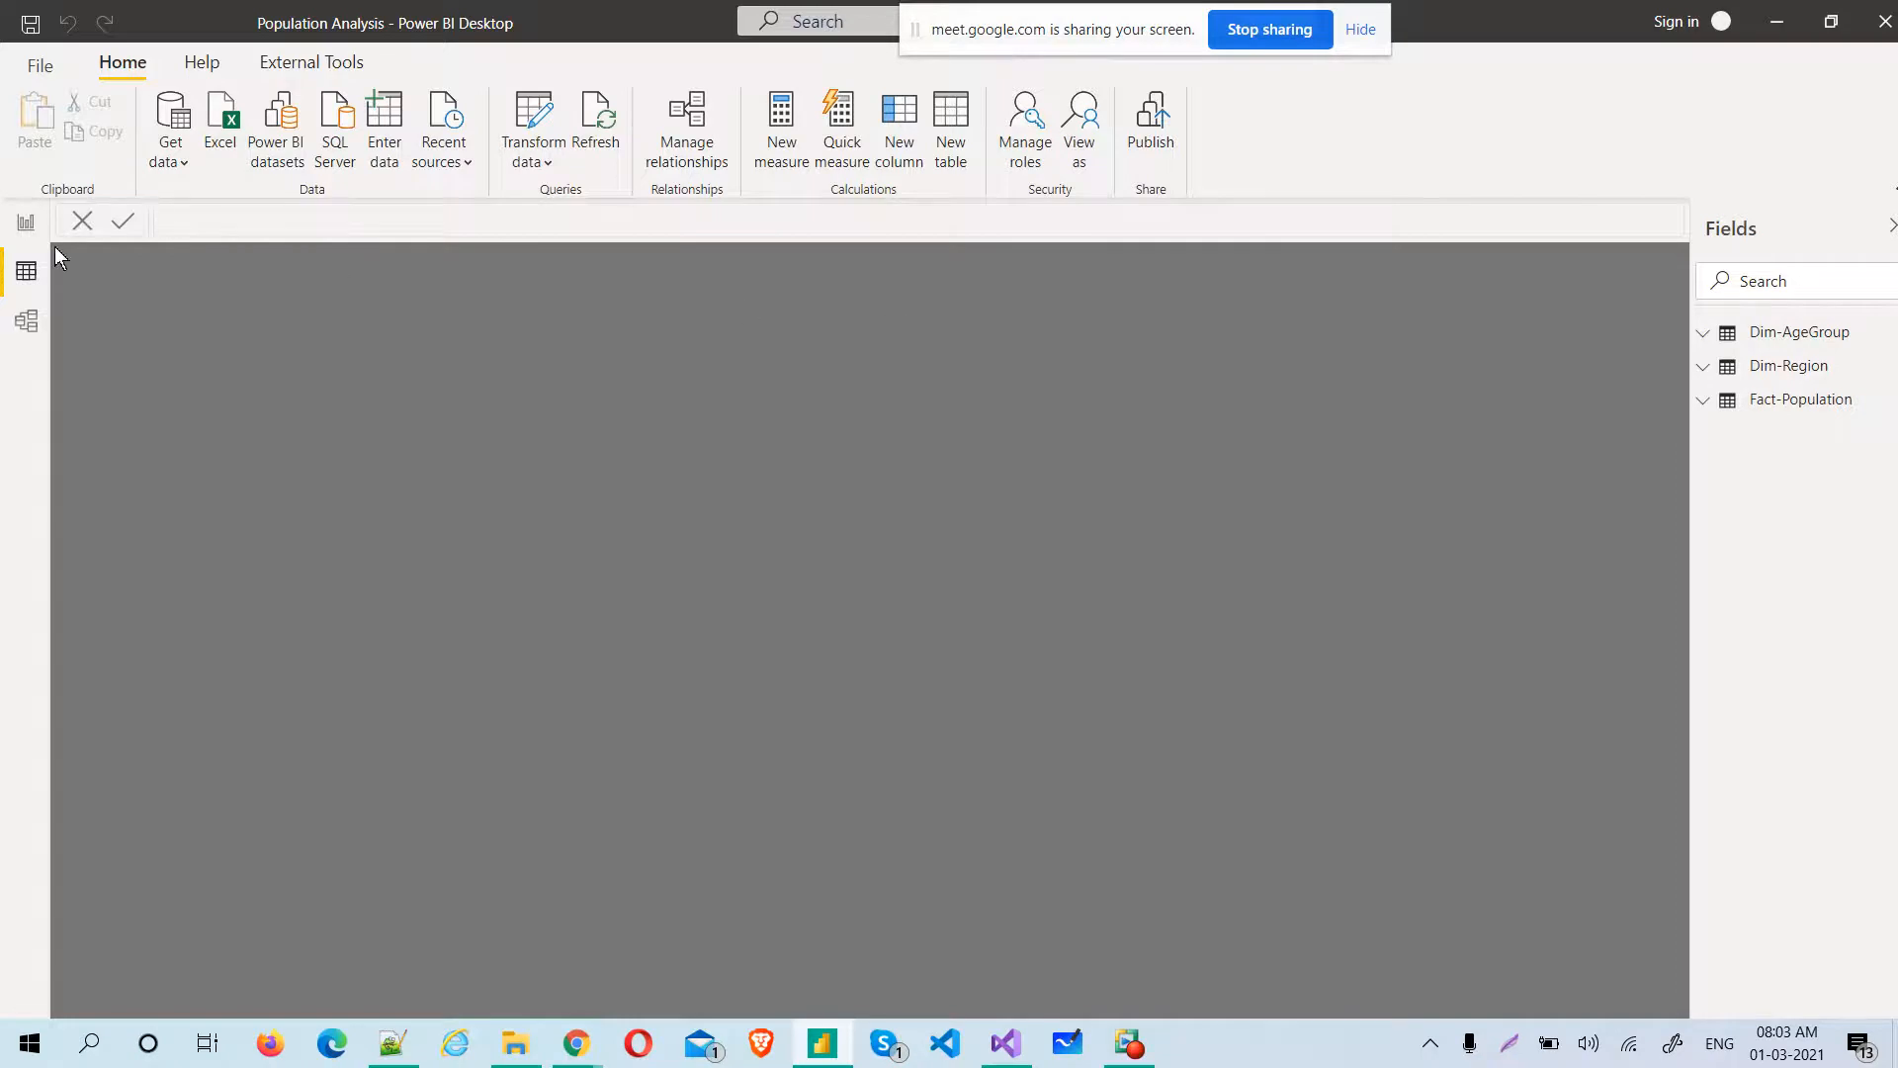
{"action": "left_click", "coordinate": [27, 223]}
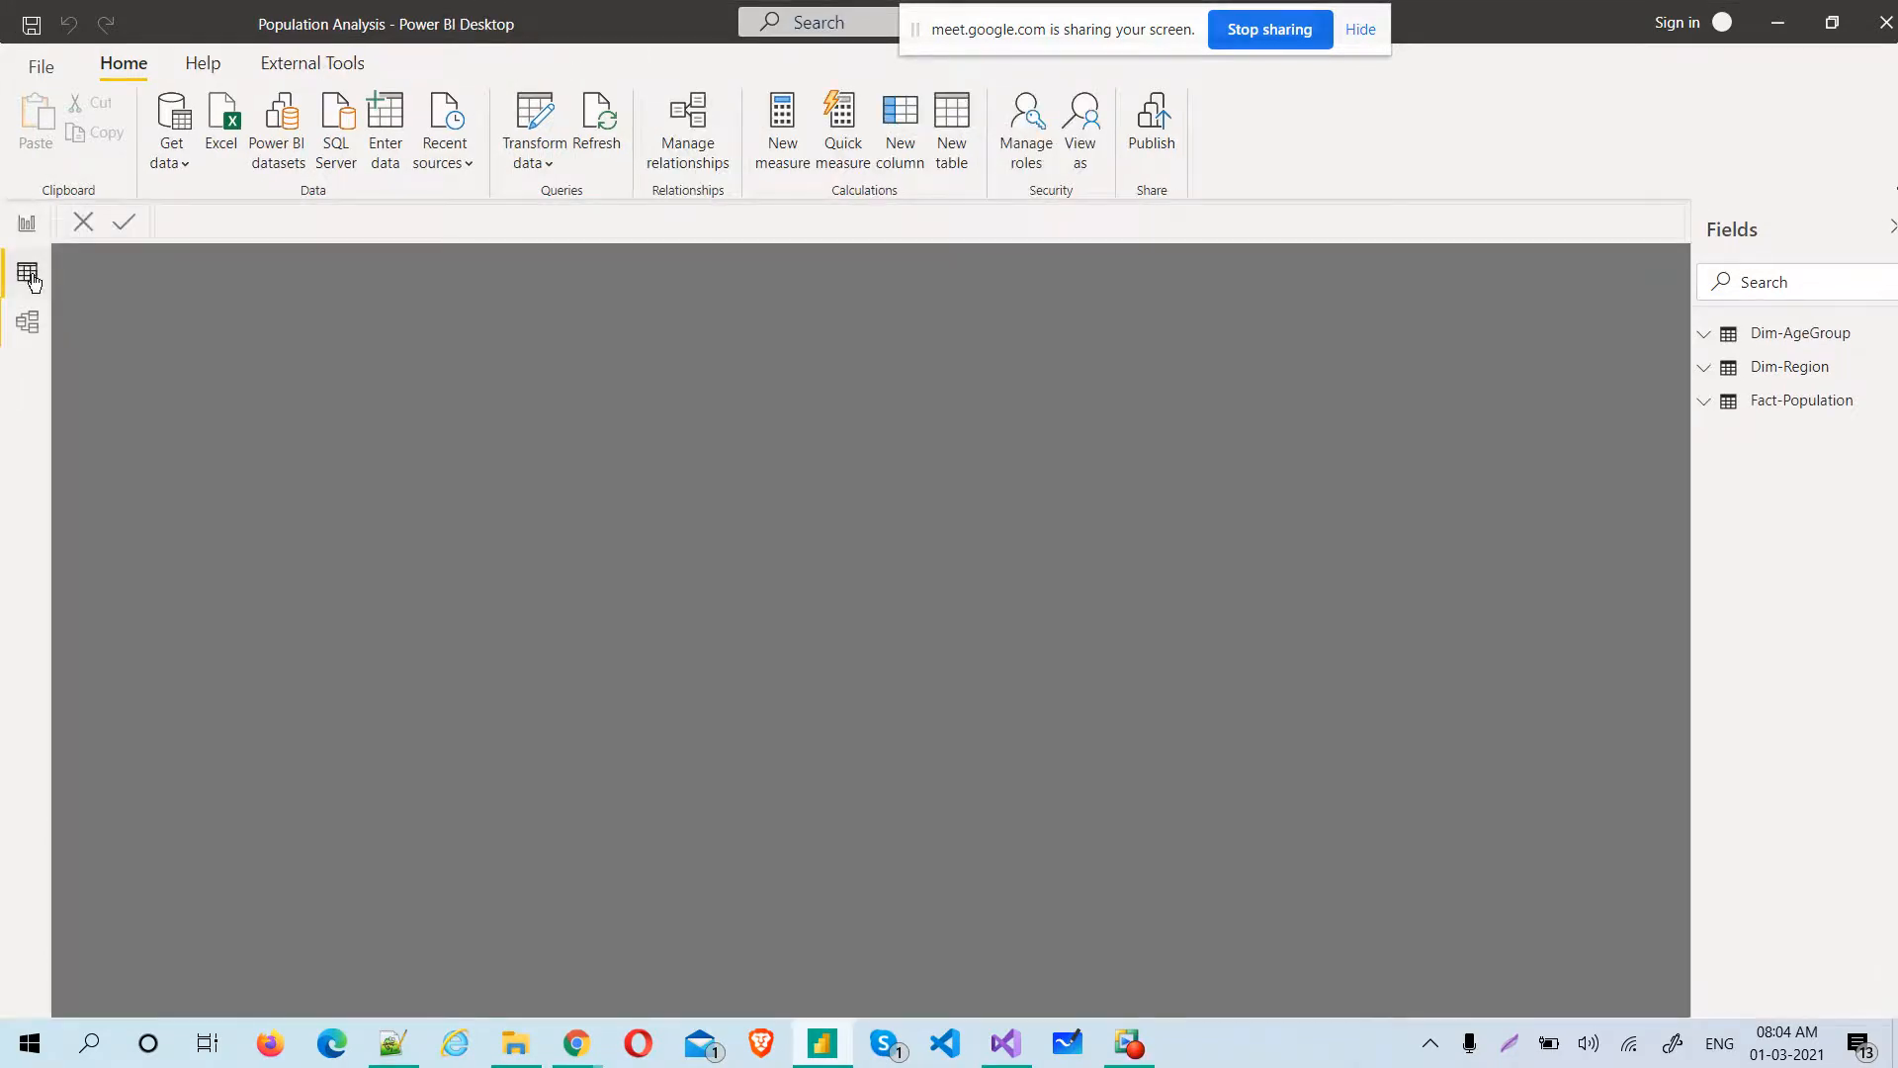
Switch to Google Meet, admit the waiting participant to the call and return to Power BI Desktop
{"action": "key", "text": "alt+Tab"}
{"action": "key", "text": "alt+Tab"}
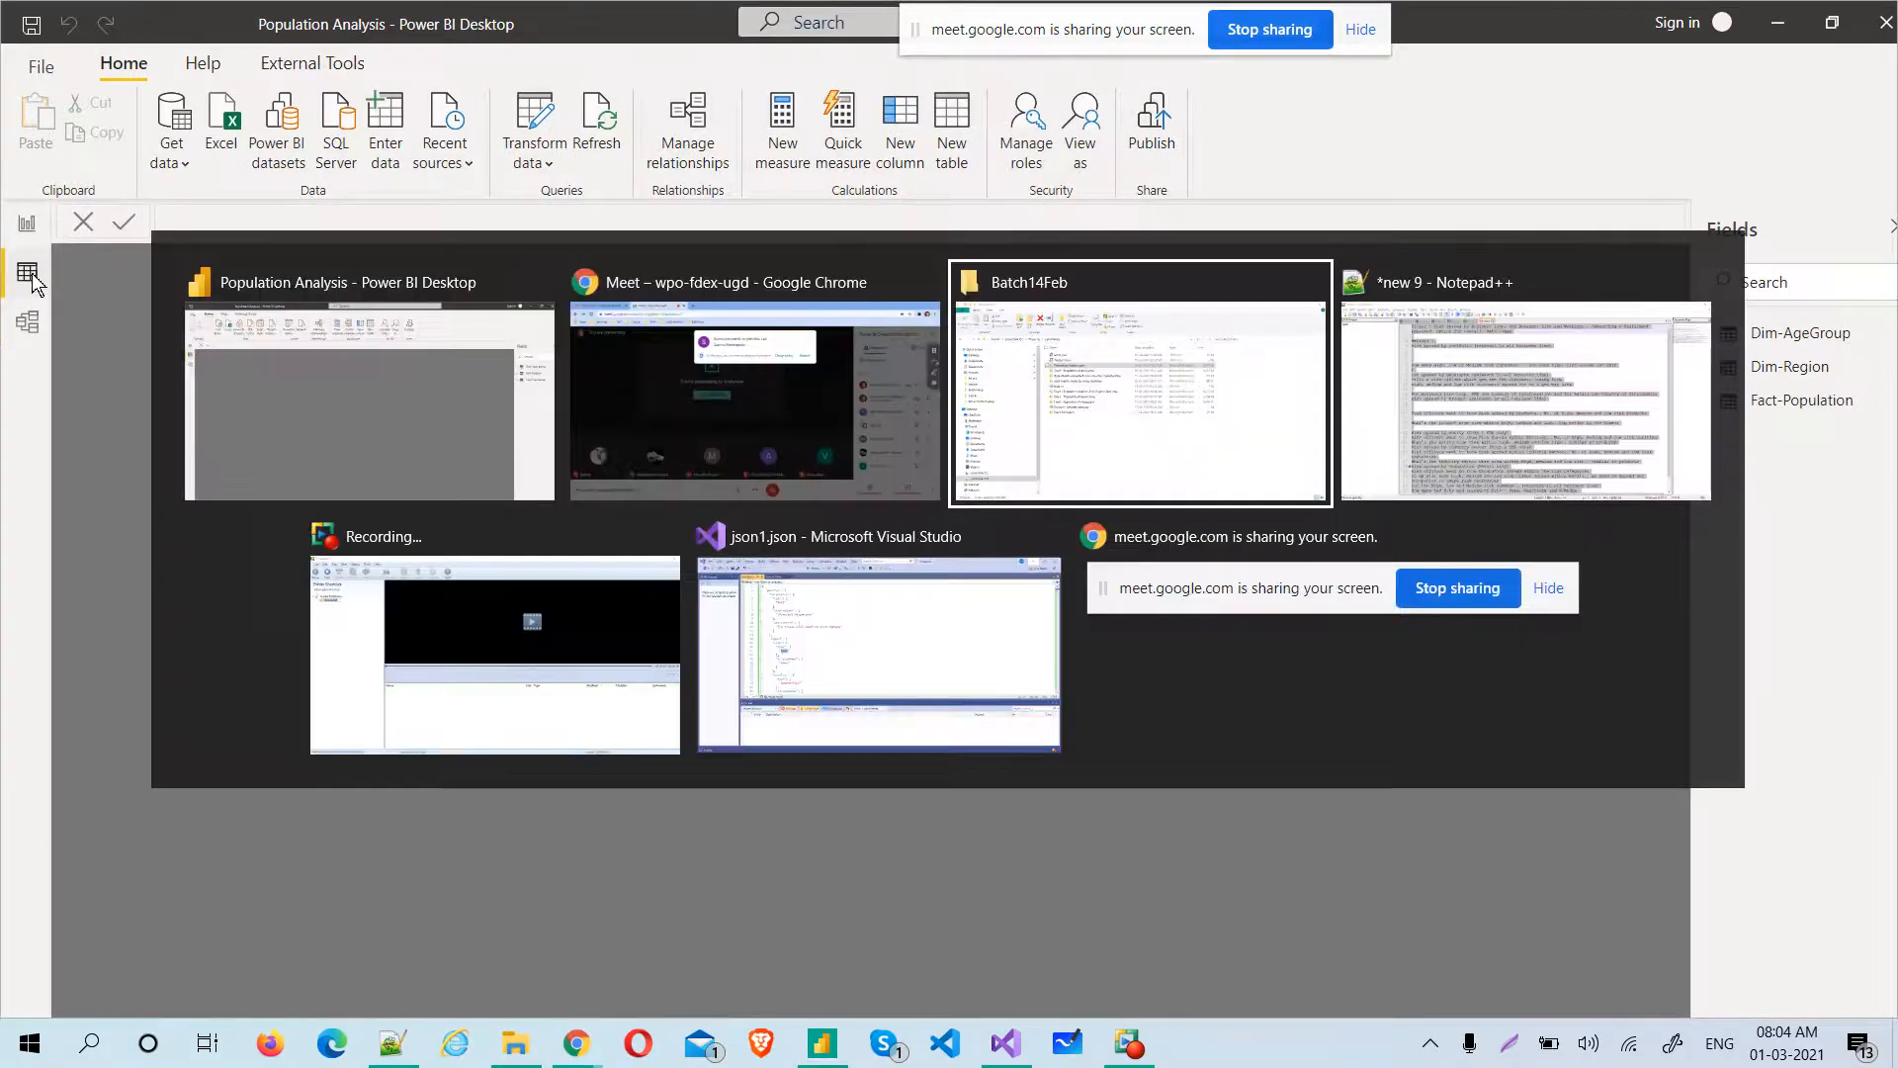
{"action": "key", "text": "alt+shift+Tab"}
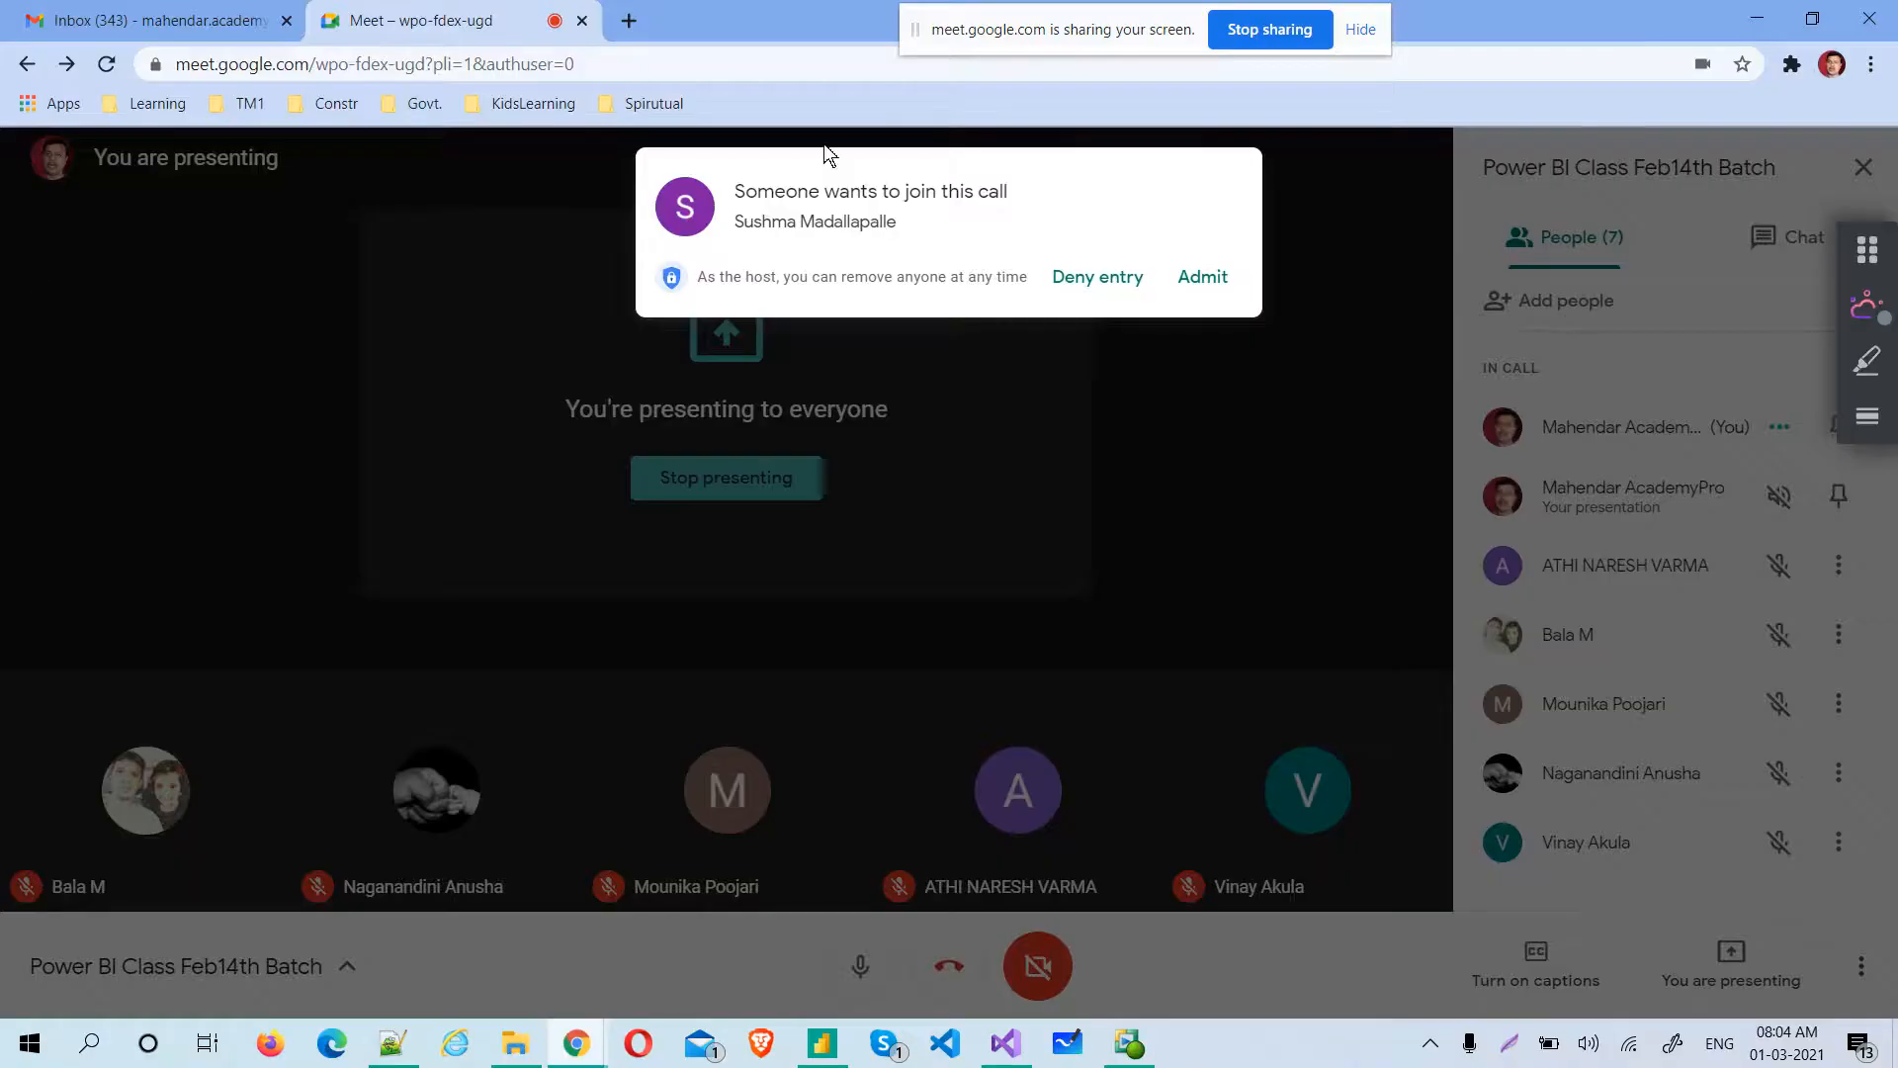
{"action": "key", "text": "alt+Tab"}
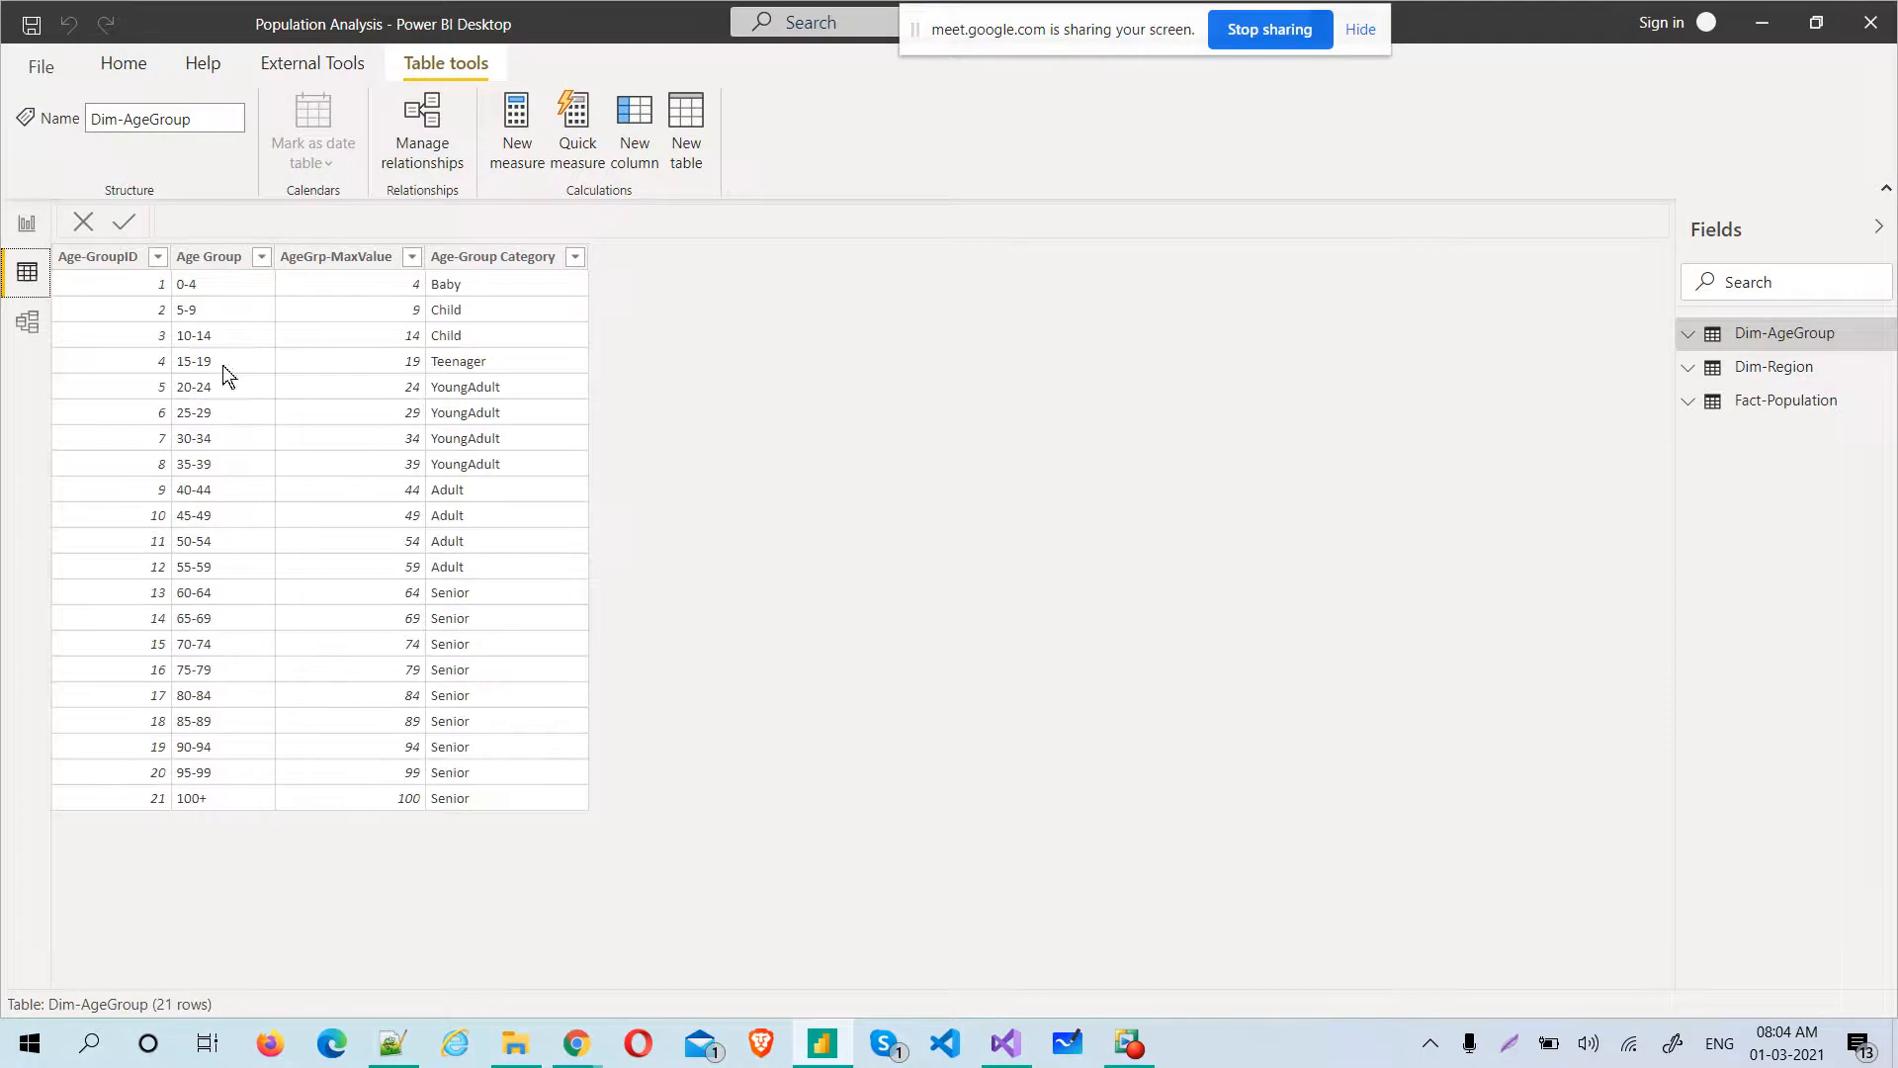
Look at the report view, the Dim-AgeGroup table data, and the table and column settings for its Age Group column
{"action": "left_click", "coordinate": [22, 223]}
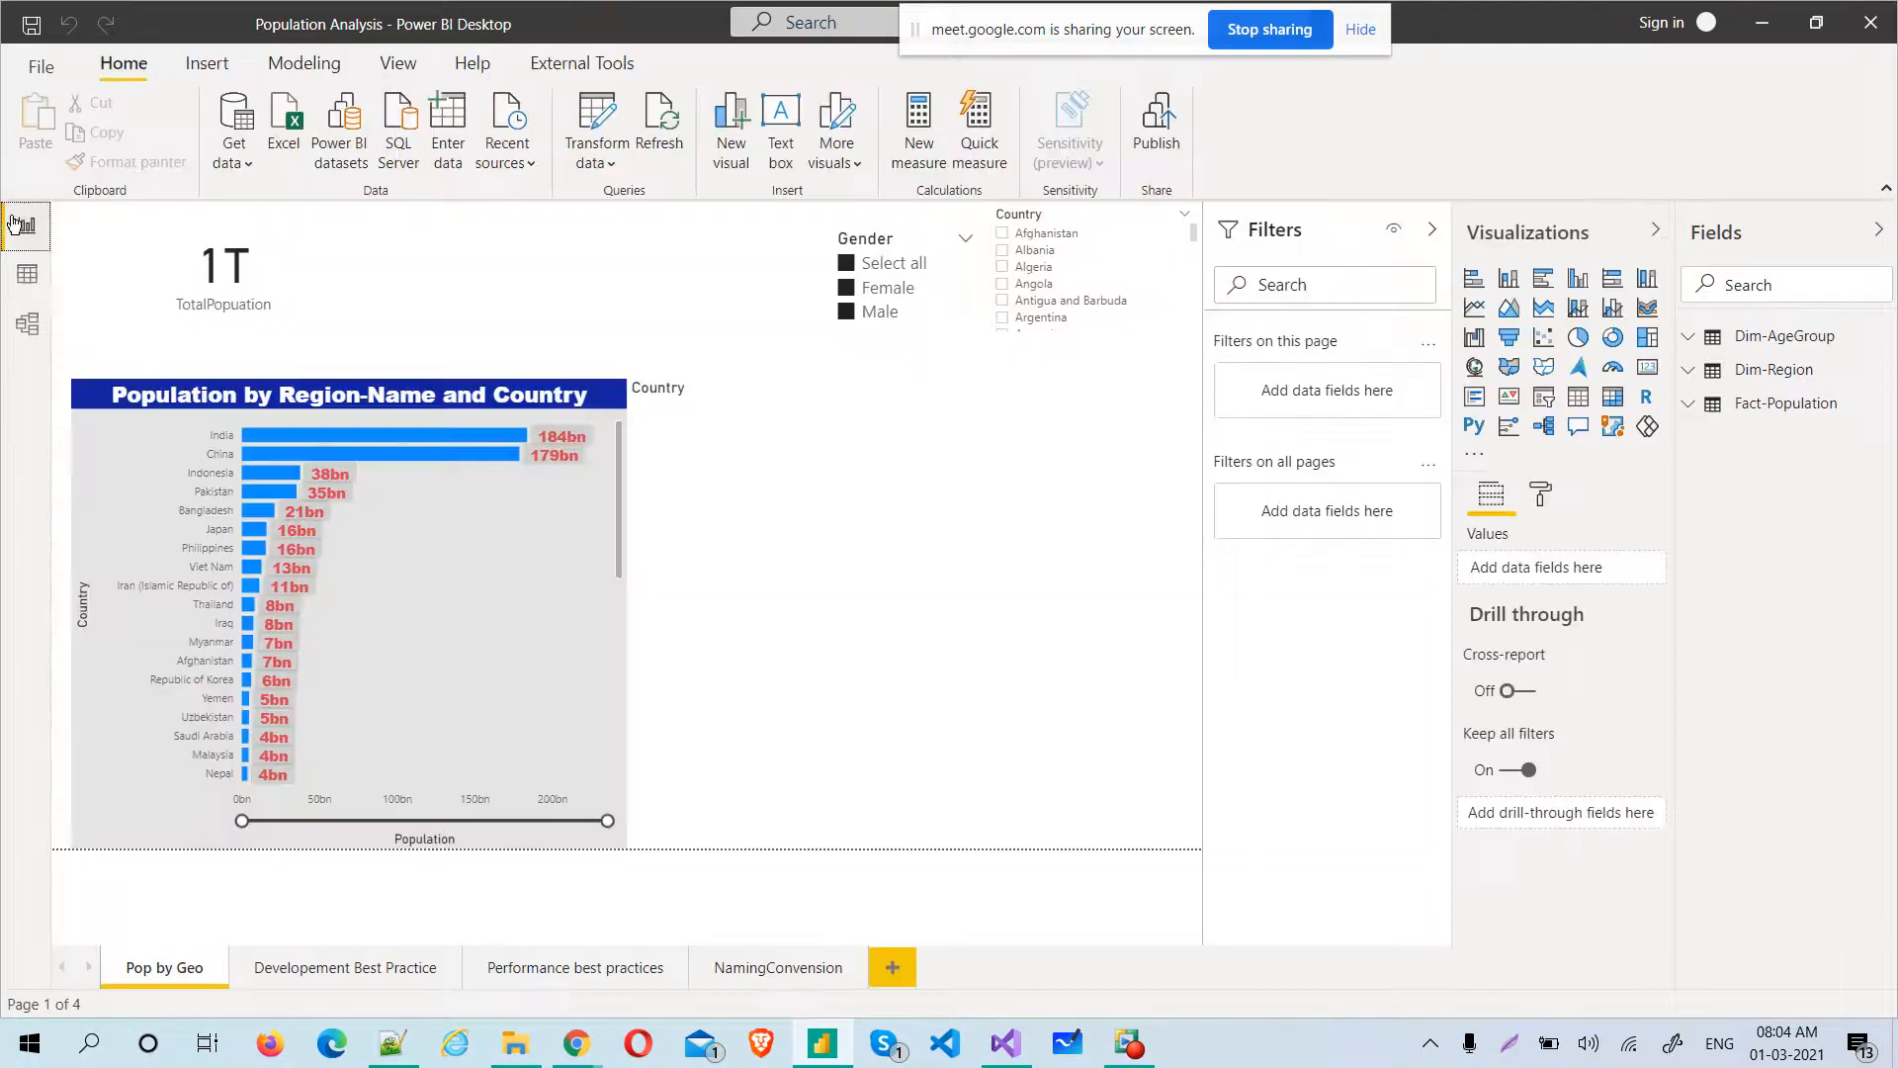
{"action": "left_click", "coordinate": [27, 274]}
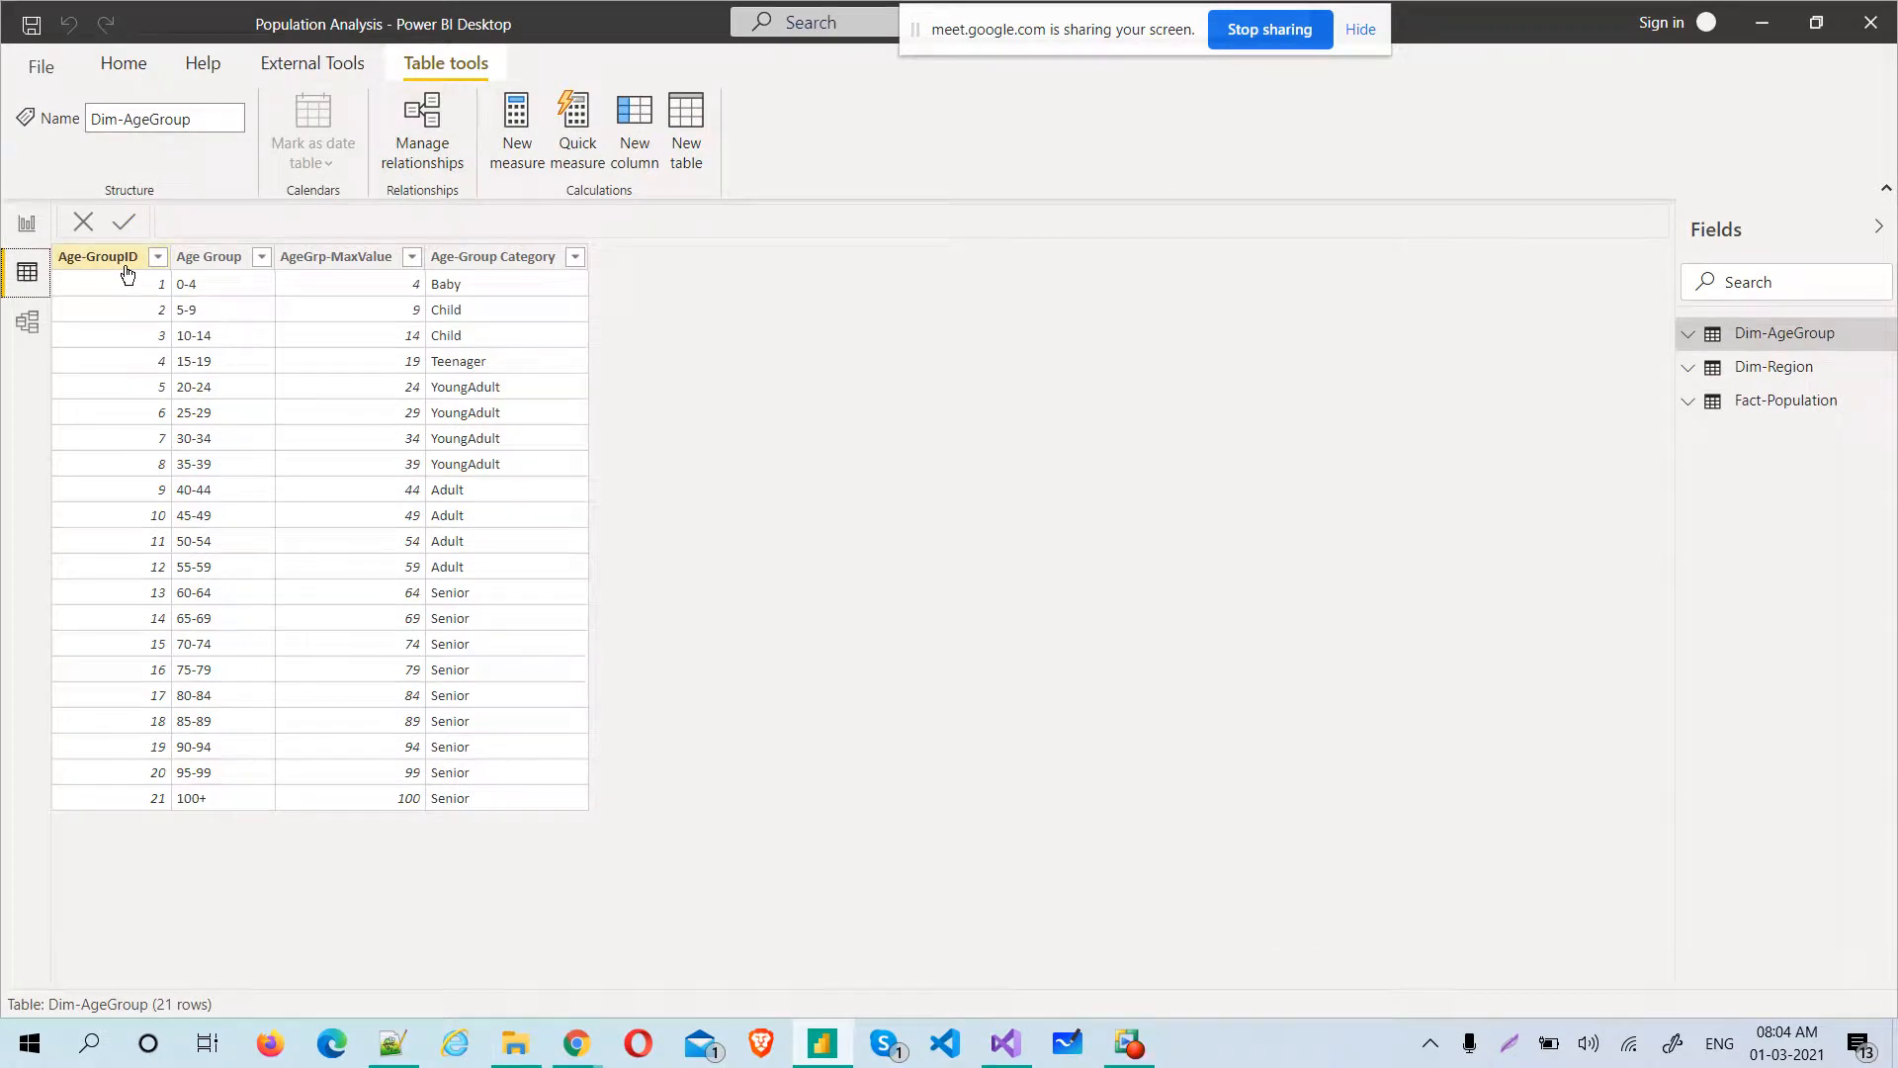
{"action": "left_click", "coordinate": [219, 258]}
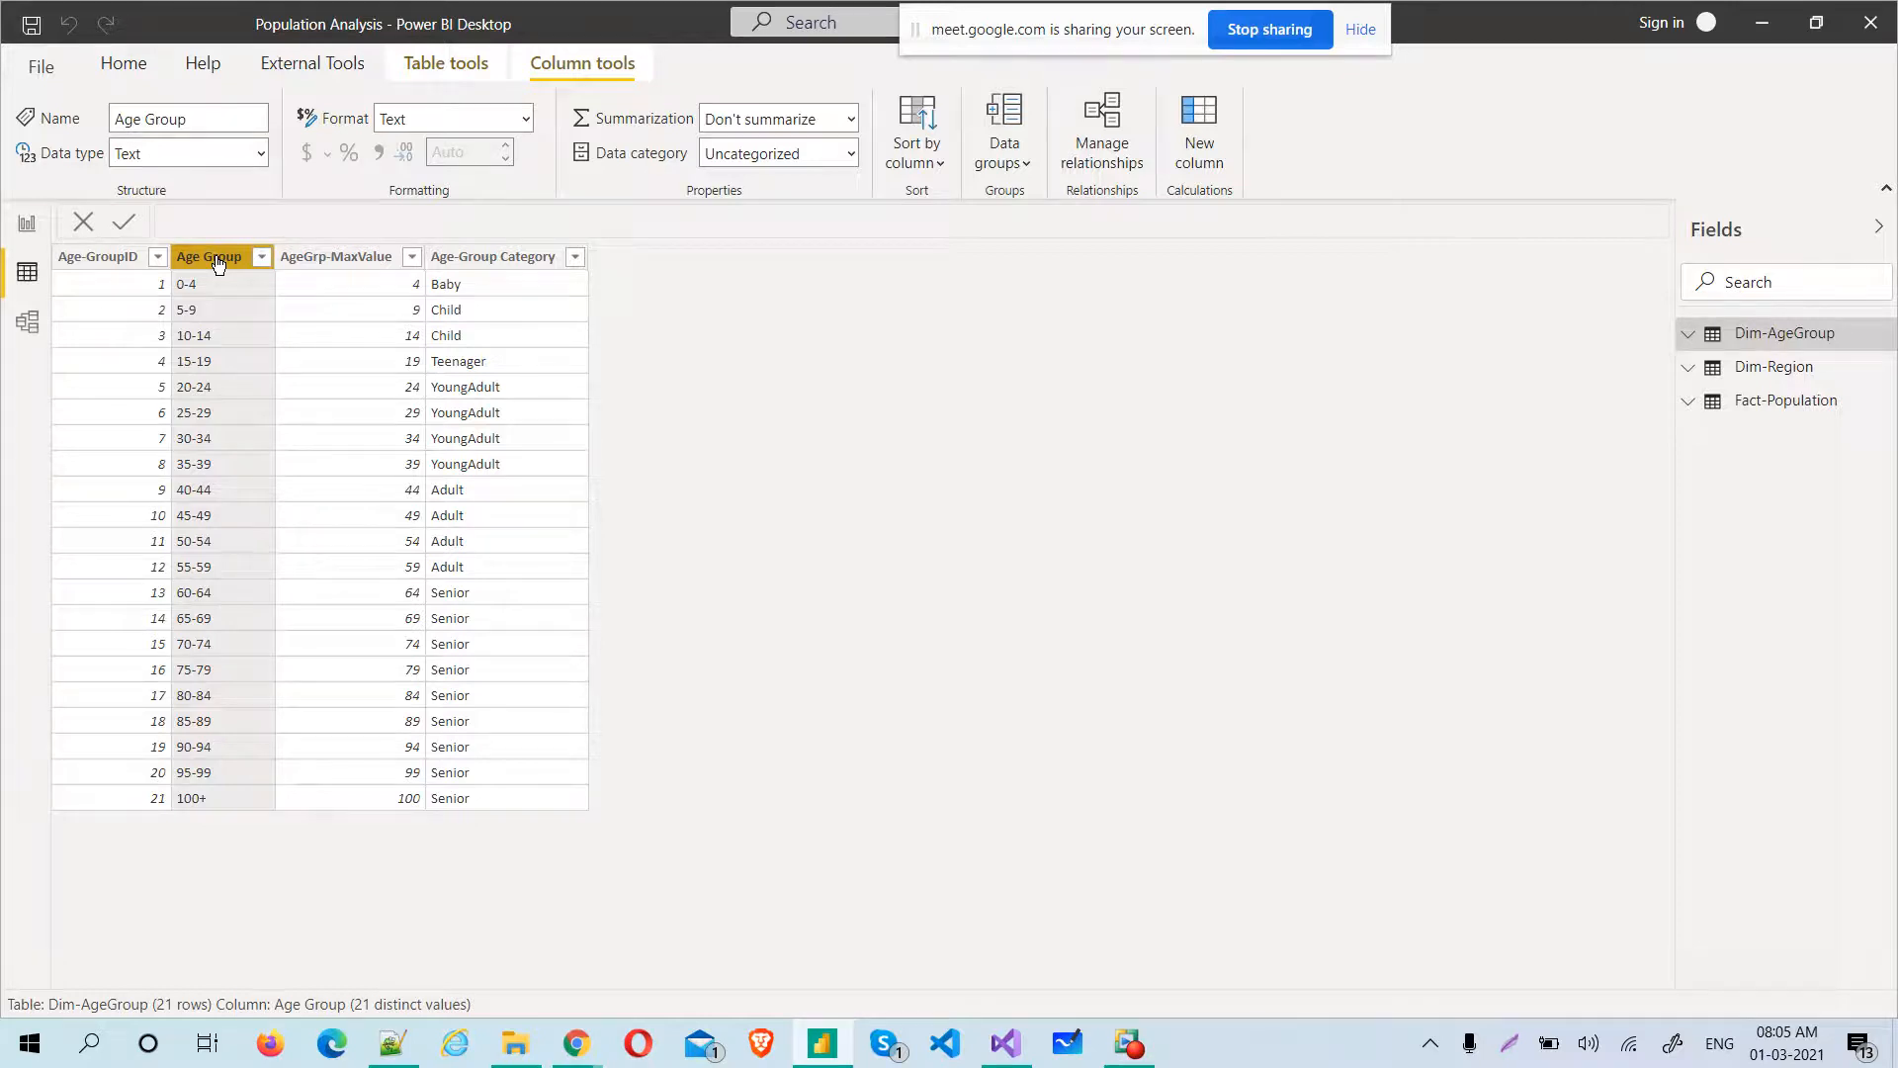
{"action": "left_click", "coordinate": [460, 67]}
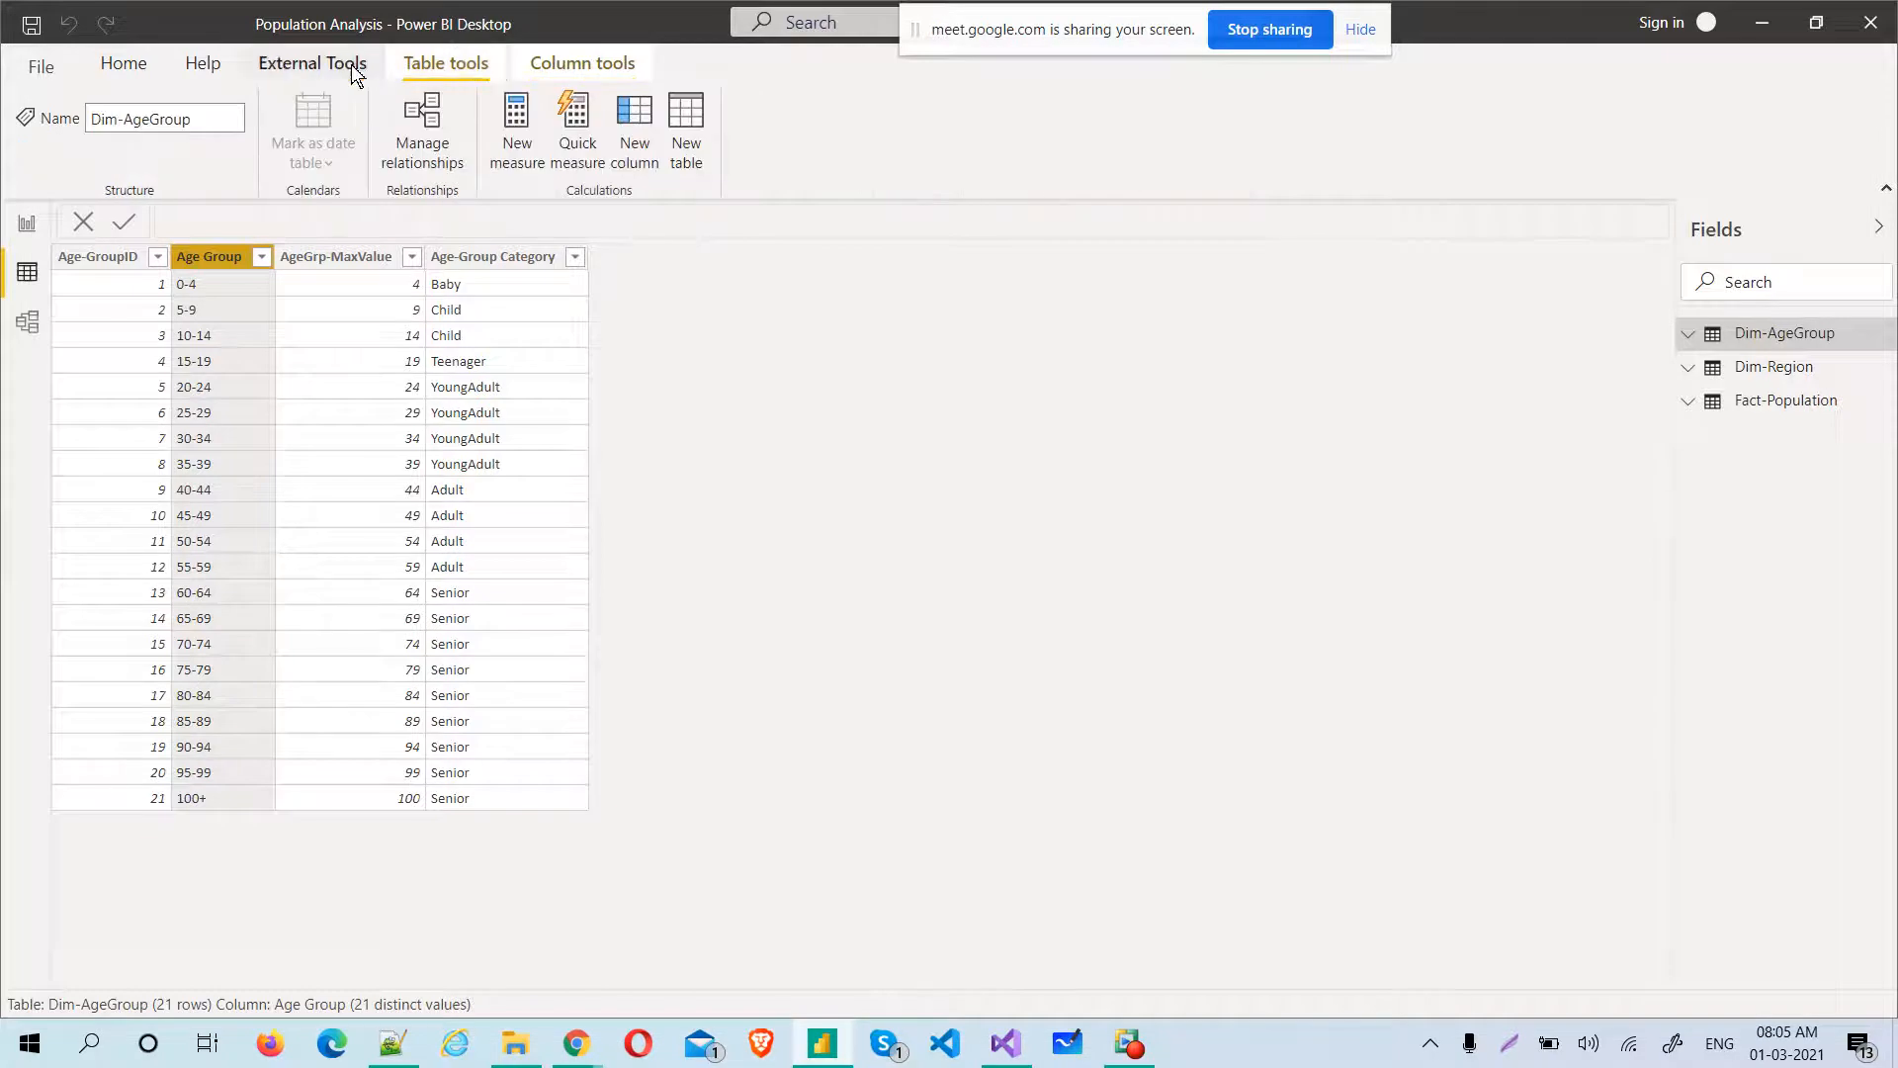
{"action": "left_click", "coordinate": [543, 63]}
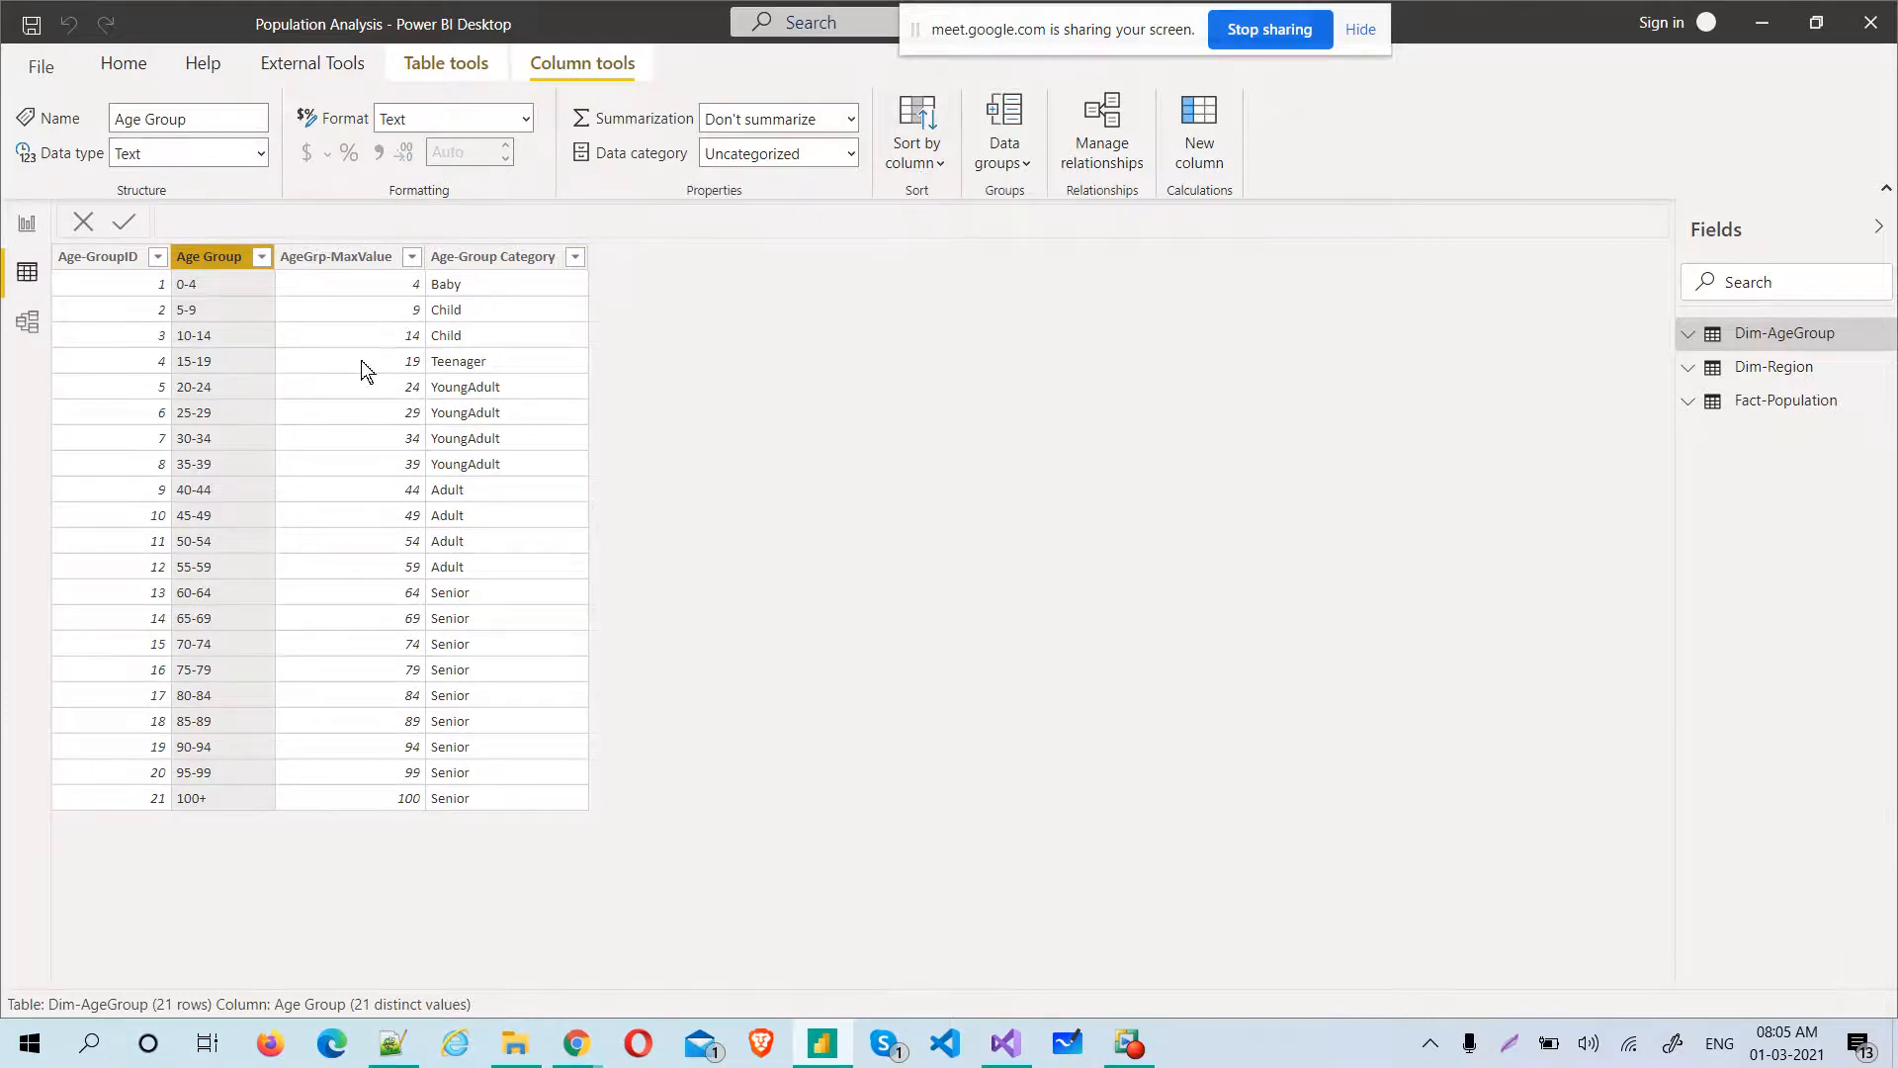
Return to the report view and go through the Developement Best Practice page to the Performance best practices page
{"action": "left_click", "coordinate": [26, 224]}
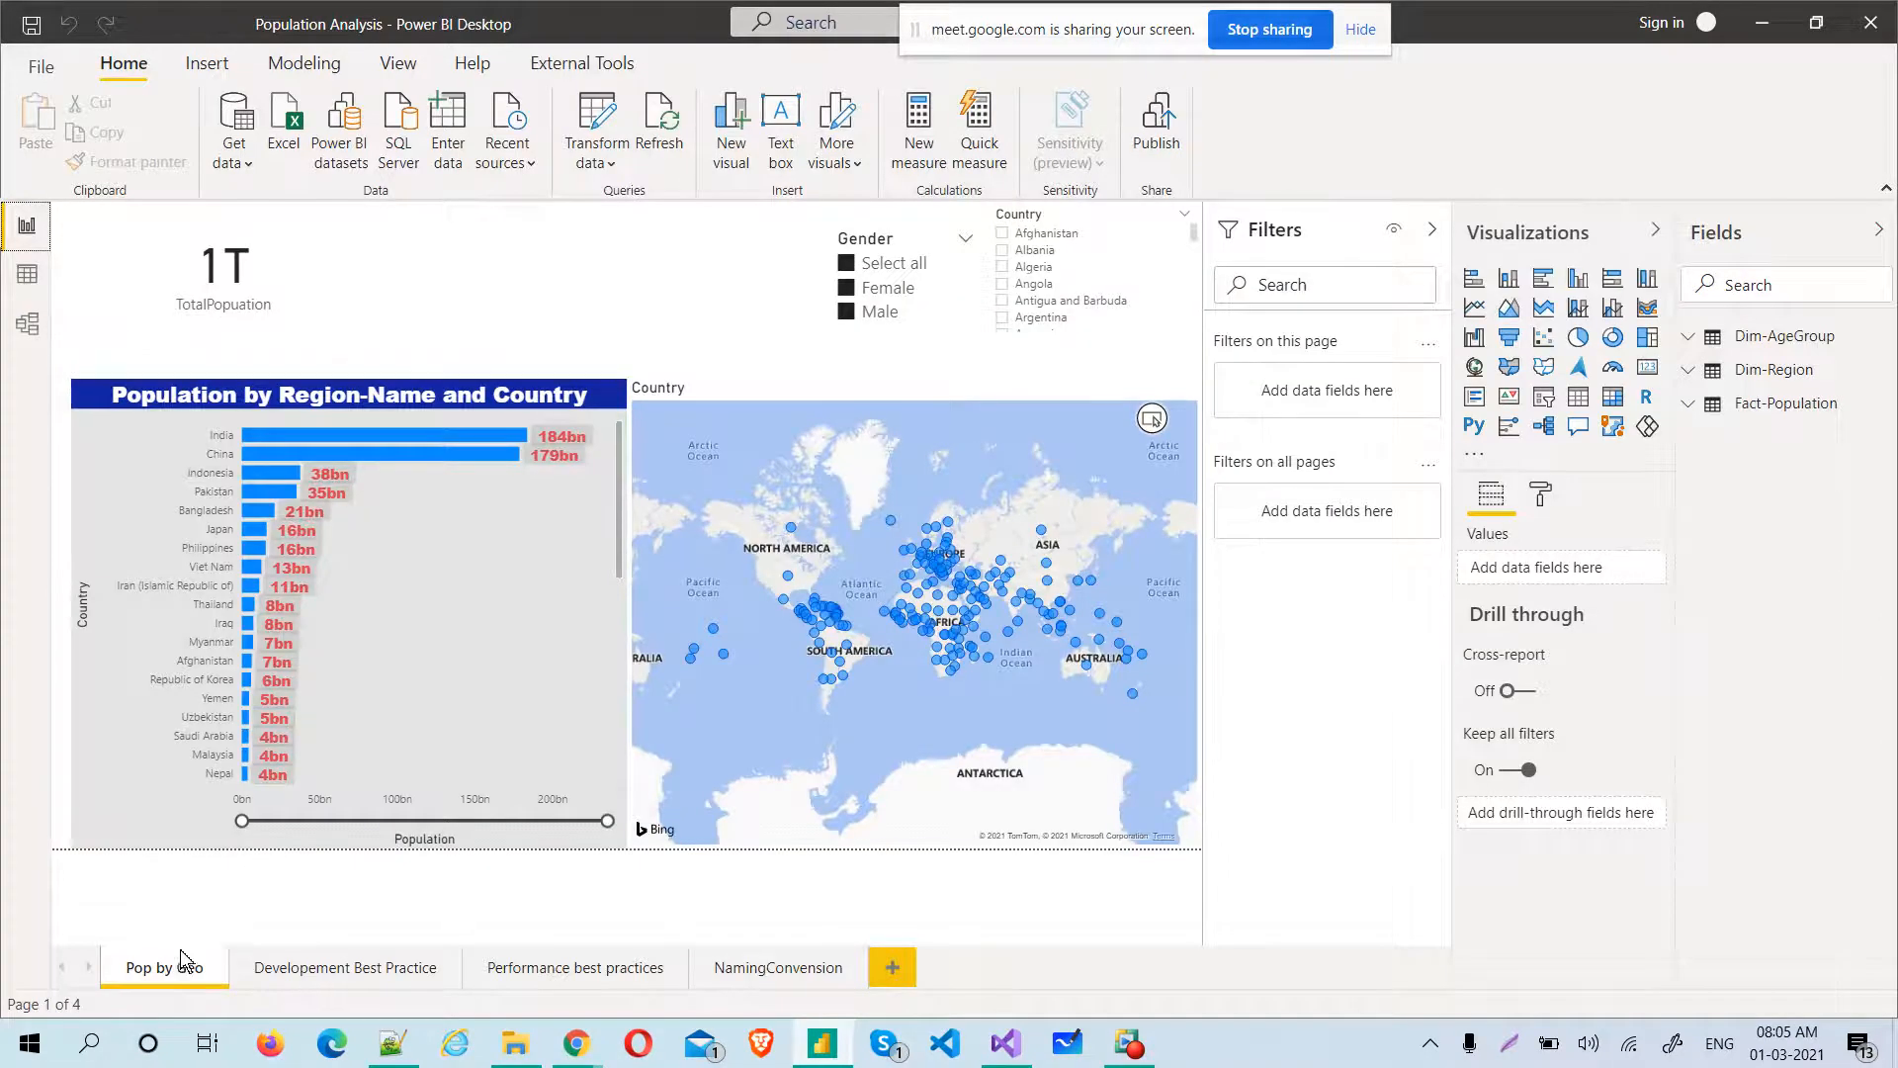
{"action": "left_click", "coordinate": [376, 981]}
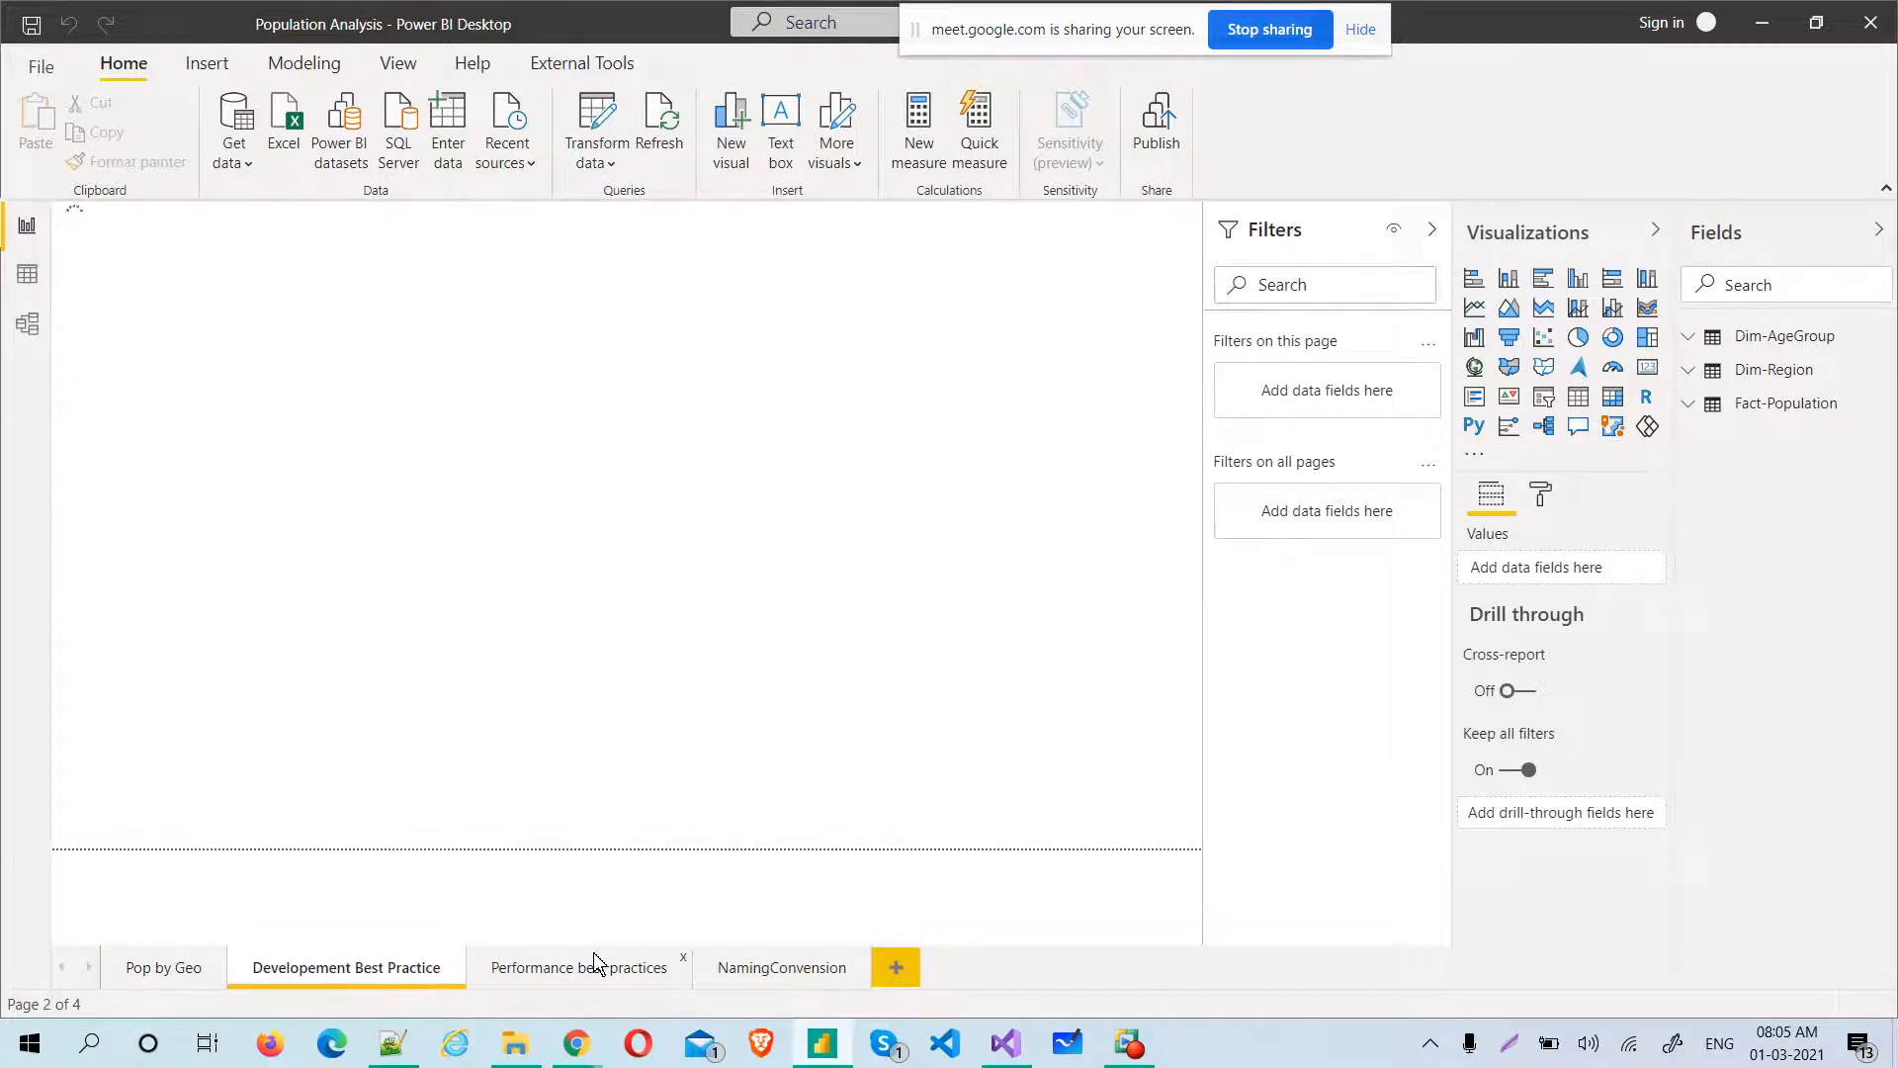
{"action": "left_click", "coordinate": [558, 967]}
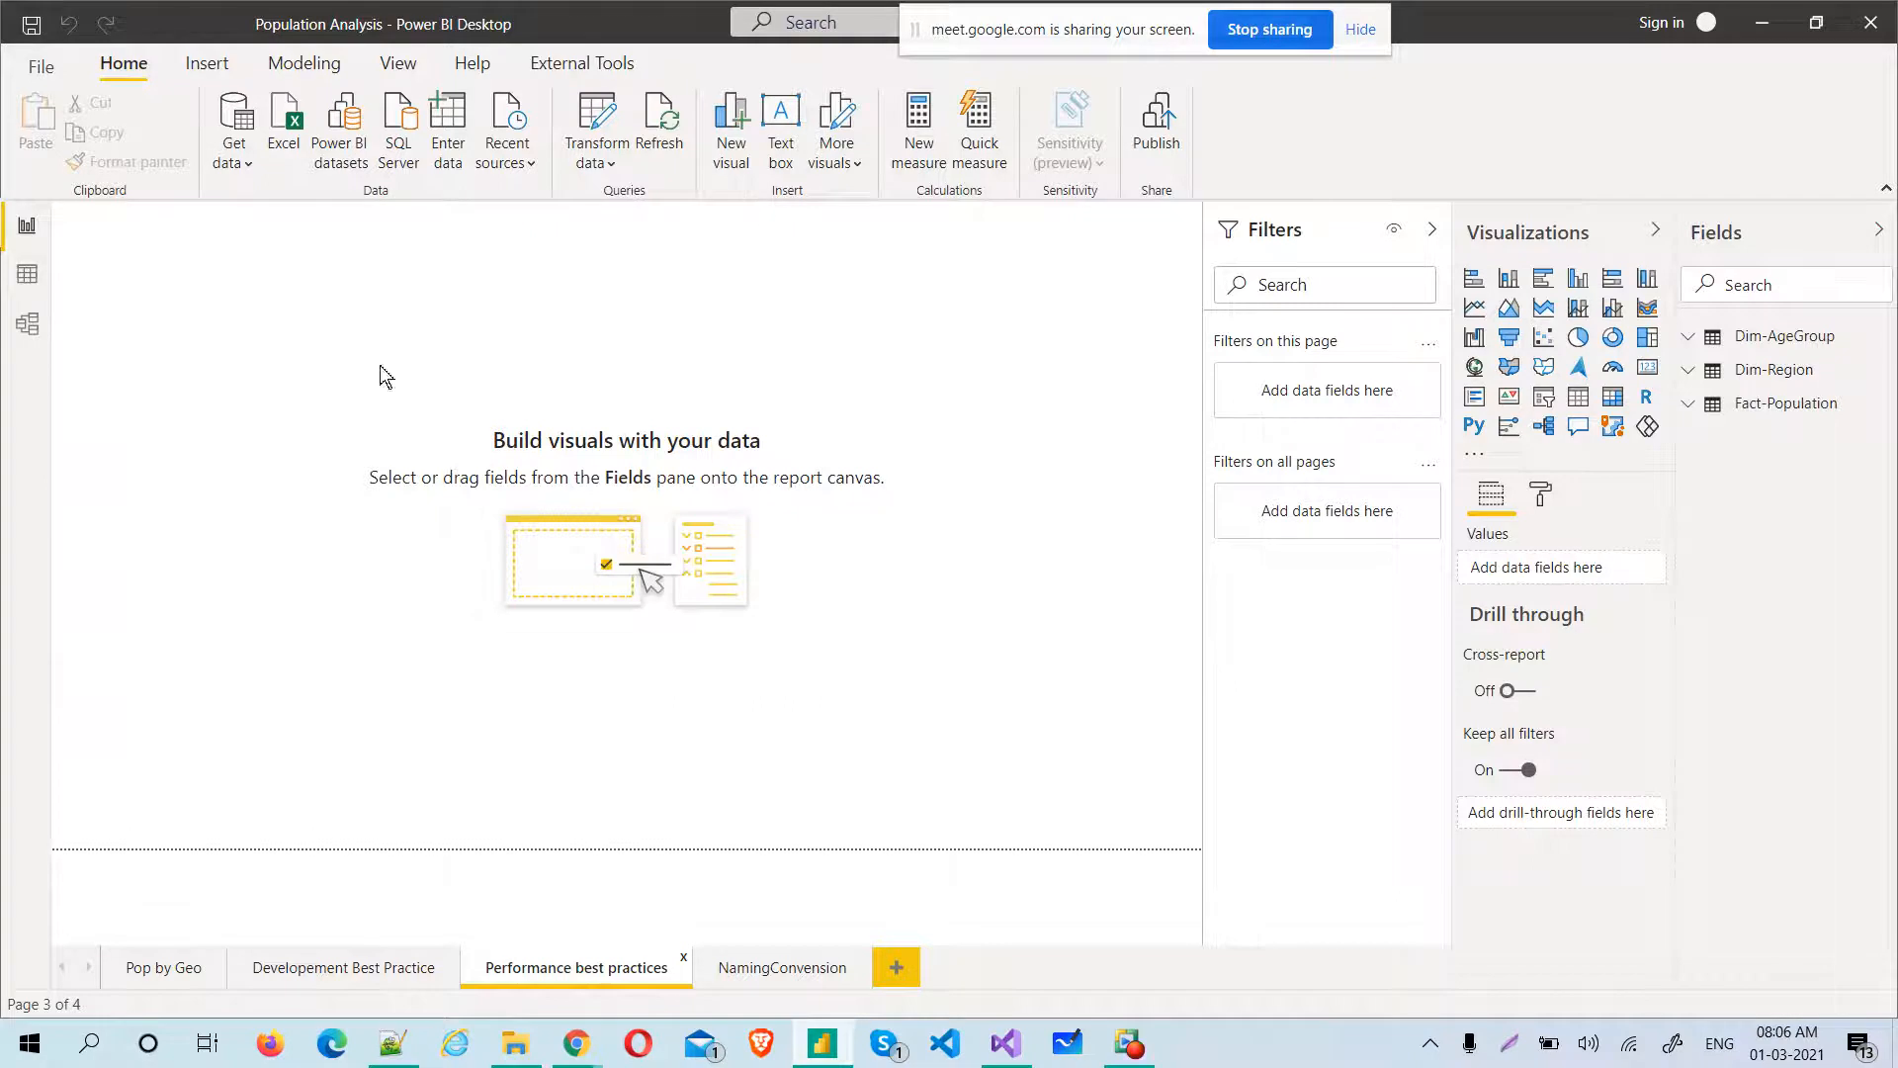
Switch to Google Meet, let the person waiting into the call, and go back to the Power BI report
{"action": "key", "text": "alt+Tab"}
{"action": "key", "text": "Tab"}
{"action": "left_click", "coordinate": [648, 393]}
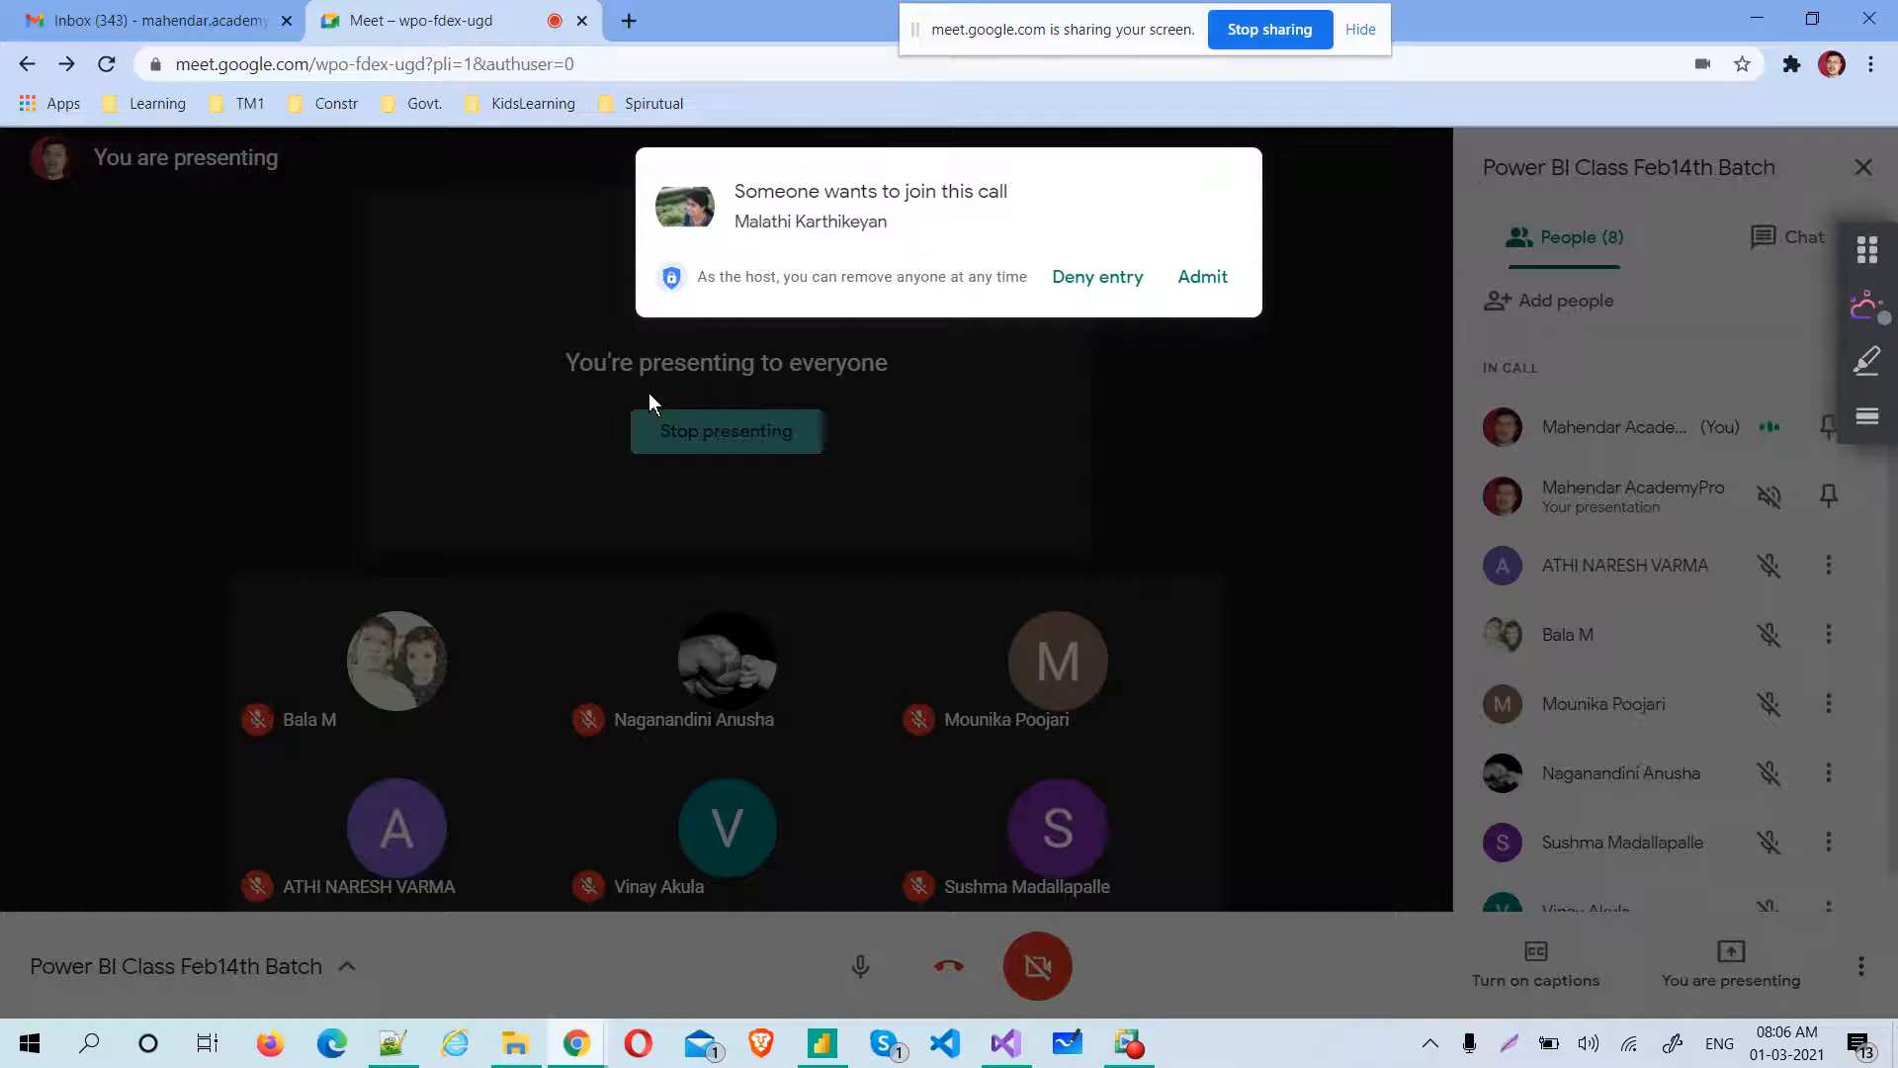
{"action": "left_click", "coordinate": [1216, 293]}
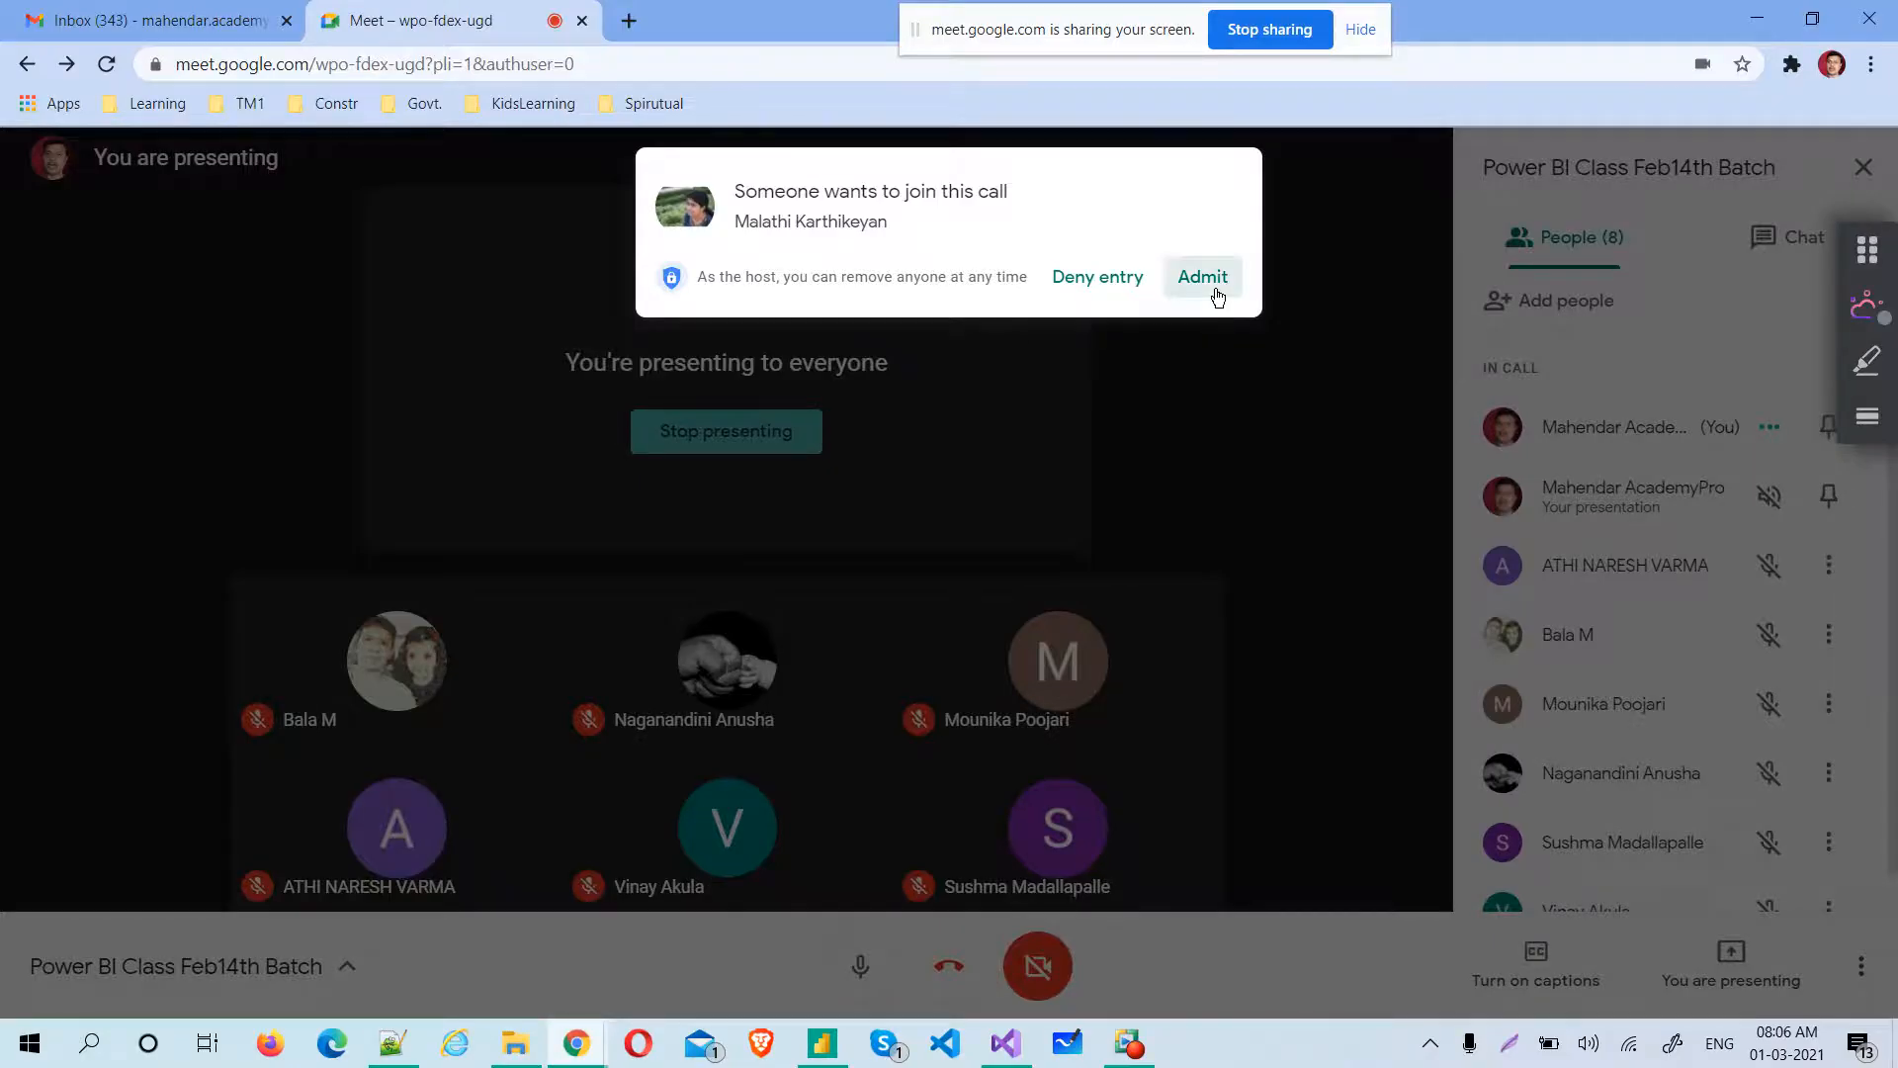
{"action": "key", "text": "alt+Tab"}
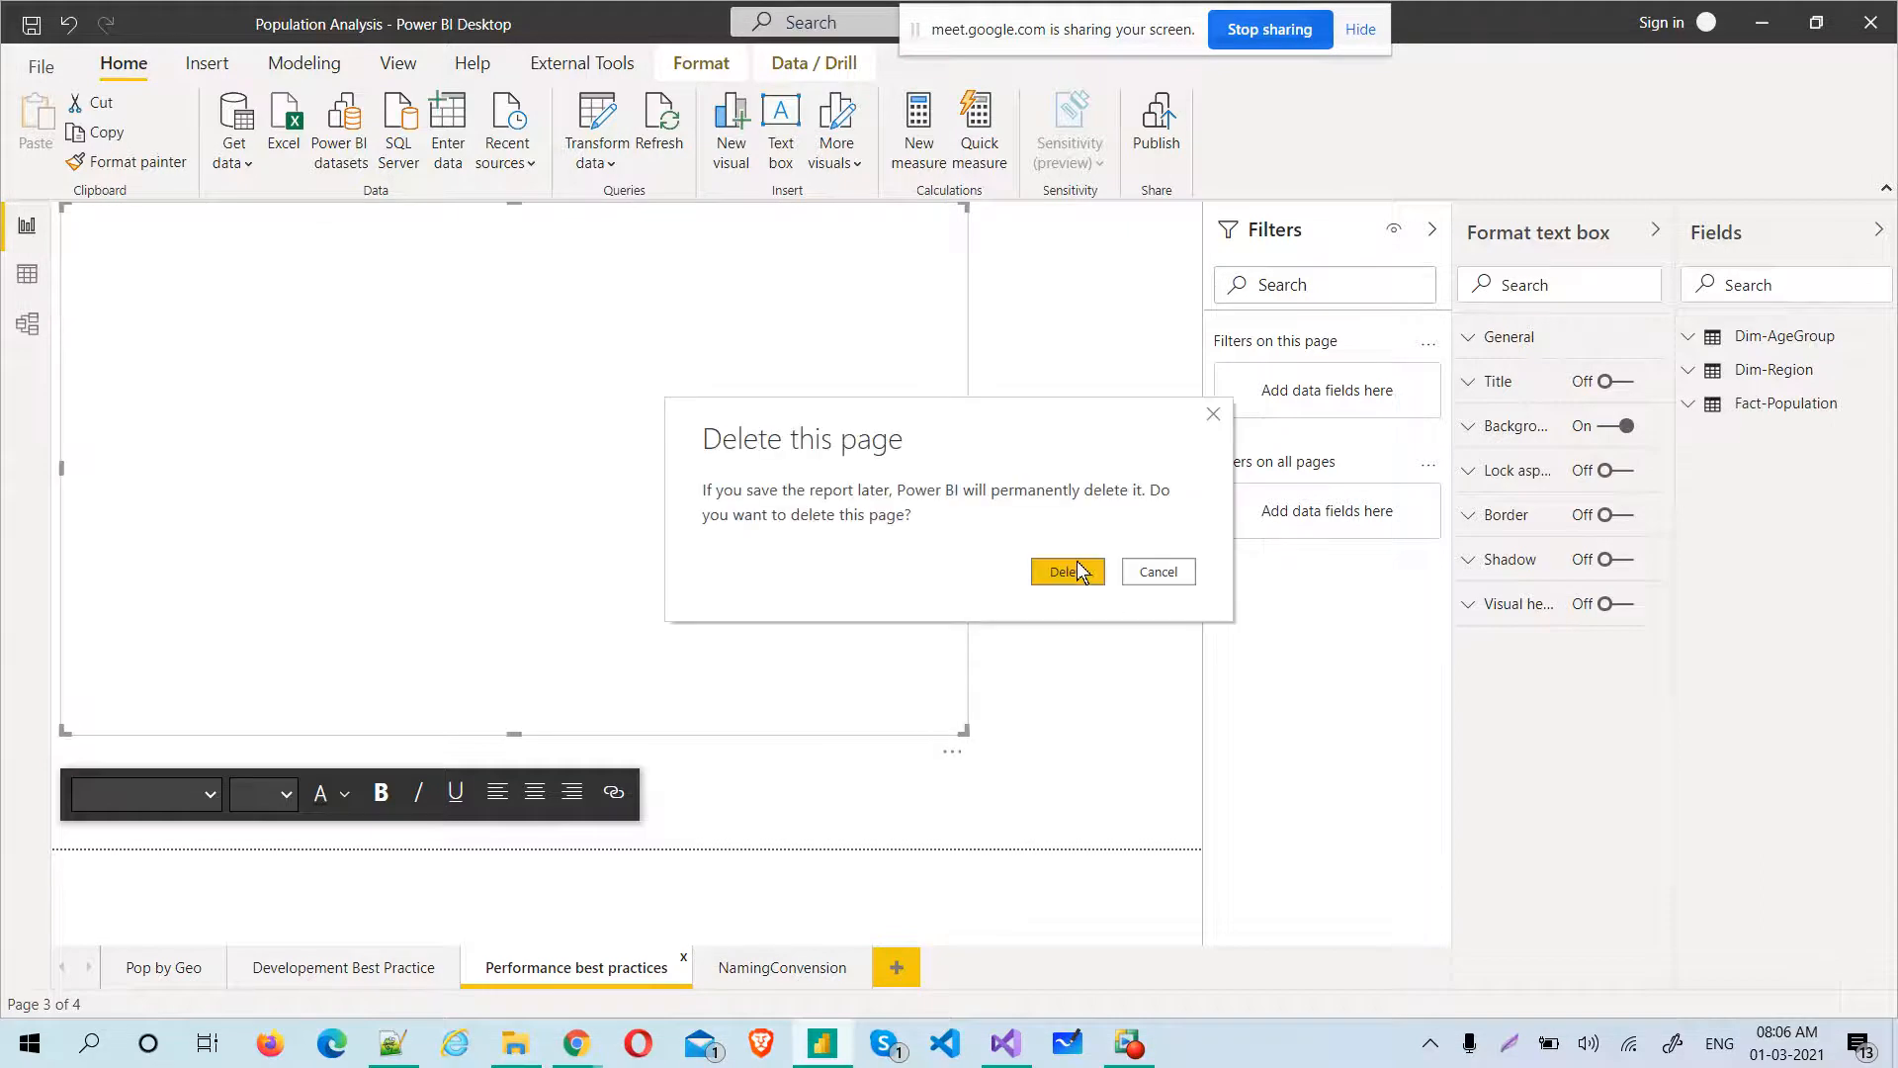
Delete the NamingConvention, Performance best practices and Developement Best Practice pages, keeping only the Pop by Geo page
{"action": "left_click", "coordinate": [1082, 569]}
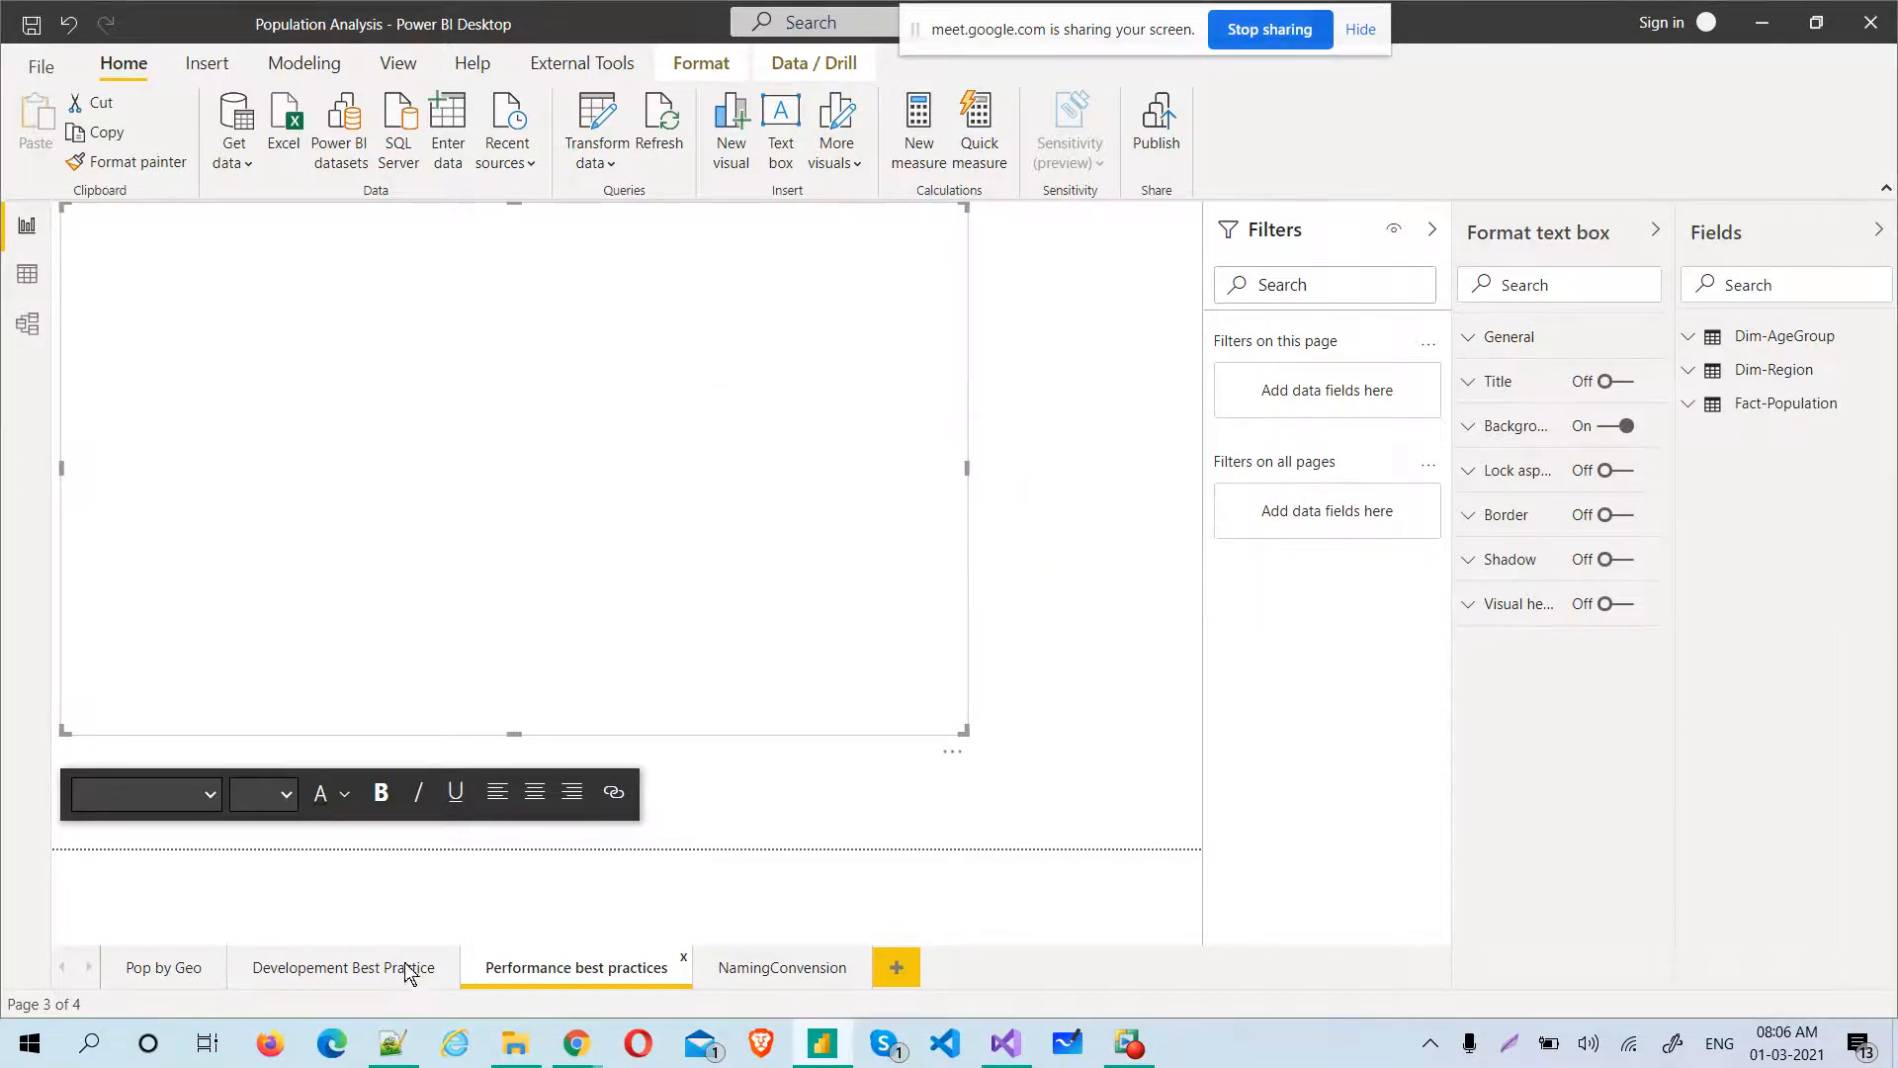
{"action": "left_click", "coordinate": [687, 967]}
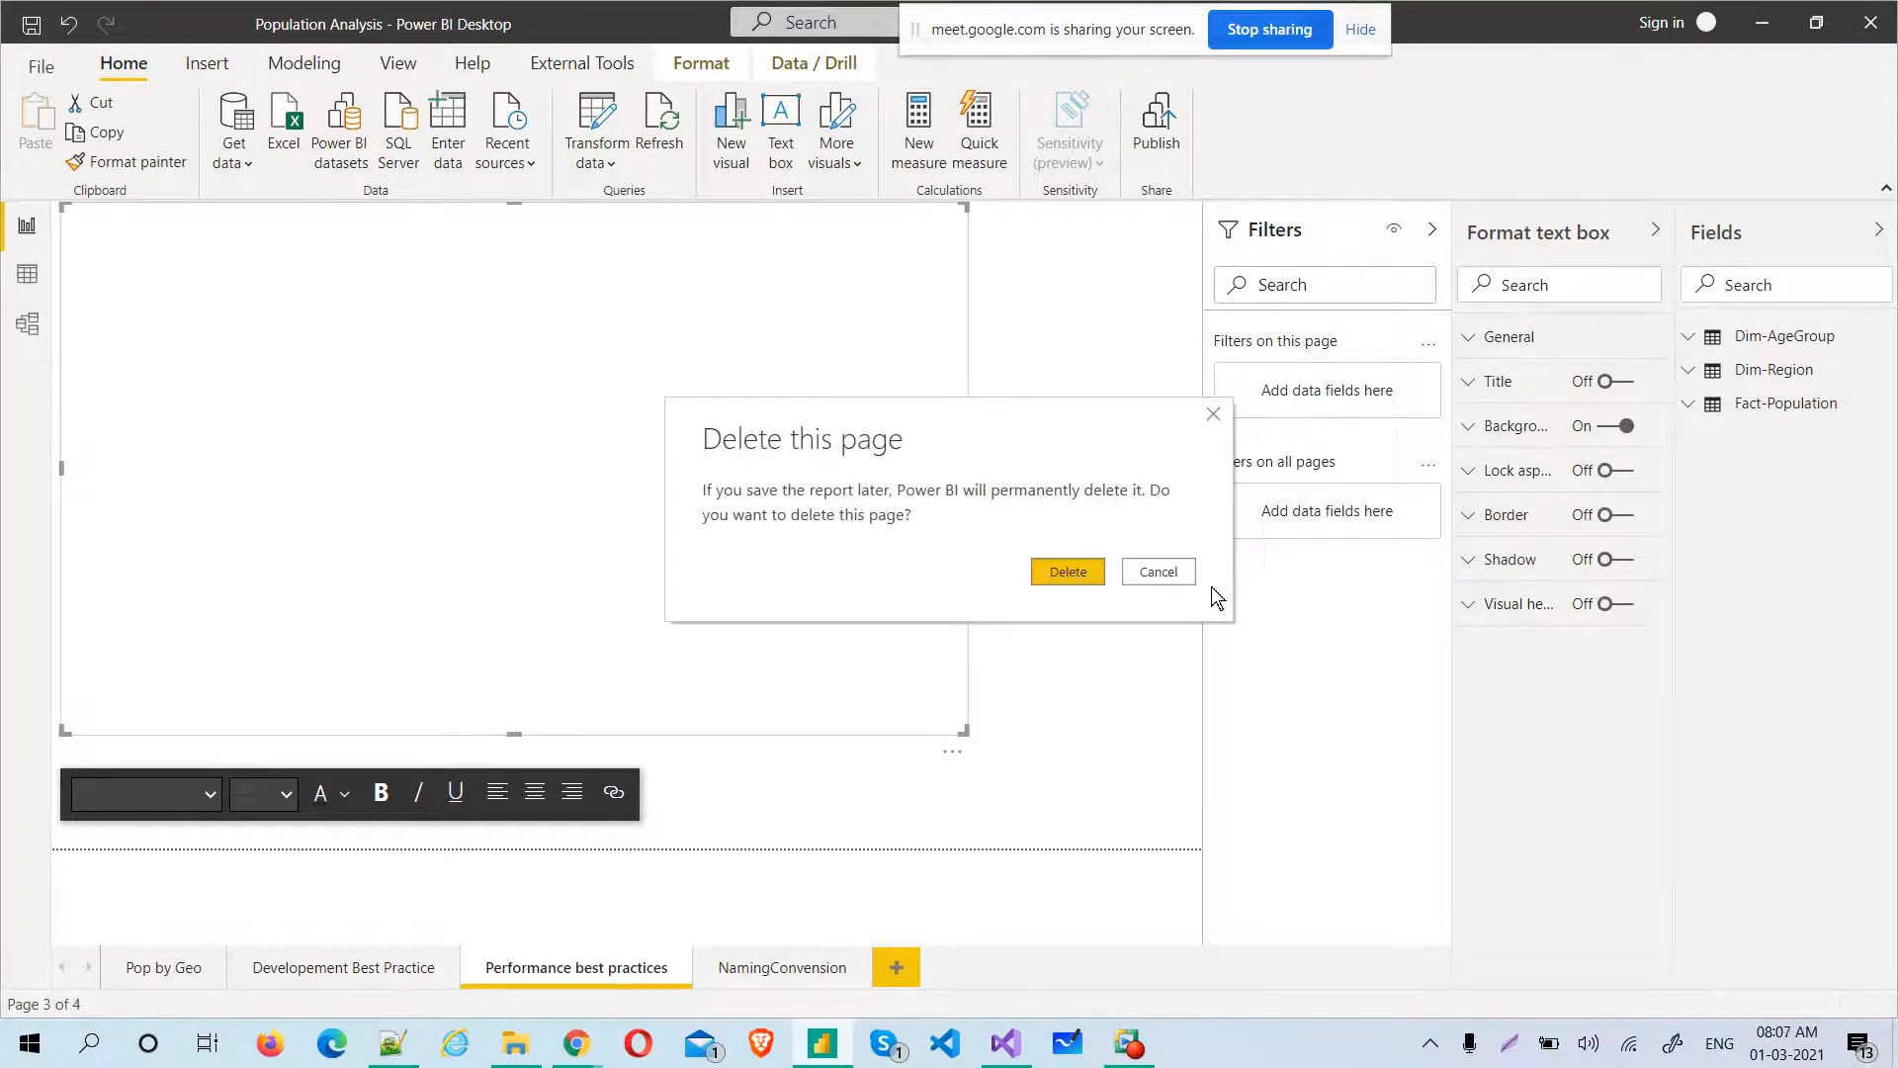
{"action": "left_click", "coordinate": [1071, 582]}
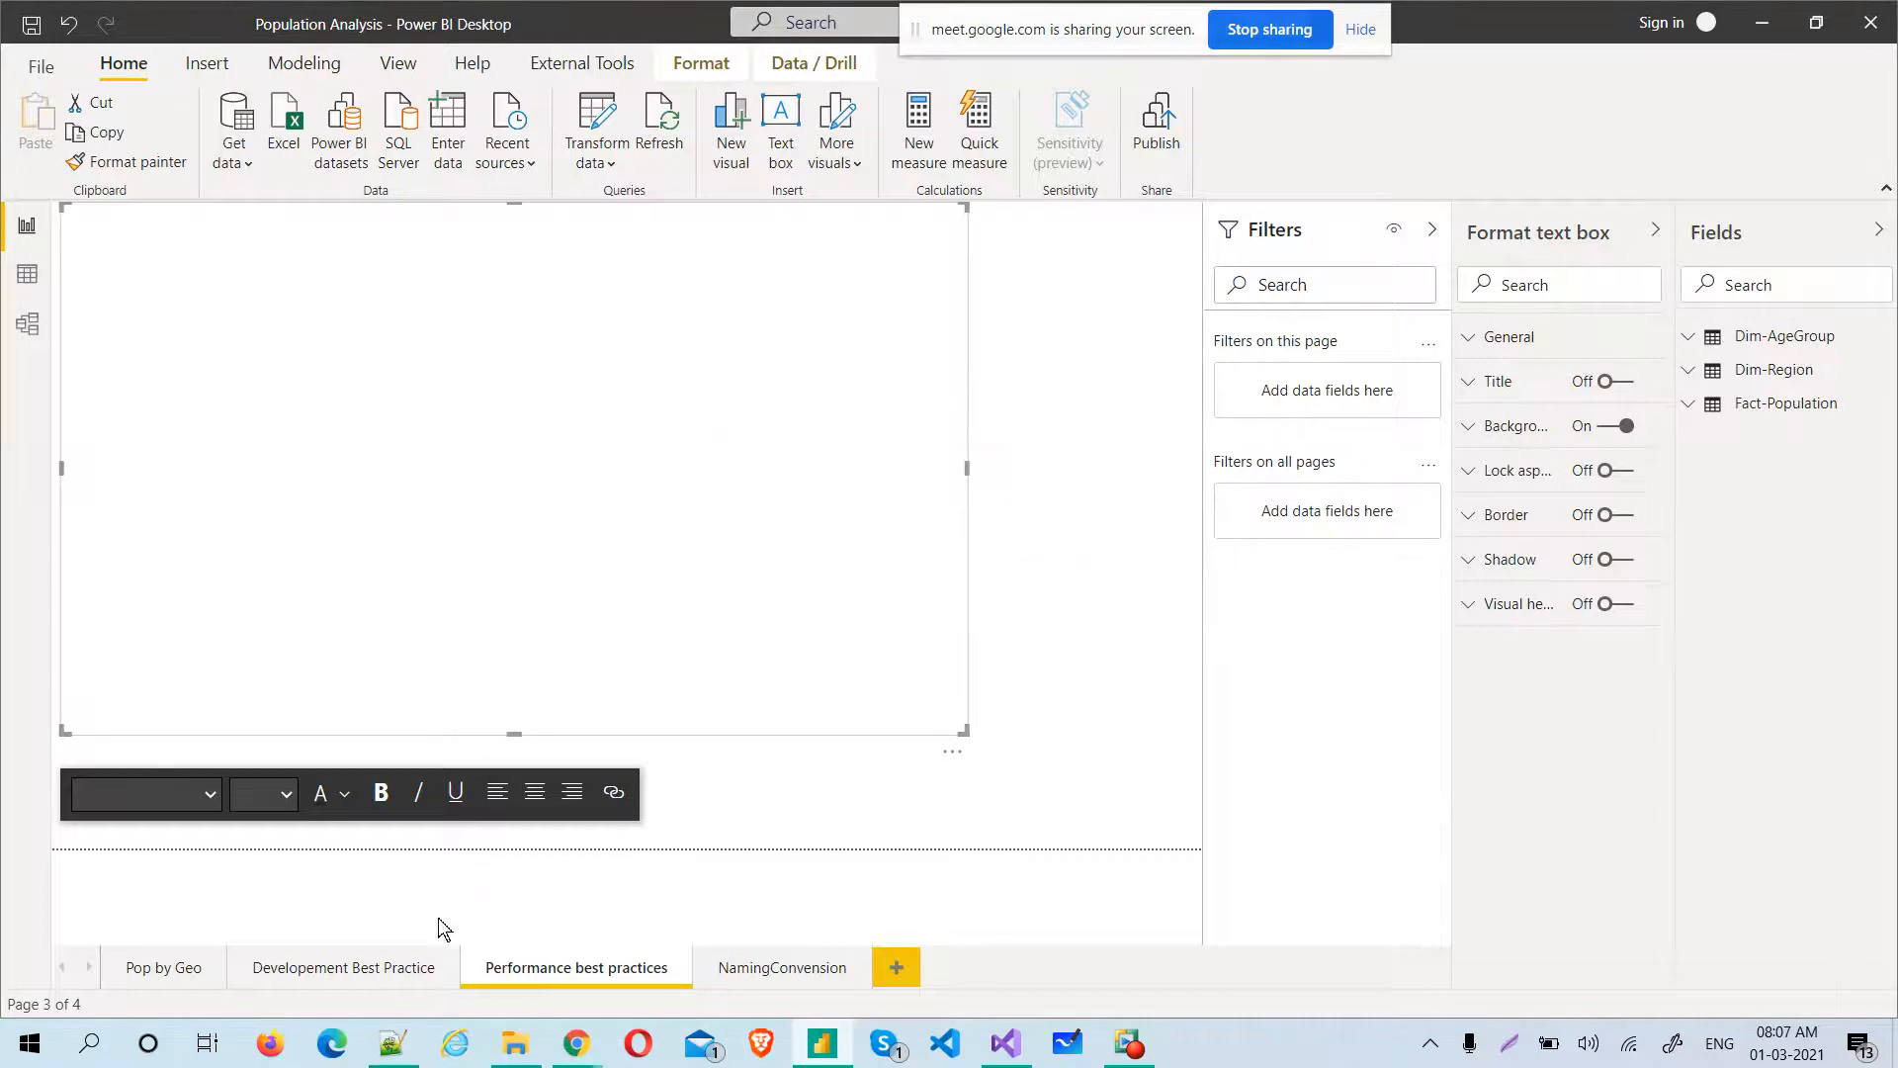
{"action": "left_click", "coordinate": [410, 971]}
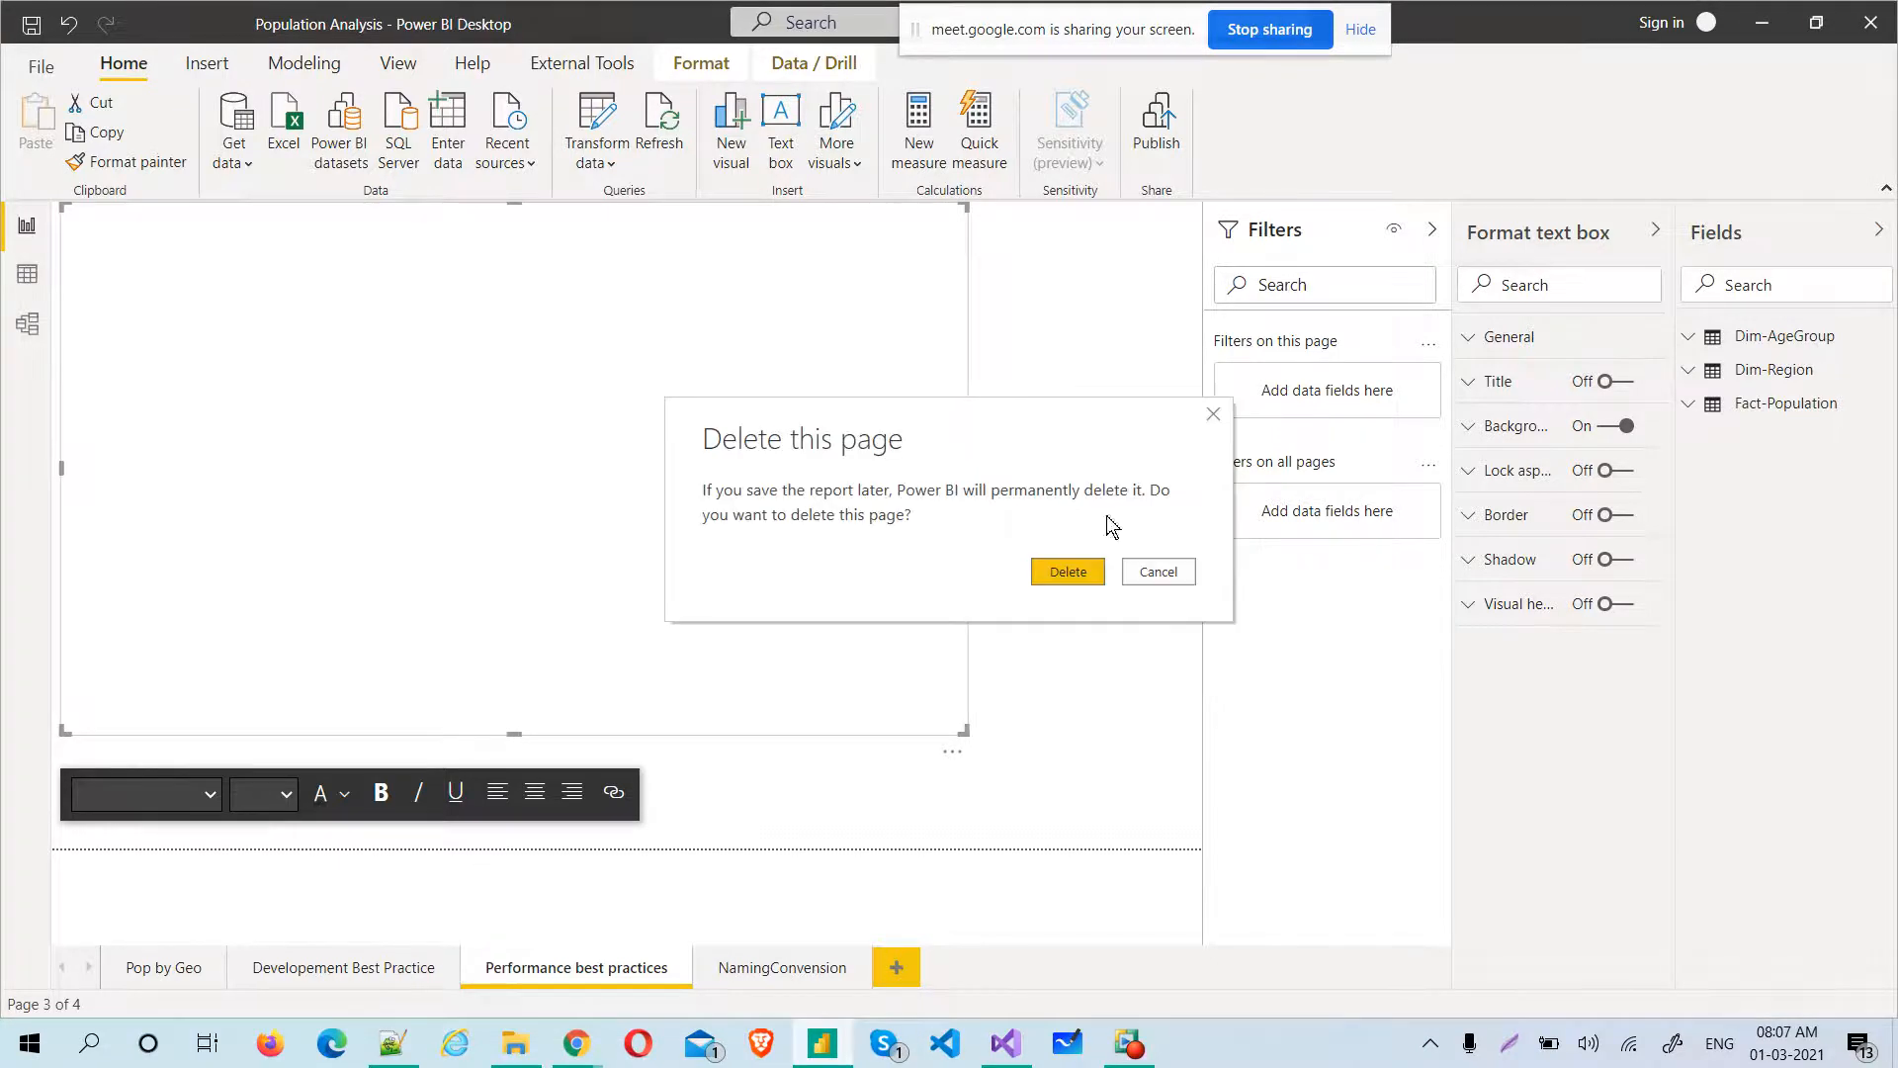
{"action": "left_click", "coordinate": [1062, 569]}
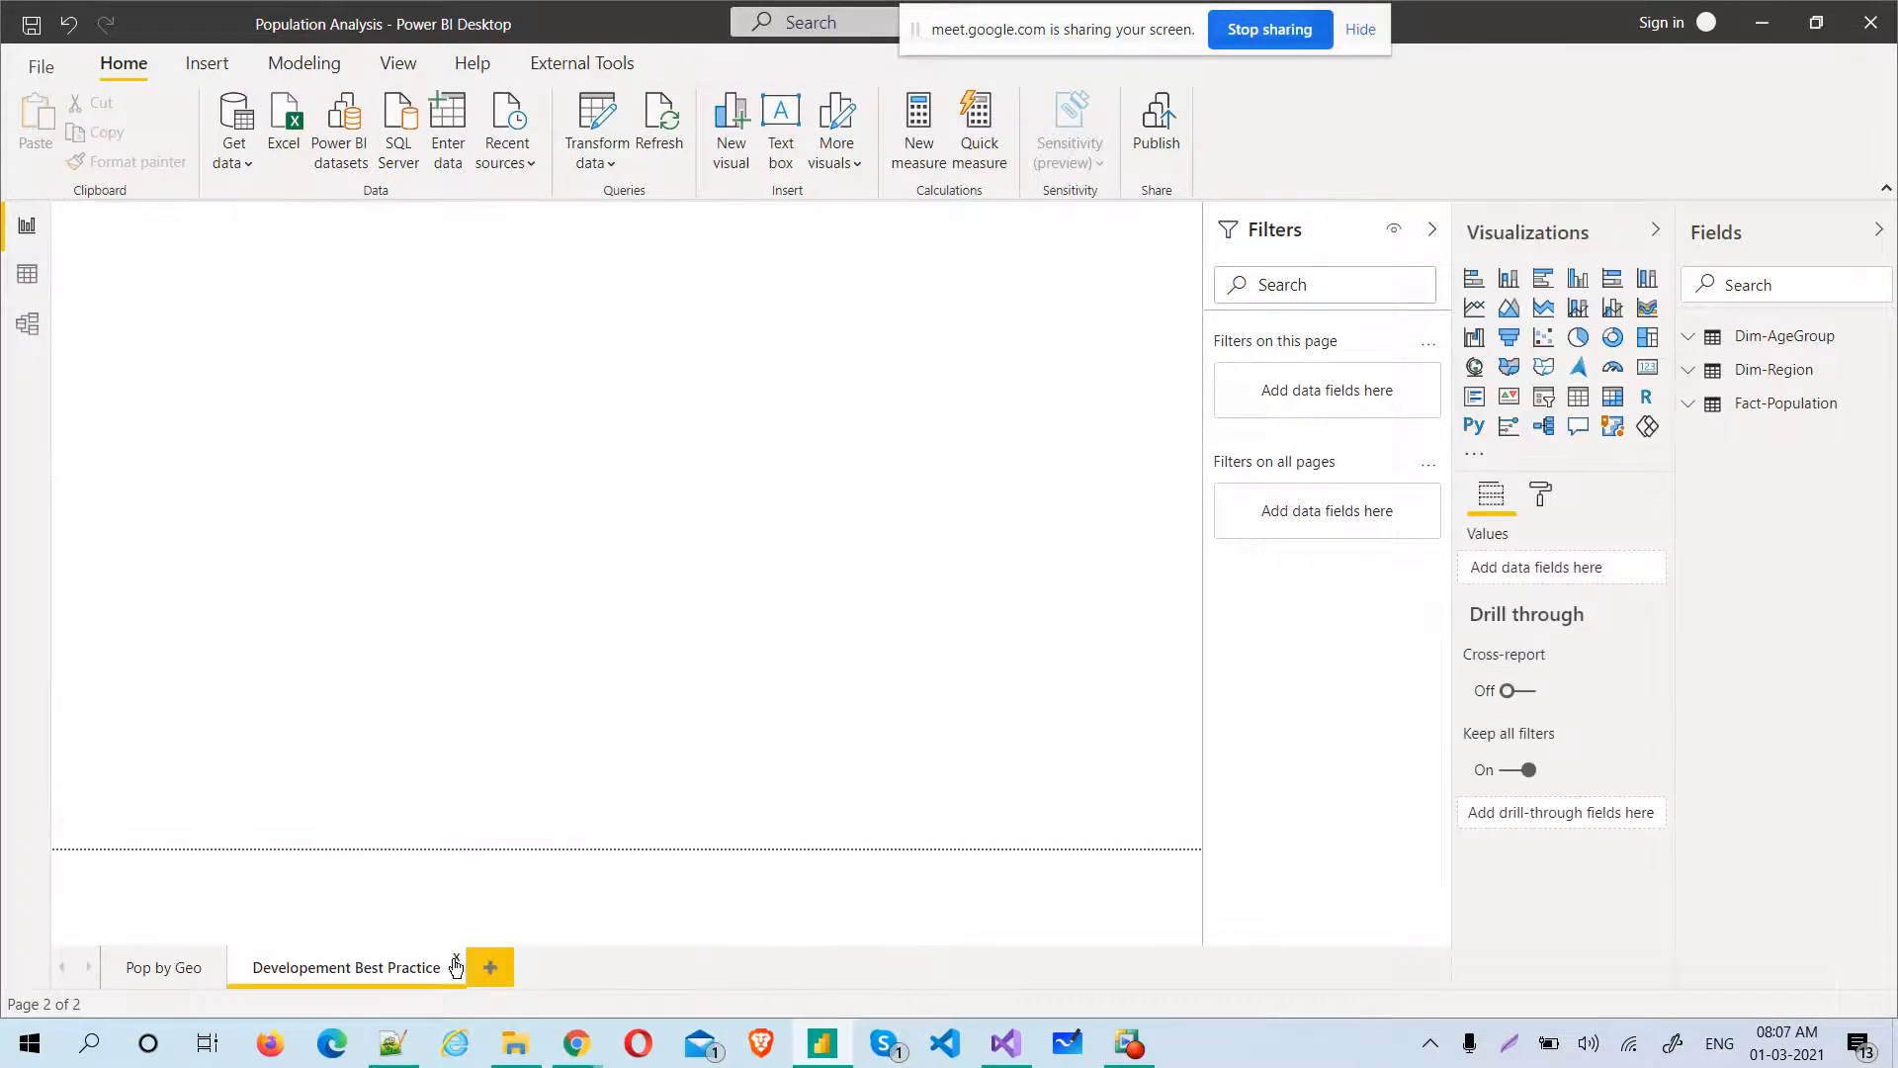
{"action": "left_click", "coordinate": [456, 959]}
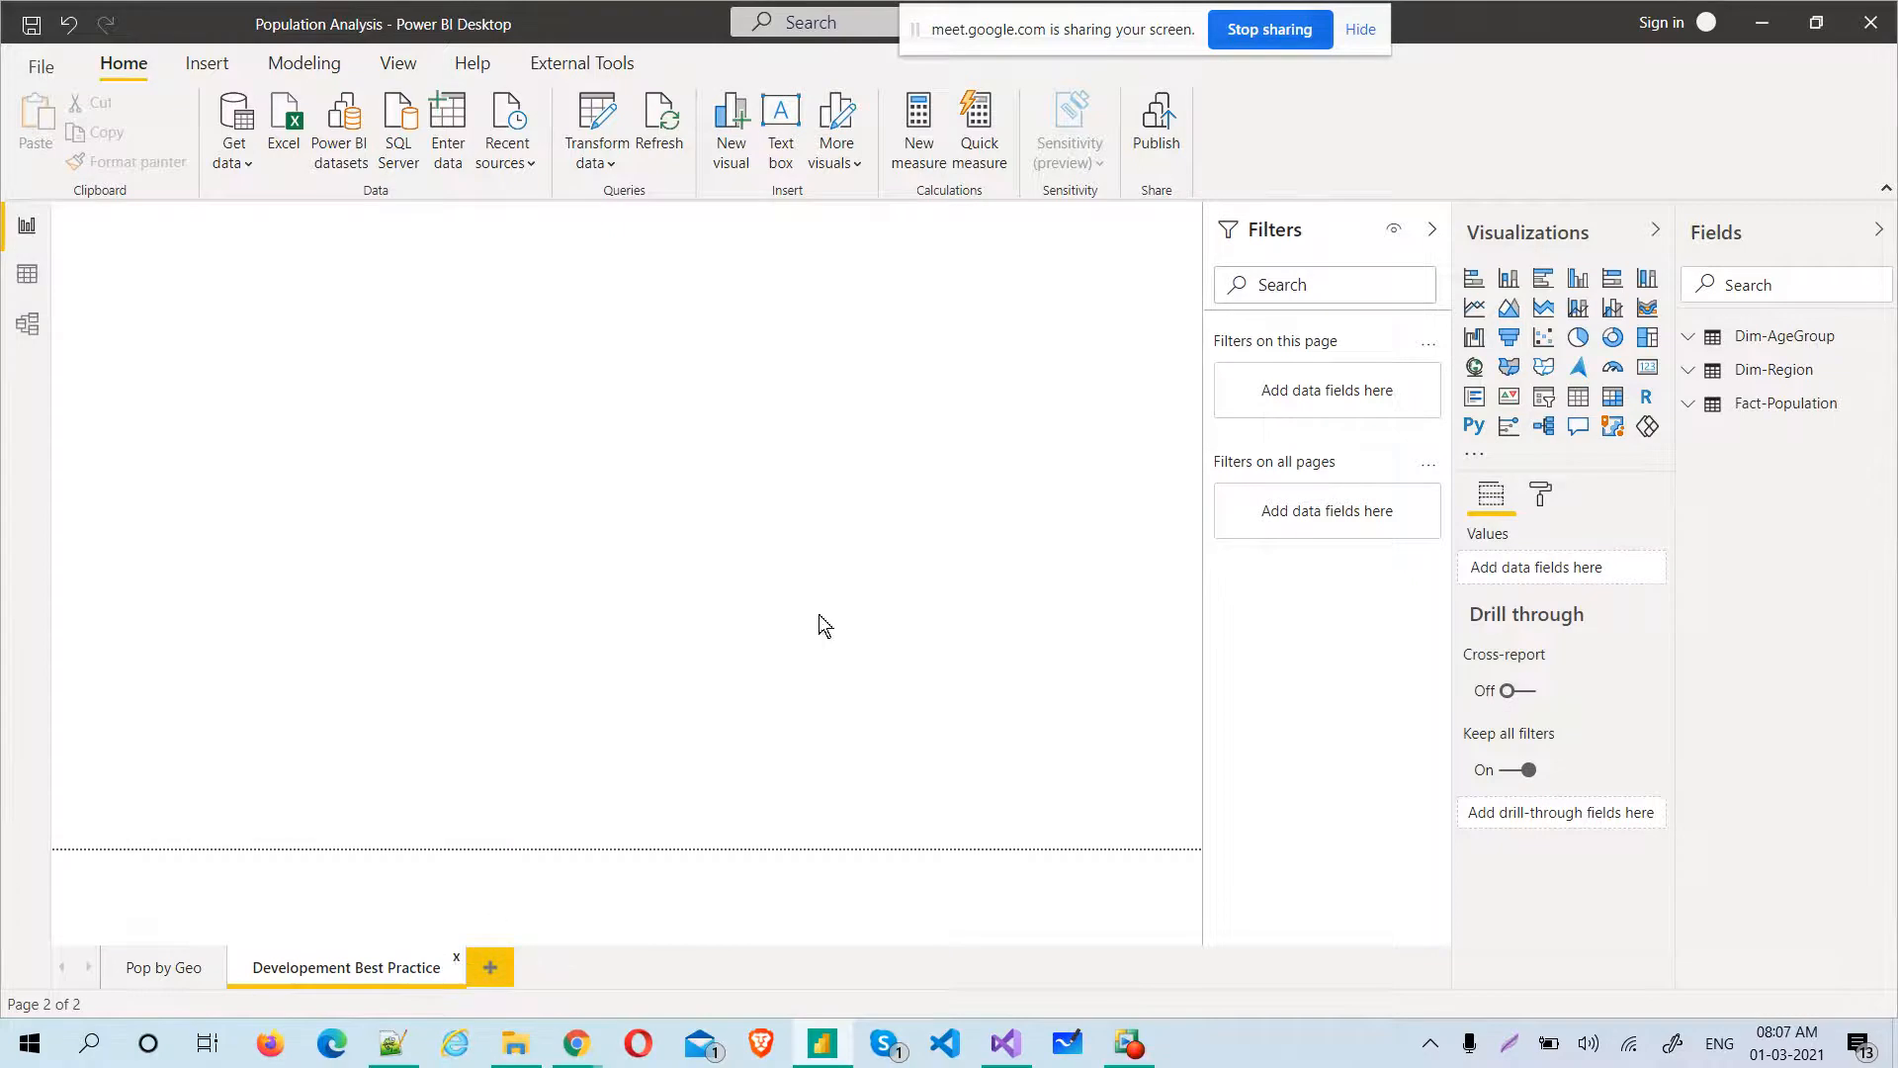
{"action": "left_click", "coordinate": [1068, 572]}
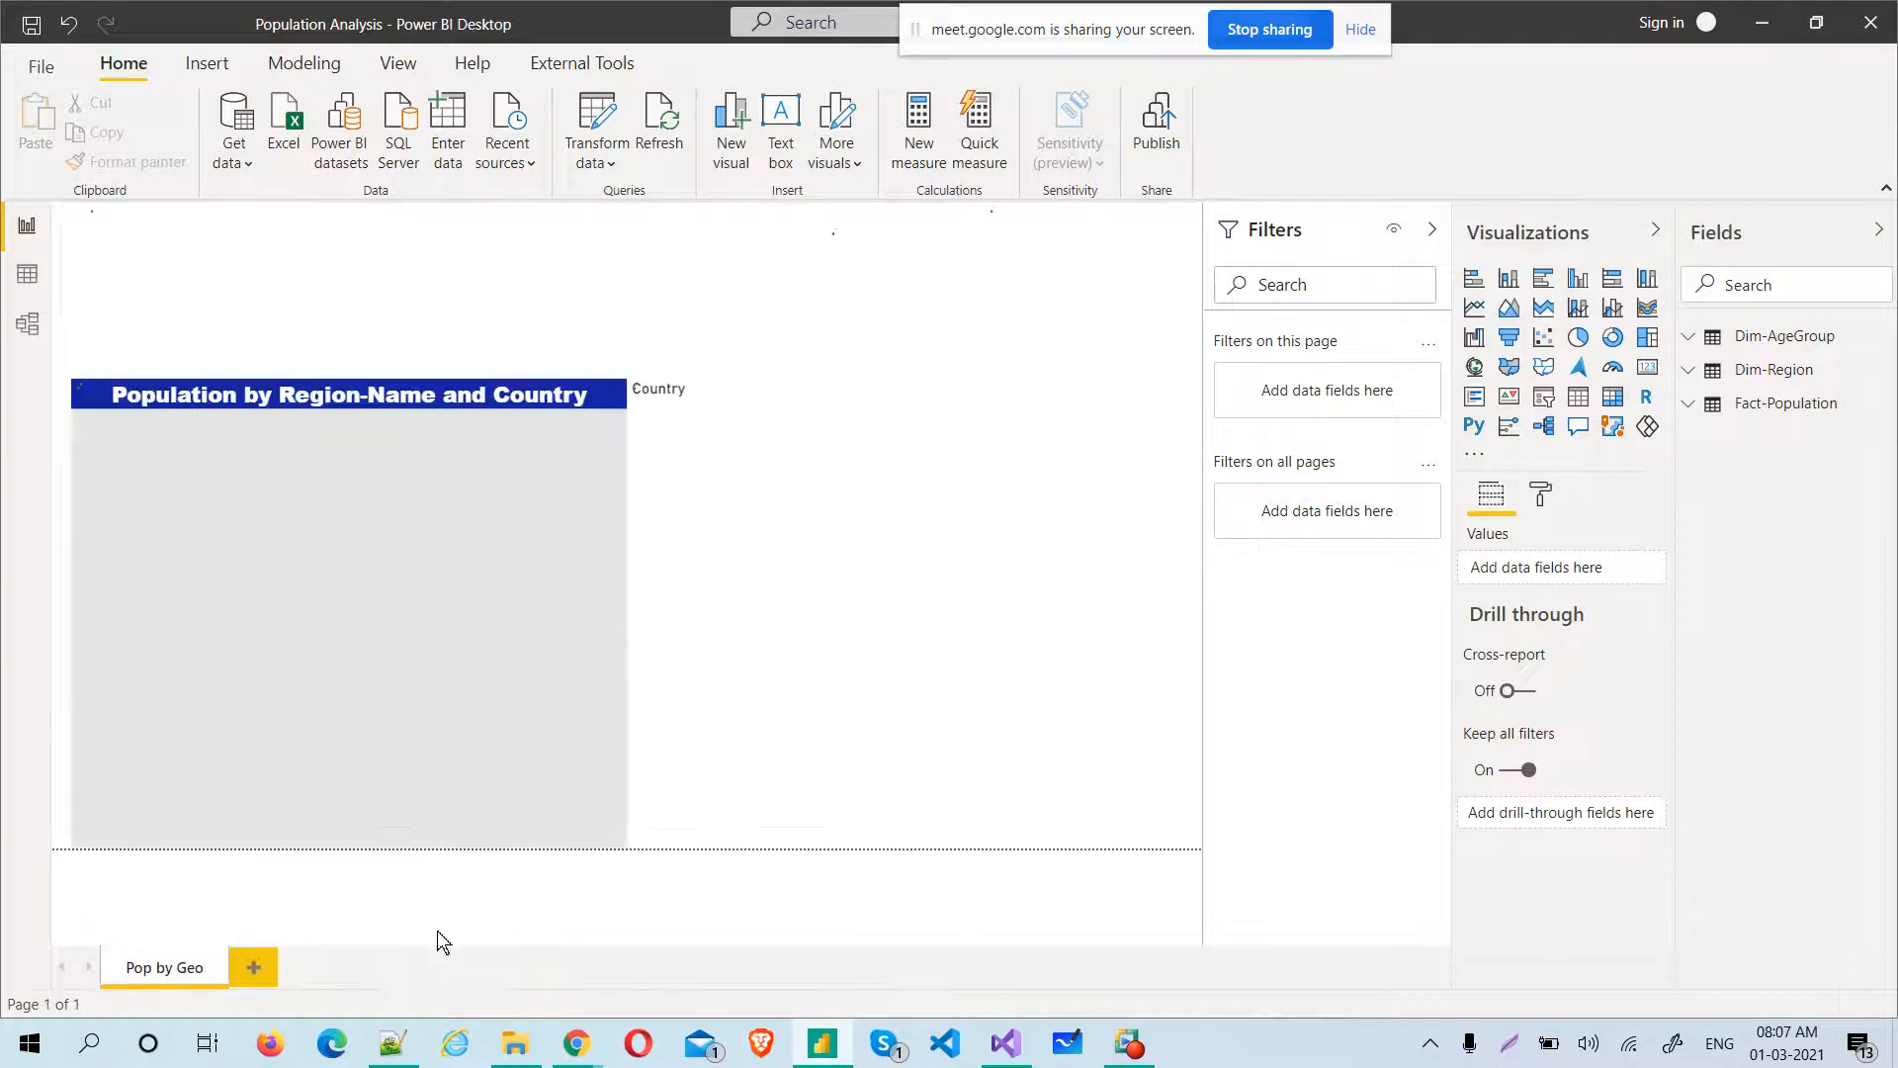
Add a new report page and create a column chart of Population by Year from the Fact-Population table
{"action": "left_click", "coordinate": [259, 978]}
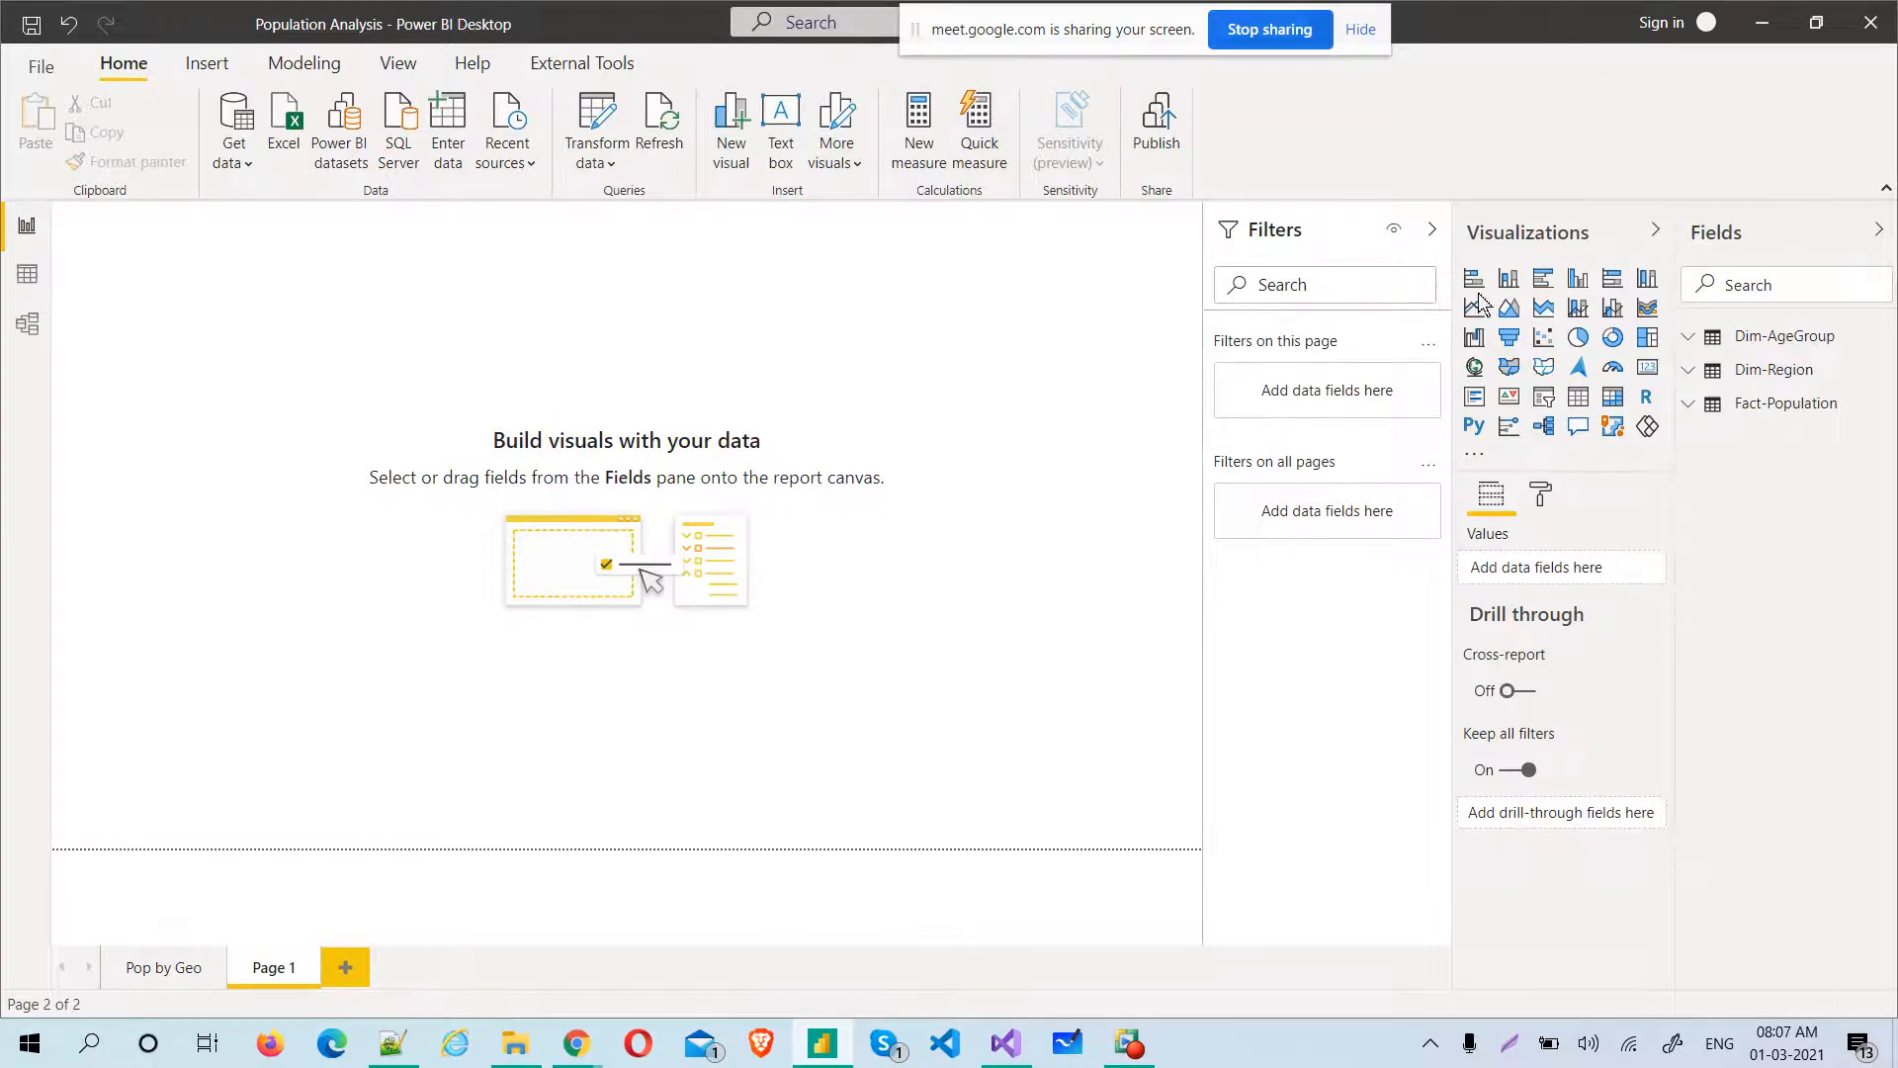
{"action": "left_click", "coordinate": [1693, 411]}
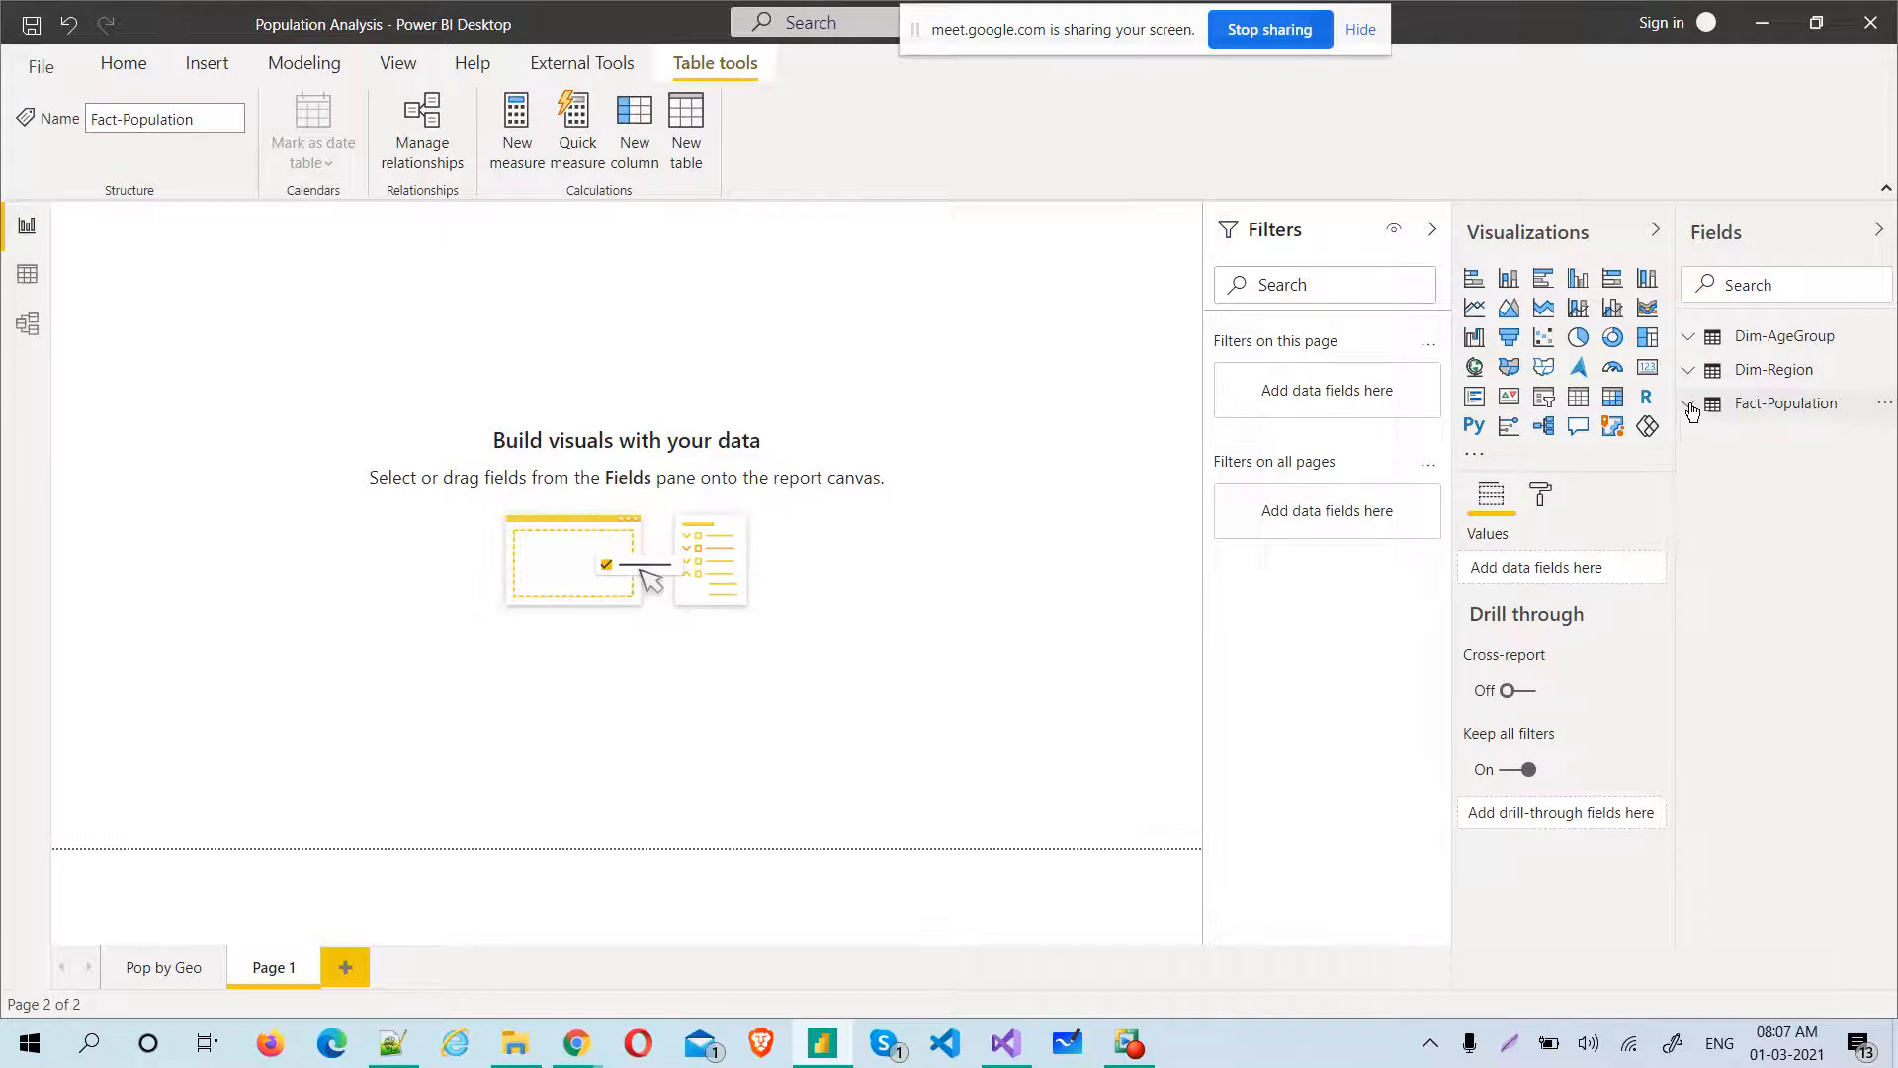
{"action": "left_click", "coordinate": [1690, 404]}
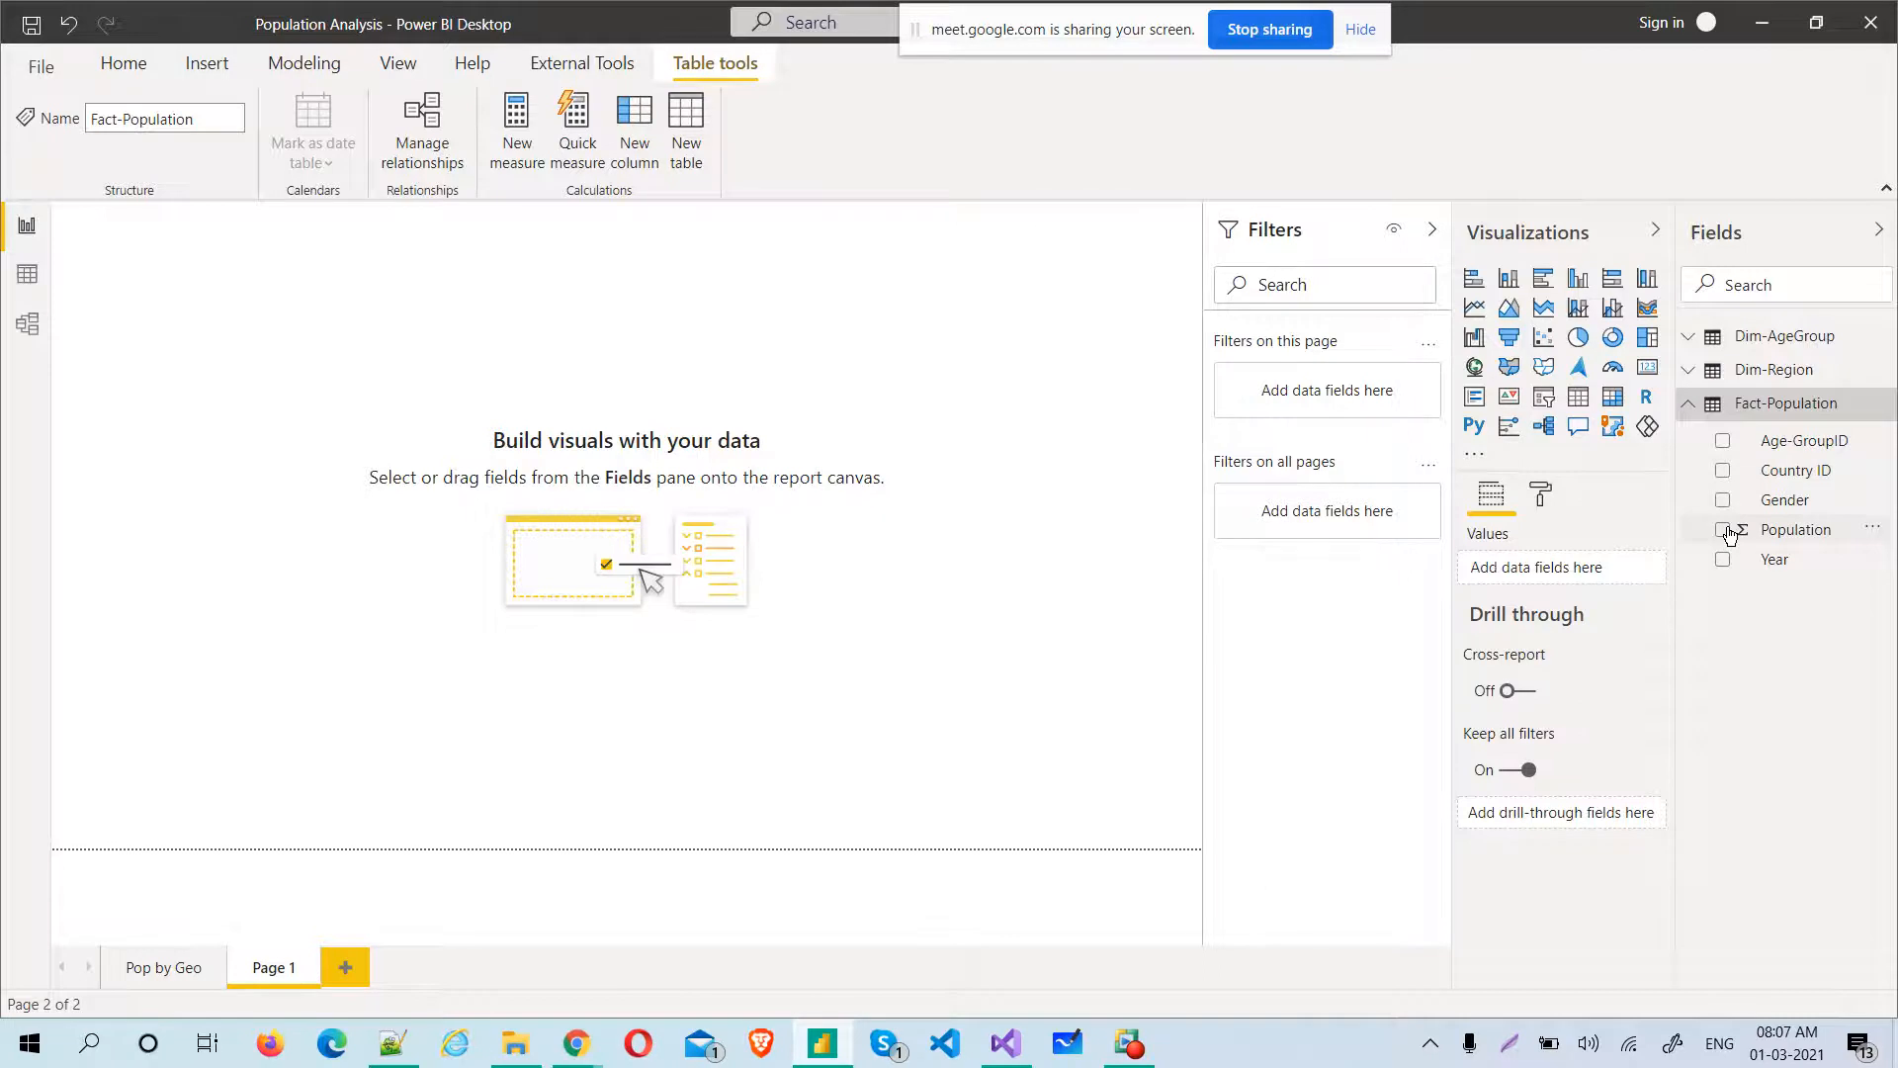
{"action": "left_click", "coordinate": [1725, 531]}
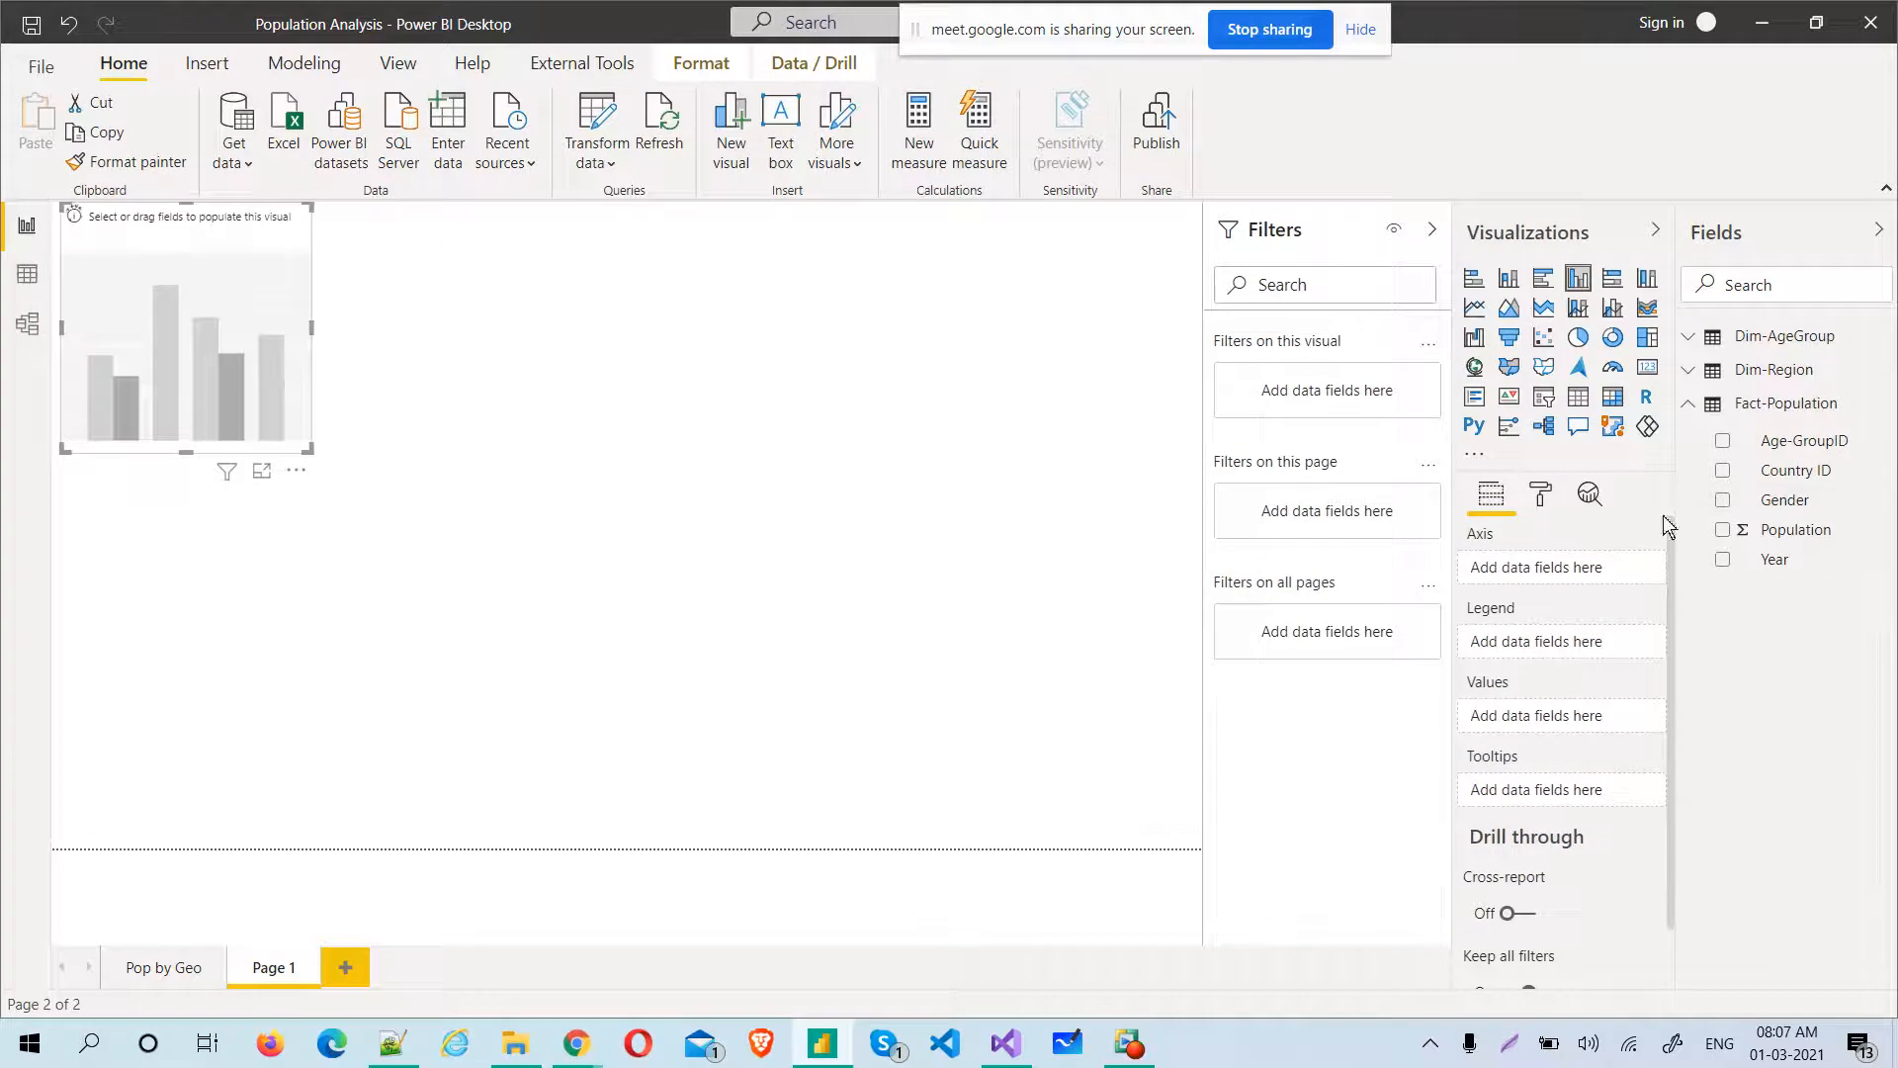
{"action": "left_click", "coordinate": [1722, 530]}
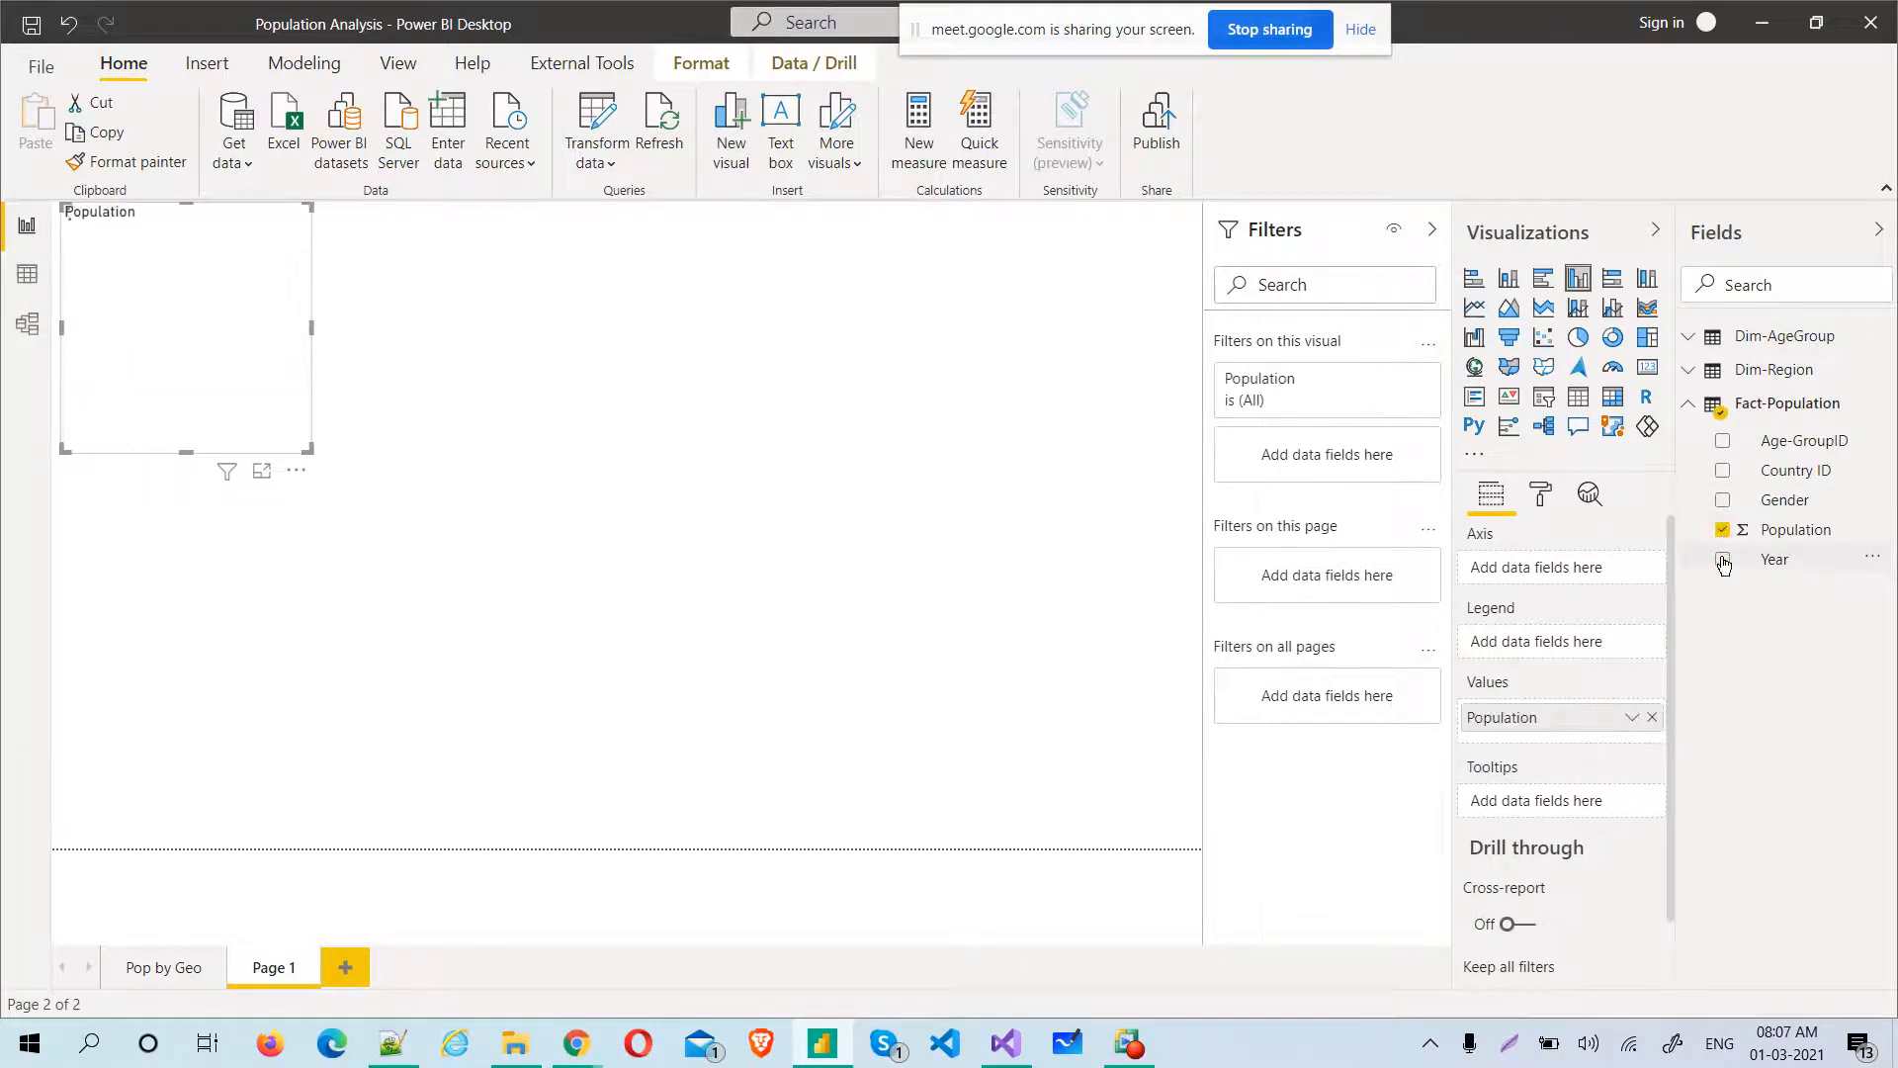
{"action": "left_click", "coordinate": [1723, 560]}
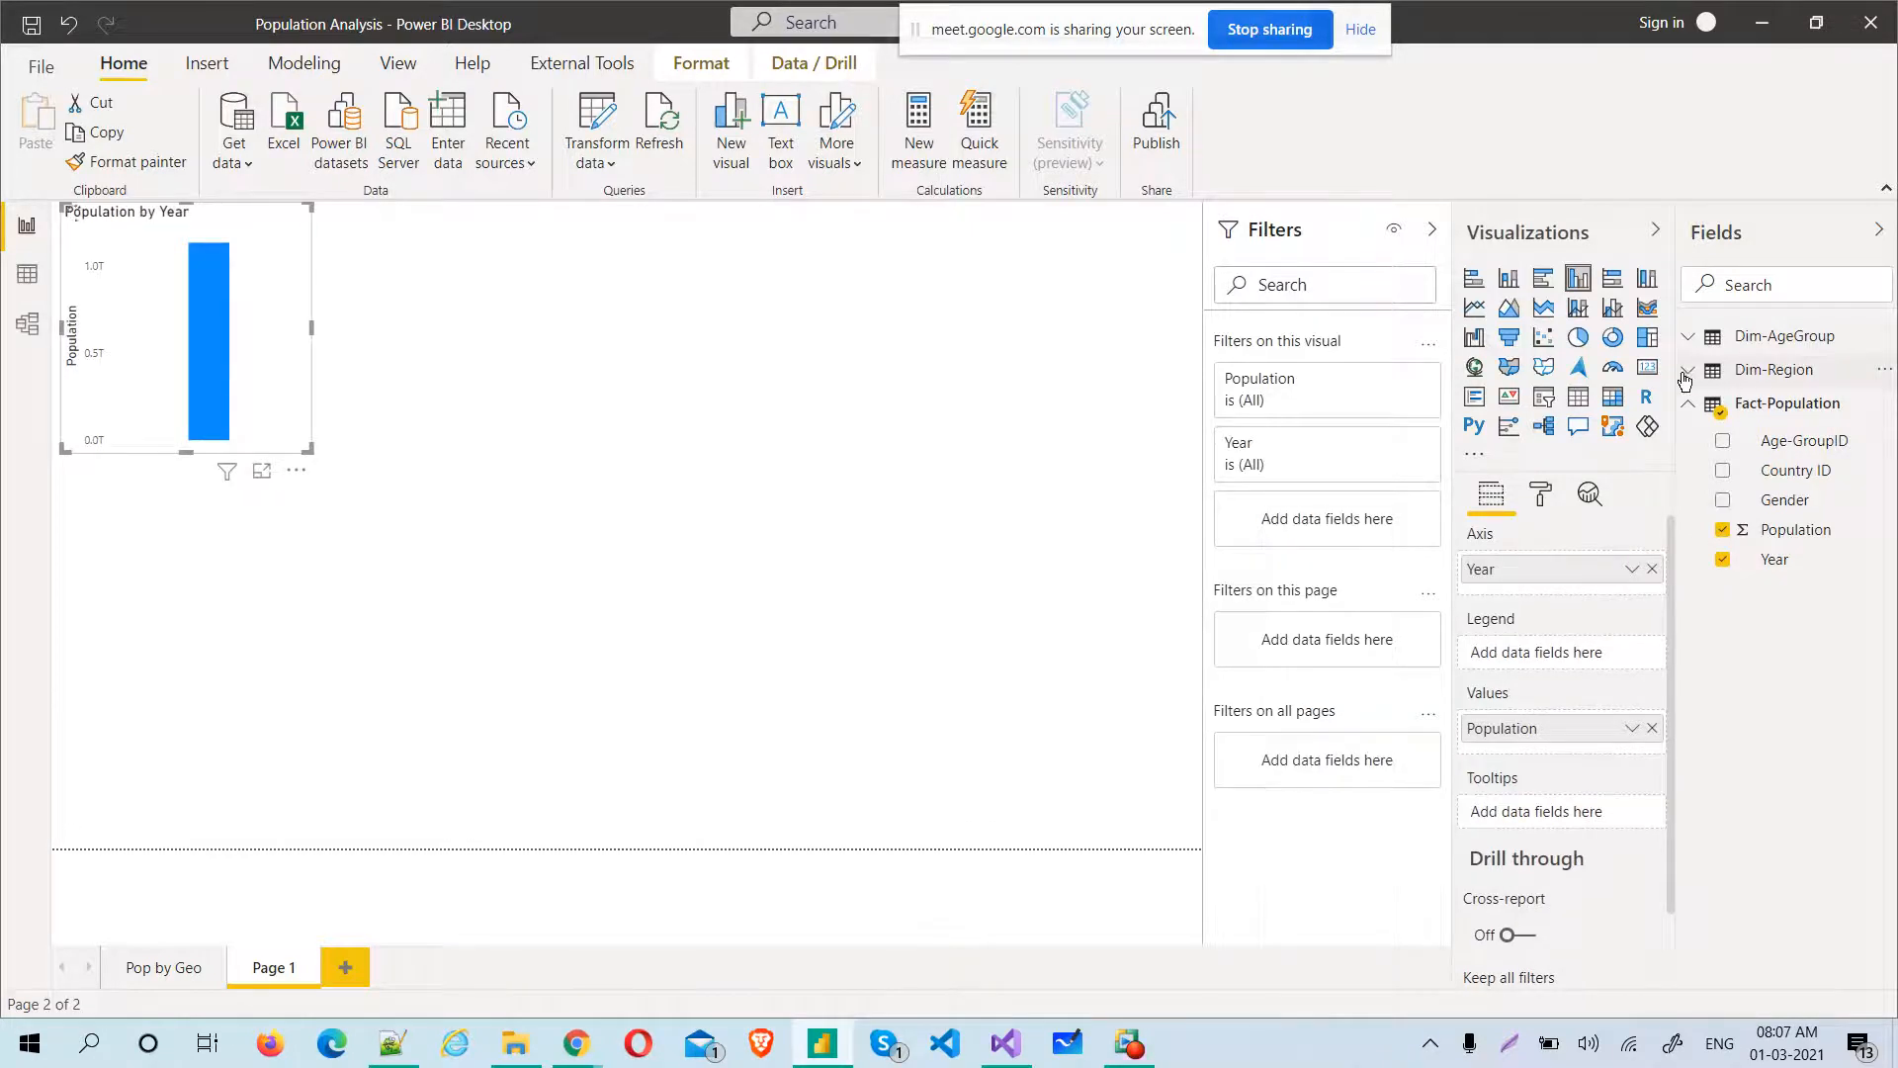
Add Region-Name from the Dim-Region table as the legend of the Population by Year chart
{"action": "left_click", "coordinate": [1688, 372]}
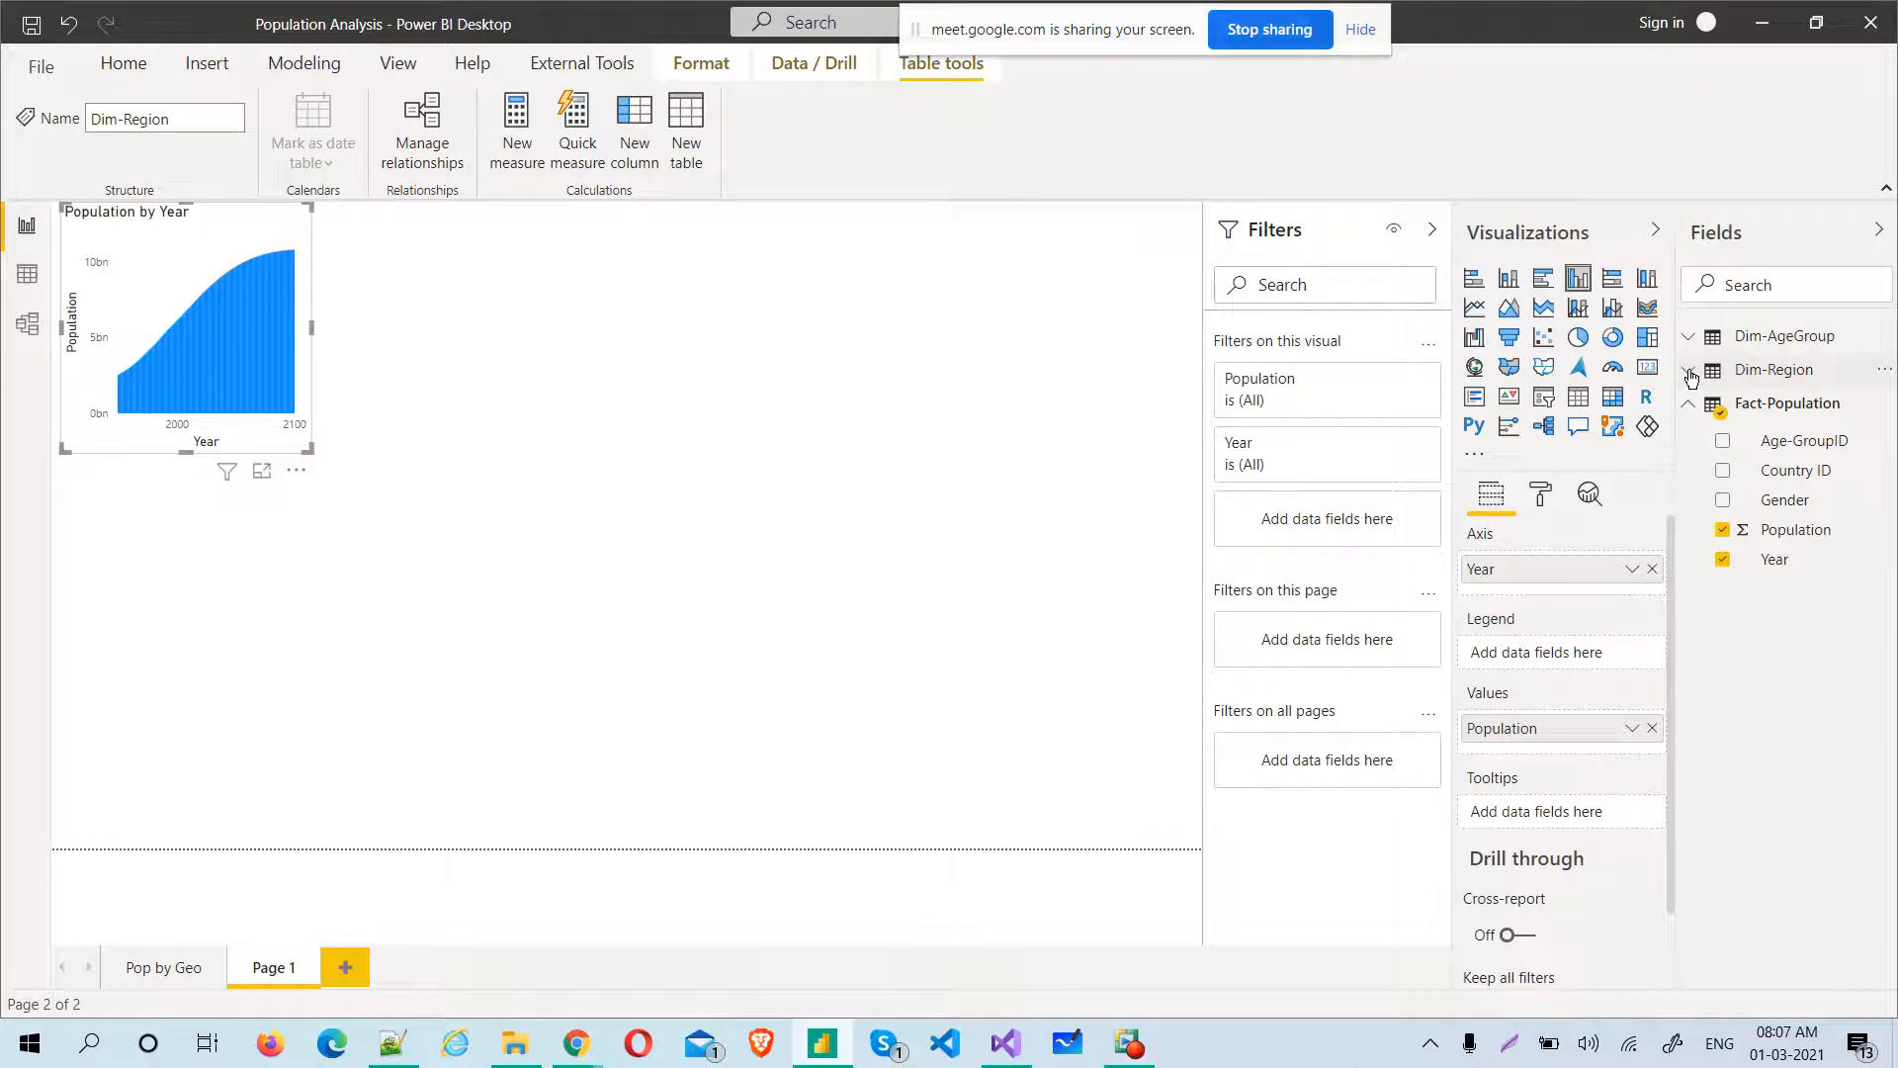
{"action": "left_click", "coordinate": [1689, 373]}
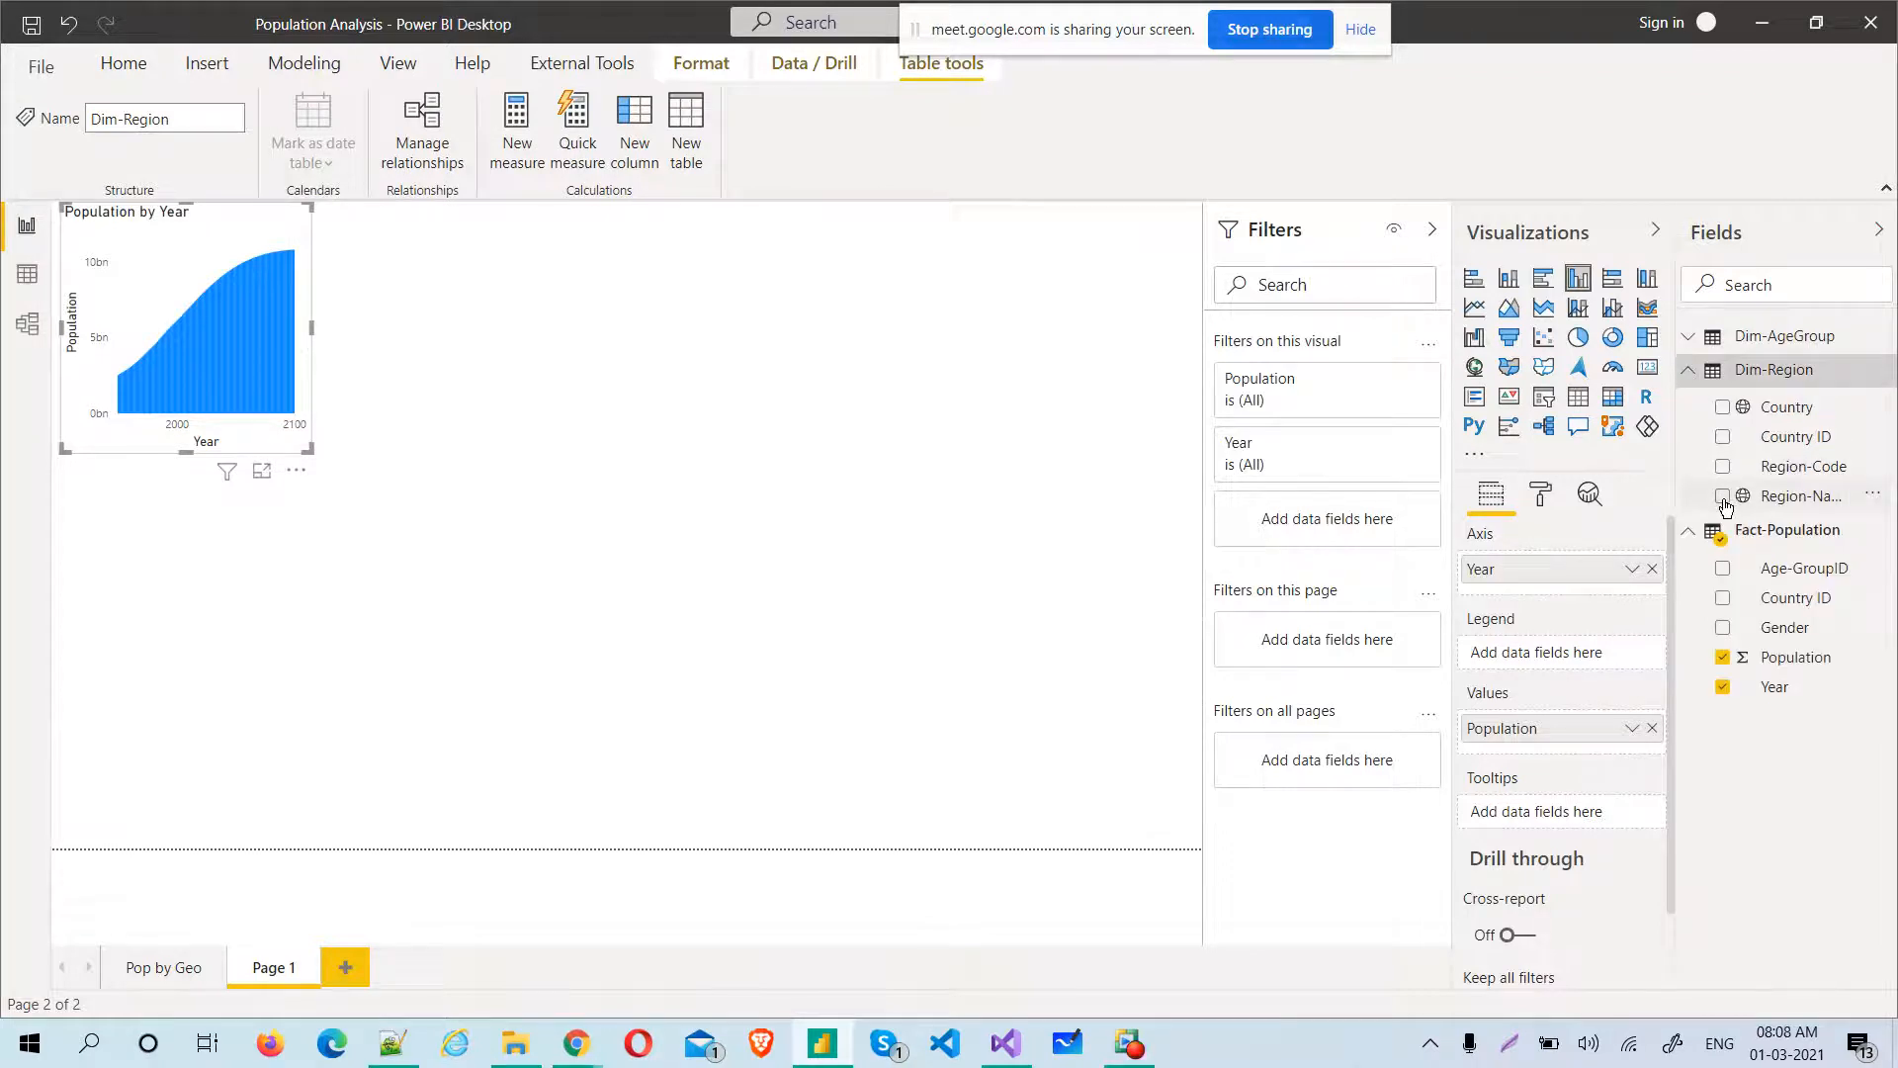
{"action": "left_click", "coordinate": [1723, 498]}
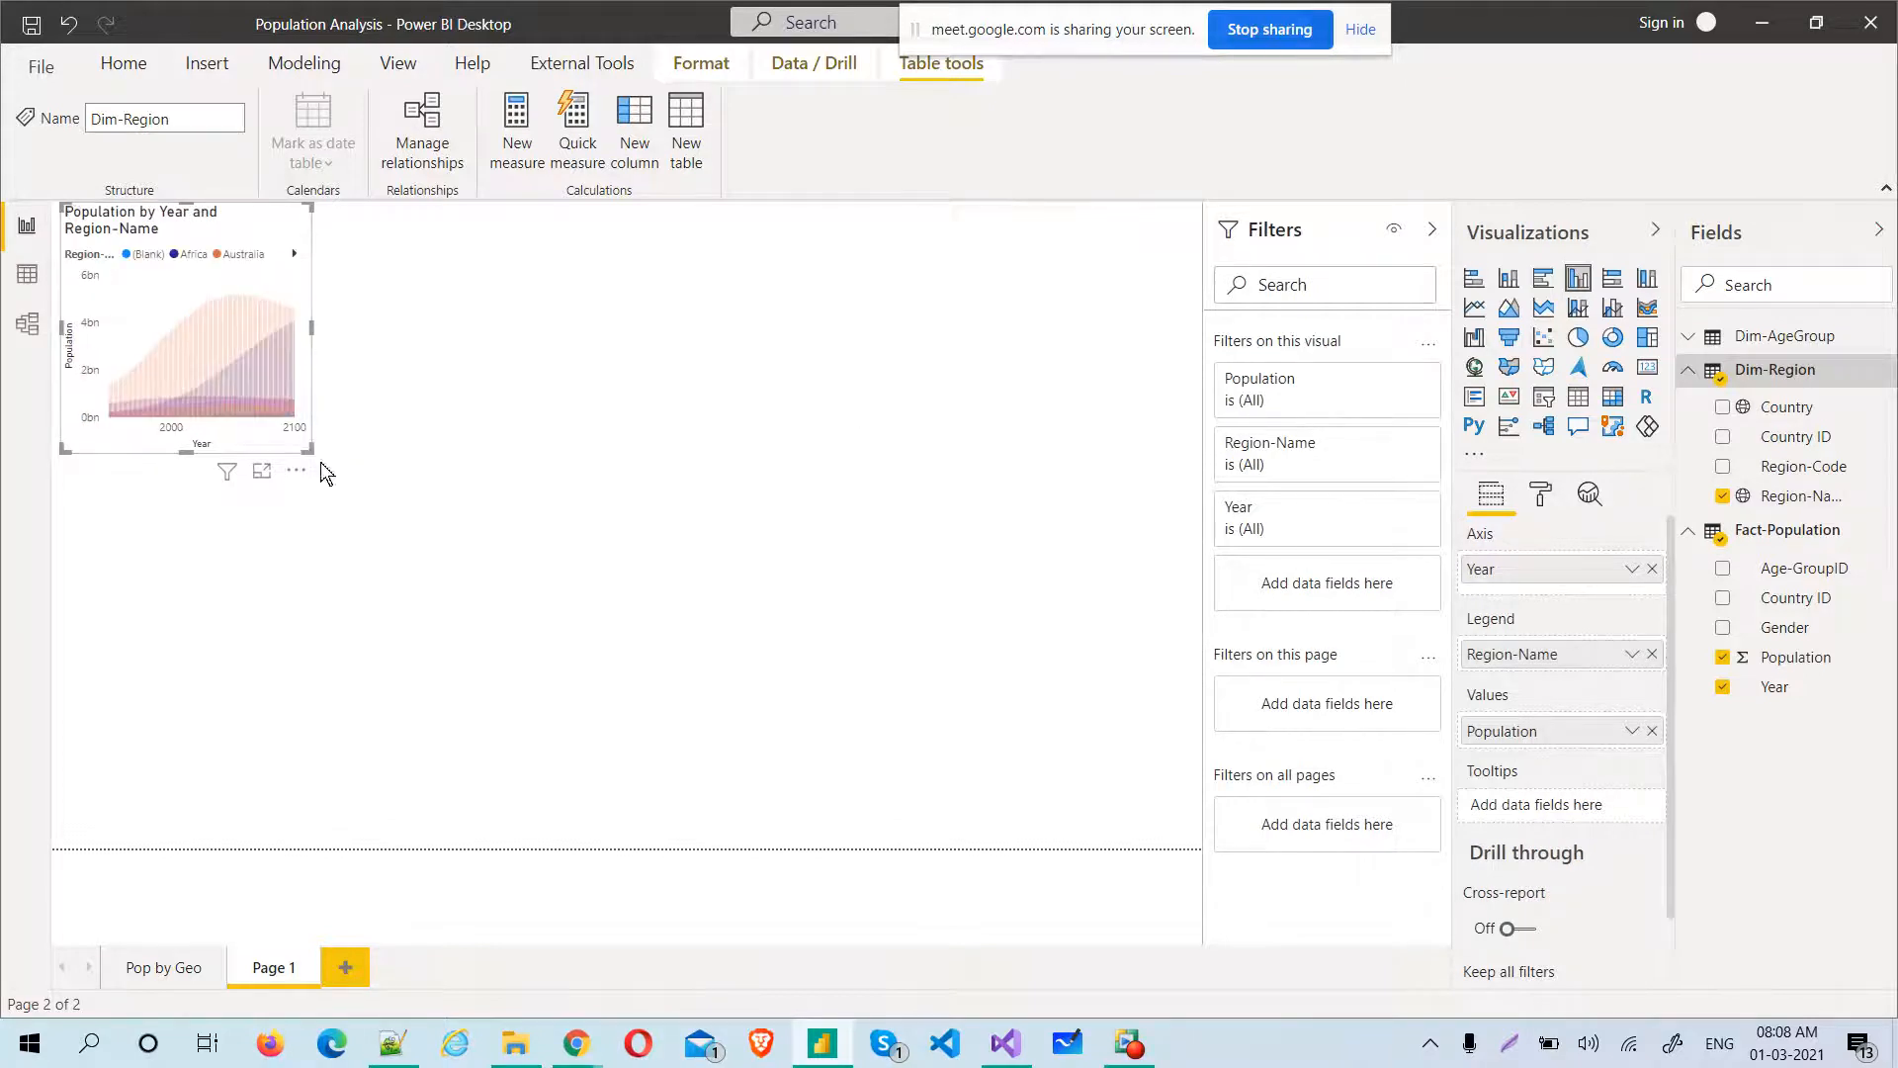
Enlarge the Population by Year and Region-Name chart and change it to a line chart
{"action": "left_click_drag", "start_coordinate": [302, 444], "coordinate": [304, 446]}
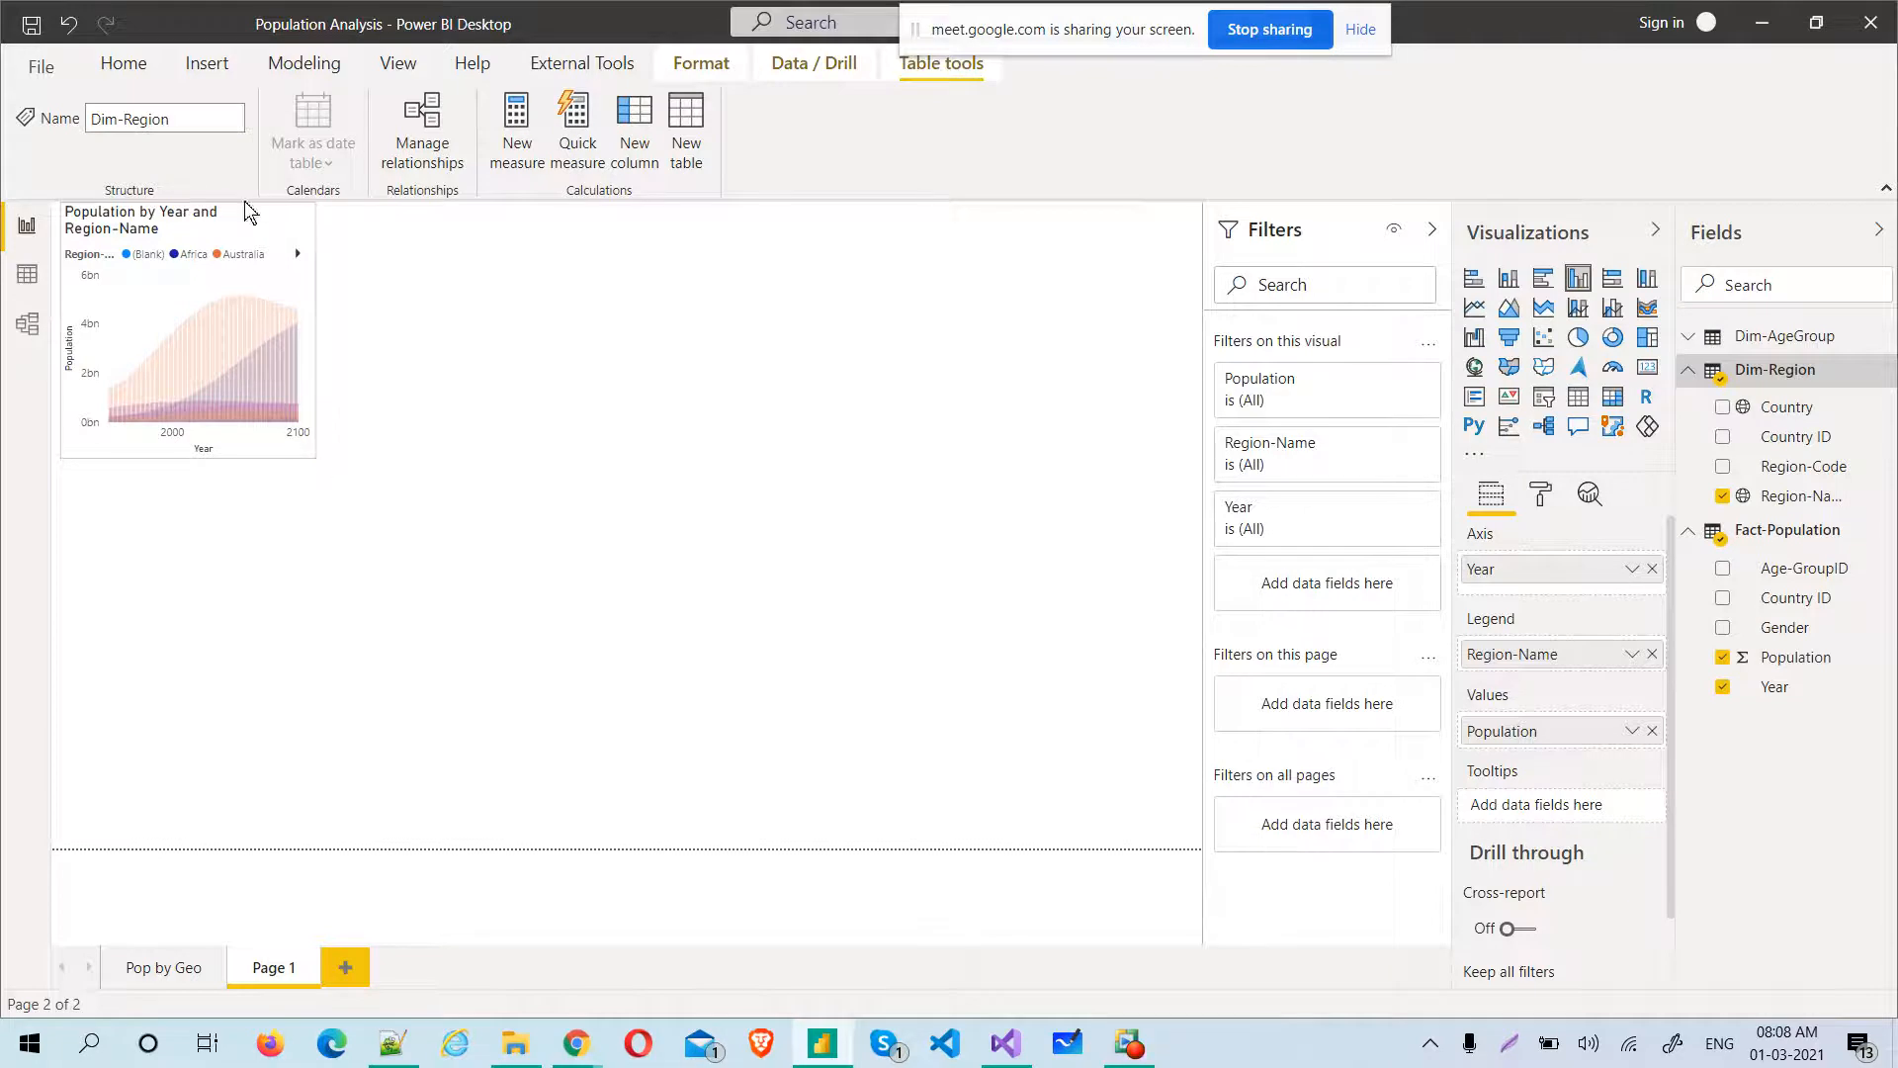
{"action": "left_click_drag", "start_coordinate": [381, 524], "coordinate": [435, 570]}
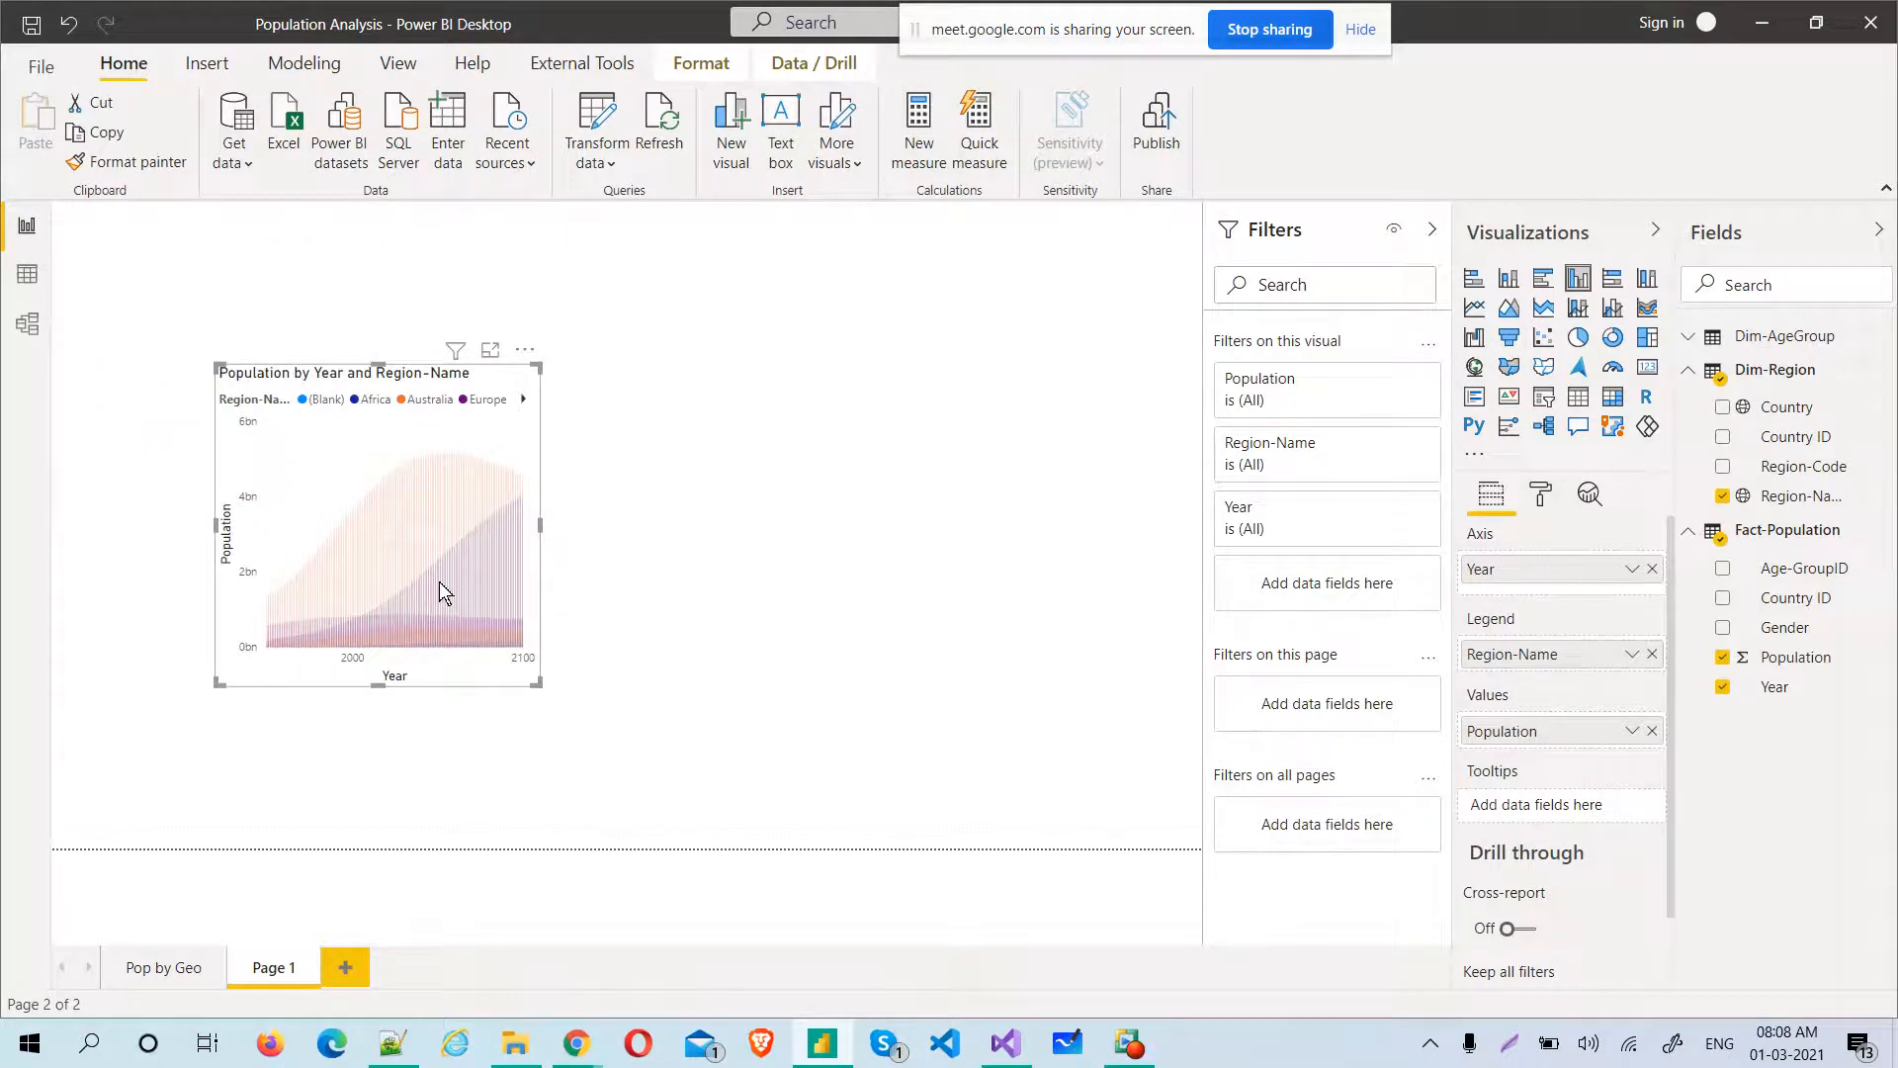
{"action": "left_click", "coordinate": [660, 747]}
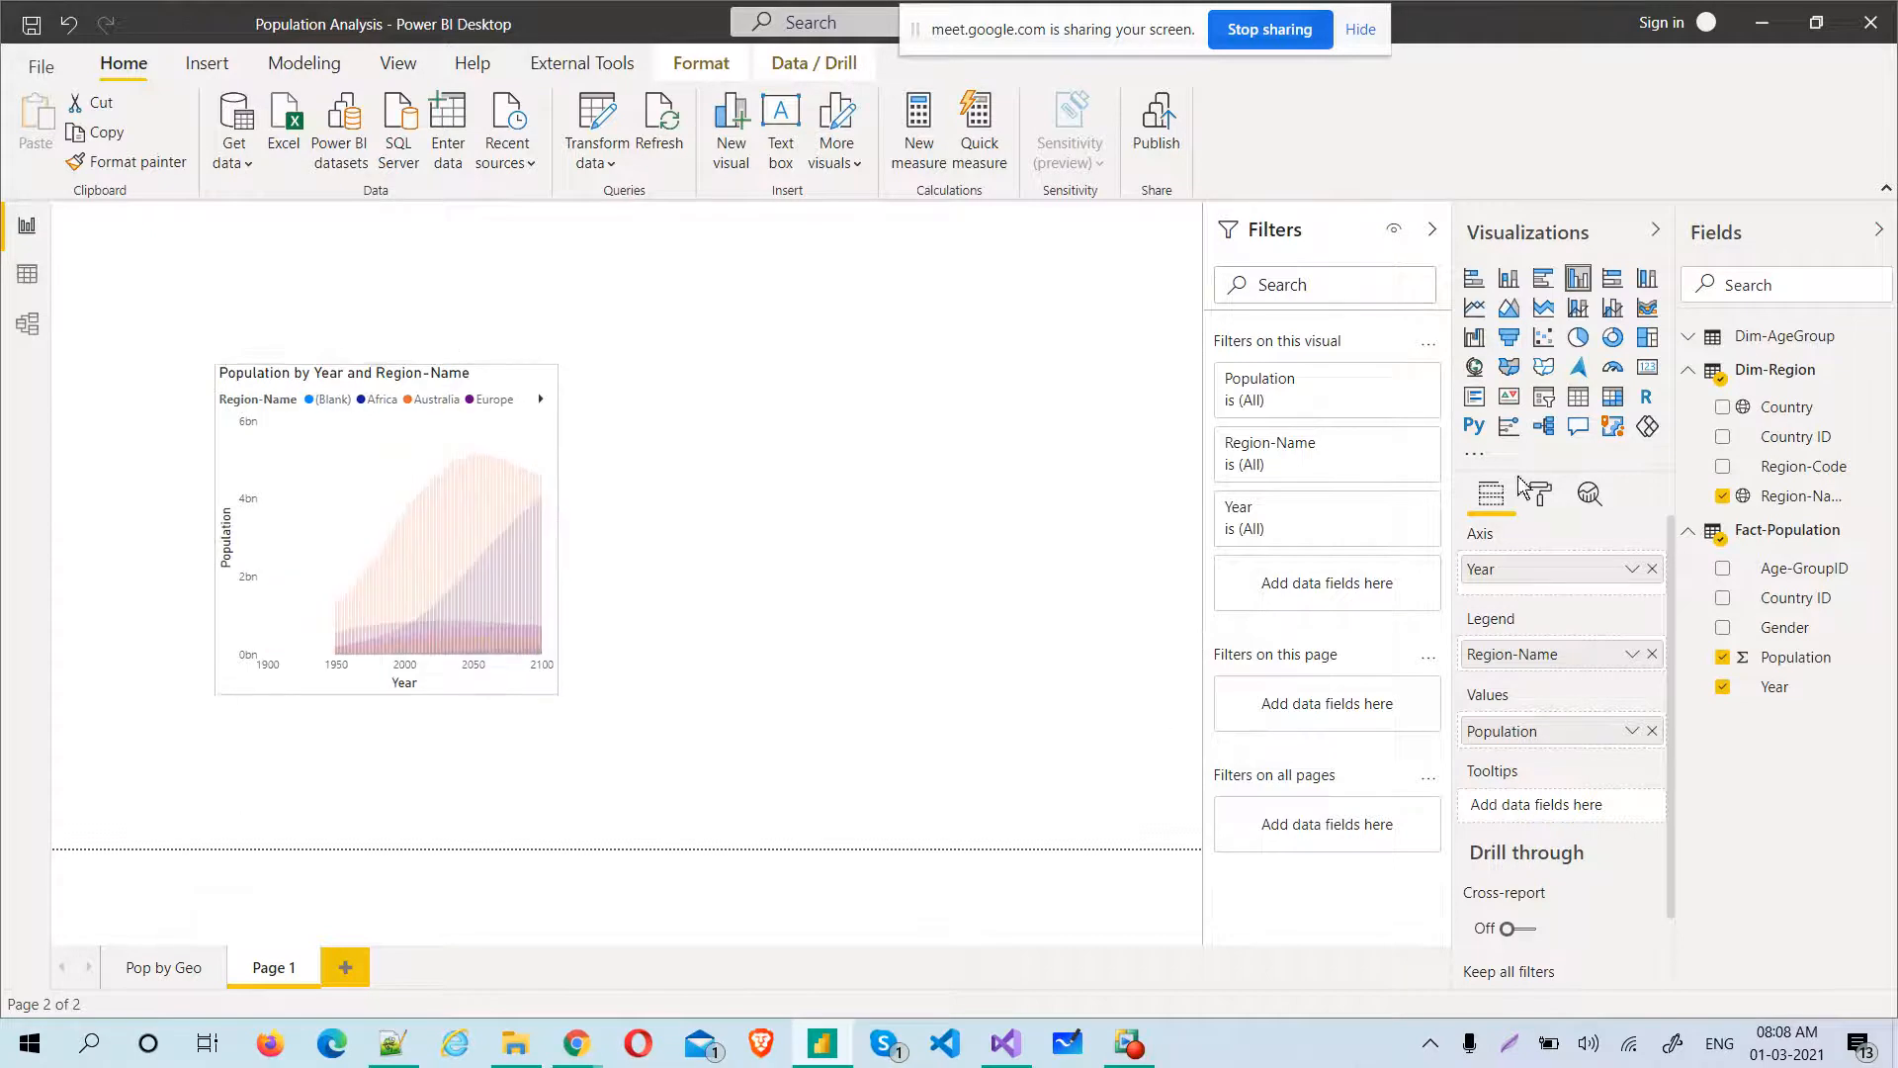
{"action": "left_click", "coordinate": [1480, 312]}
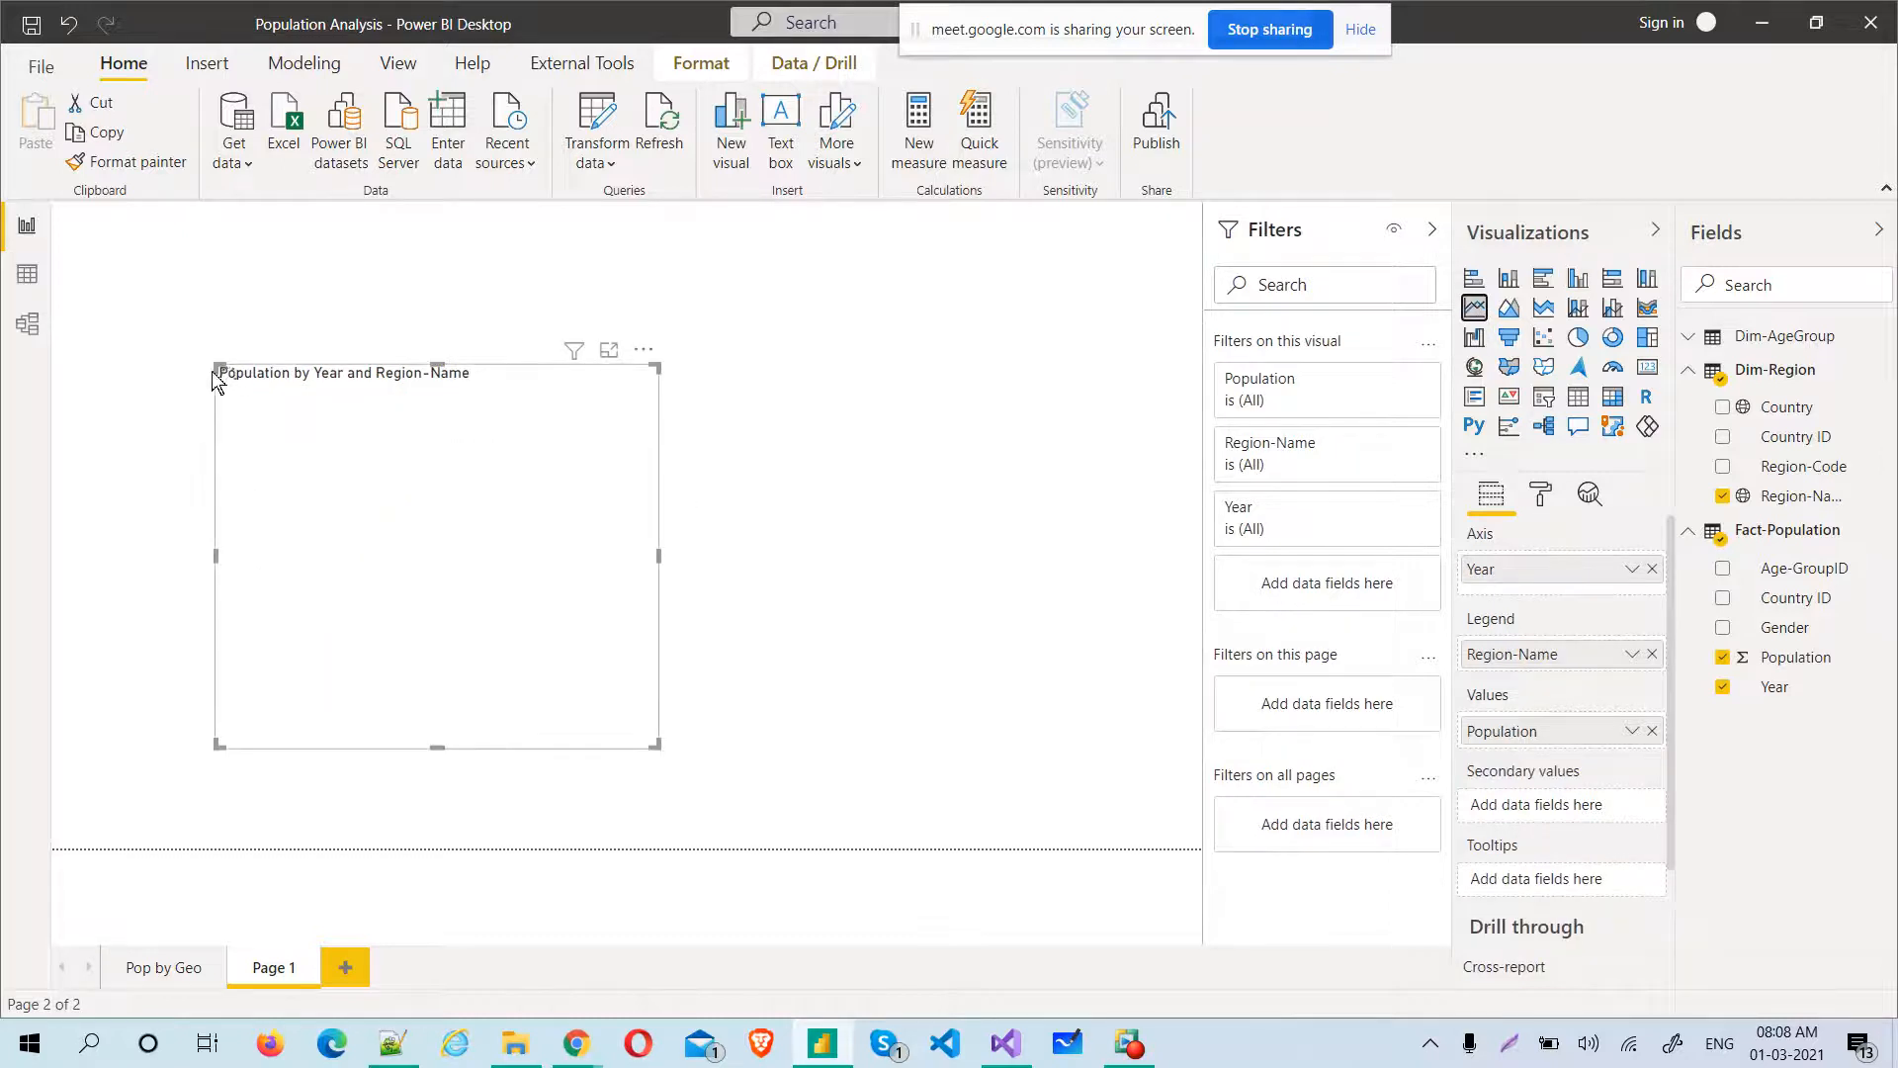
Stretch the line chart to the left edge of the page and move it down to the page's bottom edge
{"action": "left_click_drag", "start_coordinate": [216, 363], "coordinate": [47, 251]}
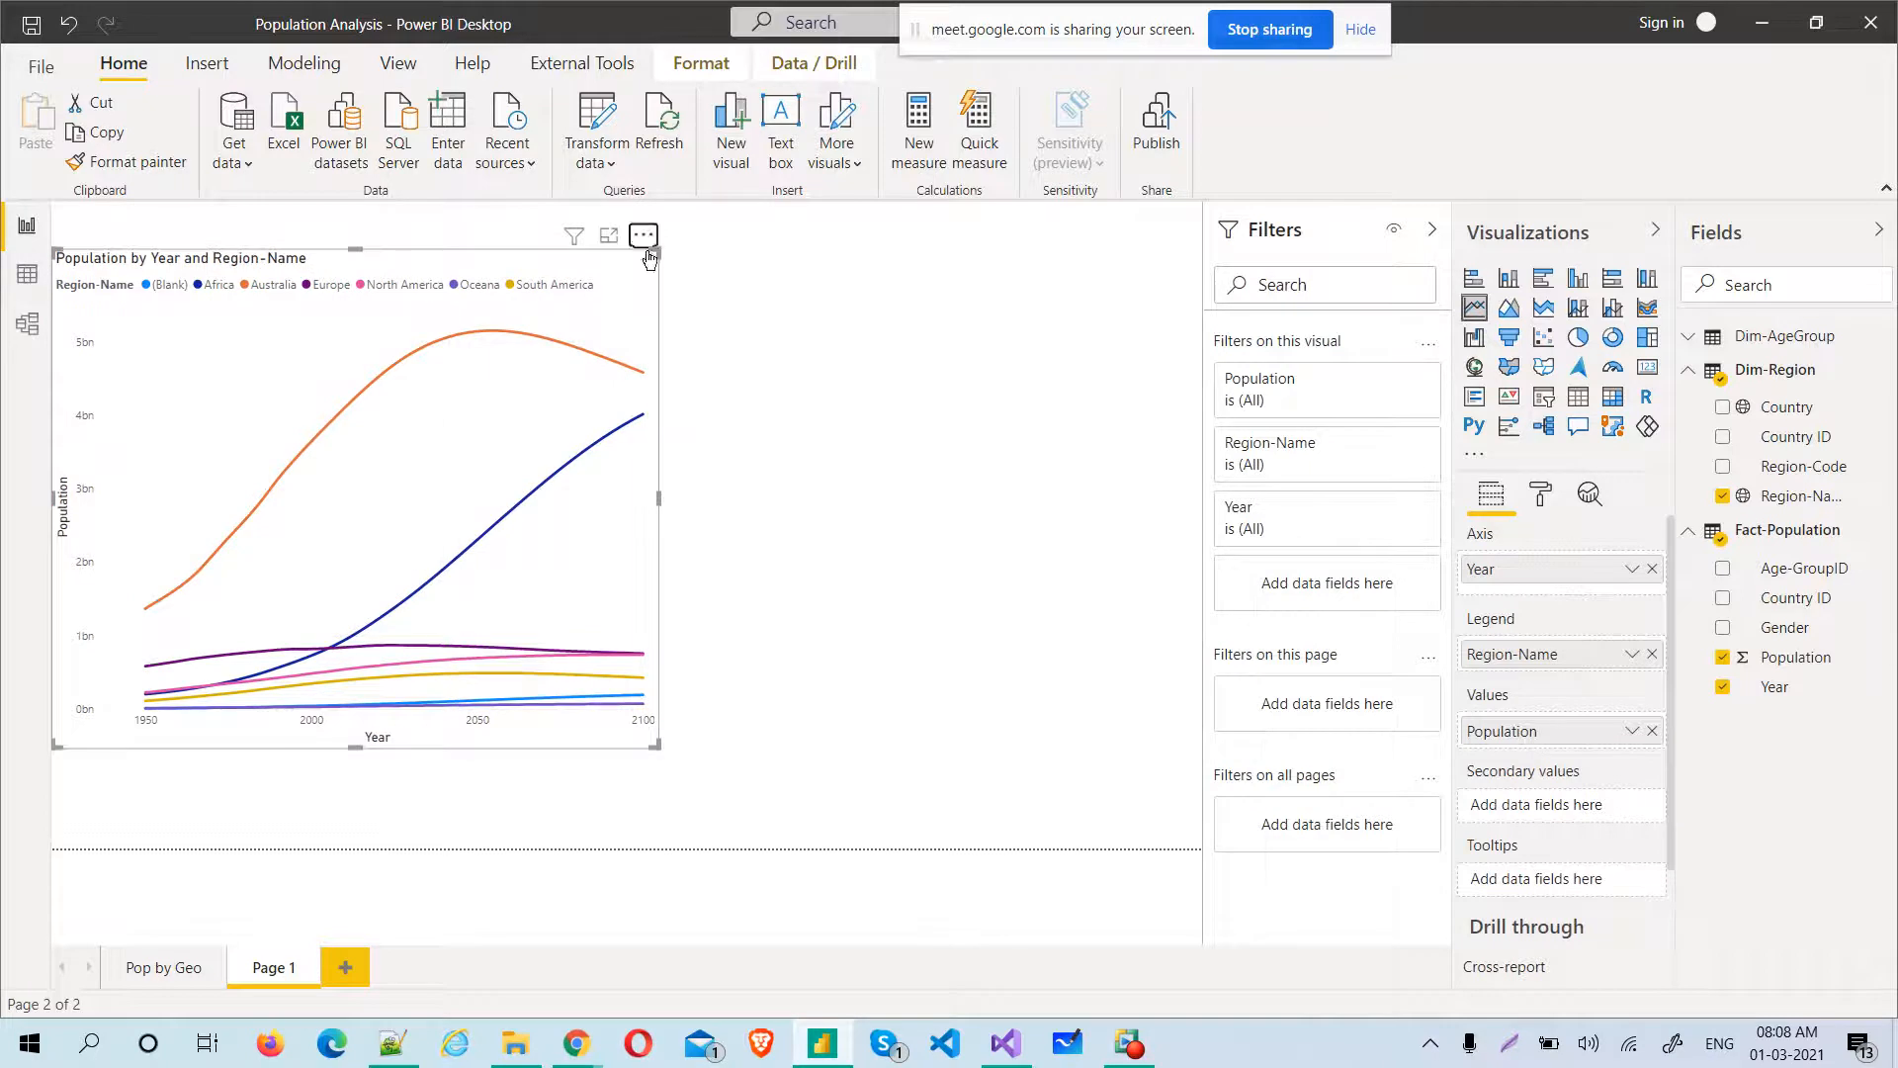
{"action": "left_click_drag", "start_coordinate": [645, 240], "coordinate": [626, 334]}
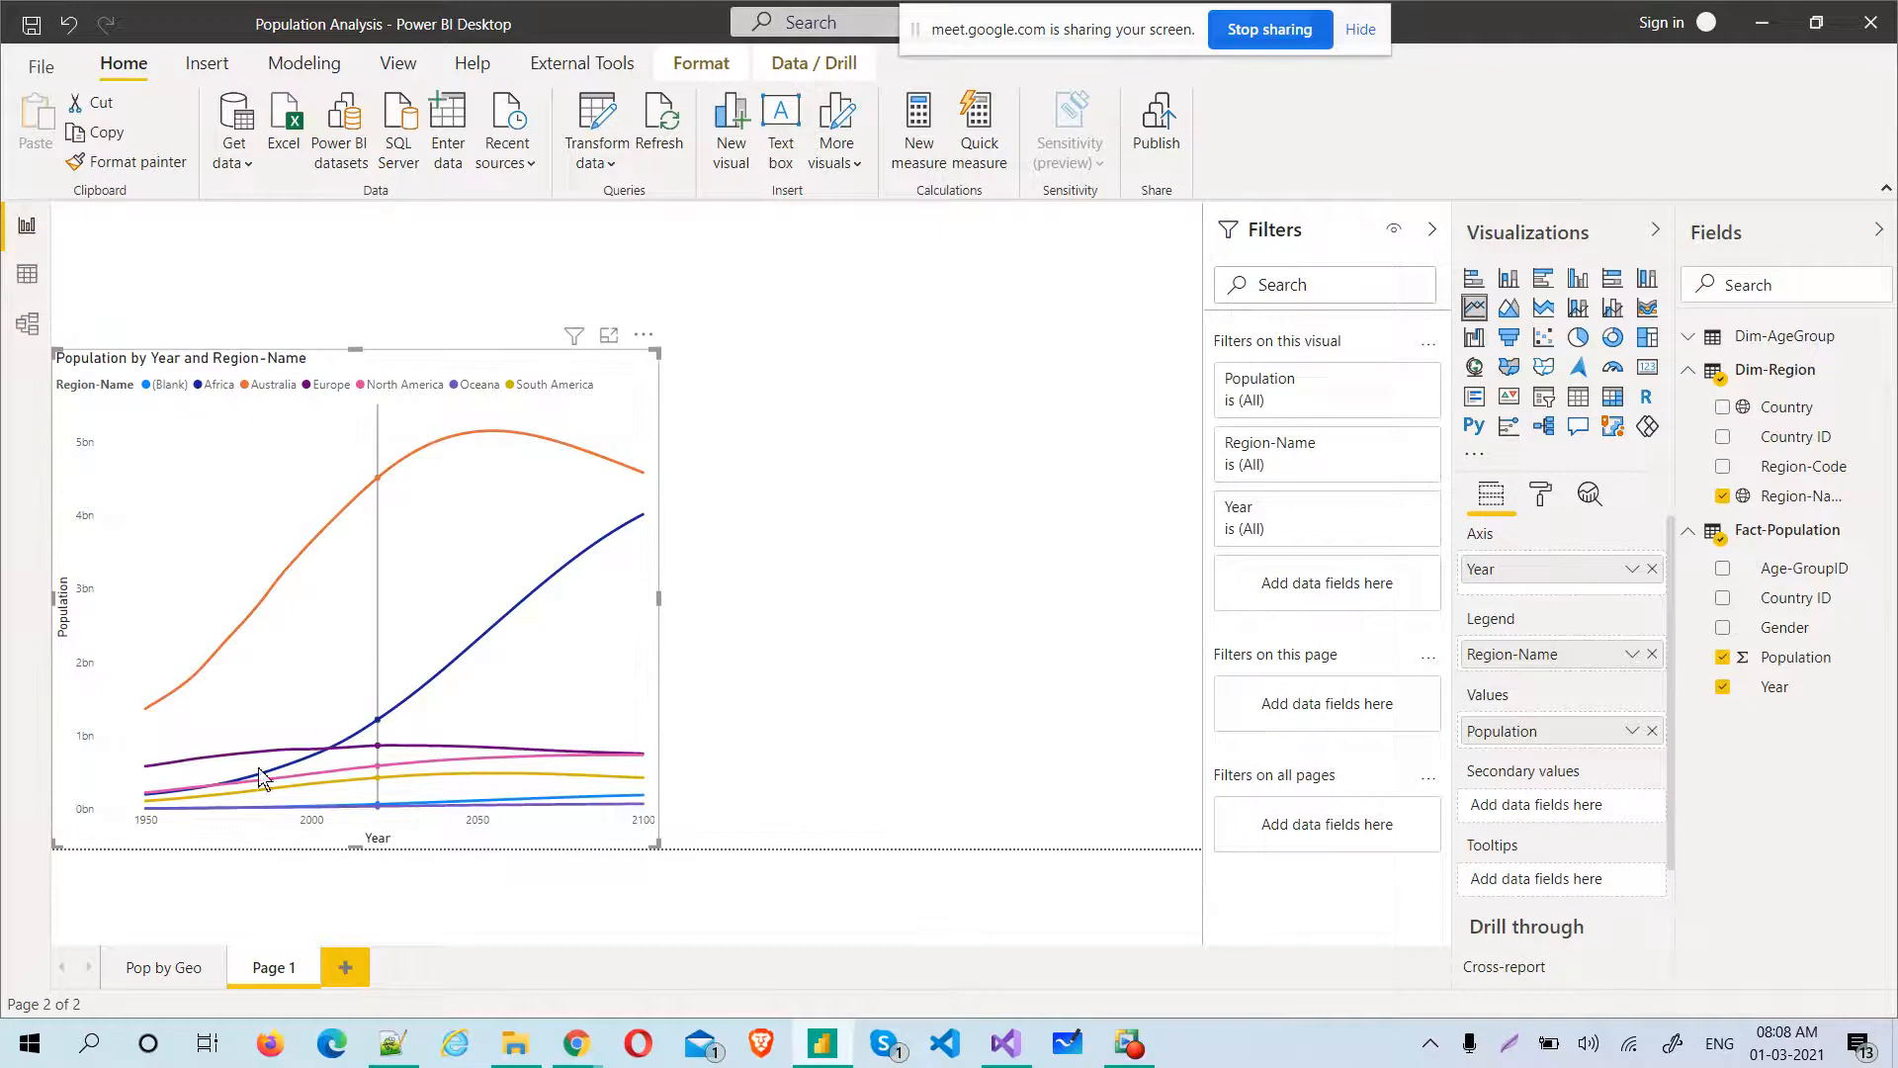
{"action": "left_click", "coordinate": [795, 650]}
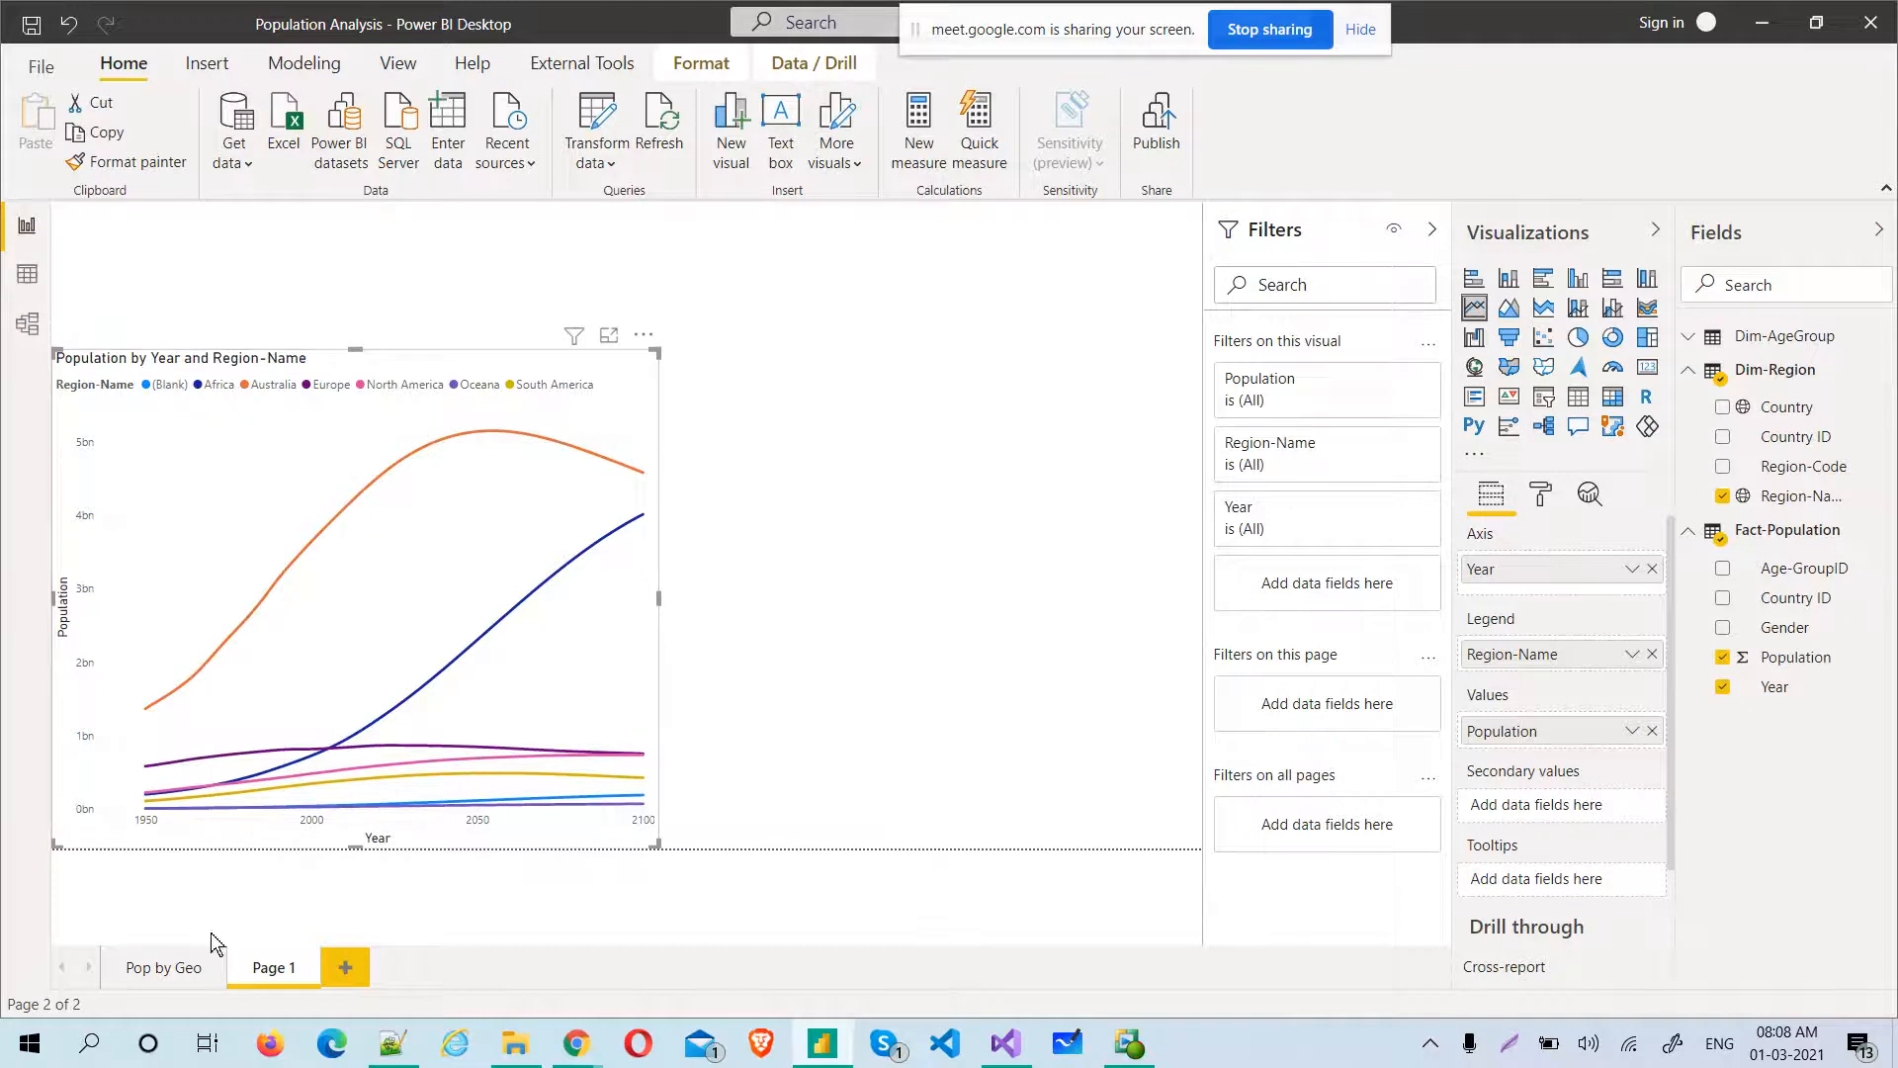
Check the Pop by Geo page, and on Page 1 create a column chart of Population and Dim-Region's Country ID by Year
{"action": "left_click", "coordinate": [179, 978]}
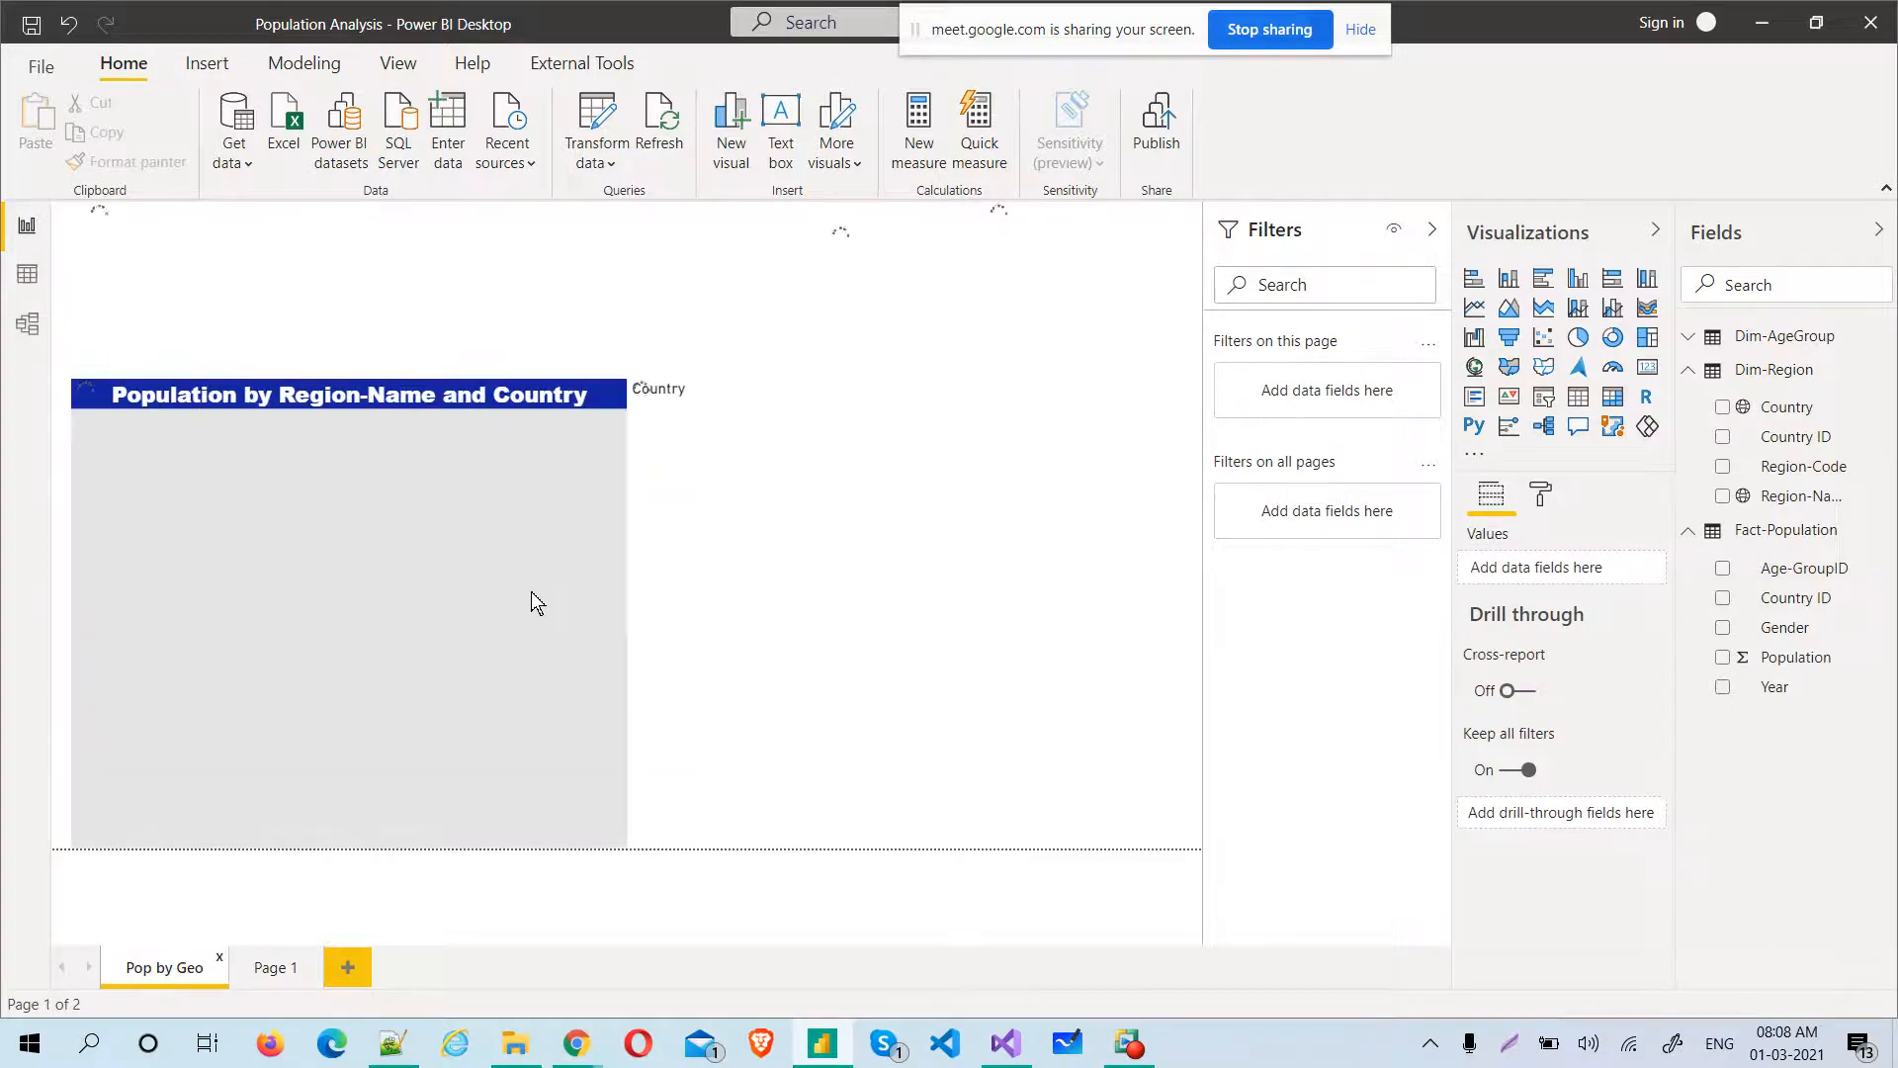
{"action": "left_click", "coordinate": [276, 969]}
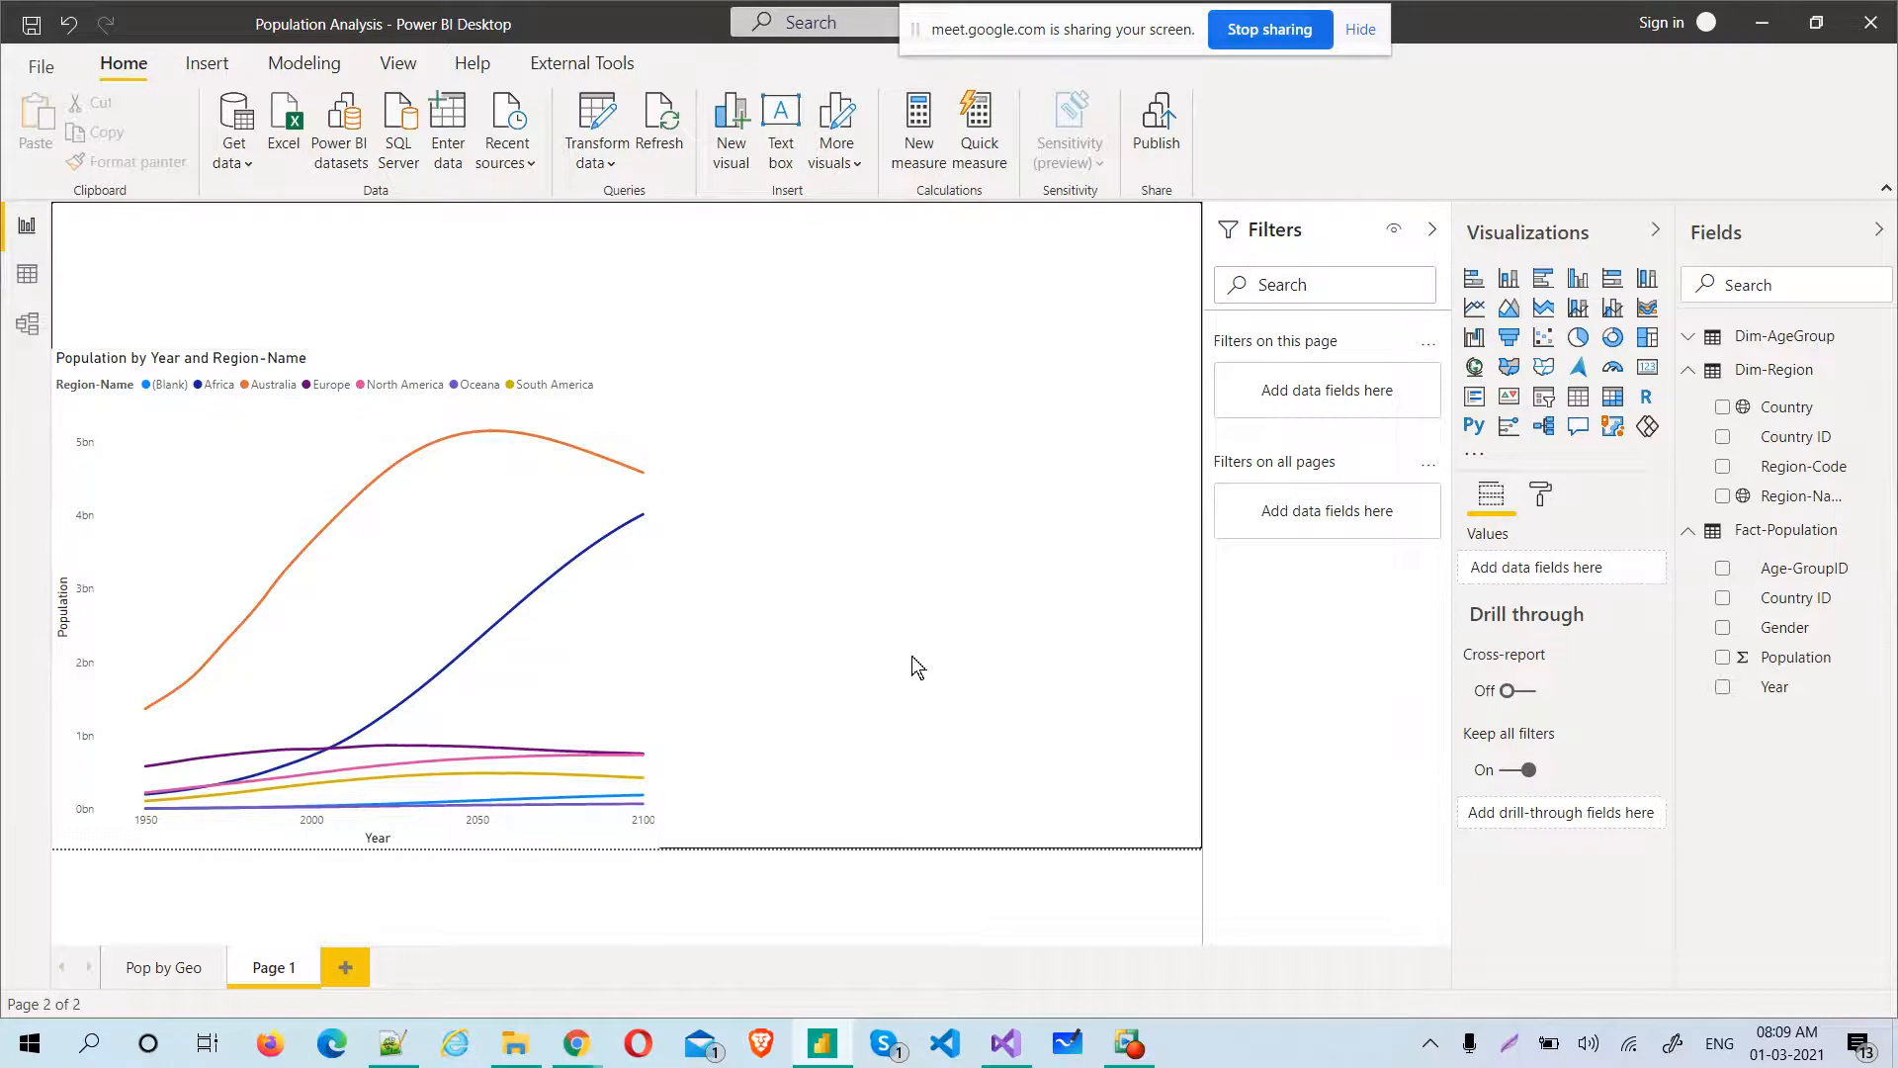
{"action": "left_click", "coordinate": [1721, 659]}
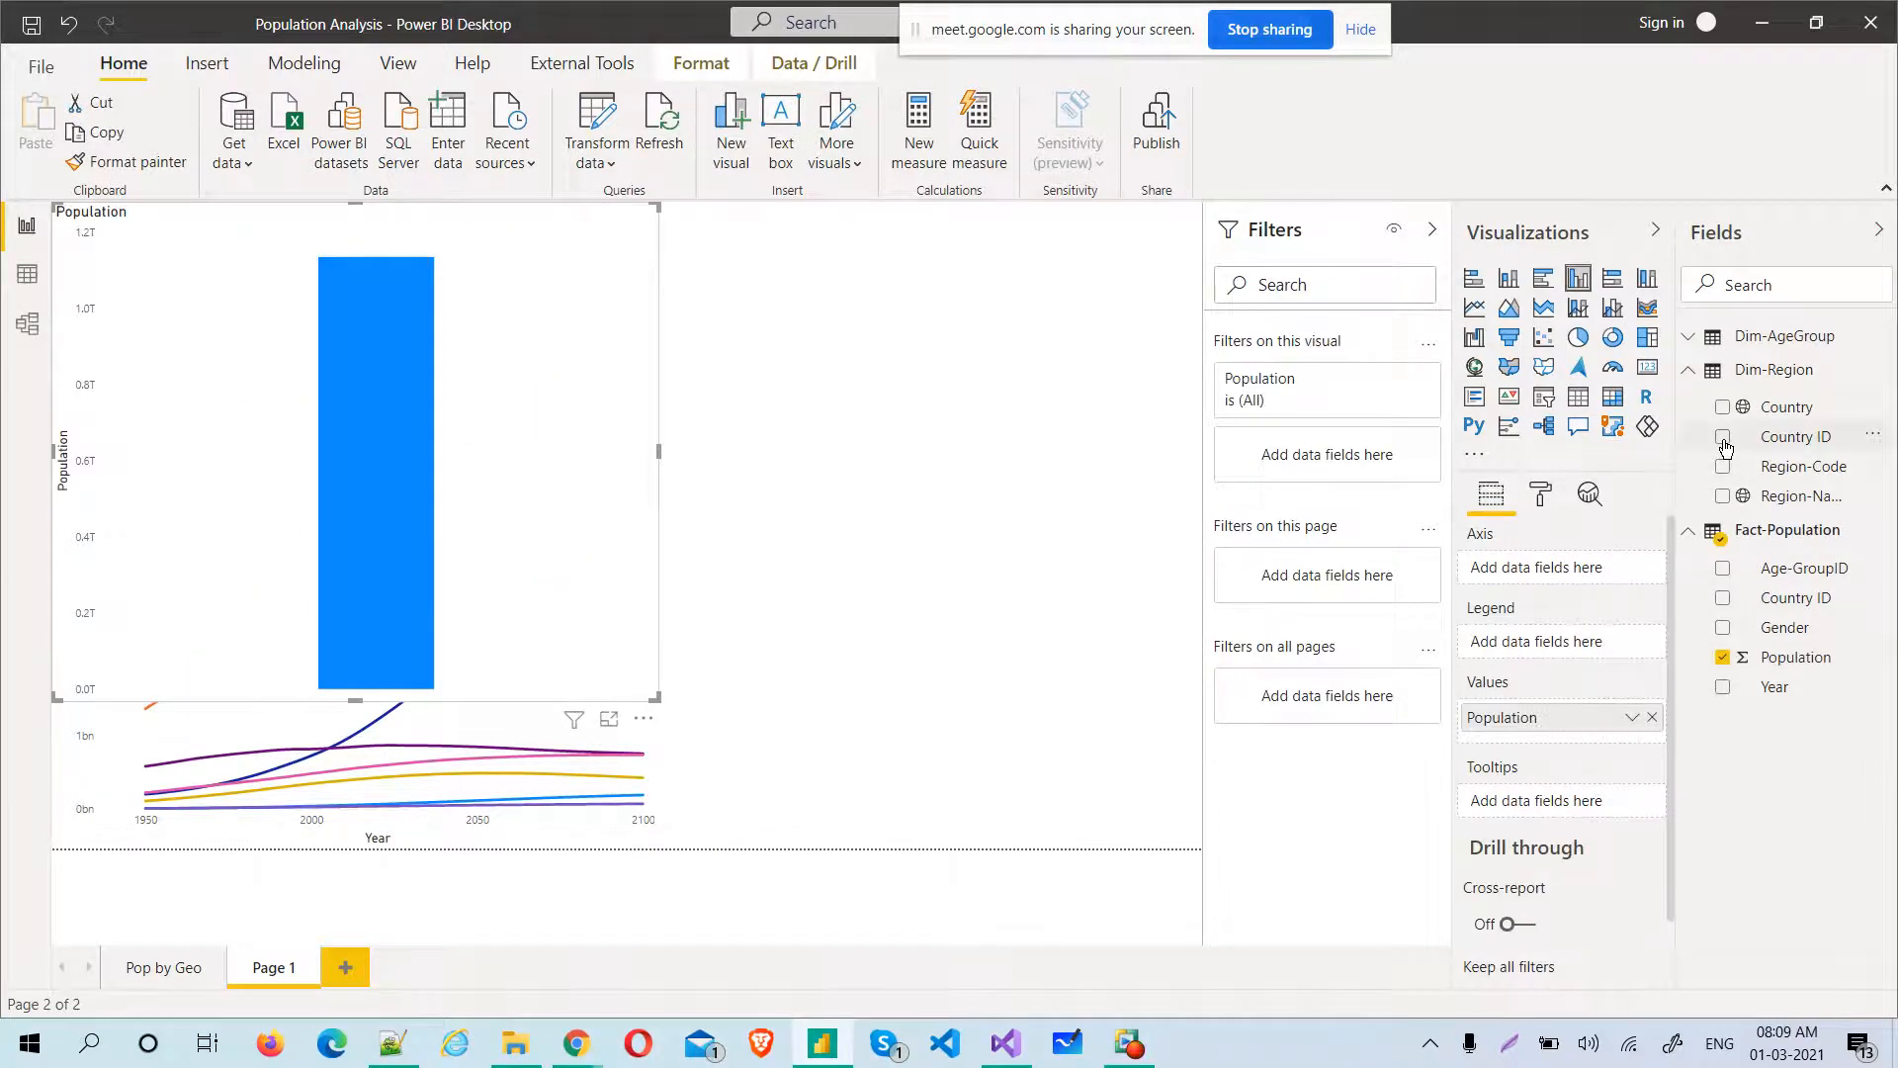
{"action": "left_click", "coordinate": [1723, 438]}
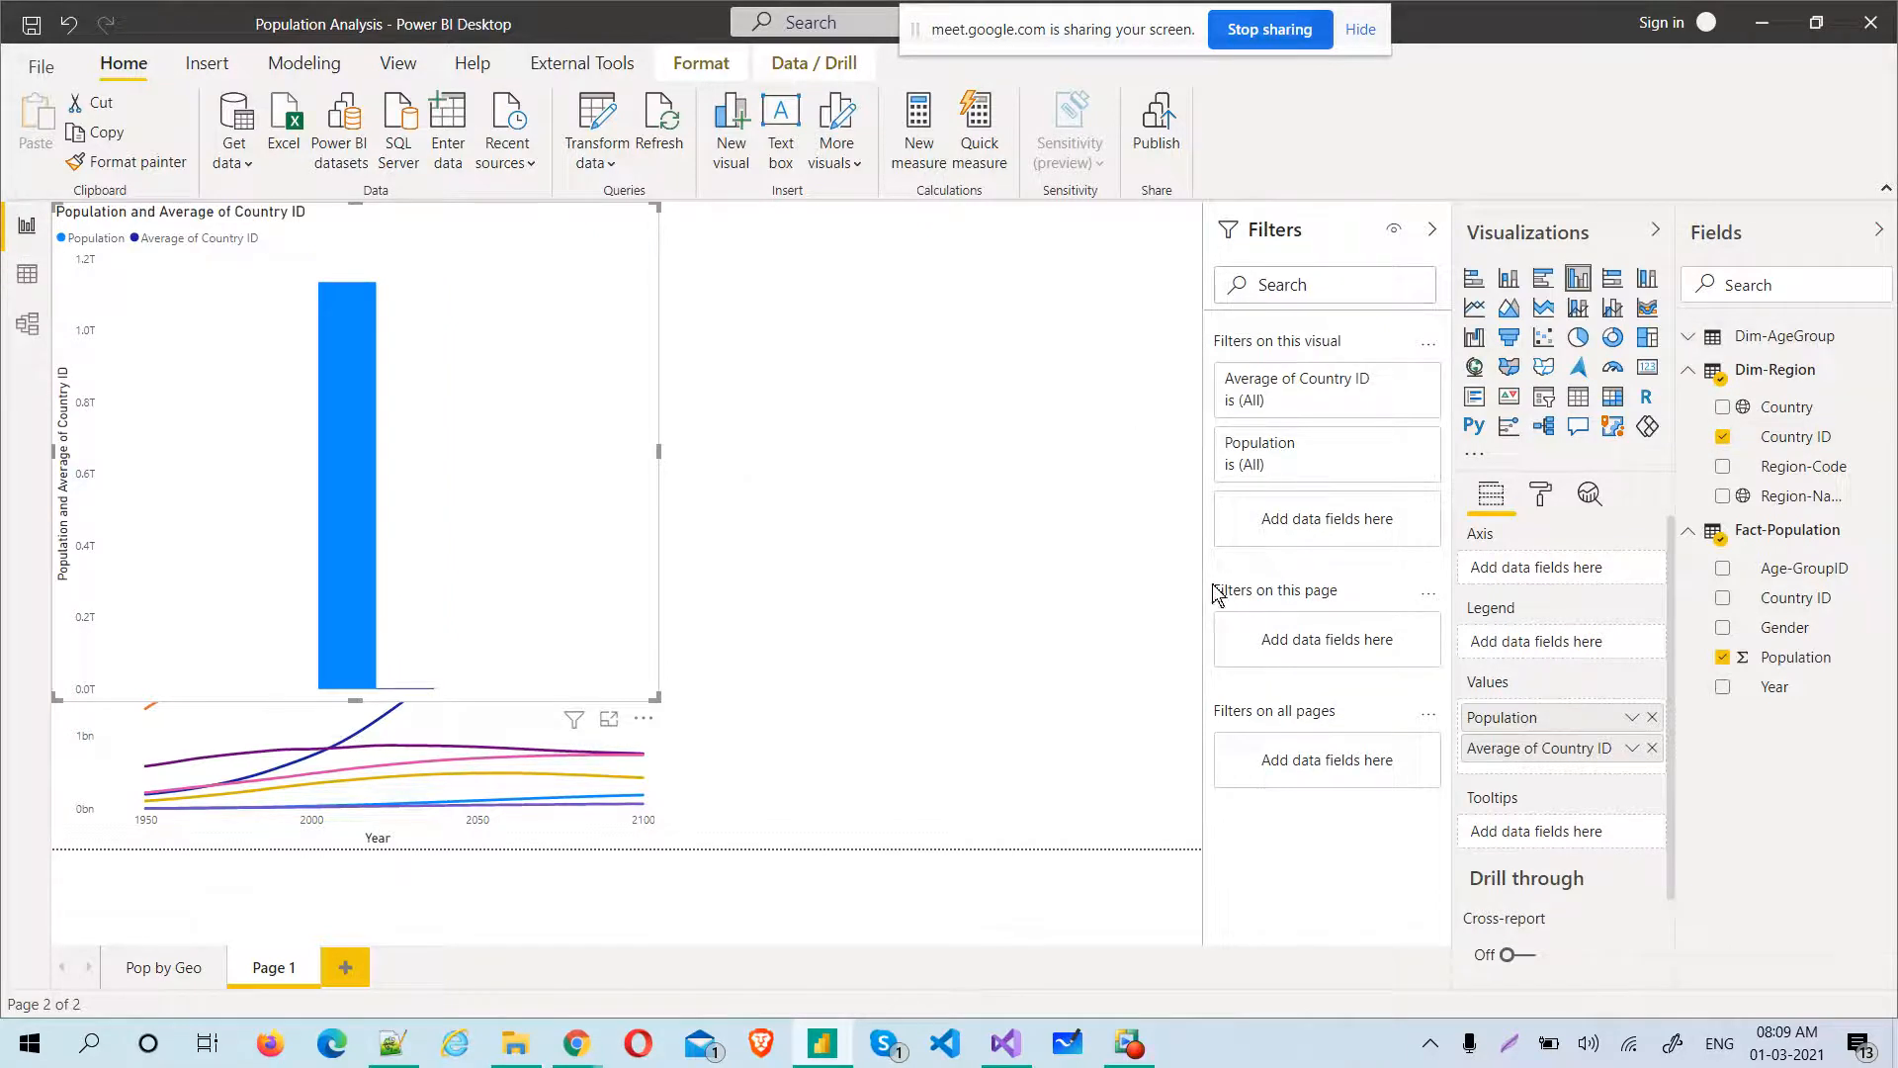
{"action": "left_click", "coordinate": [1723, 689]}
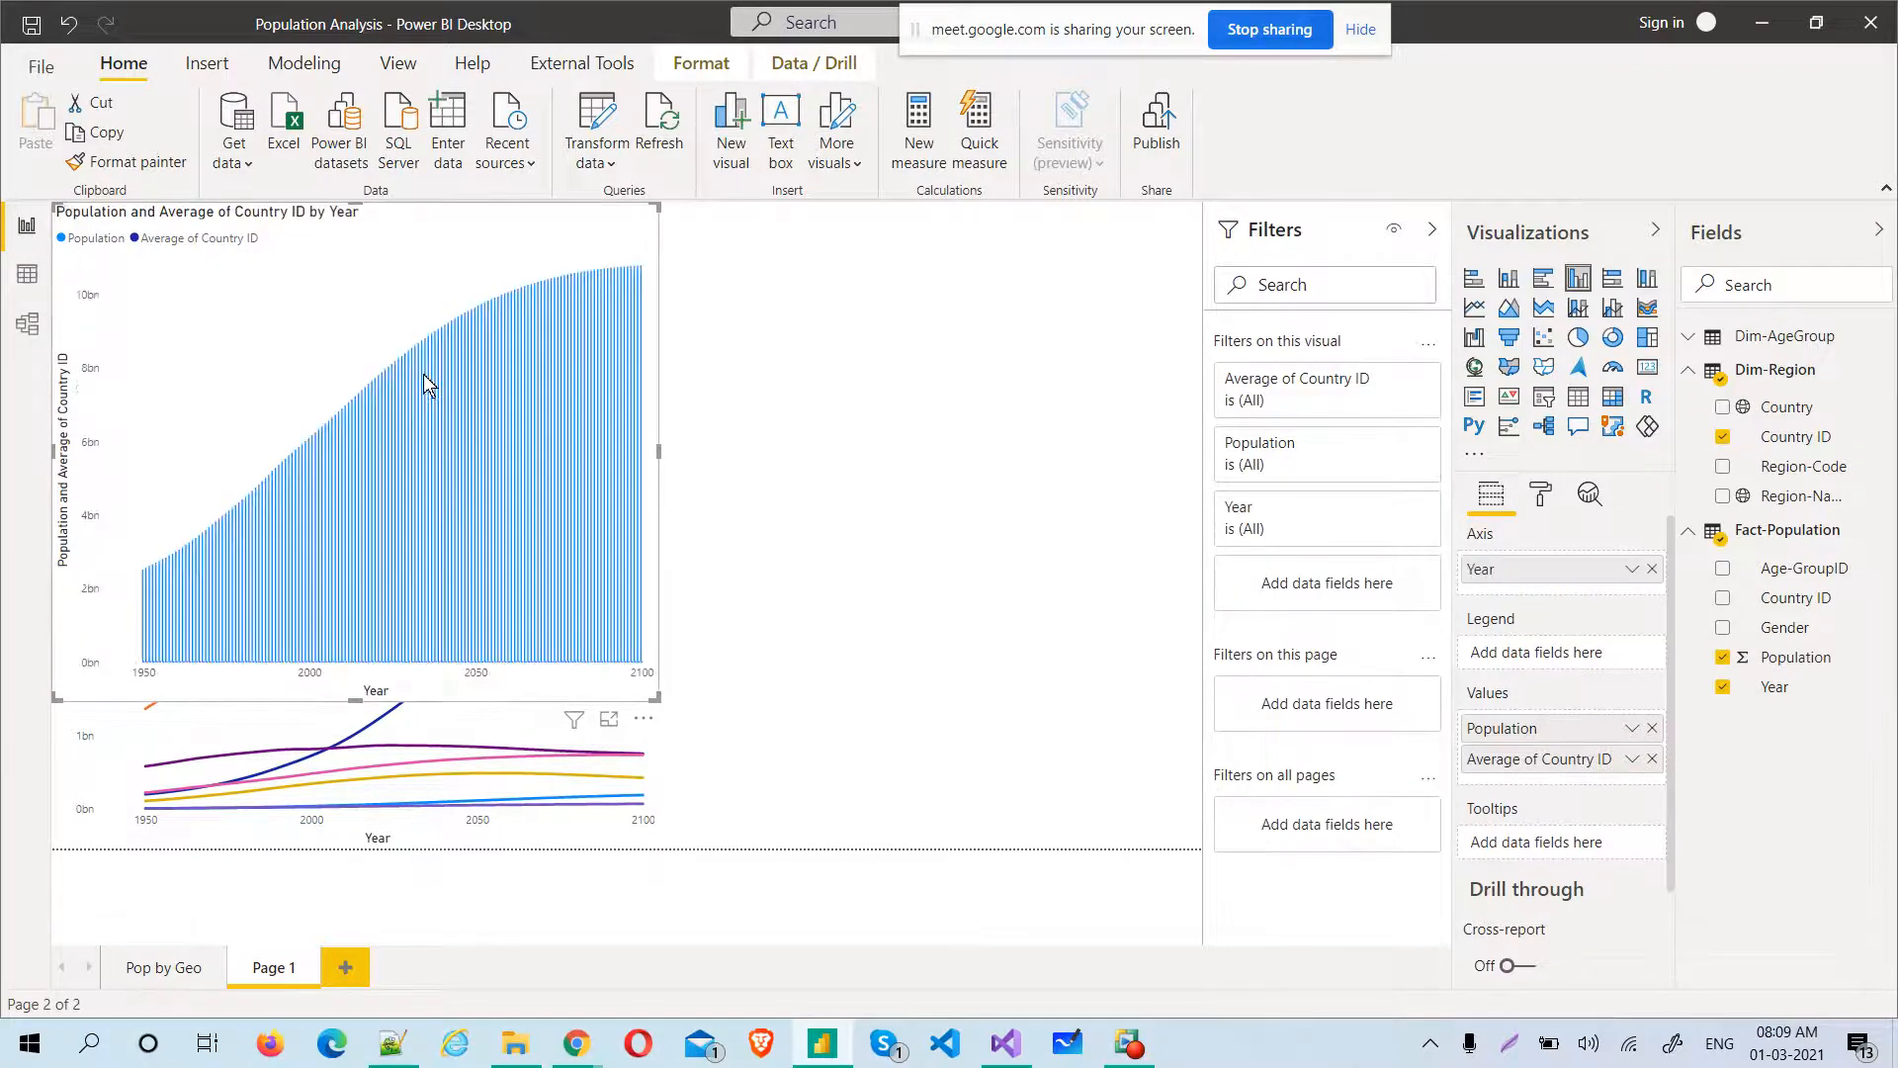
Place the column chart beside the line chart and resize it to fill the page's lower right area without overlapping
{"action": "left_click_drag", "start_coordinate": [423, 299], "coordinate": [966, 434]}
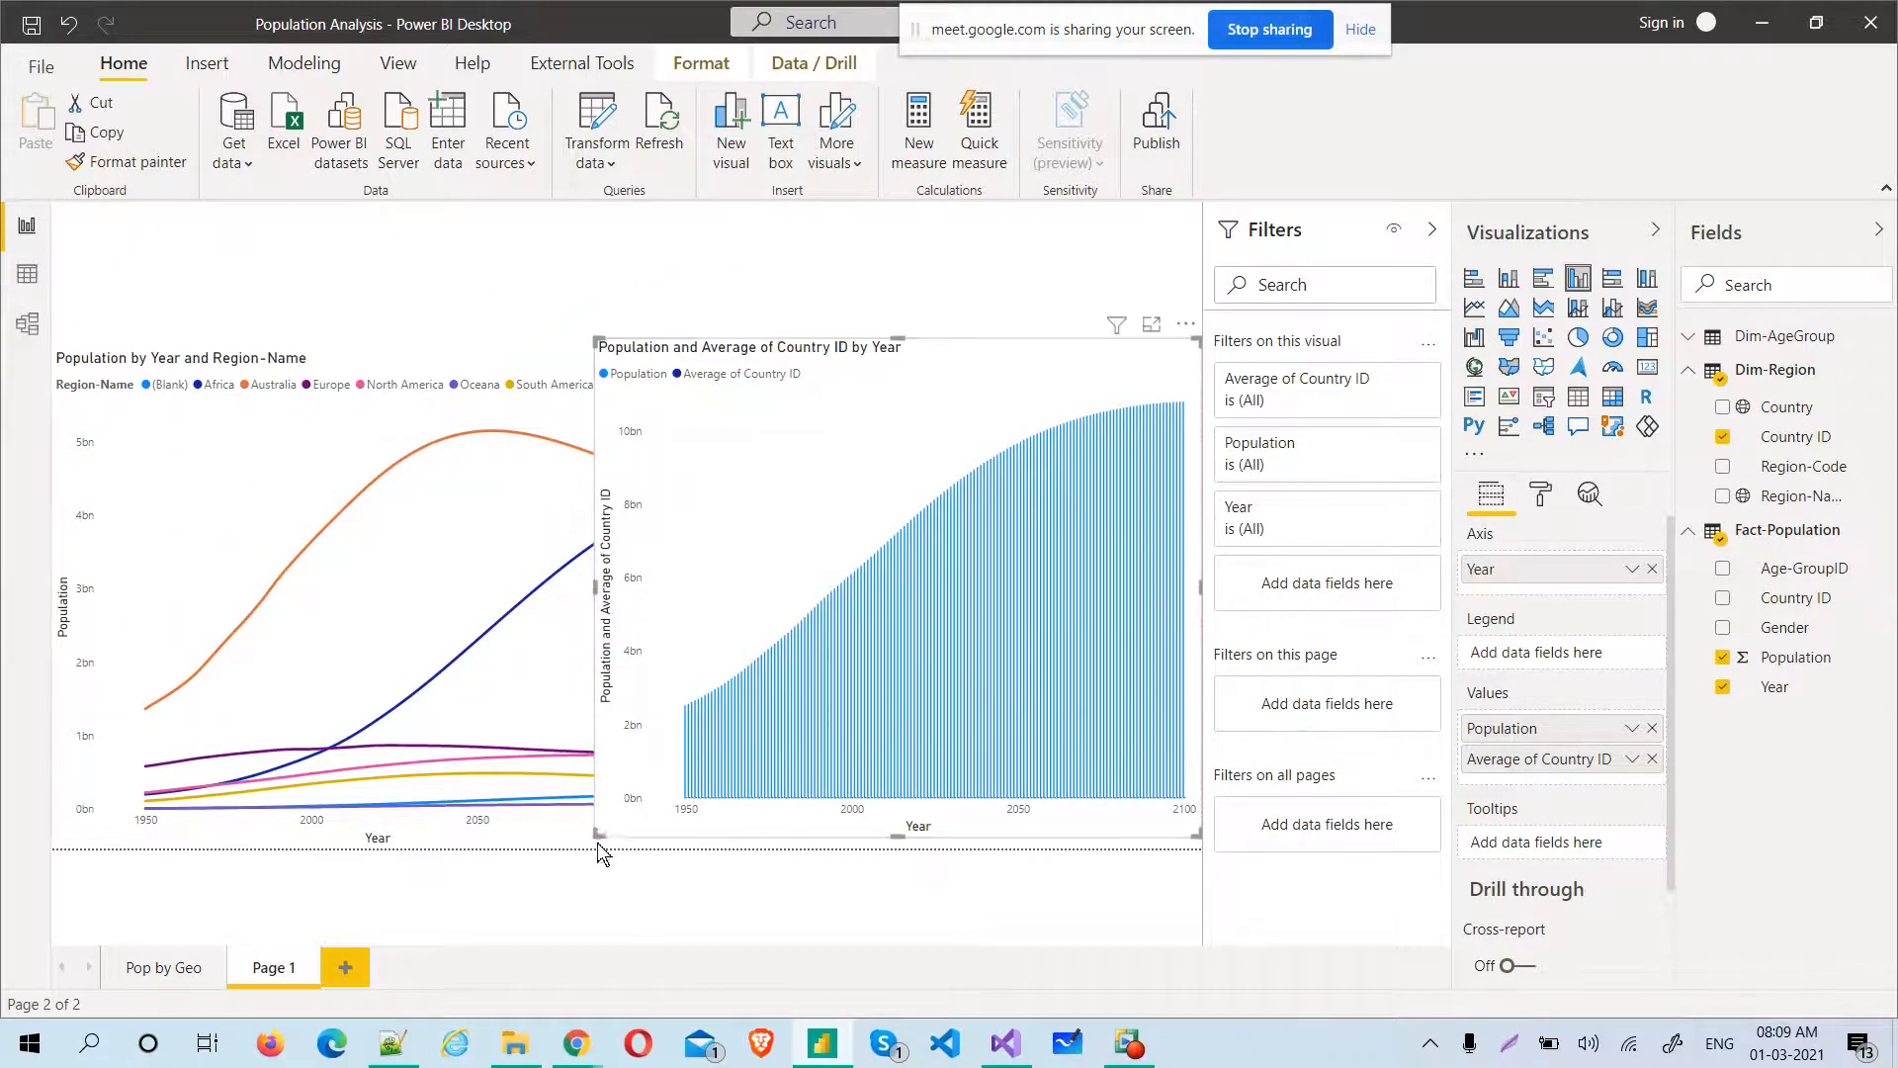
{"action": "left_click_drag", "start_coordinate": [610, 830], "coordinate": [661, 848]}
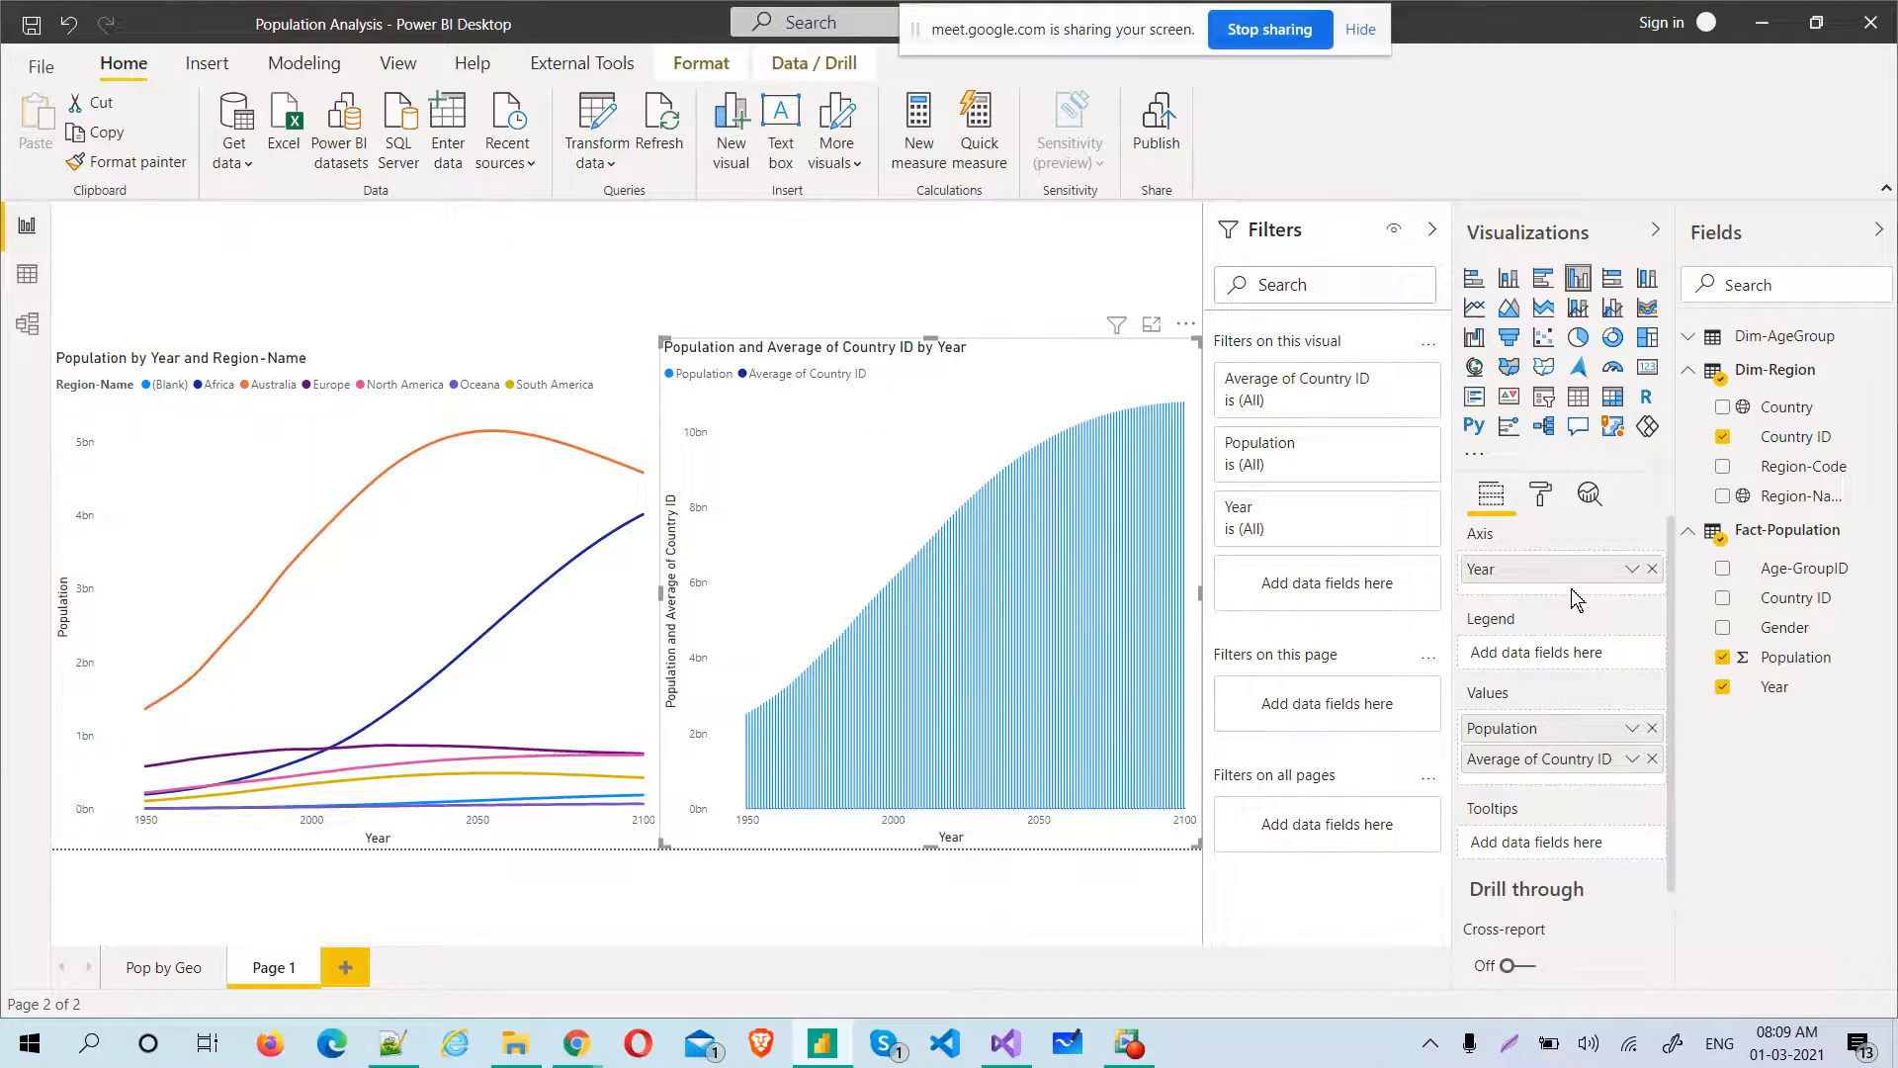
Rework the column chart's fields to show Population as the value by Year with Country as the legend, removing Country ID
{"action": "left_click", "coordinate": [1651, 759]}
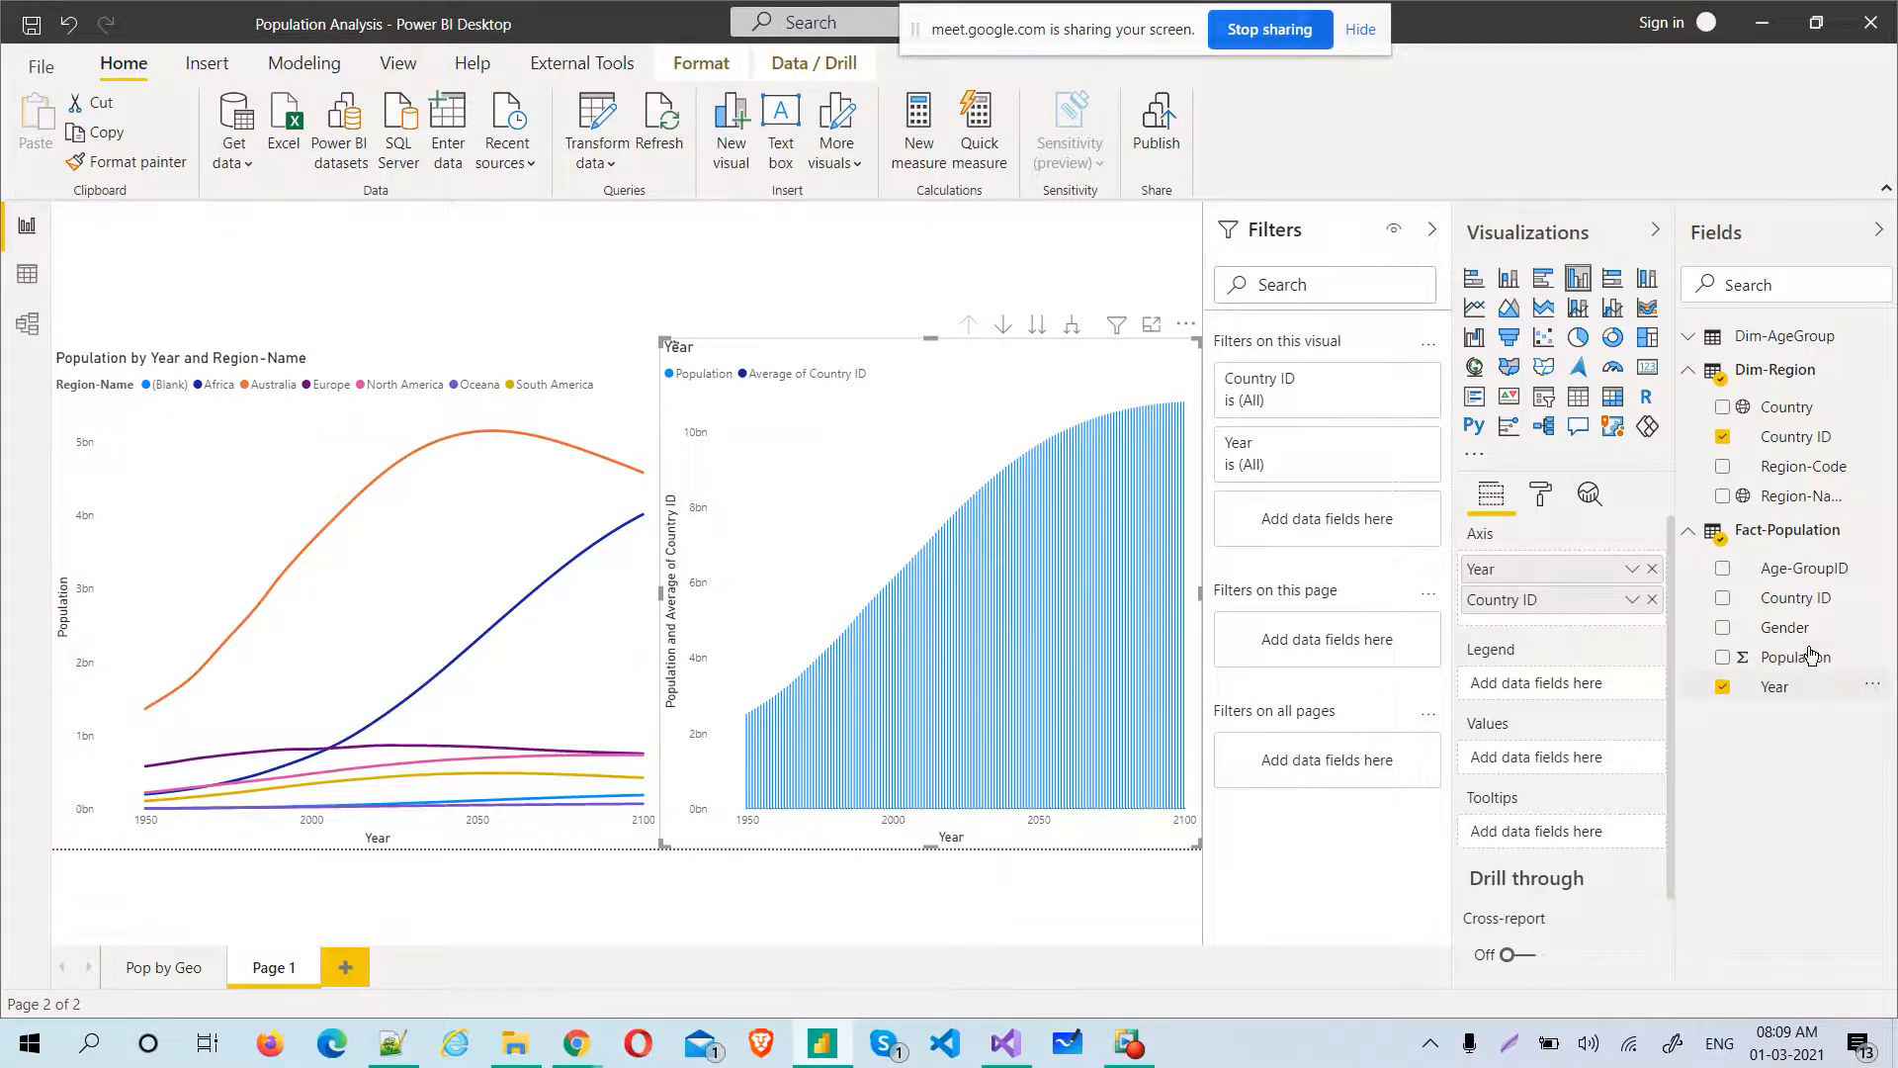
{"action": "left_click_drag", "start_coordinate": [1768, 658], "coordinate": [1549, 768]}
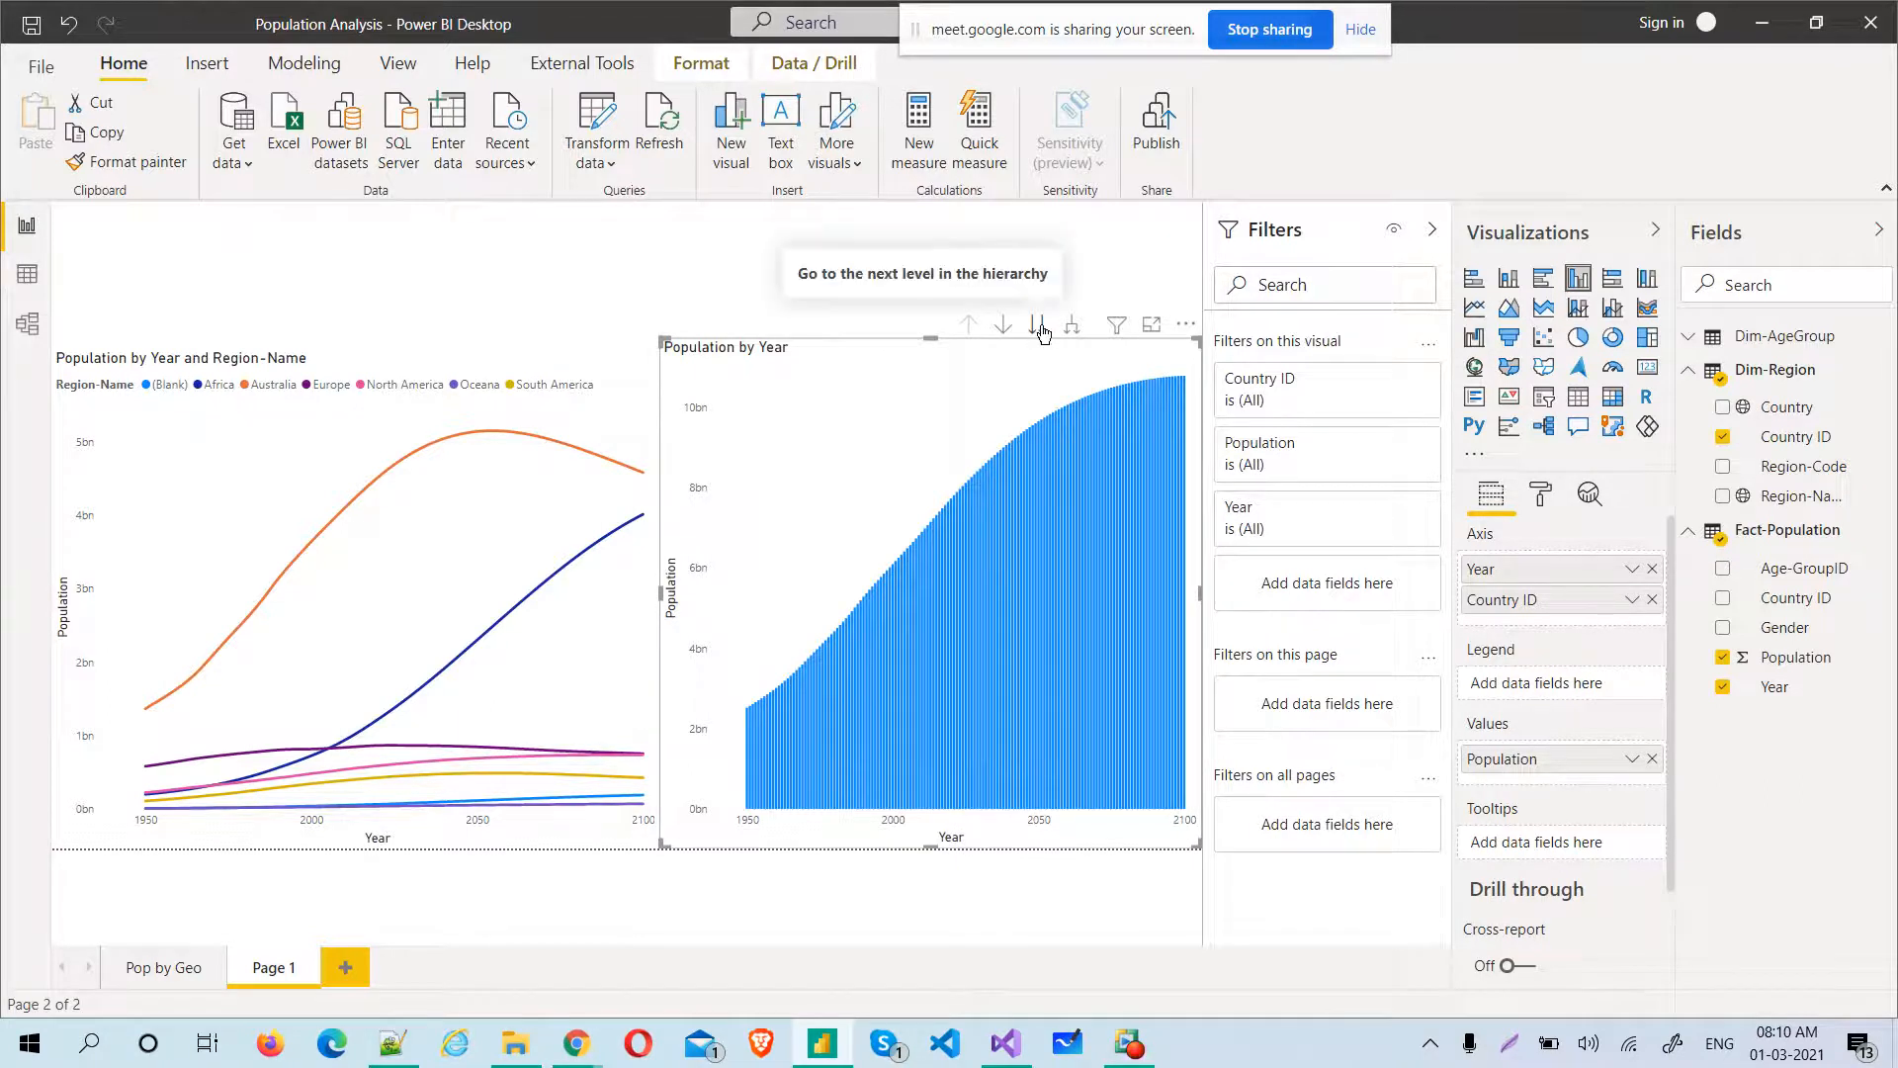
{"action": "left_click", "coordinate": [1732, 437]}
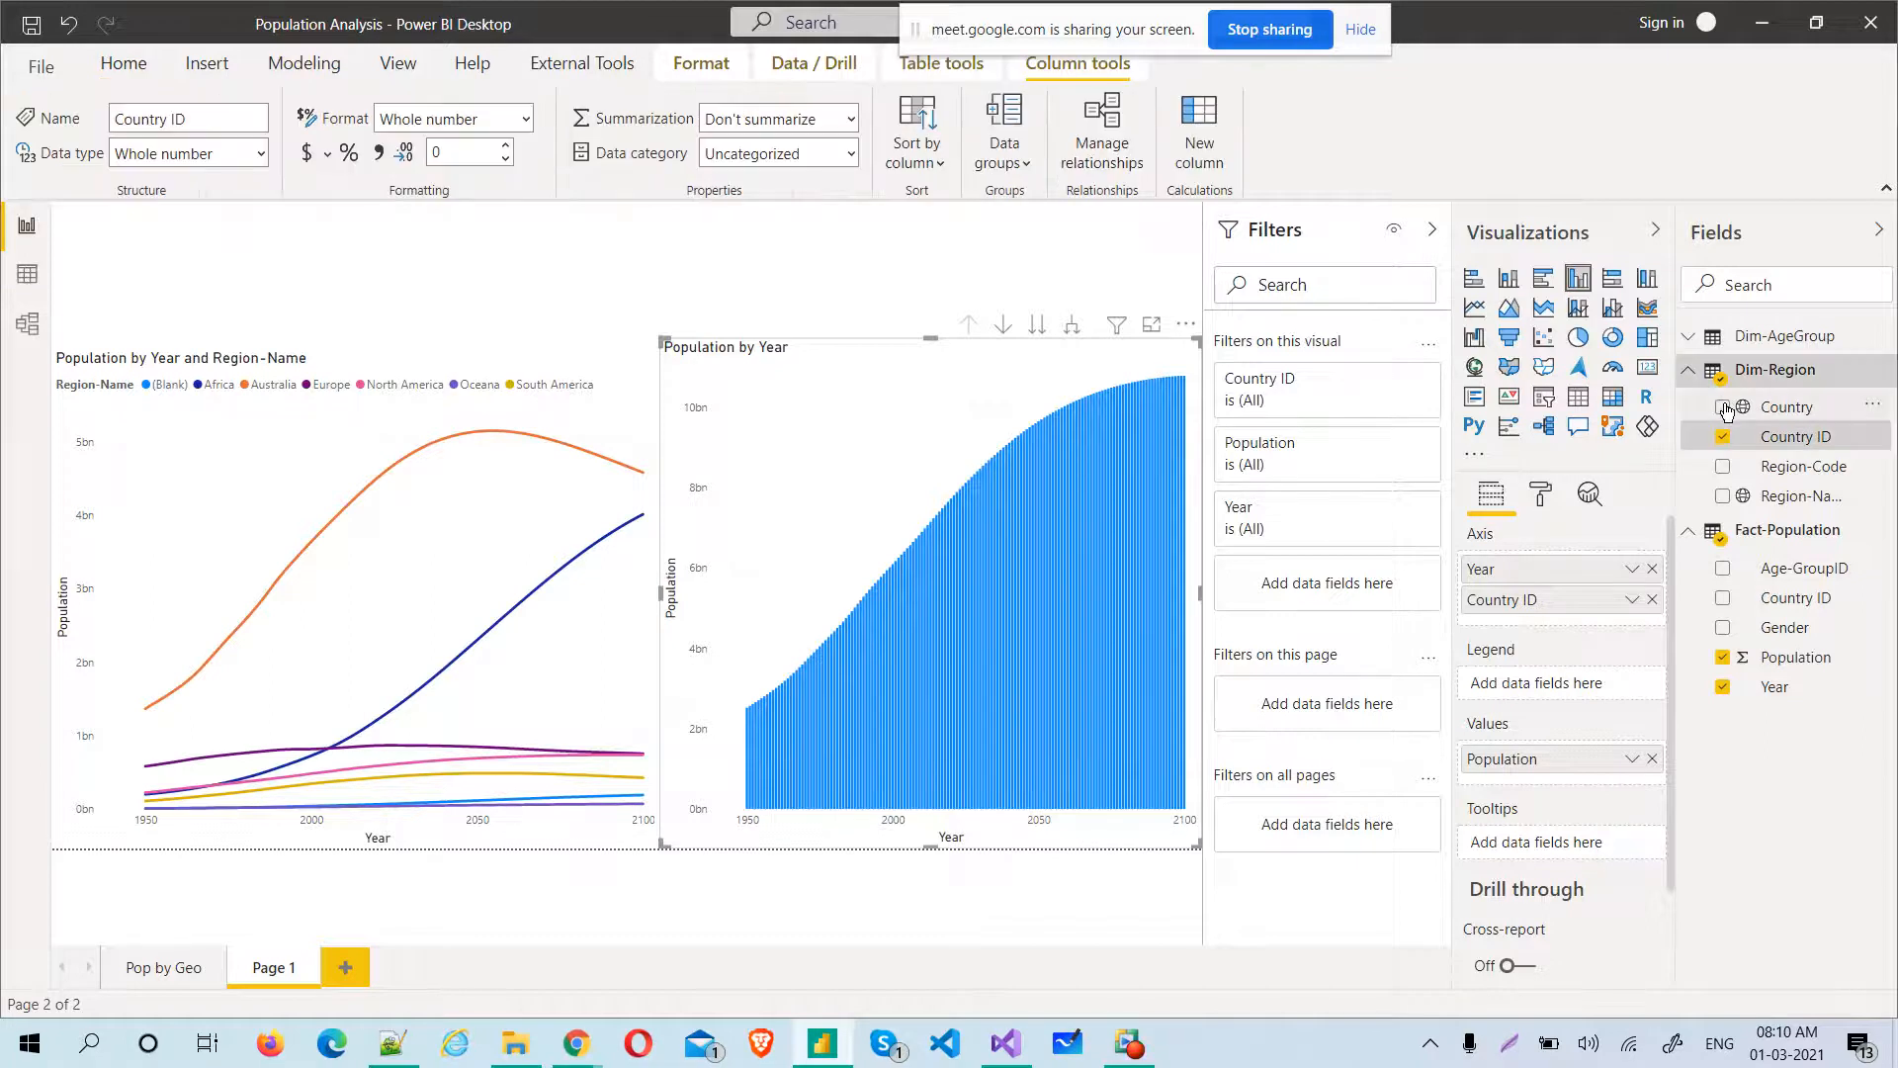
{"action": "left_click", "coordinate": [1725, 408]}
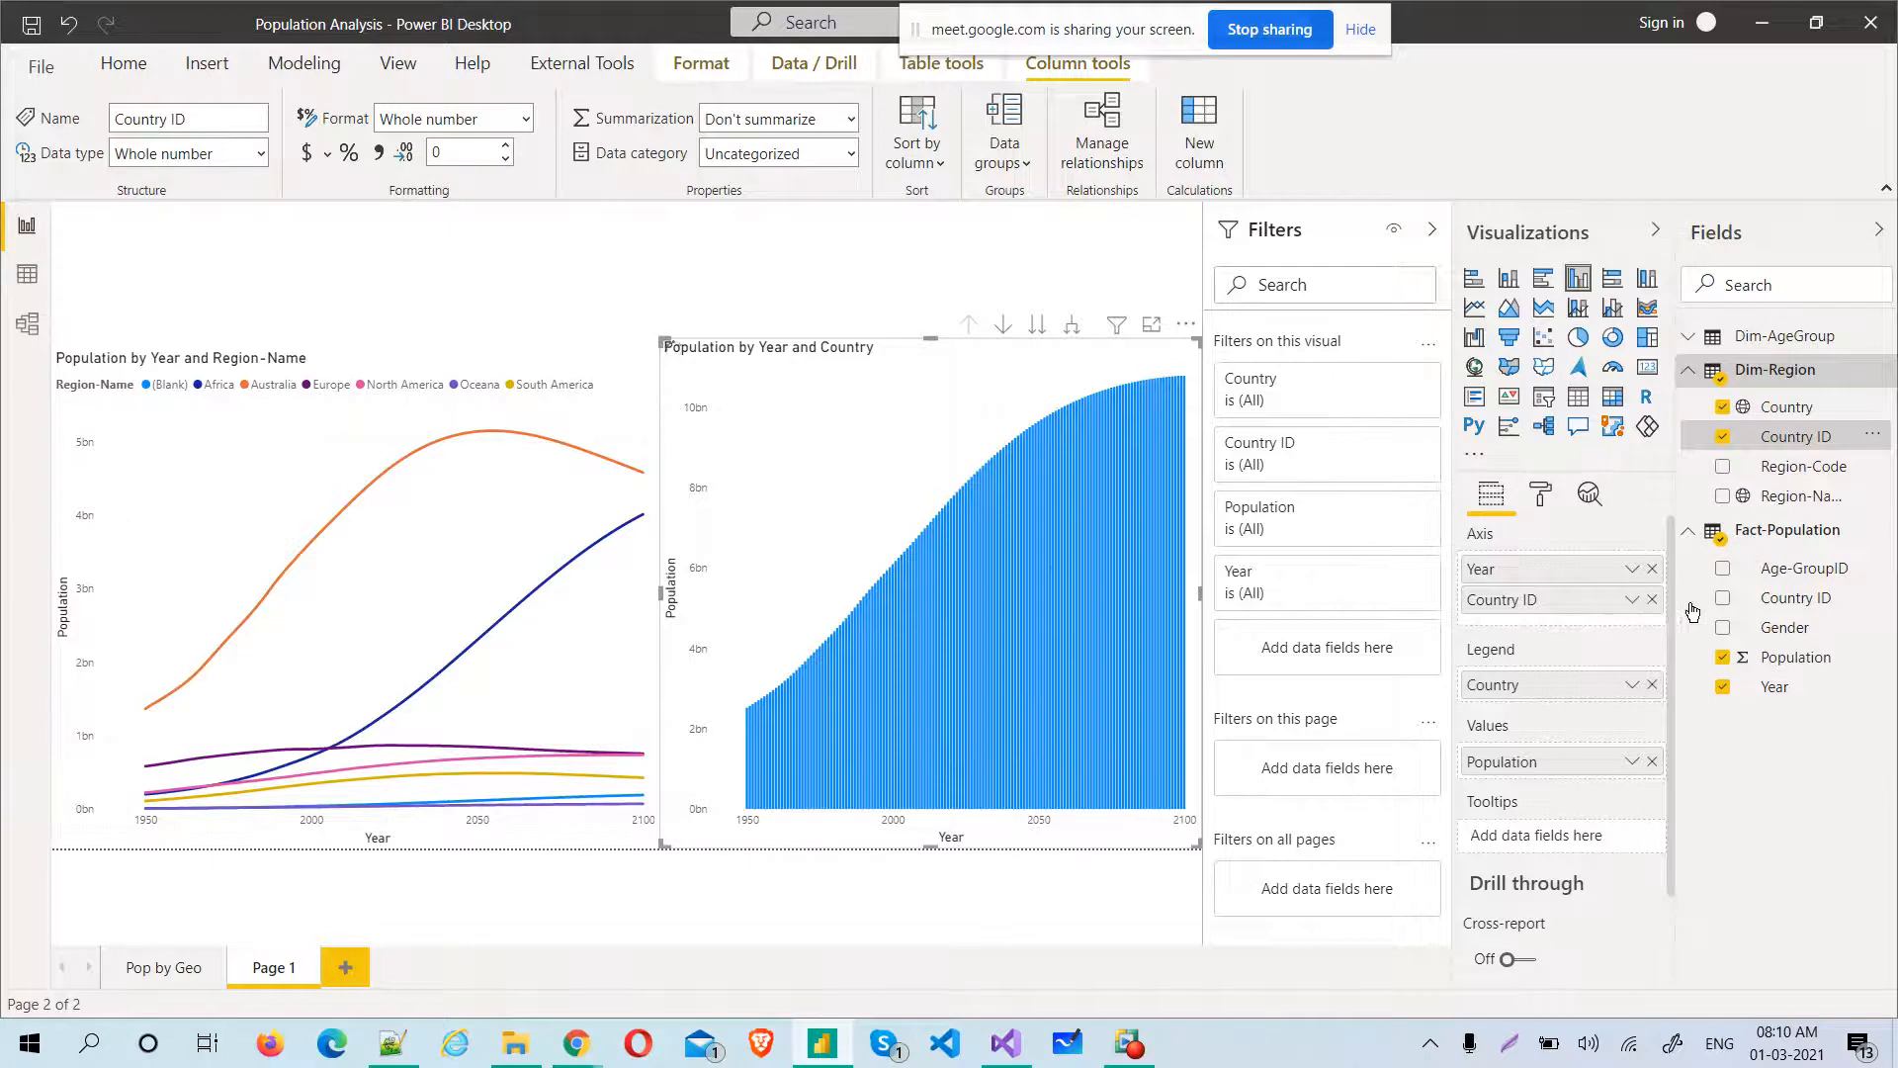
{"action": "left_click", "coordinate": [1761, 441]}
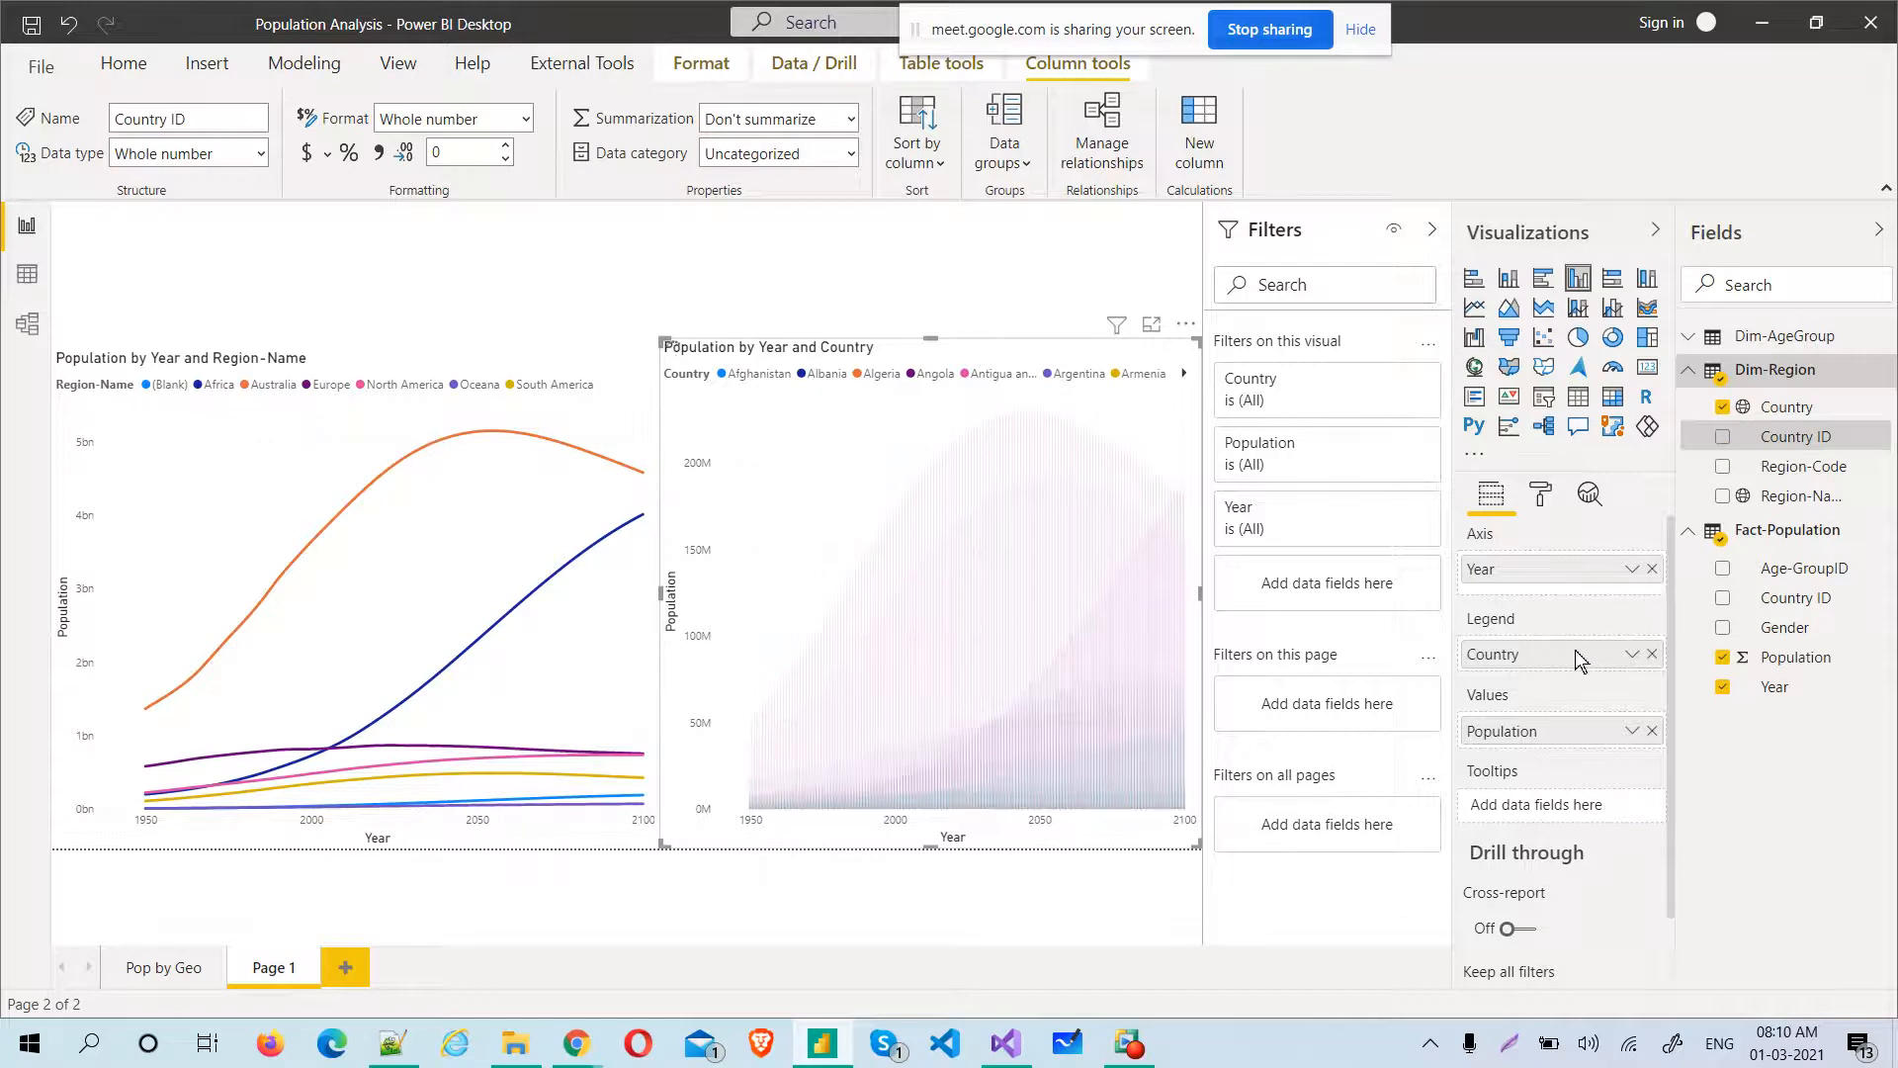
Rework the column chart's axis to Region-Name followed by Country, with Population as the value and no legend
{"action": "left_click_drag", "start_coordinate": [1579, 658], "coordinate": [1567, 583]}
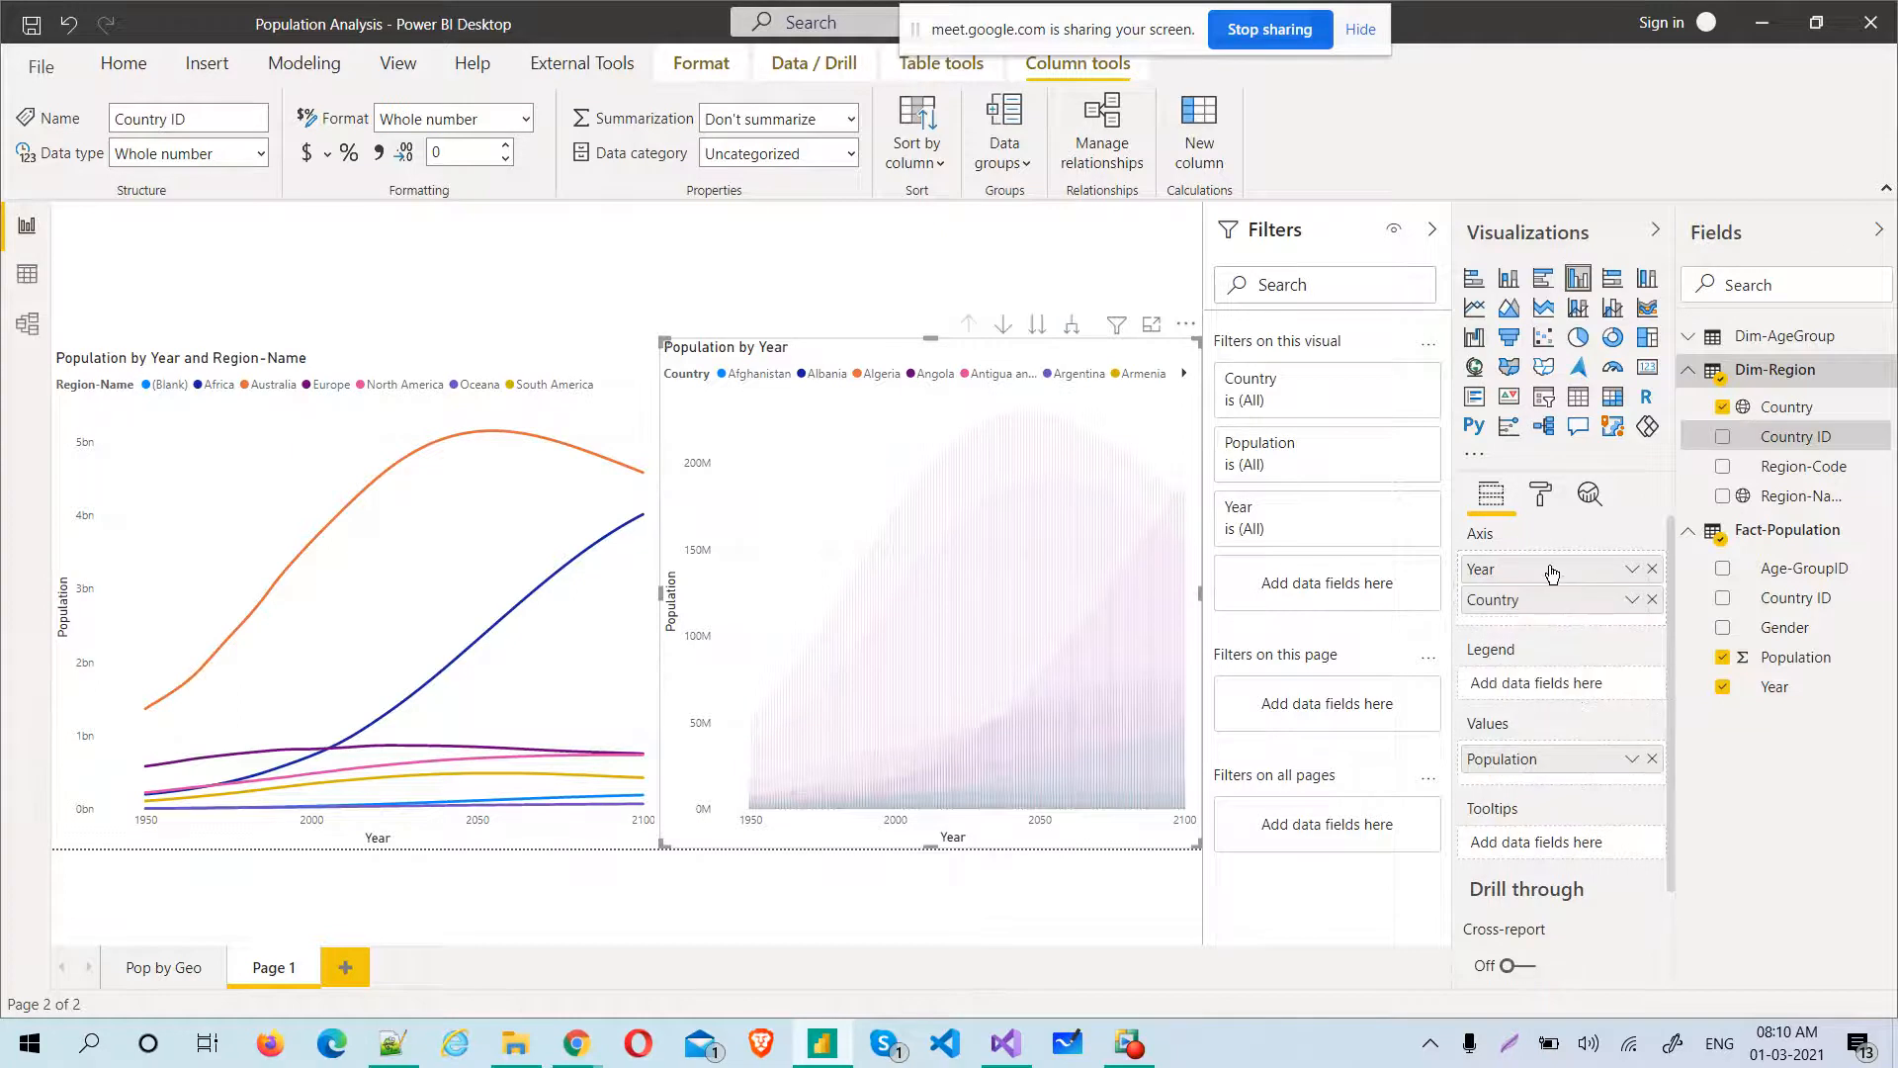
{"action": "left_click_drag", "start_coordinate": [1552, 571], "coordinate": [1556, 613]}
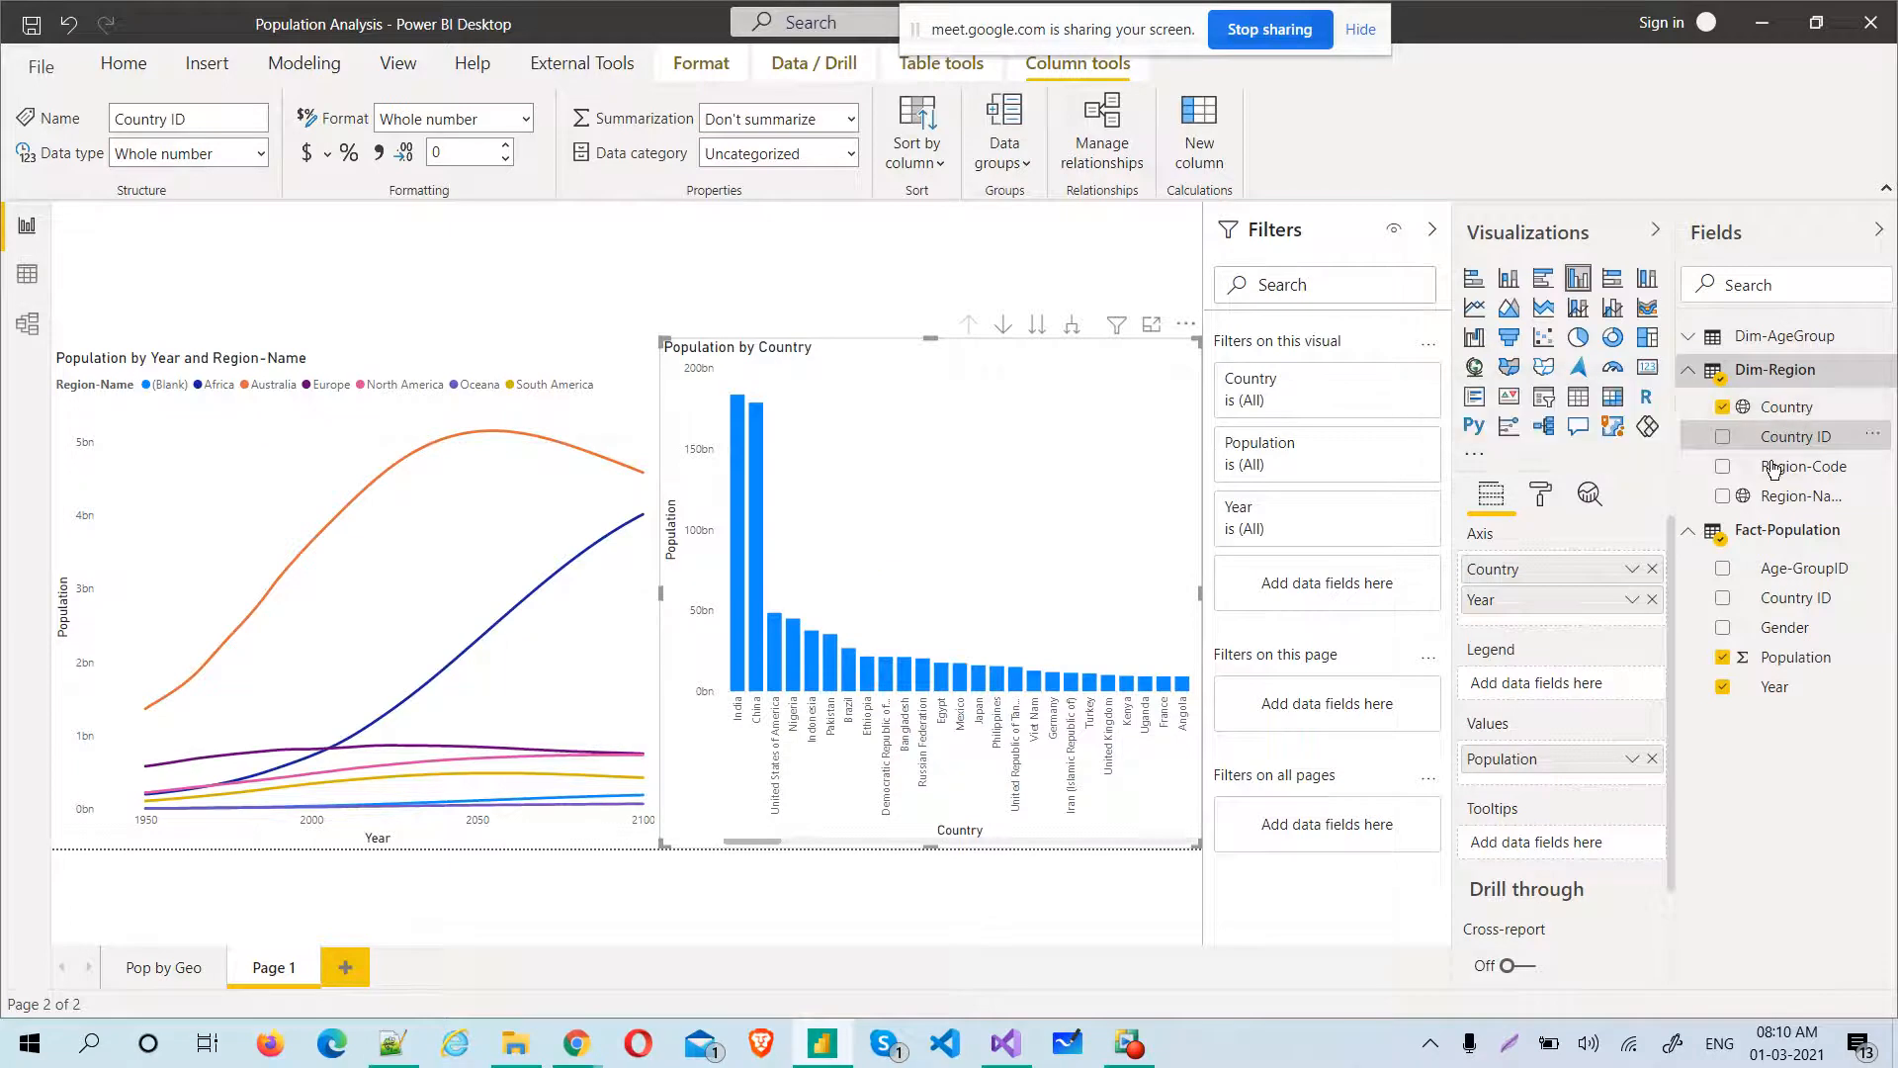
{"action": "left_click_drag", "start_coordinate": [1779, 467], "coordinate": [1559, 716]}
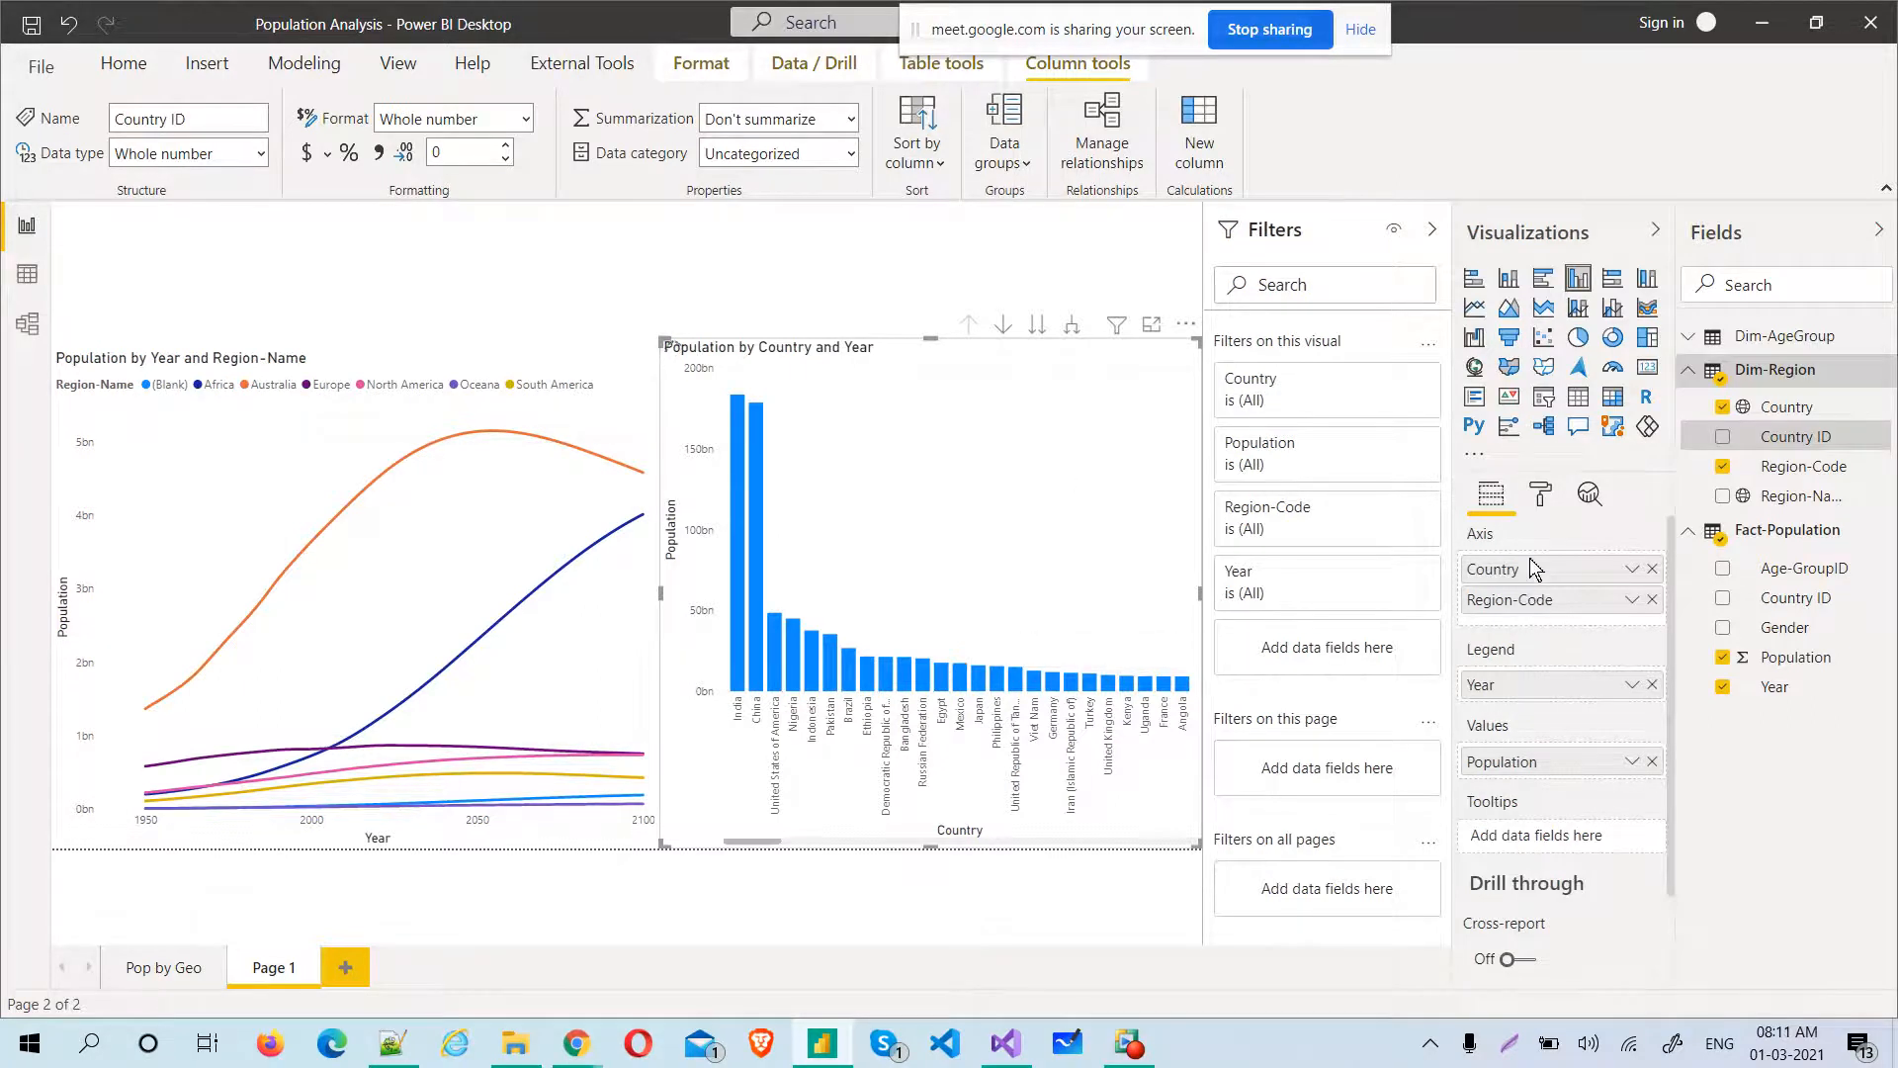
{"action": "left_click_drag", "start_coordinate": [1531, 568], "coordinate": [1607, 619]}
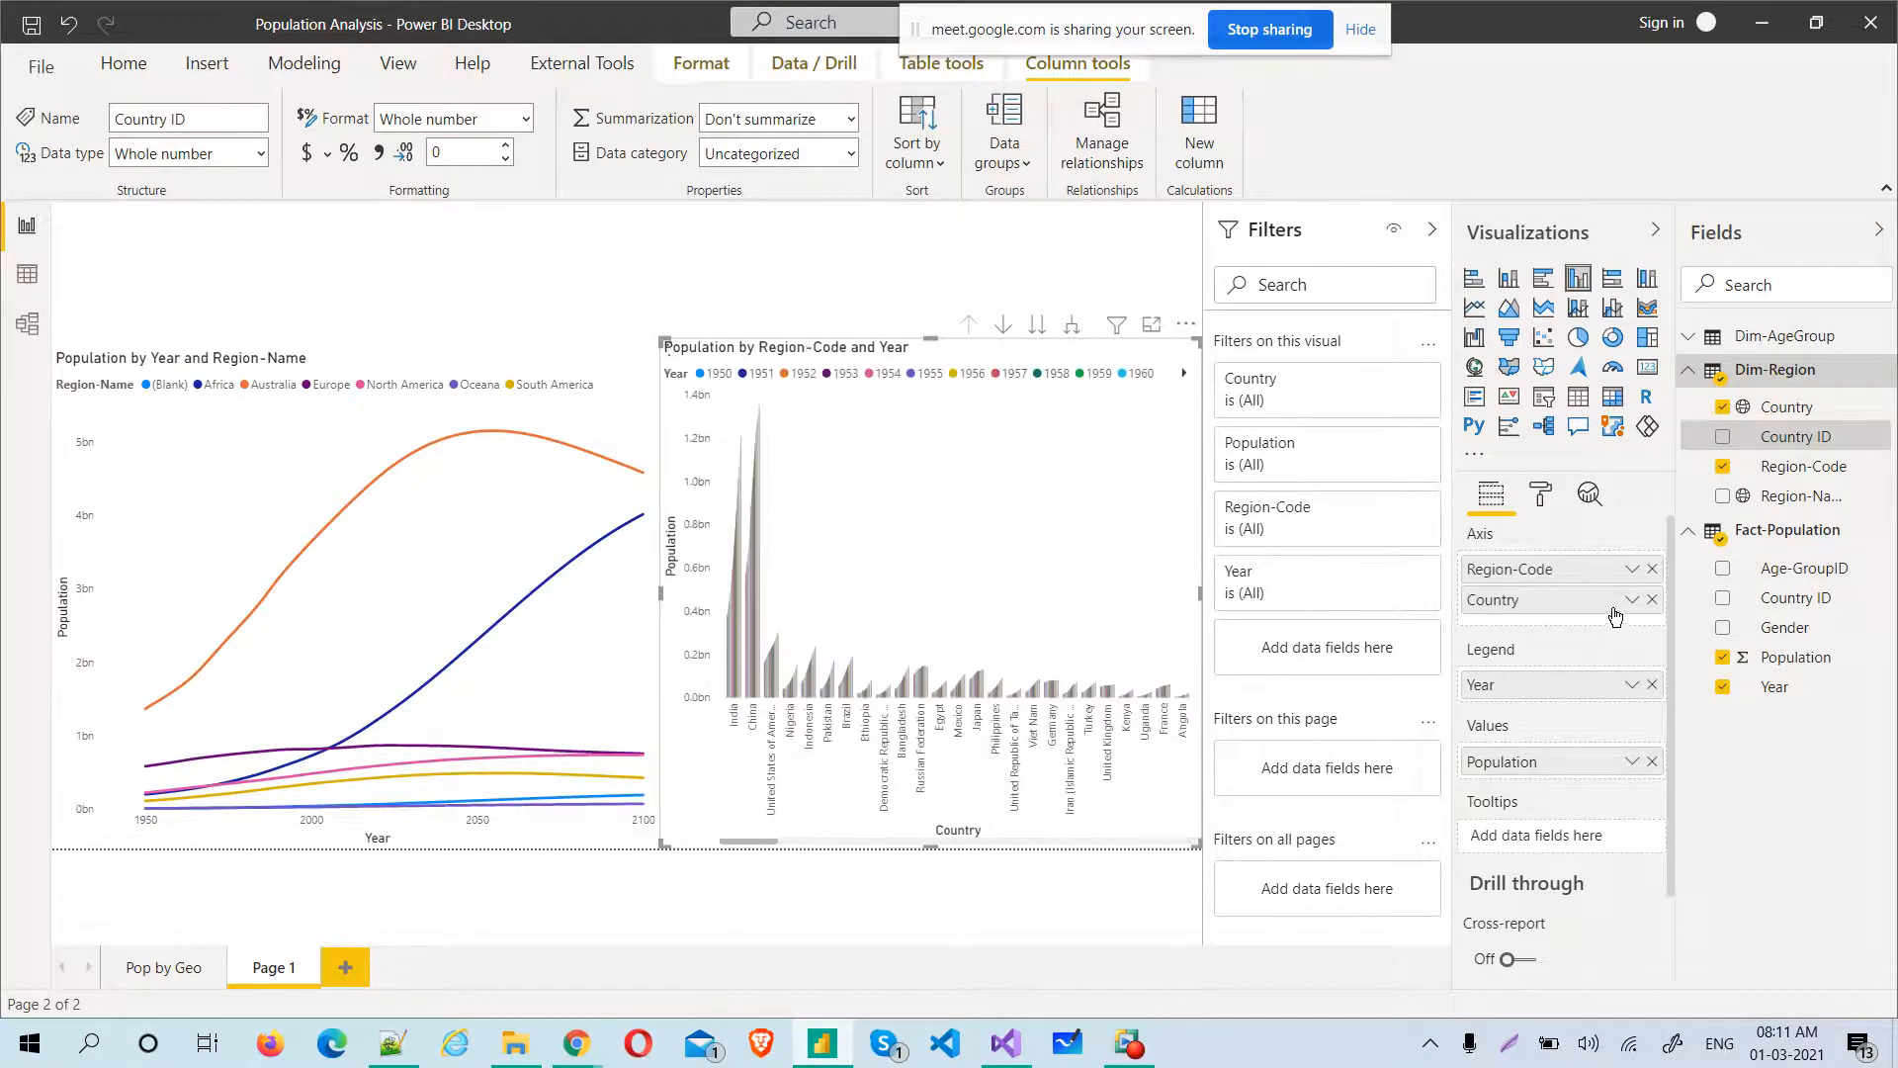
{"action": "left_click_drag", "start_coordinate": [1782, 499], "coordinate": [1641, 602]}
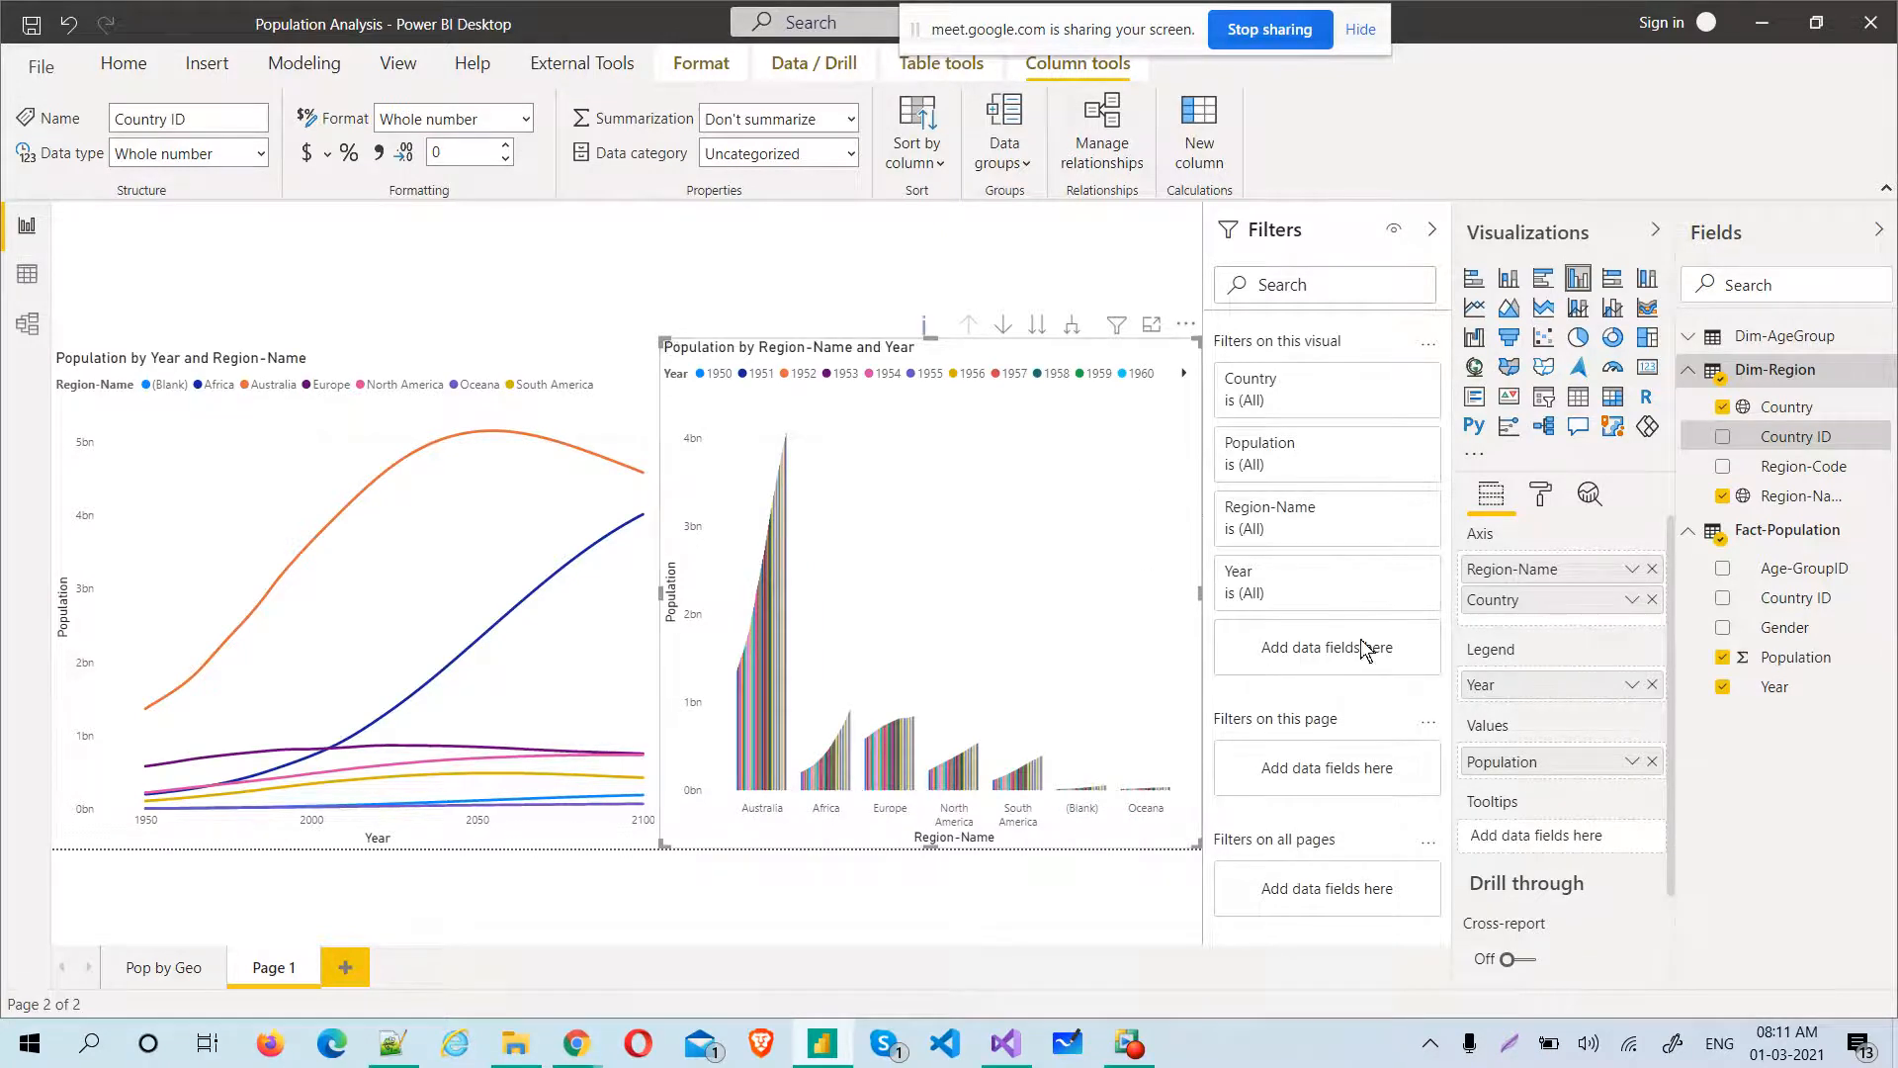
{"action": "left_click", "coordinate": [1652, 684]}
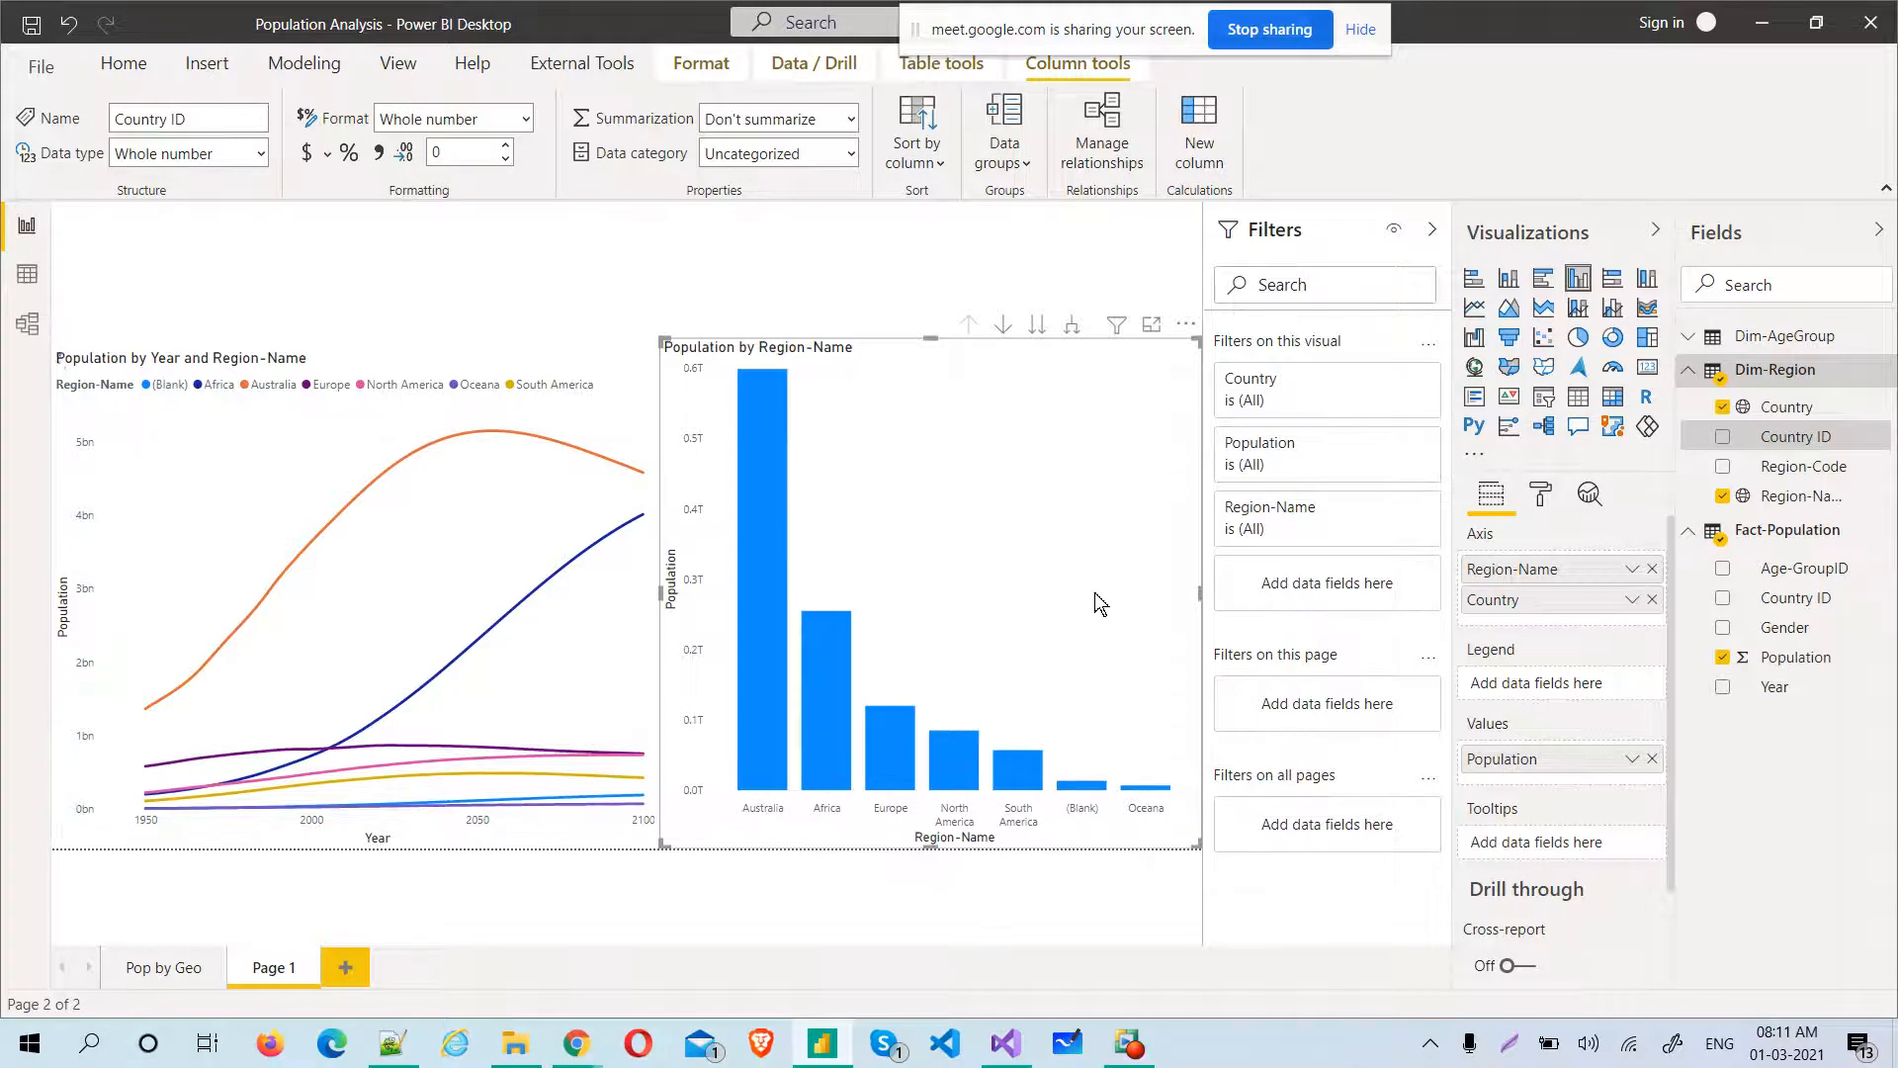
Filter the column chart's Region-Name to include every region except (Blank)
{"action": "left_click", "coordinate": [1397, 509]}
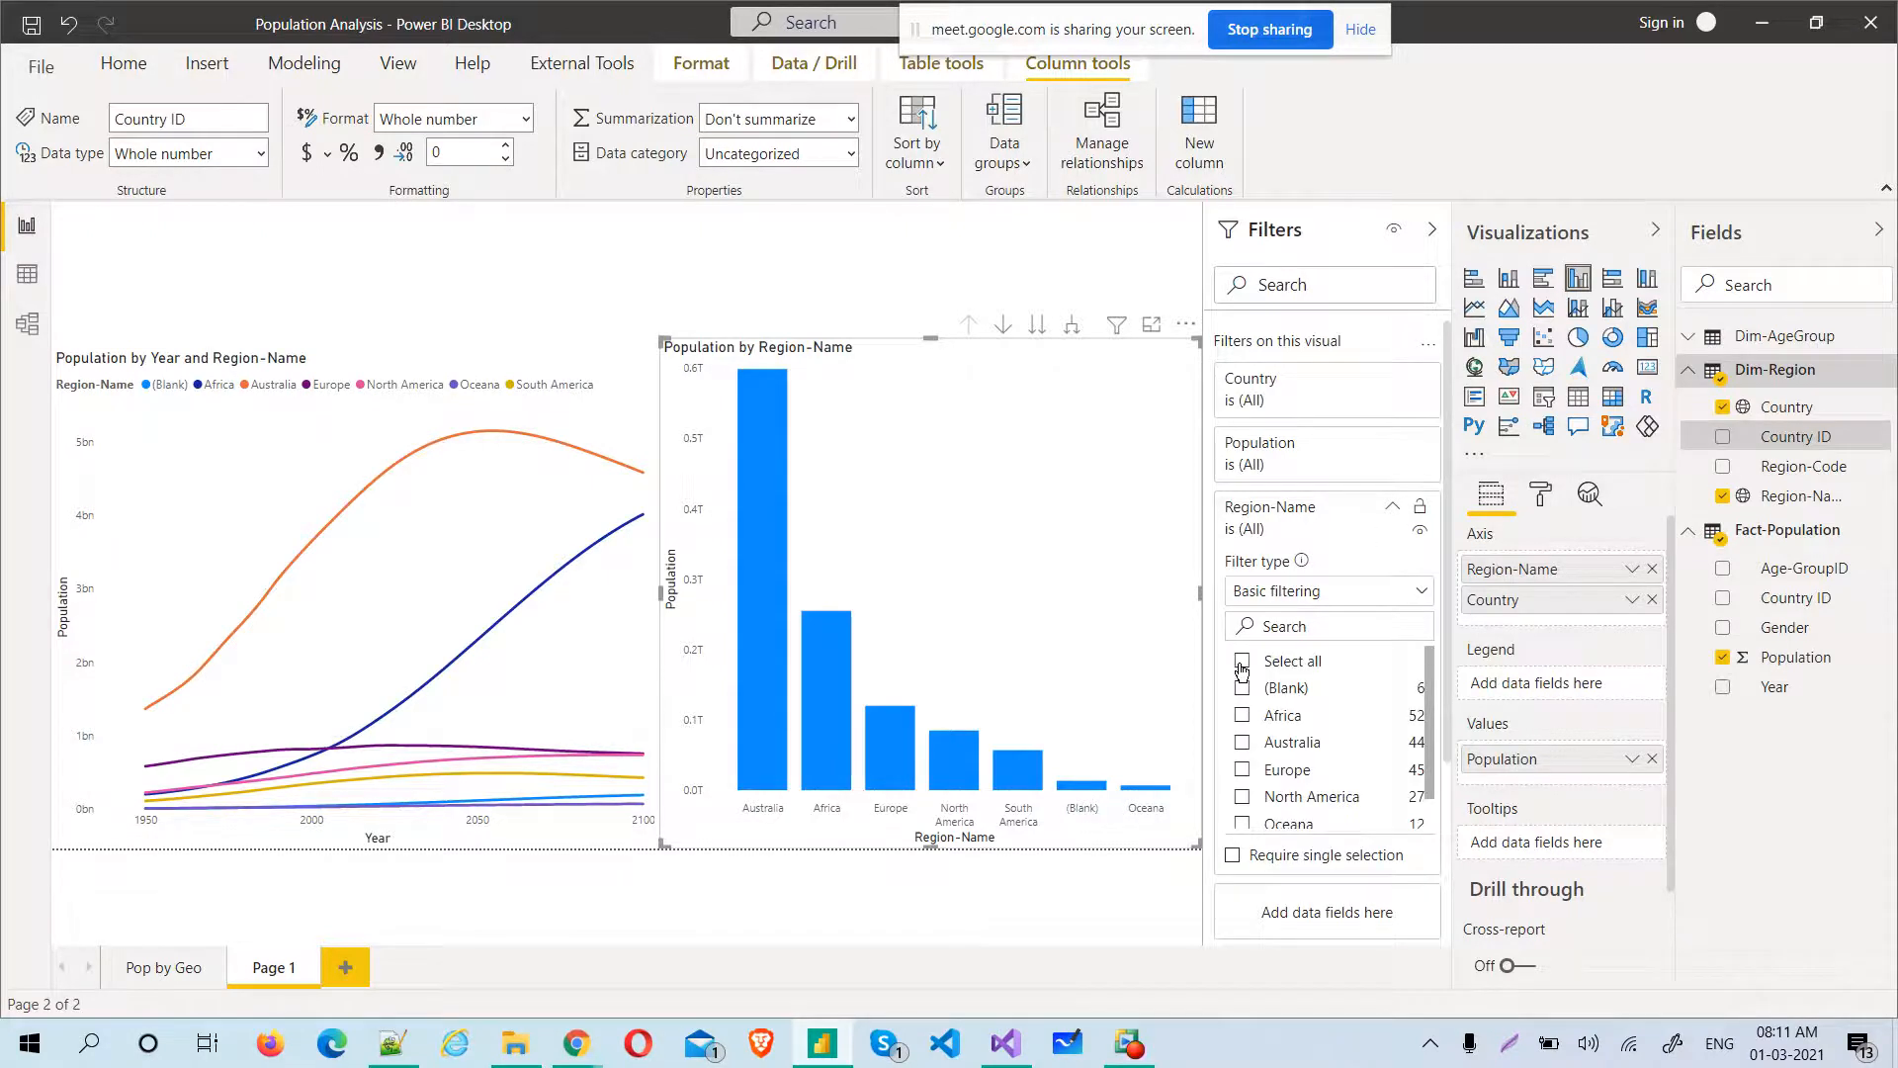
{"action": "left_click", "coordinate": [1242, 669]}
{"action": "left_click", "coordinate": [1242, 690]}
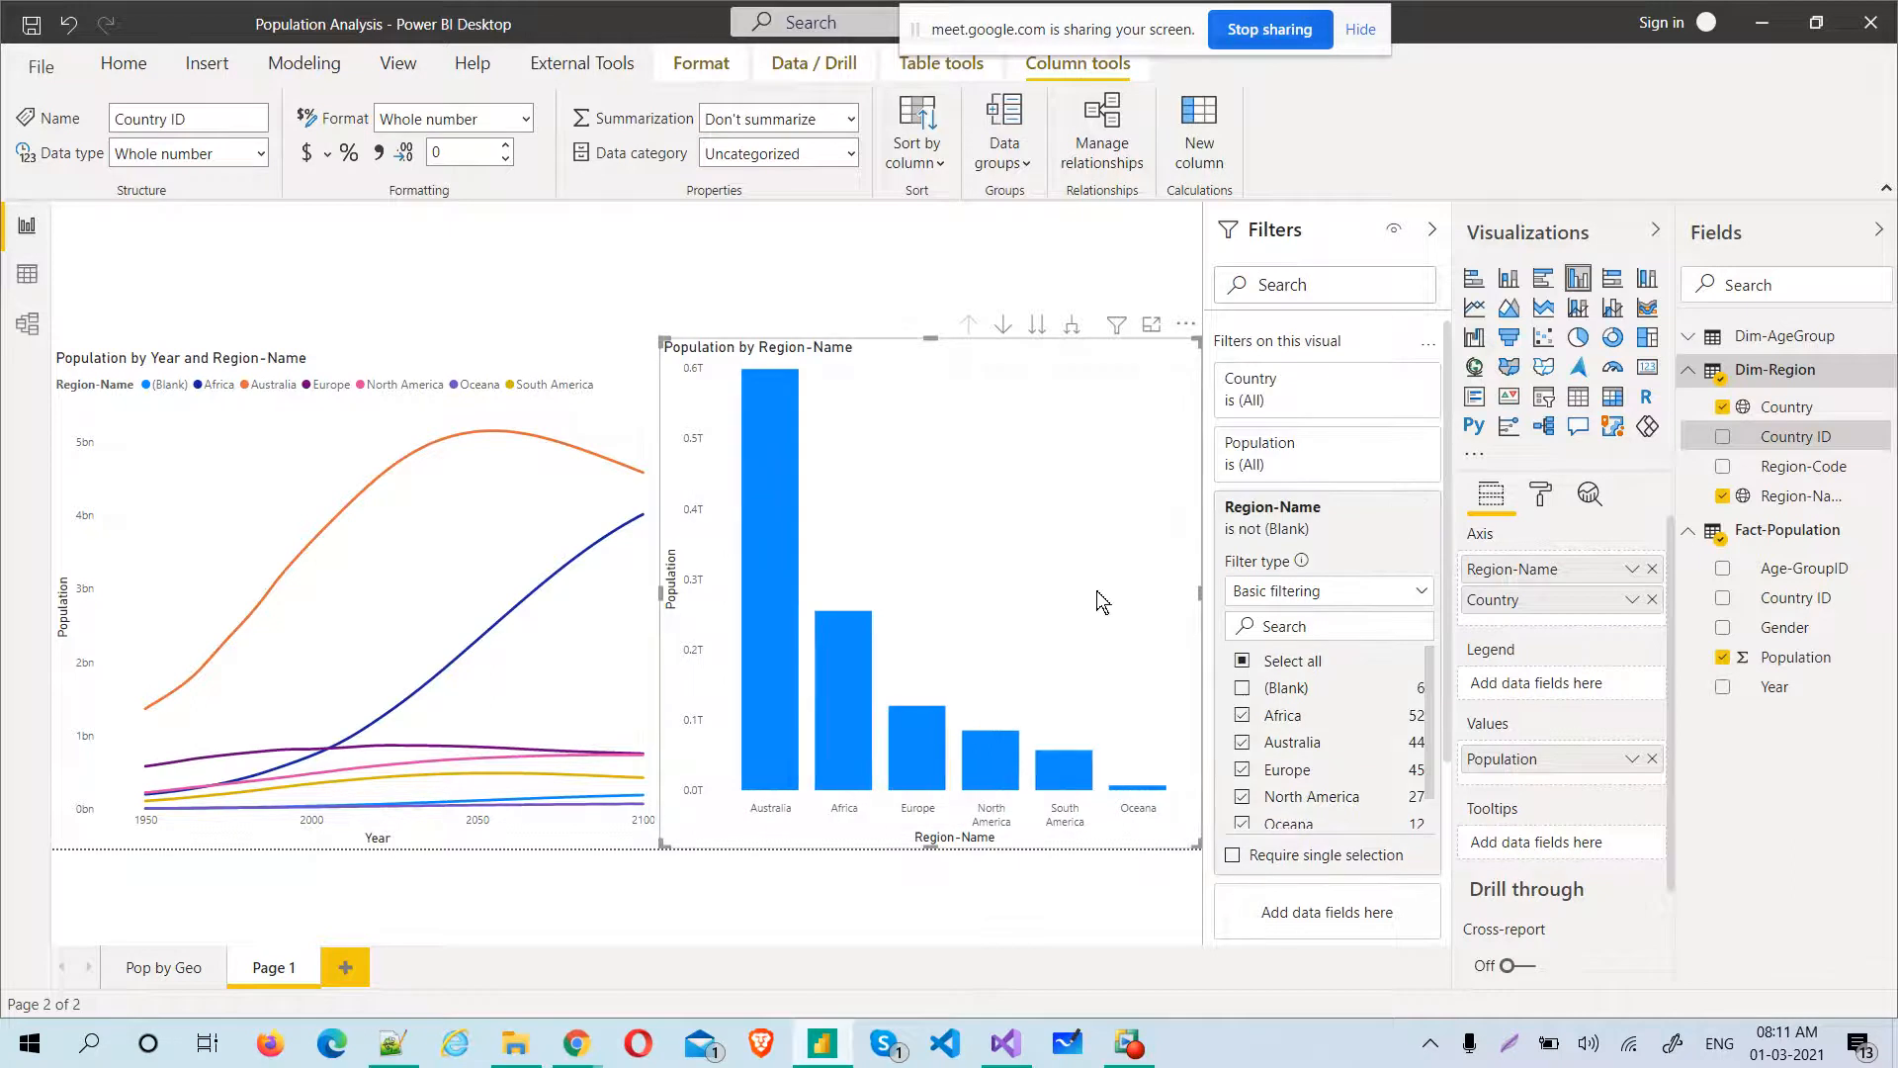
{"action": "left_click", "coordinate": [745, 898]}
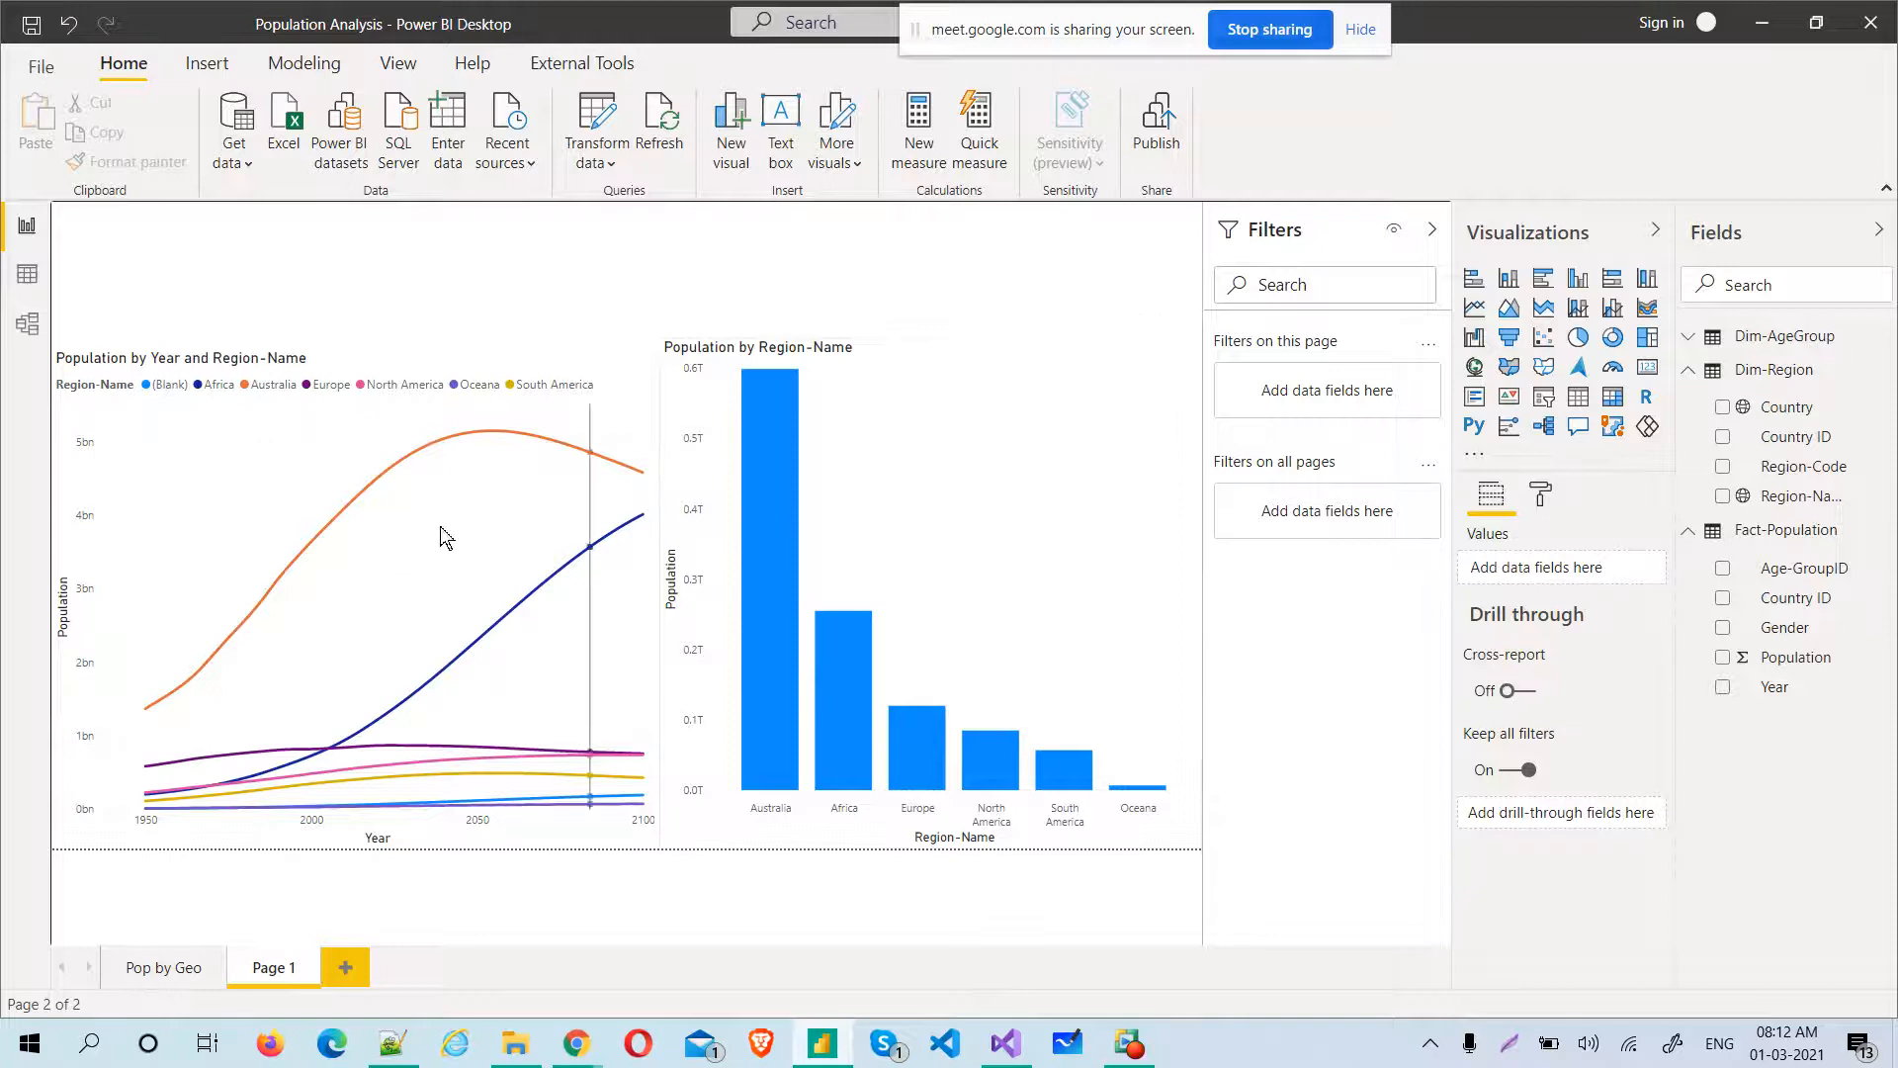
Review the formatting options available for the column chart and the line chart
{"action": "left_click", "coordinate": [987, 555]}
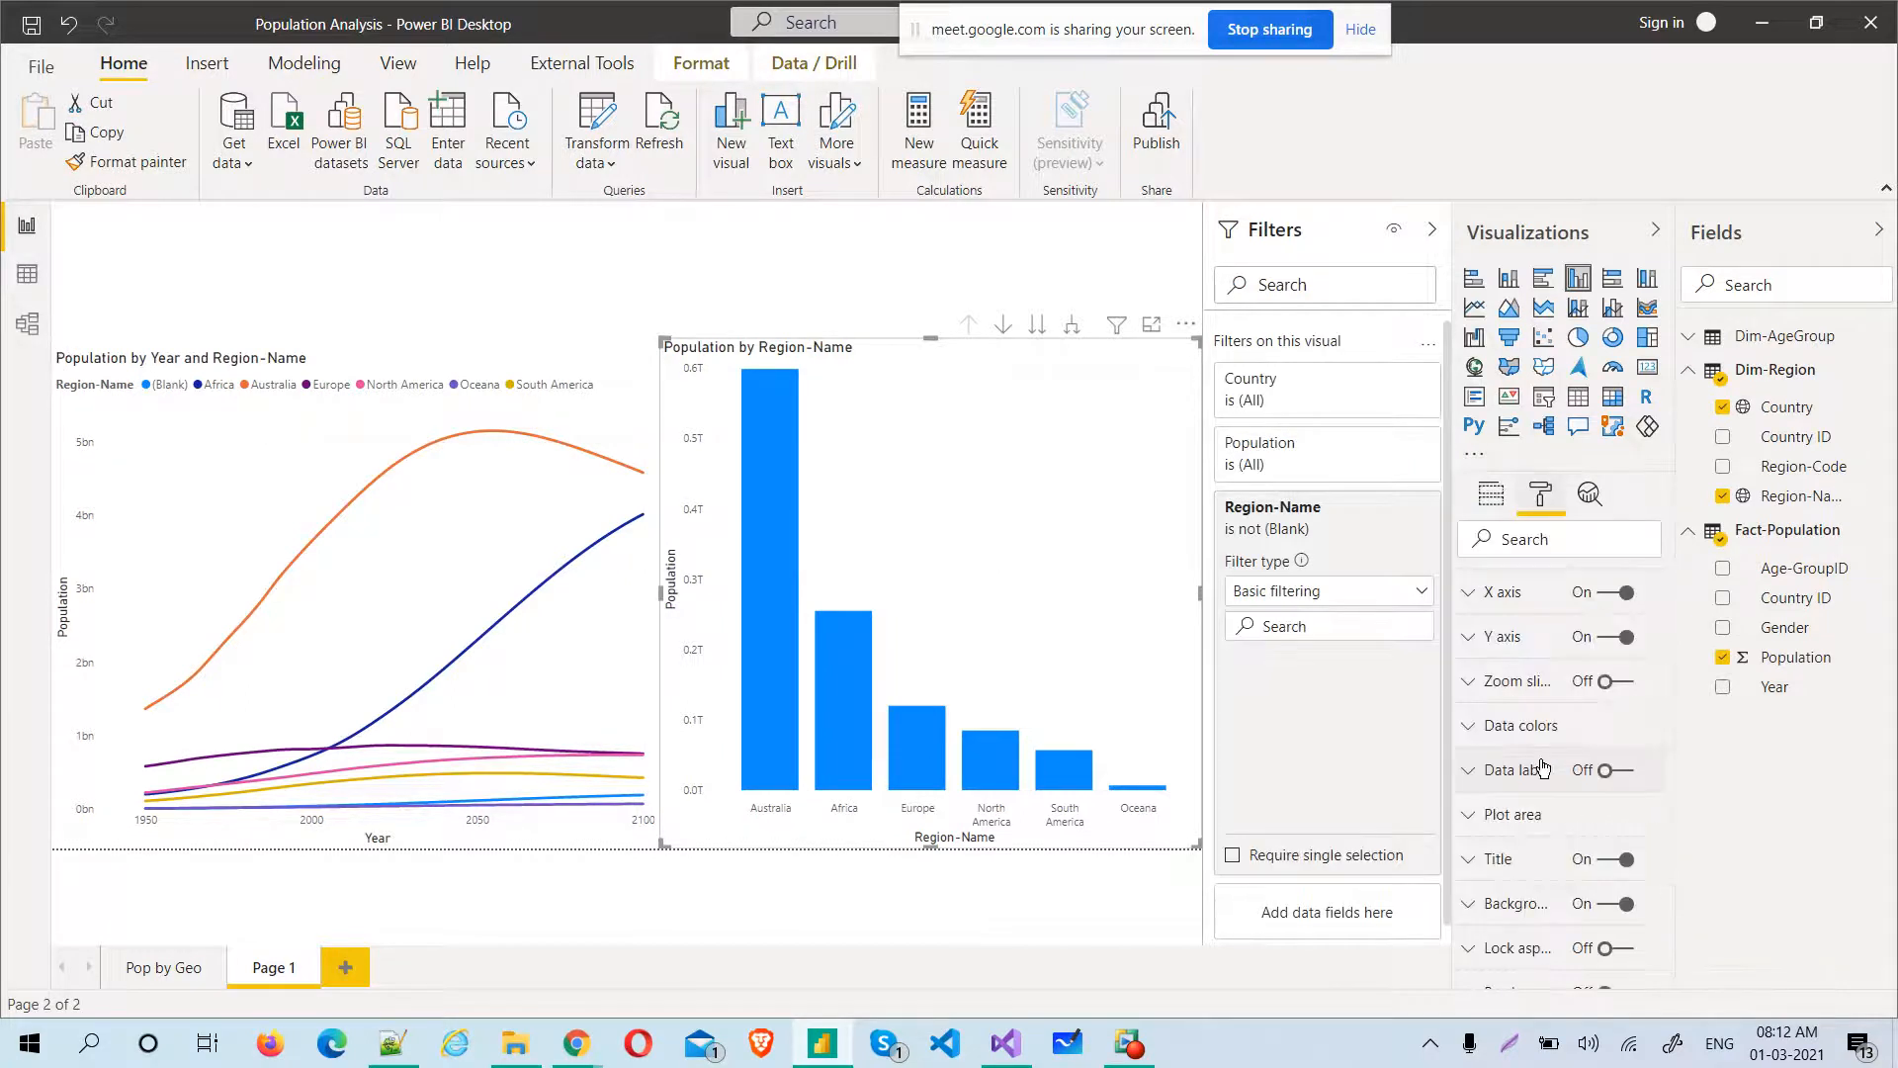
{"action": "scroll", "coordinate": [1653, 615], "scroll_direction": "up", "scroll_amount": 1}
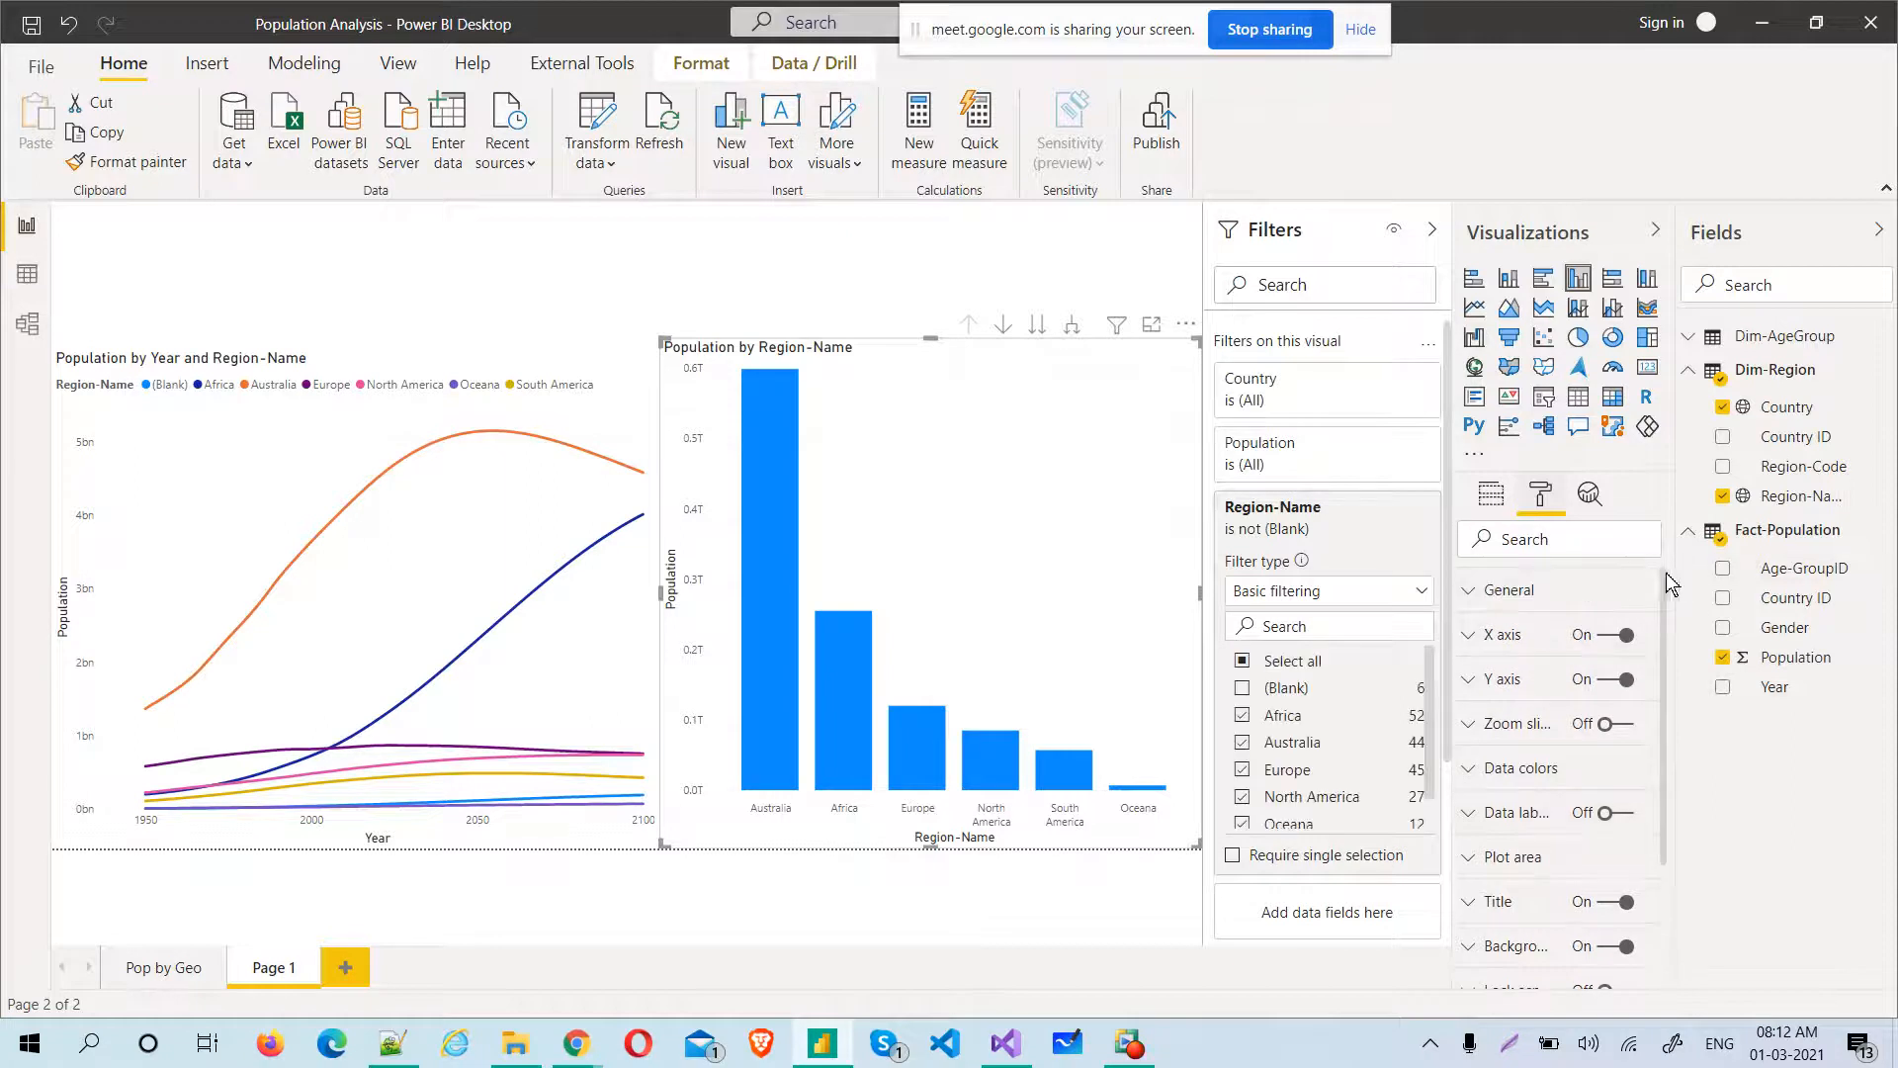
{"action": "left_click_drag", "start_coordinate": [1662, 583], "coordinate": [1658, 737]}
{"action": "scroll", "coordinate": [1666, 807], "scroll_direction": "up", "scroll_amount": 4}
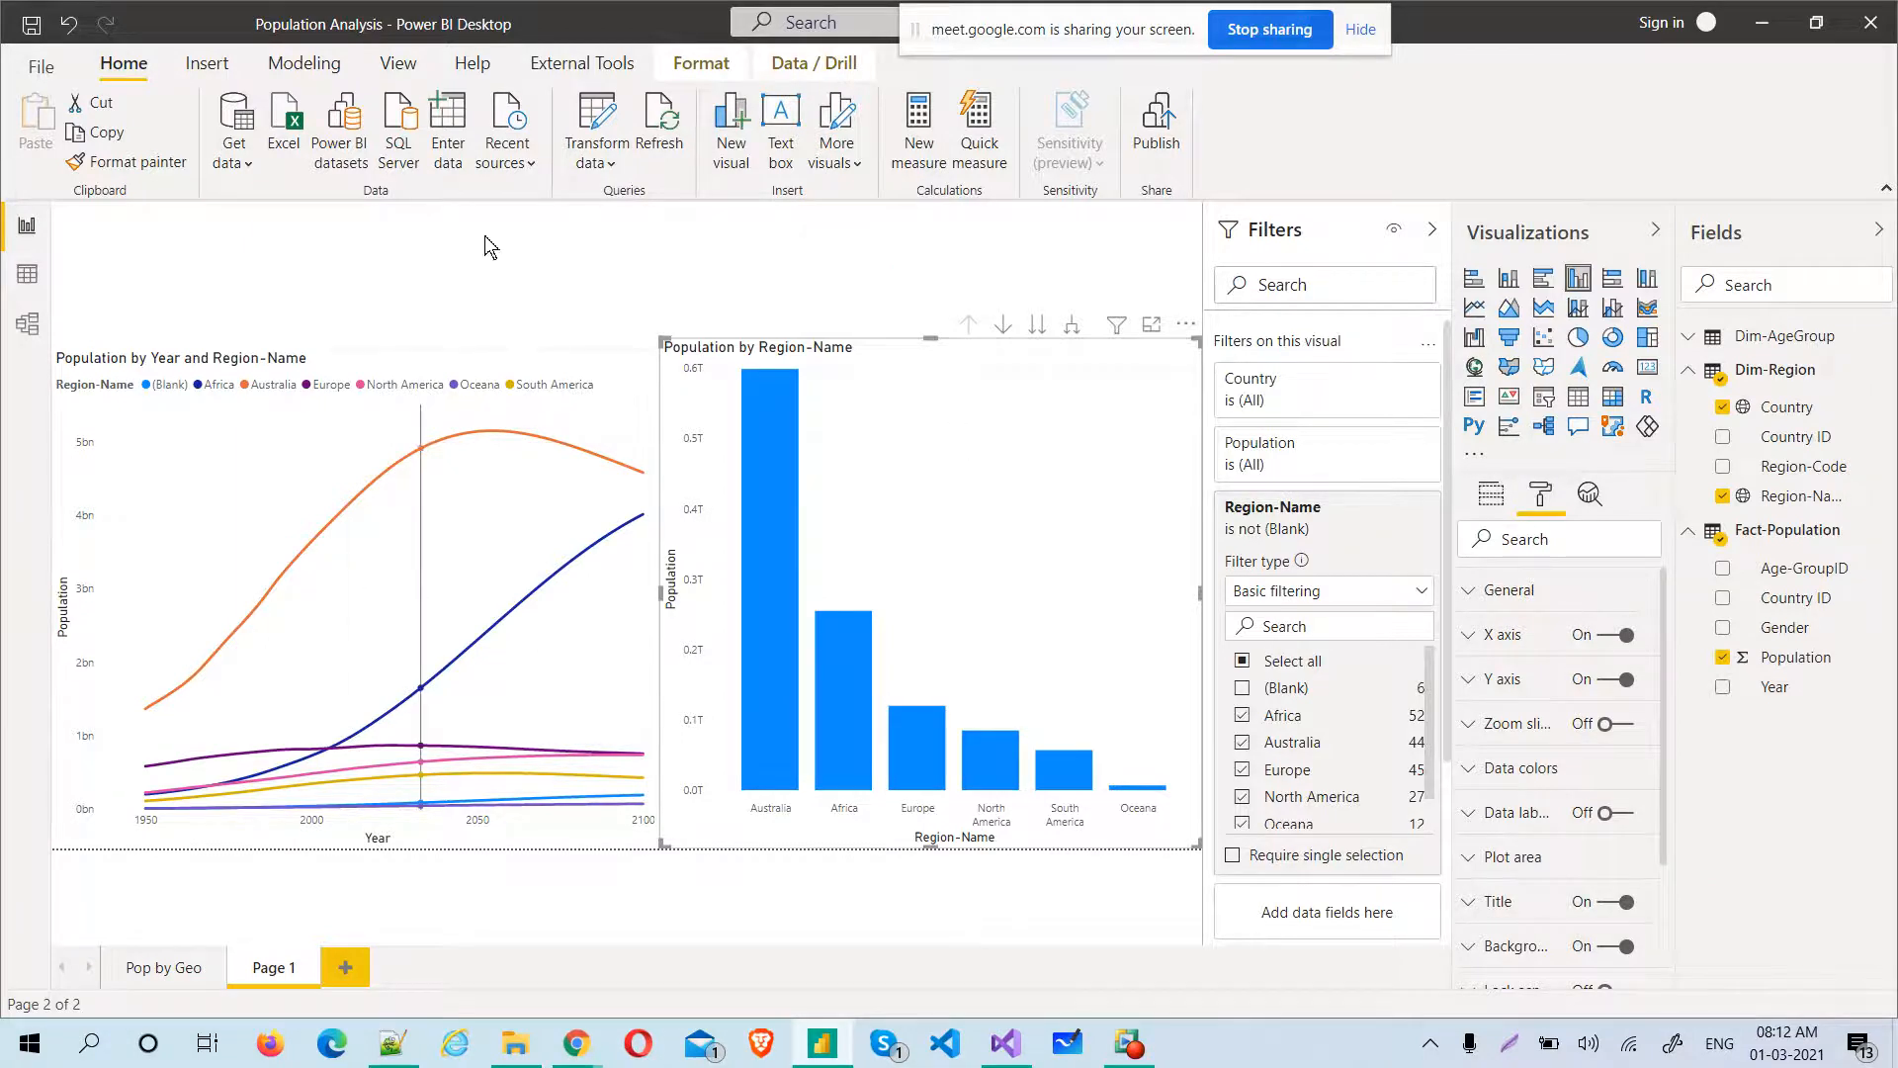
{"action": "left_click", "coordinate": [265, 358]}
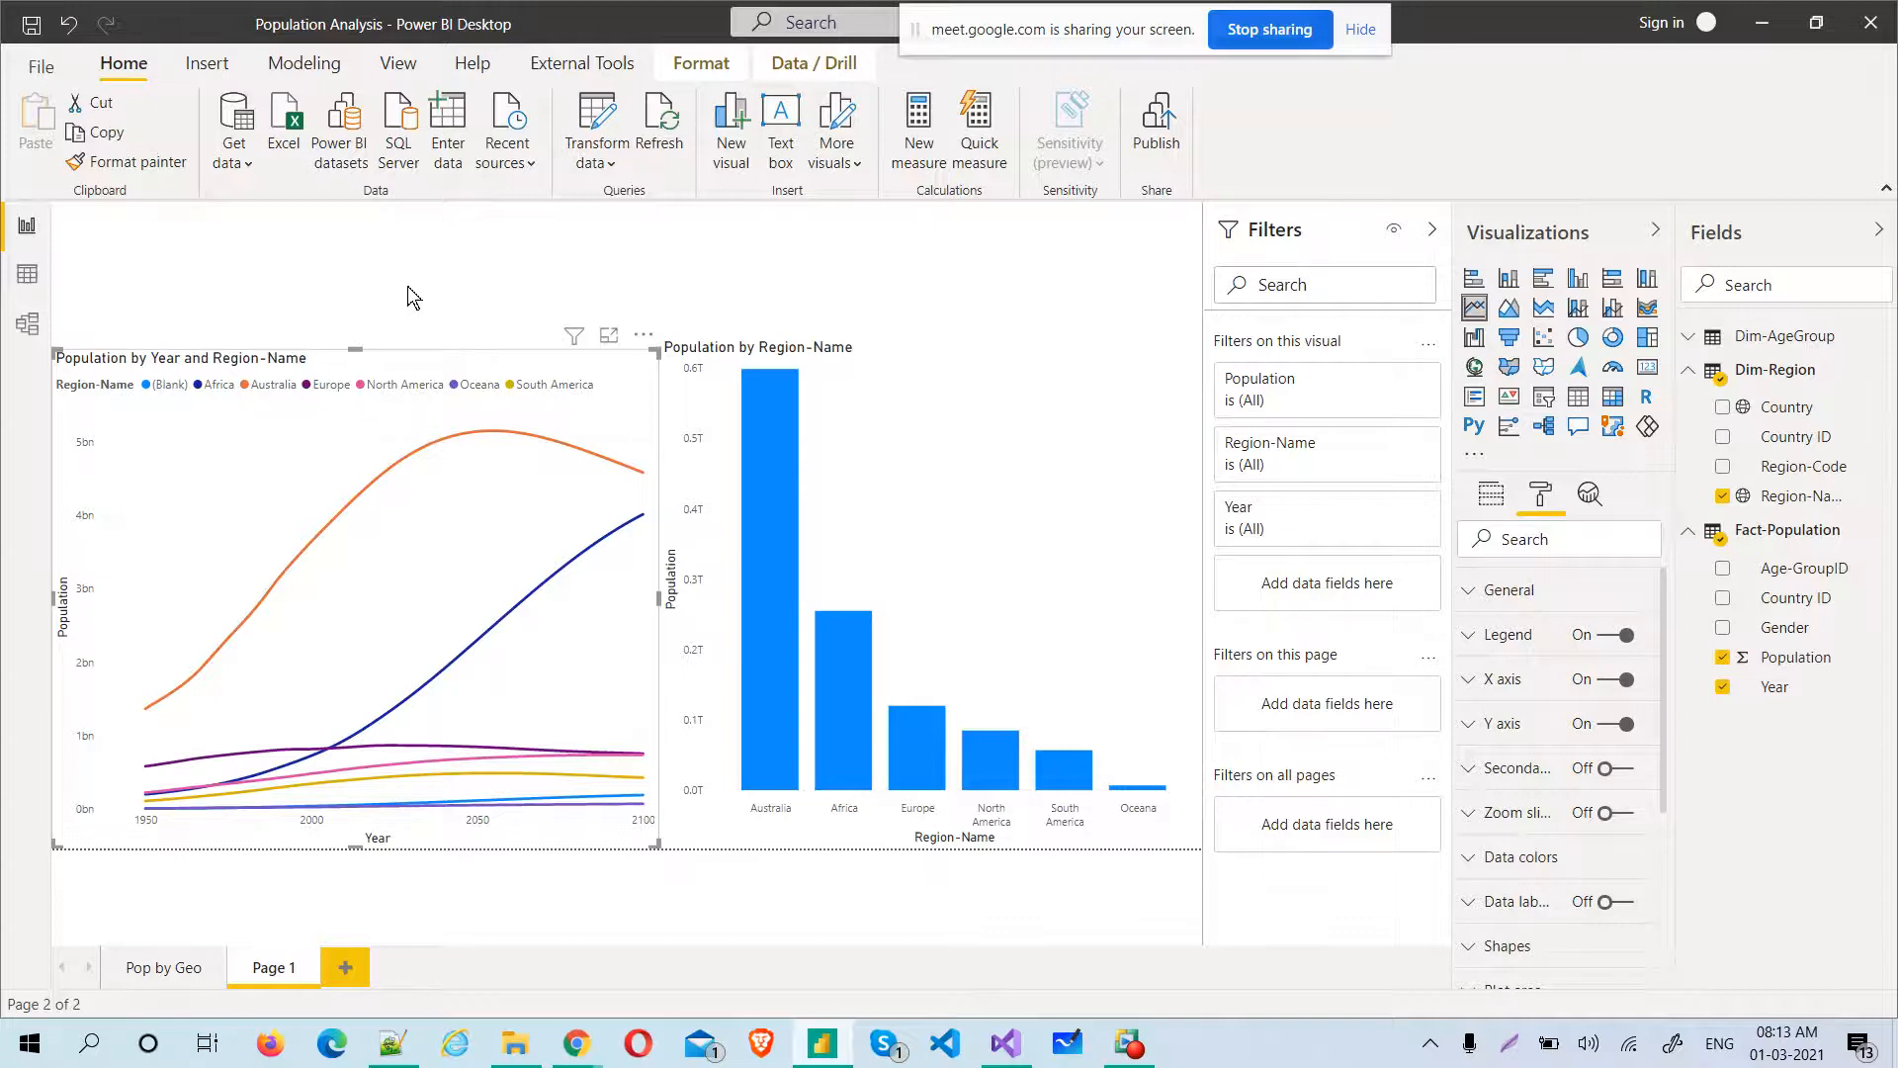
Create a Region-Name slicer and shrink it to fit the page's upper left corner above the line chart
{"action": "left_click", "coordinate": [1000, 269]}
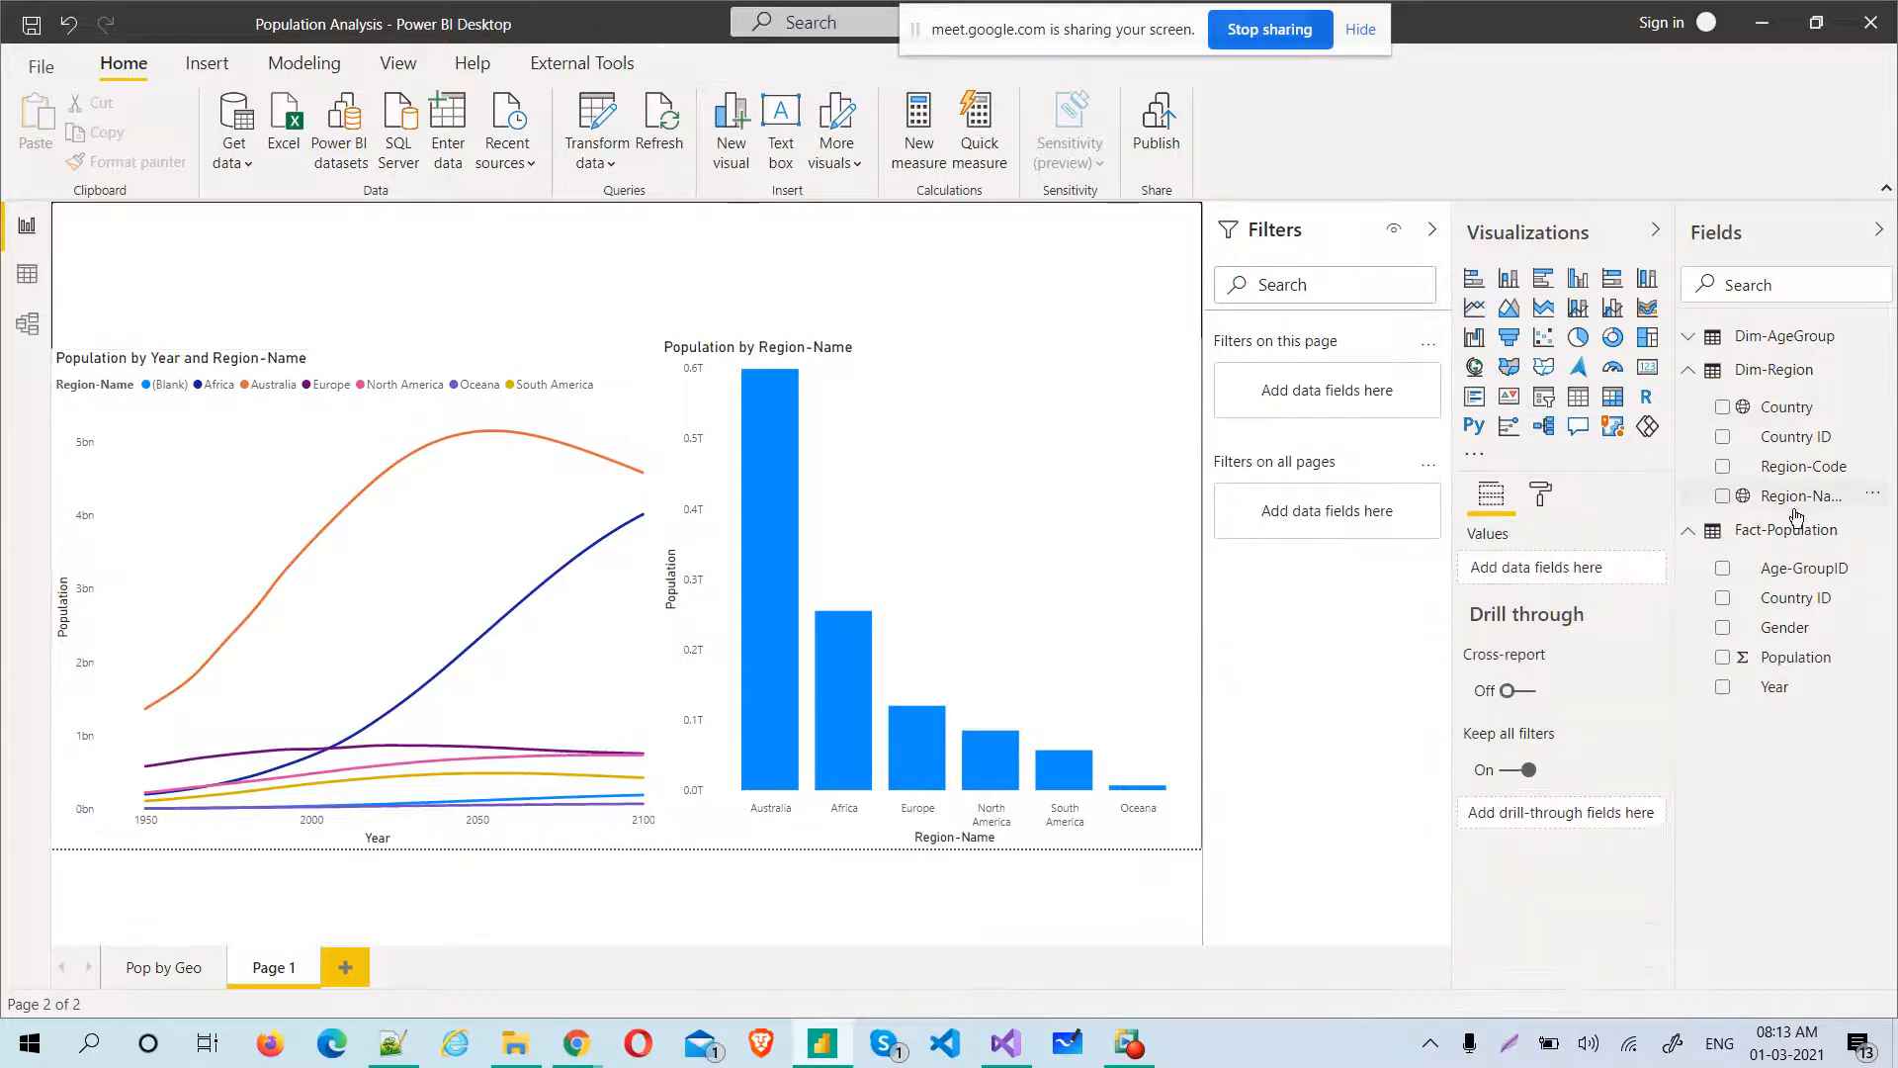
{"action": "left_click", "coordinate": [1723, 496]}
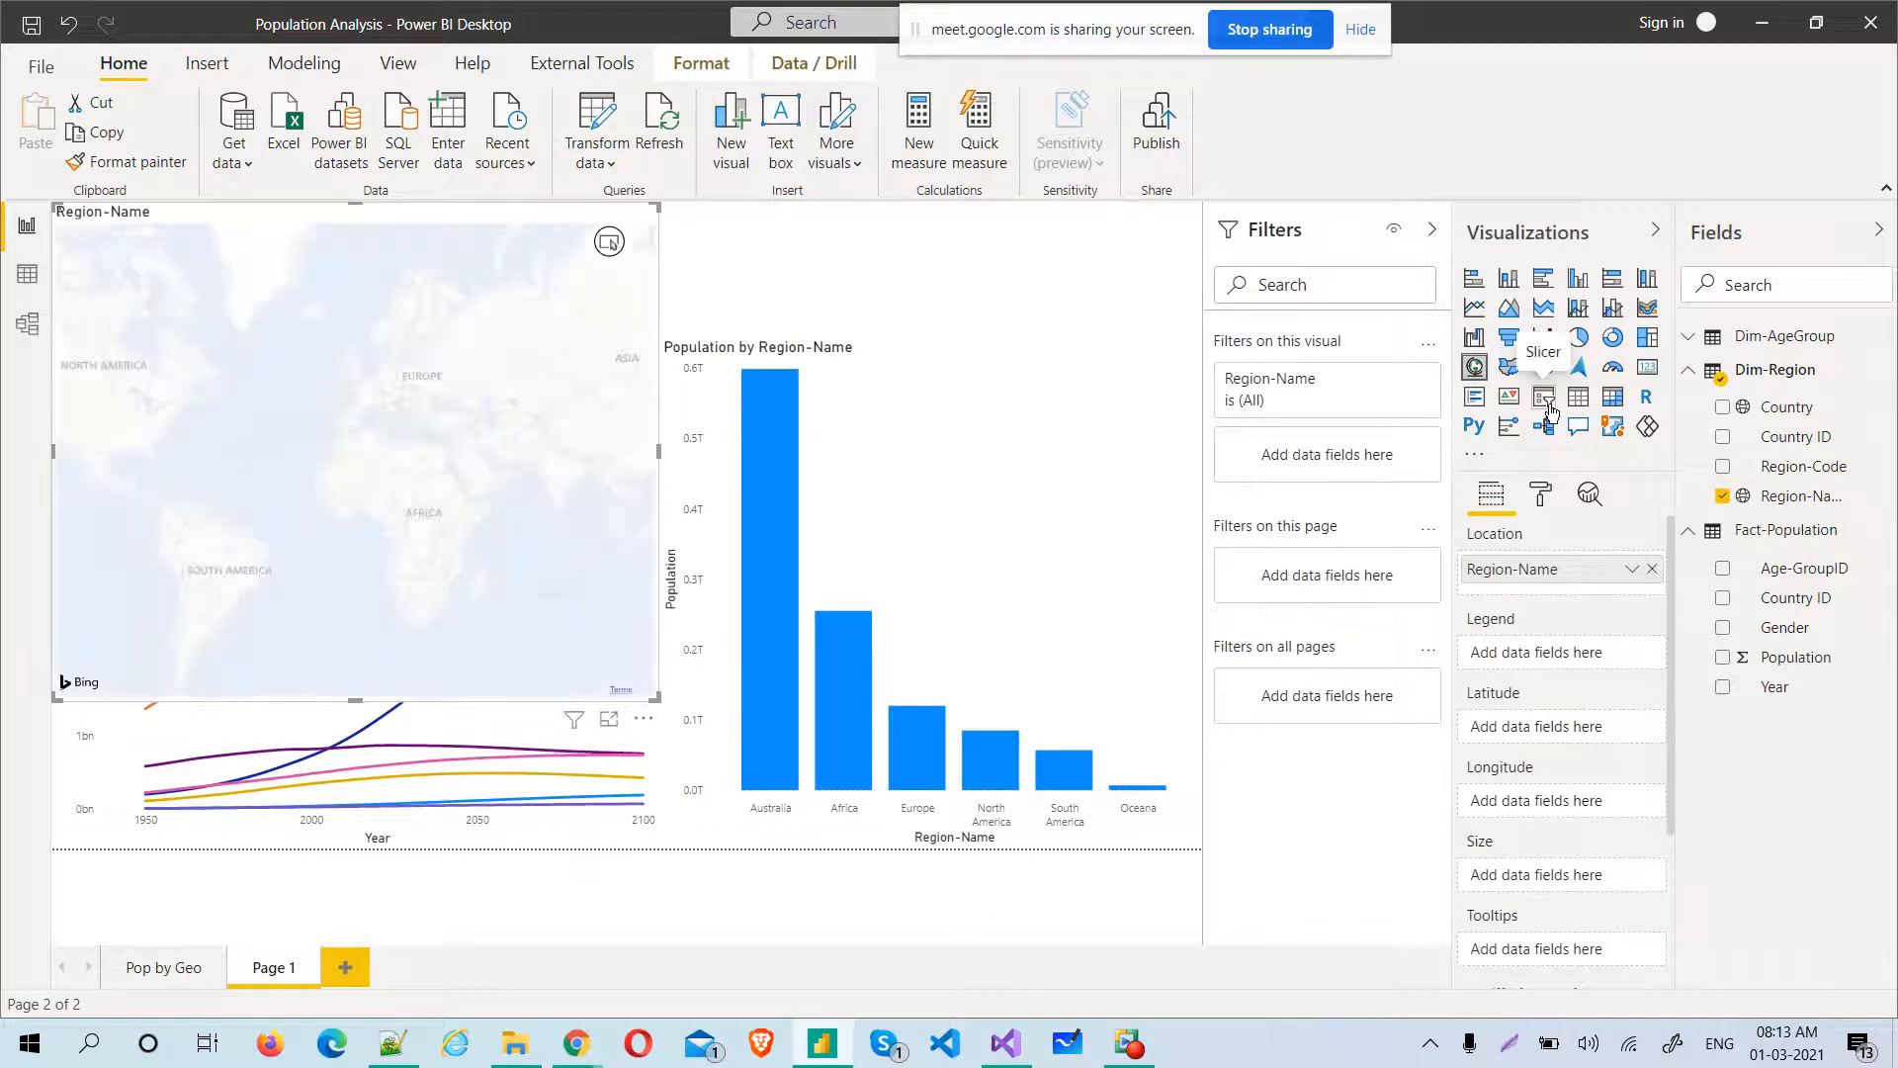
{"action": "left_click", "coordinate": [1544, 398]}
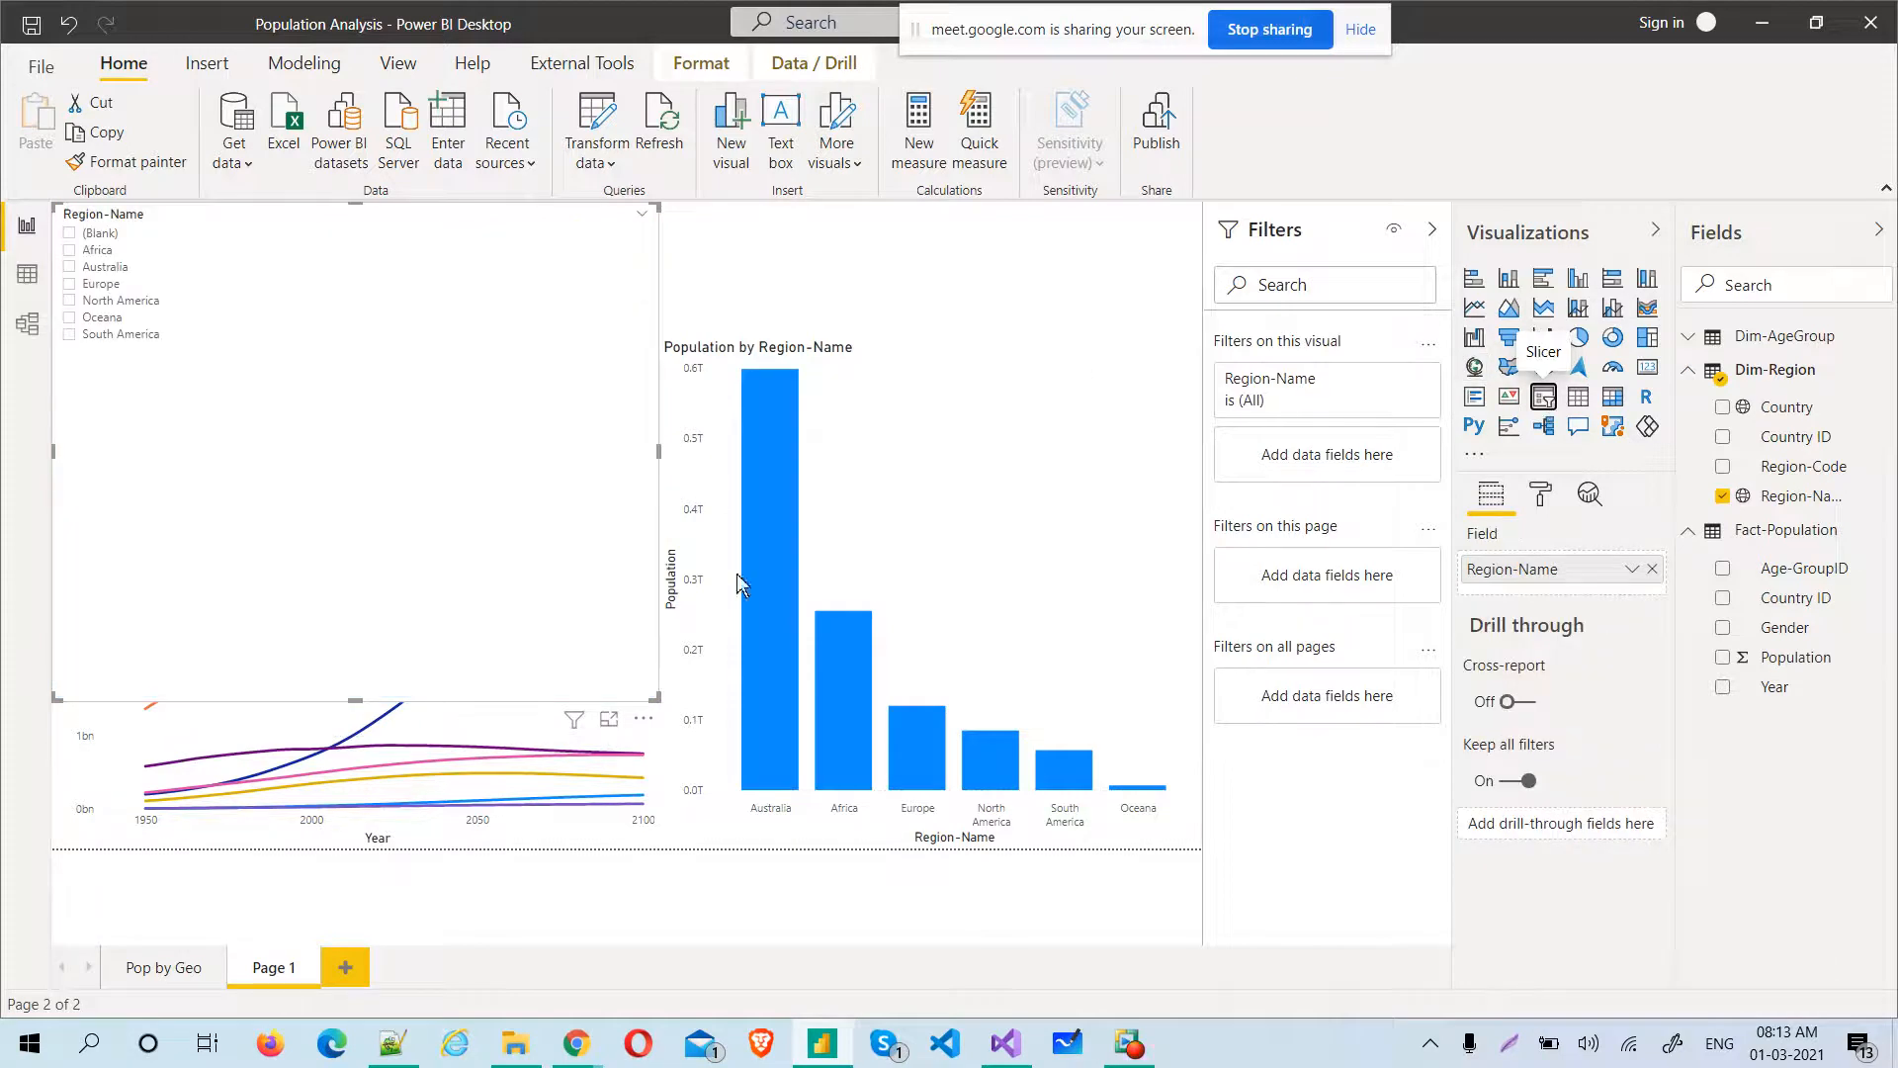
{"action": "left_click_drag", "start_coordinate": [660, 695], "coordinate": [211, 358]}
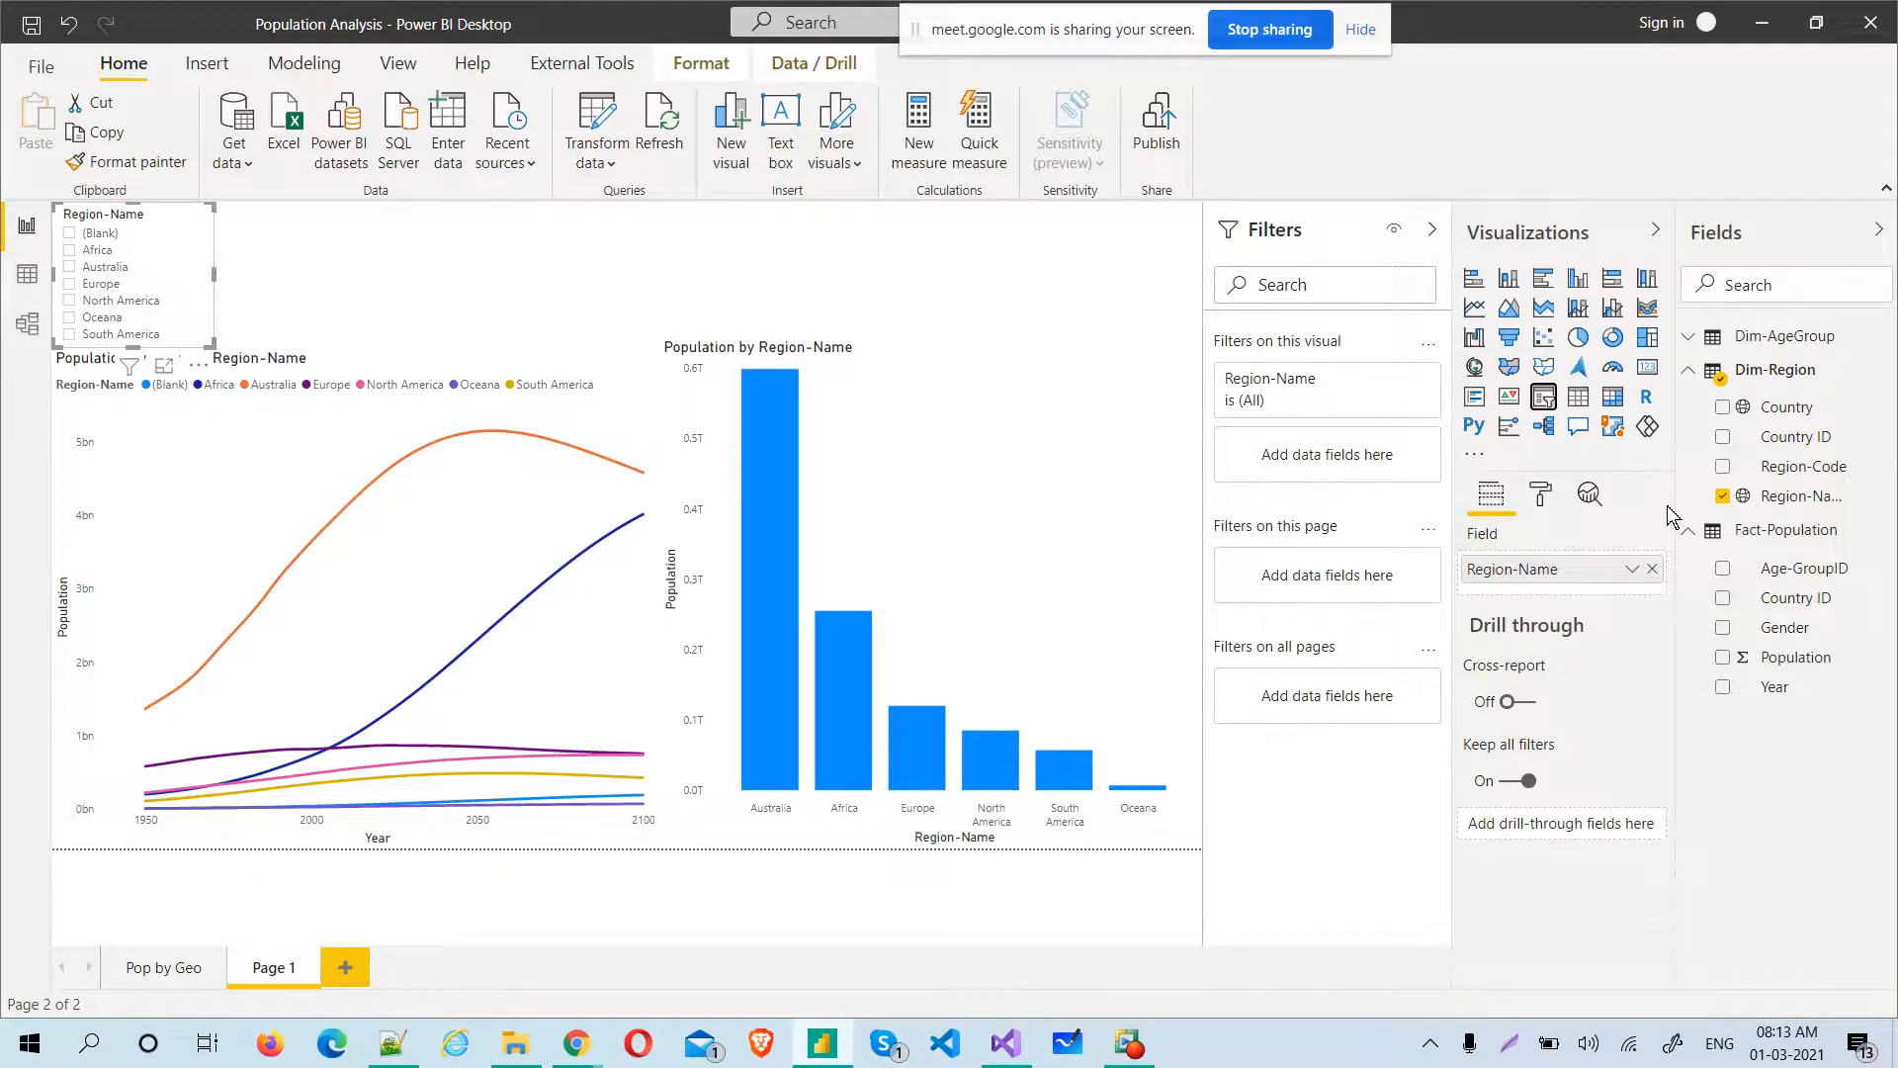
Add a separate Year slicer next to the Region-Name slicer, narrowed to a similar width, keeping Year out of the region slicer
{"action": "left_click", "coordinate": [1722, 692]}
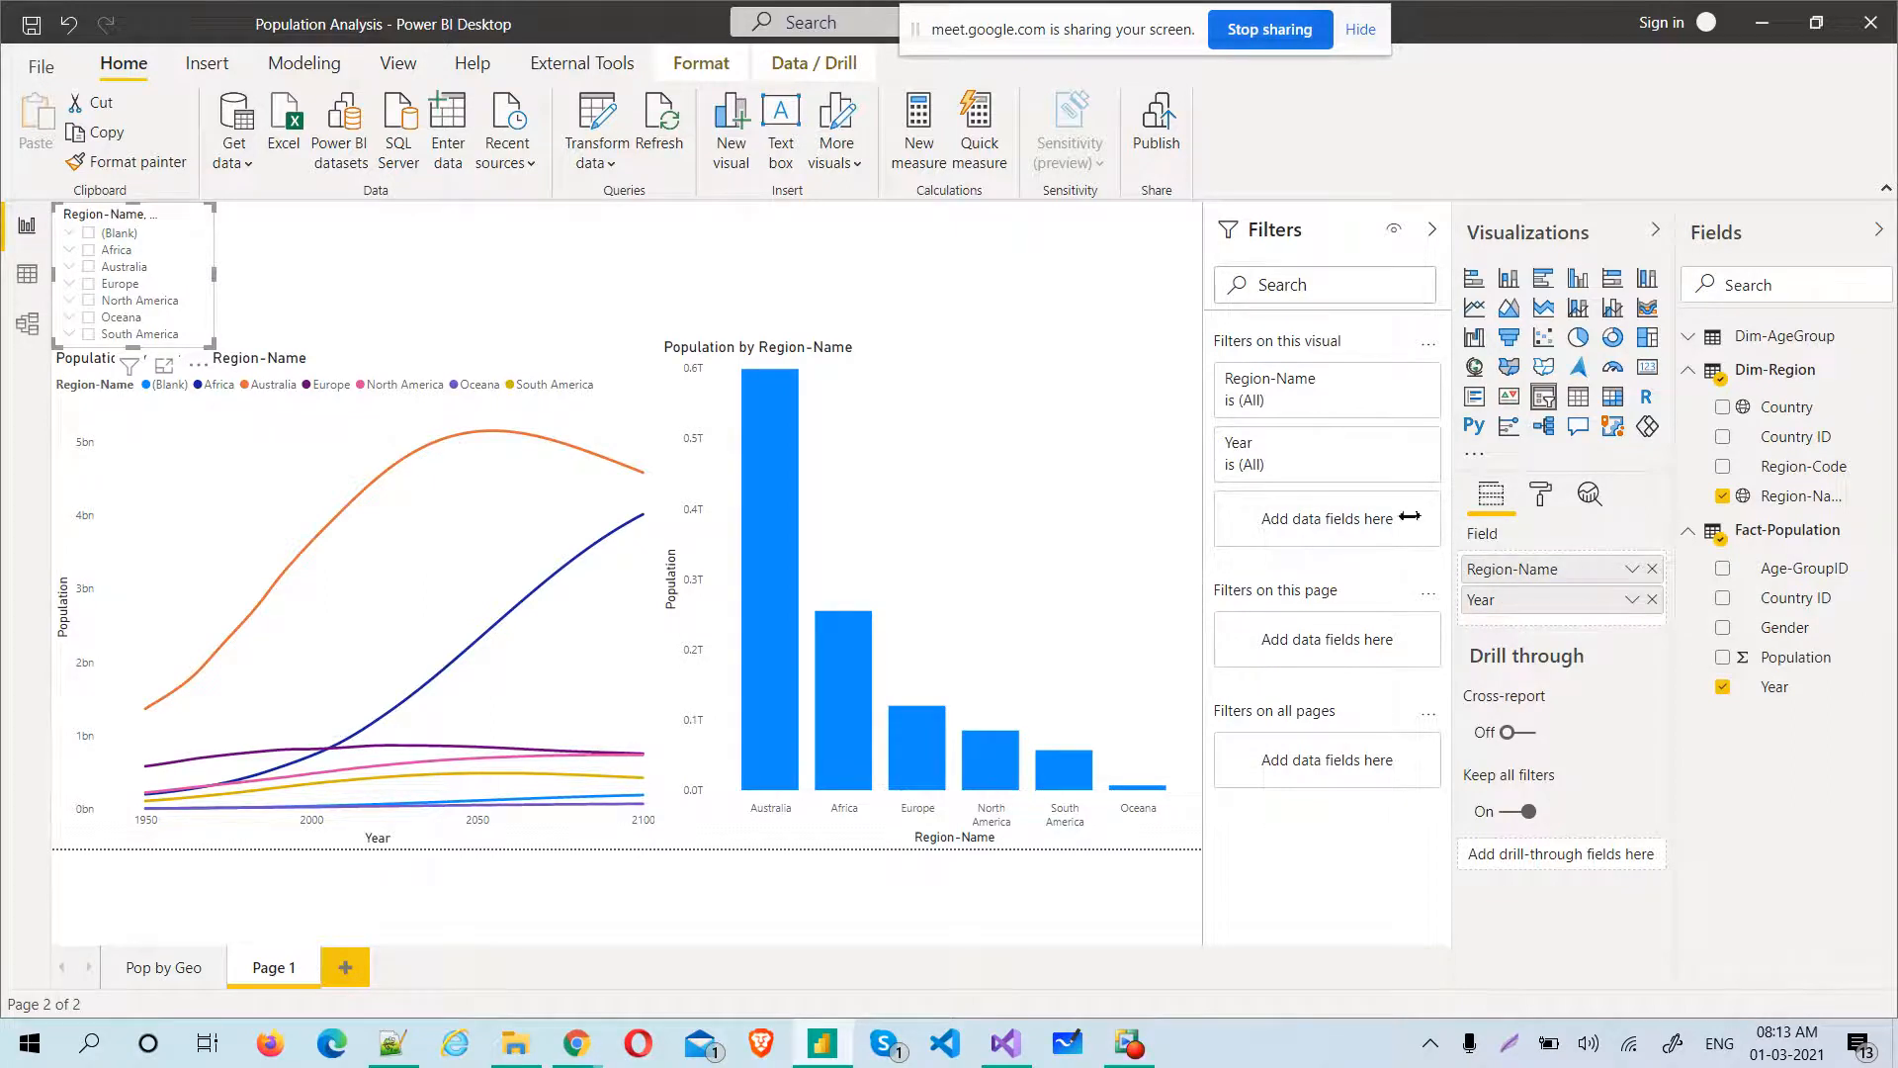
{"action": "left_click", "coordinate": [1651, 600]}
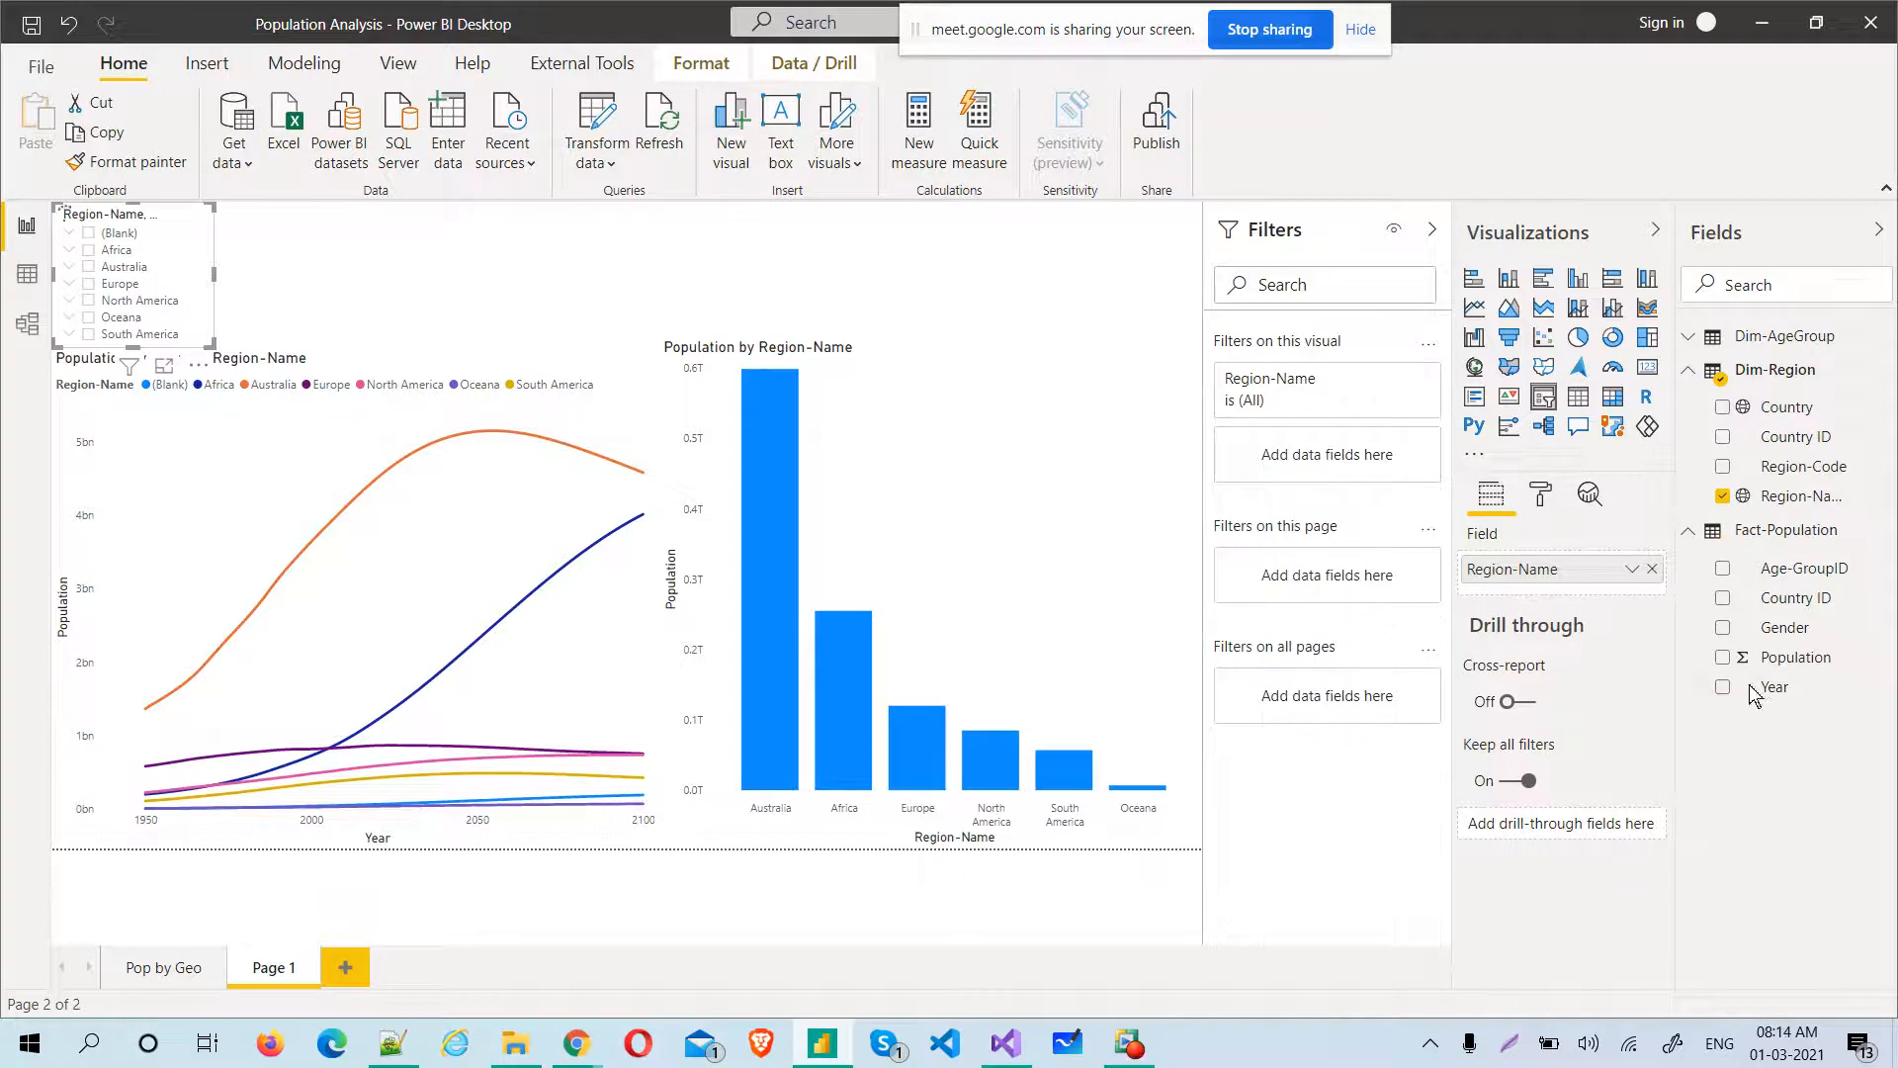
{"action": "left_click", "coordinate": [660, 264]}
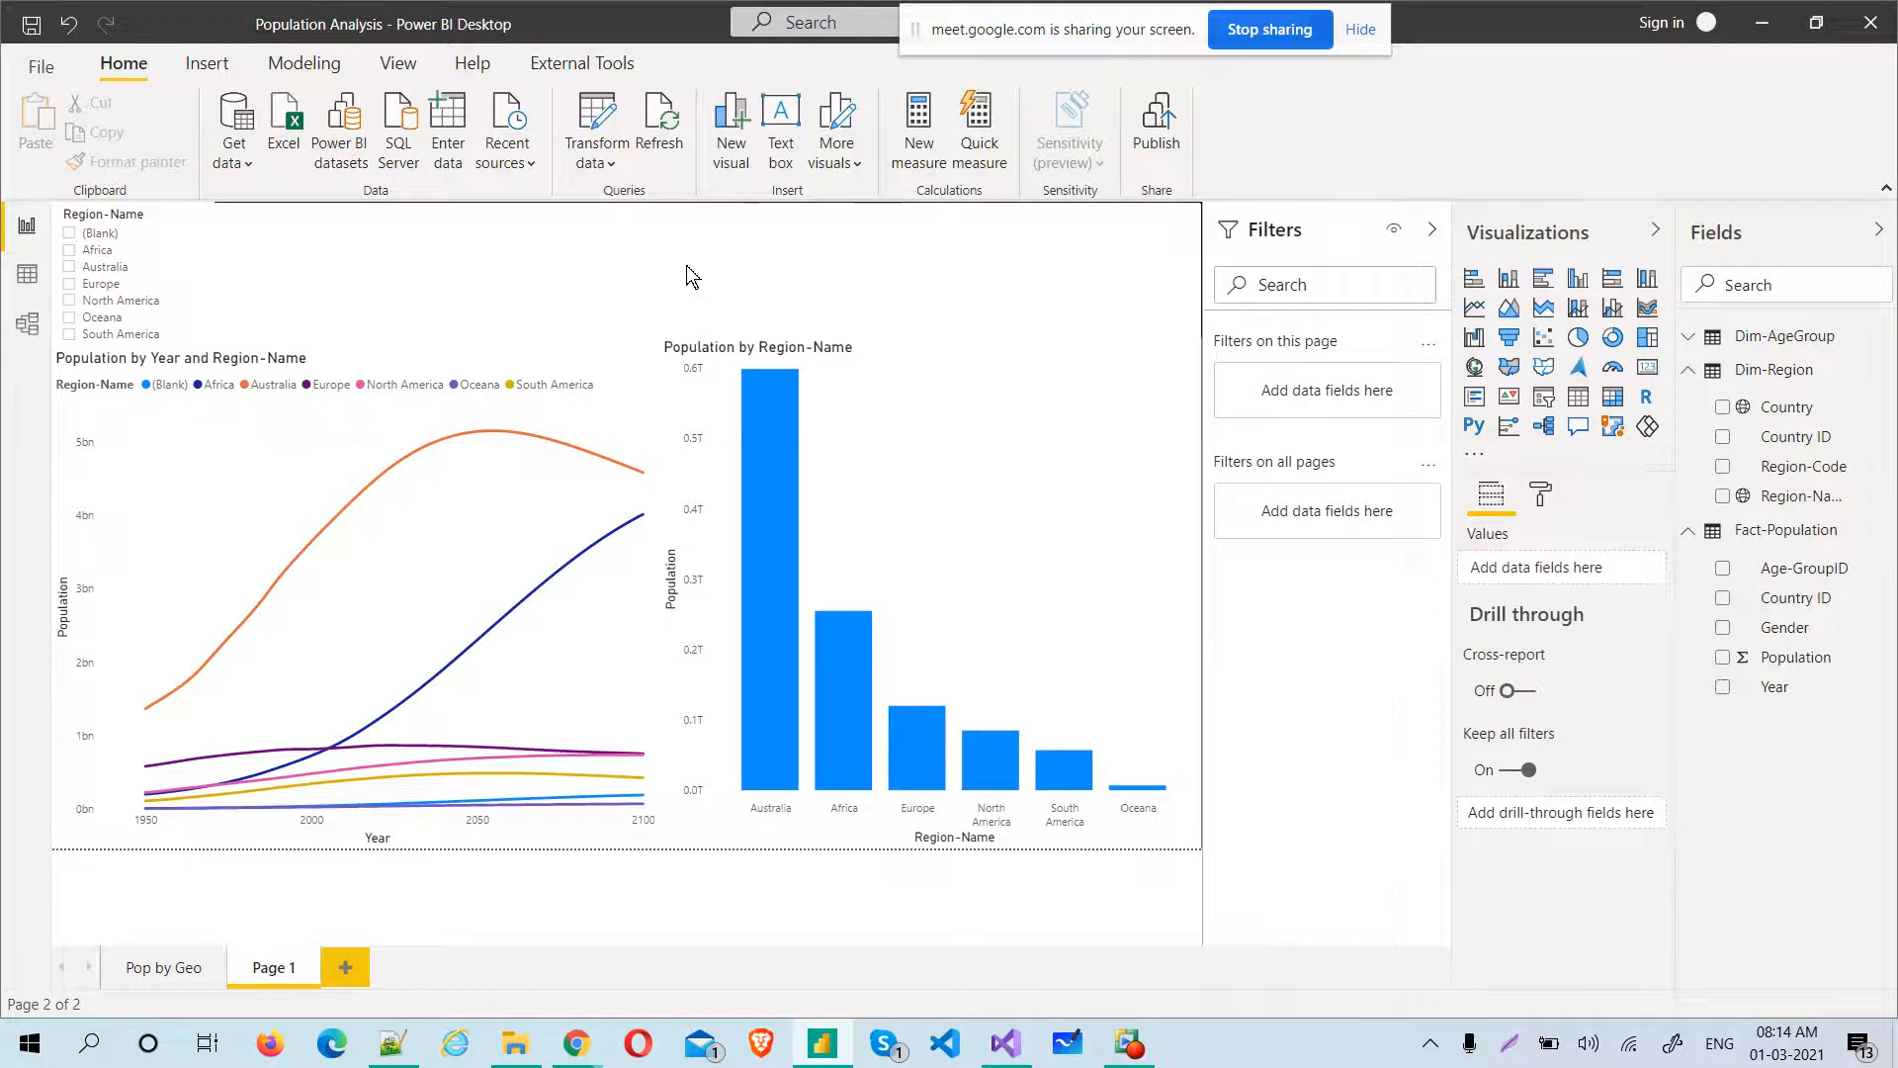
{"action": "left_click", "coordinate": [1543, 396]}
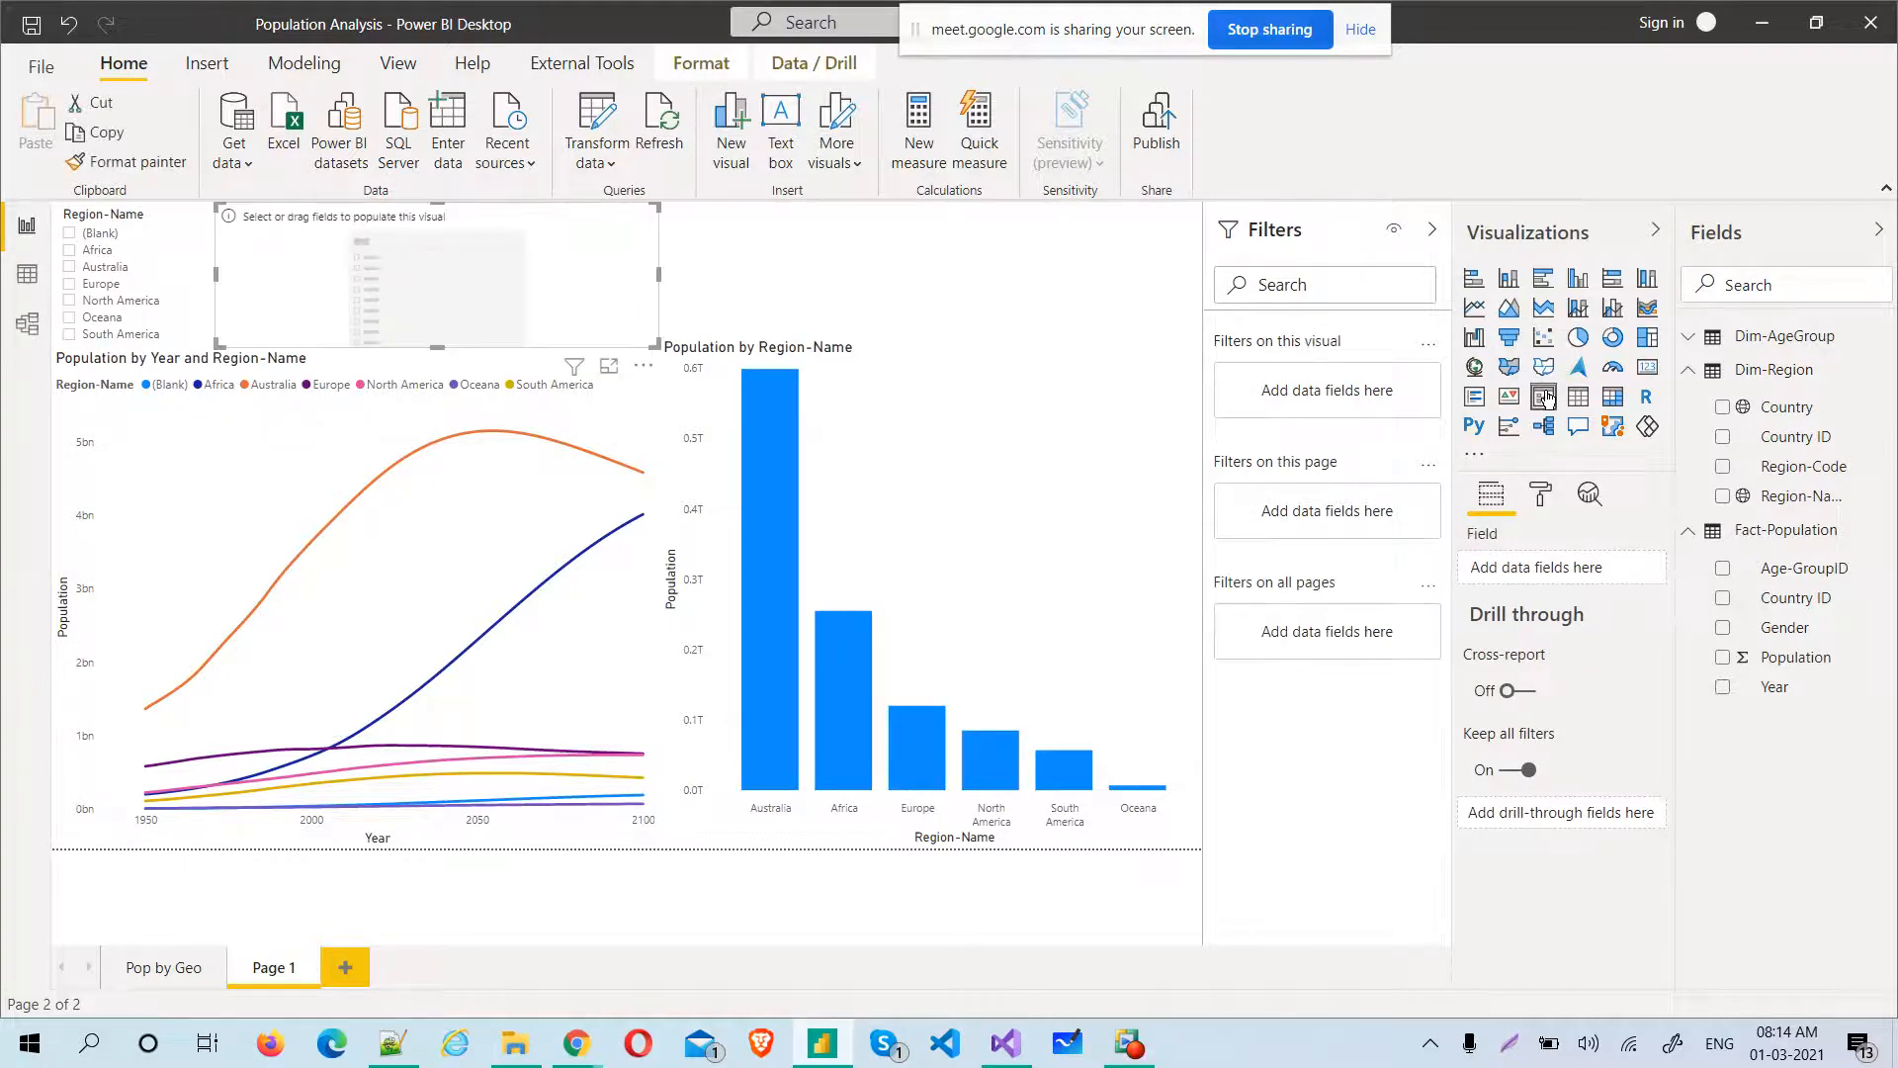
{"action": "left_click_drag", "start_coordinate": [658, 276], "coordinate": [397, 291]}
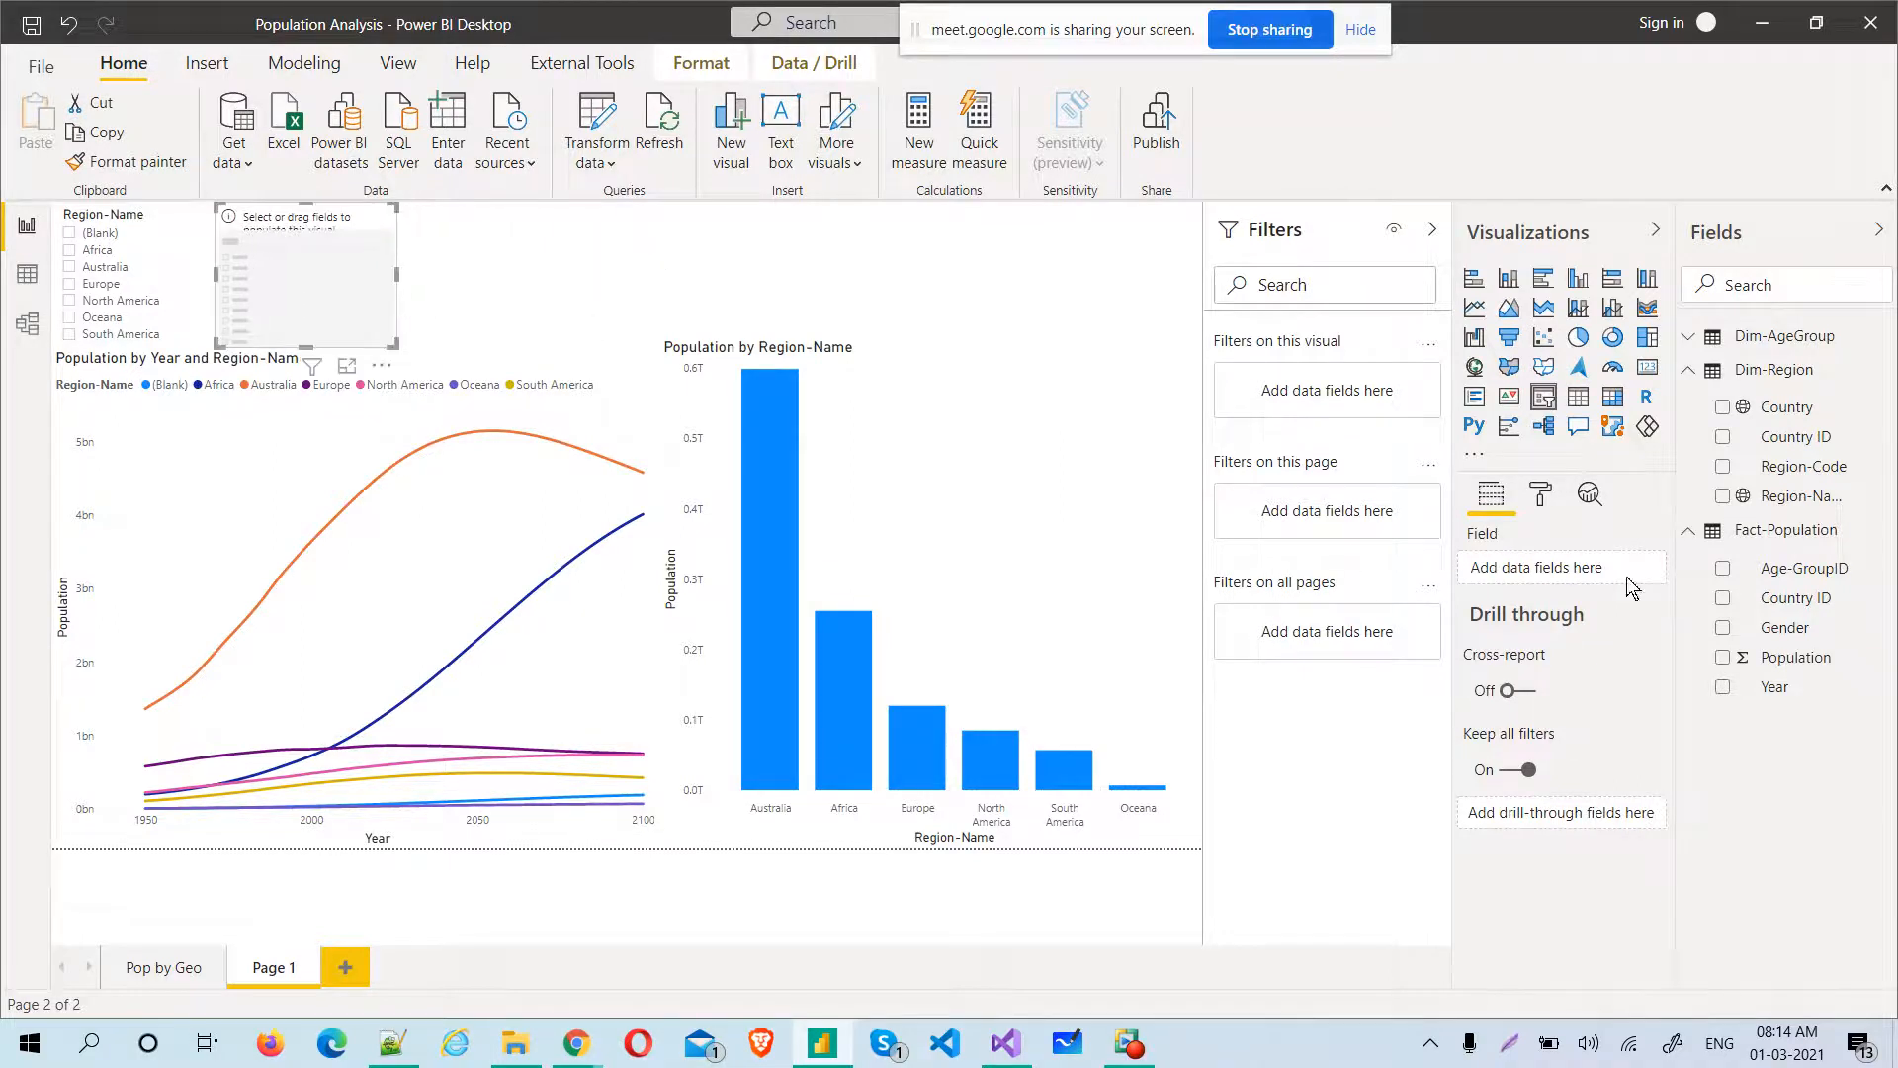
{"action": "left_click", "coordinate": [1723, 687]}
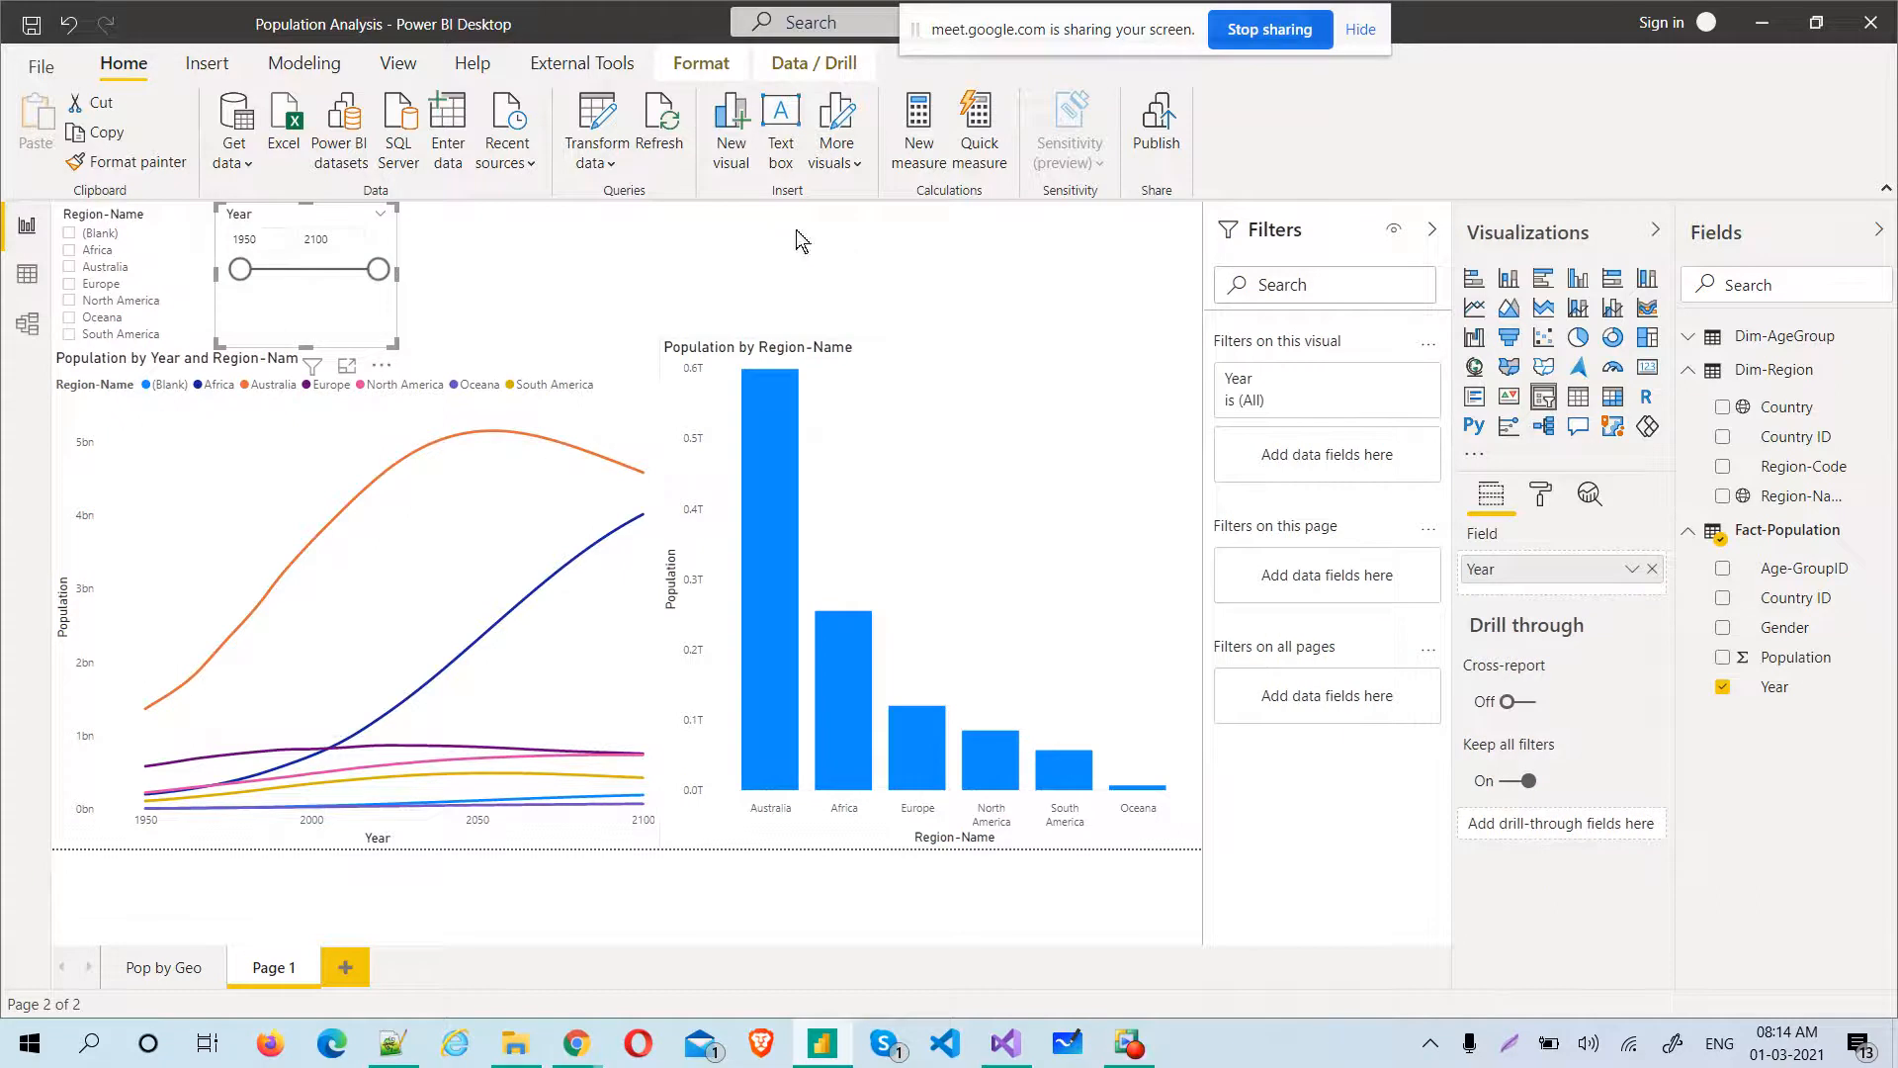
Add a slicer for Dim-AgeGroup's Age-Group Category beside the Year slicer, and collapse the field list to enlarge the page
{"action": "left_click", "coordinate": [750, 259]}
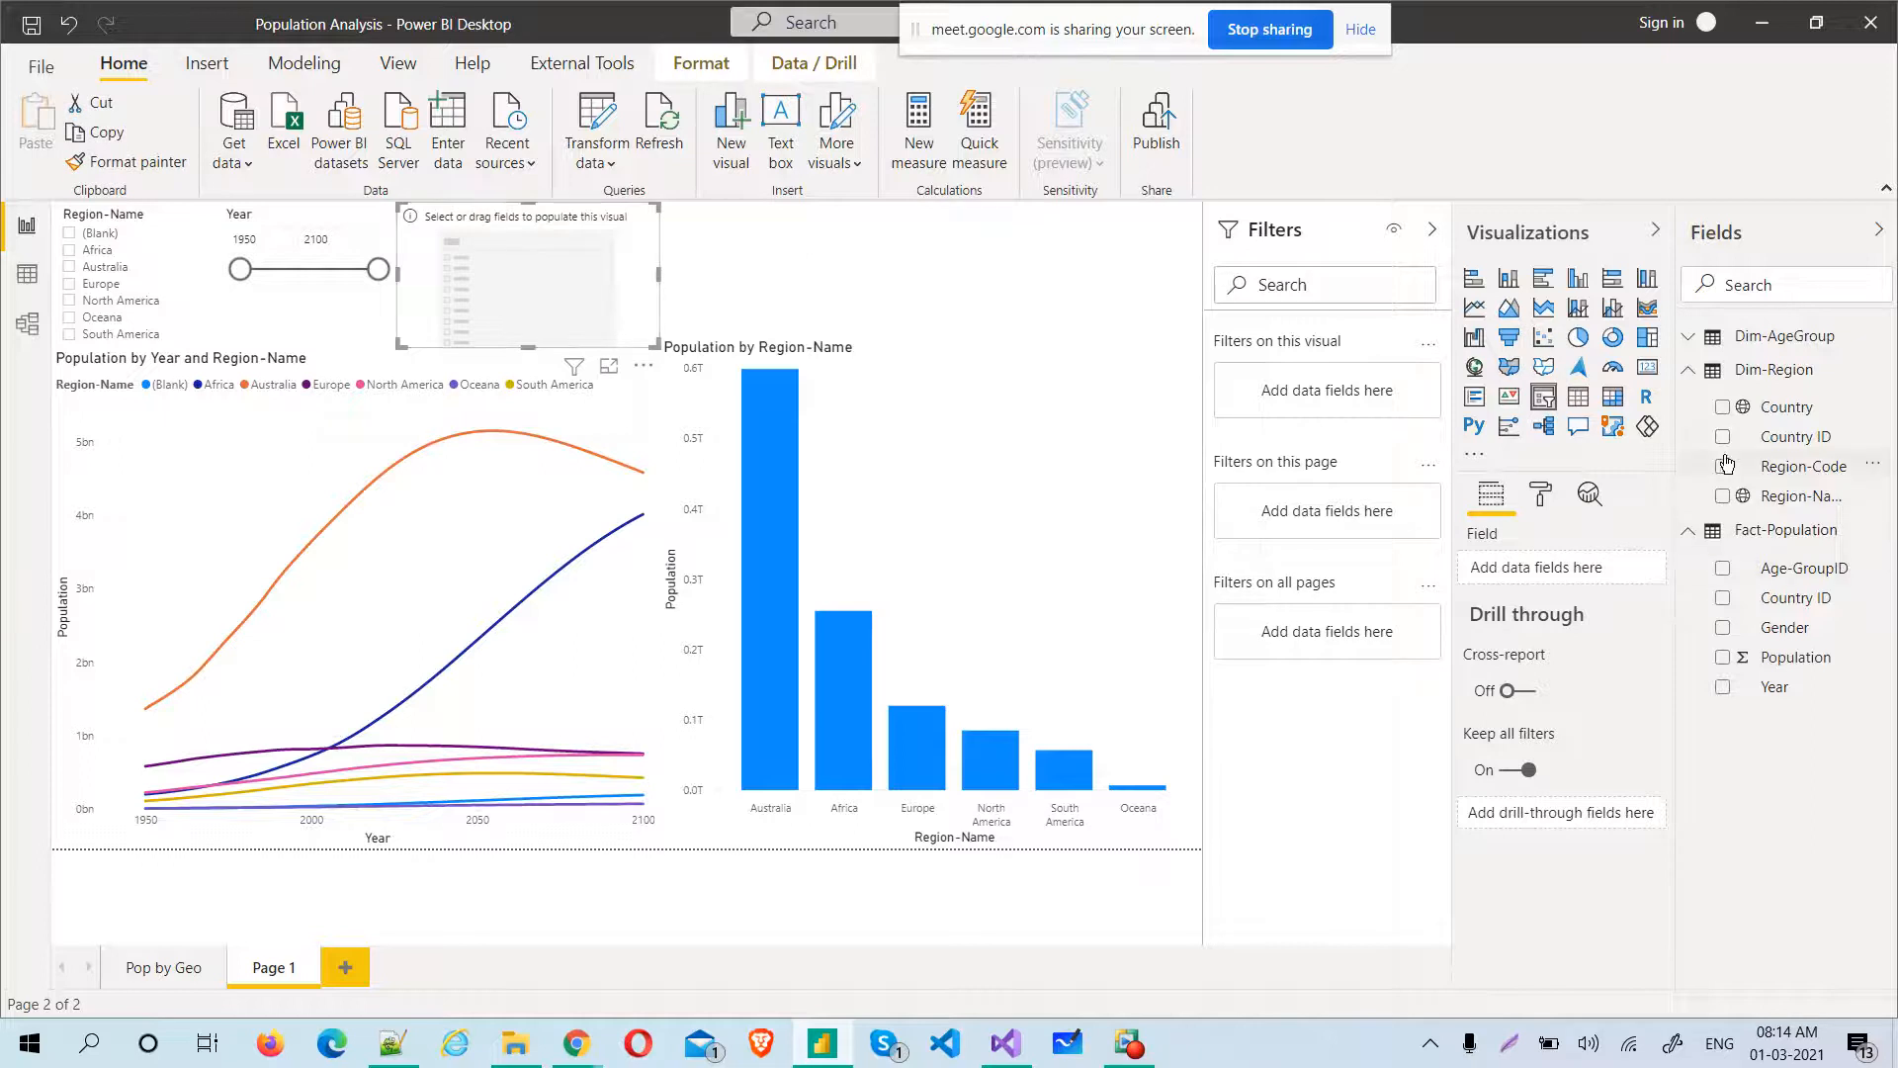
{"action": "left_click", "coordinate": [1693, 342]}
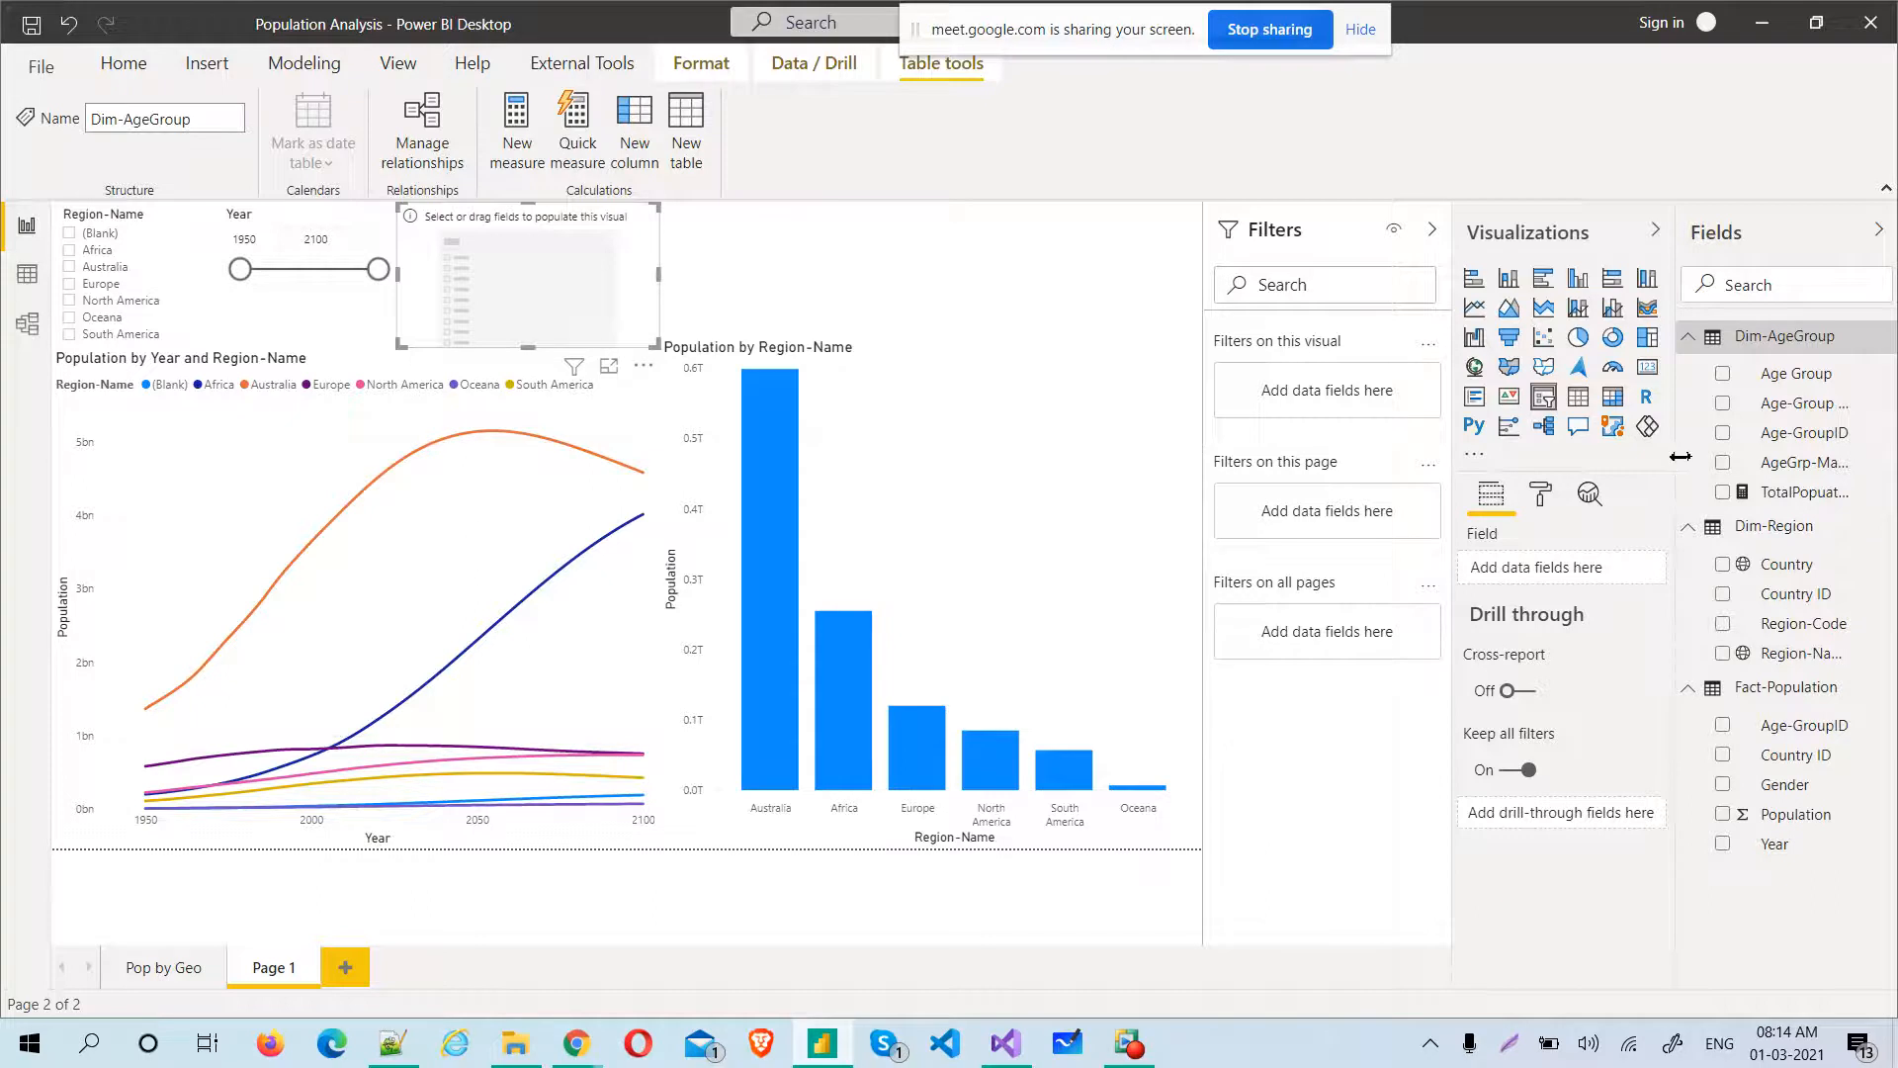
{"action": "left_click_drag", "start_coordinate": [1681, 456], "coordinate": [1590, 458]}
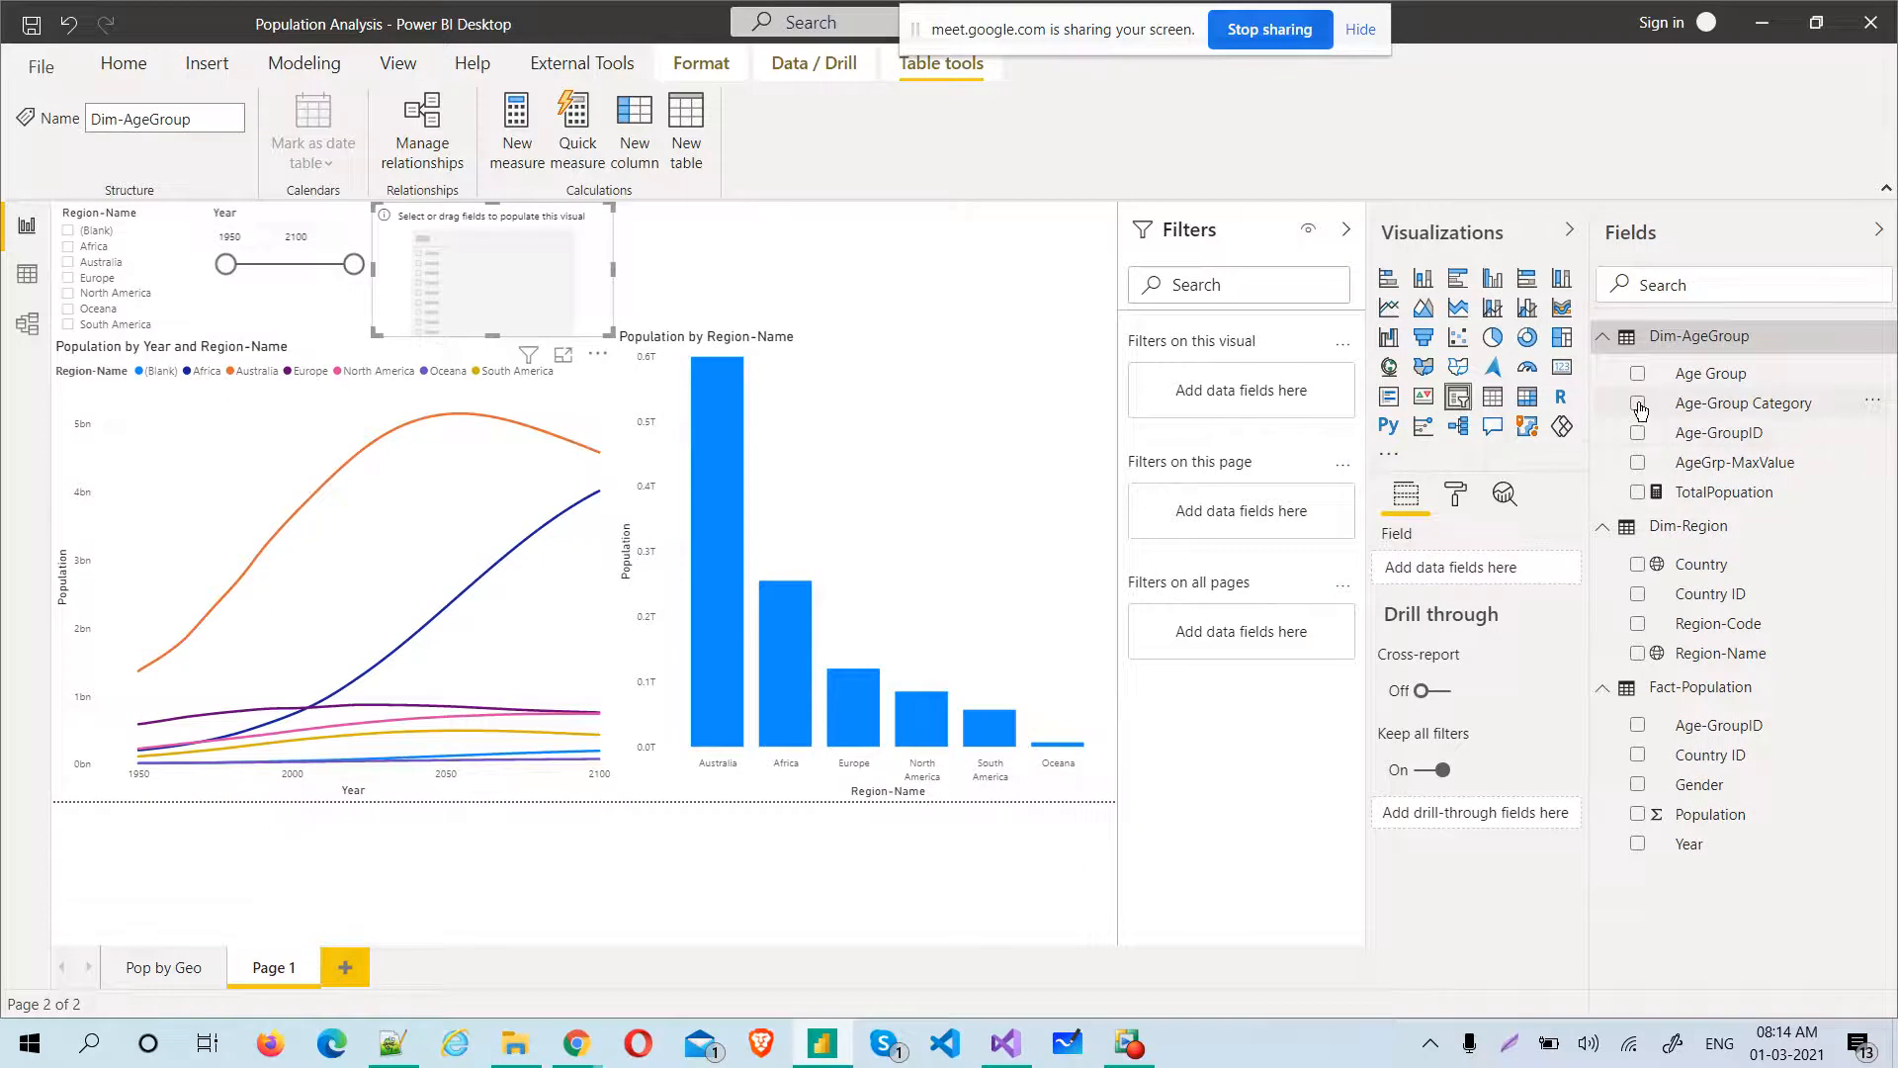
{"action": "left_click", "coordinate": [1639, 406]}
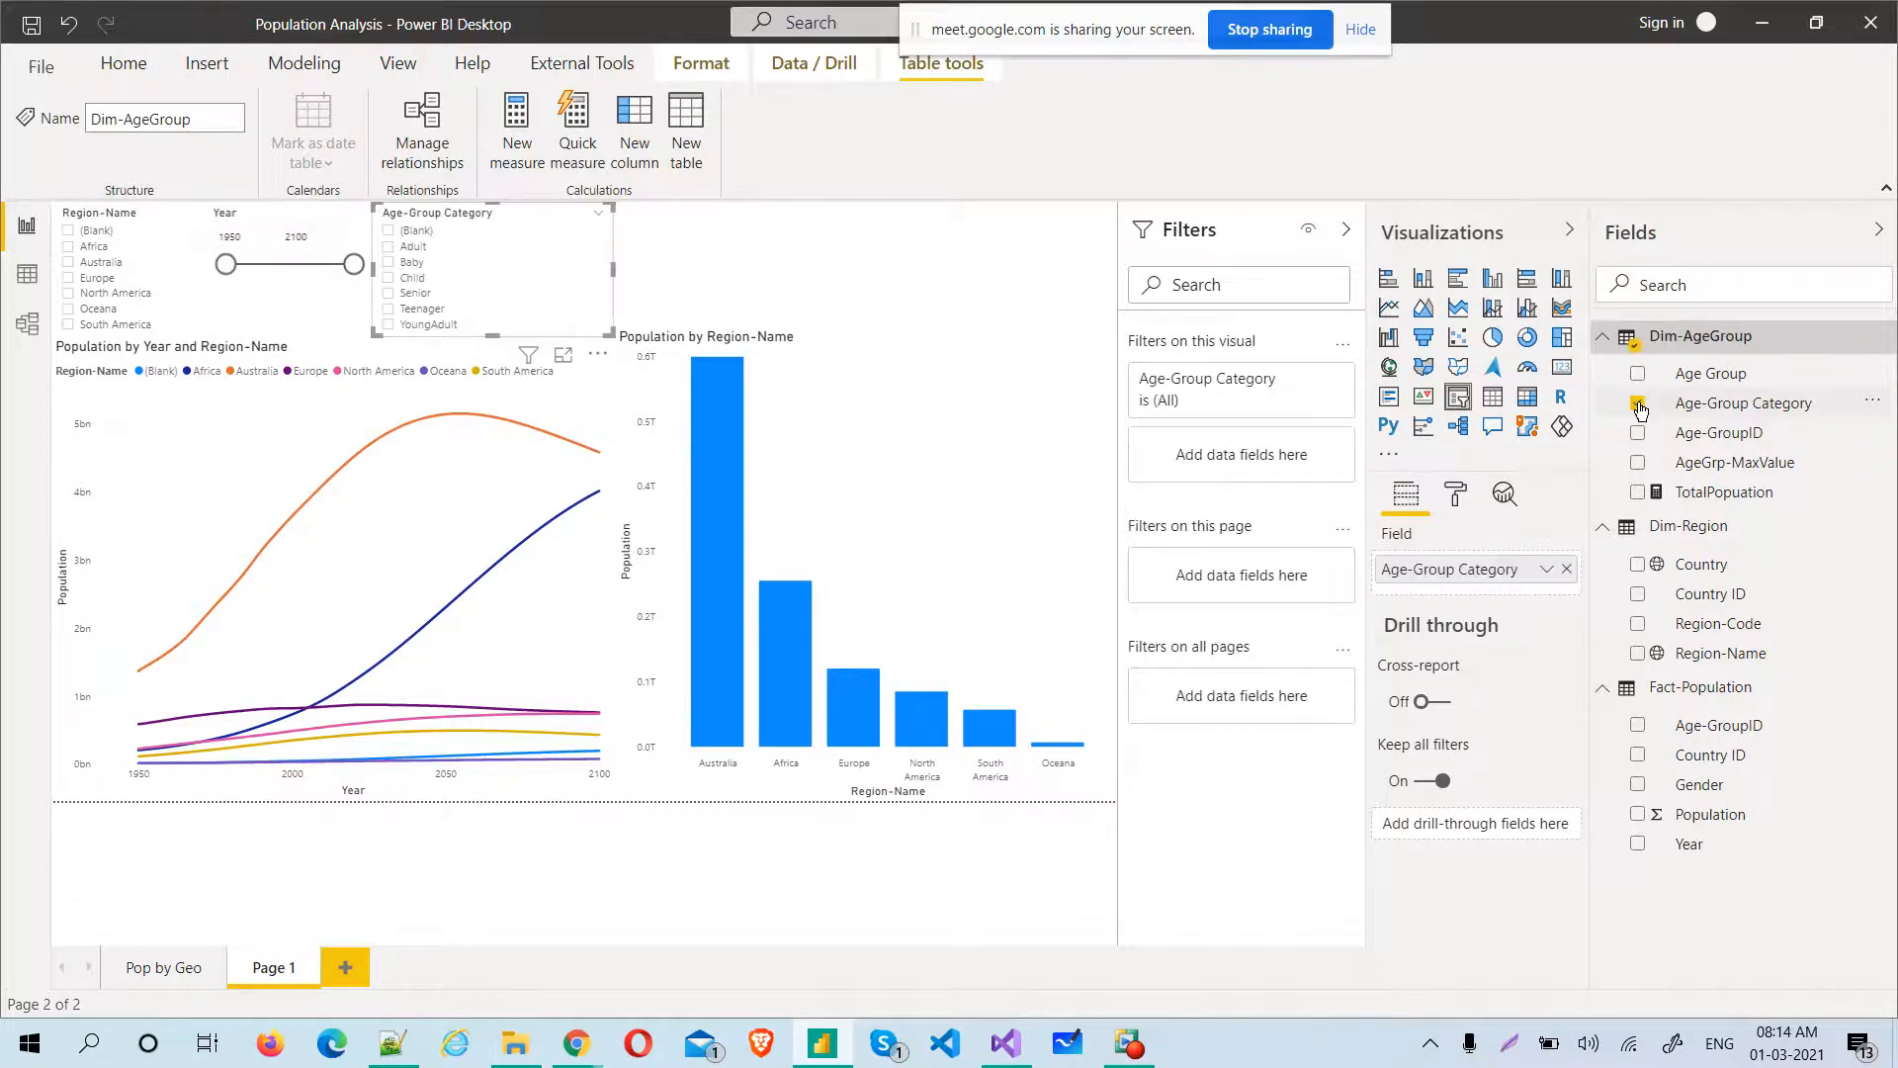
{"action": "left_click", "coordinate": [1006, 267]}
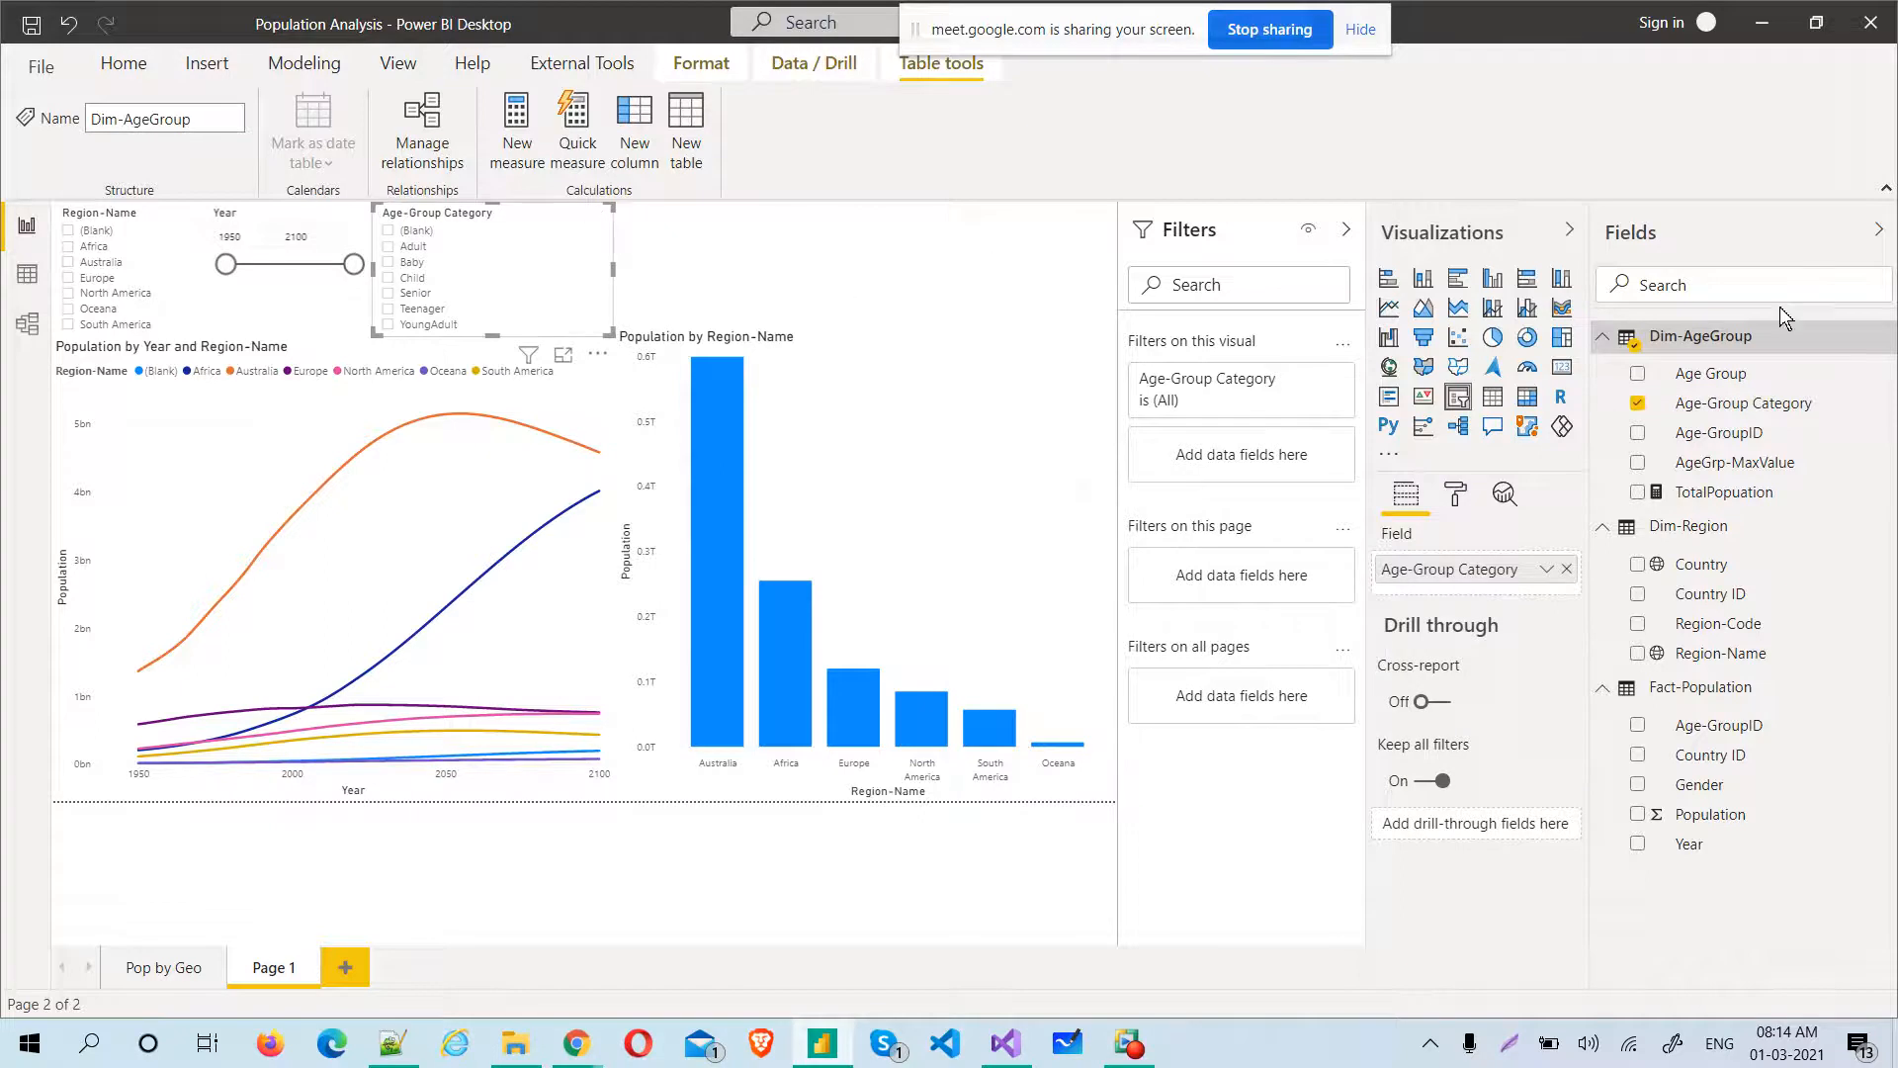
{"action": "left_click", "coordinate": [1882, 233]}
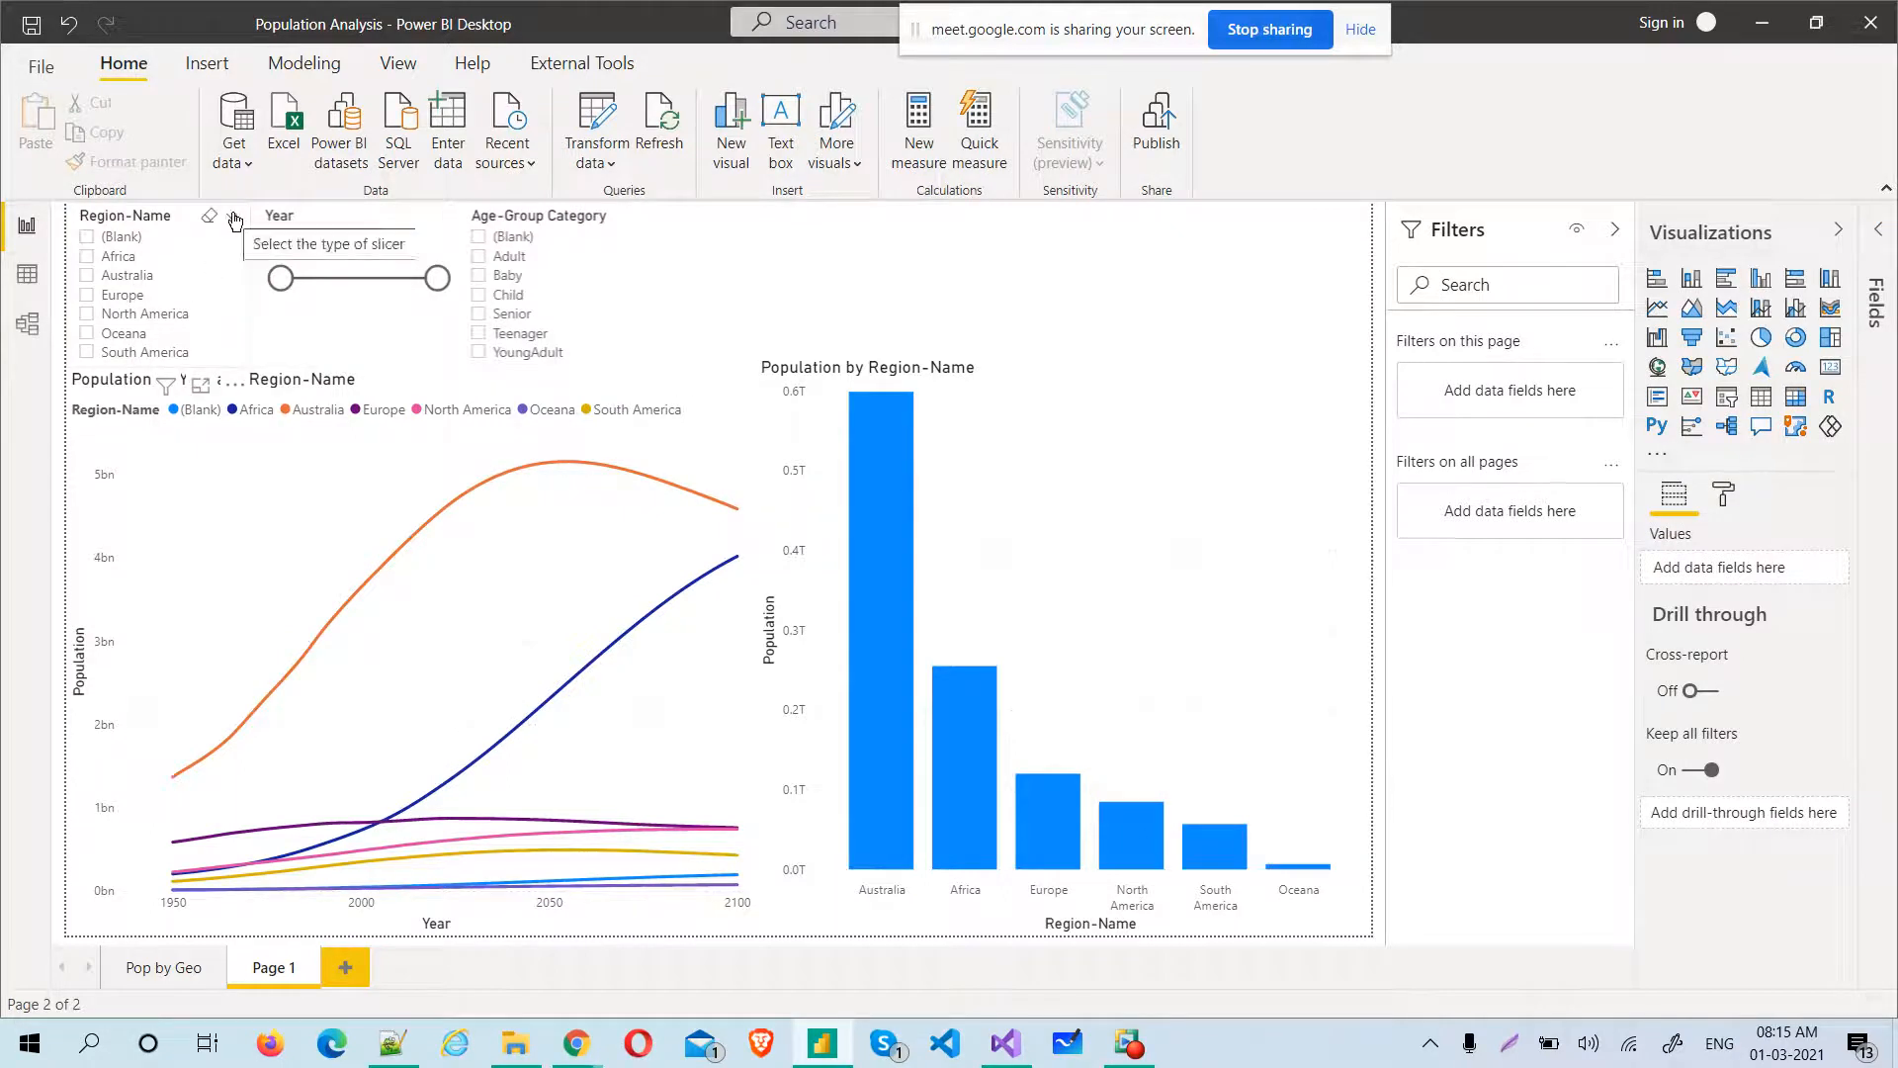
Change the Region-Name slicer from a list to a dropdown and check its region choices
{"action": "left_click", "coordinate": [234, 218]}
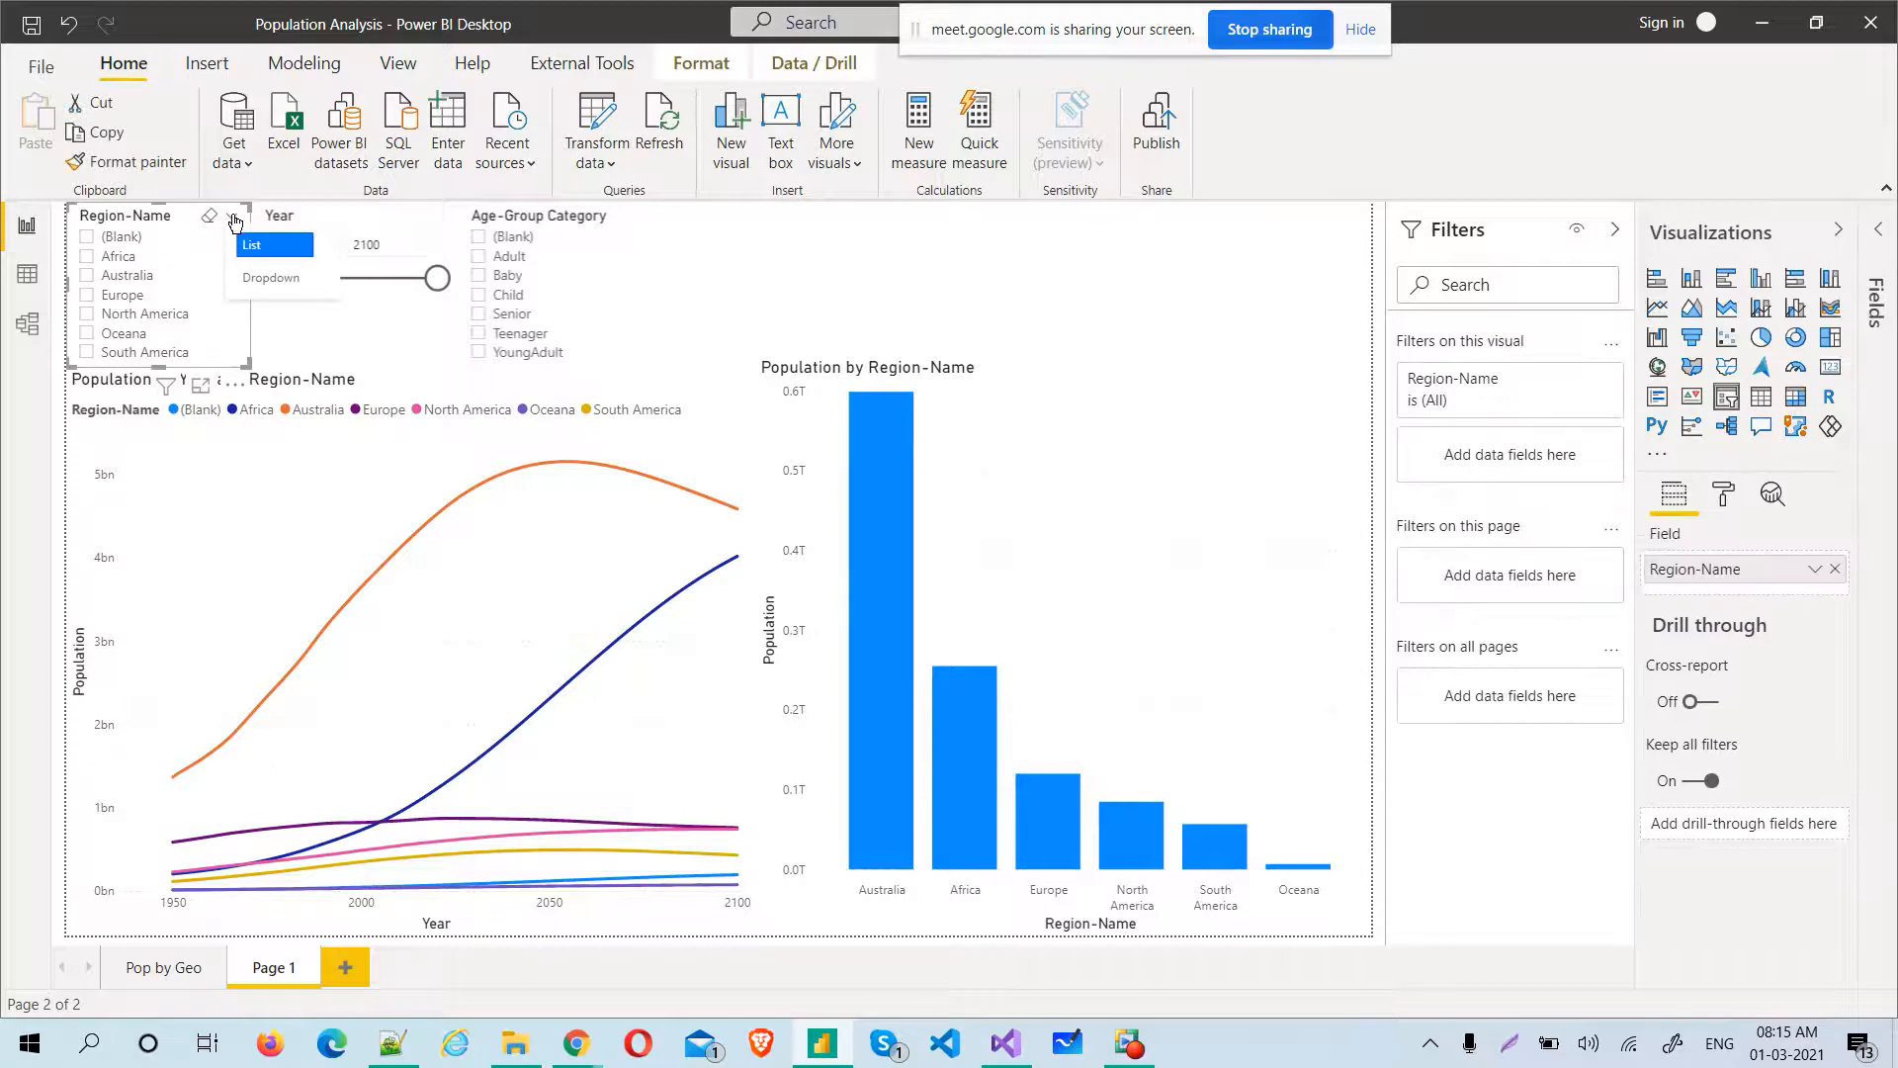
{"action": "left_click", "coordinate": [258, 280]}
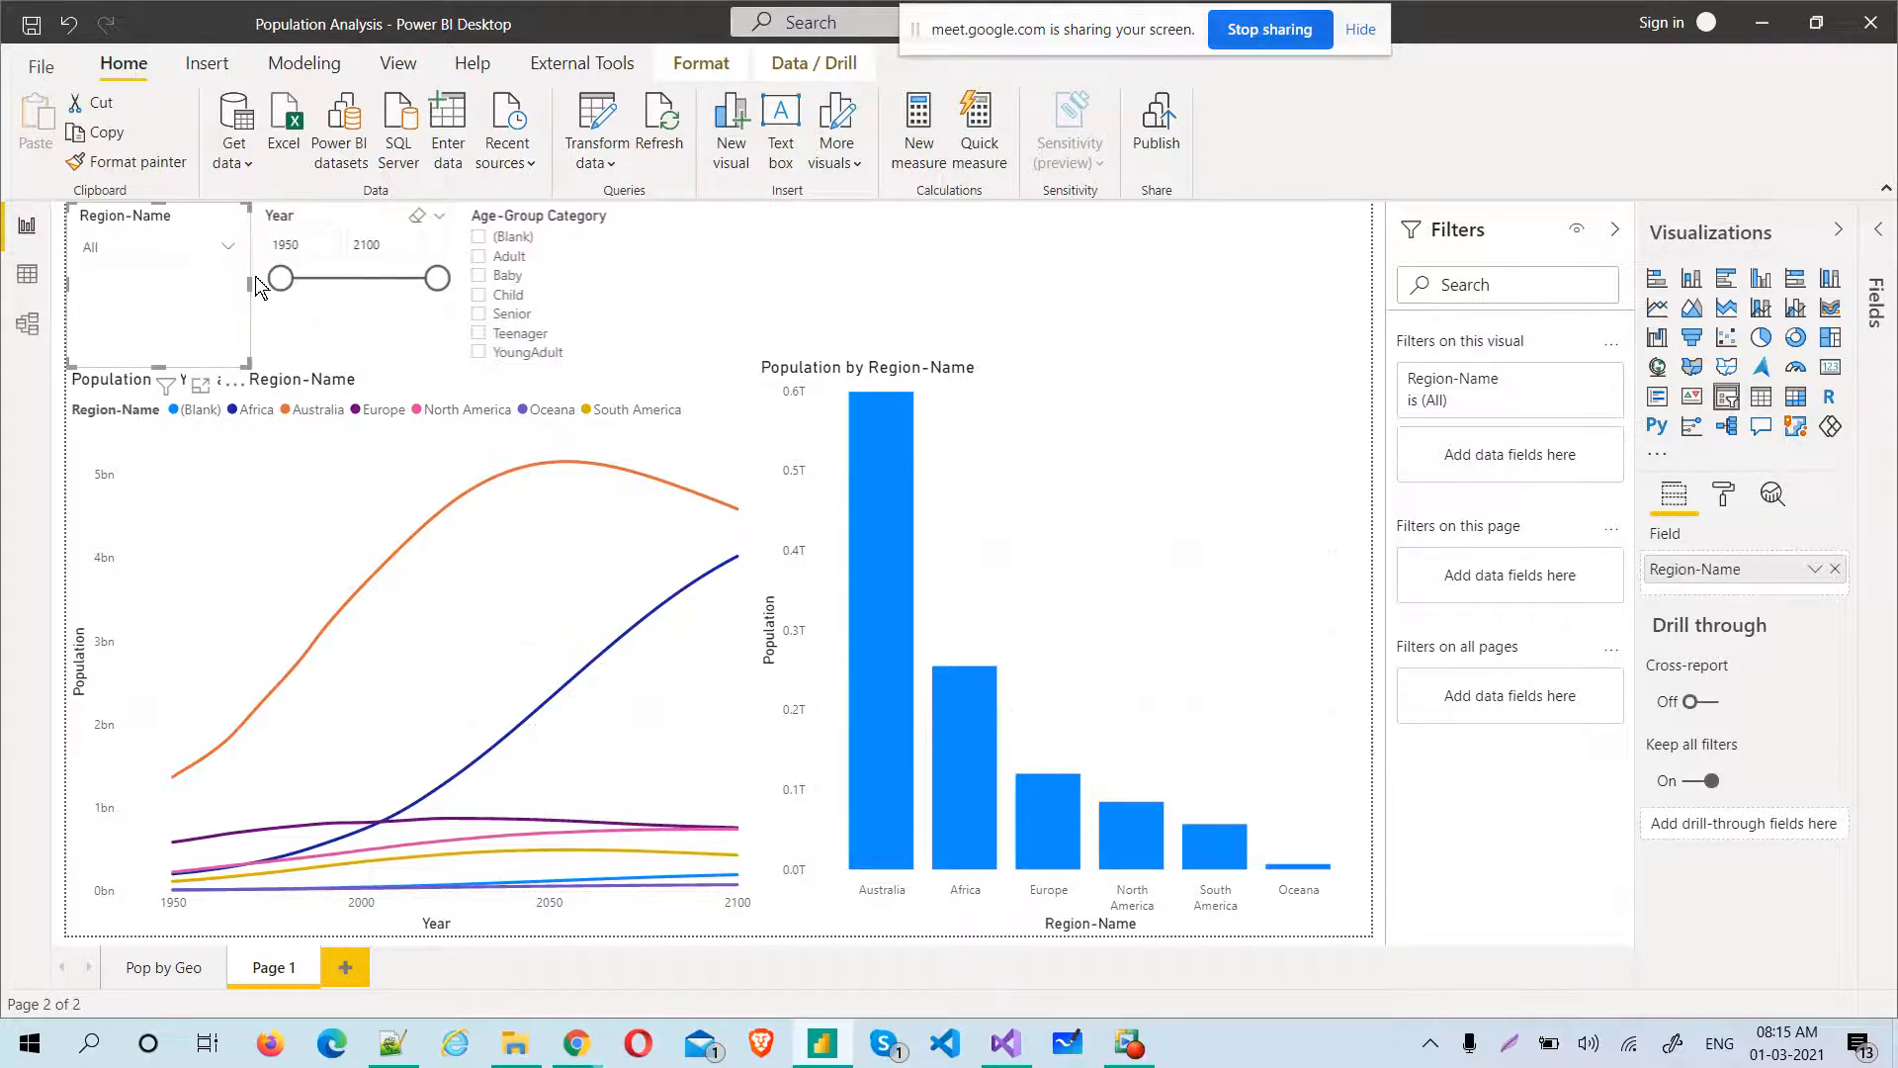
{"action": "left_click", "coordinate": [228, 246]}
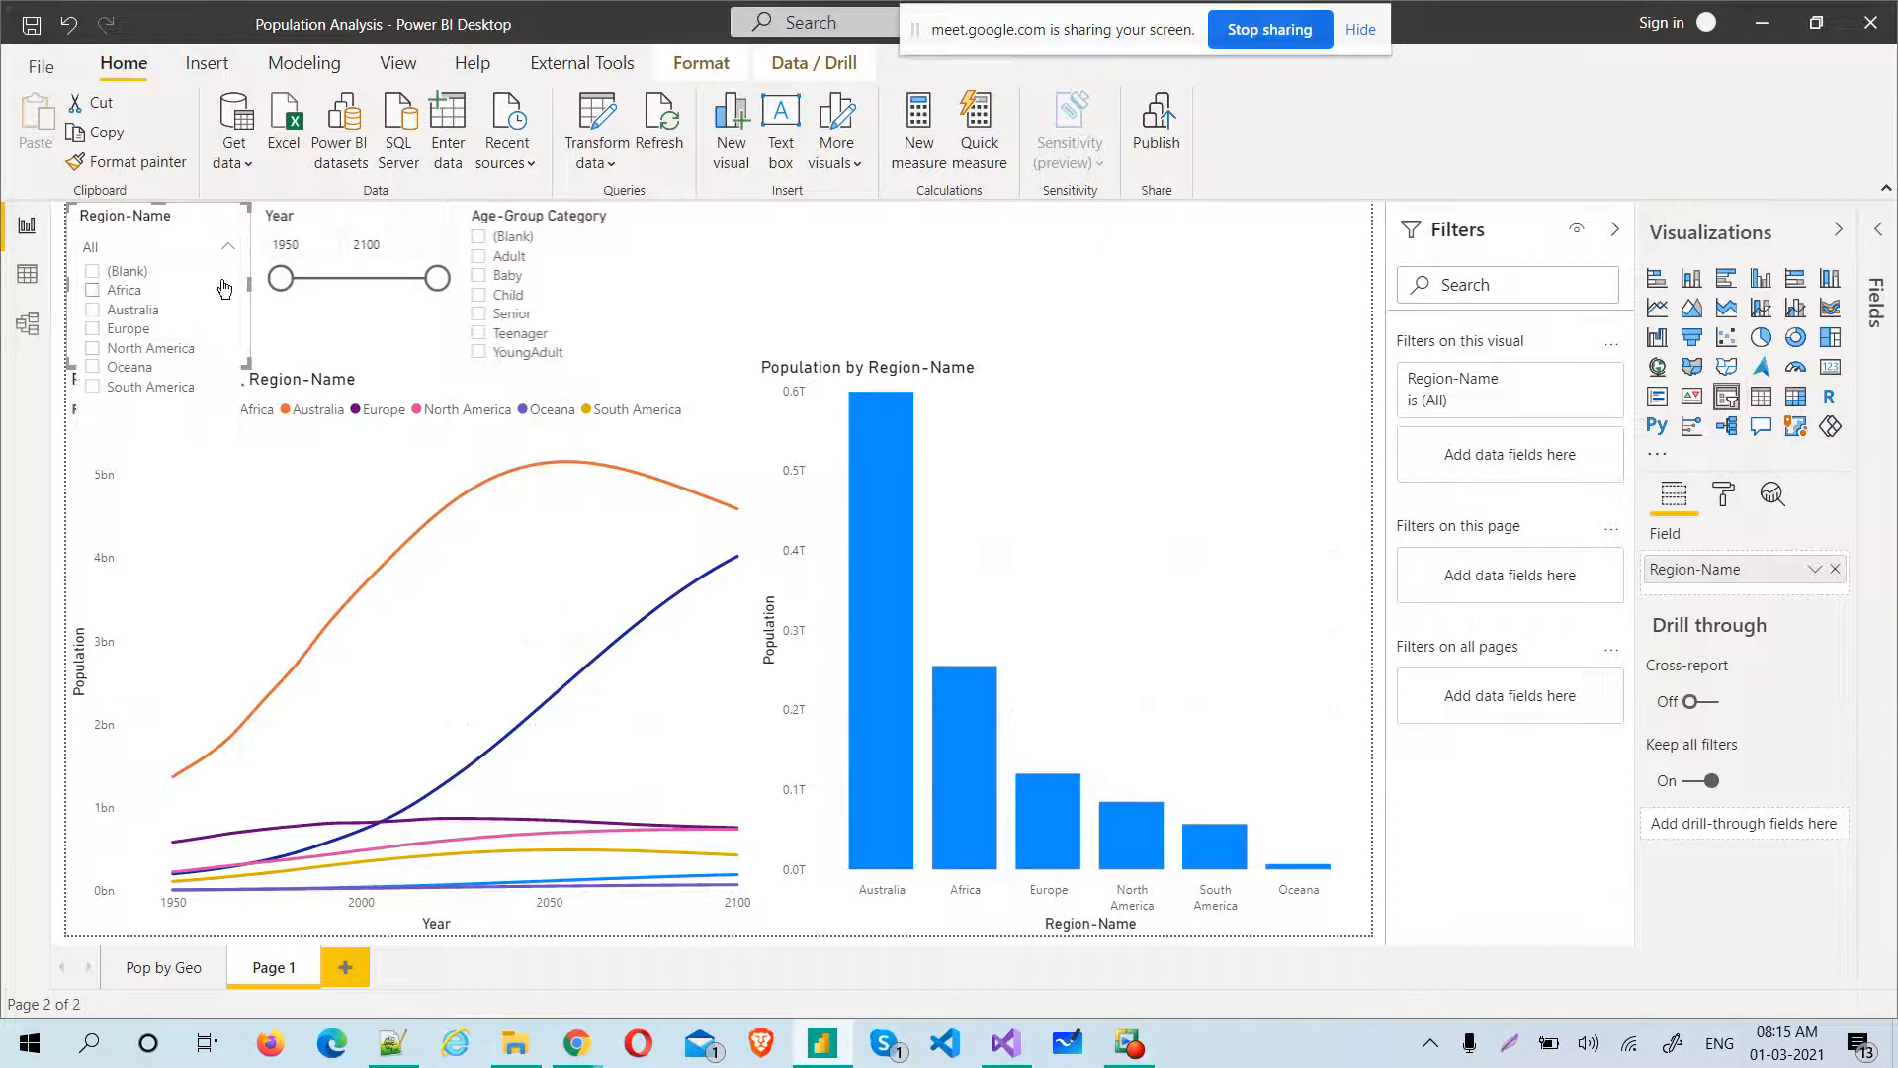
{"action": "left_click", "coordinate": [225, 244]}
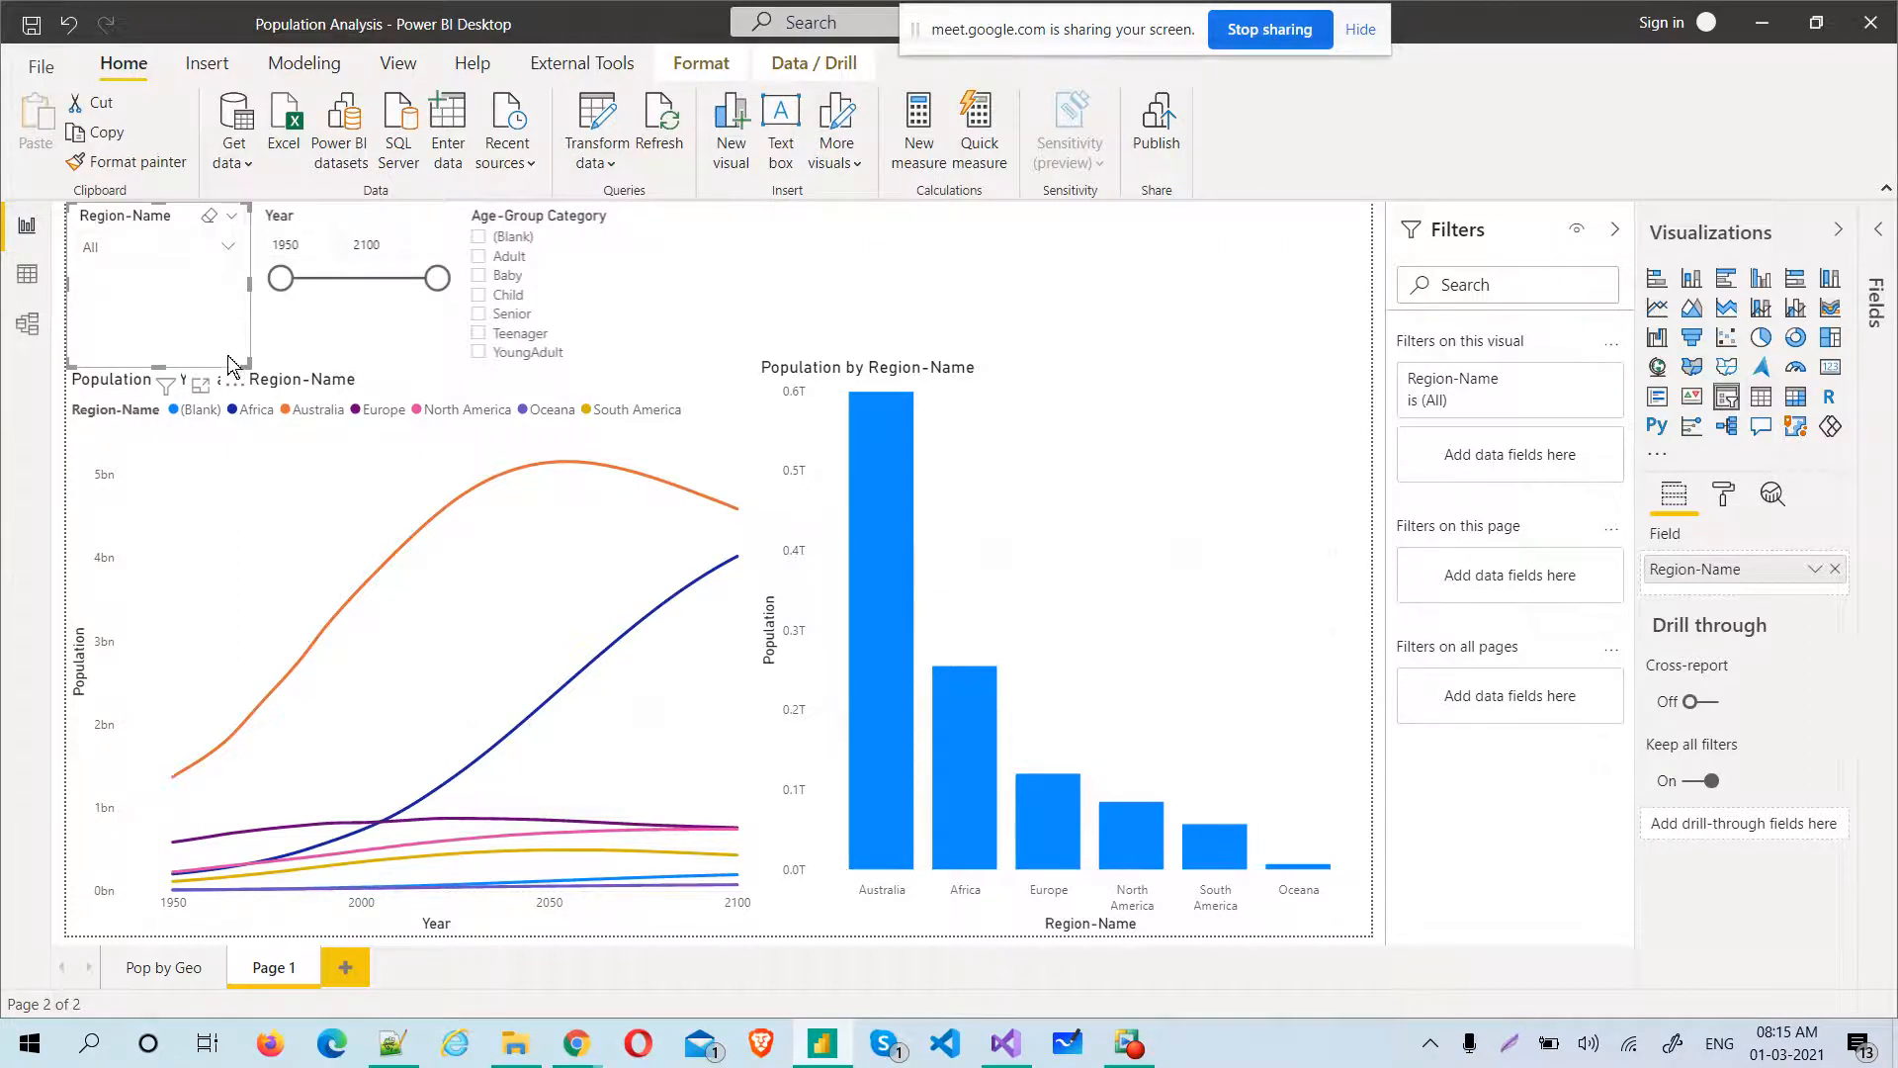
Enable search in the Region-Name slicer and expand its dropdown to show the search box
{"action": "left_click", "coordinate": [232, 385]}
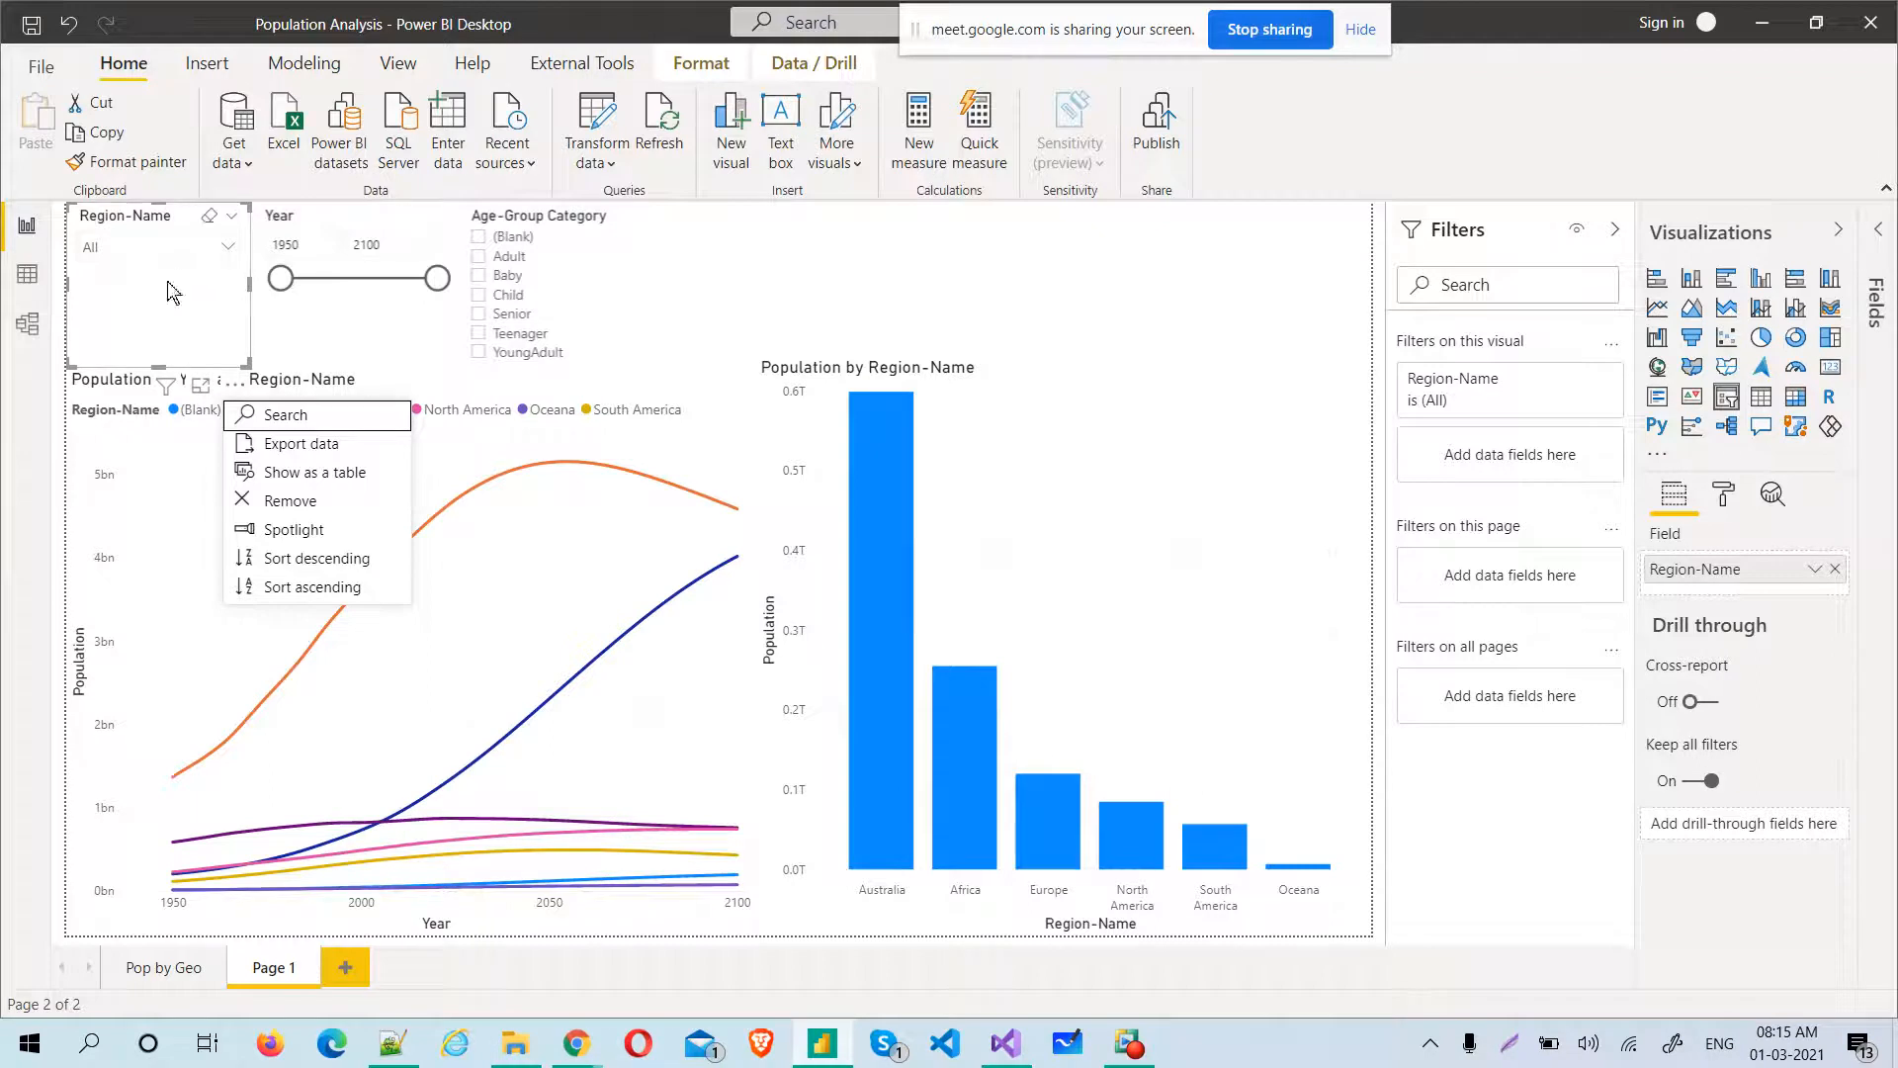
{"action": "left_click", "coordinate": [284, 416]}
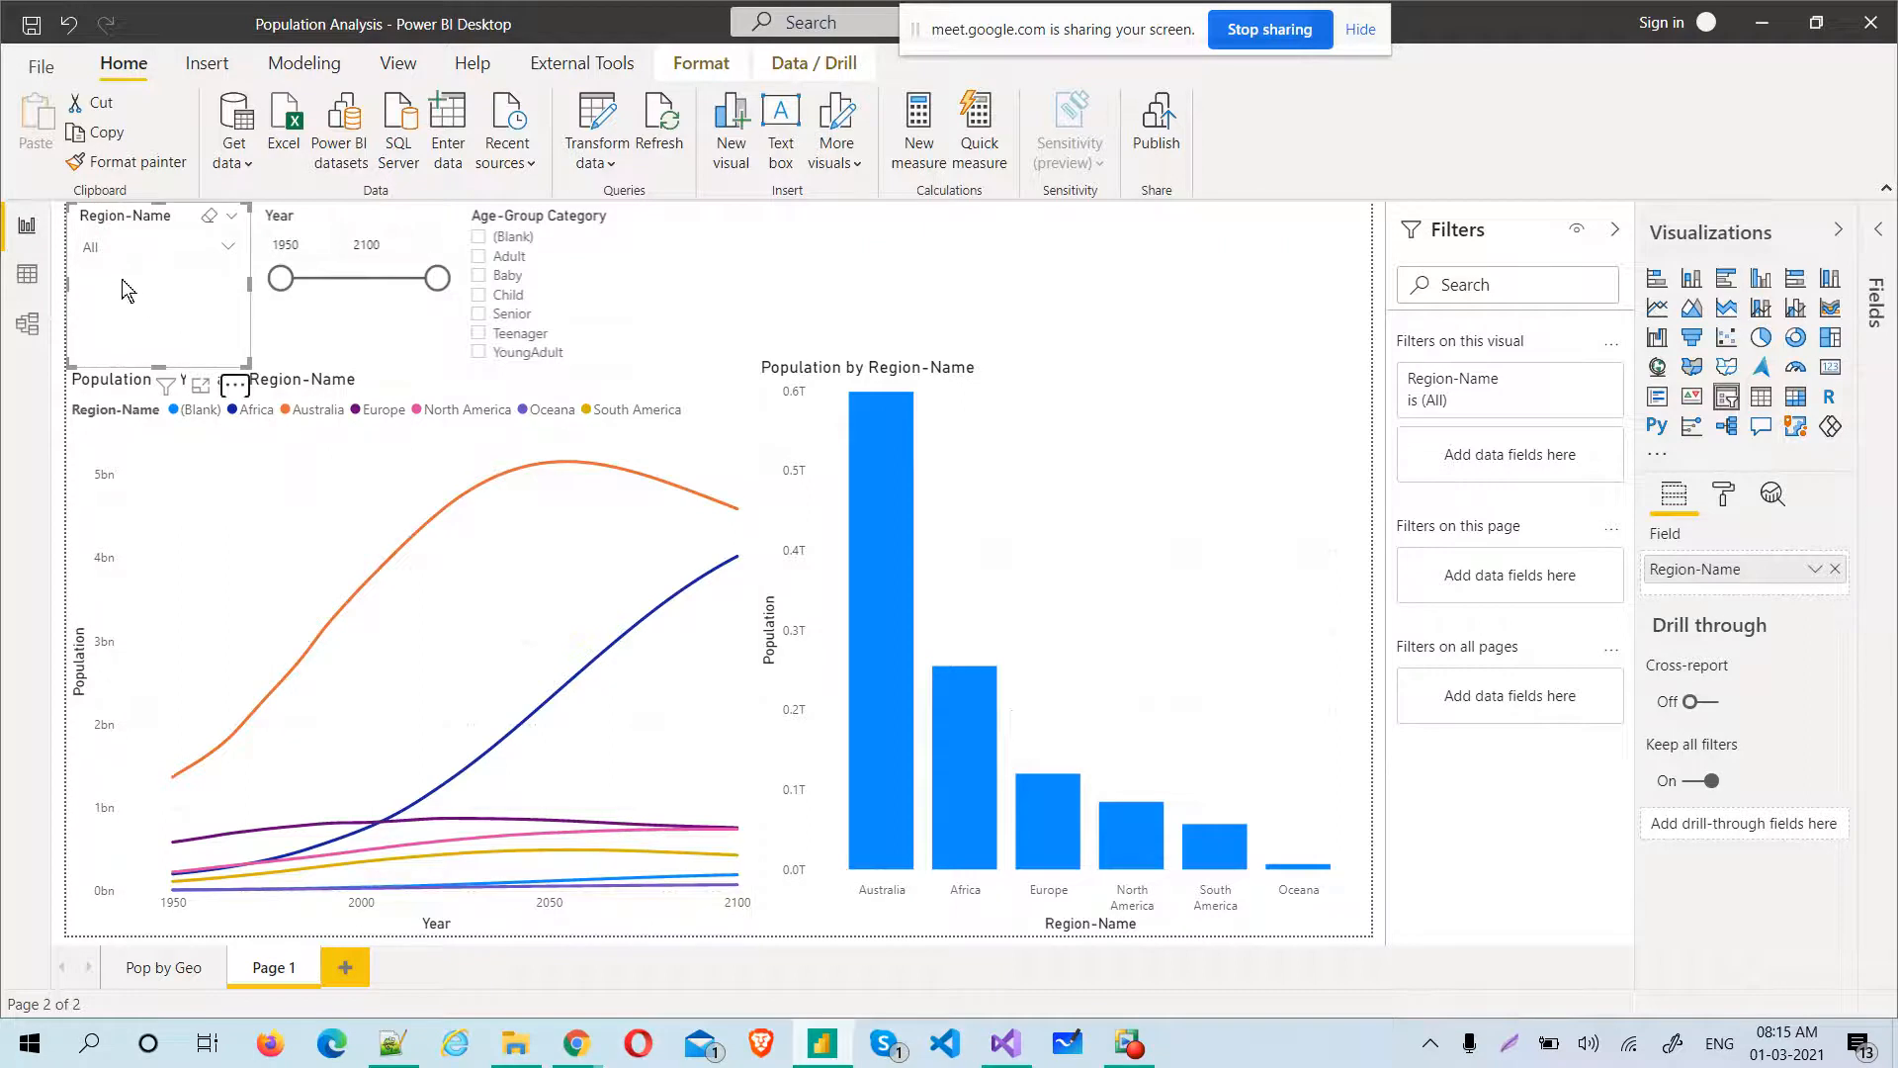
{"action": "left_click", "coordinate": [231, 248]}
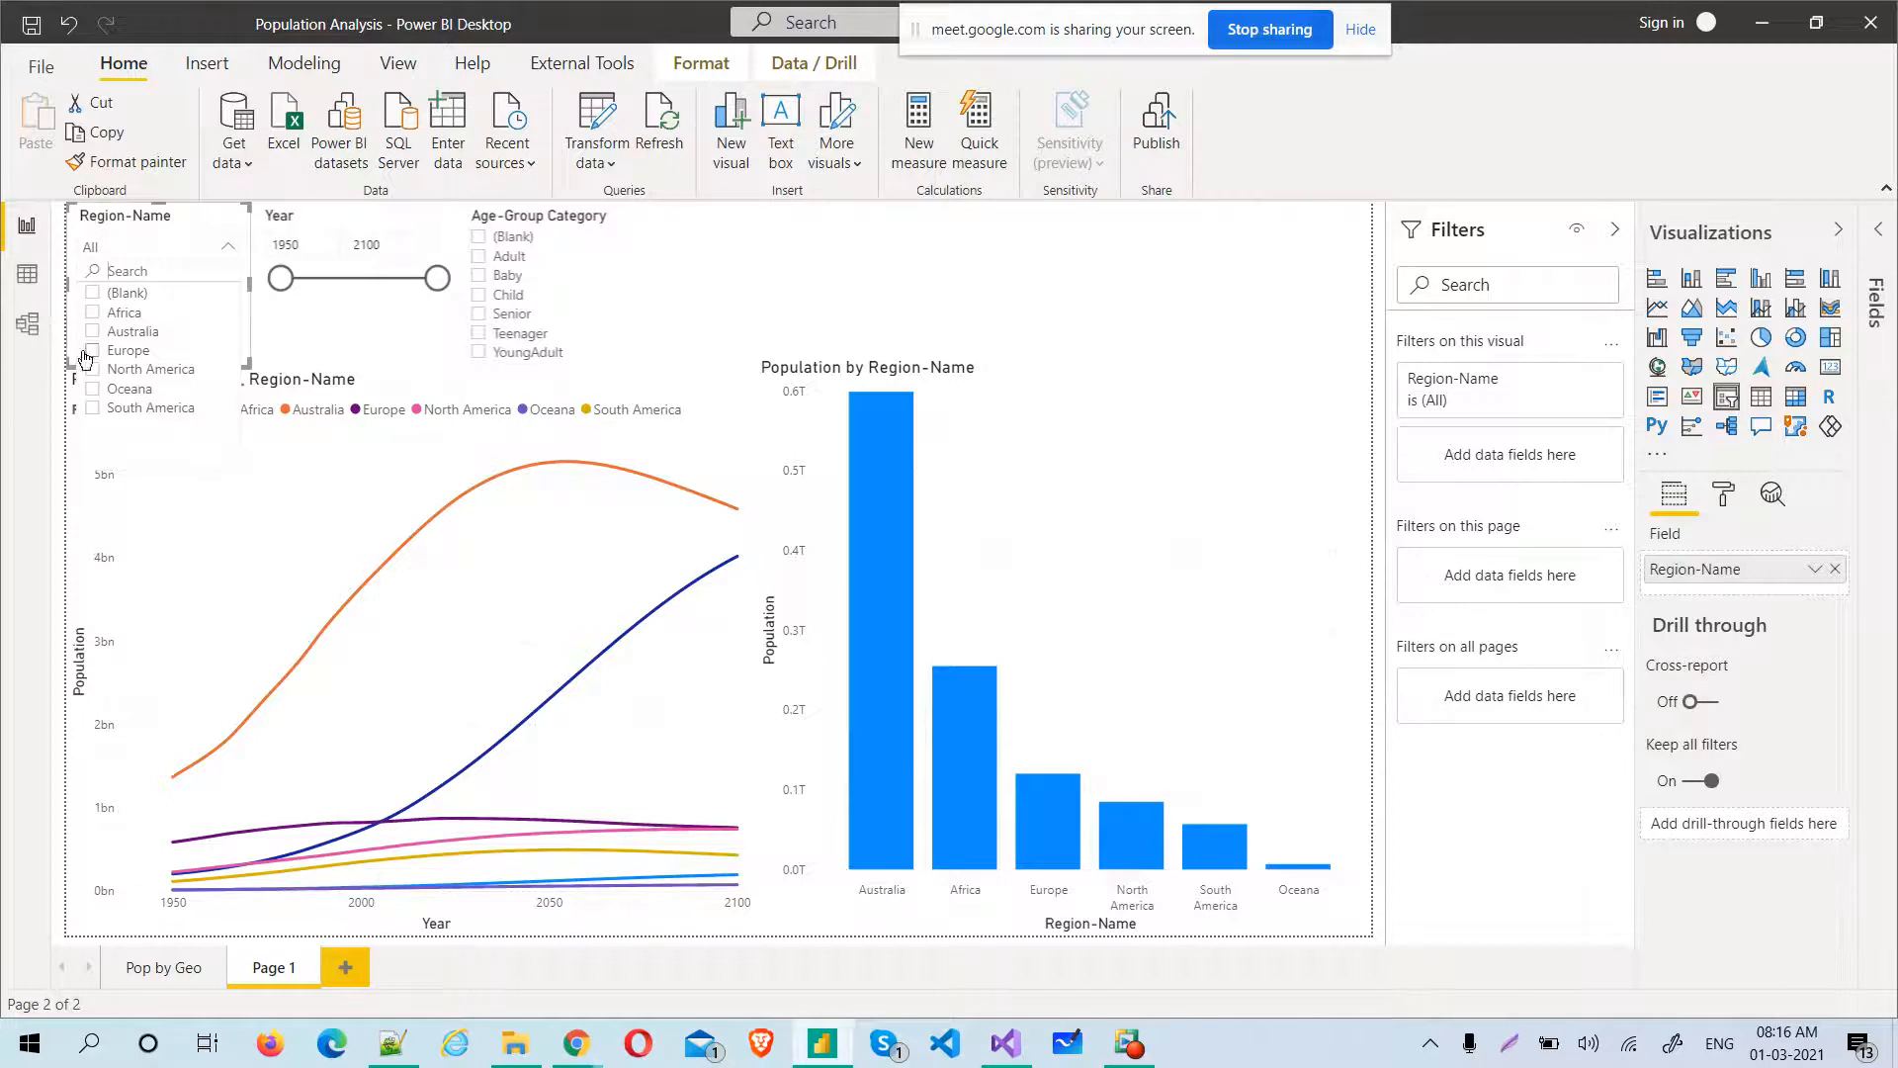
Examine the Region-Name slicer's General, Selection controls and Items format settings while it is a dropdown
{"action": "left_click", "coordinate": [231, 248]}
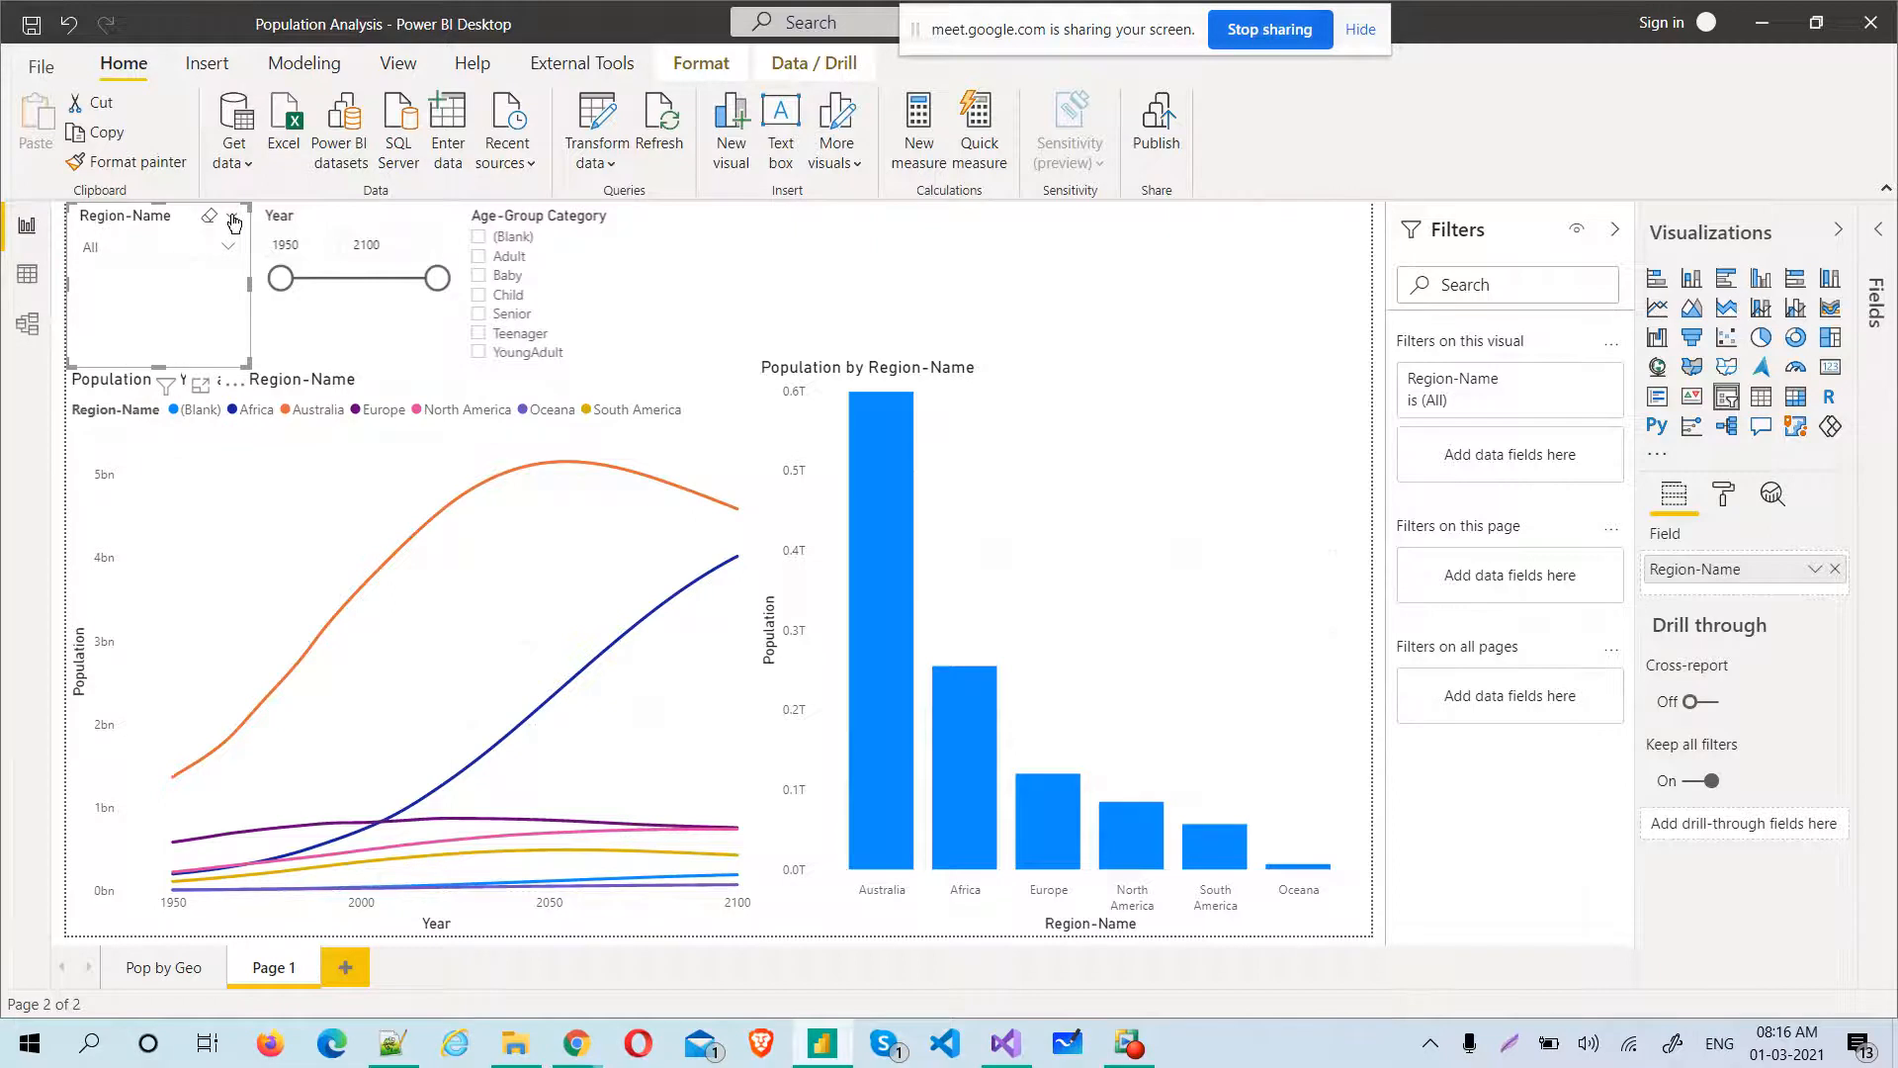
{"action": "left_click", "coordinate": [234, 222]}
{"action": "left_click", "coordinate": [200, 211]}
{"action": "left_click", "coordinate": [1725, 499]}
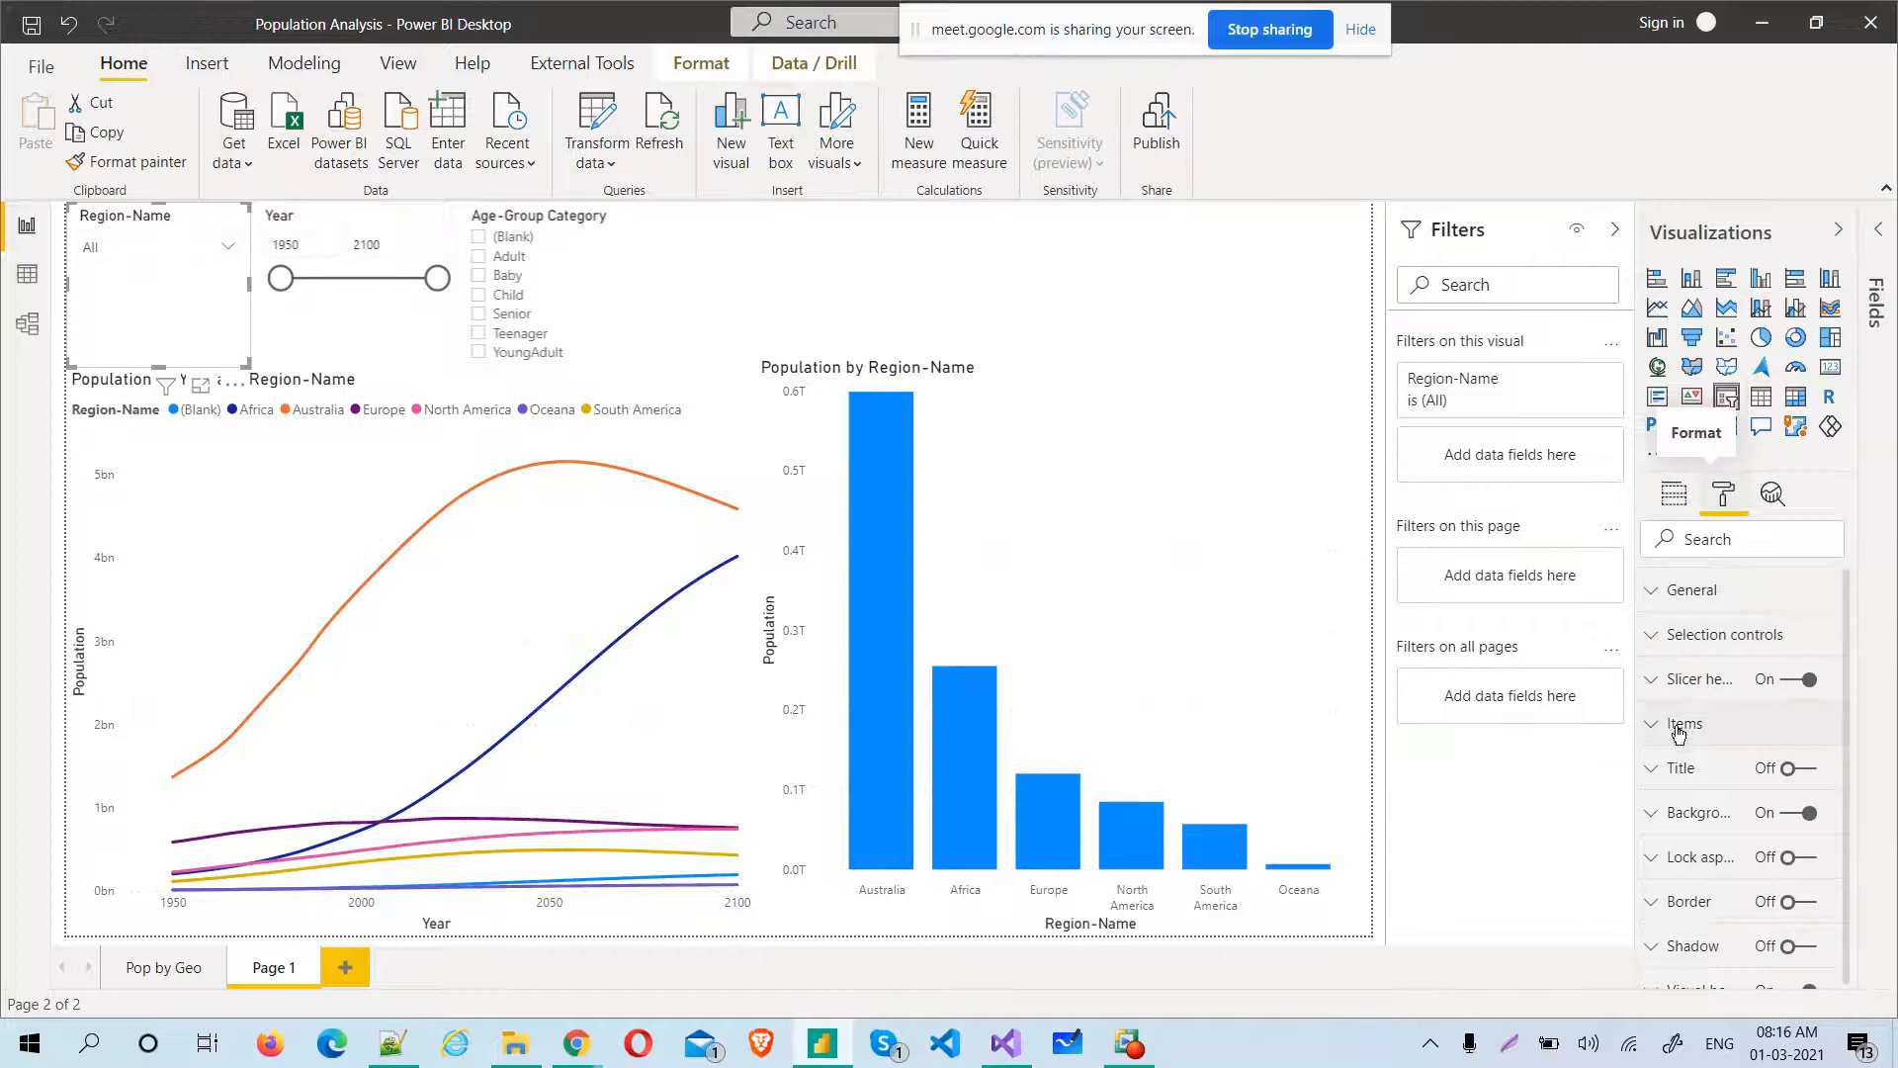
{"action": "left_click", "coordinate": [1663, 637]}
{"action": "left_click", "coordinate": [1664, 638]}
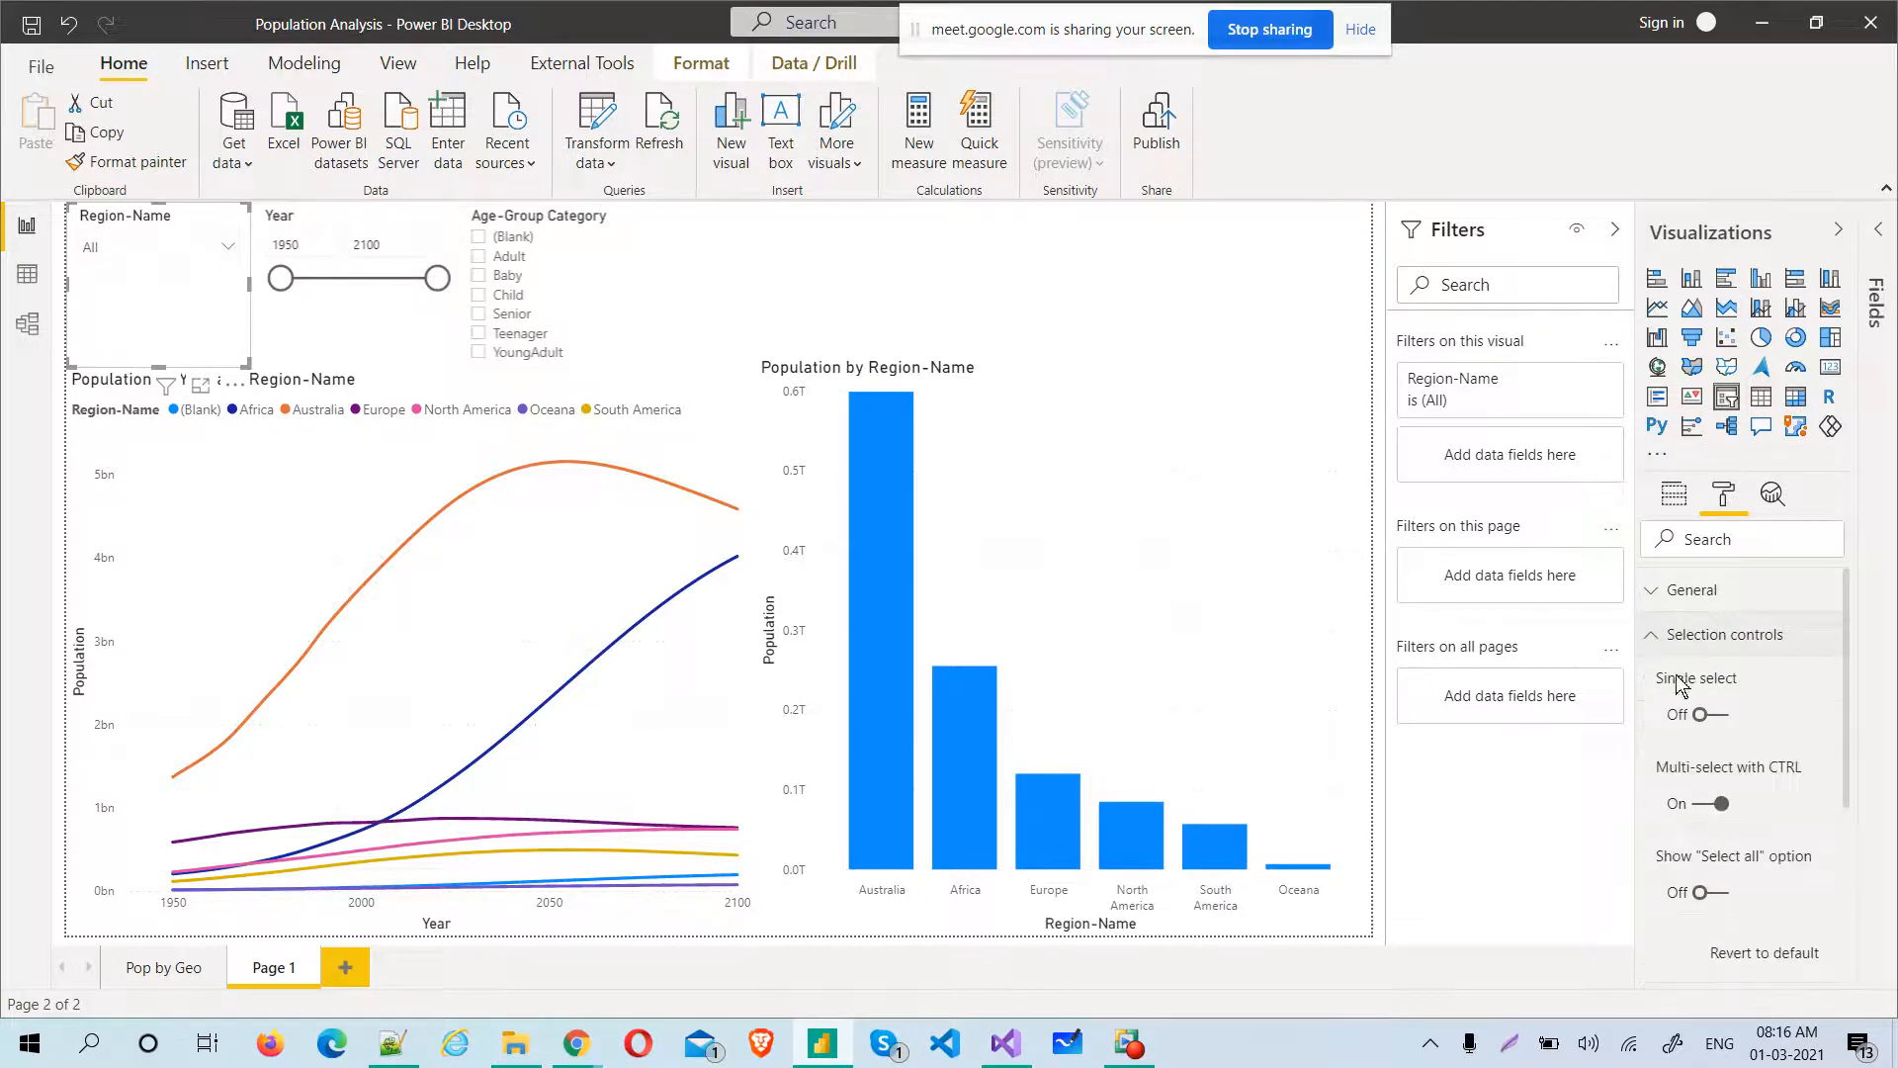
{"action": "left_click", "coordinate": [1659, 597]}
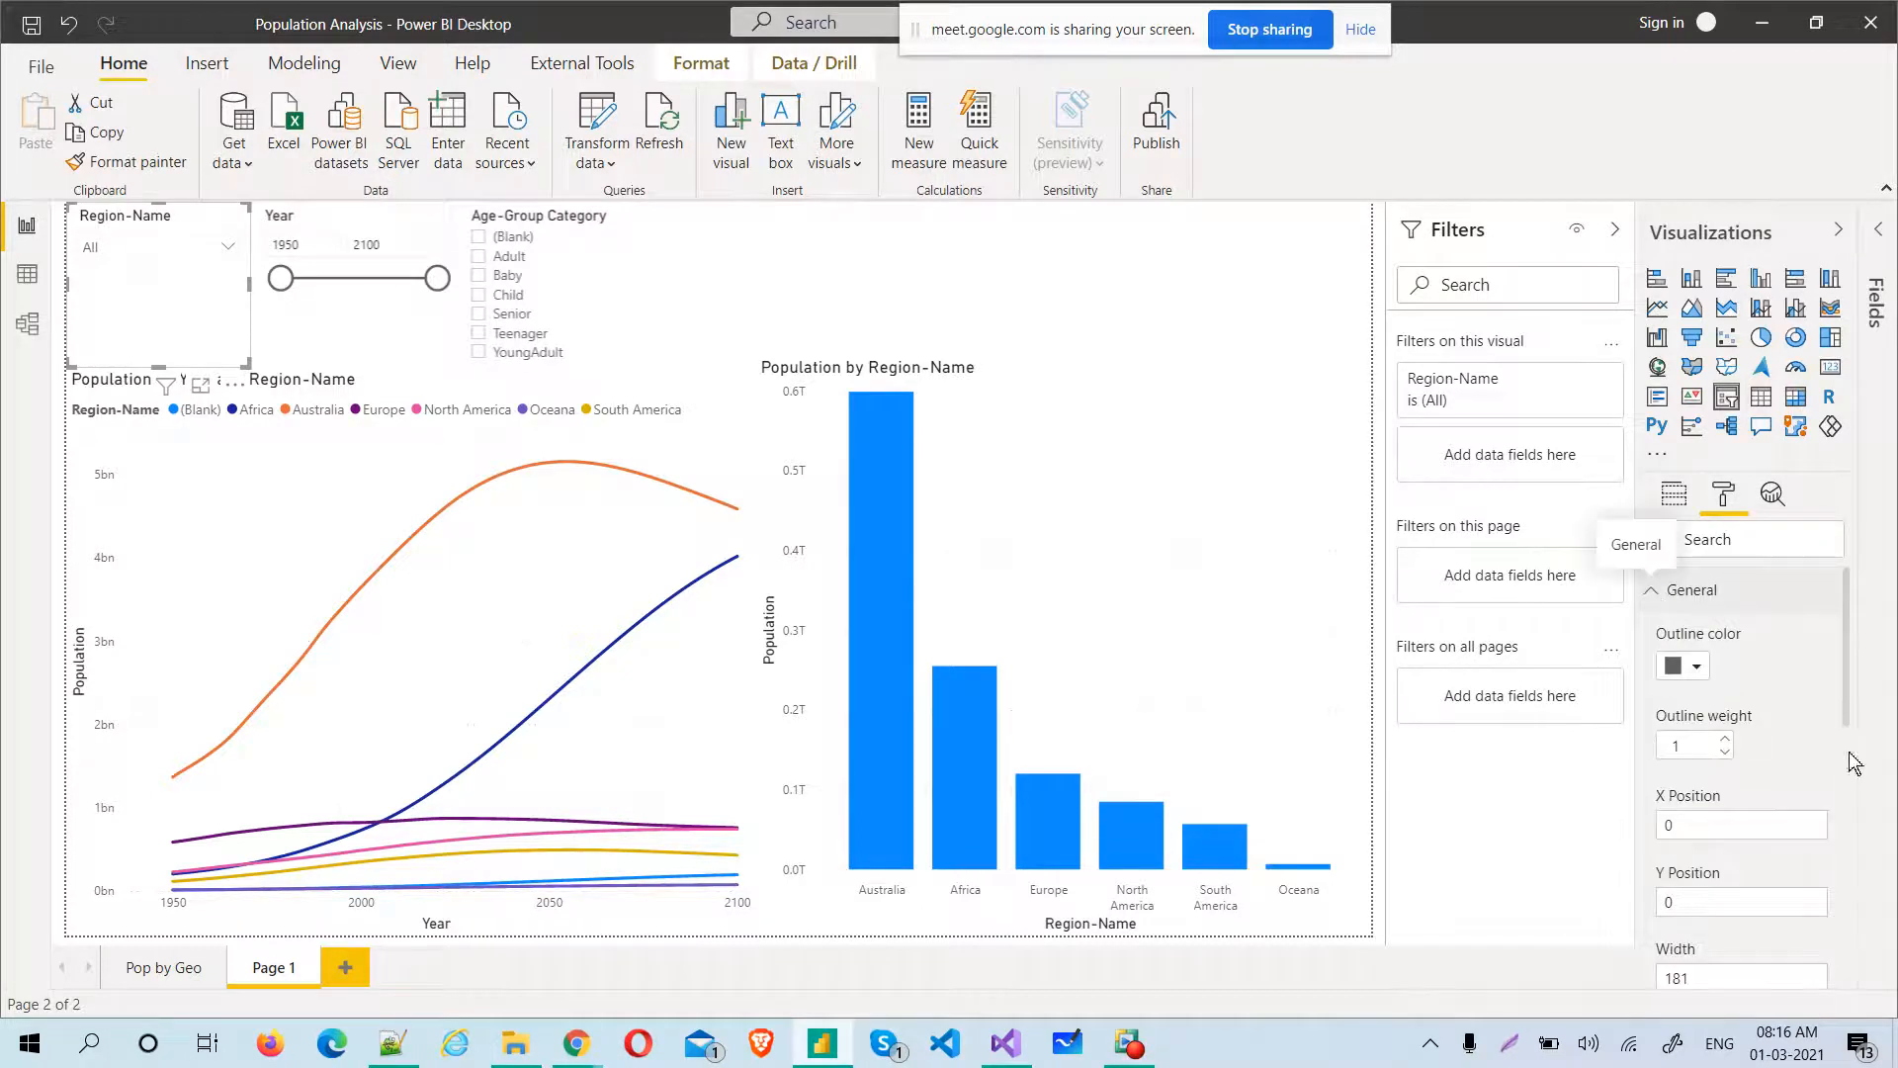
{"action": "scroll", "coordinate": [1863, 721], "scroll_direction": "down", "scroll_amount": 3}
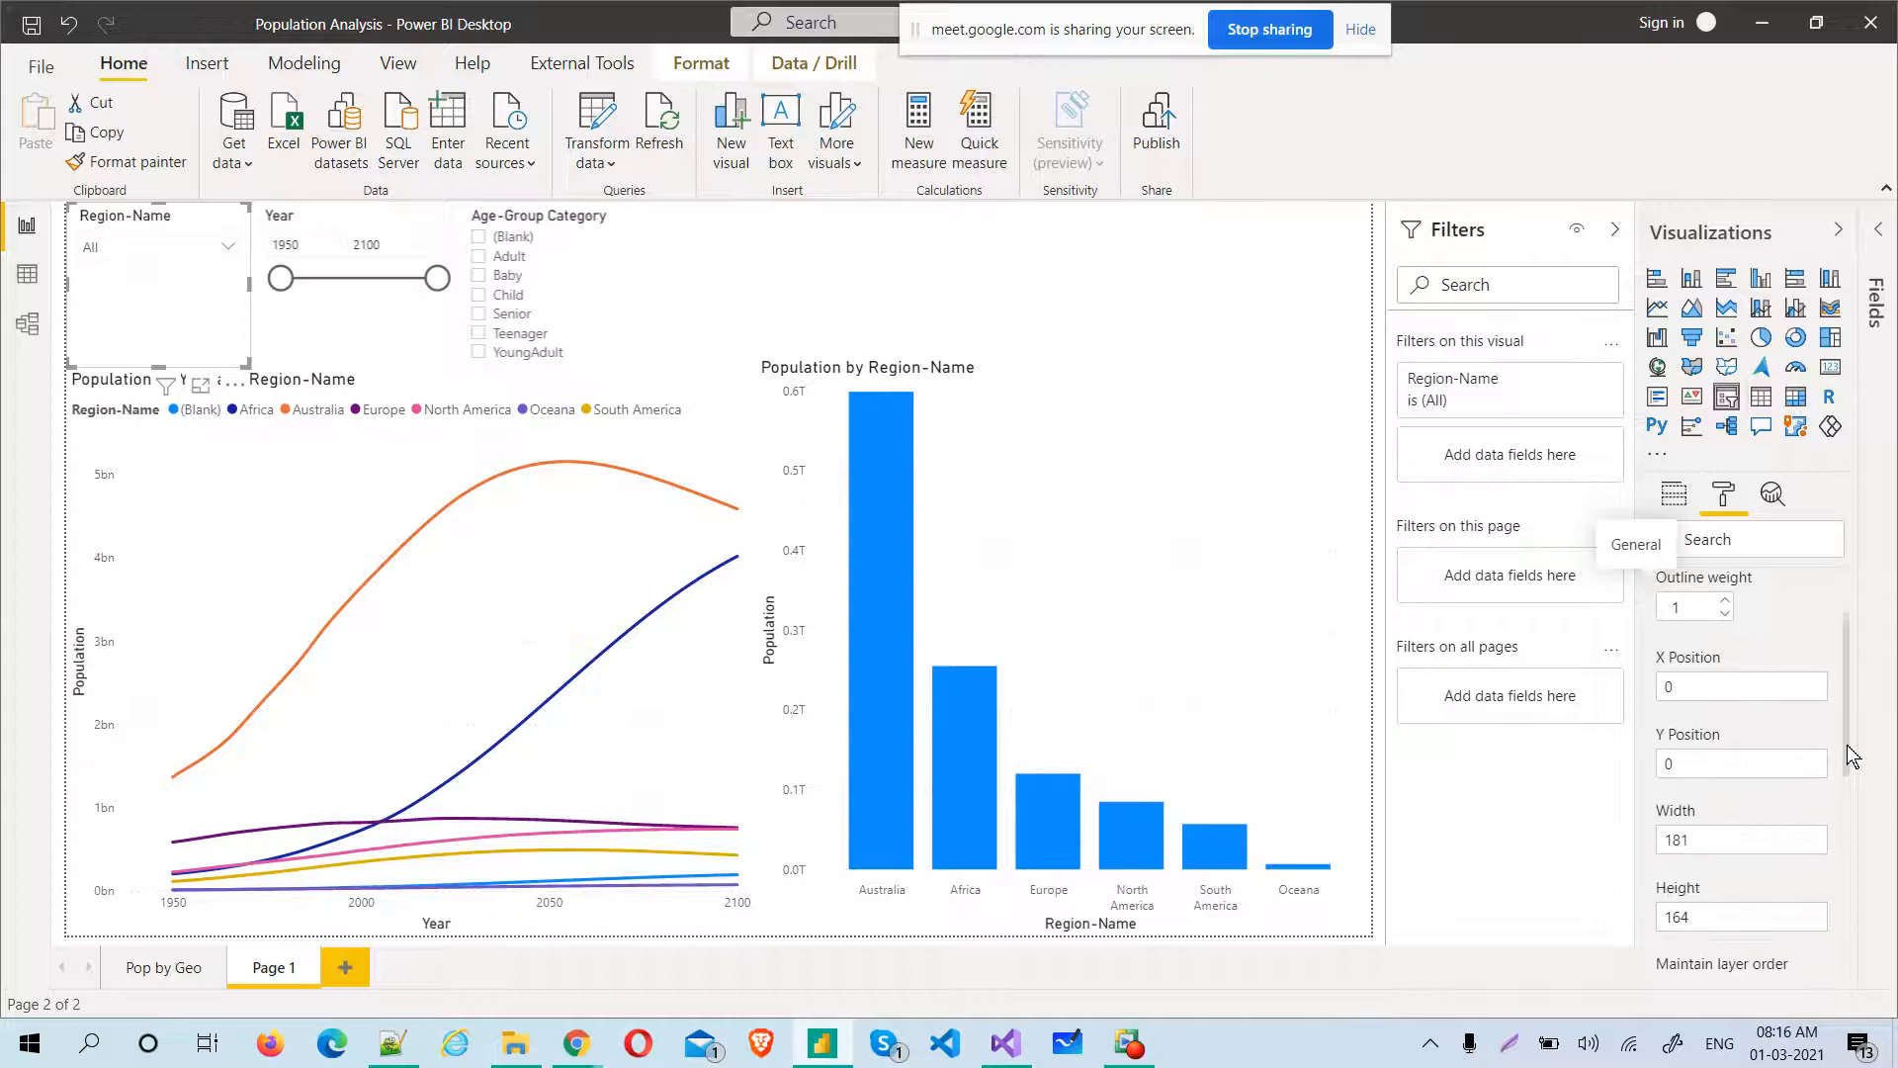
{"action": "scroll", "coordinate": [1858, 788], "scroll_direction": "down", "scroll_amount": 3}
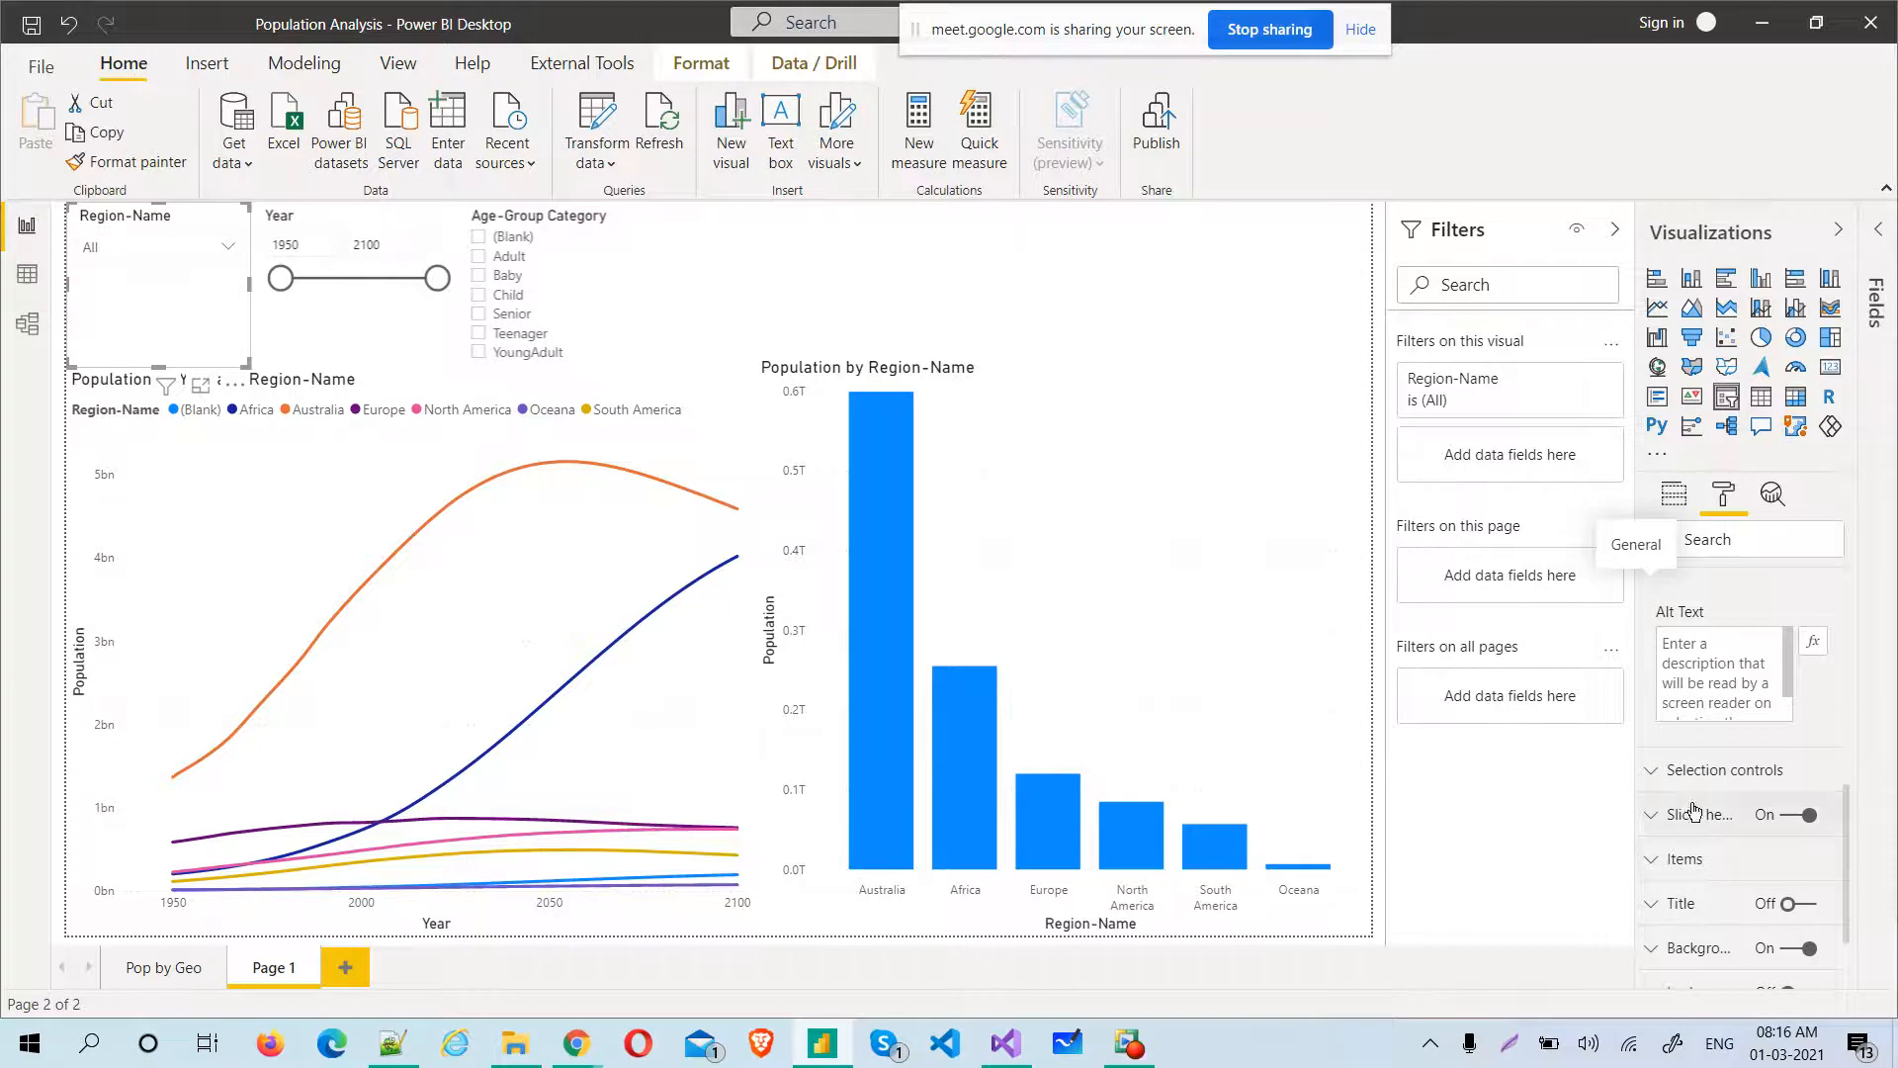
{"action": "left_click", "coordinate": [1671, 876]}
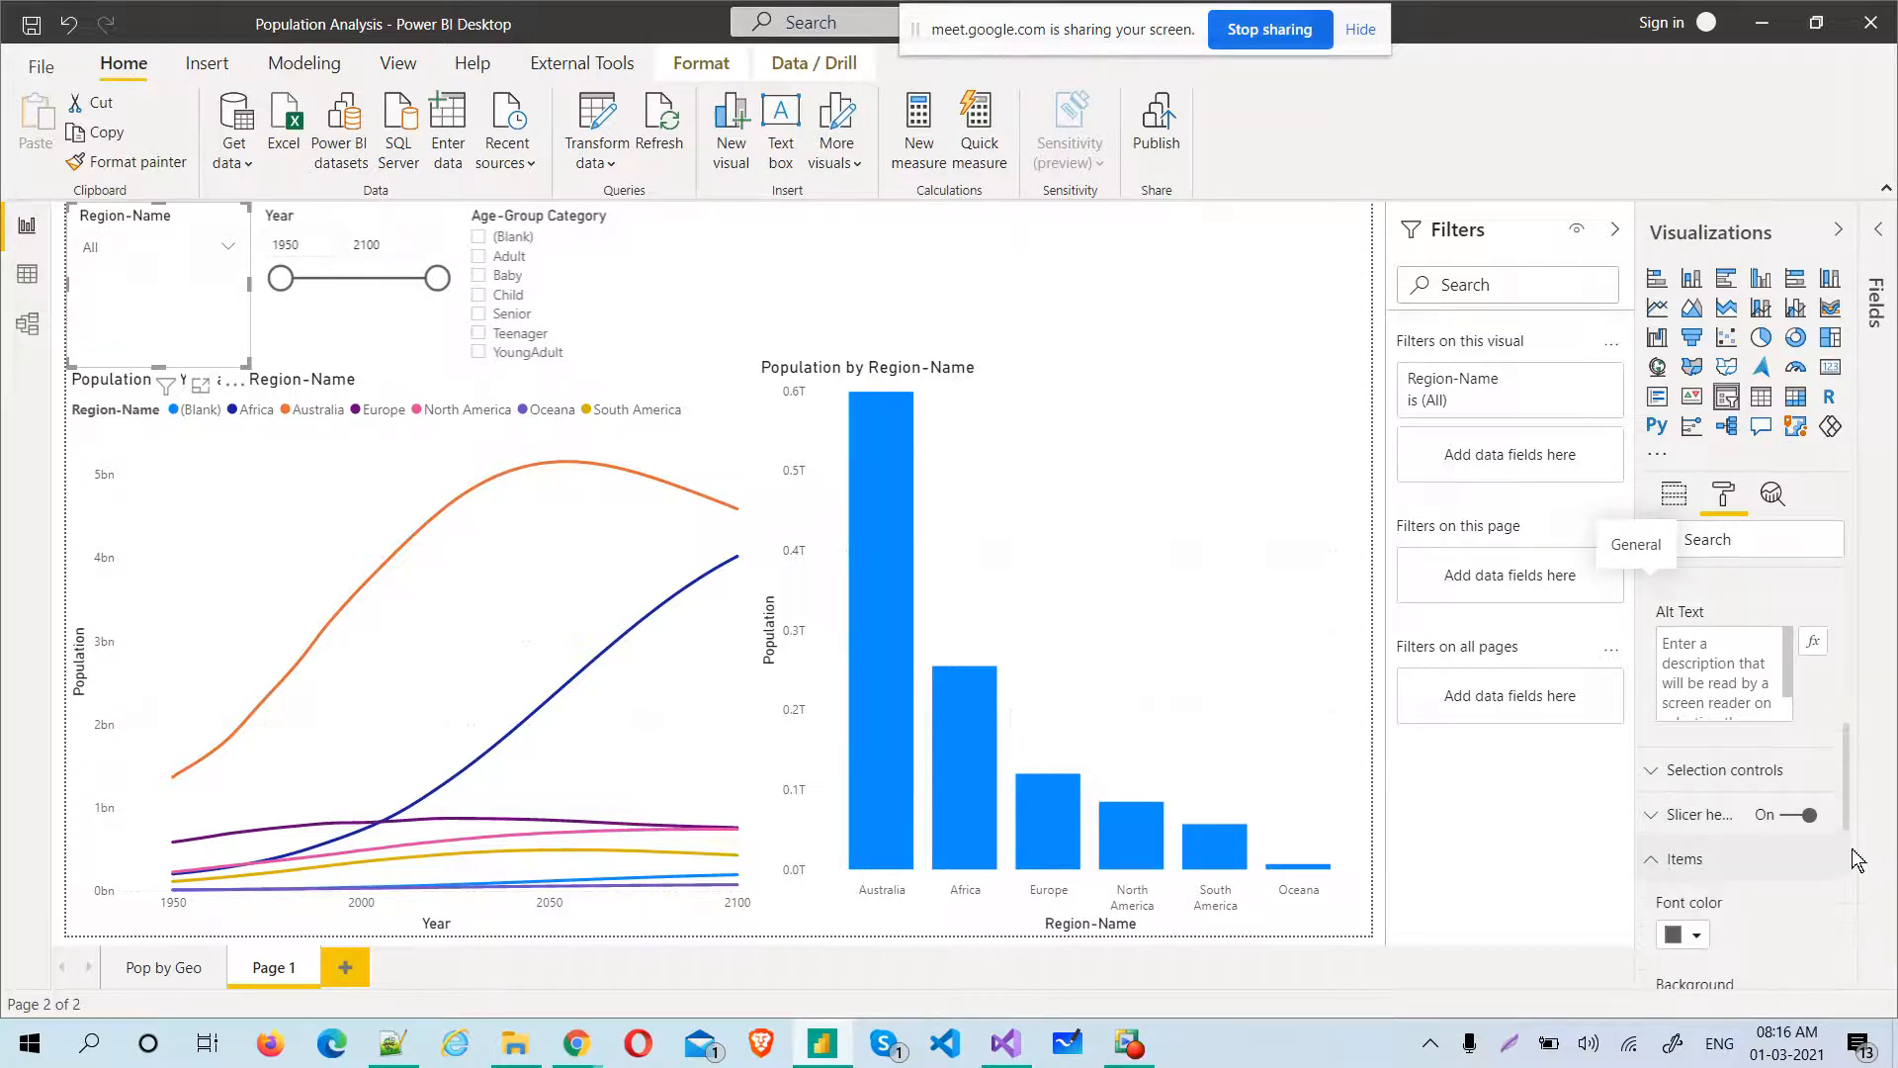
{"action": "left_click_drag", "start_coordinate": [1852, 801], "coordinate": [1840, 621]}
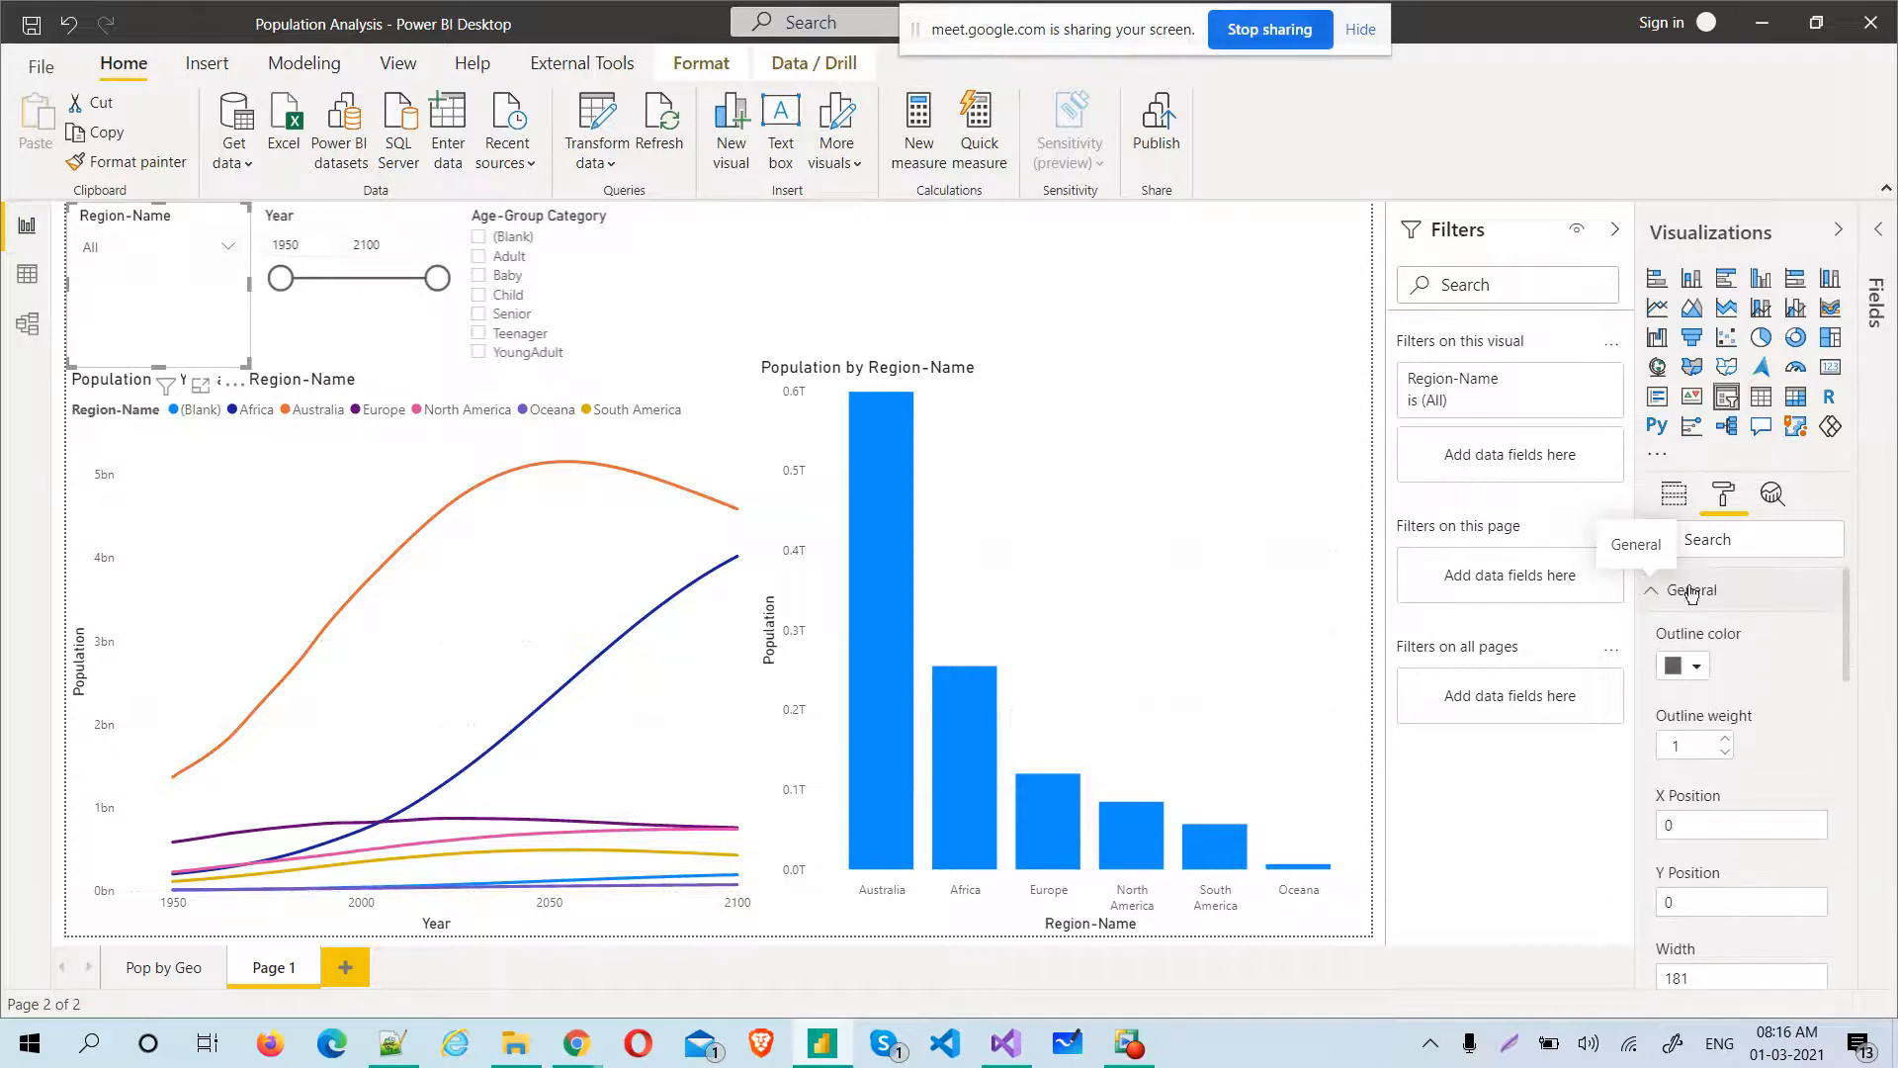
{"action": "left_click", "coordinate": [1658, 601]}
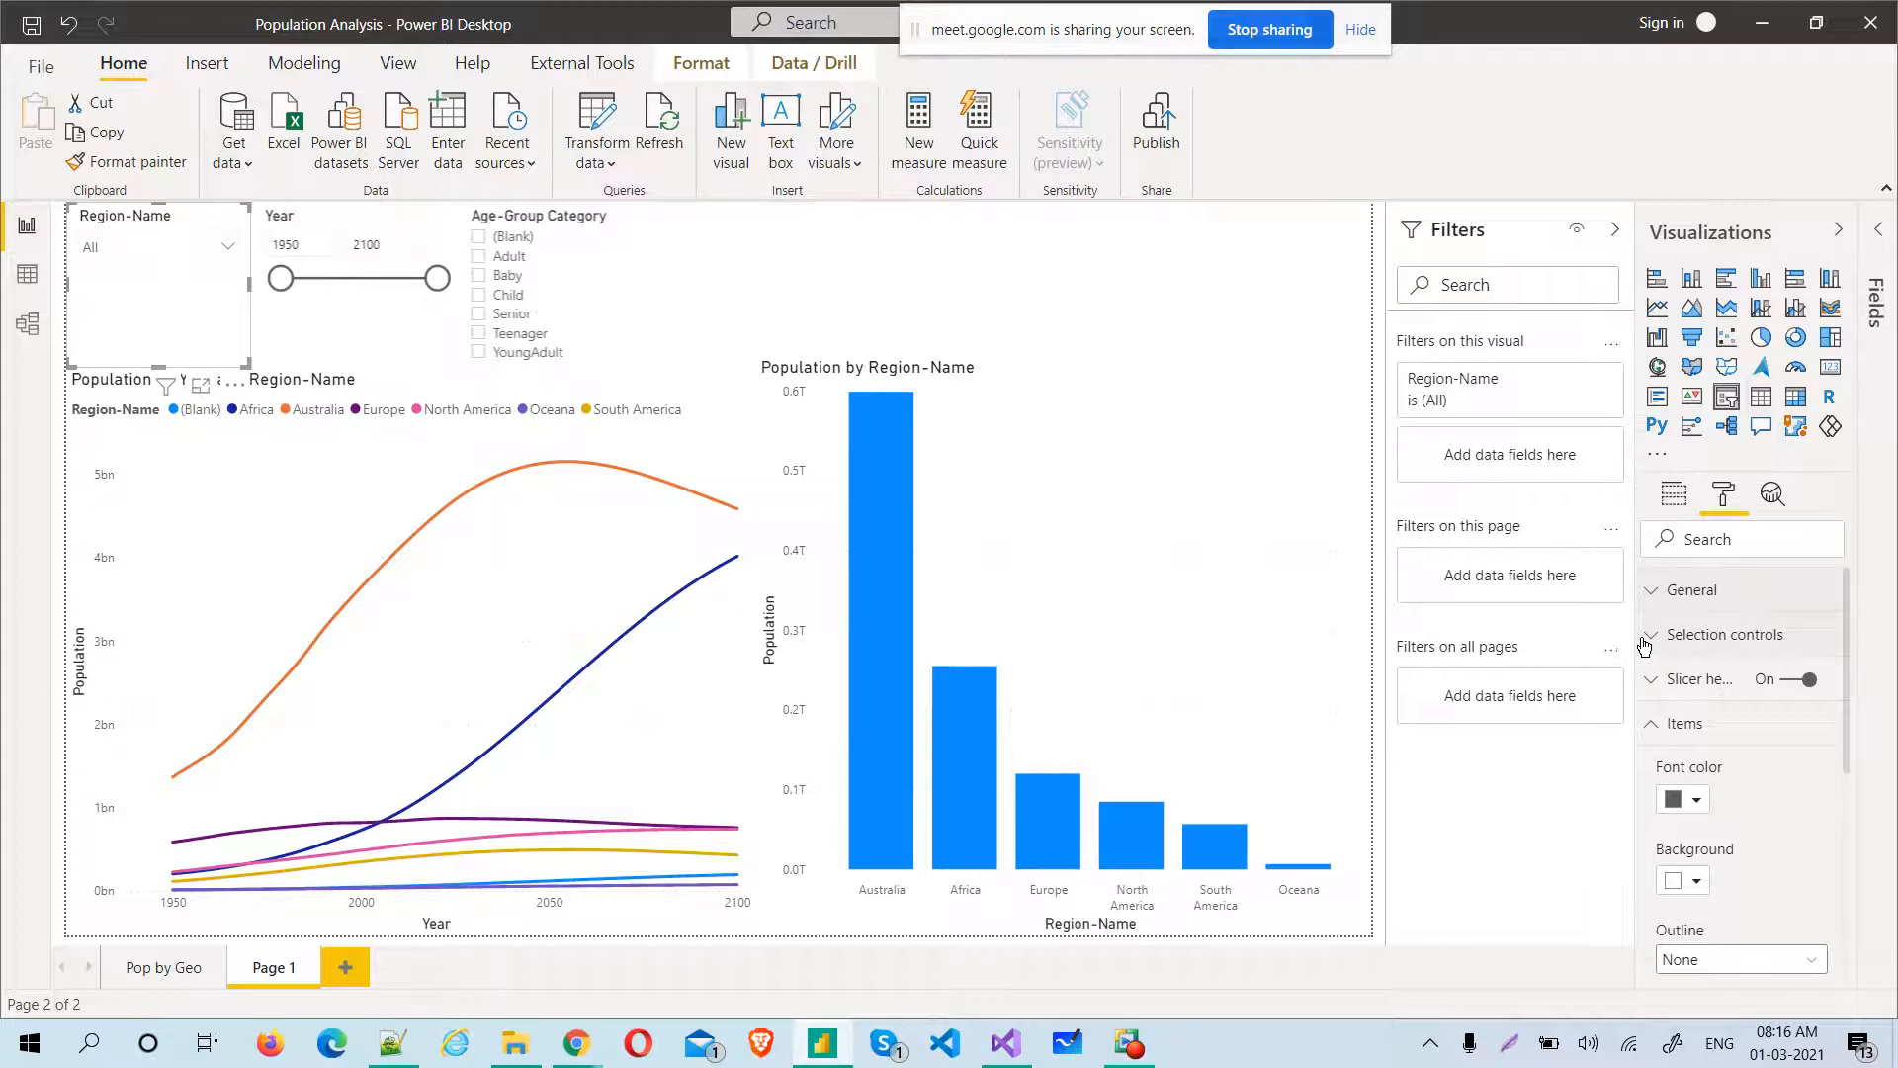
{"action": "left_click", "coordinate": [1644, 644]}
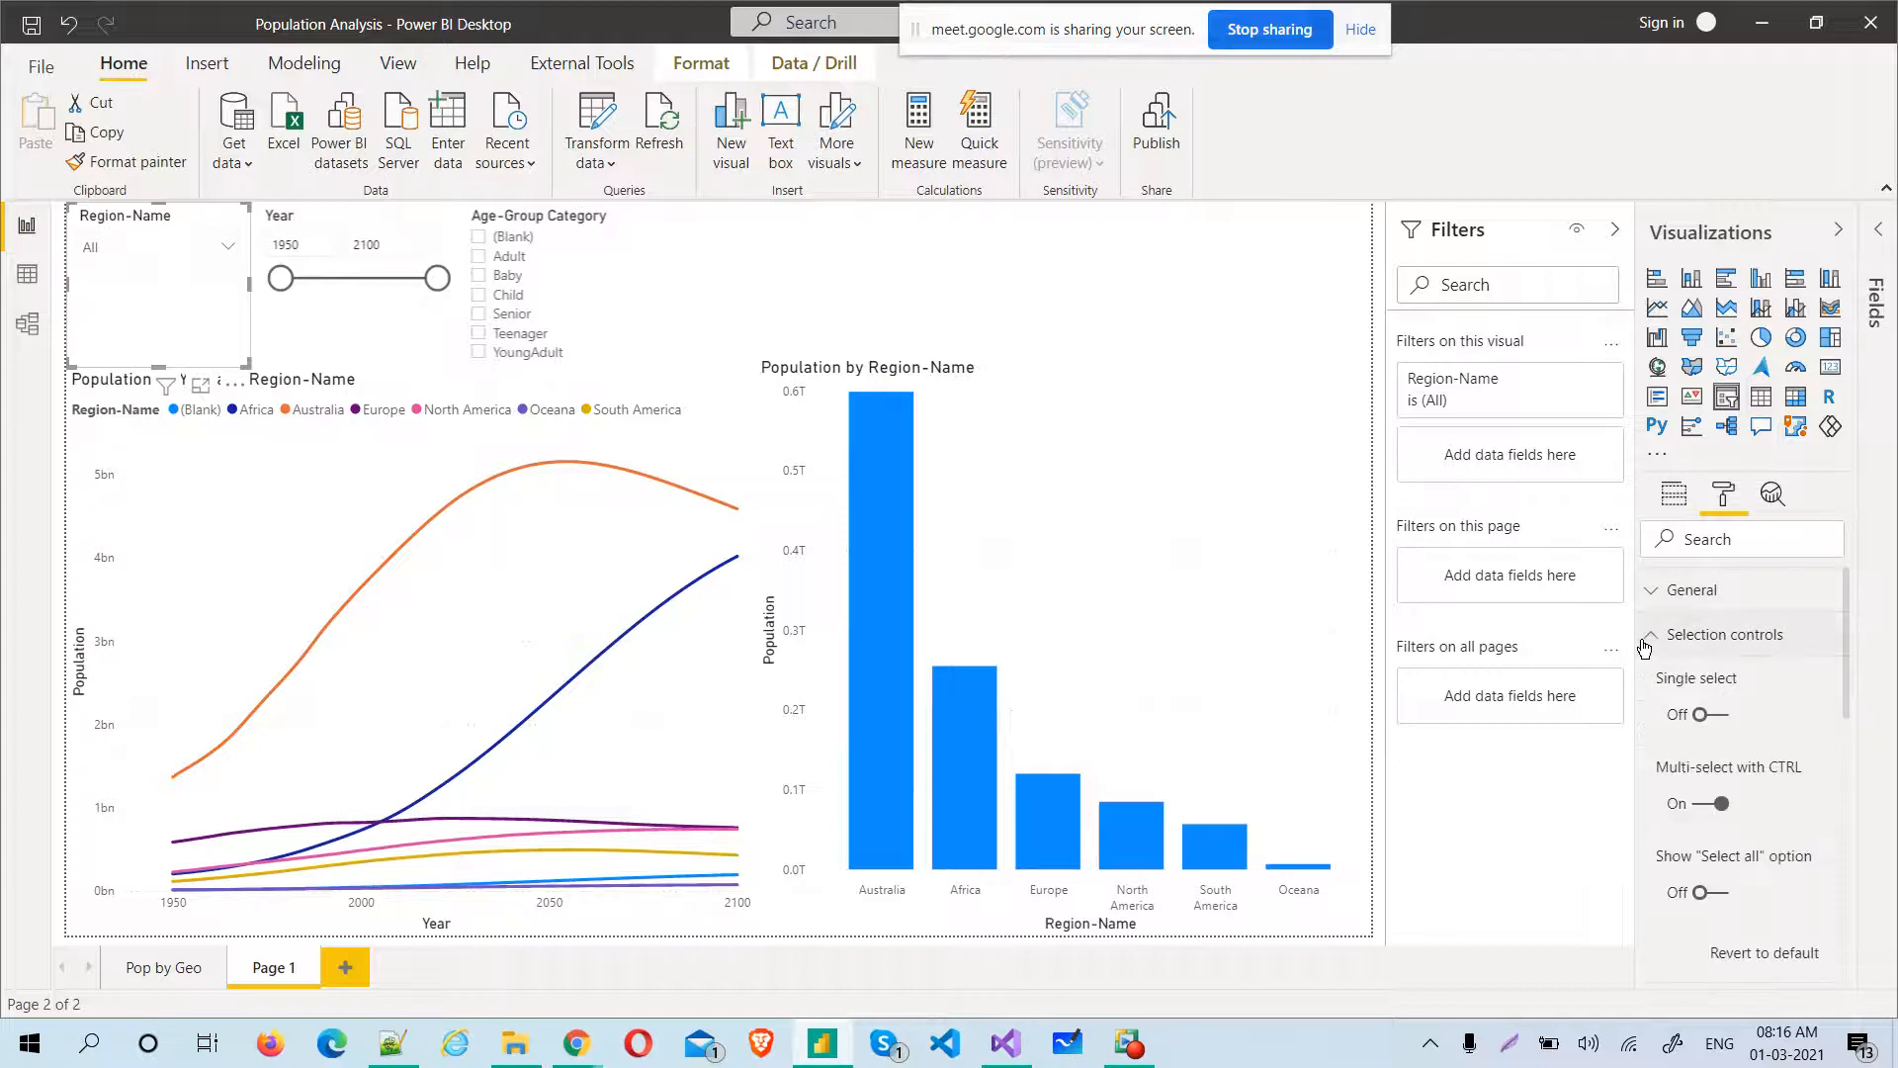
Change the Region-Name slicer from a dropdown to a list and expand its General format settings
{"action": "mouse_move", "coordinate": [201, 213]}
{"action": "left_click", "coordinate": [233, 225]}
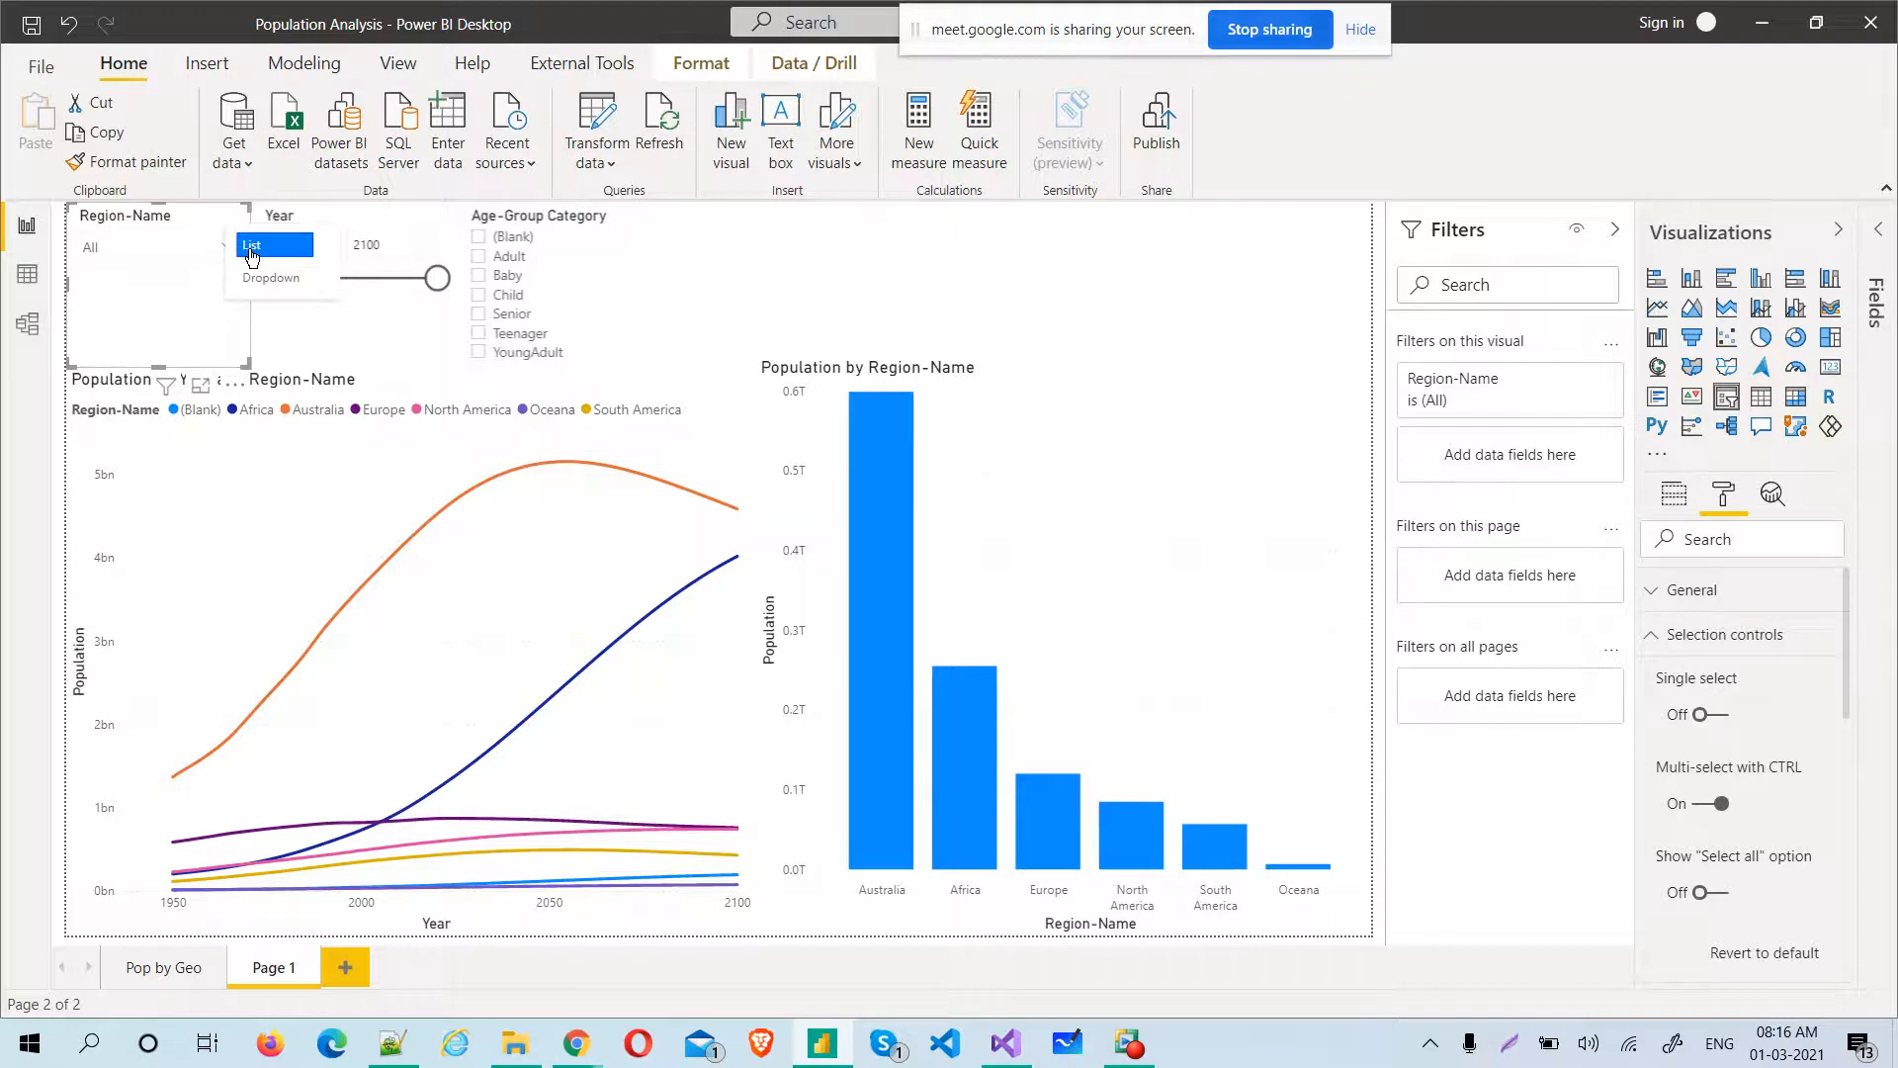
{"action": "left_click", "coordinate": [251, 249]}
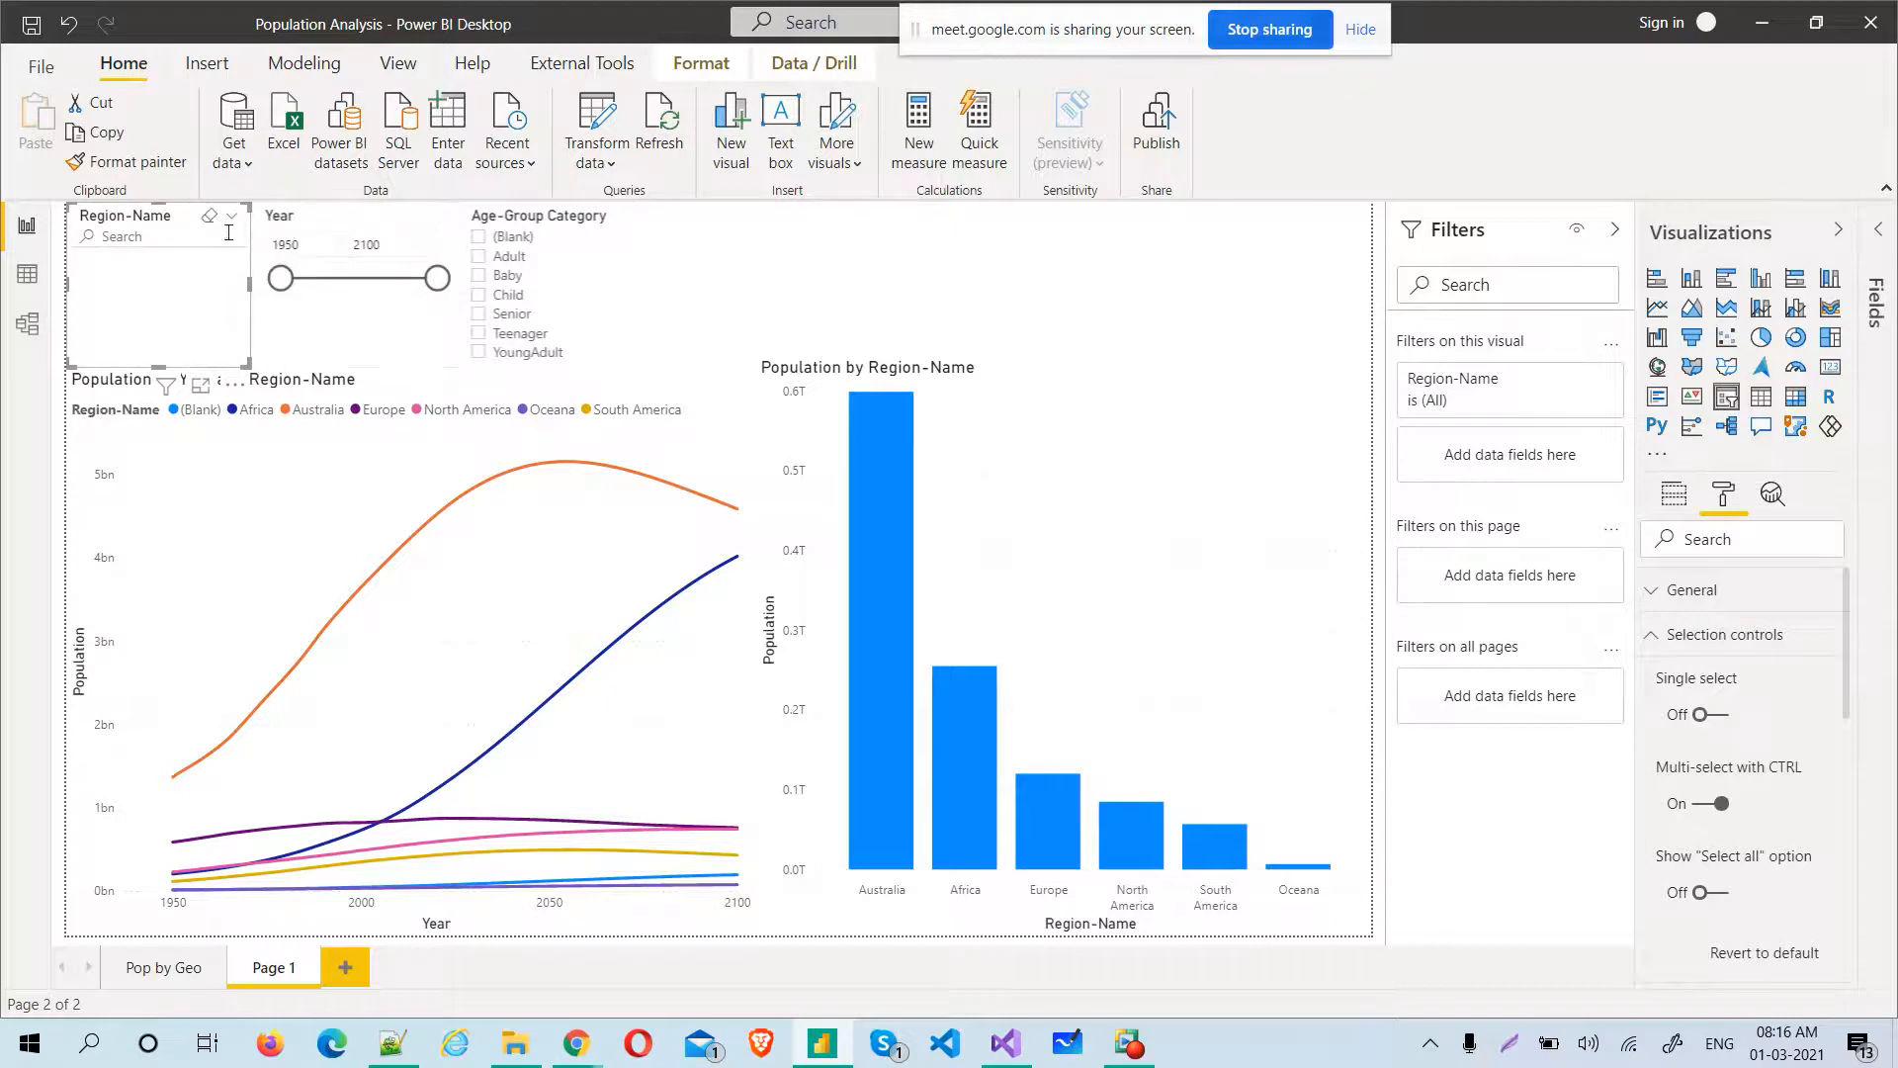
{"action": "left_click", "coordinate": [1664, 598]}
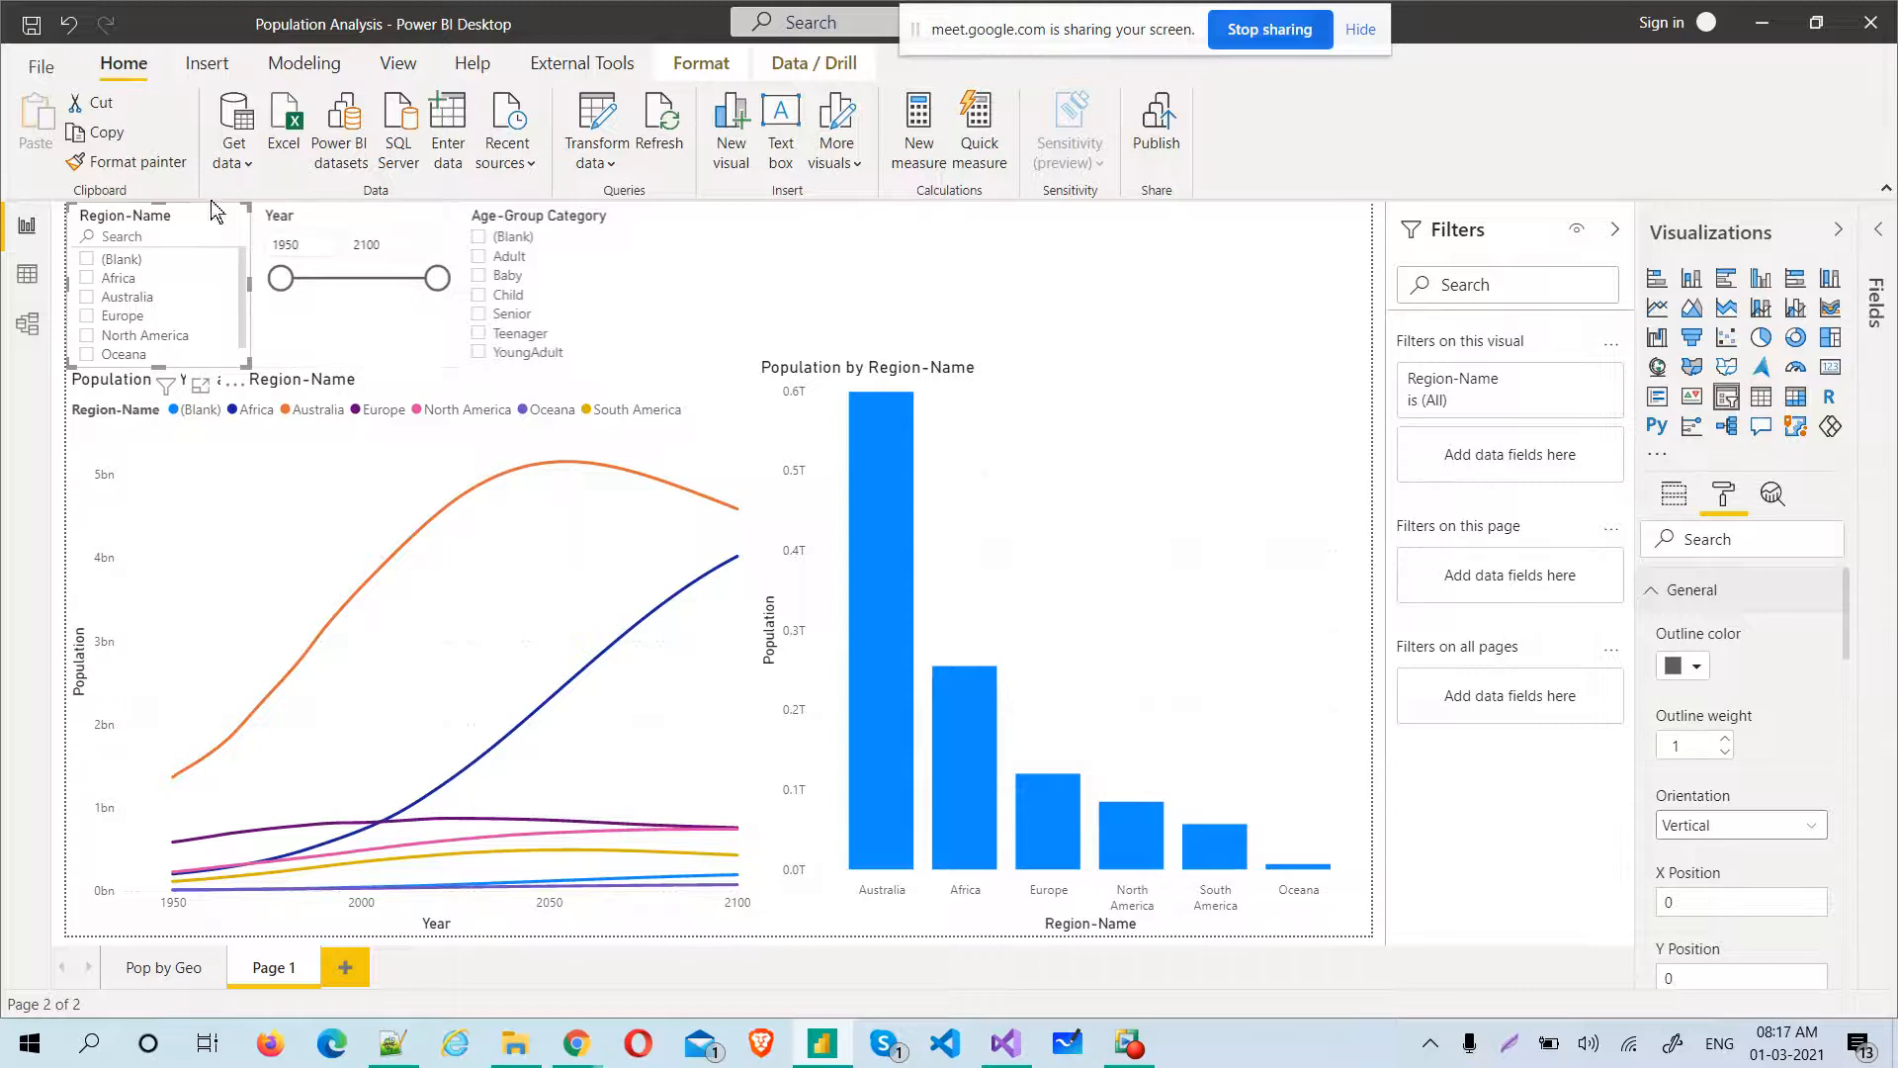
Switch the Region-Name slicer to a dropdown and back to a list to compare its General format settings
{"action": "left_click", "coordinate": [235, 217]}
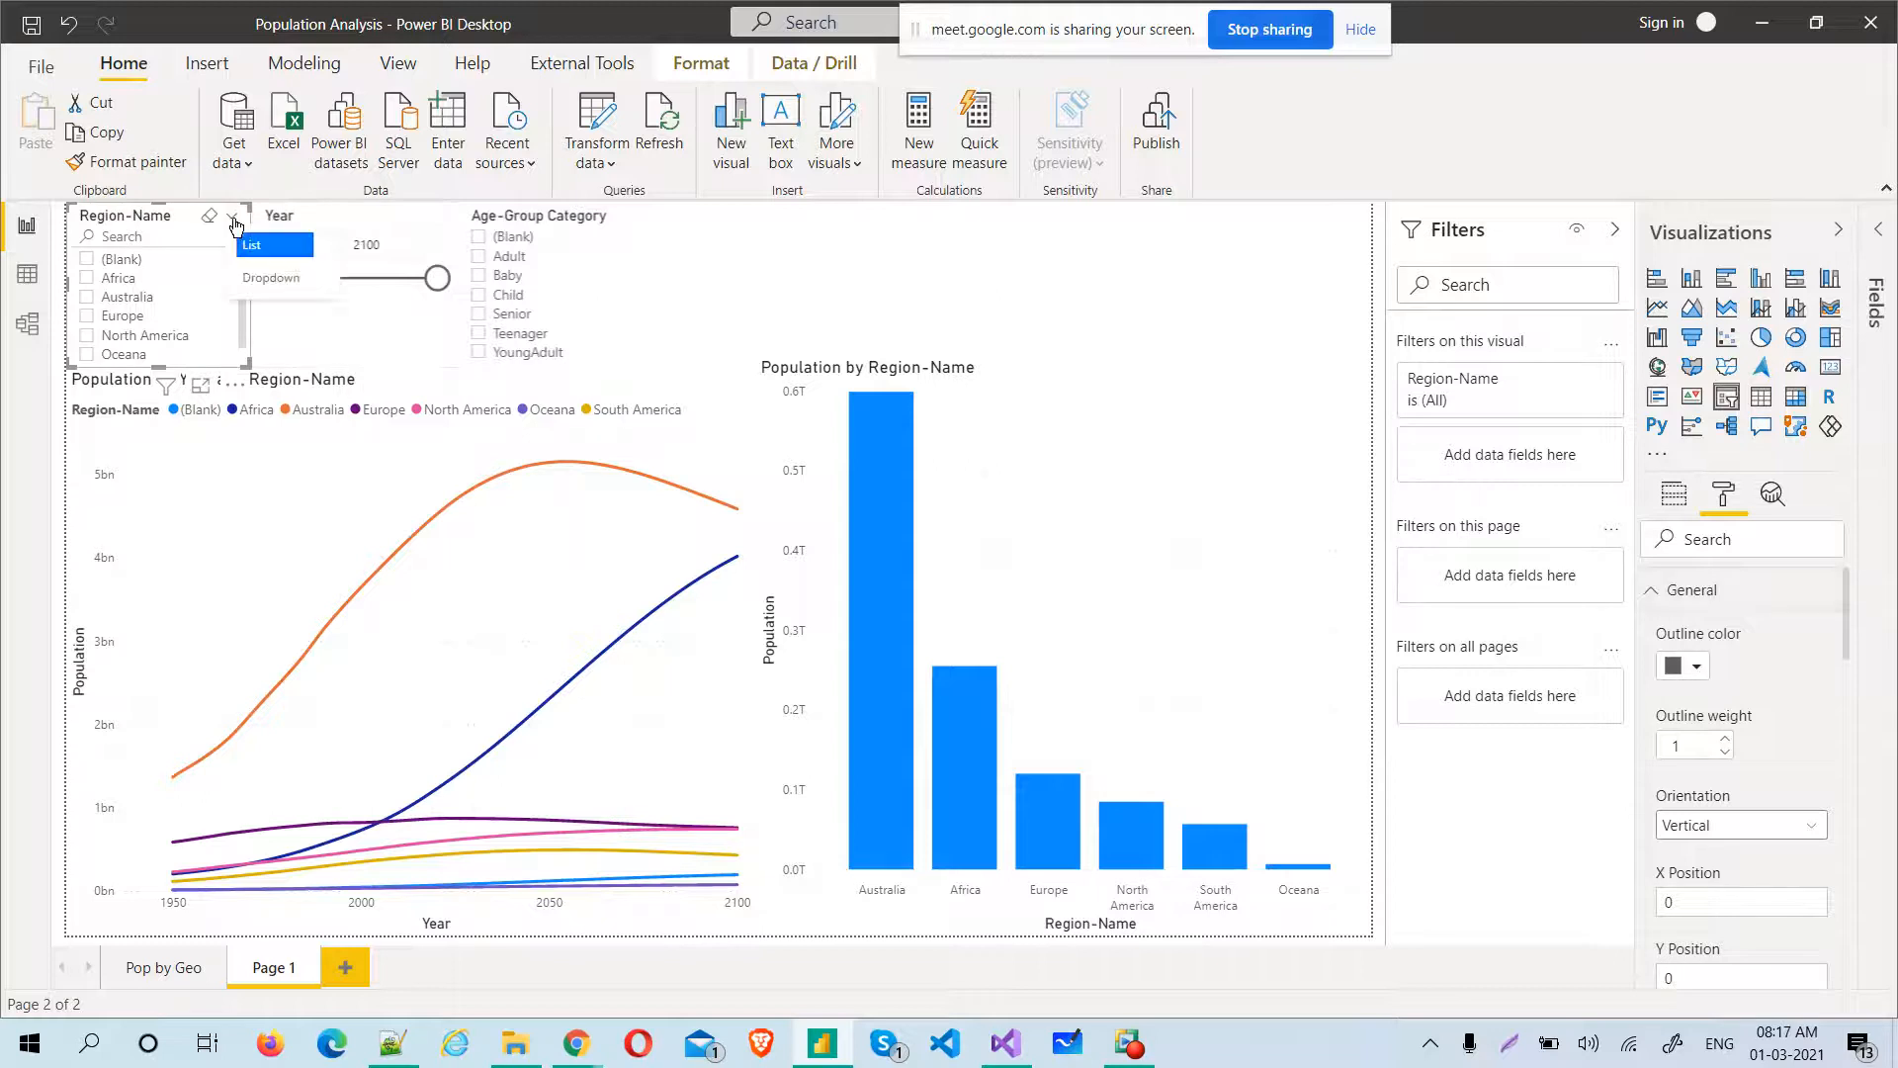
{"action": "left_click", "coordinate": [253, 257]}
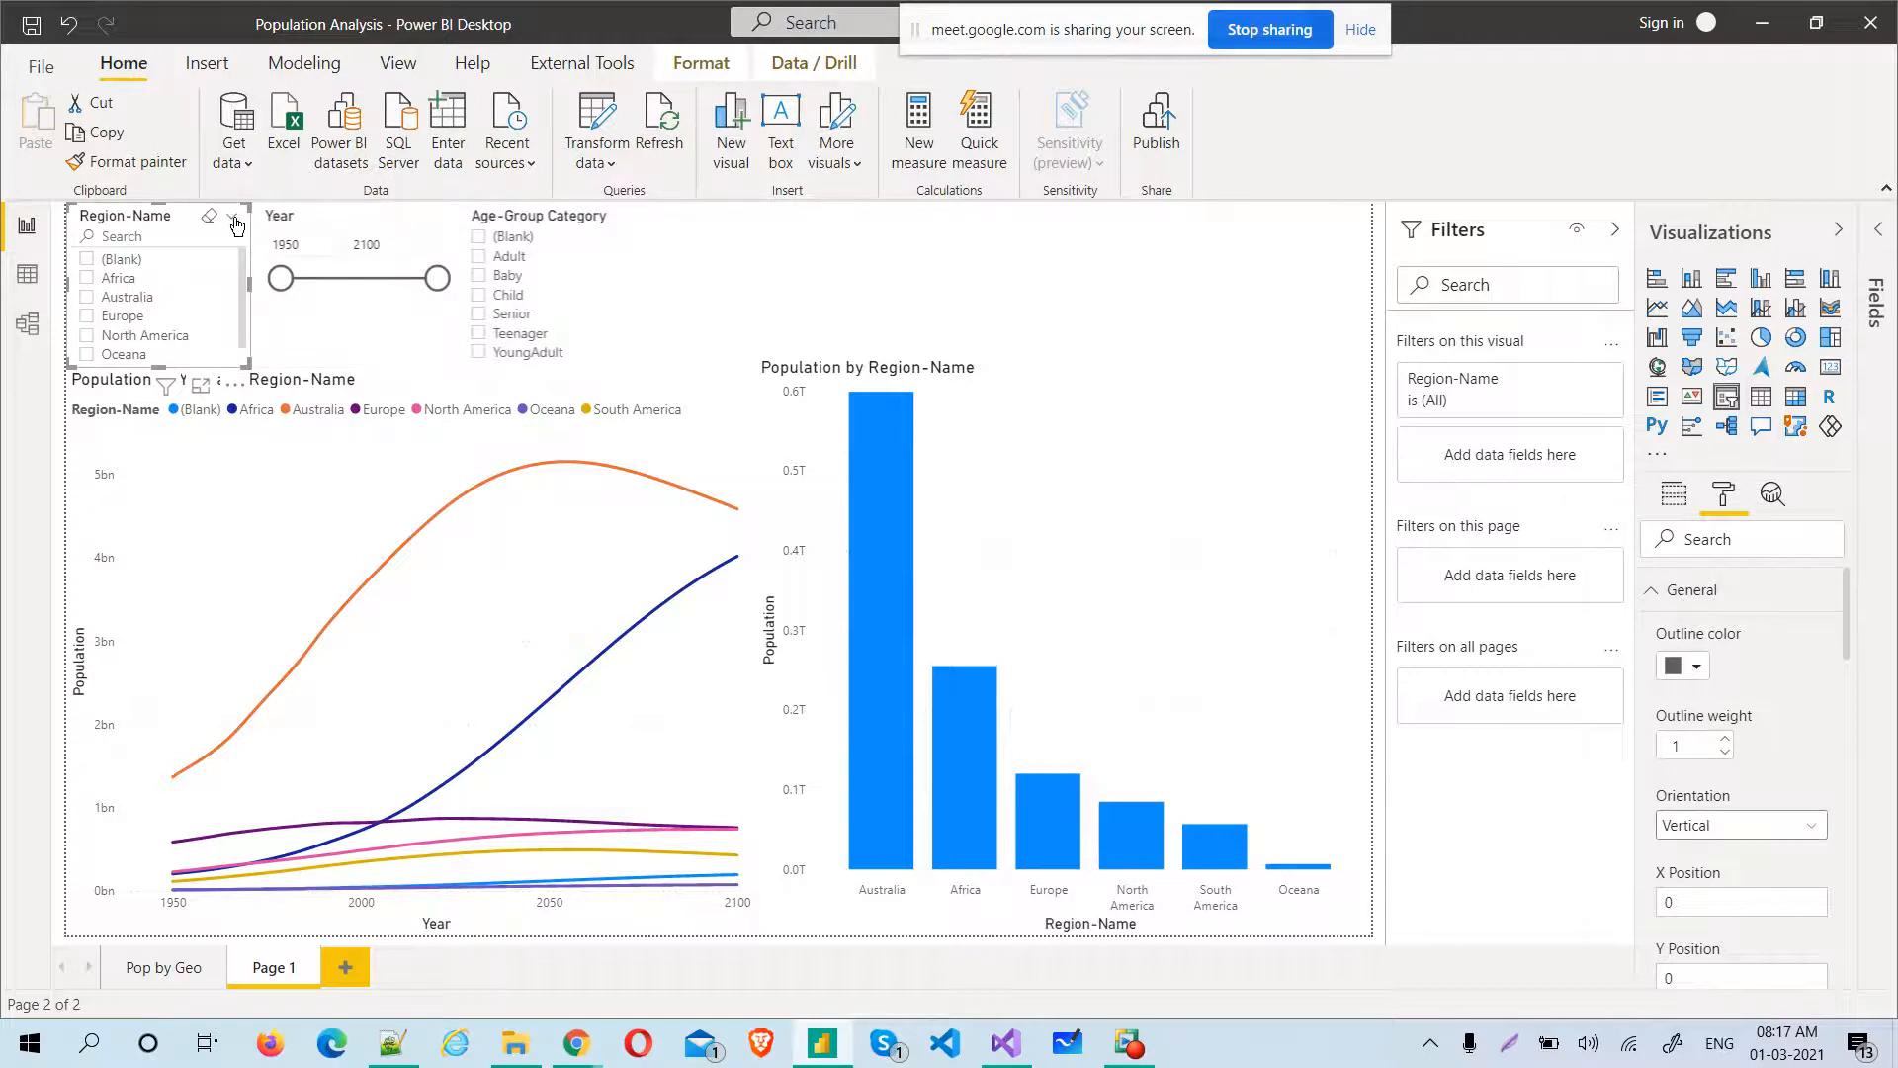
{"action": "left_click", "coordinate": [236, 221]}
{"action": "left_click", "coordinate": [267, 294]}
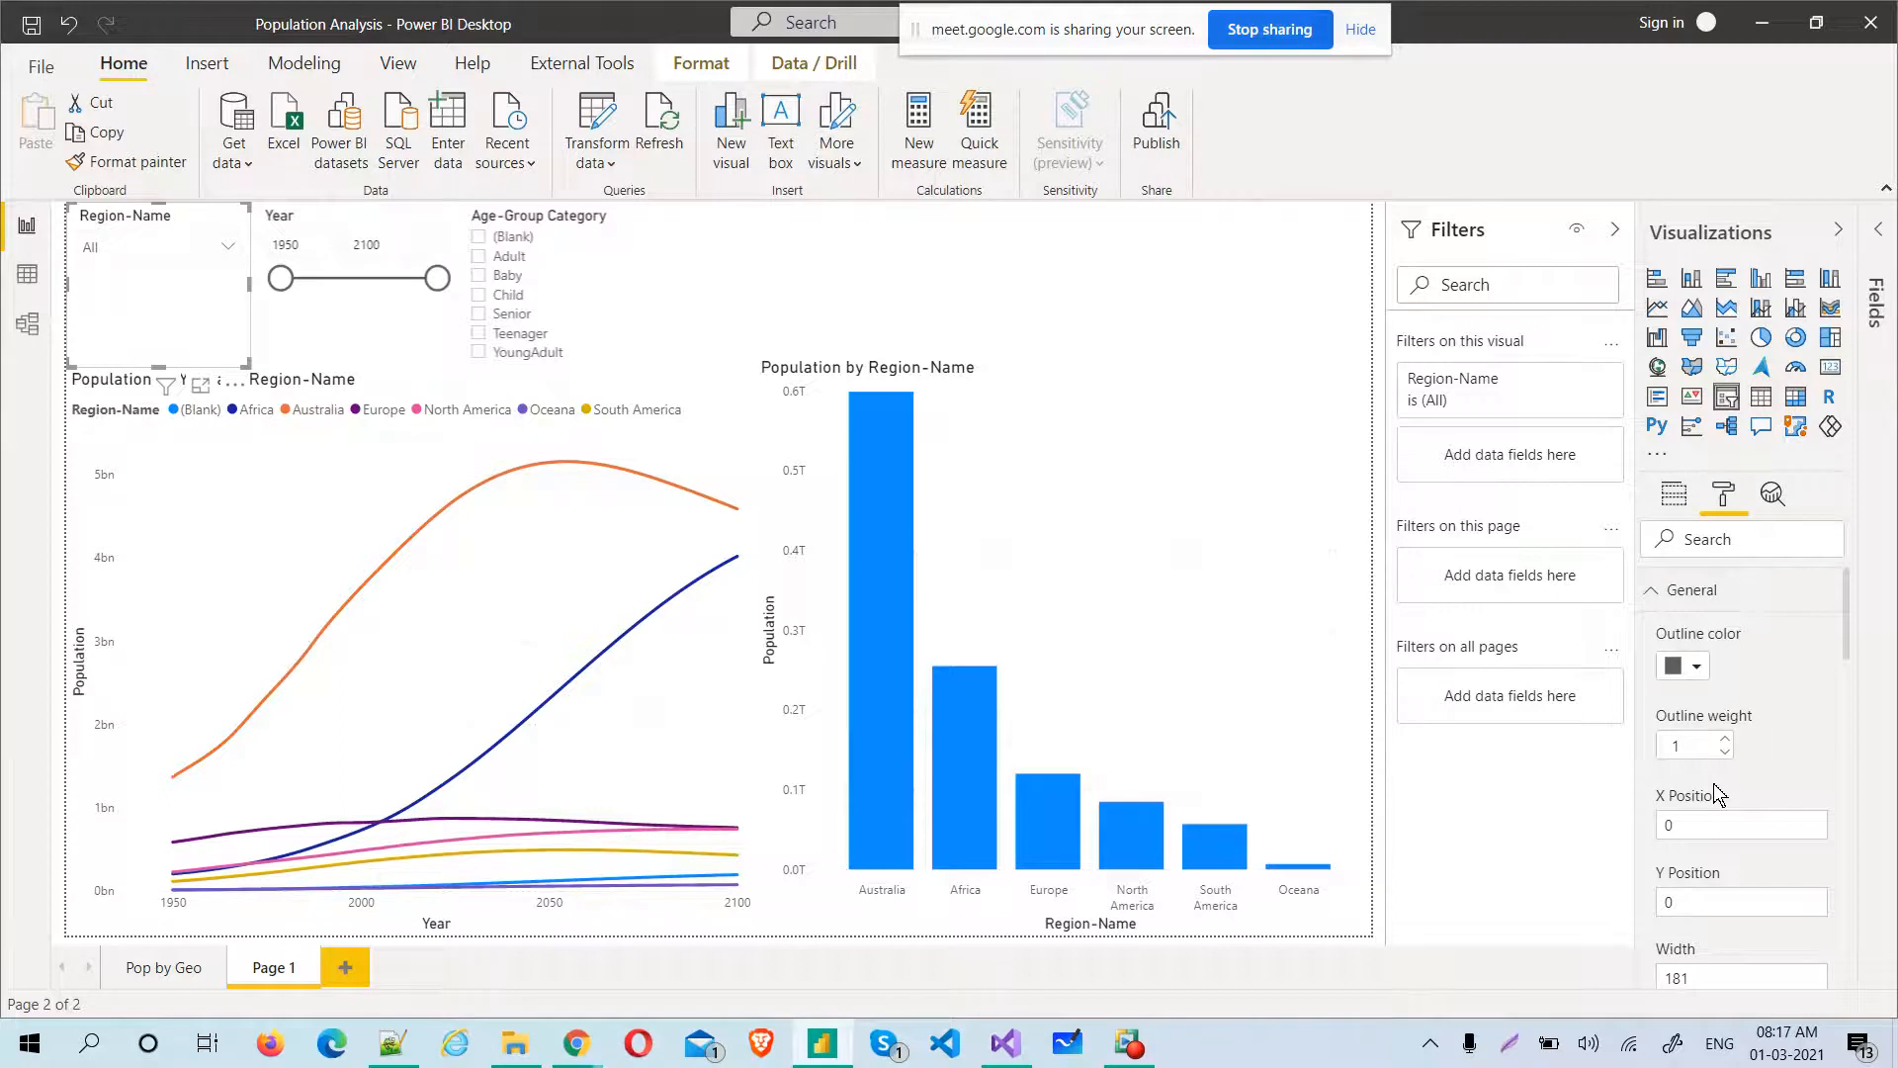
{"action": "left_click", "coordinate": [223, 248]}
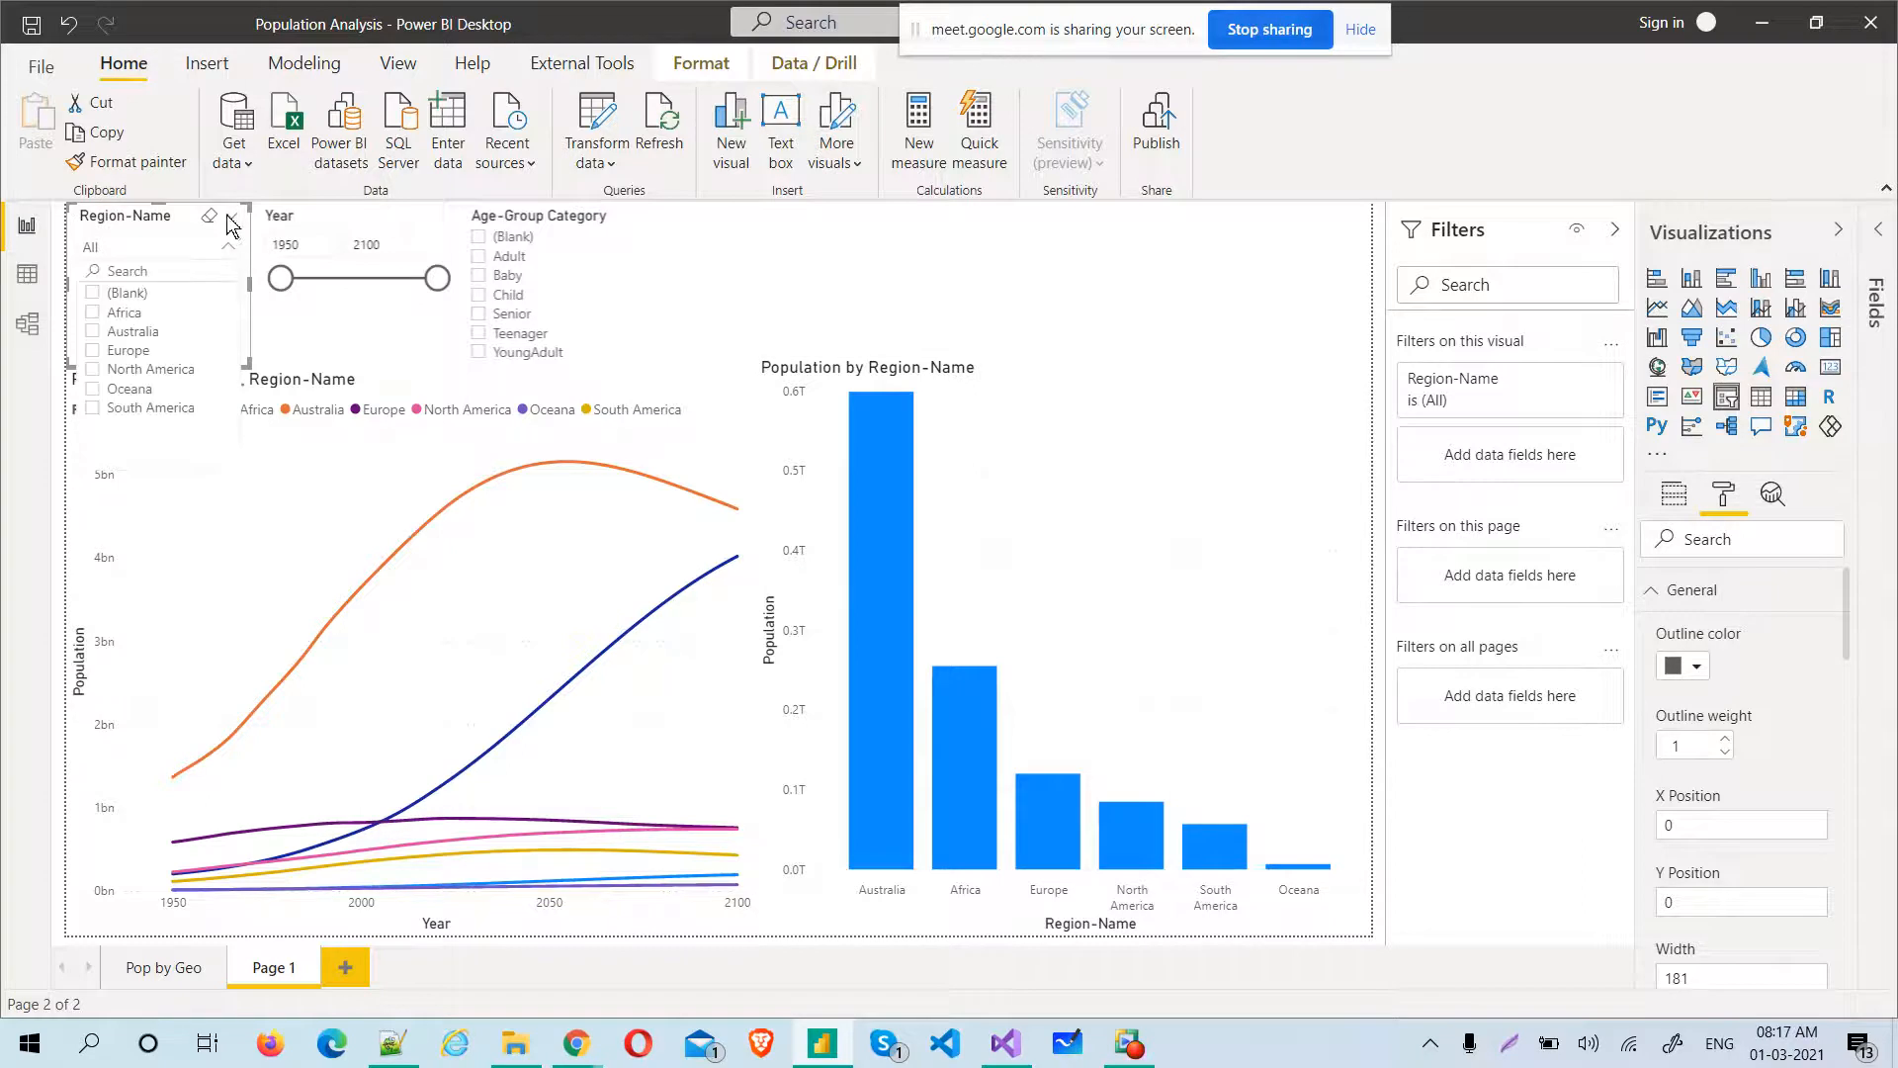
{"action": "left_click", "coordinate": [232, 216]}
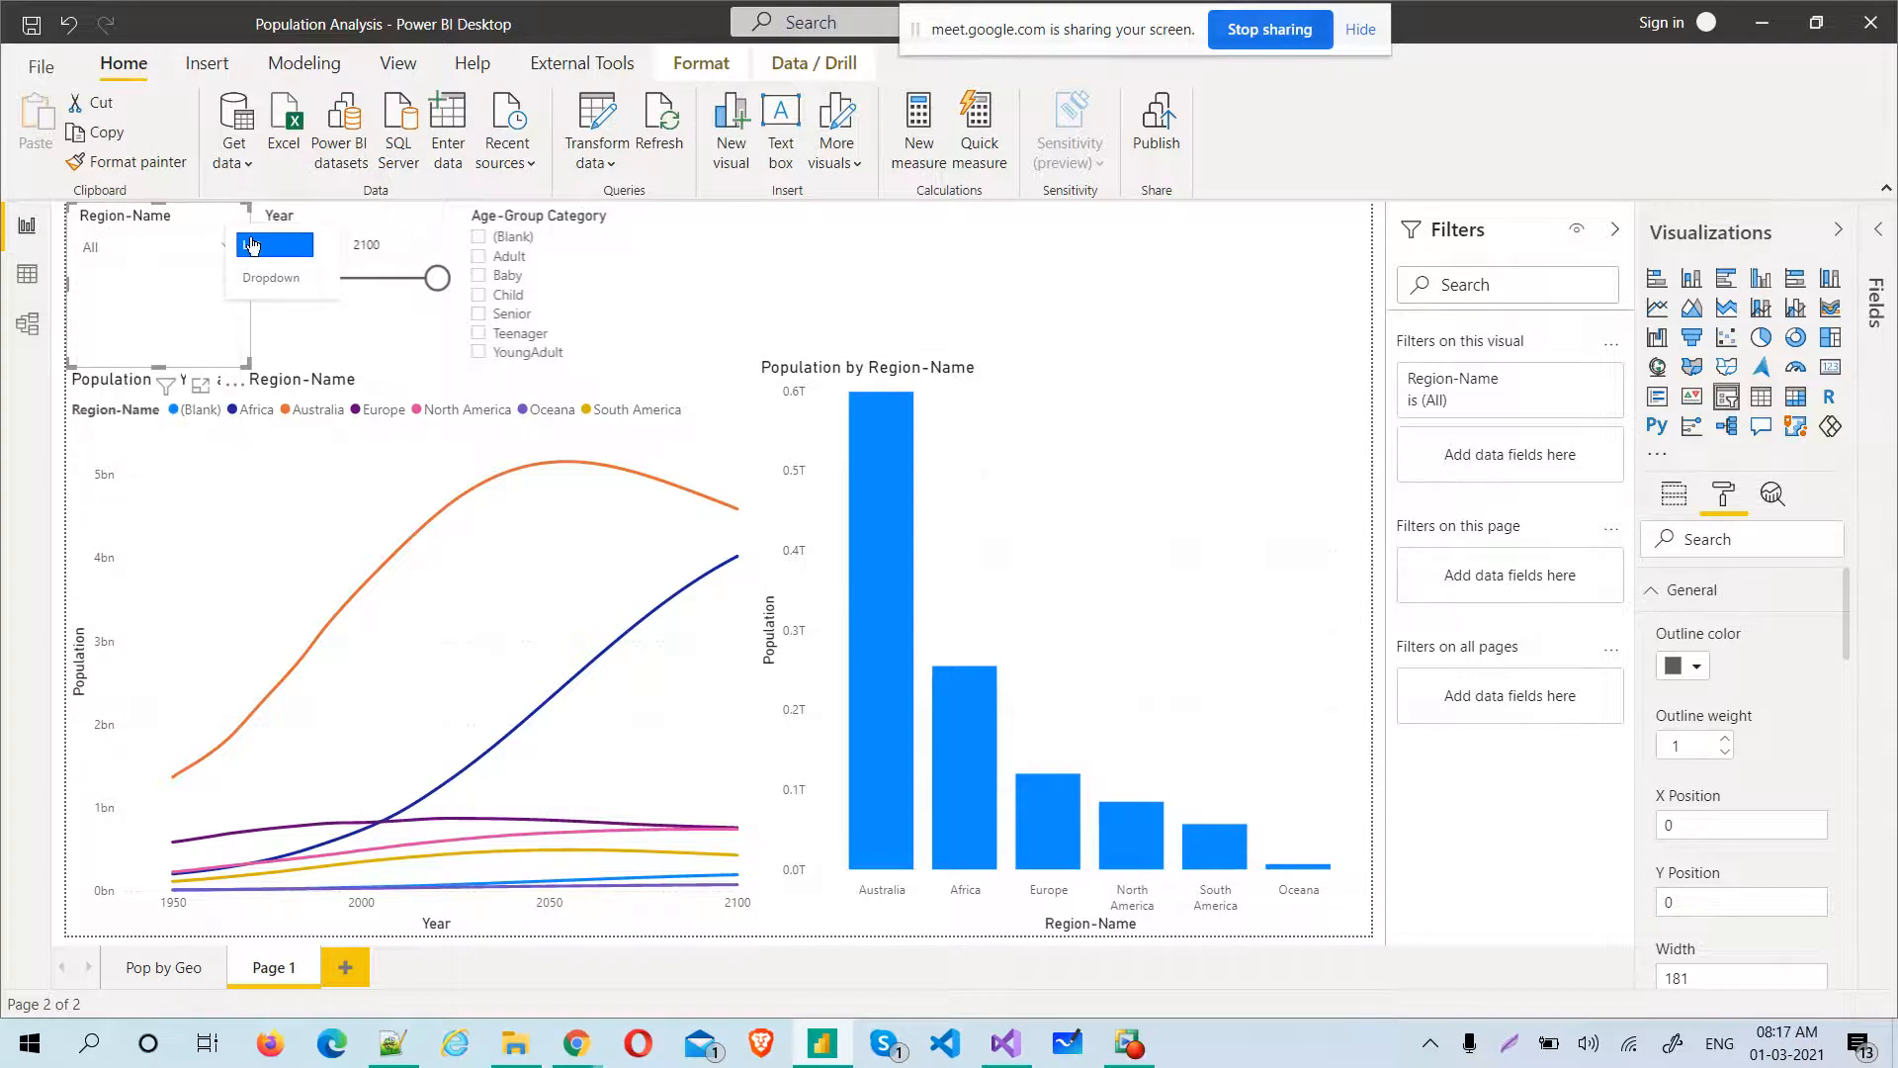
{"action": "left_click", "coordinate": [251, 245]}
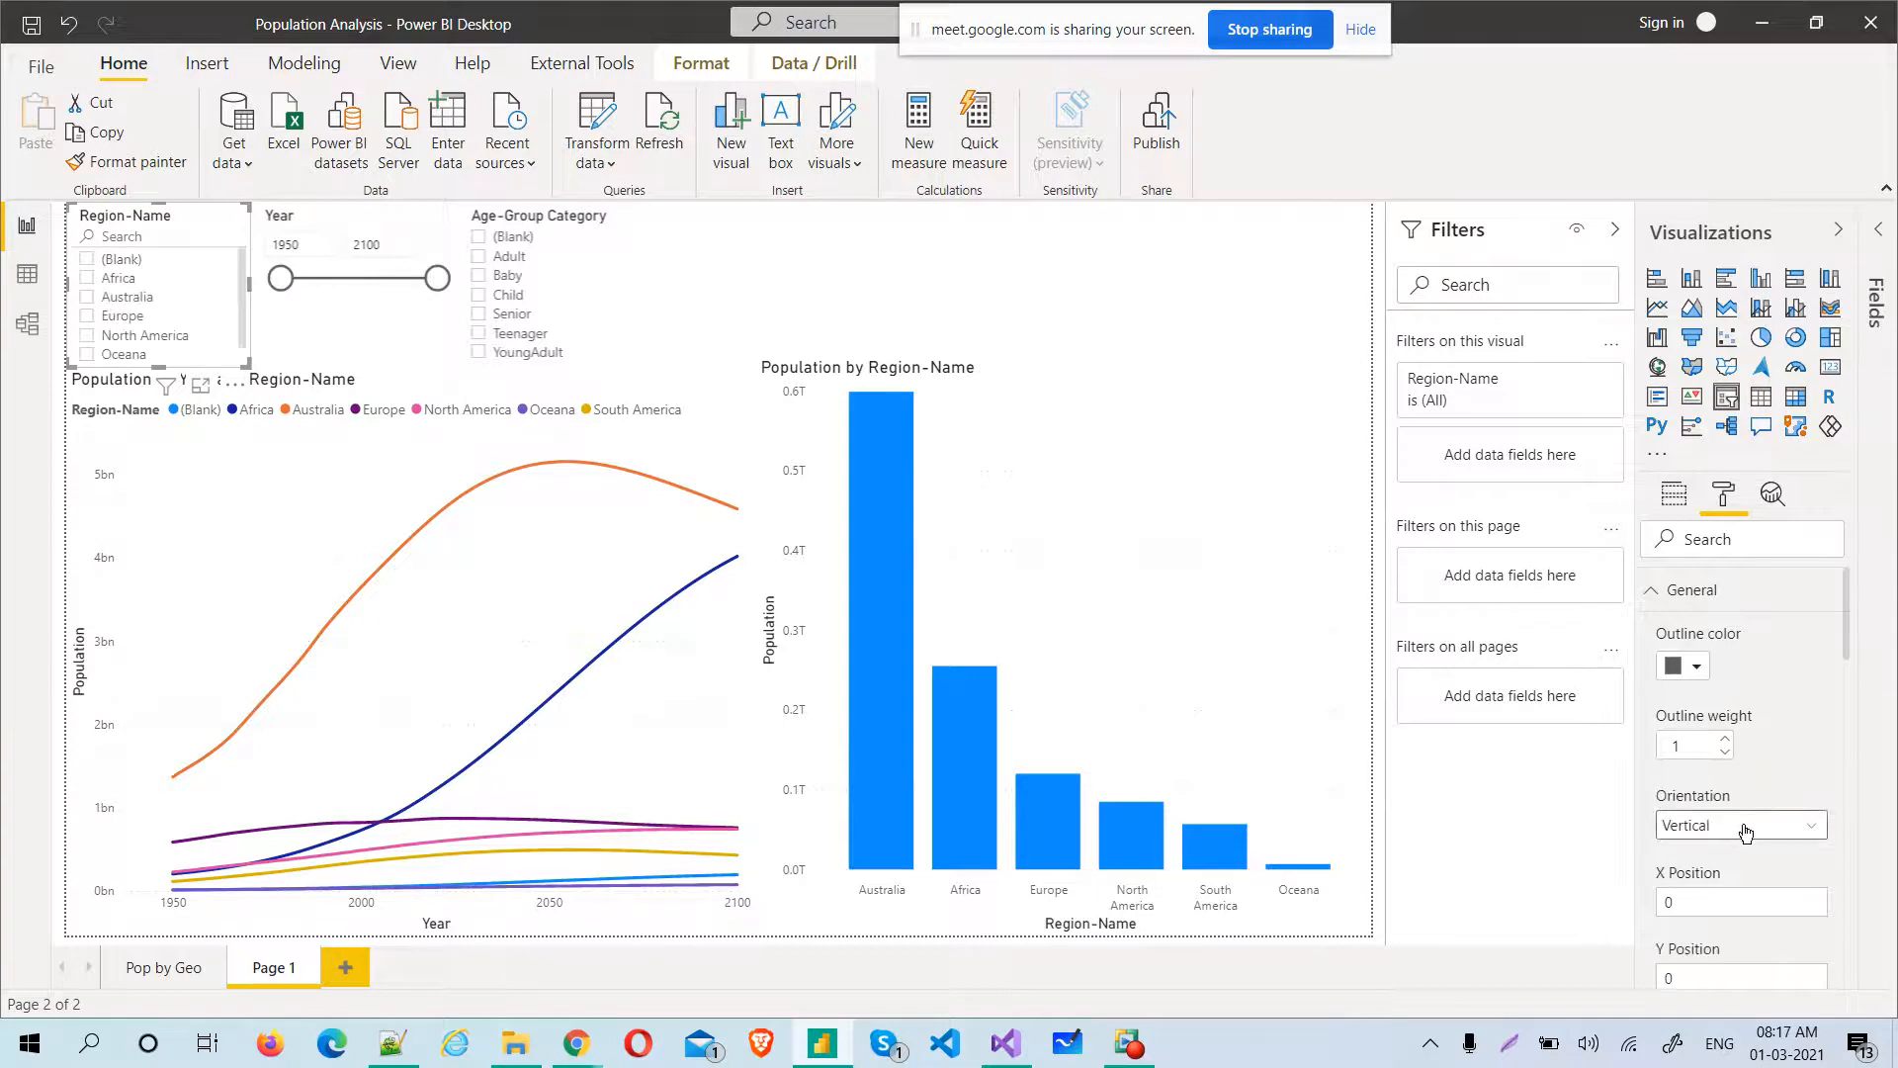
Set the Region-Name slicer's orientation to Horizontal, stretch it across the full page width and reduce its height
{"action": "left_click", "coordinate": [1708, 828]}
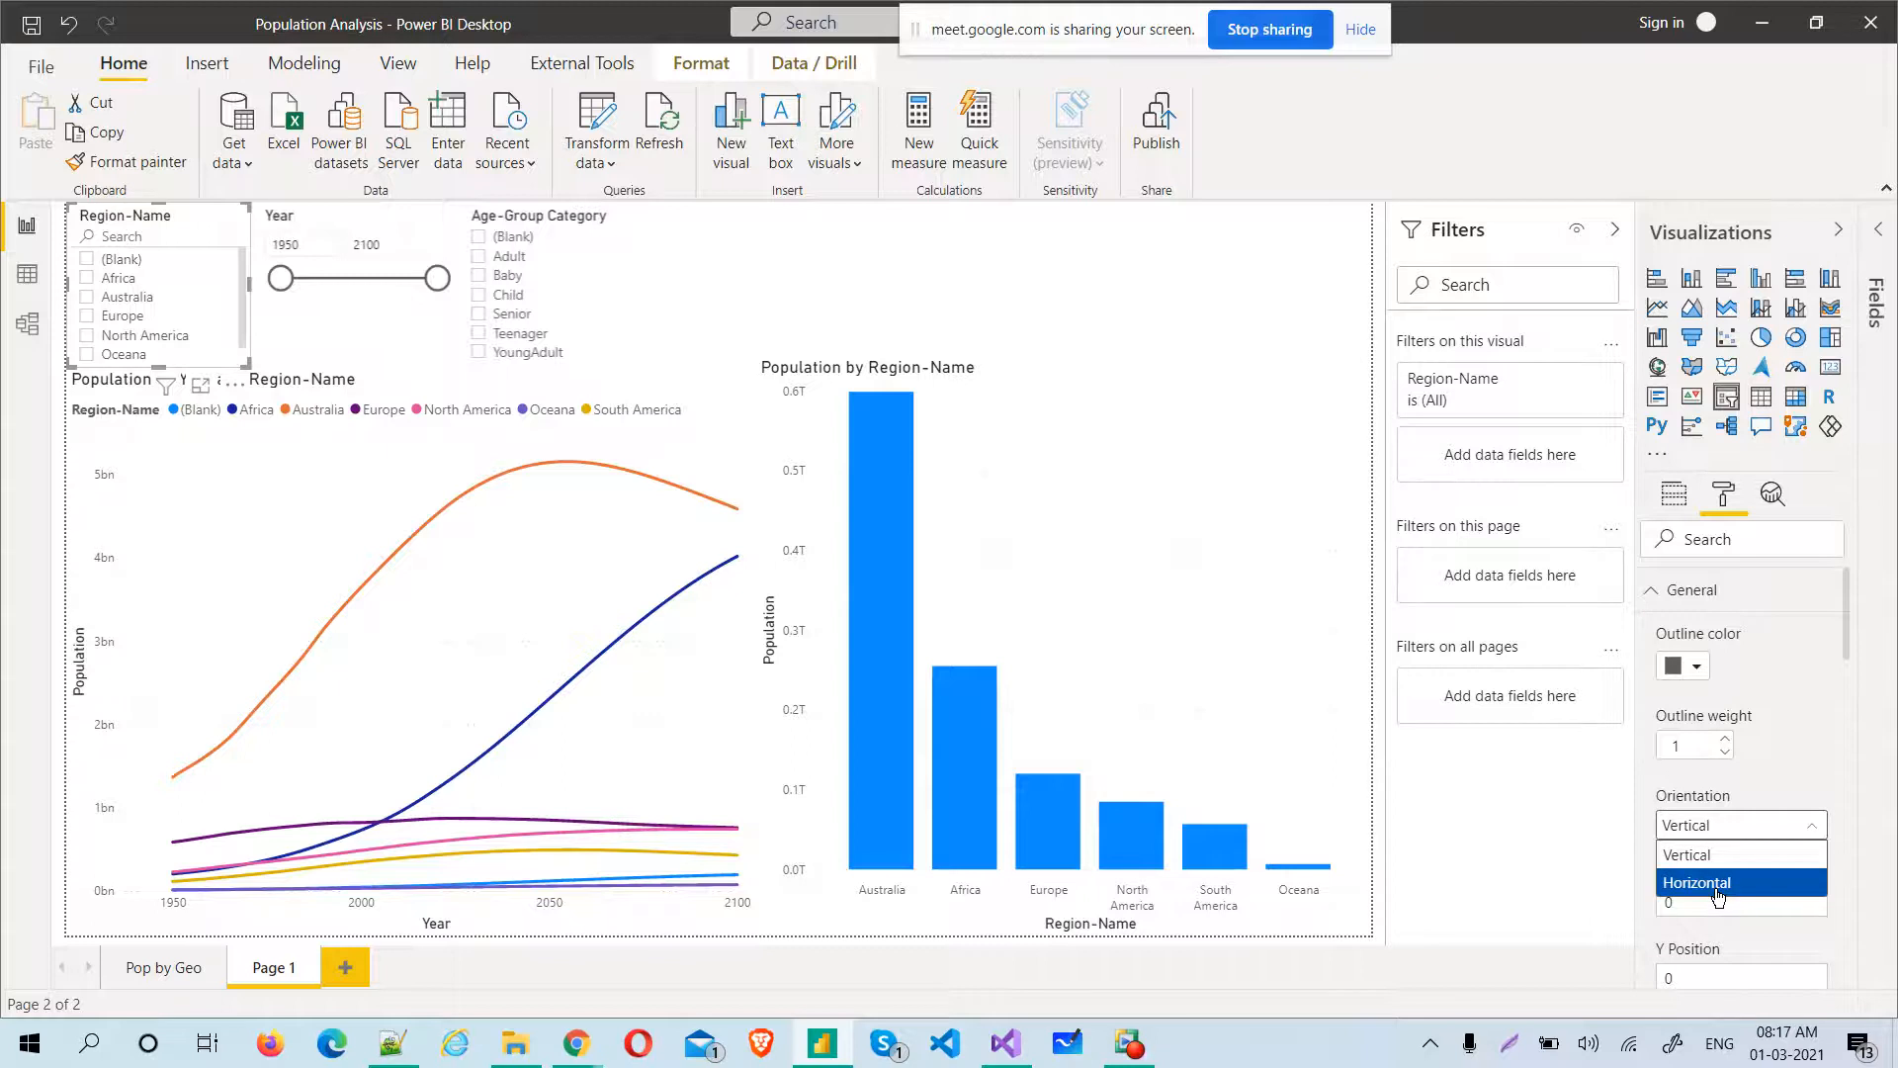
{"action": "left_click", "coordinate": [1717, 880]}
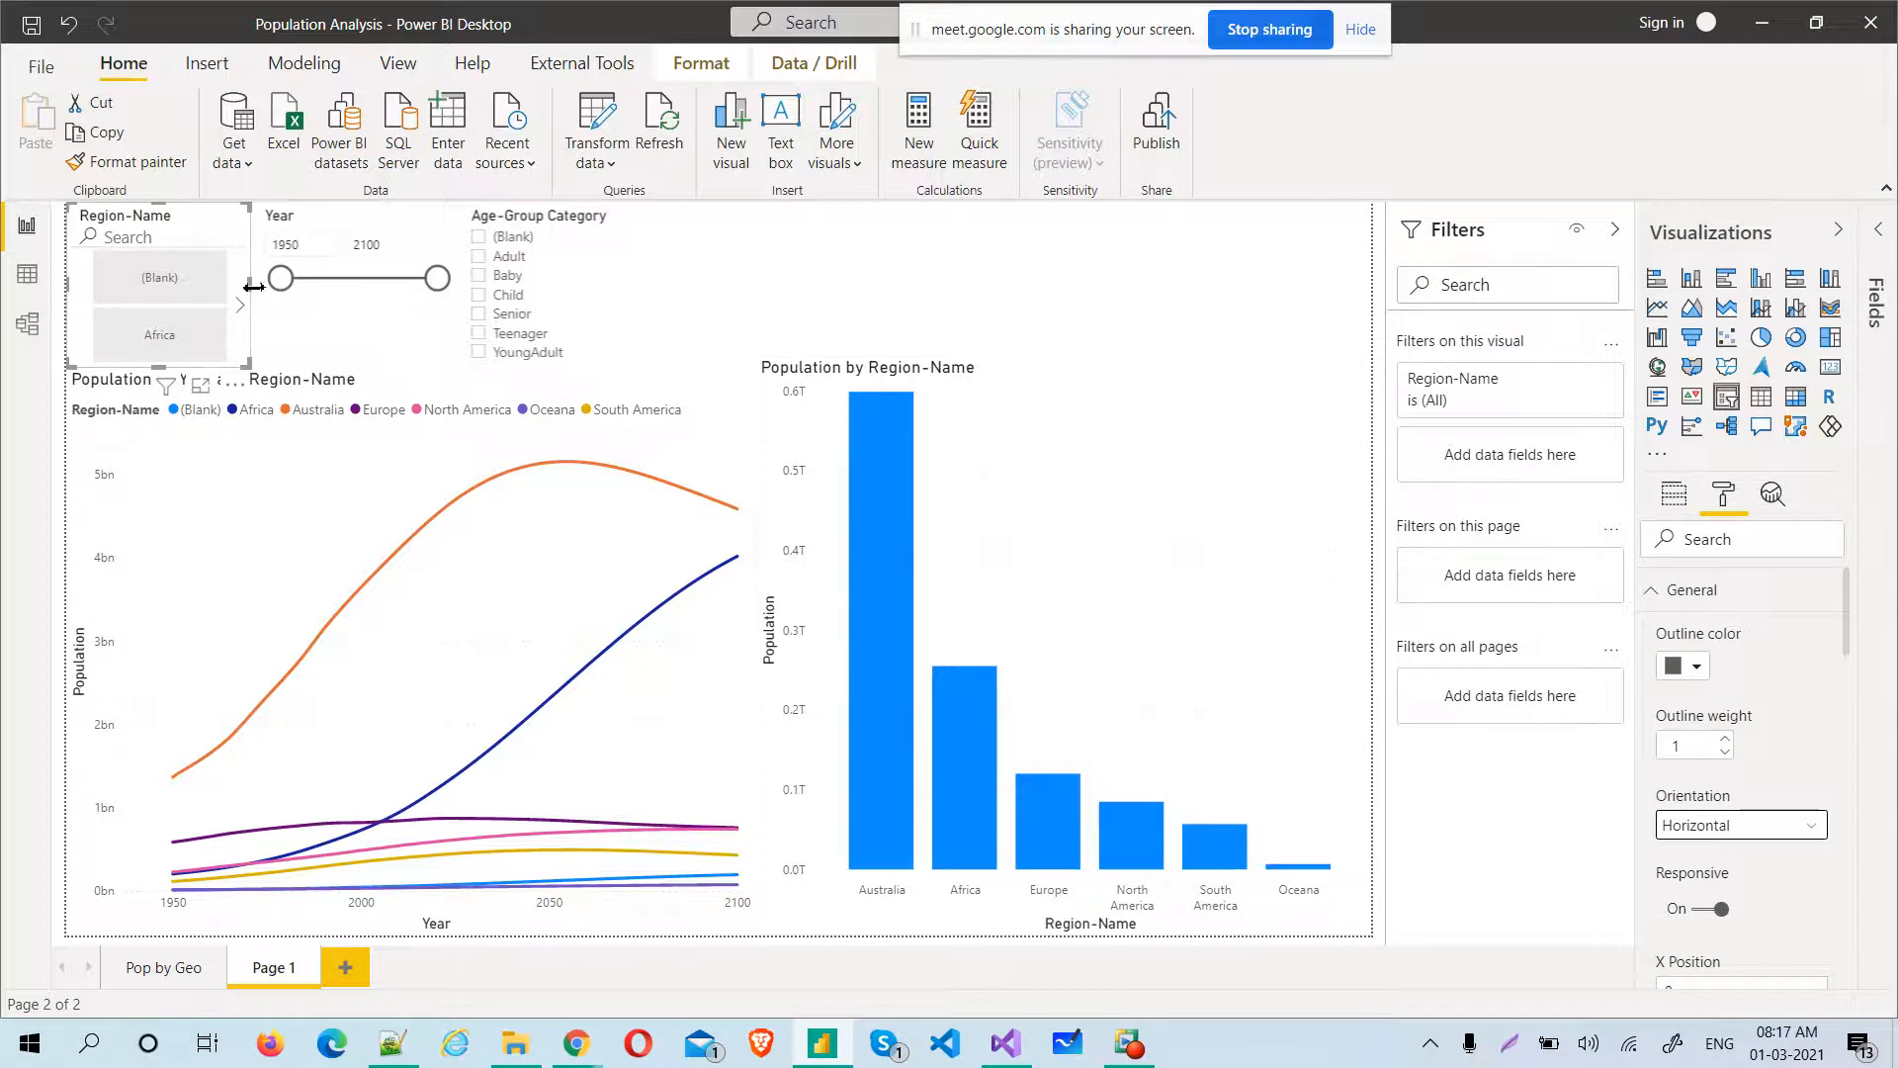
{"action": "left_click_drag", "start_coordinate": [737, 321], "coordinate": [1378, 222]}
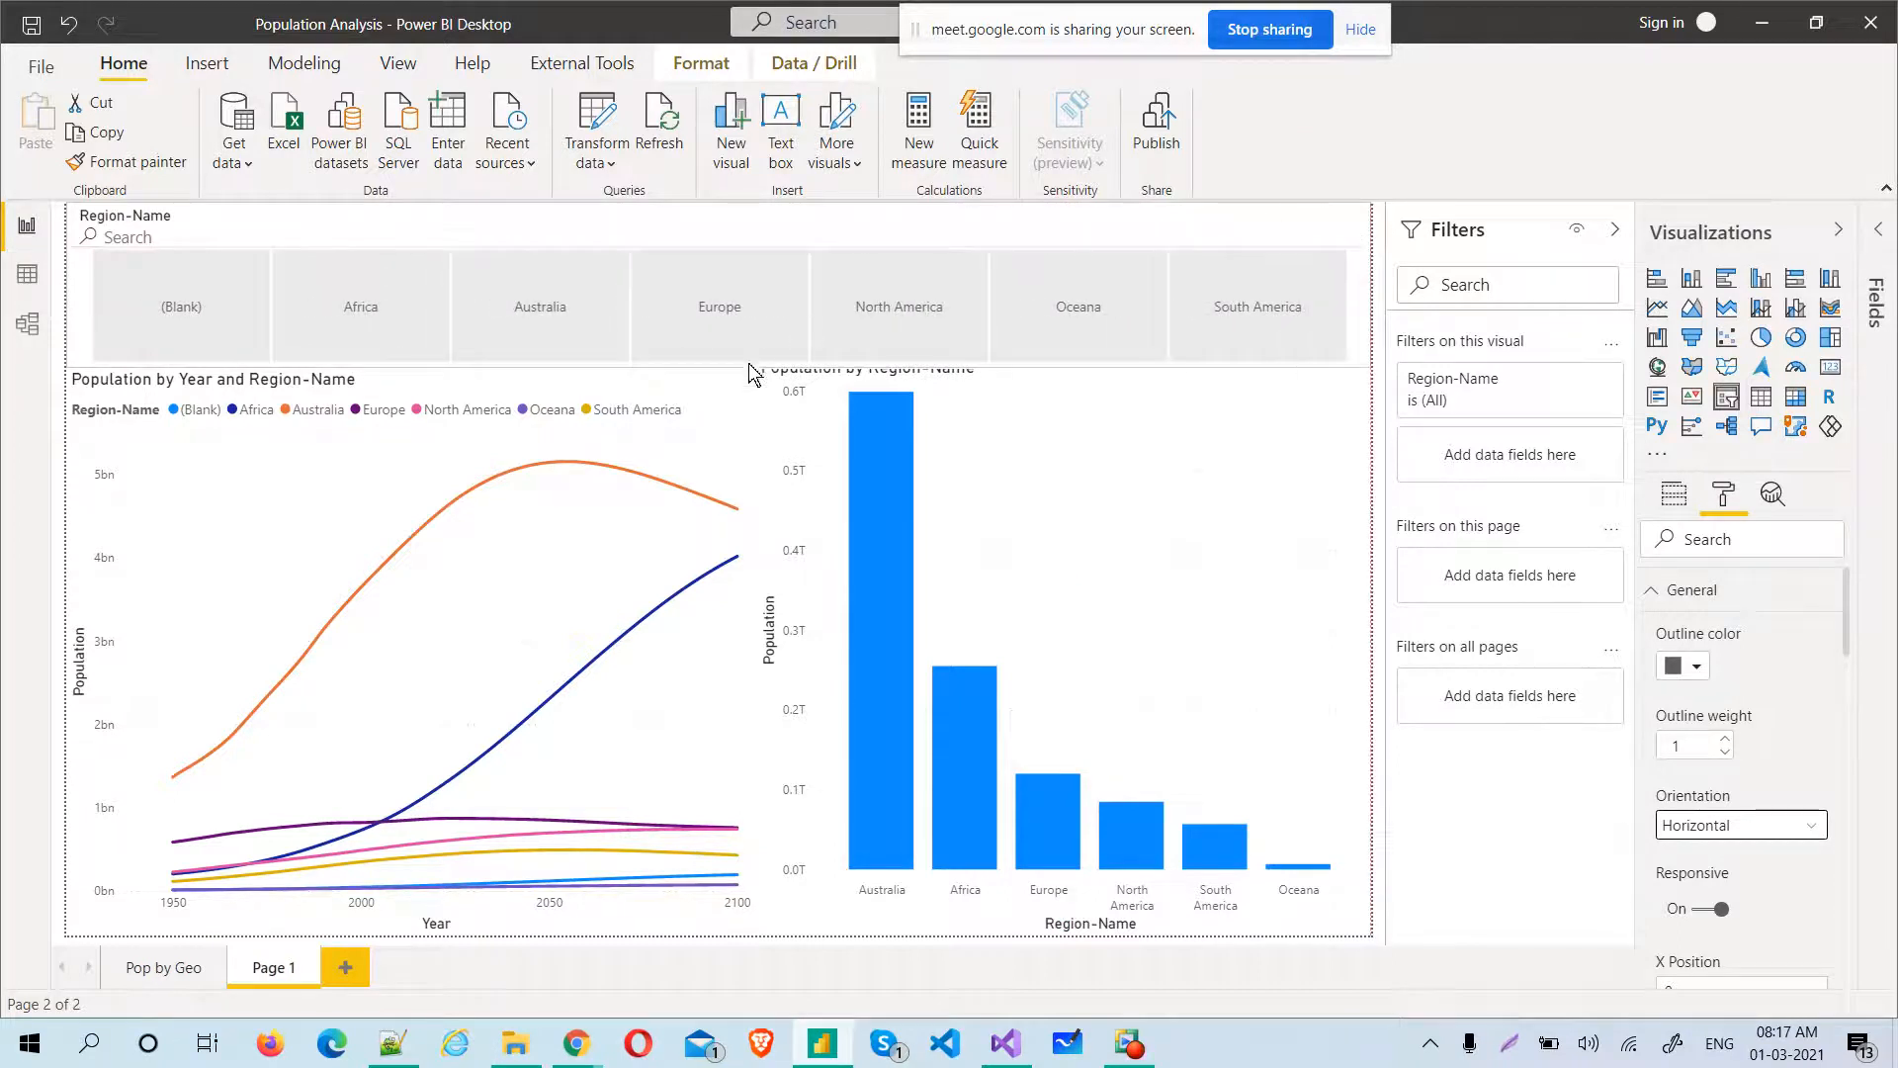
{"action": "left_click_drag", "start_coordinate": [715, 368], "coordinate": [714, 319]}
{"action": "left_click_drag", "start_coordinate": [704, 295], "coordinate": [704, 302]}
Turn off search in the Region-Name slicer and shrink it to a thin, slightly narrower strip along the page's upper edge
{"action": "left_click", "coordinate": [138, 232]}
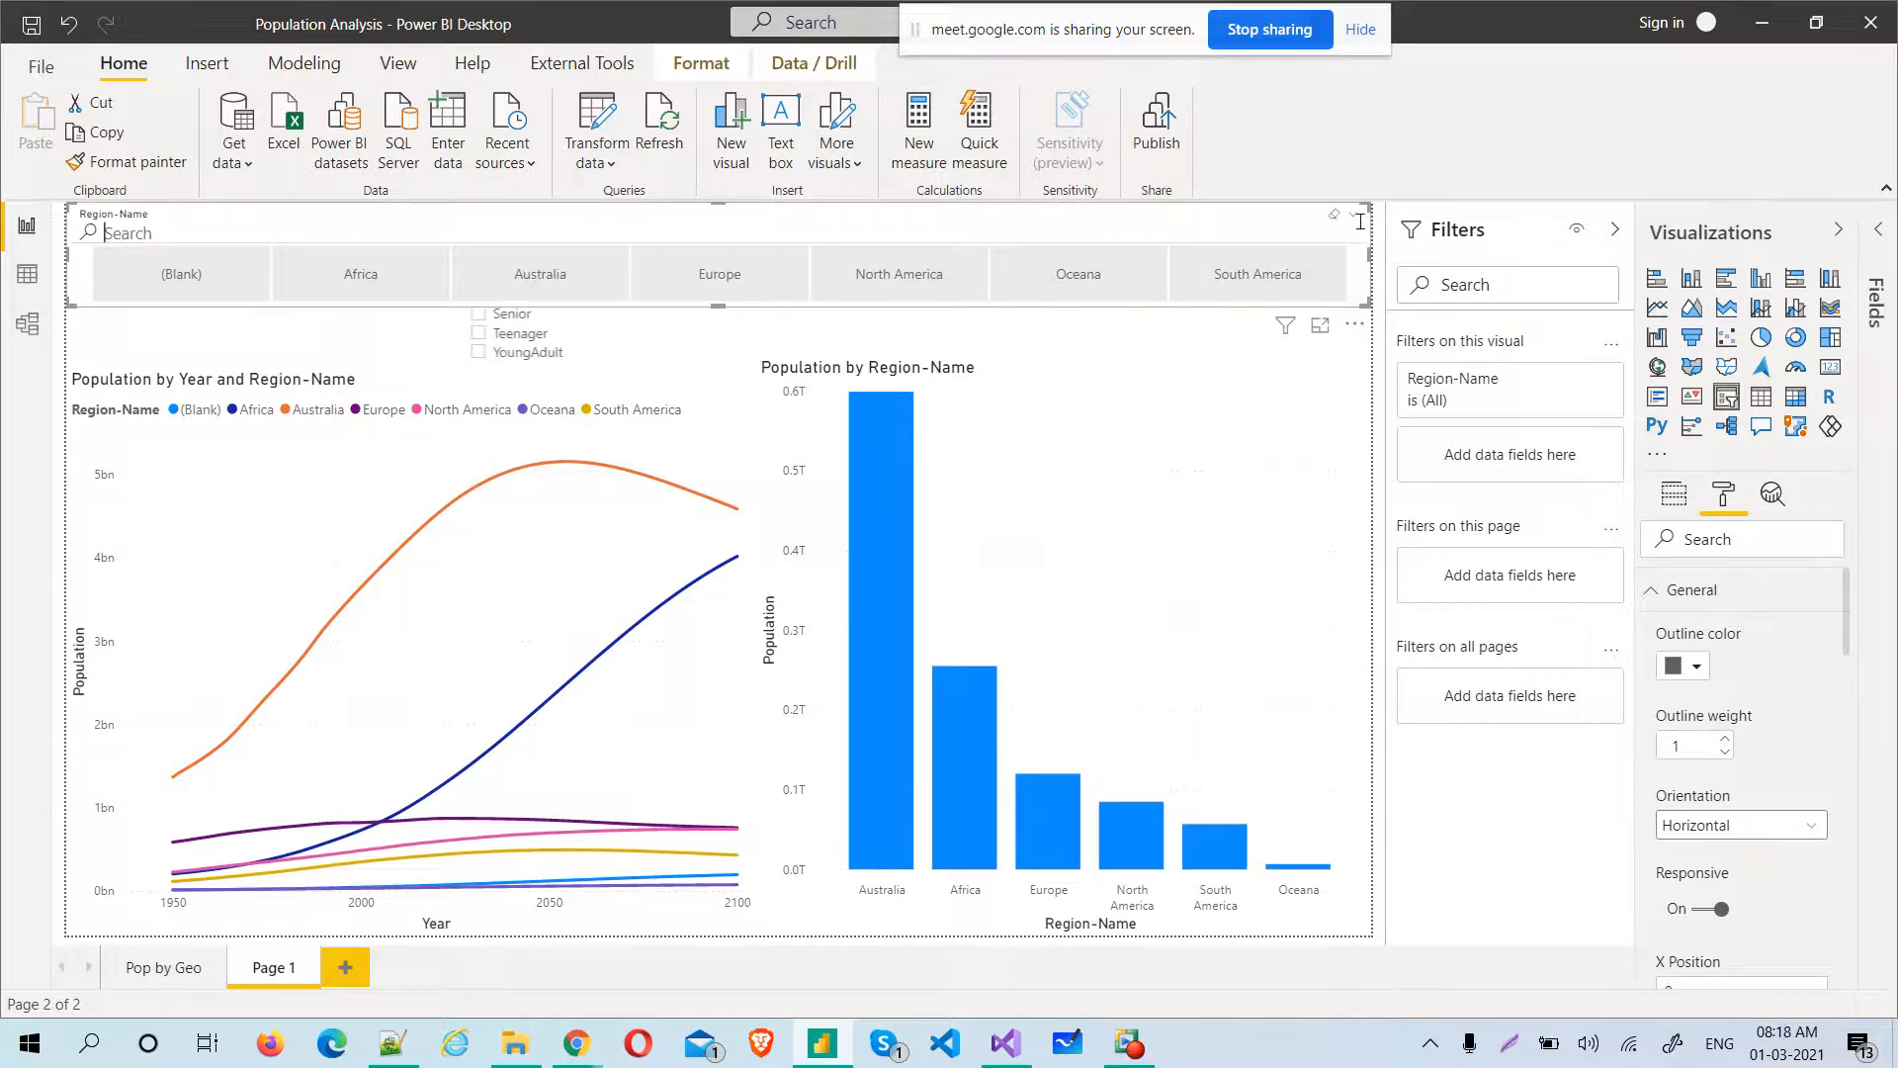
{"action": "left_click", "coordinate": [1354, 324]}
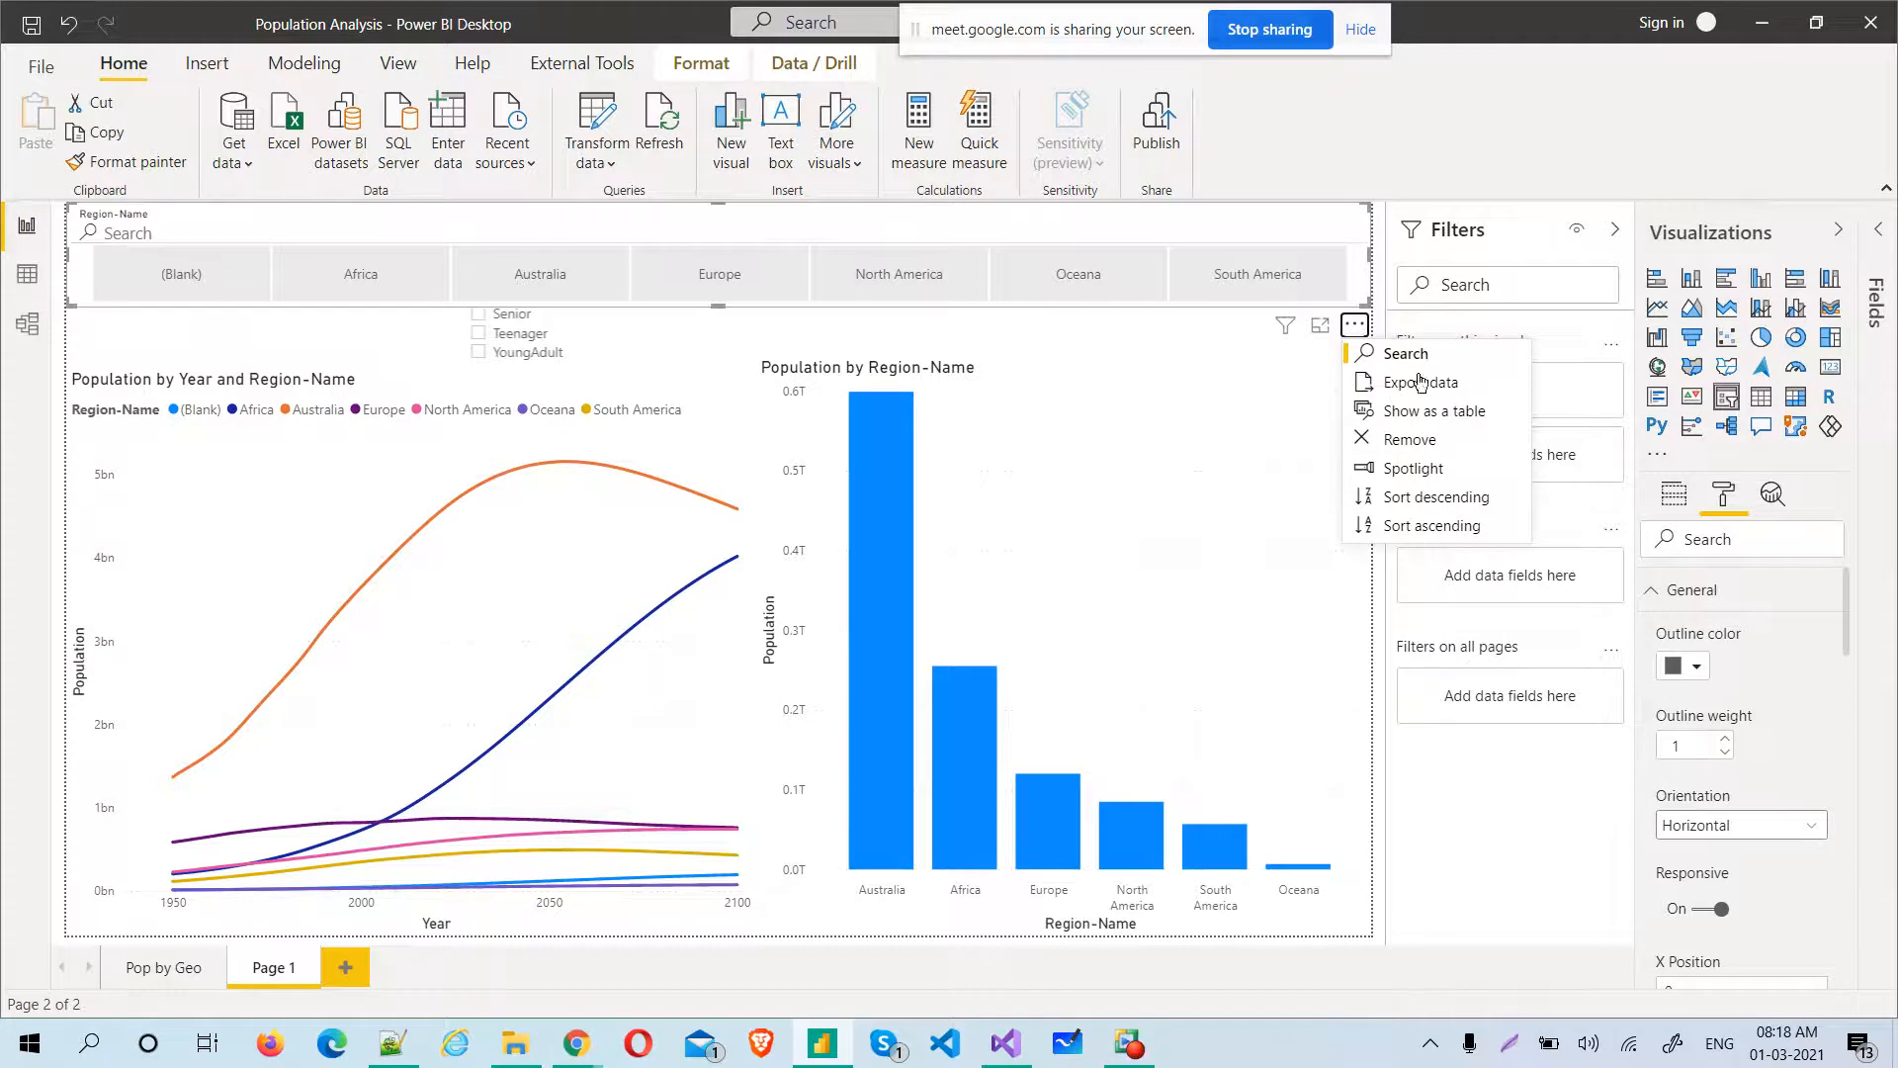
{"action": "left_click", "coordinate": [1429, 356]}
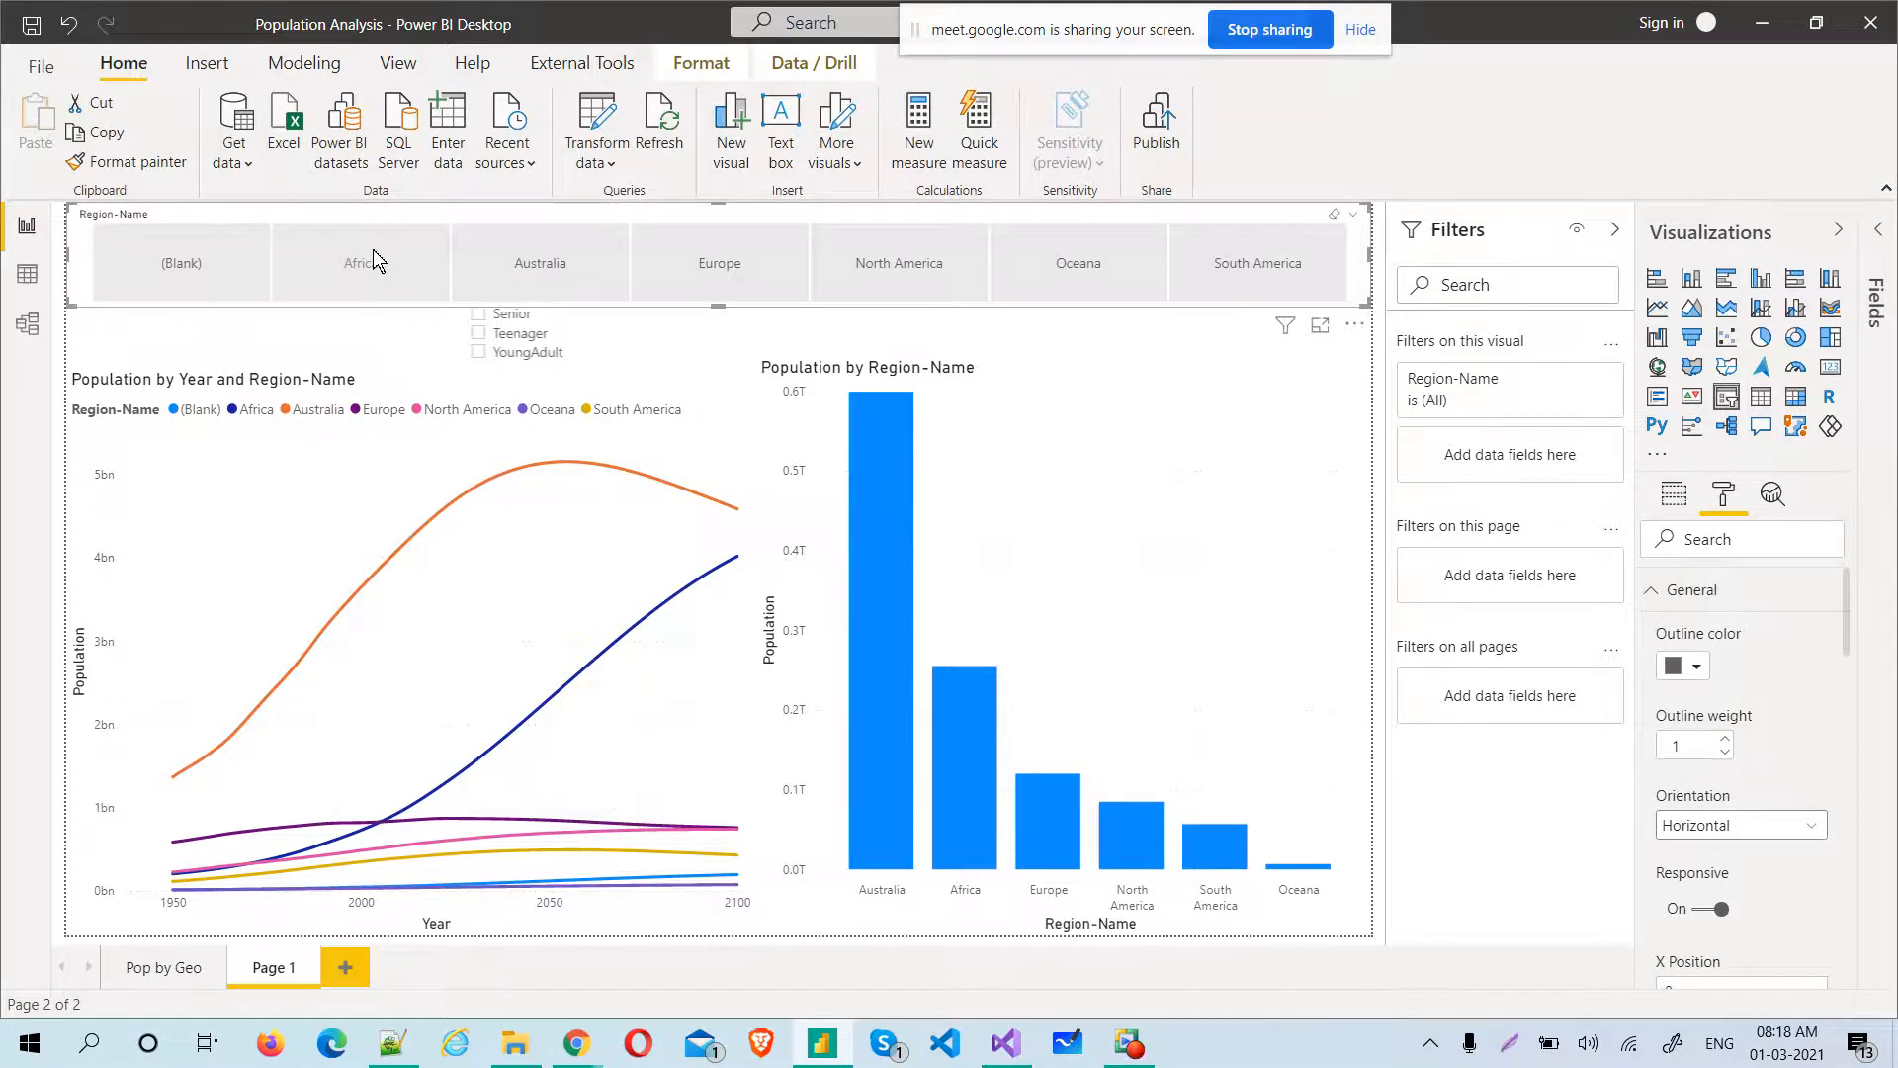
{"action": "left_click", "coordinate": [576, 271]}
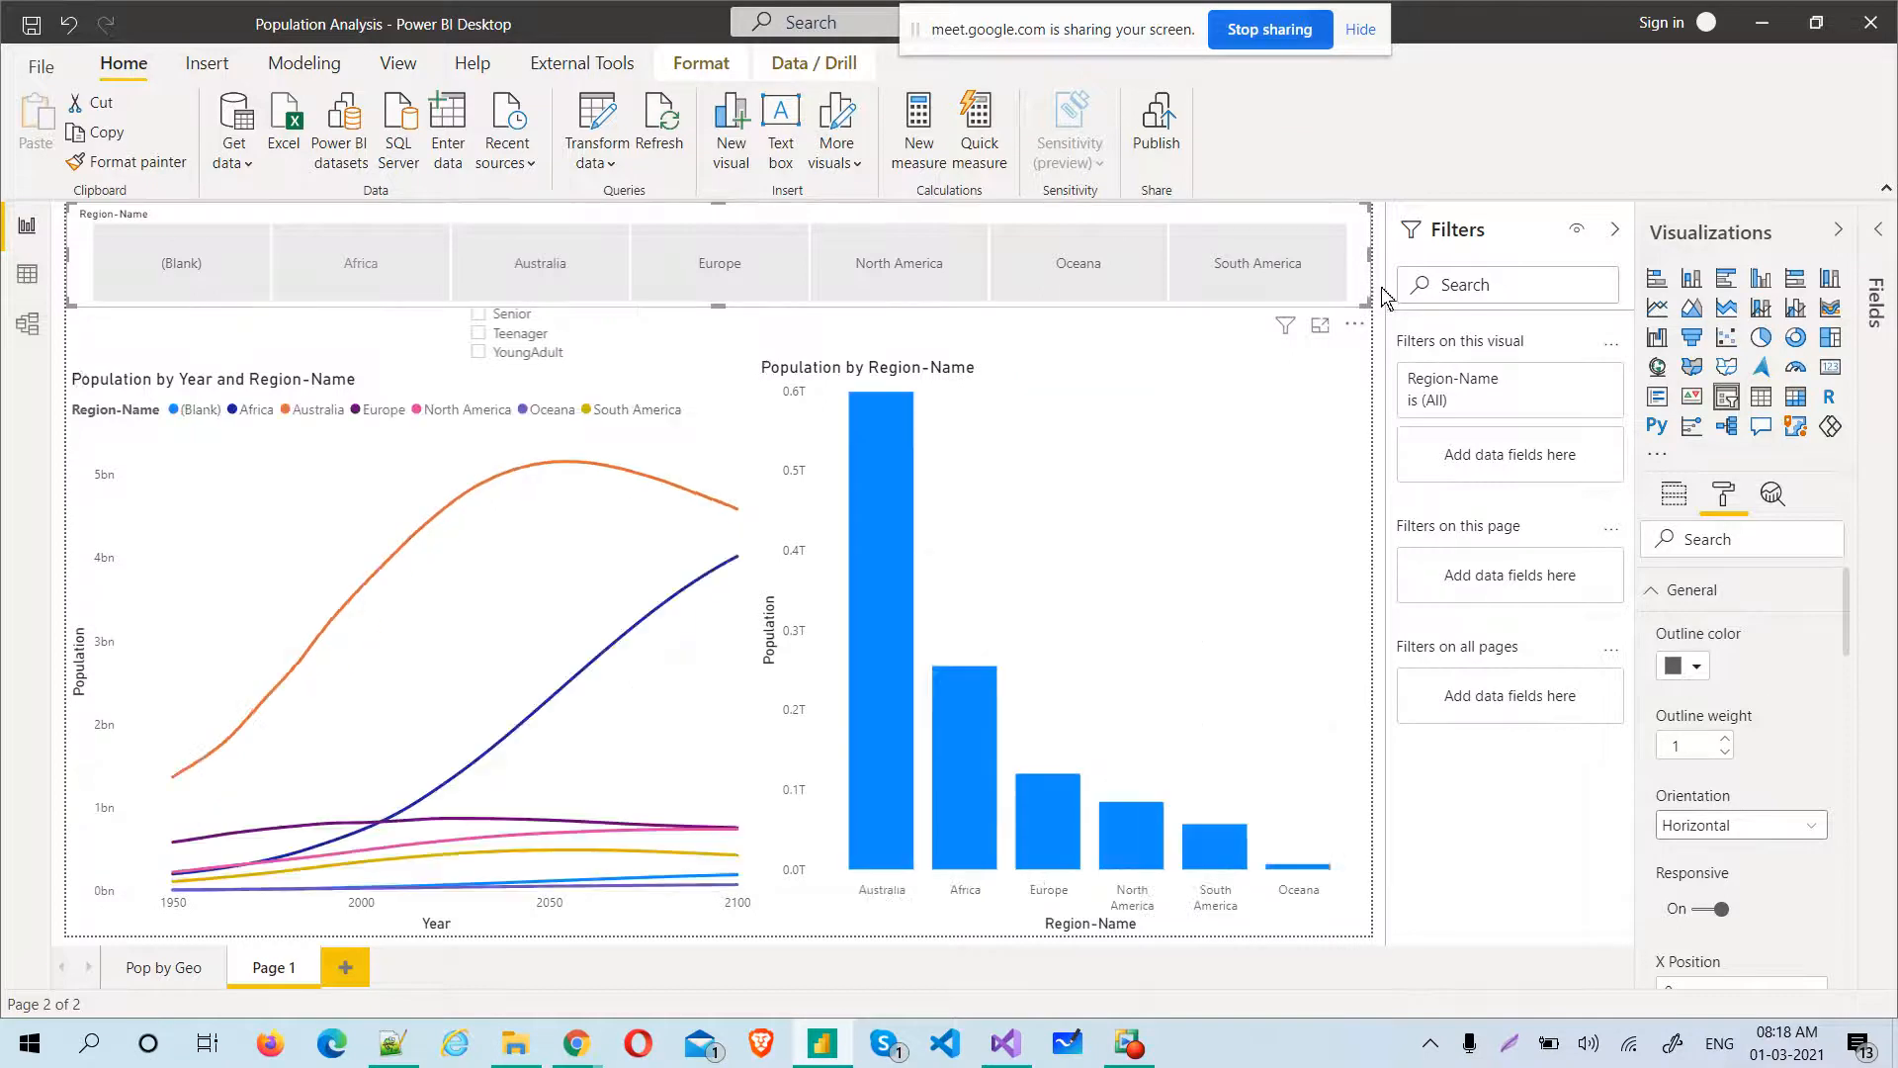
{"action": "left_click_drag", "start_coordinate": [1363, 301], "coordinate": [1285, 234]}
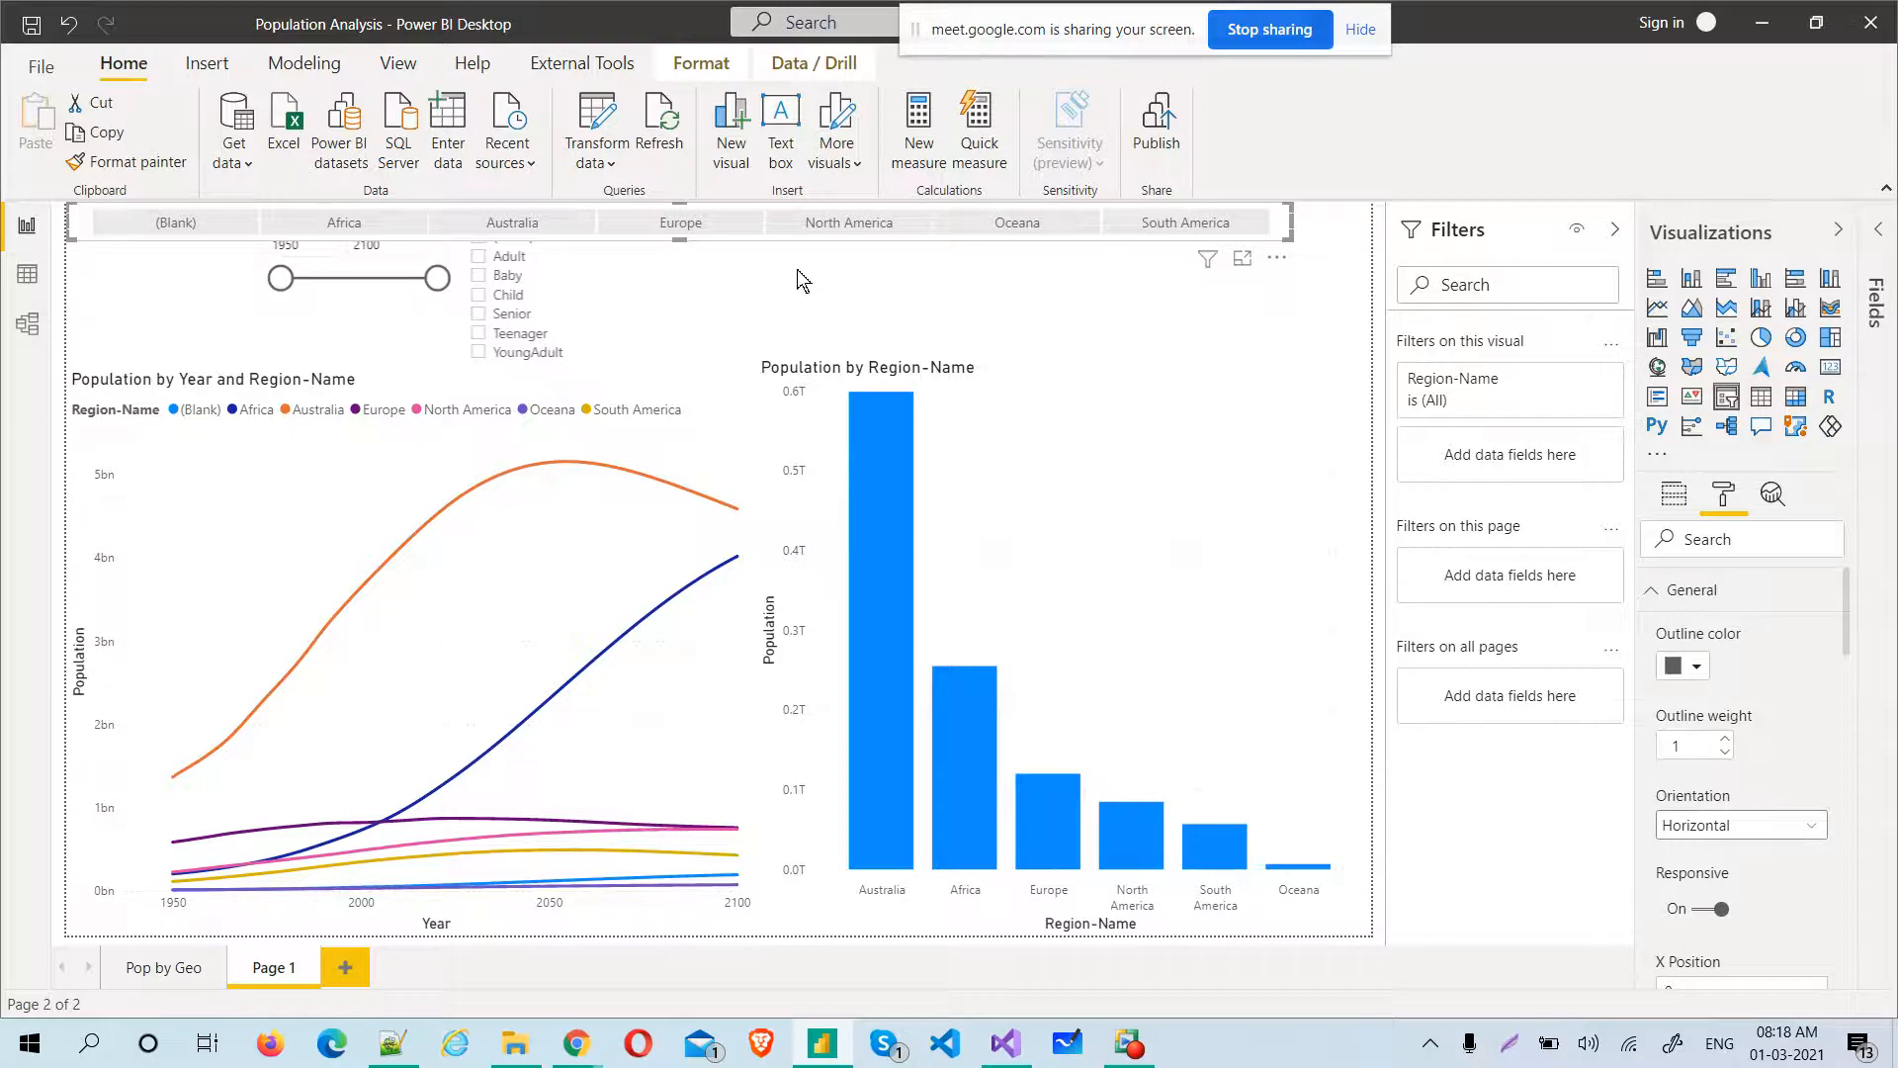
Examine the Year field in Fact-Population and the slicer types available for the Year slicer
{"action": "left_click", "coordinate": [384, 311]}
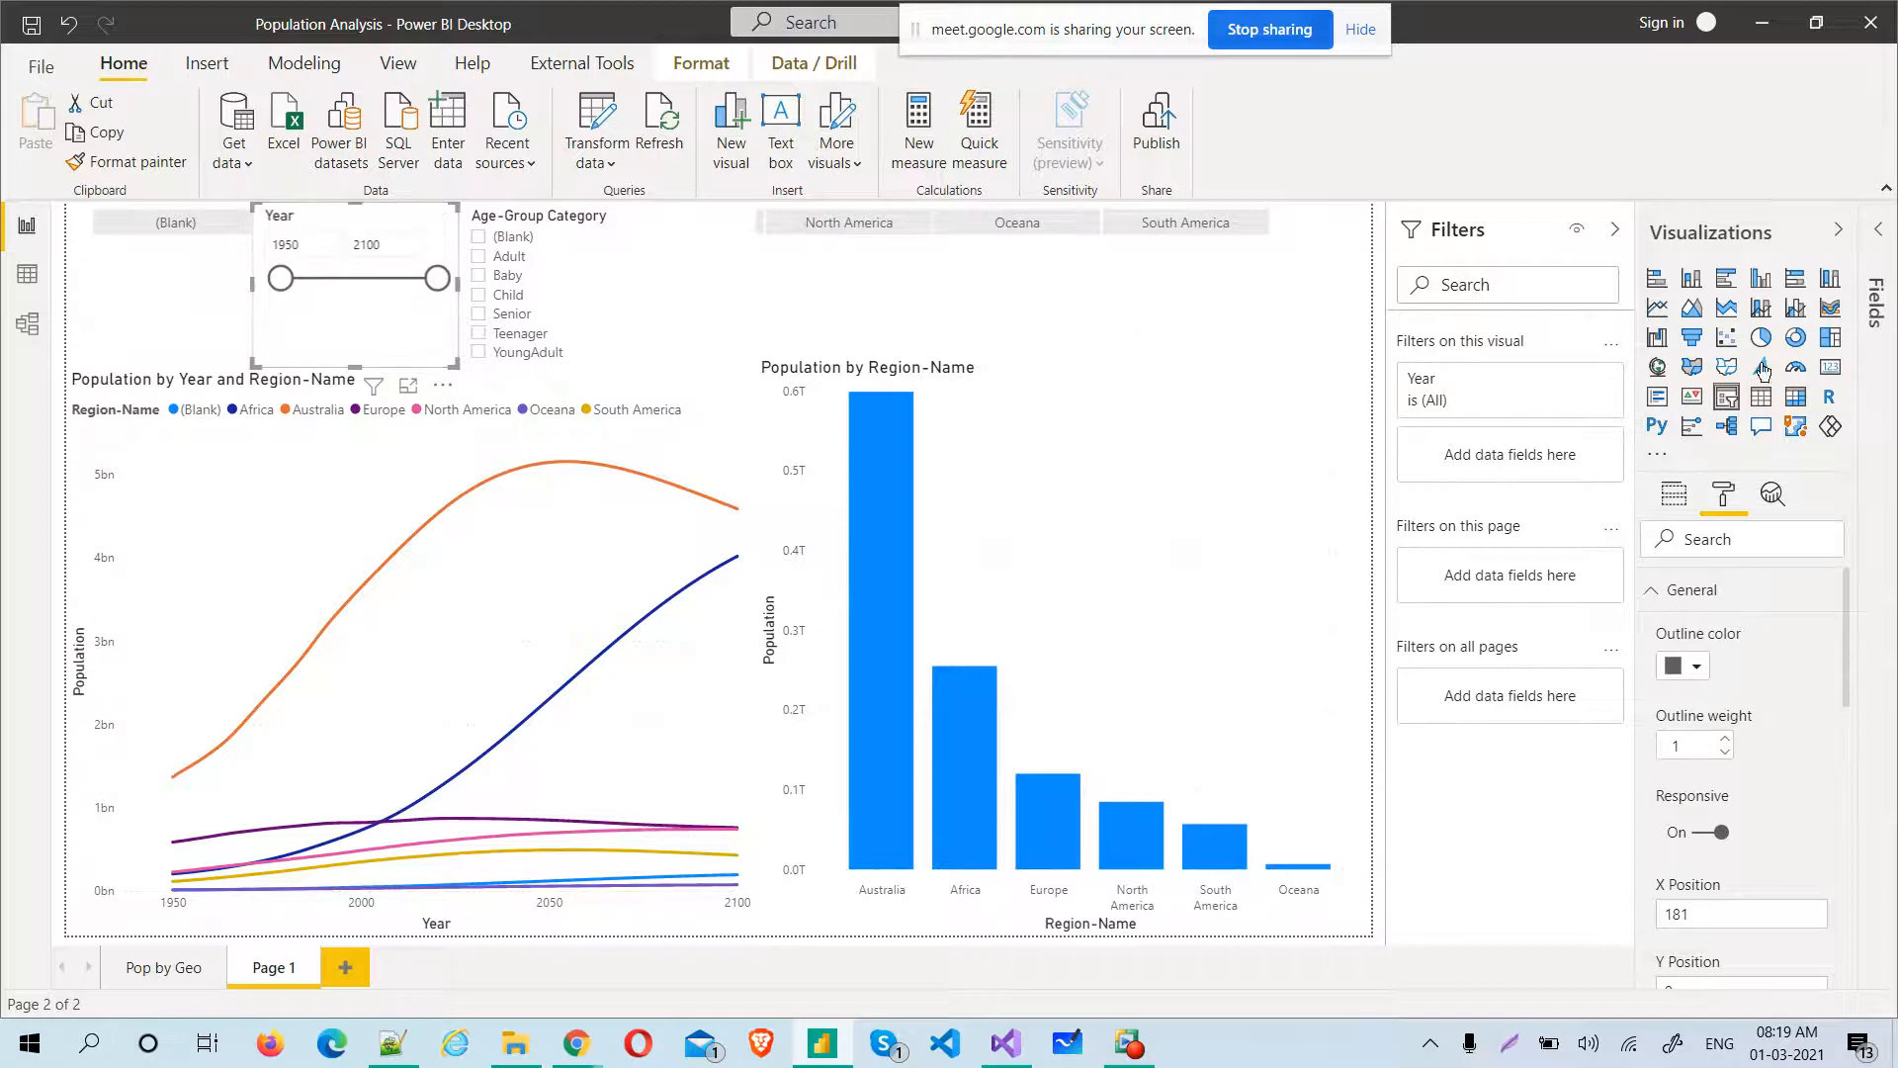
{"action": "left_click", "coordinate": [1881, 233]}
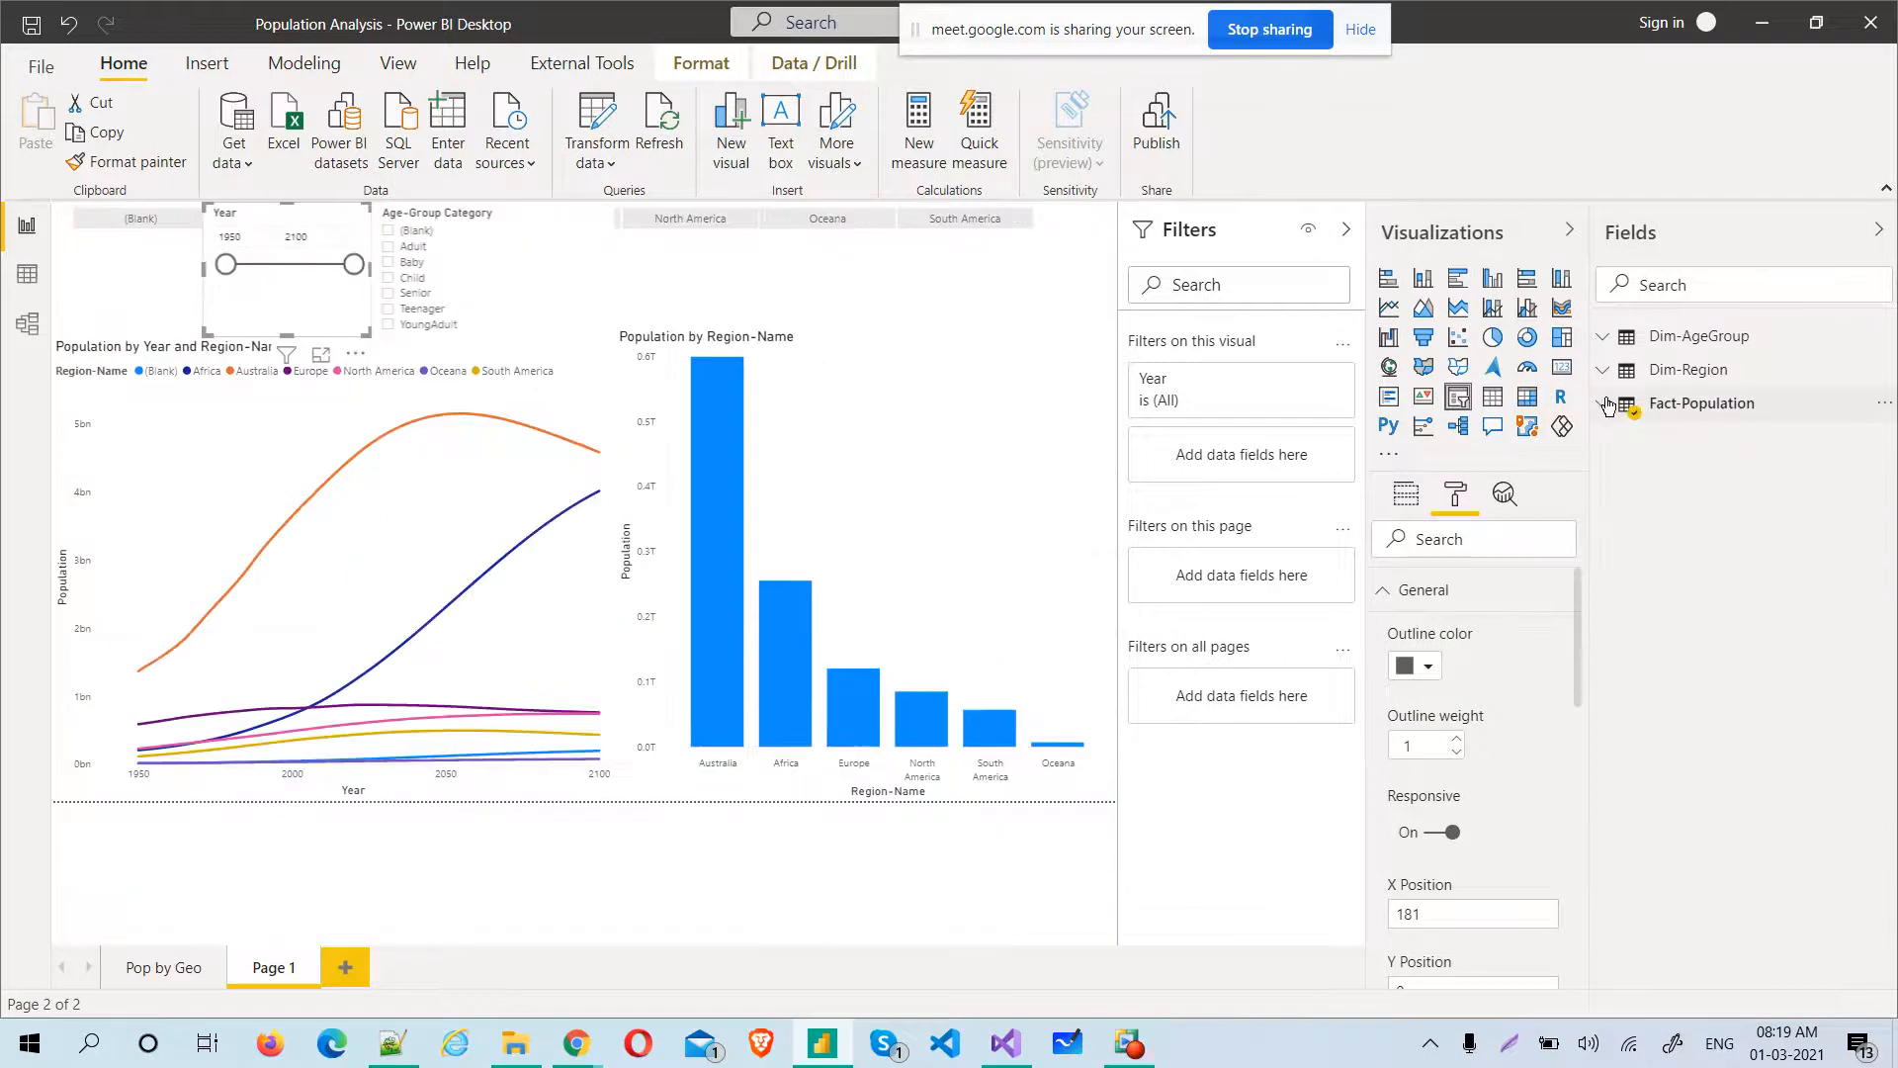
{"action": "left_click", "coordinate": [1608, 406]}
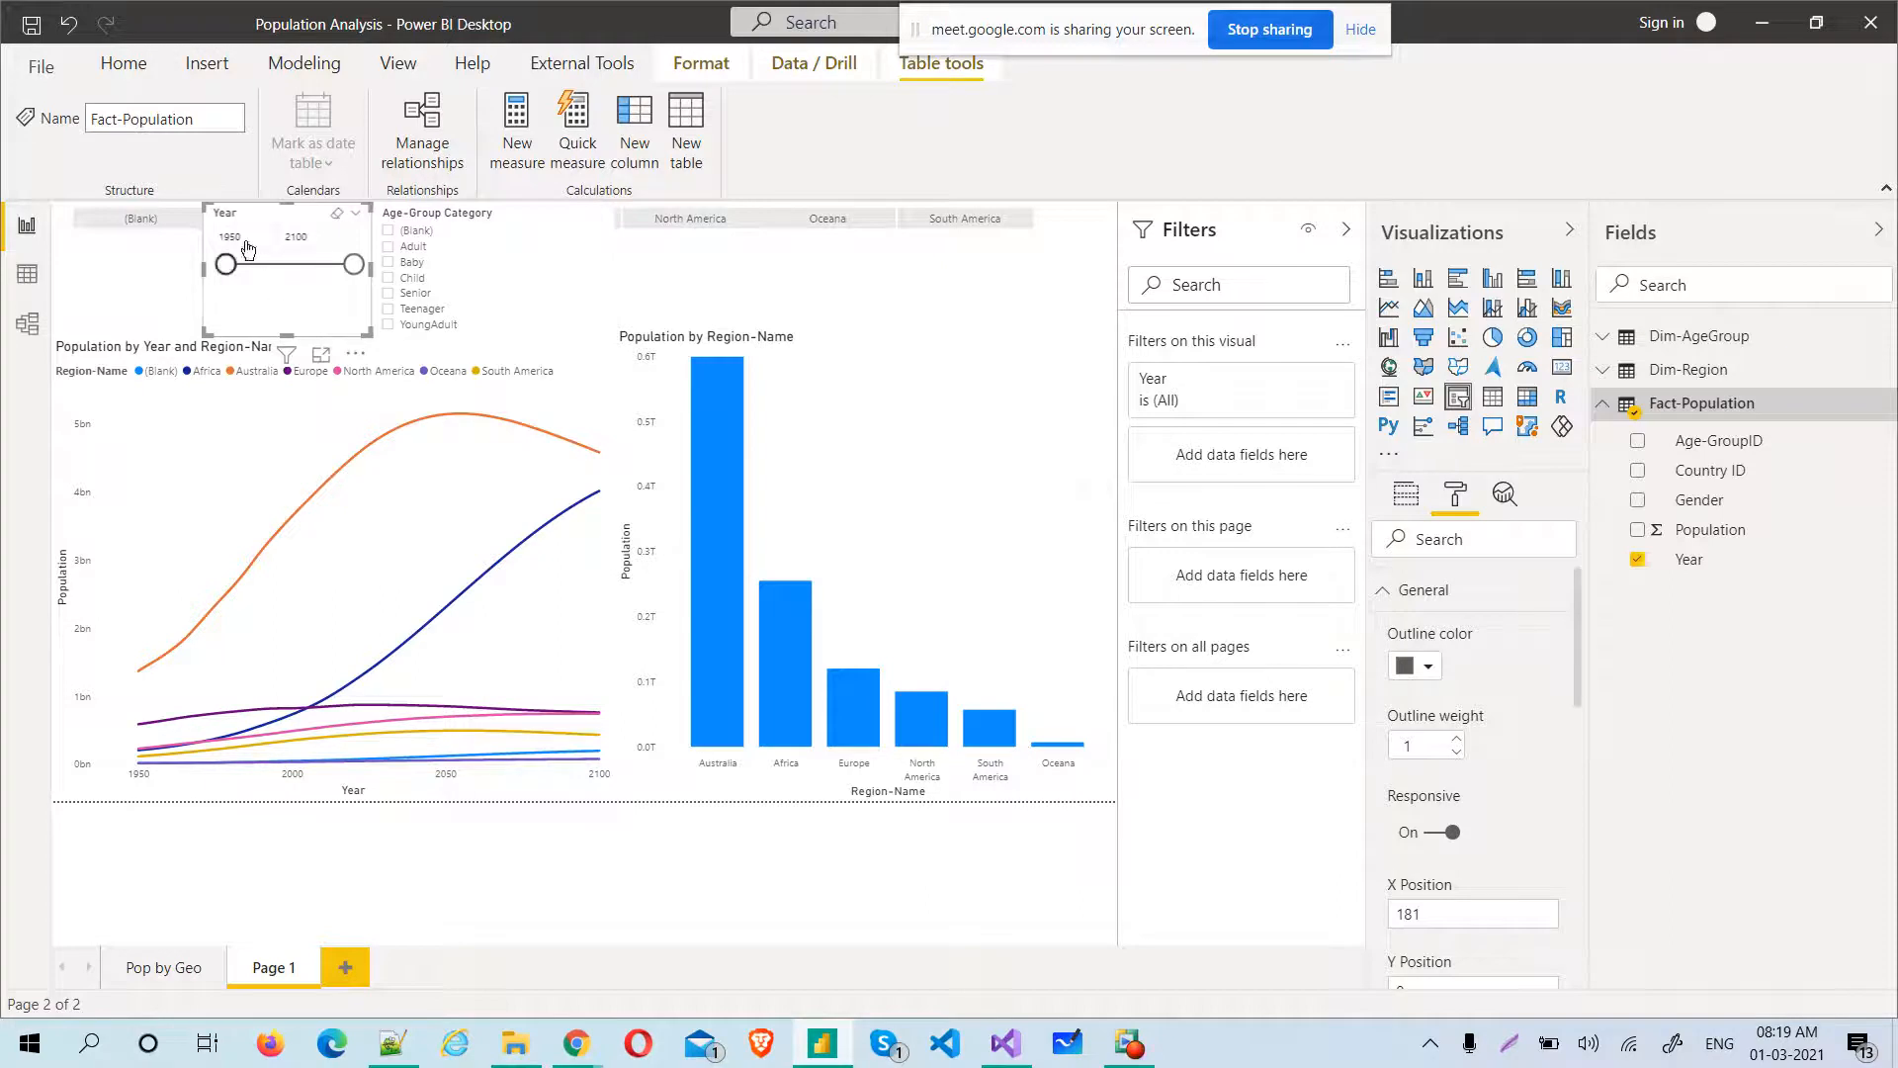
{"action": "left_click", "coordinate": [356, 225]}
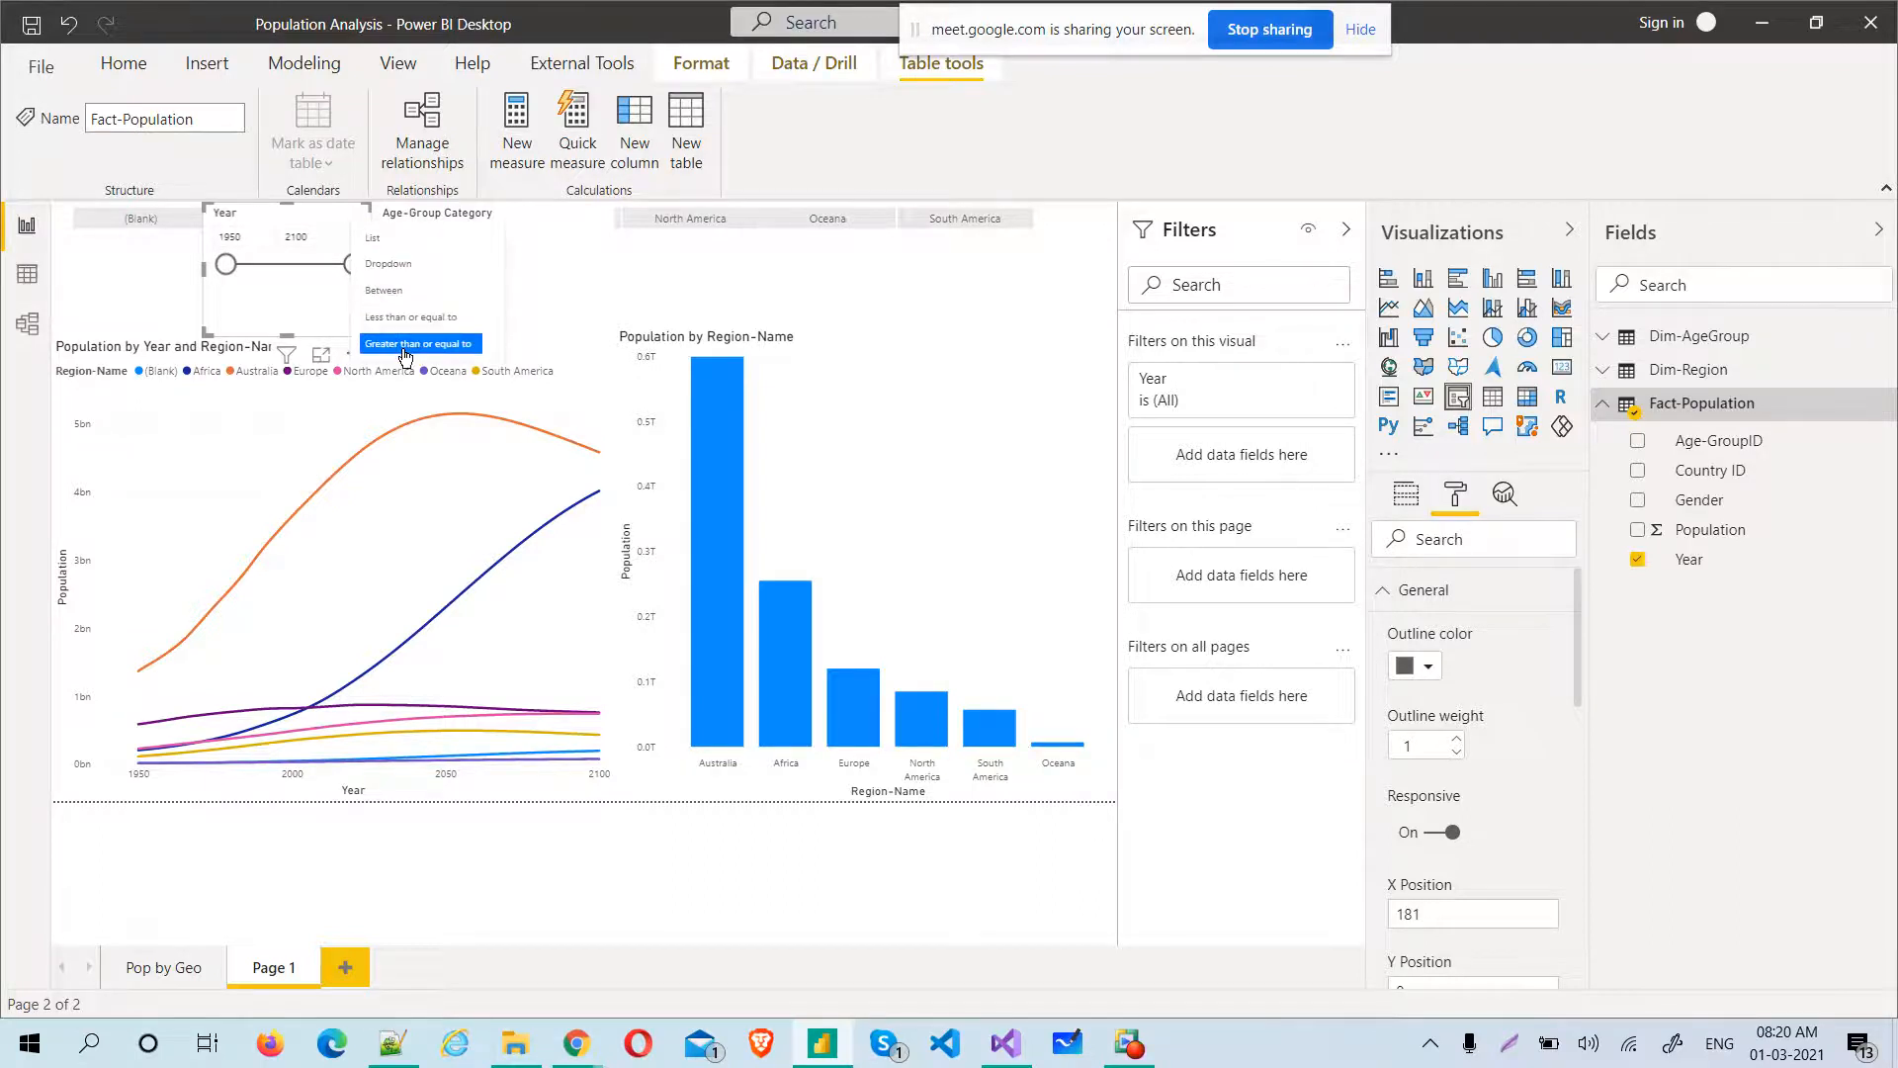
{"action": "left_click", "coordinate": [293, 298]}
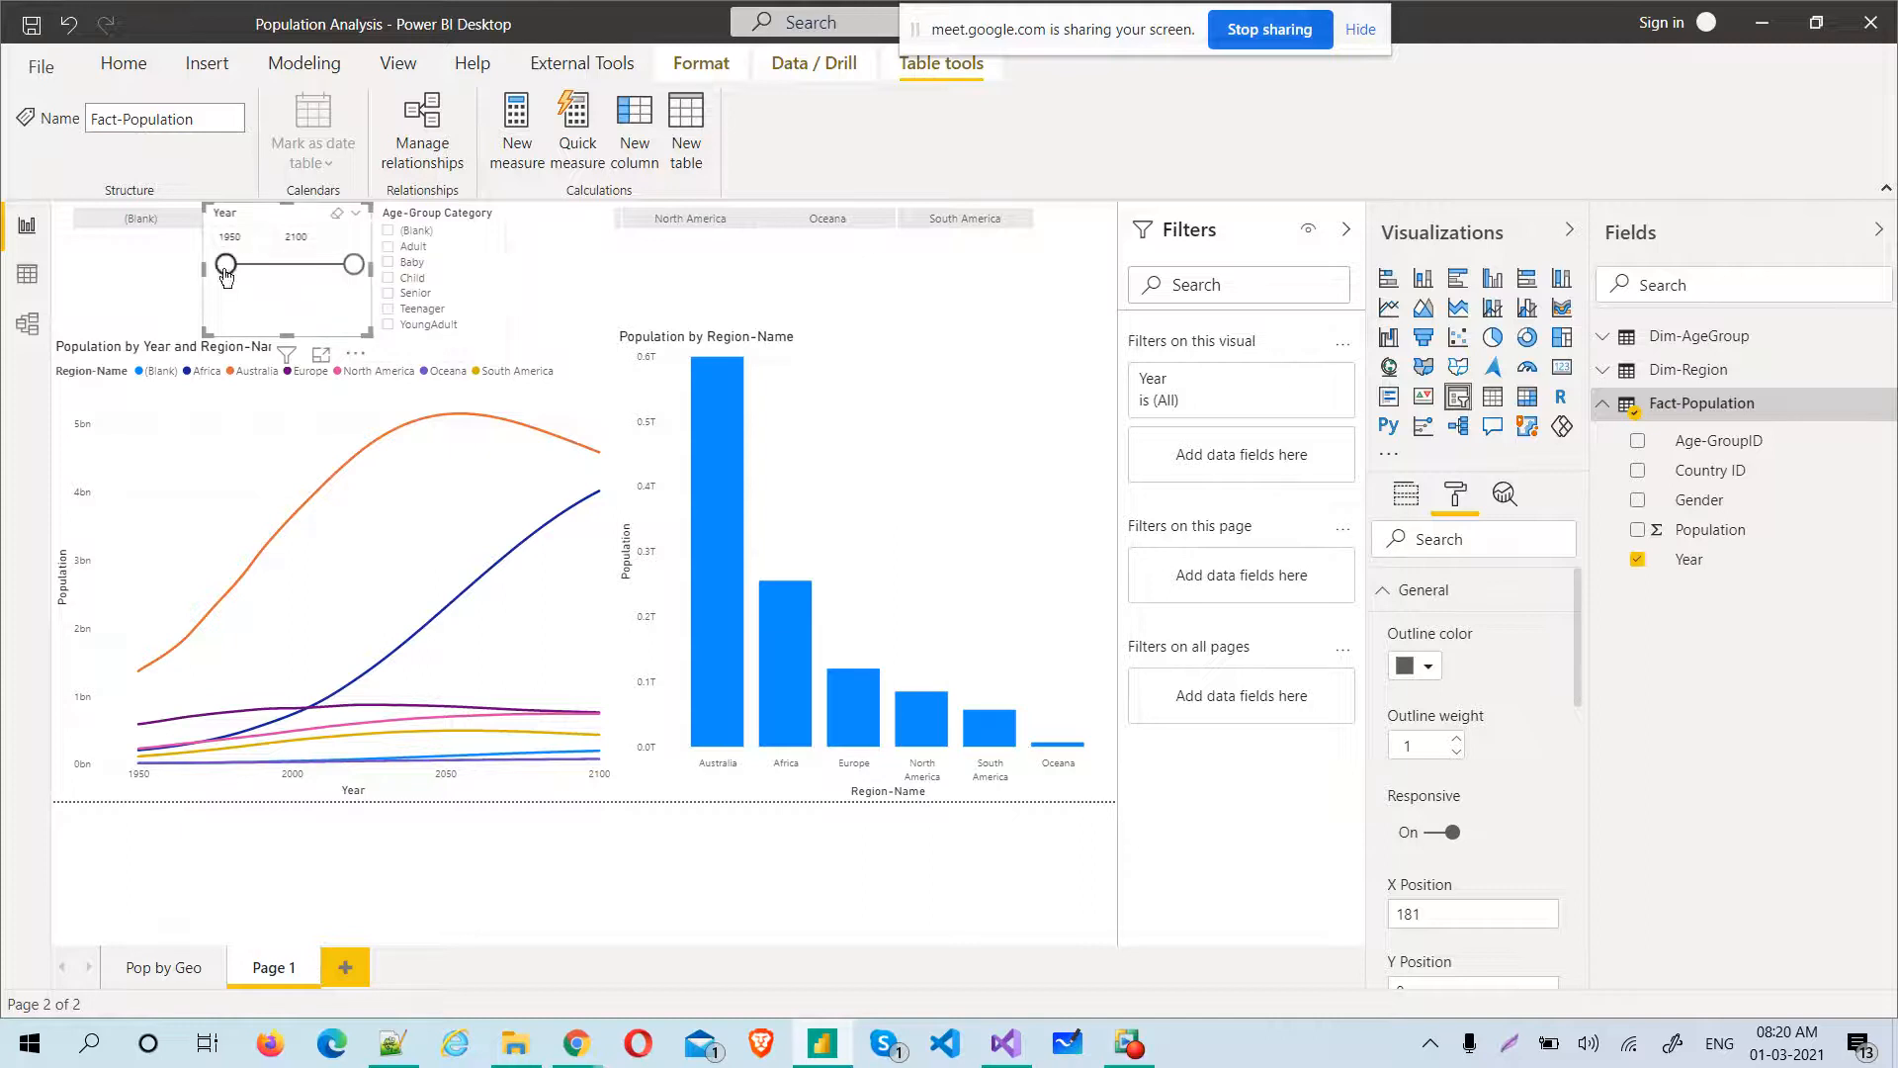
Filter the Year slicer to 1989 through 2042, and return its start year to 1950
{"action": "left_click_drag", "start_coordinate": [227, 276], "coordinate": [261, 278]}
{"action": "left_click_drag", "start_coordinate": [354, 264], "coordinate": [299, 257]}
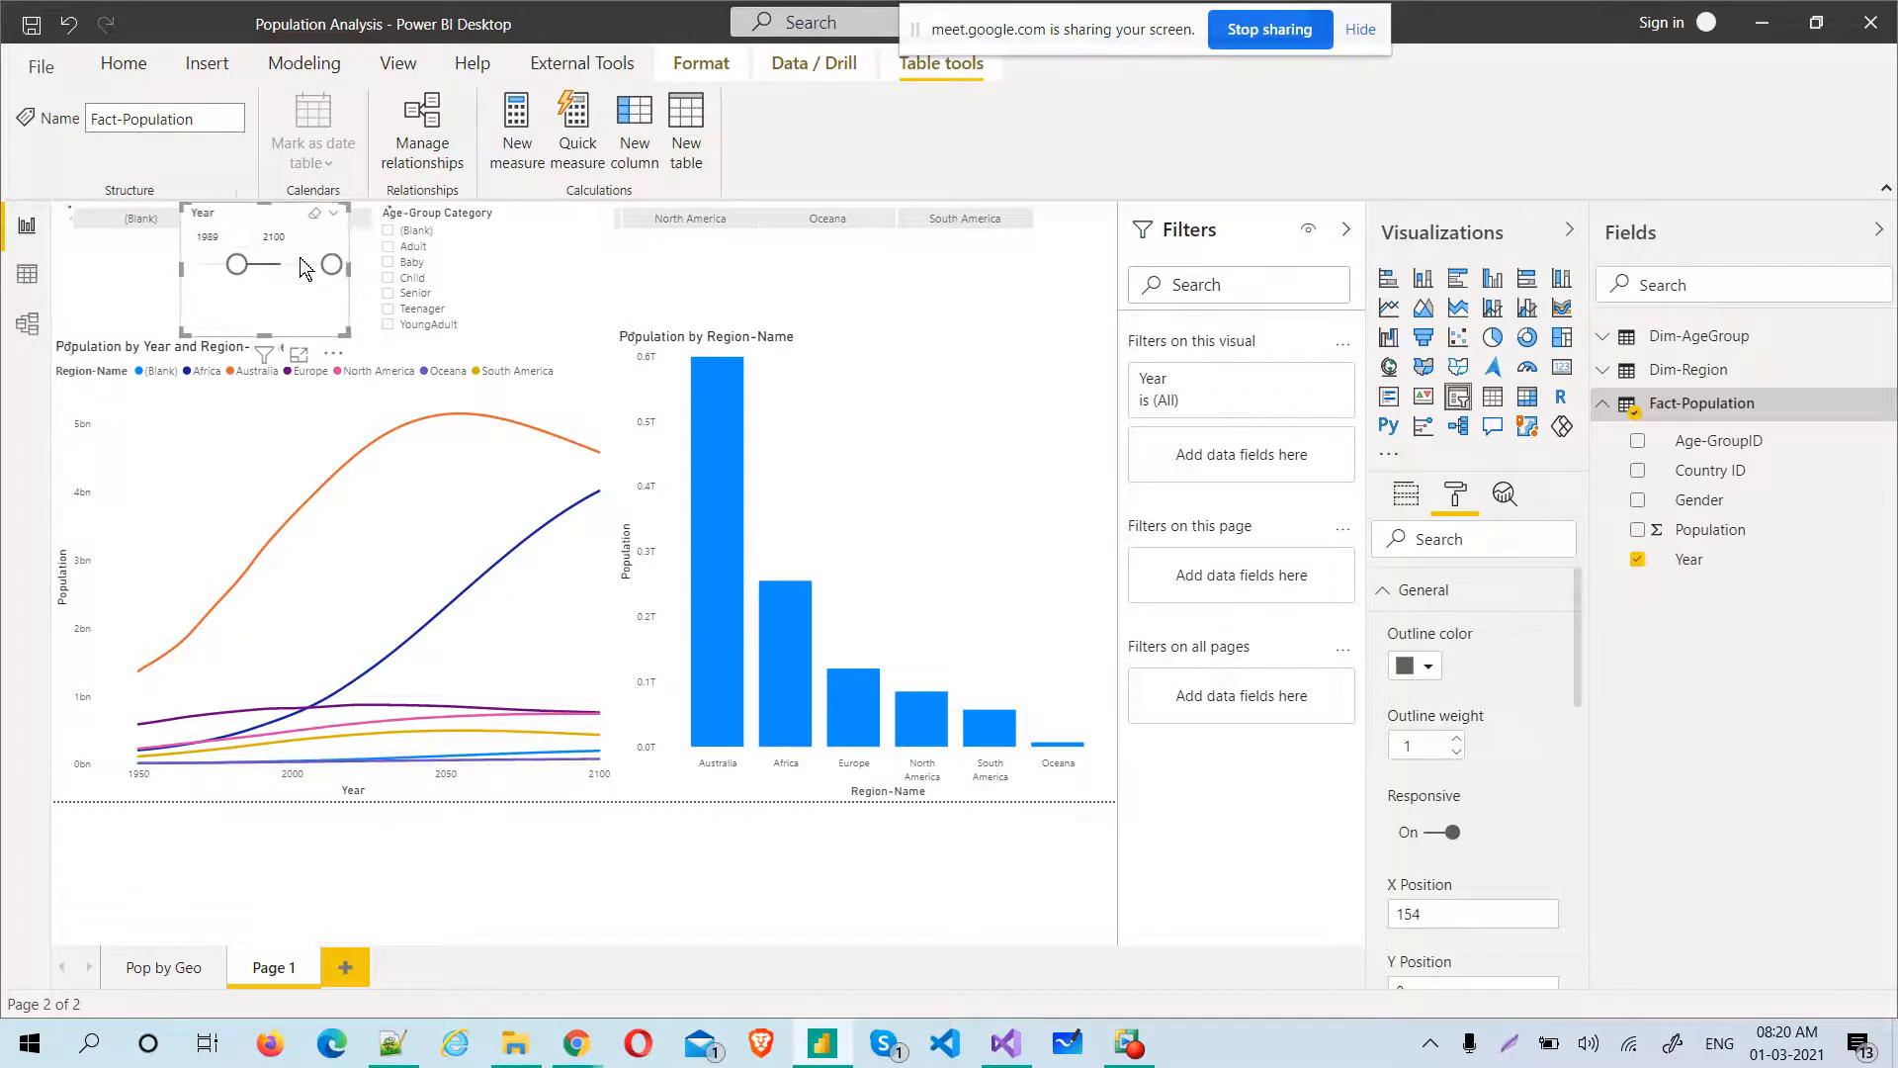
{"action": "left_click", "coordinate": [236, 264]}
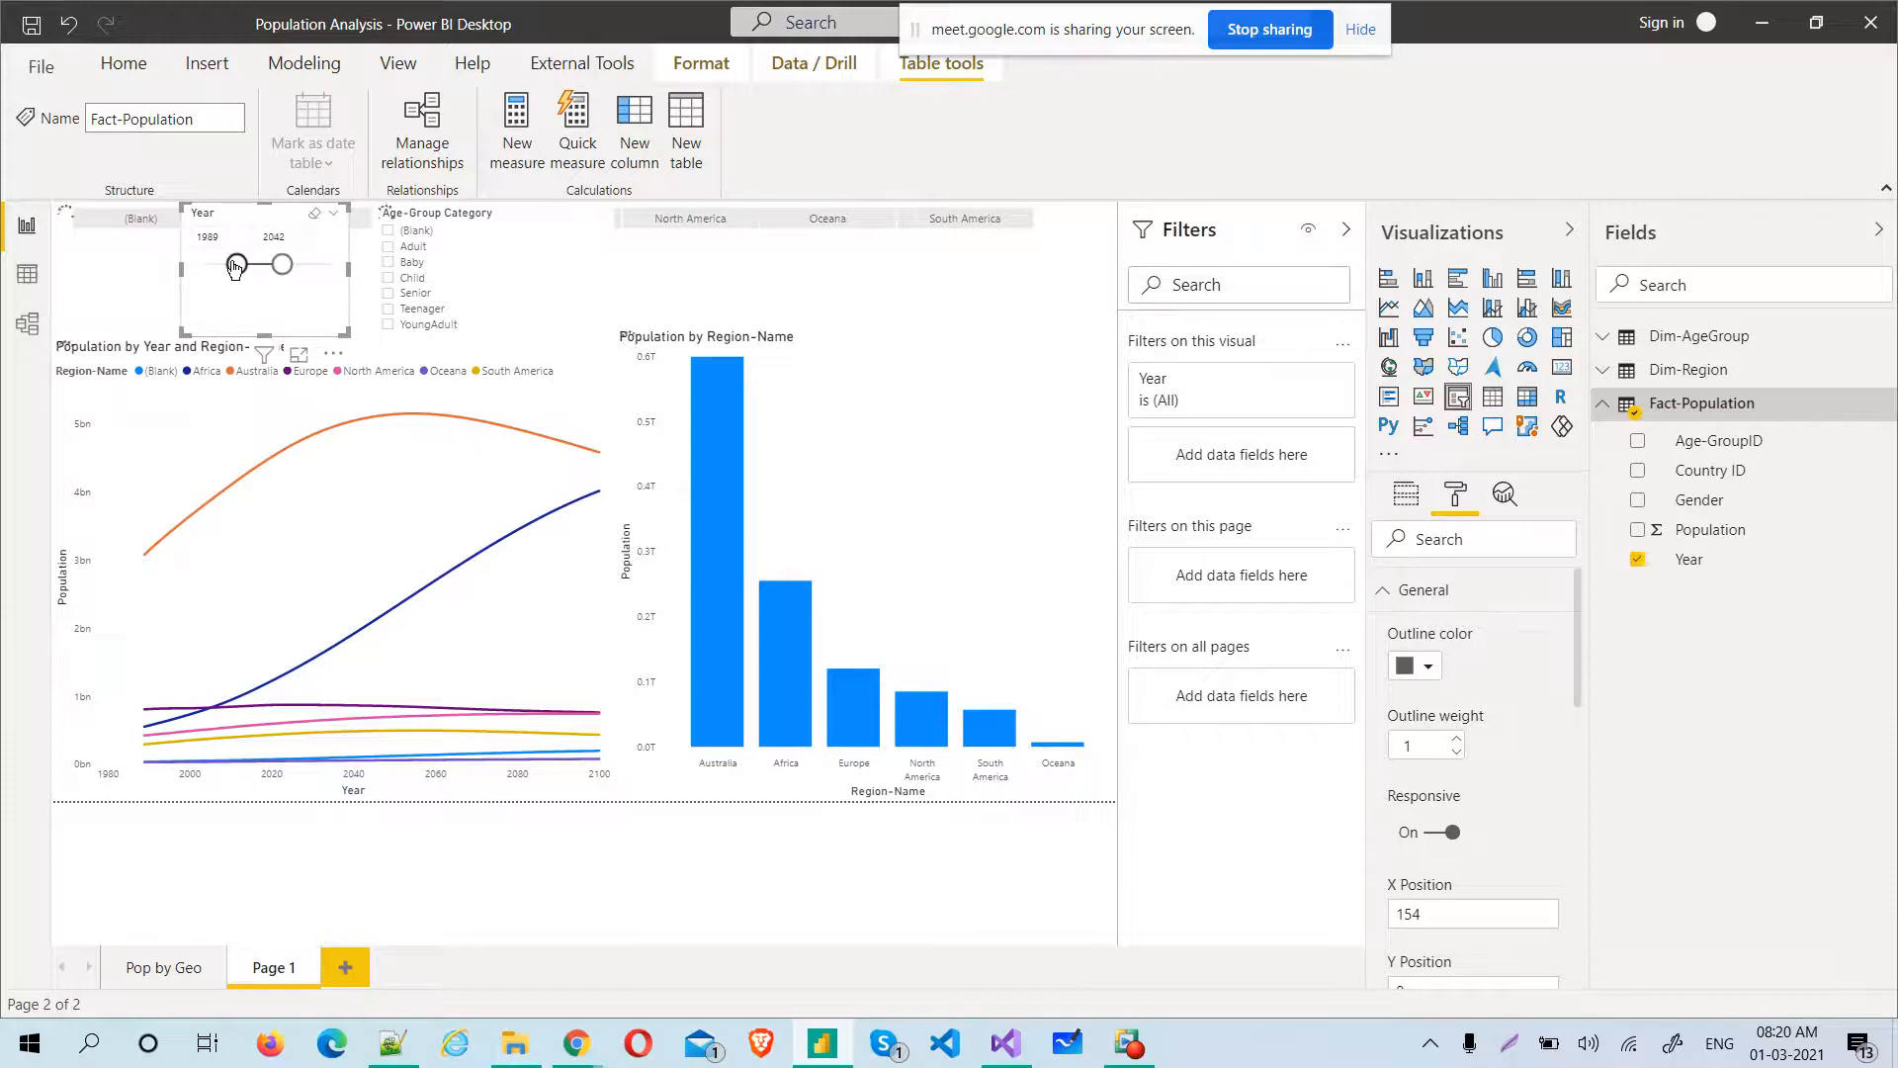
{"action": "left_click_drag", "start_coordinate": [235, 265], "coordinate": [186, 277]}
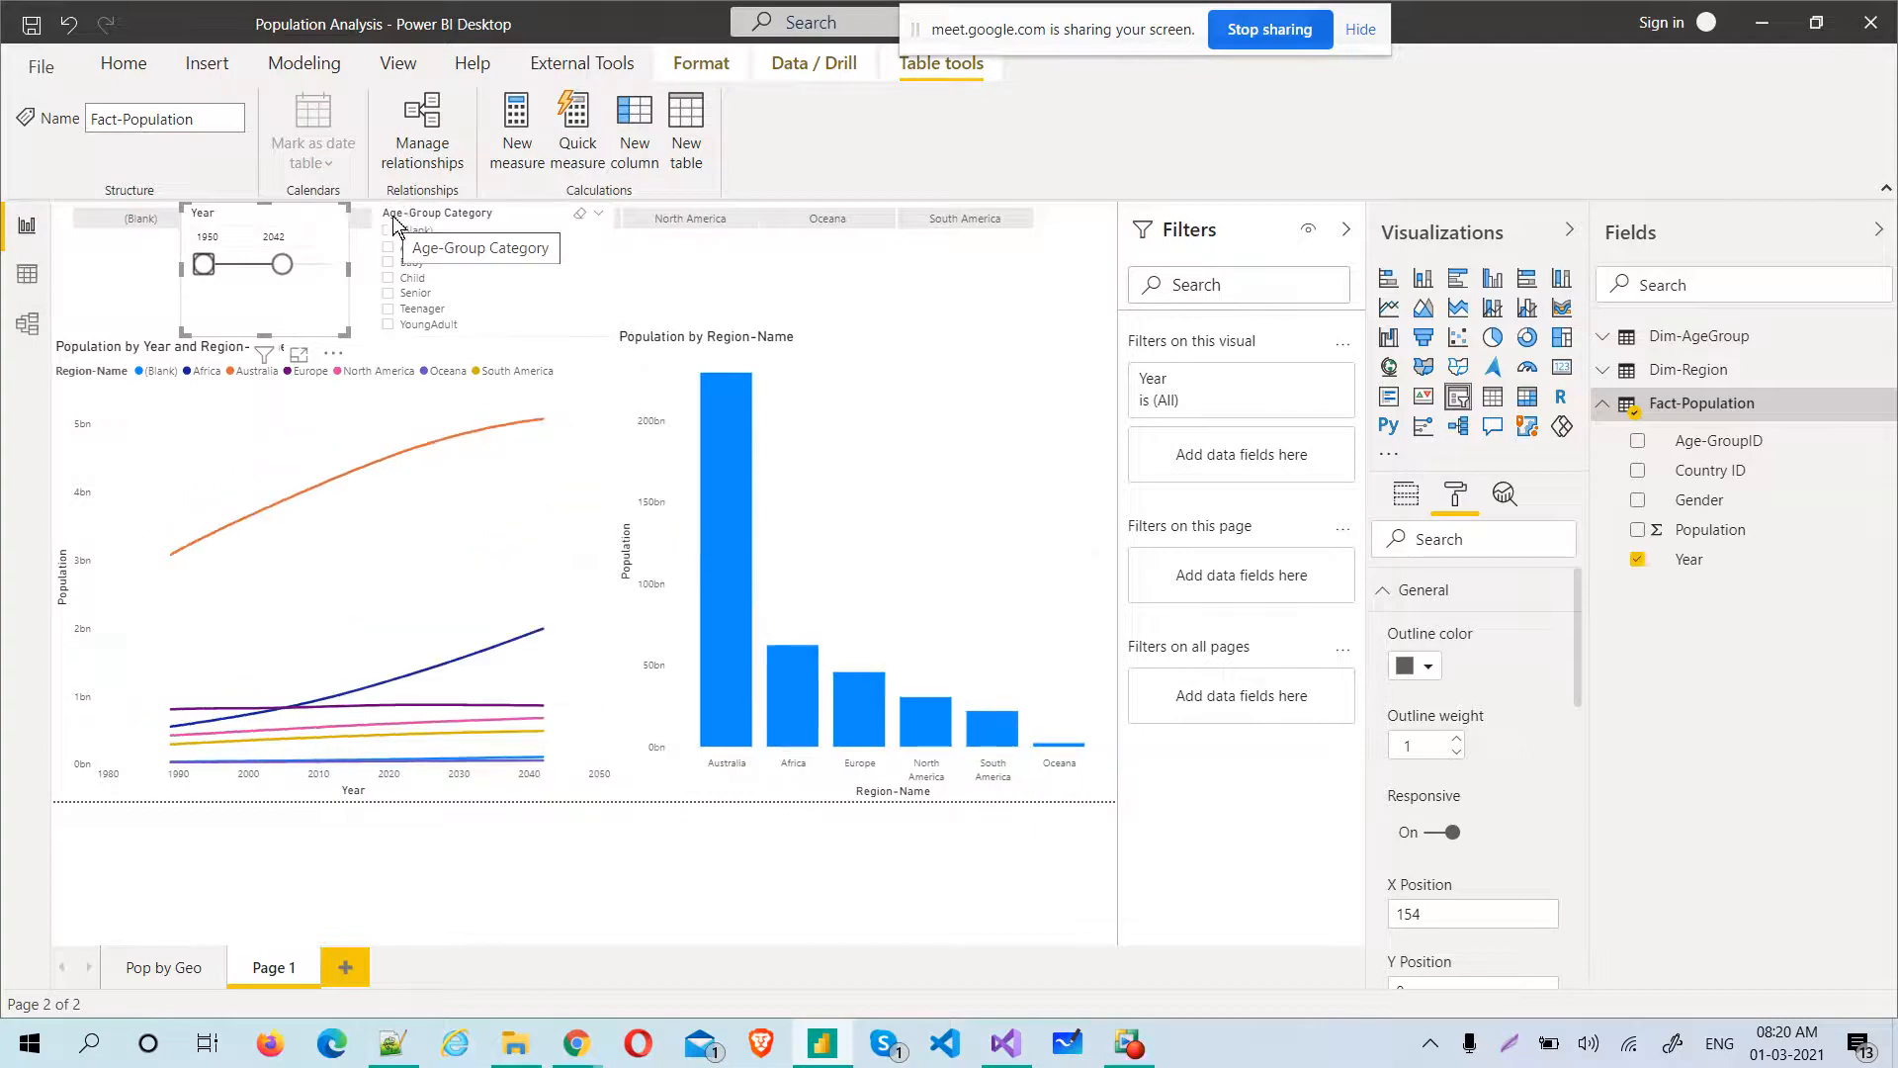
Return the Year slicer's end year to 2100 and change the Age-Group Category slicer to a dropdown
{"action": "mouse_move", "coordinate": [283, 271]}
{"action": "left_mouse_down"}
{"action": "mouse_move", "coordinate": [340, 272]}
{"action": "mouse_move", "coordinate": [289, 277]}
{"action": "left_mouse_up"}
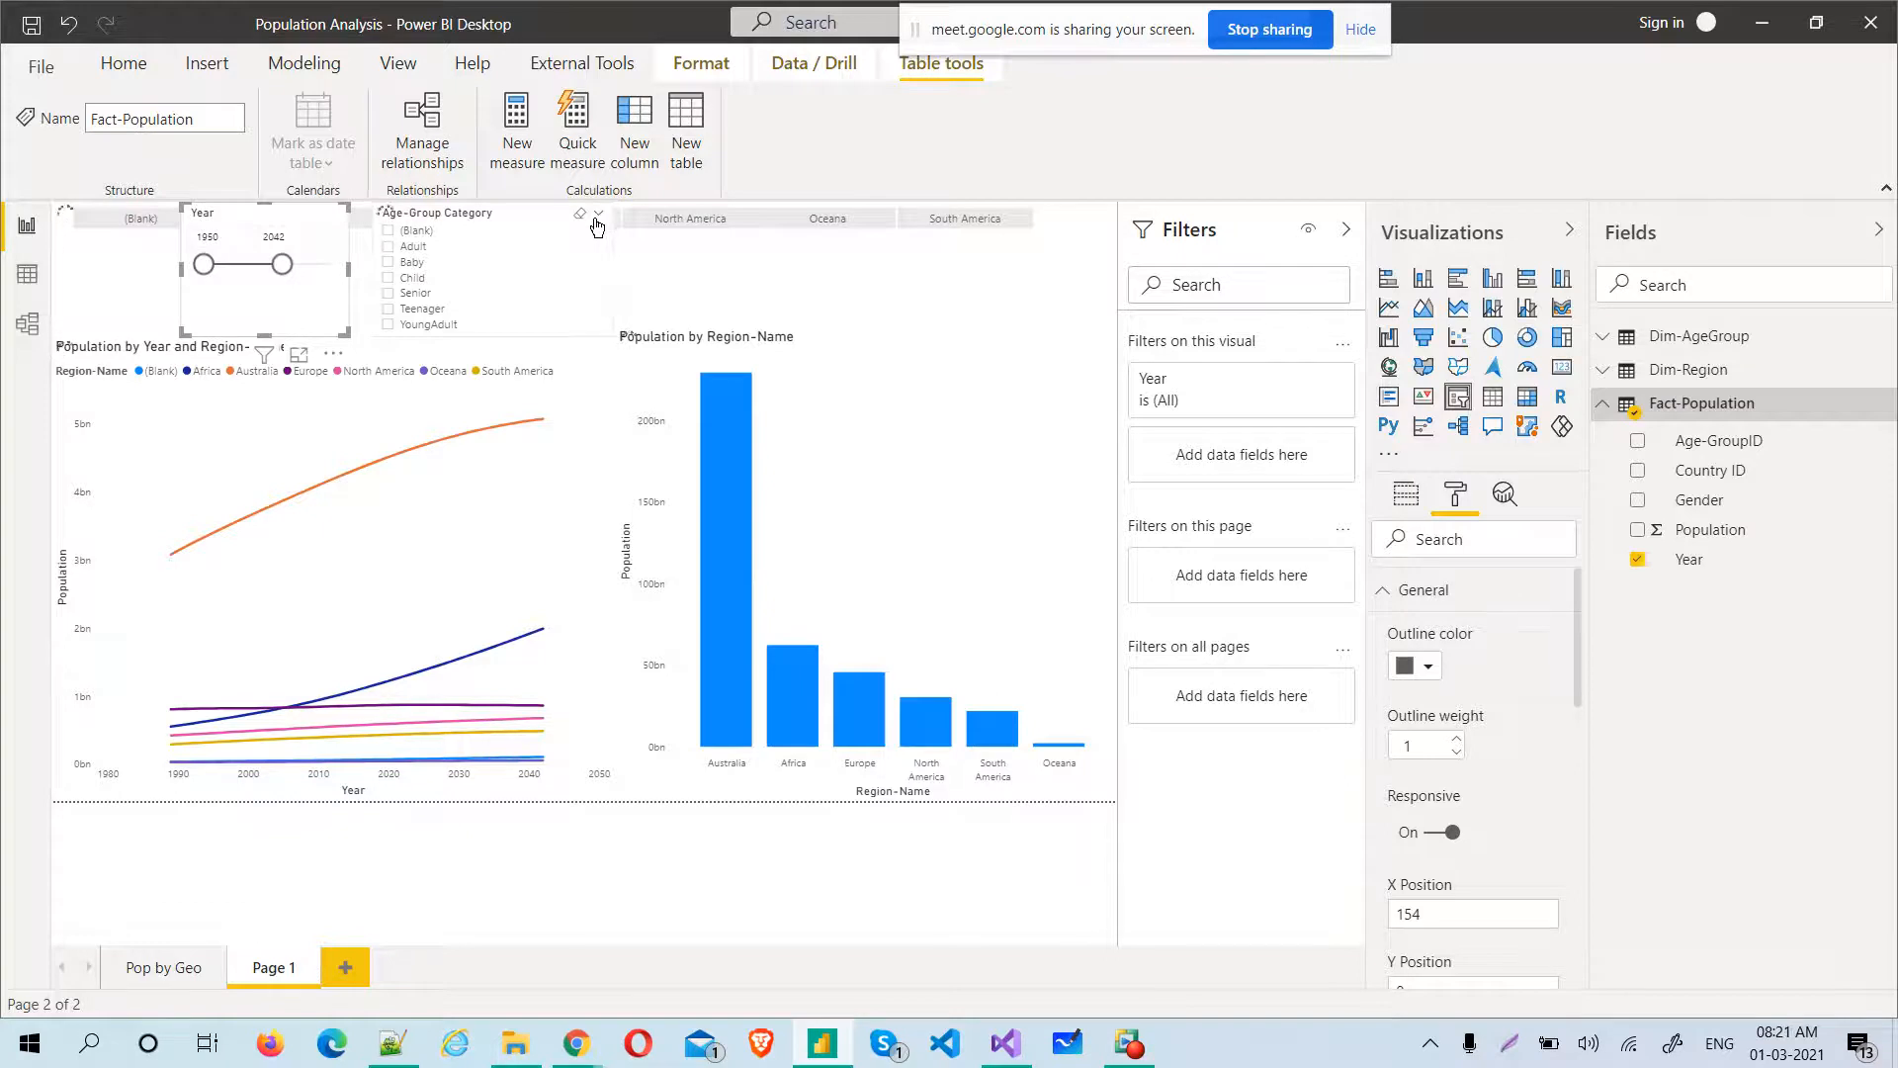
{"action": "left_click", "coordinate": [601, 217]}
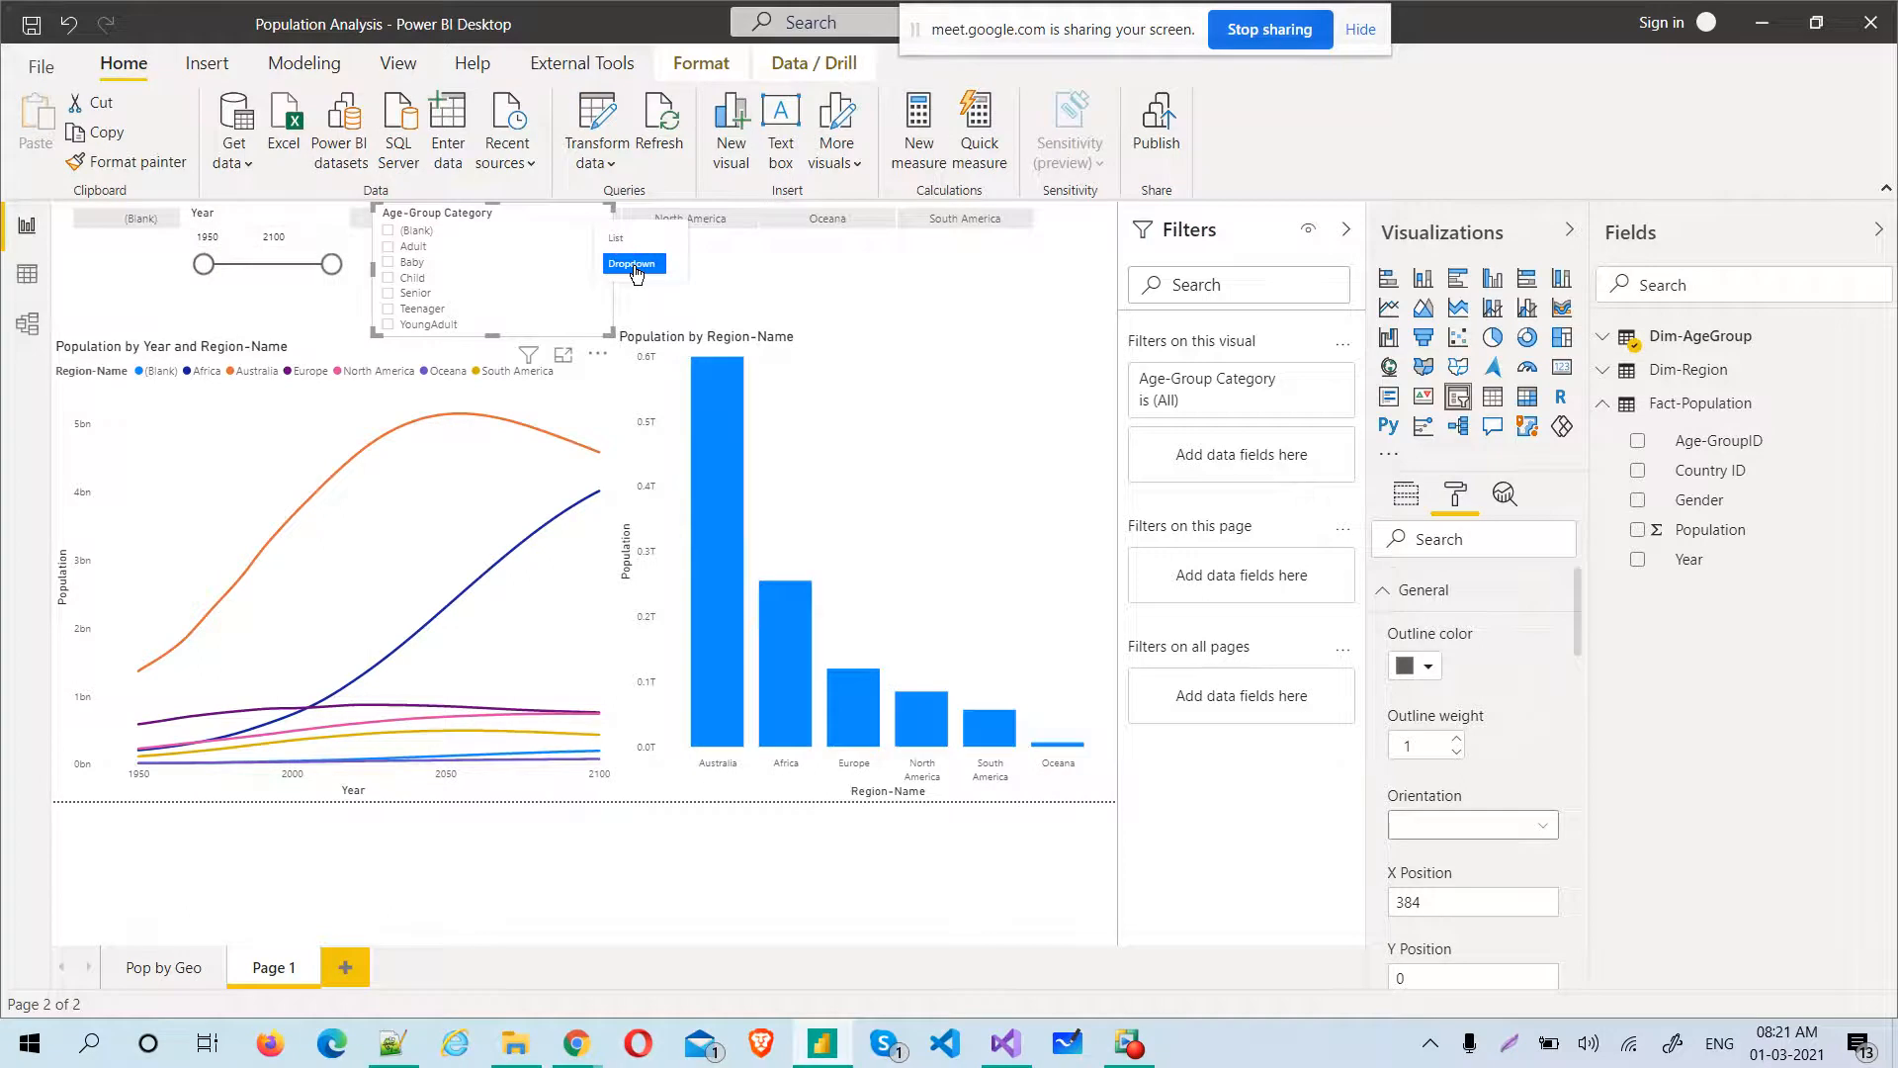
{"action": "left_click", "coordinate": [633, 265]}
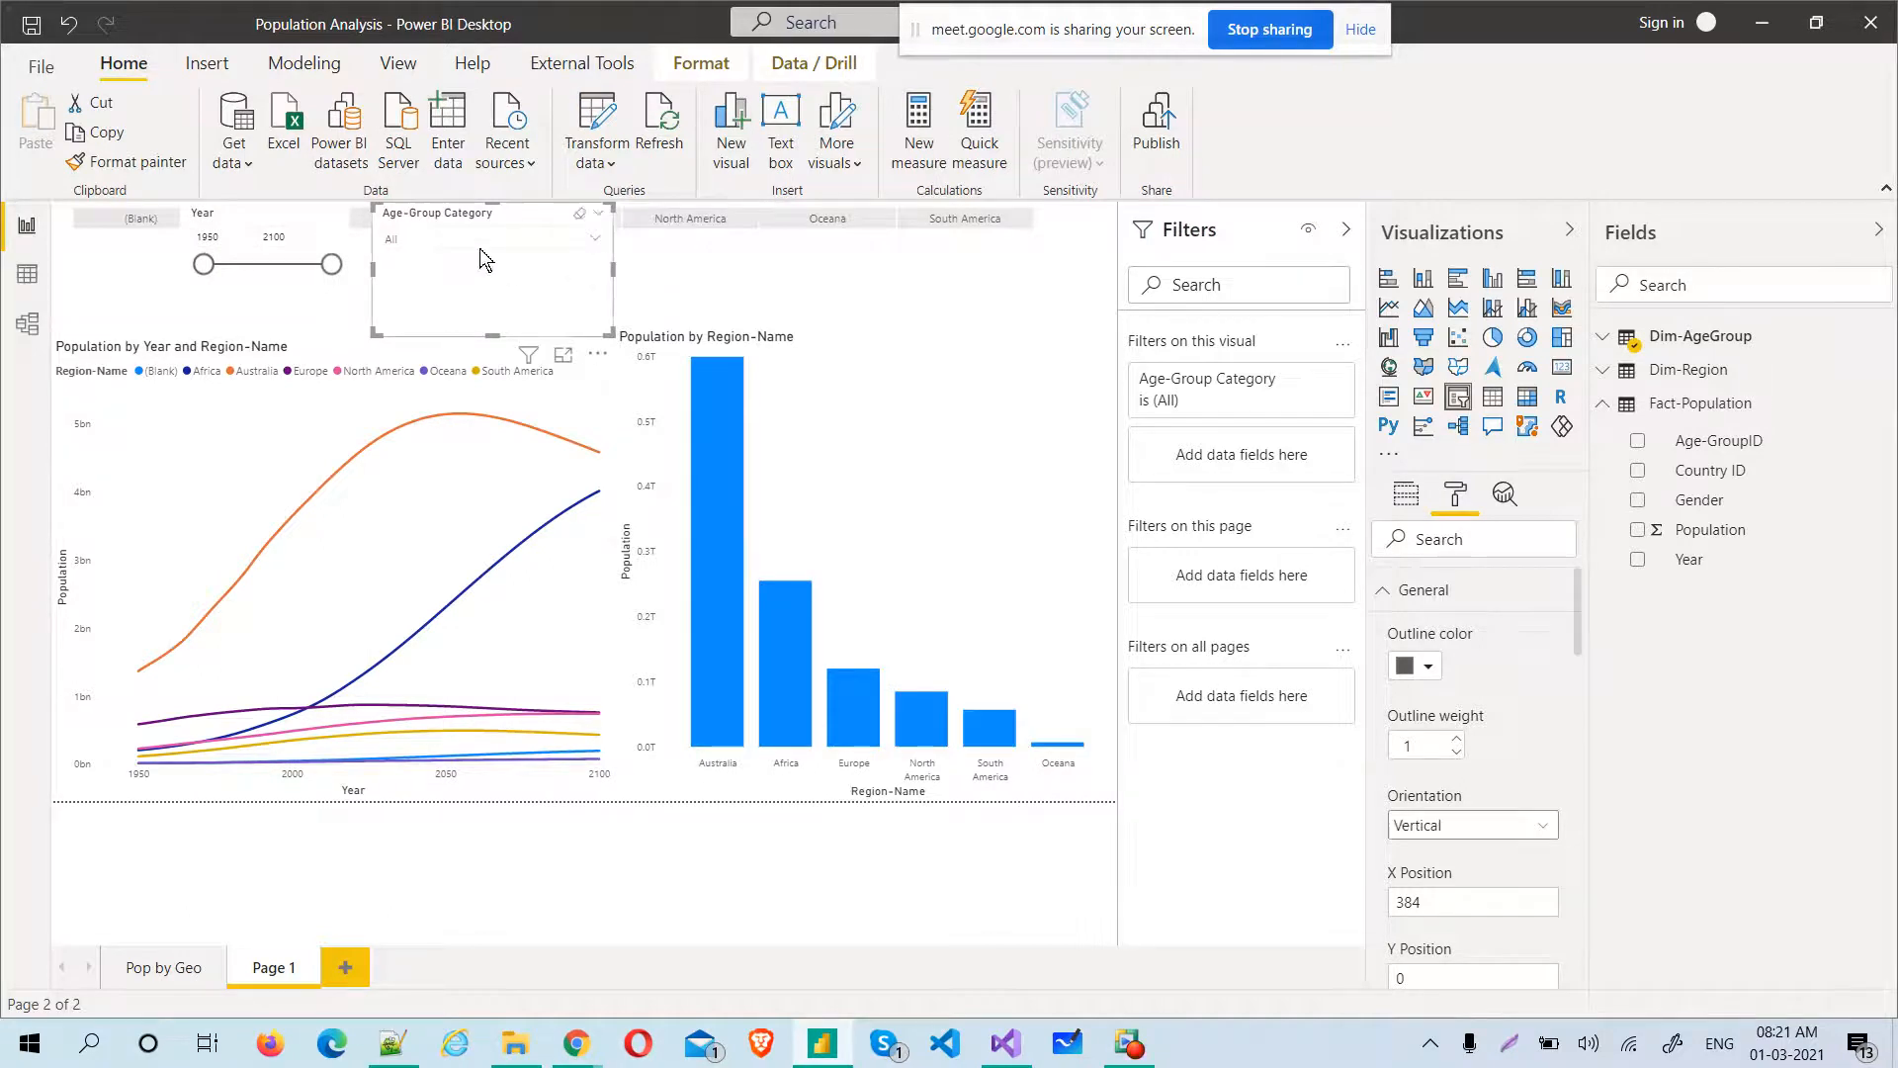
Shrink the Age-Group Category and Year slicers and place them side by side above the Population by Region-Name chart
{"action": "left_click_drag", "start_coordinate": [489, 330], "coordinate": [934, 256]}
{"action": "left_click_drag", "start_coordinate": [1046, 255], "coordinate": [1046, 255]}
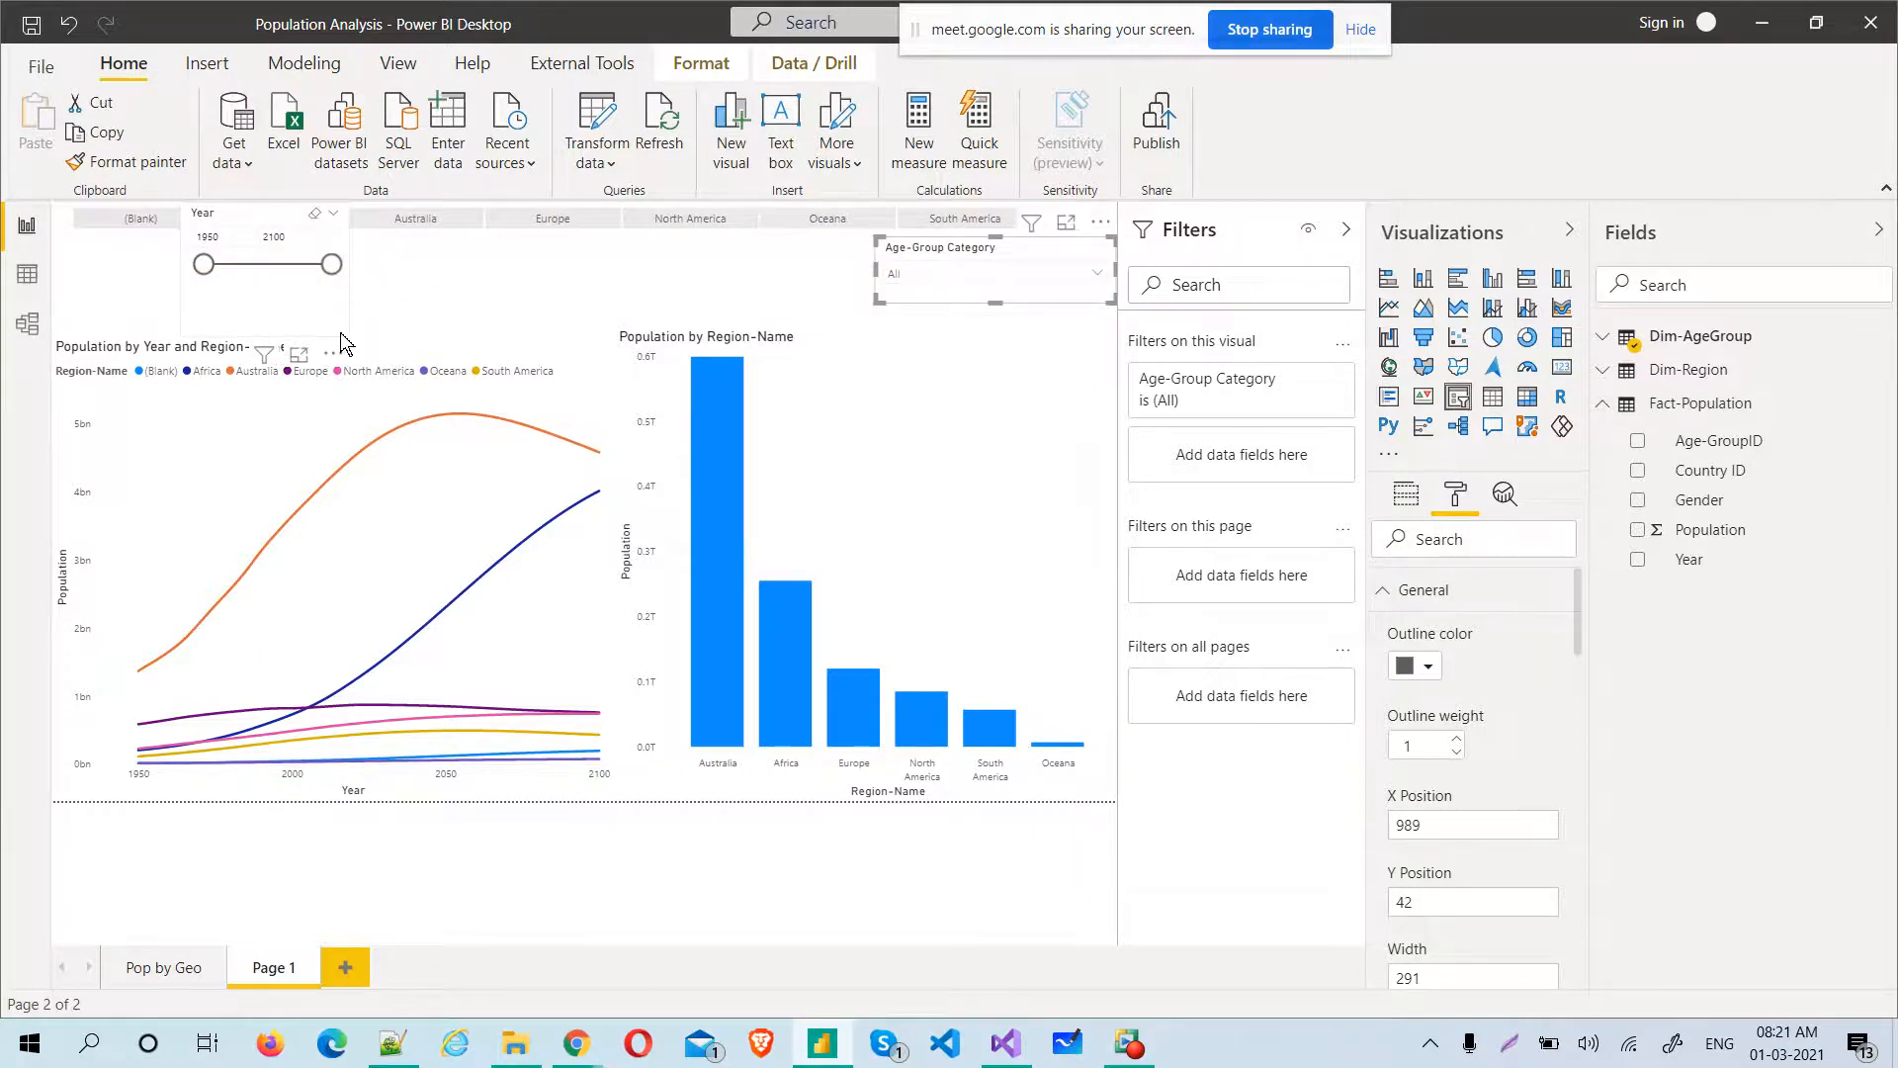
{"action": "left_click", "coordinate": [193, 332]}
{"action": "left_click_drag", "start_coordinate": [191, 303], "coordinate": [187, 283]}
{"action": "left_click_drag", "start_coordinate": [250, 213], "coordinate": [757, 242]}
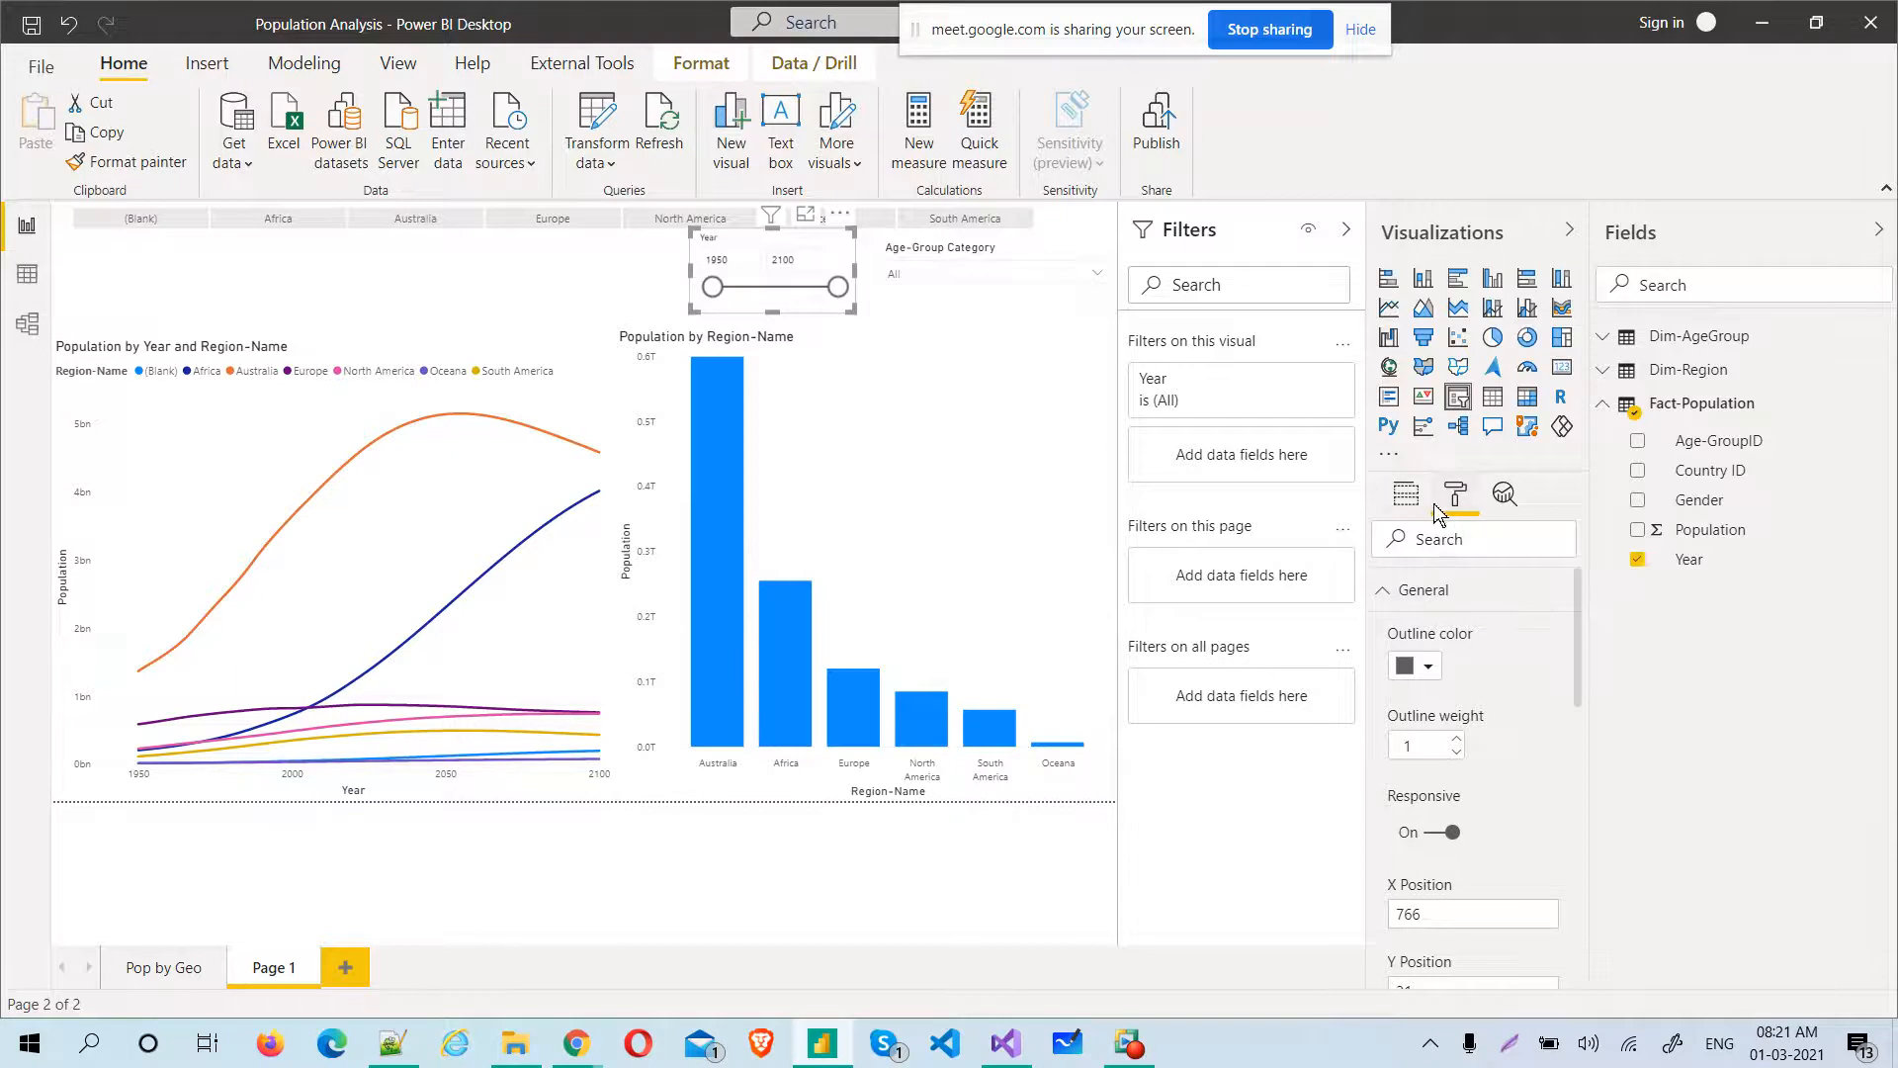
Apply the built-in theme with the purple gradient background to the report
{"action": "left_click", "coordinate": [400, 65]}
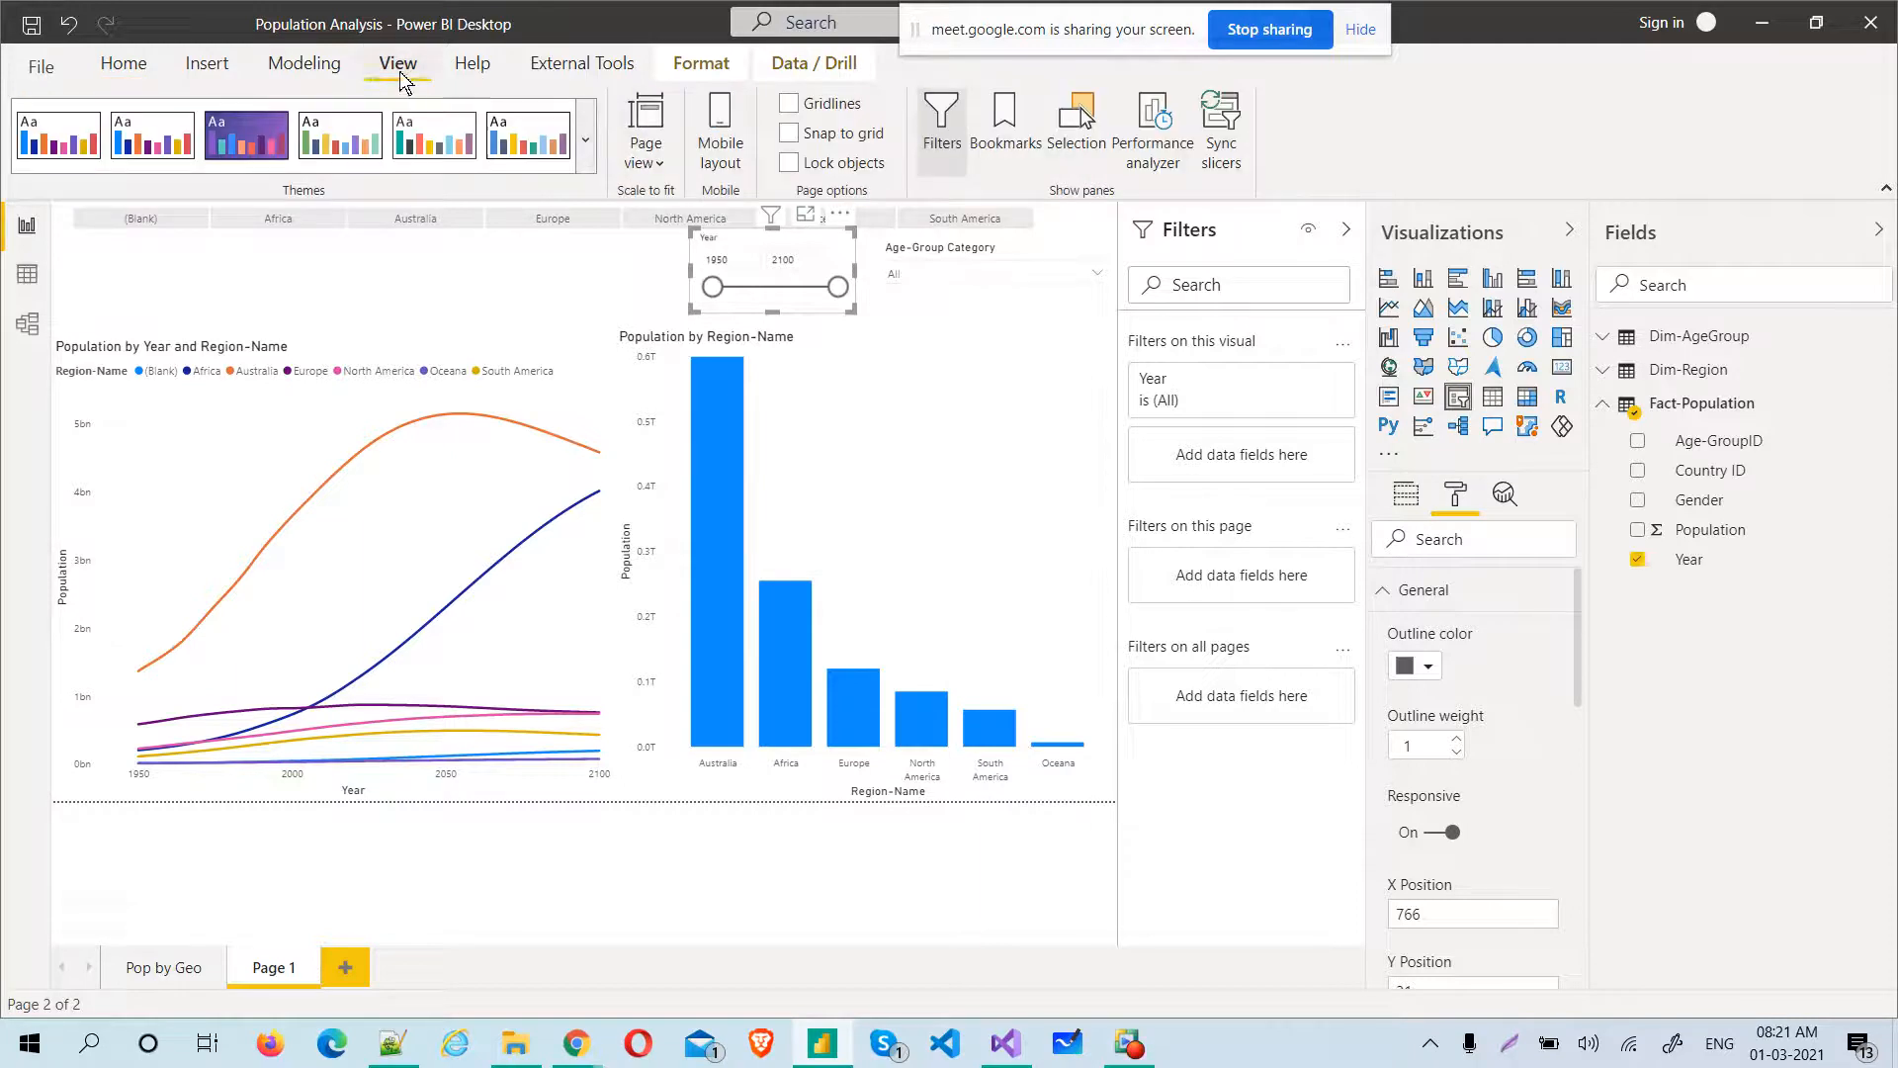
{"action": "left_click", "coordinate": [587, 156]}
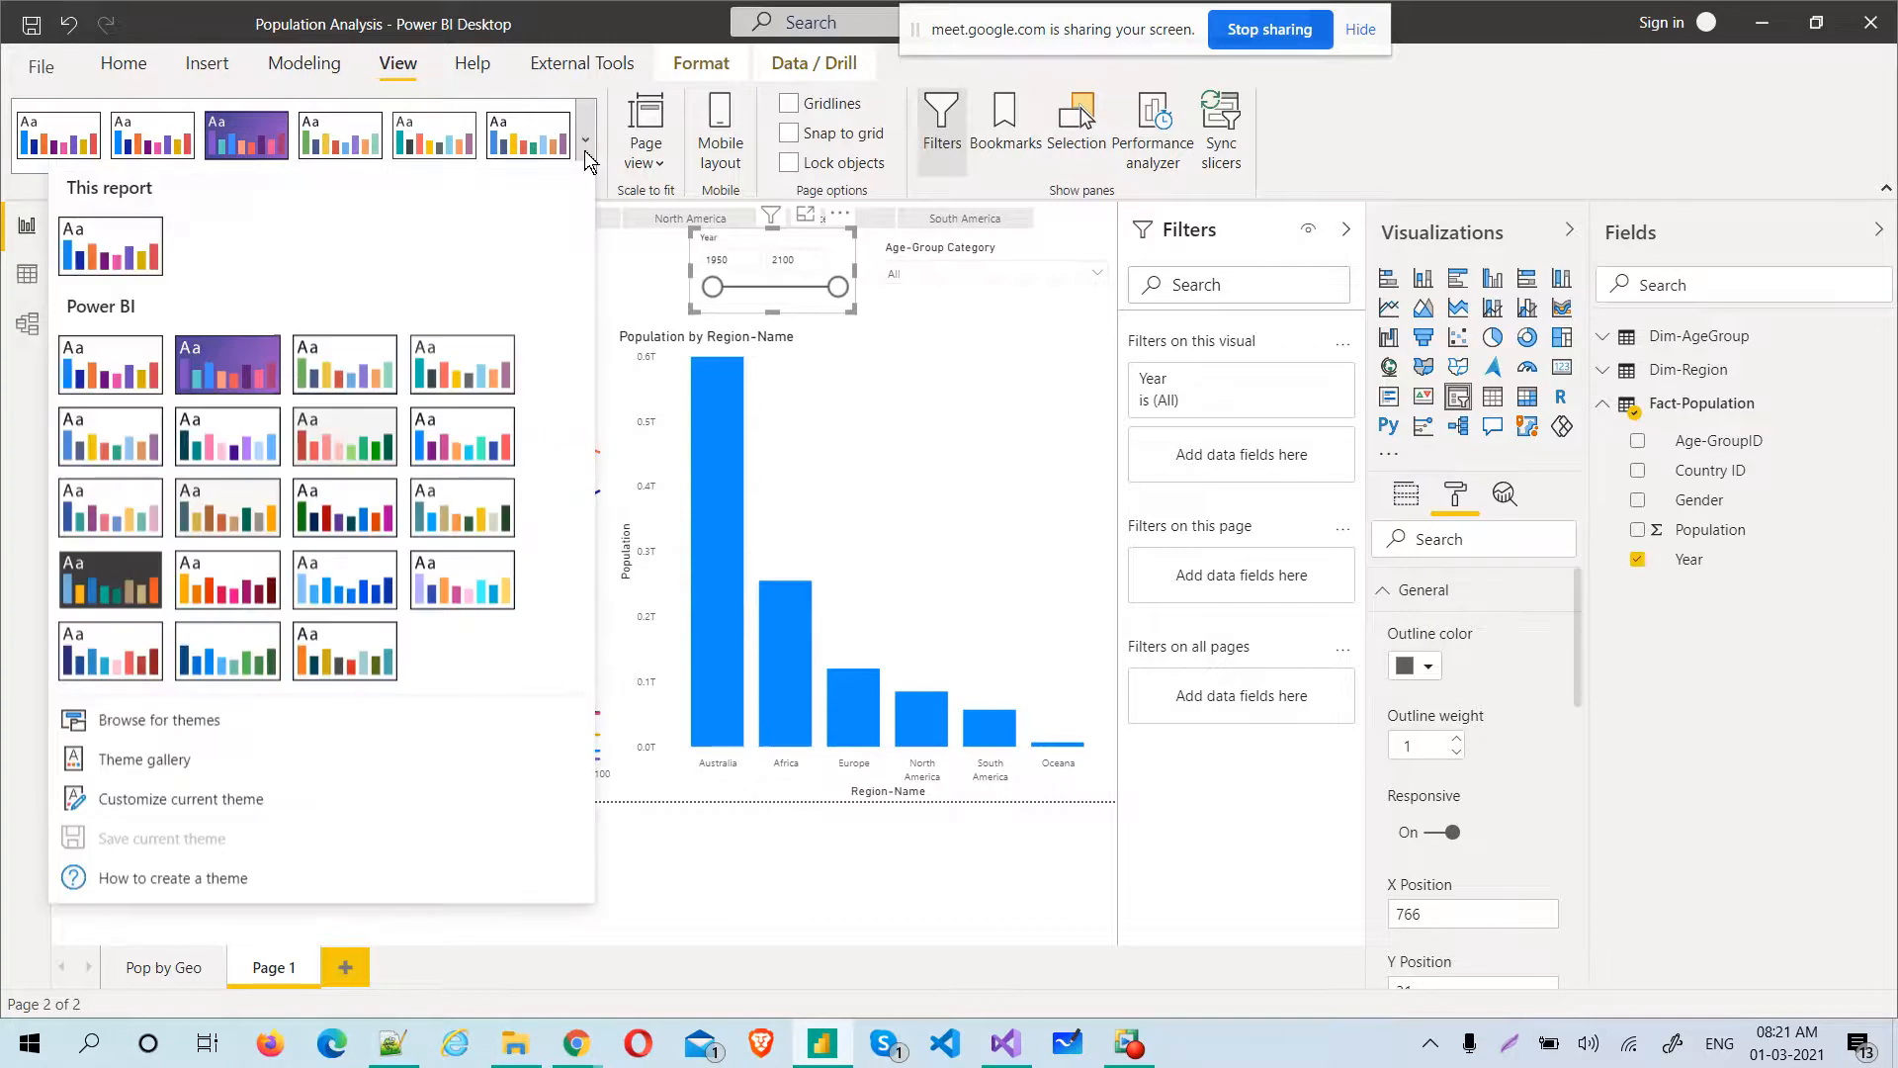
{"action": "left_click", "coordinate": [111, 244]}
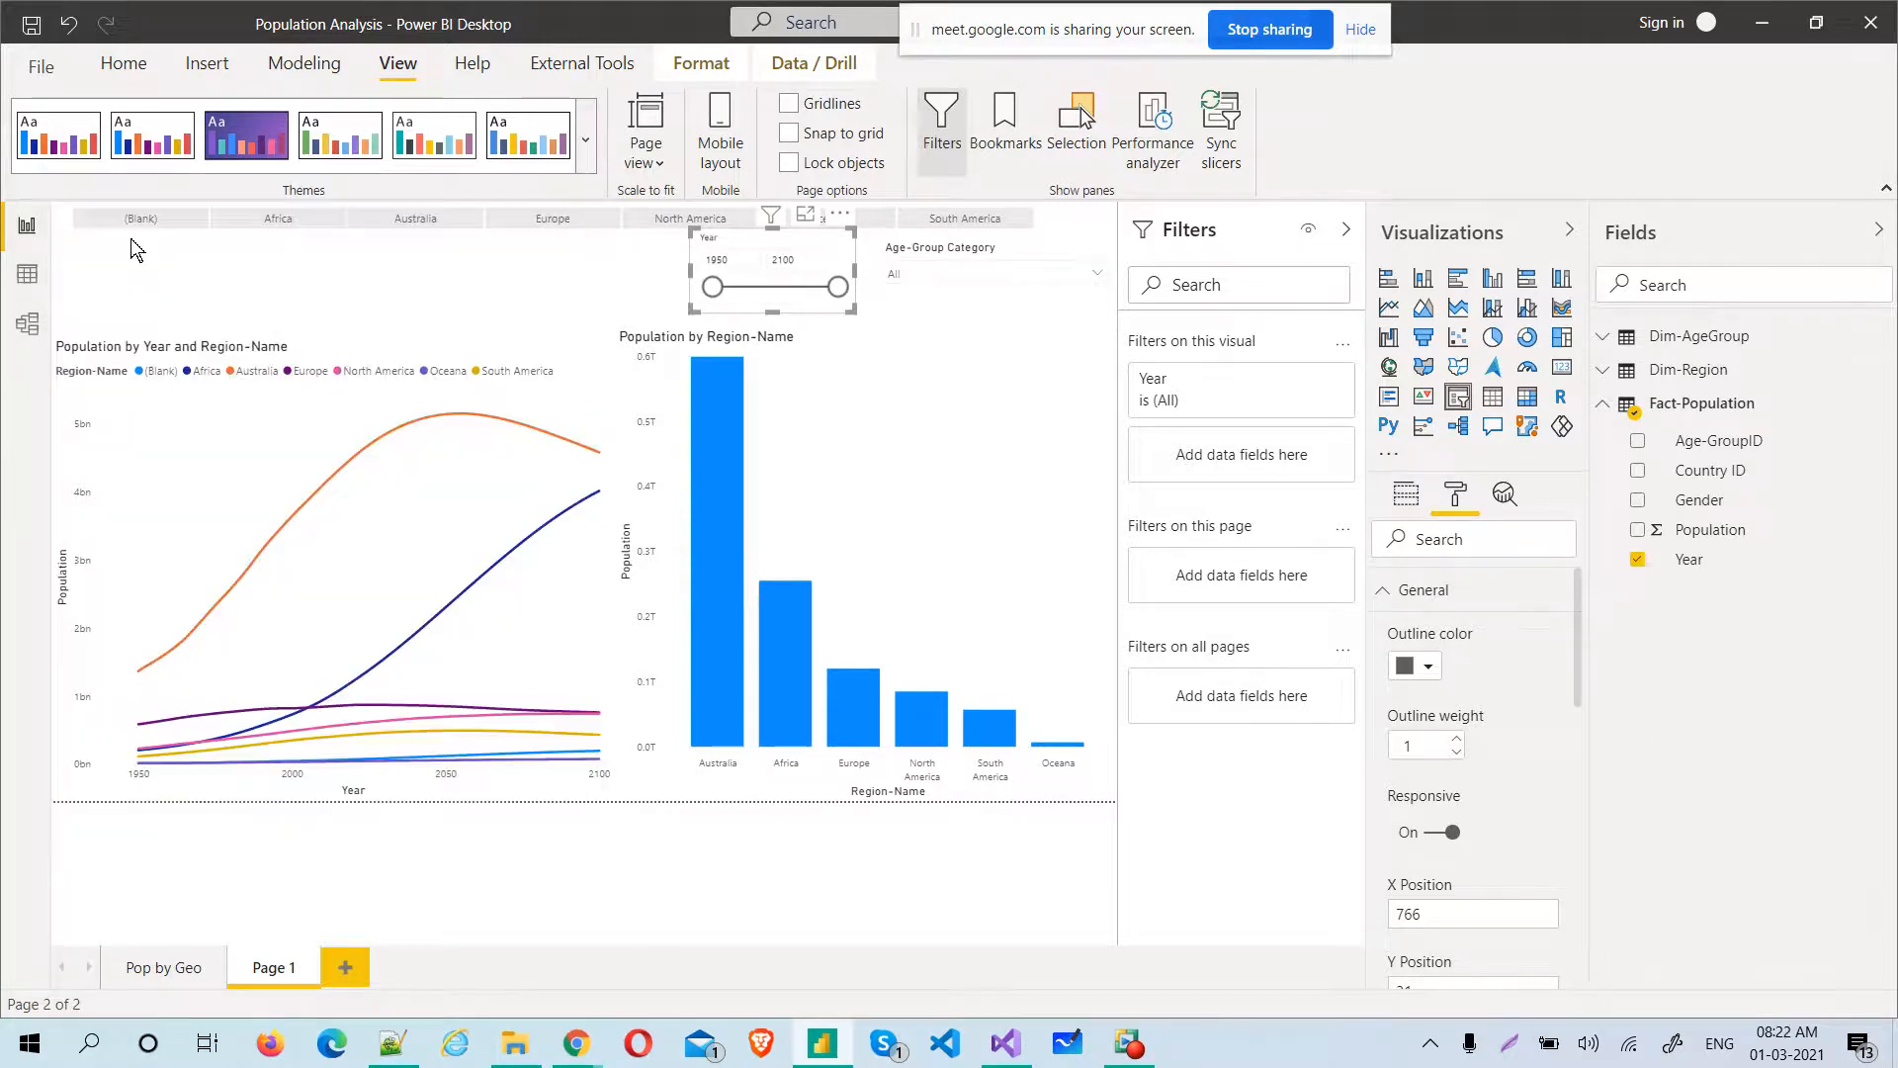
{"action": "left_click", "coordinate": [586, 139]}
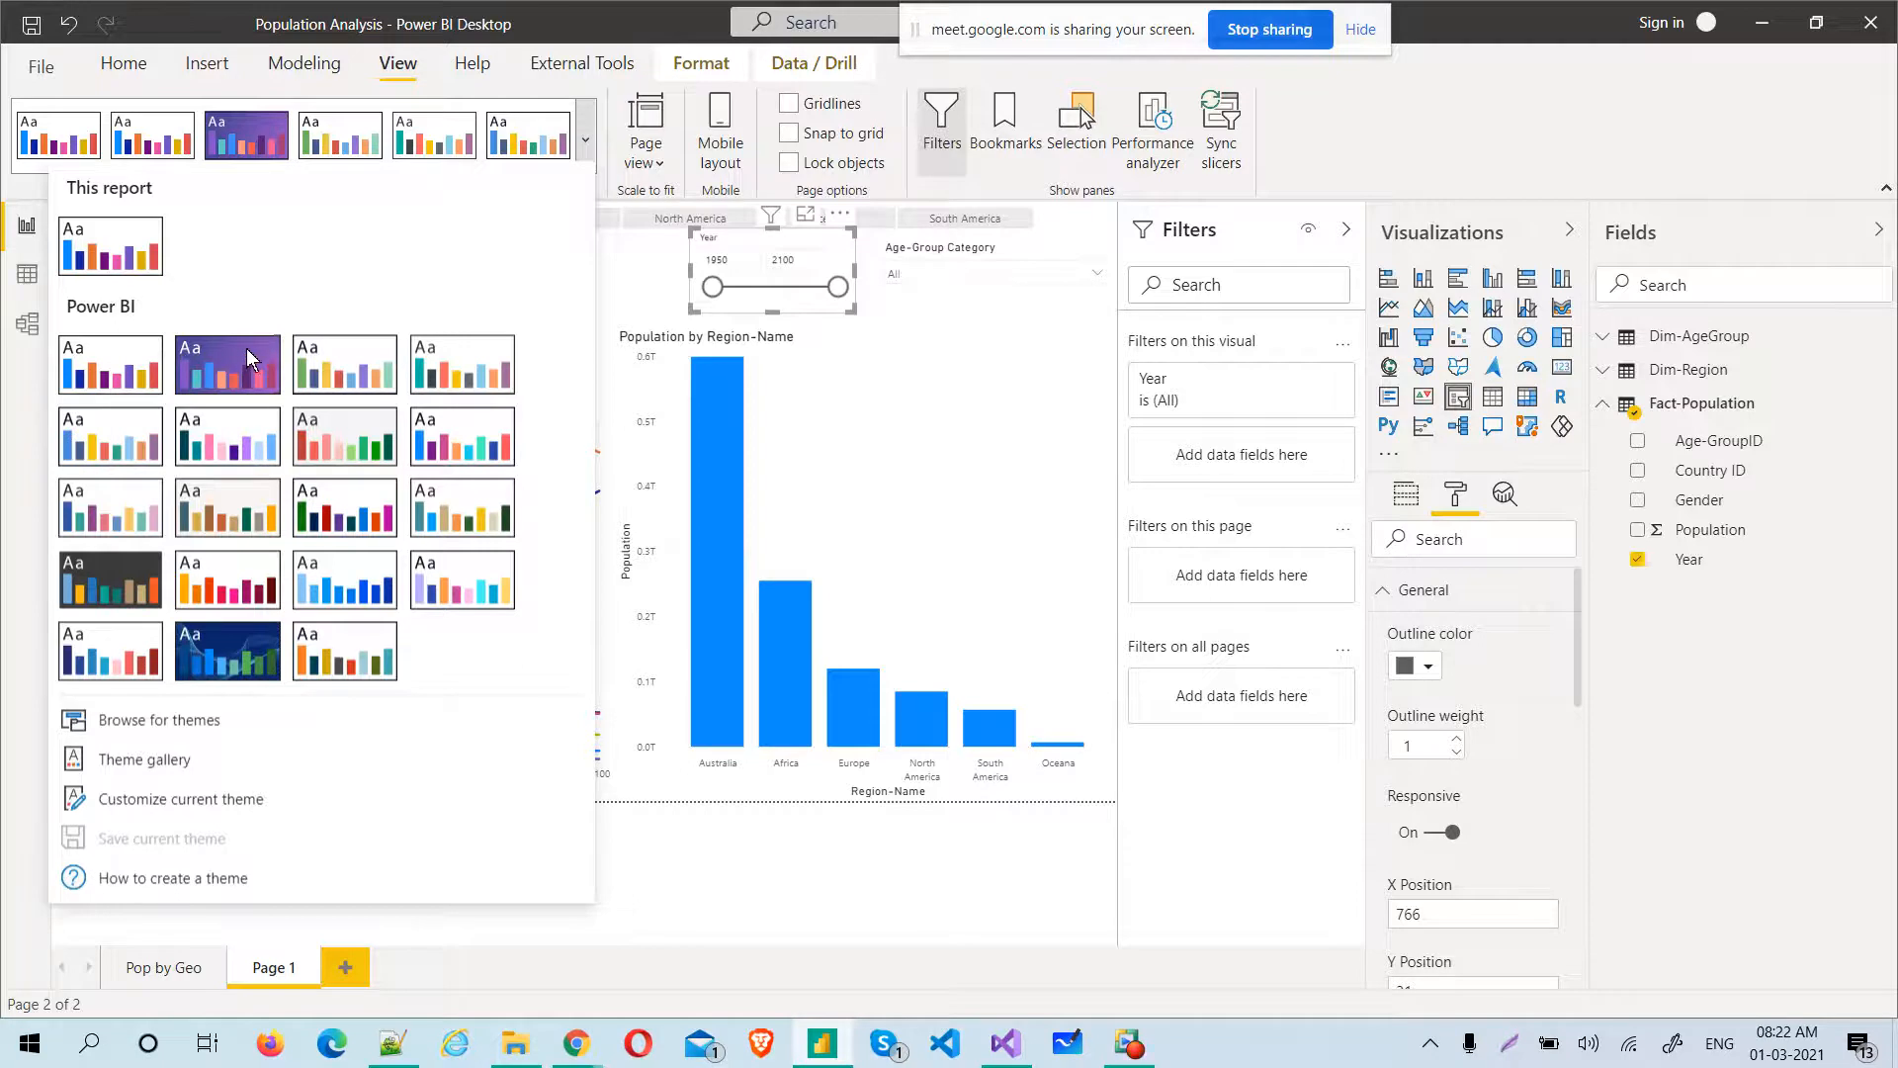
{"action": "left_click", "coordinate": [246, 348]}
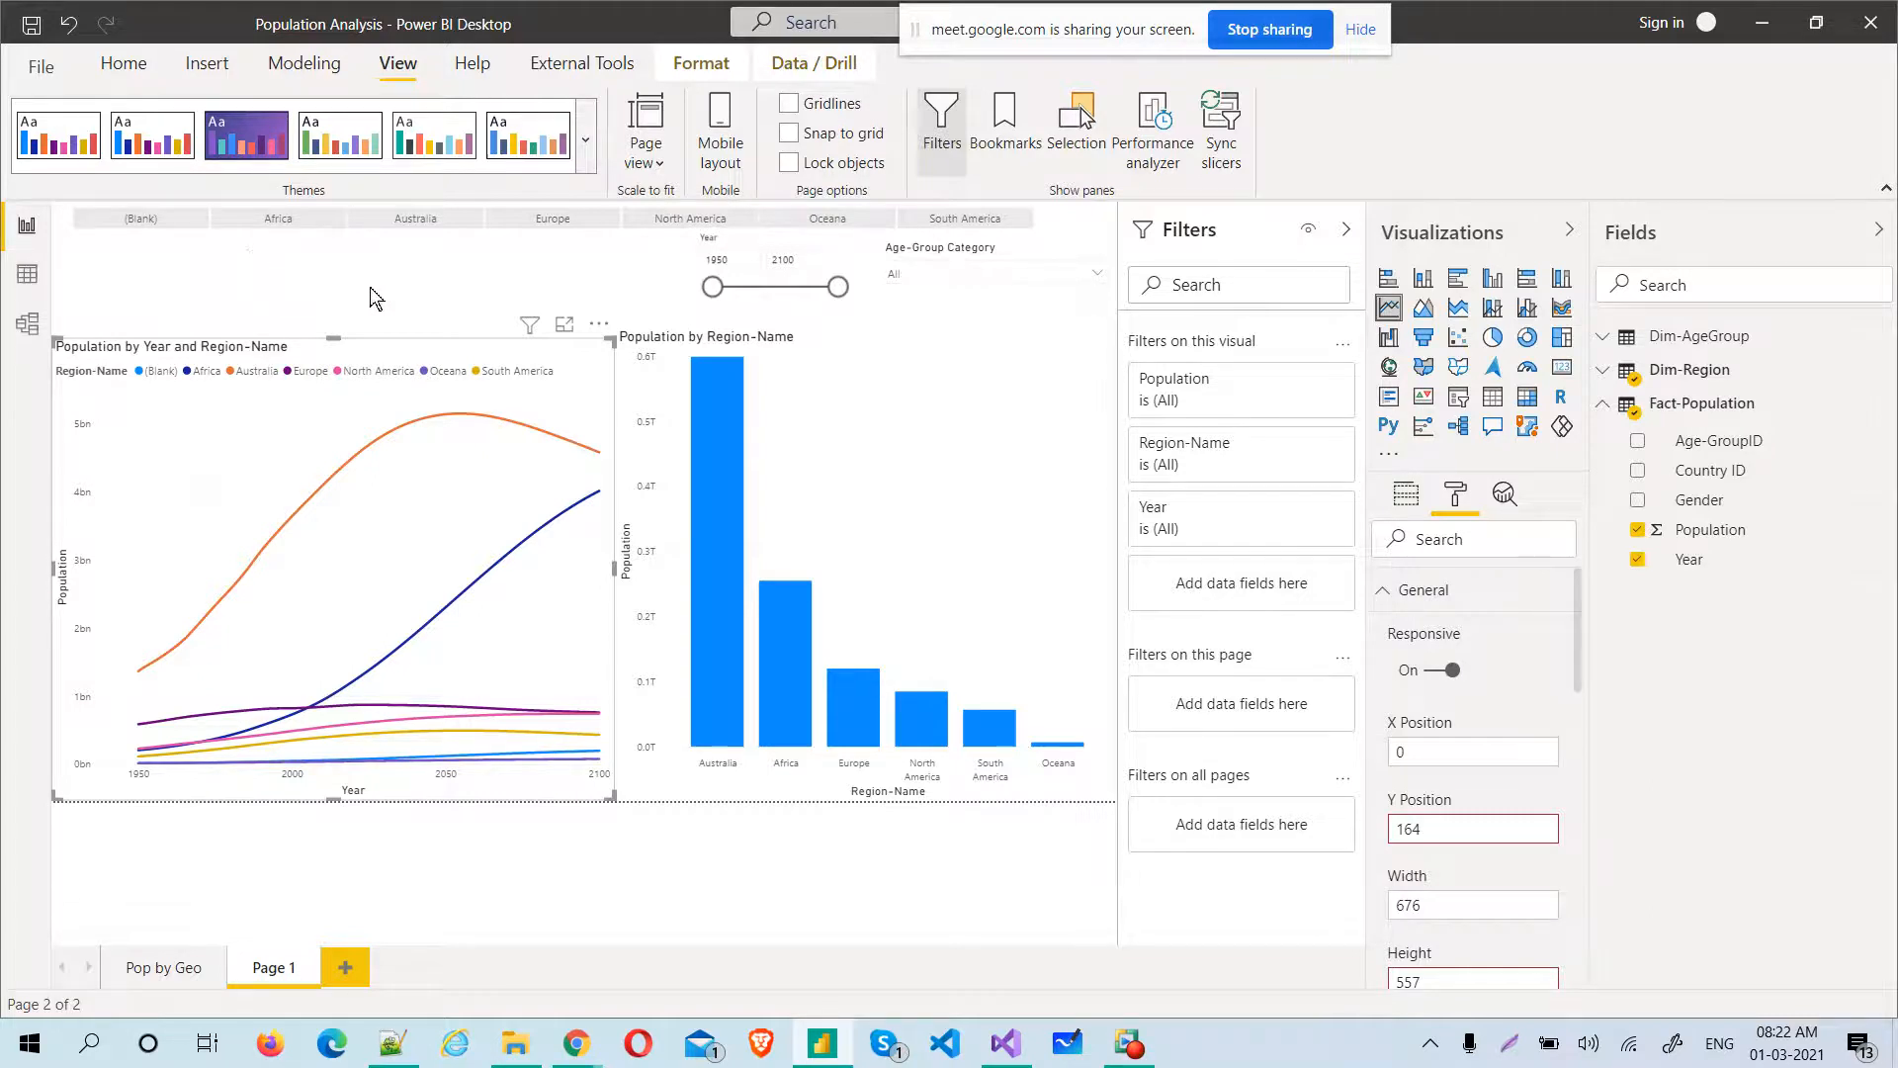
Try the Tidal theme on the report and restore the first built-in theme with the white background
{"action": "left_click", "coordinate": [588, 139]}
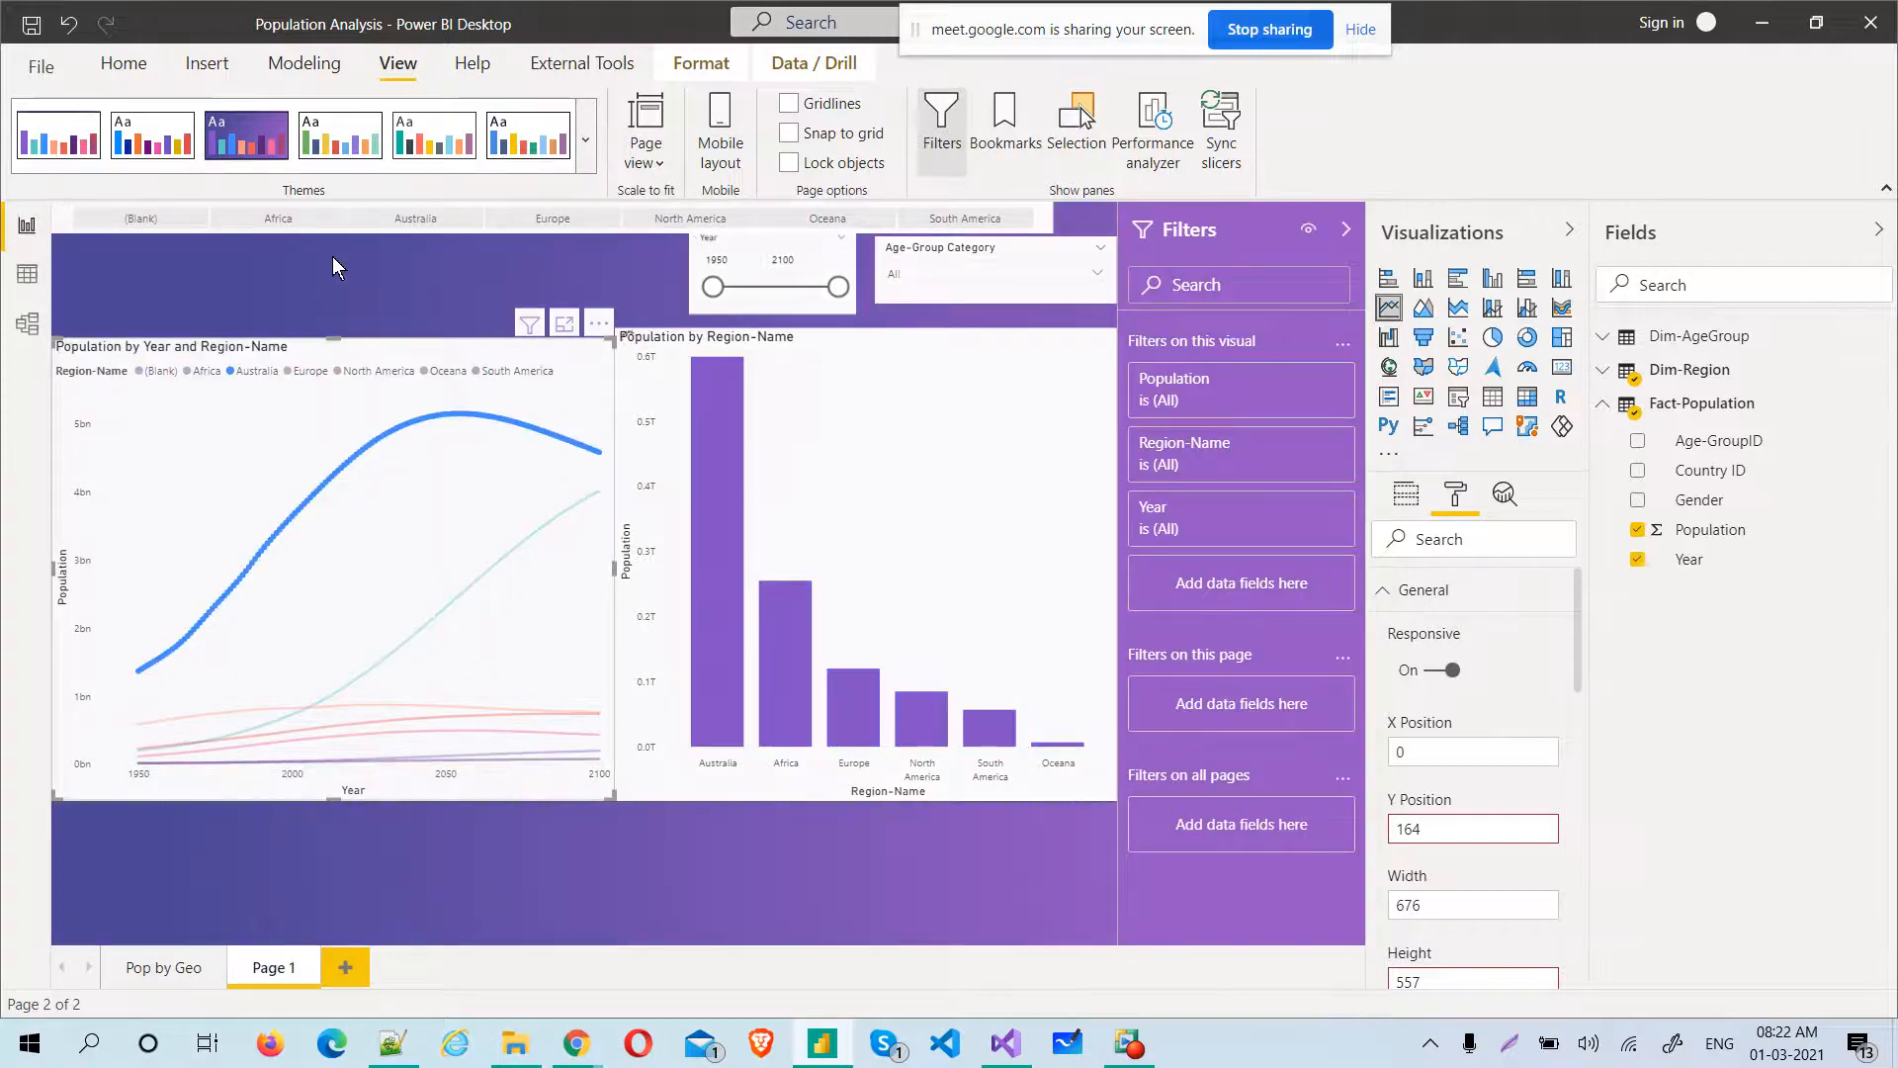
{"action": "left_click", "coordinate": [588, 148]}
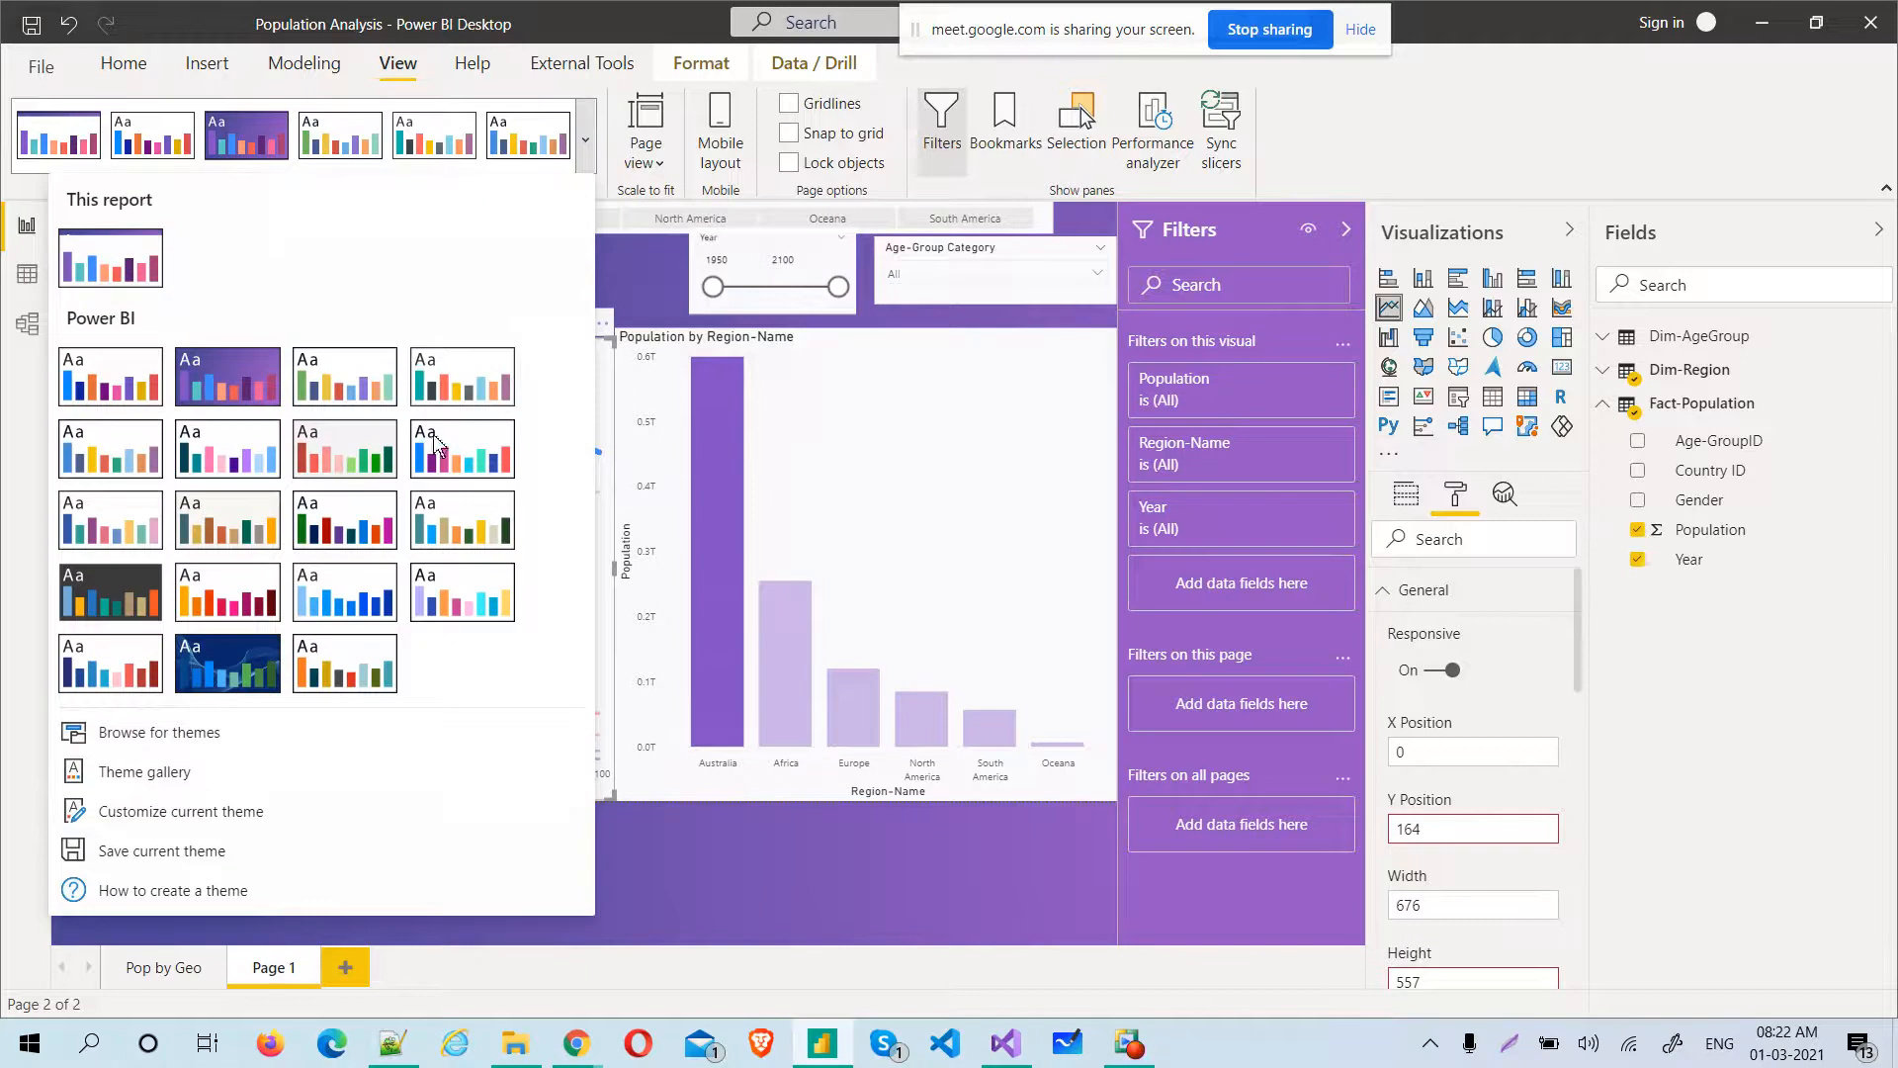
{"action": "left_click", "coordinate": [240, 674]}
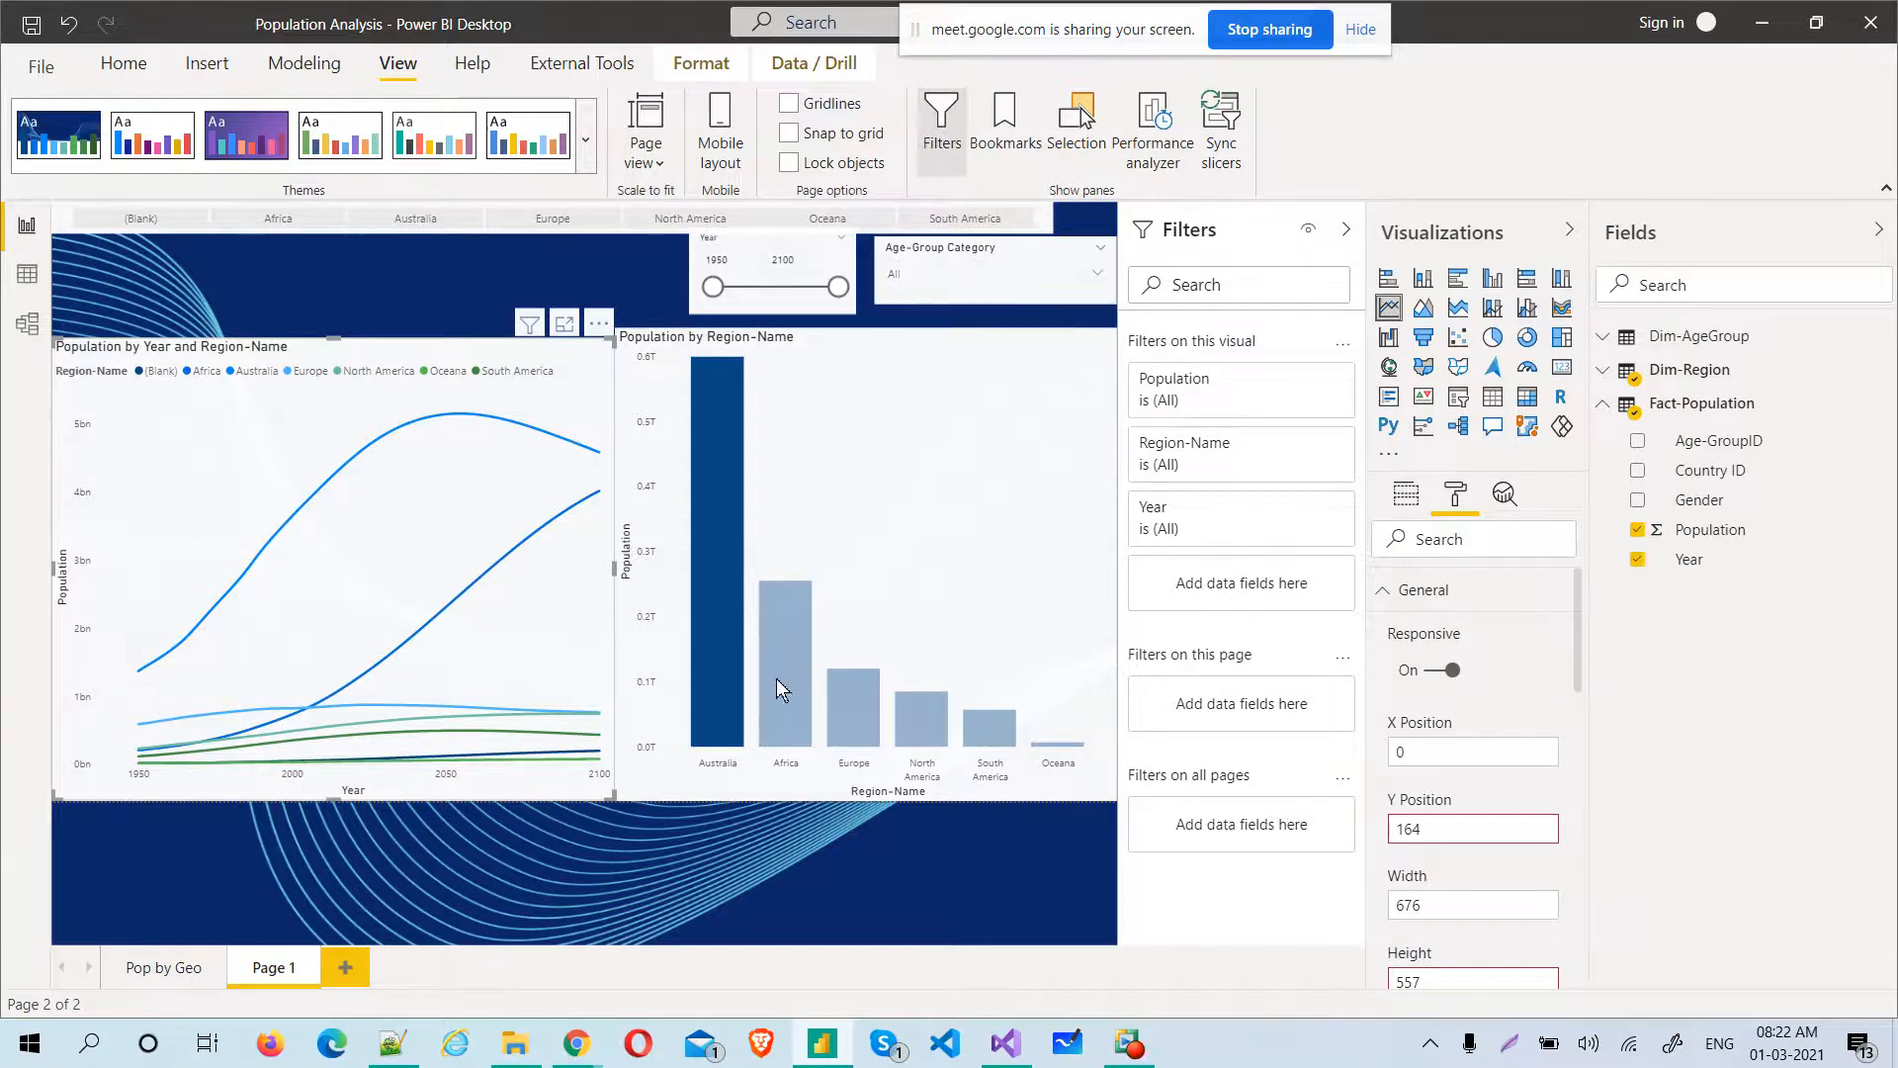
{"action": "left_click", "coordinate": [585, 139]}
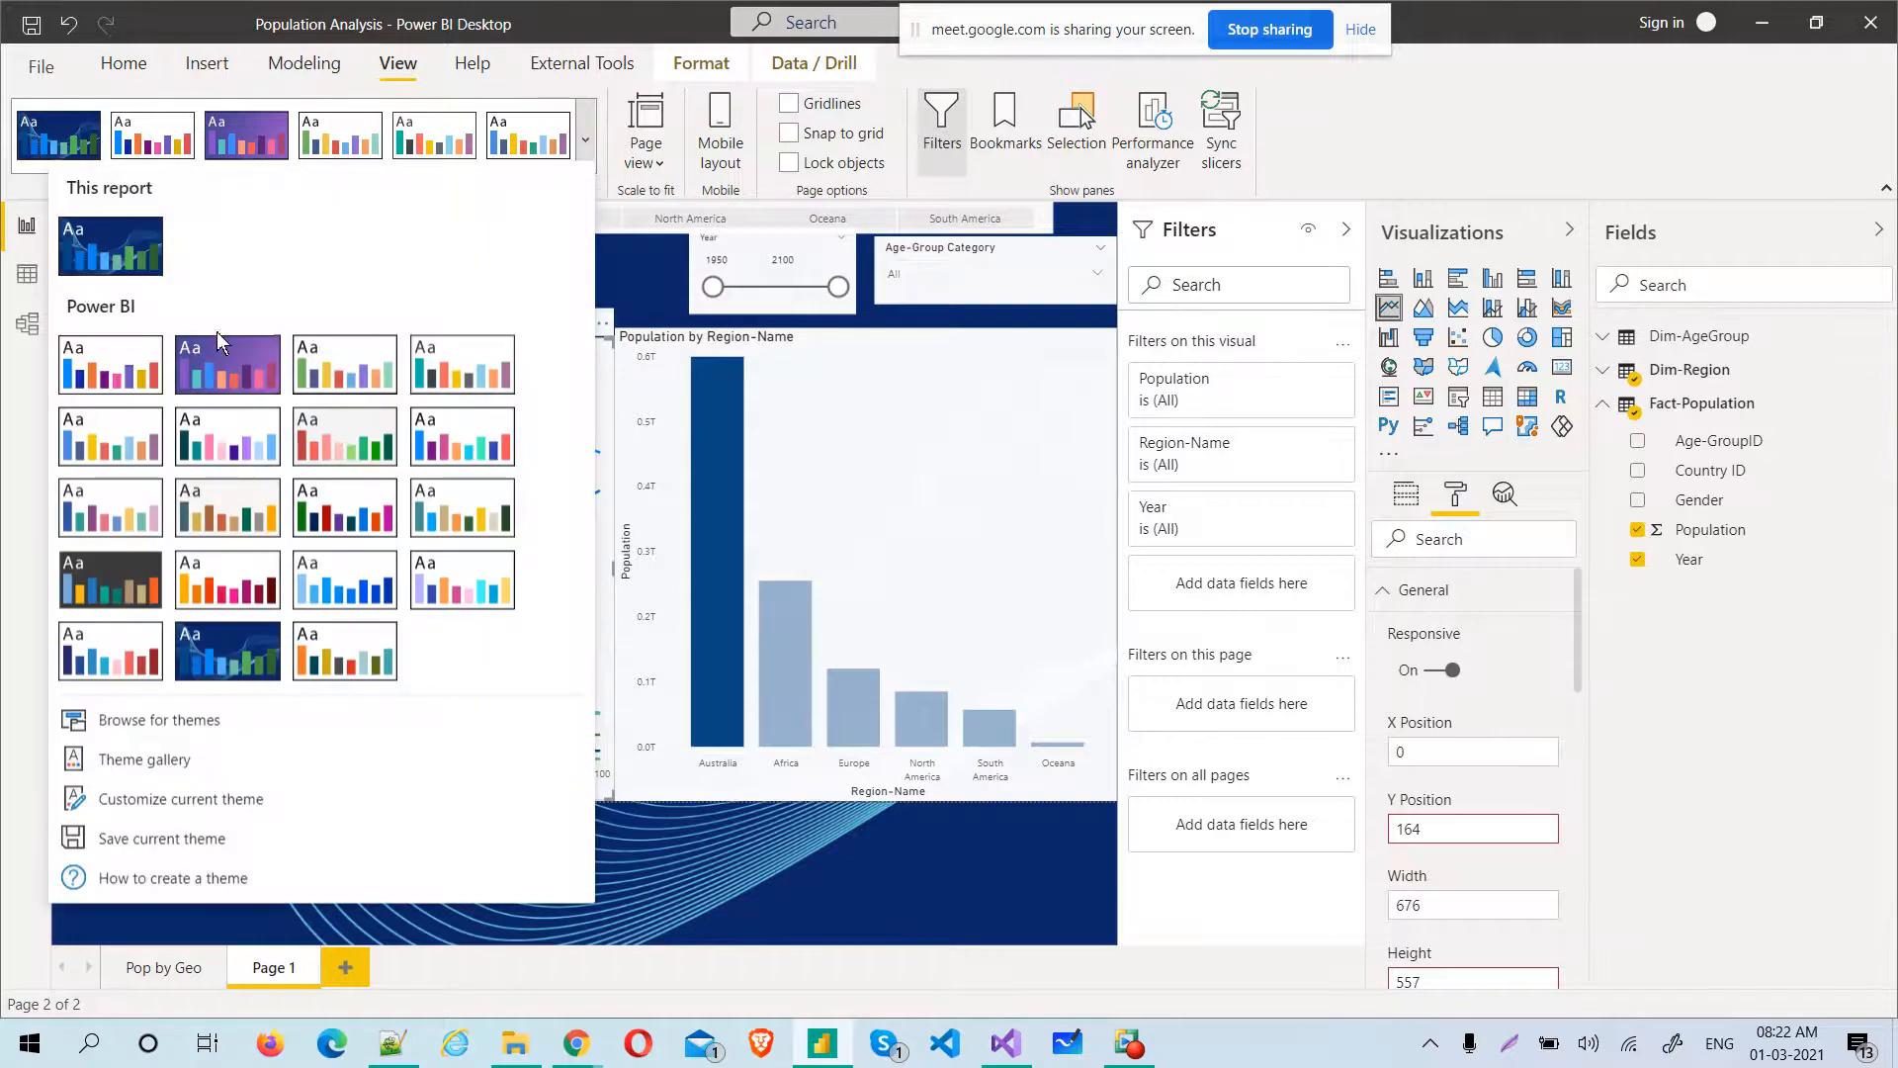
{"action": "left_click", "coordinate": [127, 385]}
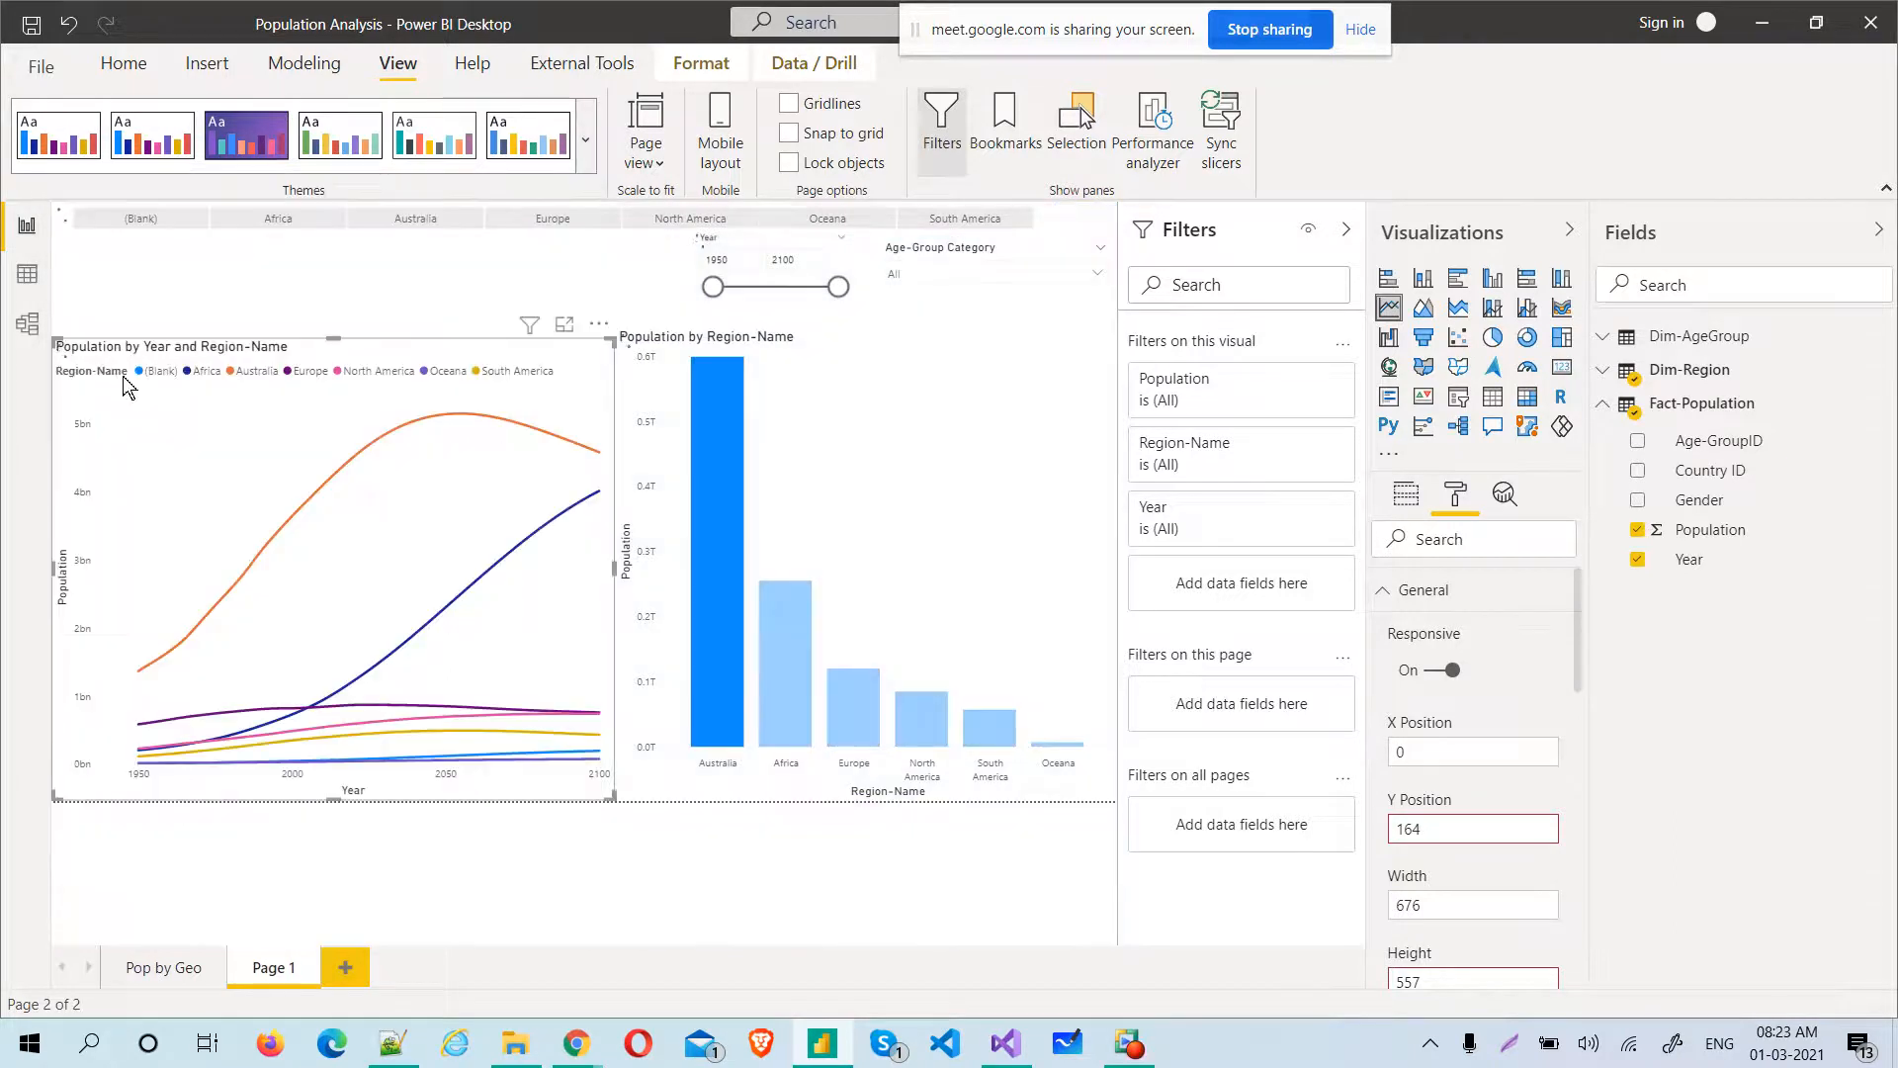
Start customizing the current theme and name it CustomThemeForClient1
{"action": "left_click", "coordinate": [587, 149]}
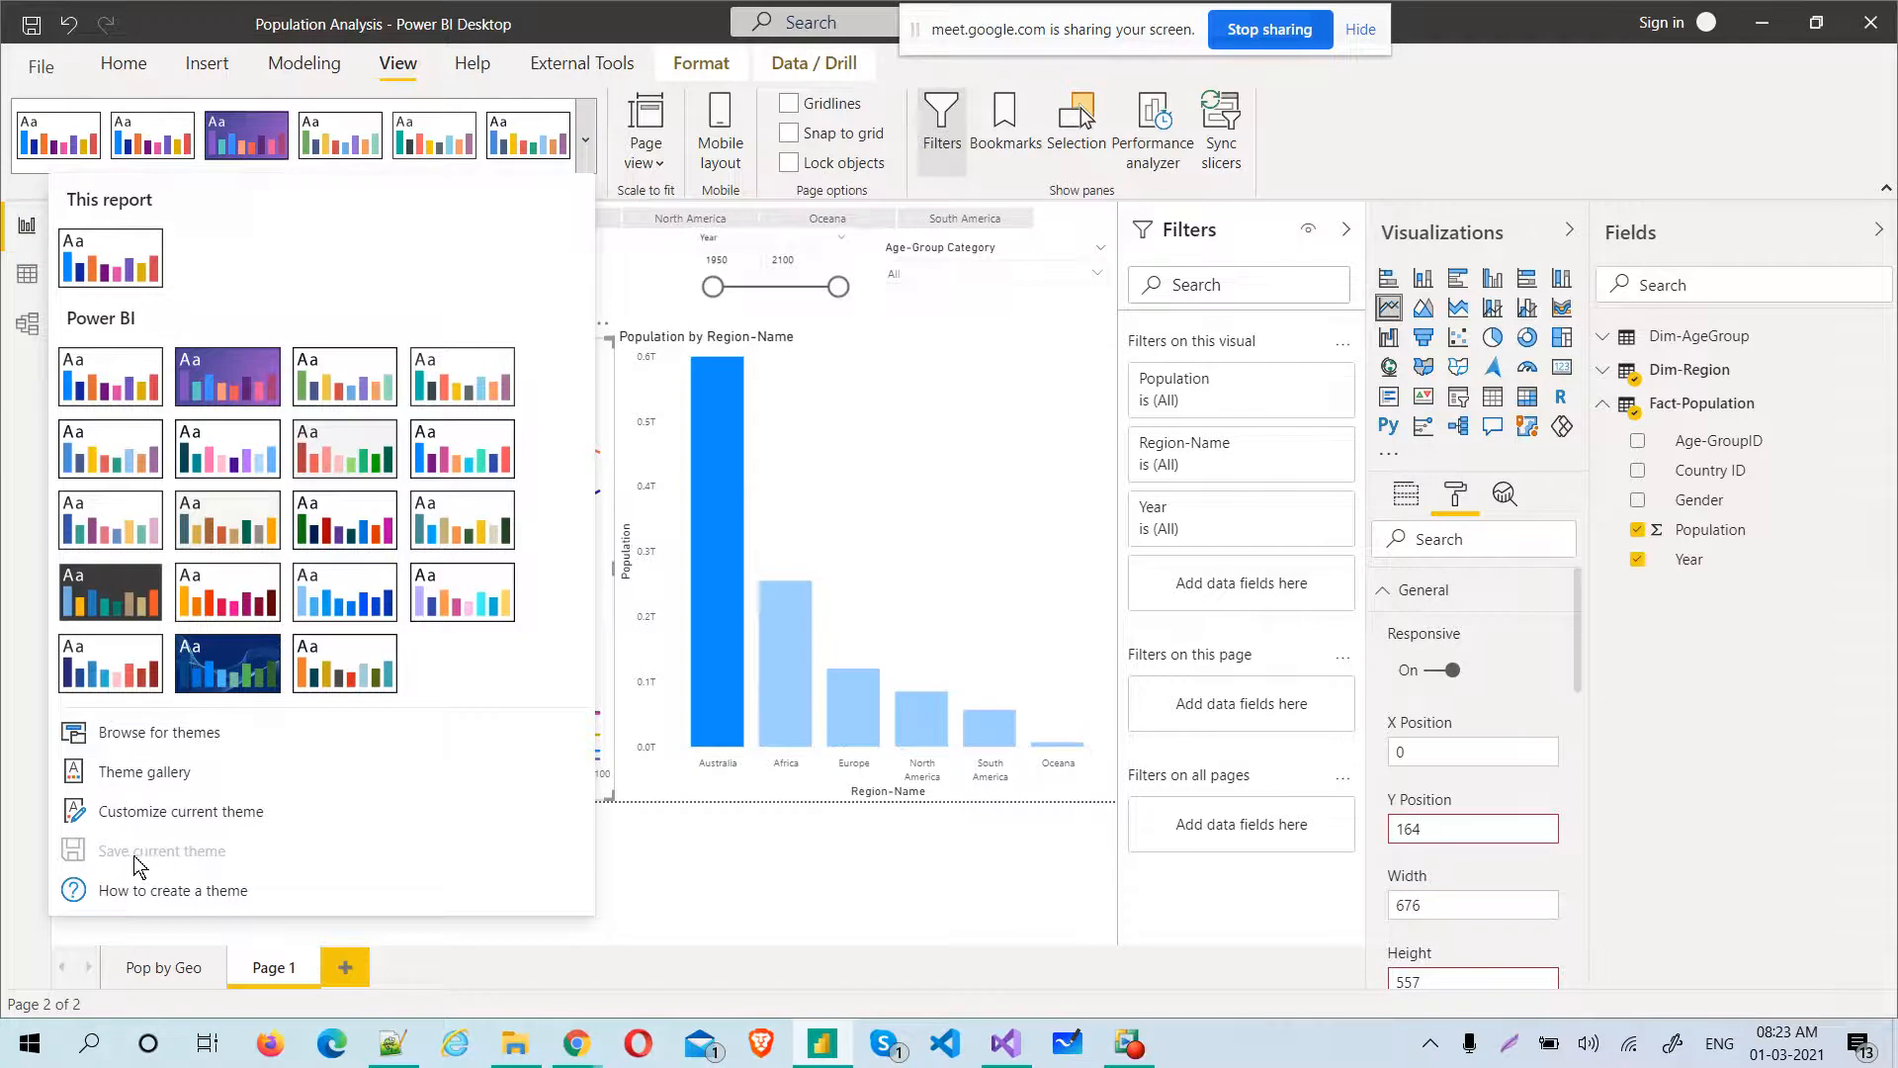
{"action": "left_click", "coordinate": [234, 814]}
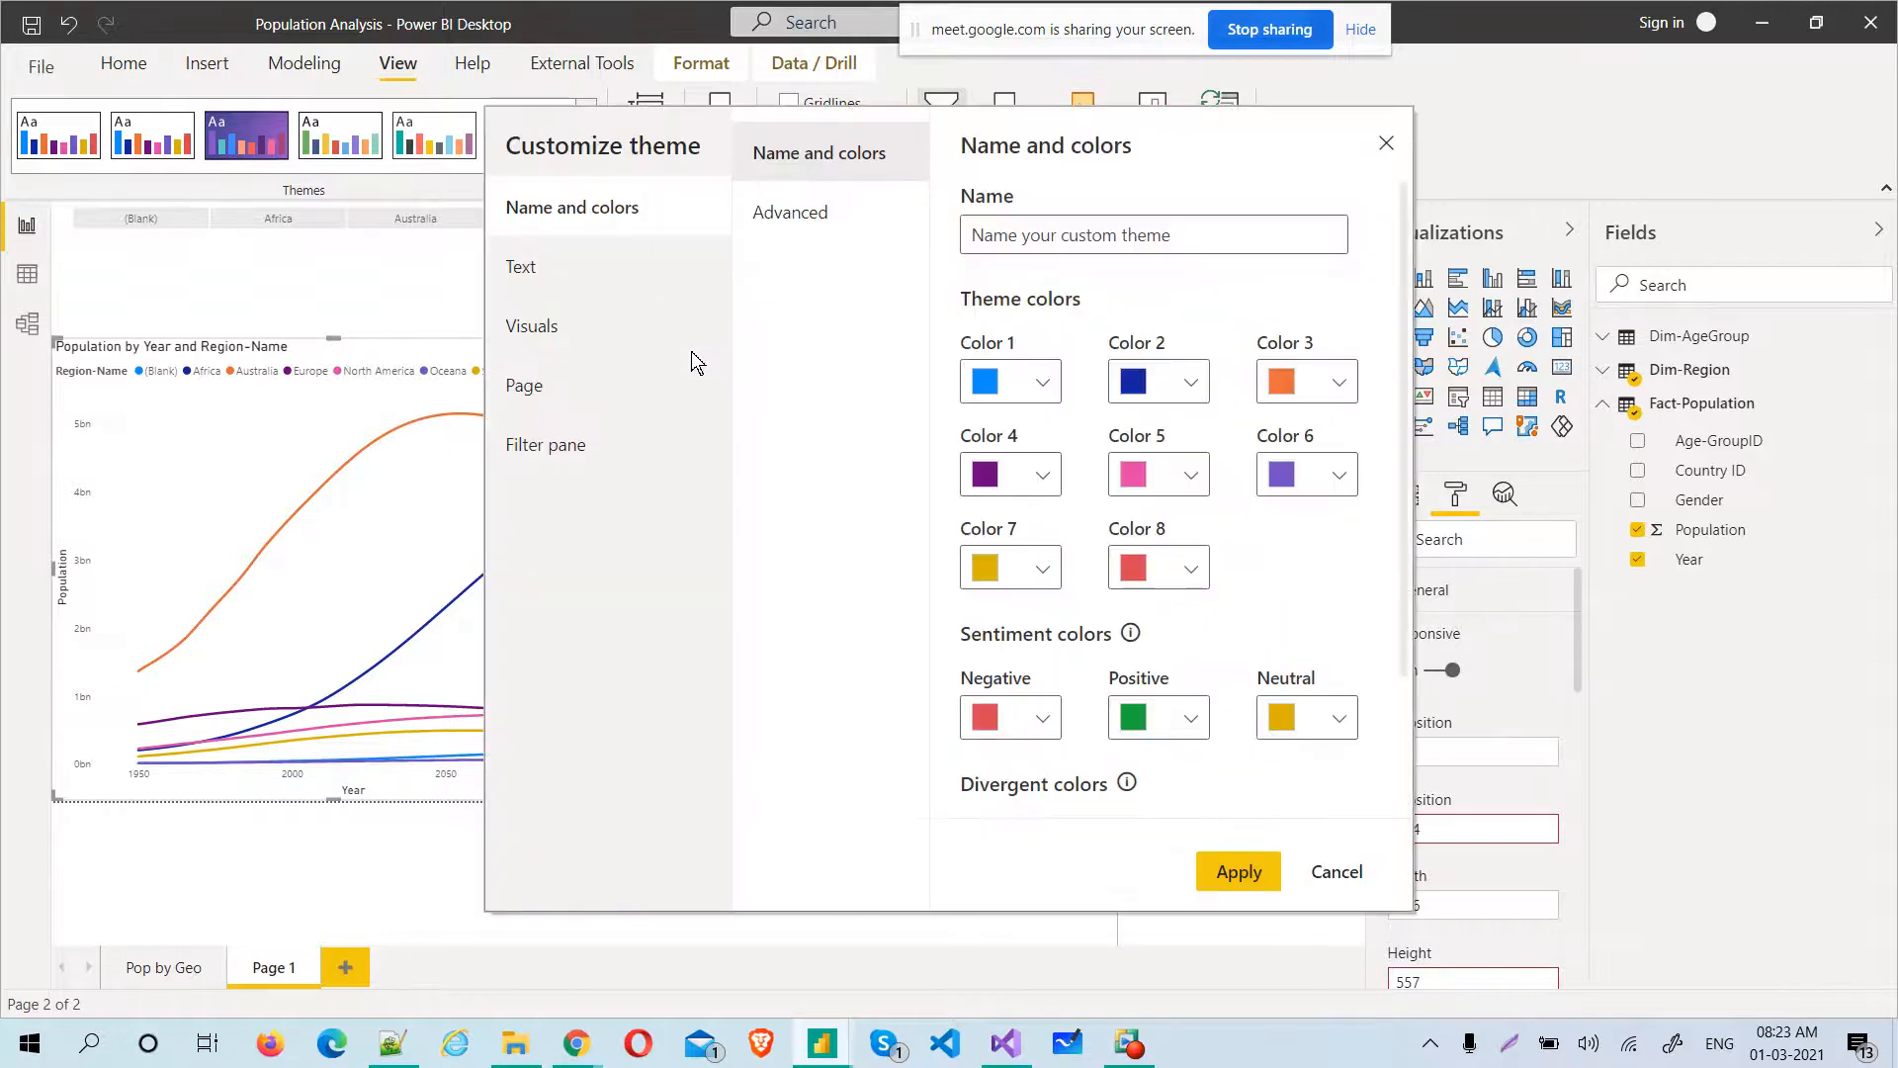
{"action": "left_click", "coordinate": [1060, 242]}
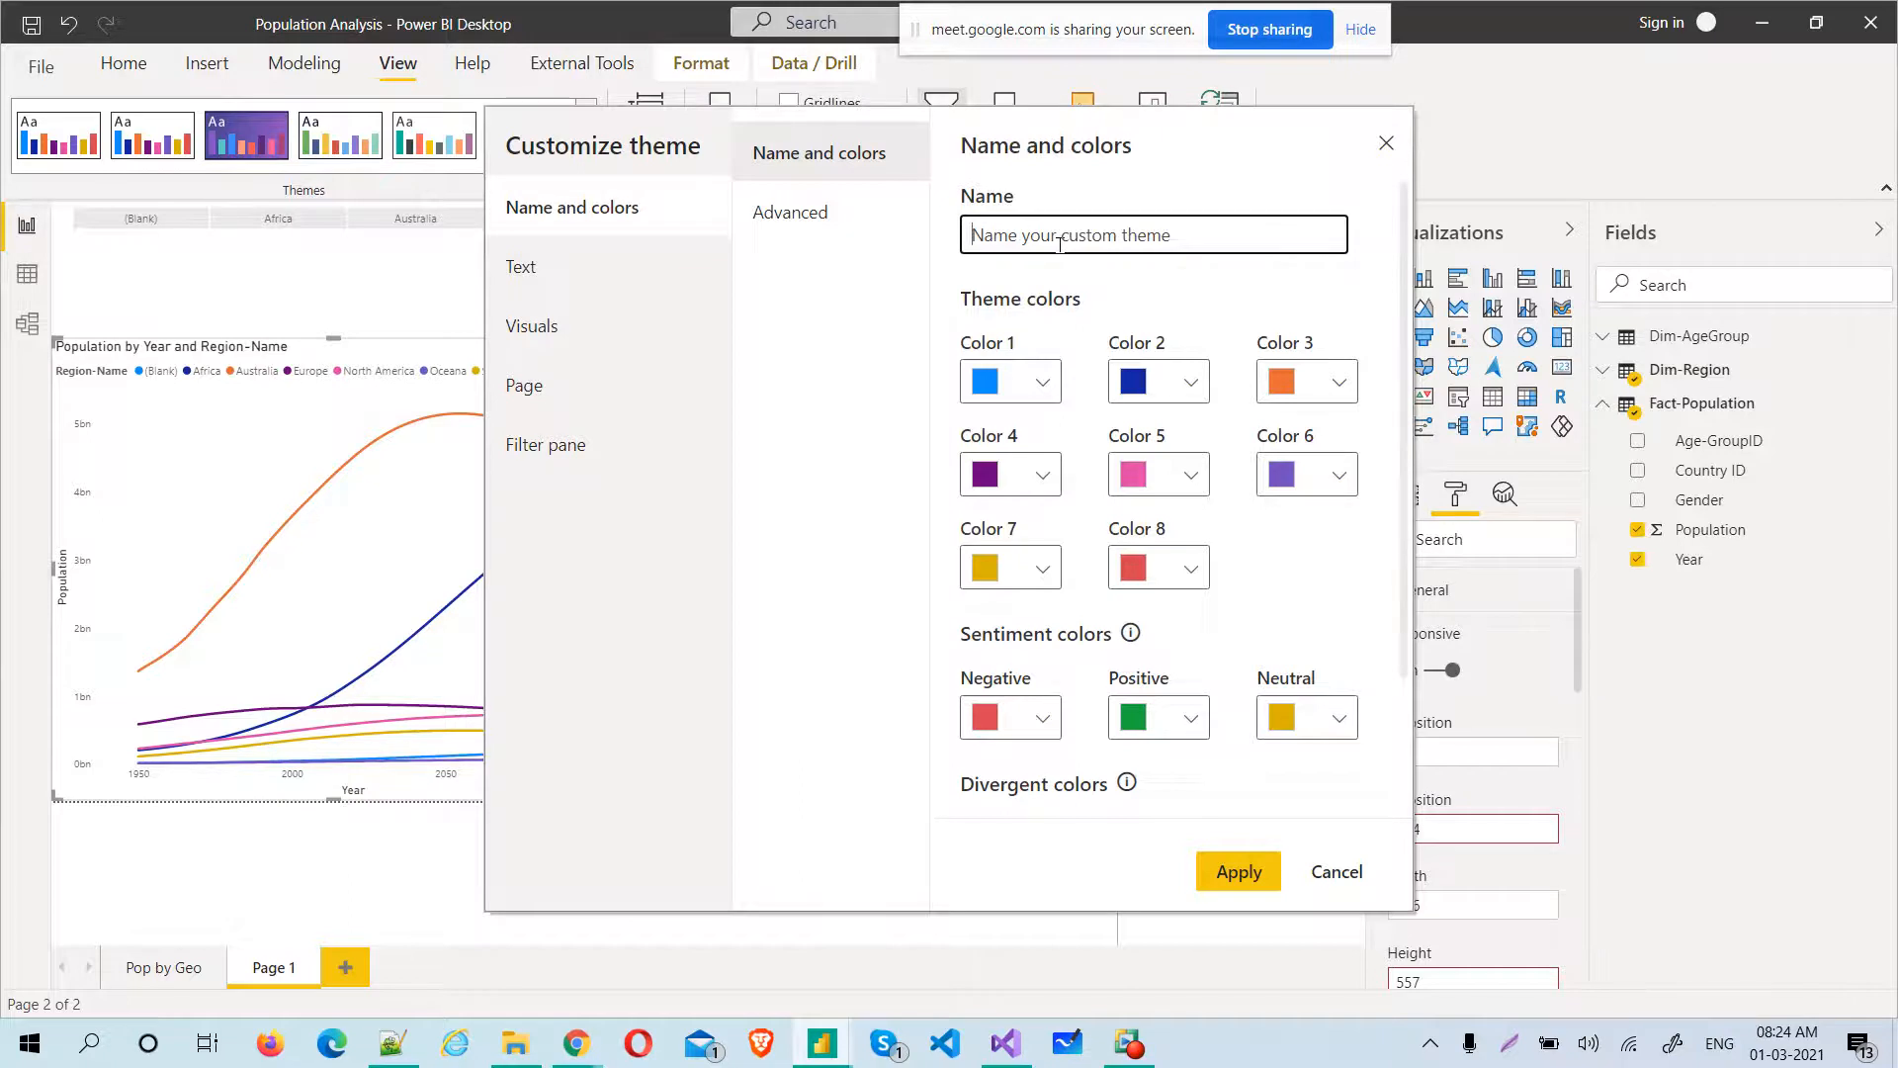
{"action": "type", "text": "Custom"}
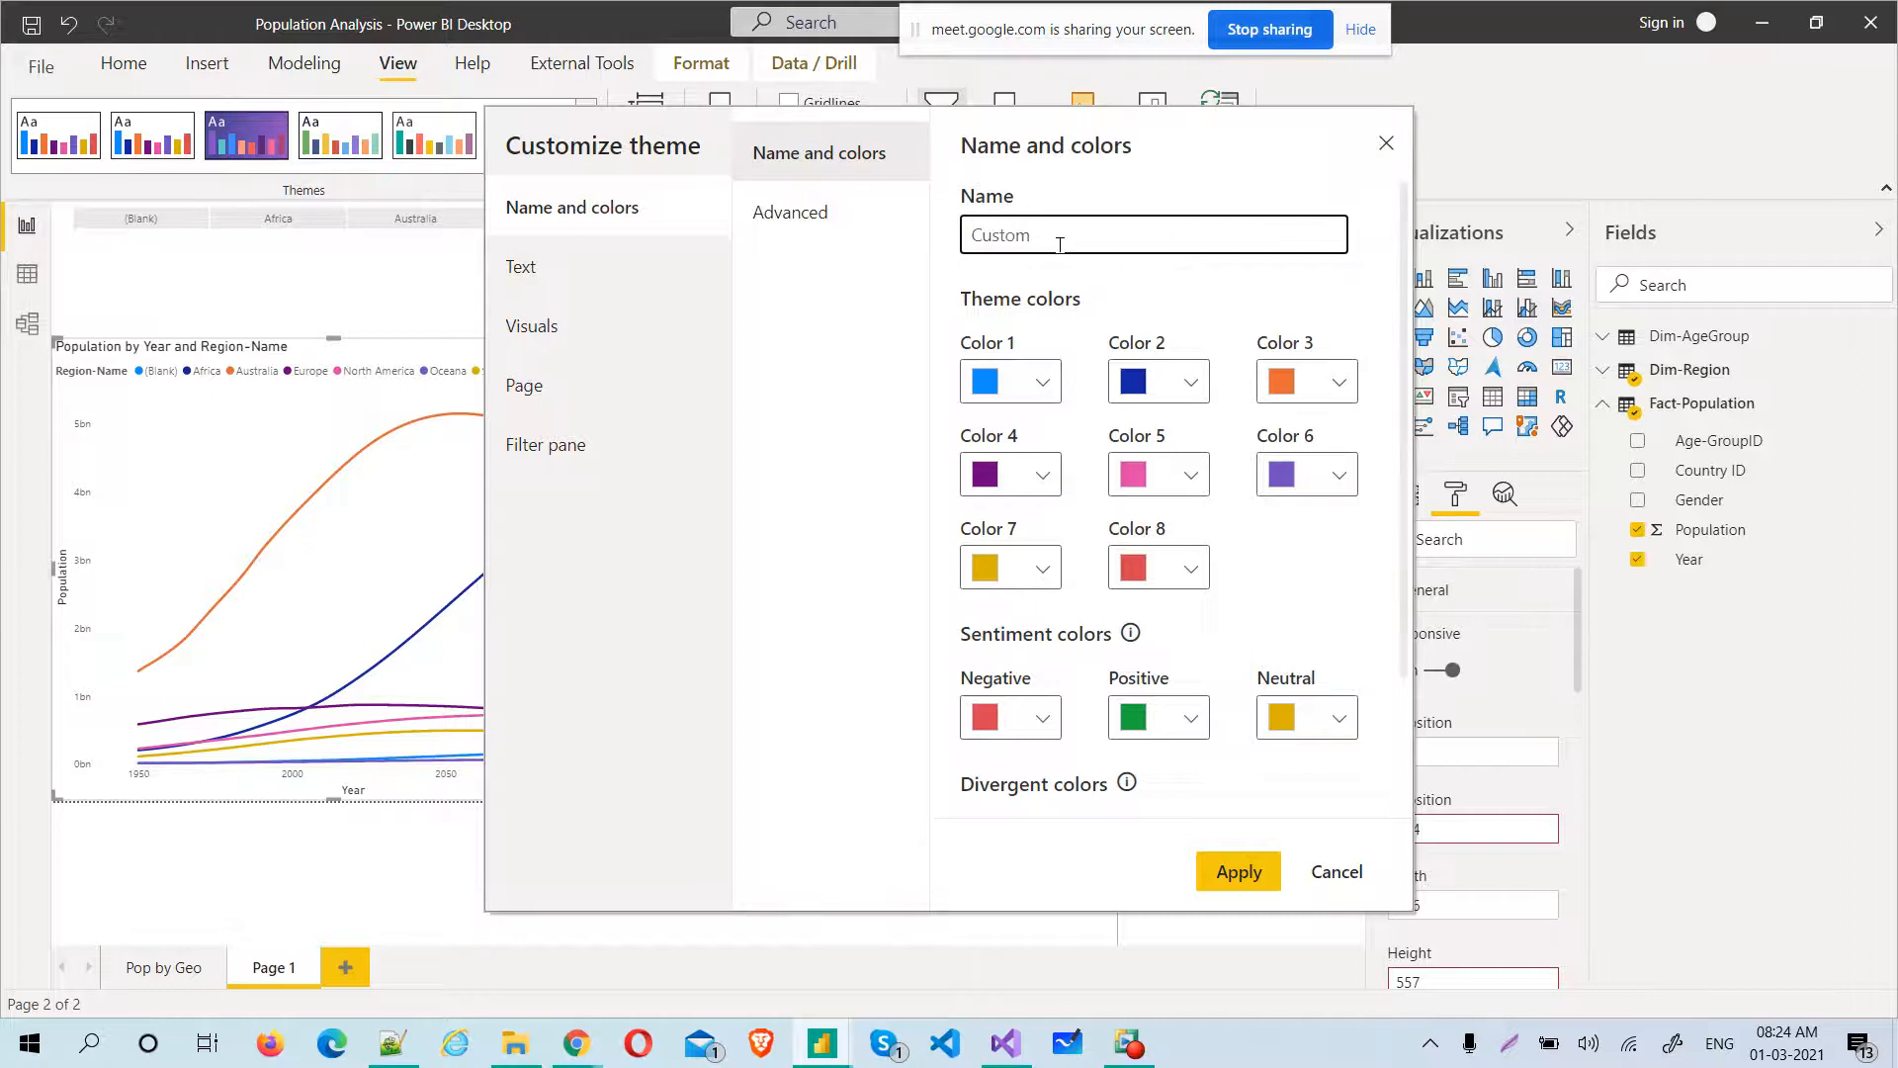
{"action": "type", "text": "ThemeFor"}
{"action": "type", "text": "Cline"}
{"action": "type", "text": "ent1"}
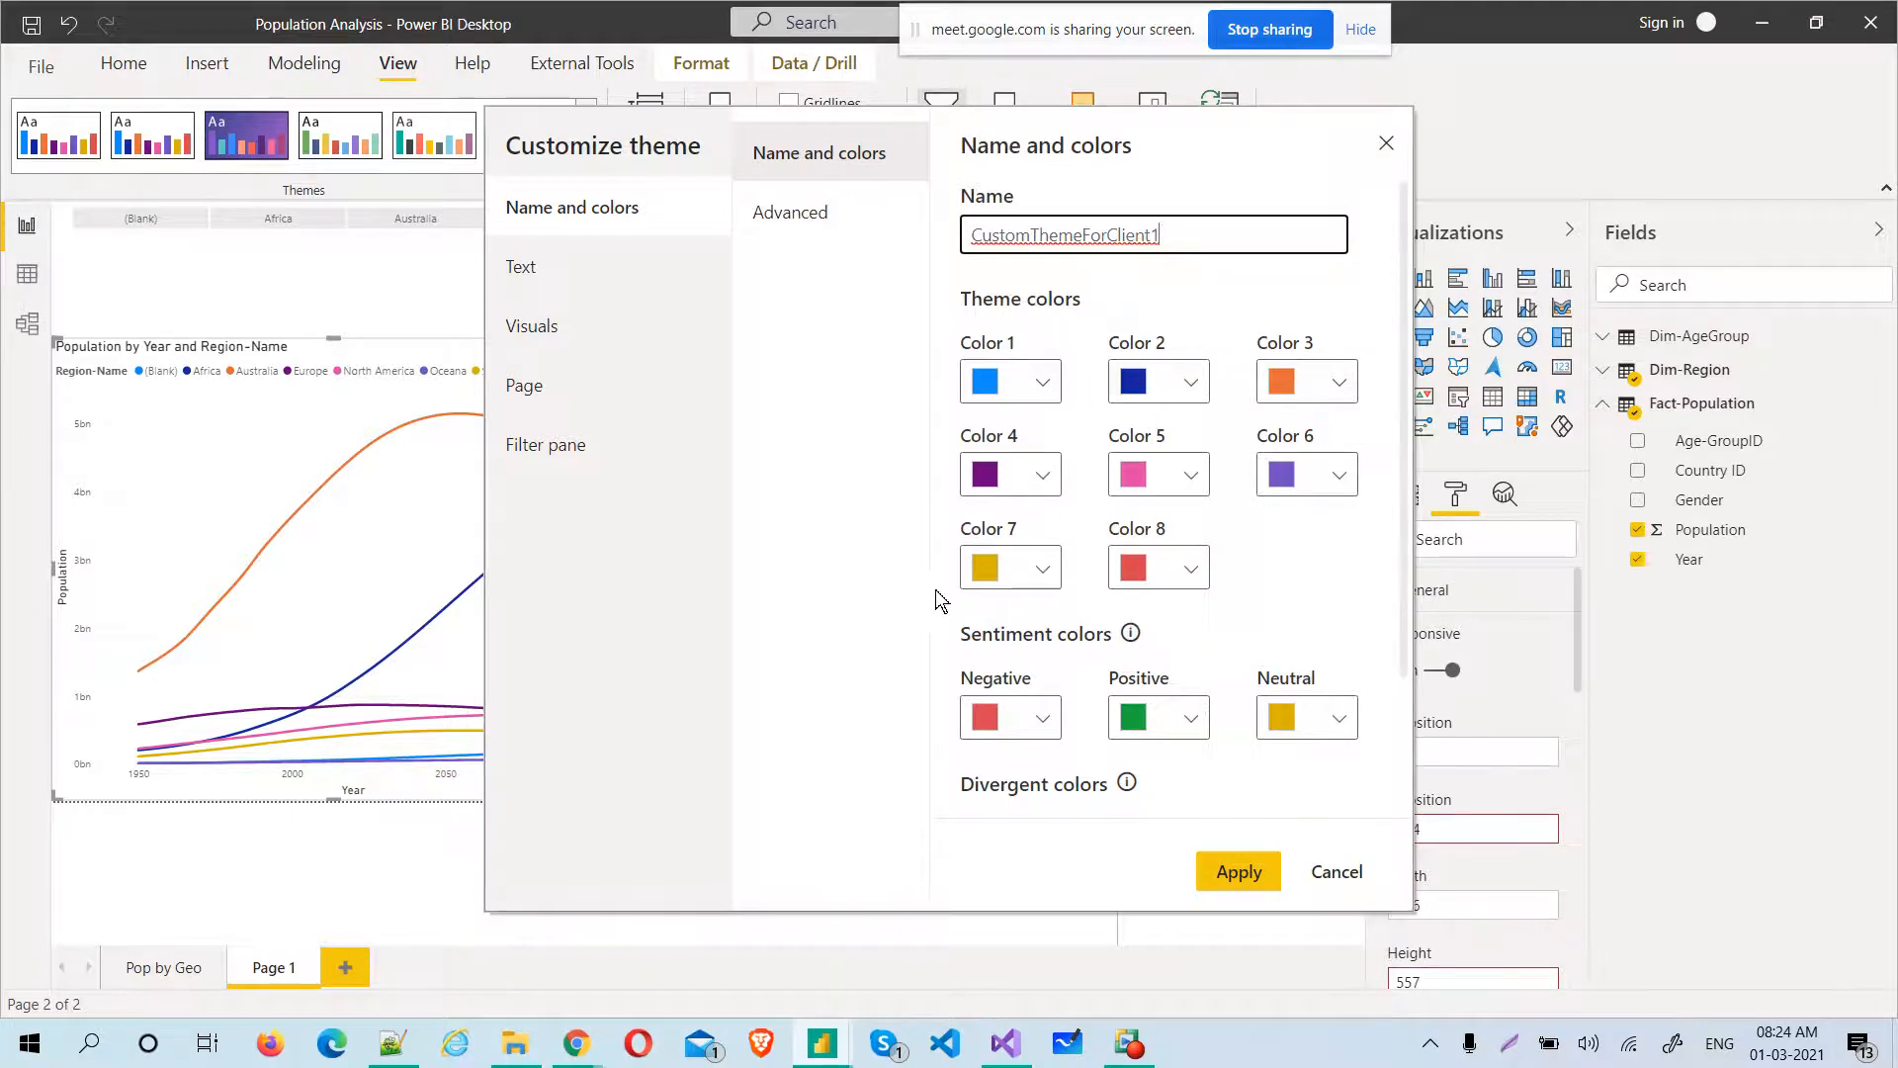
Examine the custom theme's advanced element colors and the color choices for second-level elements
{"action": "left_click", "coordinate": [818, 219]}
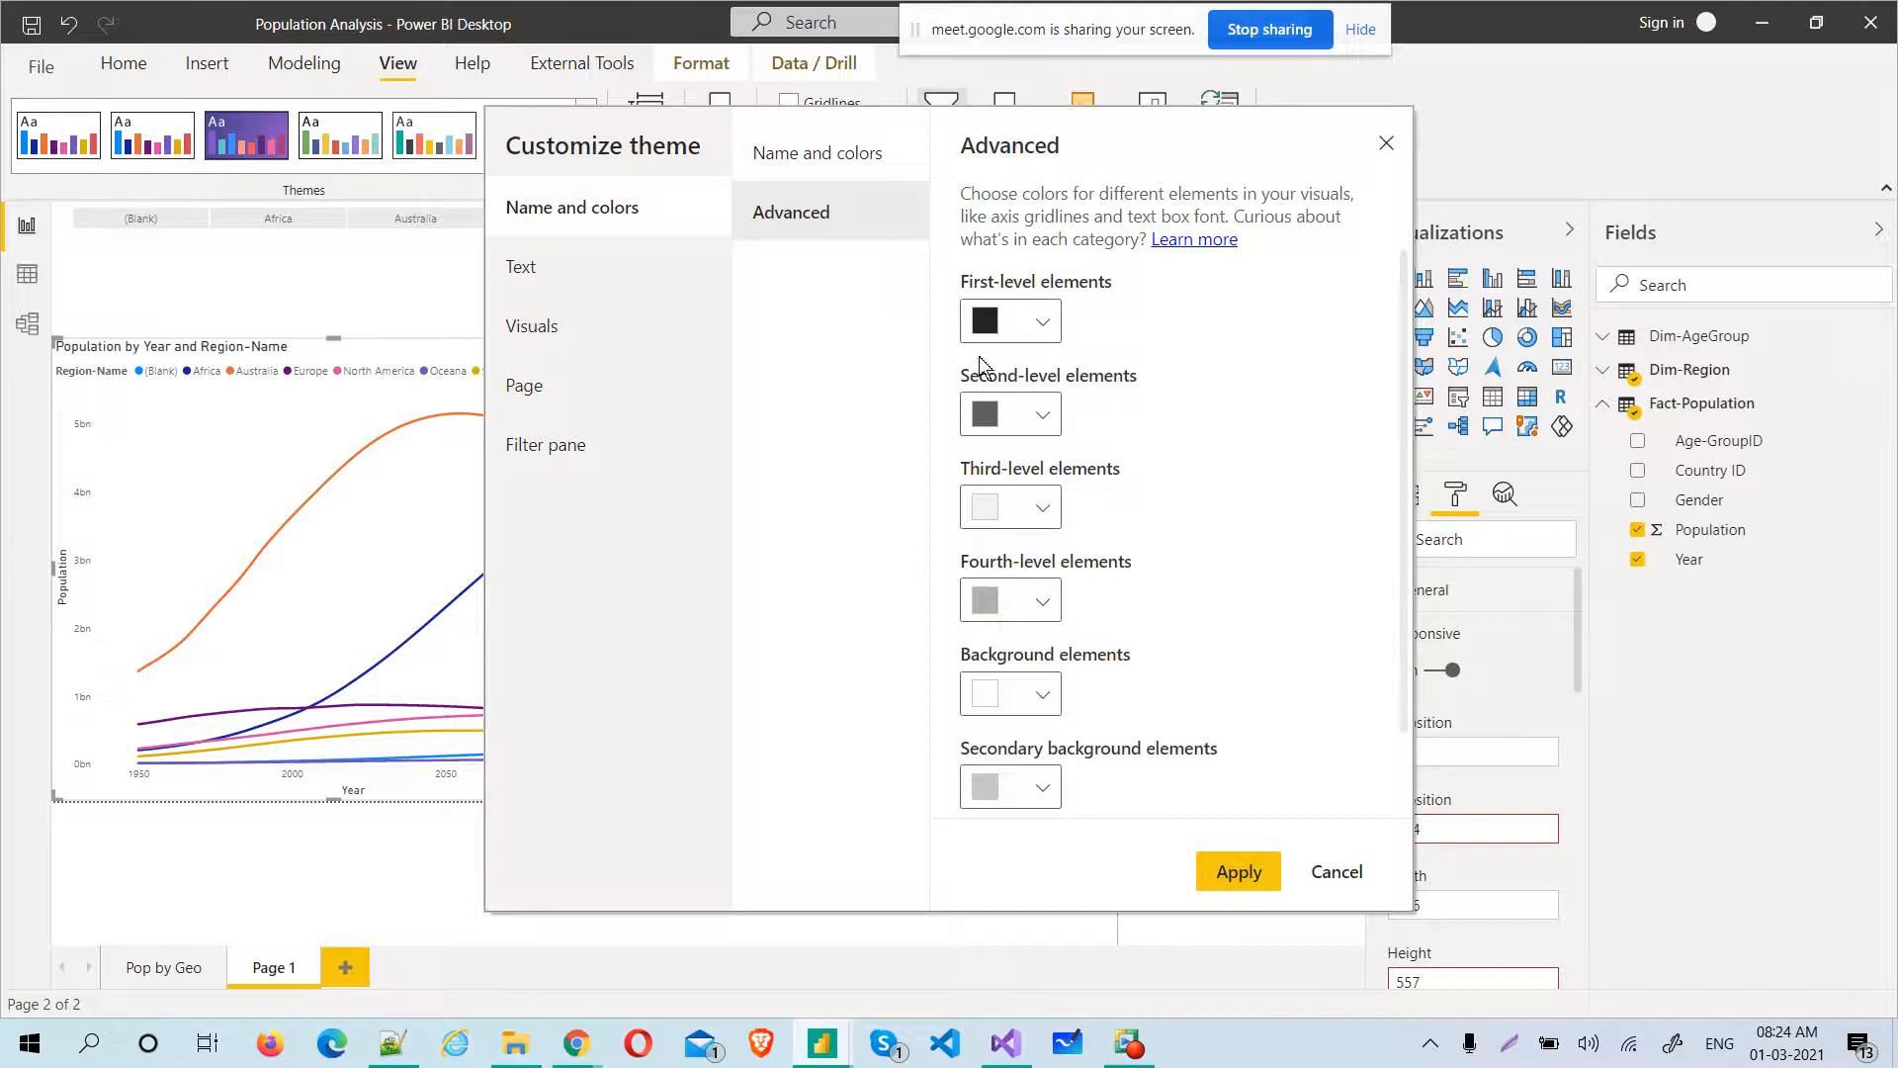
{"action": "left_click", "coordinate": [1048, 410]}
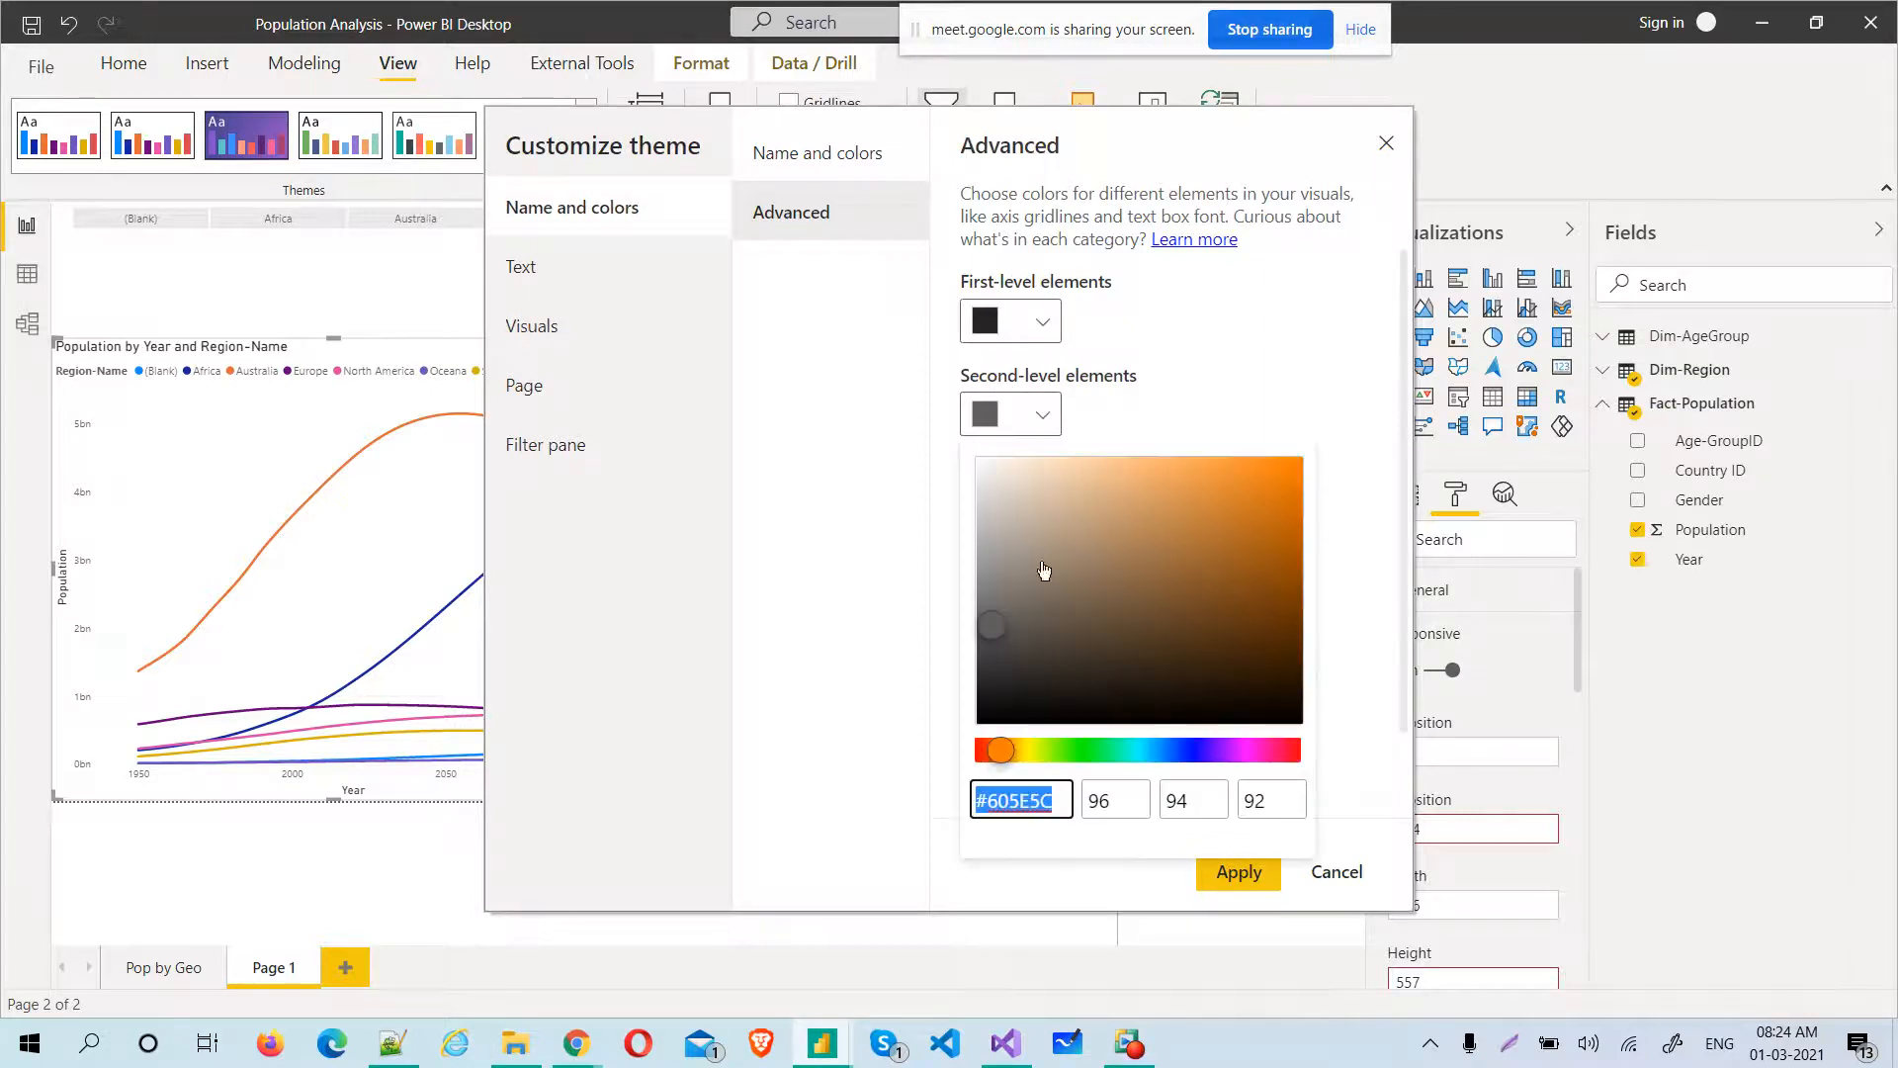
{"action": "left_click", "coordinate": [1222, 371]}
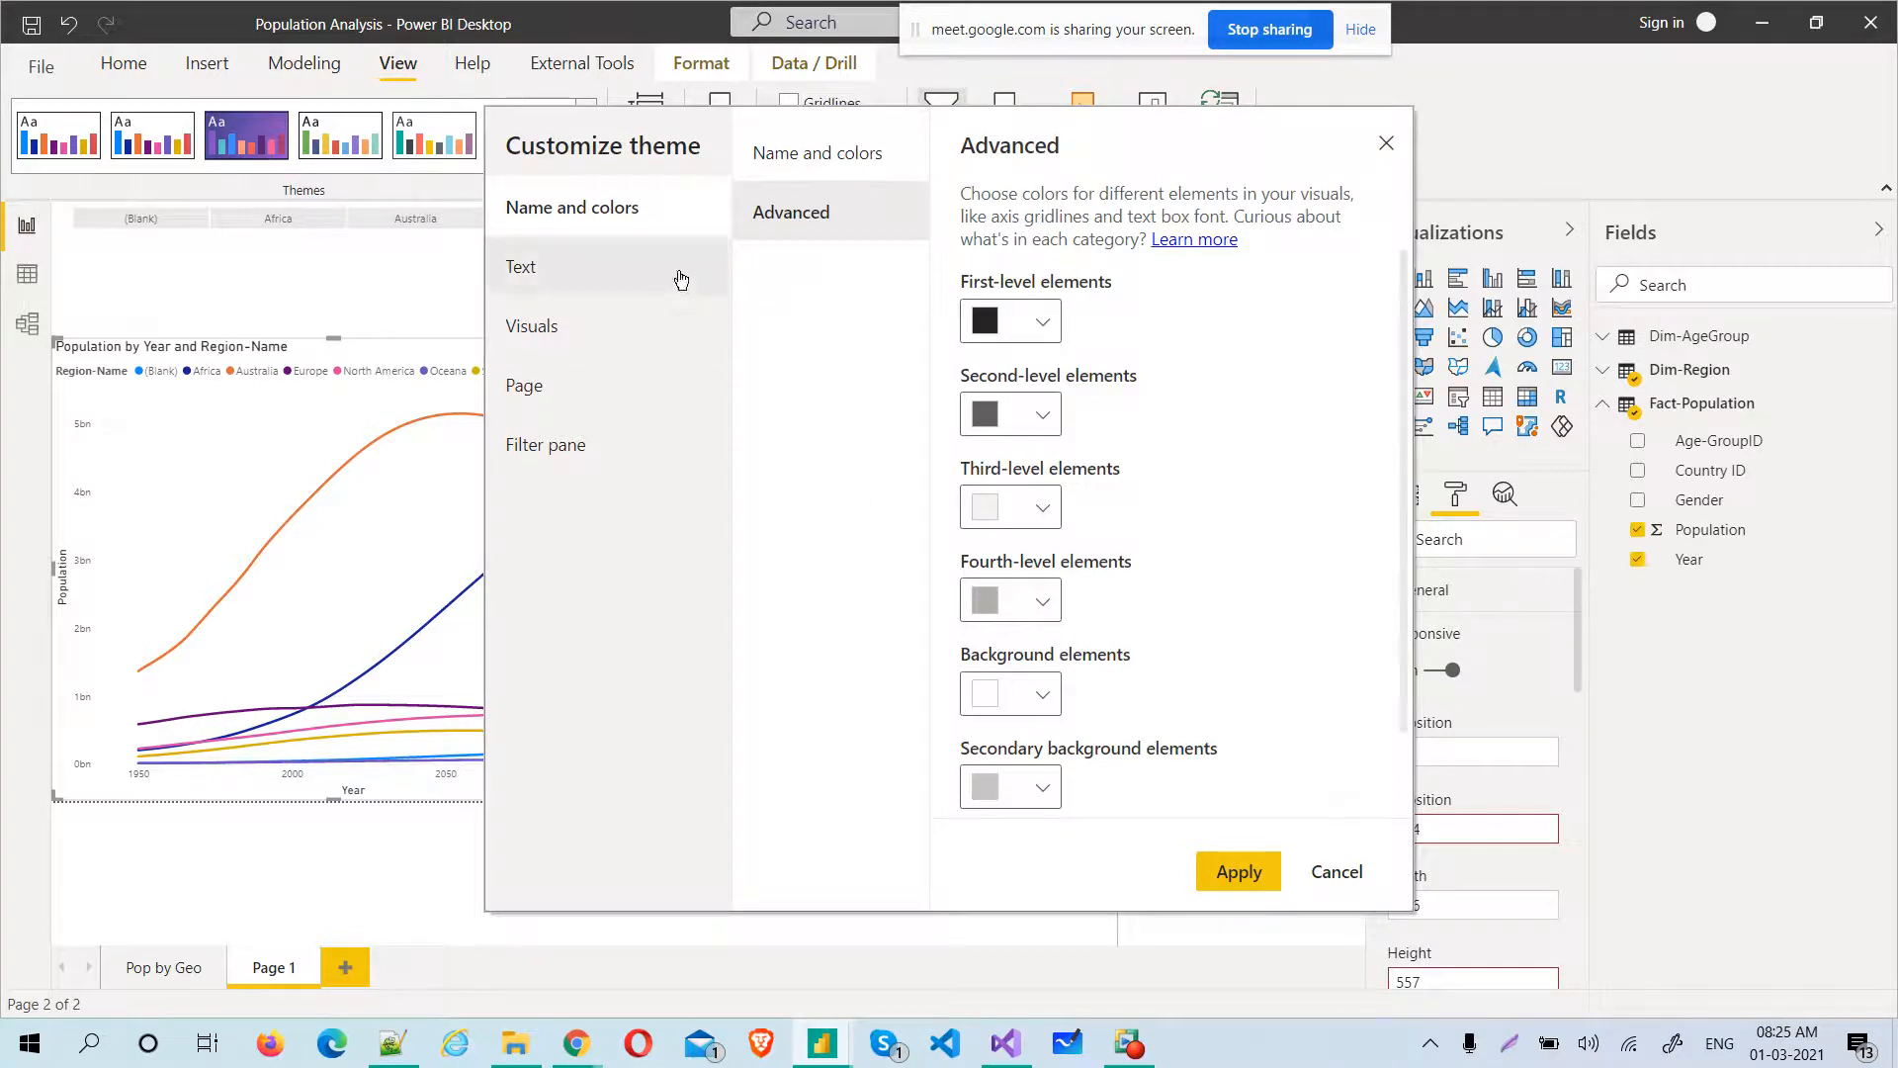
Set the theme's general text to Calibri, 14 pt, in blue #1C0DE6
{"action": "left_click", "coordinate": [572, 293]}
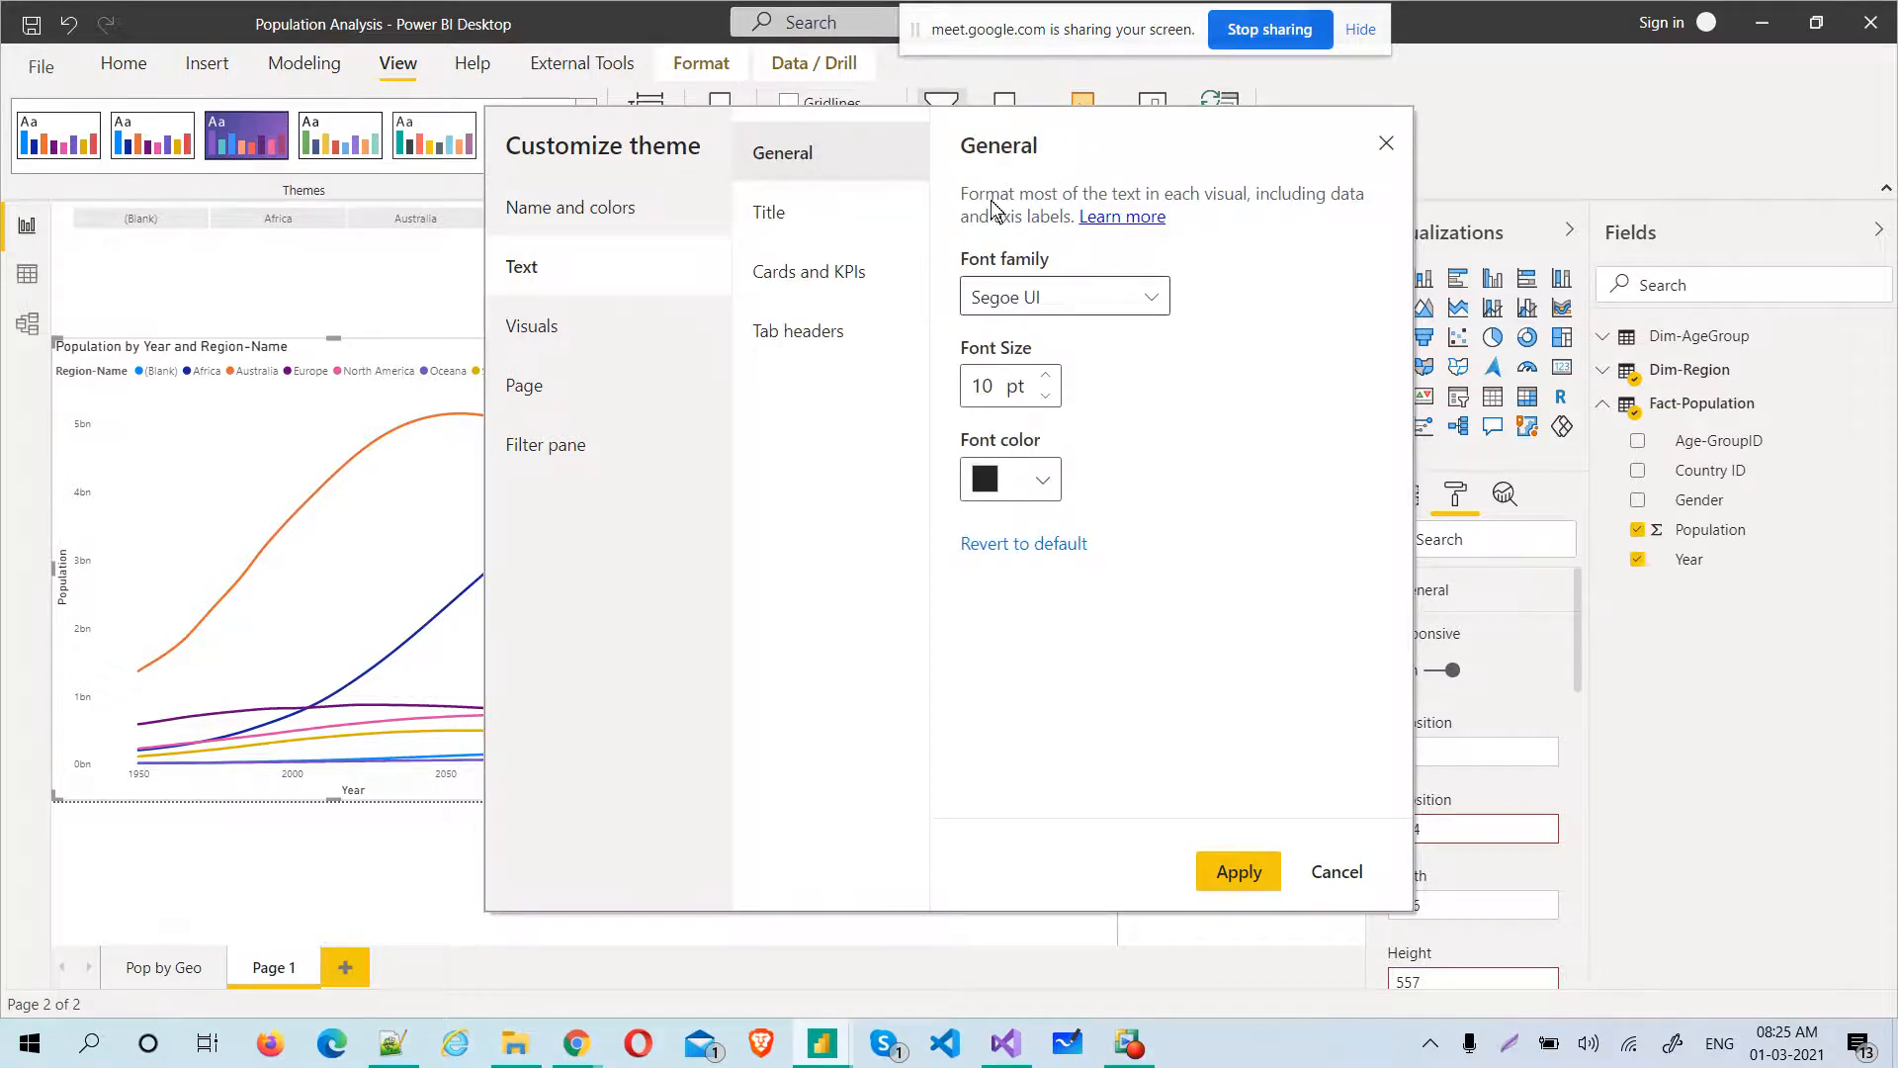
{"action": "left_click", "coordinate": [998, 302]}
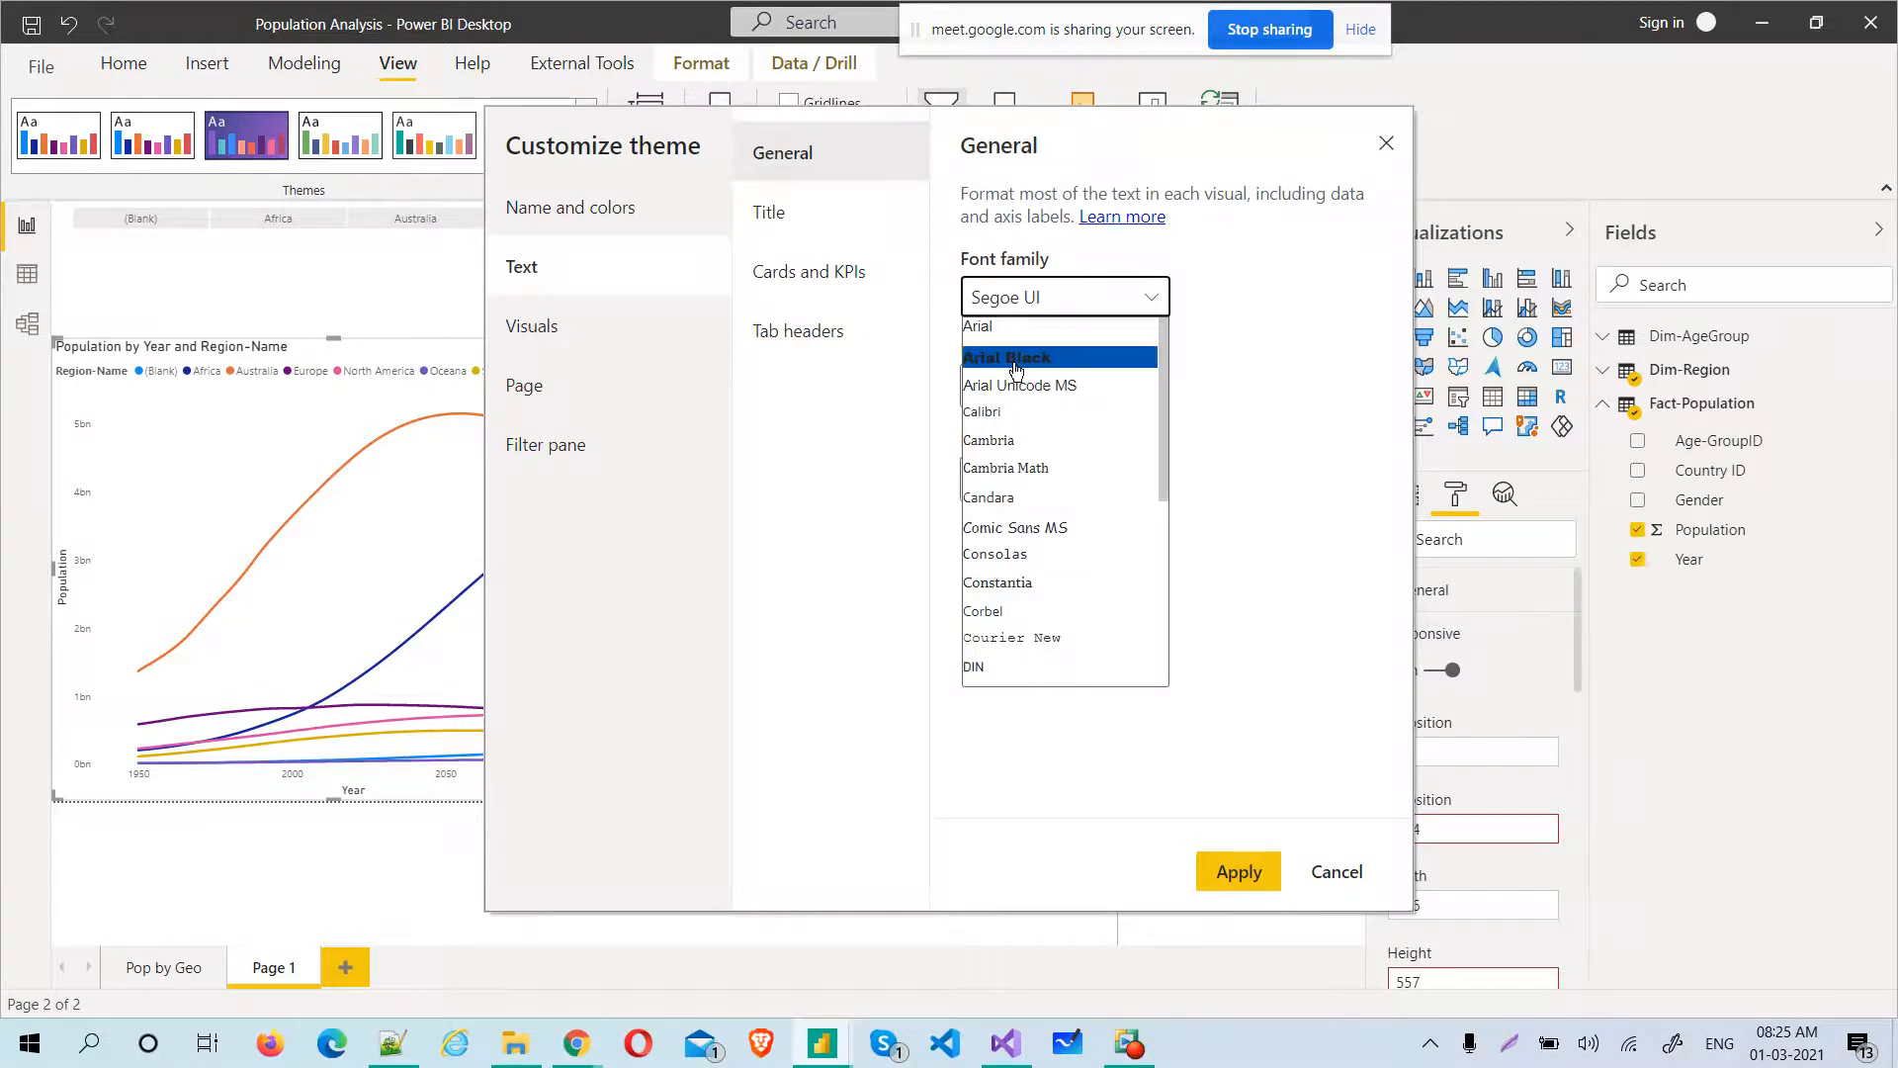
{"action": "left_click", "coordinate": [1010, 415]}
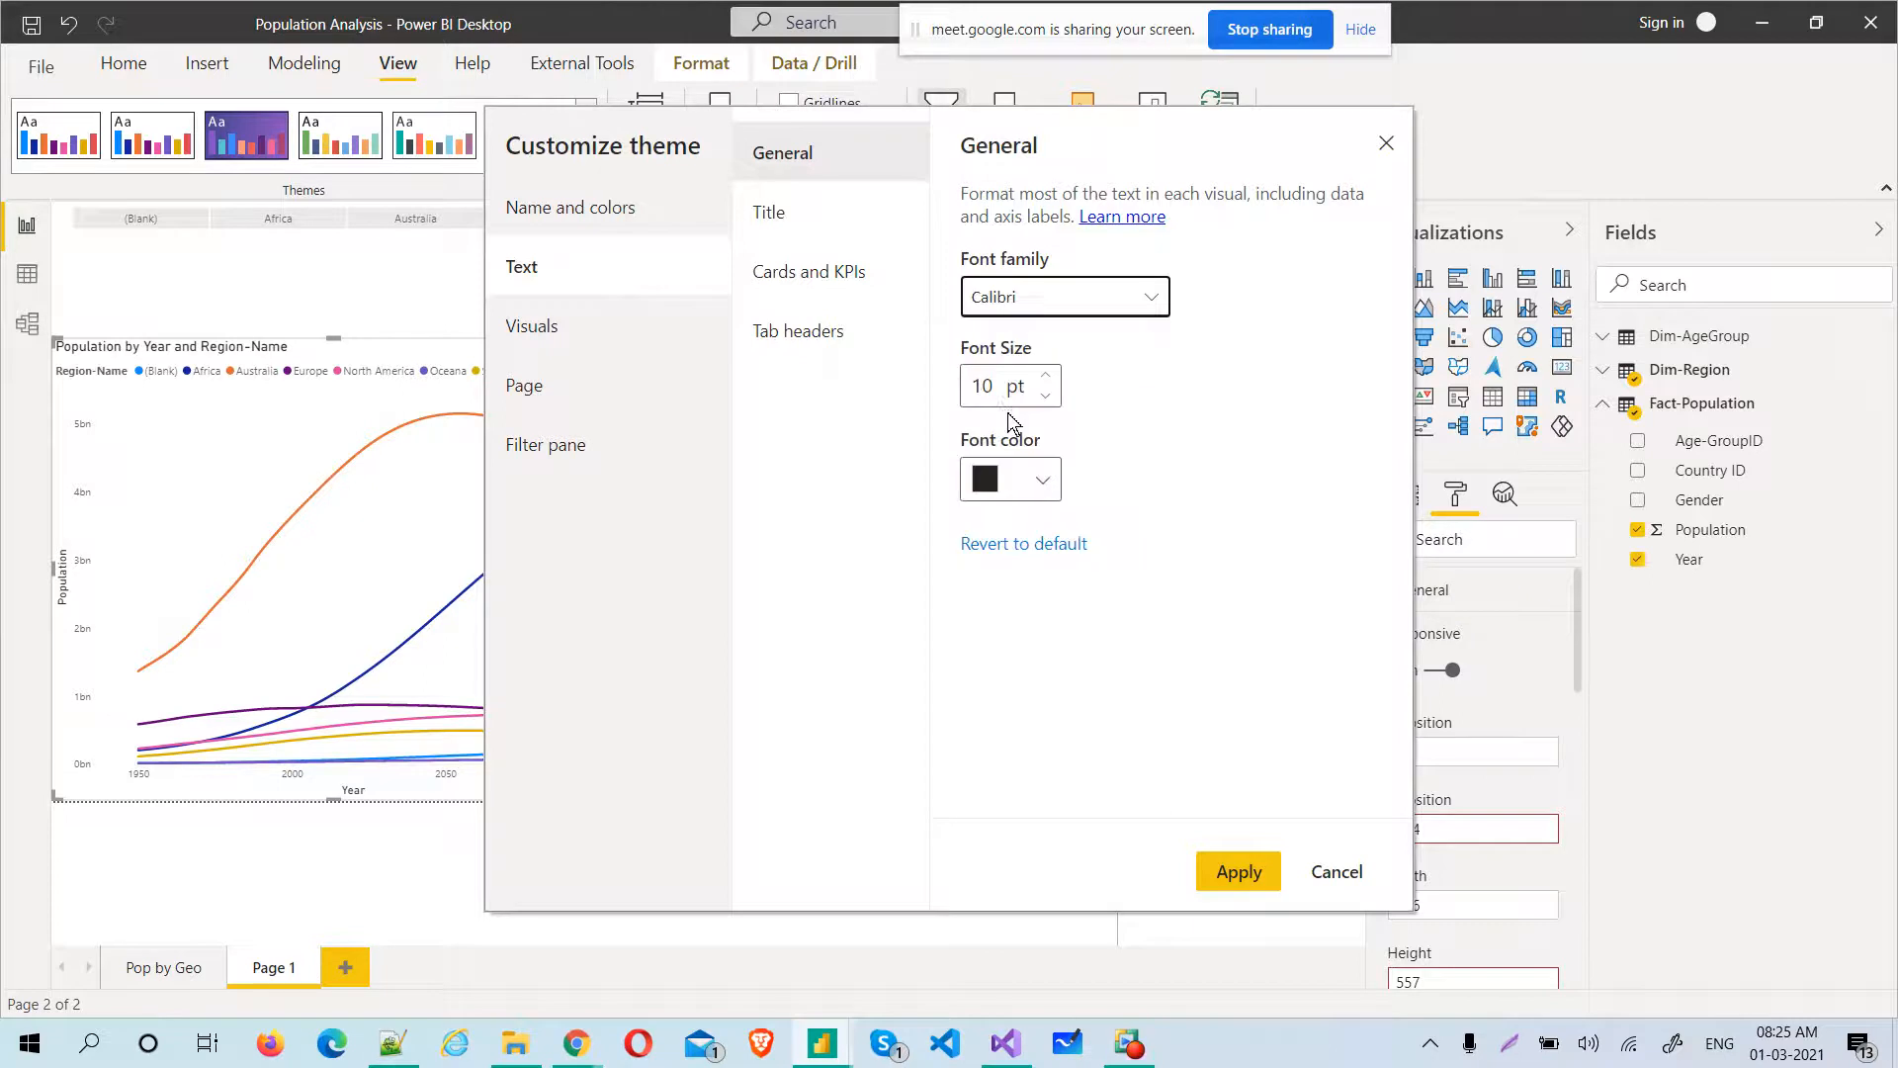
{"action": "left_click_drag", "start_coordinate": [996, 385], "coordinate": [964, 393]}
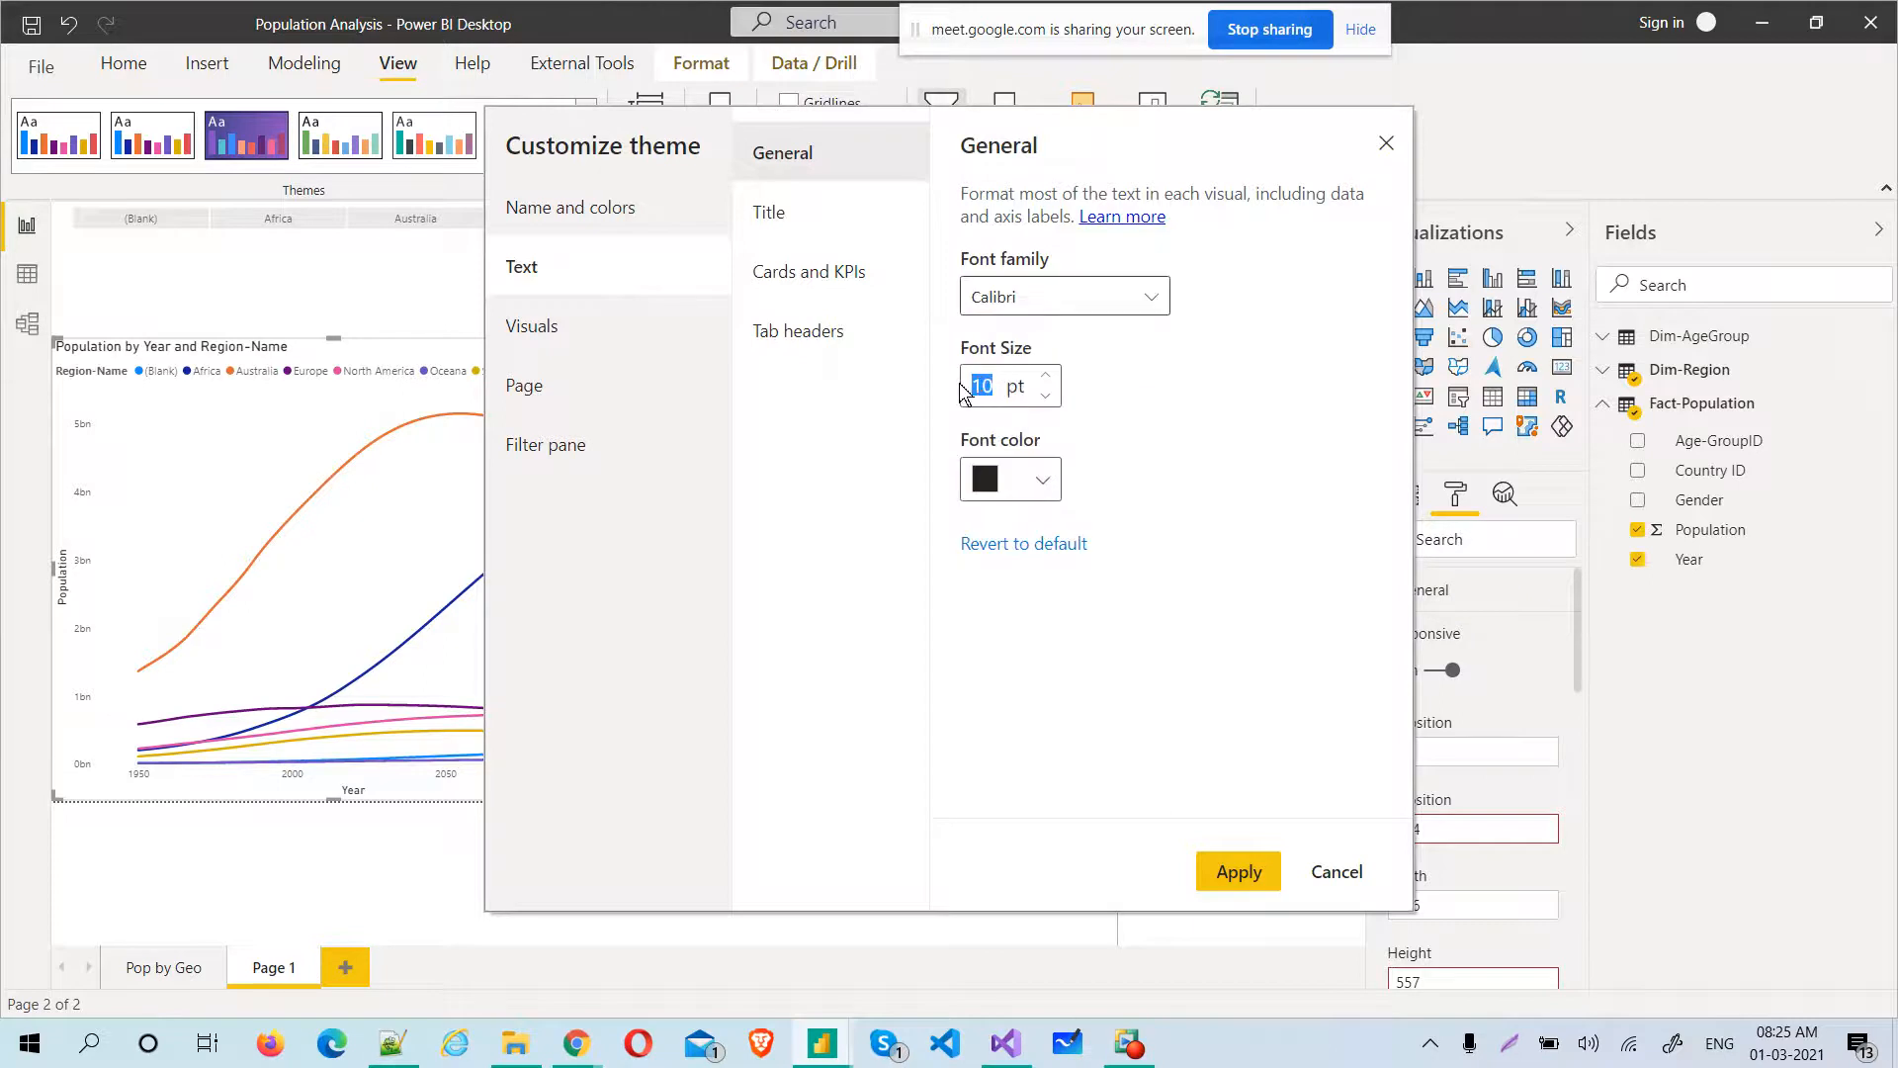
{"action": "type", "text": "1"}
{"action": "left_click", "coordinate": [1049, 487]}
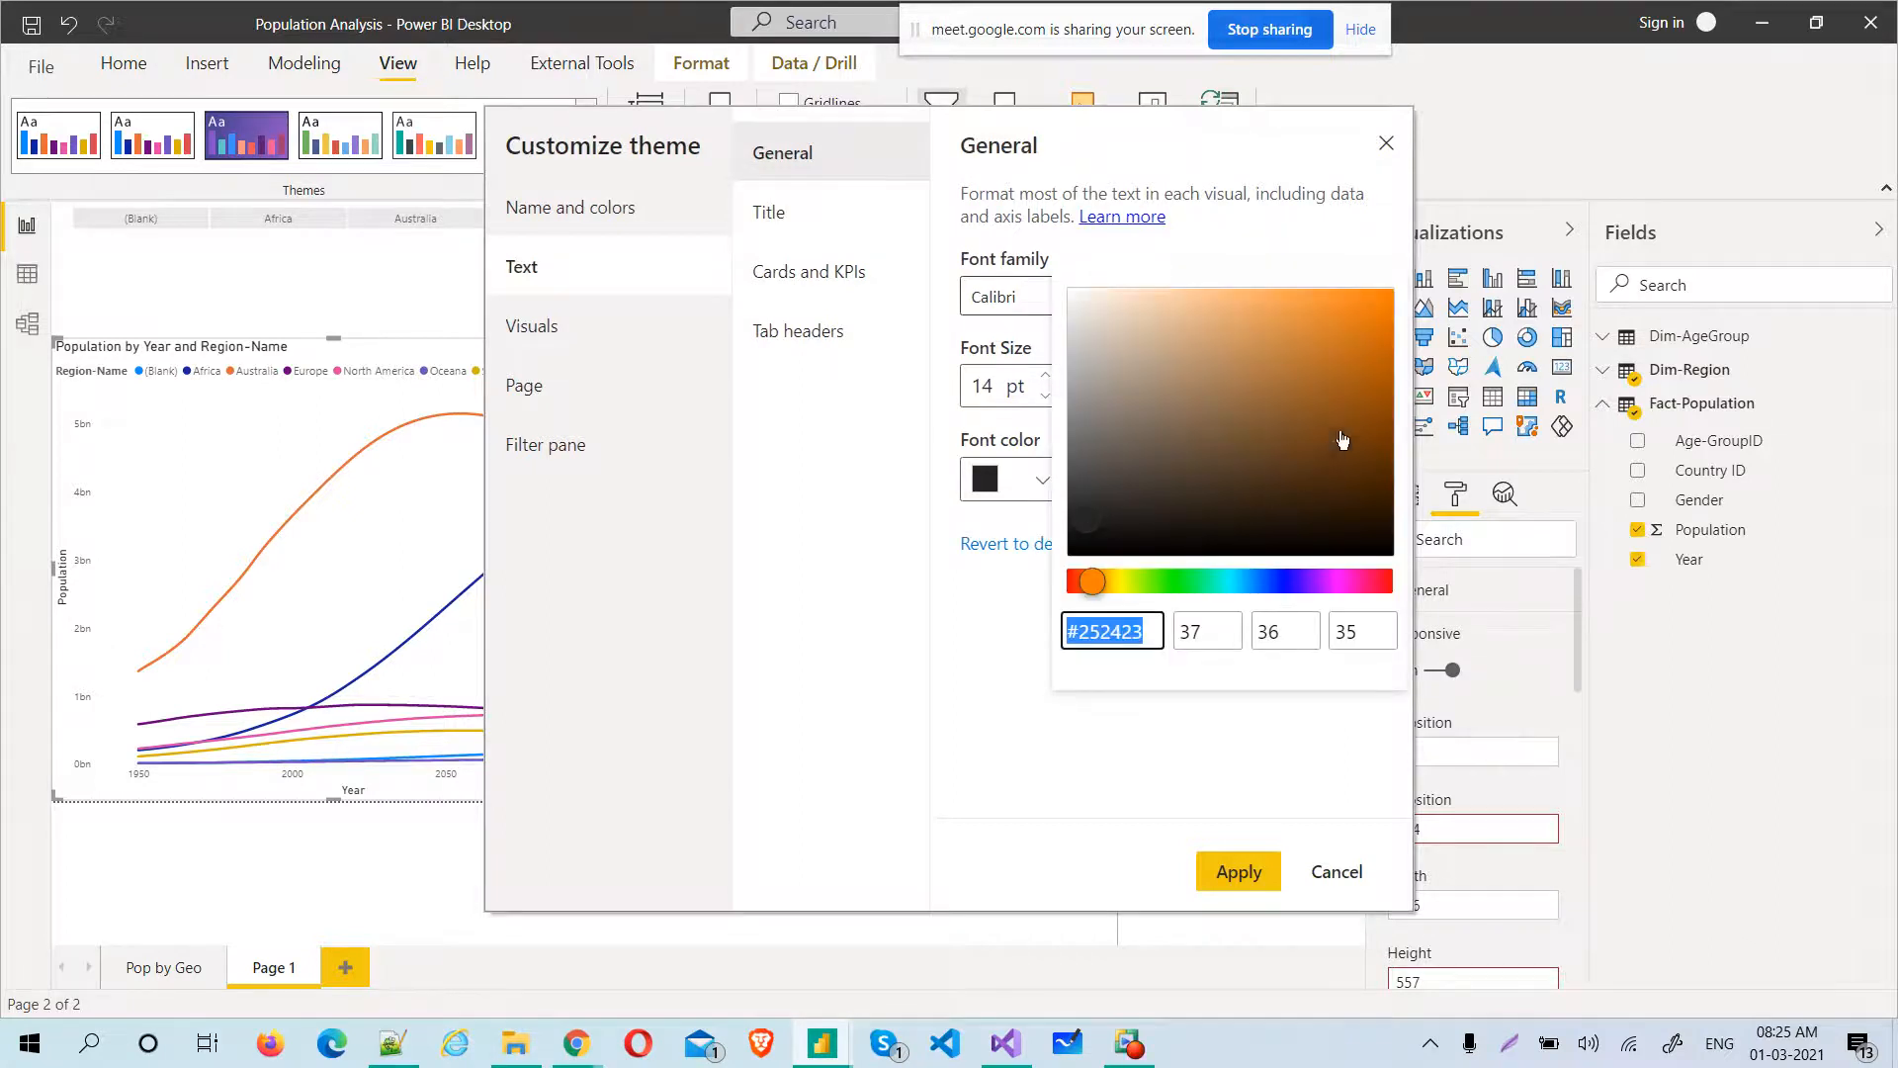
{"action": "left_click", "coordinate": [1374, 318]}
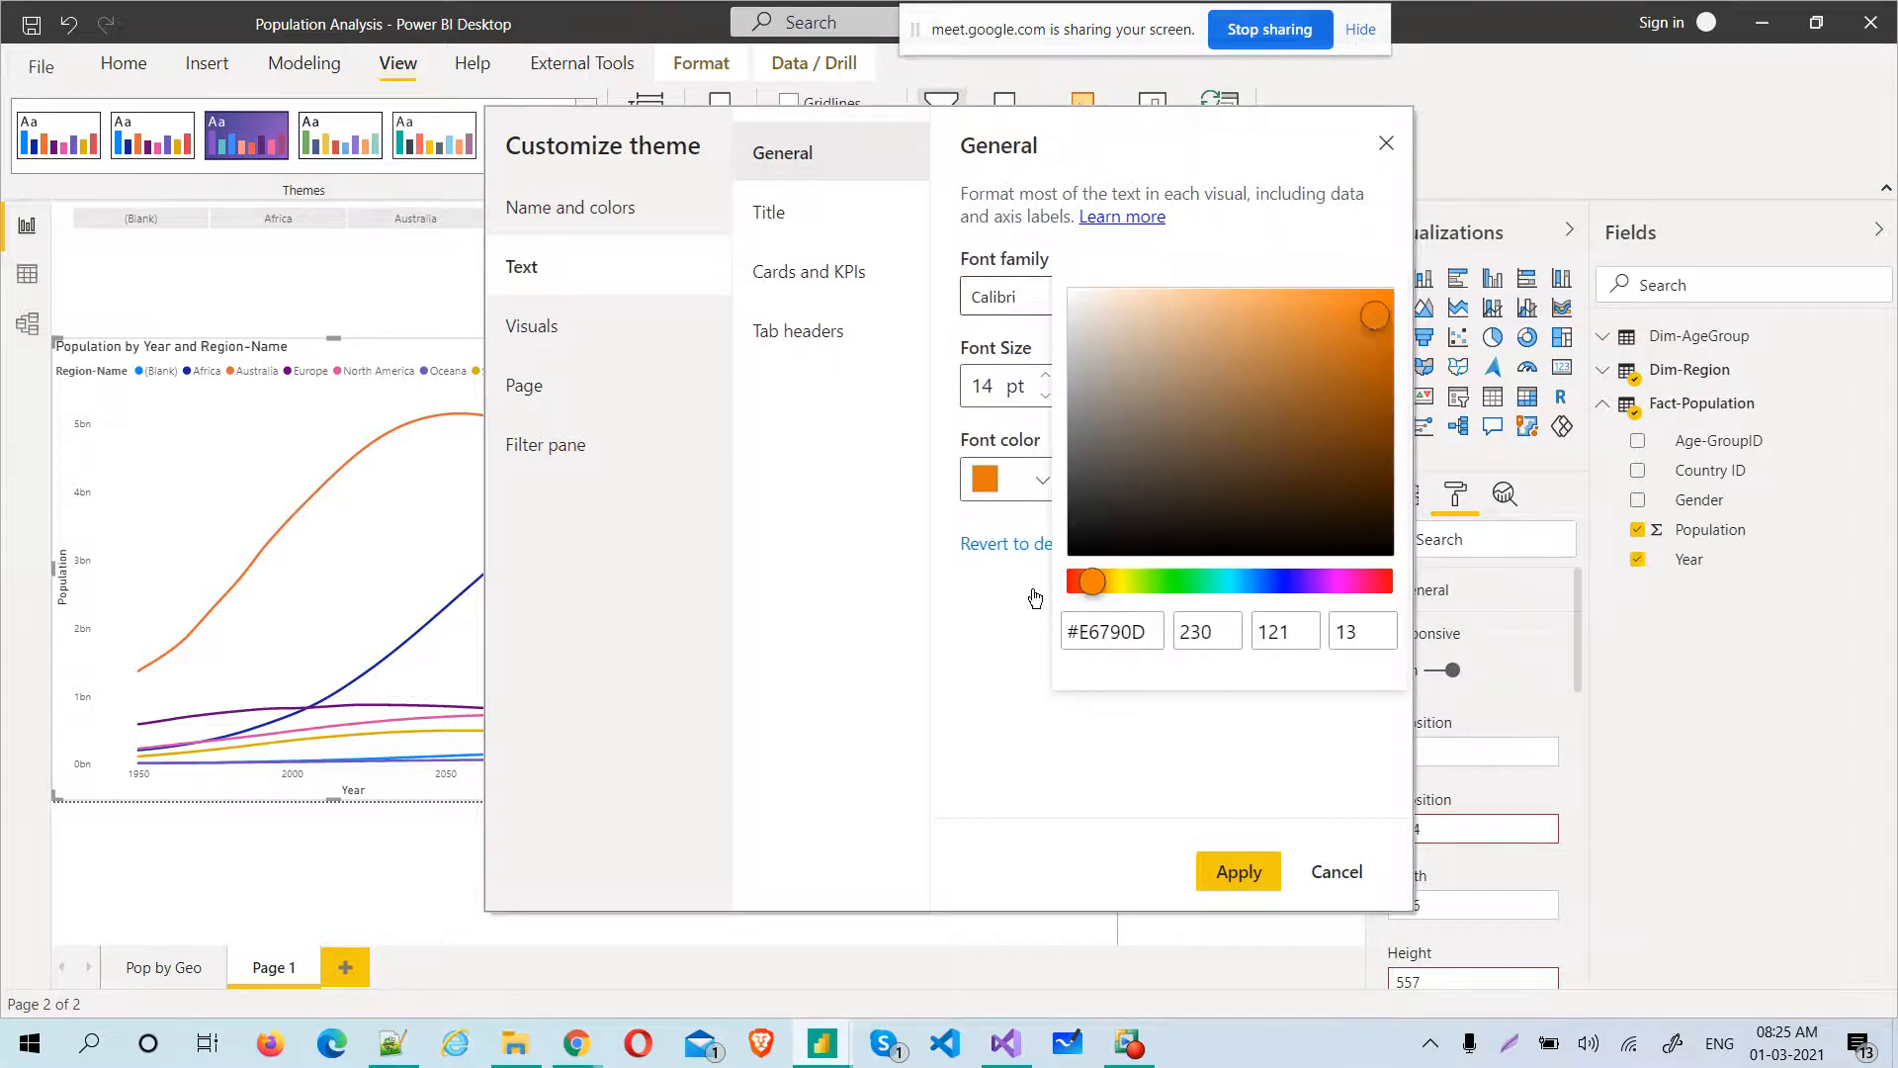
{"action": "left_click_drag", "start_coordinate": [1093, 581], "coordinate": [1291, 581]}
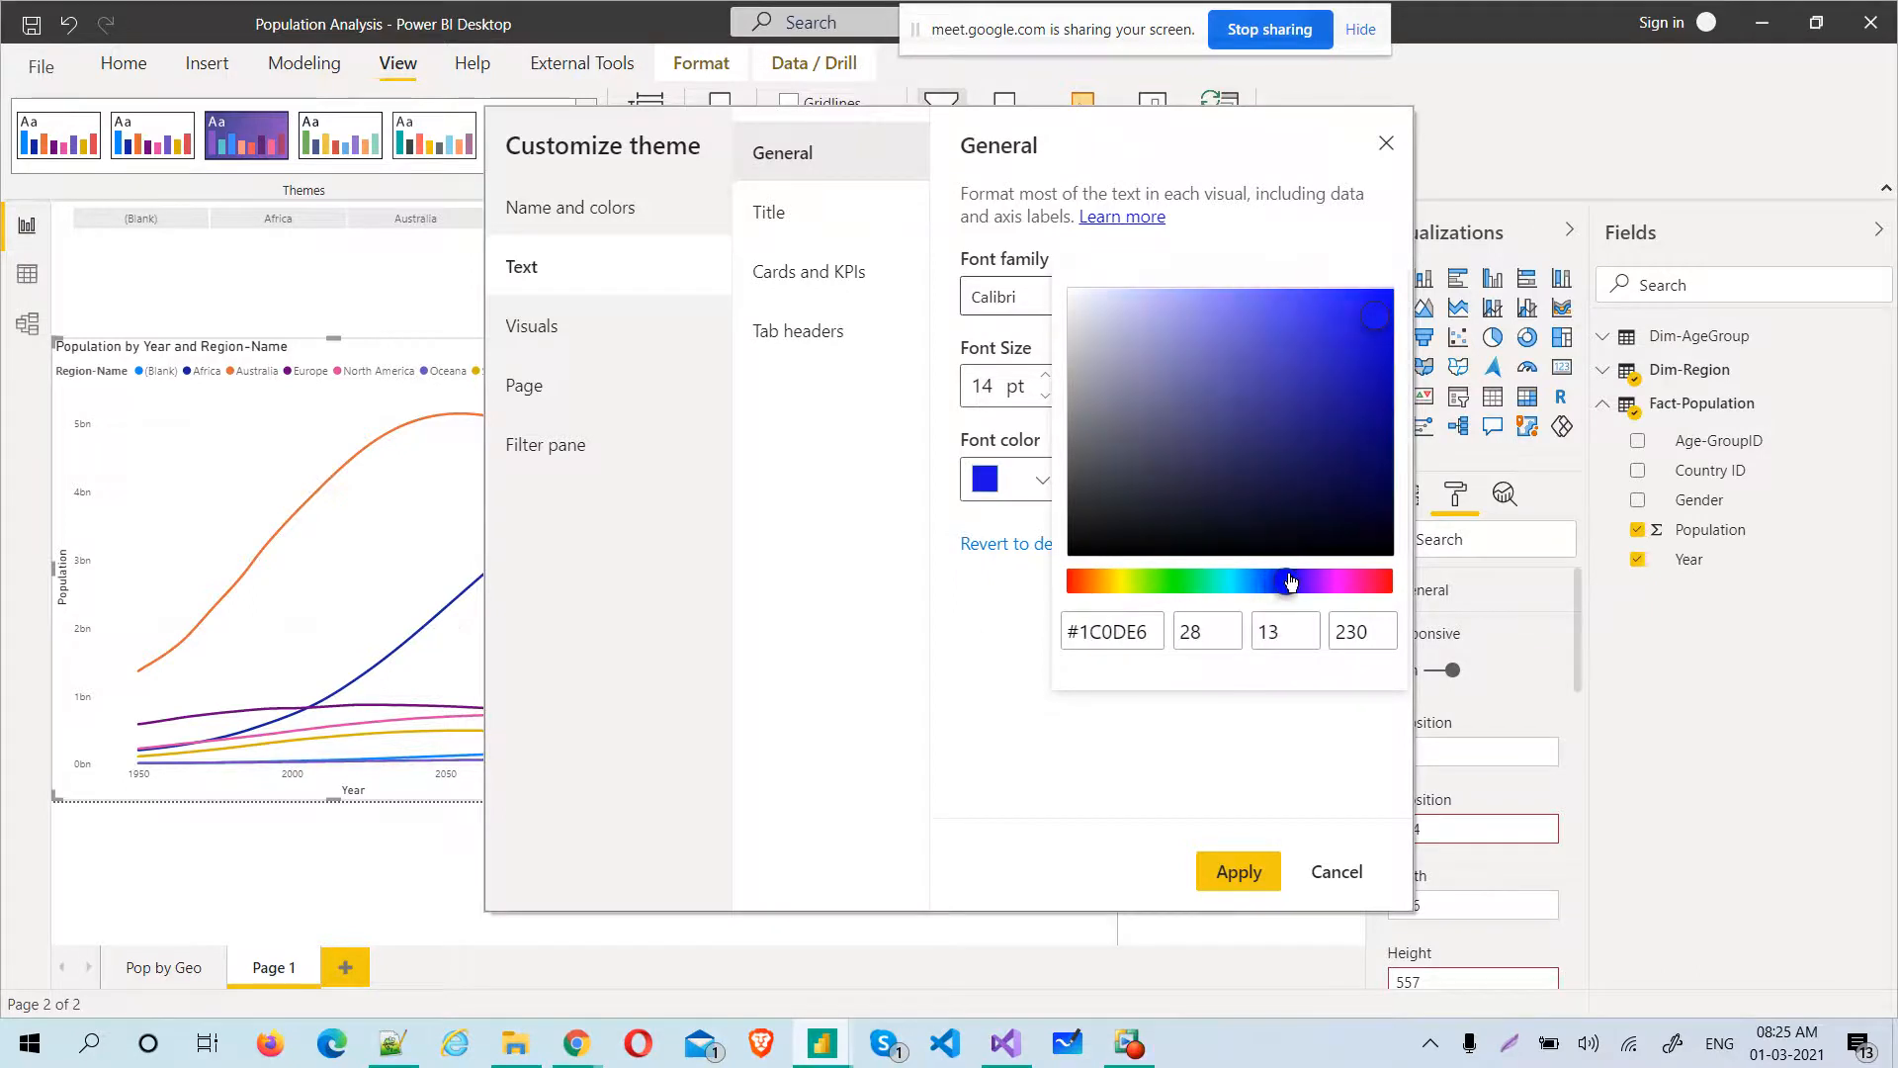
{"action": "left_click", "coordinate": [848, 633]}
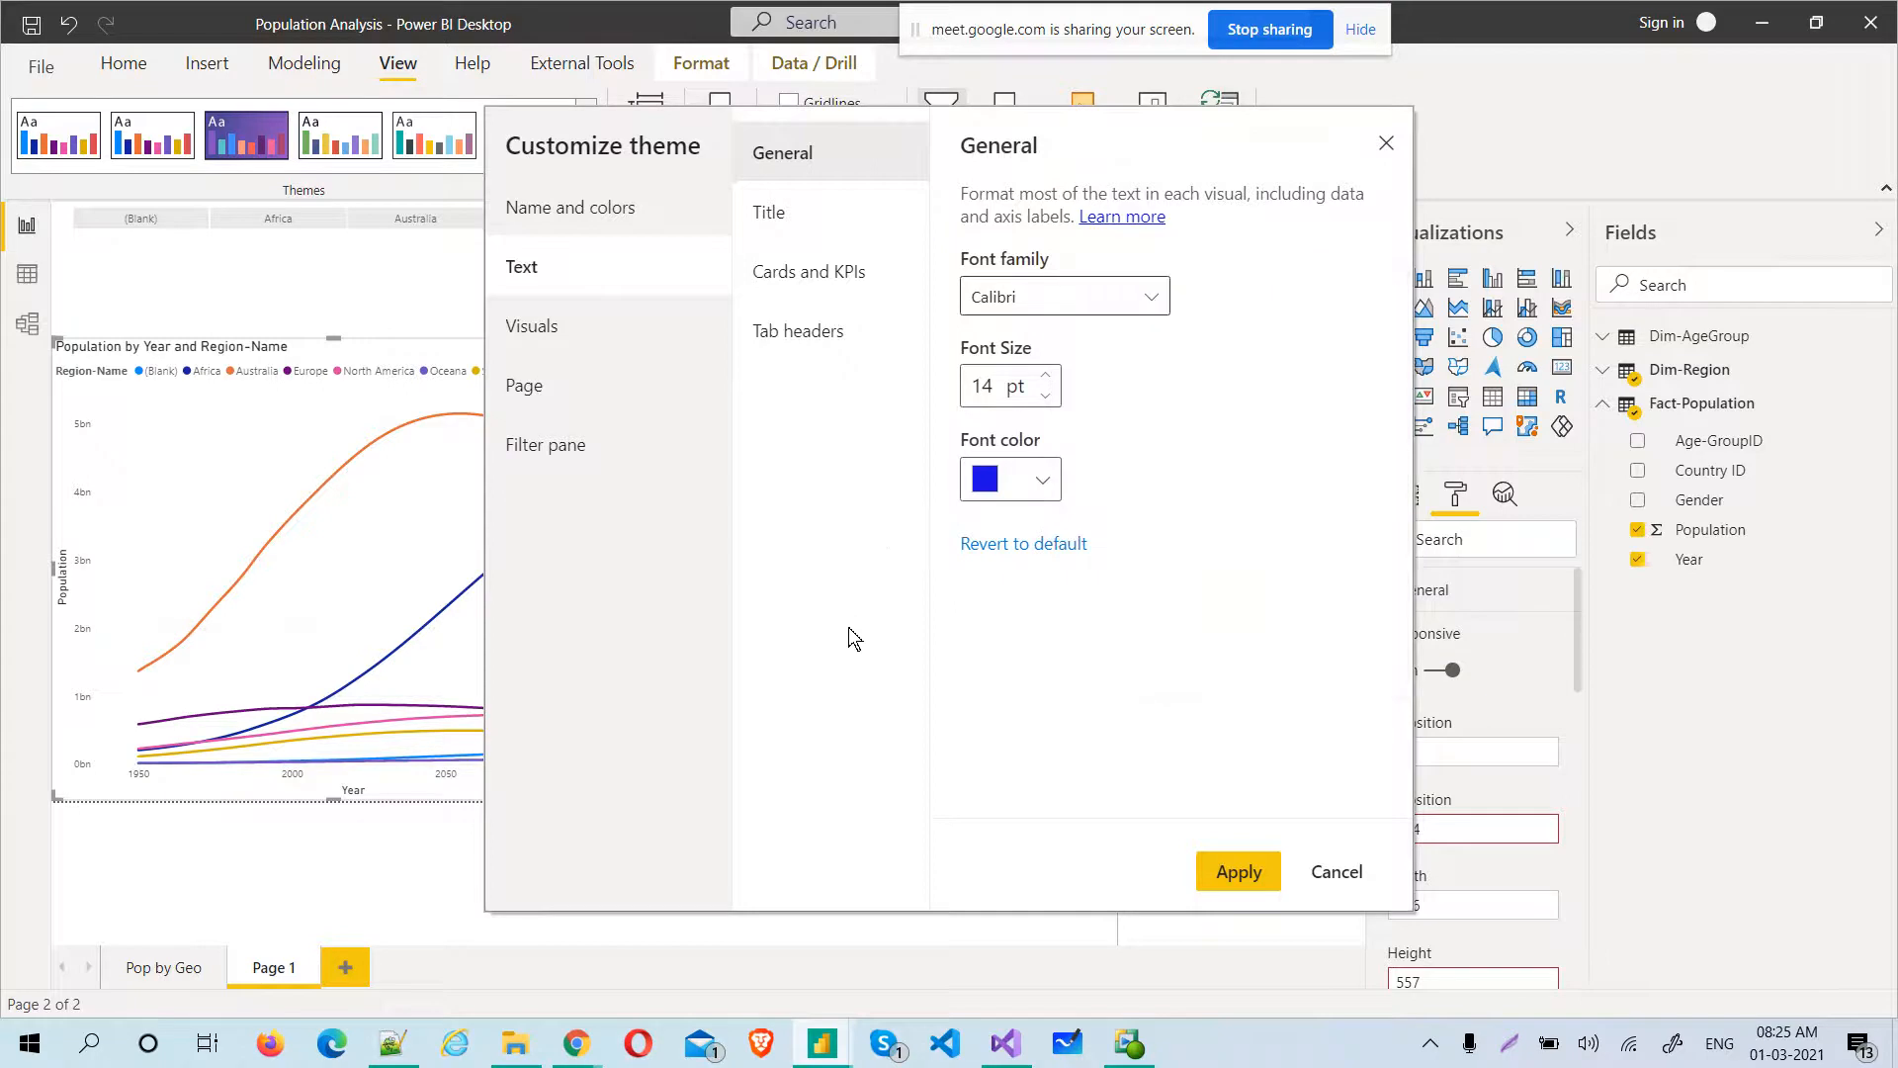
Set the theme's title text to Arial Black, 14 pt, in blue #2308F7
{"action": "left_click", "coordinate": [764, 208]}
{"action": "left_click", "coordinate": [1150, 285]}
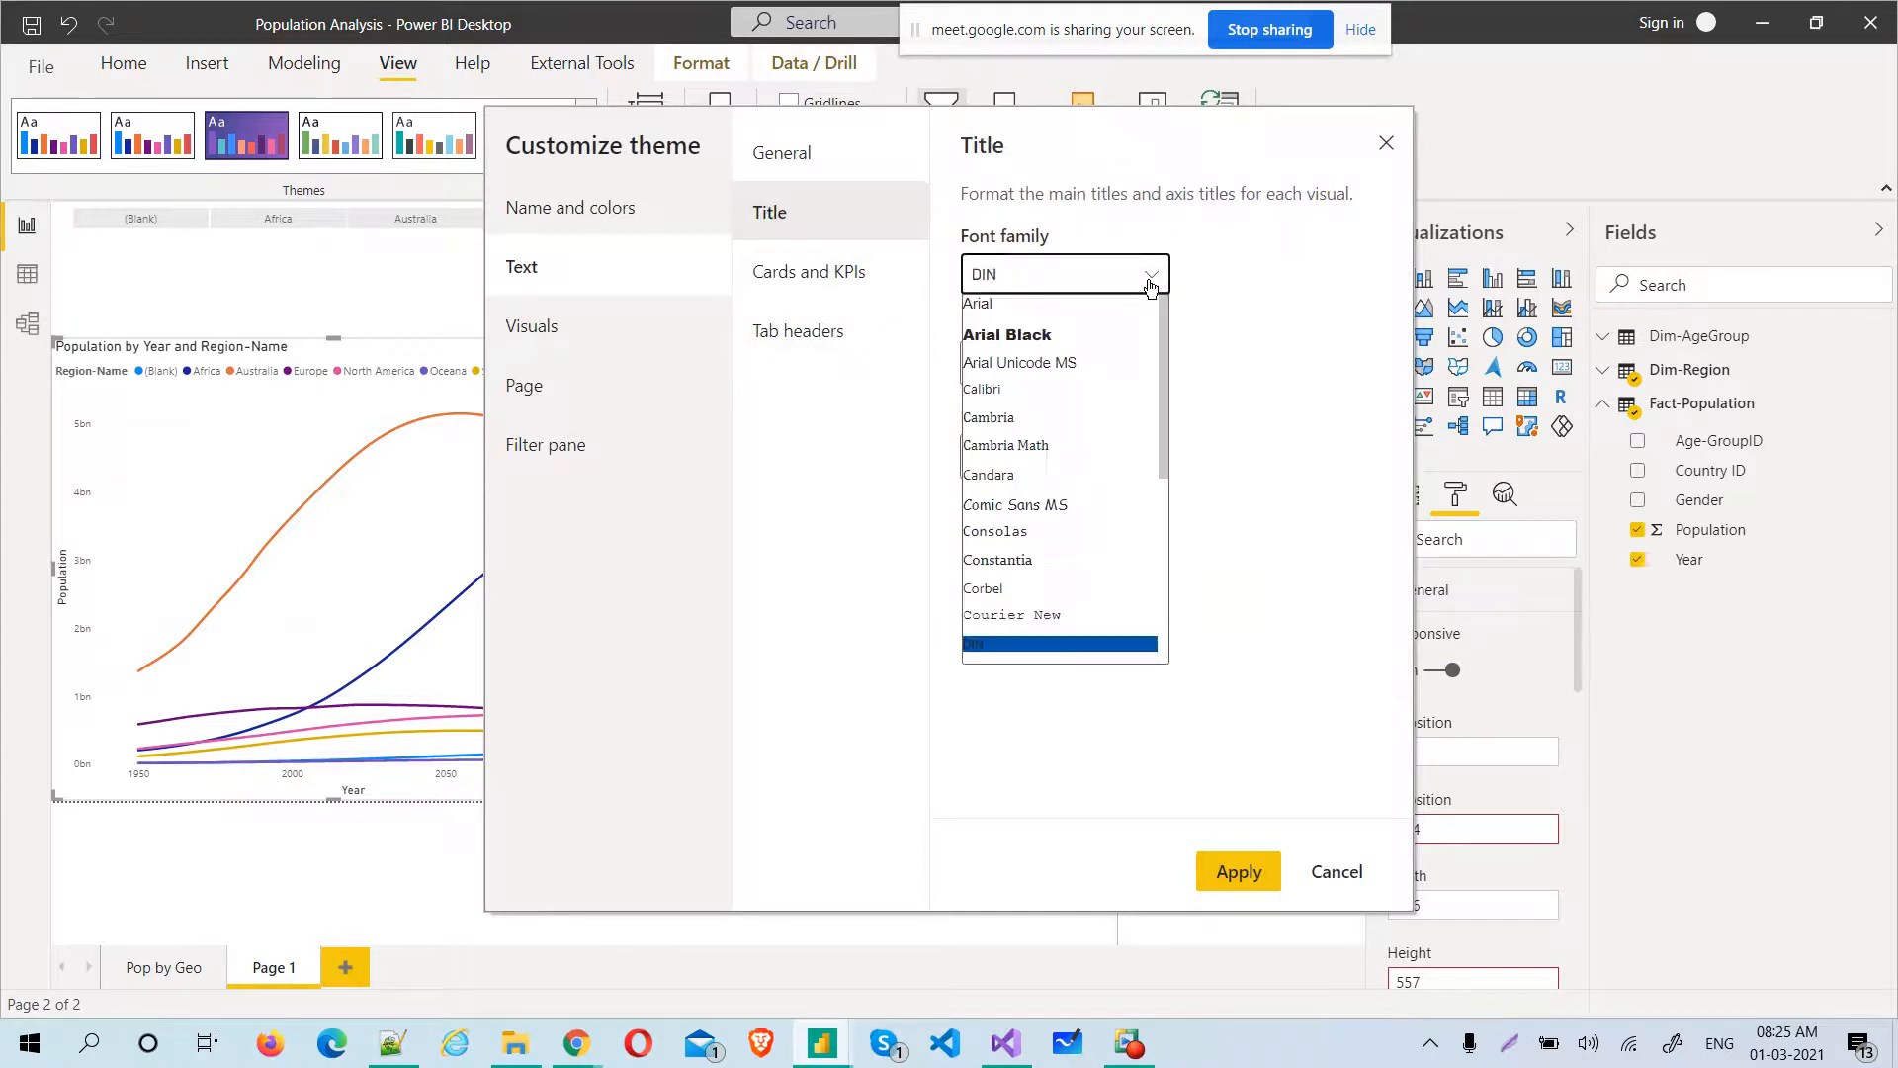
{"action": "left_click", "coordinate": [1076, 338]}
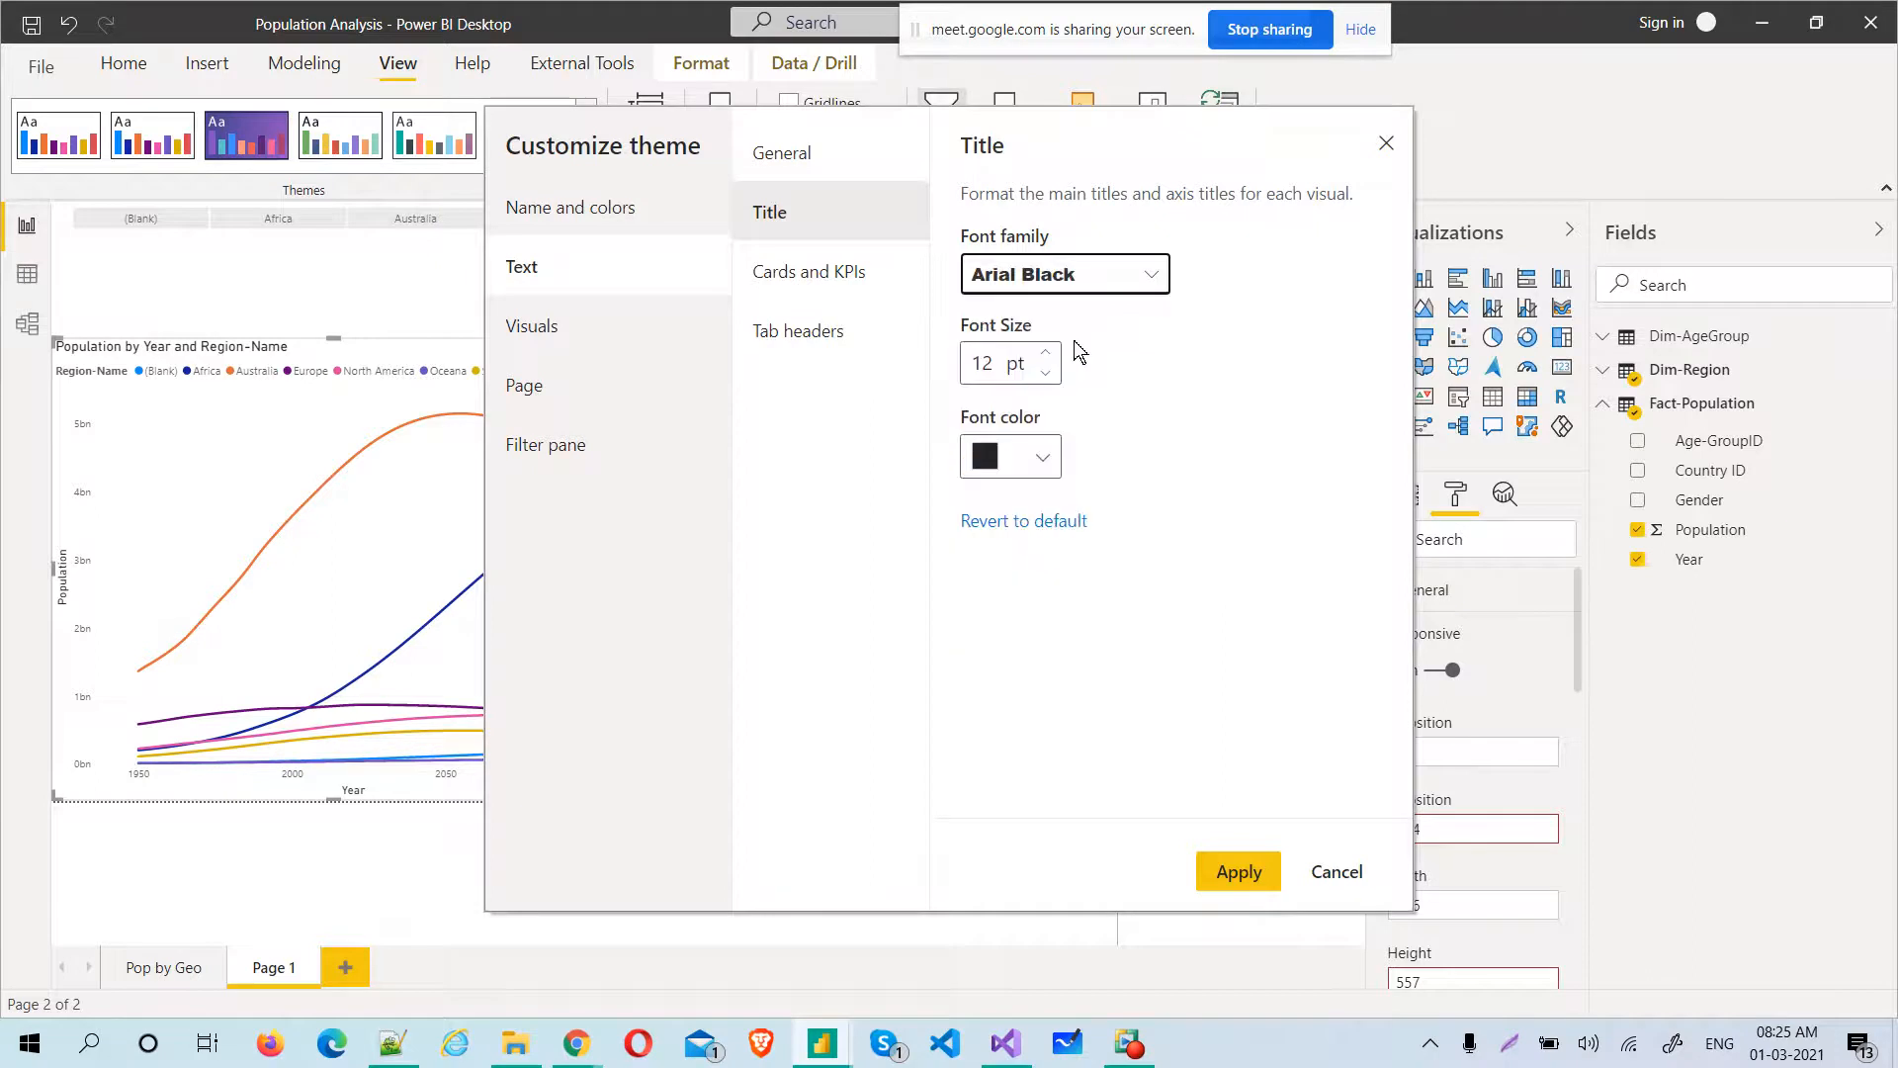
{"action": "double_click", "coordinate": [969, 366]}
{"action": "type", "text": "1"}
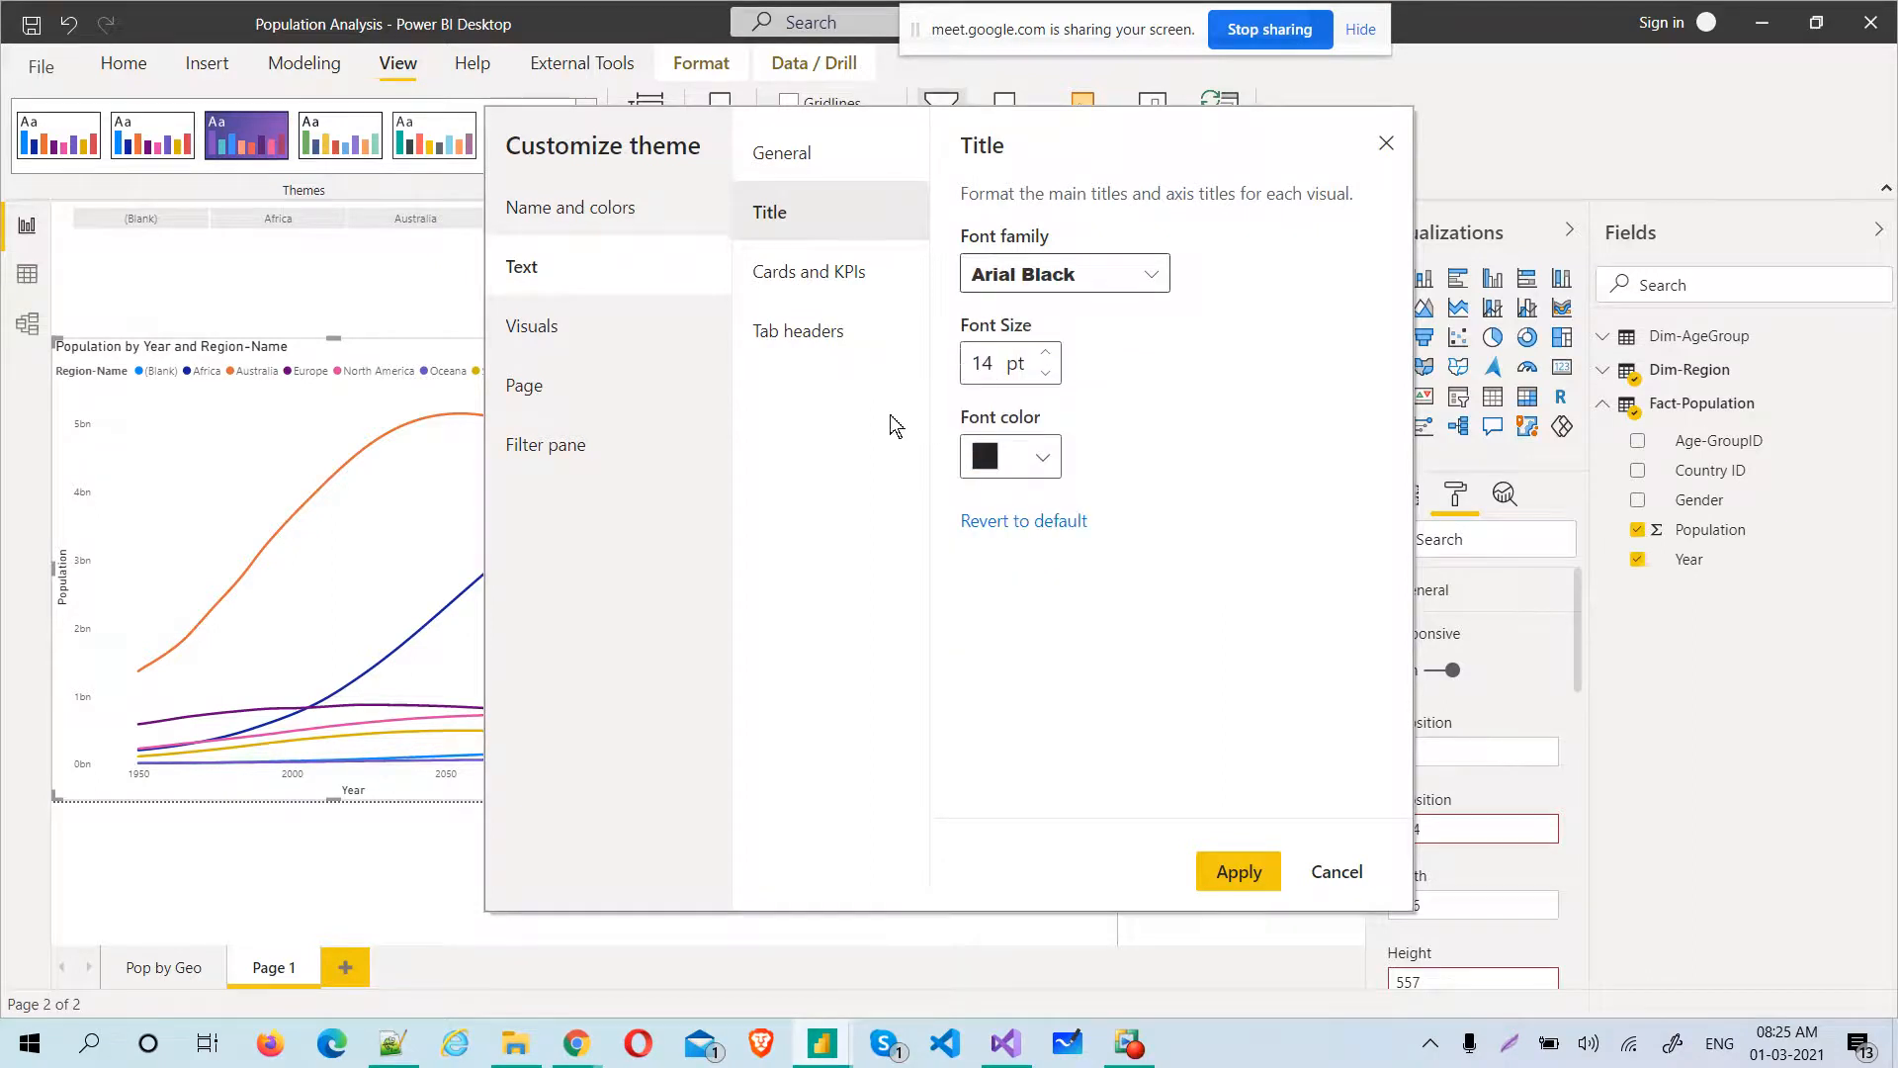
{"action": "left_click", "coordinate": [1047, 459]}
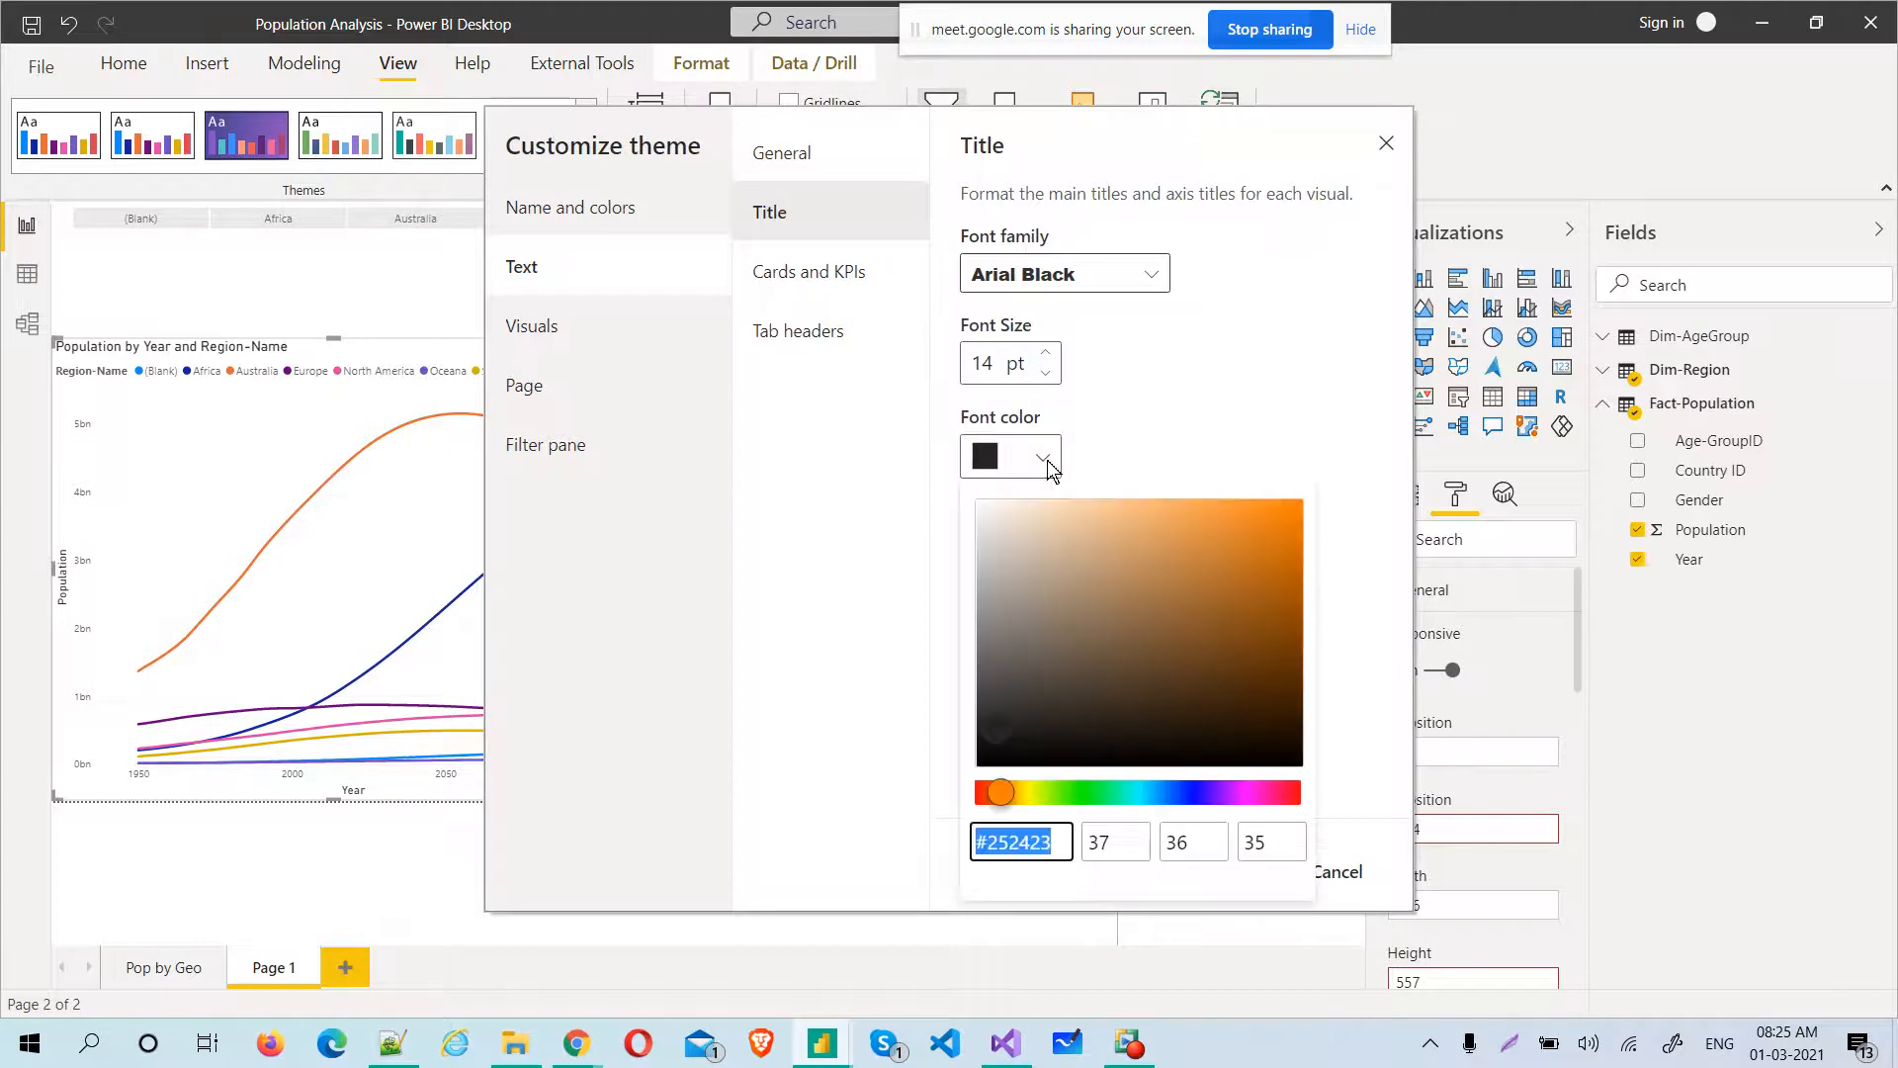
{"action": "left_click_drag", "start_coordinate": [1001, 790], "coordinate": [1202, 809]}
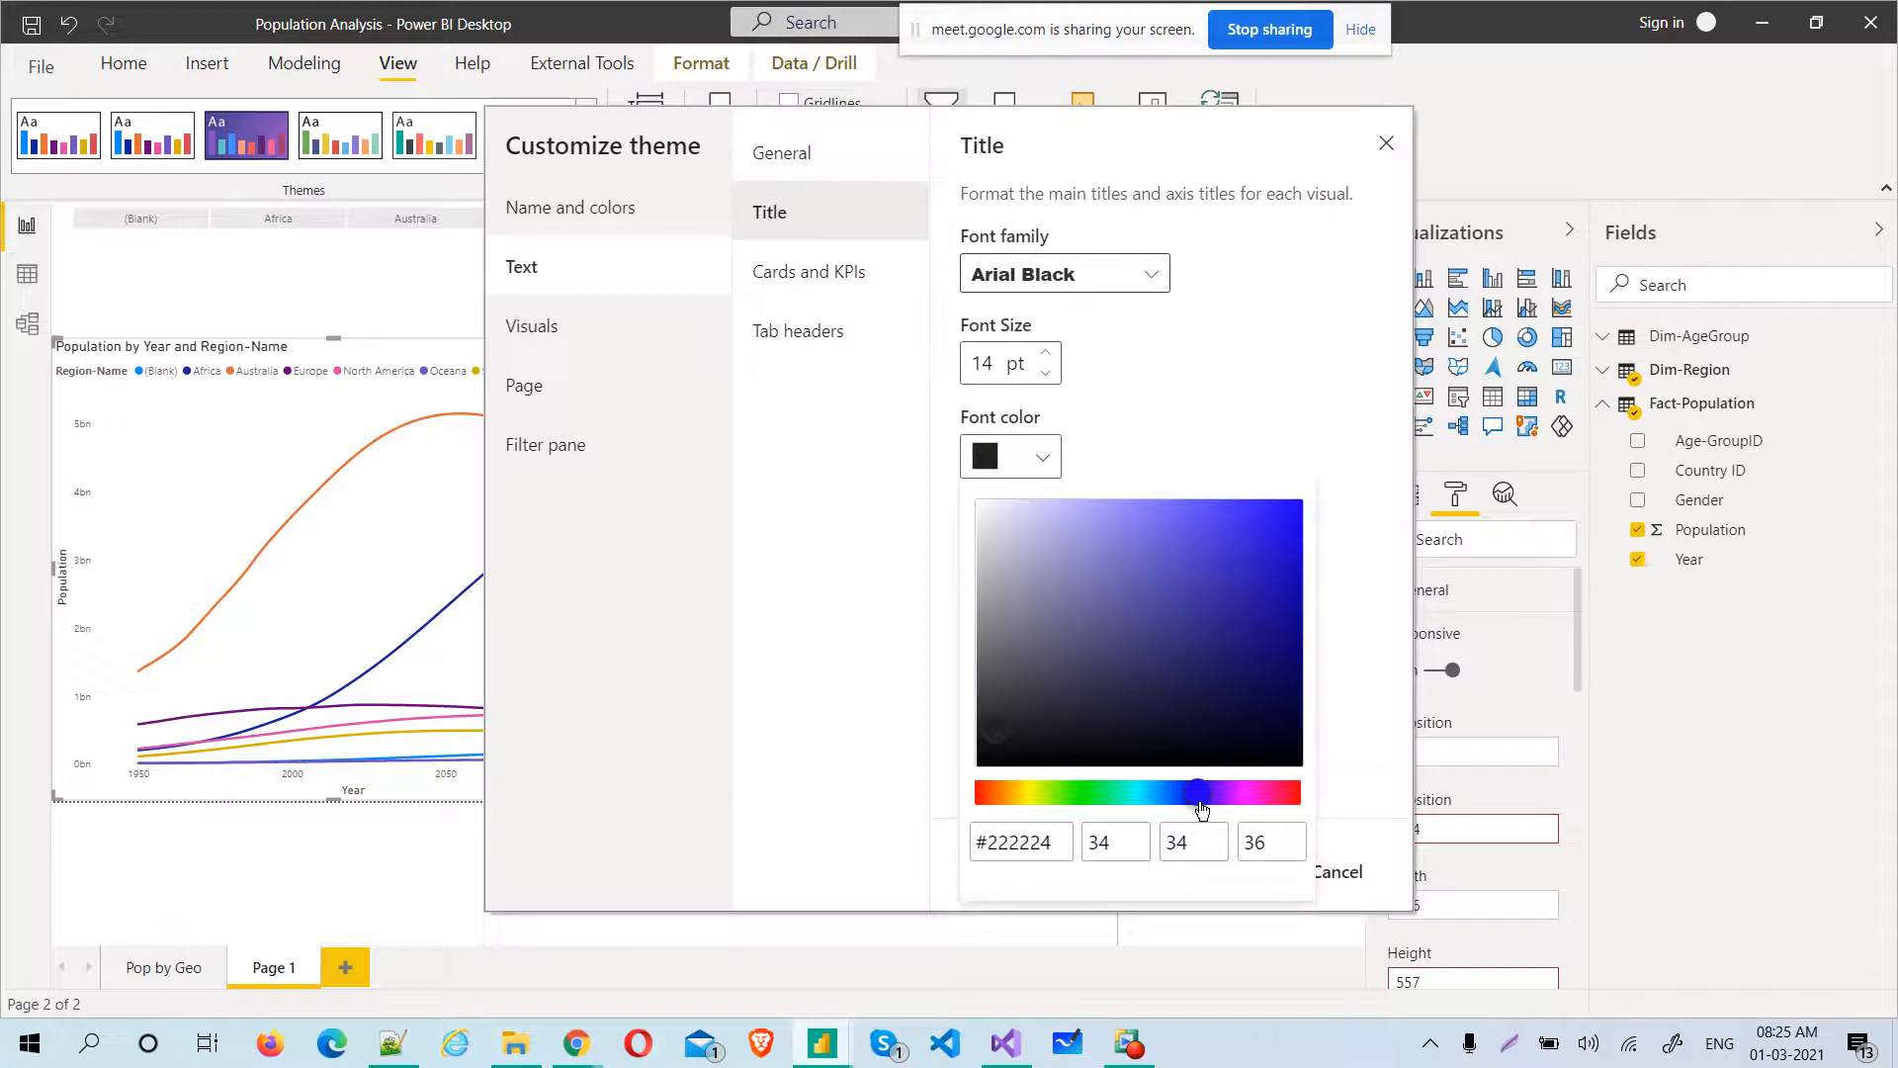
{"action": "left_click", "coordinate": [1294, 513]}
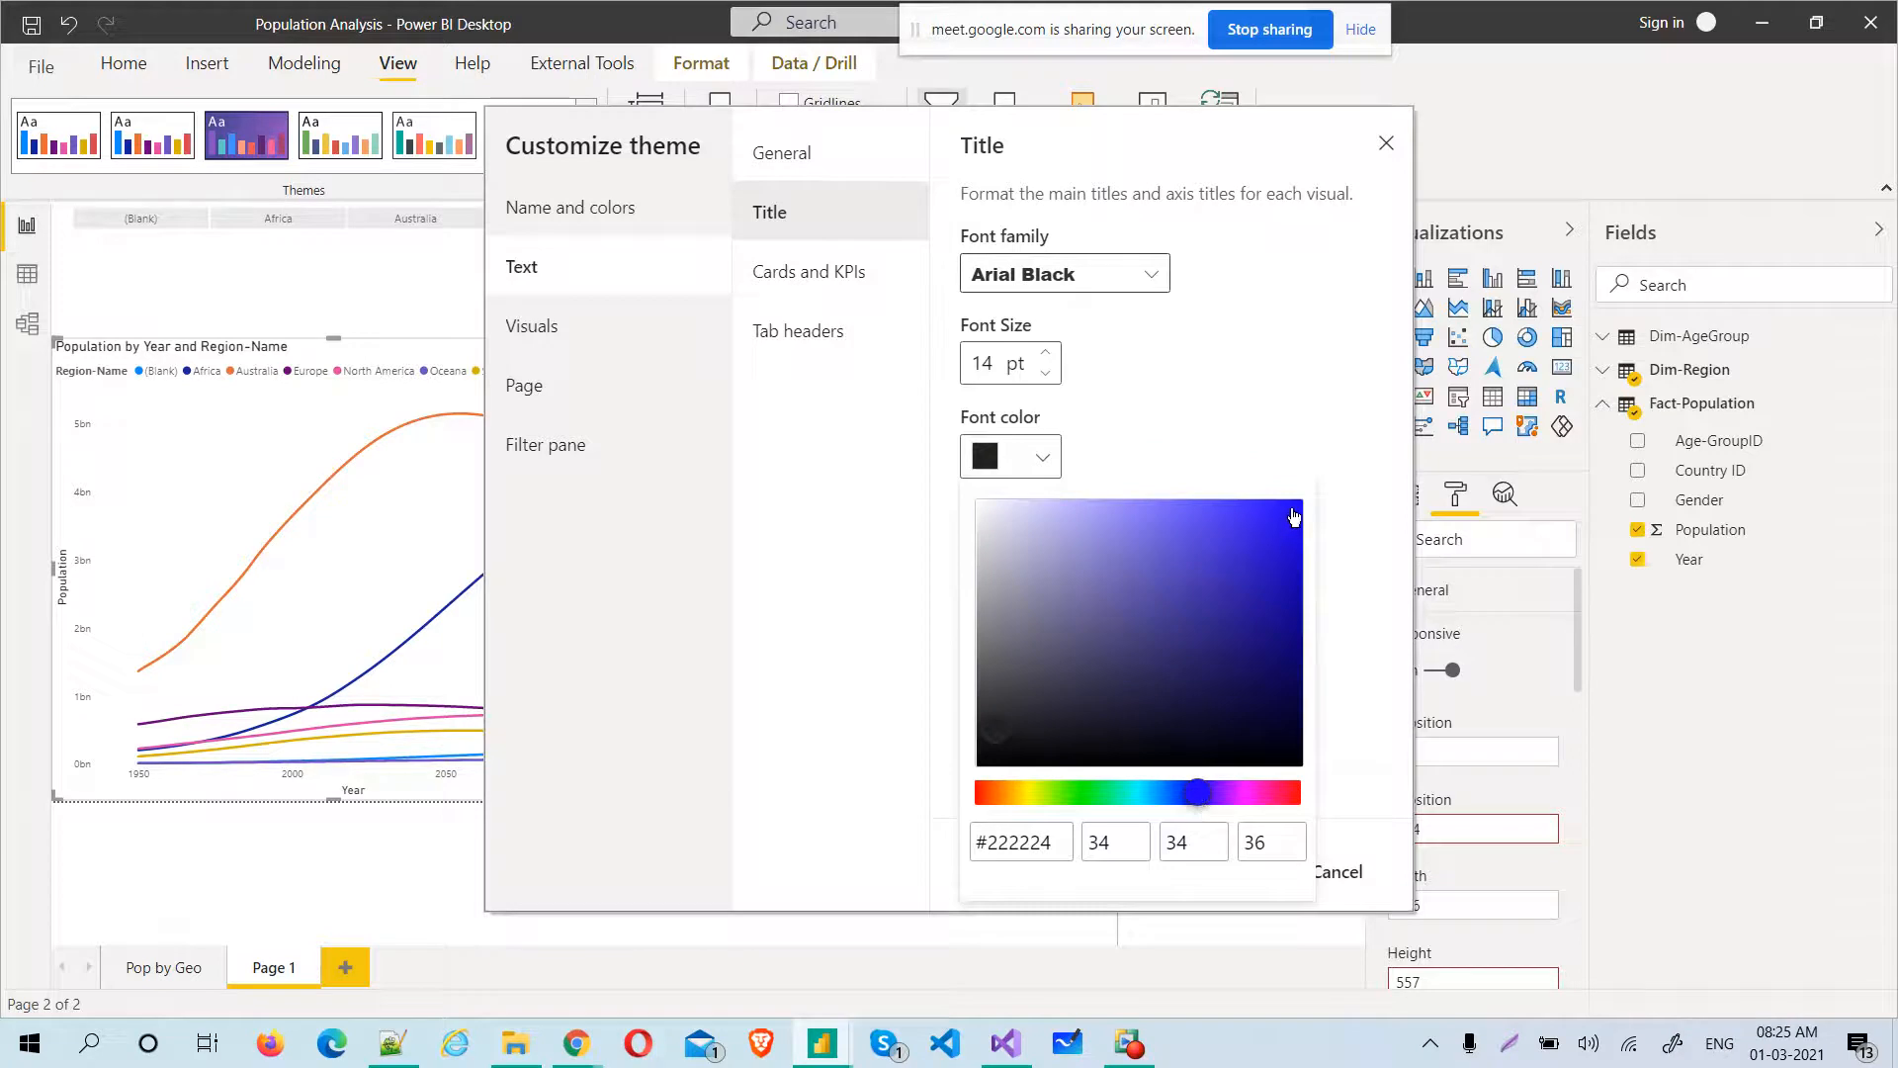
{"action": "left_click", "coordinate": [818, 481]}
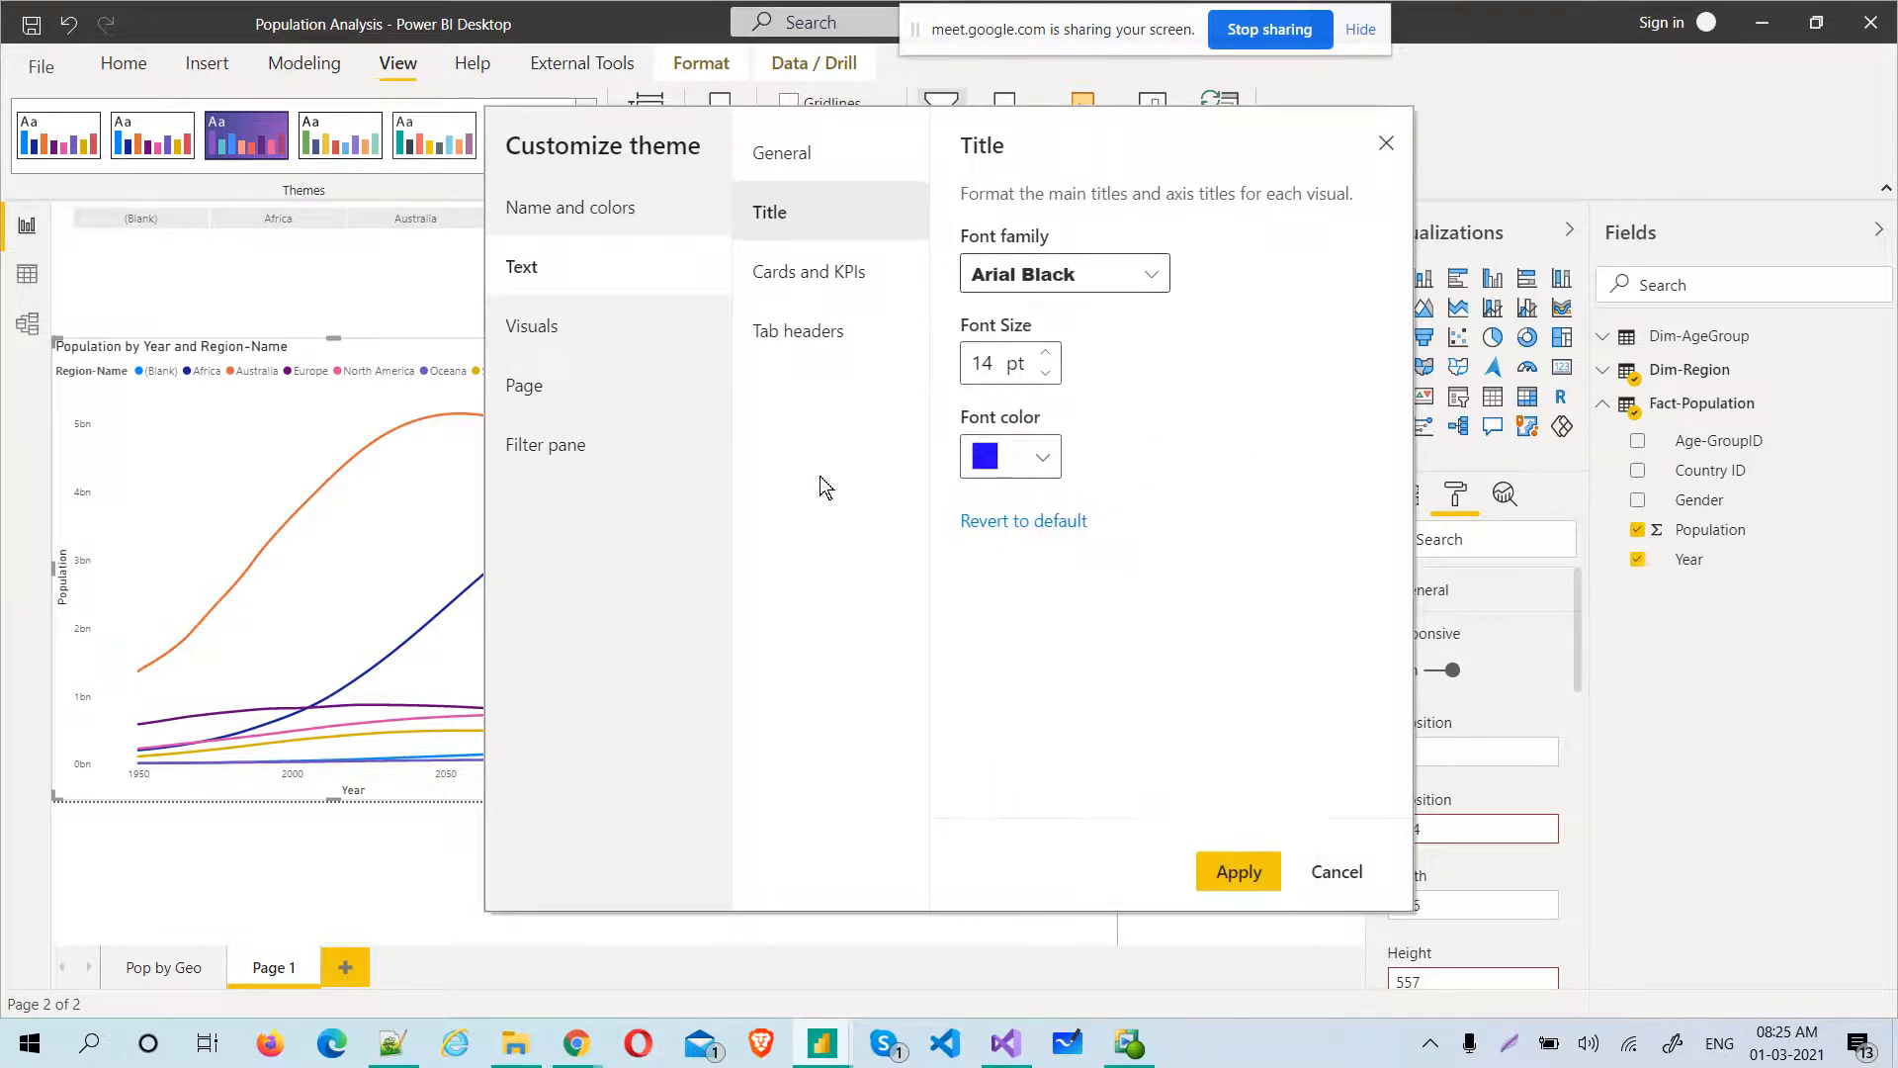
Set the theme's cards and KPIs text to Comic Sans MS, 28 pt, in near-white #EDF7F6
{"action": "left_click", "coordinate": [820, 294]}
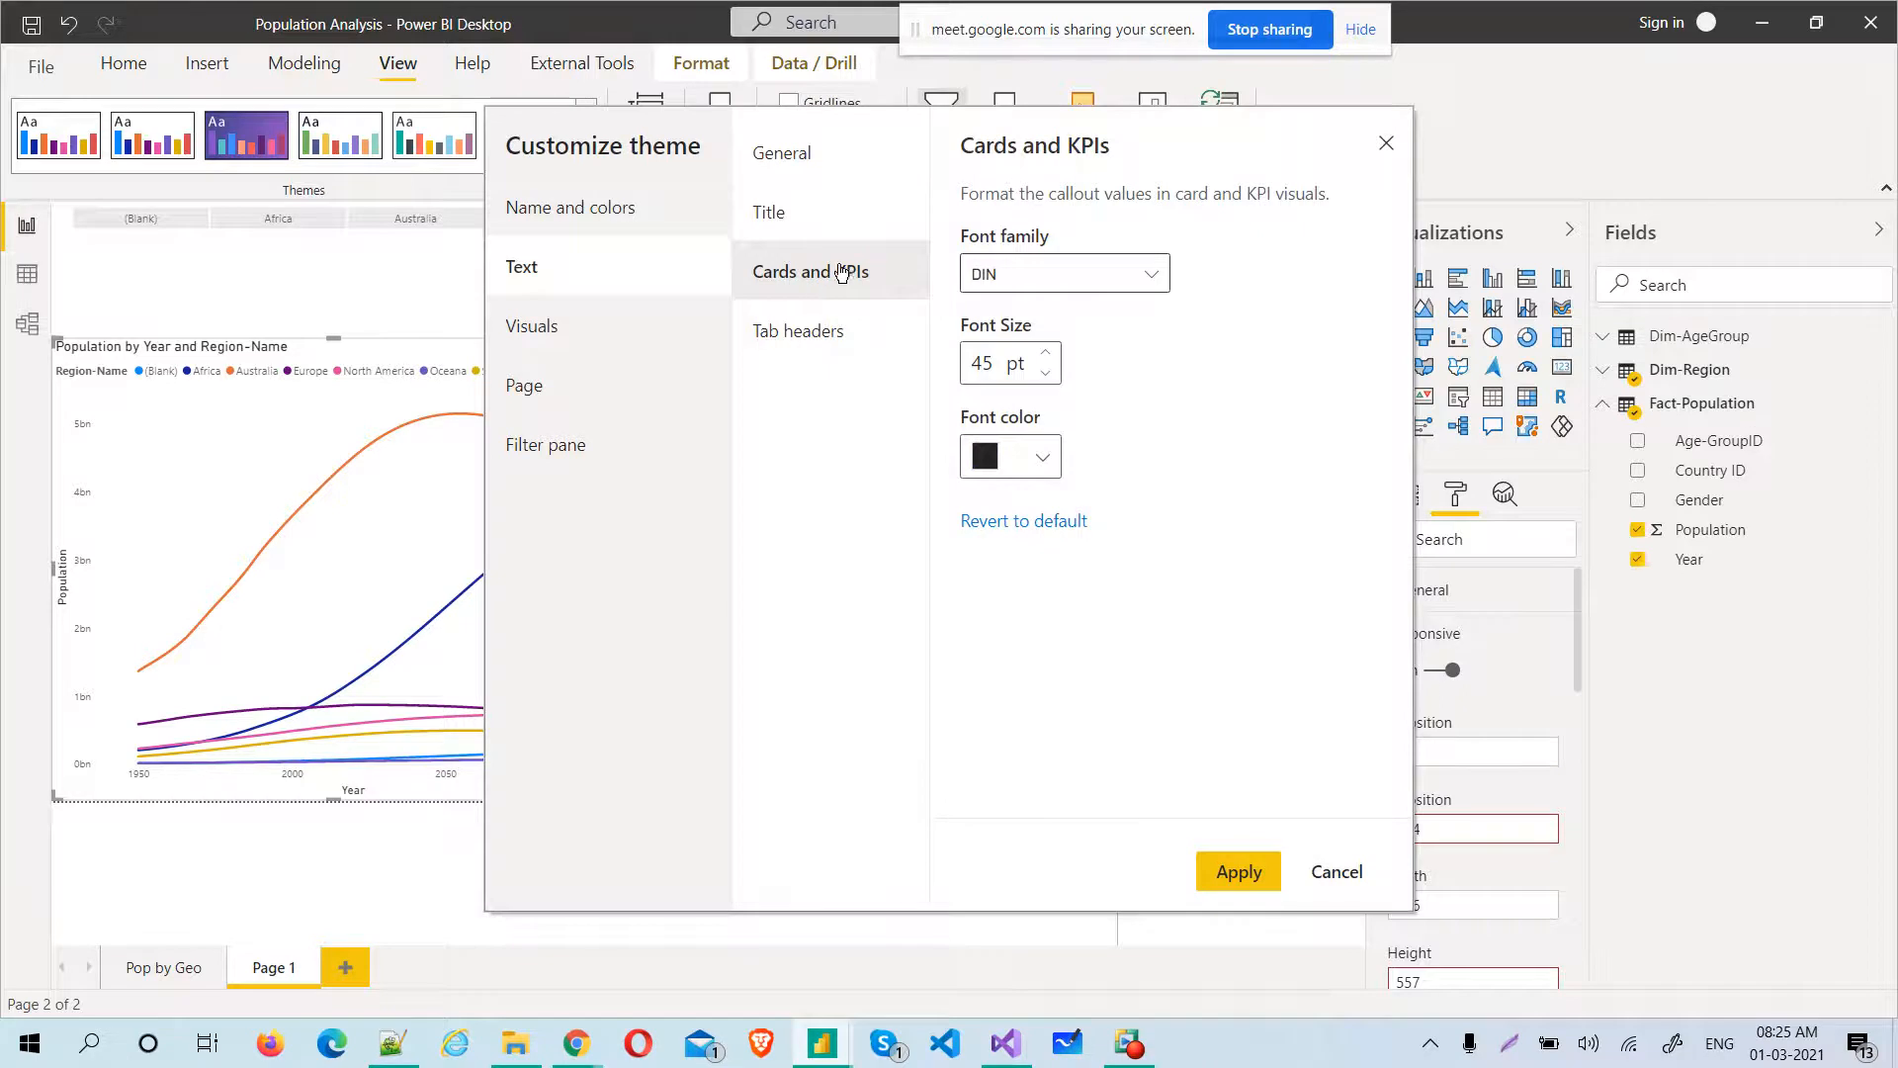
{"action": "left_click", "coordinate": [1165, 285]}
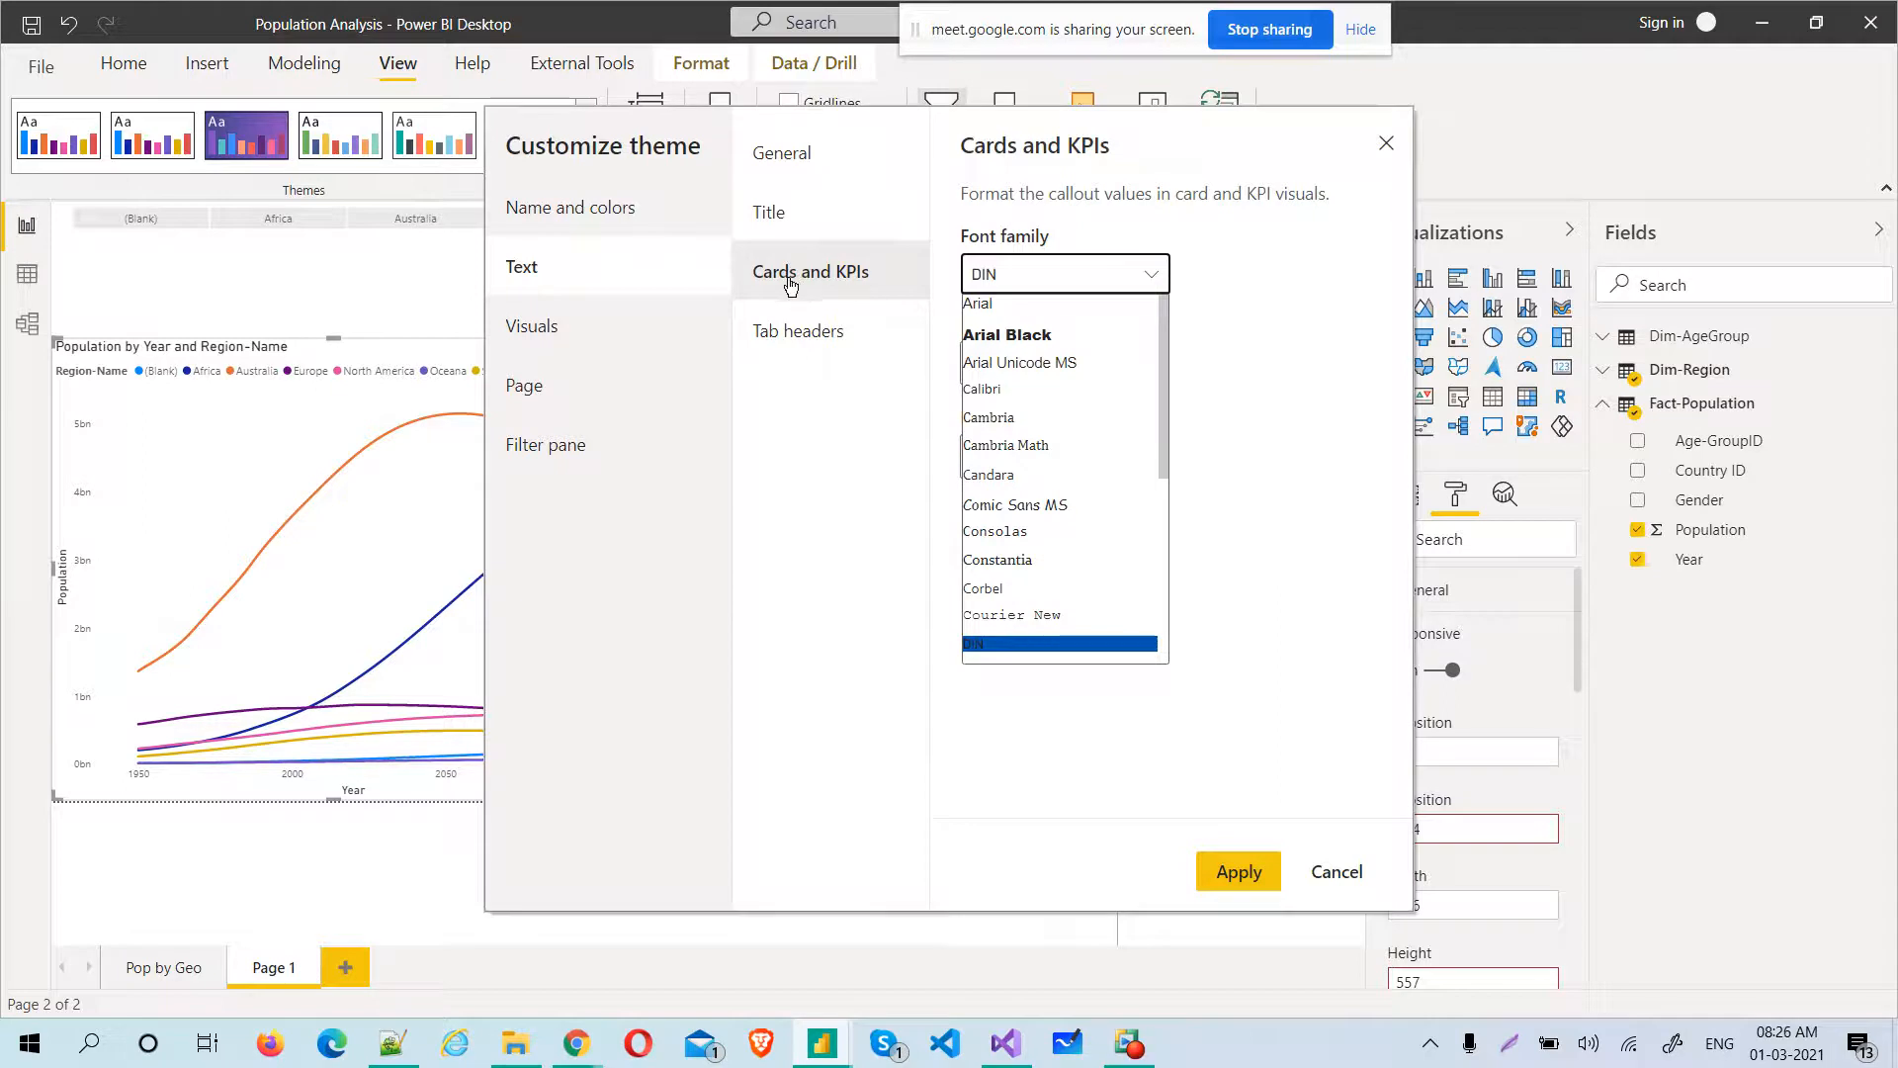
{"action": "left_click", "coordinate": [1080, 504]}
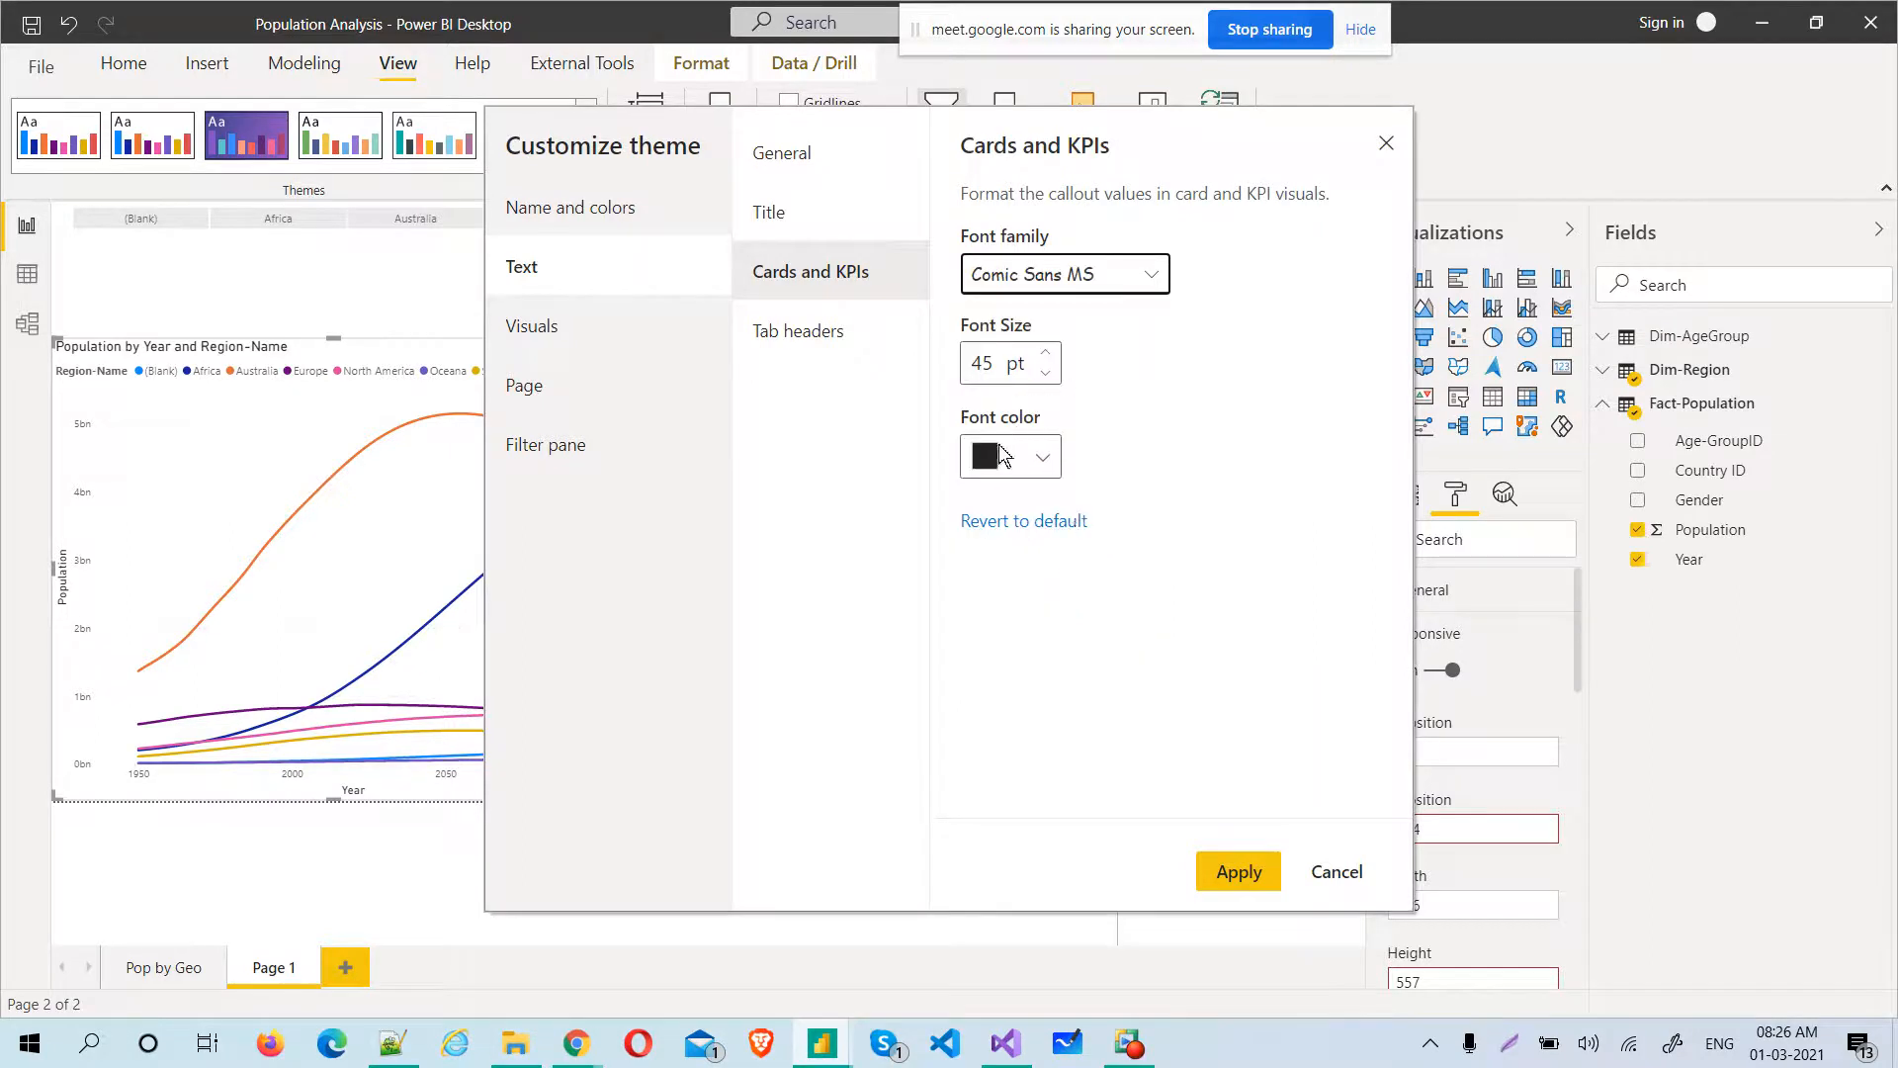
{"action": "double_click", "coordinate": [977, 366]}
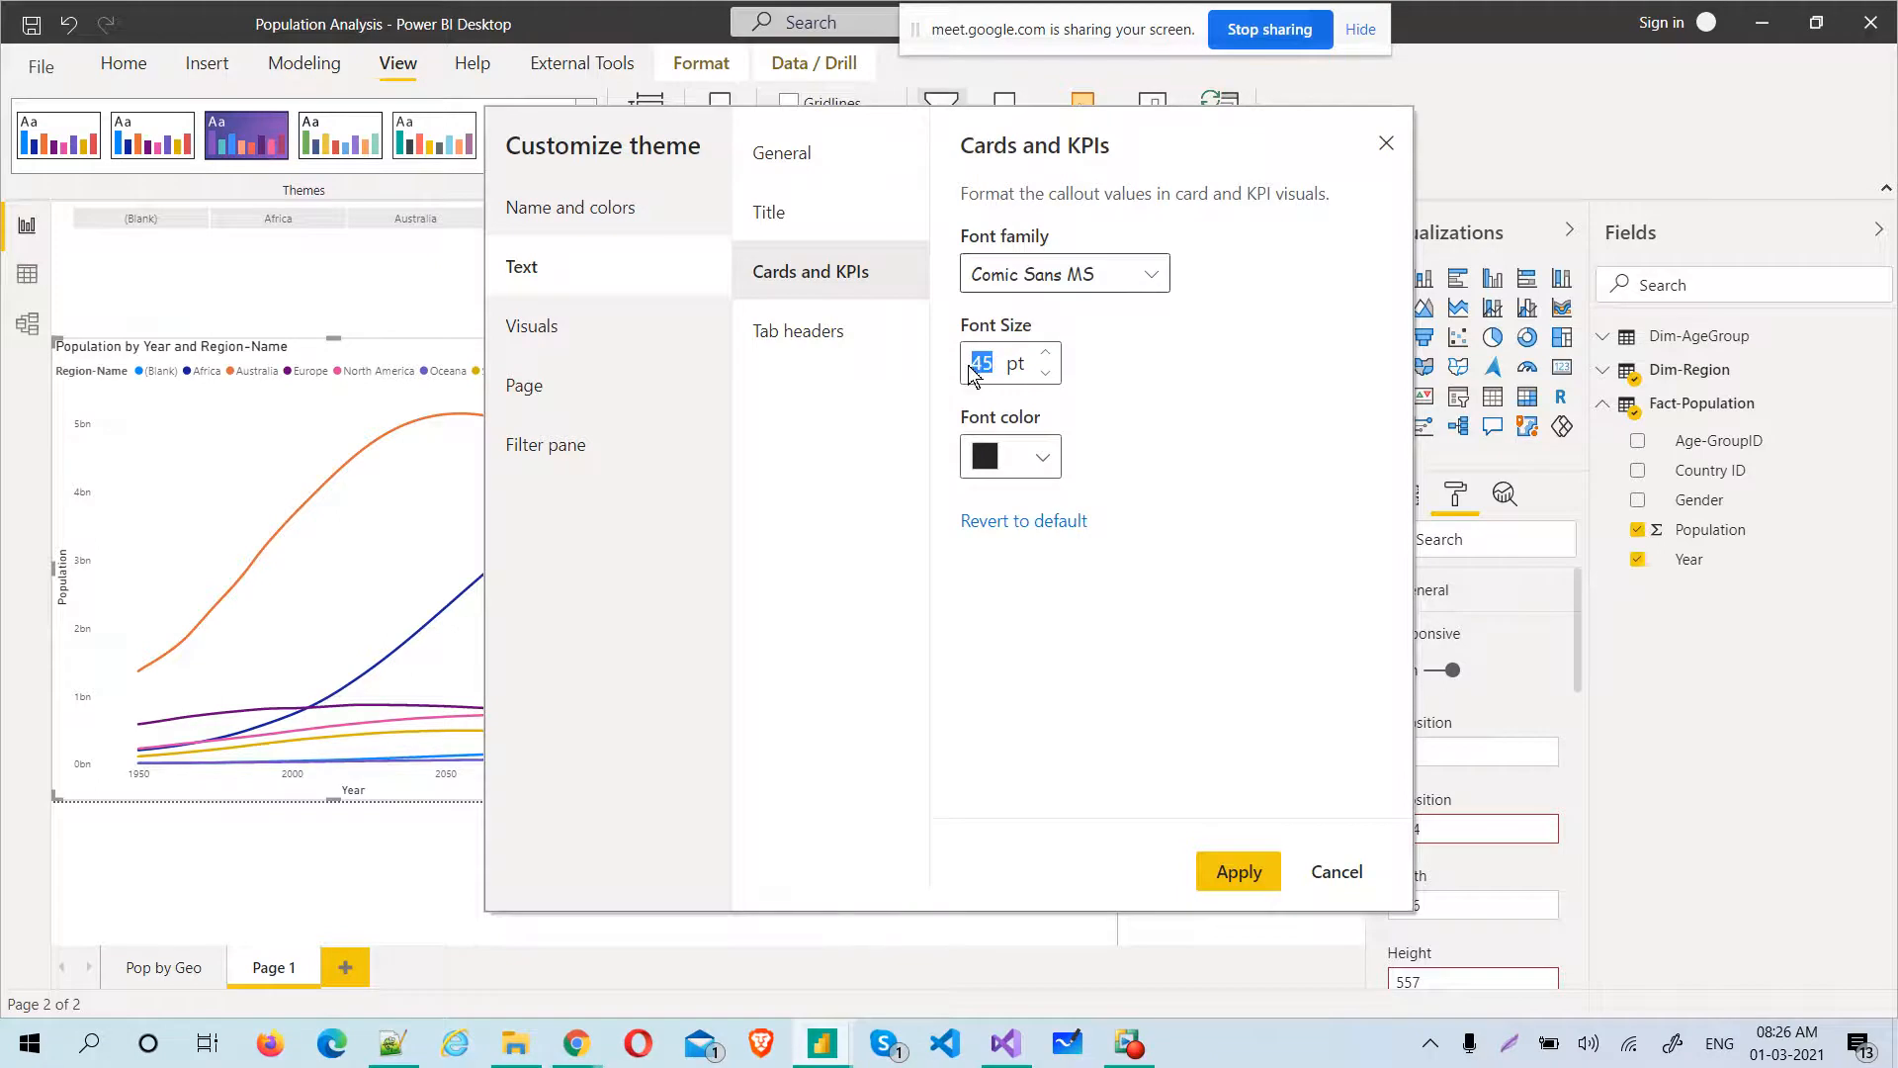
{"action": "type", "text": "28"}
{"action": "left_click", "coordinate": [1044, 455]}
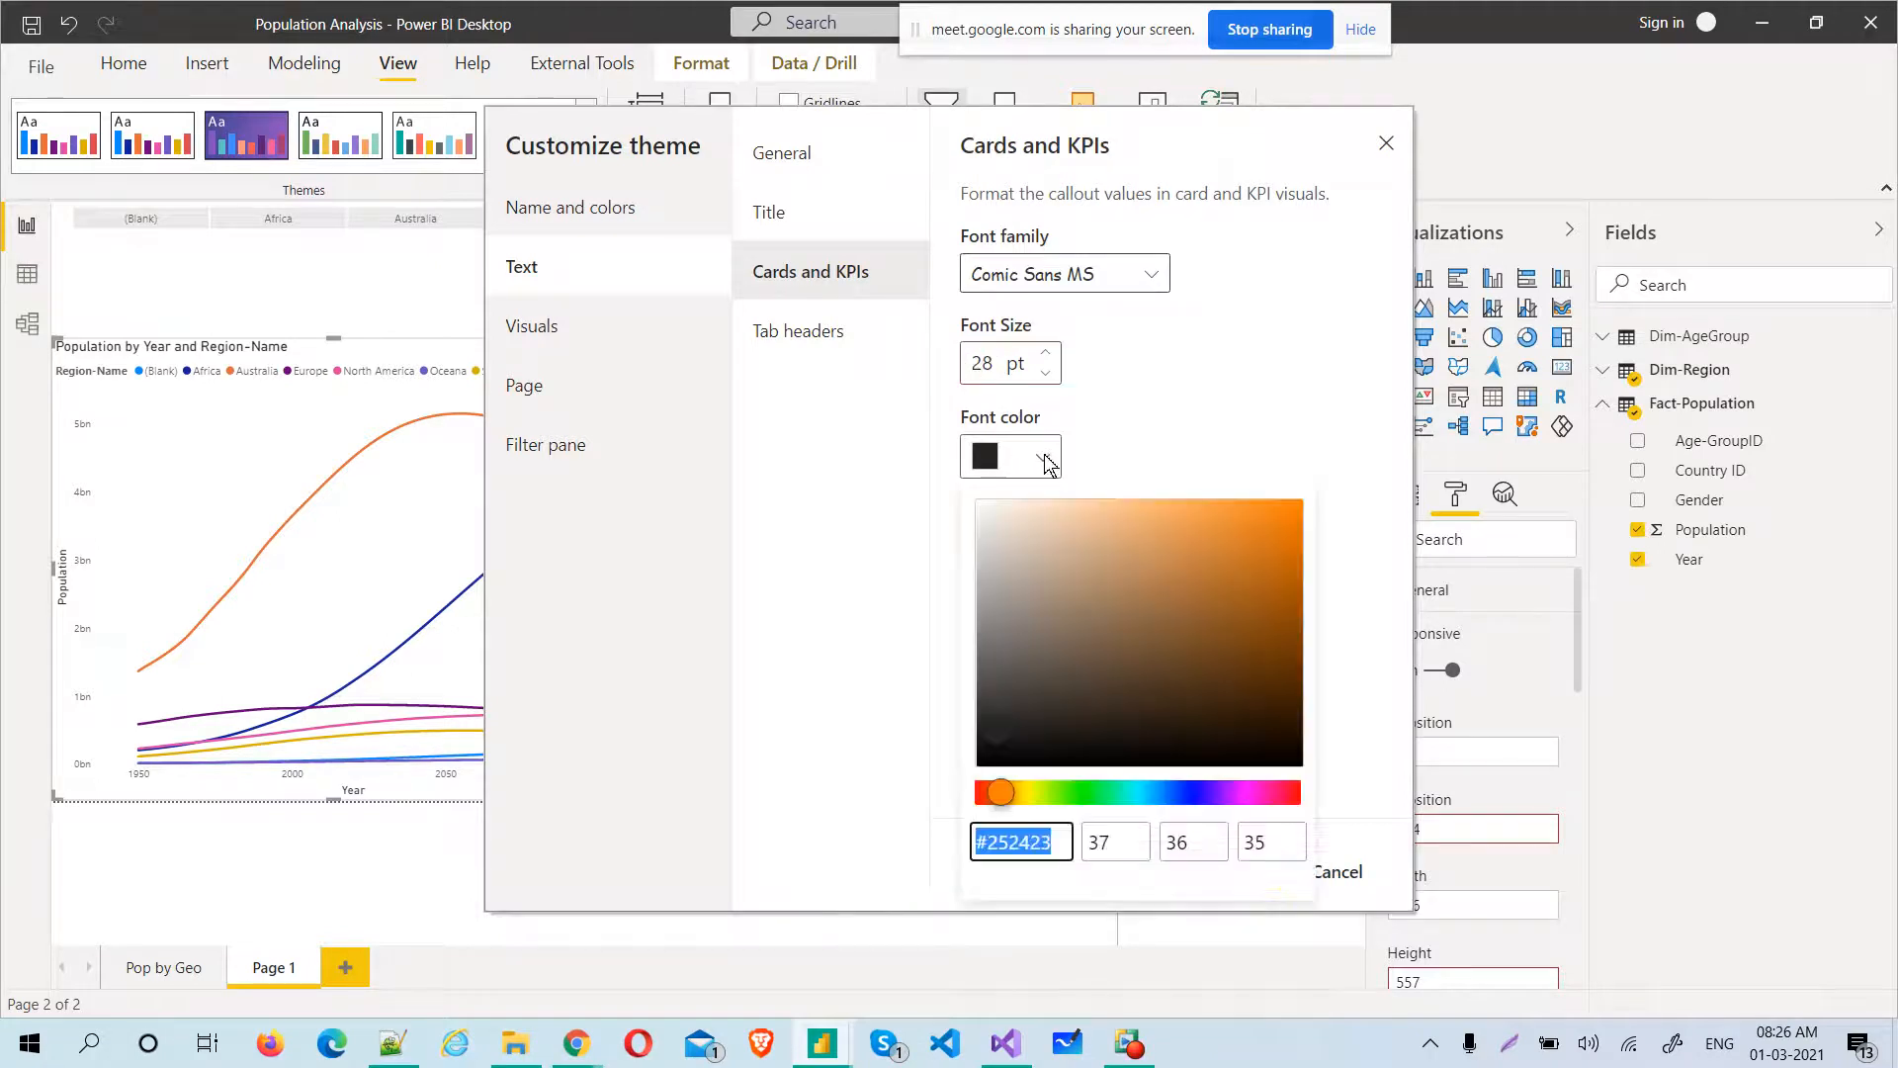
{"action": "left_click", "coordinate": [1137, 796]}
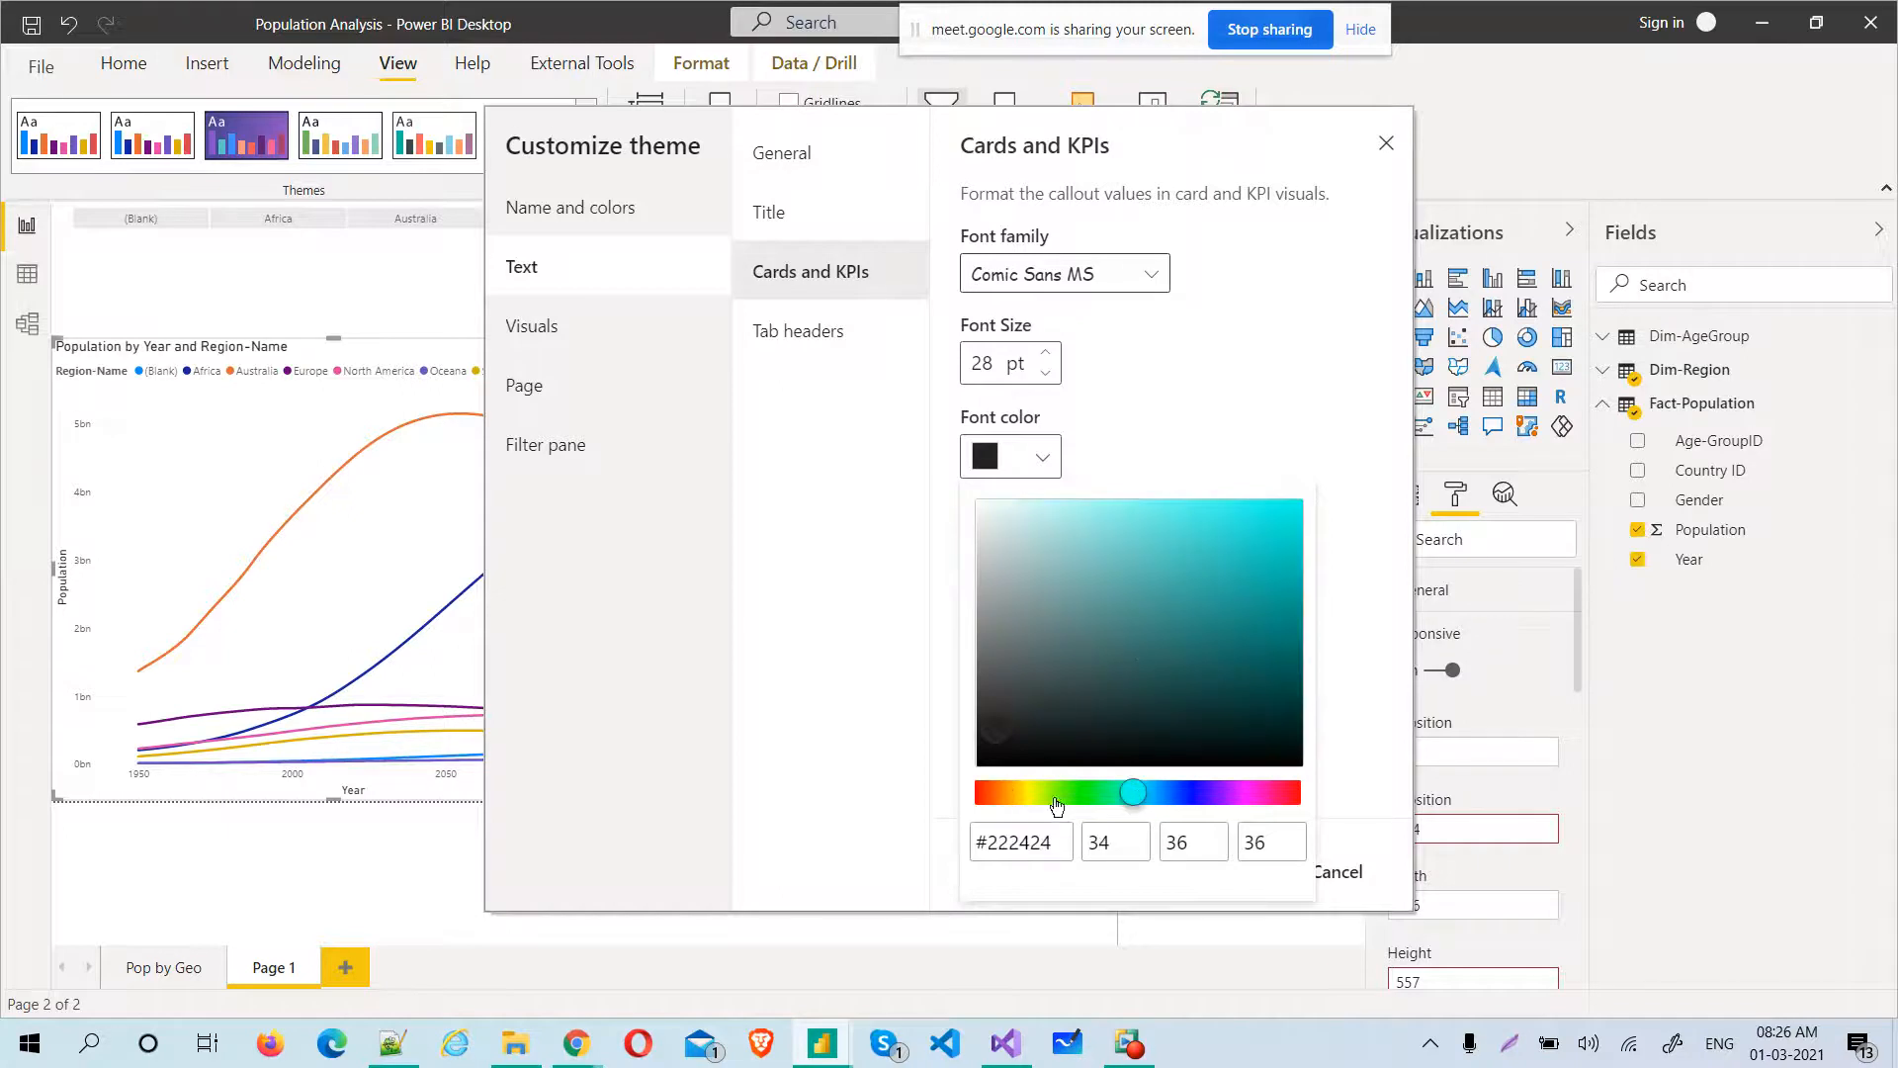
{"action": "left_click", "coordinate": [991, 512]}
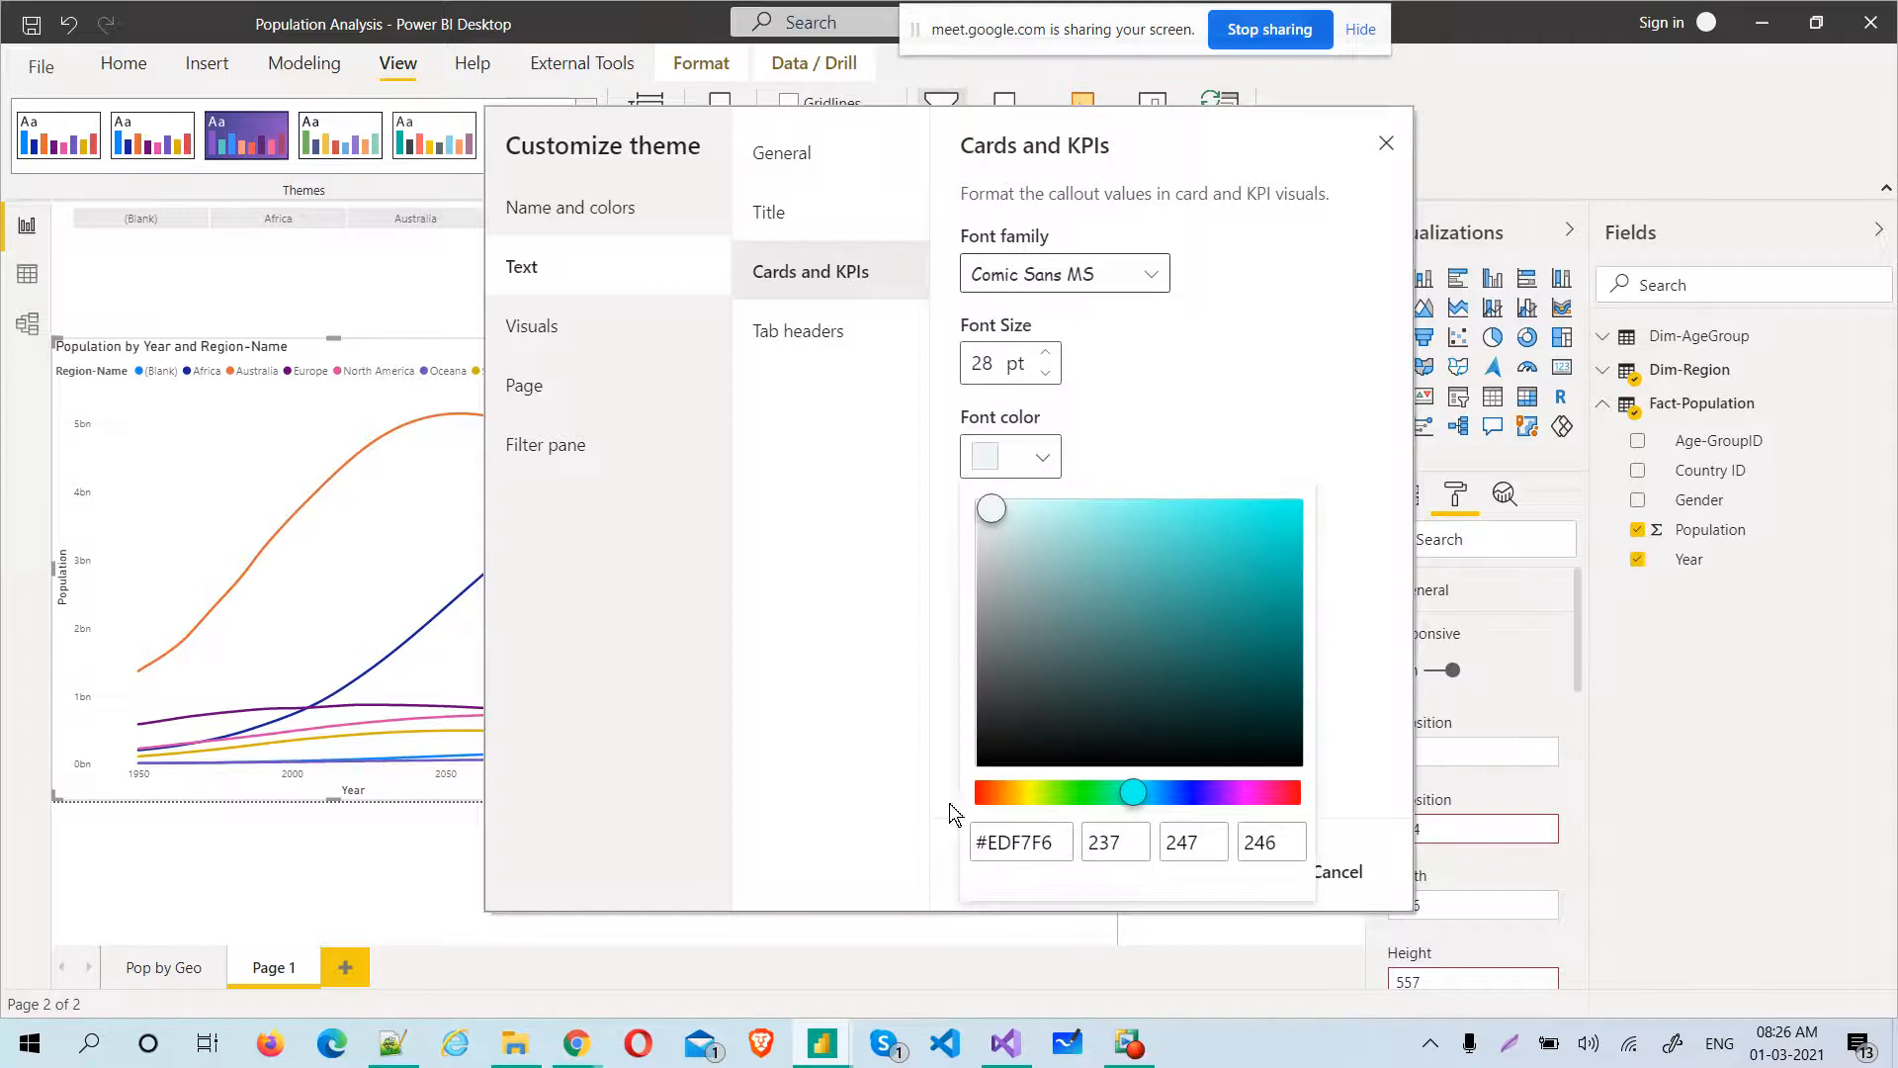
{"action": "left_click", "coordinate": [826, 553]}
Set the theme's tab header text to Courier New, 16 pt, in dark blue #080A79
{"action": "left_click", "coordinate": [773, 330]}
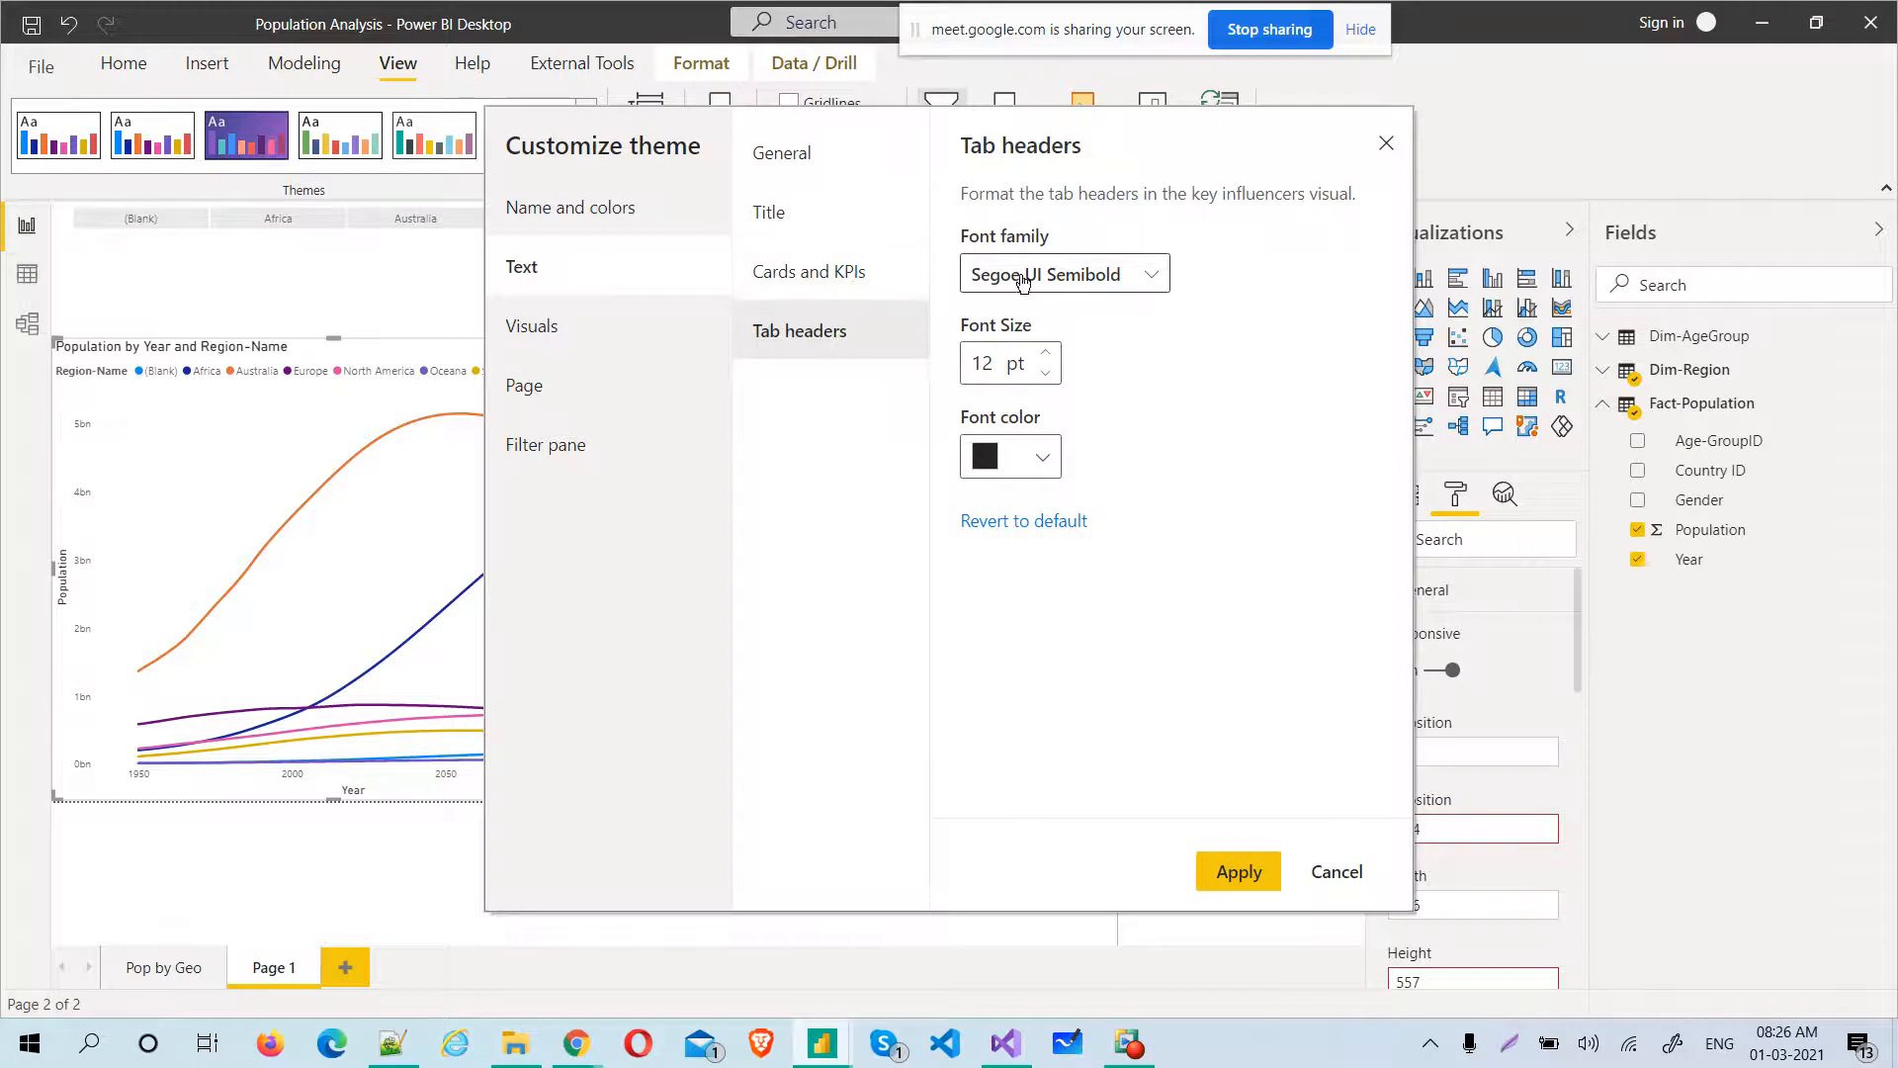
{"action": "left_click", "coordinate": [1157, 276]}
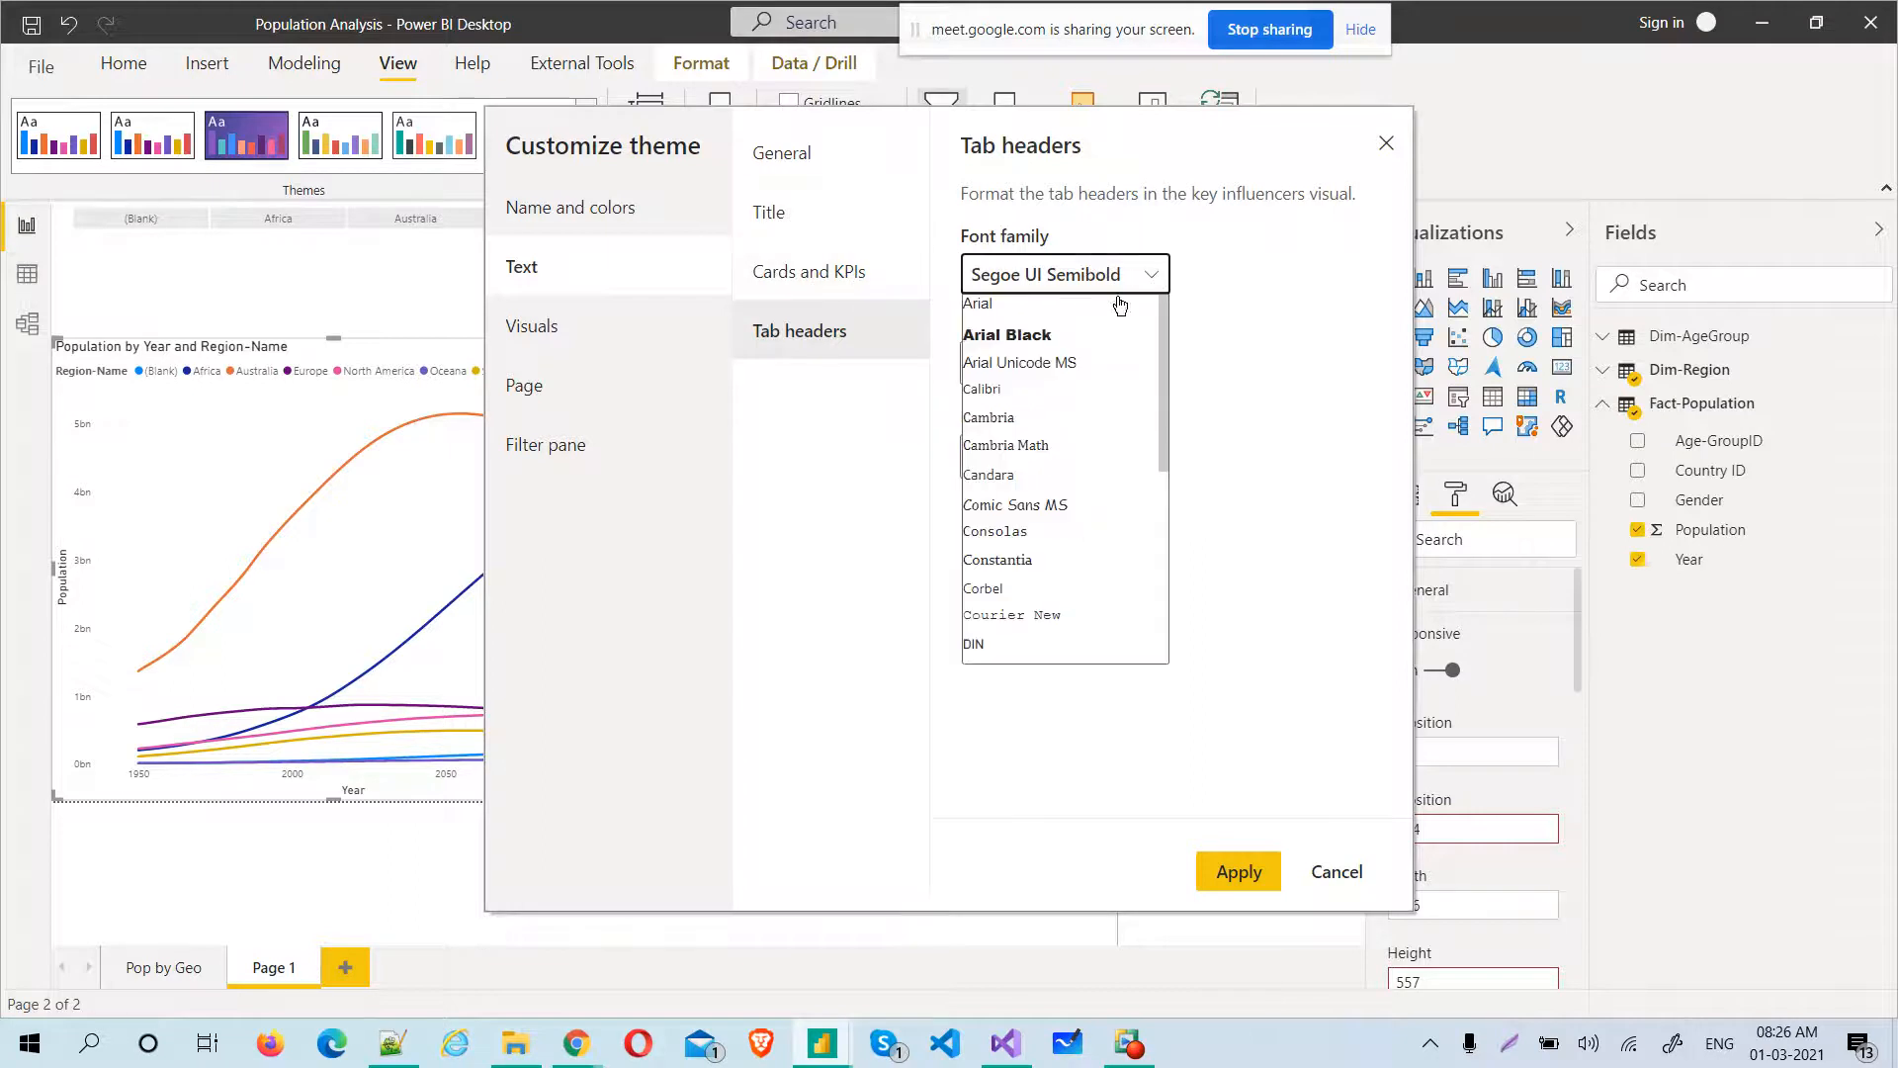
{"action": "left_click", "coordinate": [1008, 619]}
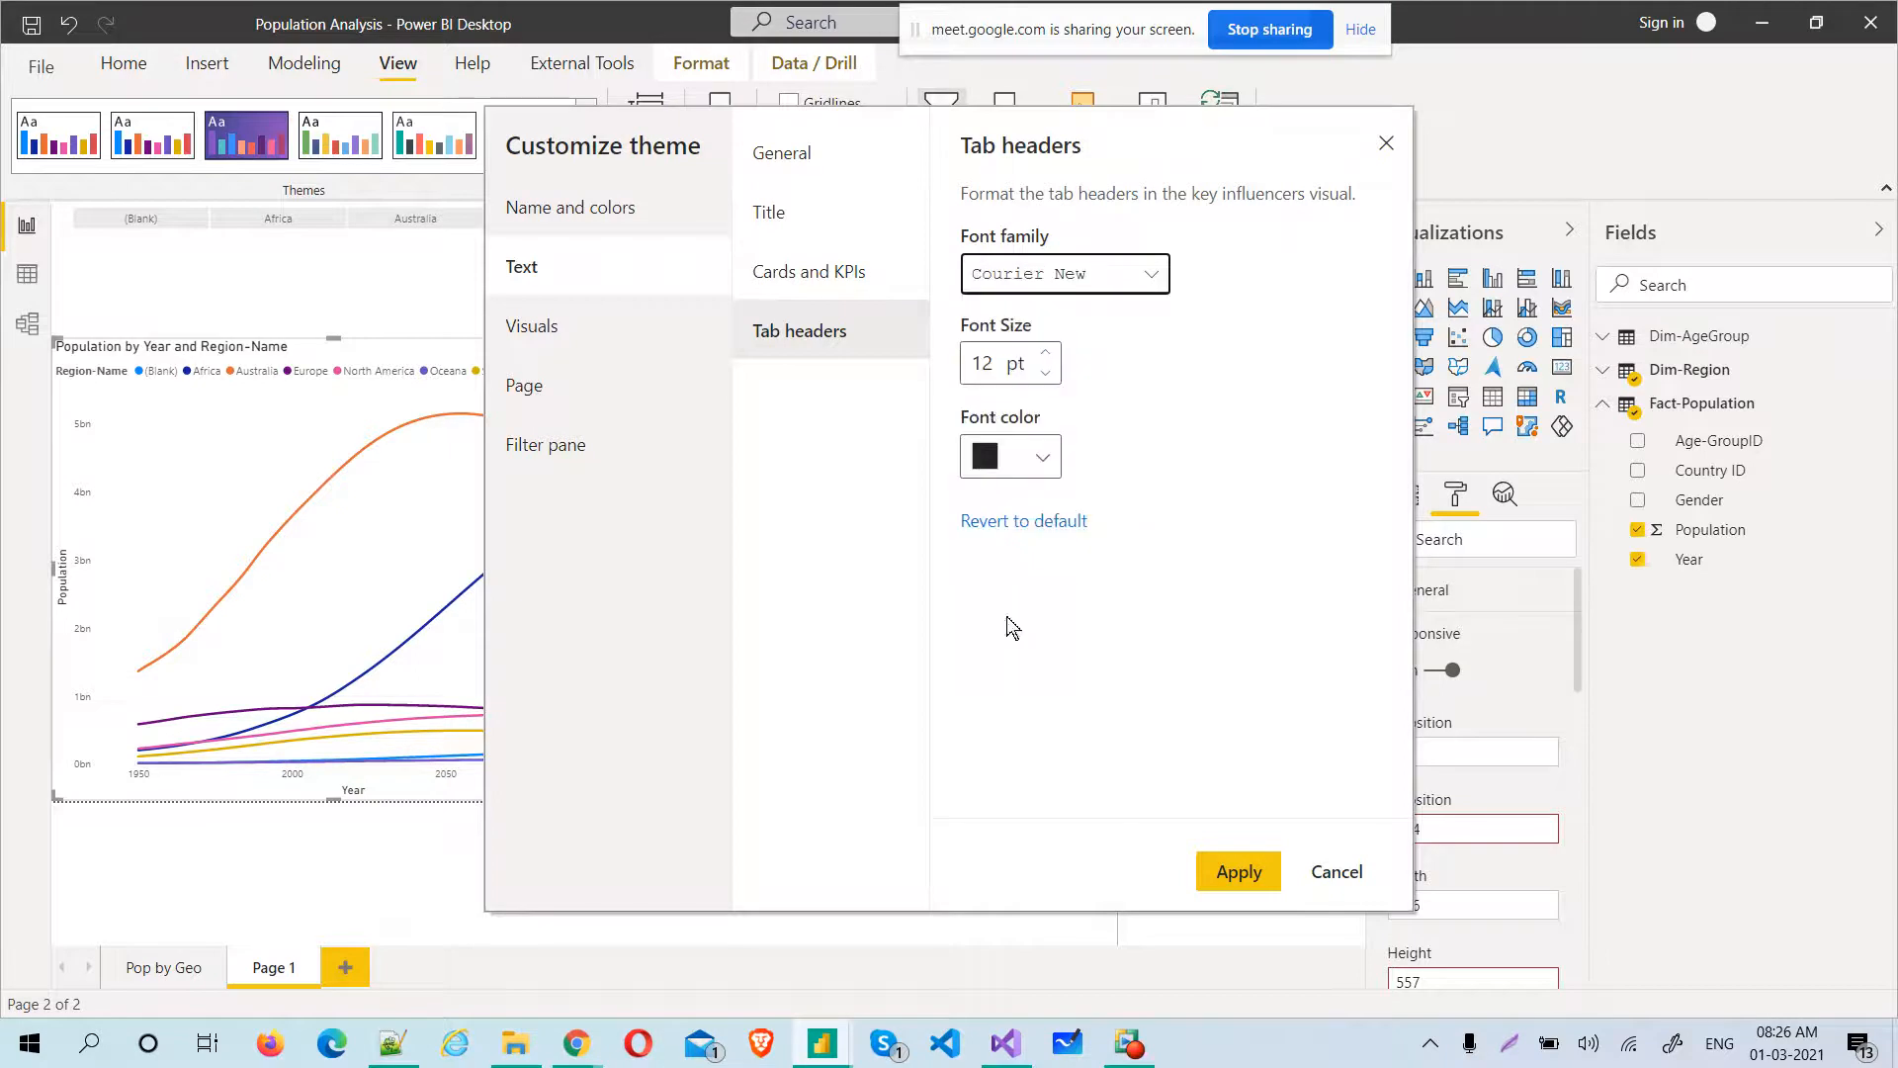
{"action": "left_click", "coordinate": [995, 362]}
{"action": "key", "text": "BackSpace"}
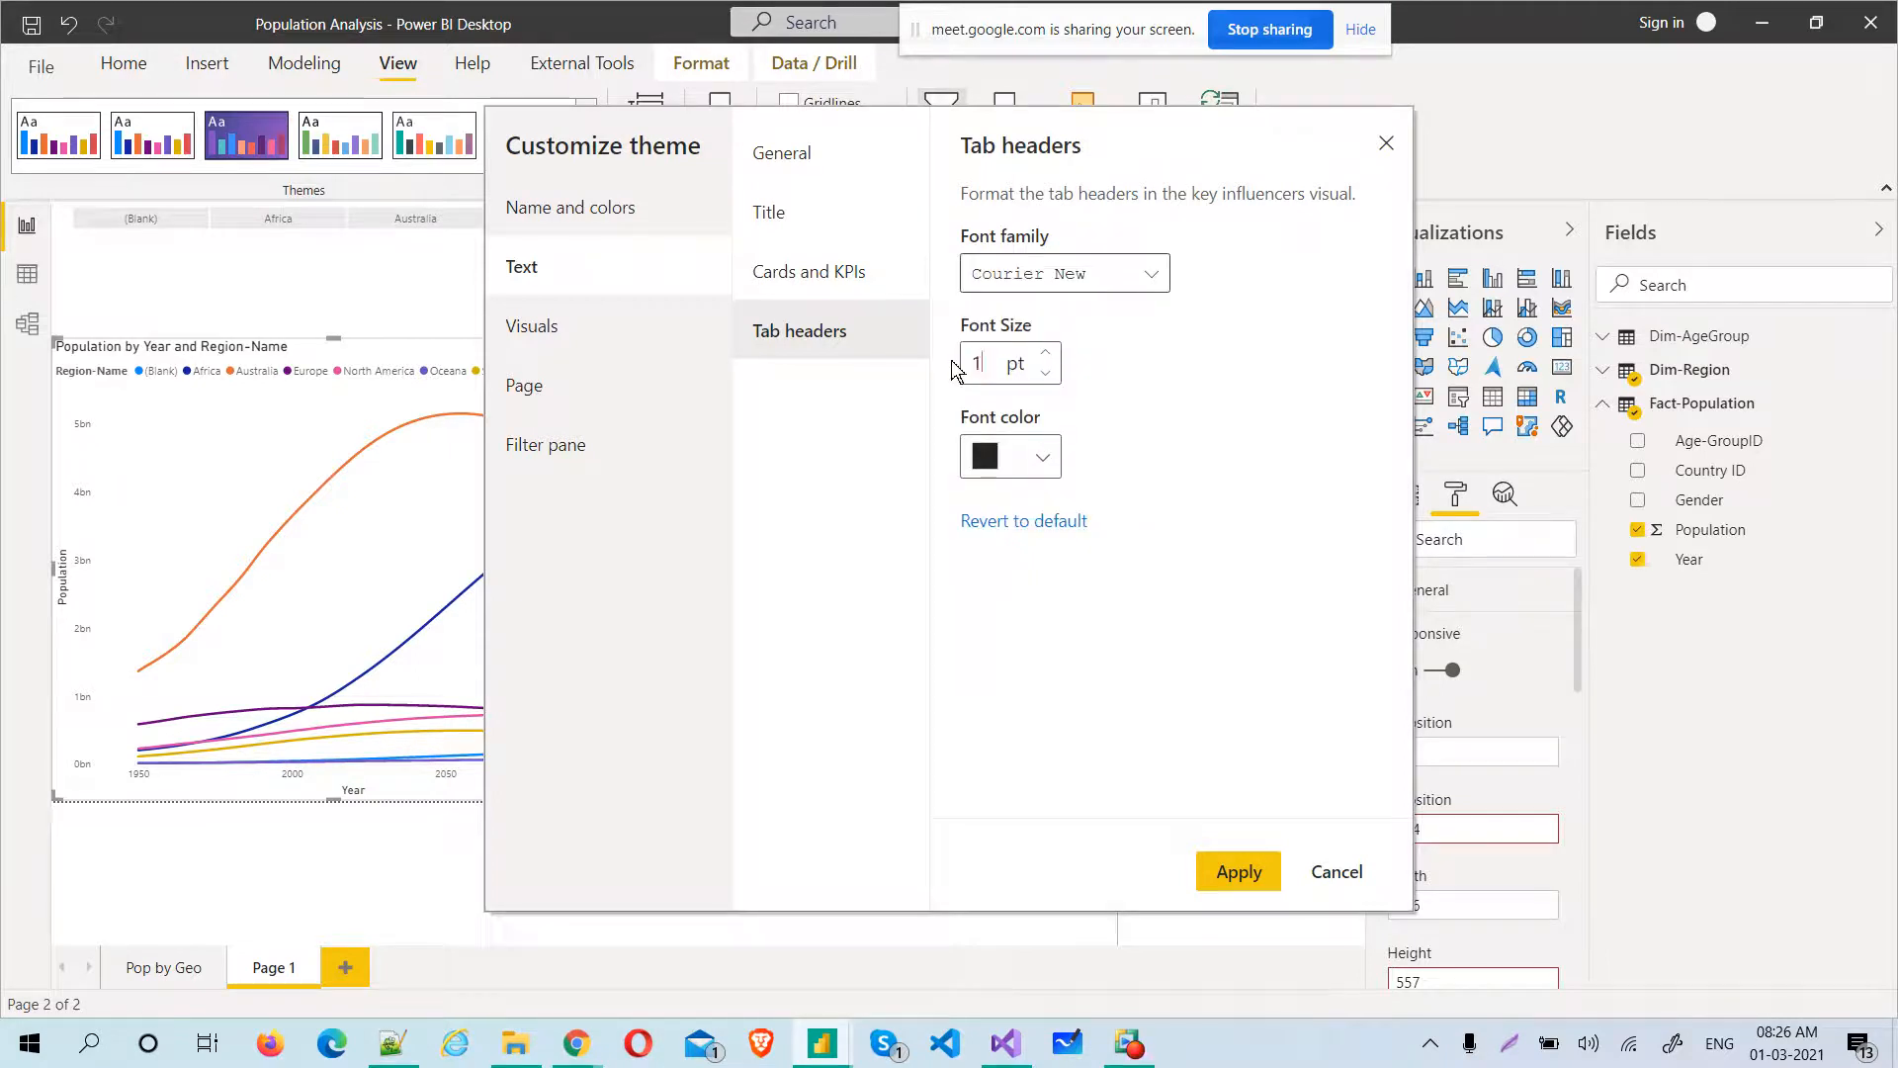
{"action": "left_click", "coordinate": [1043, 456]}
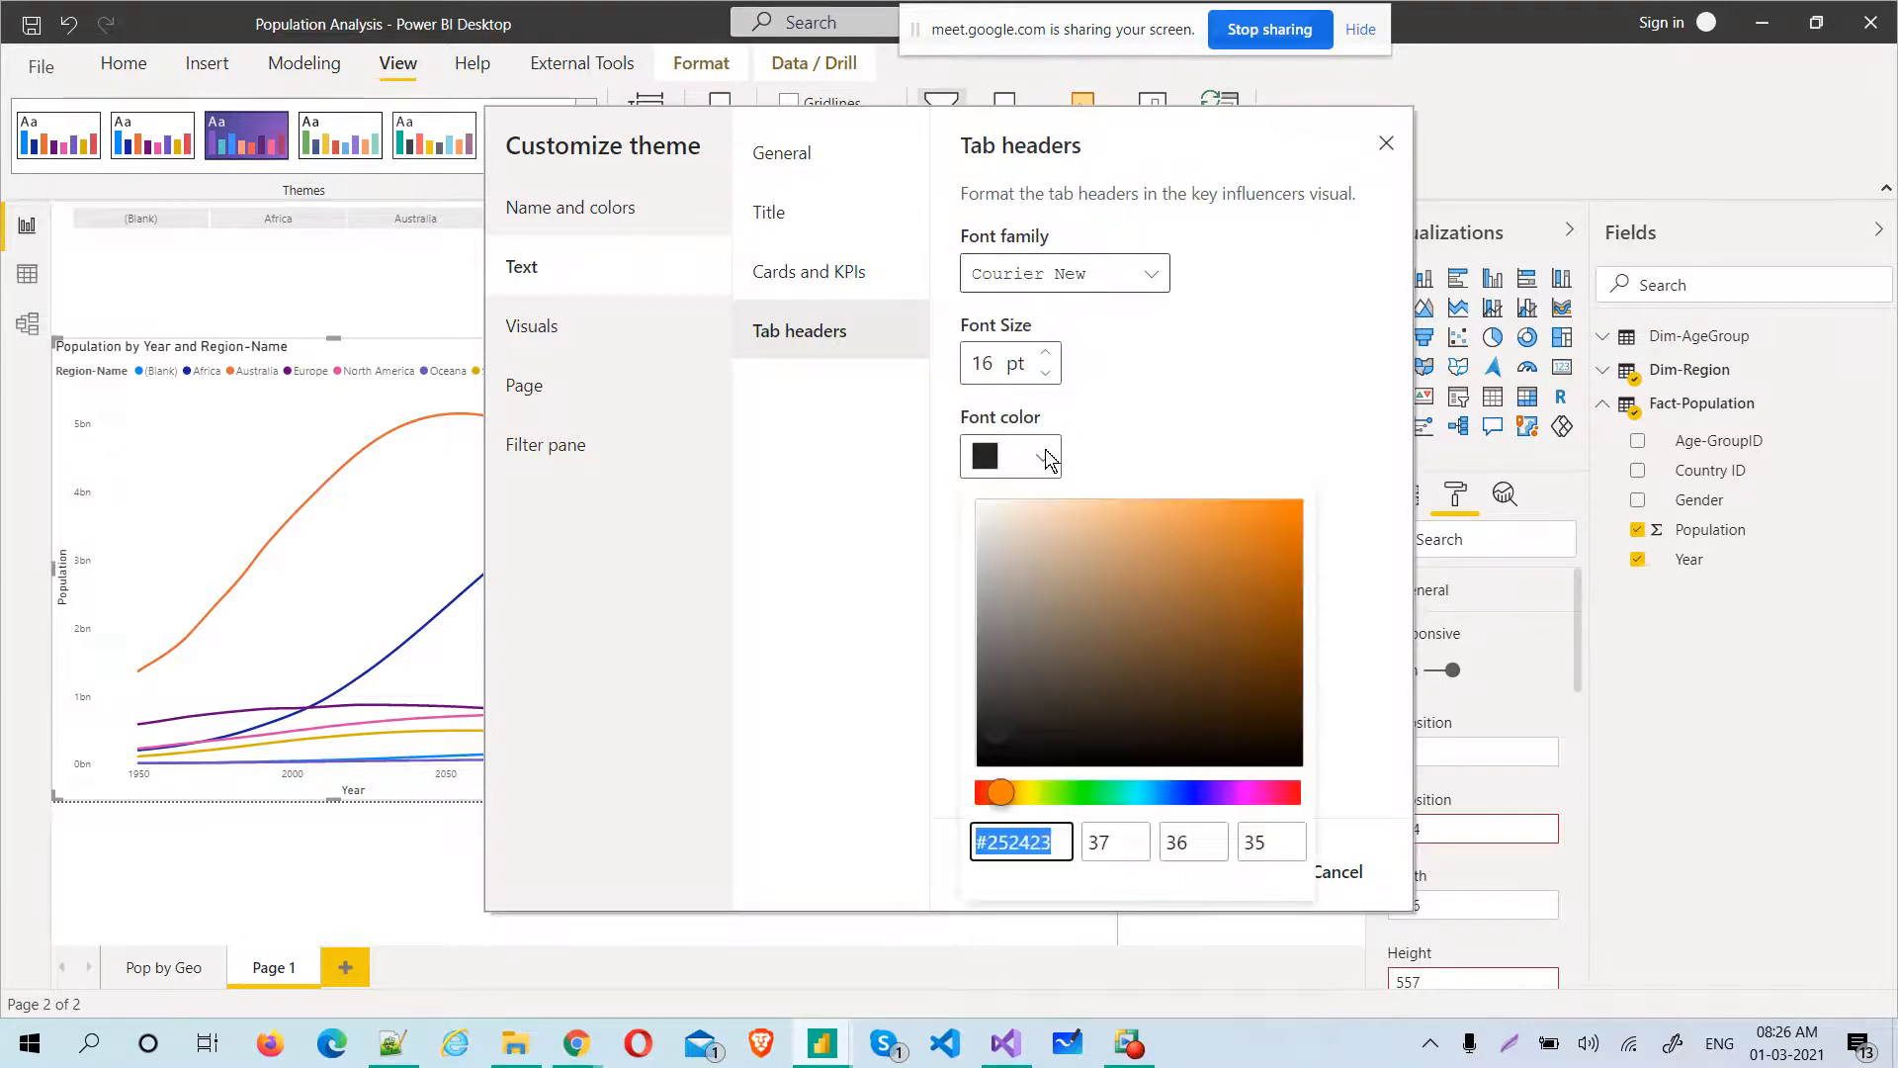
{"action": "left_click", "coordinate": [1191, 792]}
{"action": "left_click", "coordinate": [1281, 644]}
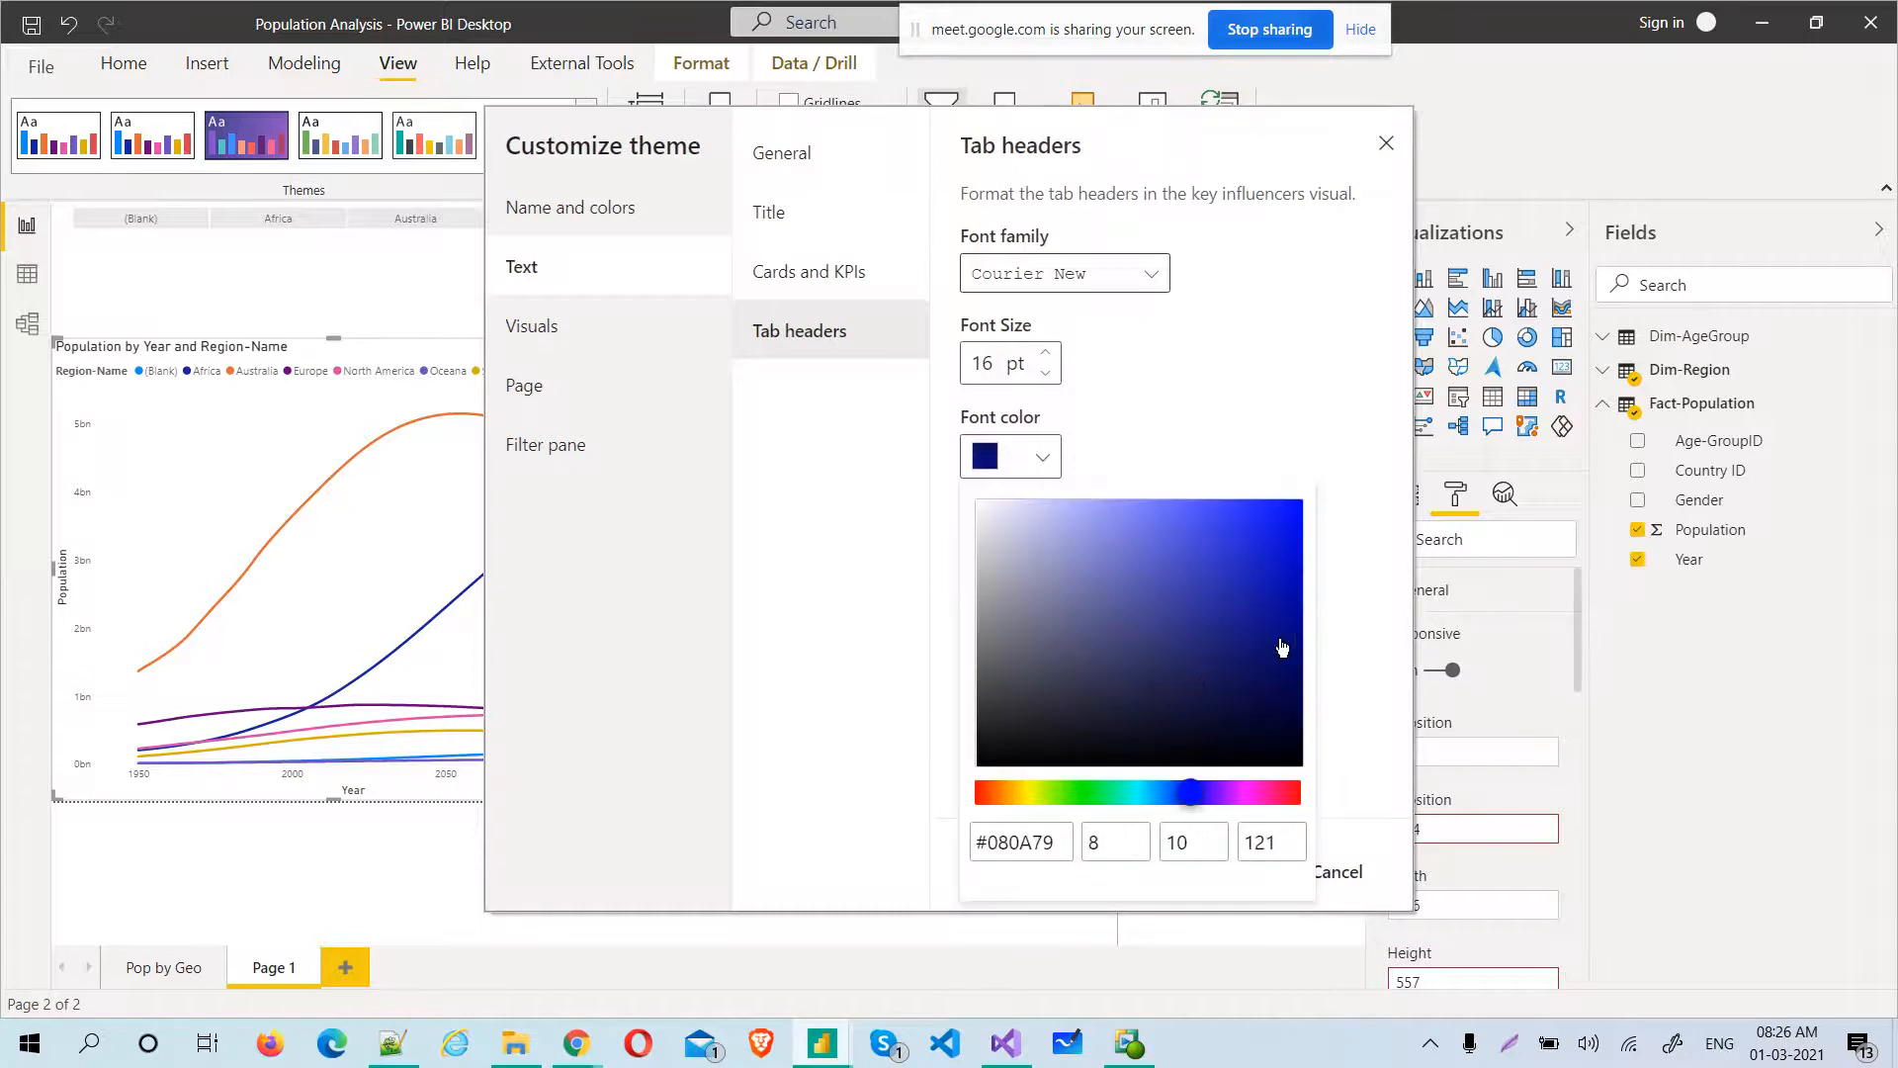
{"action": "left_click", "coordinate": [787, 625]}
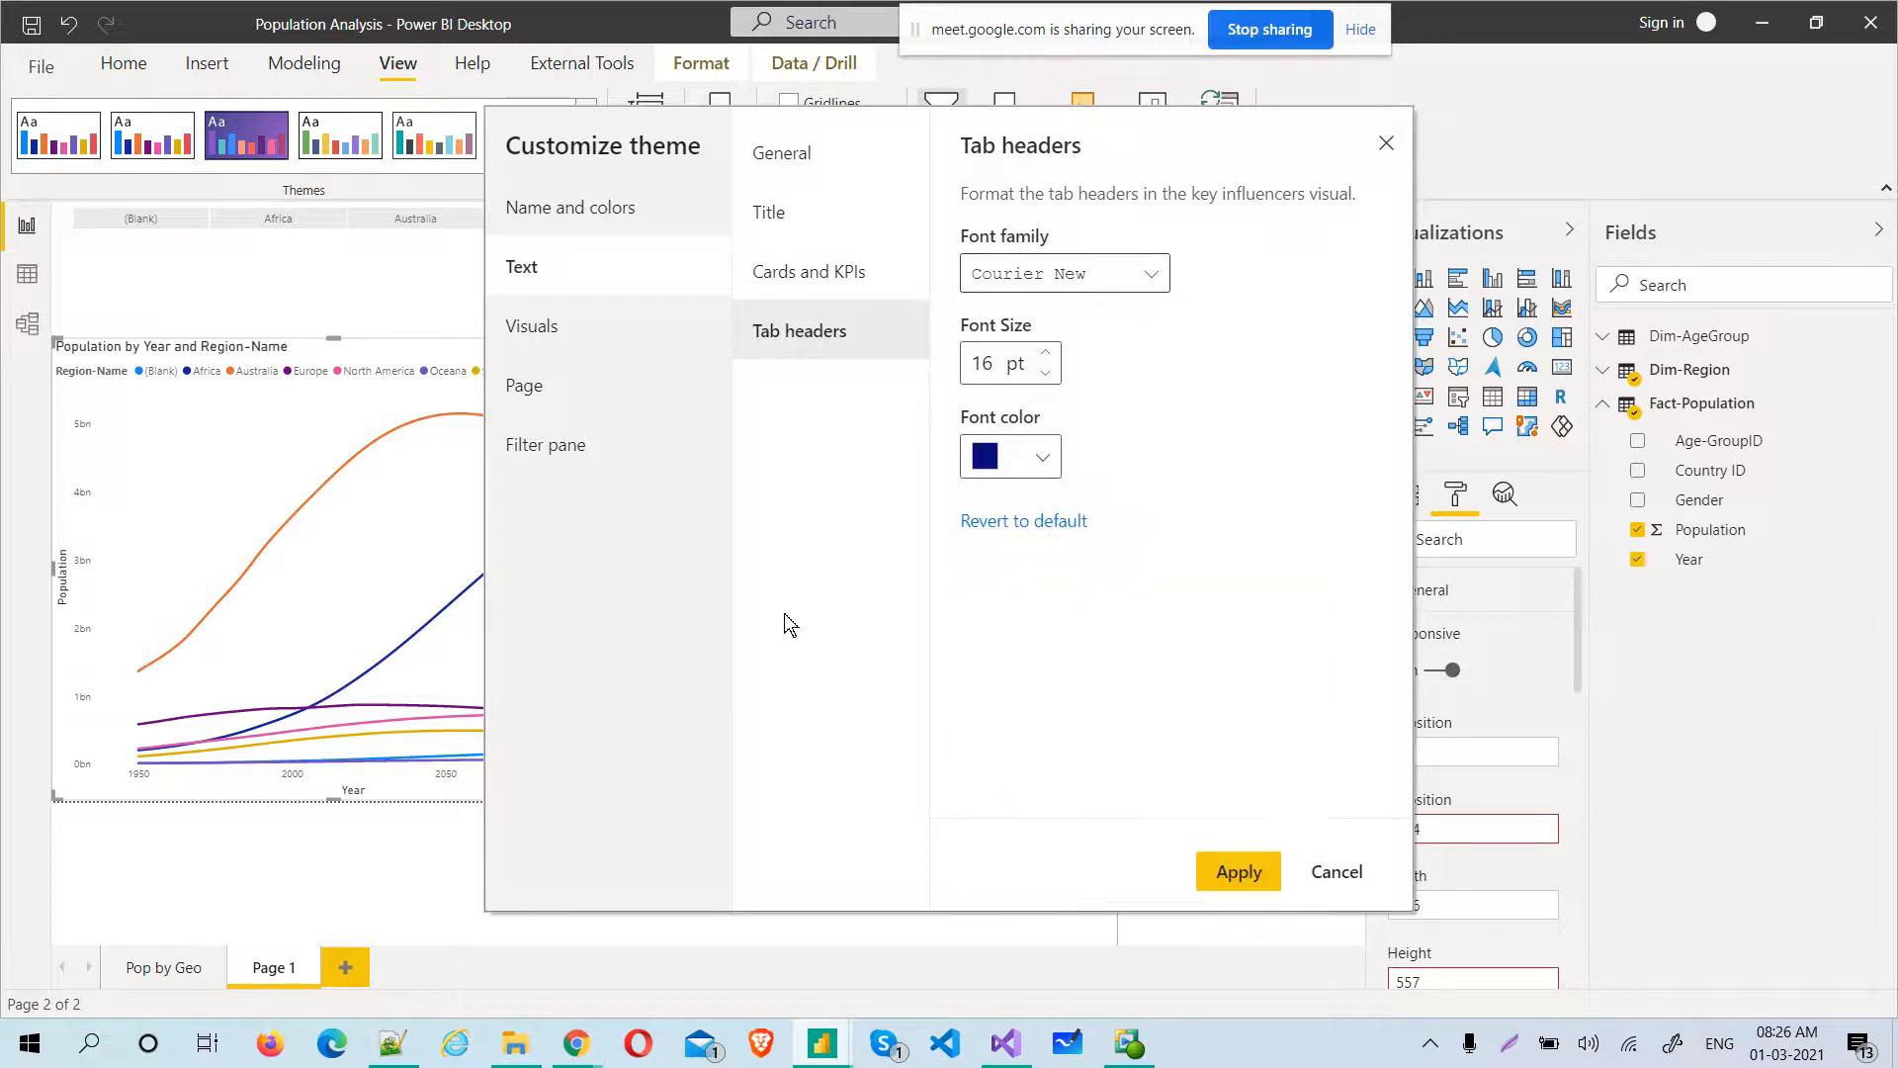
Give the theme's visuals a grey #CAC2C2 background with 15% transparency
{"action": "left_click", "coordinate": [515, 328]}
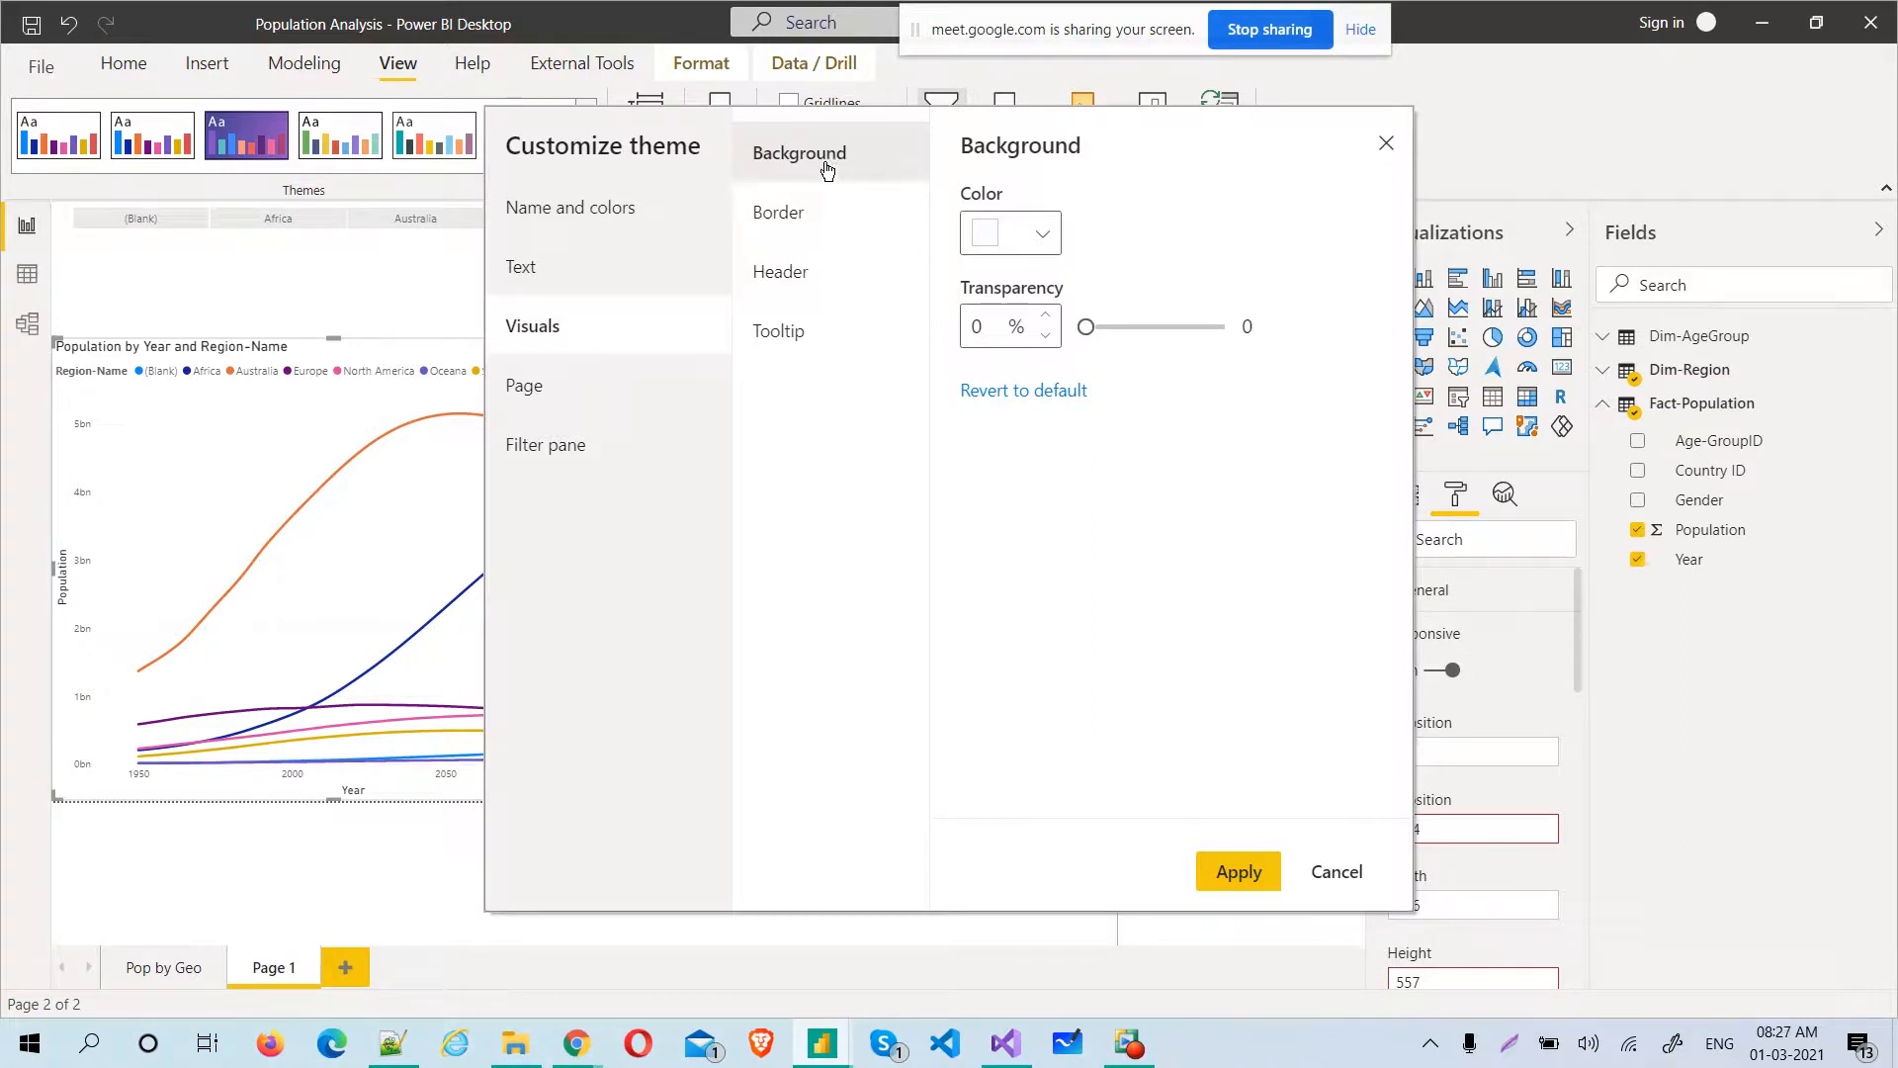
{"action": "left_click", "coordinate": [1041, 237]}
{"action": "left_click", "coordinate": [991, 332]}
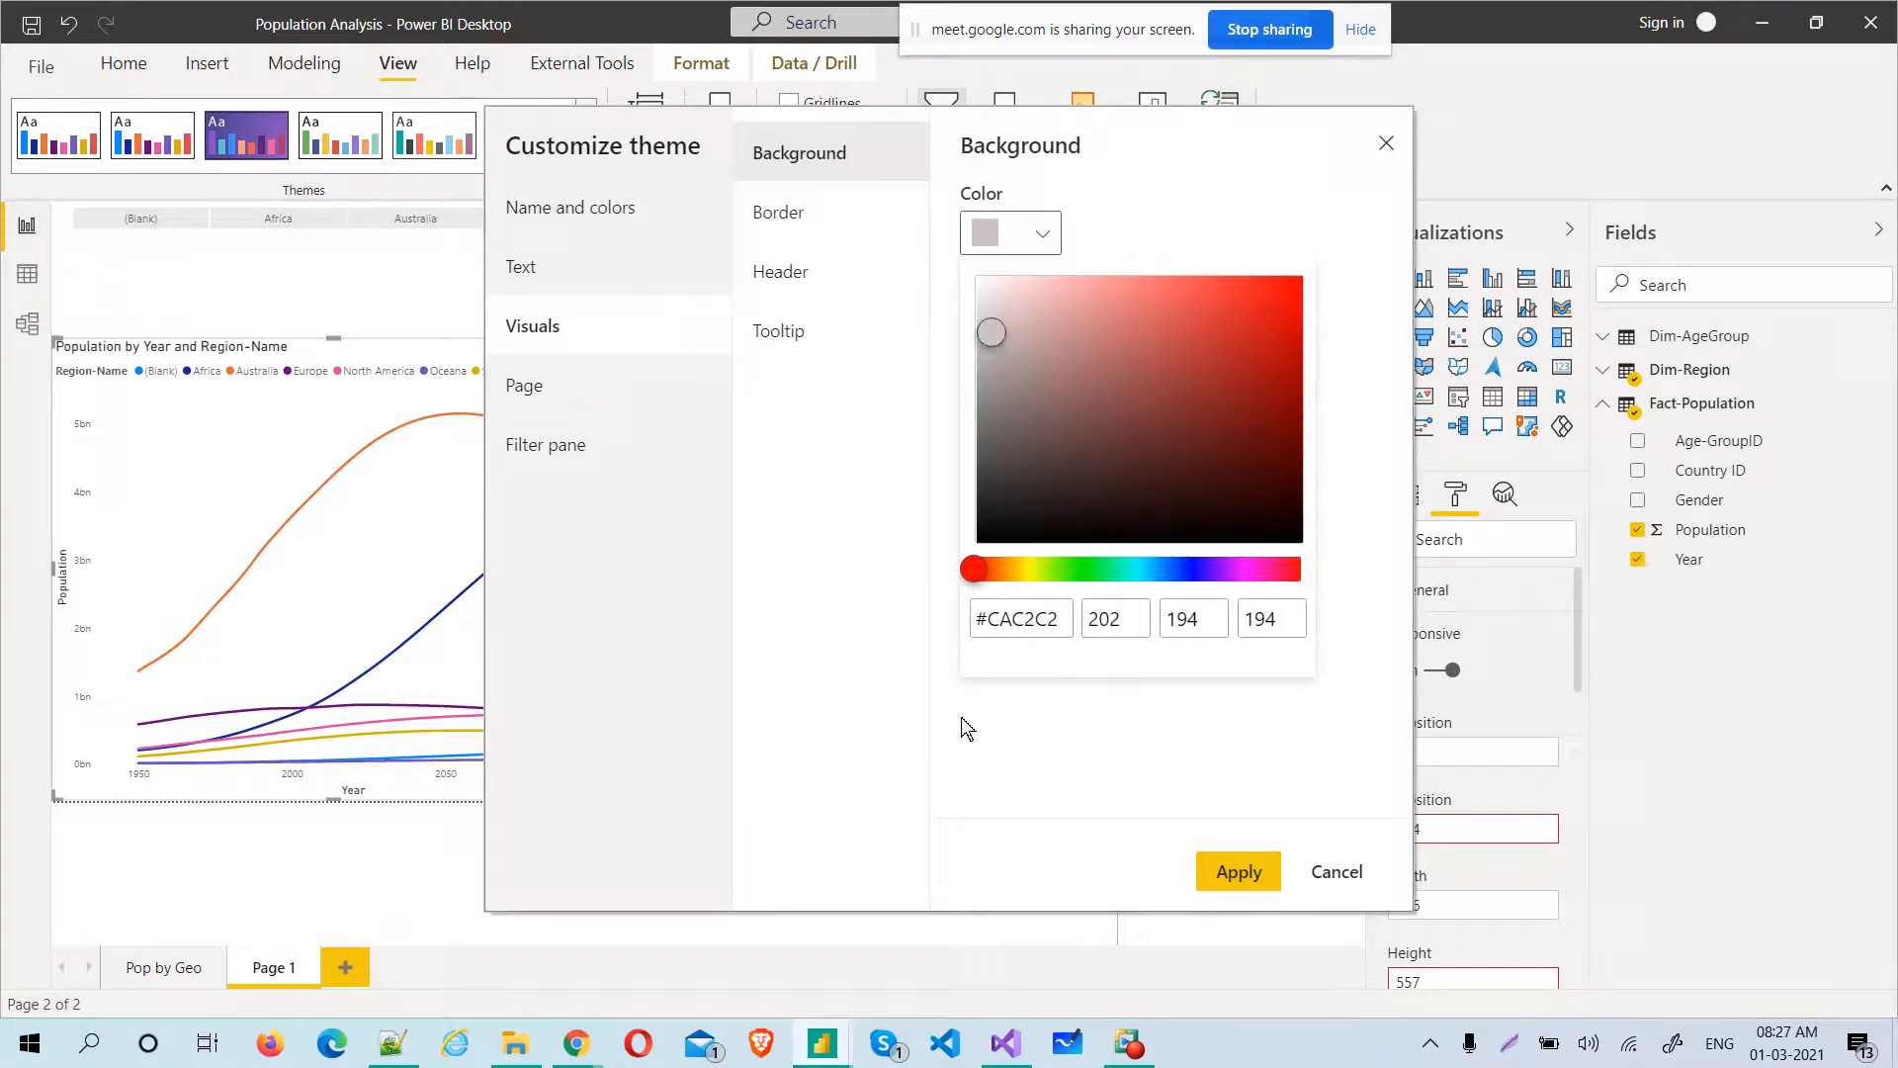
{"action": "left_click", "coordinate": [844, 639]}
{"action": "left_click_drag", "start_coordinate": [1083, 326], "coordinate": [1106, 328]}
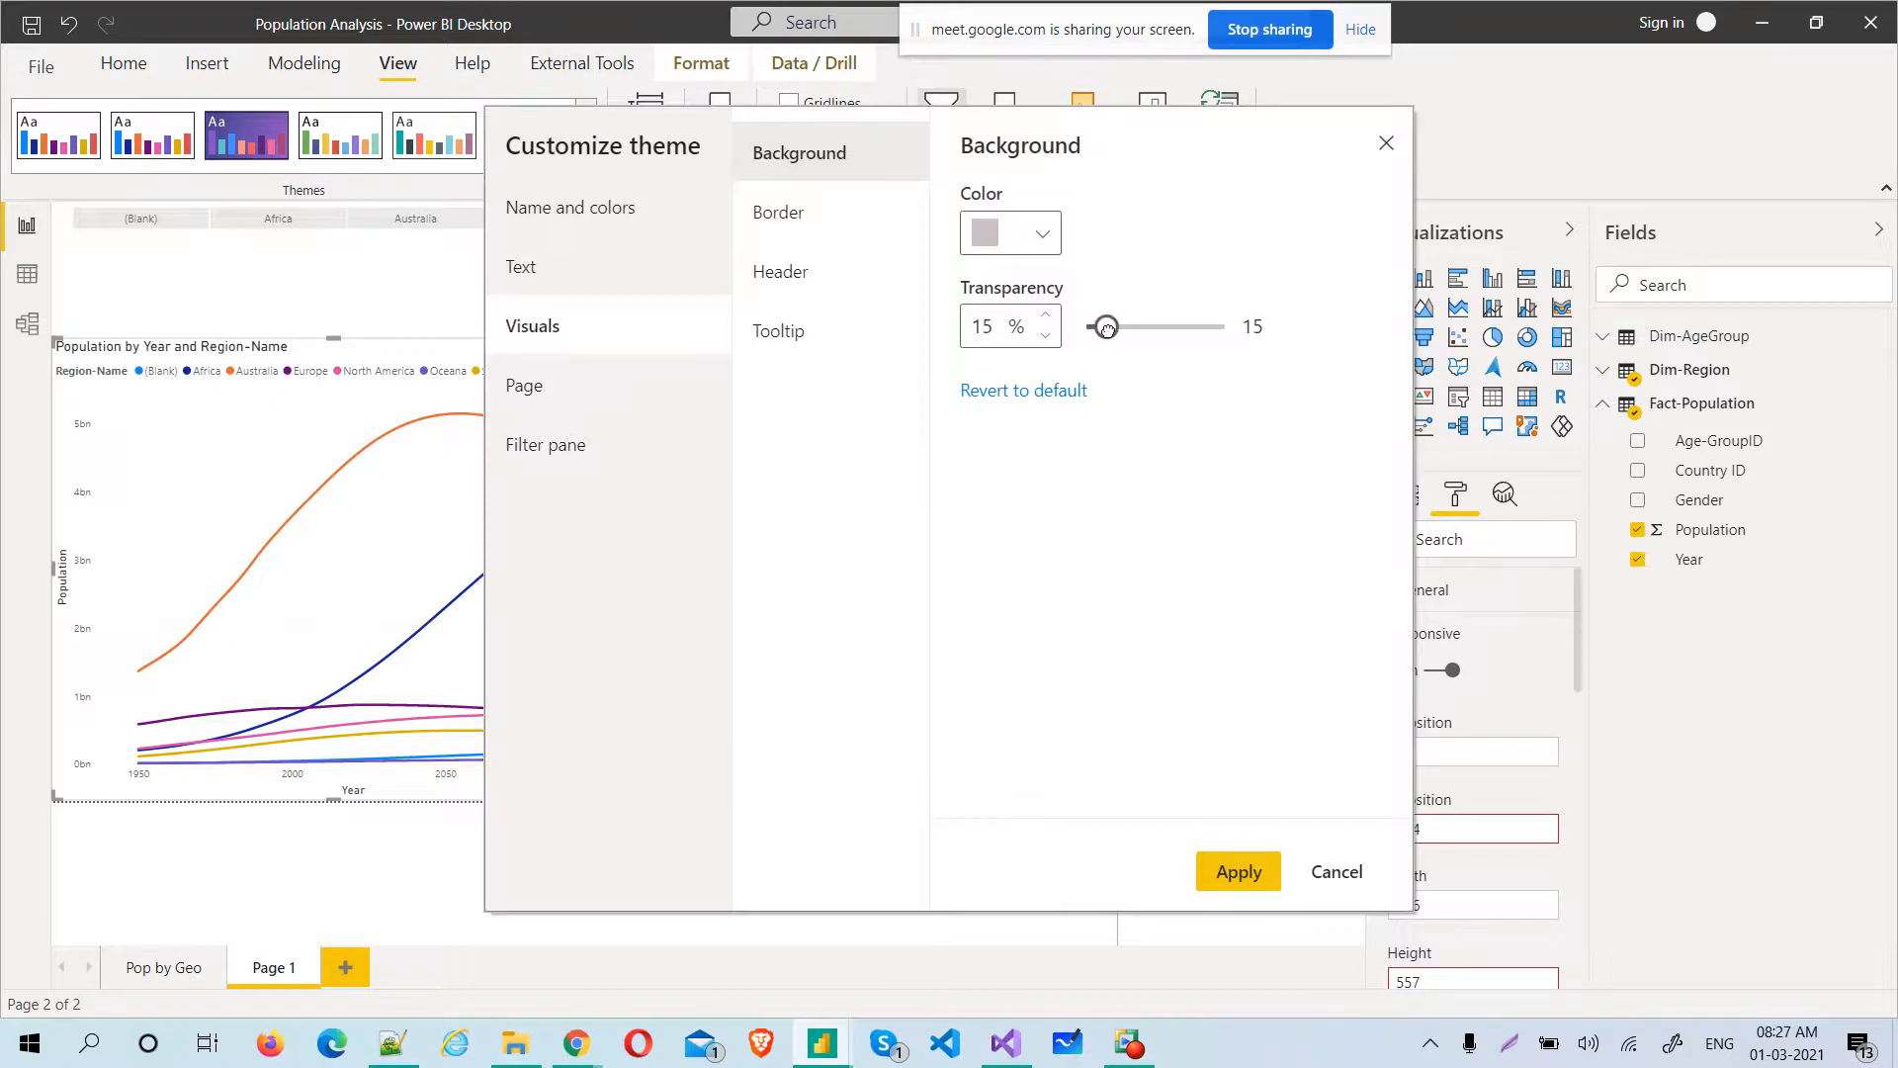
Turn on borders for the theme's visuals, in red #DC4A4A with a radius of 4 px
{"action": "left_click", "coordinate": [827, 217]}
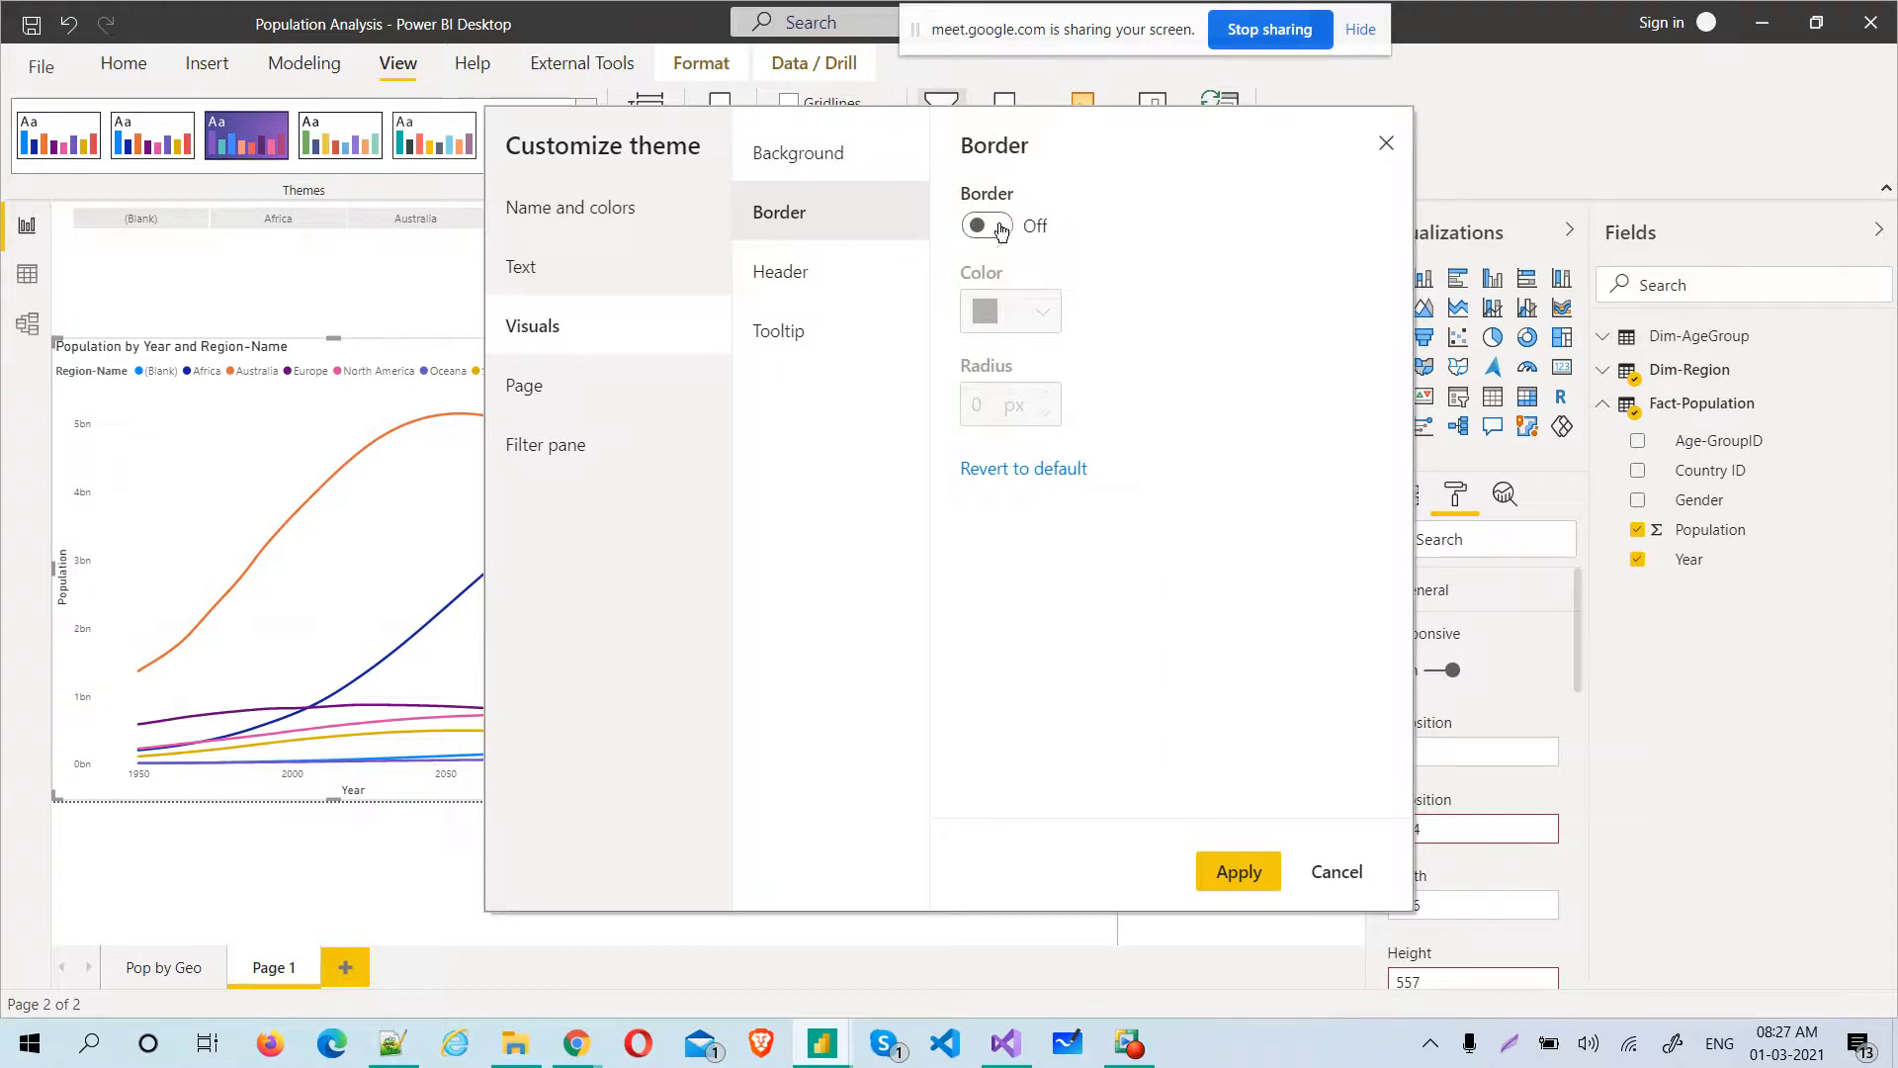
{"action": "left_click", "coordinate": [1001, 231]}
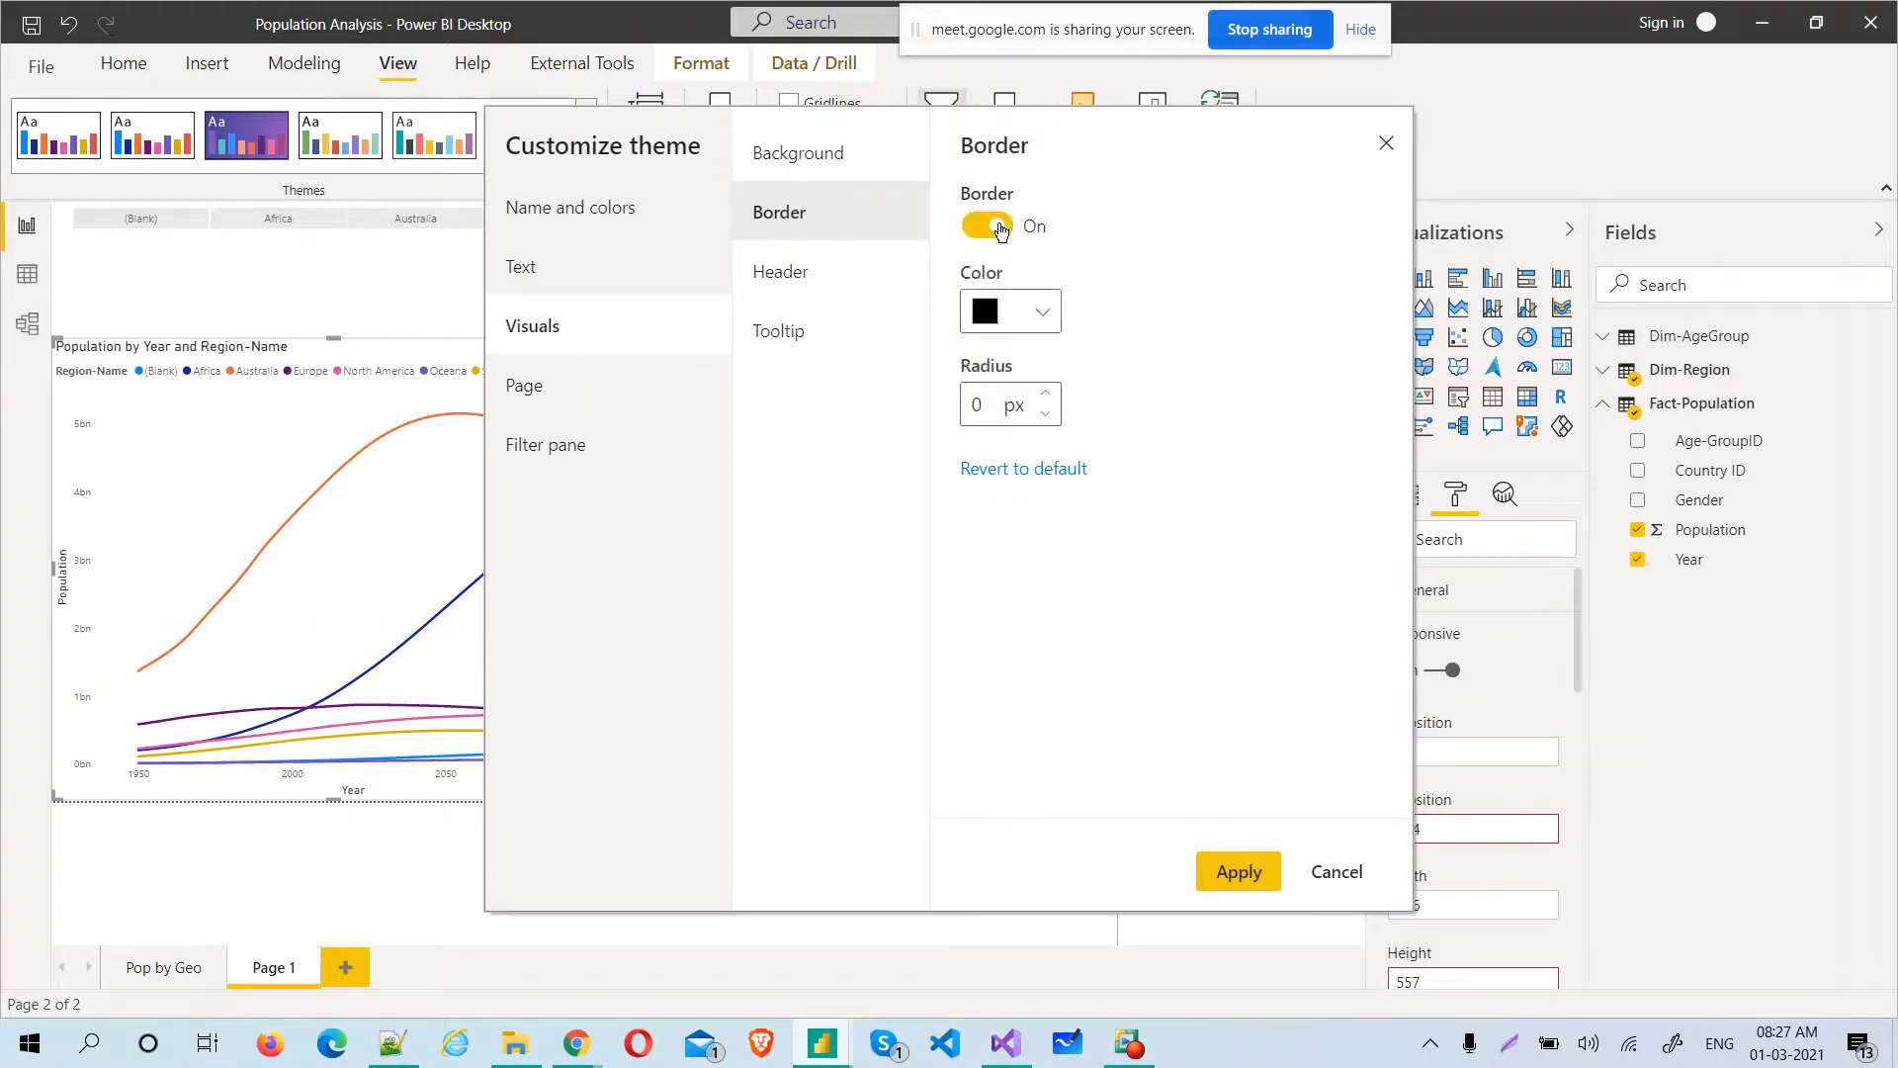
{"action": "left_click", "coordinate": [1042, 314]}
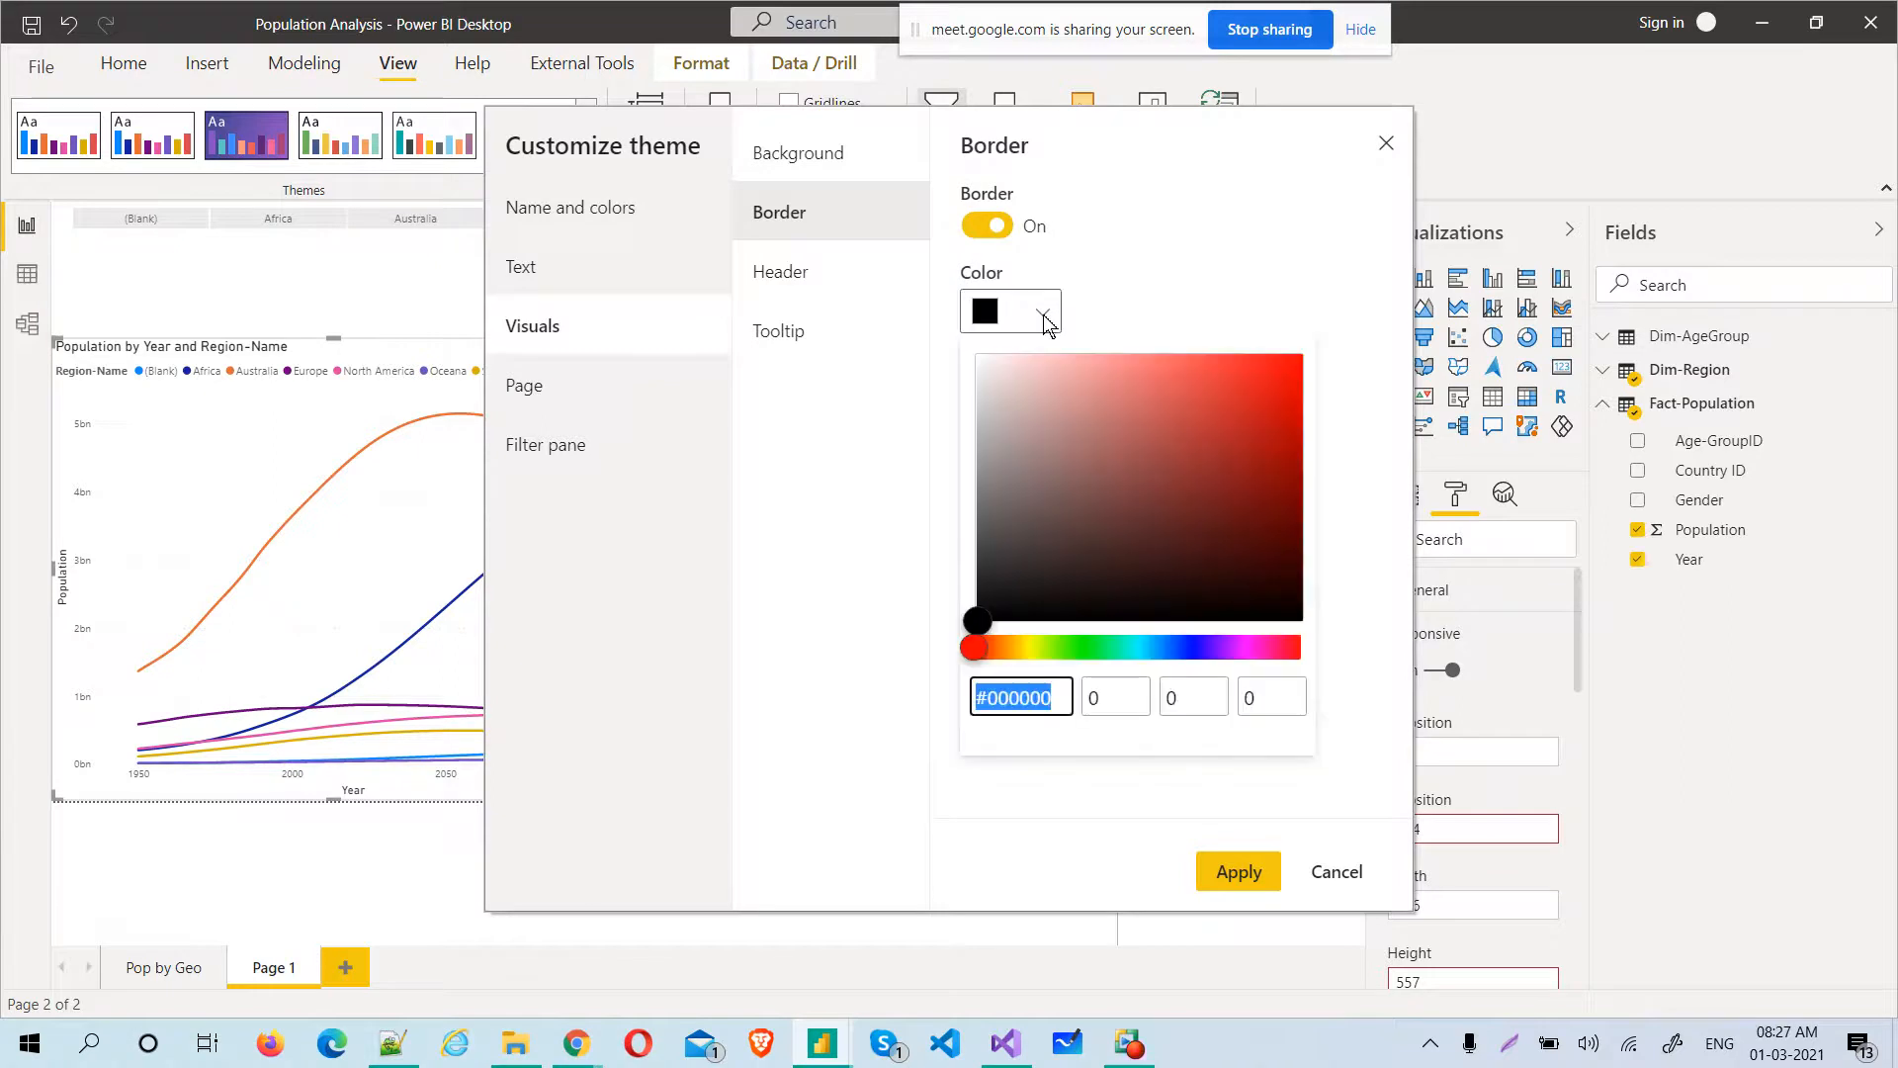
{"action": "left_click", "coordinate": [1194, 393]}
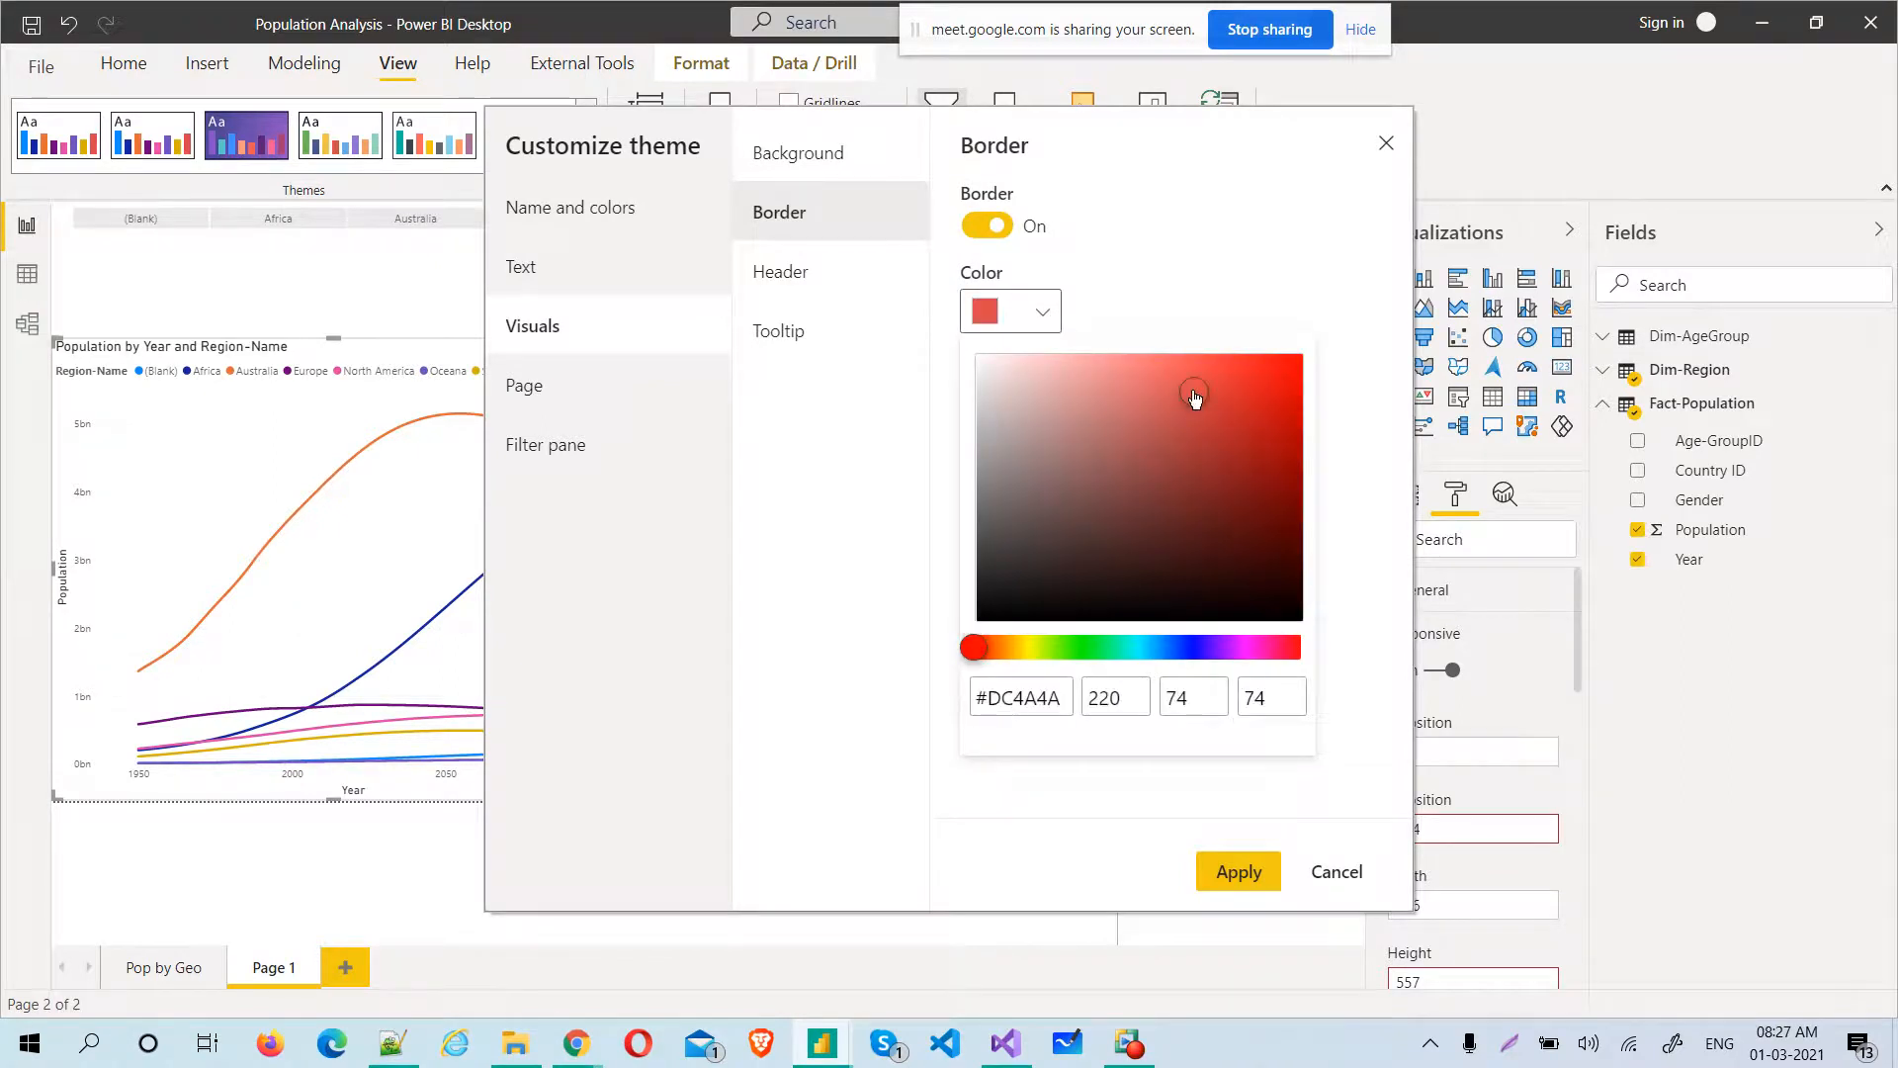
{"action": "left_click", "coordinate": [1141, 204]}
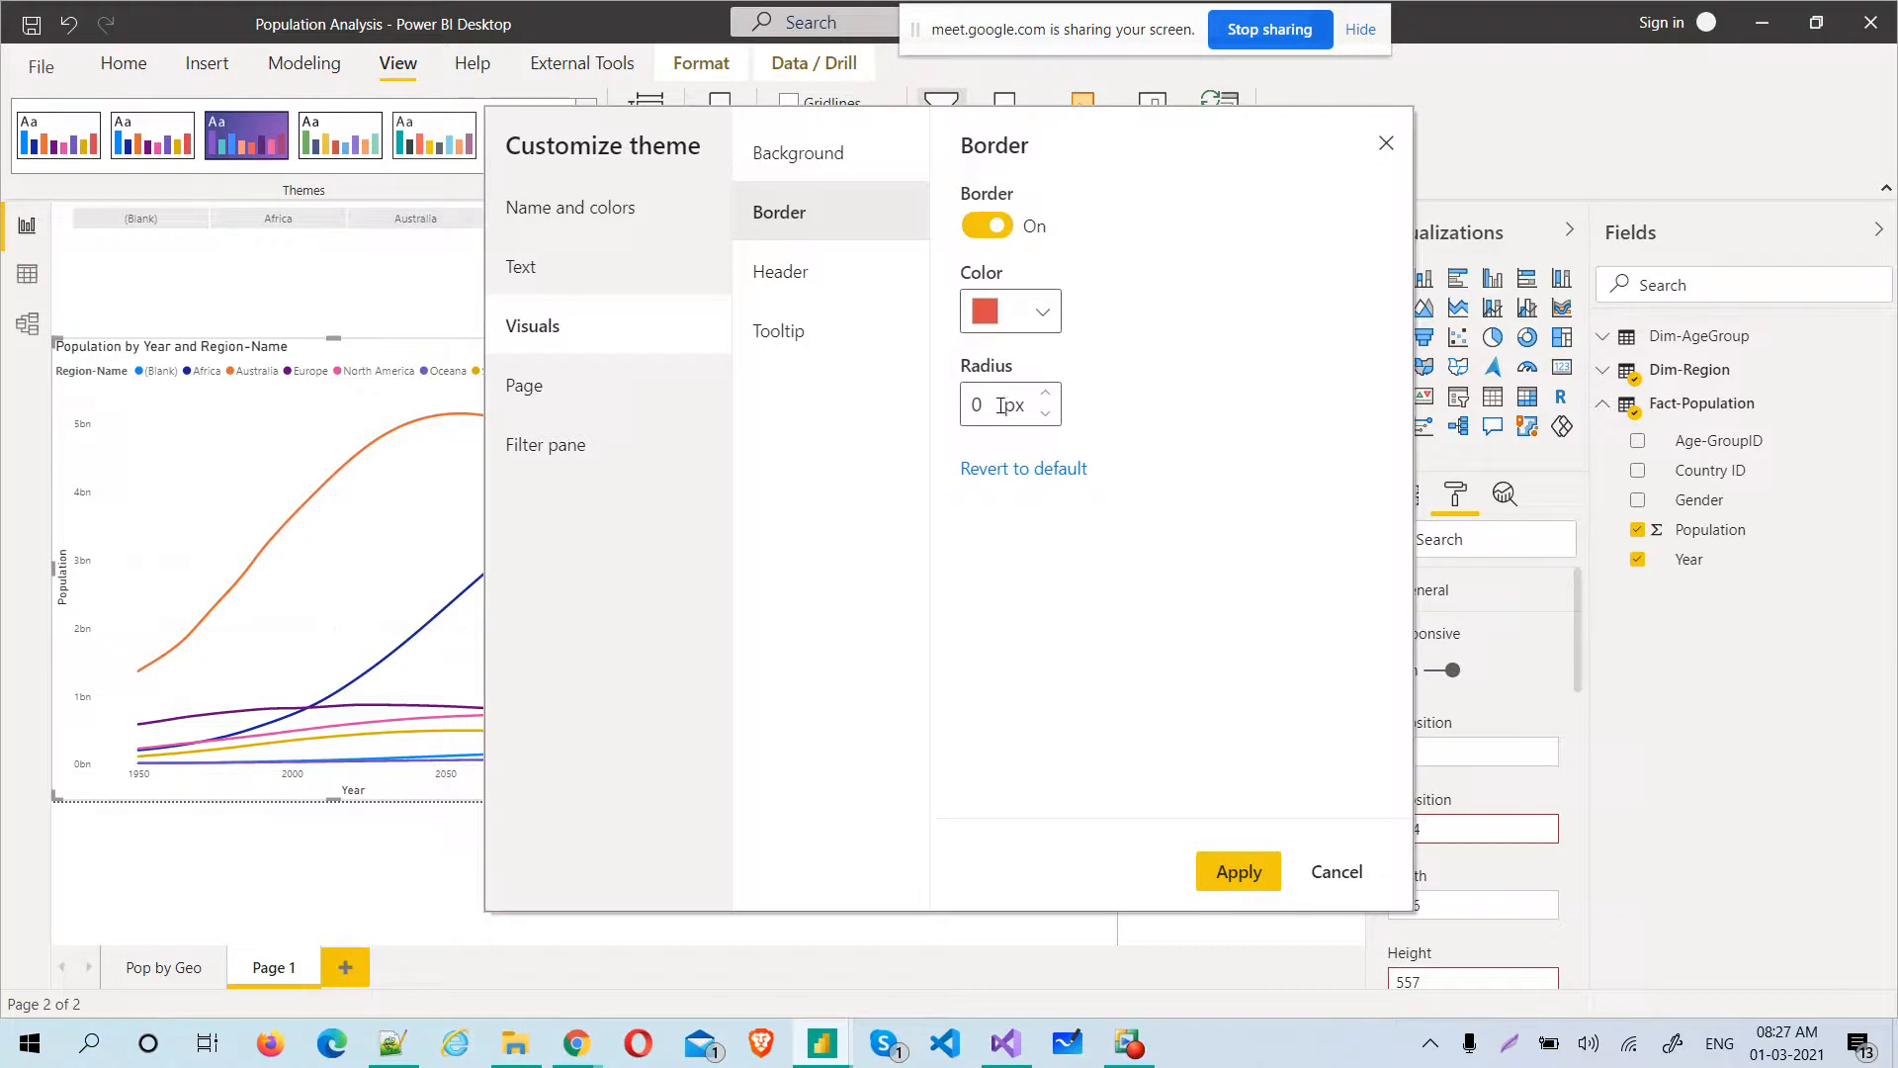
{"action": "left_click_drag", "start_coordinate": [978, 404], "coordinate": [959, 413]}
{"action": "type", "text": "4"}
Give the theme's visual headers a near-black #0E0E0E background and a bright yellow border
{"action": "left_click", "coordinate": [796, 275]}
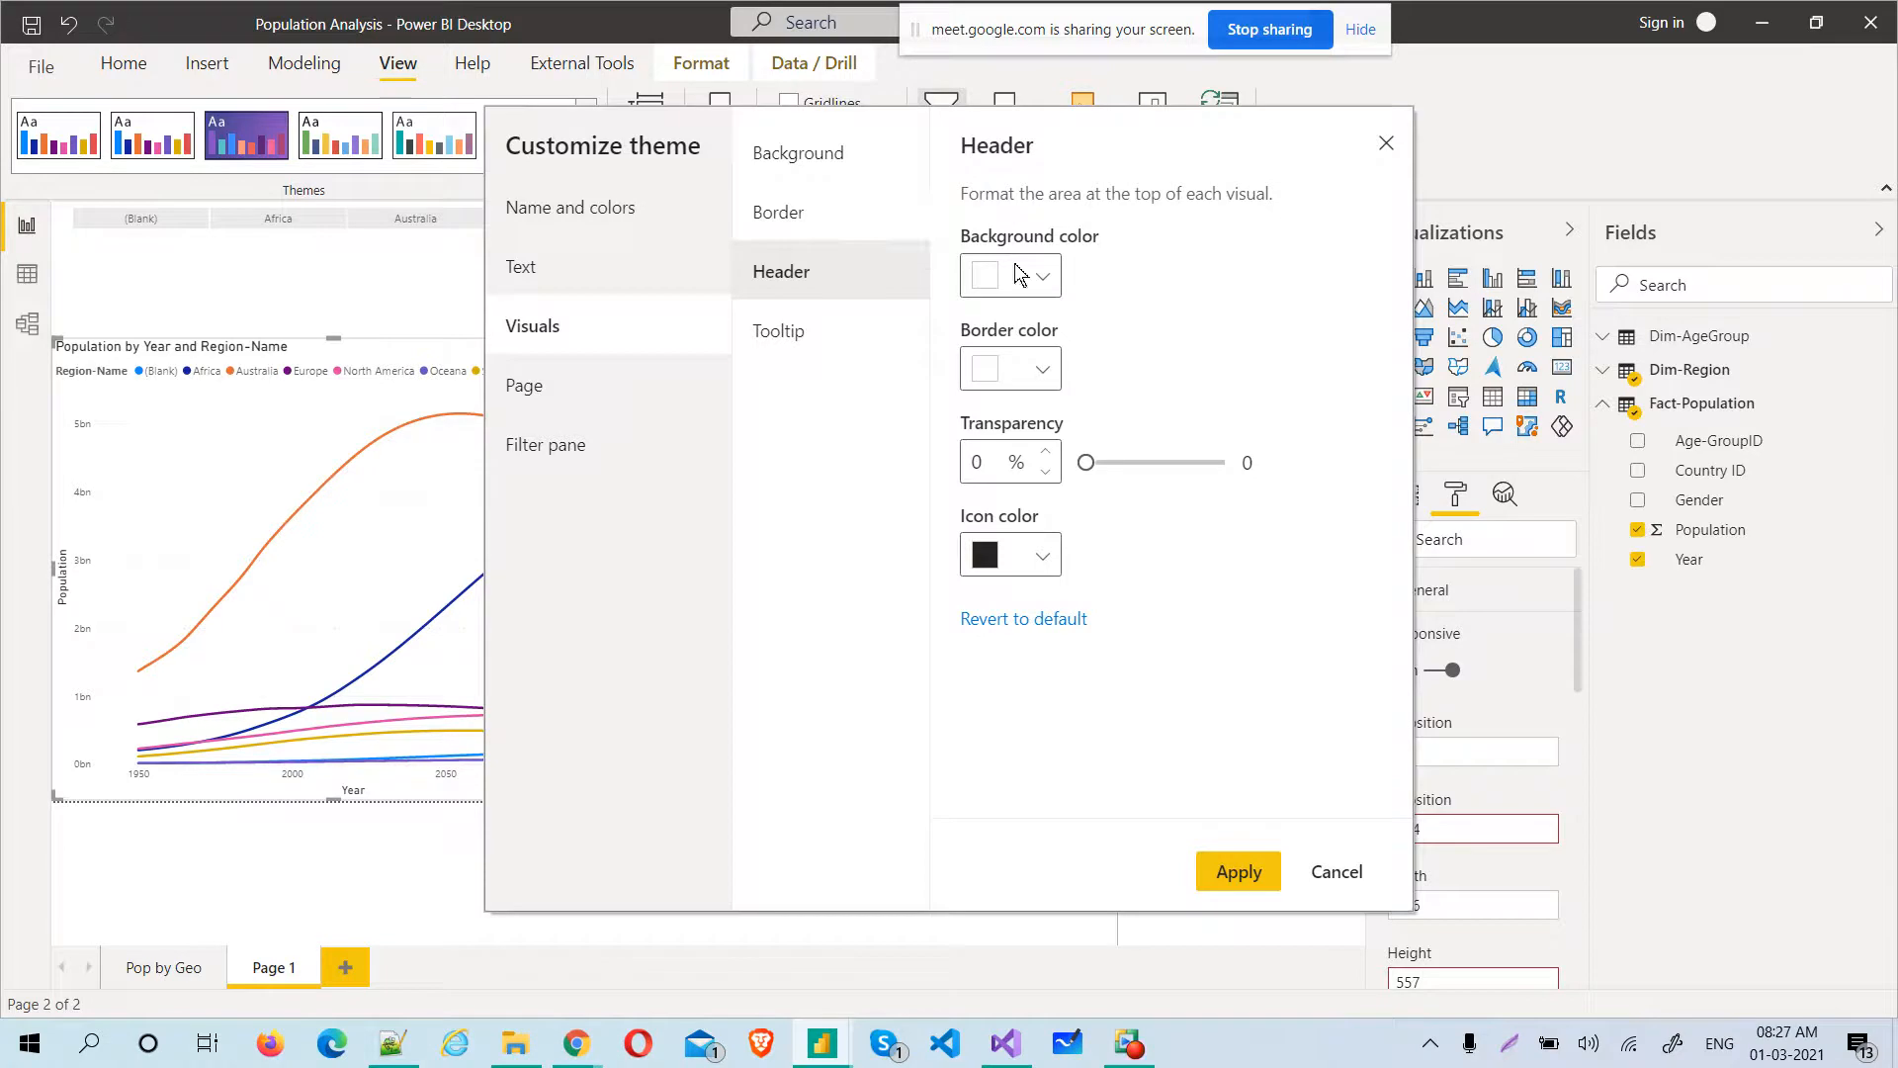
{"action": "left_click", "coordinate": [1047, 264]}
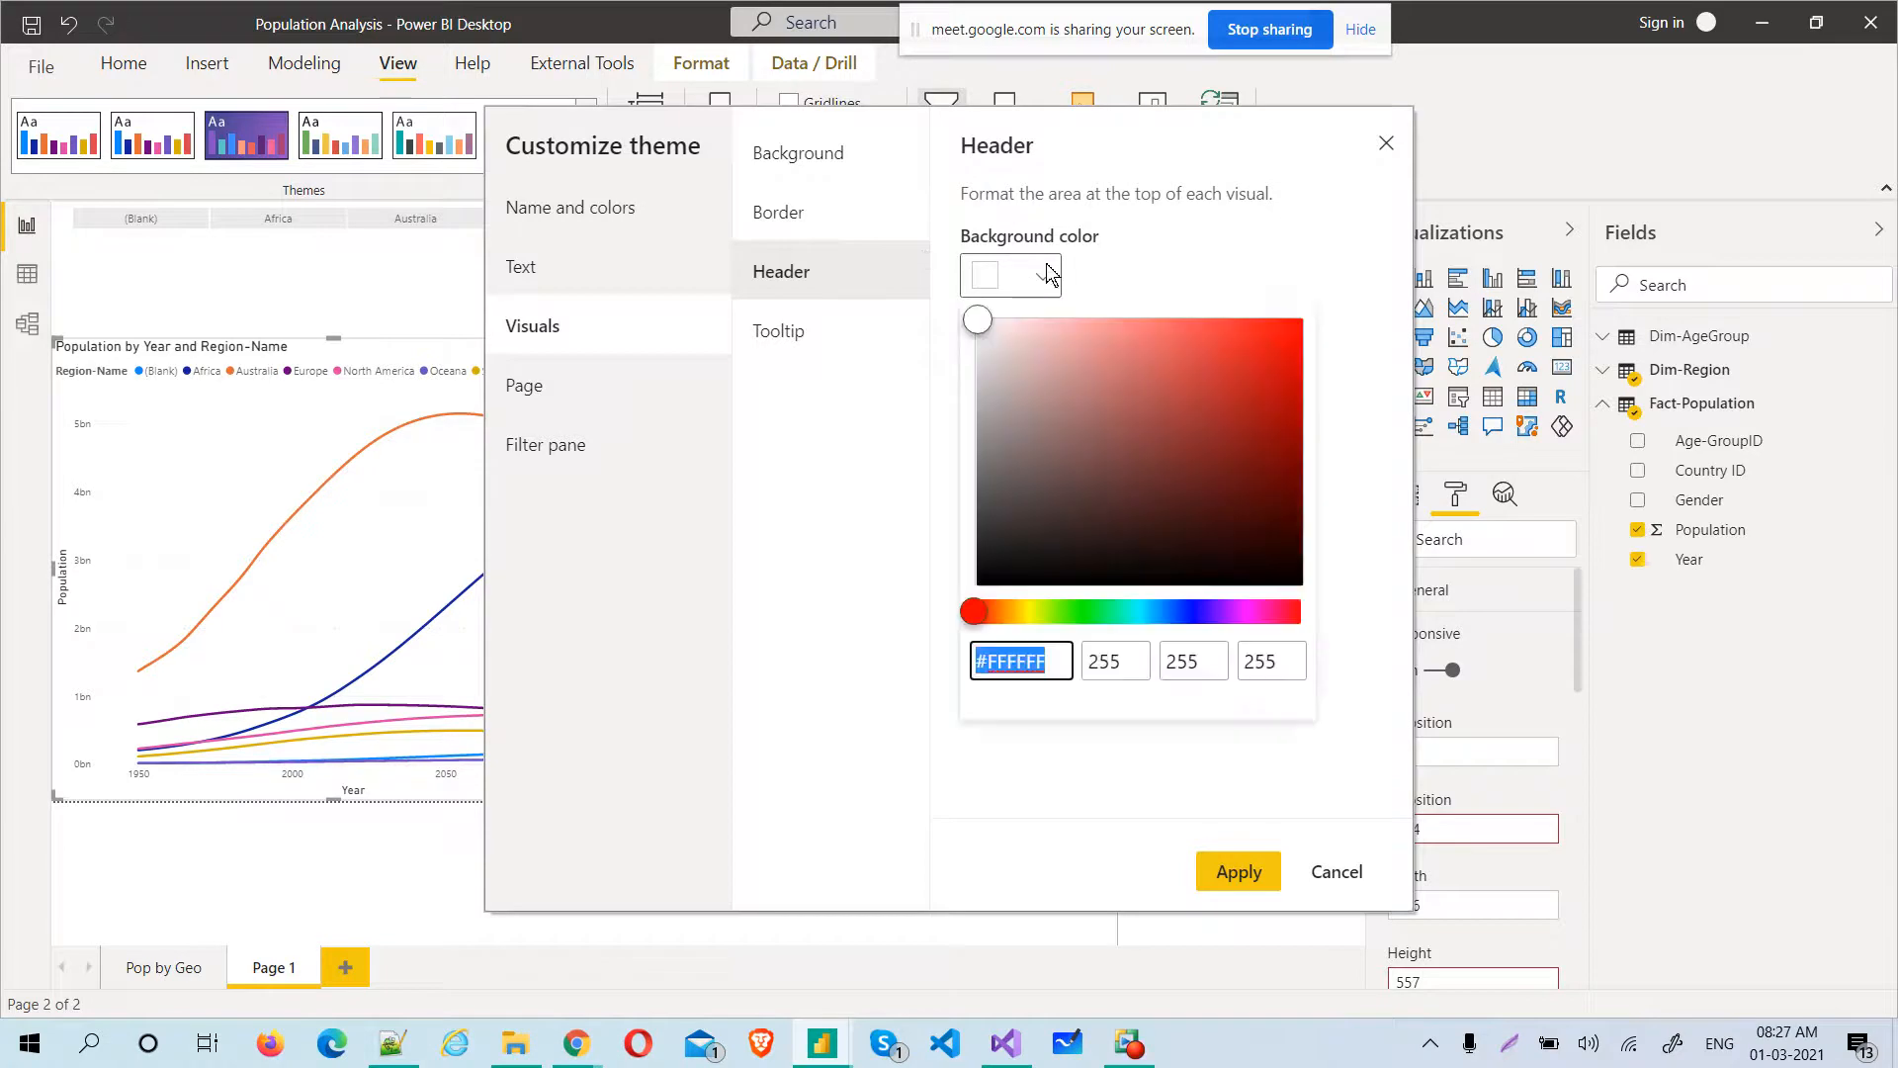
{"action": "left_click", "coordinate": [989, 572]}
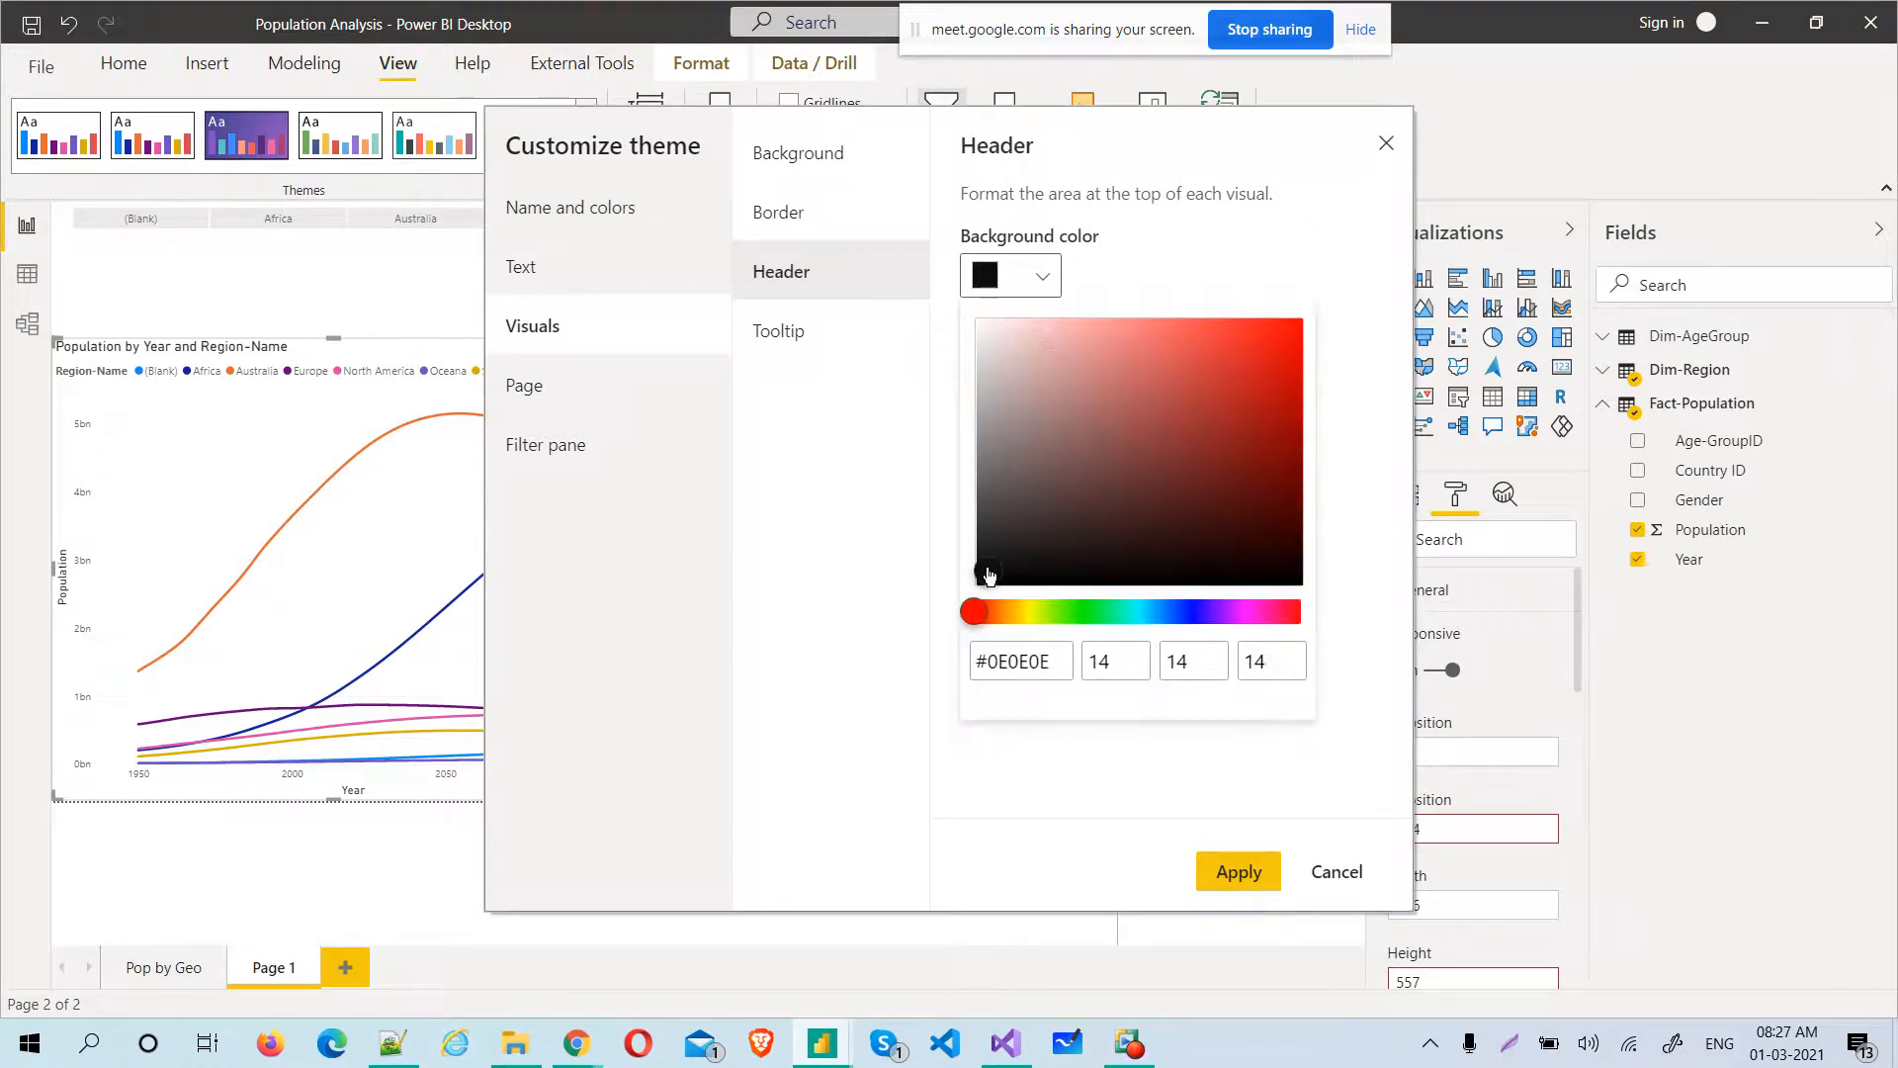
{"action": "left_click", "coordinate": [1194, 249]}
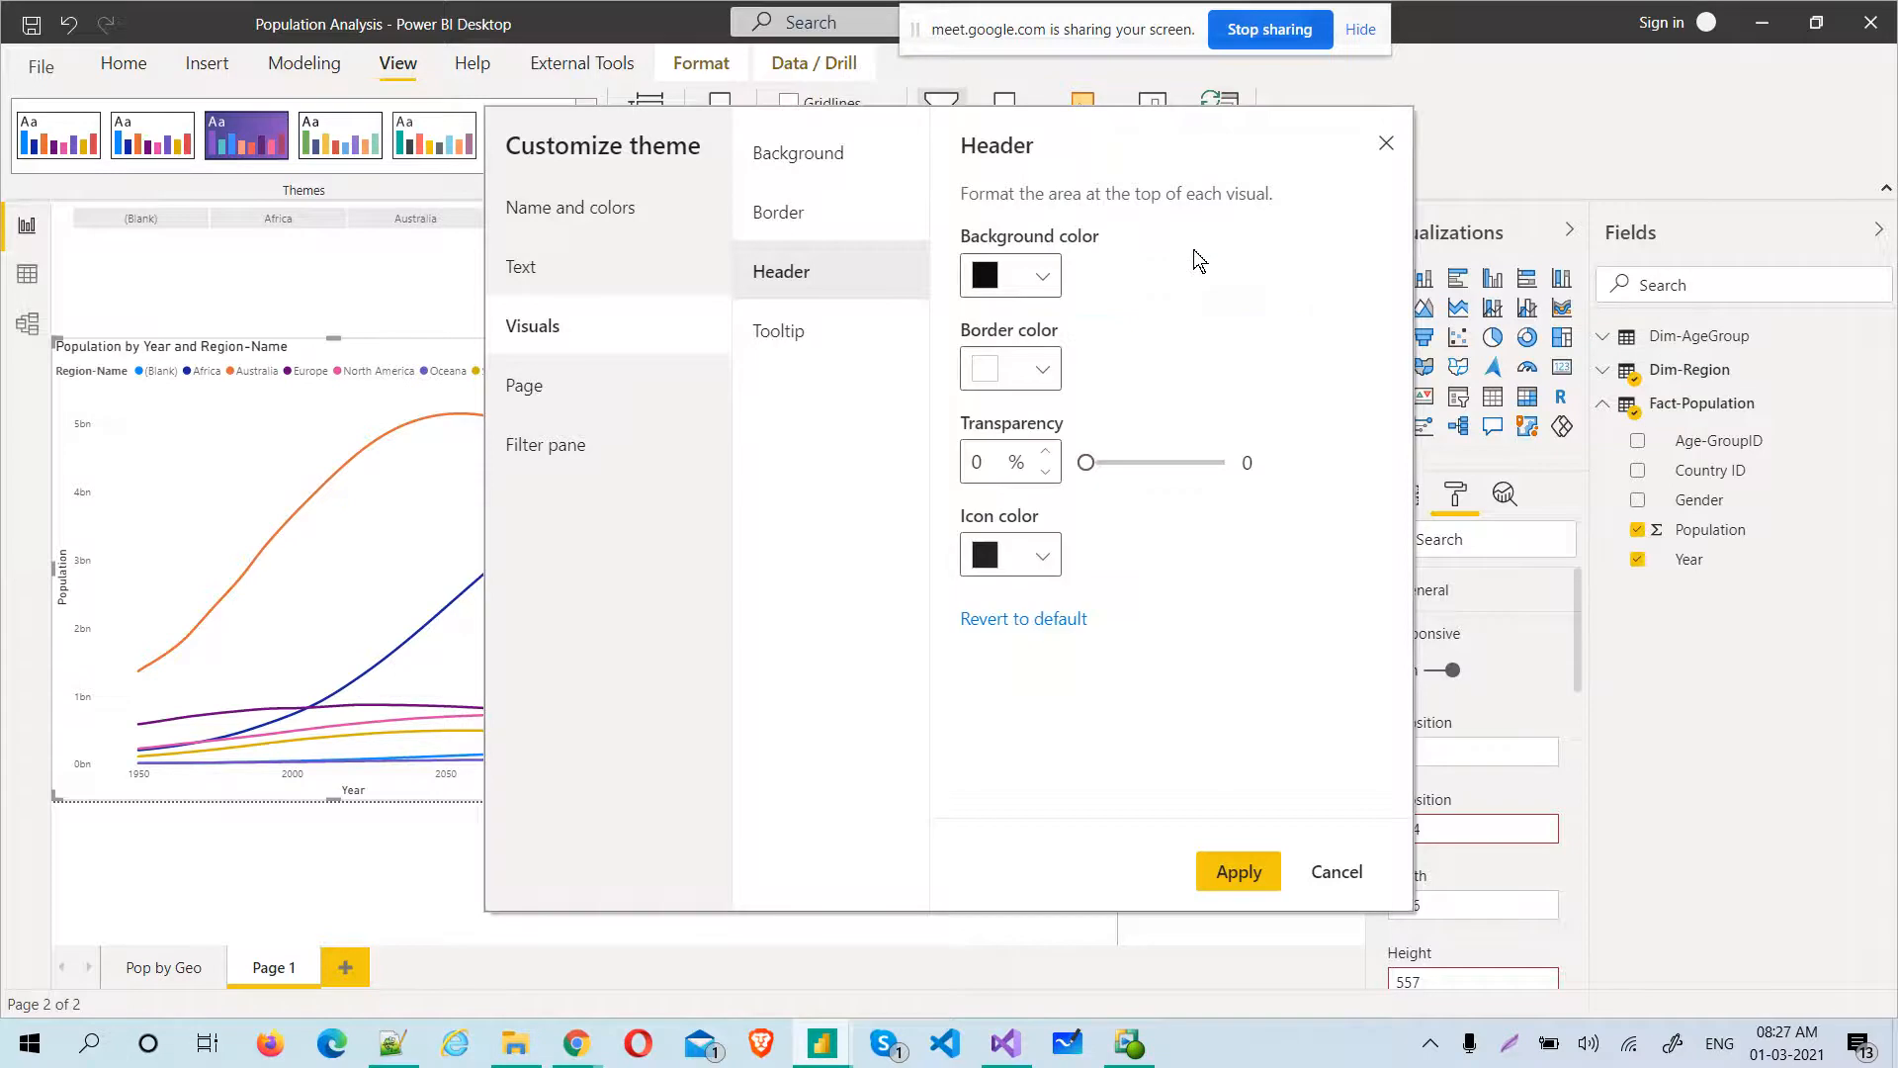
{"action": "left_click", "coordinate": [1040, 362]}
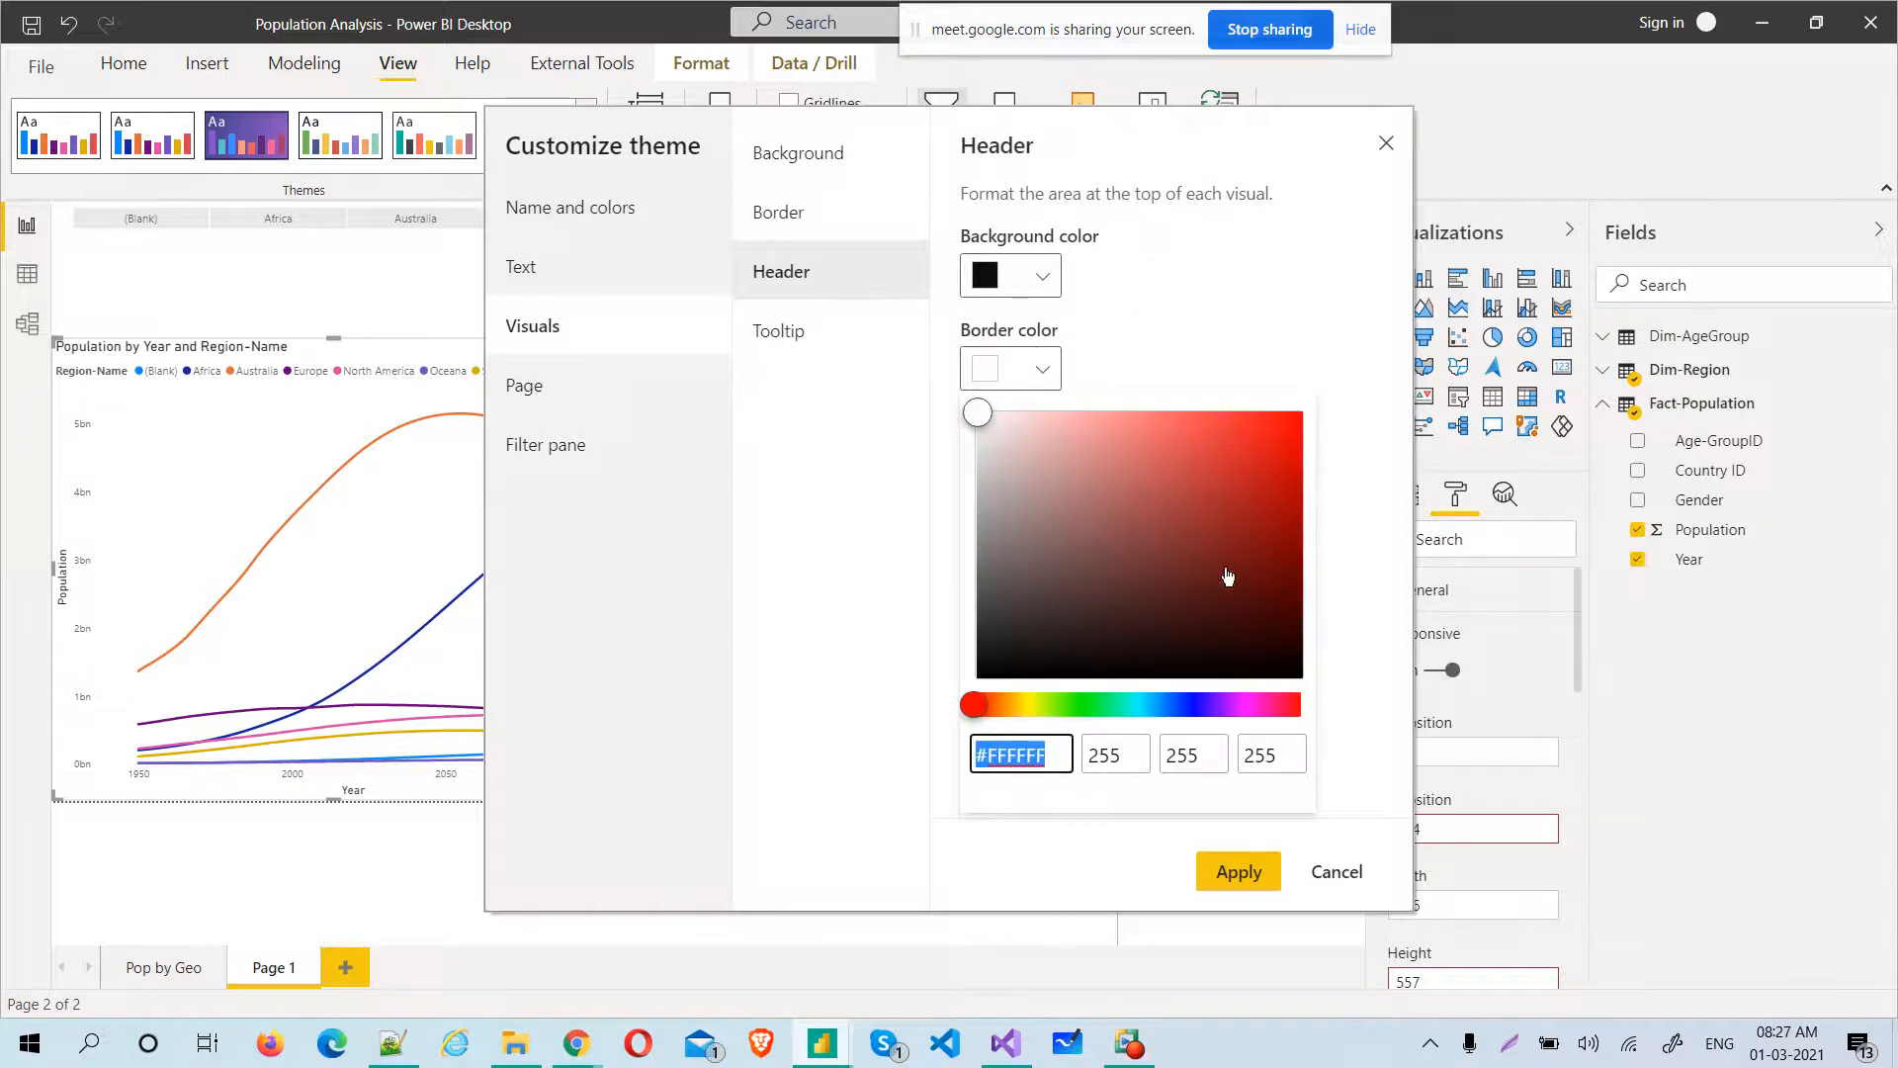
{"action": "left_click", "coordinate": [1028, 708]}
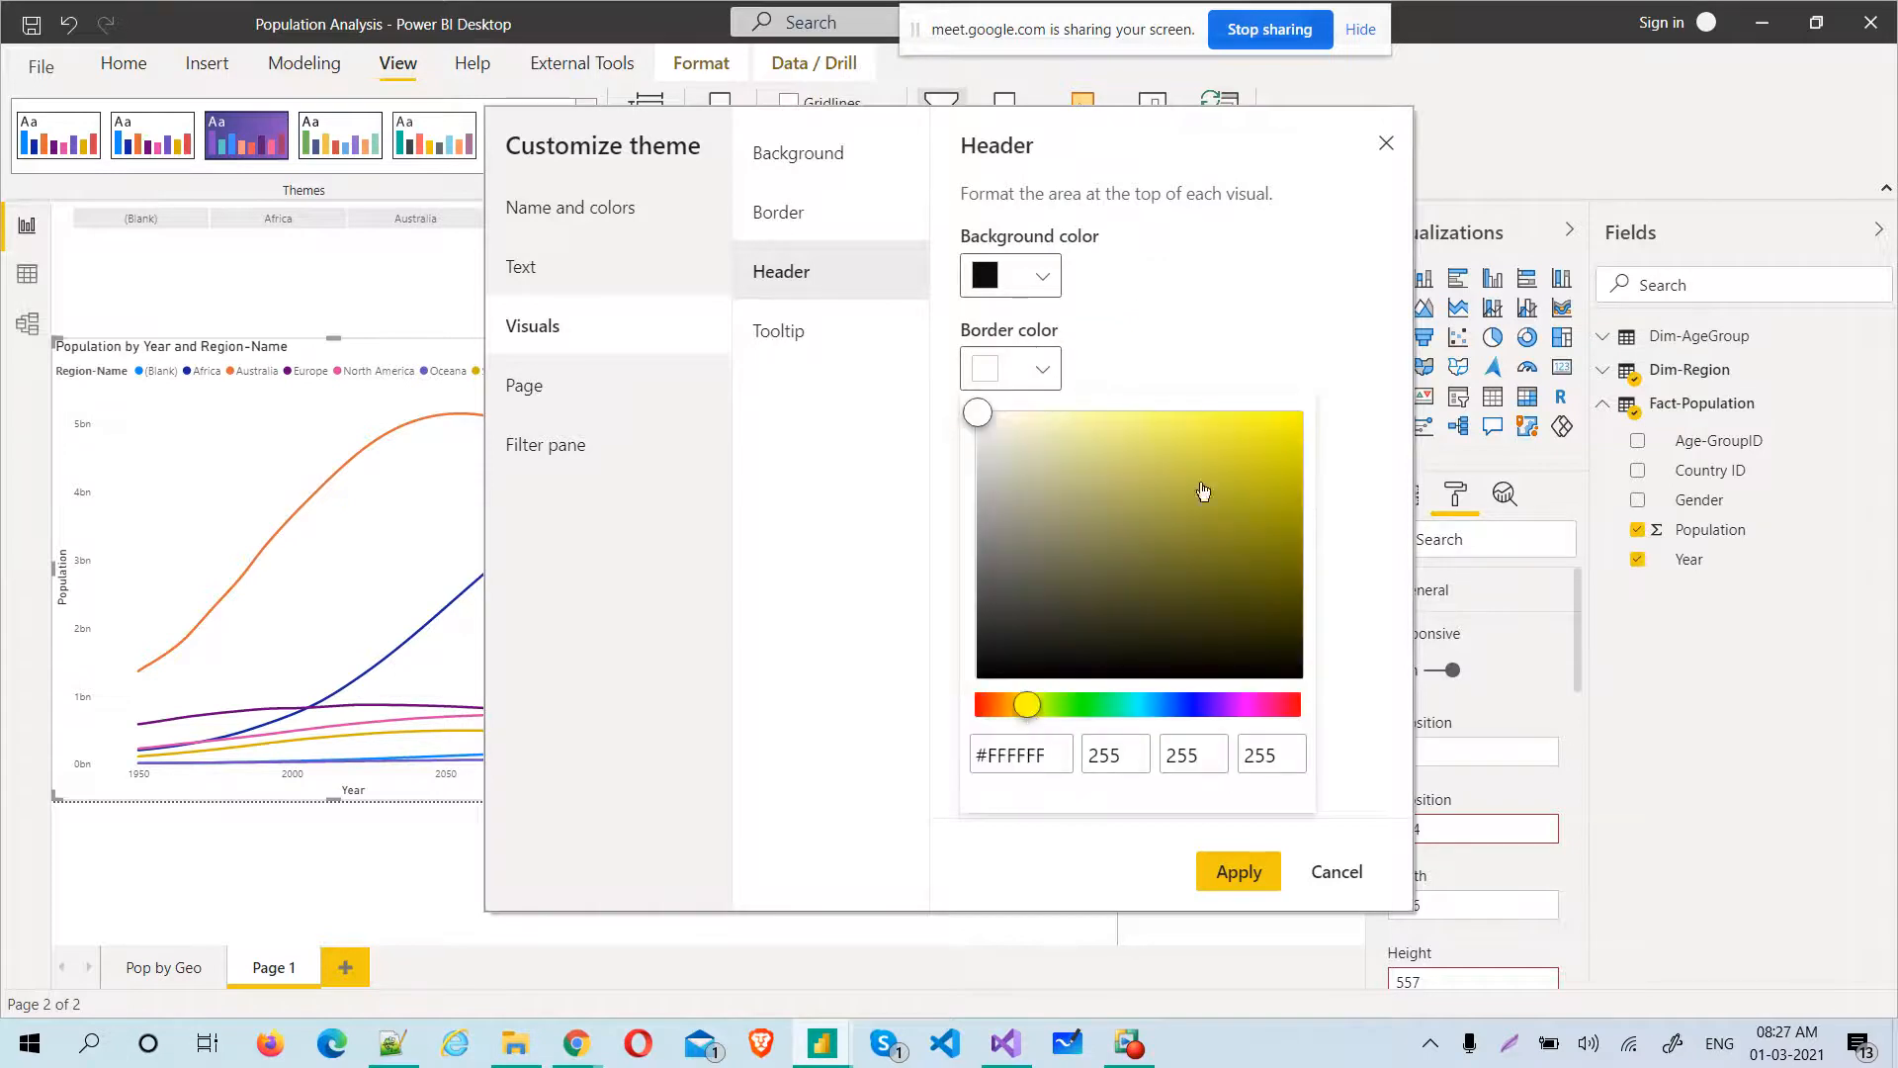
{"action": "left_click", "coordinate": [1287, 421]}
{"action": "left_click", "coordinate": [1253, 278]}
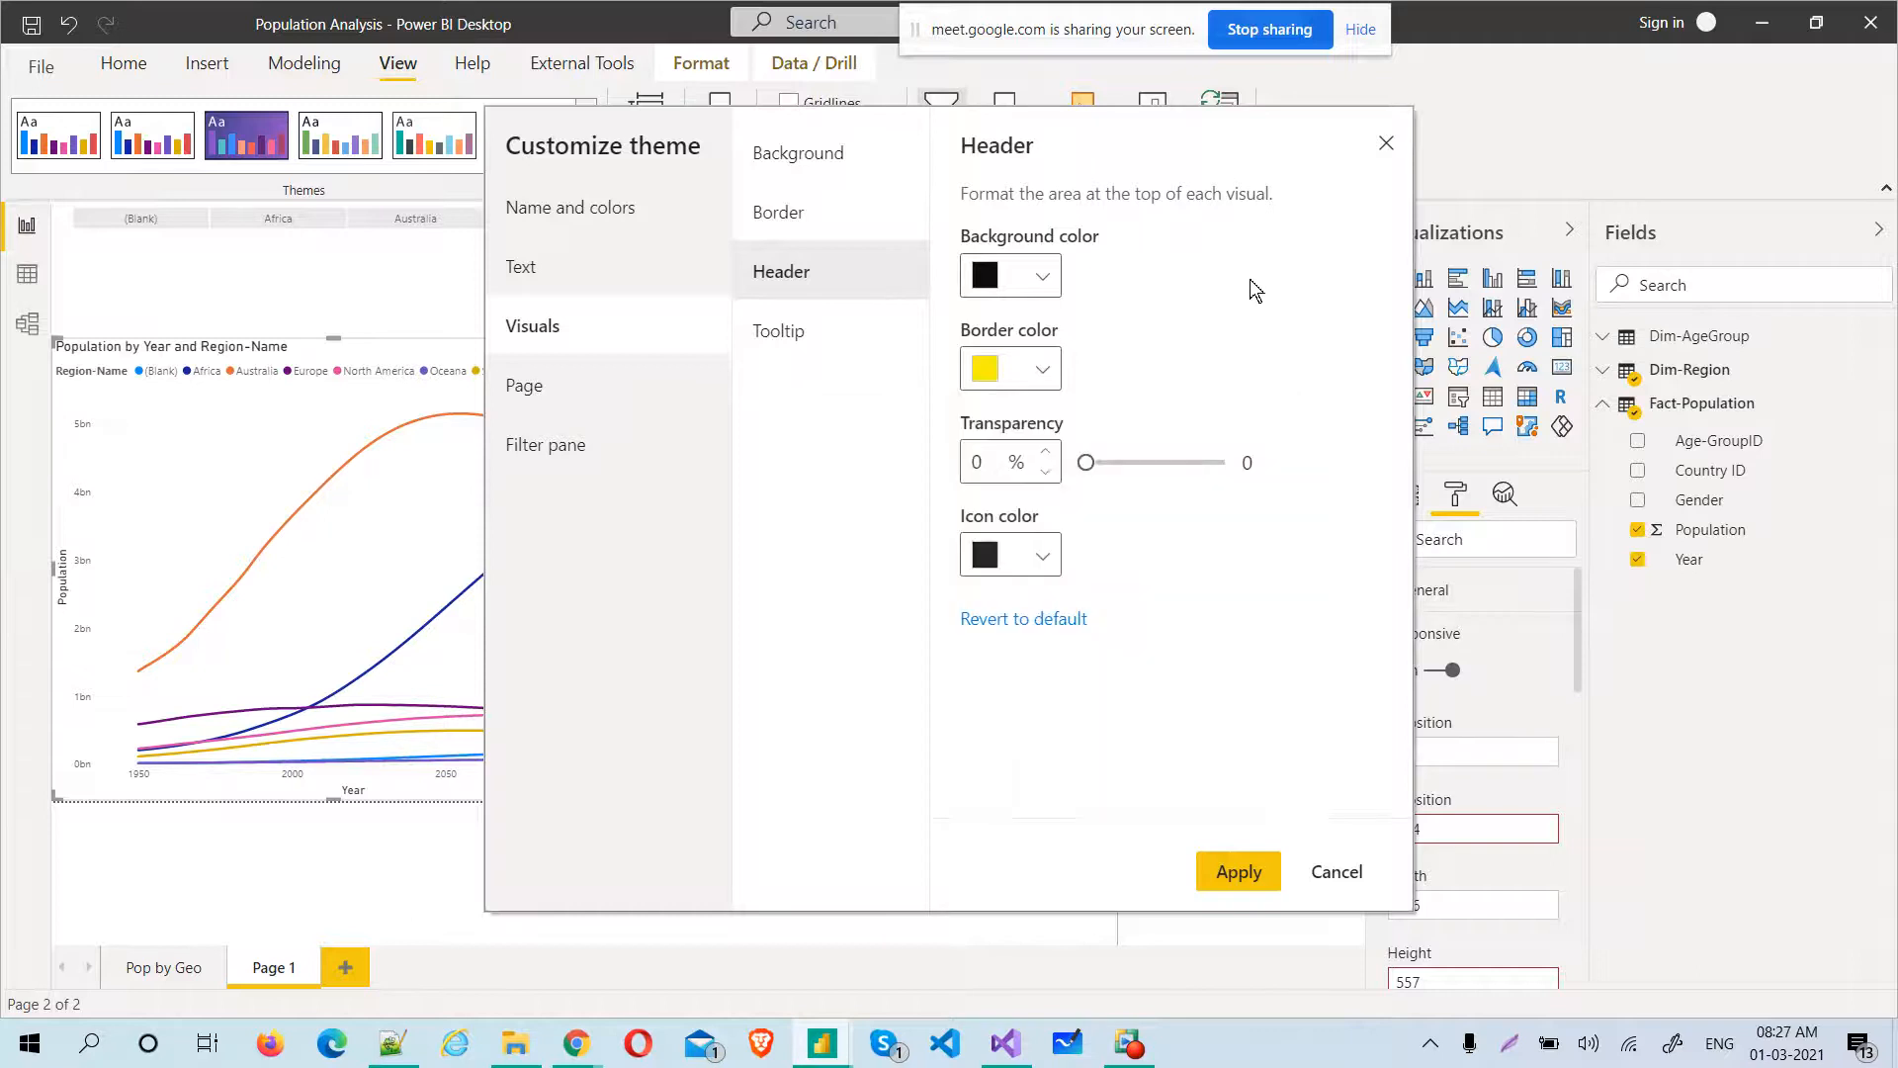
Set the visual headers' transparency to 23% and their icon color to brown #A06B37
{"action": "left_click_drag", "start_coordinate": [1087, 462], "coordinate": [1117, 466]}
{"action": "left_click", "coordinate": [1040, 559]}
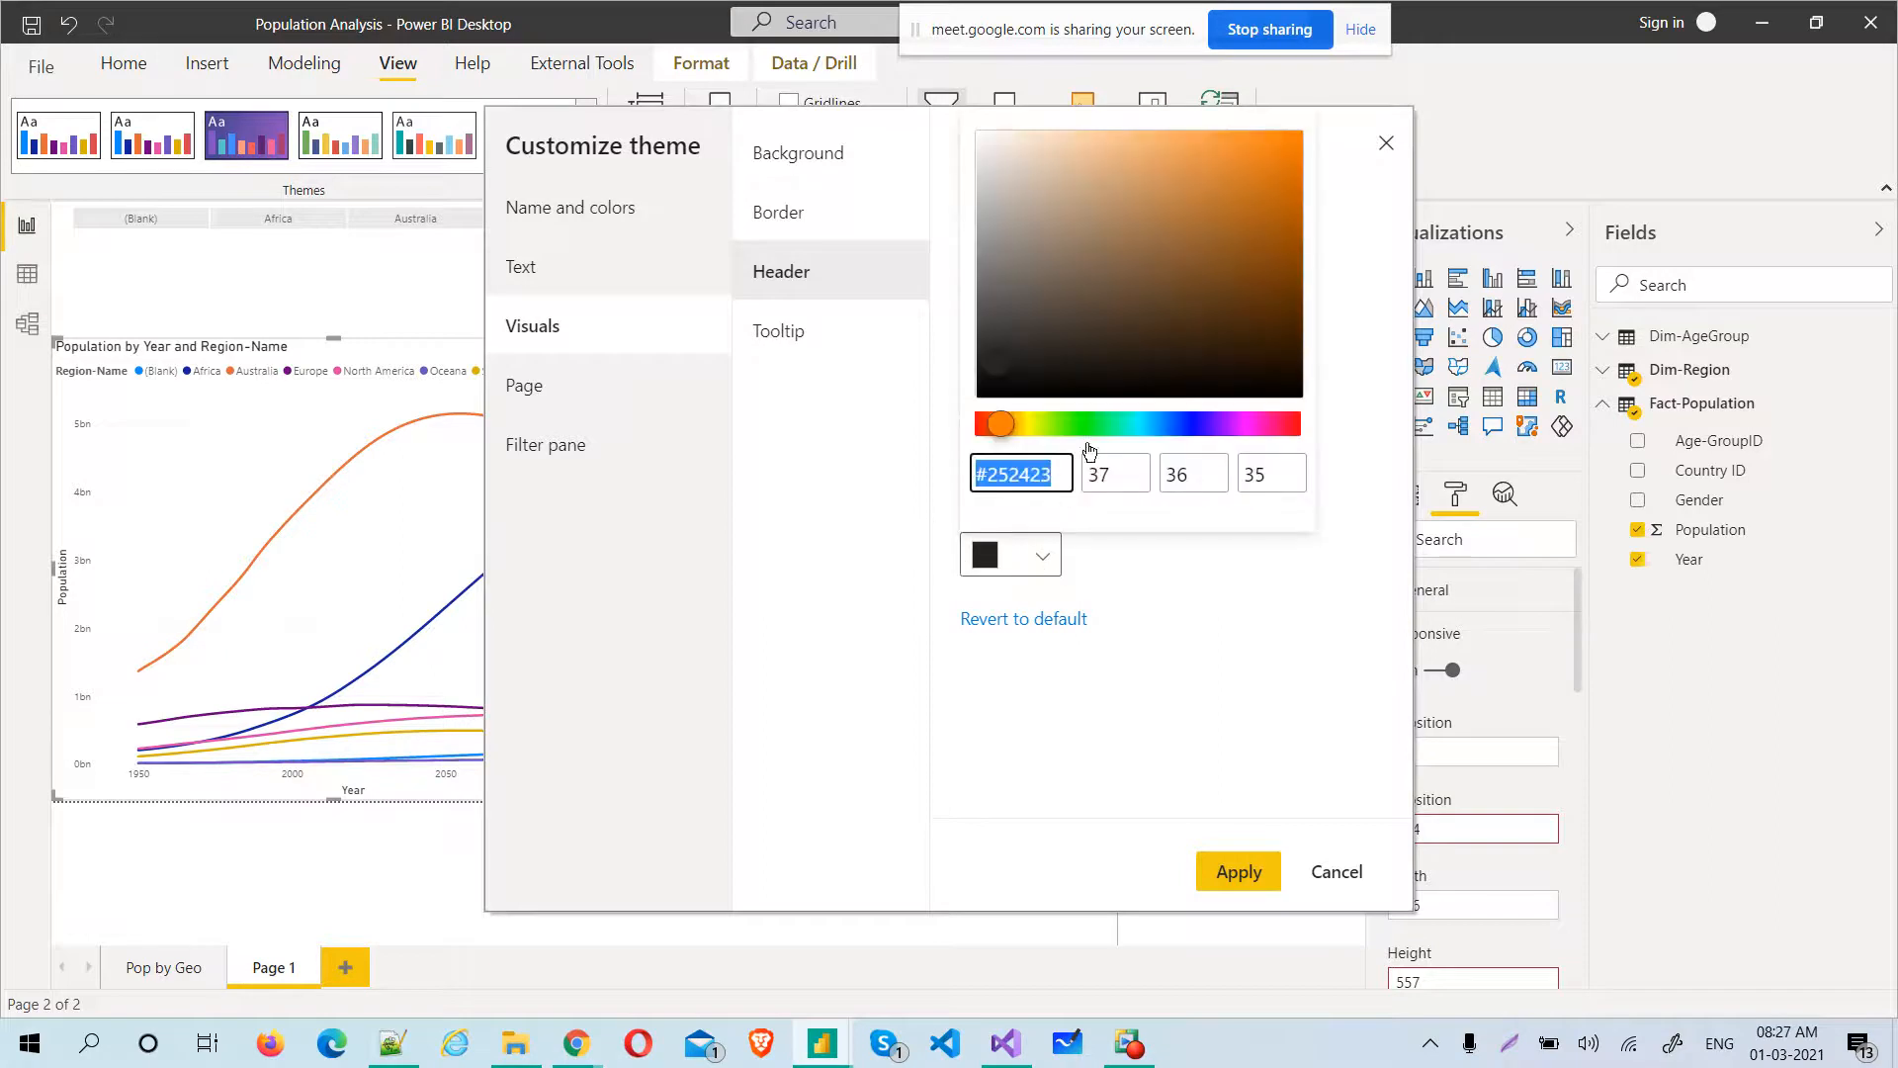
{"action": "left_click", "coordinate": [1191, 238]}
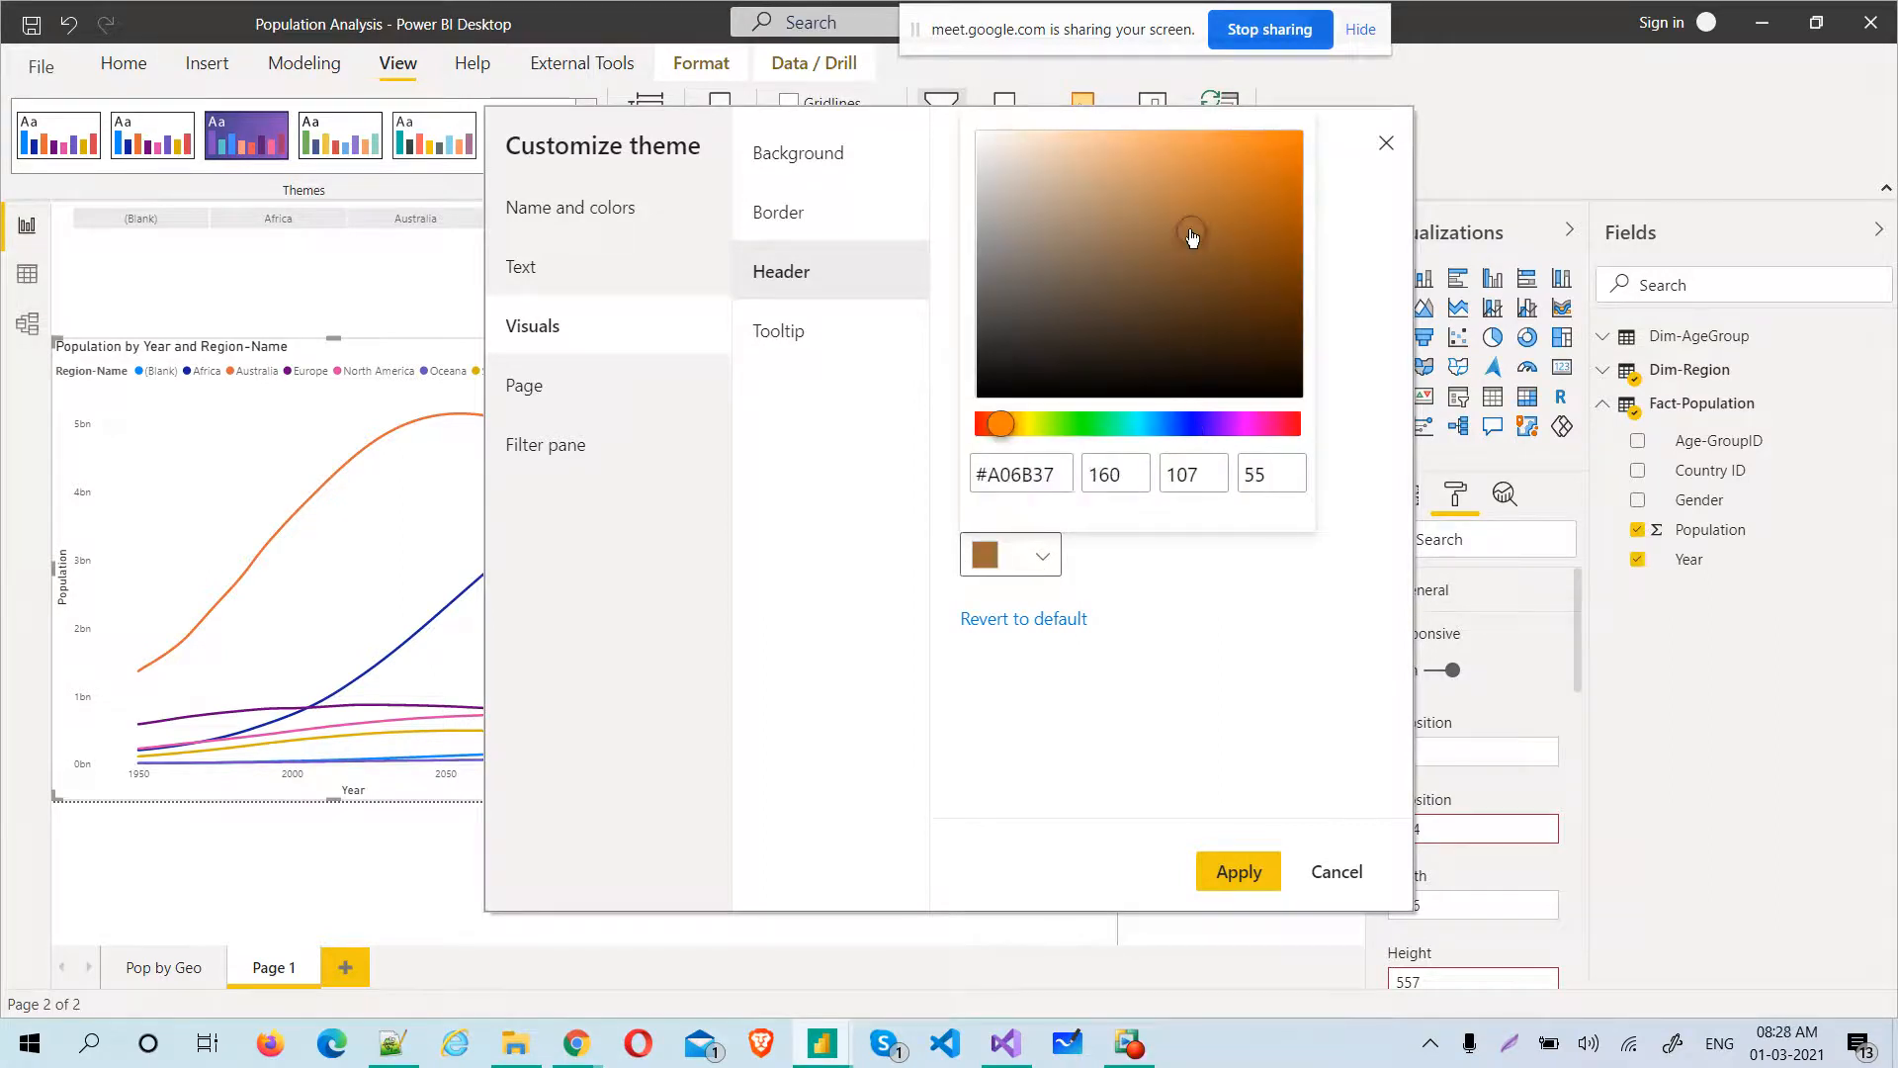
{"action": "left_click", "coordinate": [859, 489]}
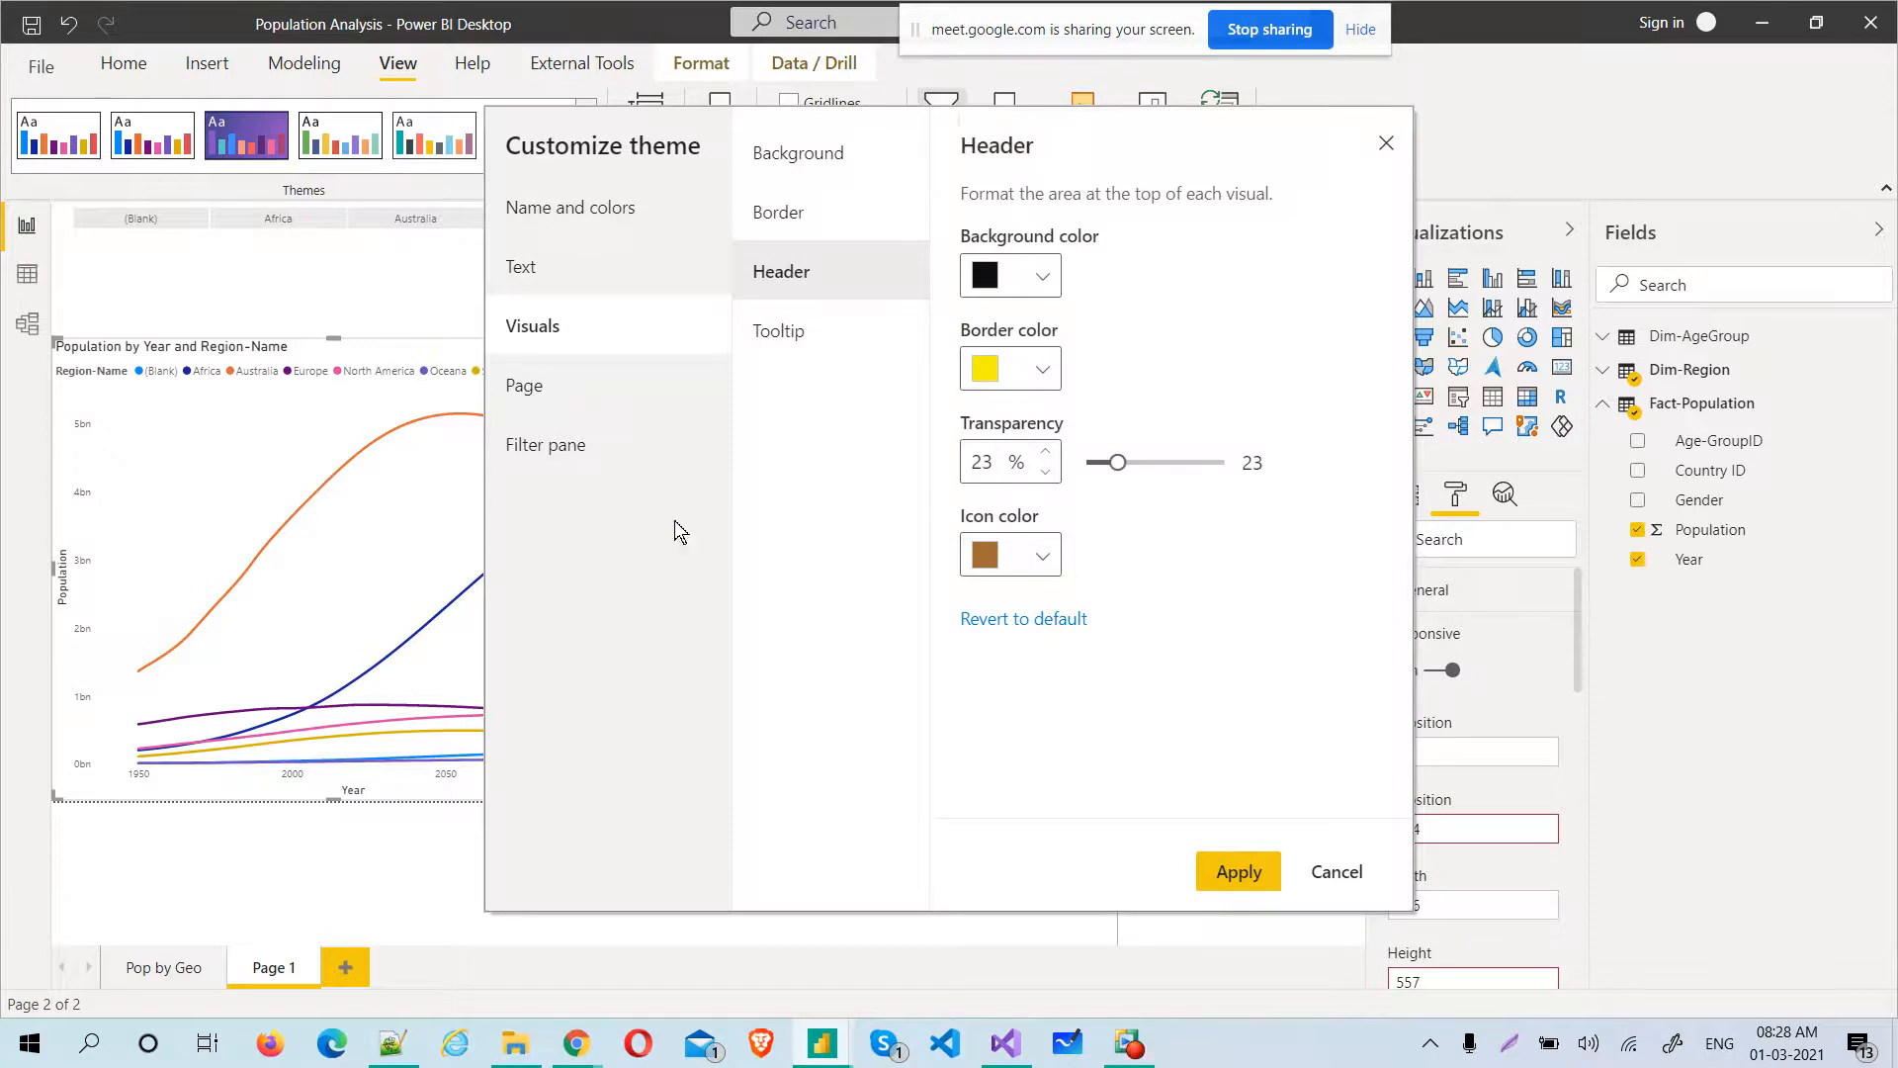
Set the background color of the theme's tooltips to dark green
{"action": "left_click", "coordinate": [833, 348]}
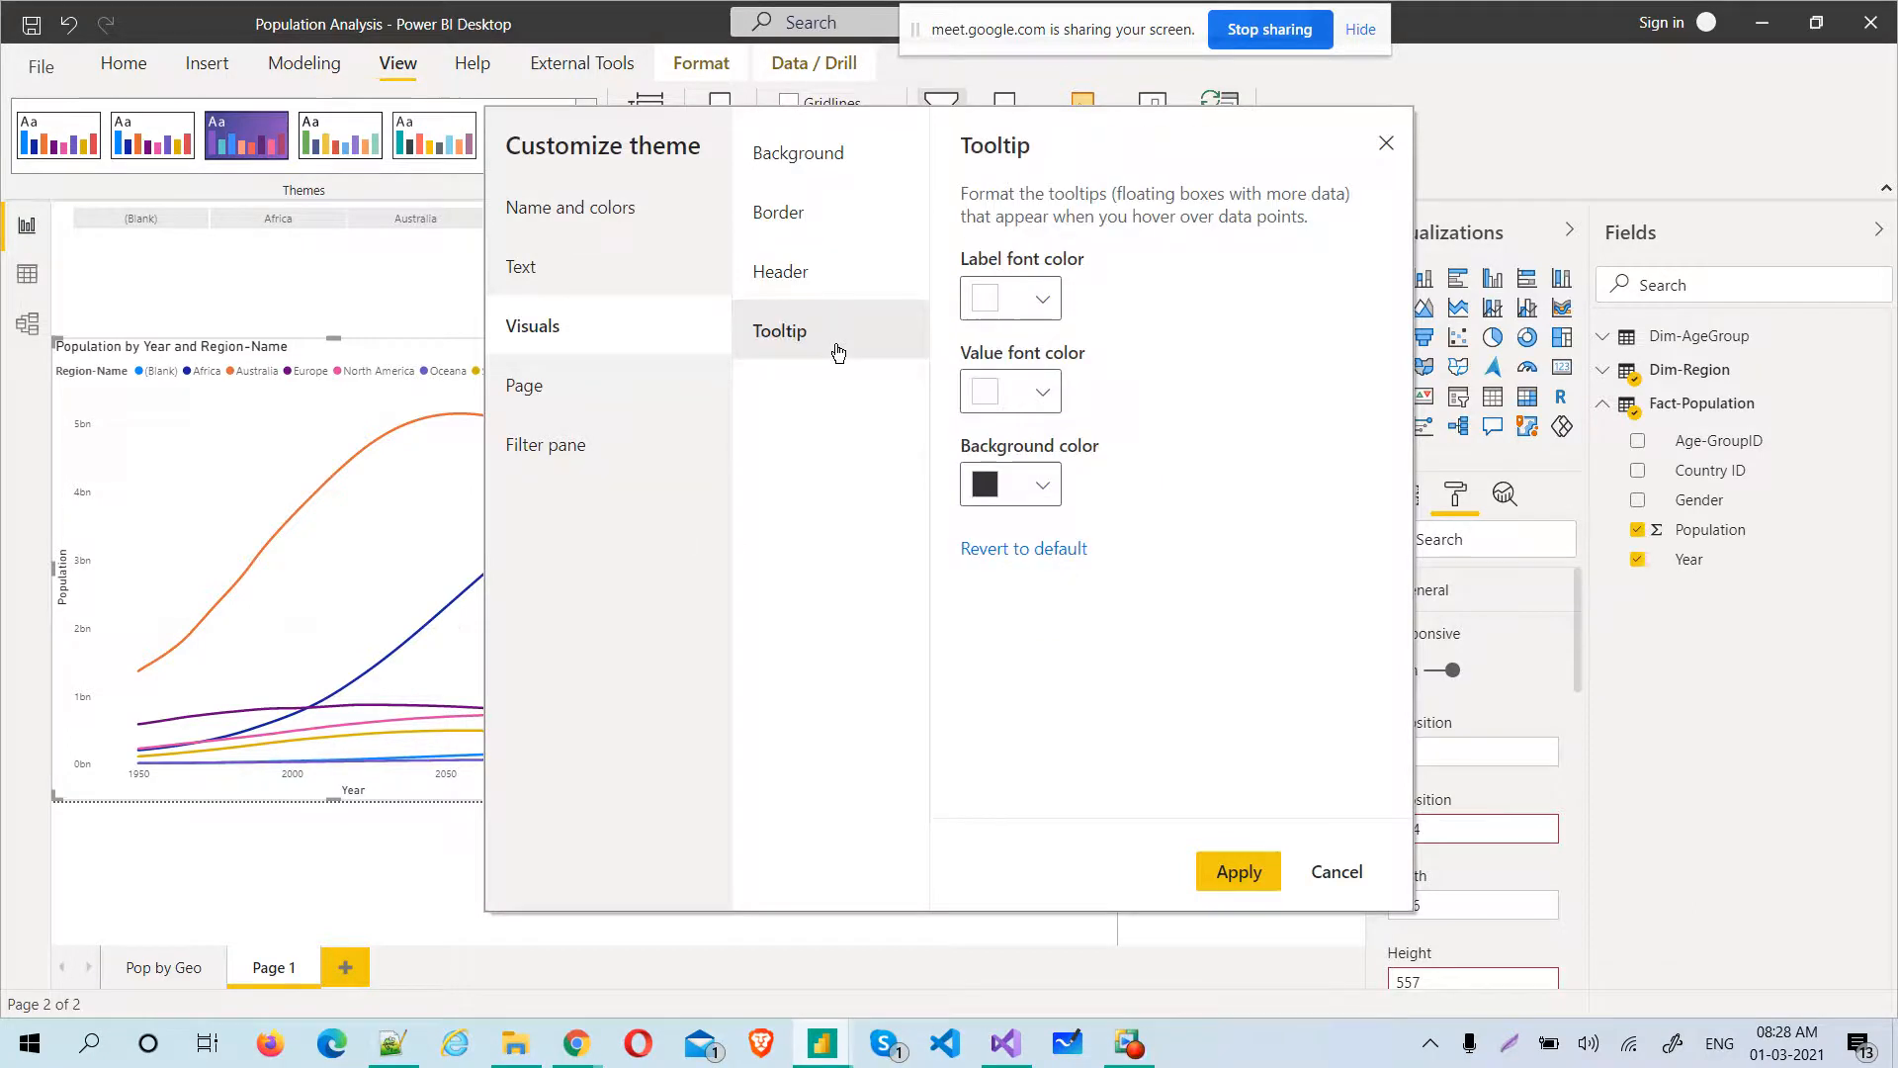
{"action": "left_click", "coordinate": [1050, 483]}
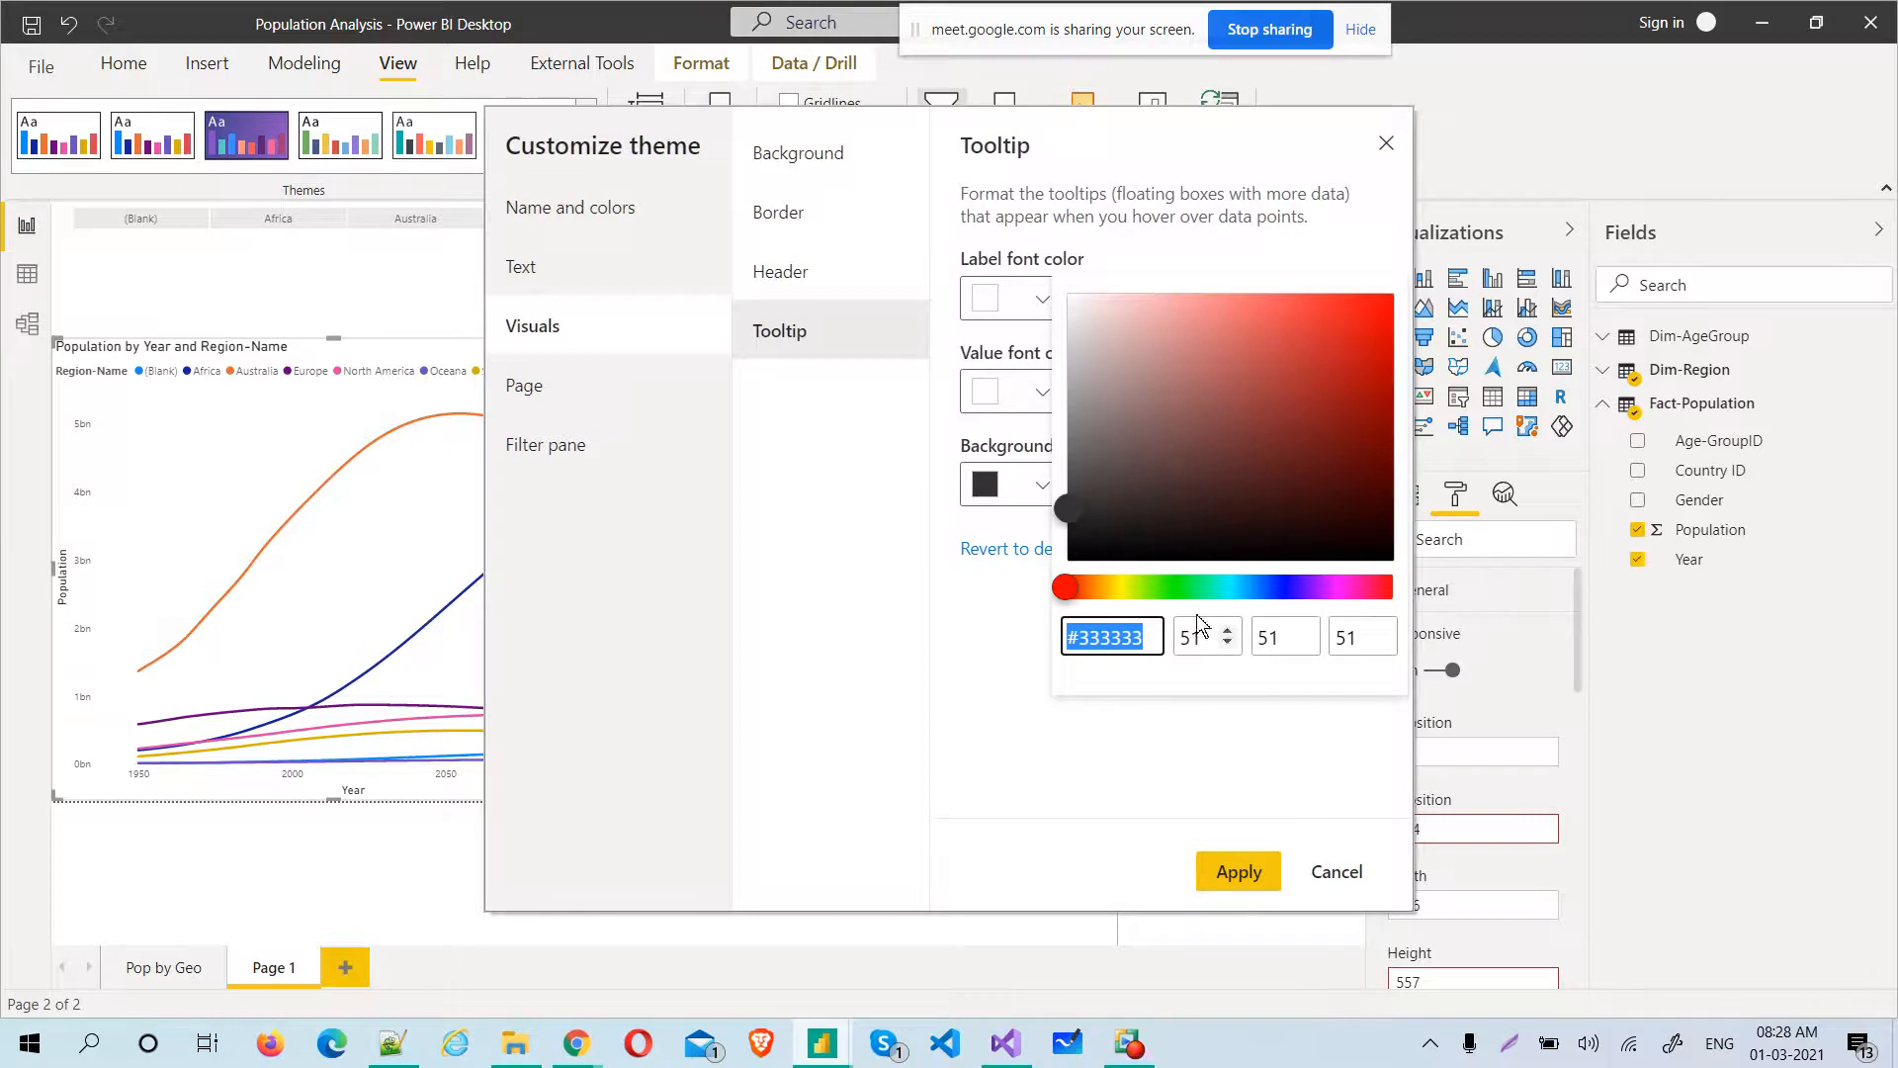
{"action": "left_click", "coordinate": [1167, 587]}
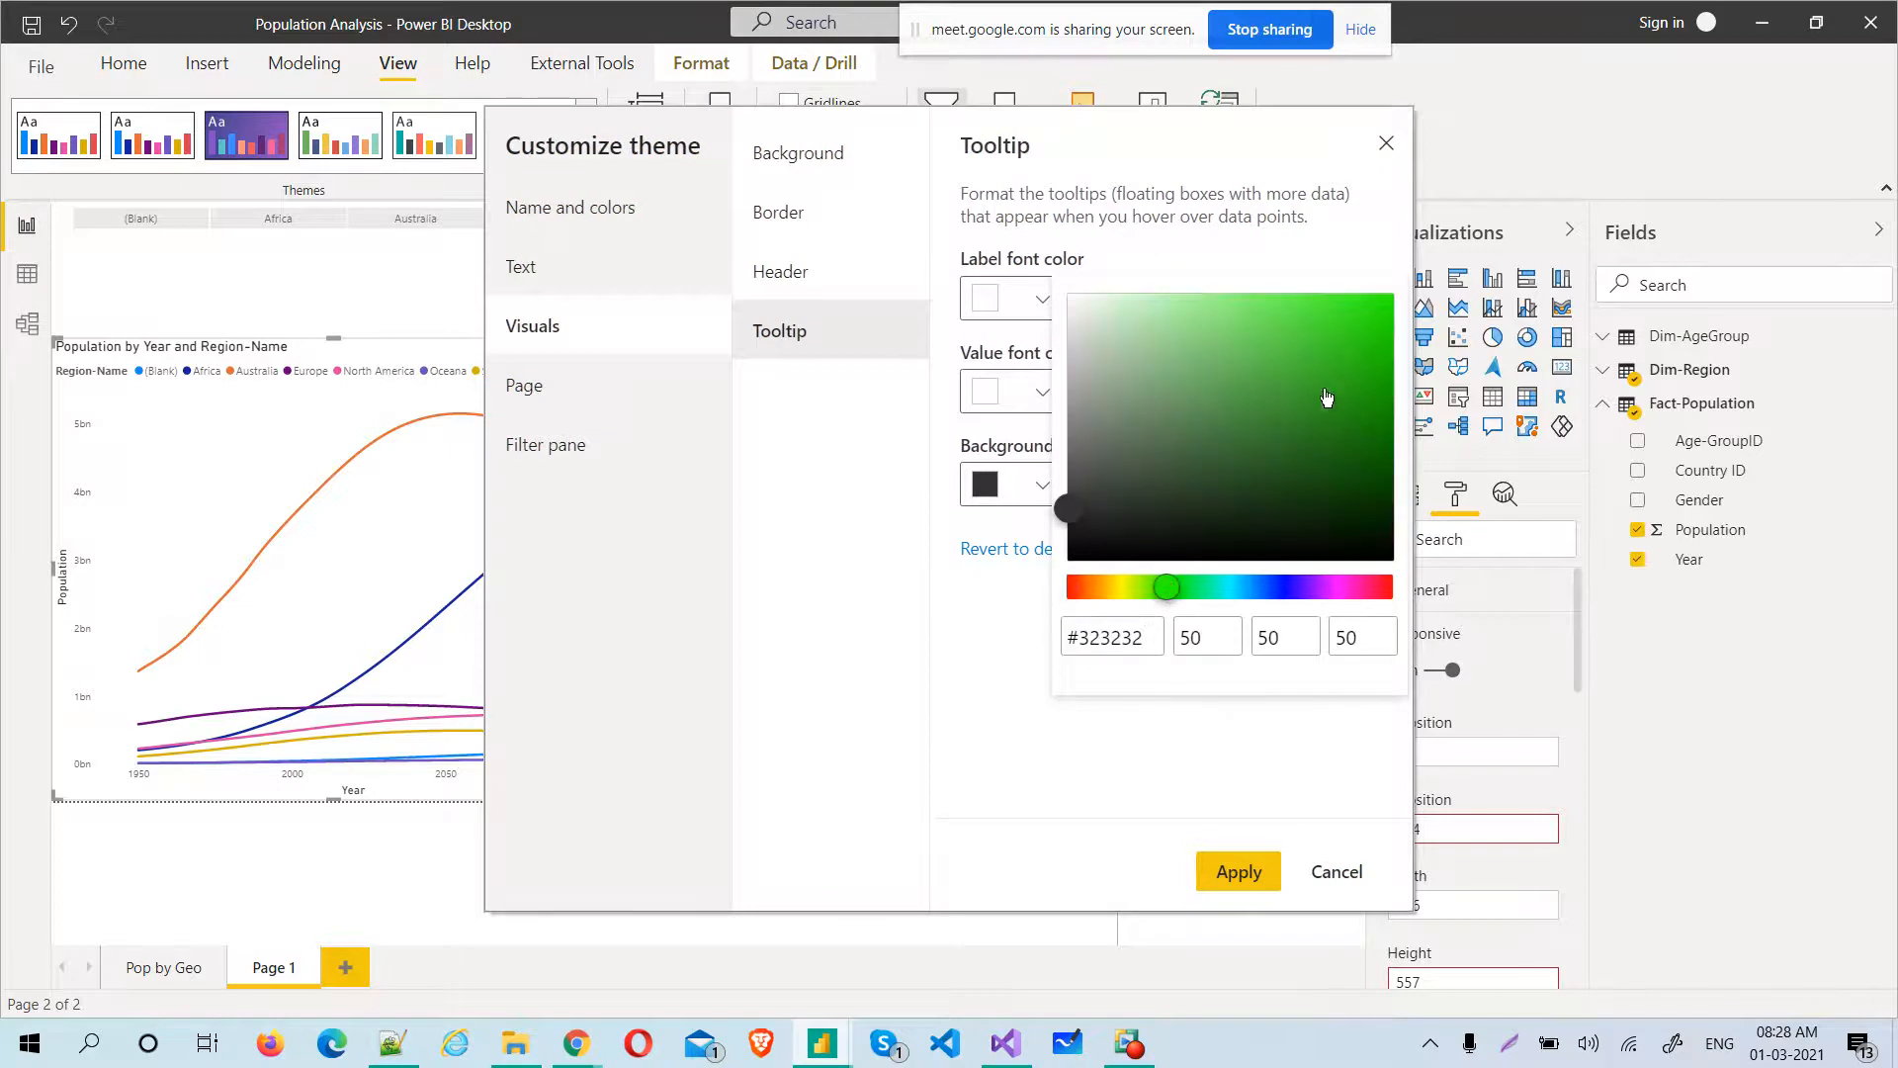
{"action": "left_click", "coordinate": [1371, 496]}
{"action": "left_click", "coordinate": [1033, 388]}
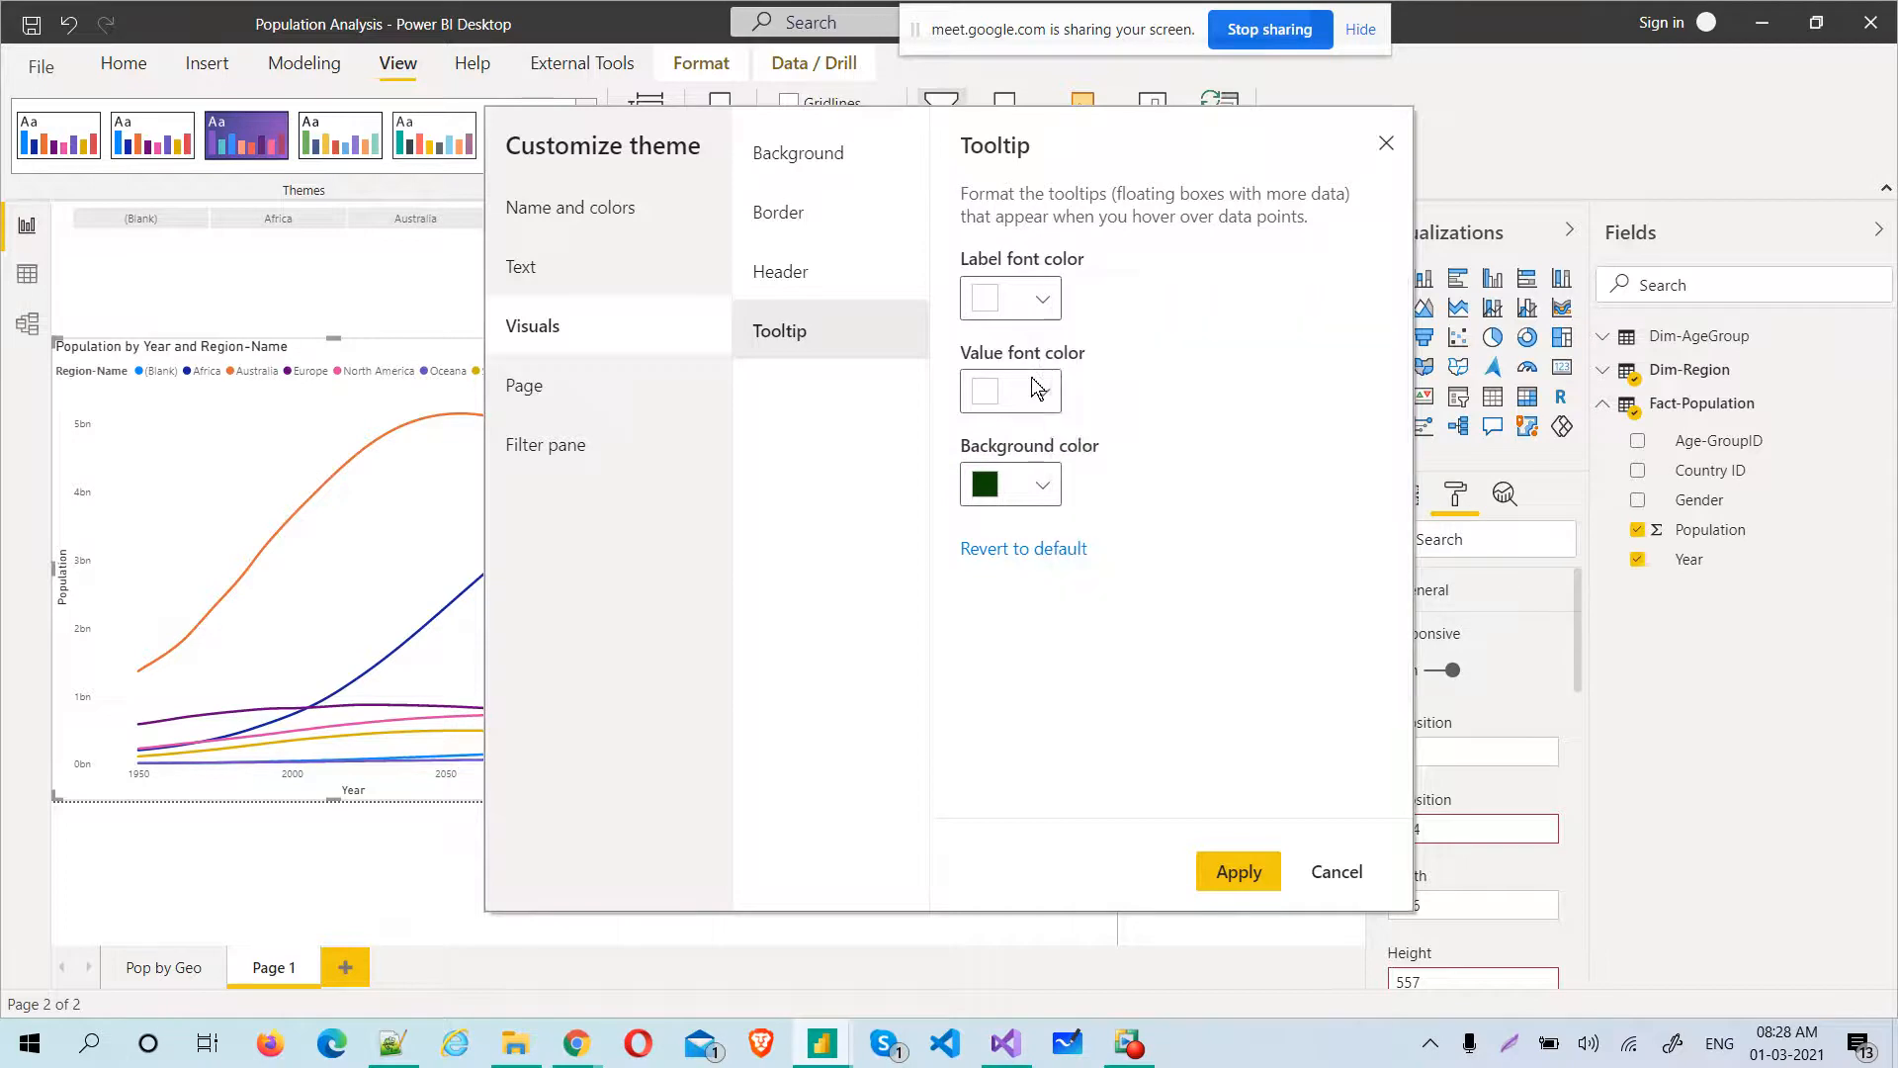
Set the tooltips' value font color to red and their label font color to blue #0C2ABF
{"action": "left_click", "coordinate": [1036, 389]}
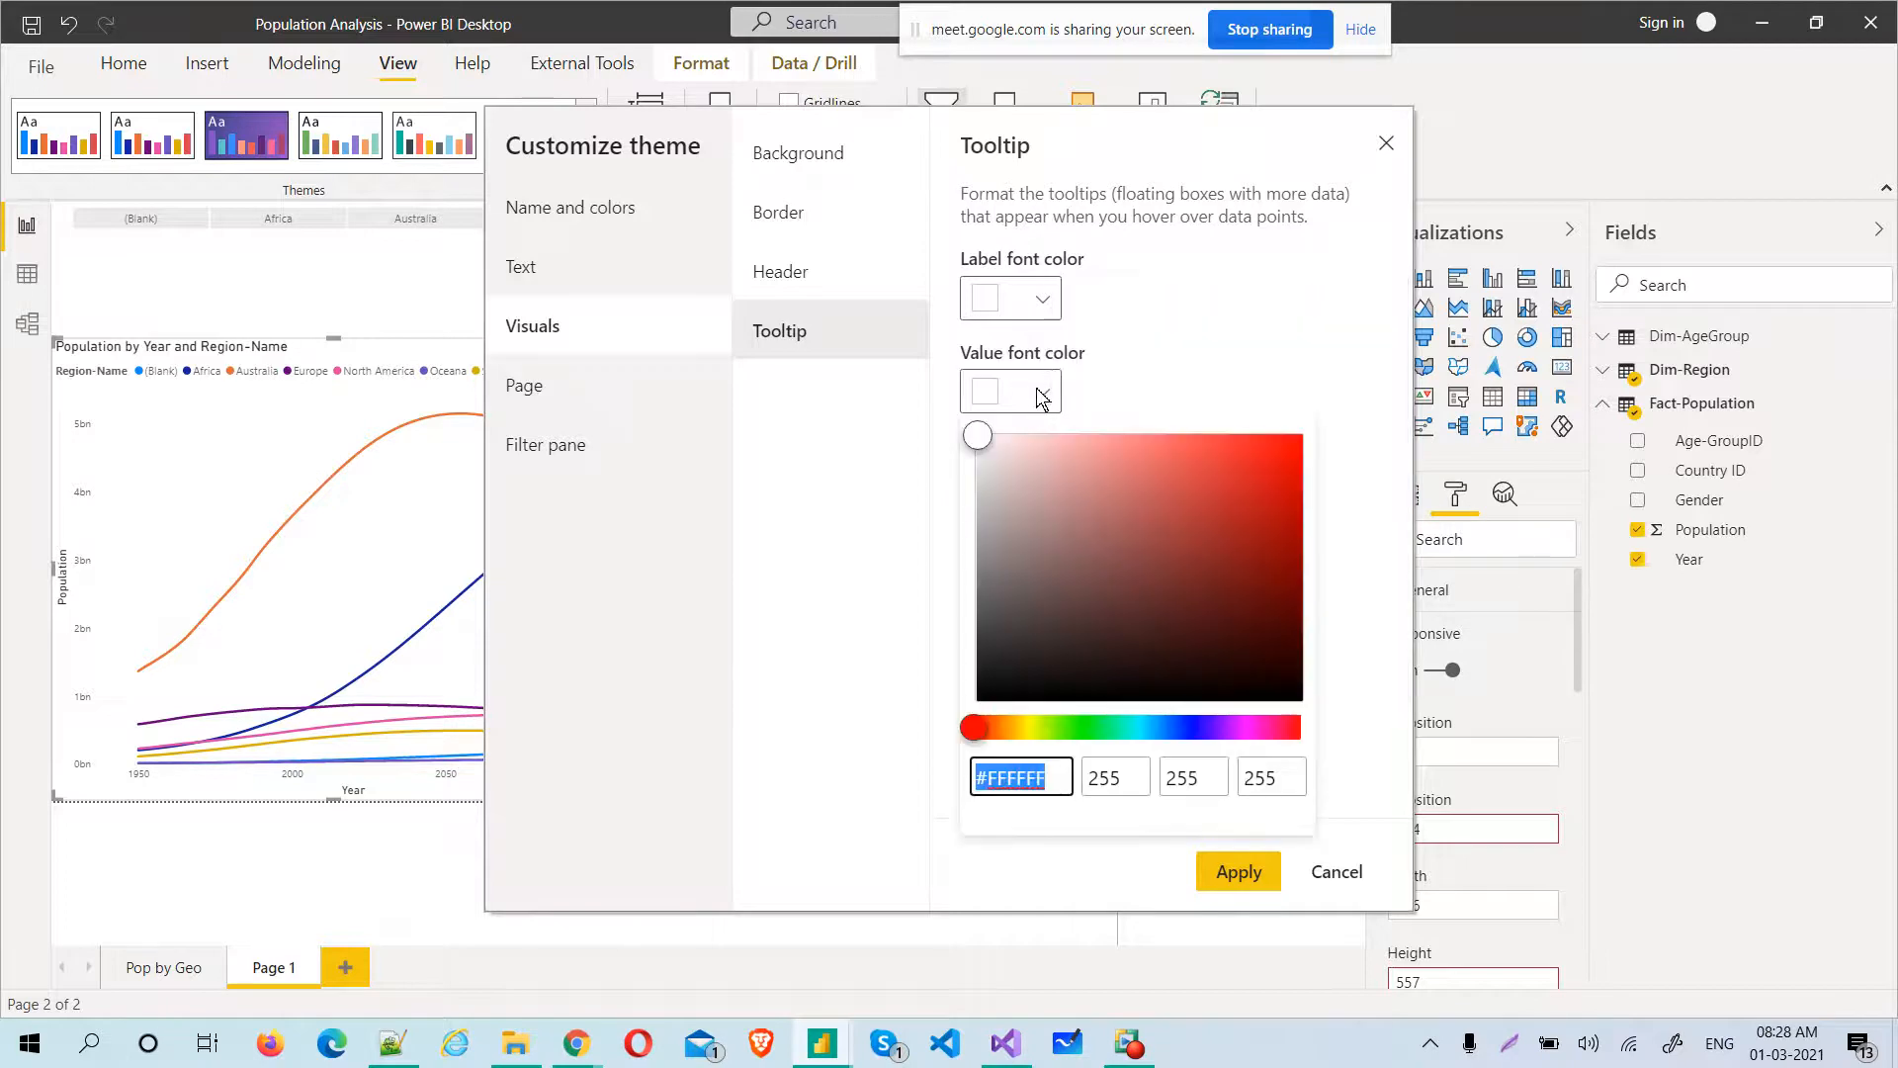
{"action": "left_click", "coordinate": [1261, 473]}
{"action": "left_click", "coordinate": [1044, 301]}
{"action": "left_click", "coordinate": [1046, 305]}
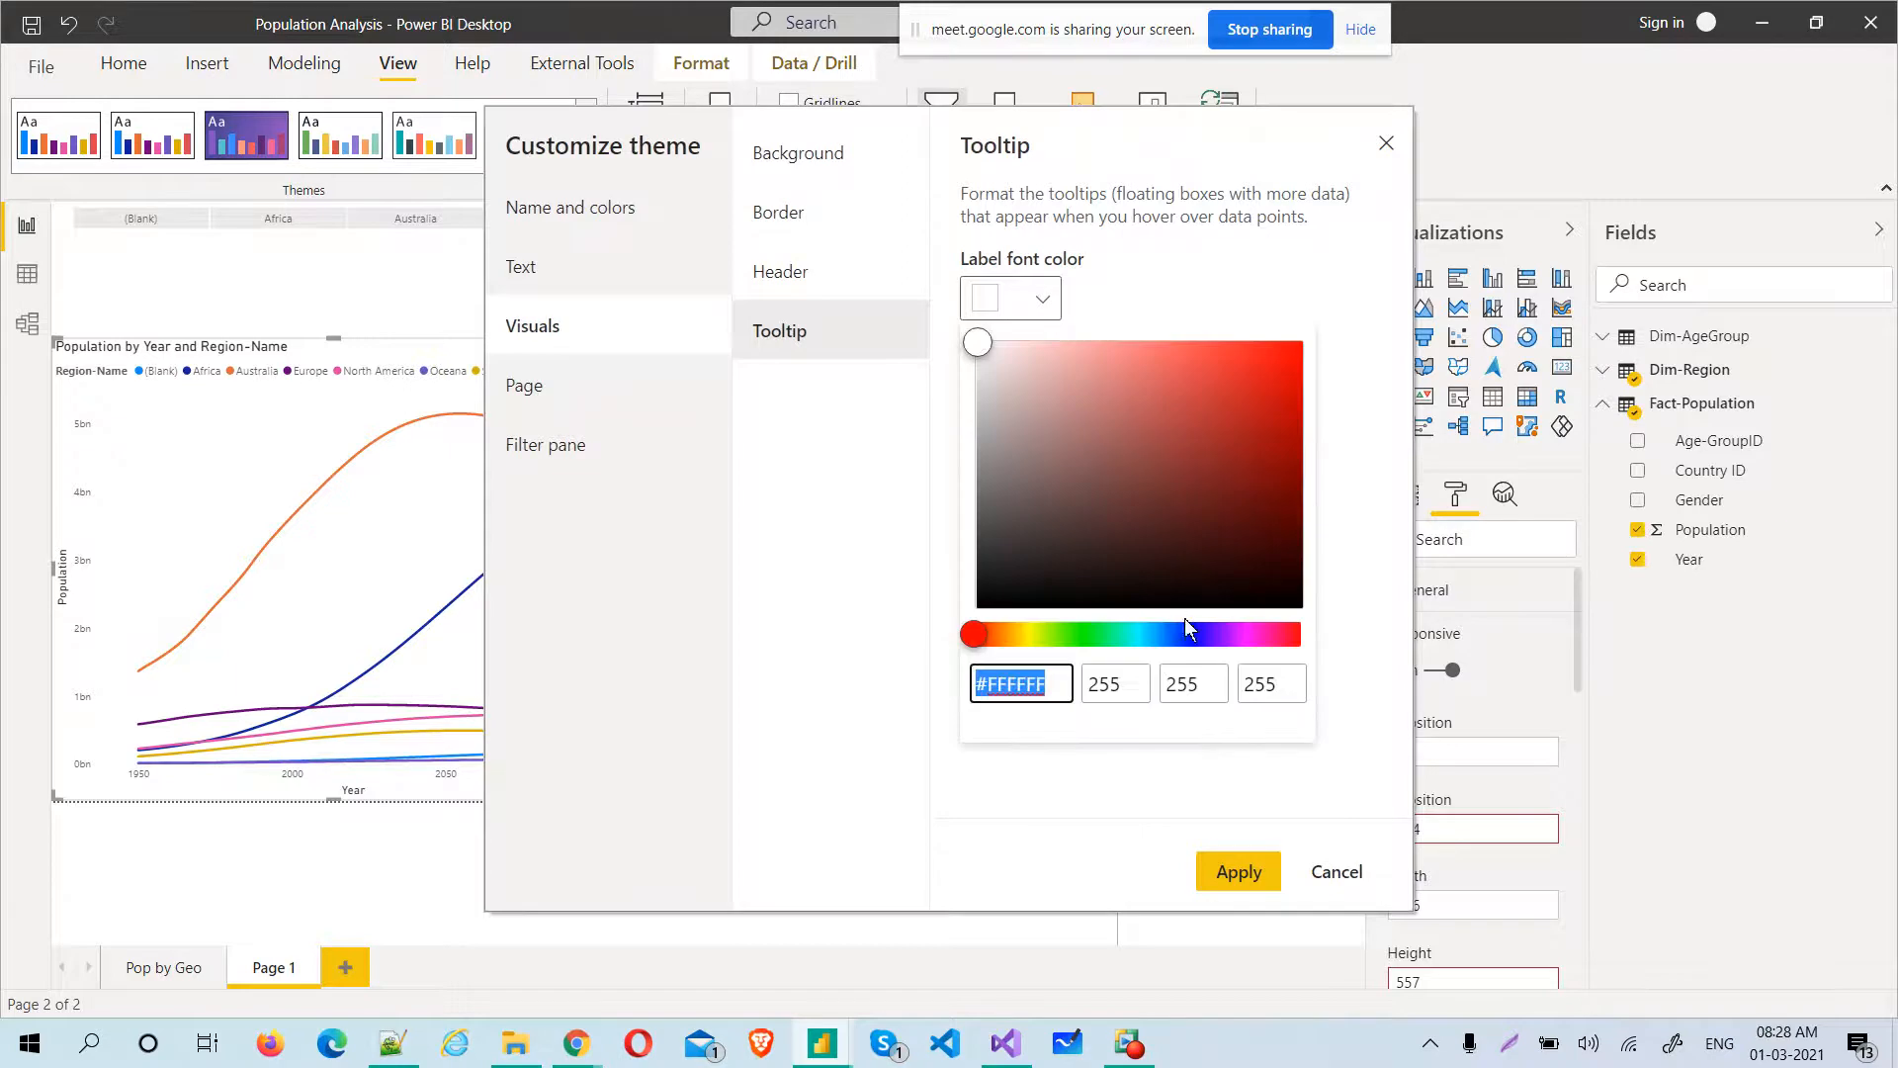
{"action": "left_click", "coordinate": [1187, 633]}
{"action": "left_click", "coordinate": [1283, 410]}
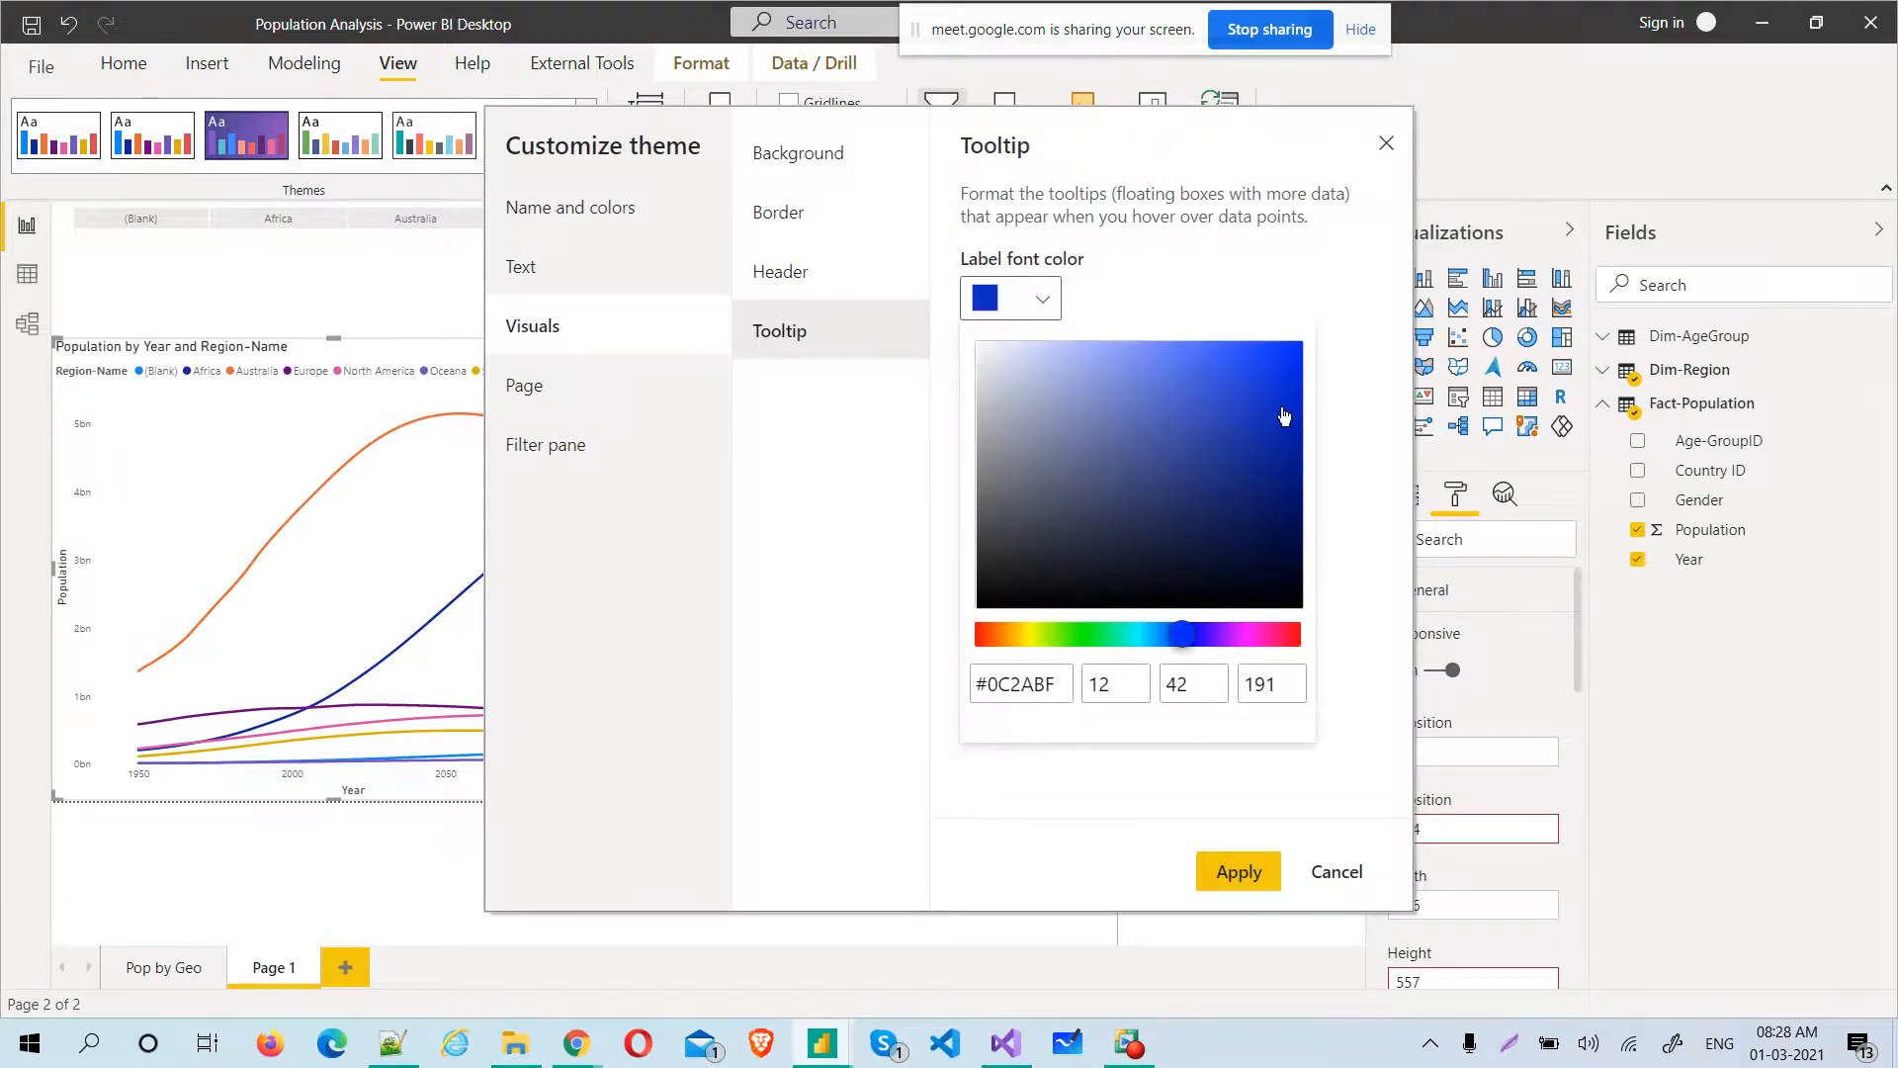
{"action": "left_click", "coordinate": [1232, 286]}
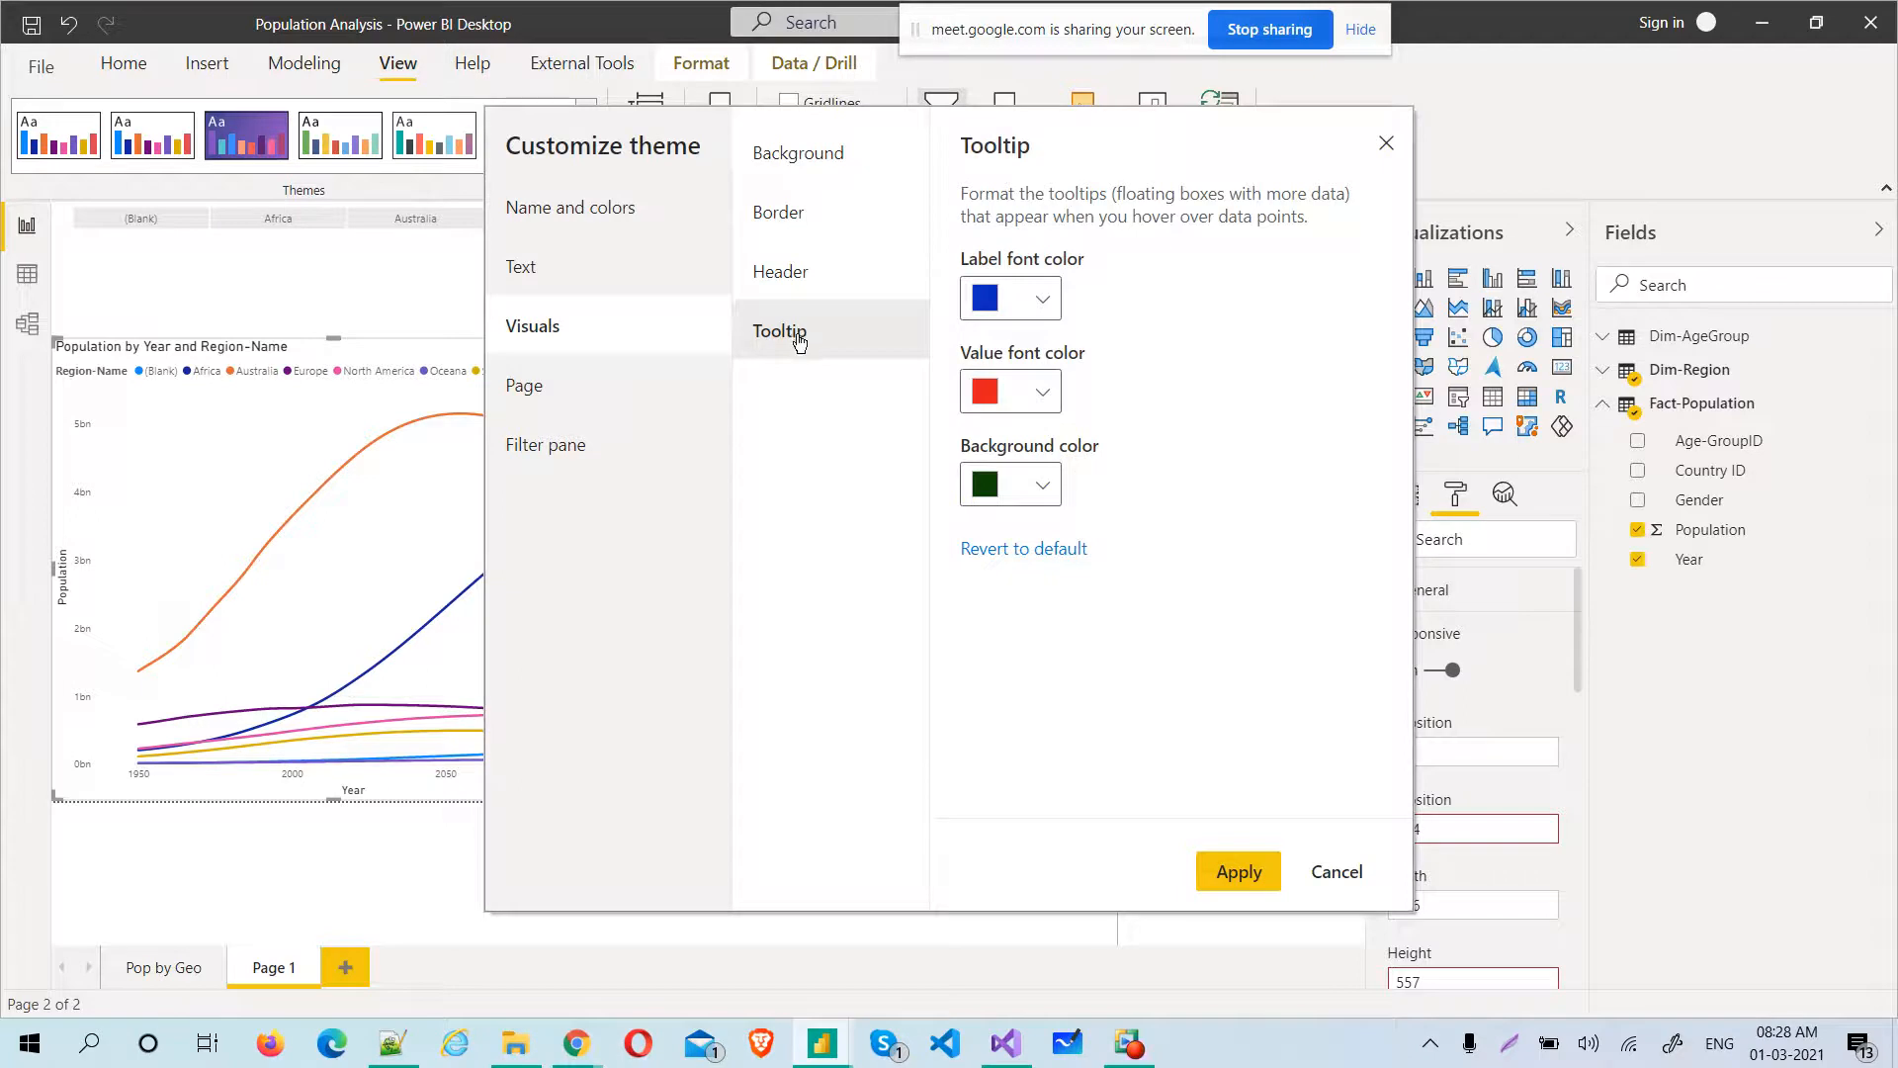
Set the theme's page background color to light blue #B7D6DE
{"action": "left_click", "coordinate": [552, 416]}
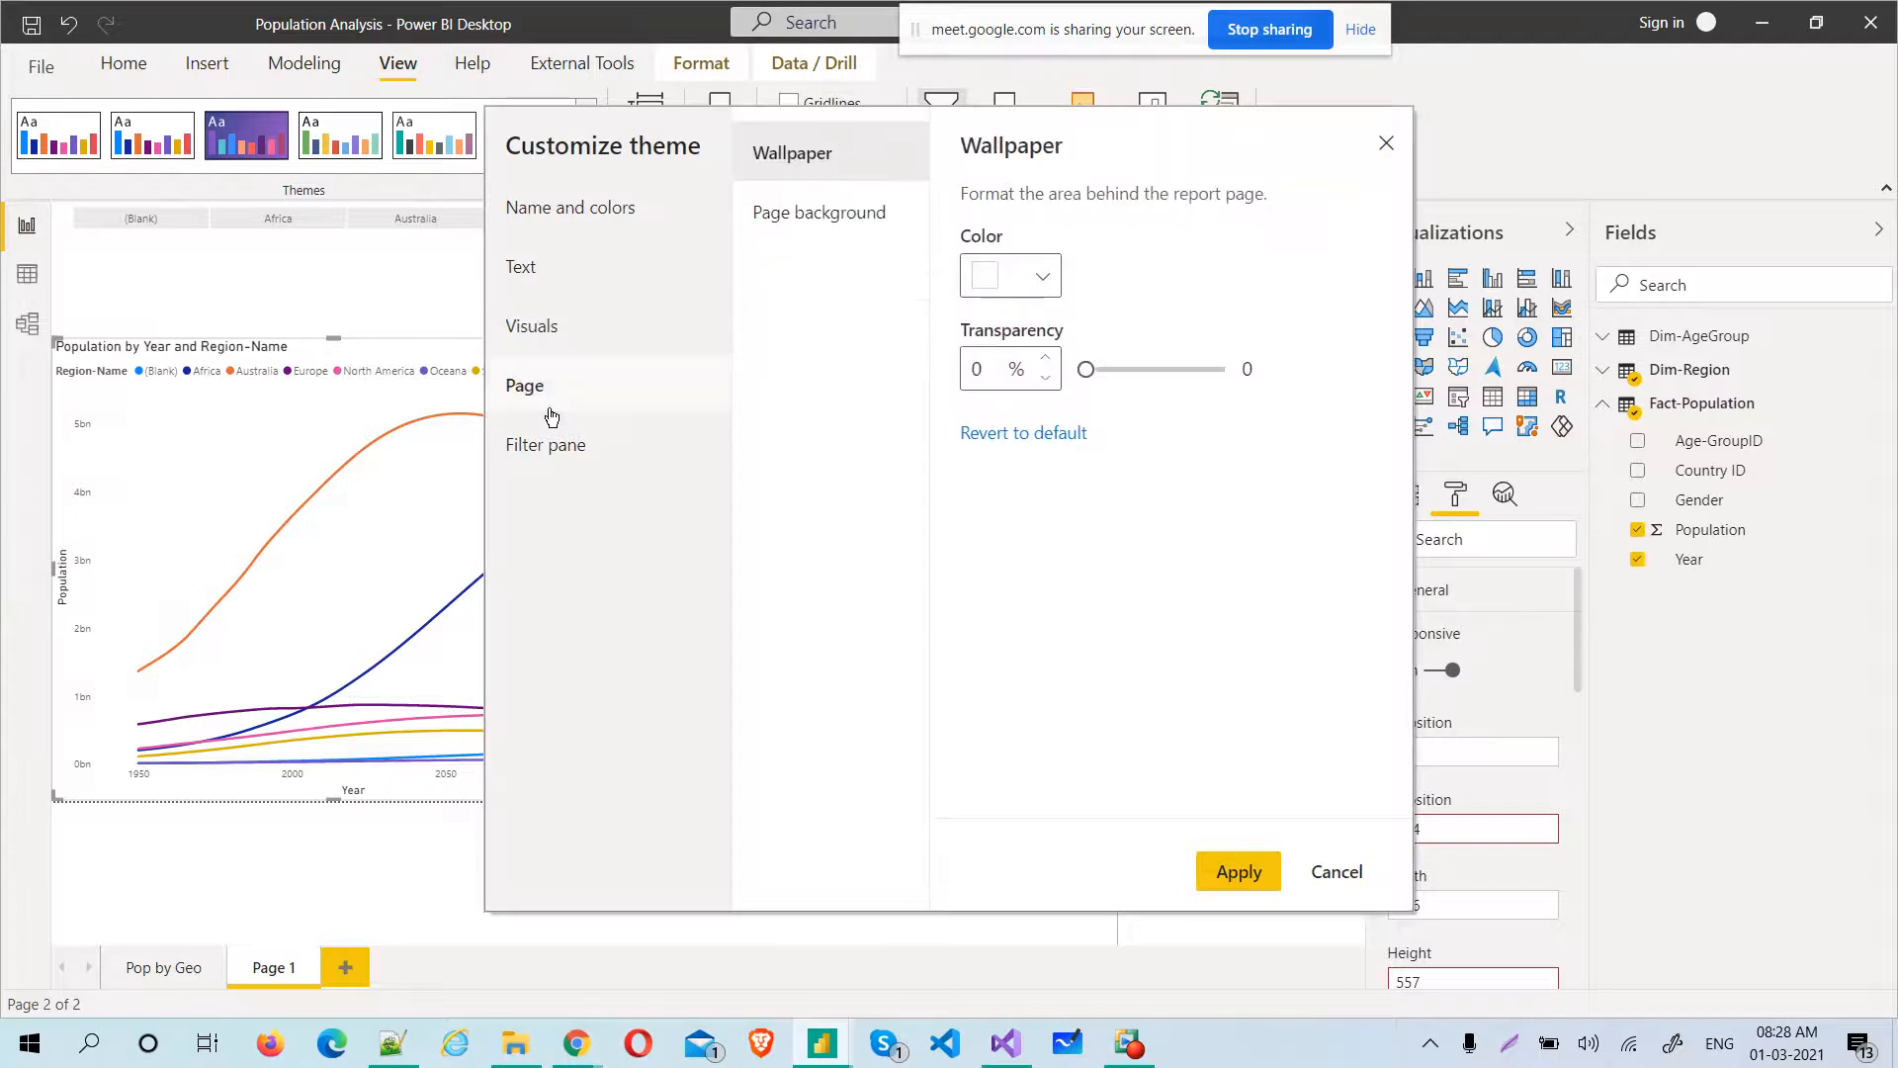
{"action": "left_click", "coordinate": [856, 235]}
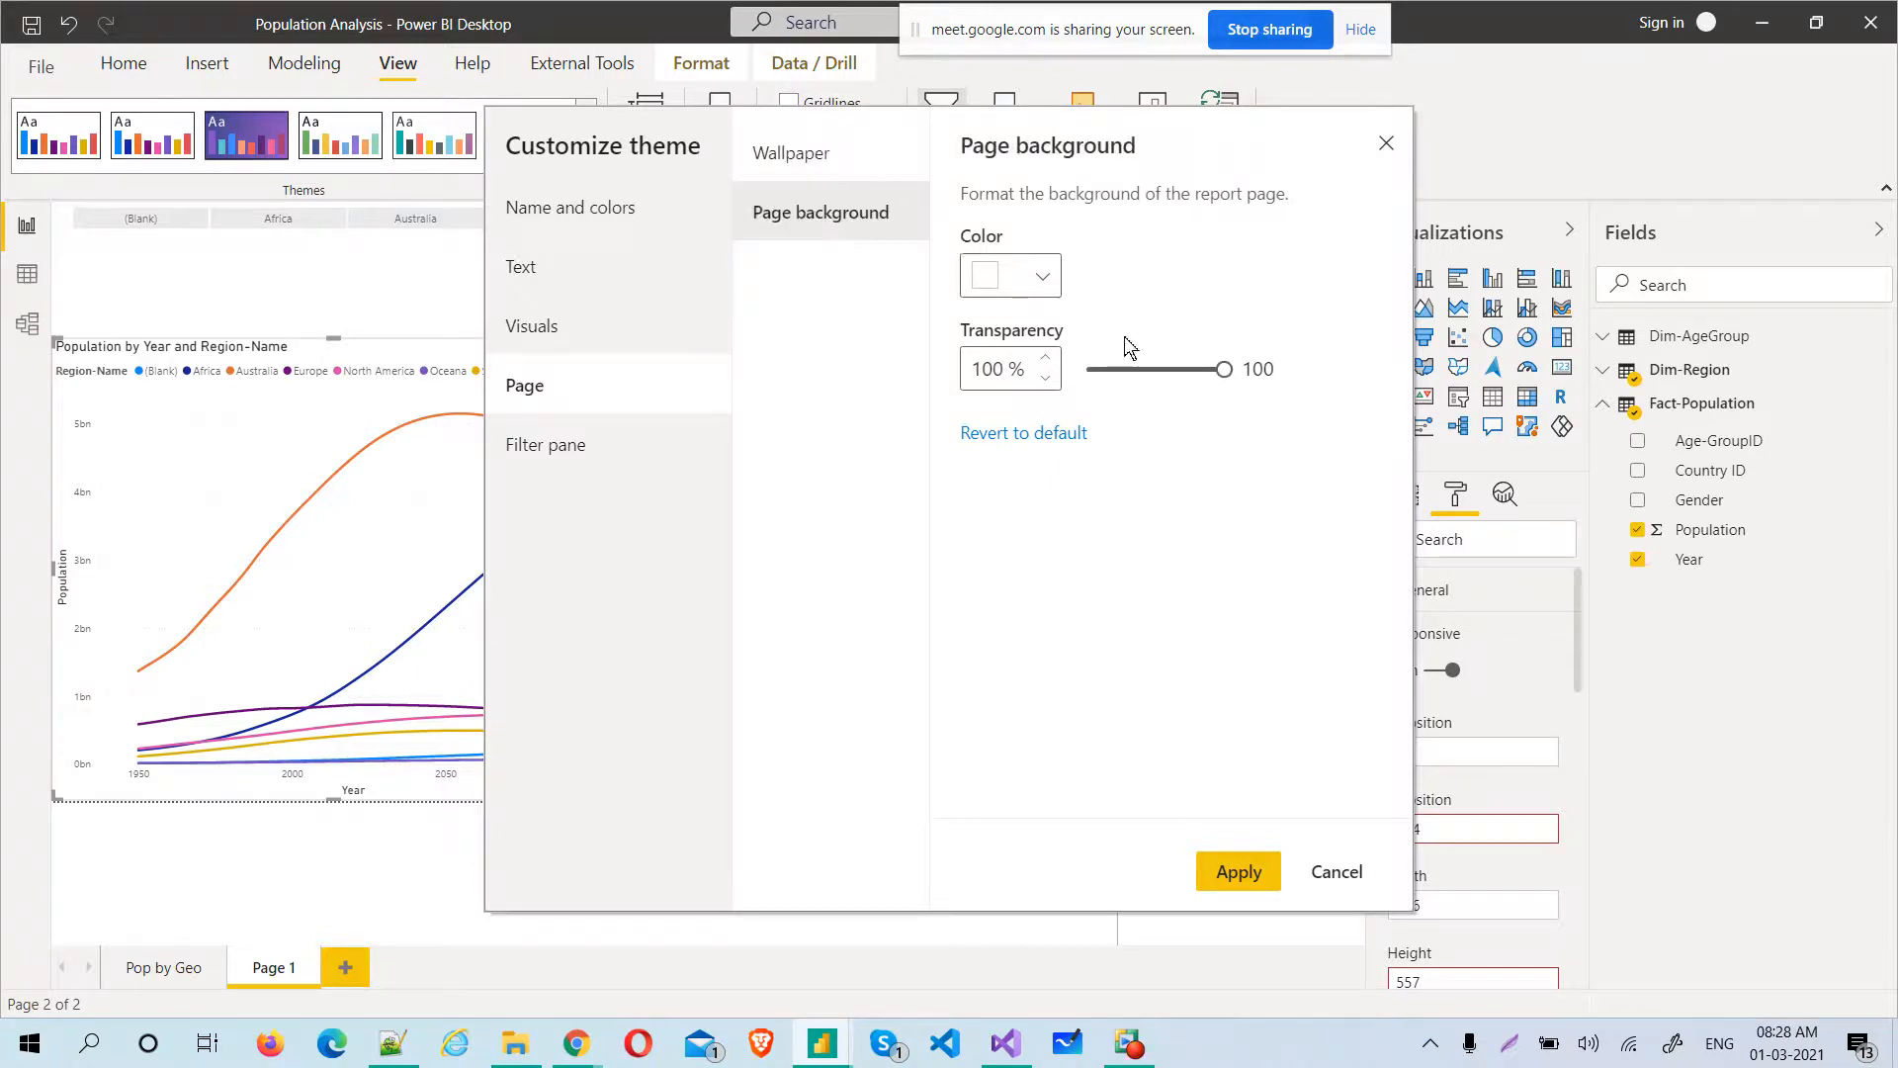
{"action": "left_click", "coordinate": [1042, 277]}
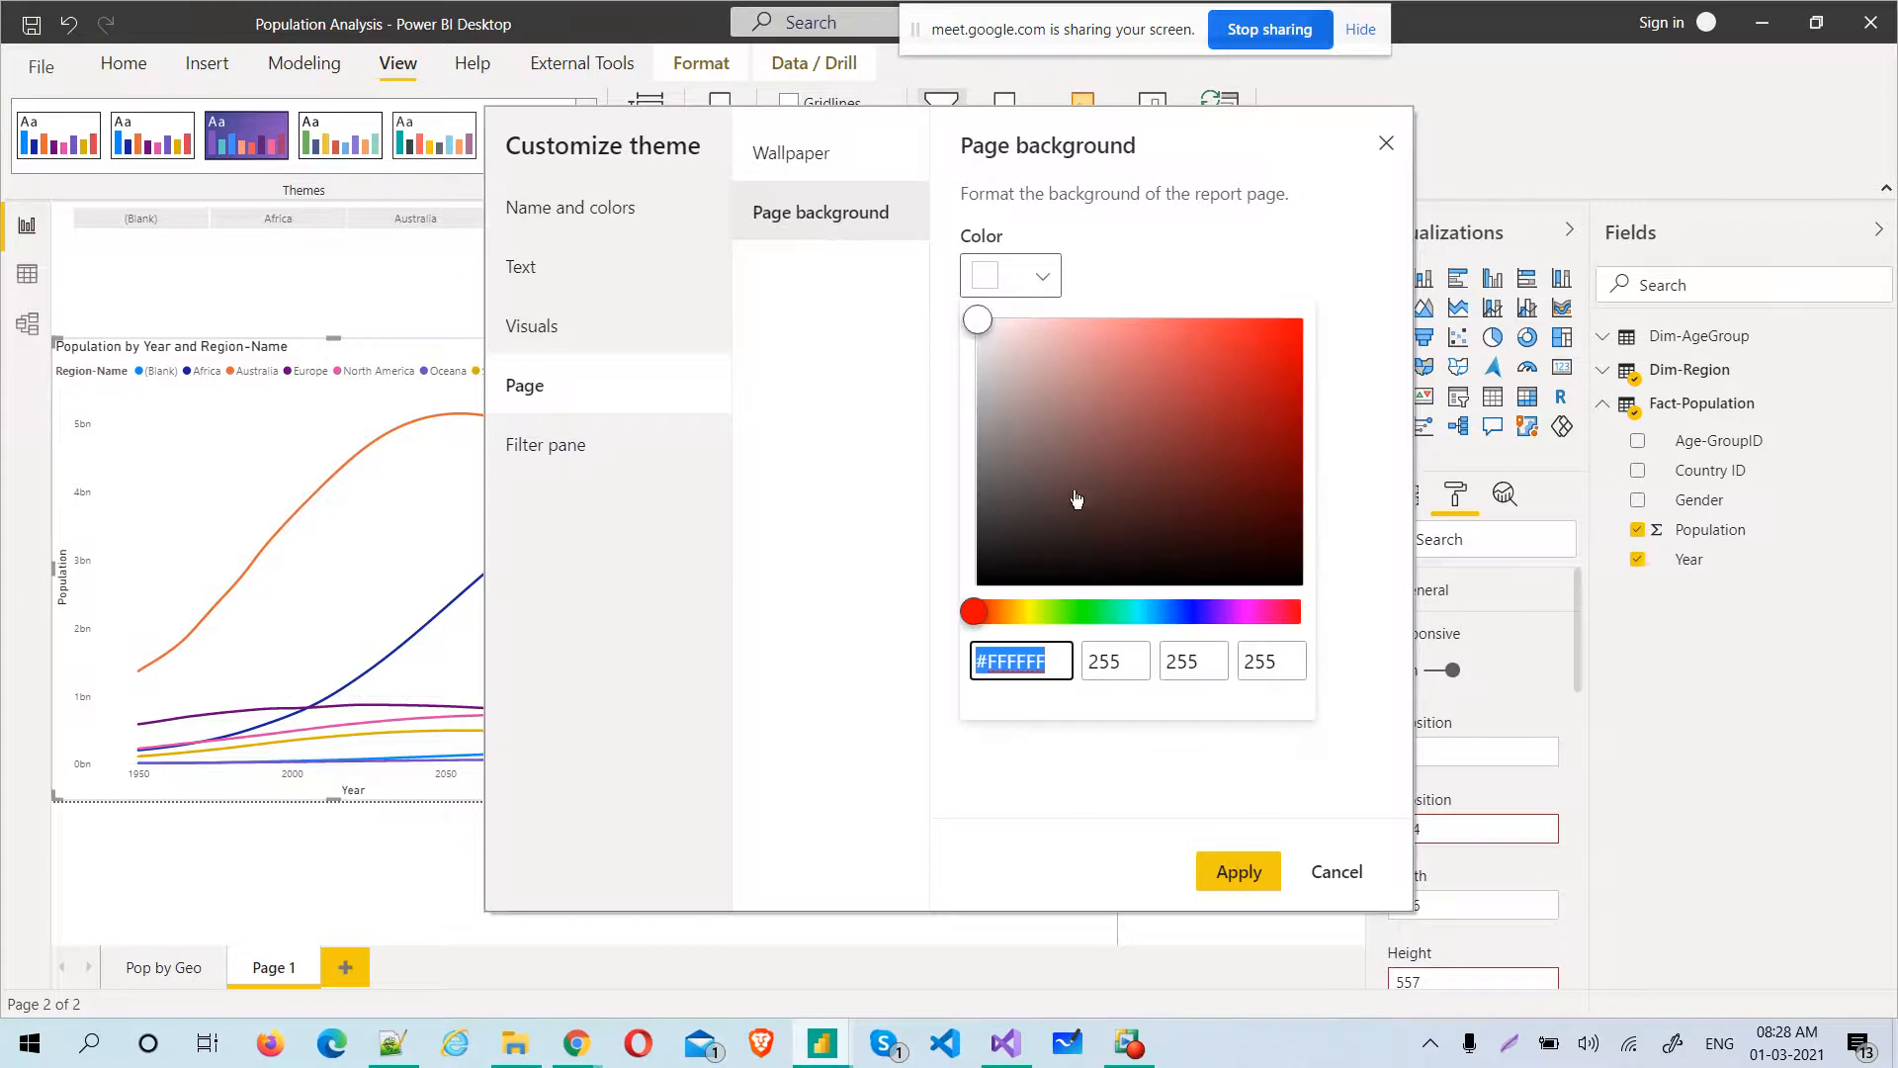
{"action": "left_click", "coordinate": [1149, 614]}
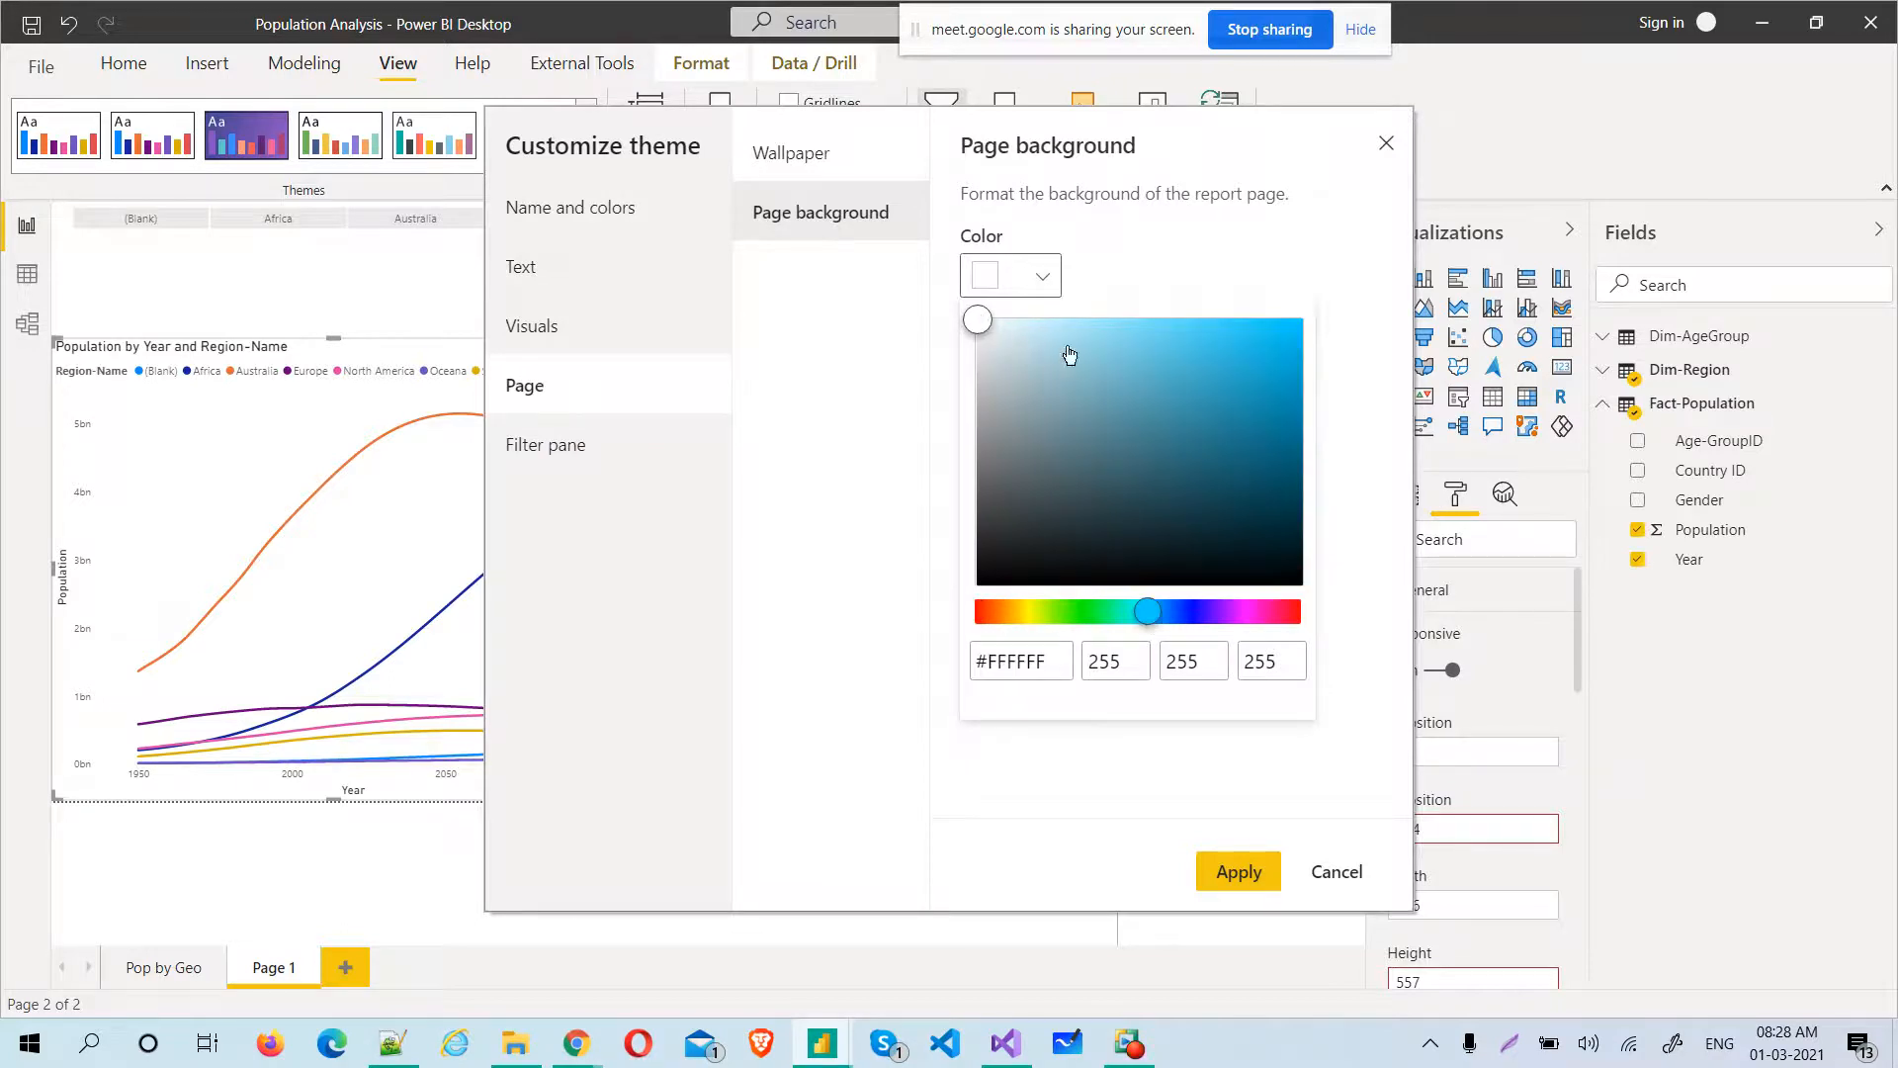
{"action": "left_click", "coordinate": [1074, 418]}
{"action": "left_click", "coordinate": [1033, 354]}
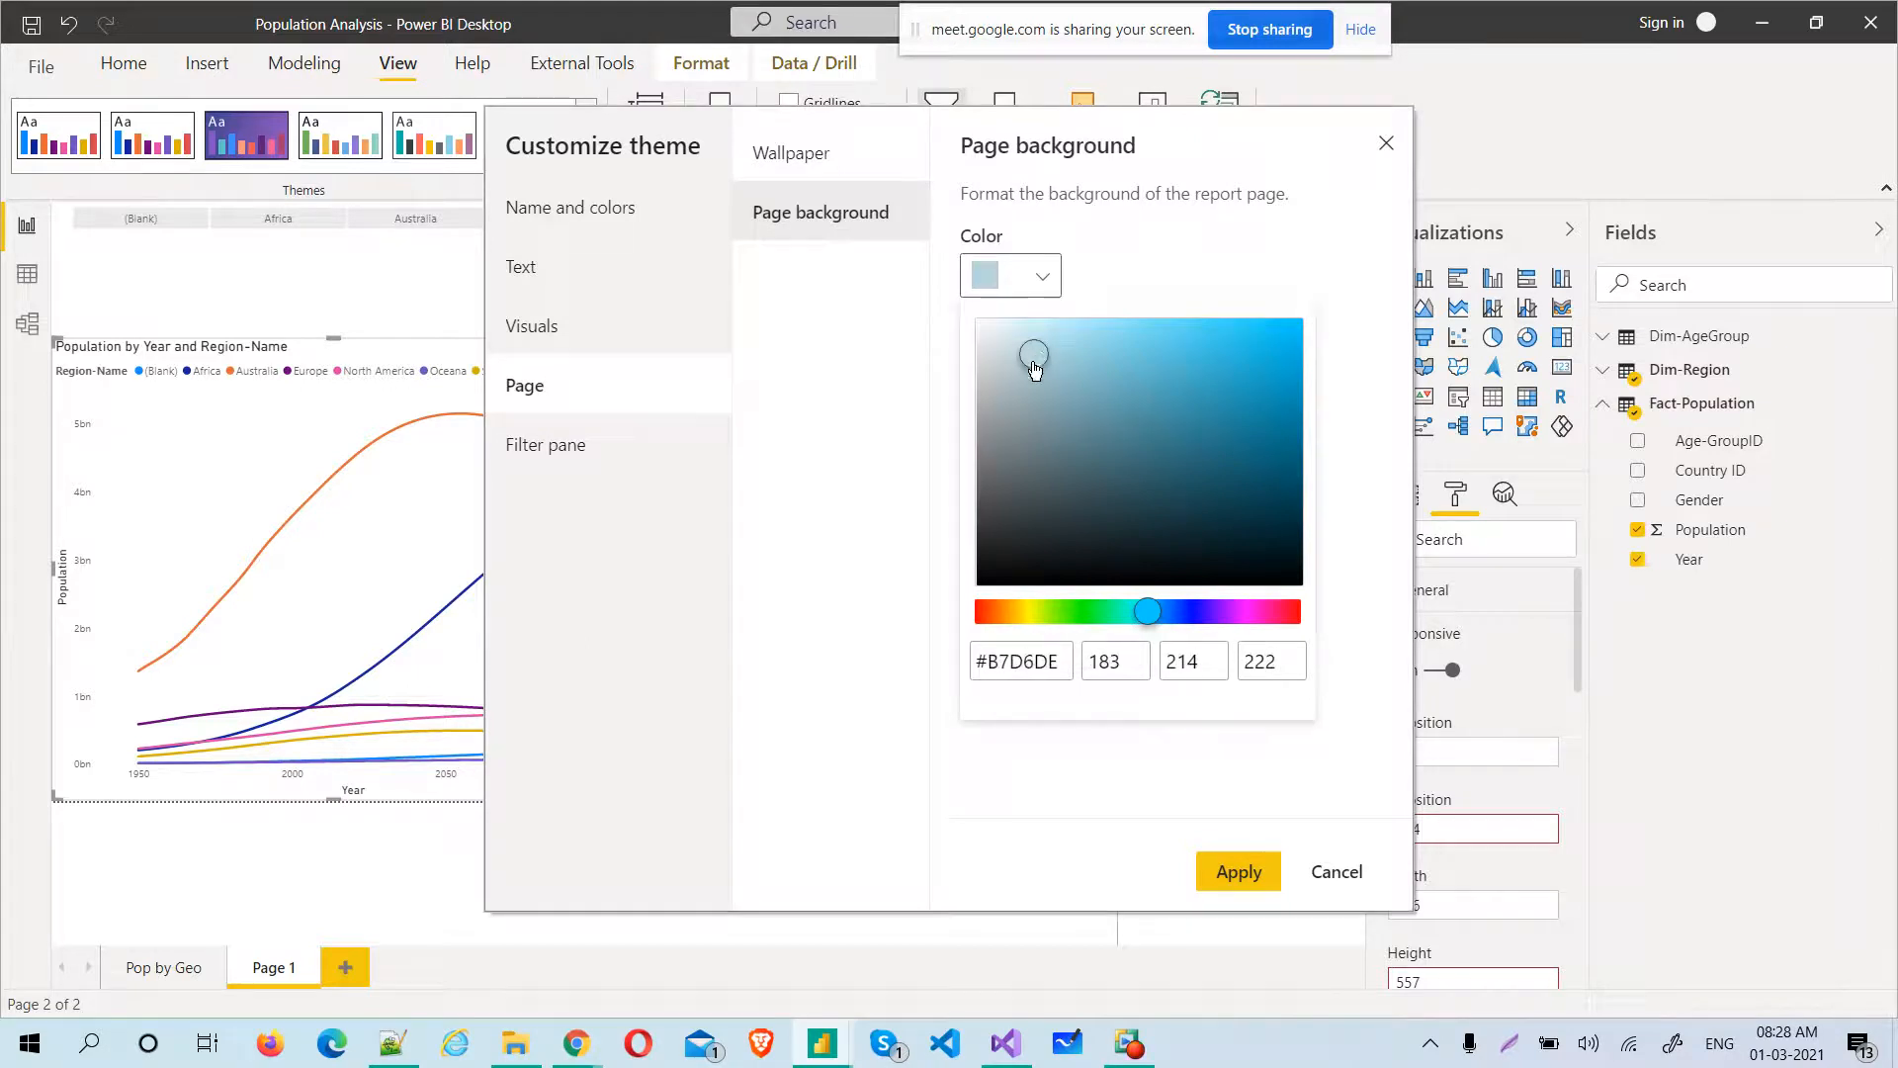
{"action": "left_click", "coordinate": [845, 494]}
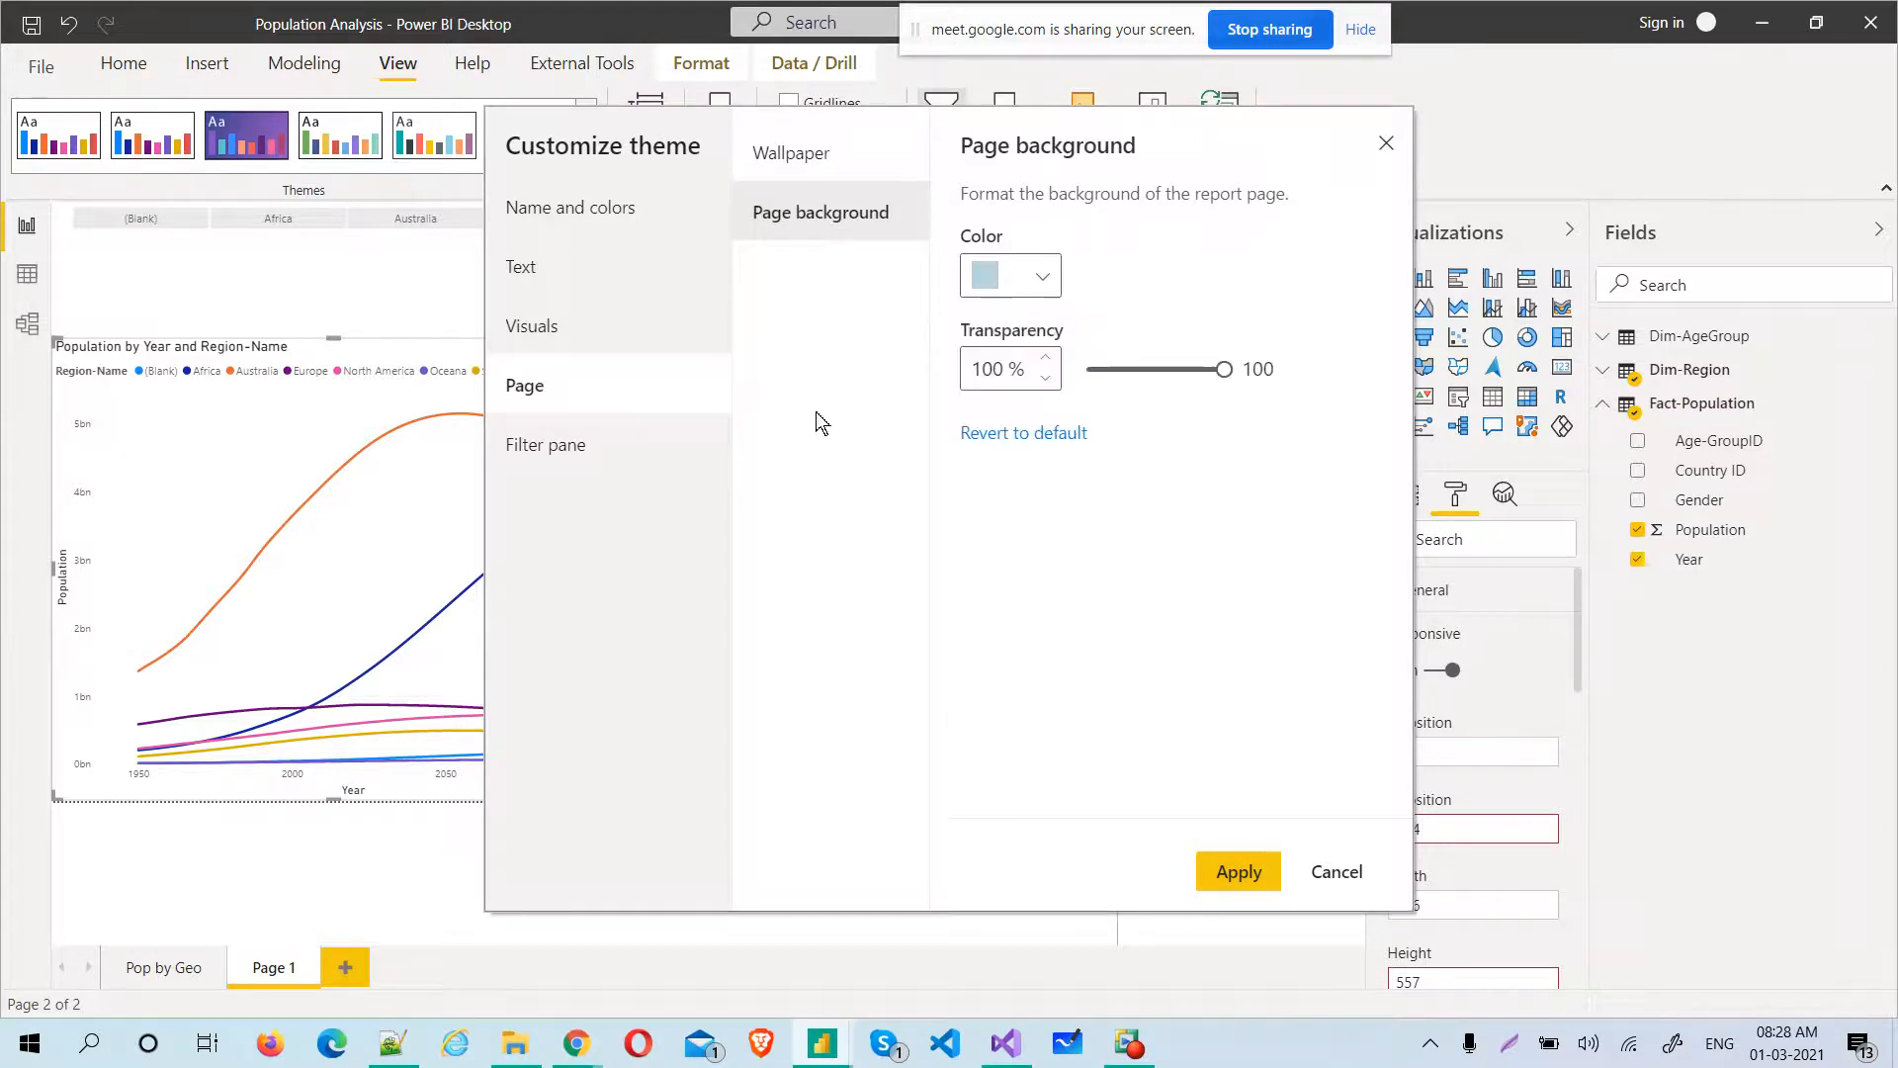
Set the theme's page wallpaper to muted reddish brown #906767 and make it partly transparent
{"action": "left_click", "coordinate": [812, 158]}
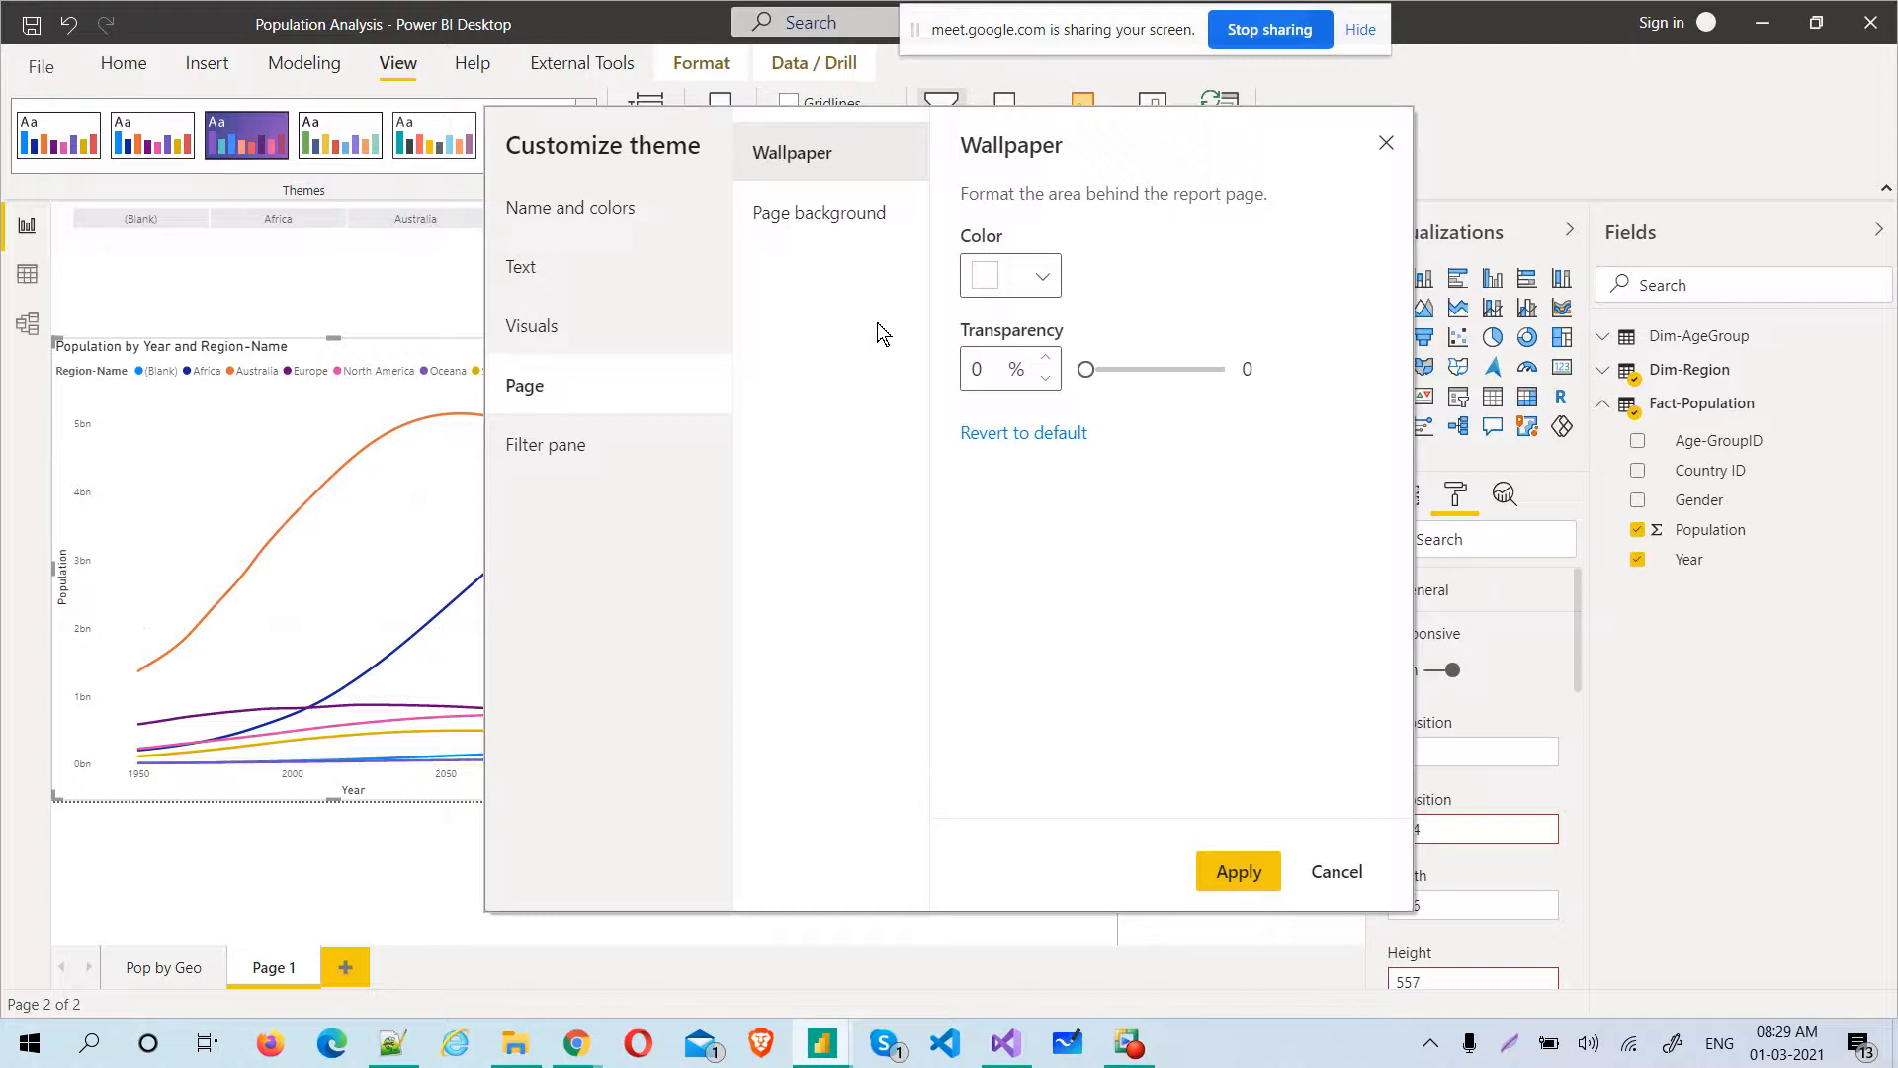
{"action": "left_click", "coordinate": [1047, 283]}
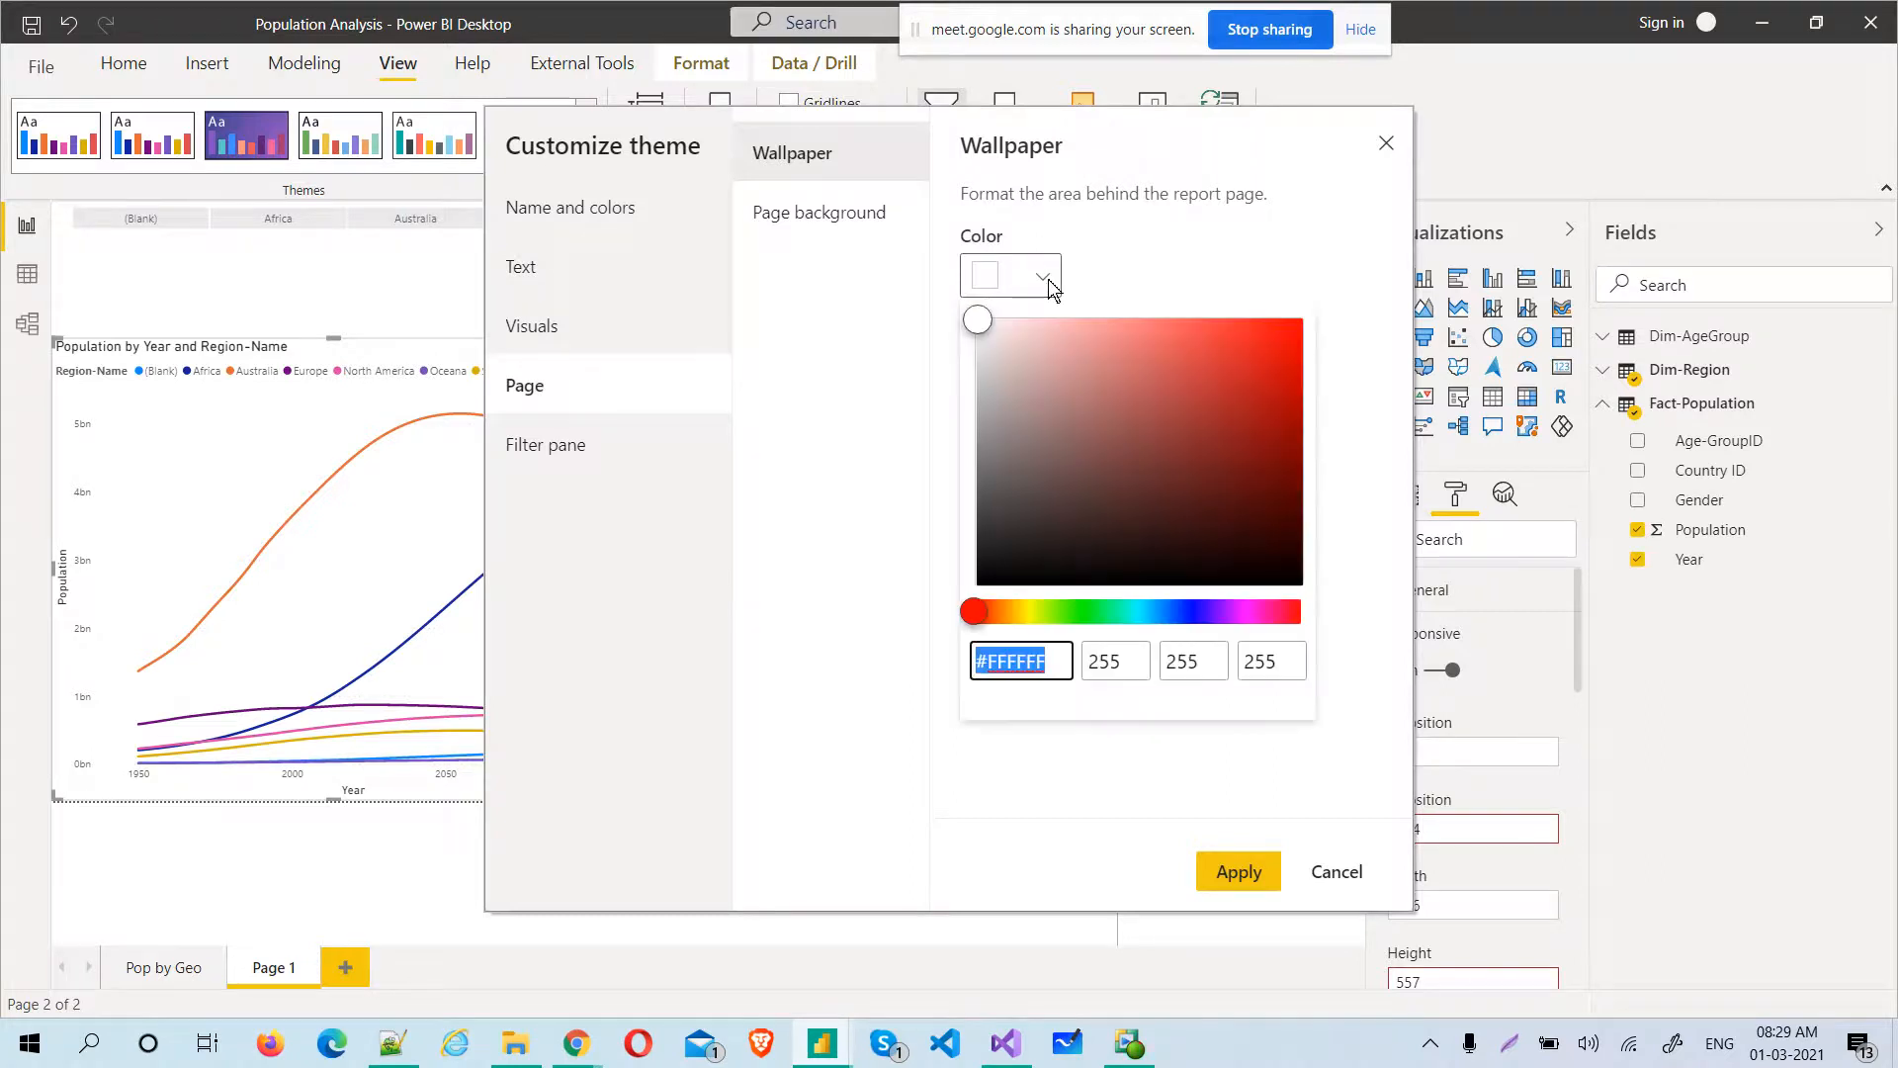
{"action": "left_click", "coordinate": [1070, 435]}
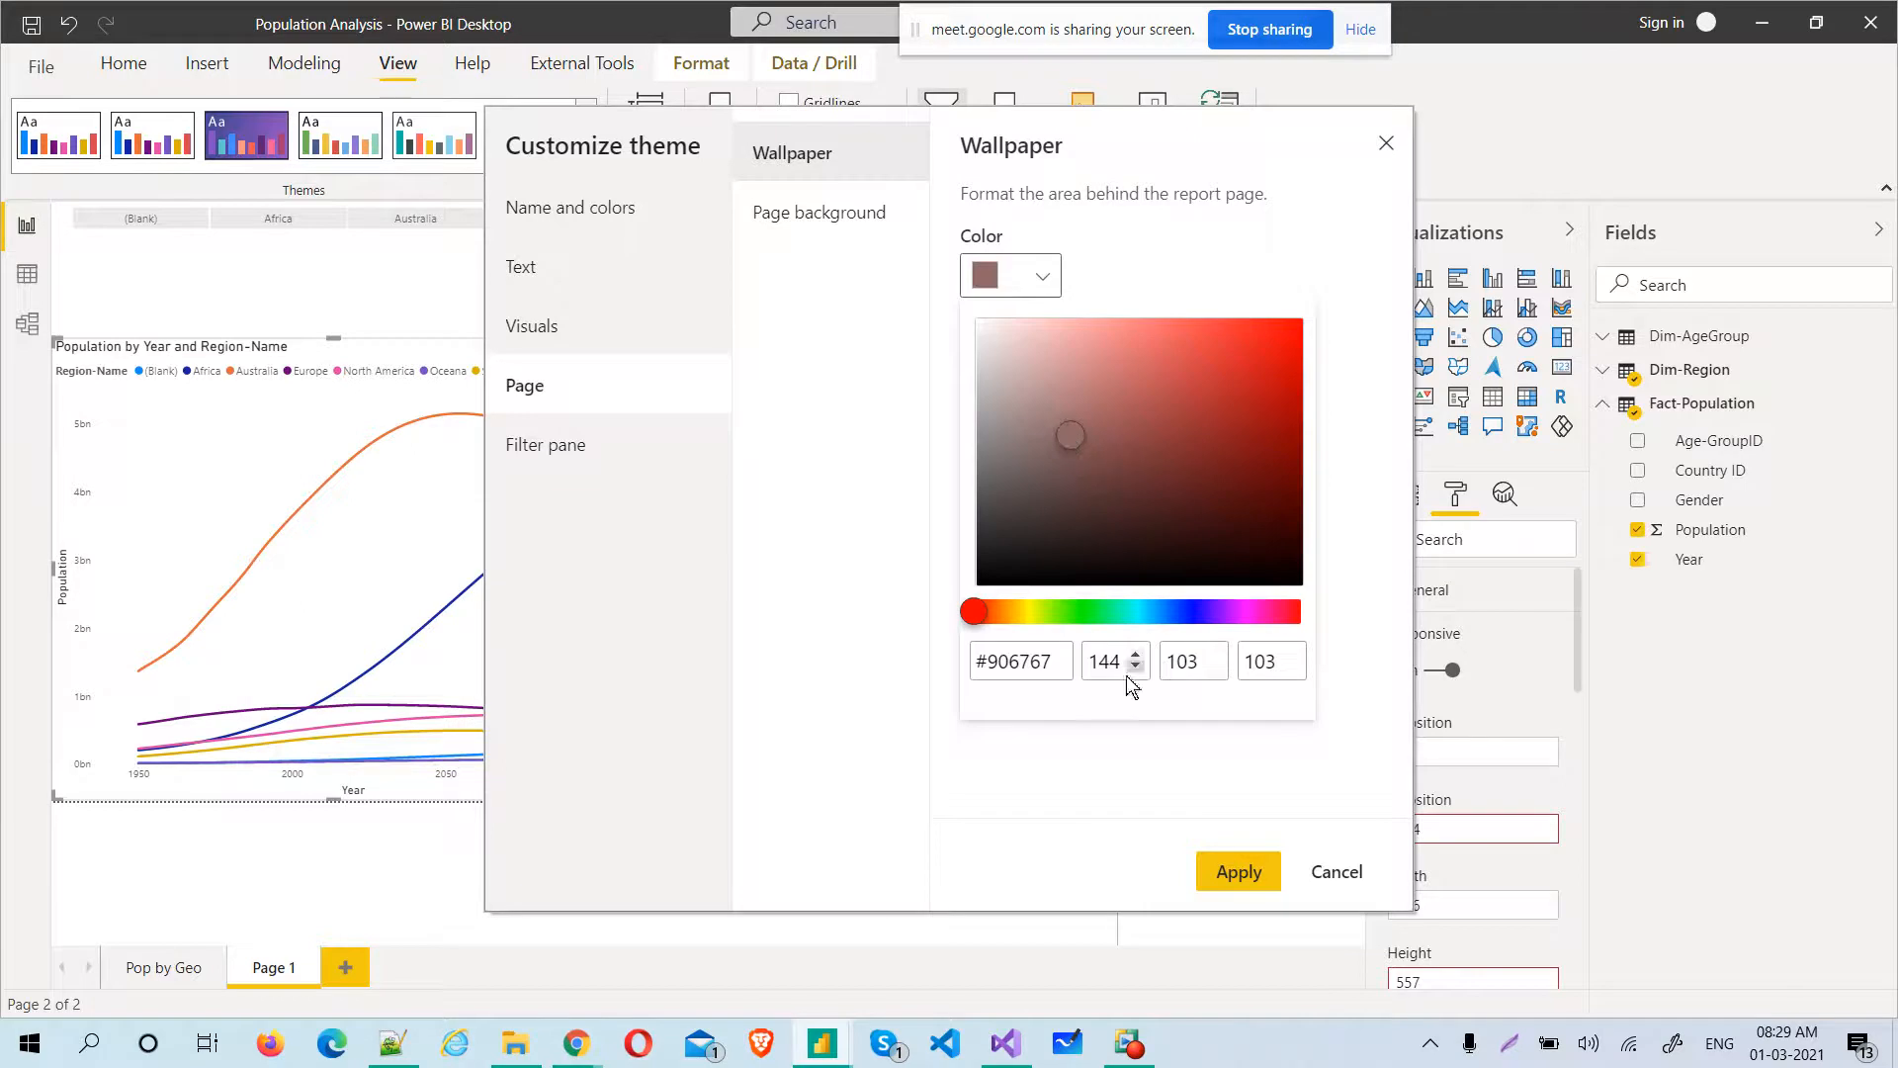
{"action": "left_click", "coordinate": [845, 468]}
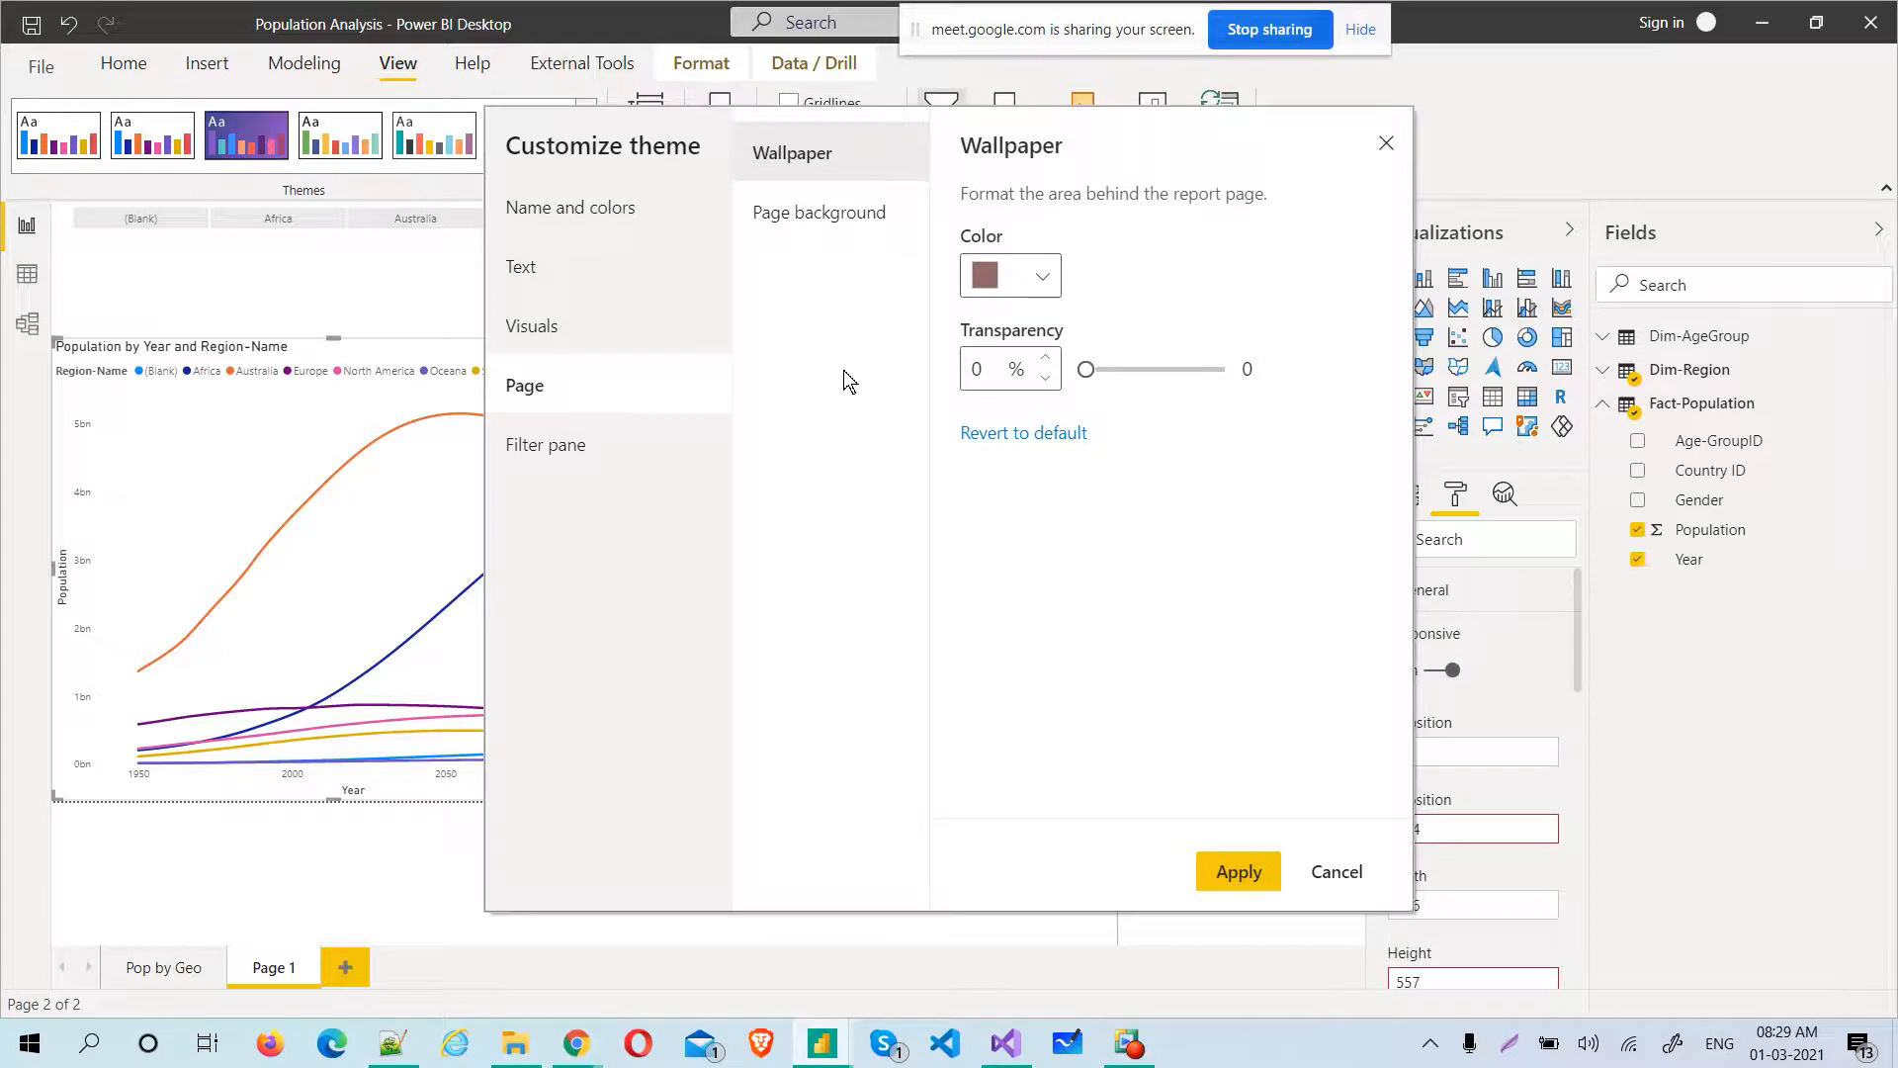
{"action": "left_click_drag", "start_coordinate": [1084, 371], "coordinate": [1141, 370]}
Give the theme's filter pane a dark greyish-brown #5C4D4D background with 39% transparency
{"action": "left_click", "coordinate": [590, 442]}
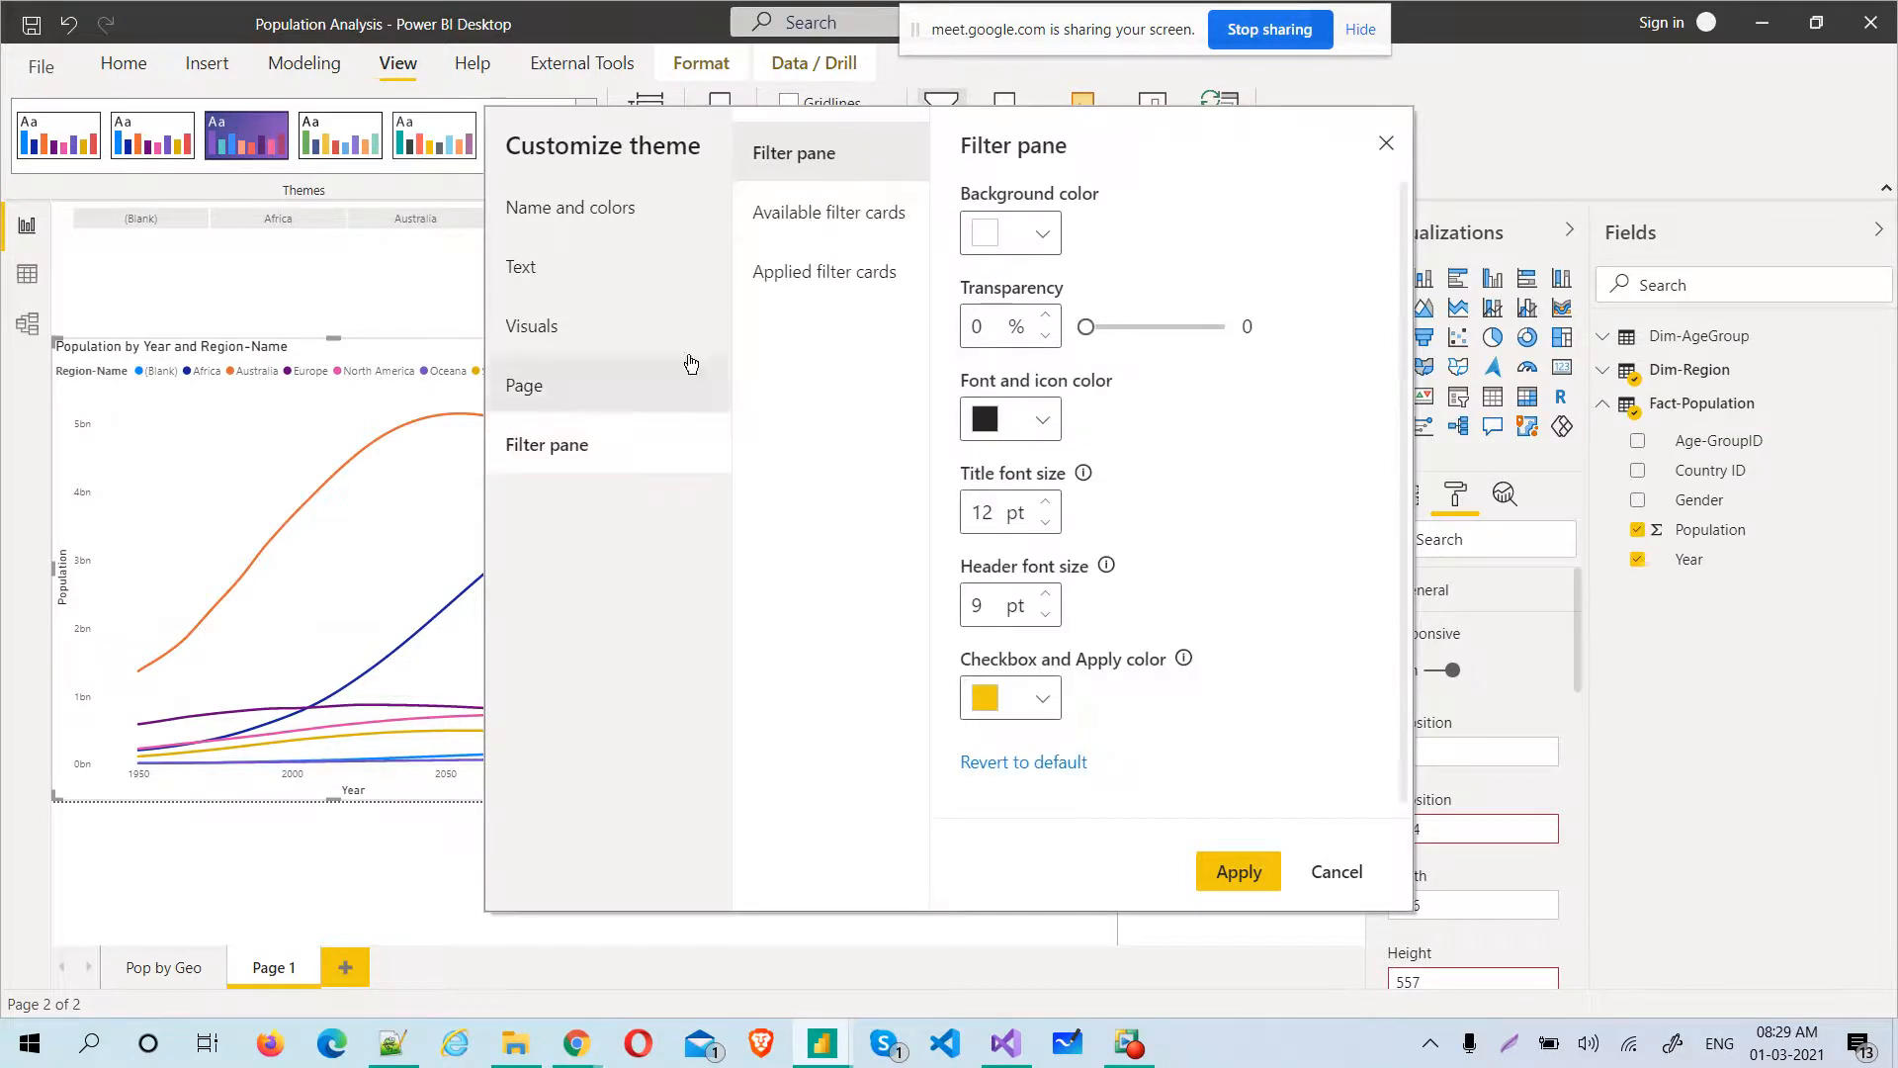
{"action": "left_click_drag", "start_coordinate": [1230, 131], "coordinate": [975, 152]}
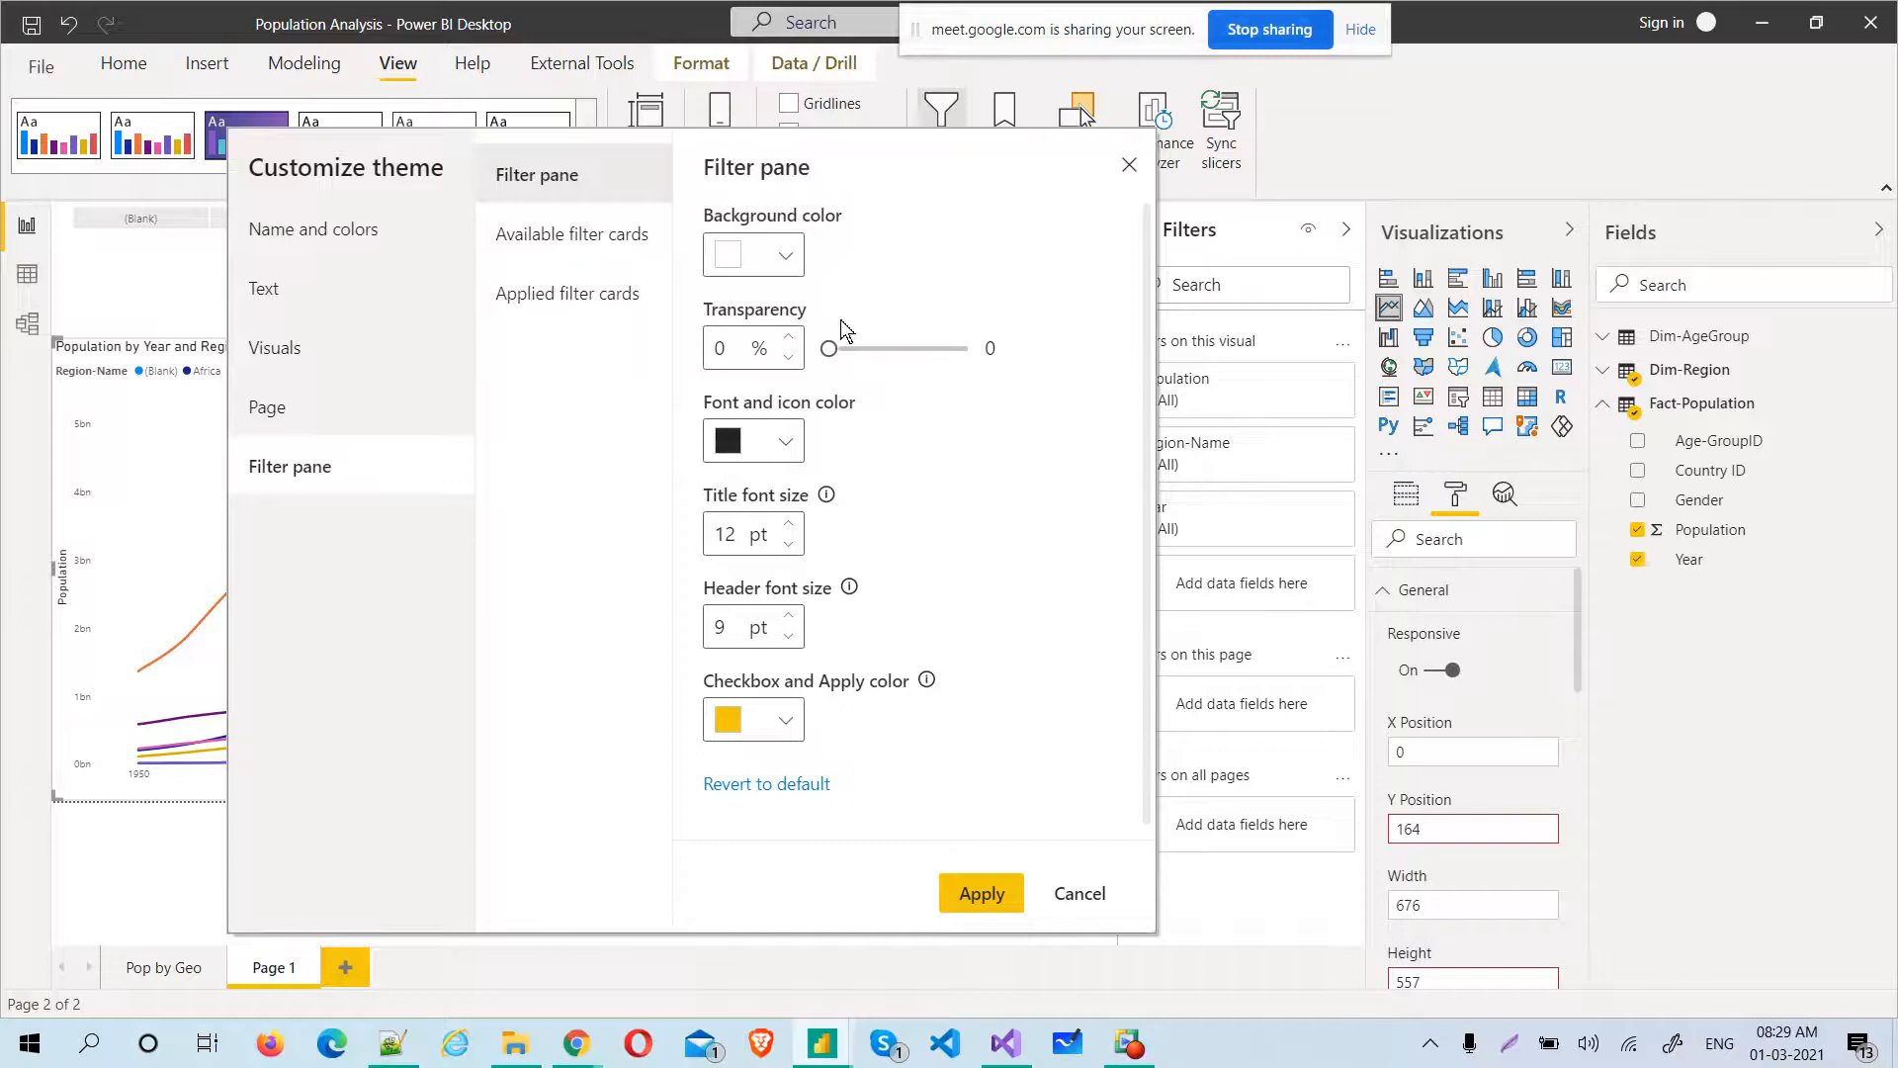
{"action": "left_click", "coordinate": [785, 255]}
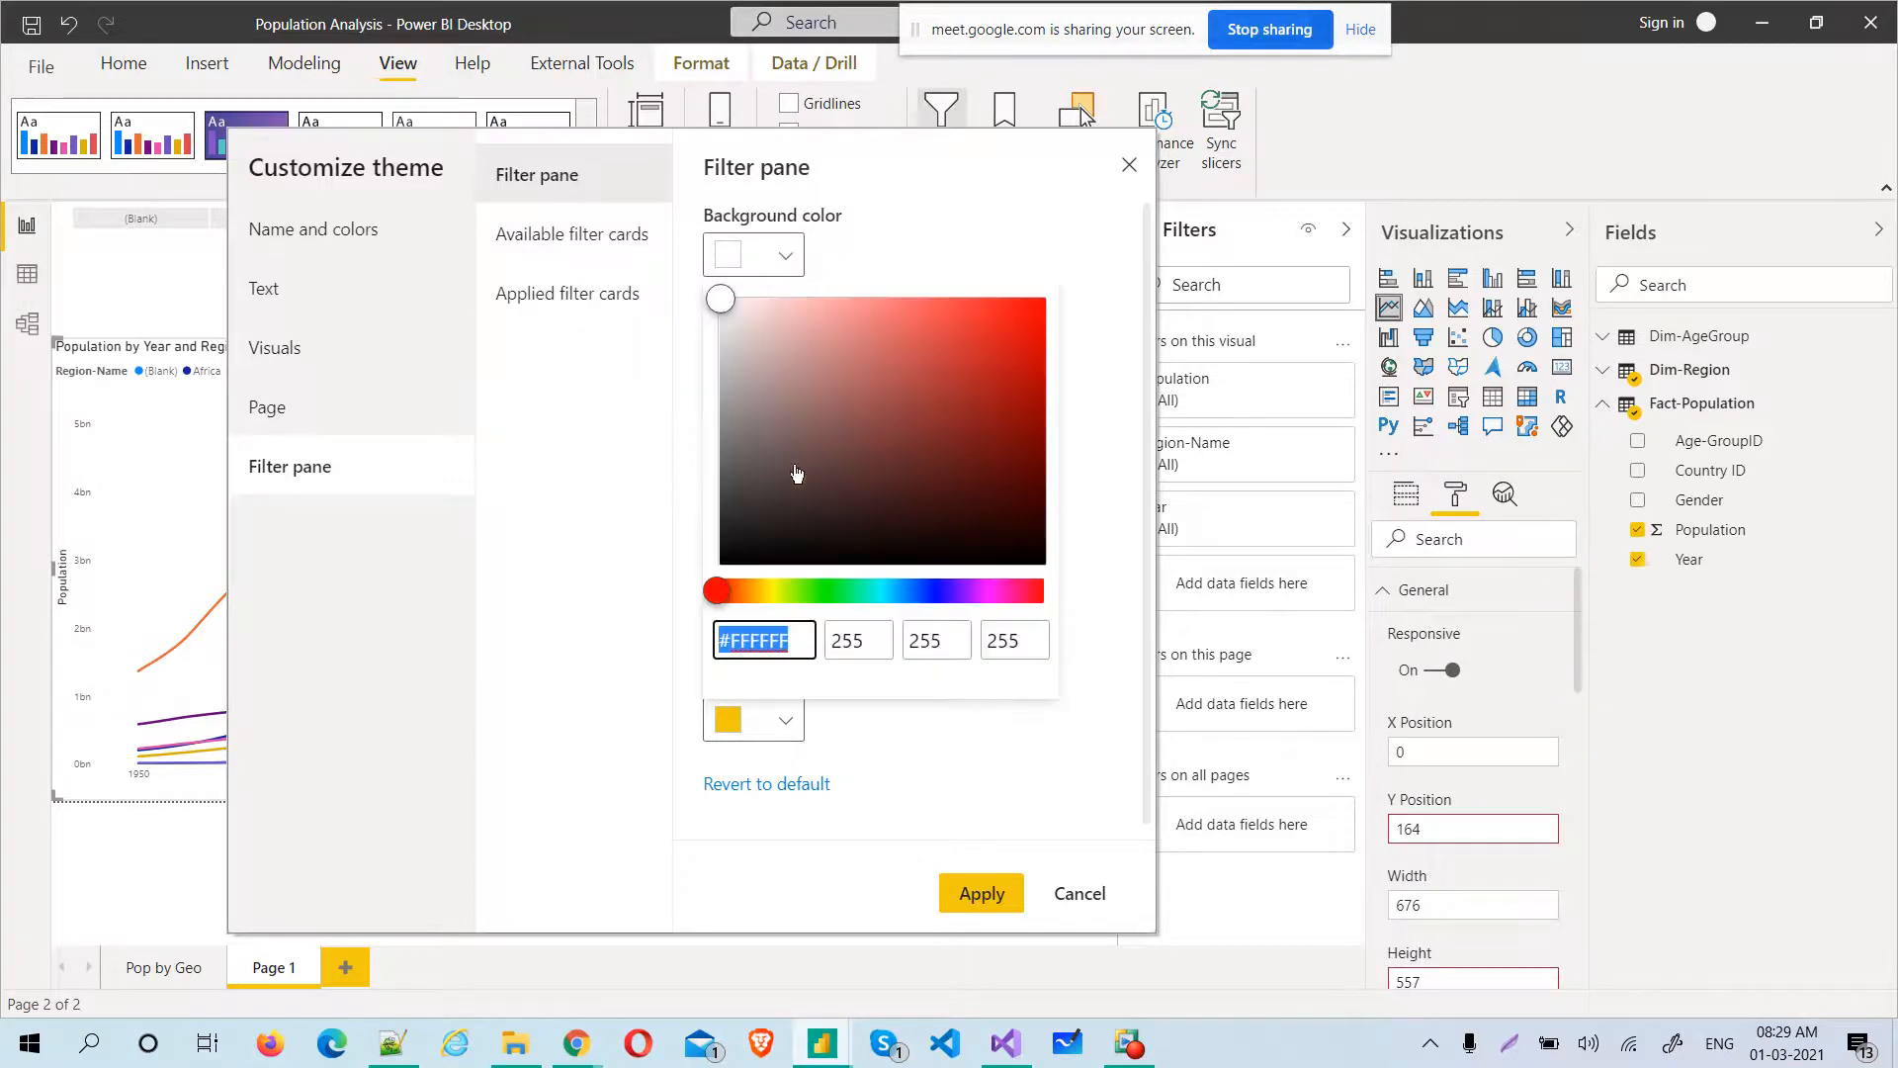
{"action": "left_click", "coordinate": [775, 476]}
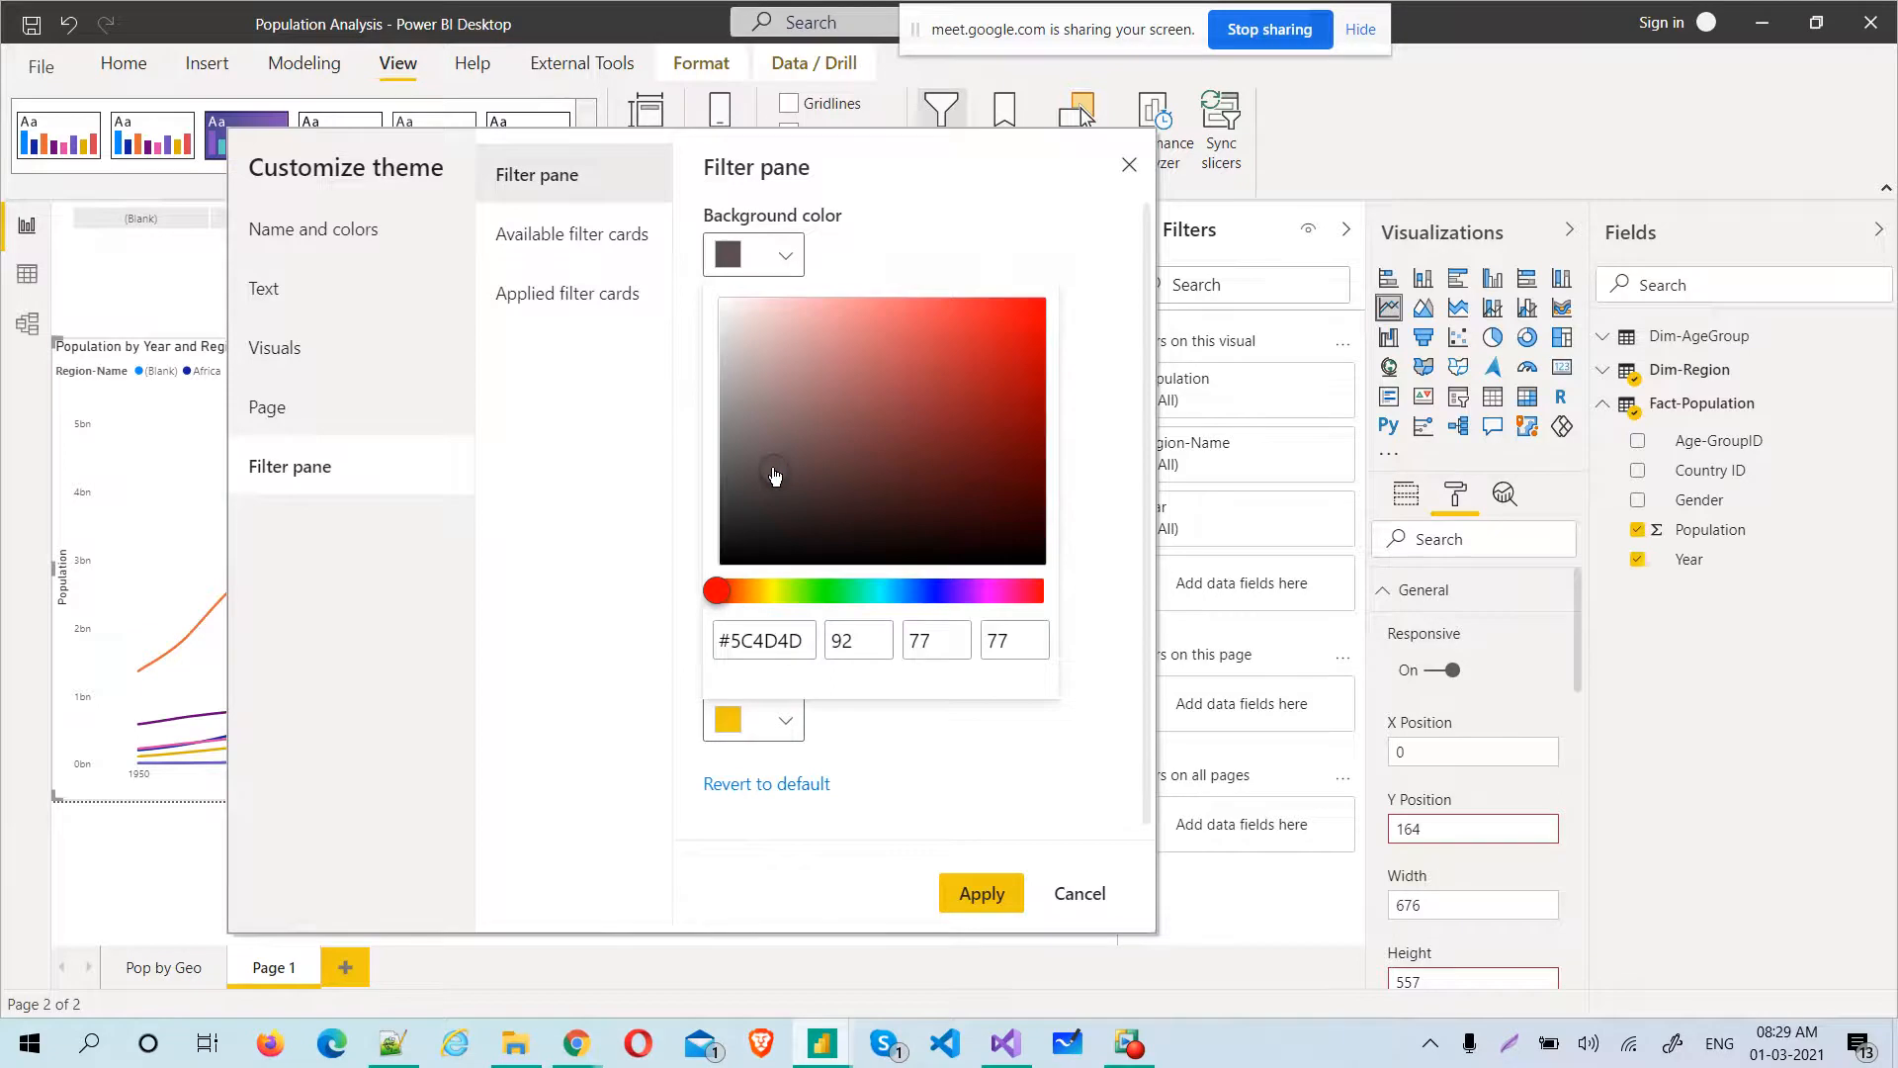
{"action": "left_click", "coordinate": [615, 381]}
{"action": "left_click_drag", "start_coordinate": [828, 348], "coordinate": [882, 348]}
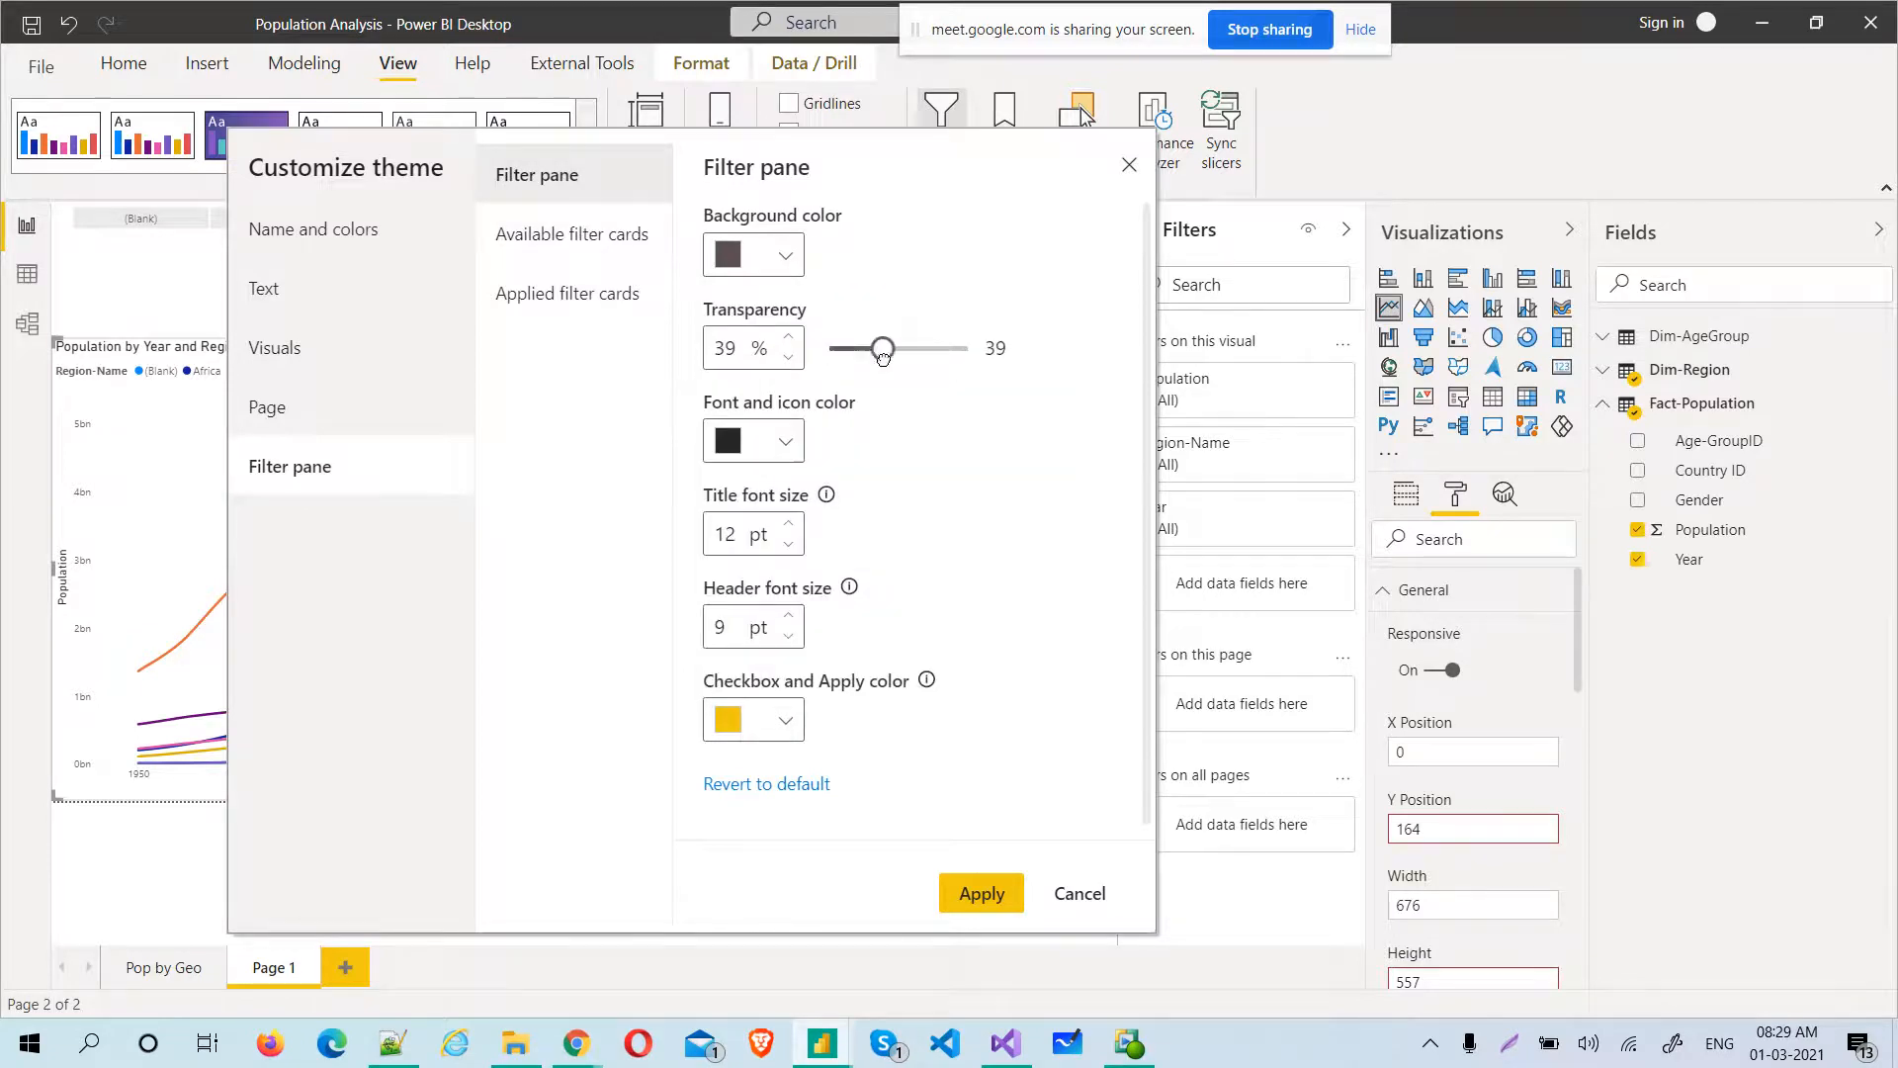
Set the theme's filter pane font and icon color to orange #D38537
{"action": "left_click", "coordinate": [786, 445]}
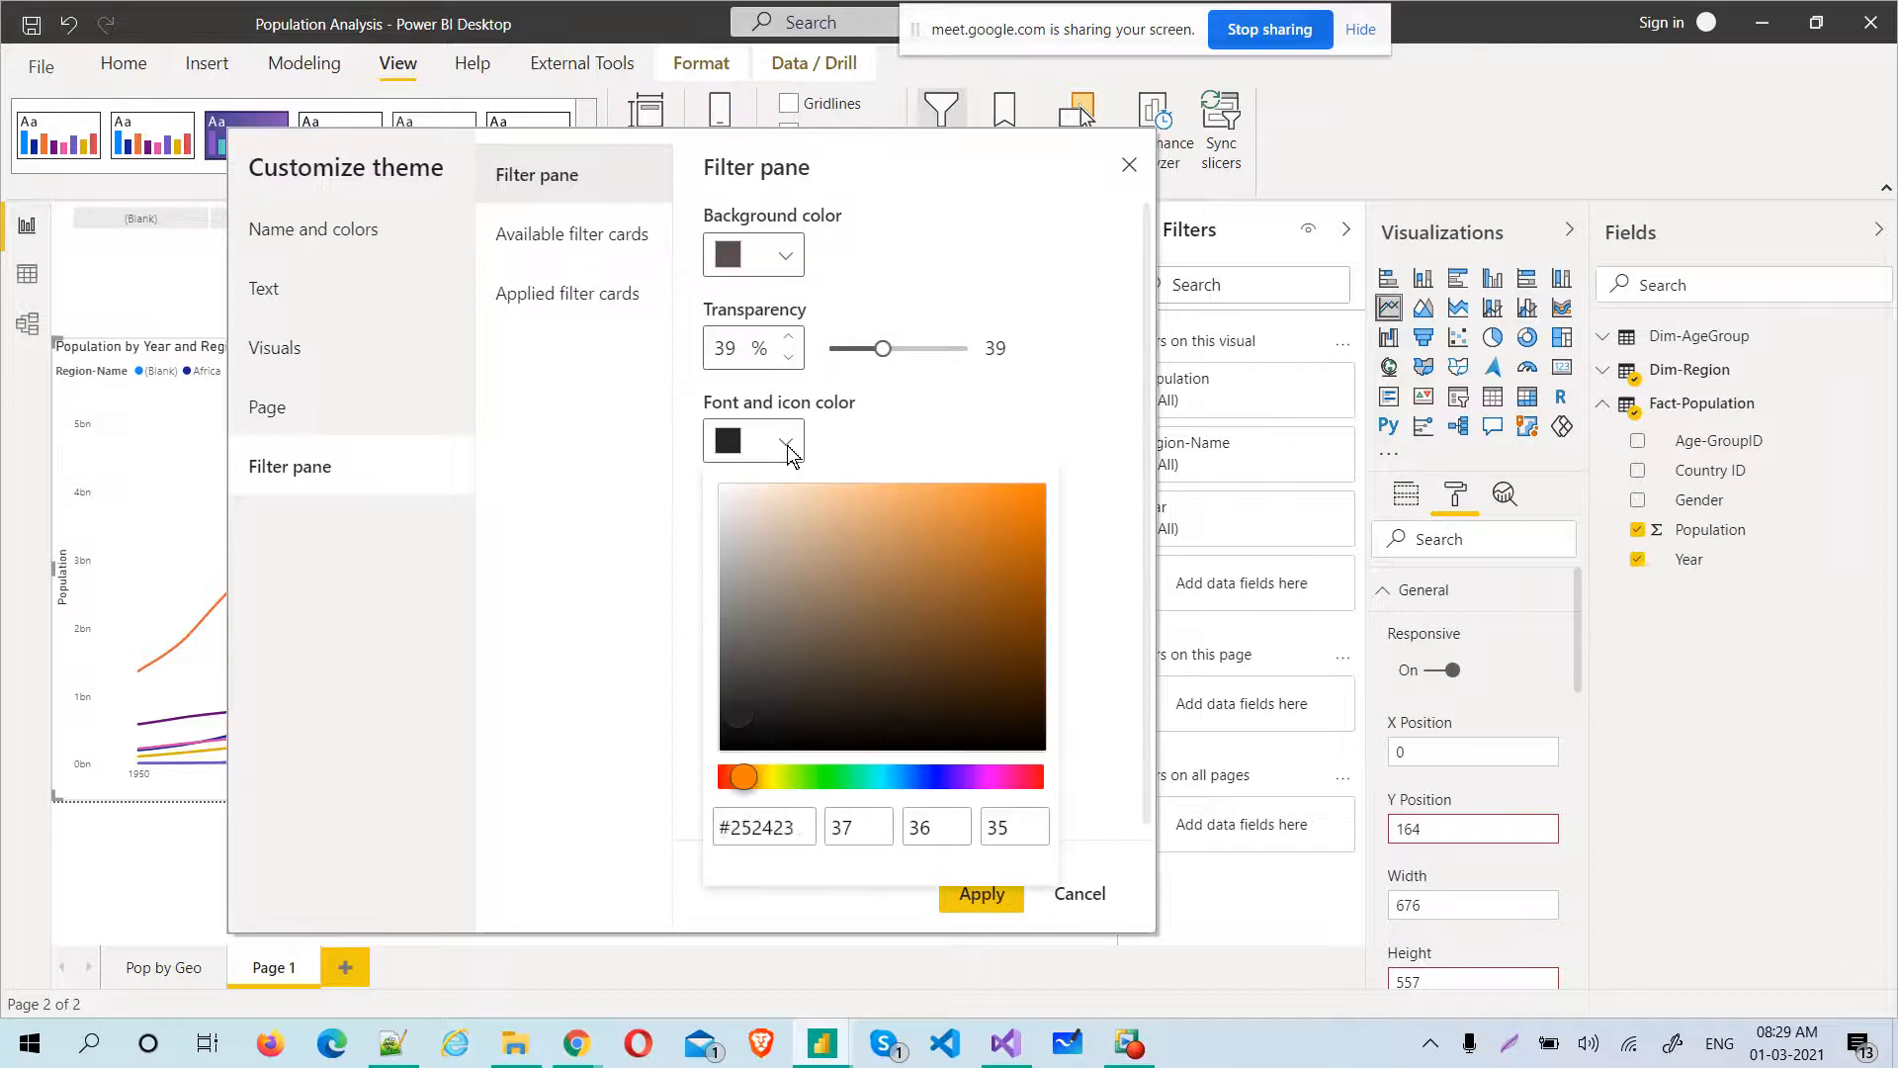
{"action": "left_click", "coordinate": [788, 450]}
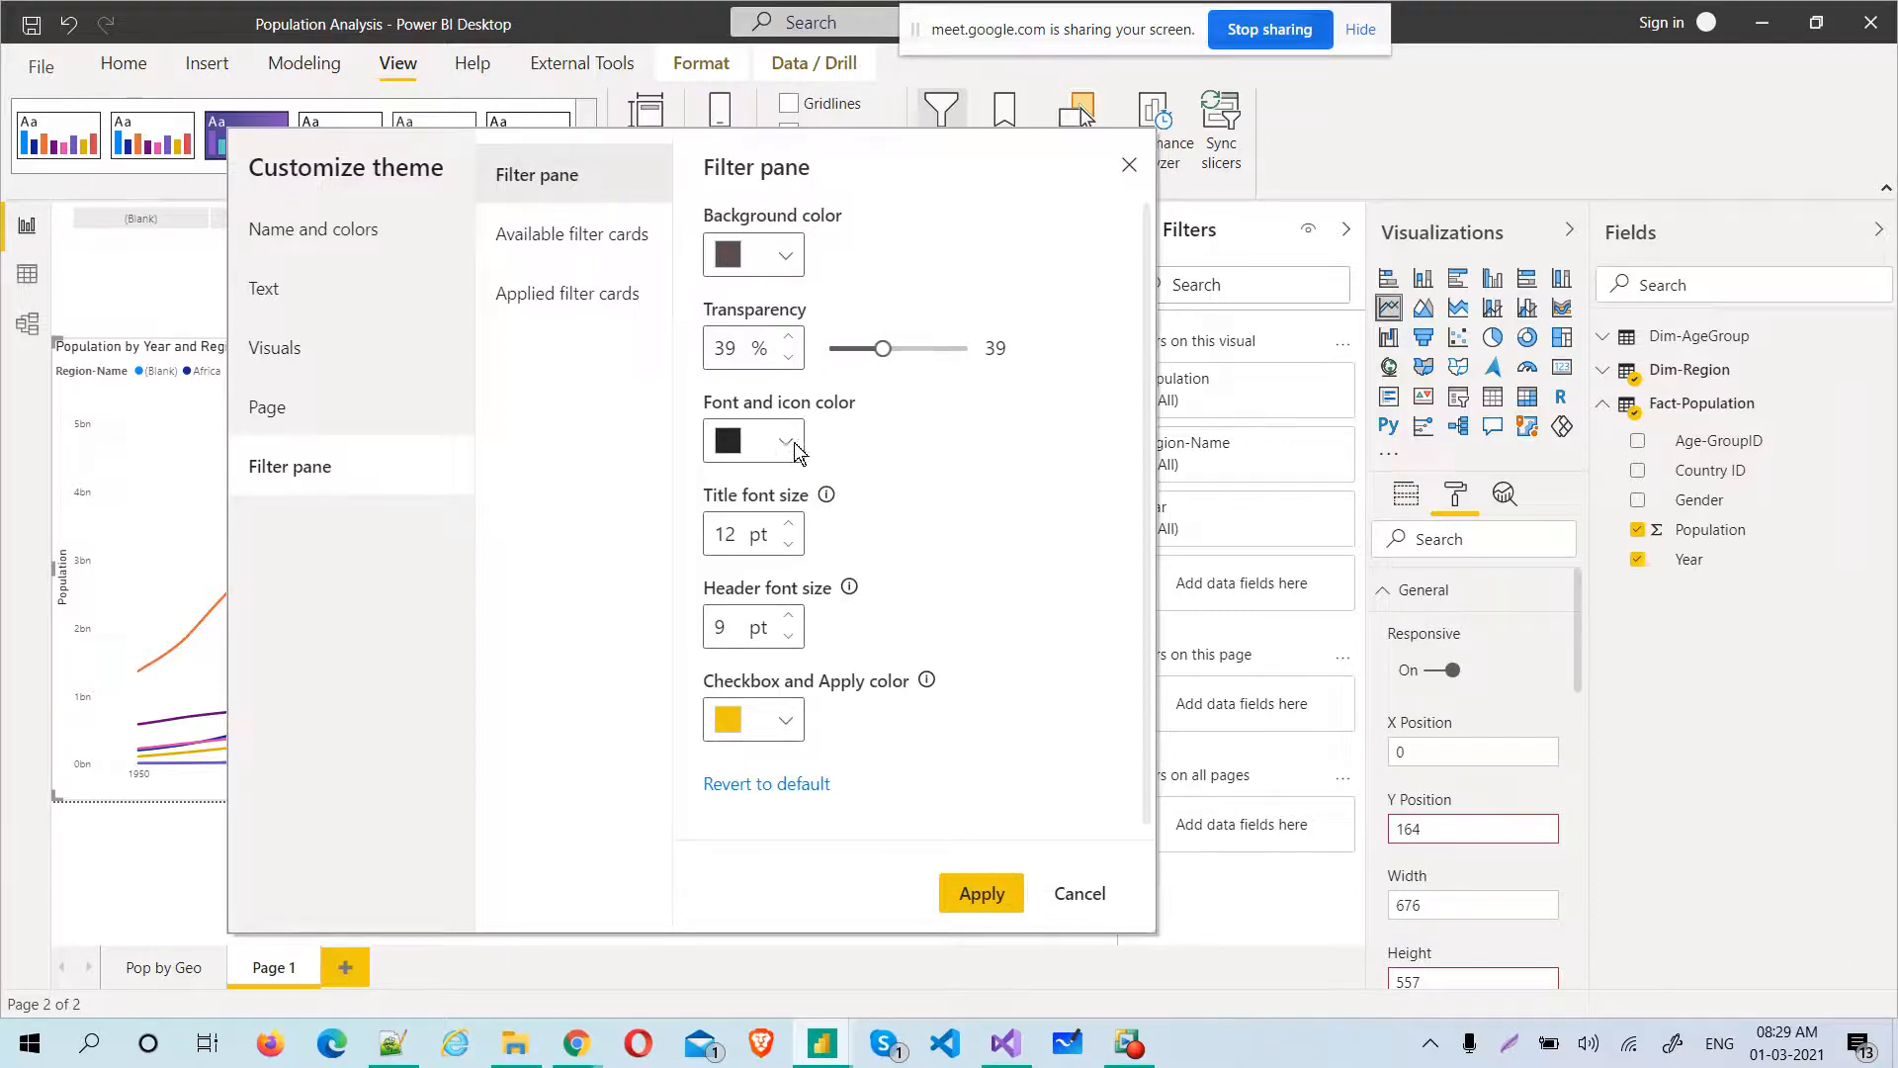
{"action": "left_click", "coordinate": [773, 436]}
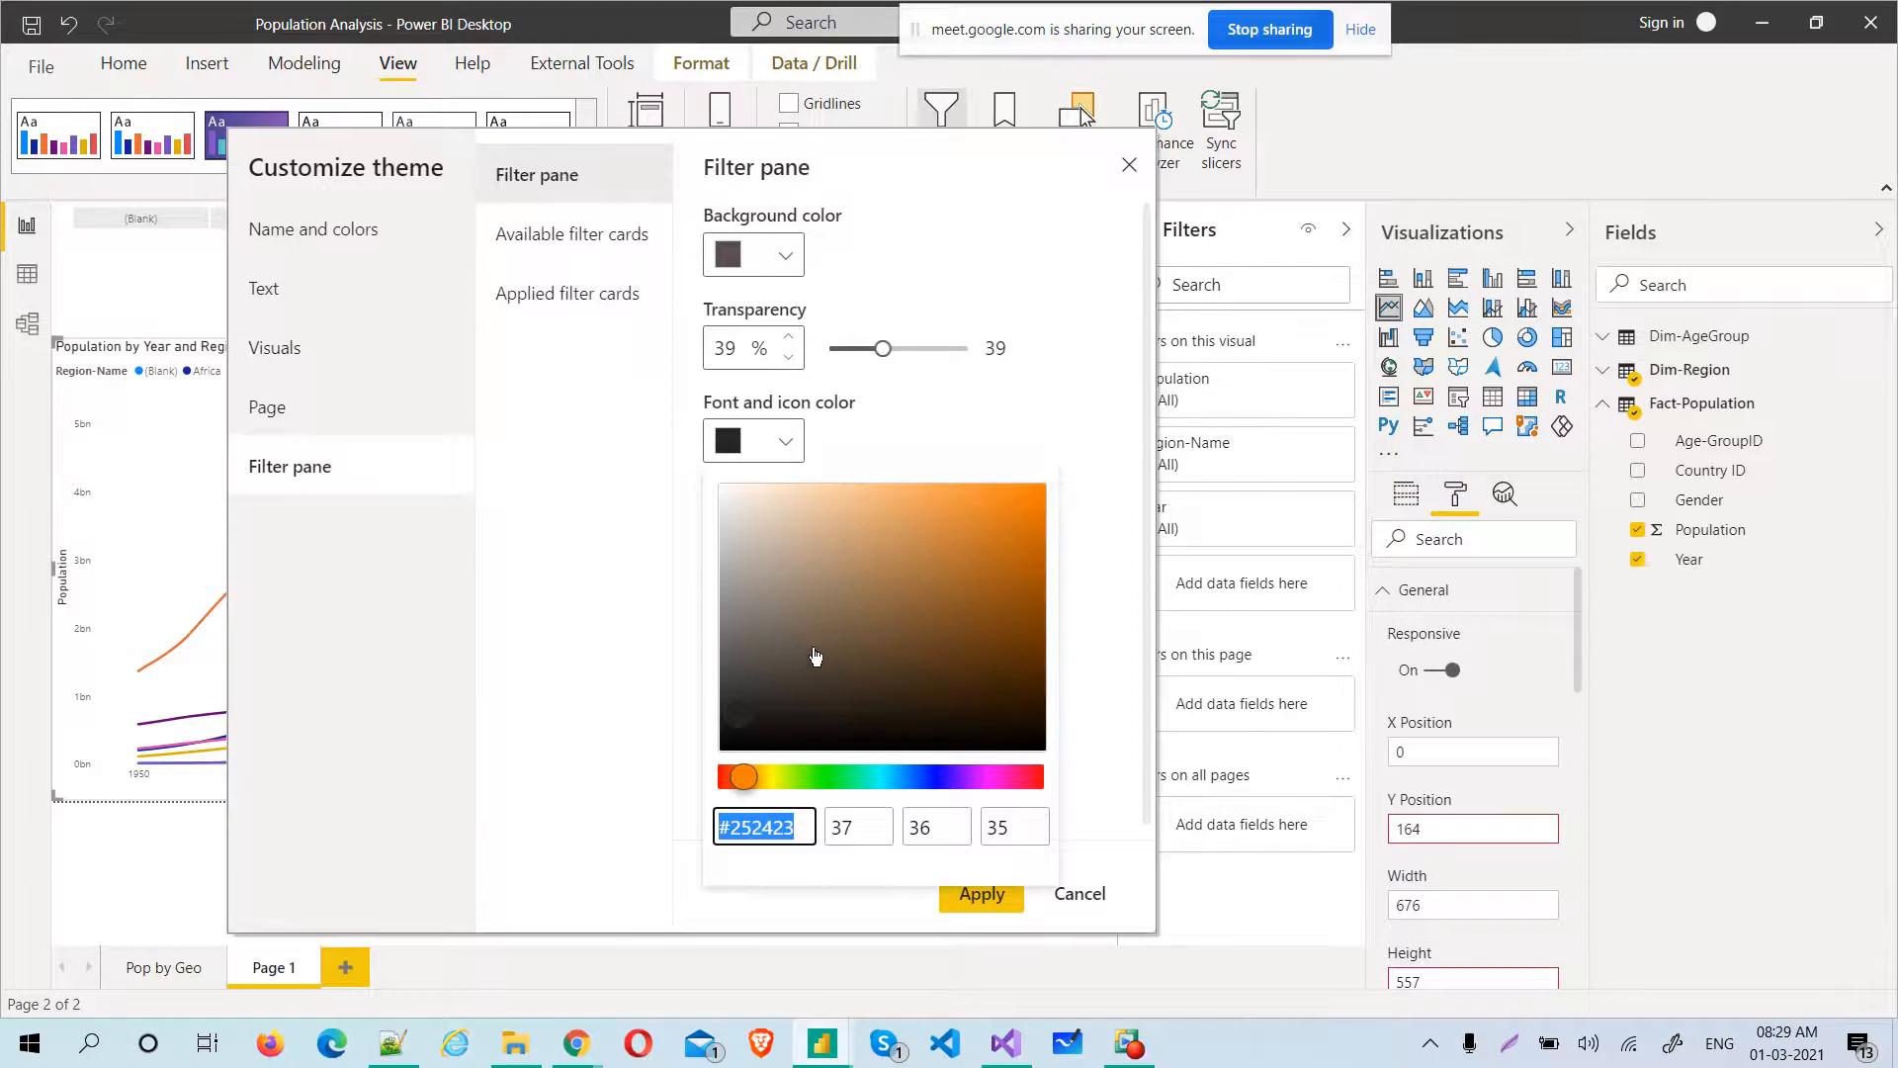
{"action": "left_click", "coordinate": [959, 531]}
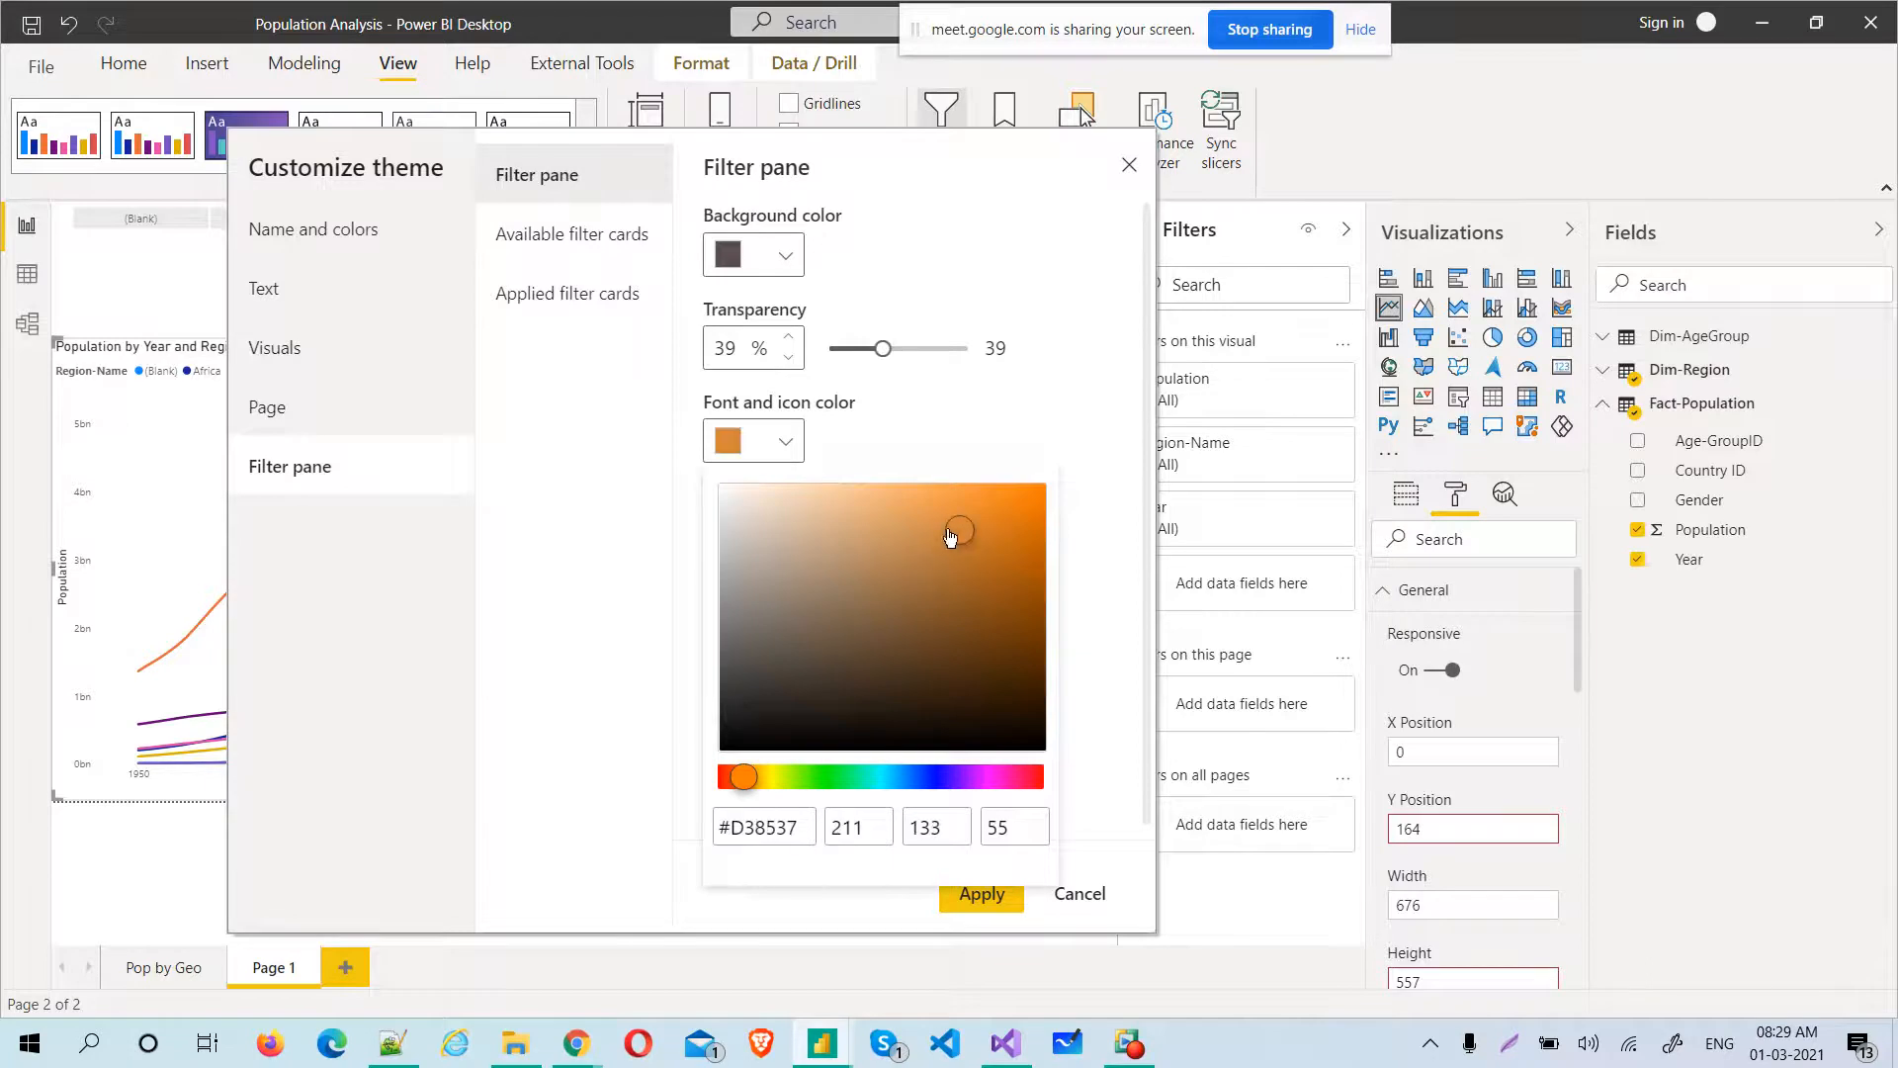
{"action": "left_click", "coordinate": [660, 485]}
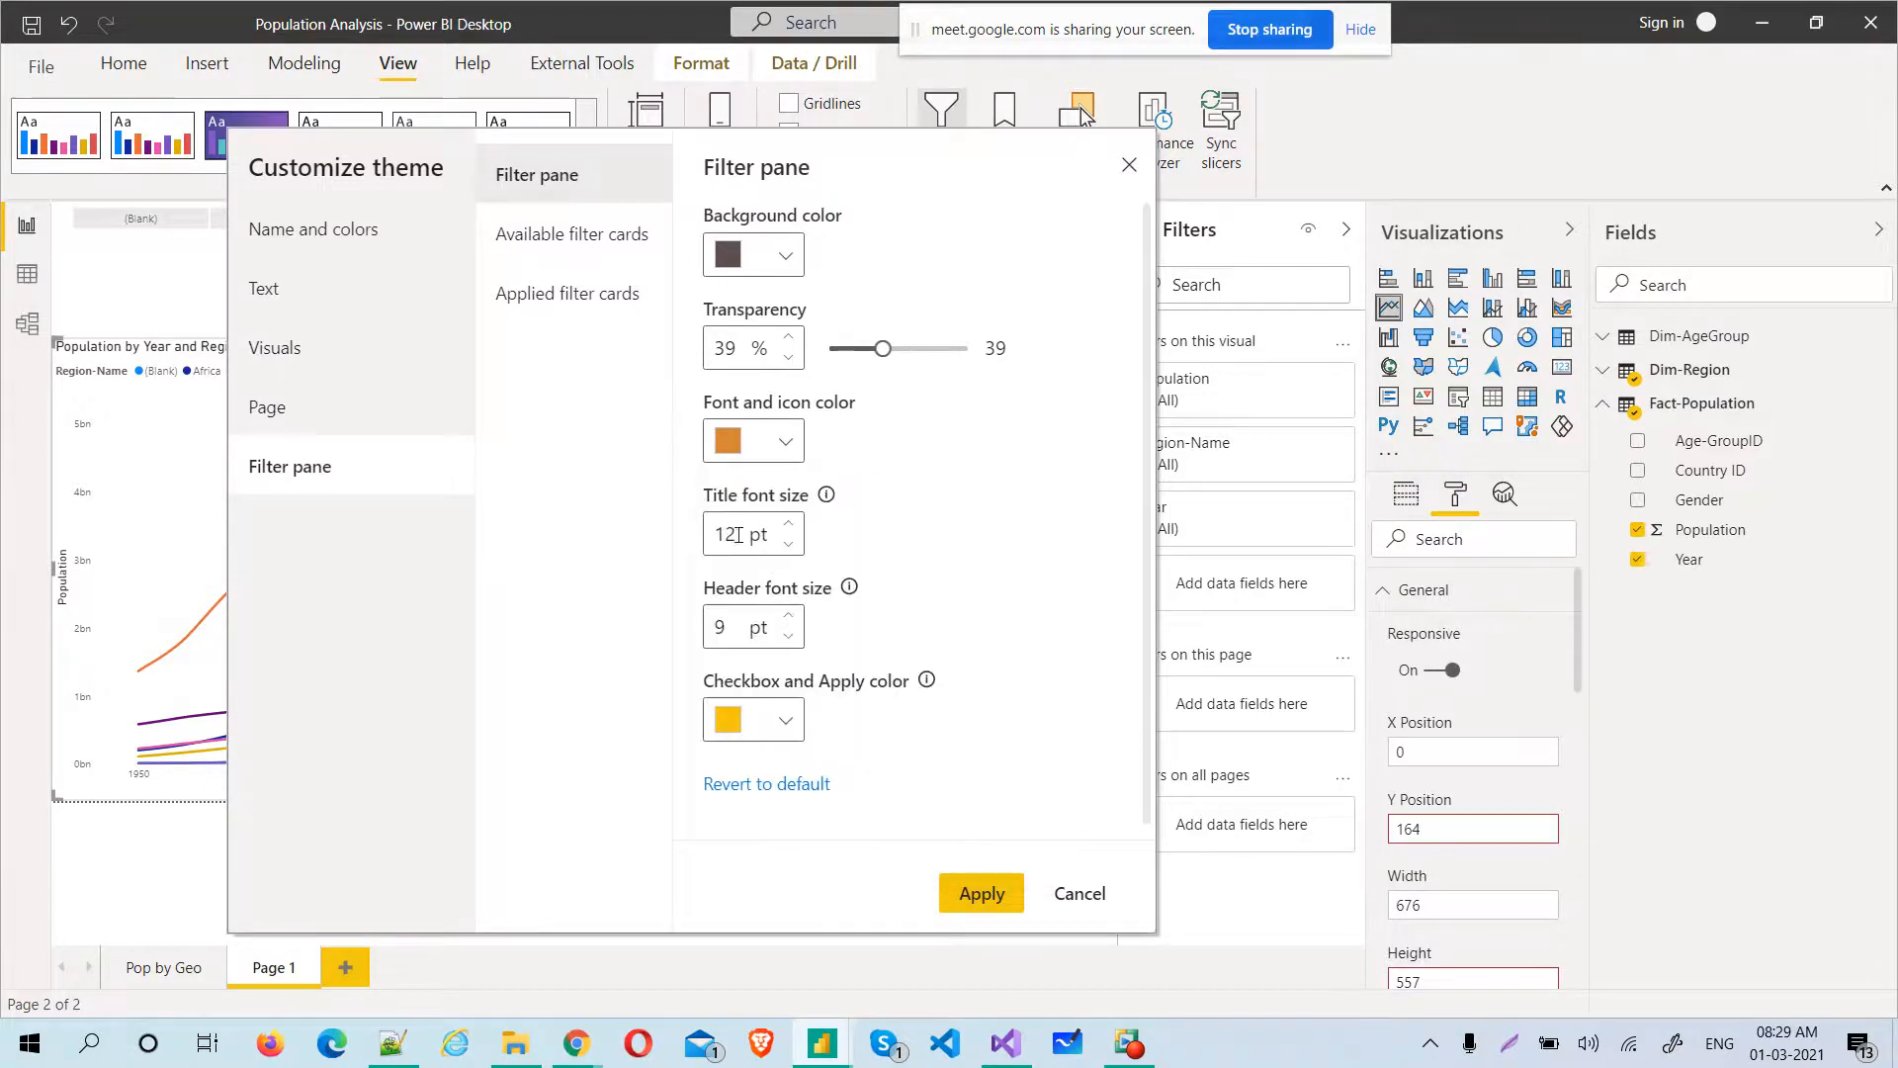
Set the filter pane's title font size to 14 pt and its header font size to 11 pt
{"action": "left_click_drag", "start_coordinate": [732, 535], "coordinate": [714, 543]}
{"action": "type", "text": "14"}
{"action": "left_click_drag", "start_coordinate": [732, 630], "coordinate": [697, 625]}
Give the theme's available filter cards a dusty rose #A68282 background and an 11 pt font size
{"action": "left_click", "coordinate": [584, 236]}
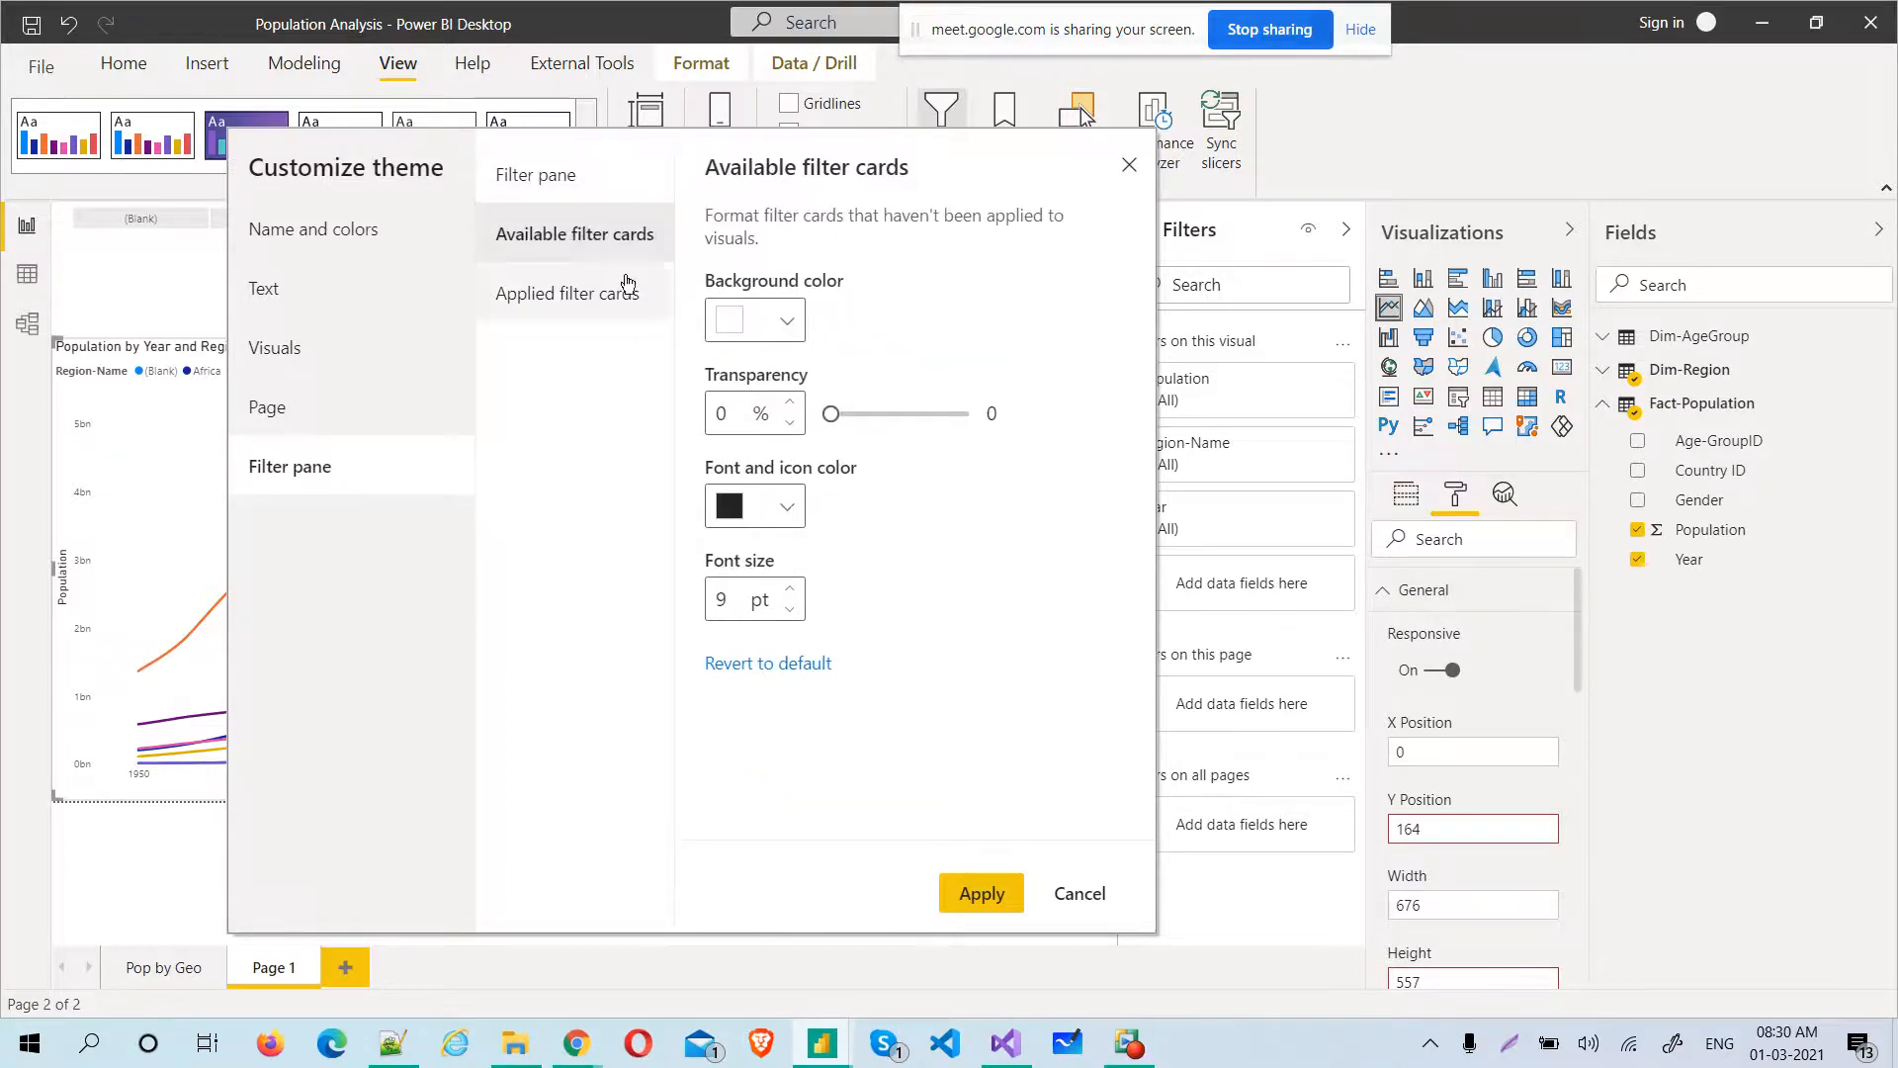
{"action": "left_click", "coordinate": [786, 329]}
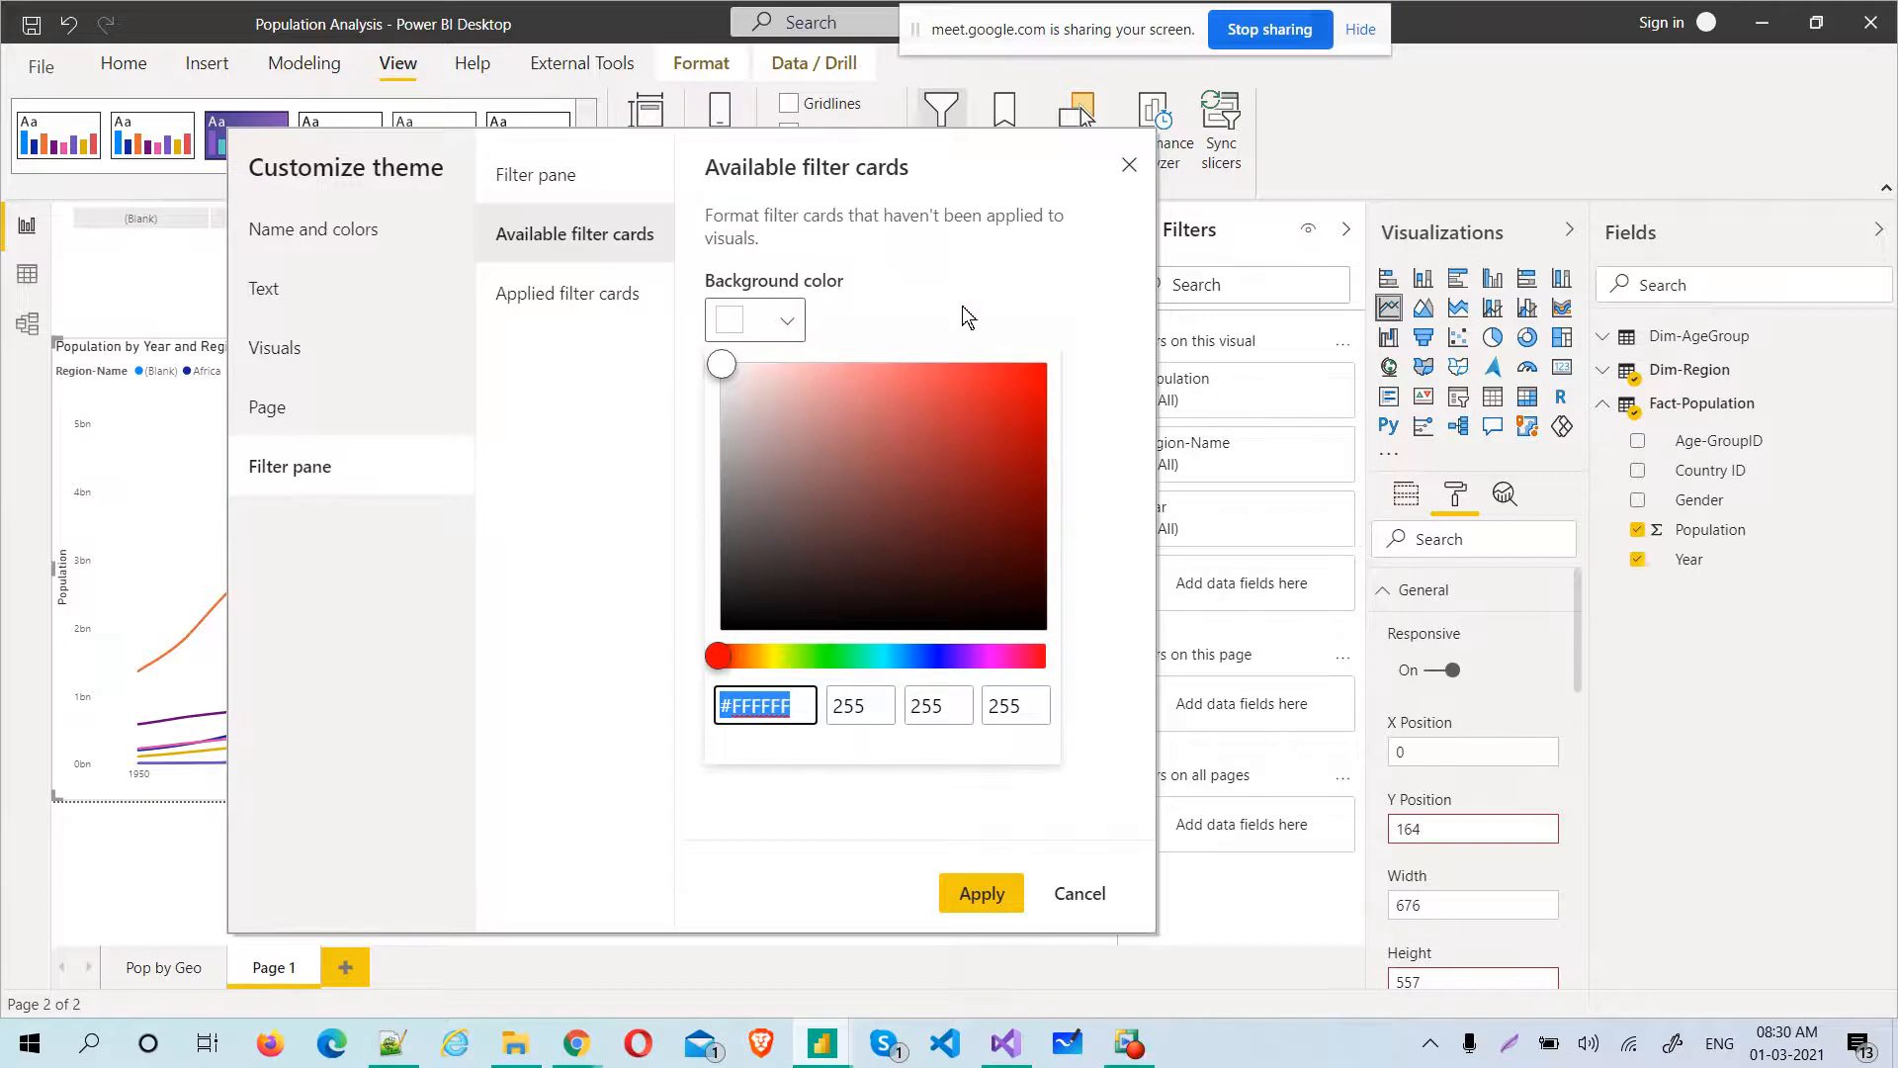
{"action": "left_click", "coordinate": [792, 461]}
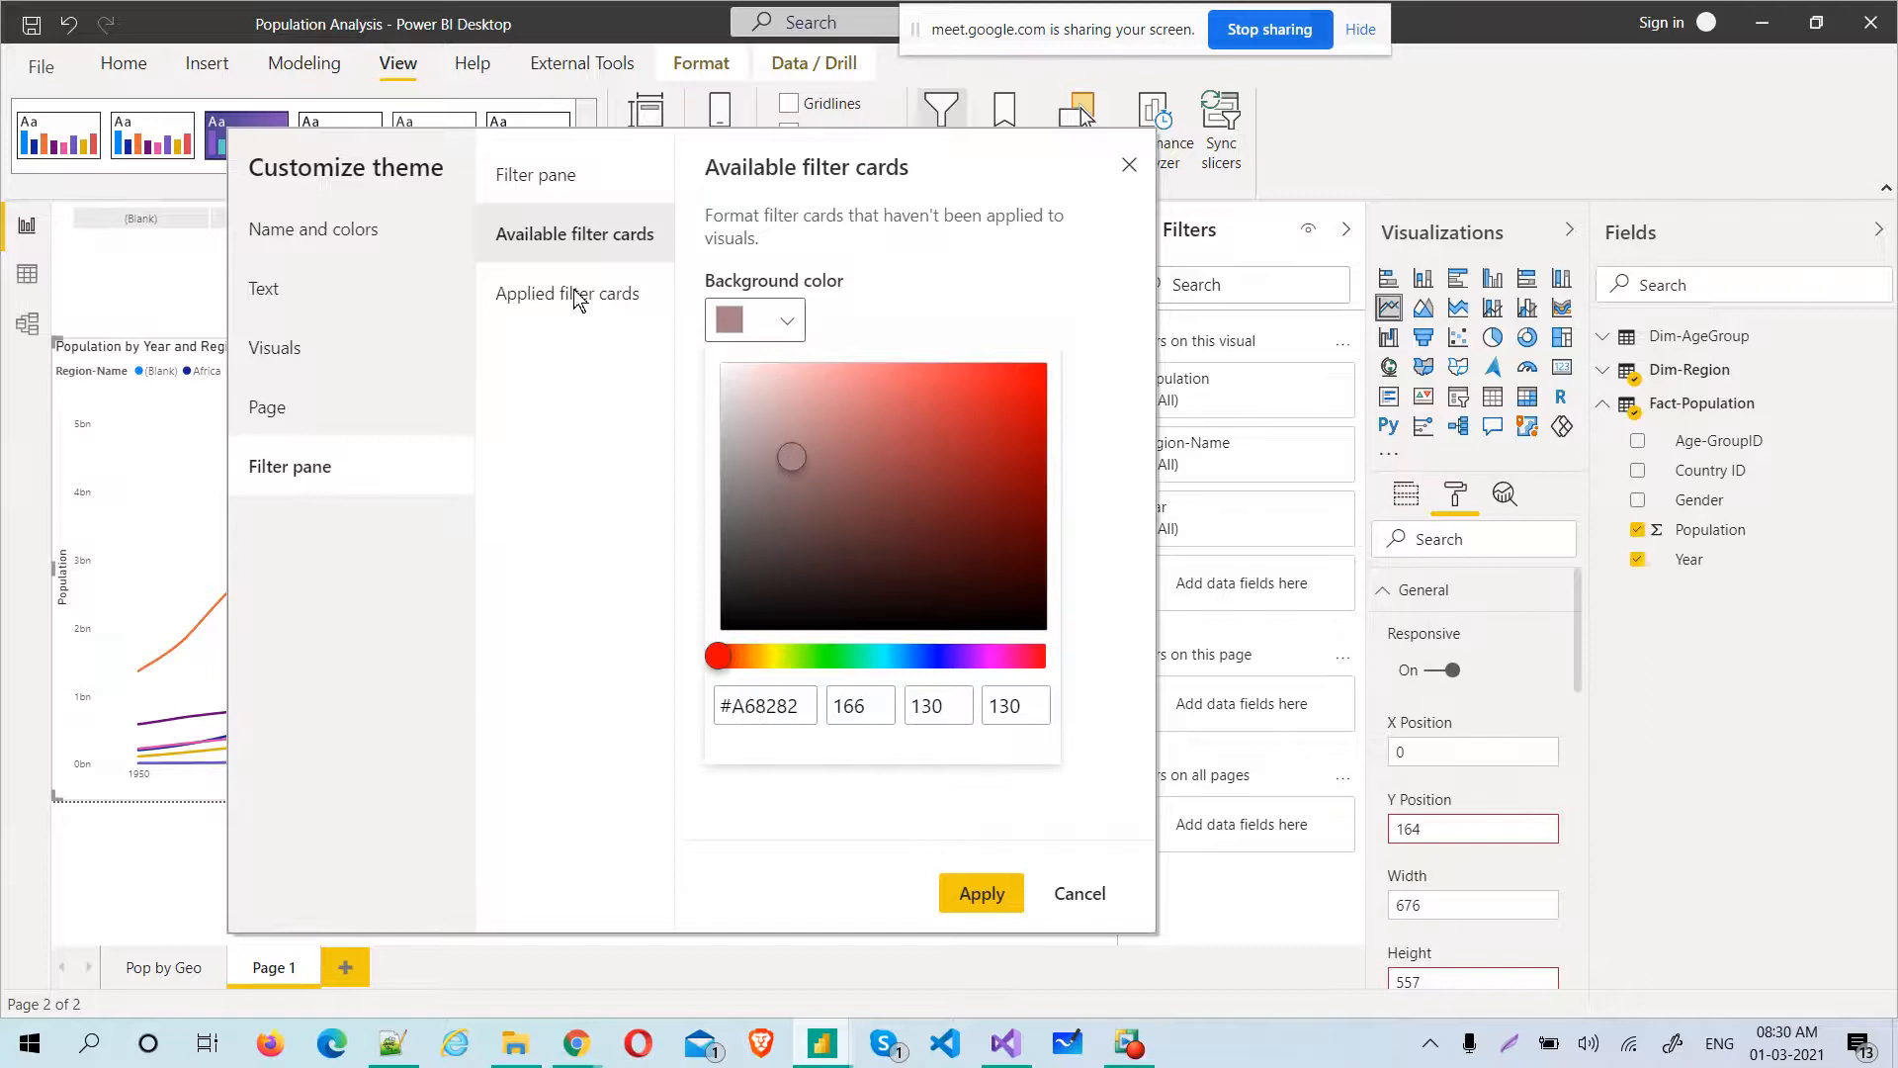
{"action": "left_click", "coordinate": [592, 321]}
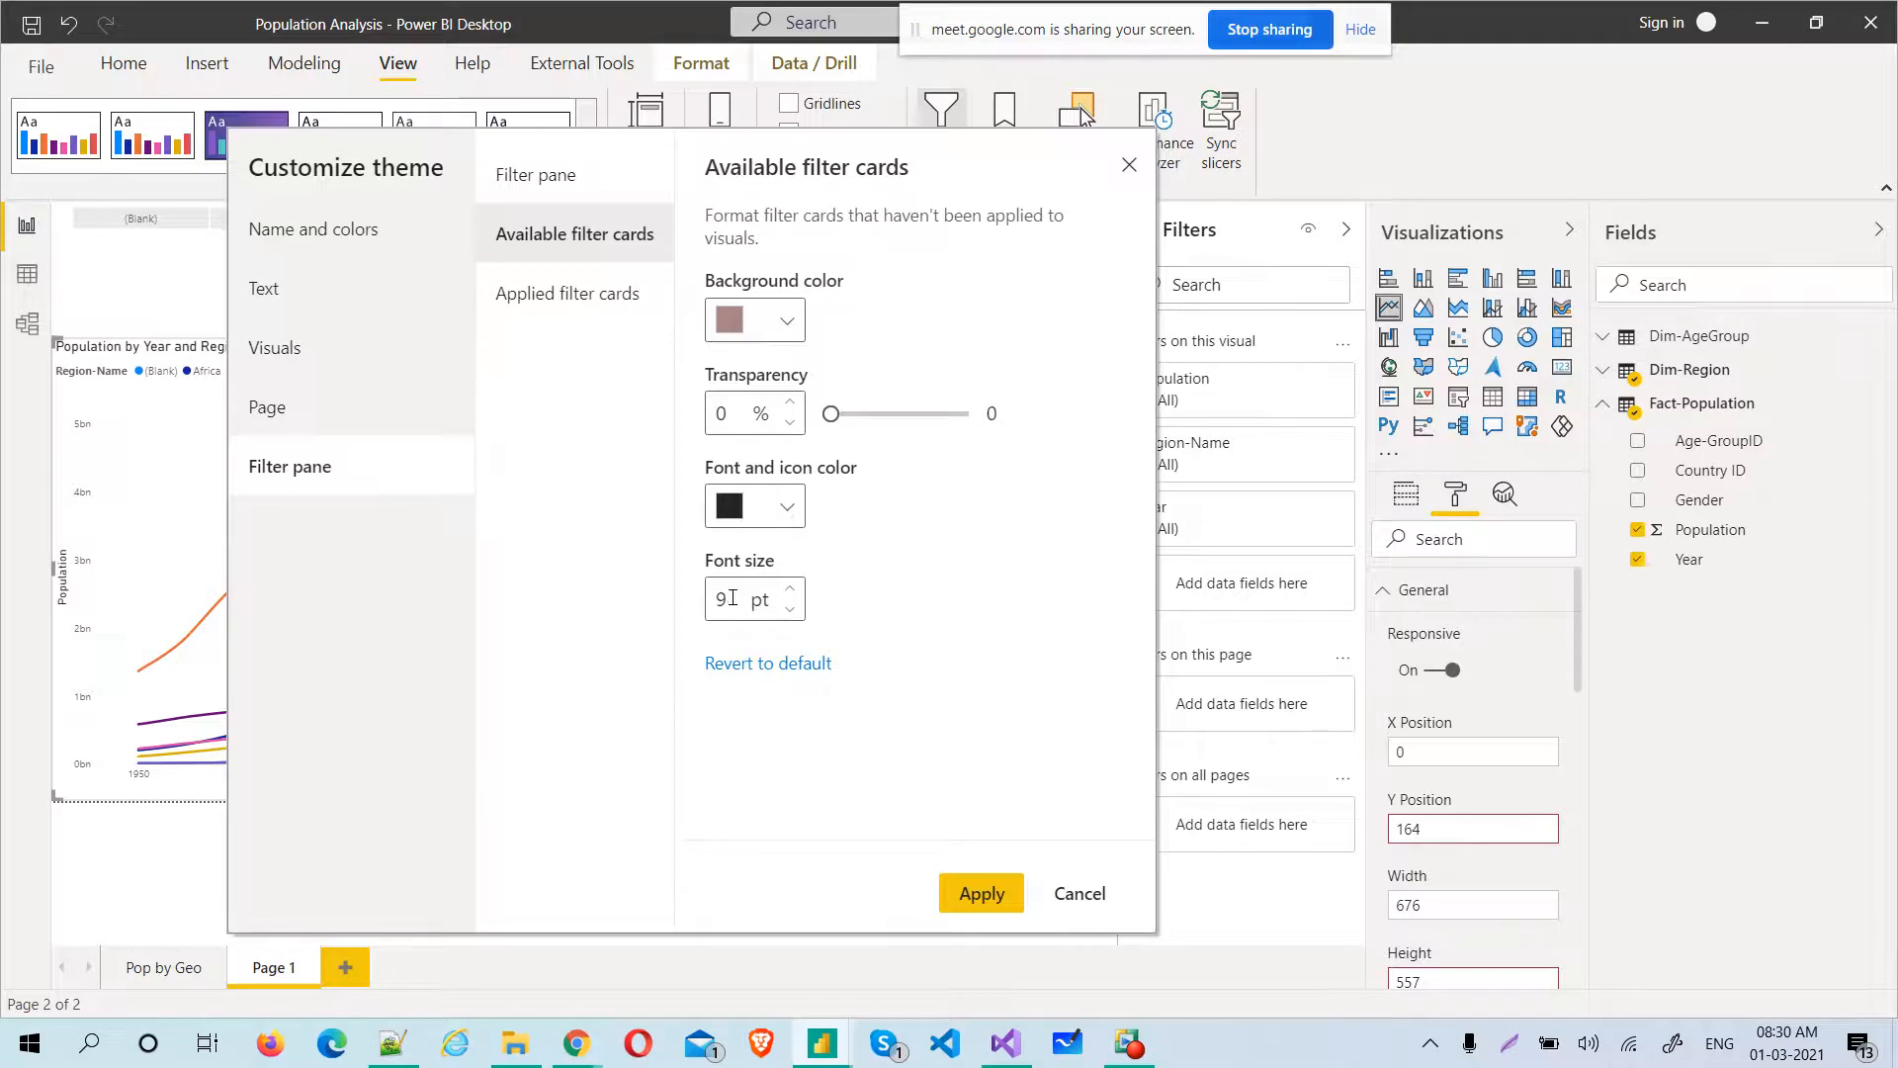
{"action": "left_click_drag", "start_coordinate": [725, 597], "coordinate": [708, 603]}
{"action": "type", "text": "11"}
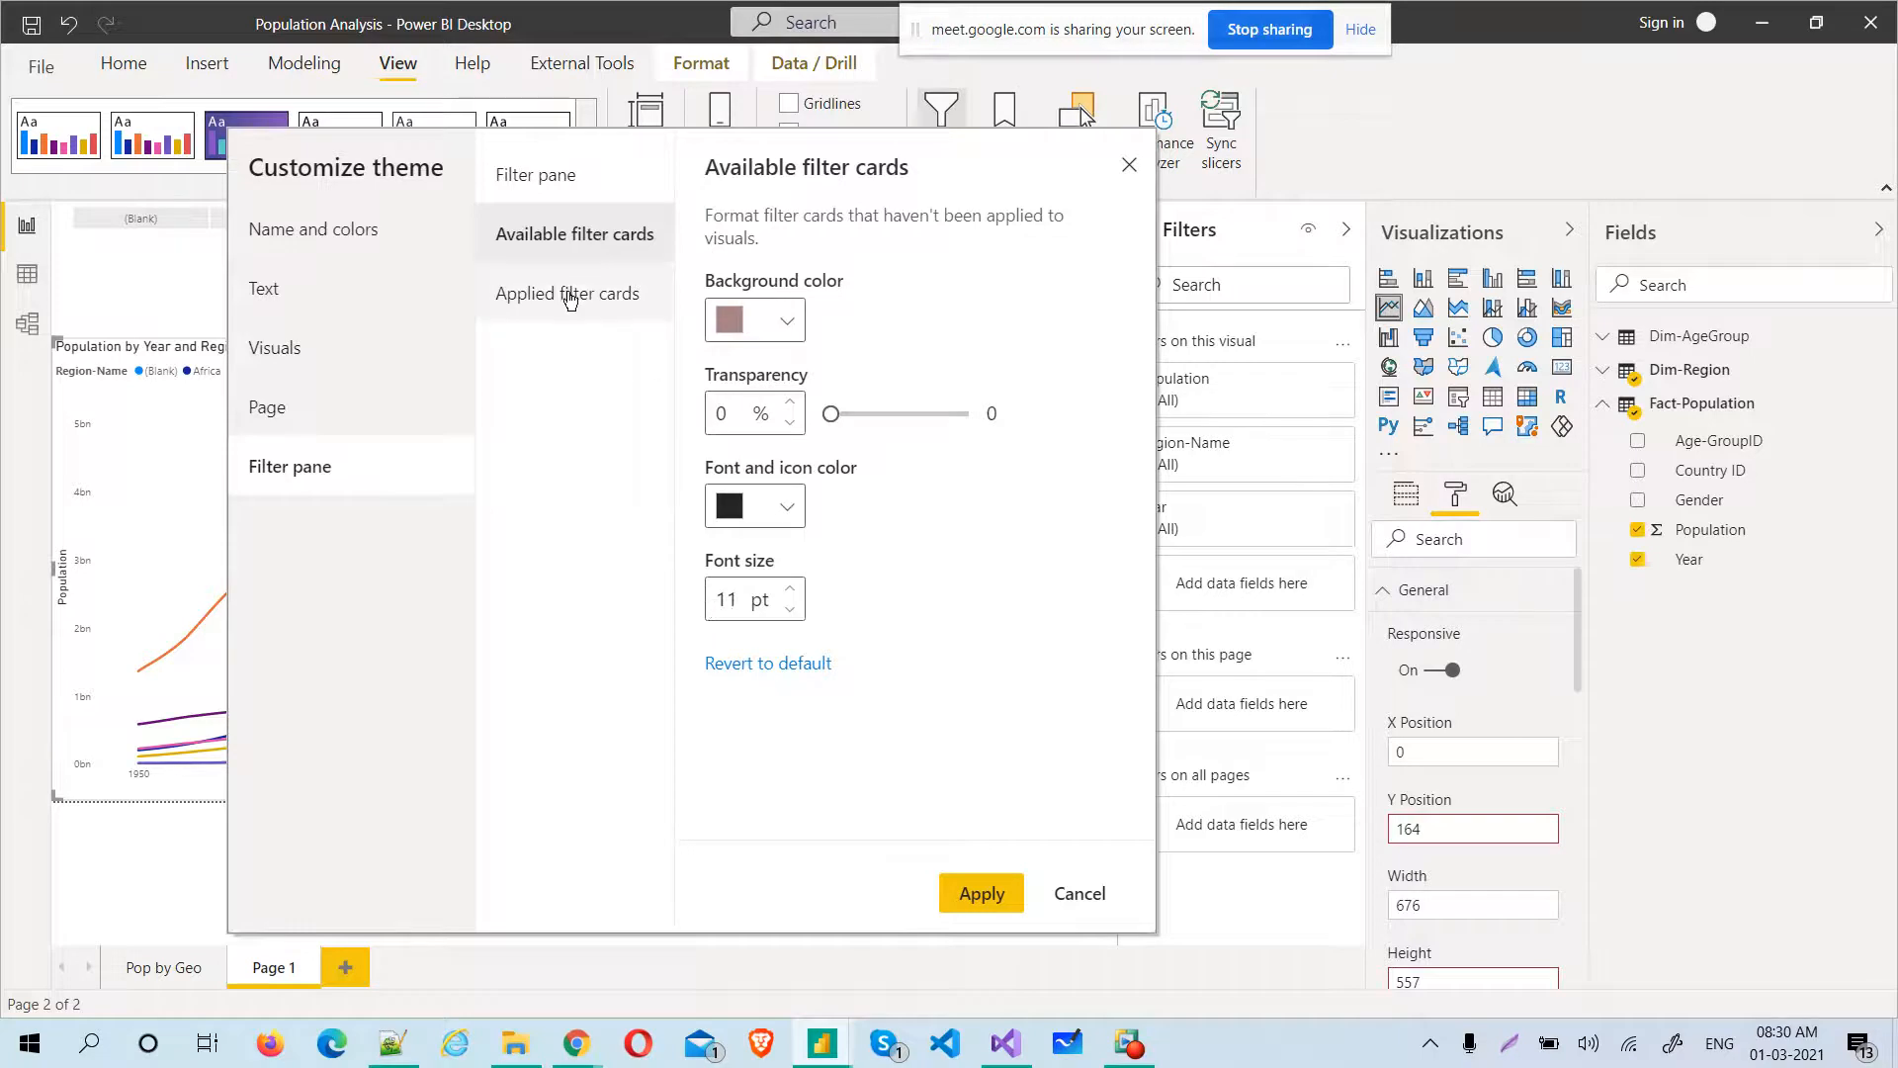
Set the font size of the theme's applied filter cards to 12 pt
{"action": "left_click", "coordinate": [569, 294]}
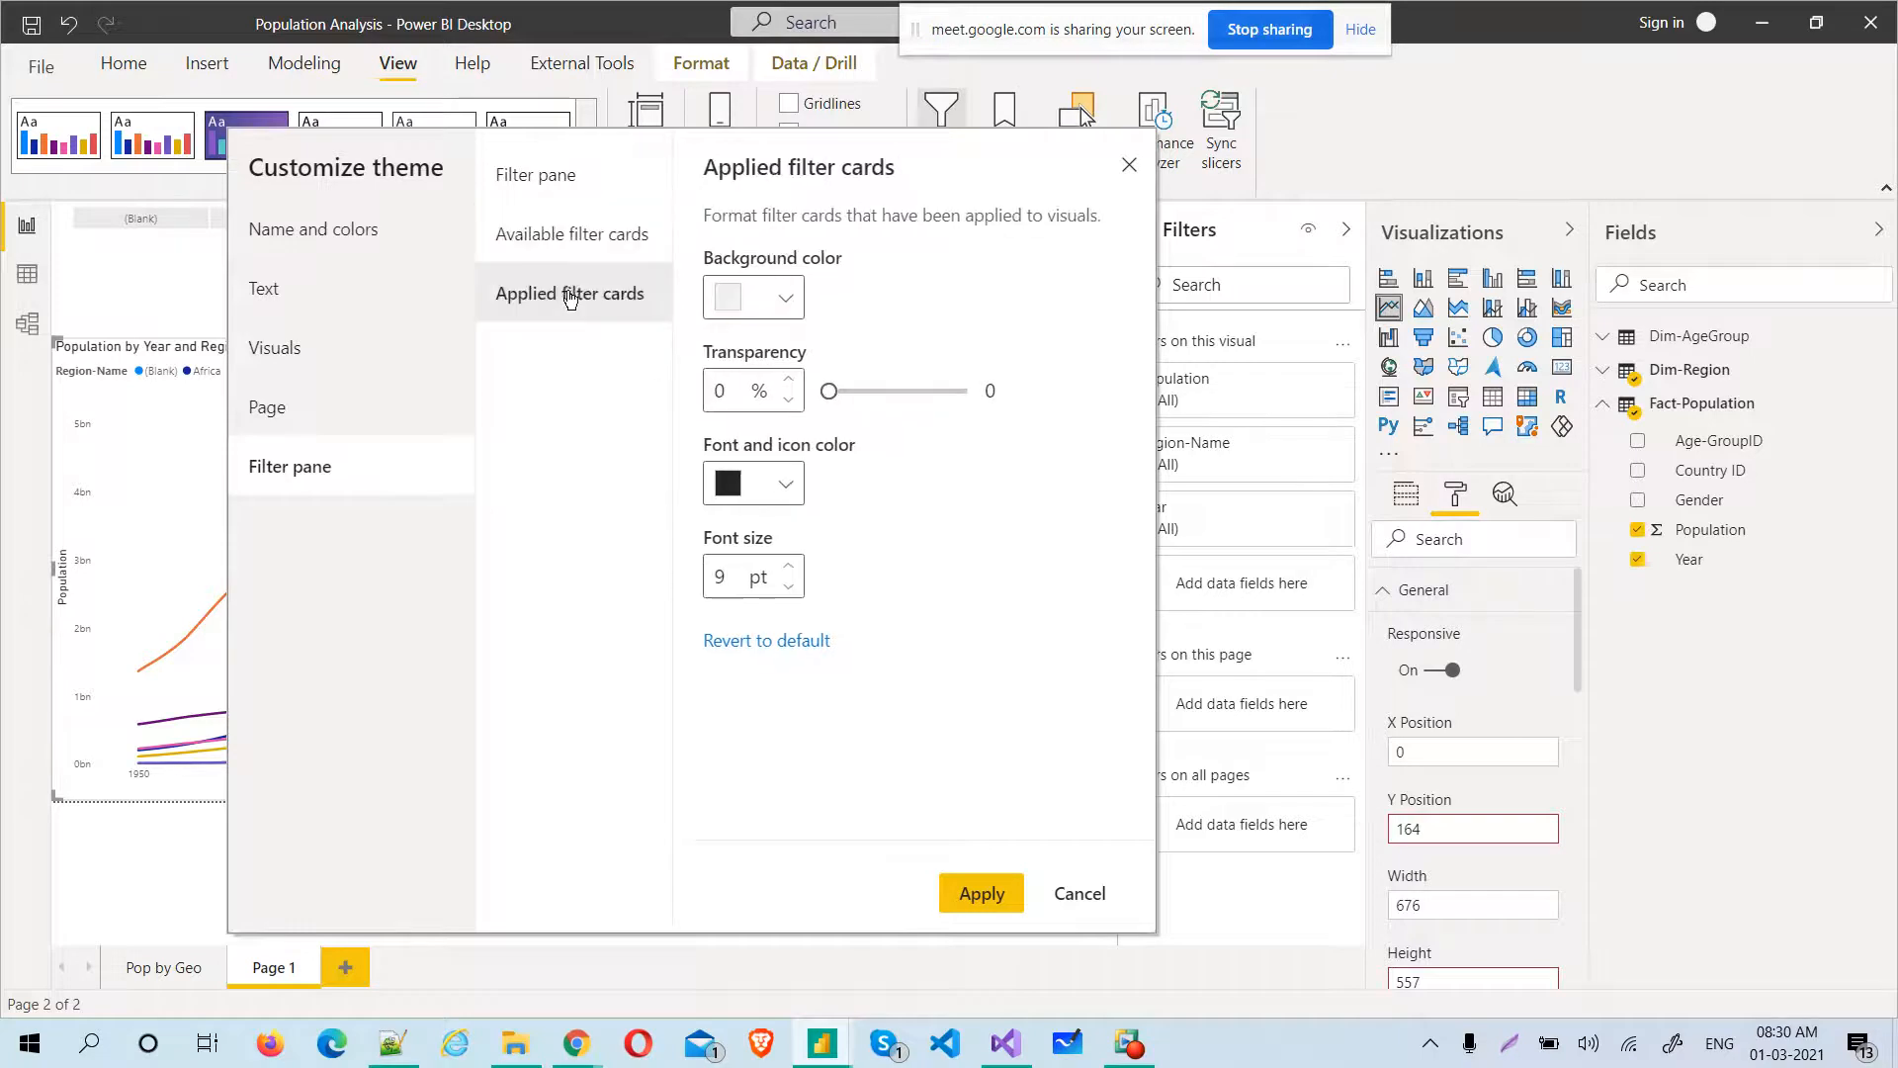
{"action": "left_click", "coordinate": [791, 300]}
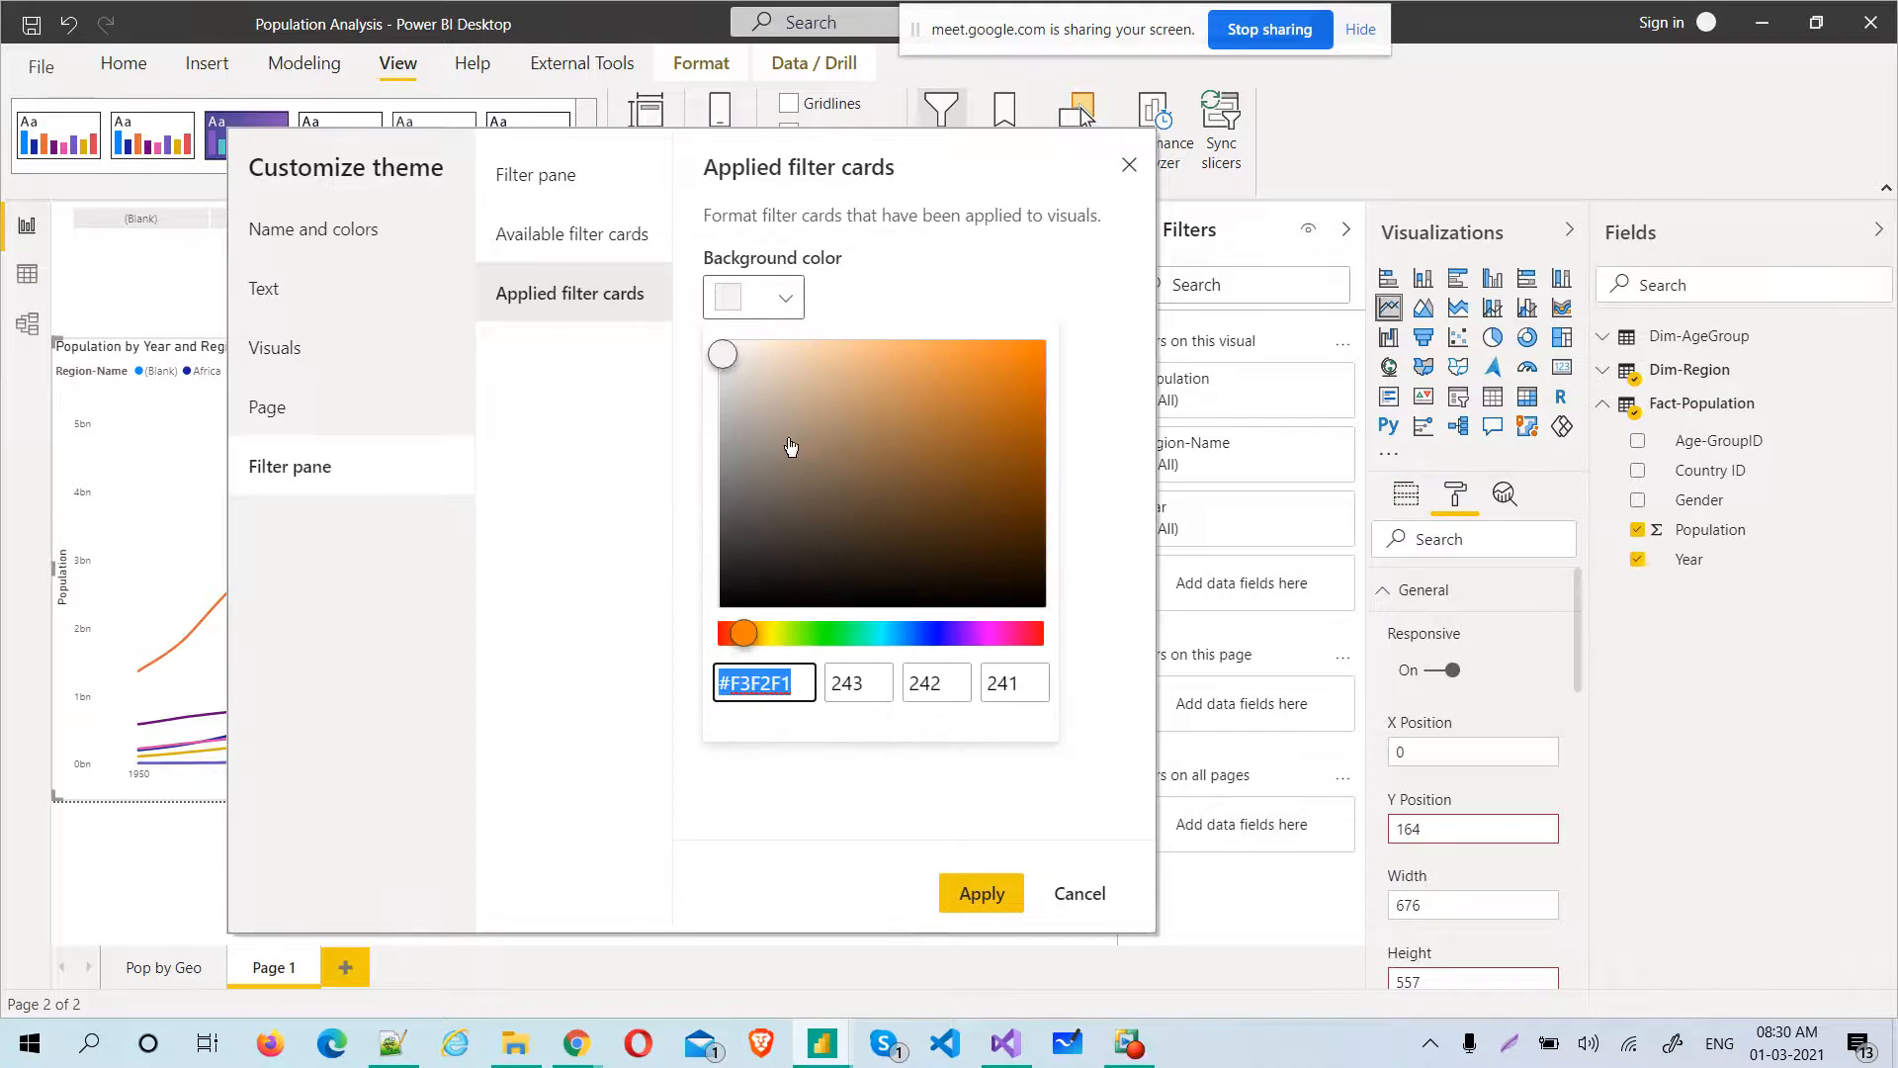
{"action": "left_click", "coordinate": [888, 301]}
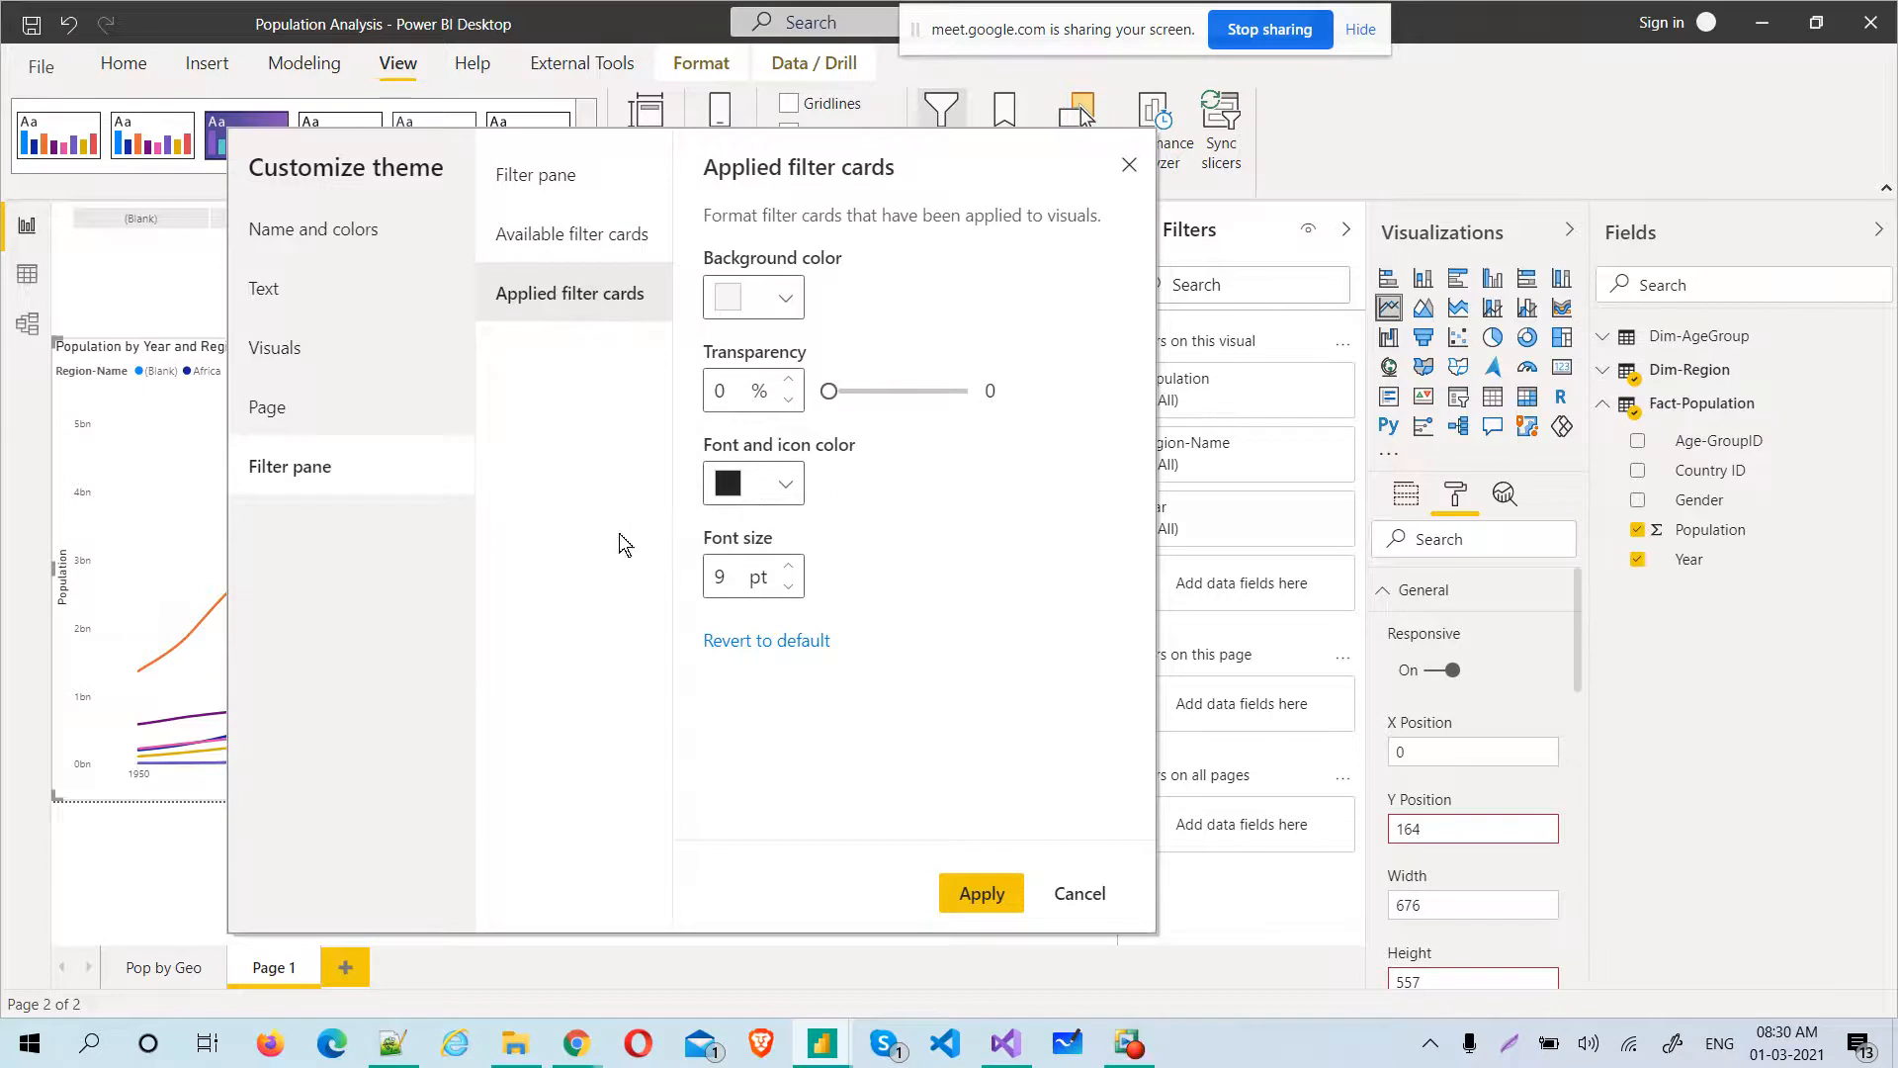
{"action": "left_click_drag", "start_coordinate": [723, 577], "coordinate": [701, 580]}
{"action": "type", "text": "12"}
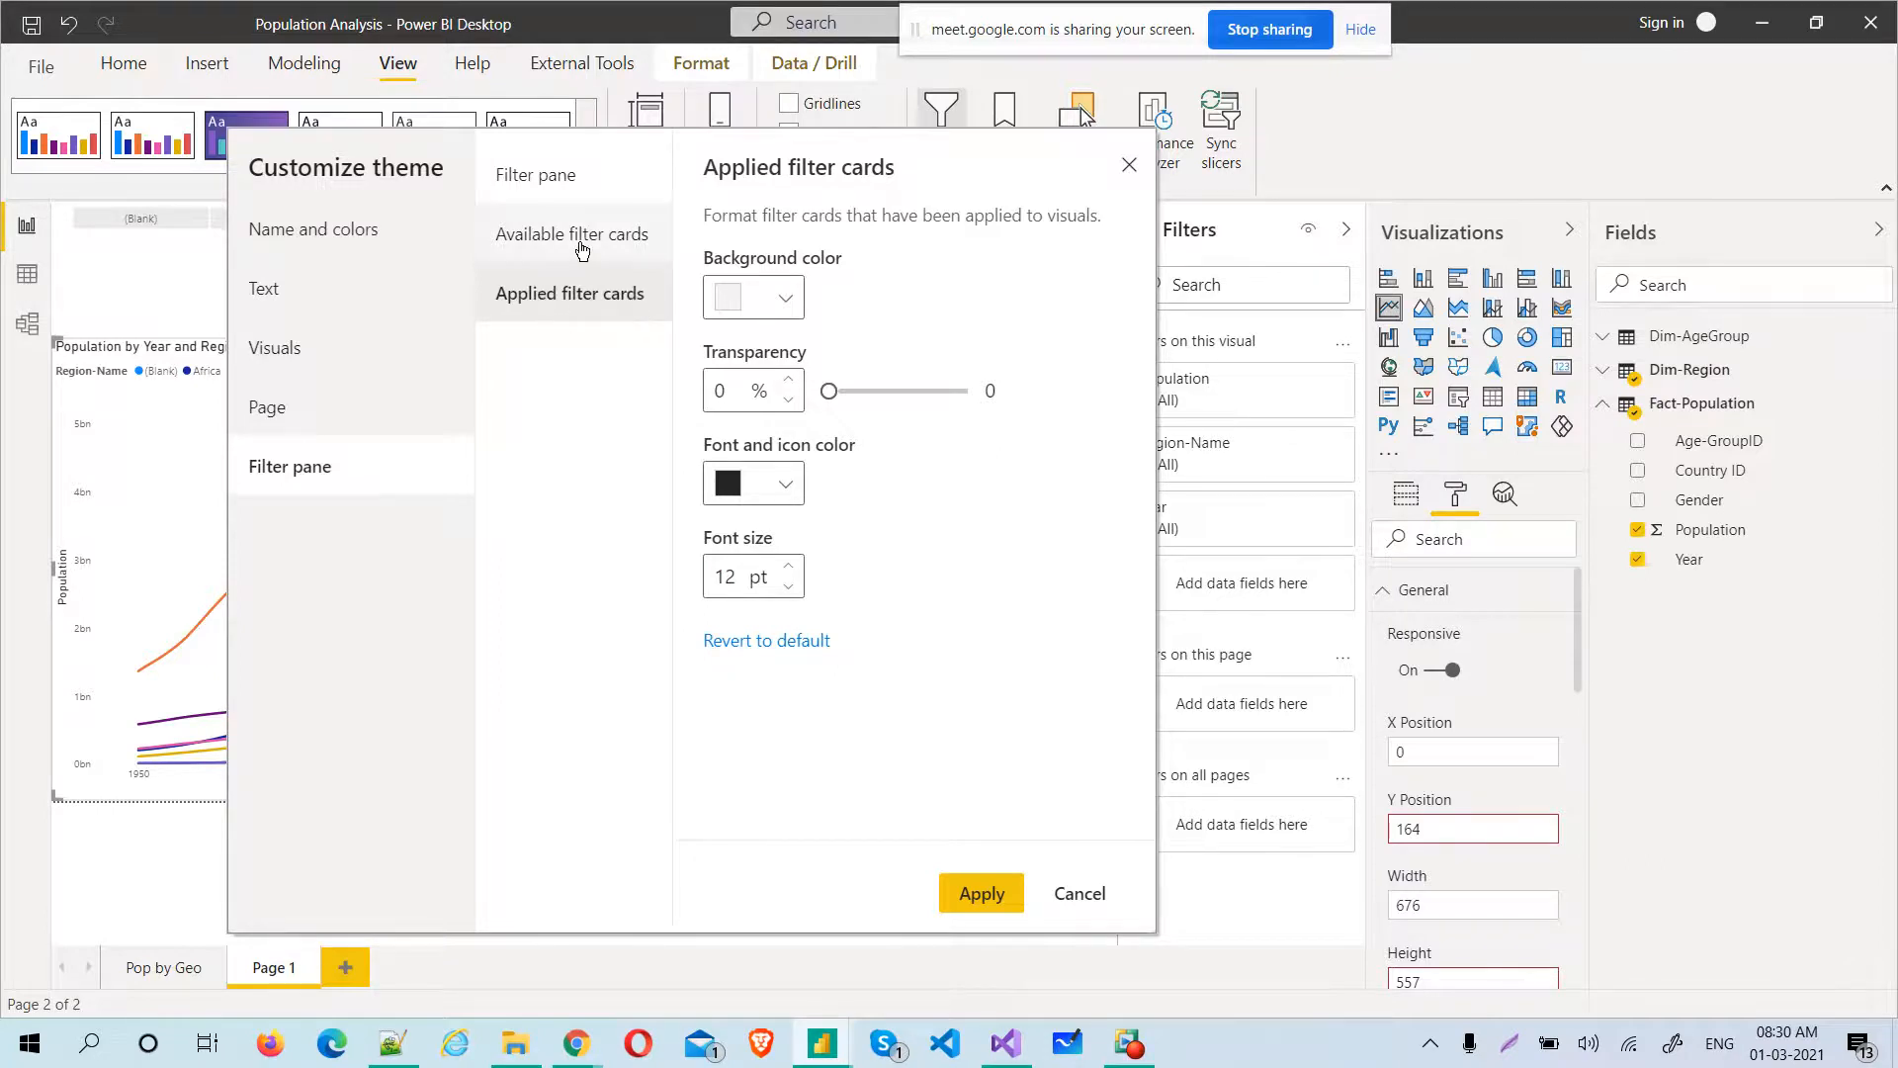
Apply the customized theme to the report and check its look on the Pop by Geo page and Page 1
{"action": "left_click", "coordinate": [578, 245]}
{"action": "left_click", "coordinate": [551, 176]}
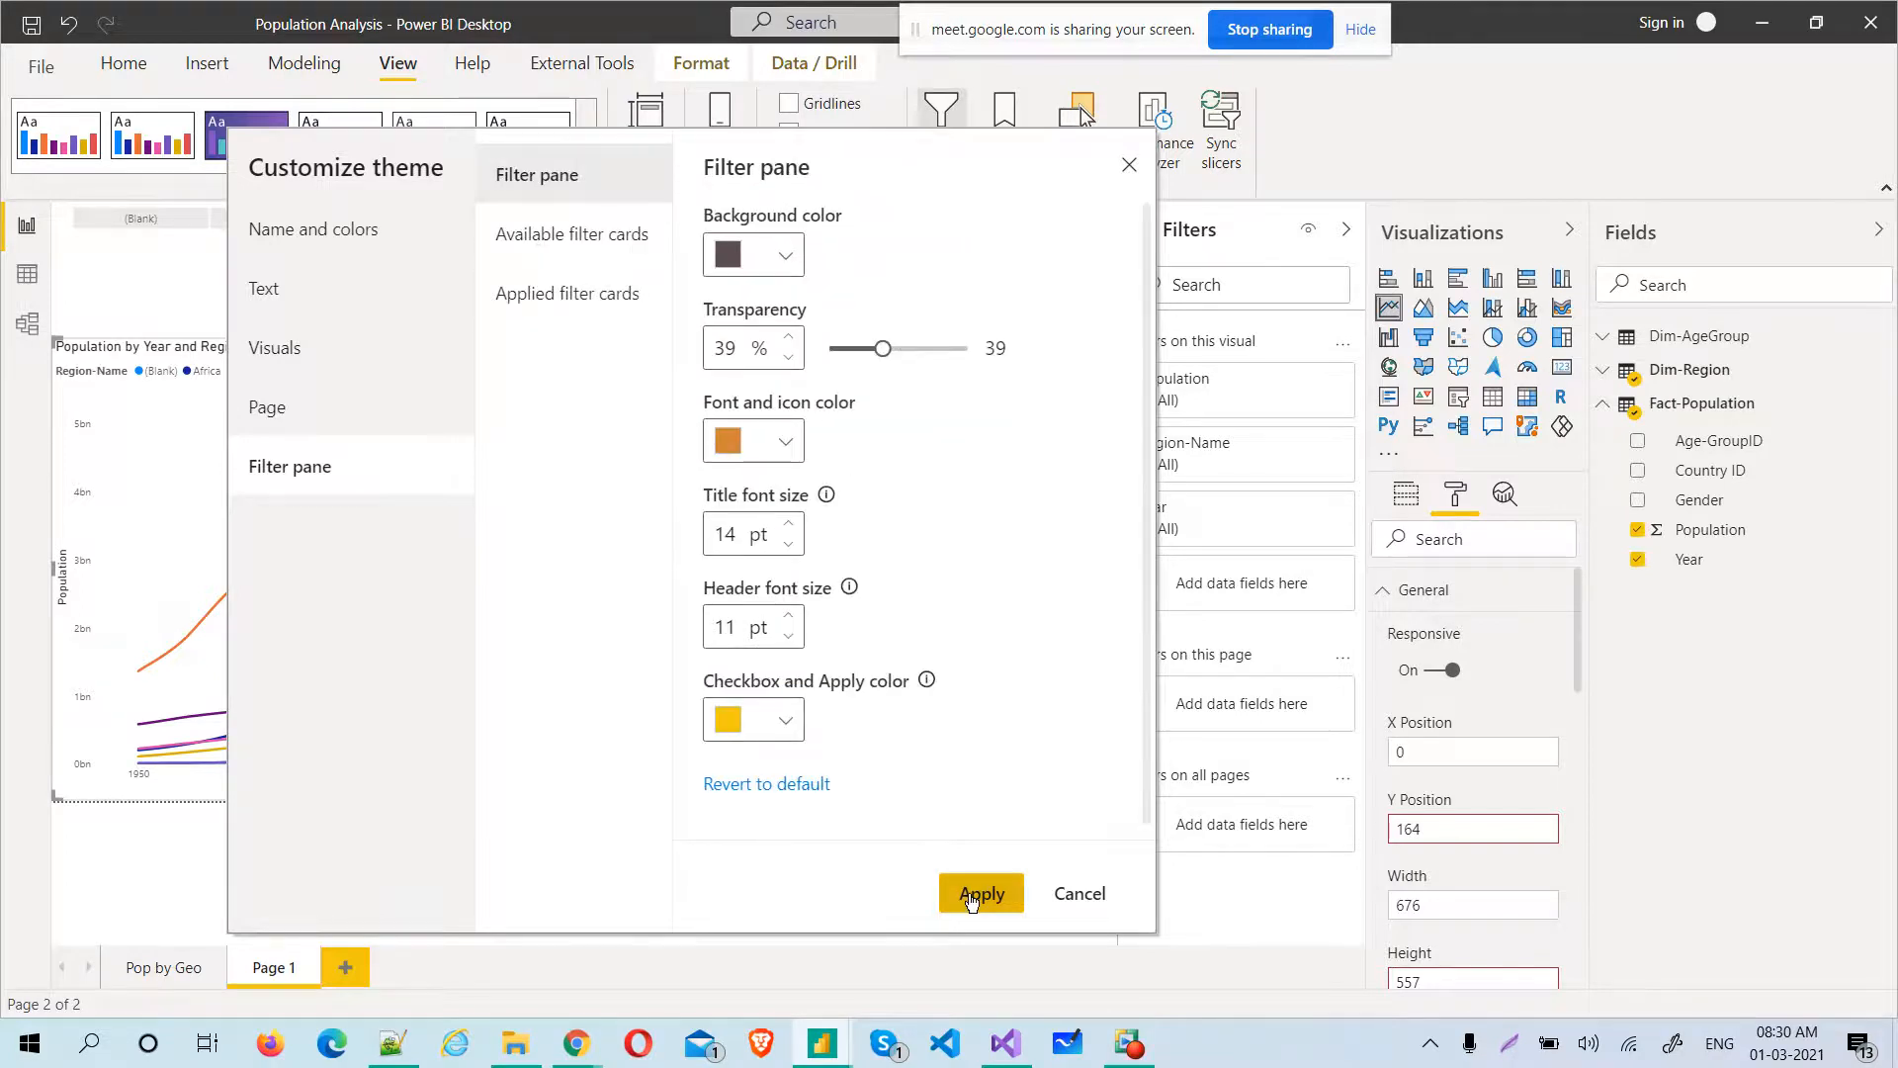
{"action": "left_click", "coordinate": [971, 896]}
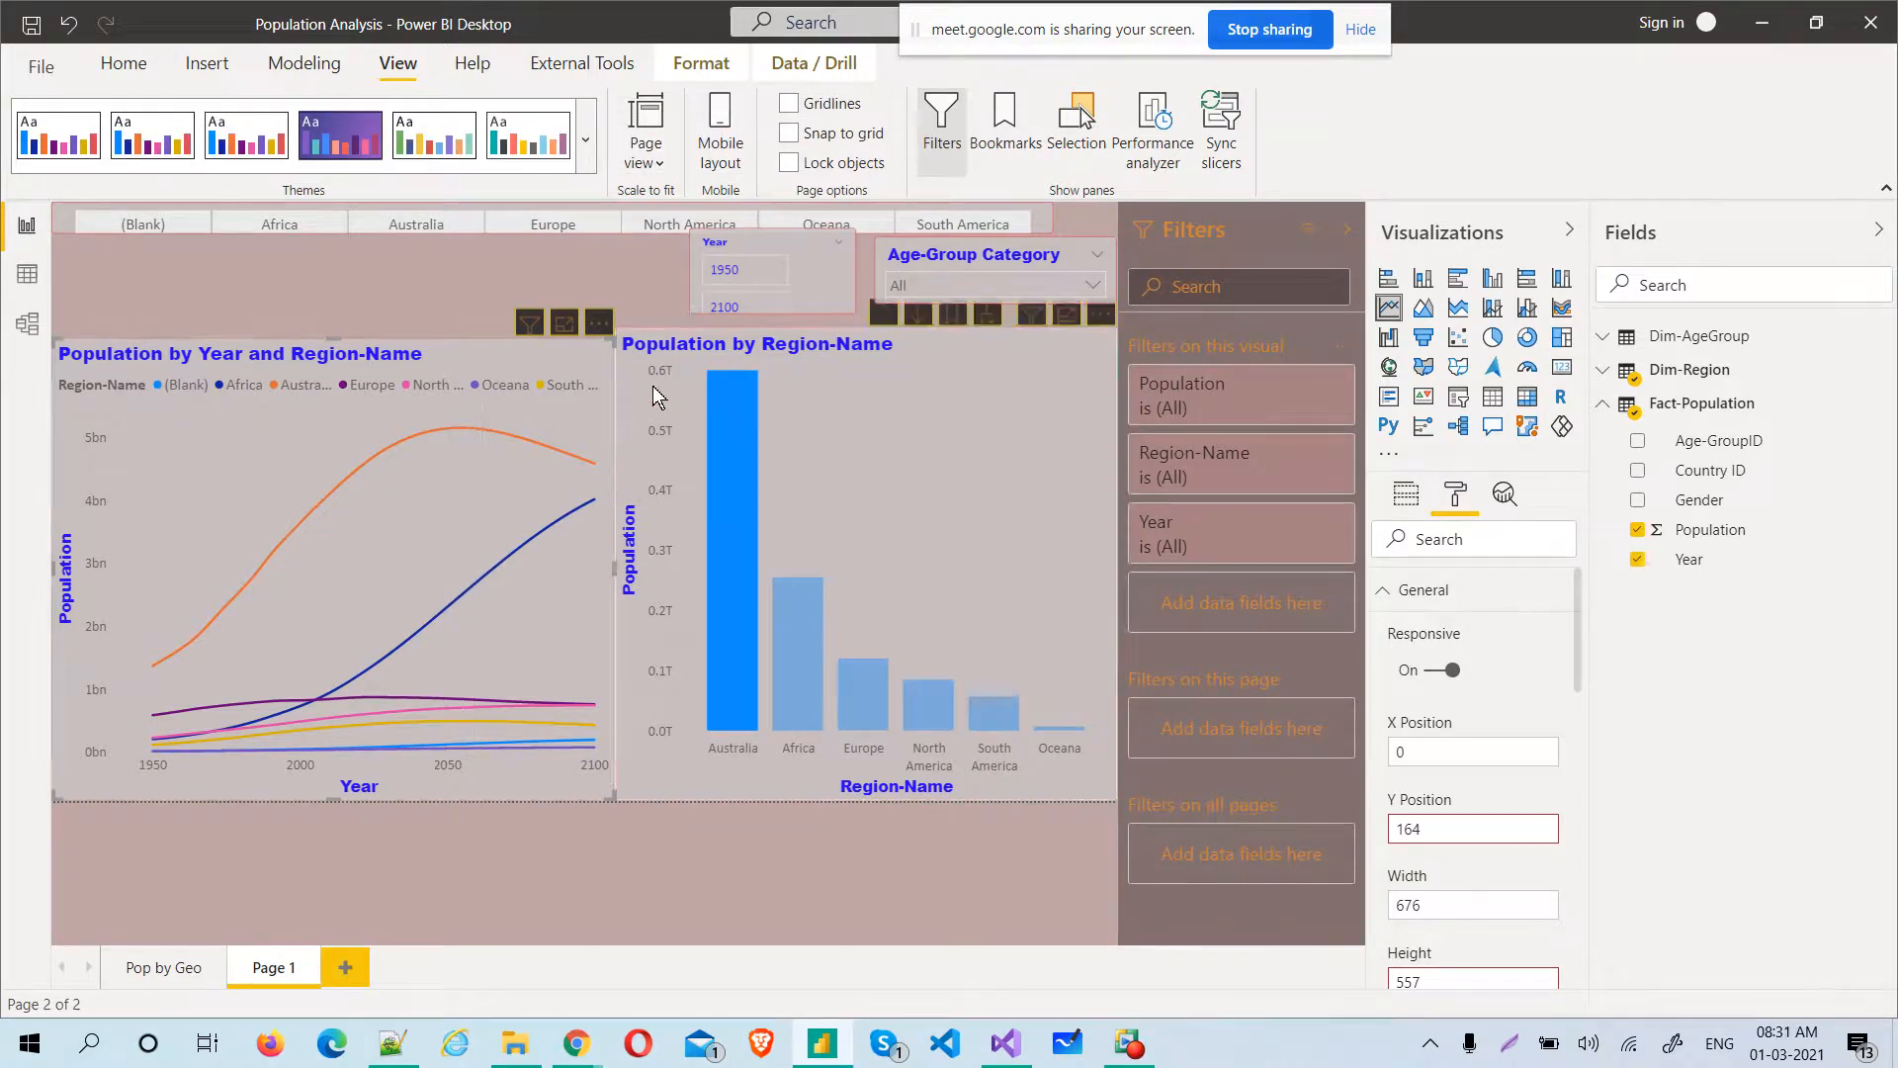
{"action": "left_click", "coordinate": [155, 970]}
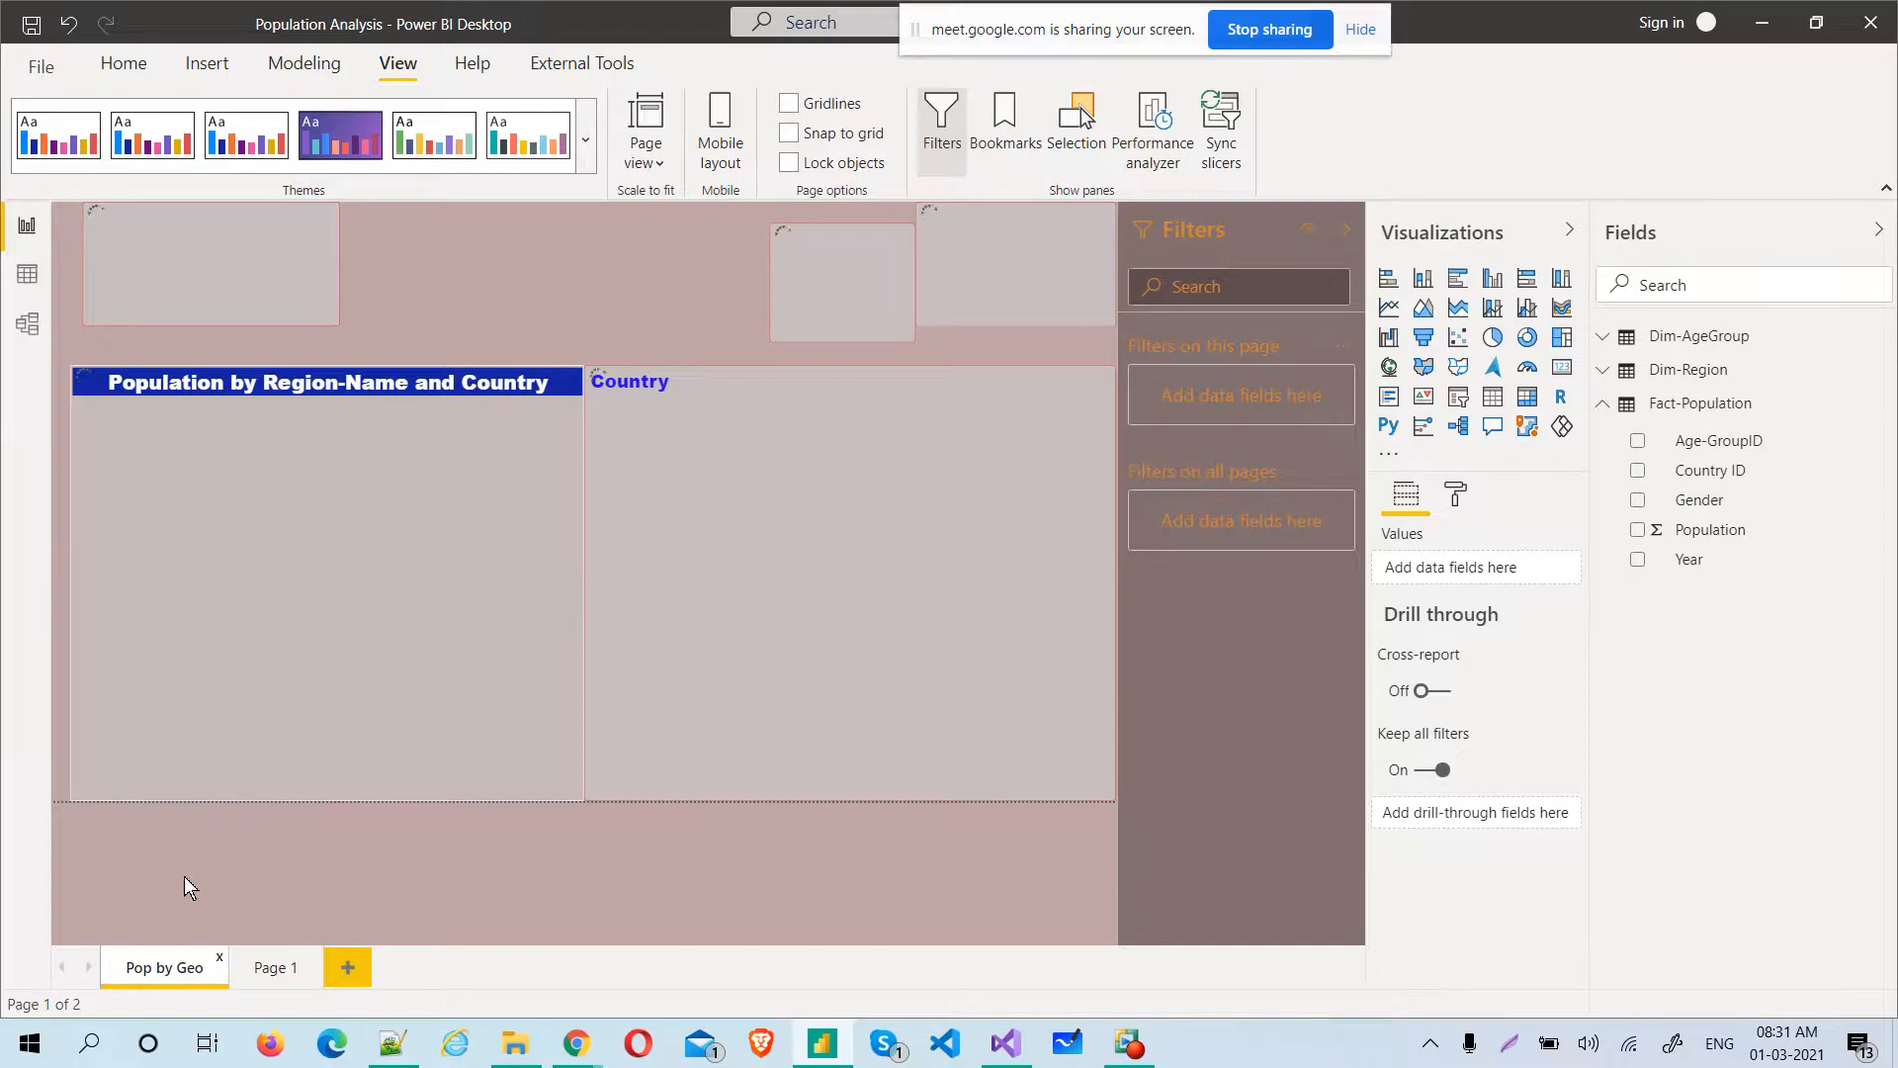
{"action": "left_click", "coordinate": [282, 973]}
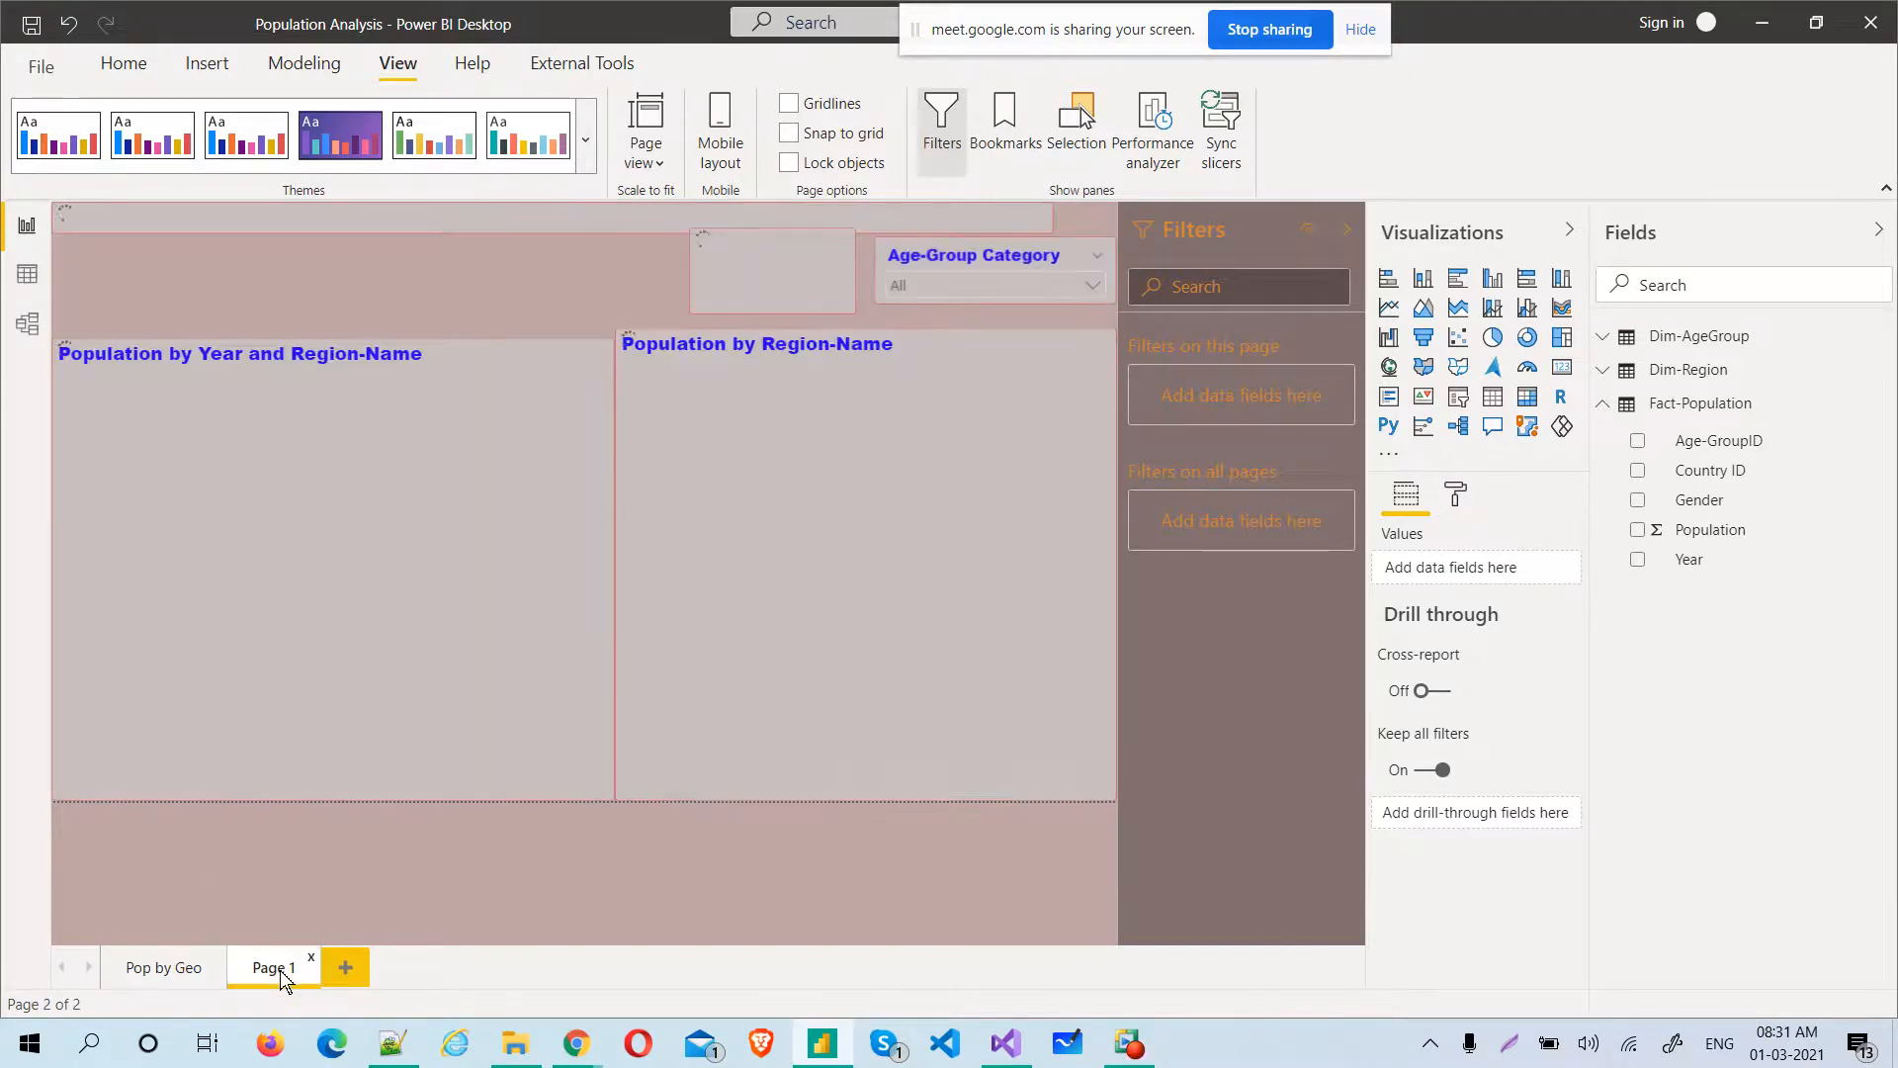
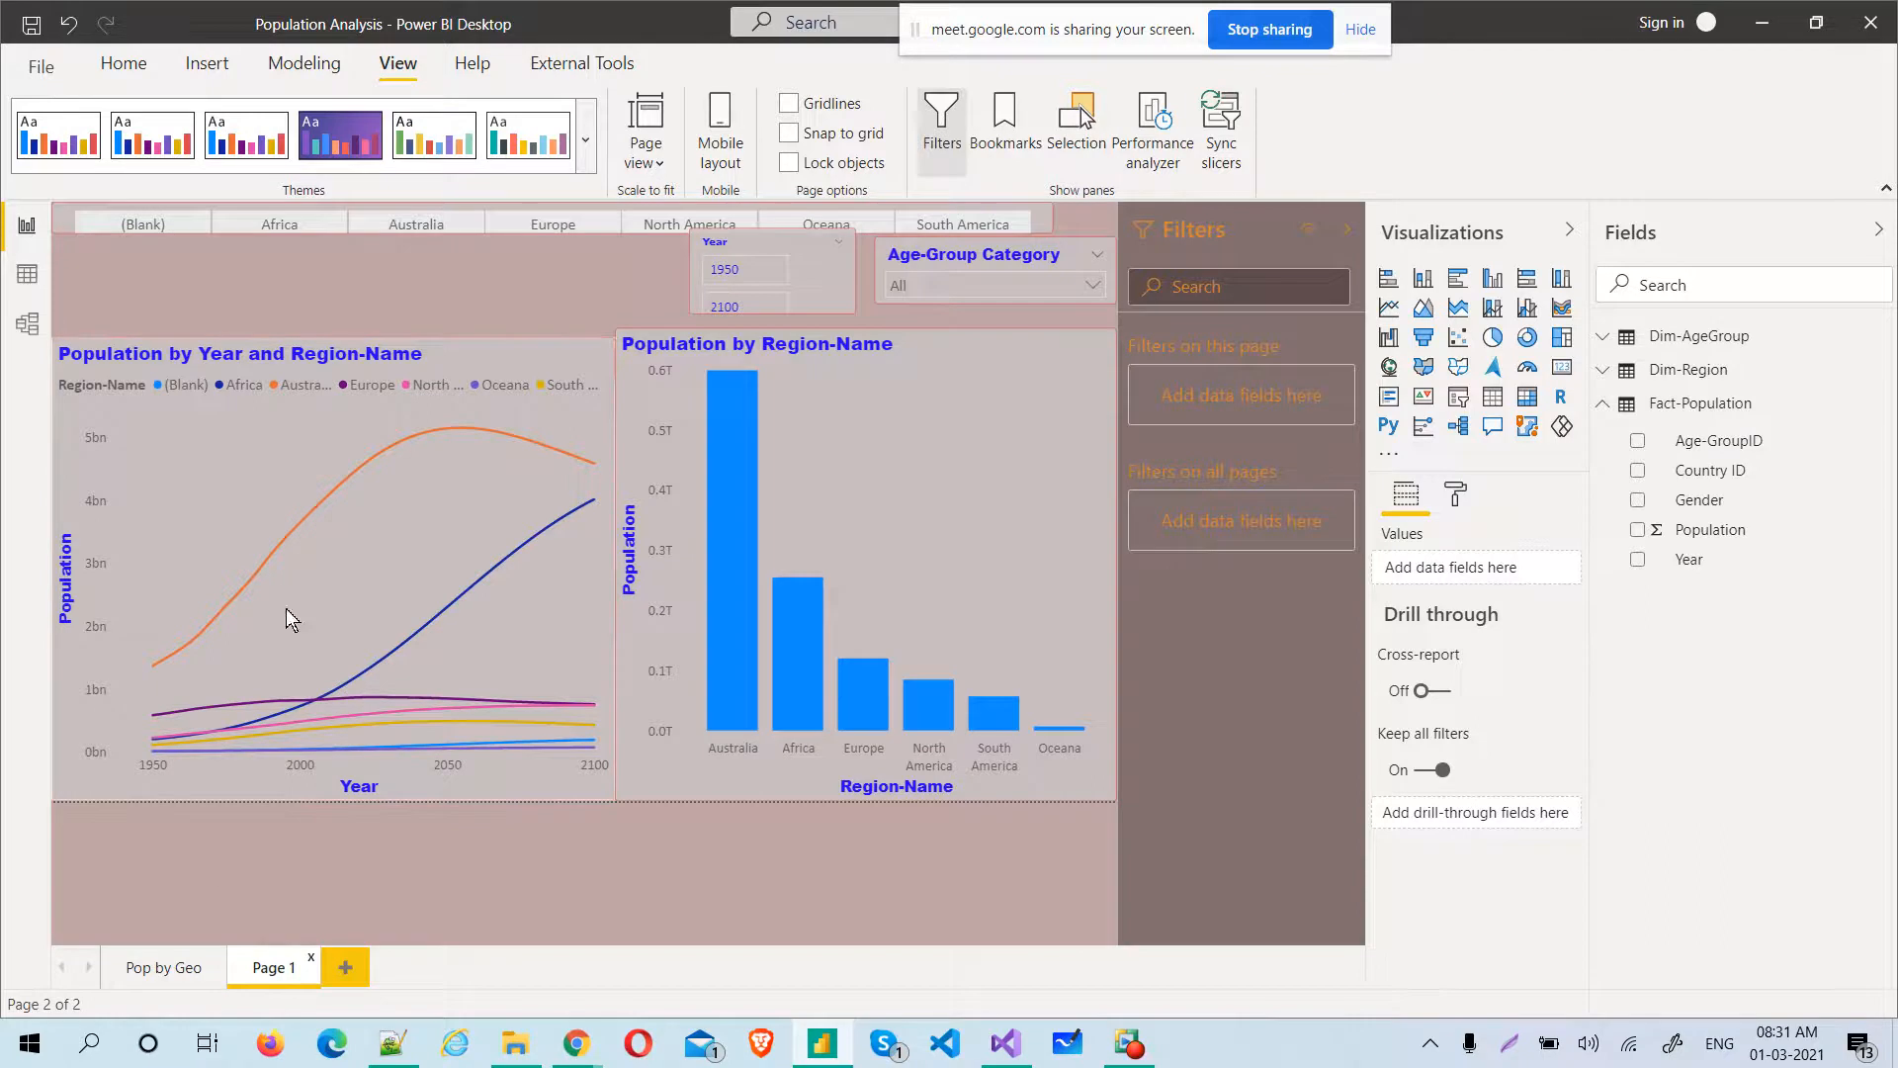
{"action": "left_click", "coordinate": [585, 146]}
{"action": "left_click", "coordinate": [113, 961]}
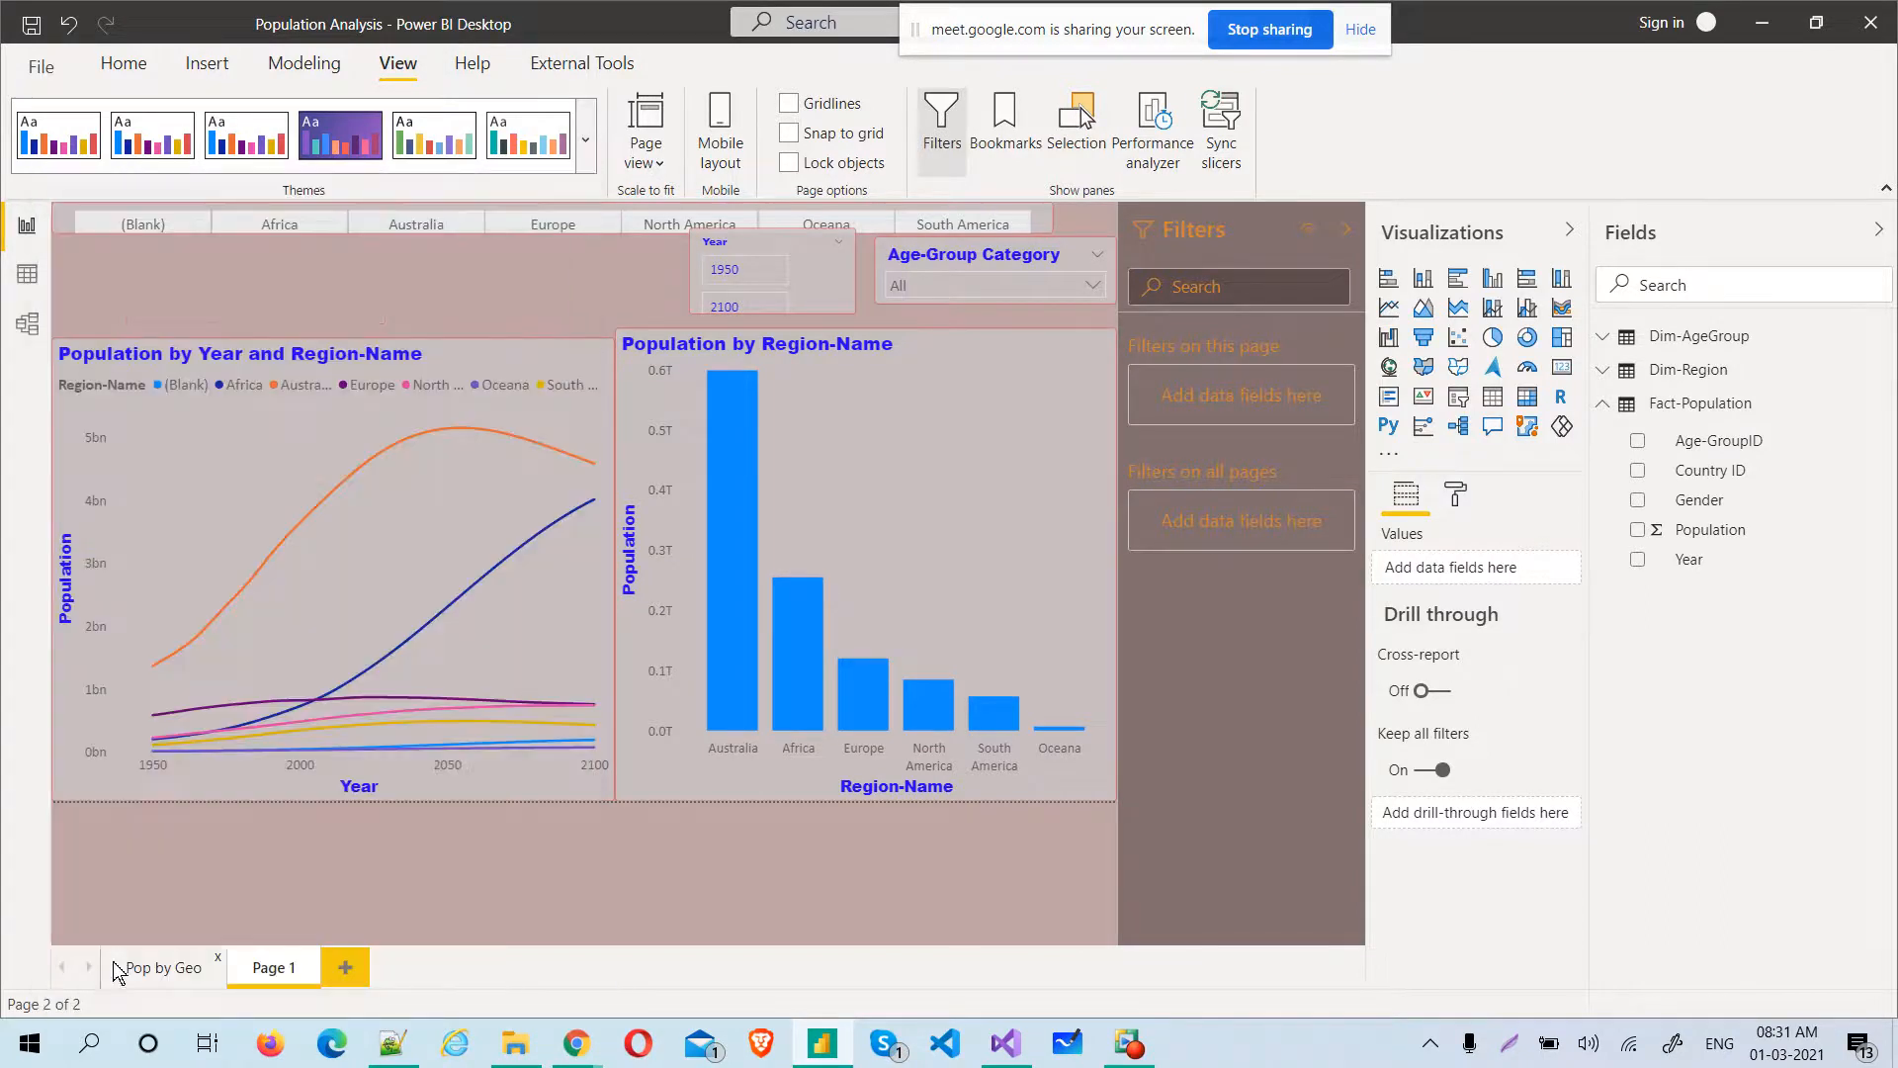
{"action": "left_click", "coordinate": [586, 140]}
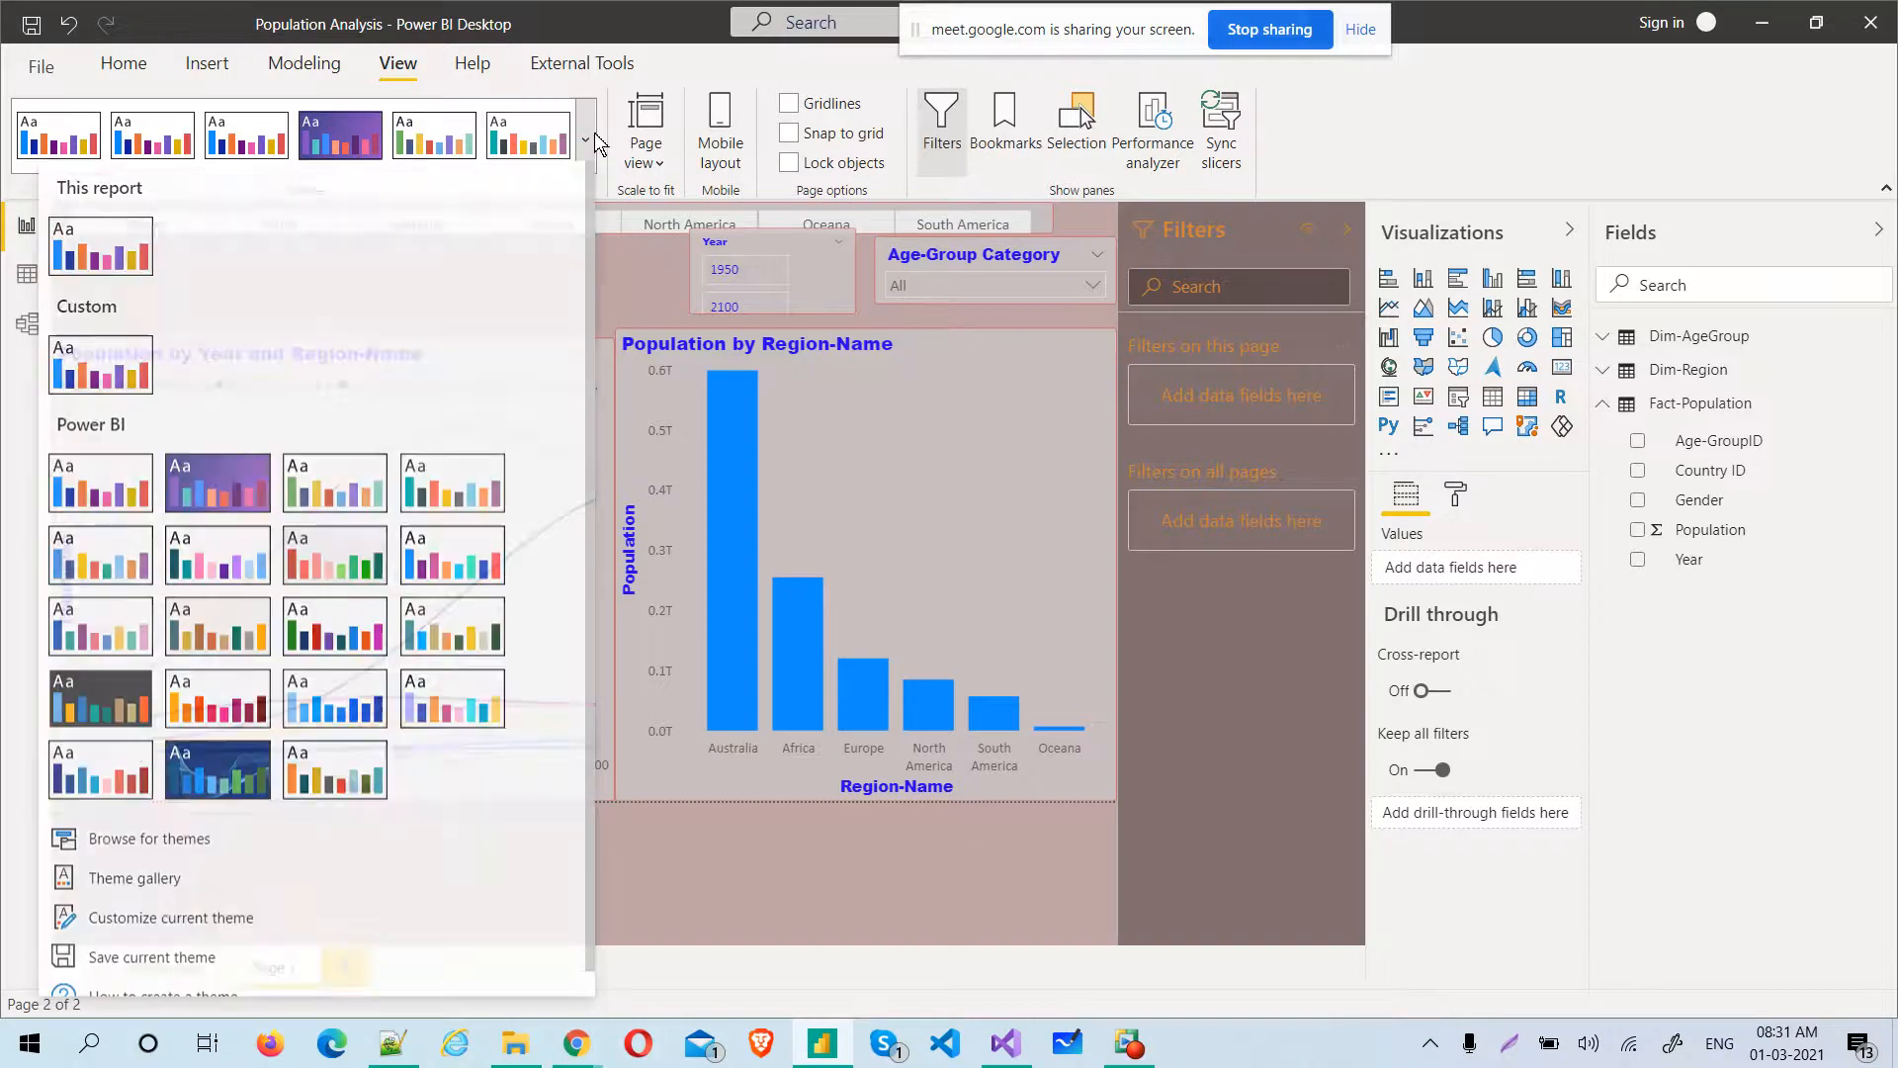
{"action": "left_click", "coordinate": [188, 893]}
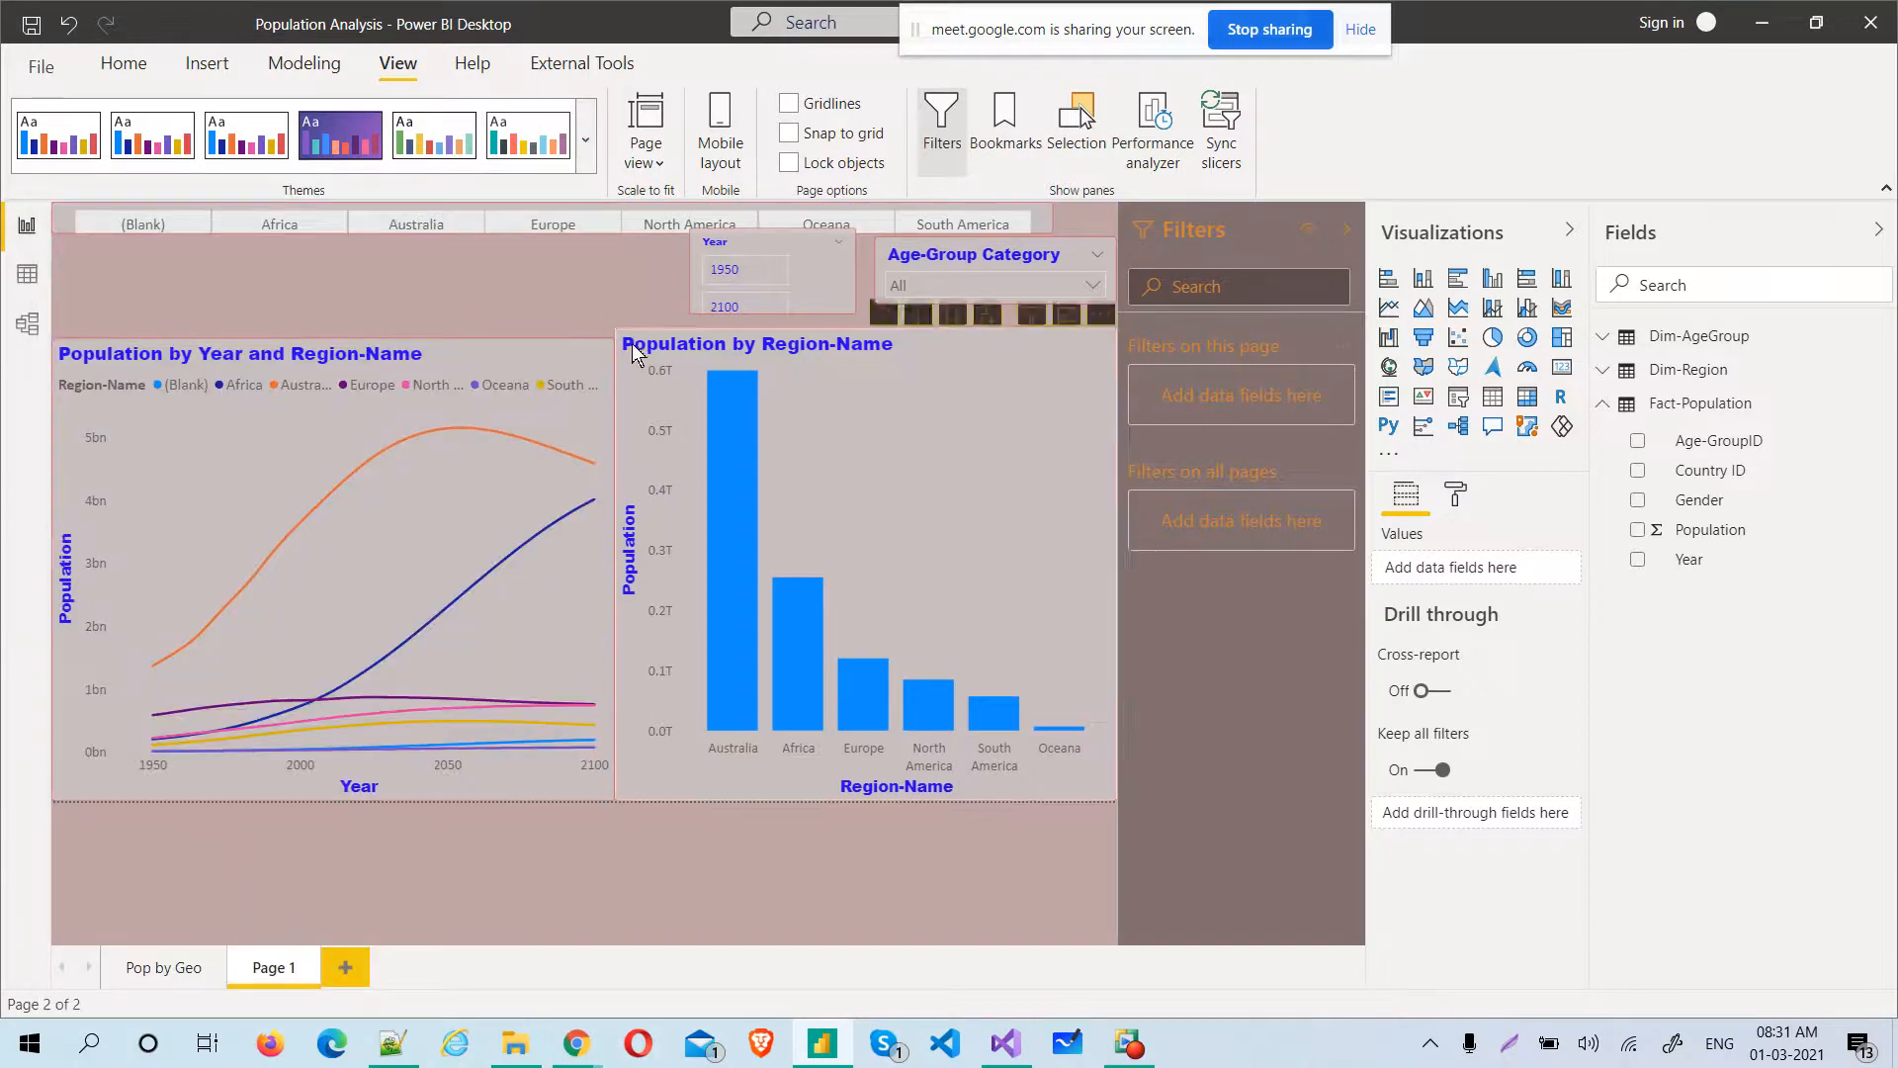
Save the report's current theme as ThemeForClient1.json in the Batch14Feb folder
{"action": "left_click", "coordinate": [586, 136]}
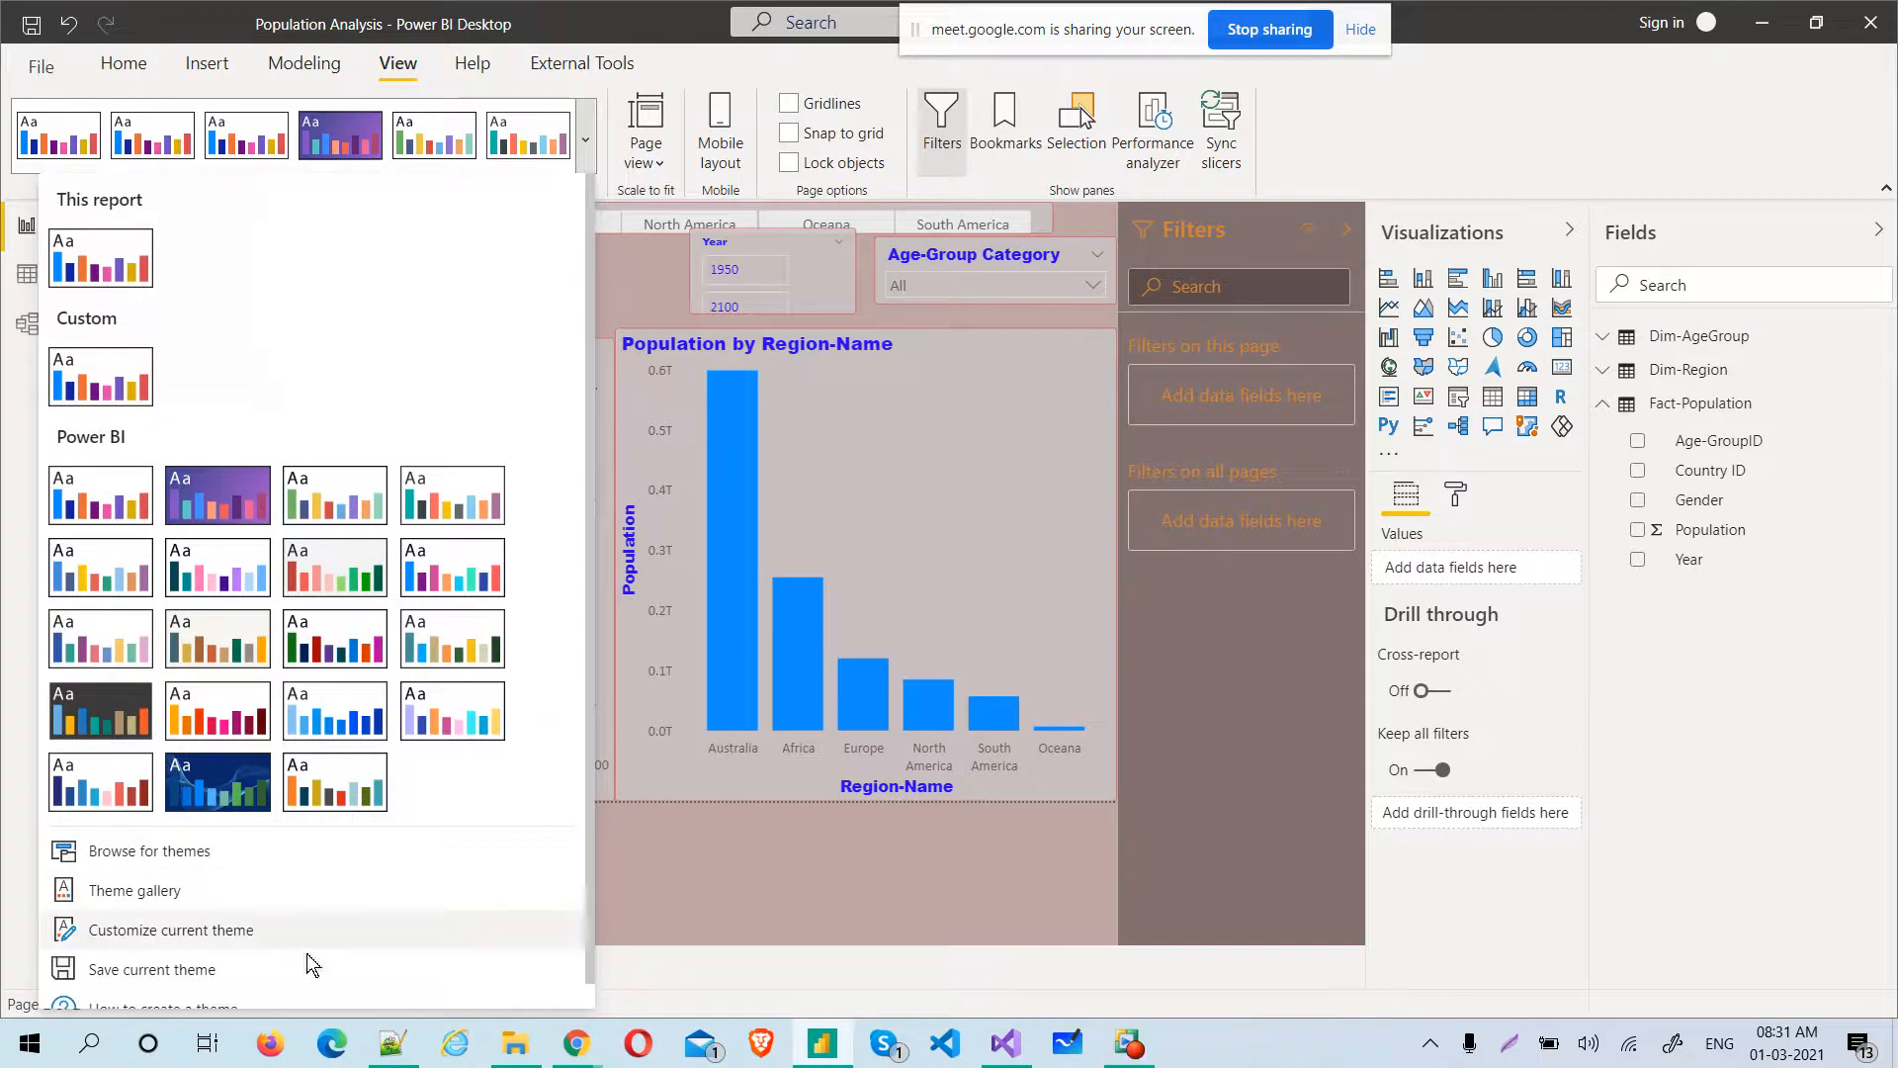
{"action": "left_click", "coordinate": [208, 975]}
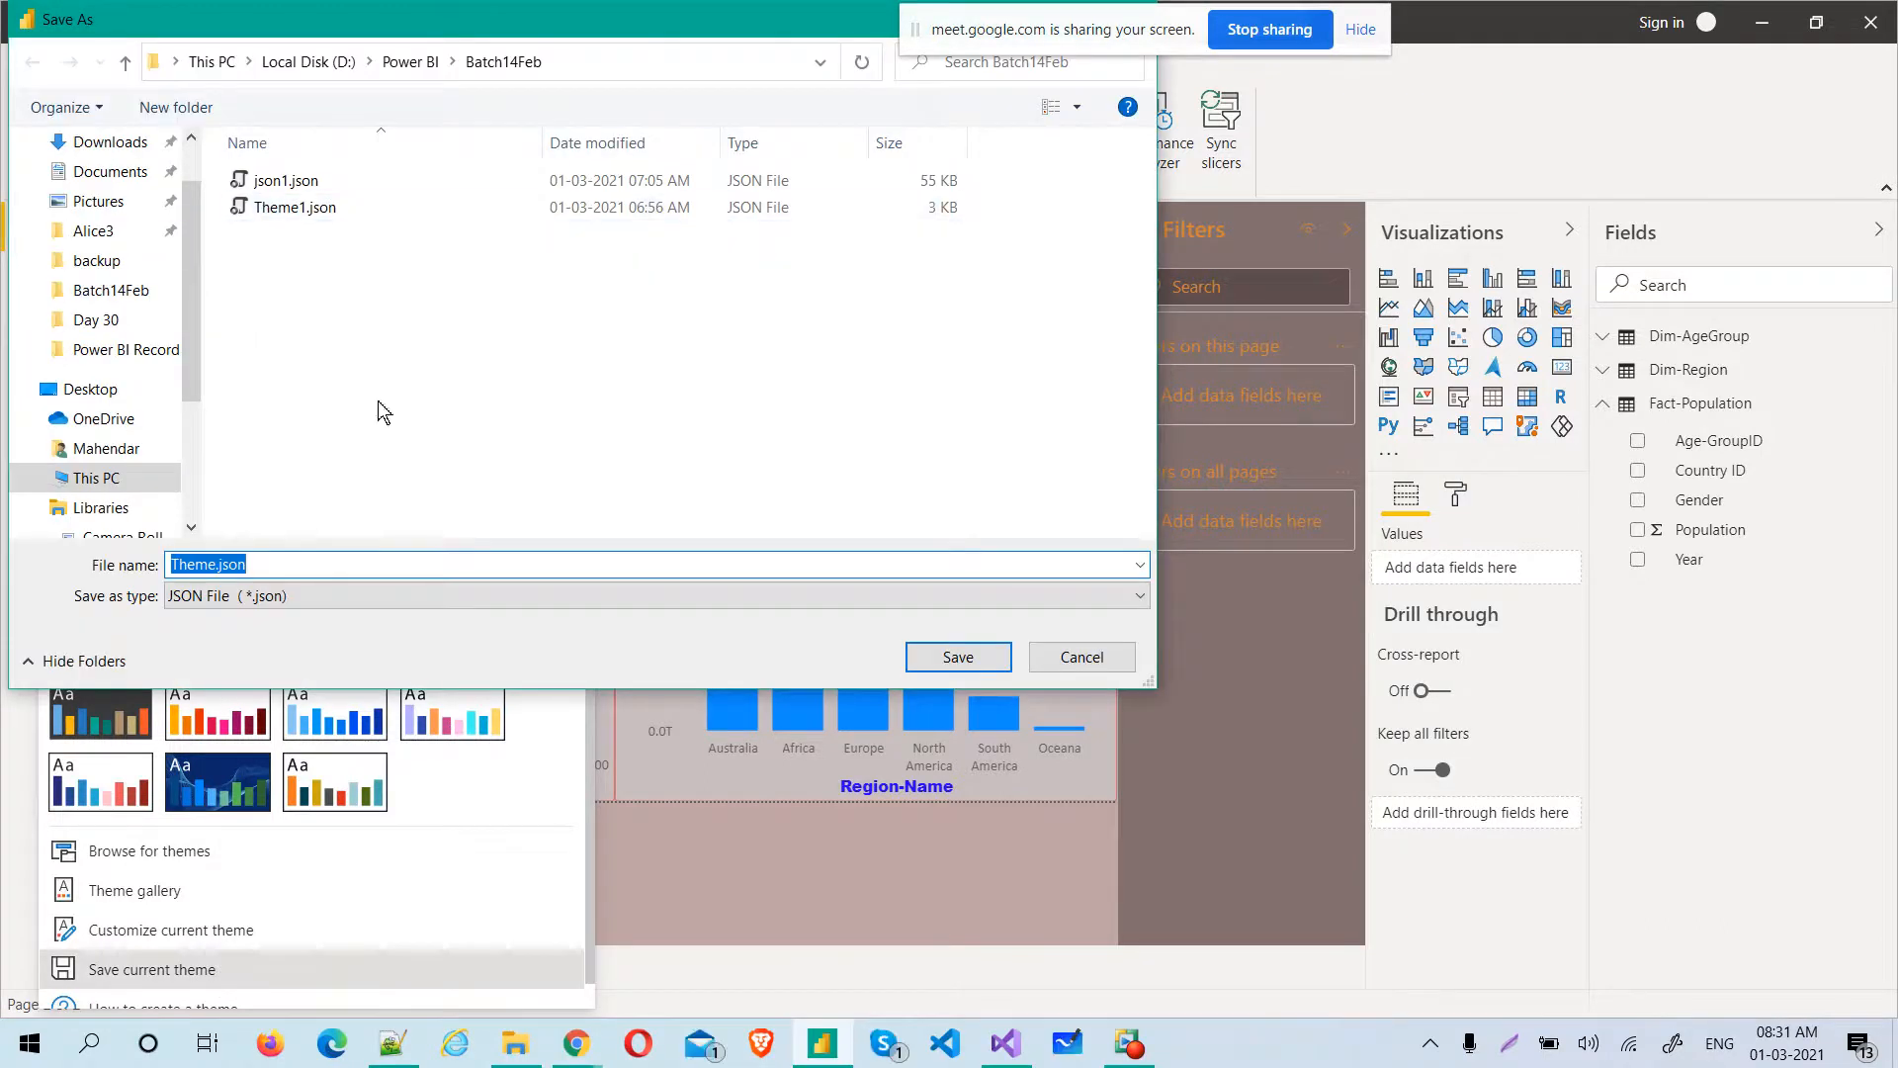
{"action": "left_click_drag", "start_coordinate": [213, 565], "coordinate": [171, 567]}
{"action": "key", "text": "BackSpace"}
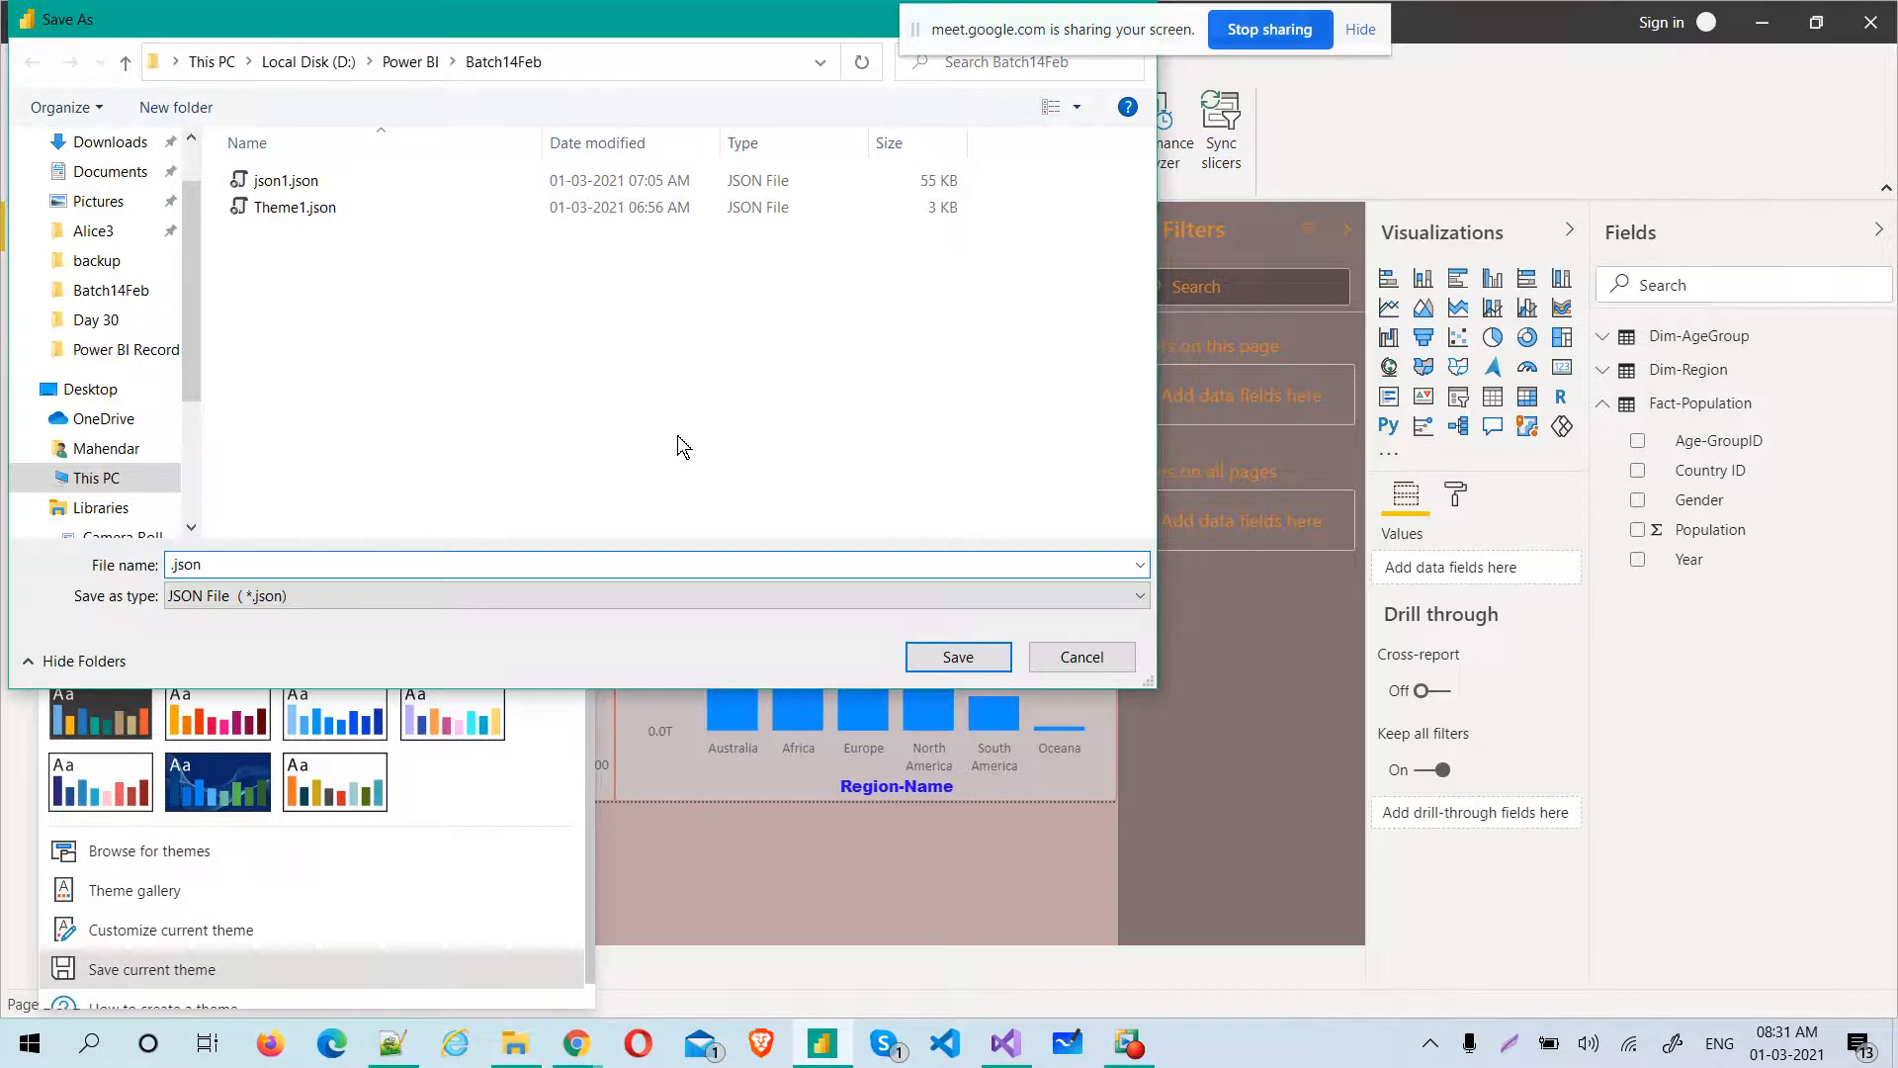
{"action": "type", "text": "F"}
{"action": "key", "text": "BackSpace"}
{"action": "type", "text": "ThemeForClient1"}
{"action": "key", "text": "Return"}
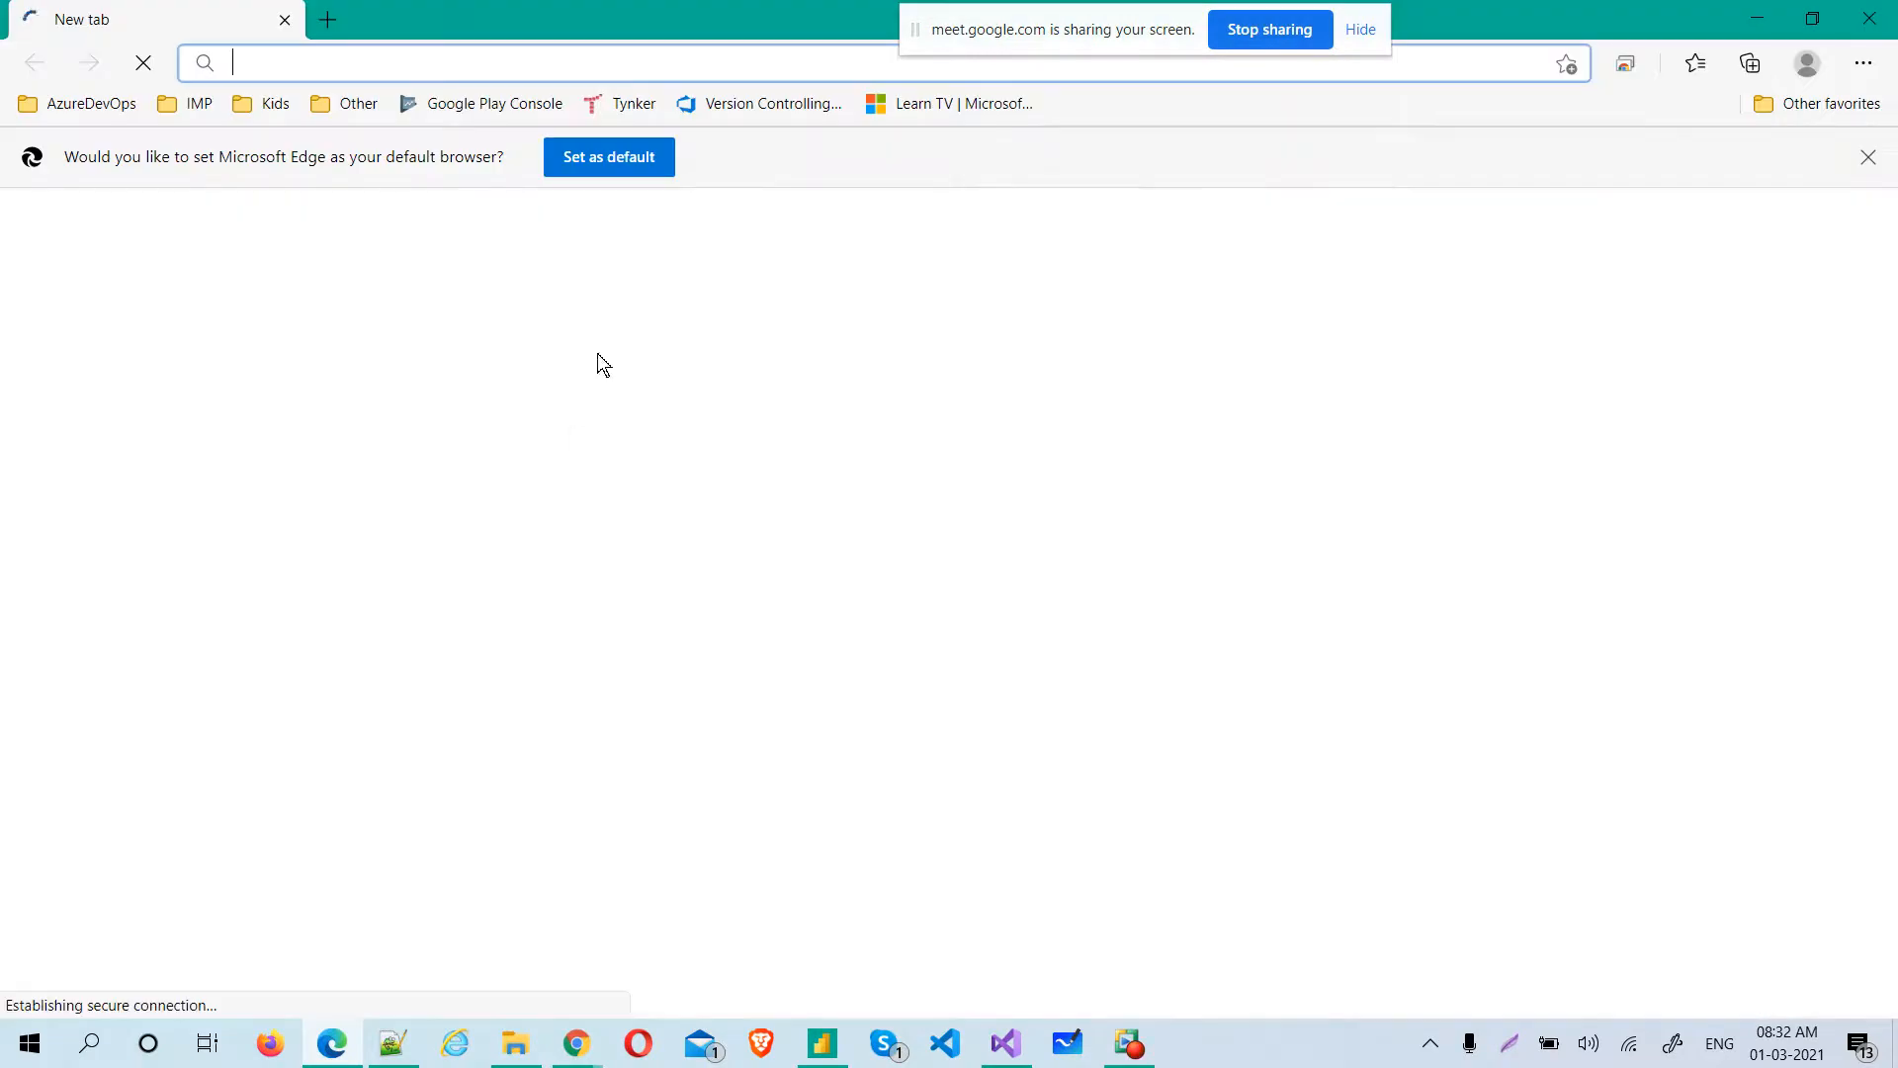
{"action": "key", "text": "alt+Tab"}
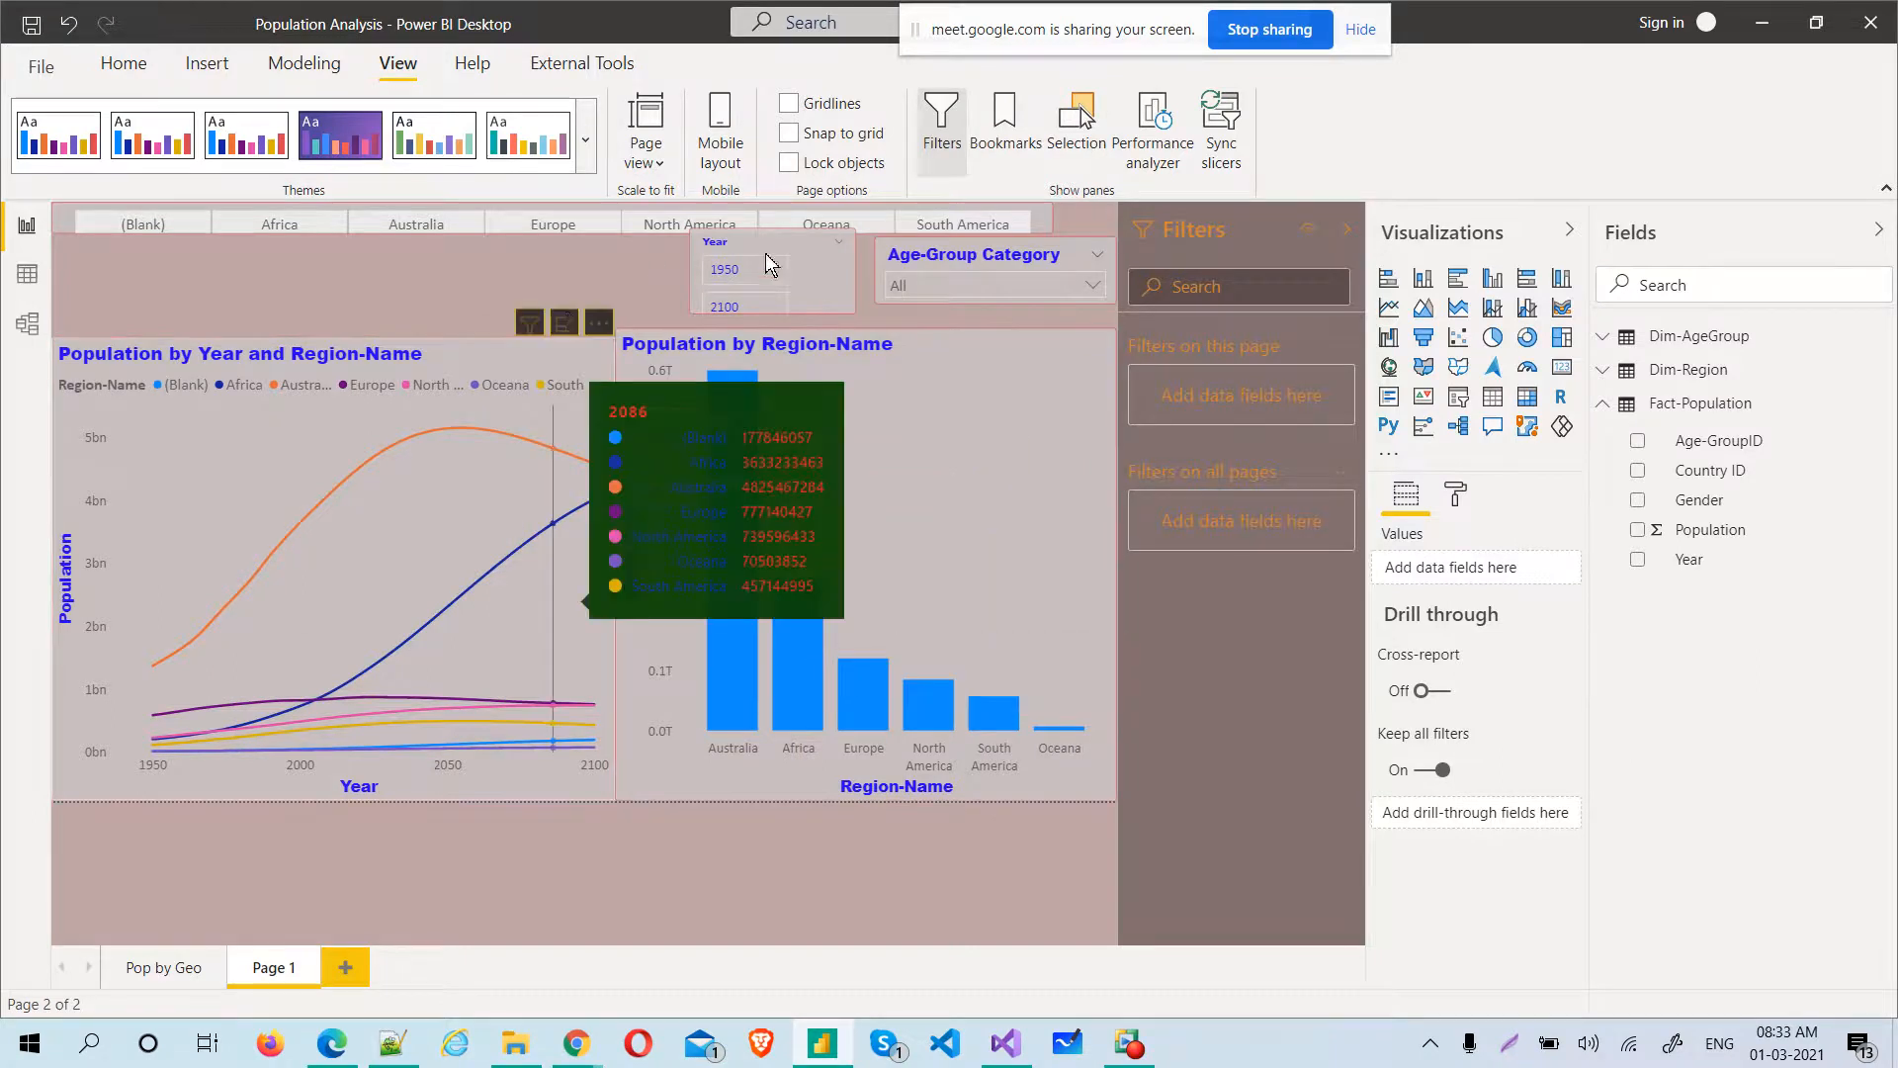
{"action": "key", "text": "alt+Tab"}
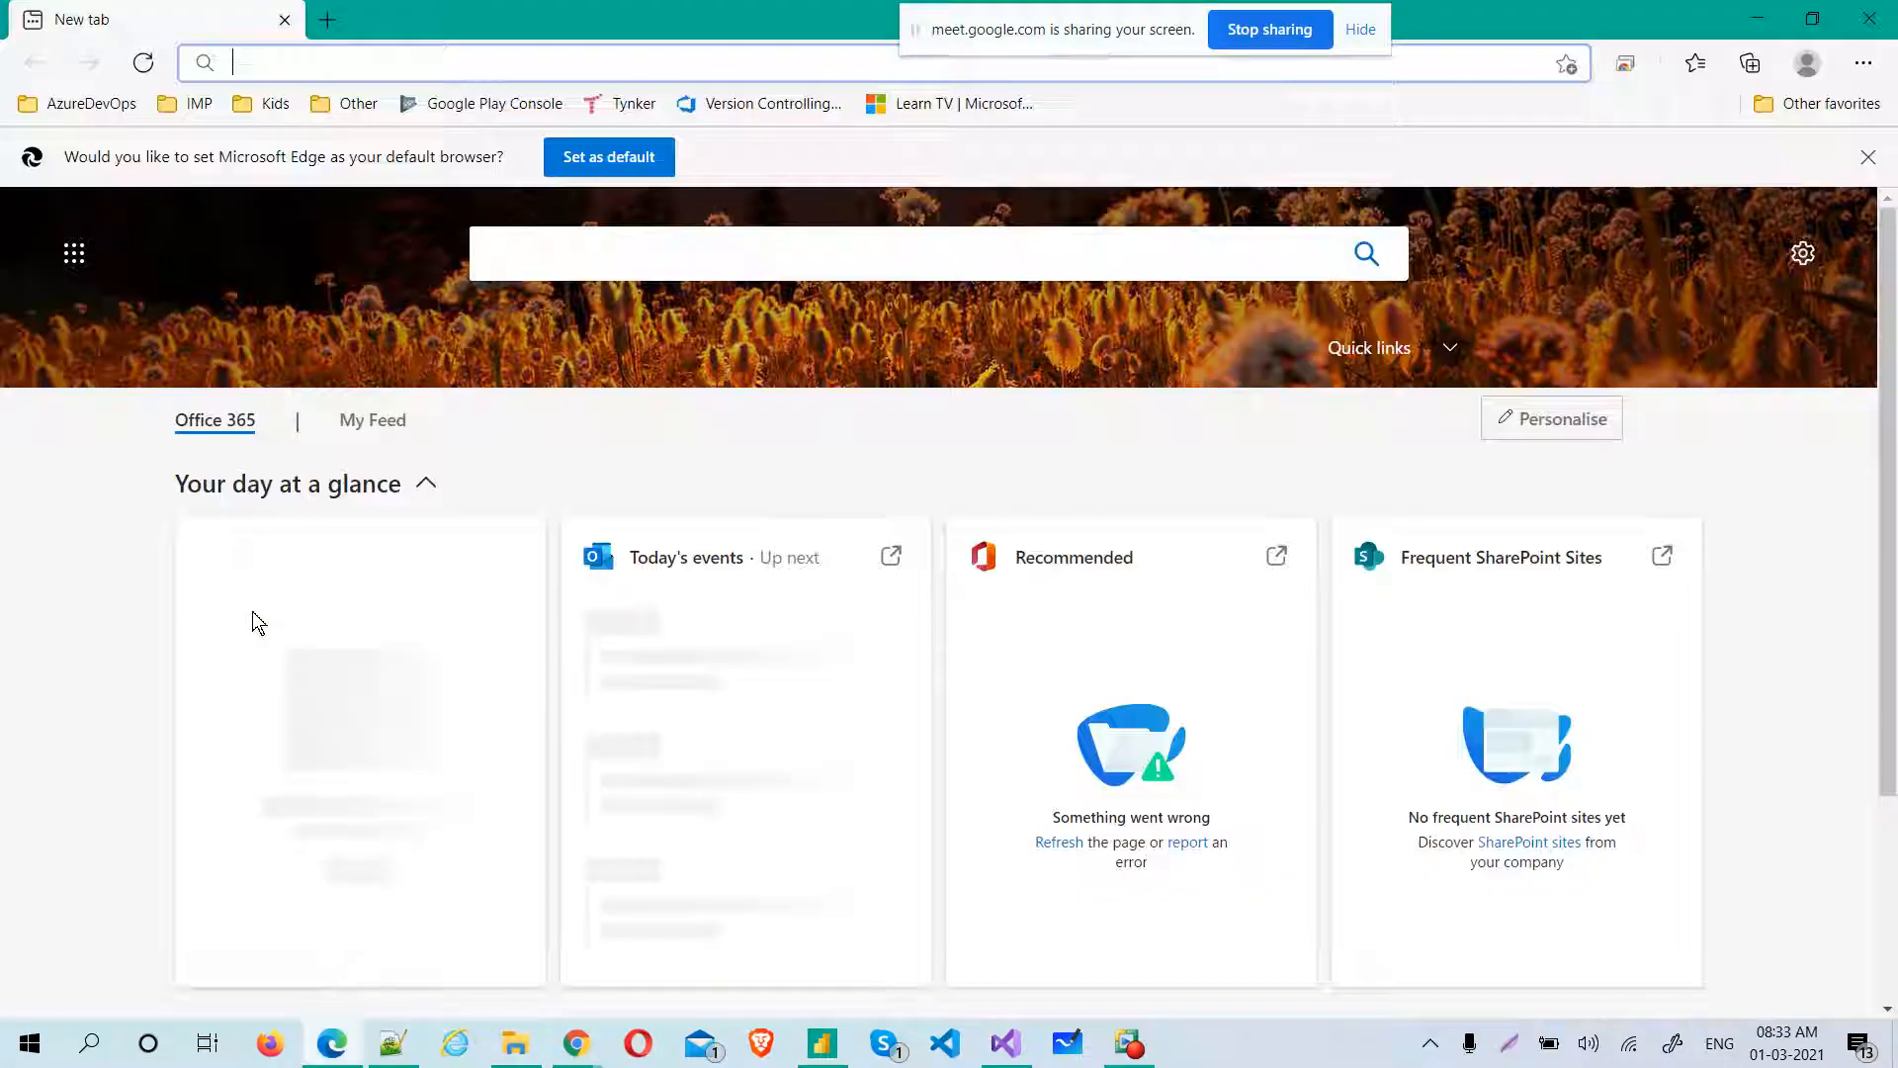
{"action": "key", "text": "alt+Tab"}
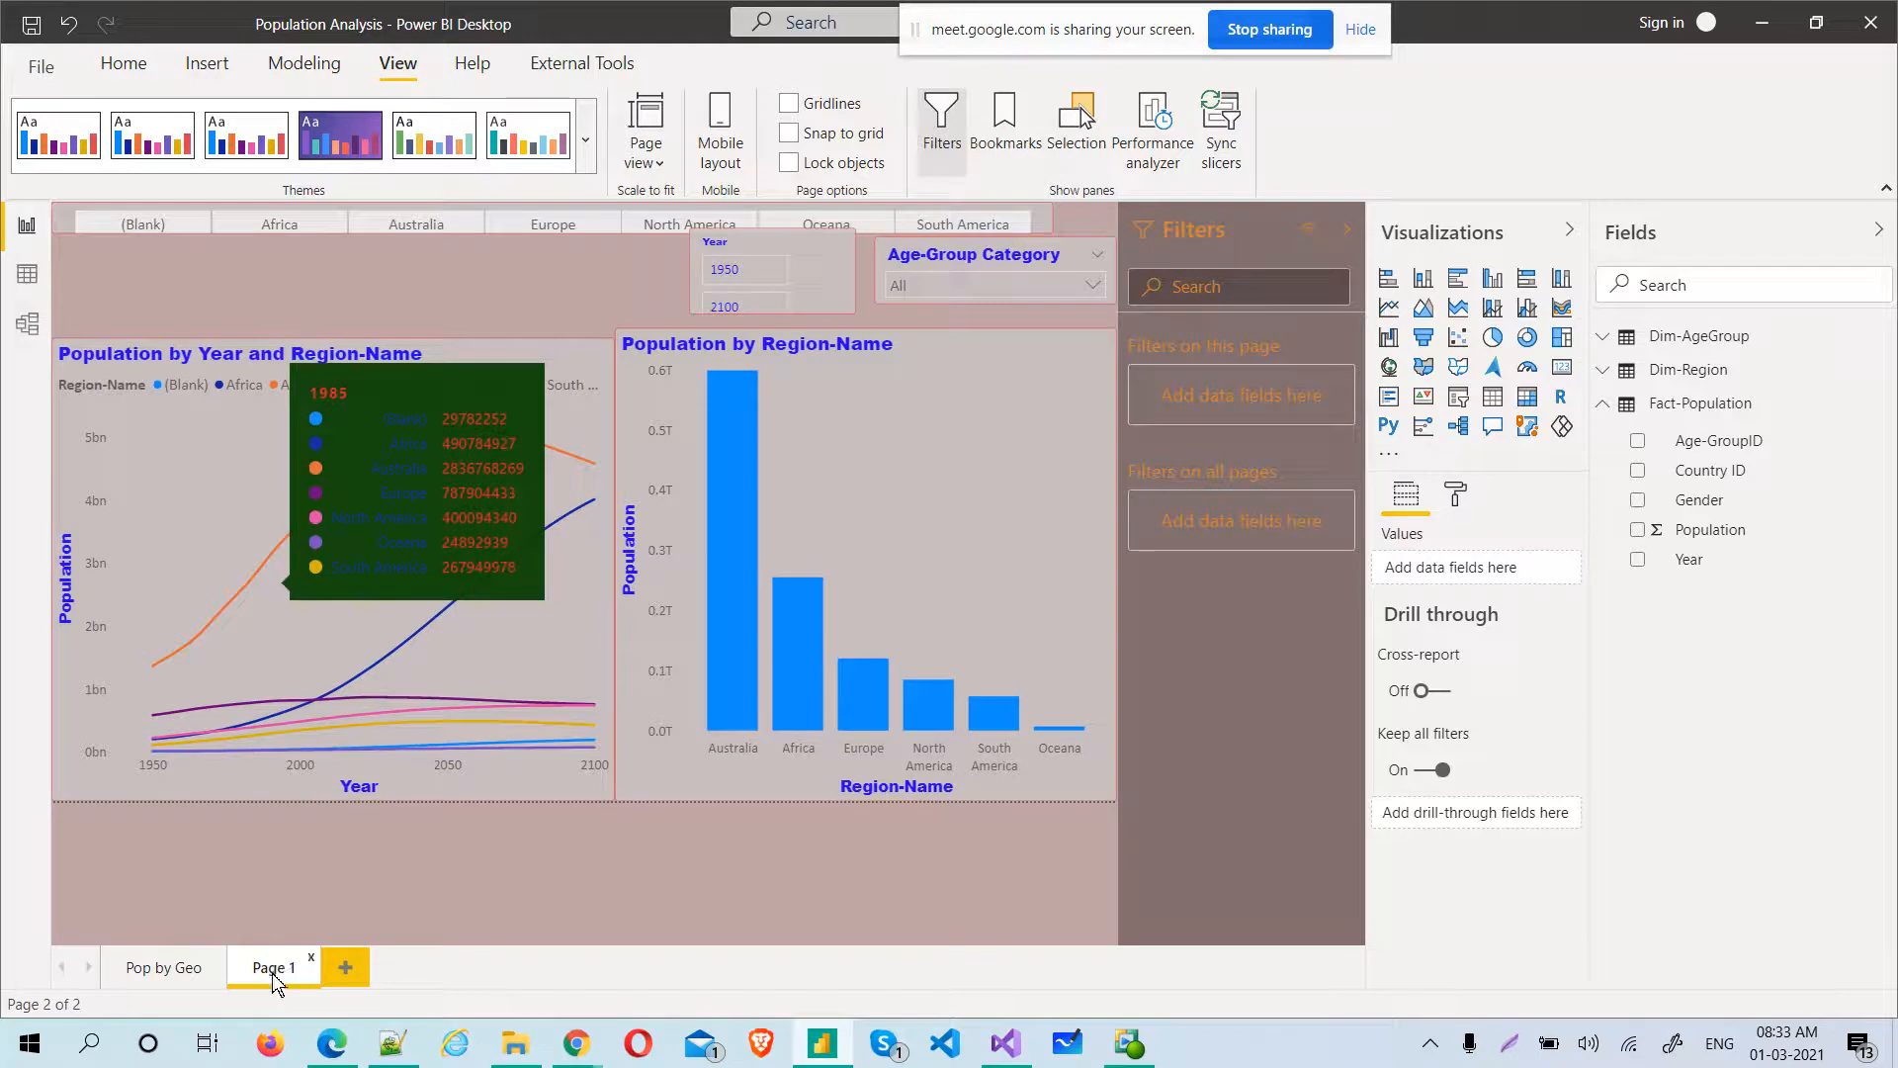
Open ThemeForClient1.json from the Batch14Feb folder in Visual Studio and copy its entire contents
{"action": "left_click", "coordinate": [540, 1042]}
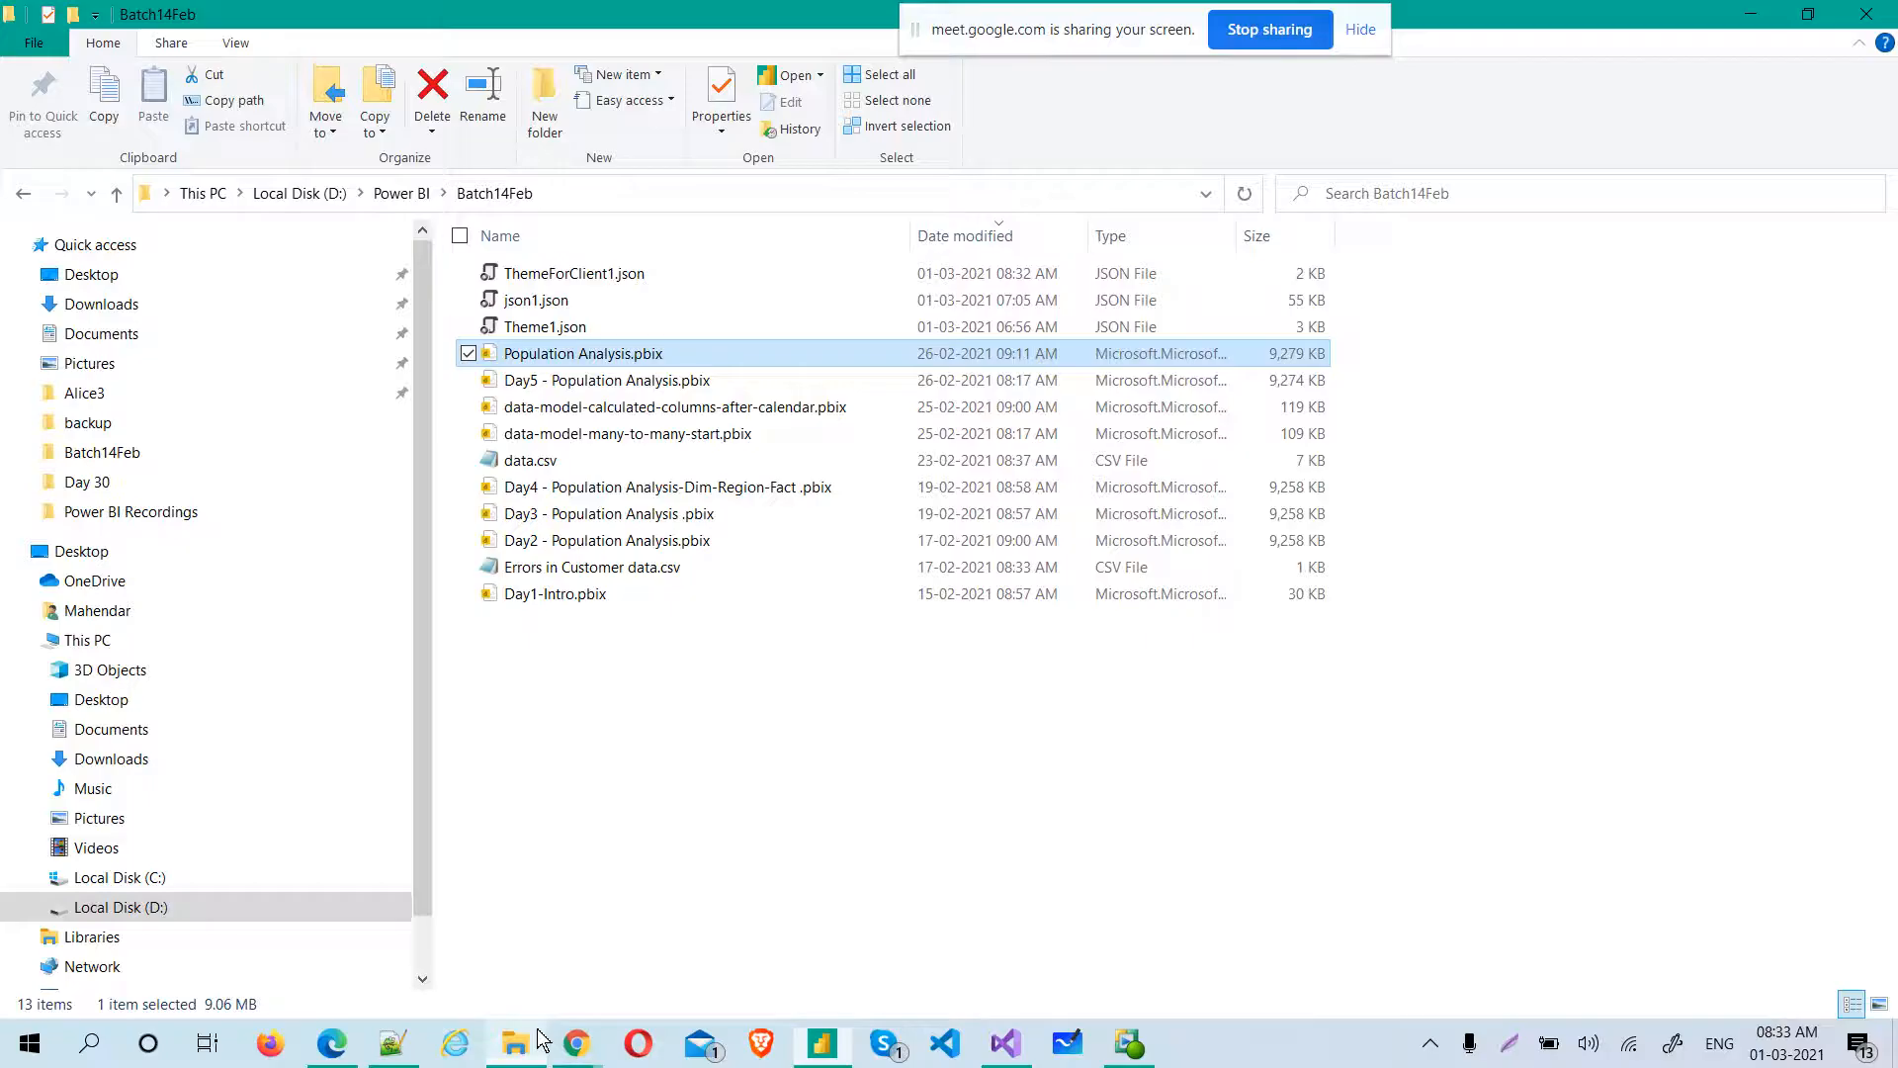
{"action": "left_click", "coordinate": [583, 277]}
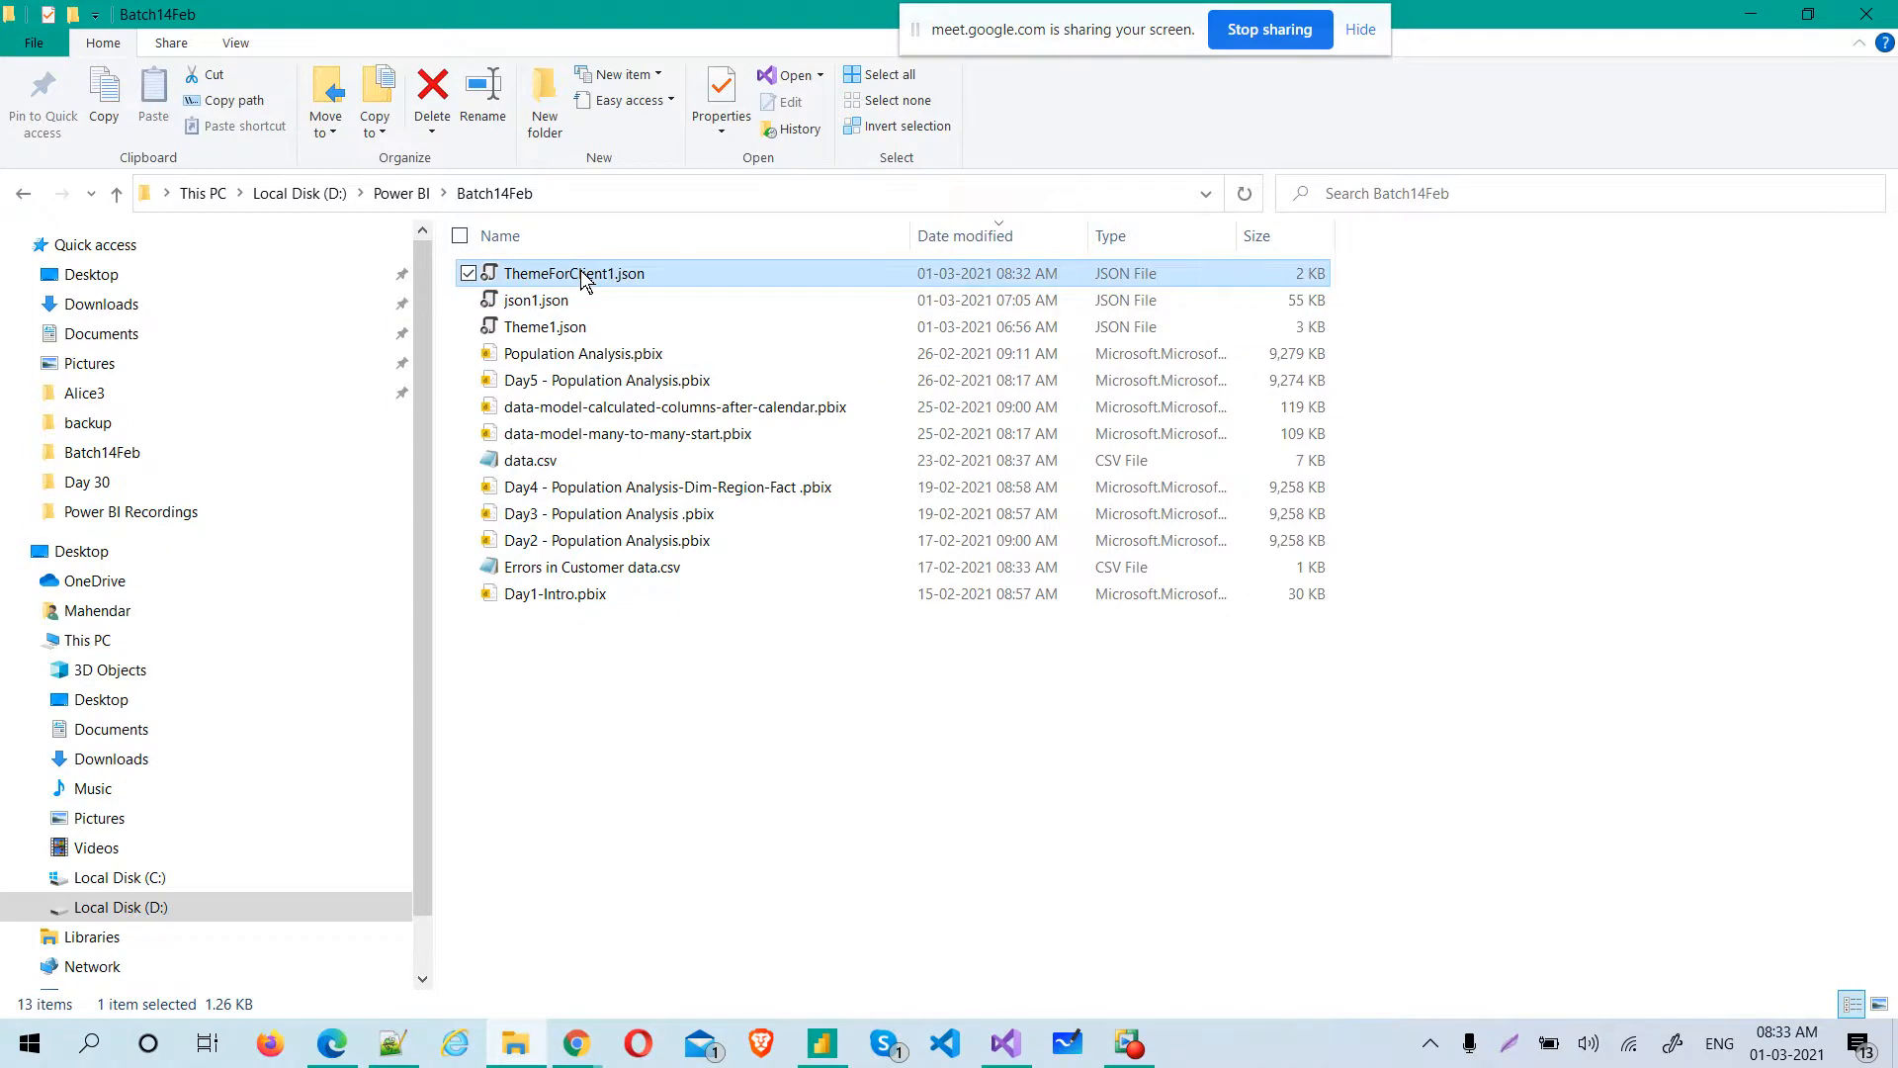
{"action": "double_click", "coordinate": [582, 274]}
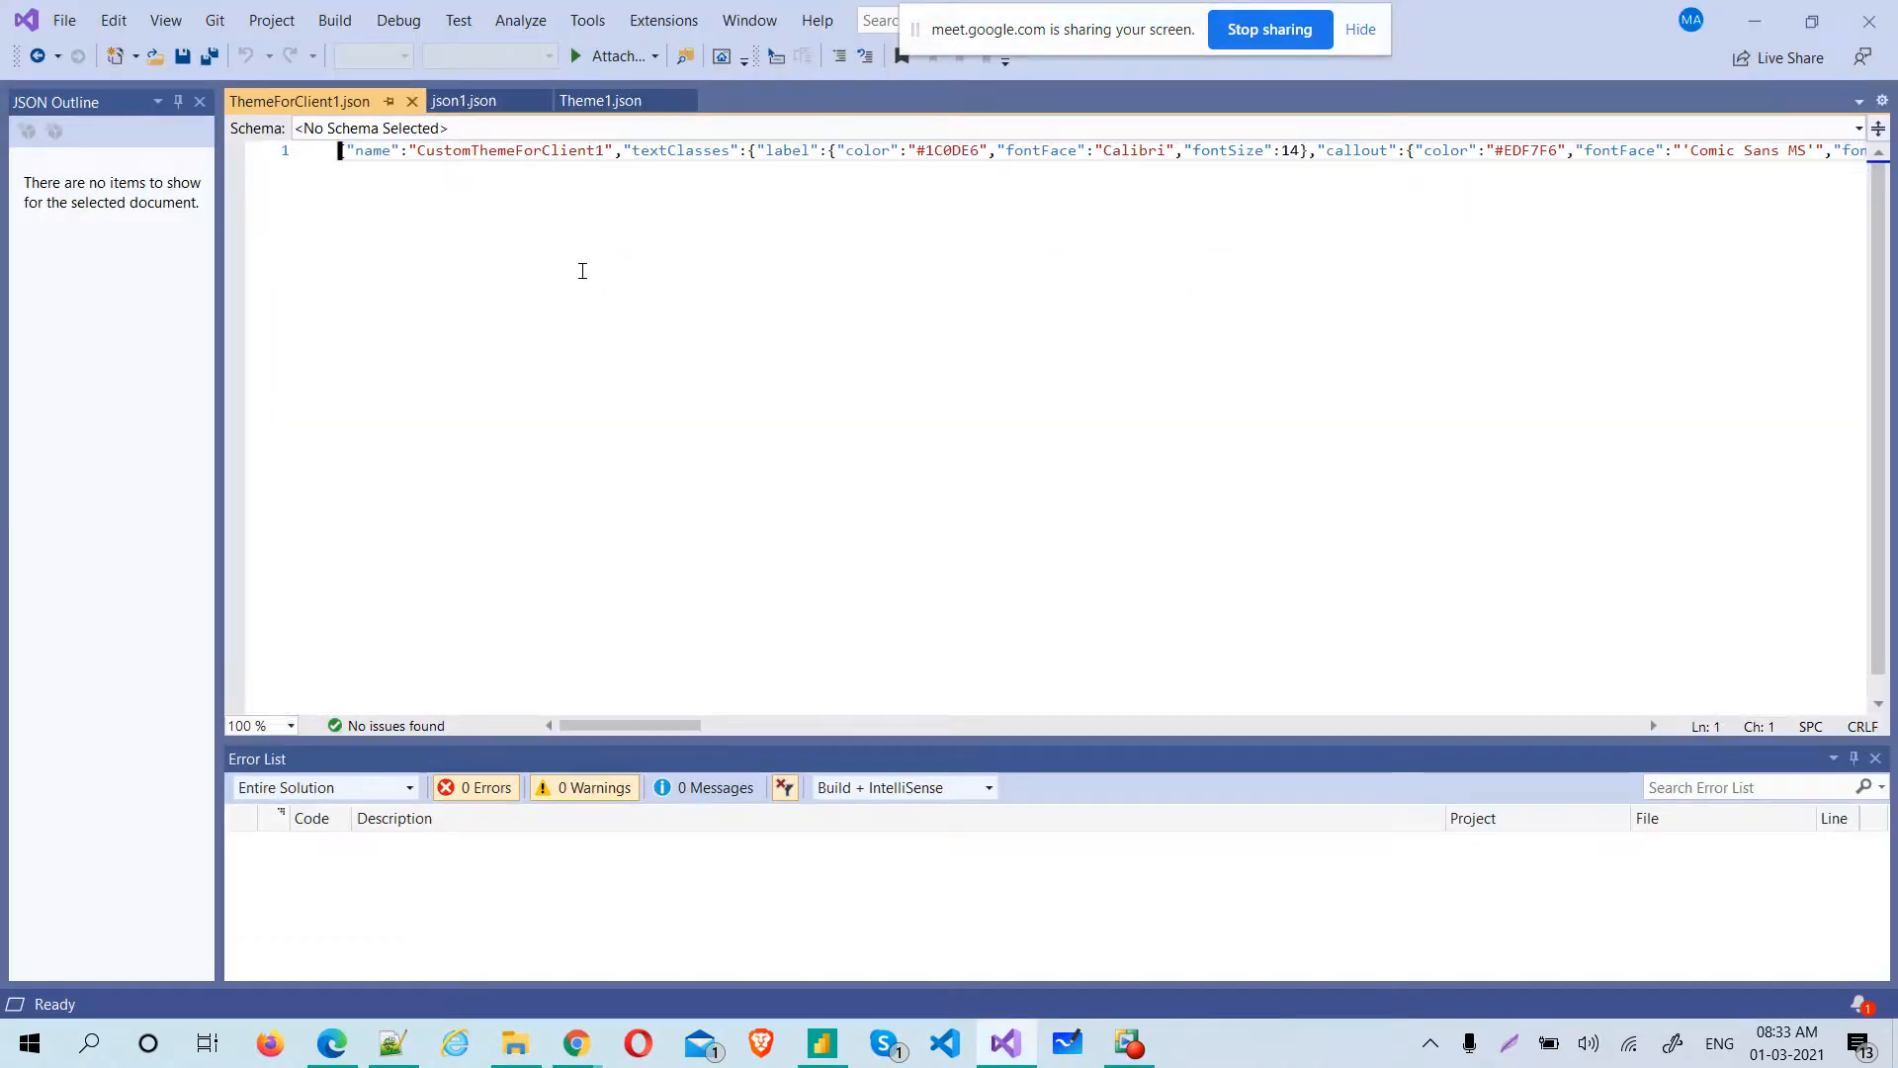
{"action": "left_click", "coordinate": [578, 129]}
{"action": "left_click", "coordinate": [283, 632]}
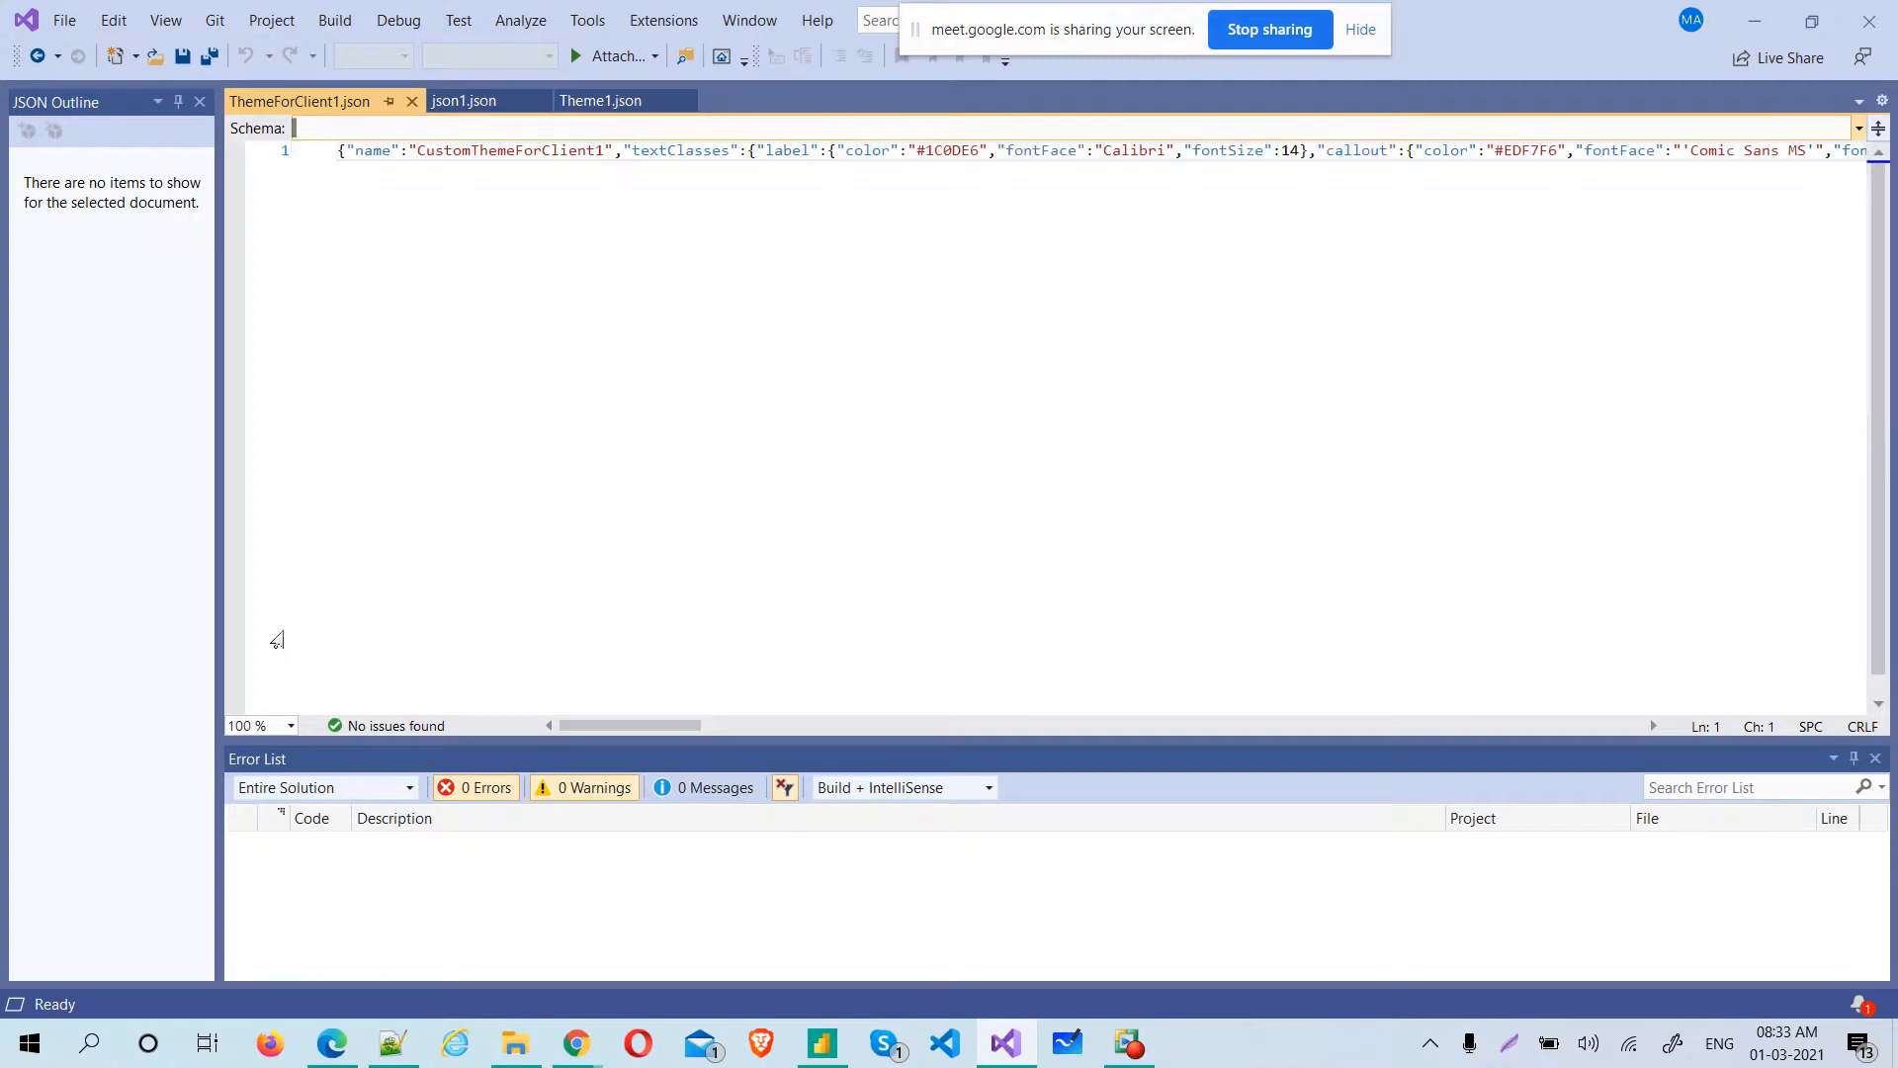
{"action": "left_click", "coordinate": [438, 306]}
{"action": "key", "text": "ctrl+a"}
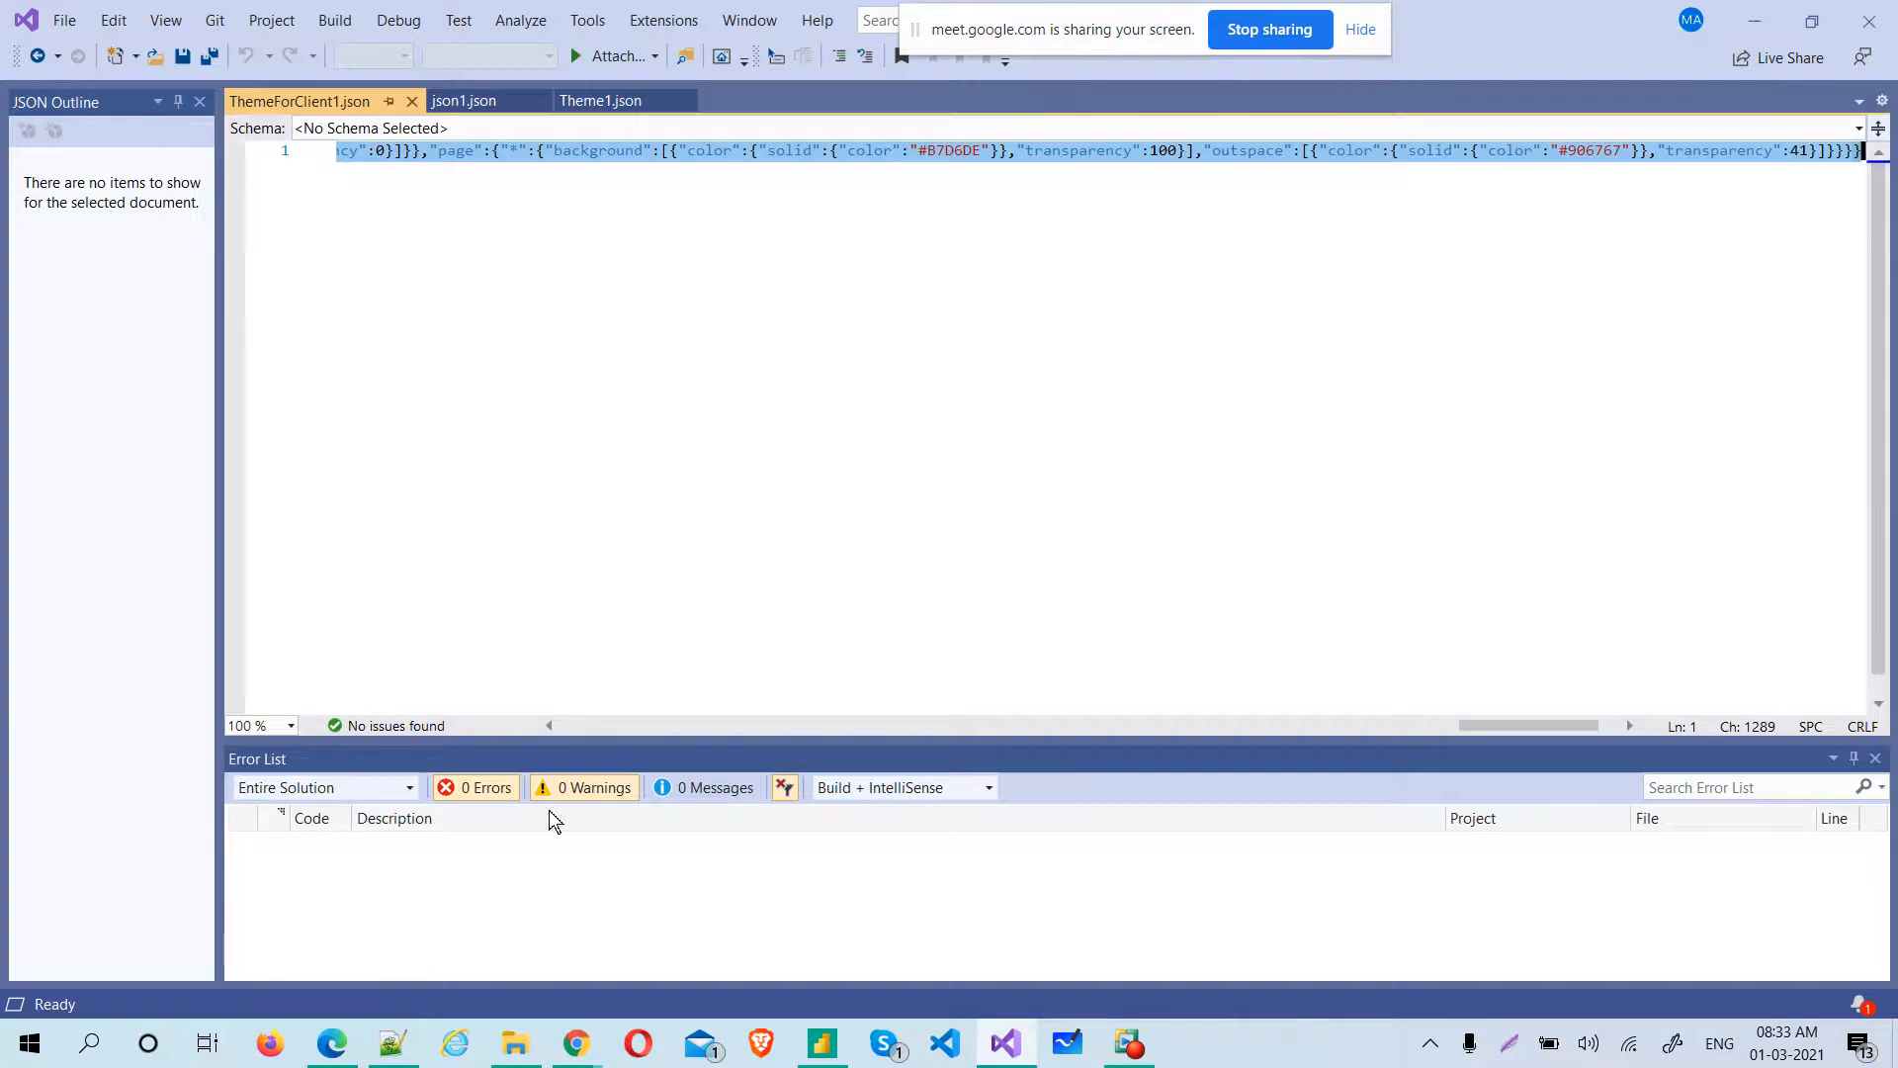
Switch to Chrome, search for "json formatter" in a new tab and open the JSON Formatter & Validator site
{"action": "mouse_move", "coordinate": [578, 1053]}
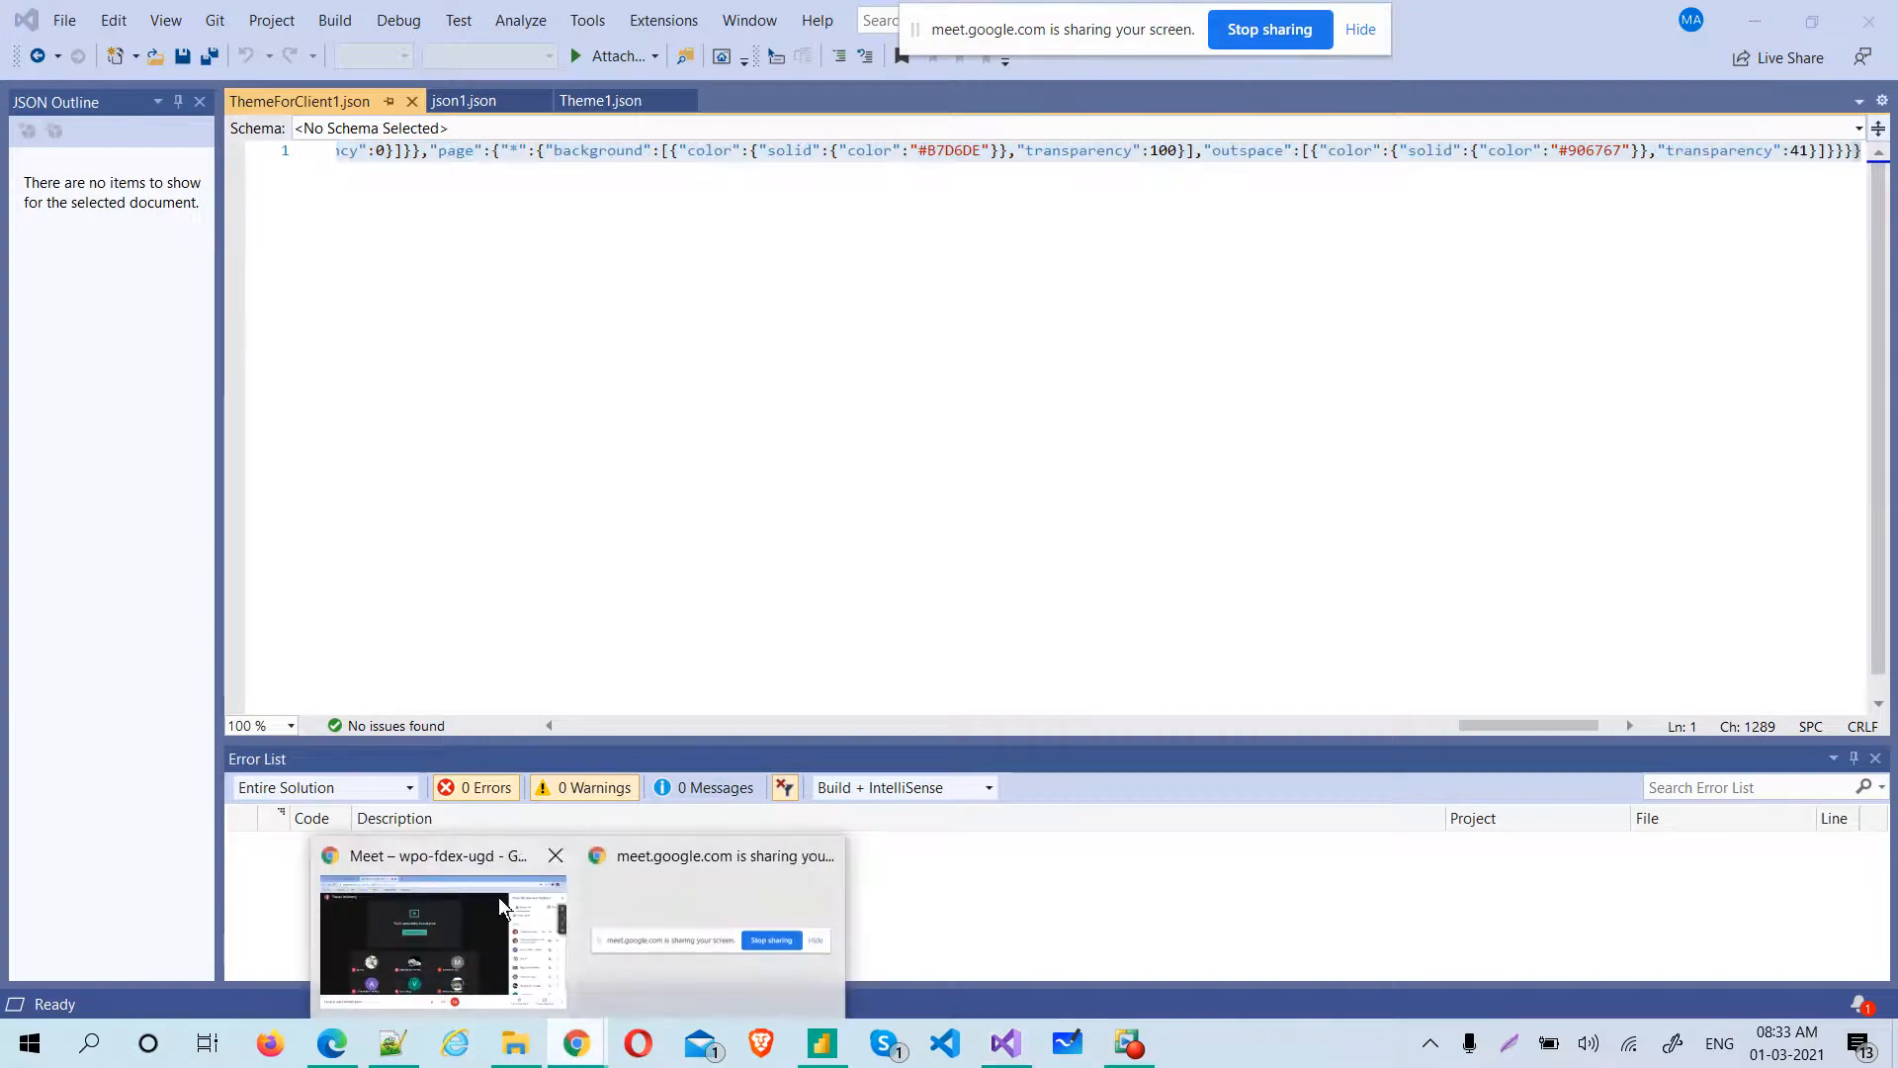
{"action": "left_click", "coordinate": [496, 897]}
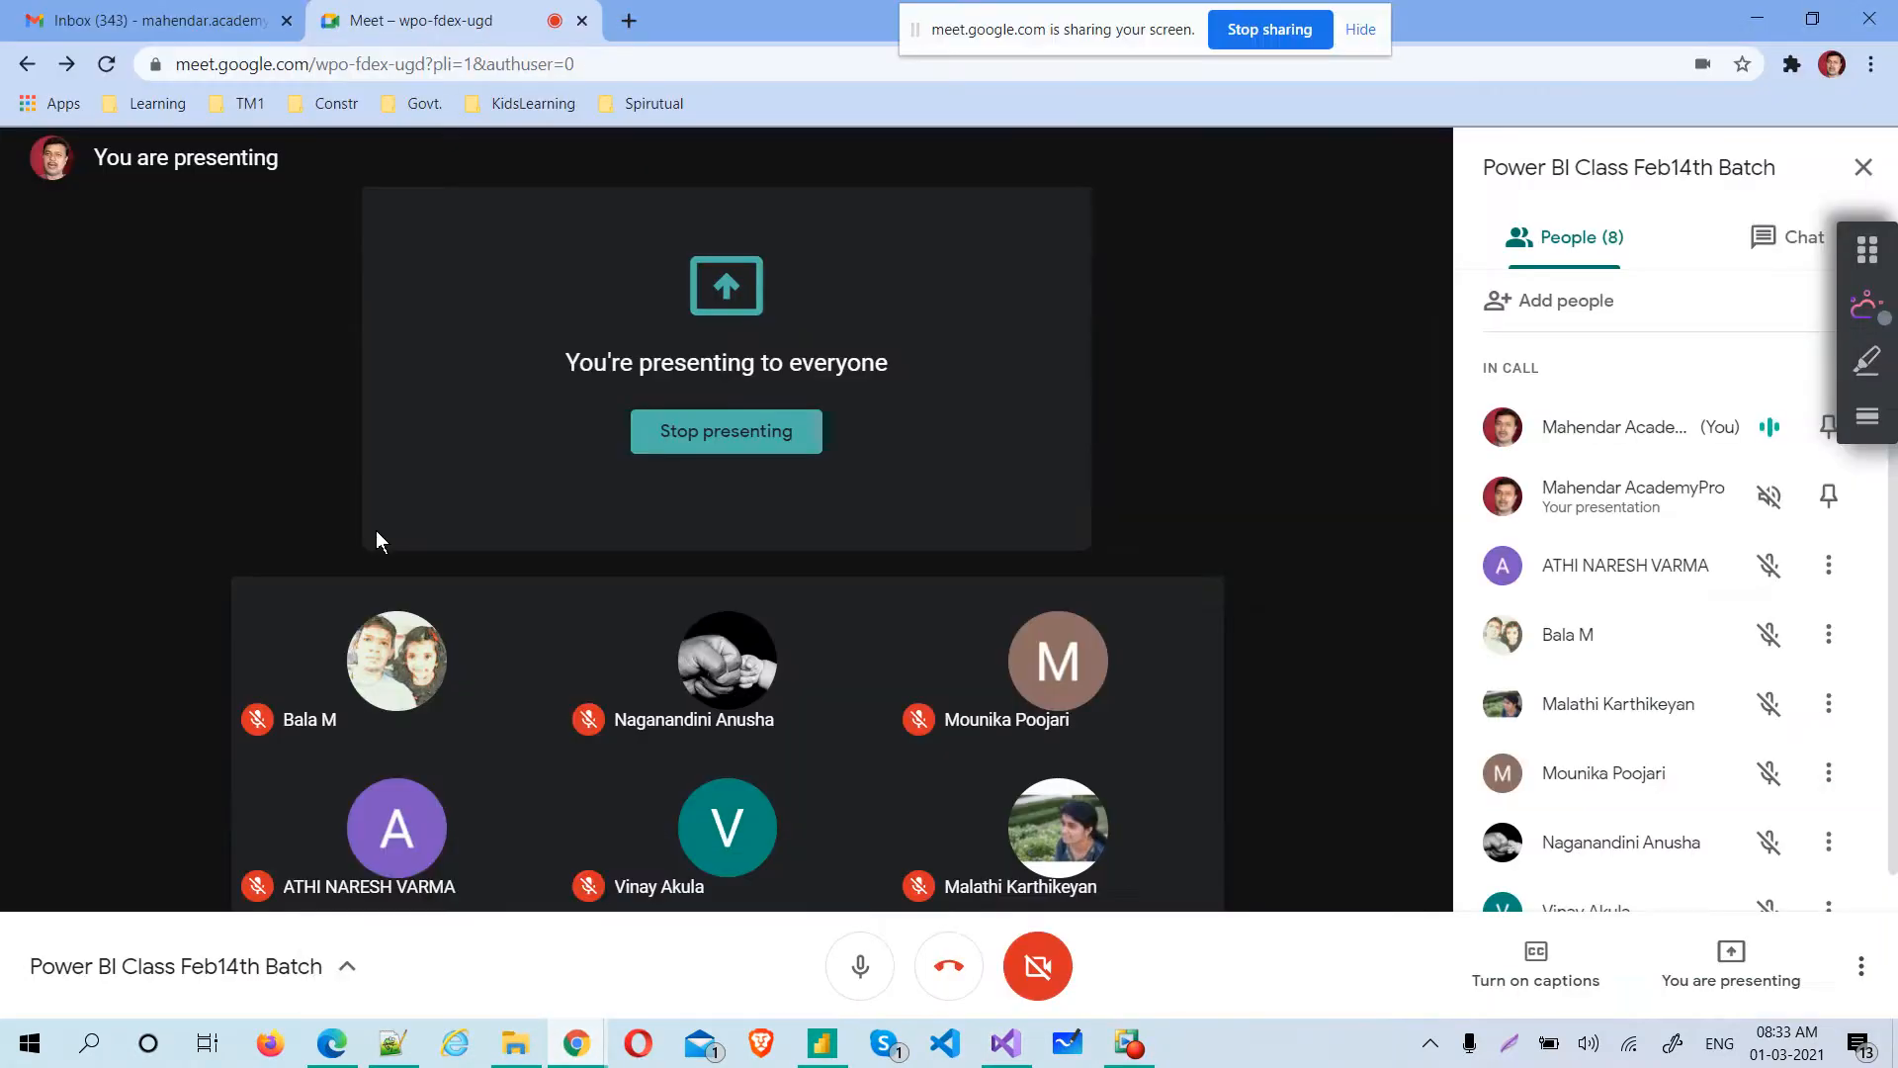
{"action": "left_click", "coordinate": [629, 21]}
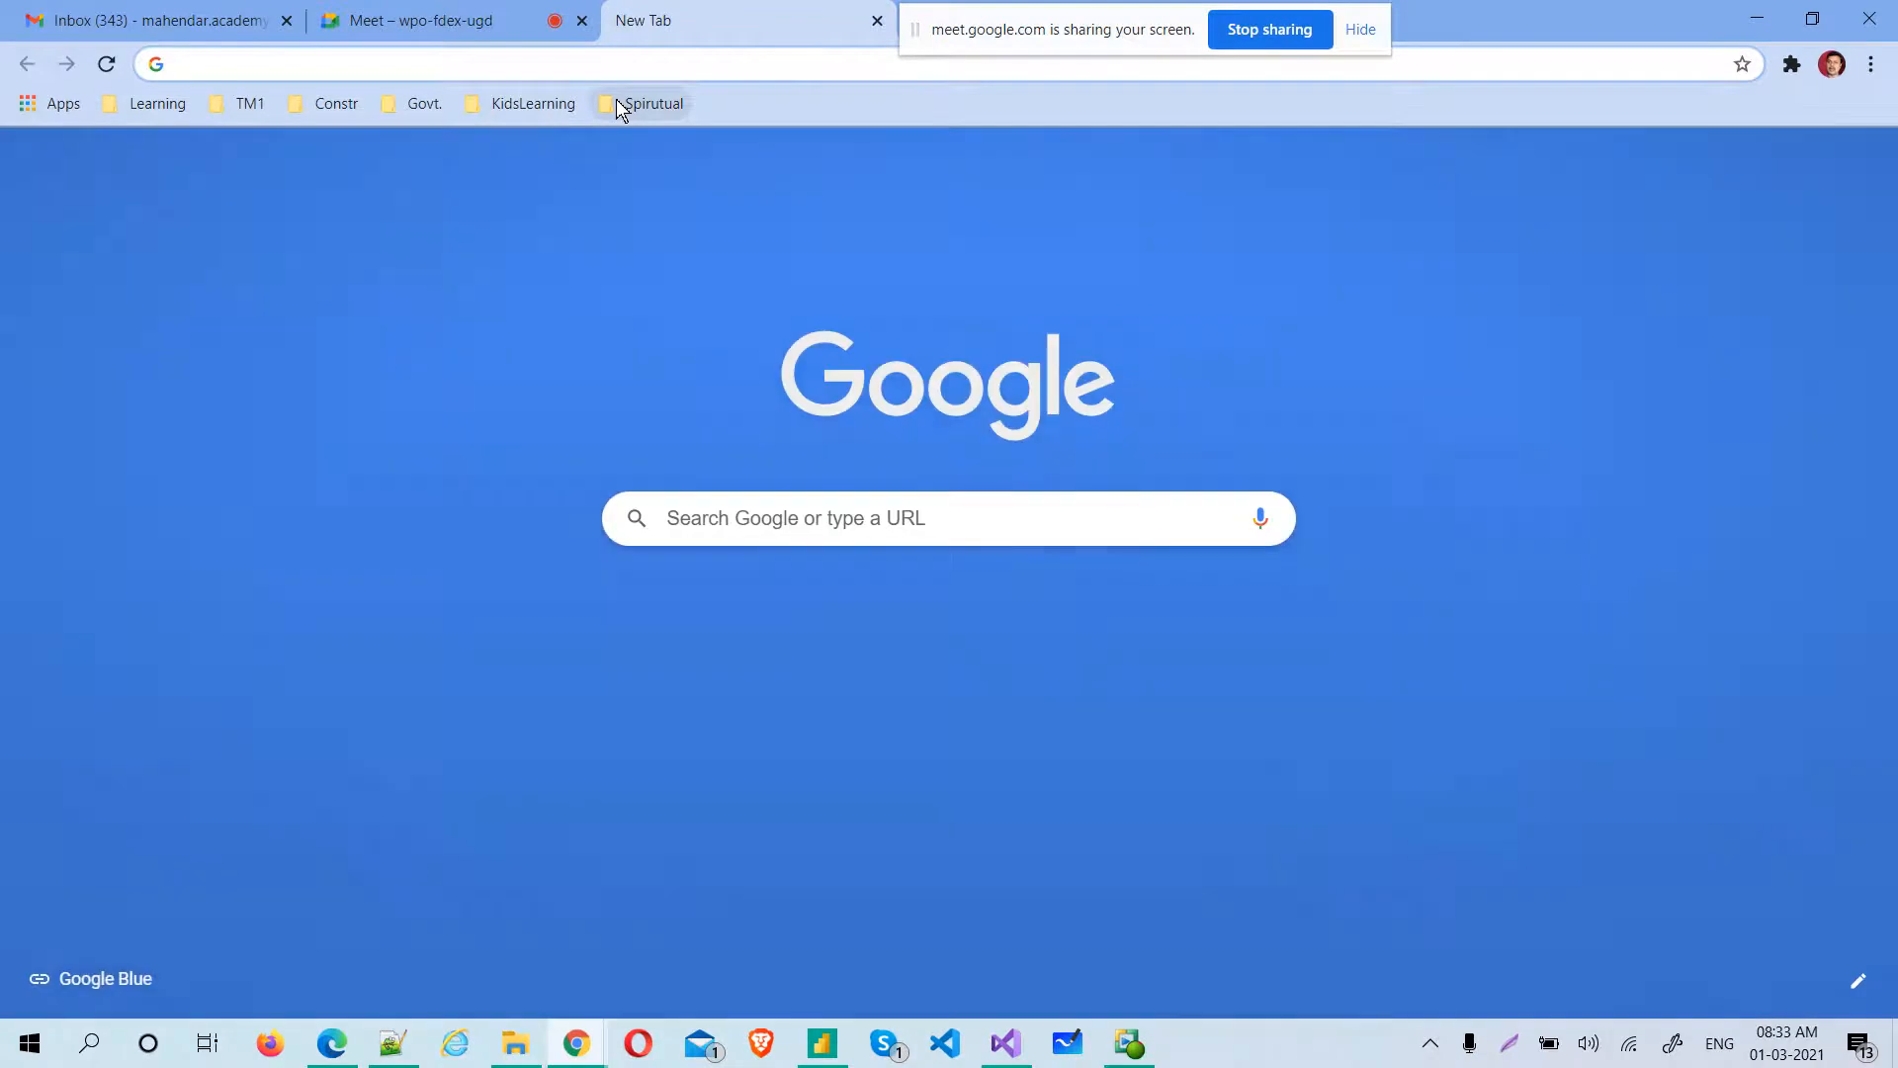
{"action": "type", "text": "json formatter"}
{"action": "key", "text": "Return"}
{"action": "left_click", "coordinate": [464, 386]}
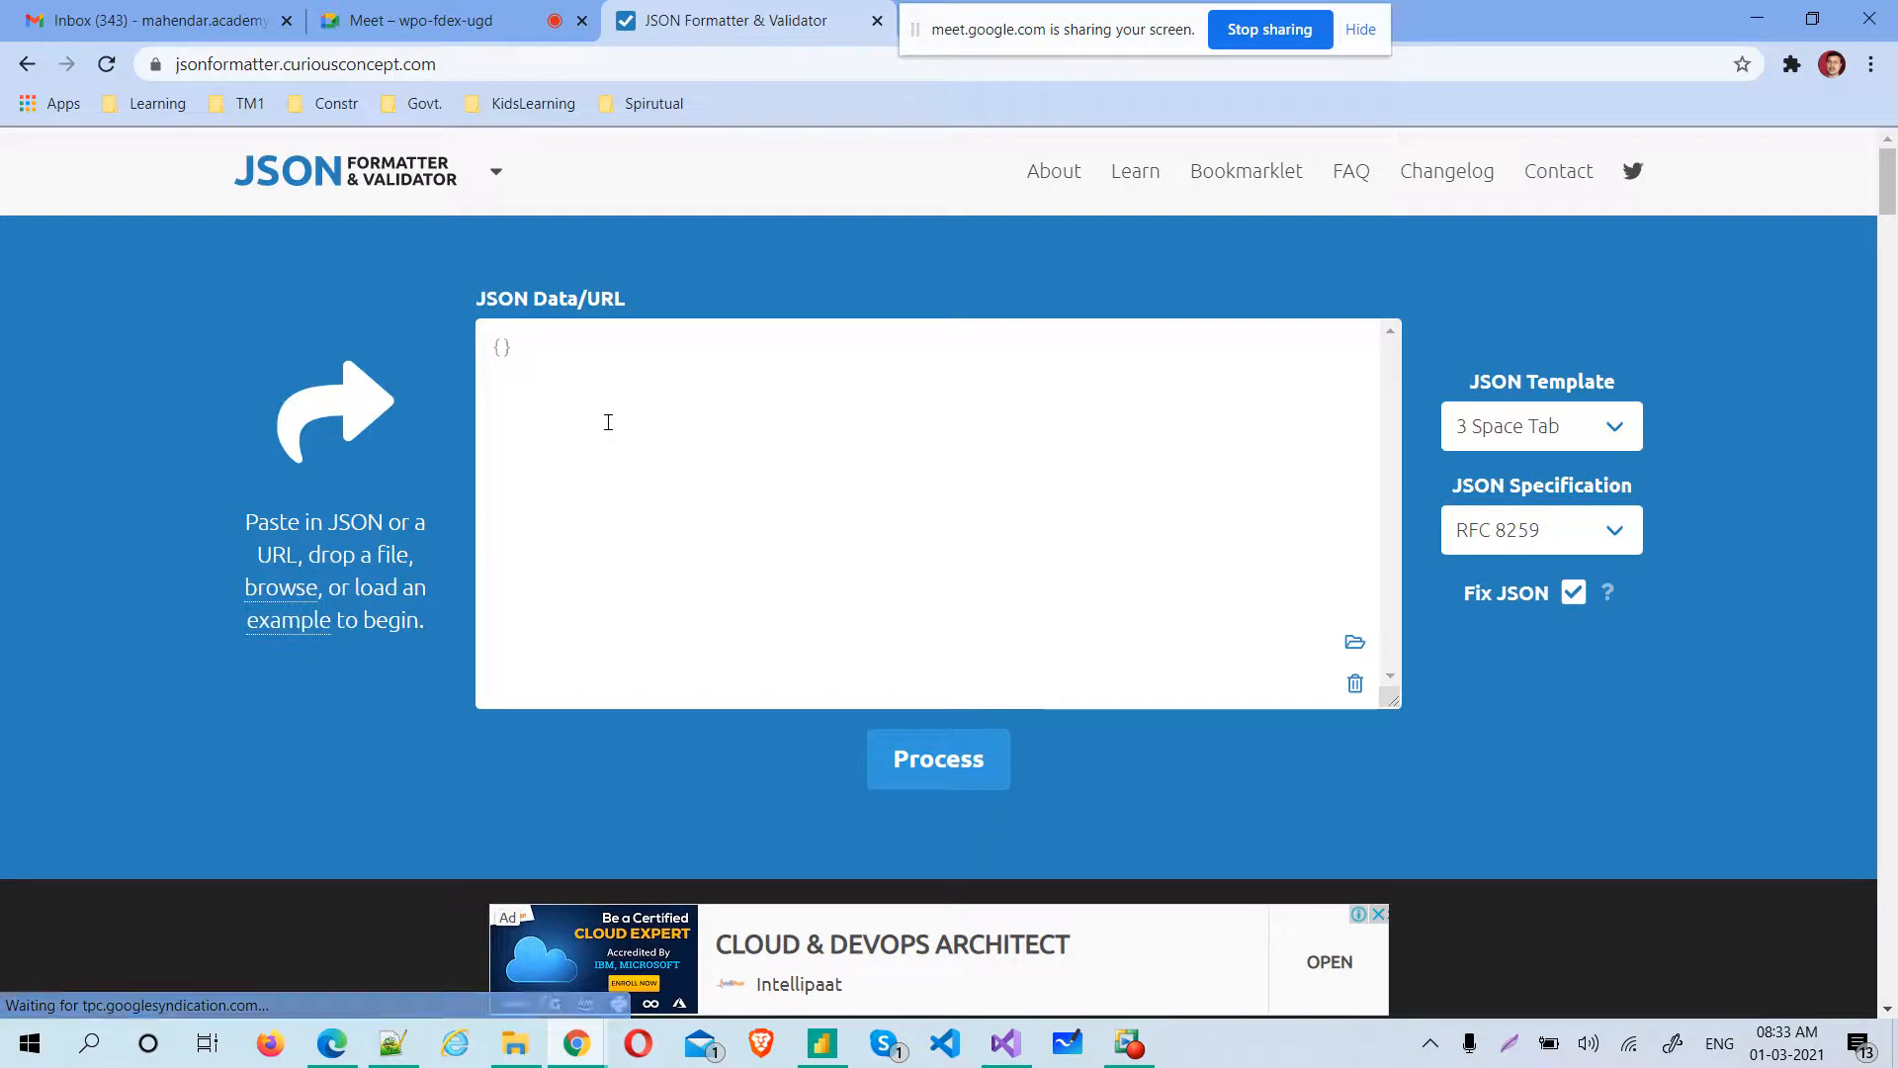
Format the copied theme JSON and replace the contents of ThemeForClient1.json in Visual Studio with the formatted text
{"action": "key", "text": "ctrl+v"}
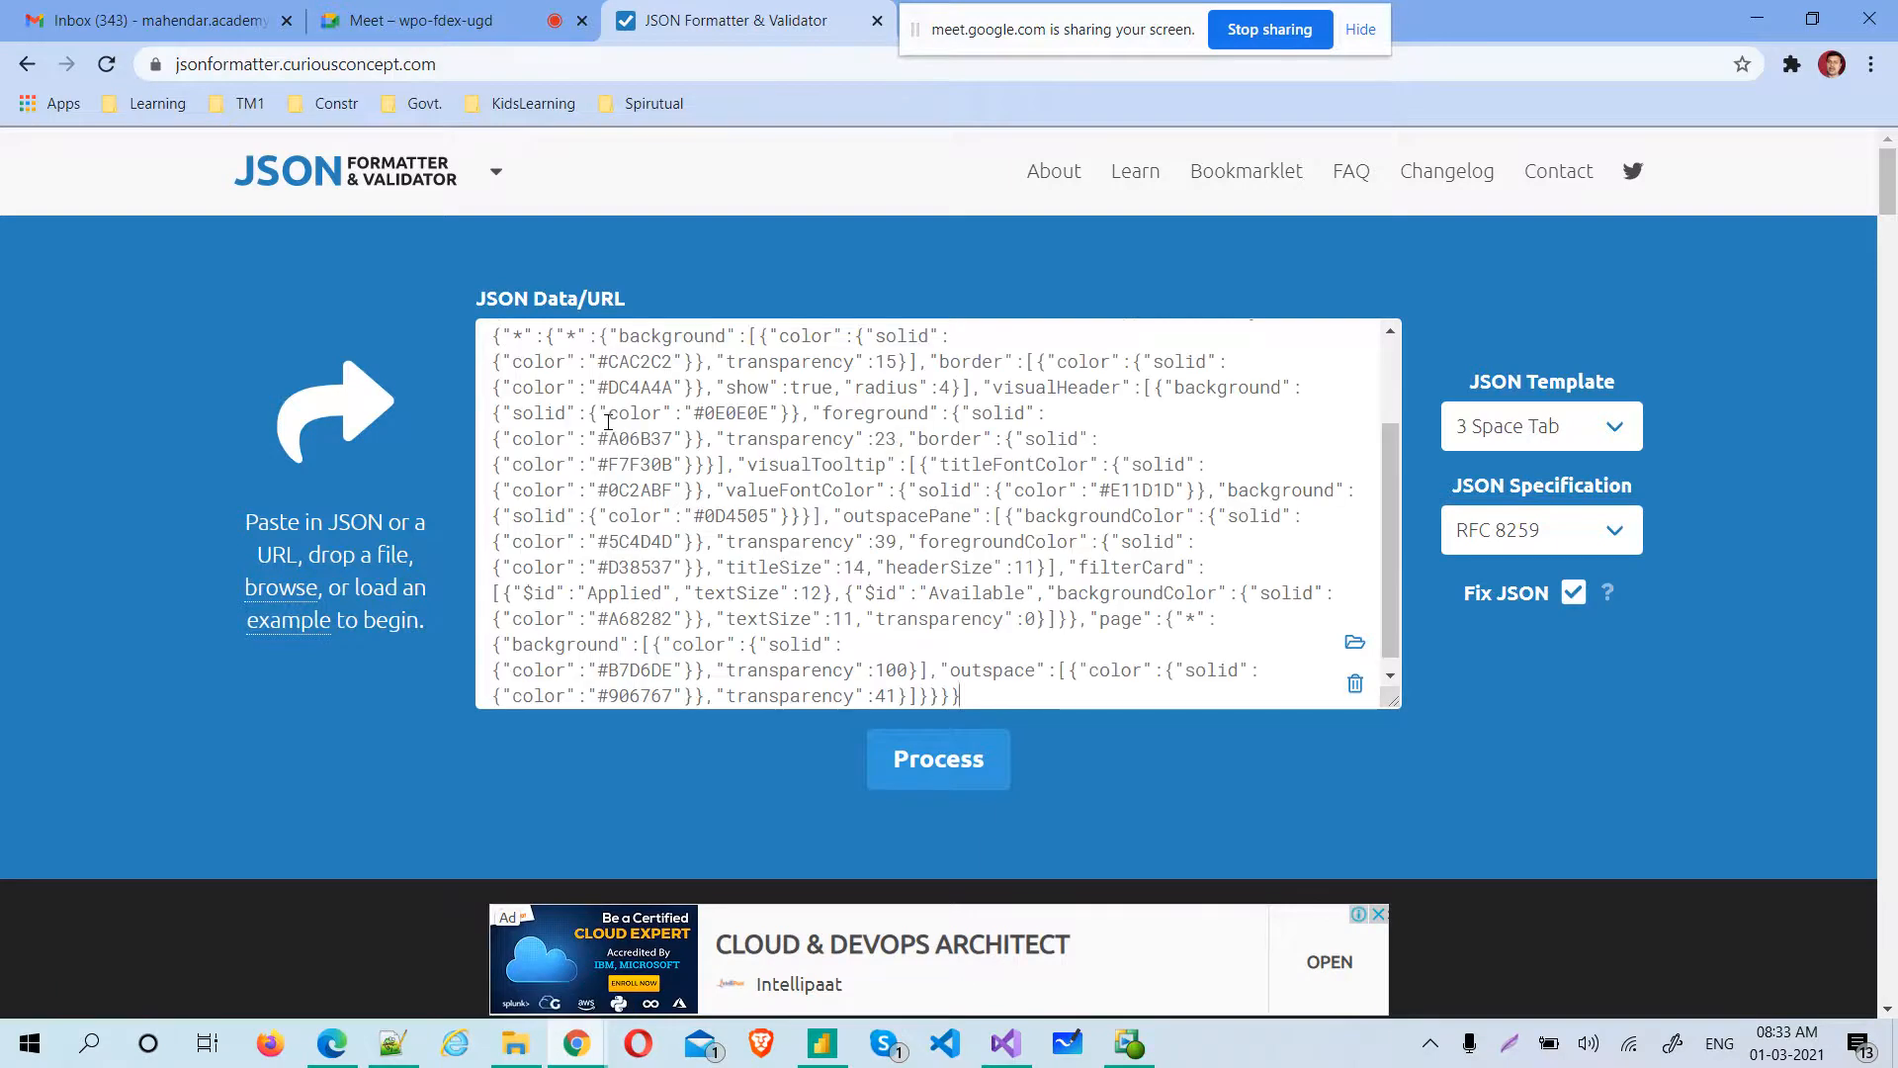
{"action": "left_click", "coordinate": [931, 773]}
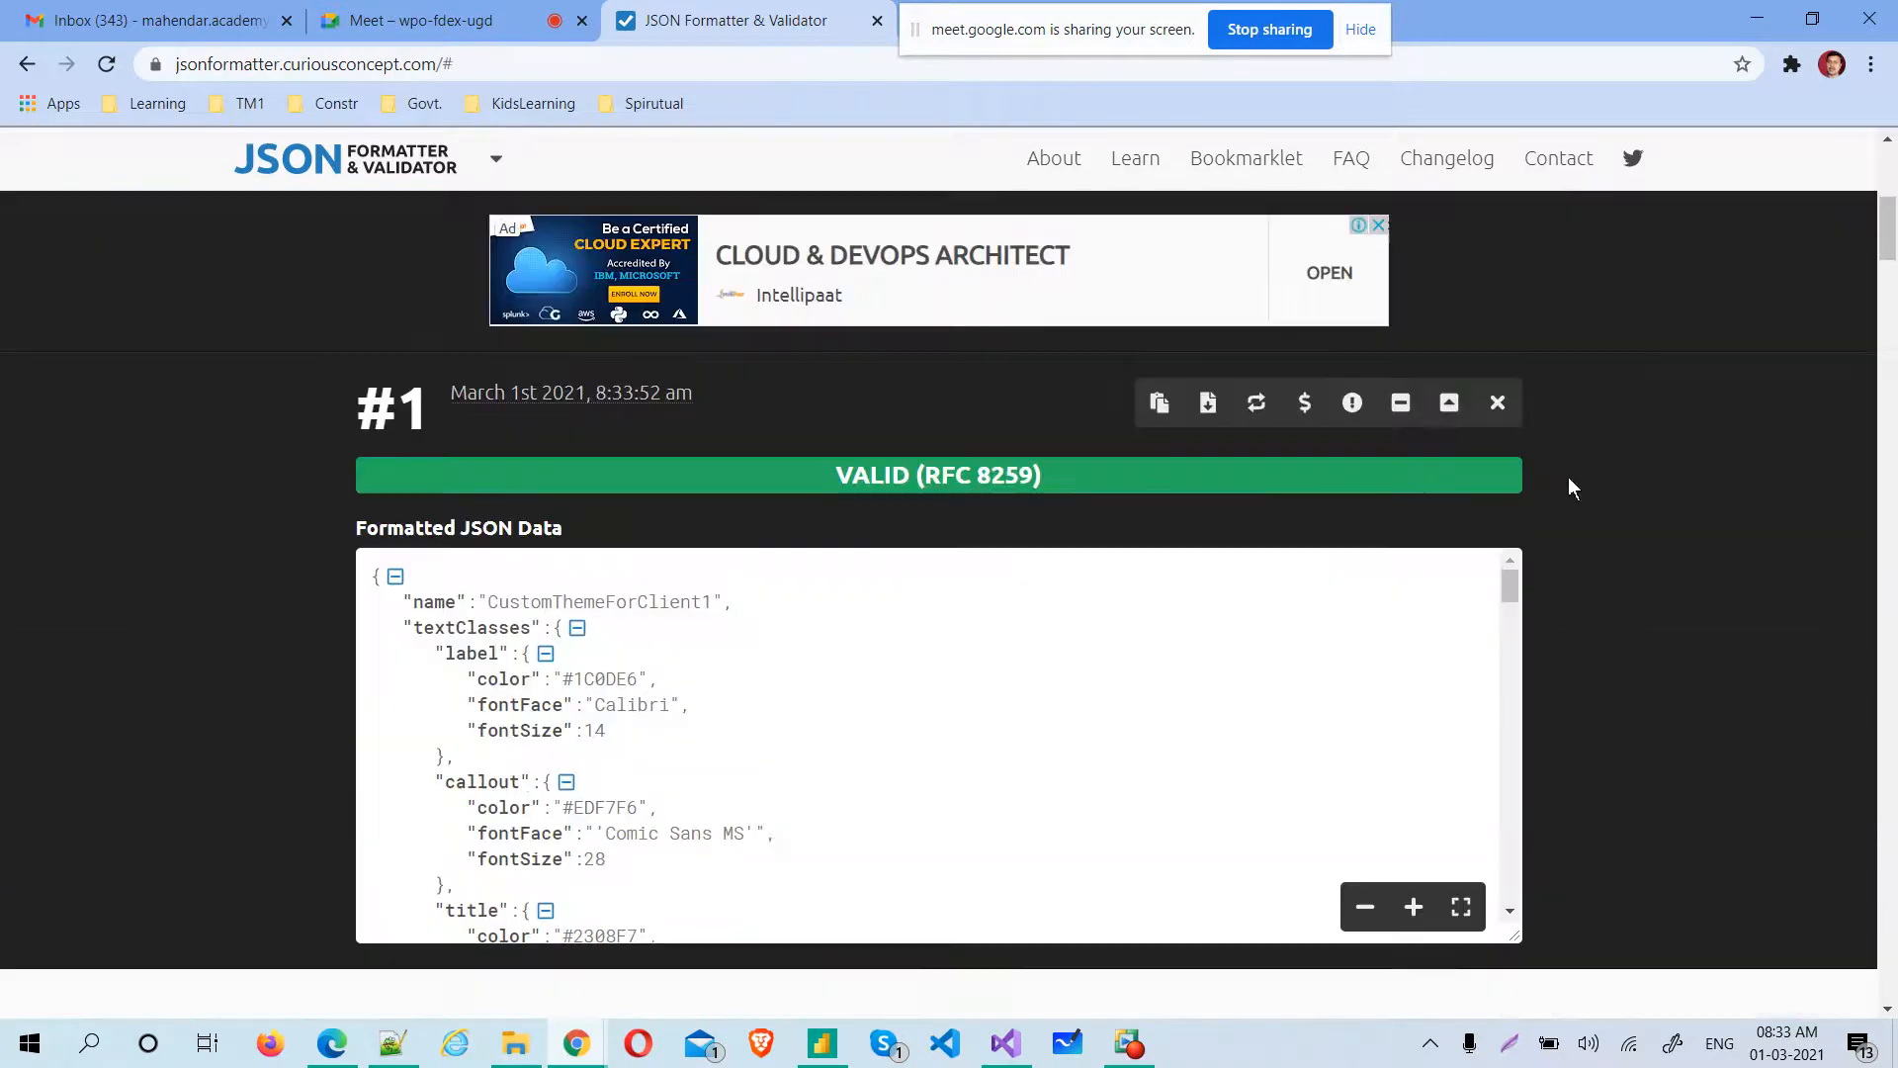
{"action": "key", "text": "ctrl+a"}
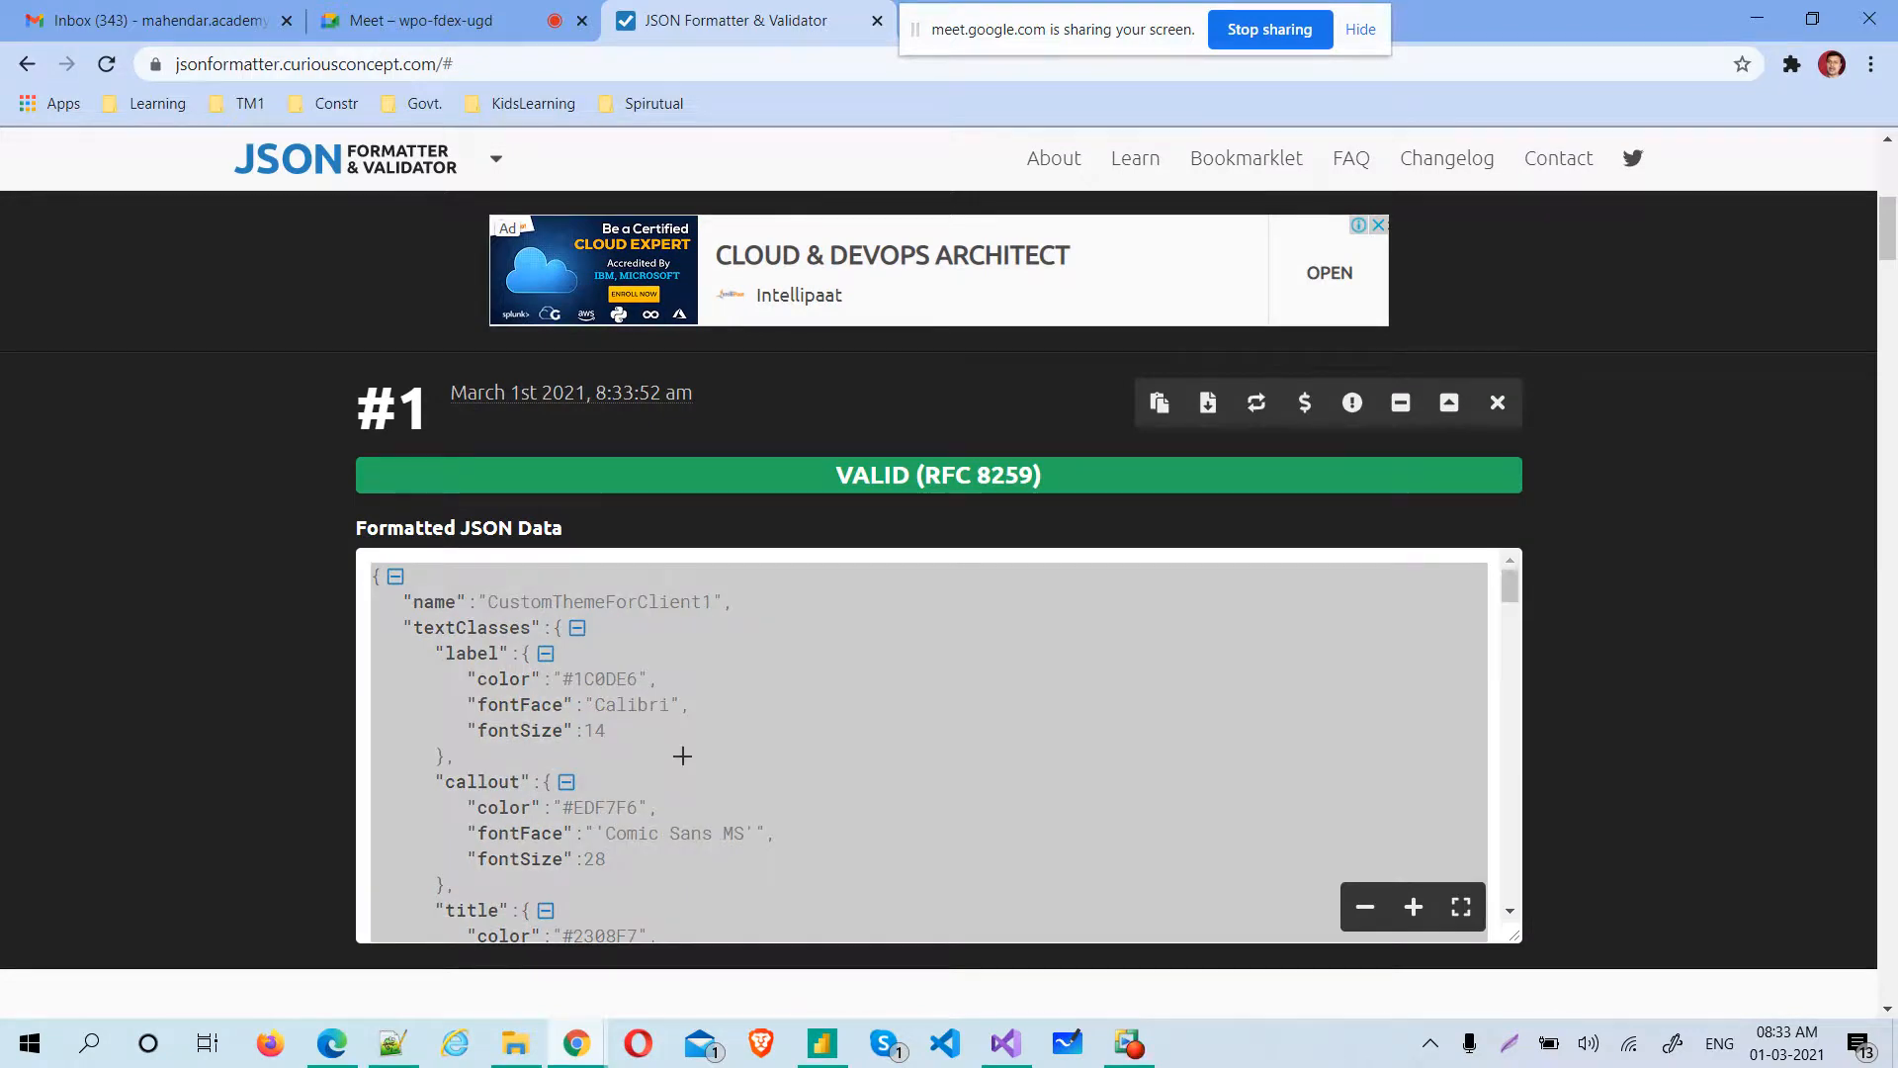
{"action": "key", "text": "alt+Tab"}
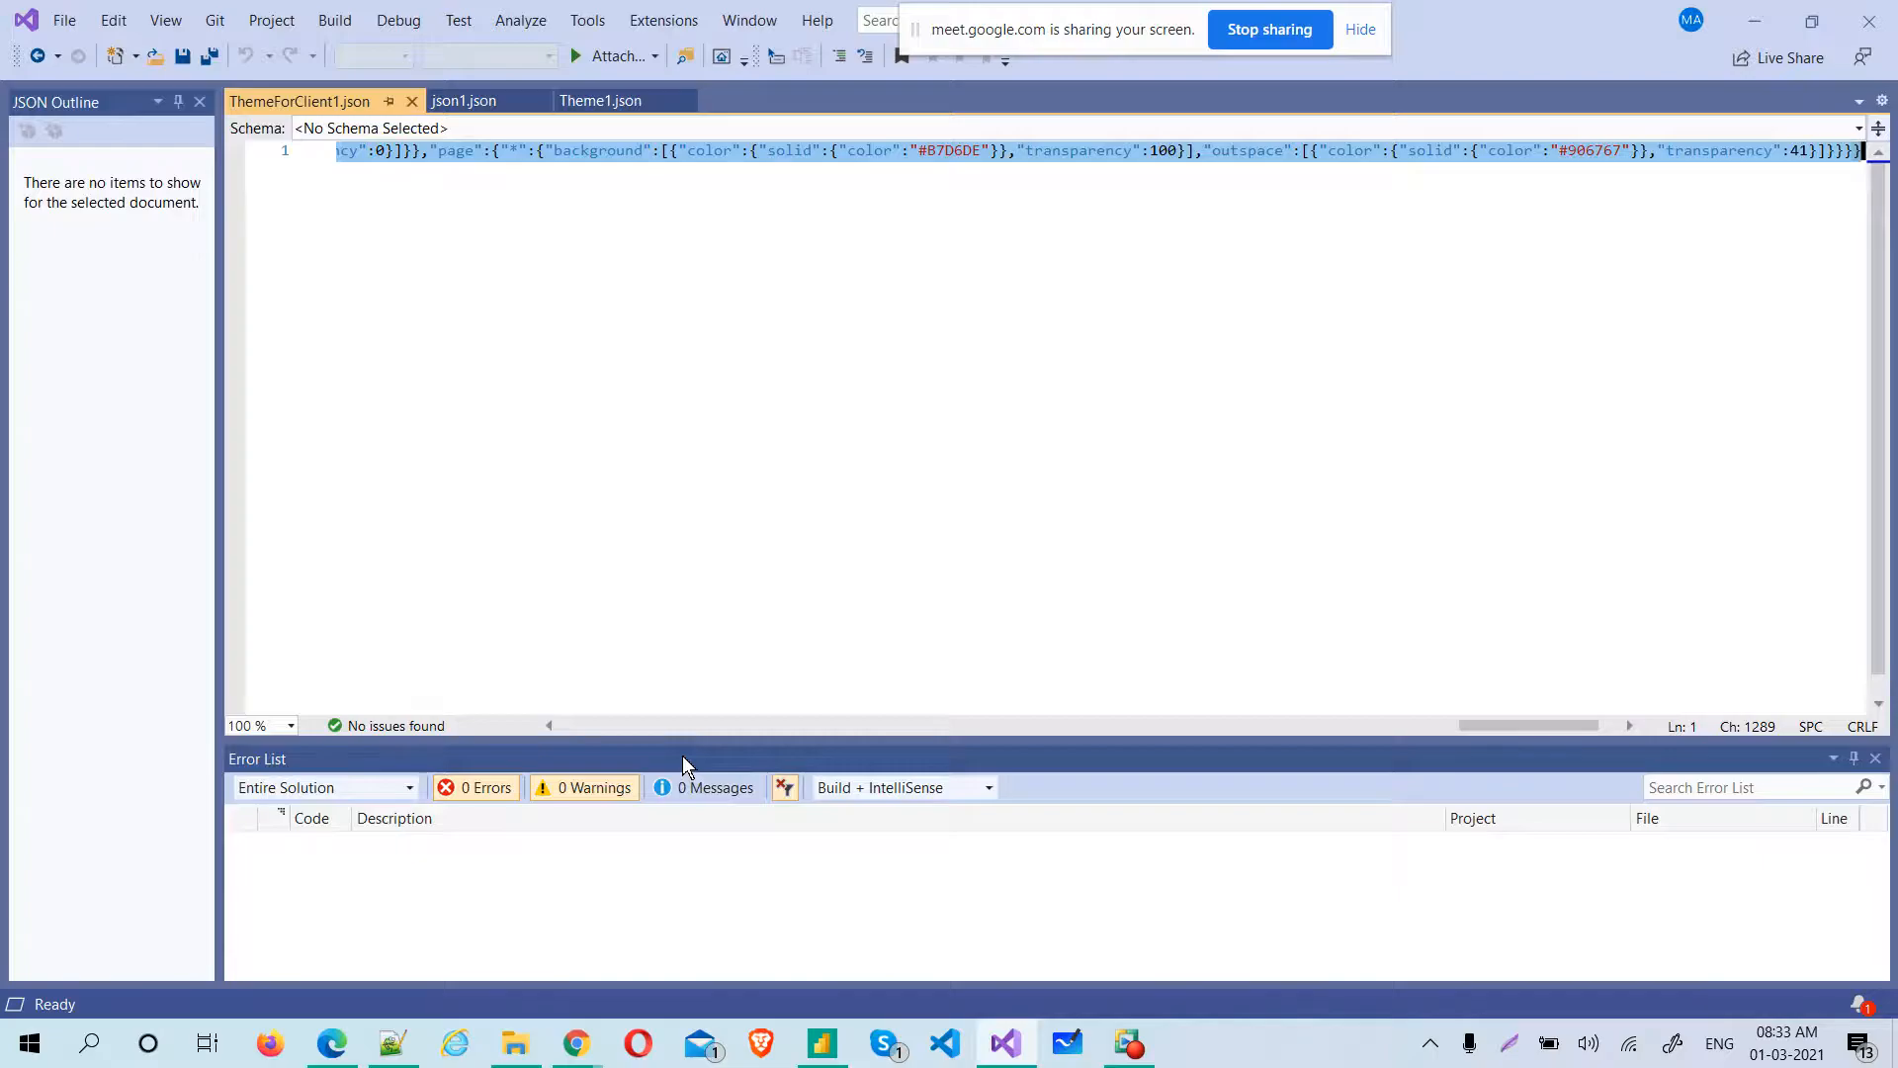
{"action": "key", "text": "ctrl+v"}
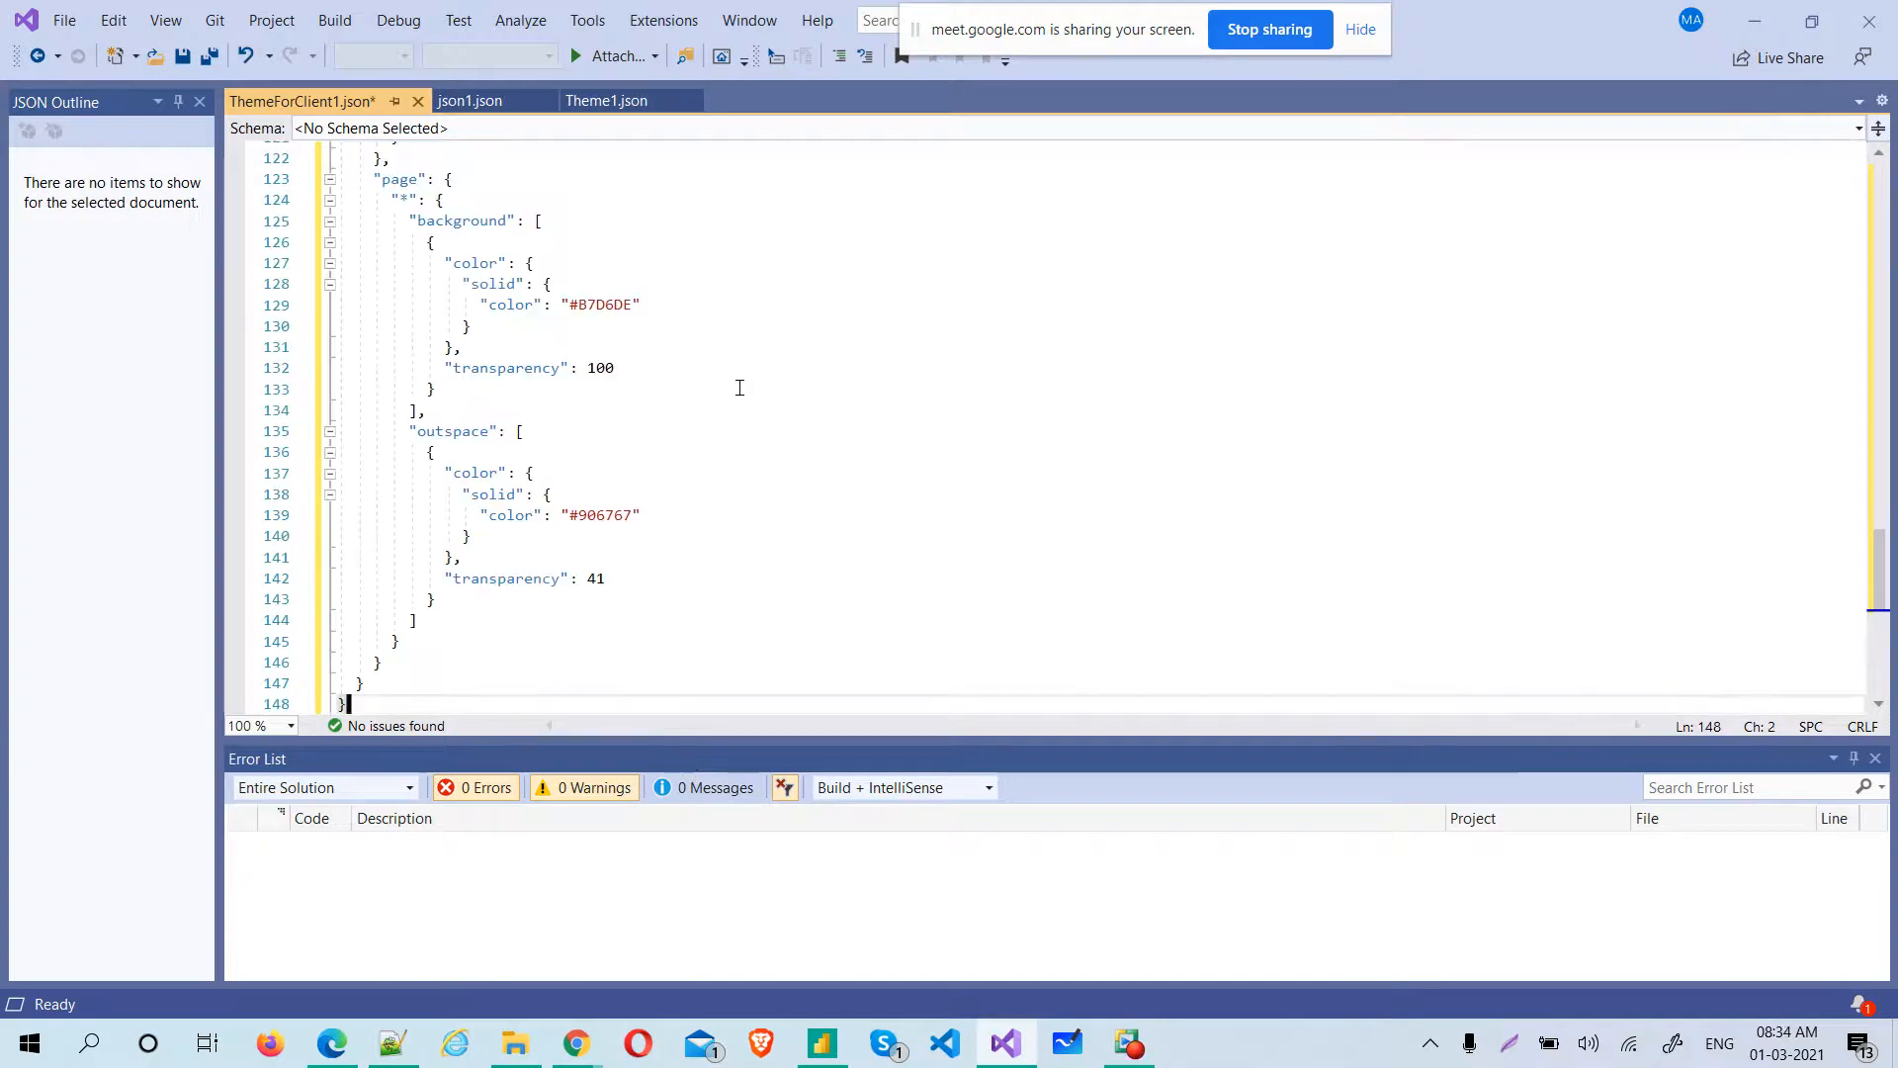
Change the theme's name value at the start of the file to CustomThemeForClient2
{"action": "left_click_drag", "start_coordinate": [1881, 566], "coordinate": [1886, 213]}
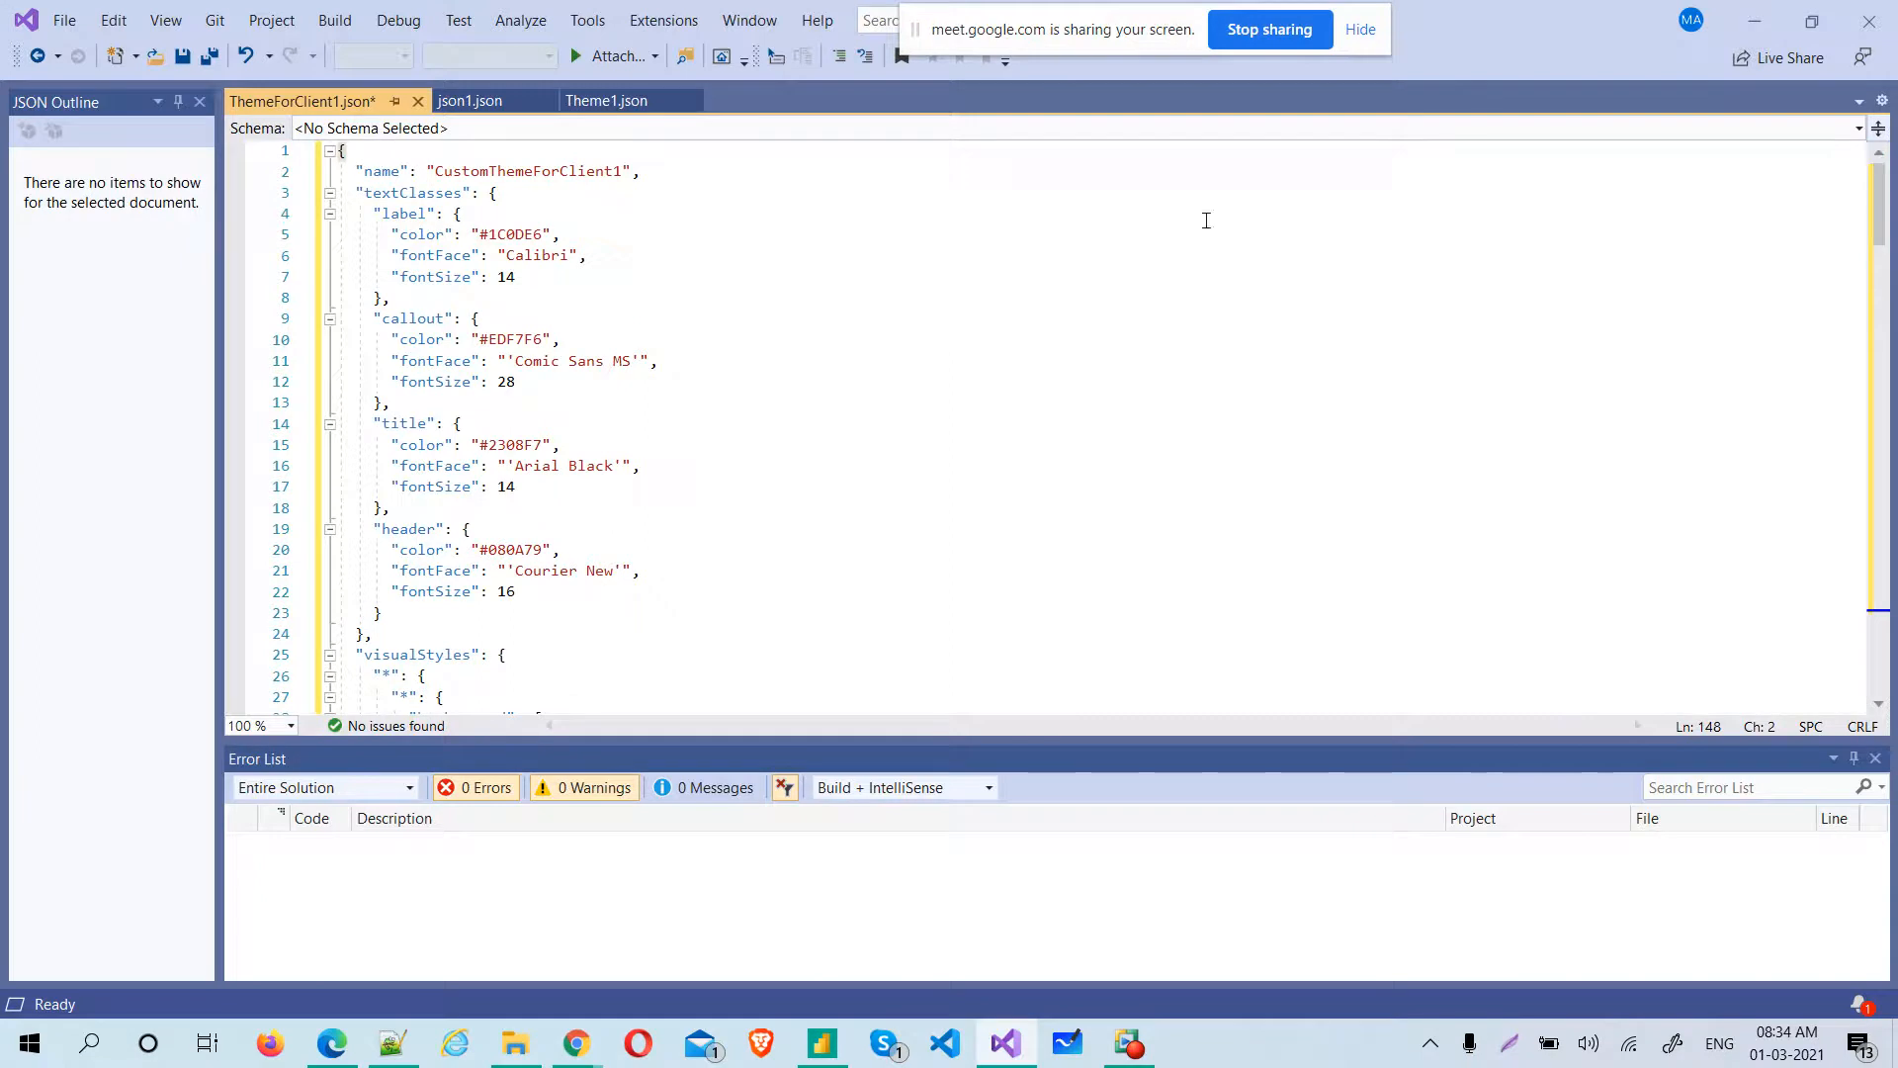
{"action": "left_click_drag", "start_coordinate": [535, 280], "coordinate": [339, 171]}
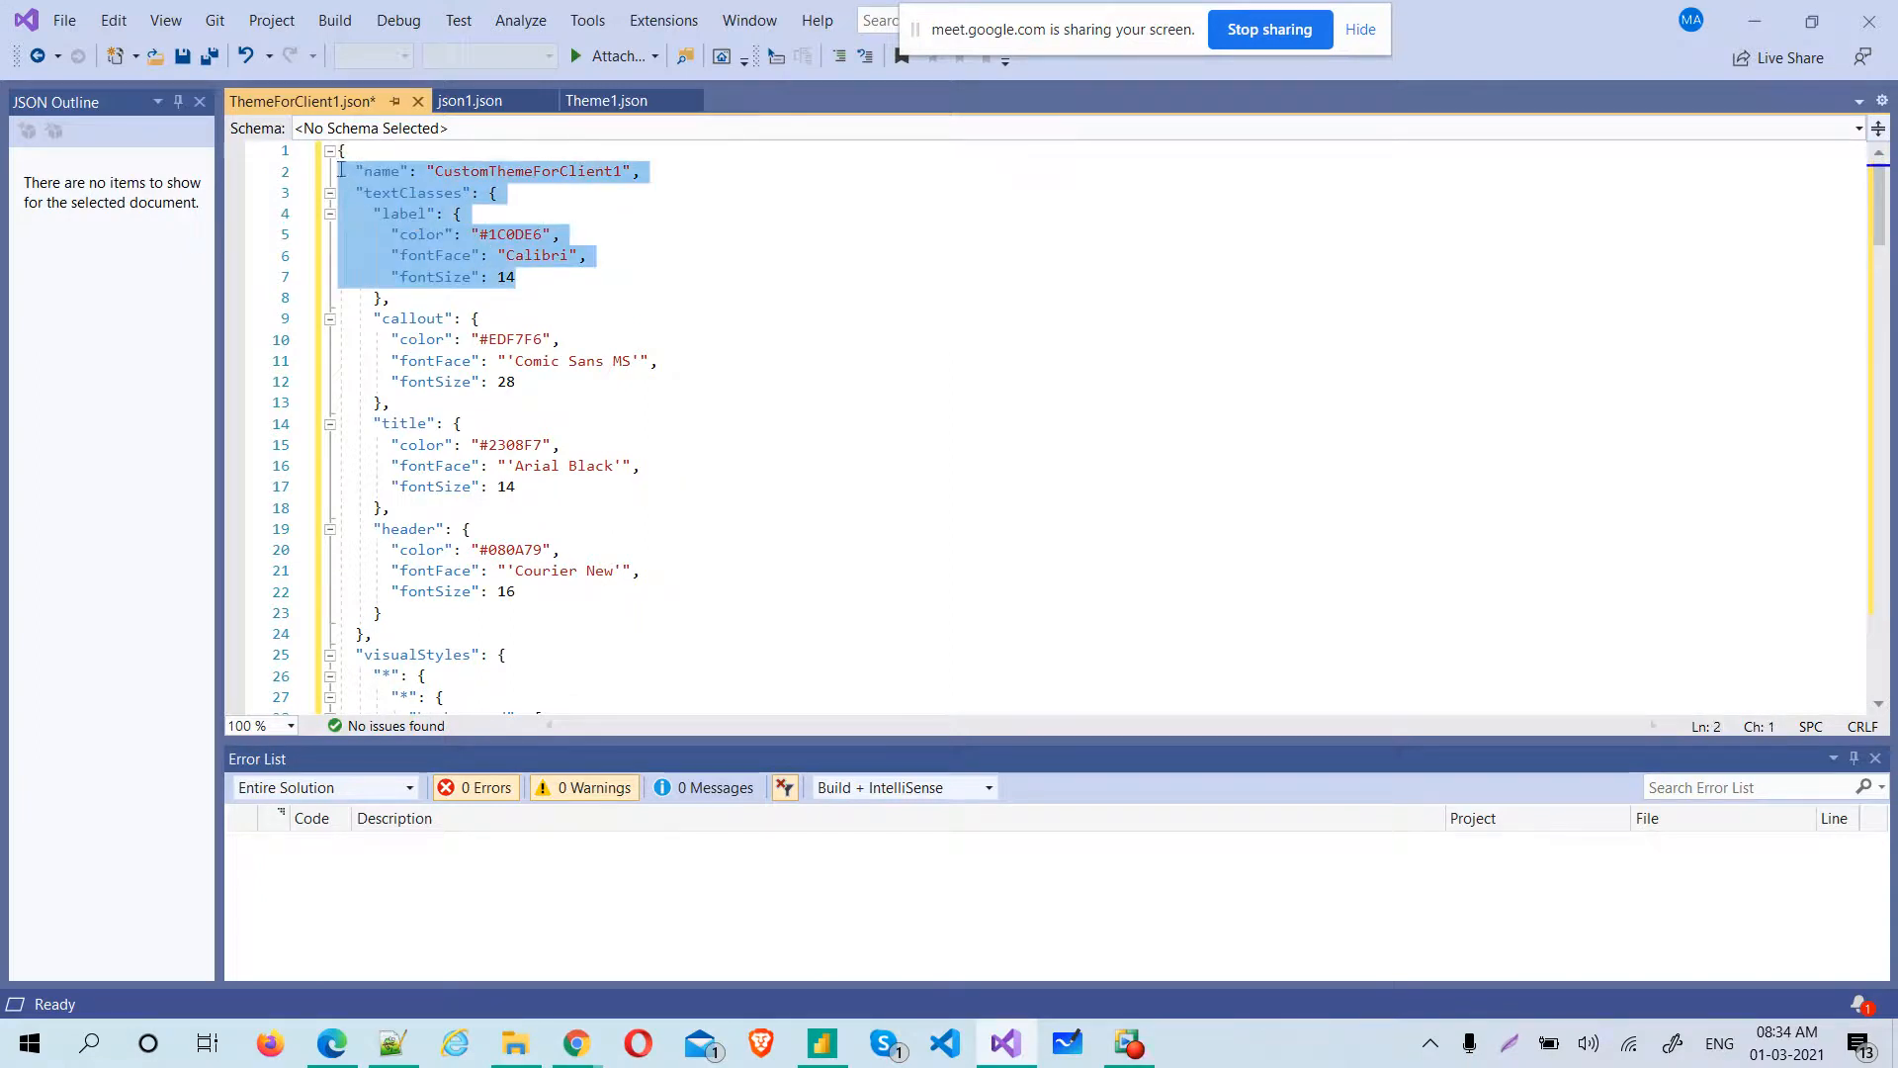
{"action": "left_click", "coordinate": [563, 172]}
{"action": "left_click_drag", "start_coordinate": [435, 172], "coordinate": [623, 170]}
{"action": "left_click", "coordinate": [625, 174]}
{"action": "key", "text": "BackSpace"}
{"action": "type", "text": "2"}
Set the color of the label text class to #1C0DF6
{"action": "double_click", "coordinate": [506, 233]}
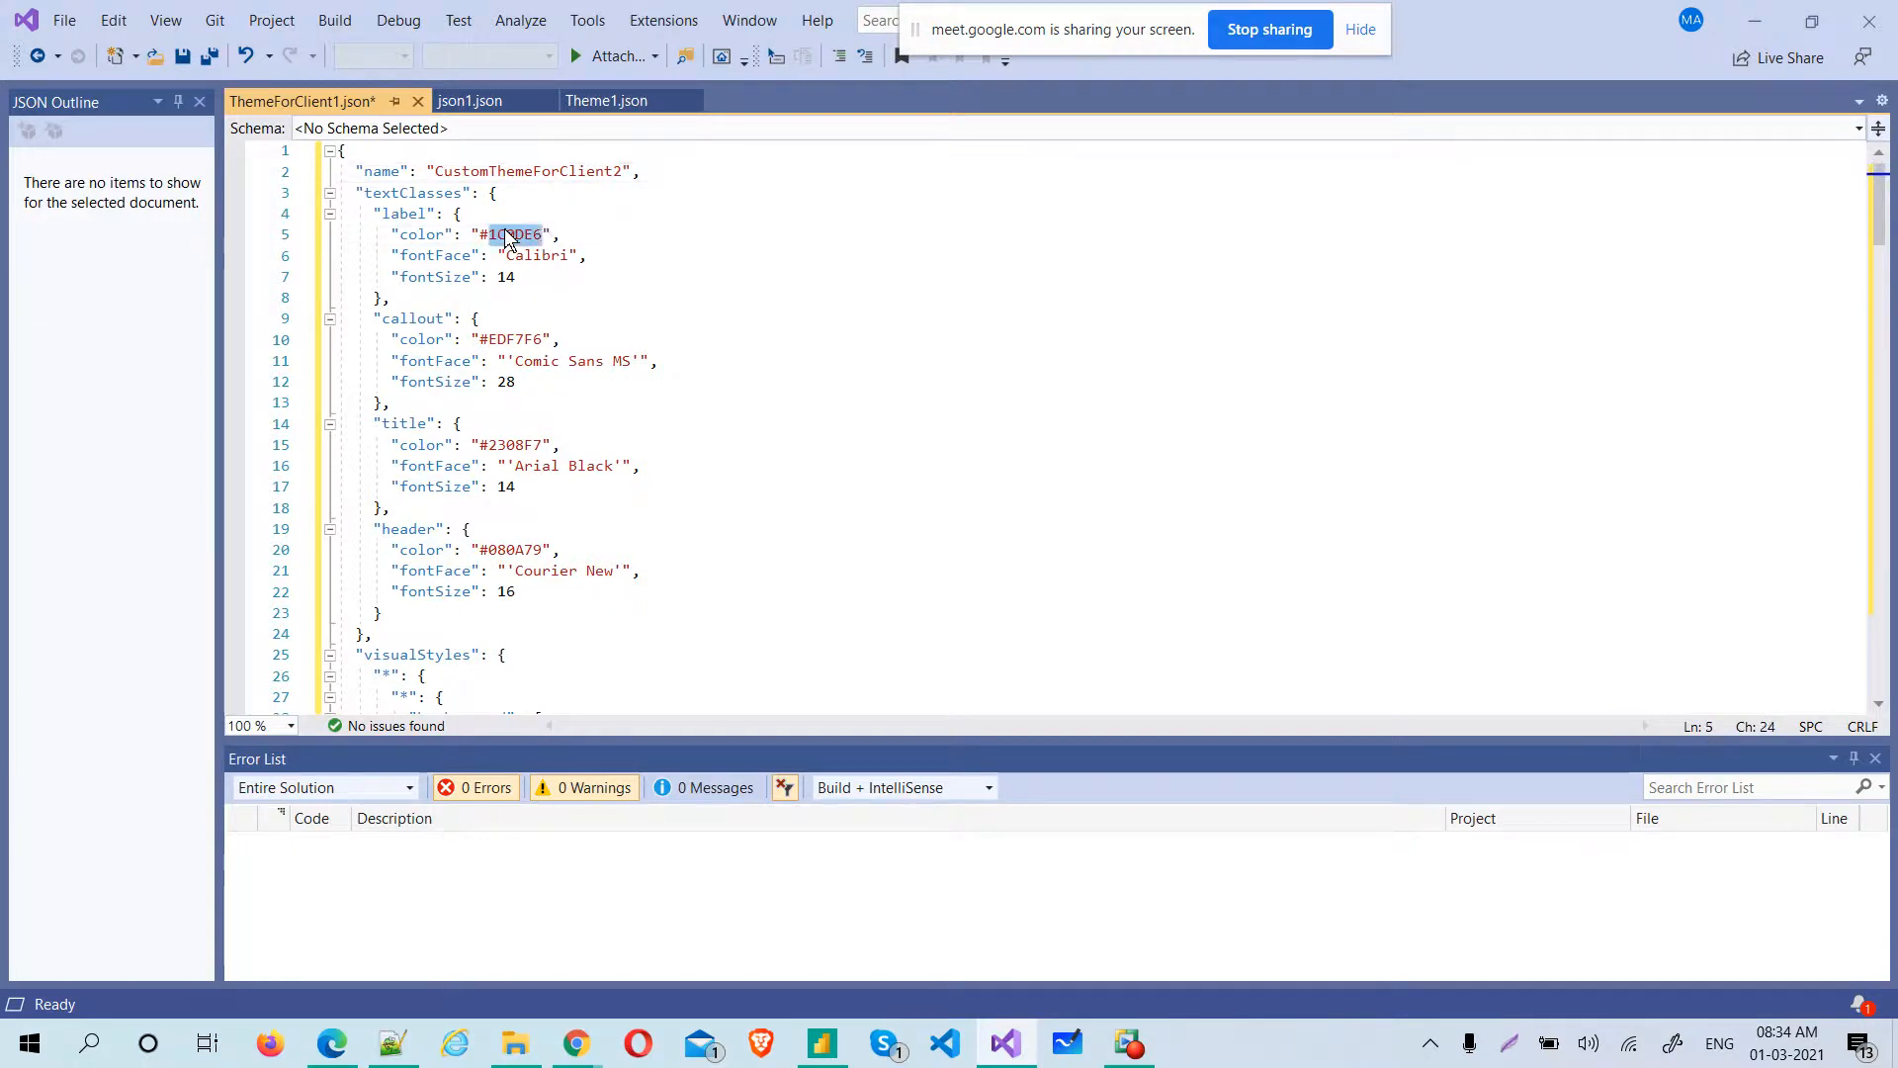
{"action": "key", "text": "Right"}
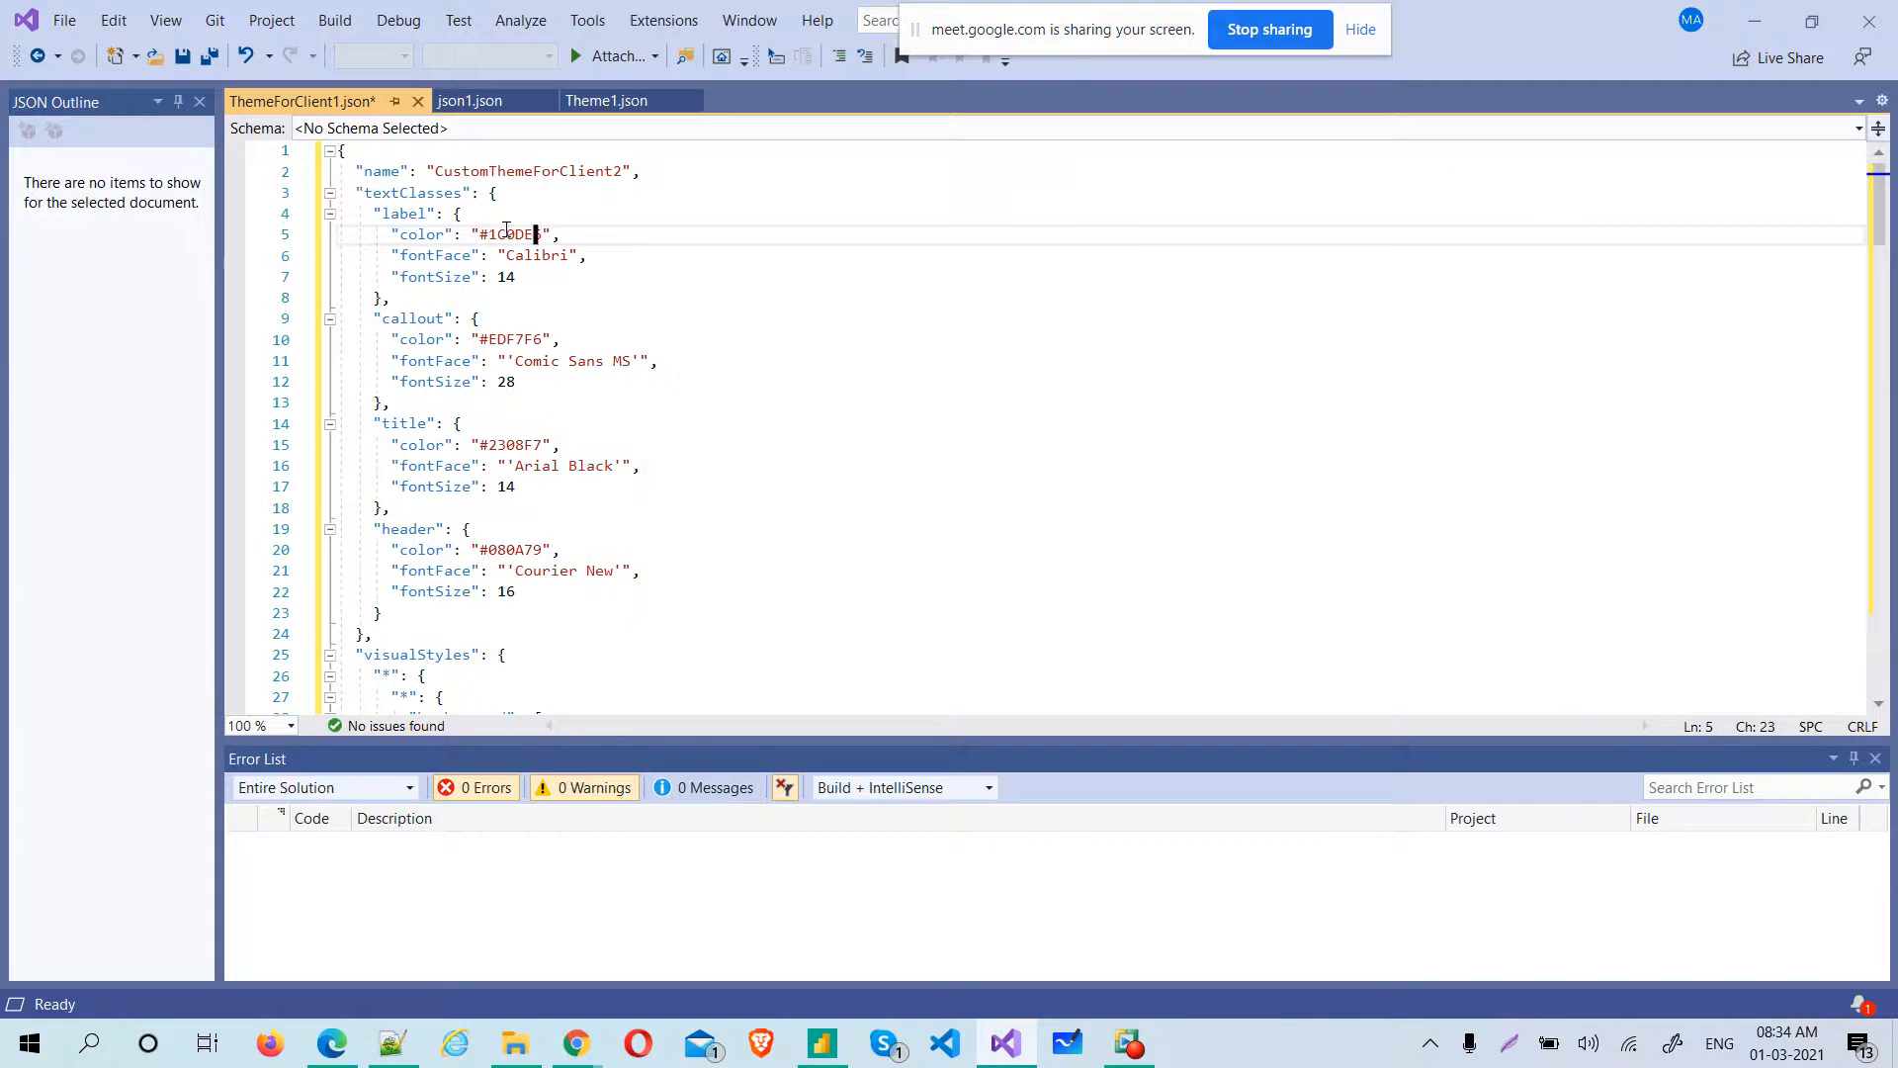
{"action": "key", "text": "BackSpace"}
{"action": "key", "text": "BackSpace"}
{"action": "type", "text": "F6"}
Set the font size of the label text class to 12 and of the callout text class to 25
{"action": "left_click", "coordinate": [510, 277]}
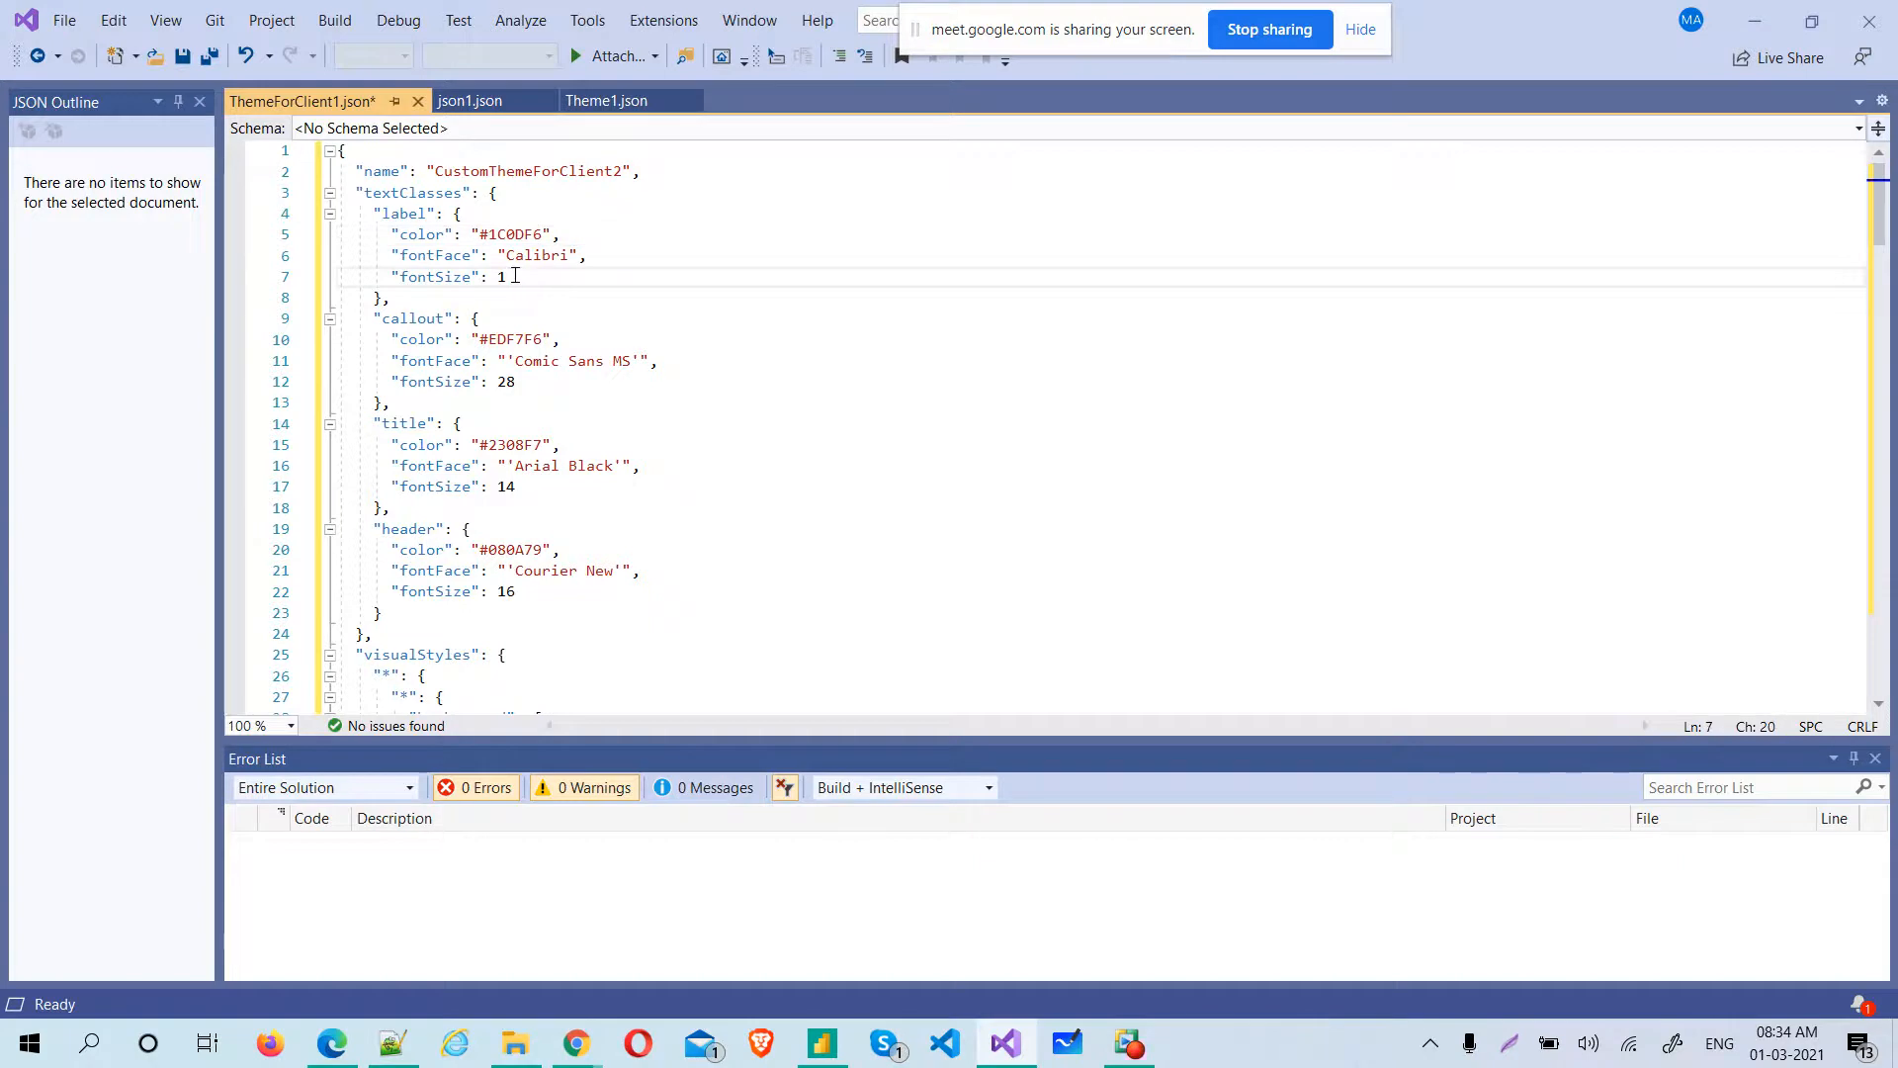
{"action": "key", "text": "Delete"}
{"action": "type", "text": "2"}
{"action": "double_click", "coordinate": [502, 388]}
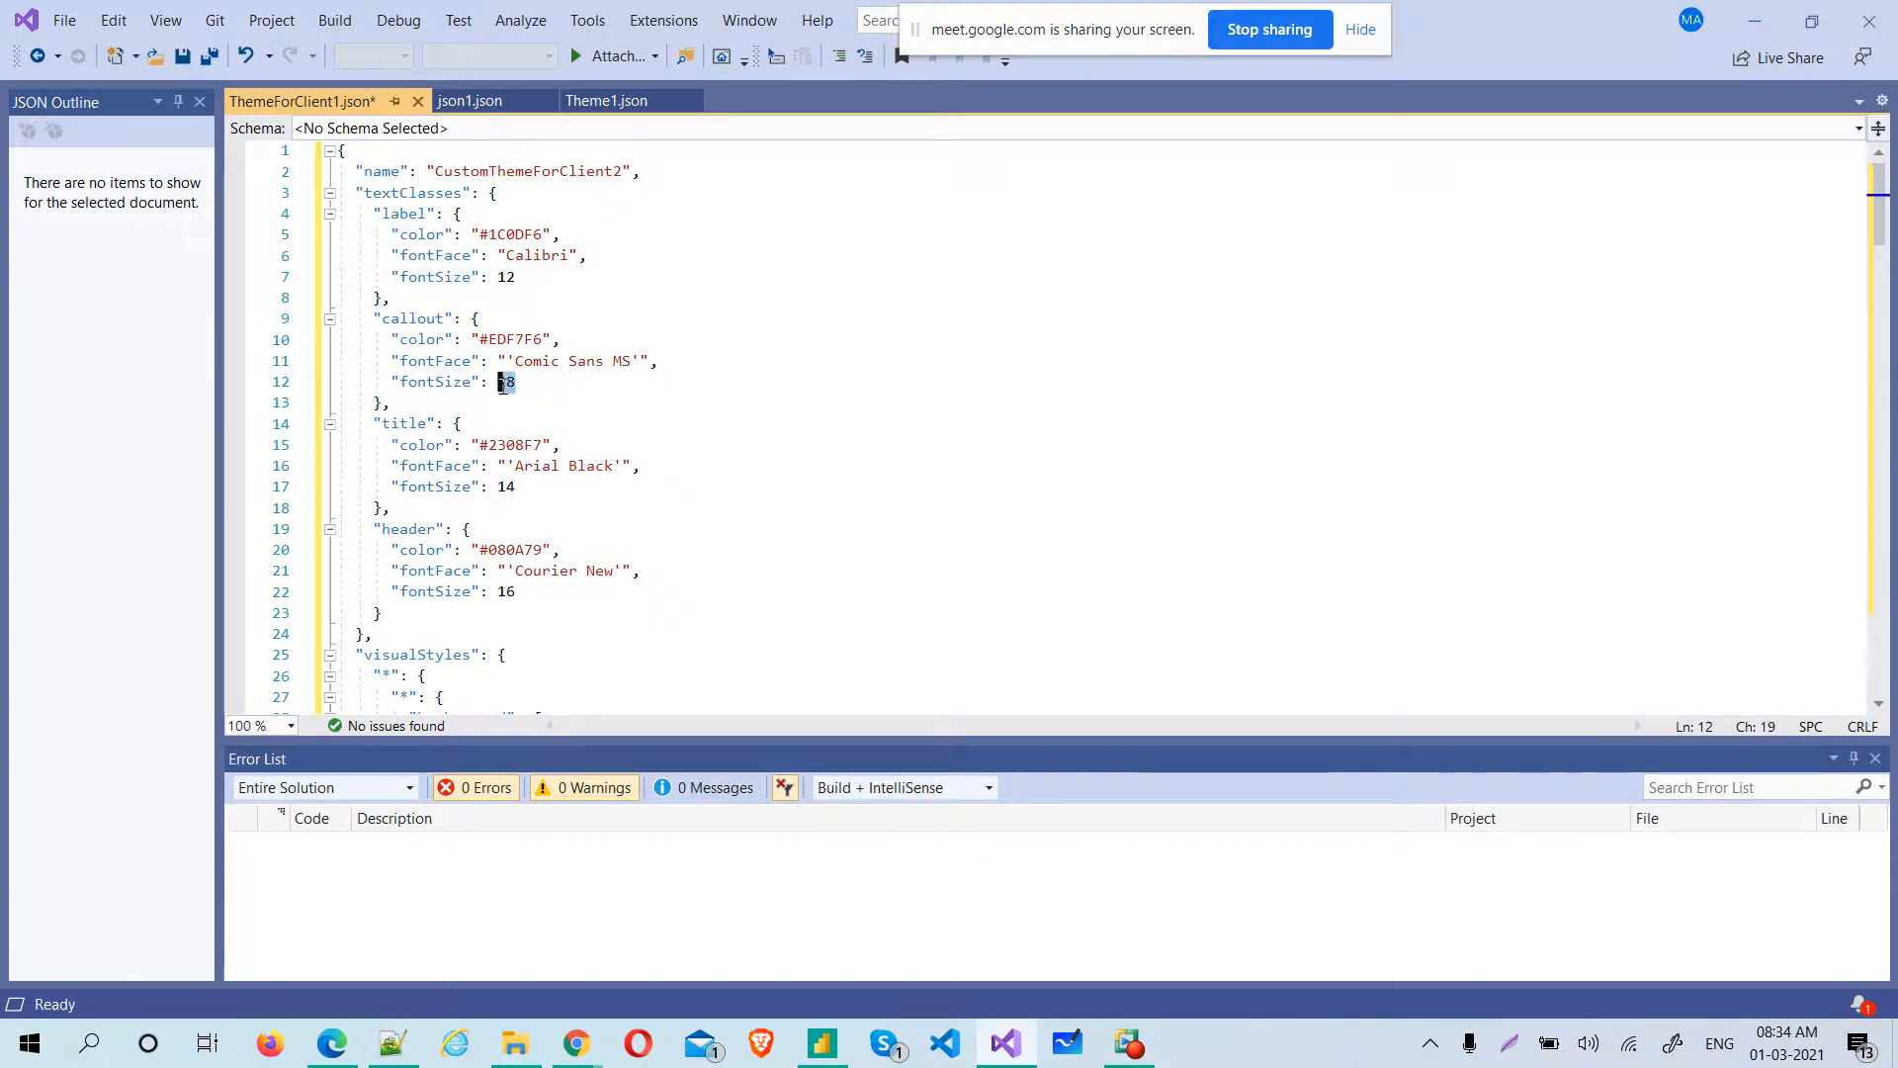
{"action": "type", "text": "25"}
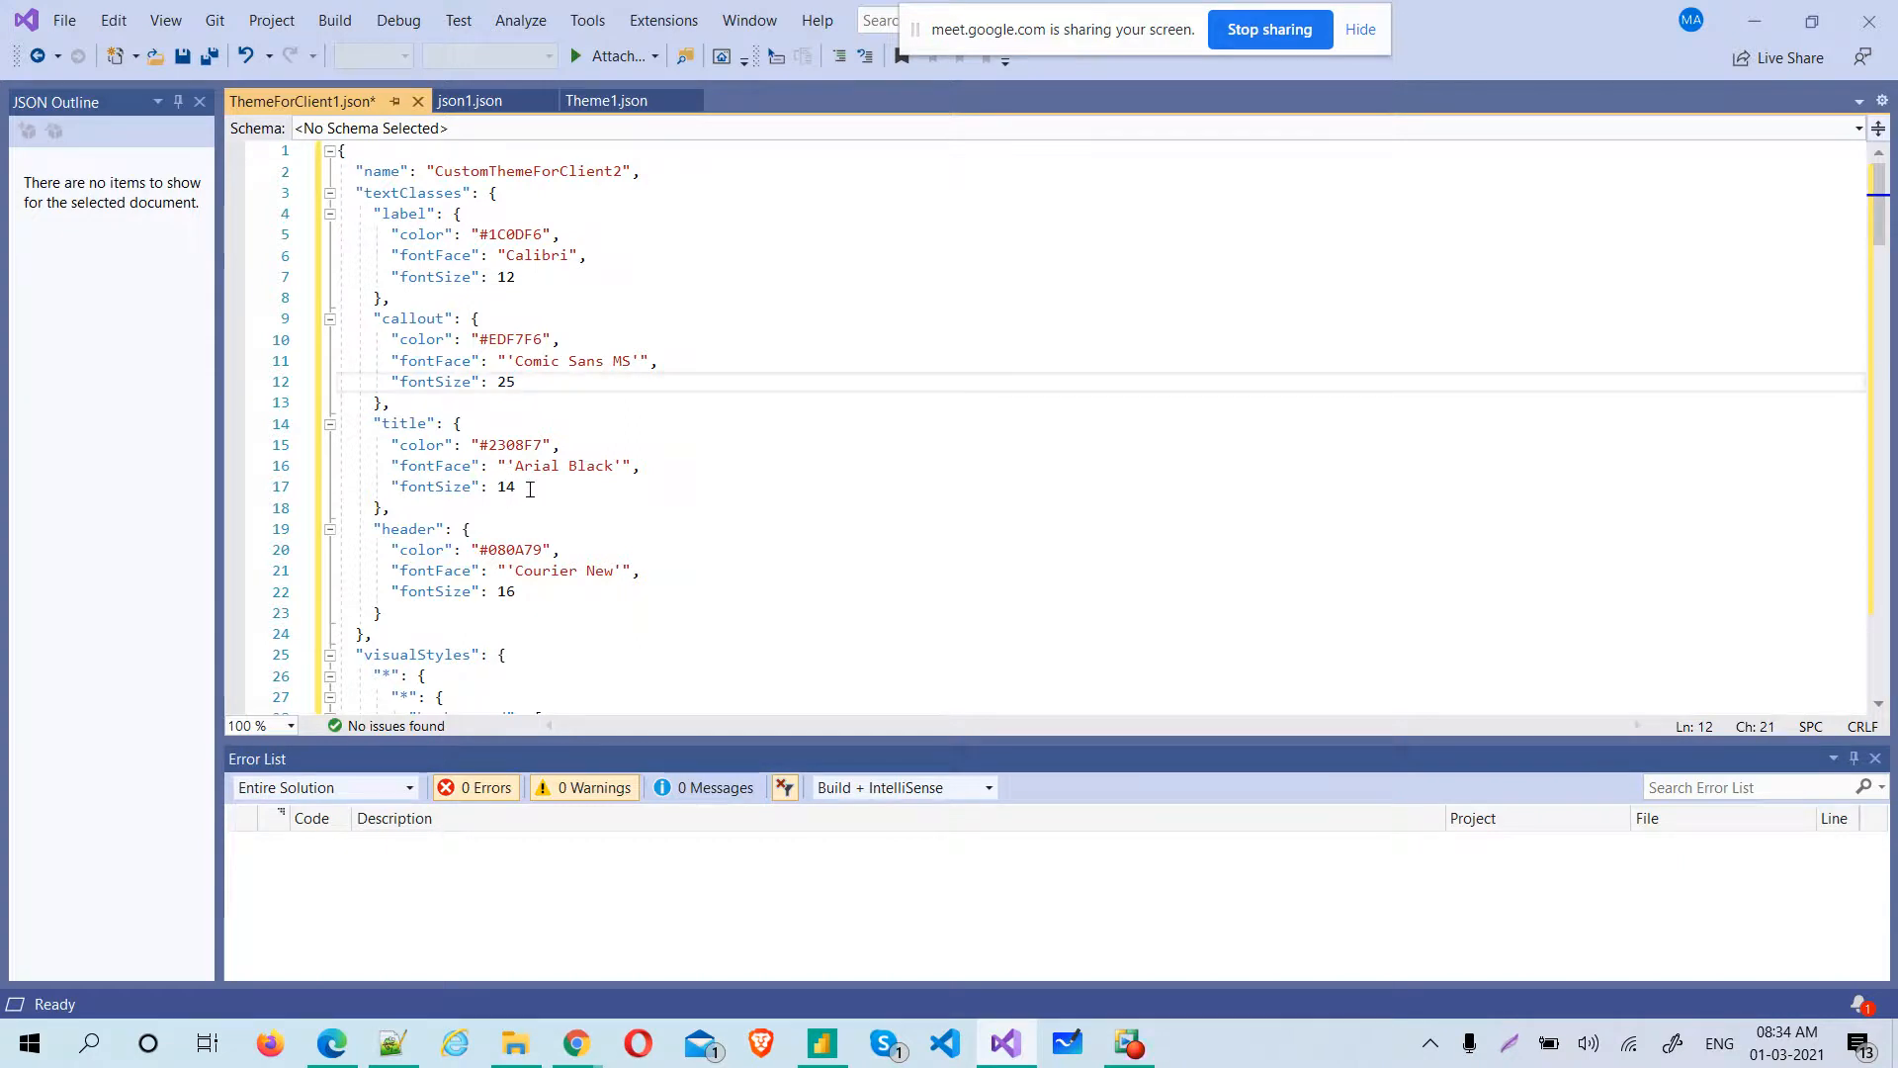
Collapse the label, callout, title and header blocks under textClasses
{"action": "left_click_drag", "start_coordinate": [1878, 210], "coordinate": [1892, 168]}
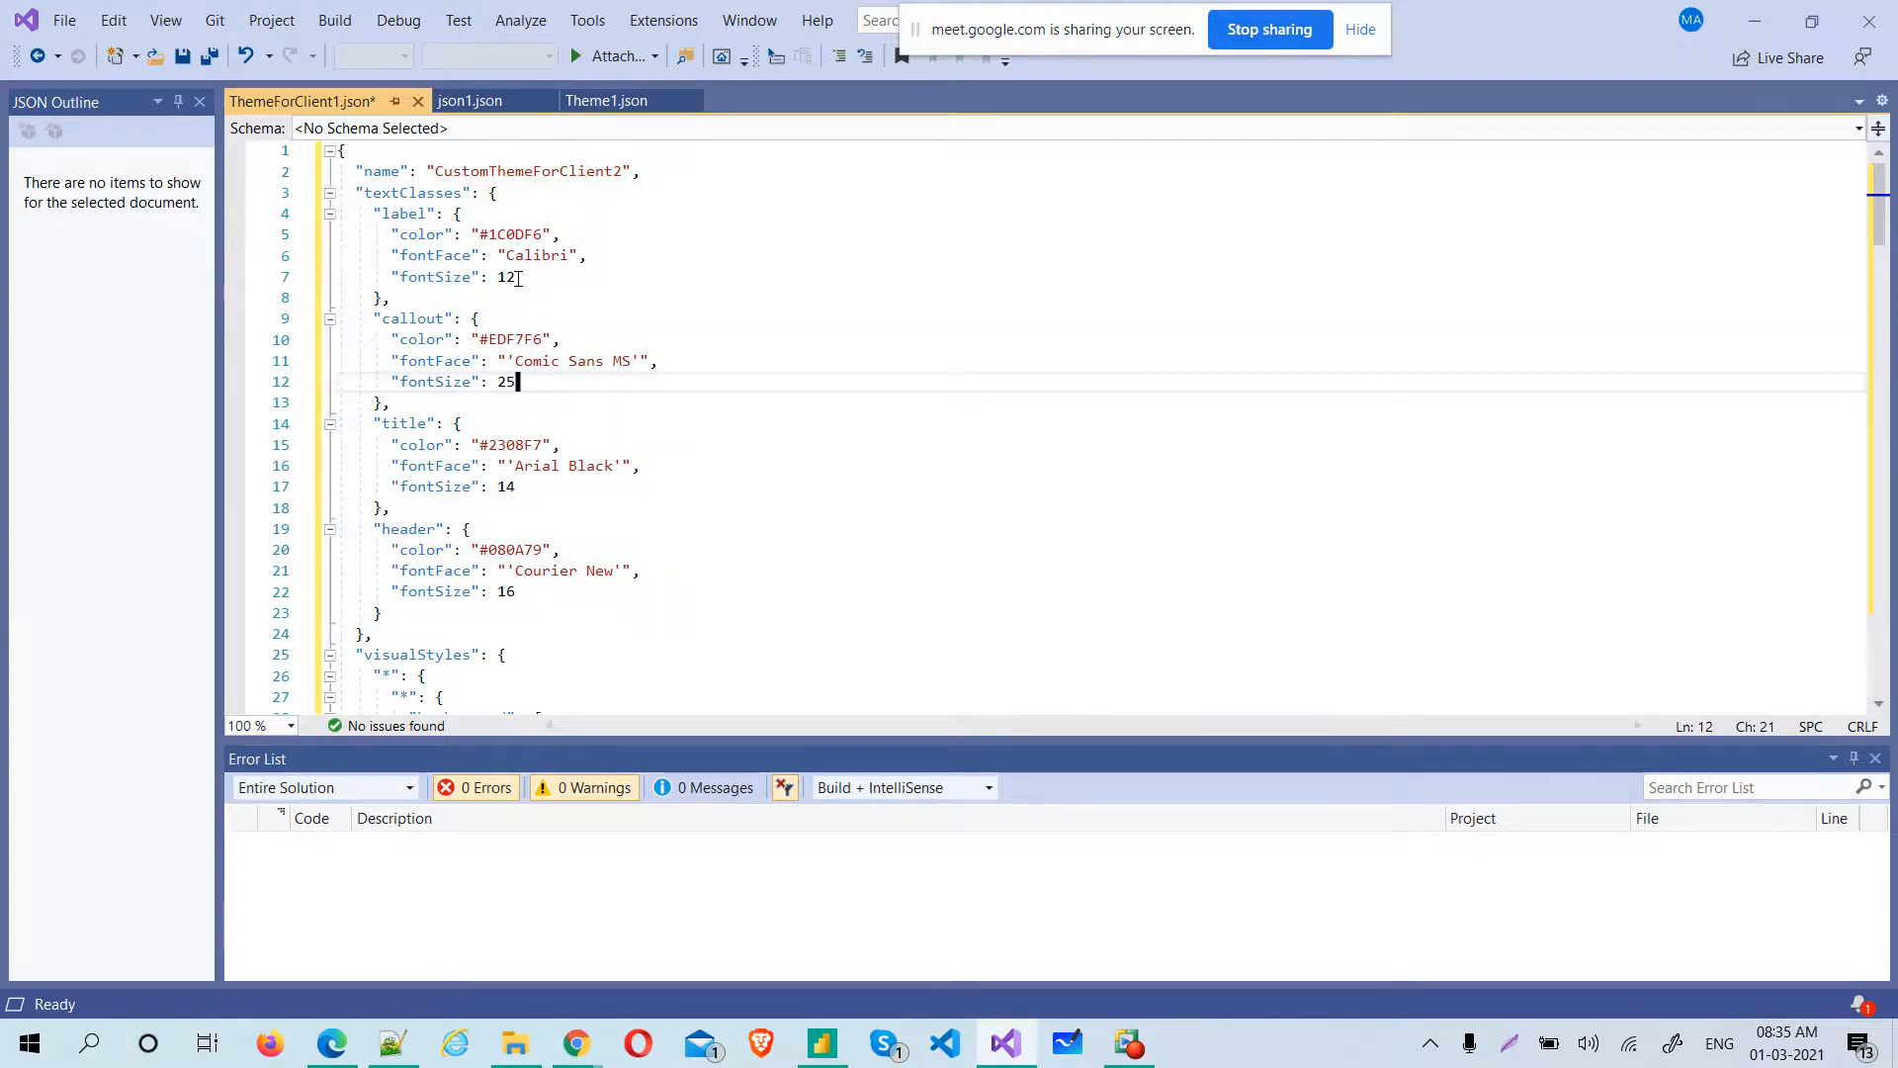
{"action": "left_click", "coordinate": [330, 214]}
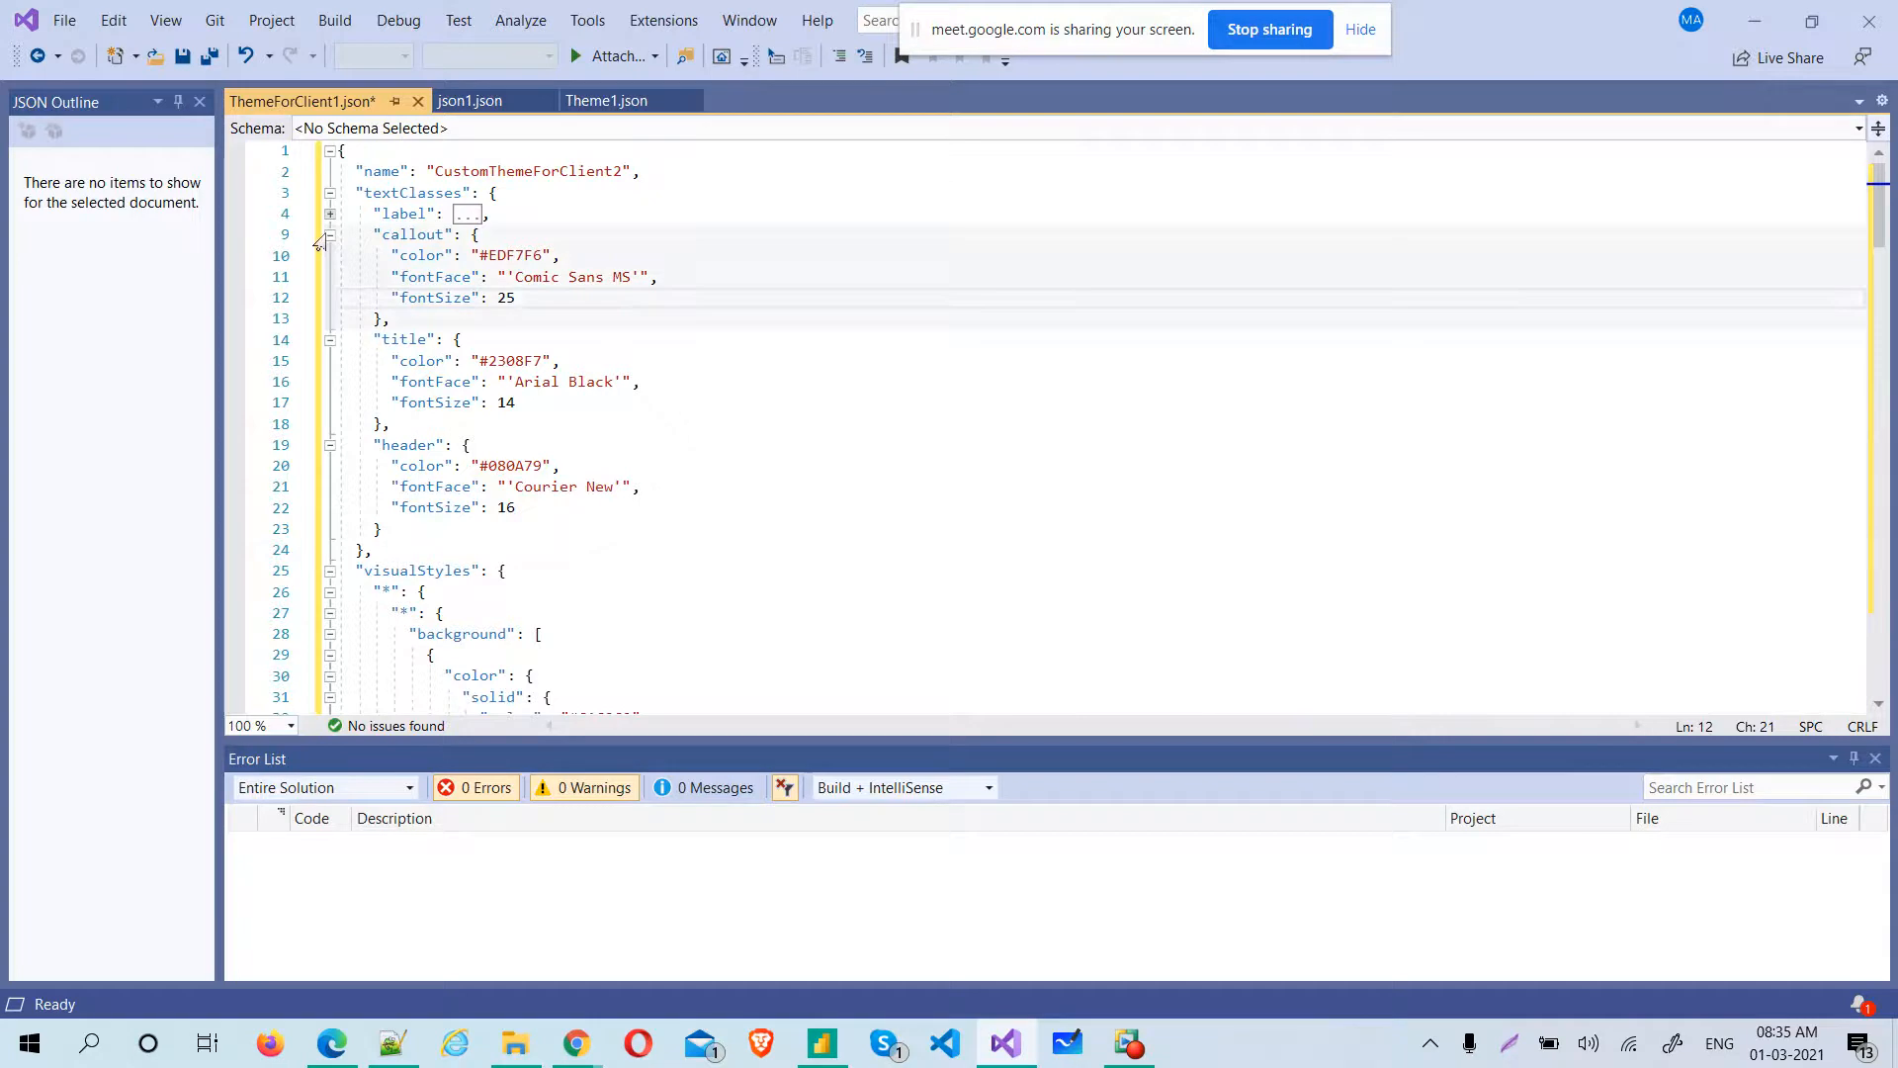
{"action": "left_click", "coordinate": [330, 235]}
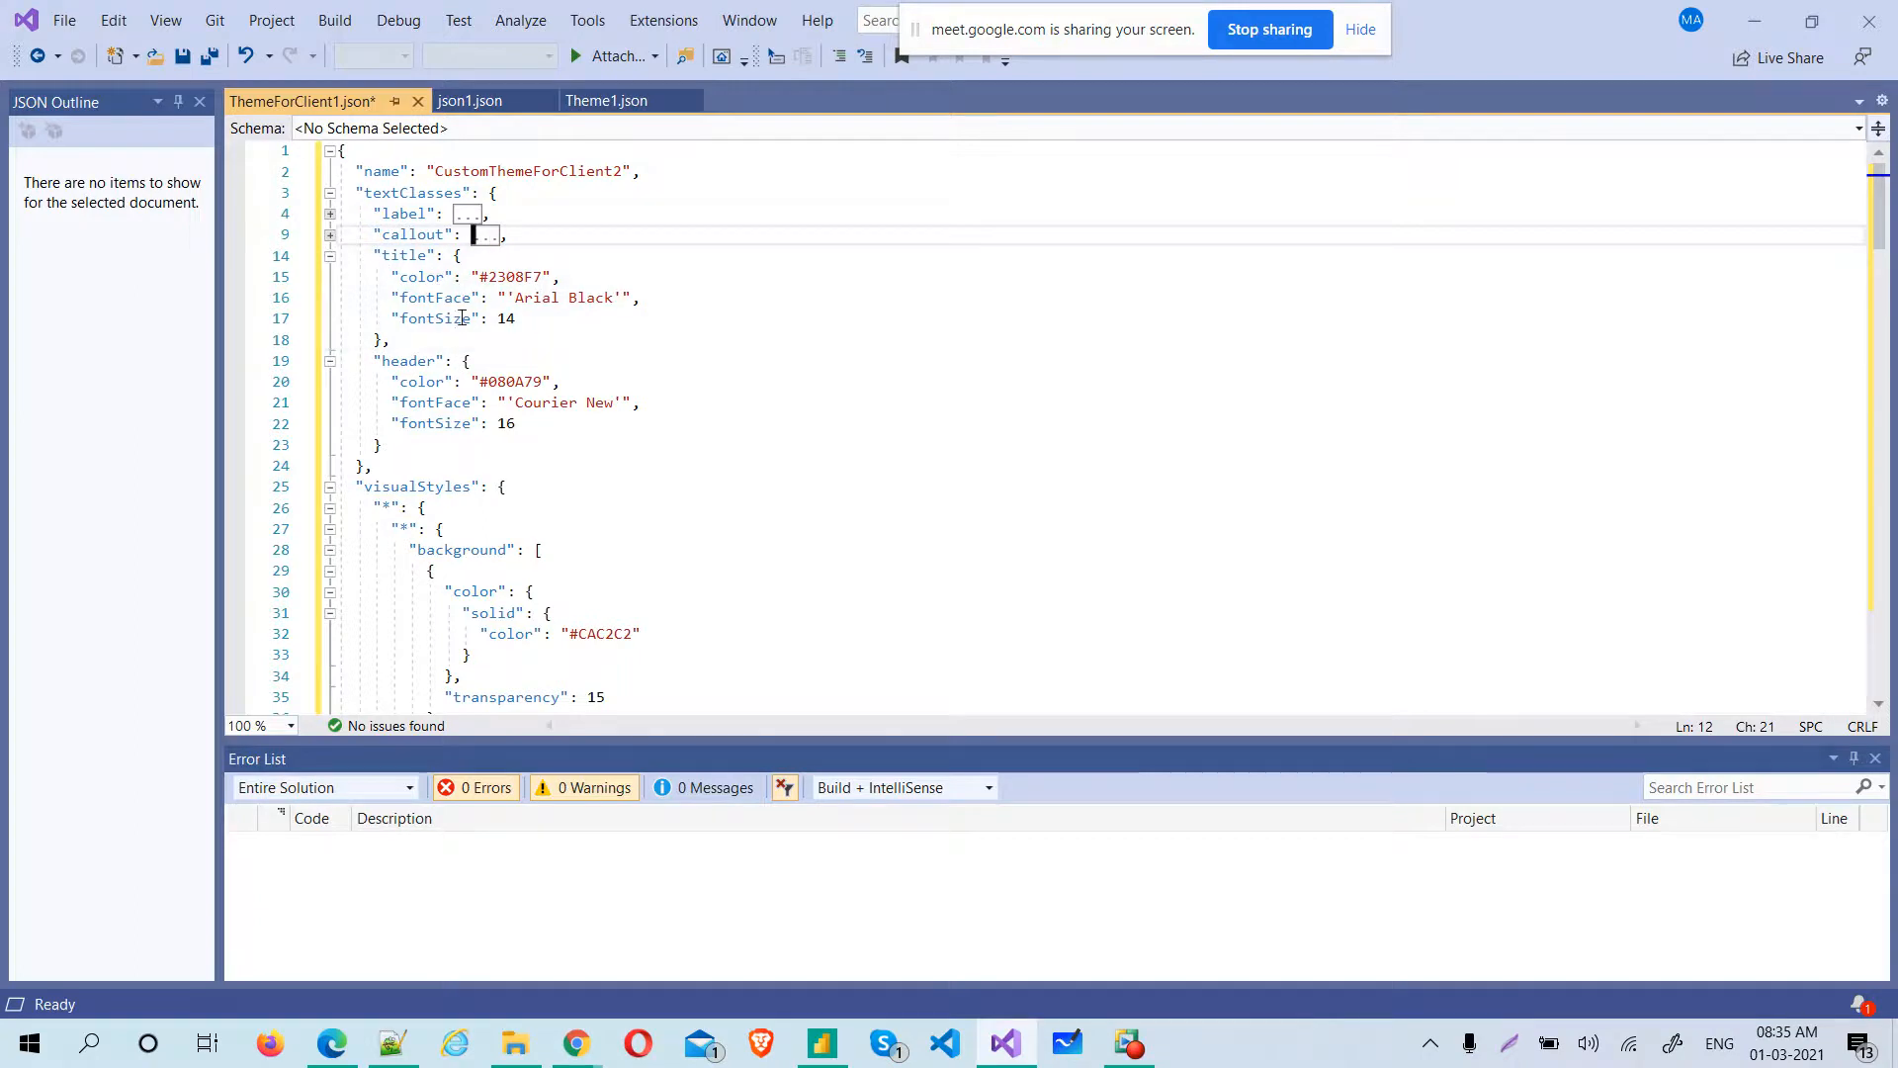
{"action": "left_click", "coordinate": [329, 256]}
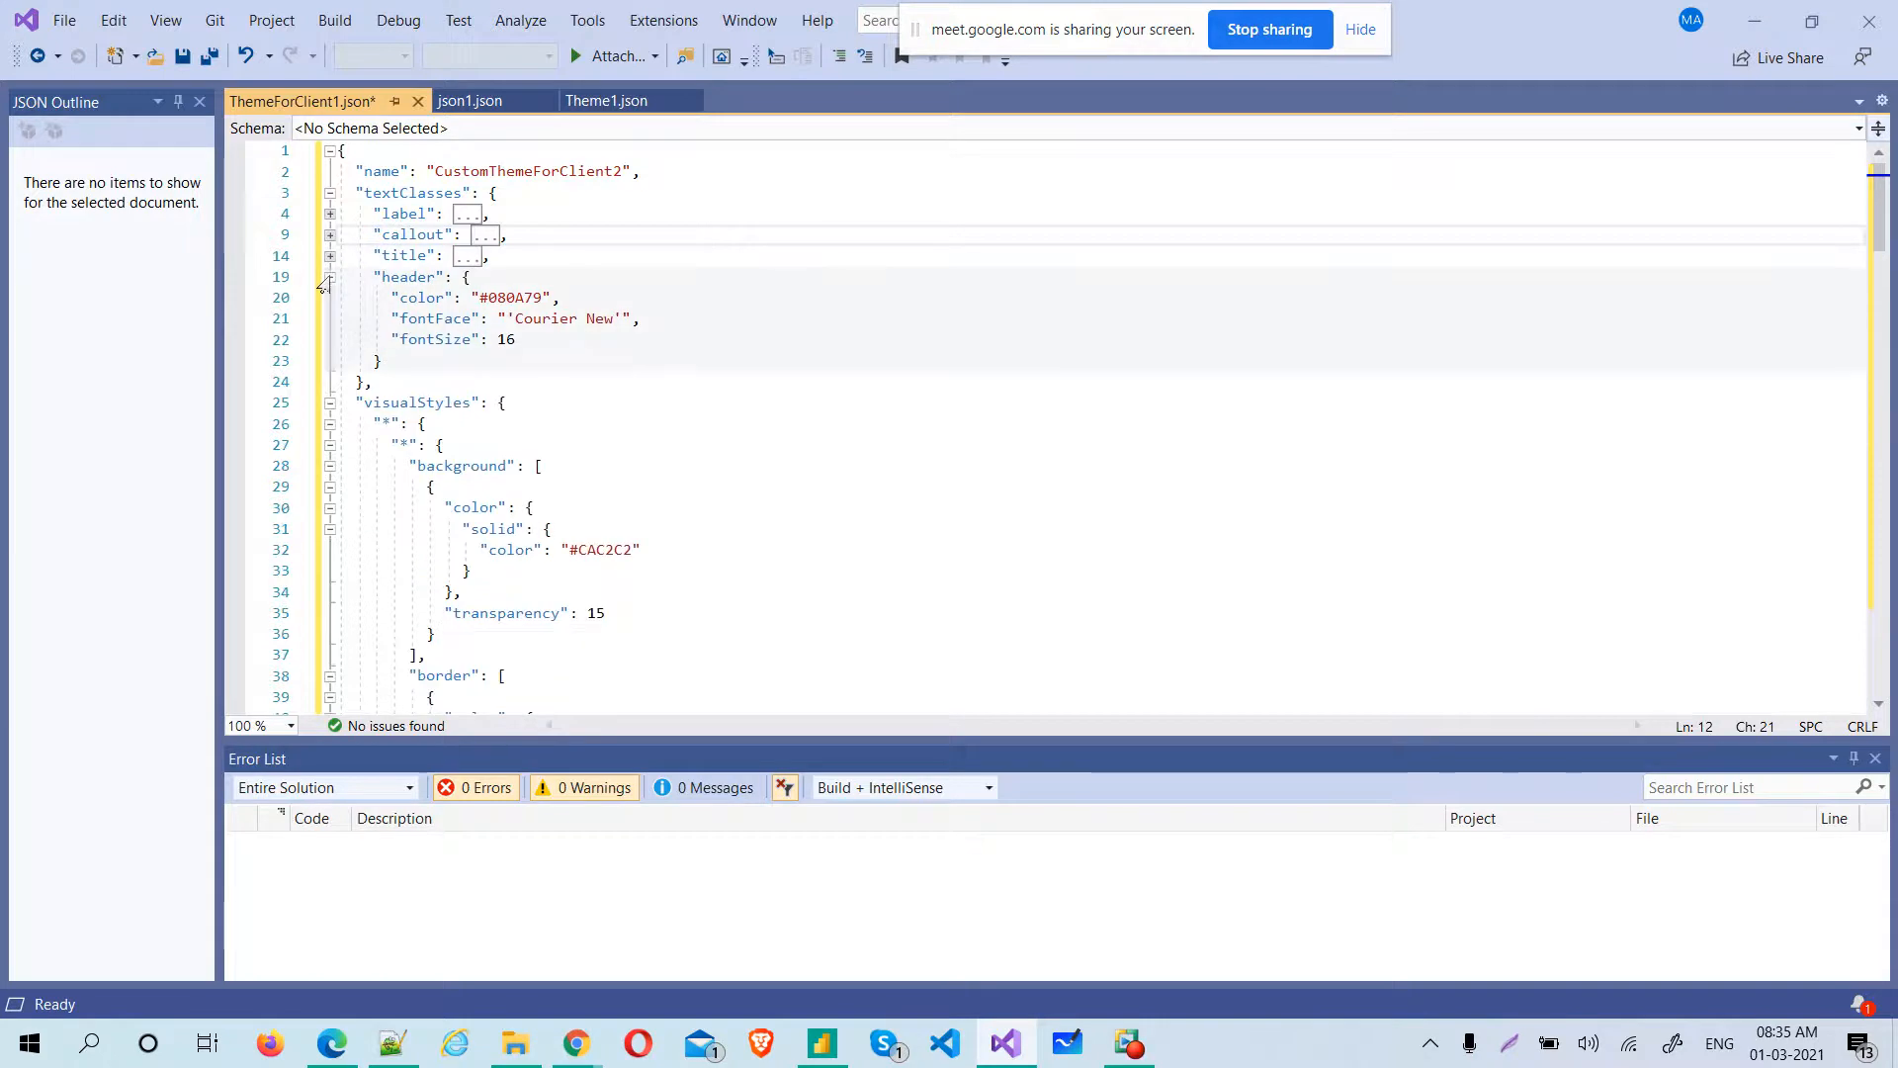
{"action": "left_click", "coordinate": [329, 277]}
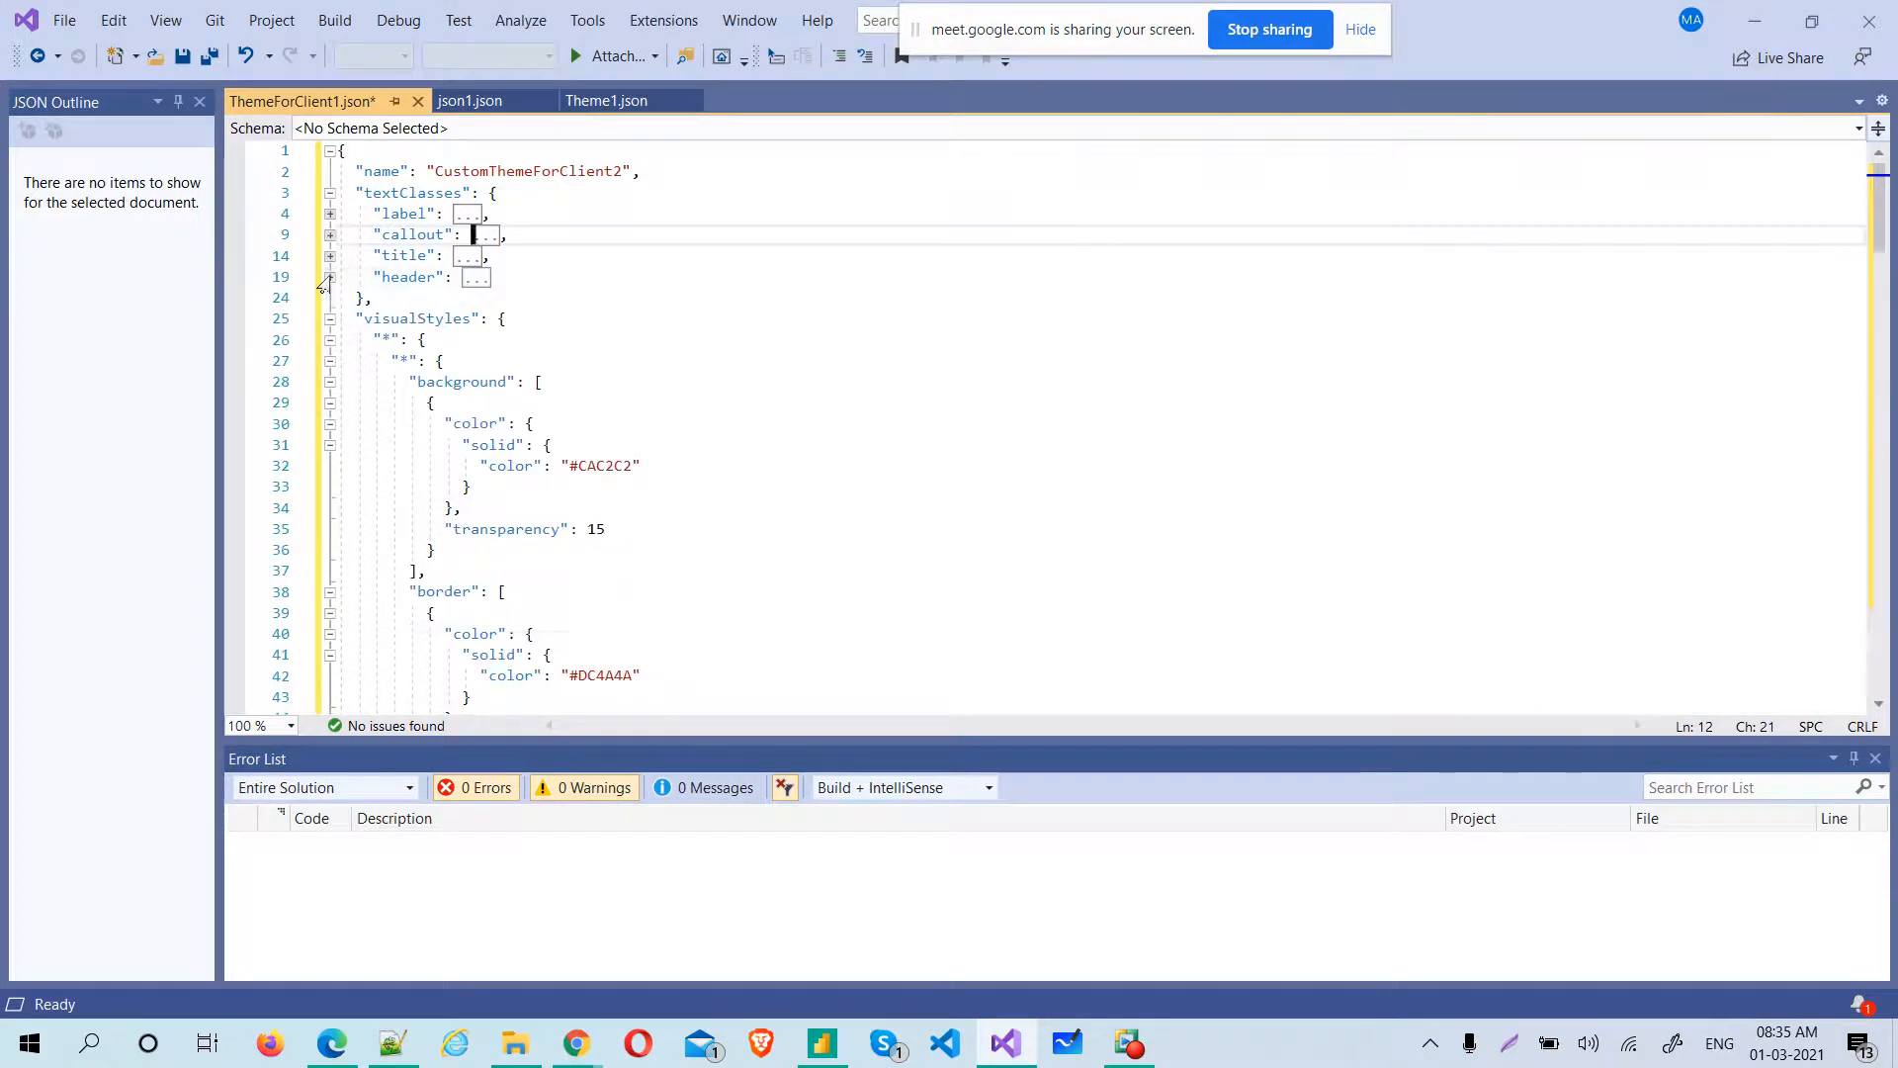
Collapse the background, border, visualHeader and visualTooltip blocks under visualStyles
{"action": "left_click", "coordinate": [329, 383]}
{"action": "left_click", "coordinate": [329, 403]}
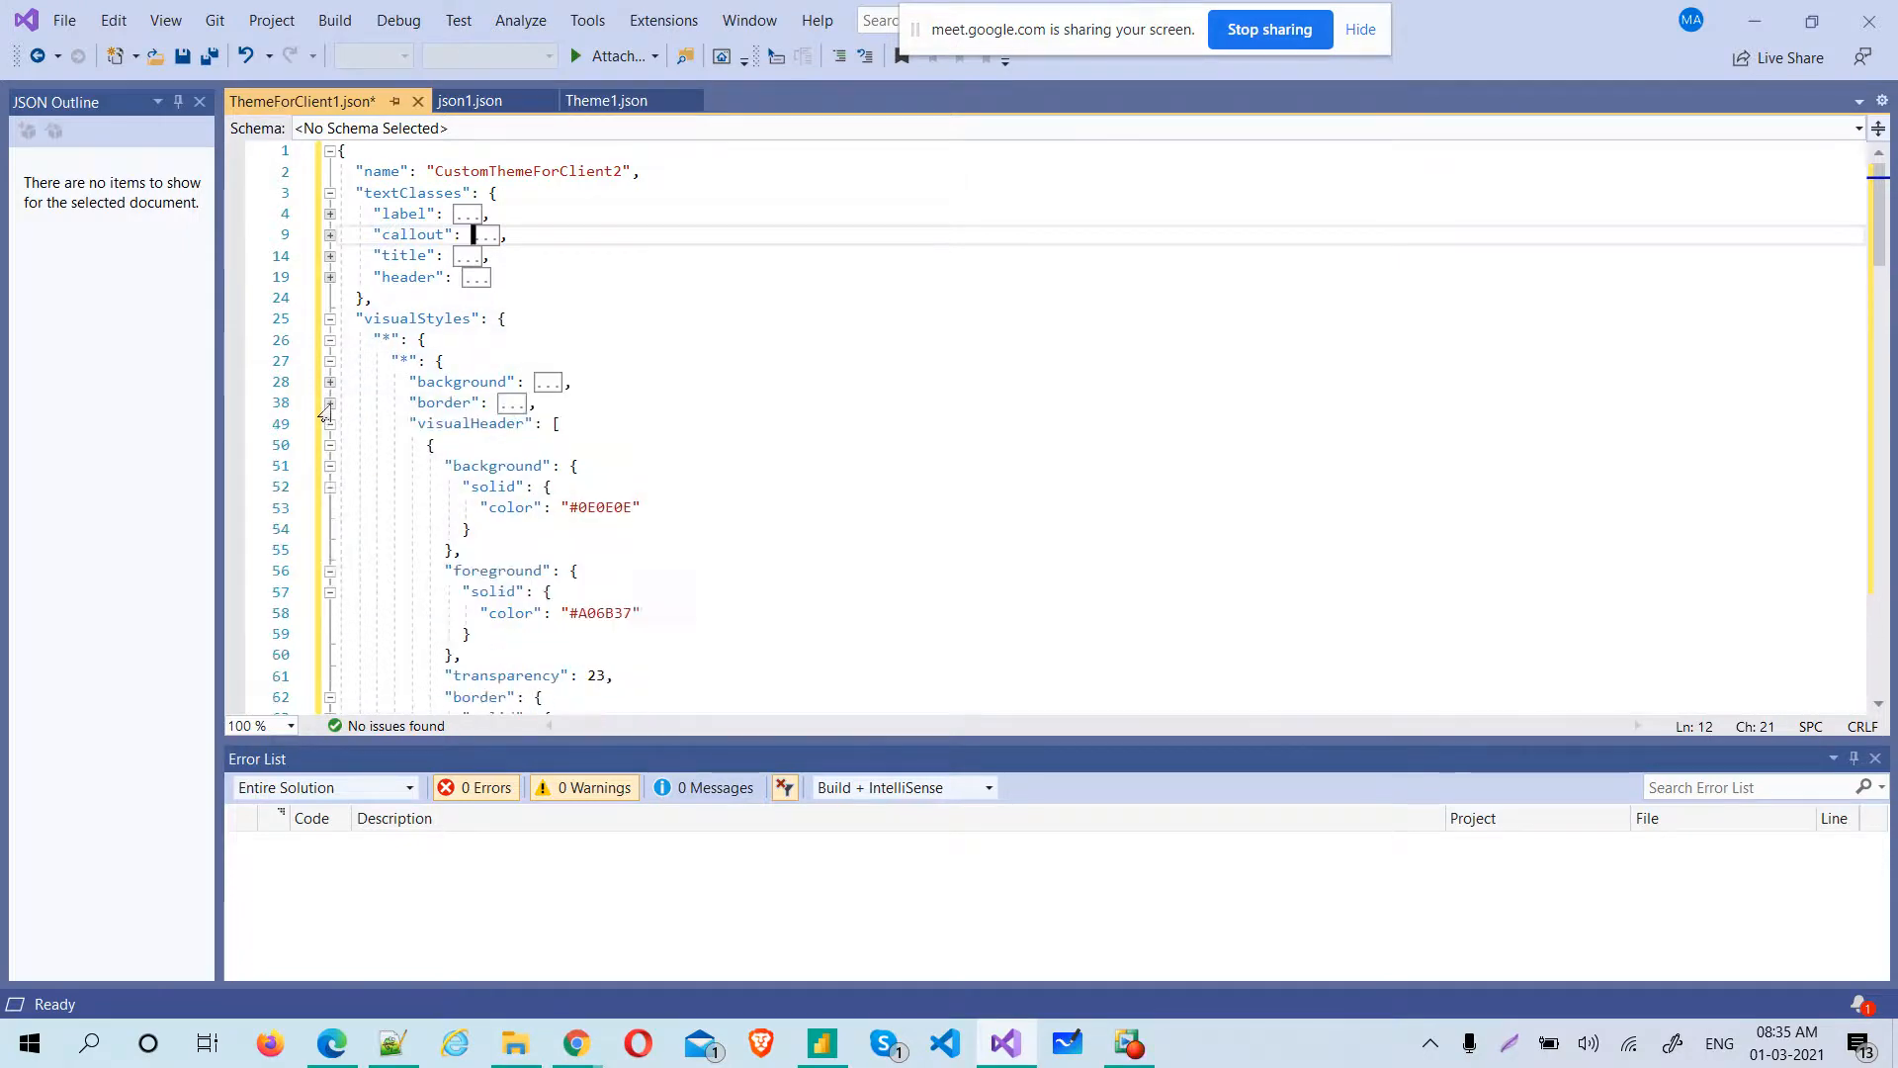
{"action": "left_click", "coordinate": [330, 424]}
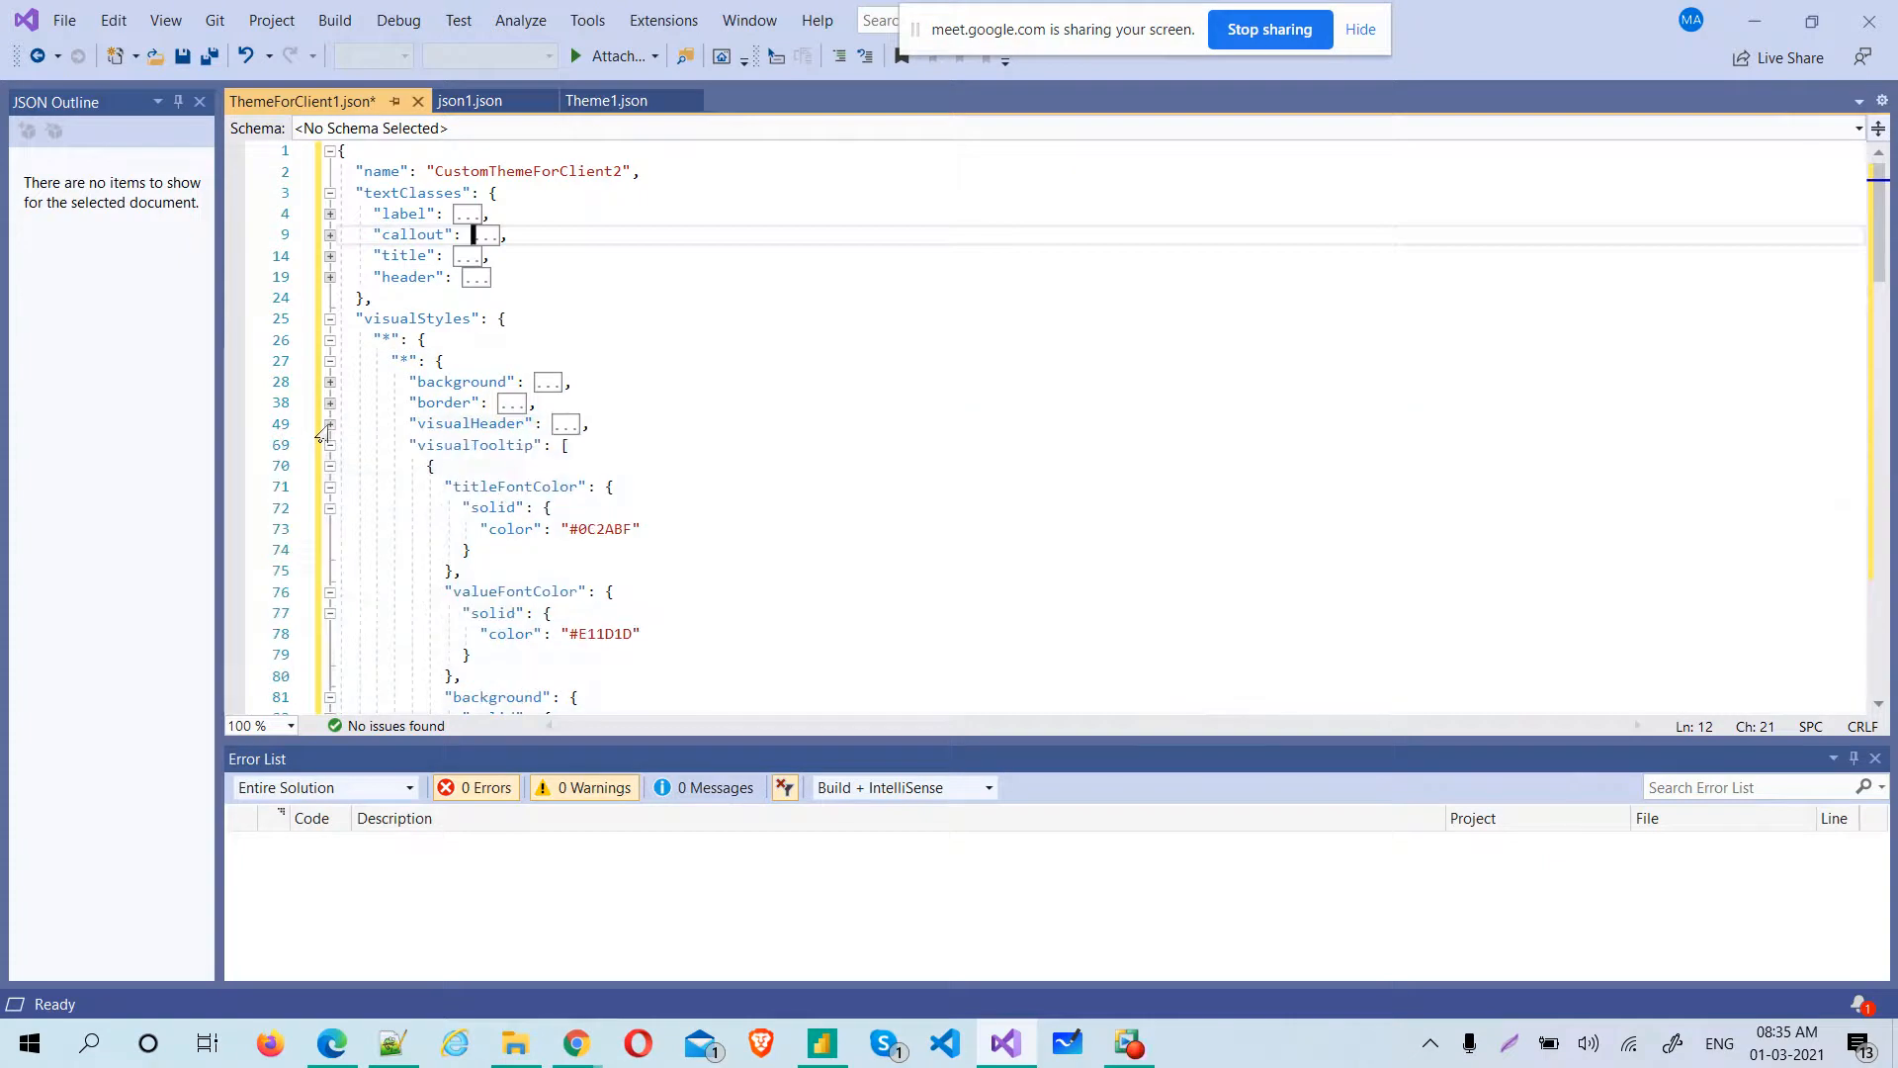
{"action": "left_click", "coordinate": [327, 446]}
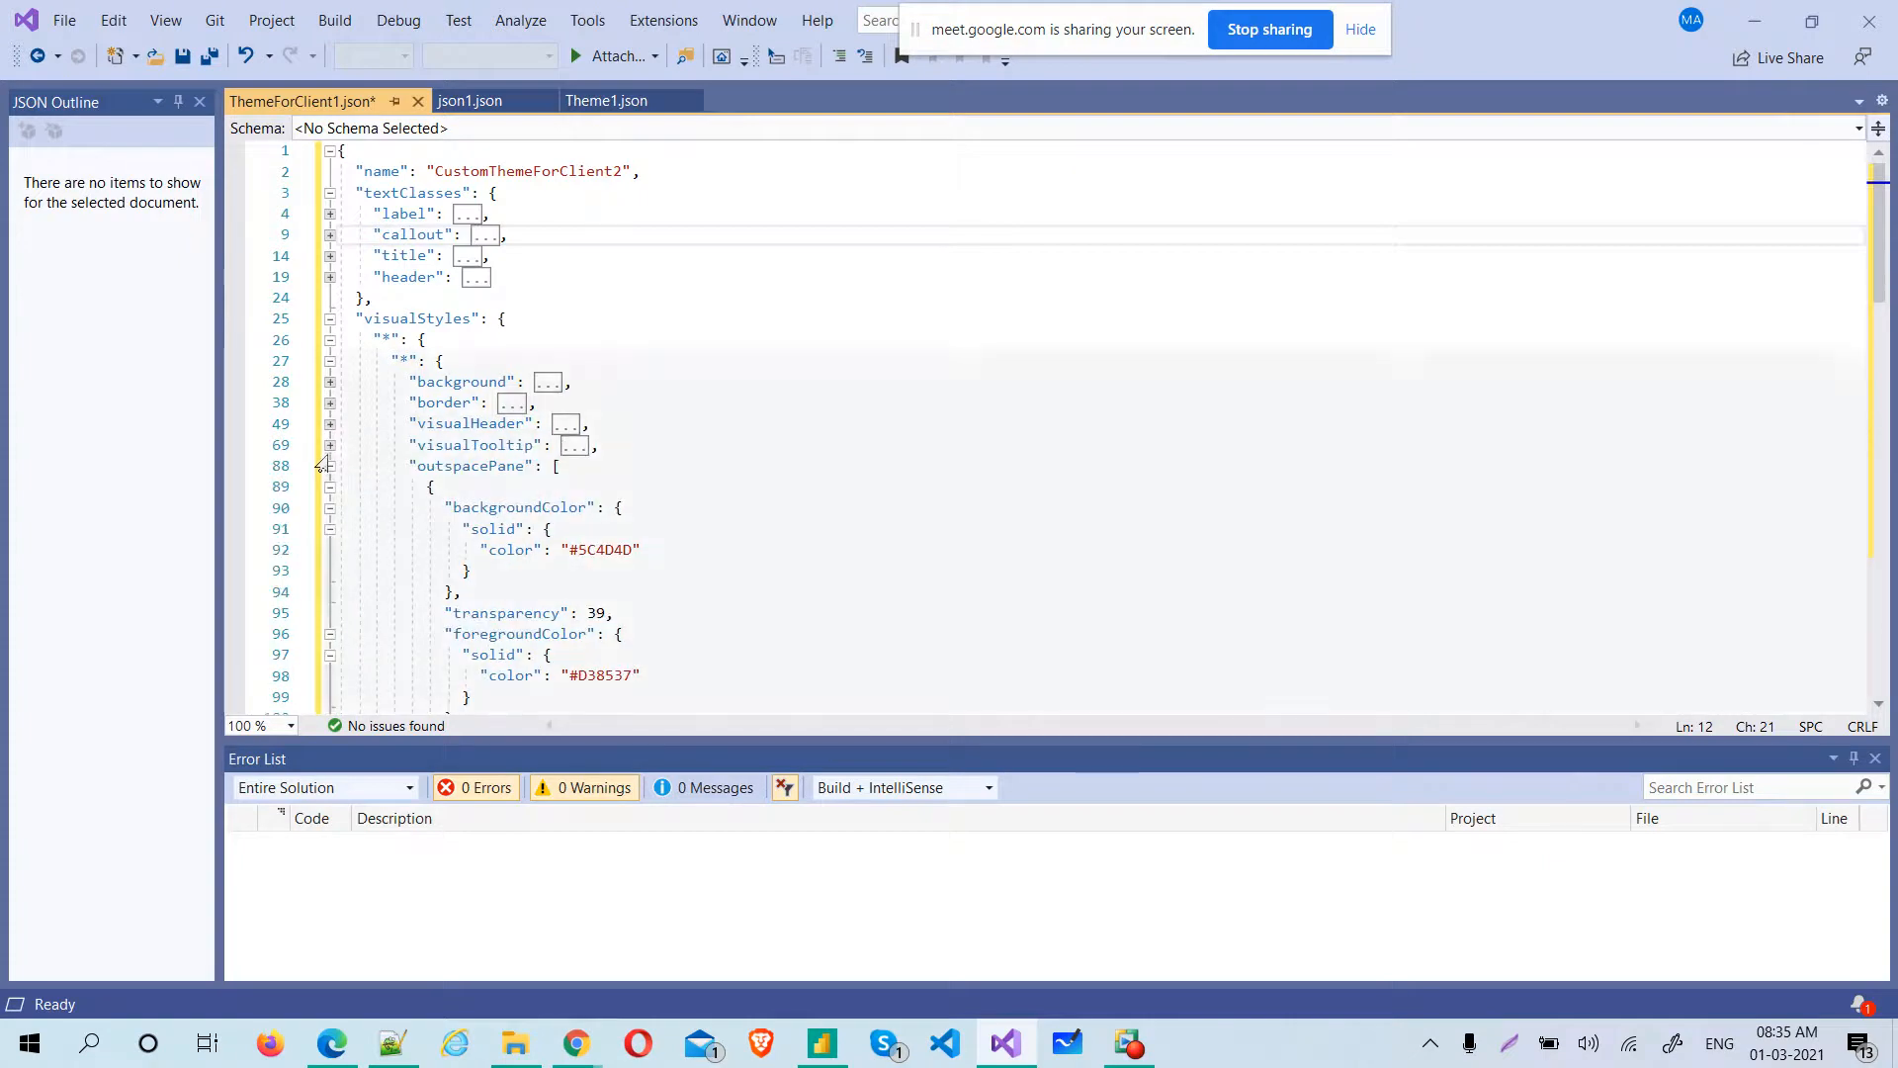
Collapse the outspacePane's backgroundColor block and foregroundColor's solid block, plus the filterCard block, and bring the page section into view
{"action": "left_click", "coordinate": [317, 514]}
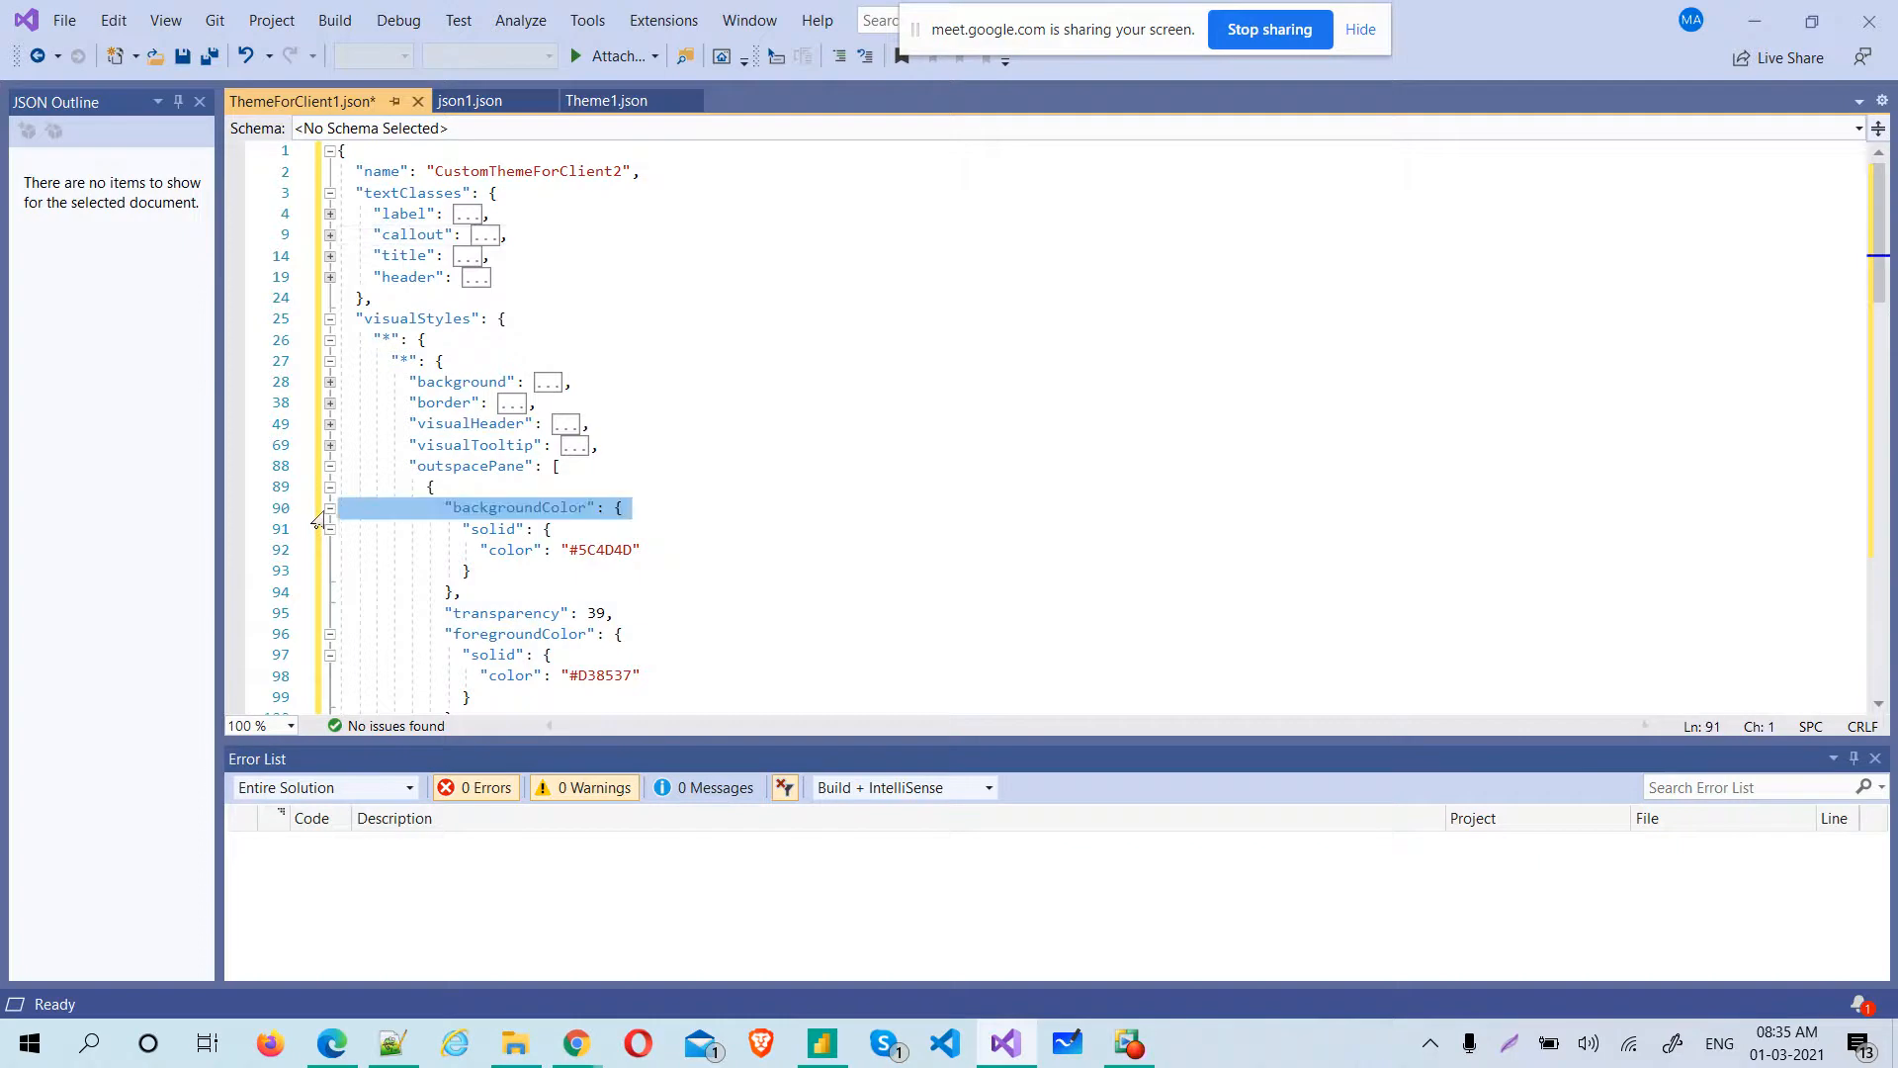
{"action": "left_click", "coordinate": [328, 509]}
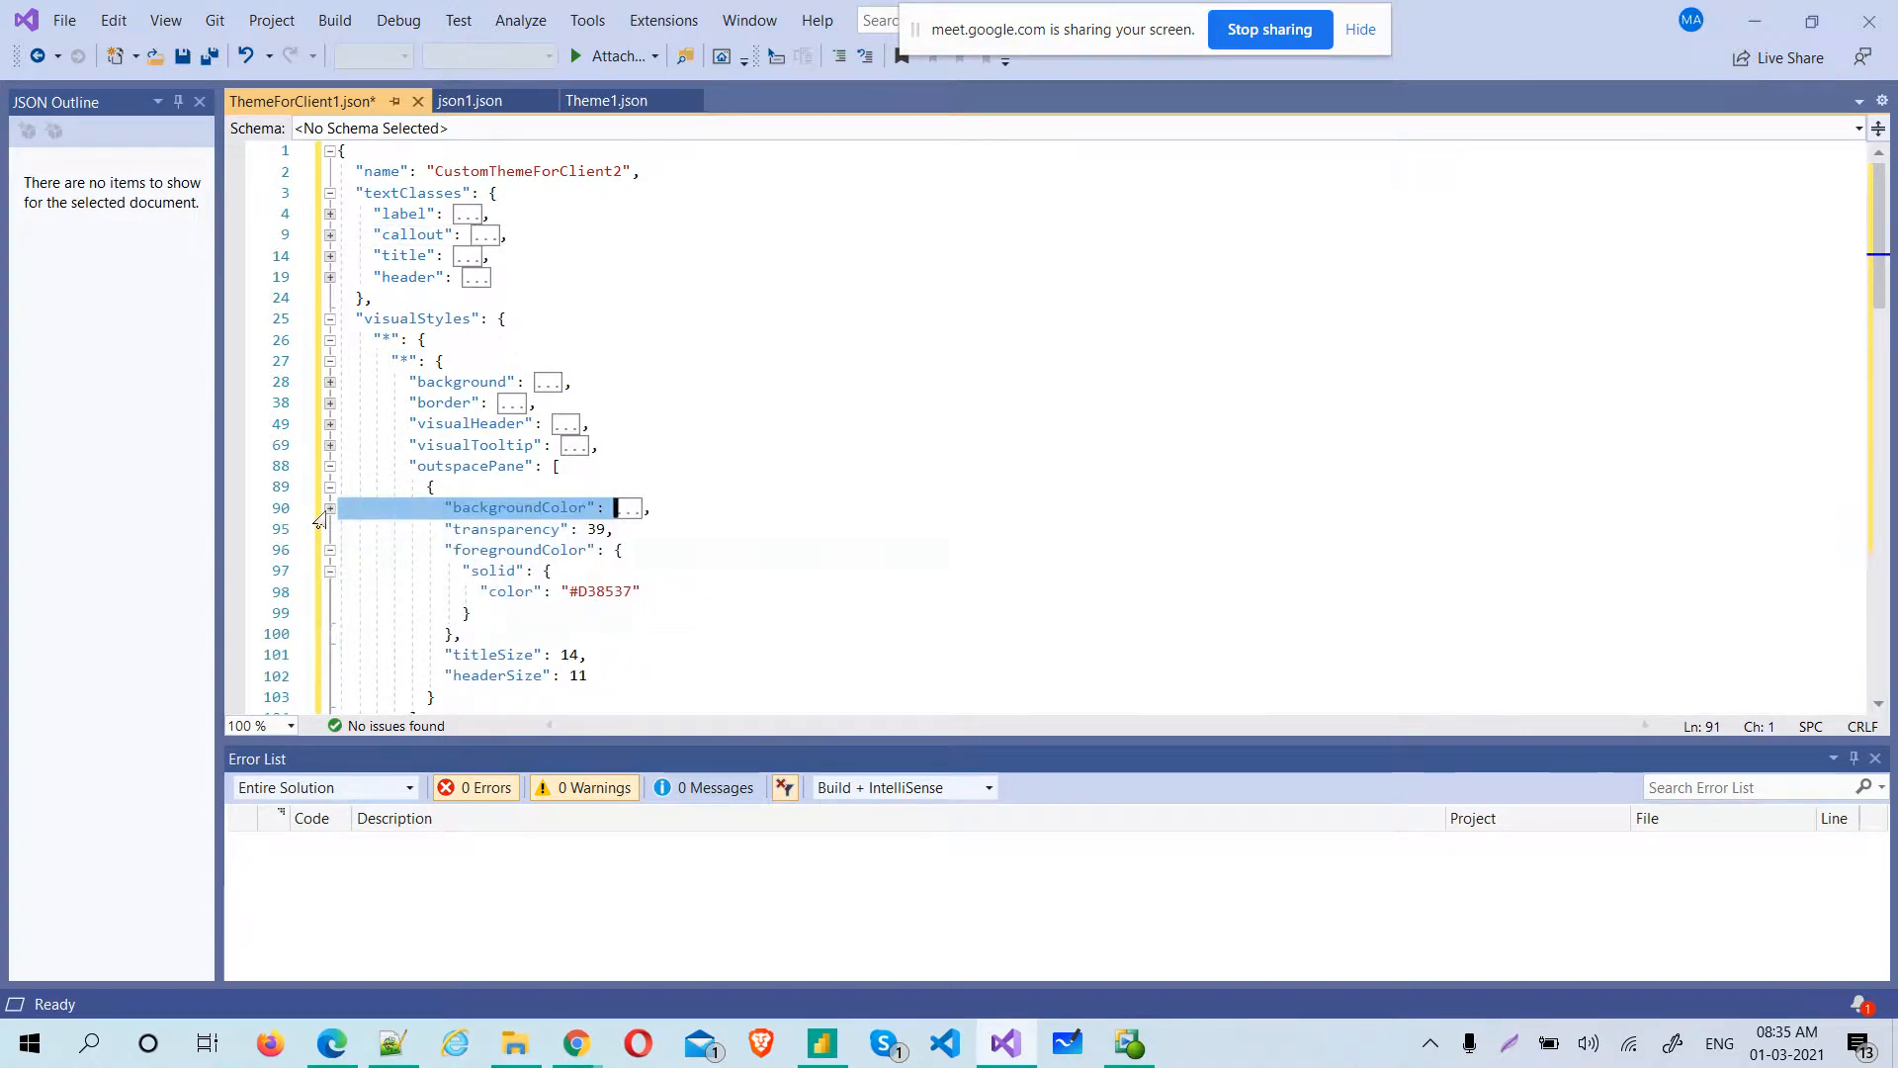
{"action": "left_click", "coordinate": [329, 571]}
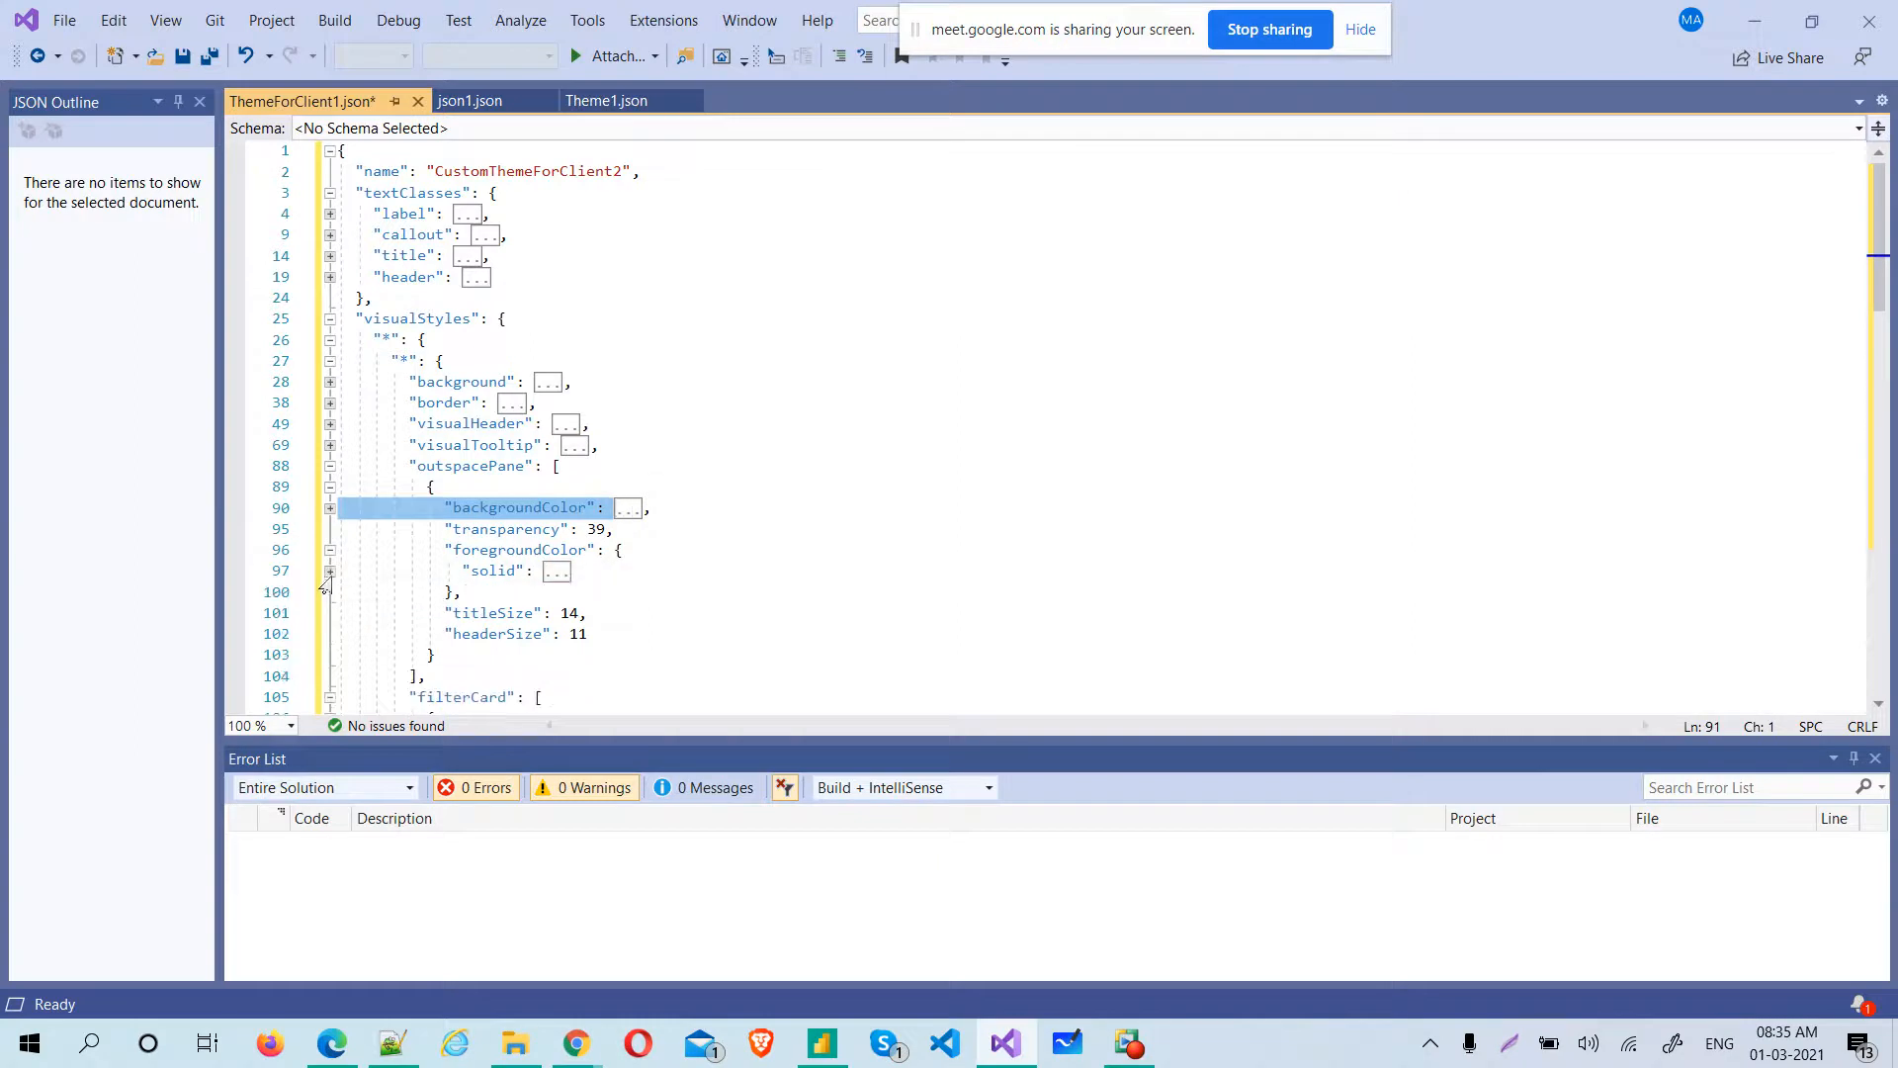
{"action": "left_click", "coordinate": [329, 698]}
{"action": "left_click_drag", "start_coordinate": [1881, 327], "coordinate": [1895, 495]}
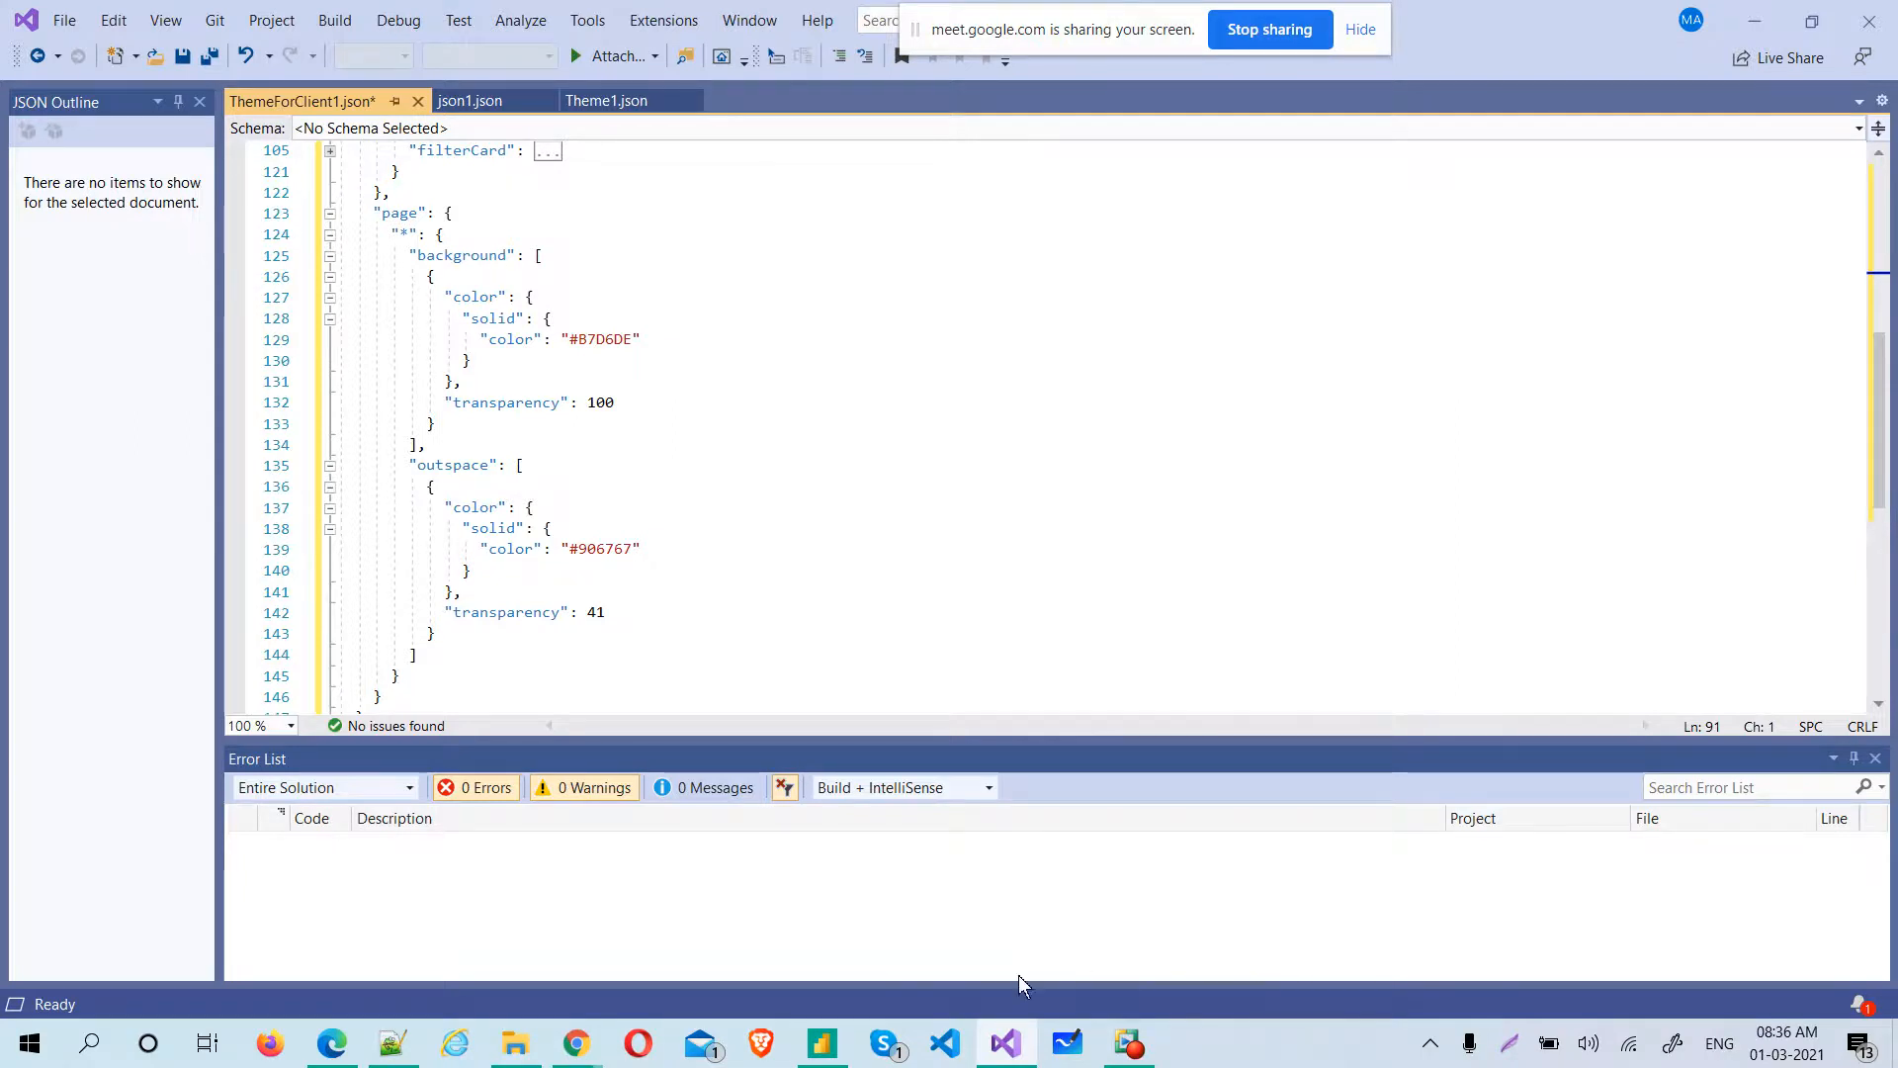
Switch to Chrome and search Google in a new tab for "report theme in power bi"
{"action": "left_click", "coordinate": [584, 1053]}
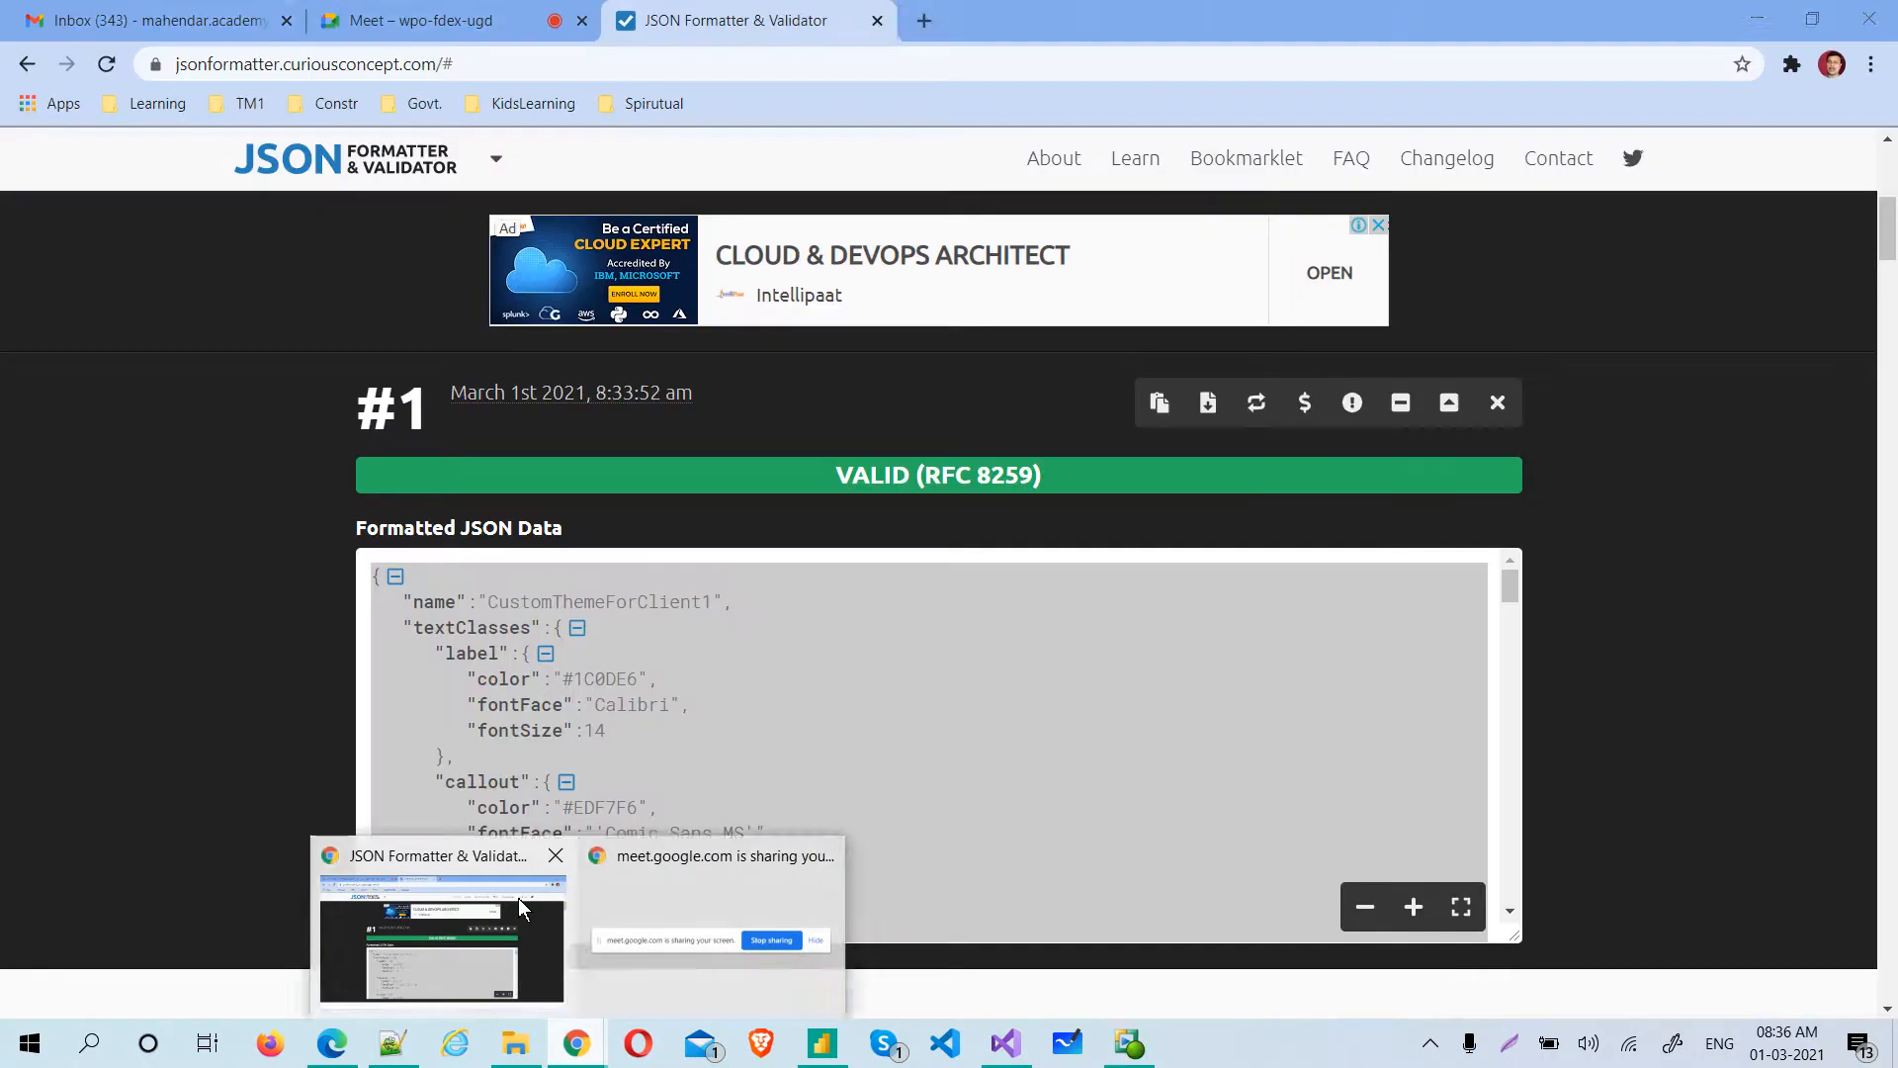
{"action": "left_click", "coordinate": [518, 898]}
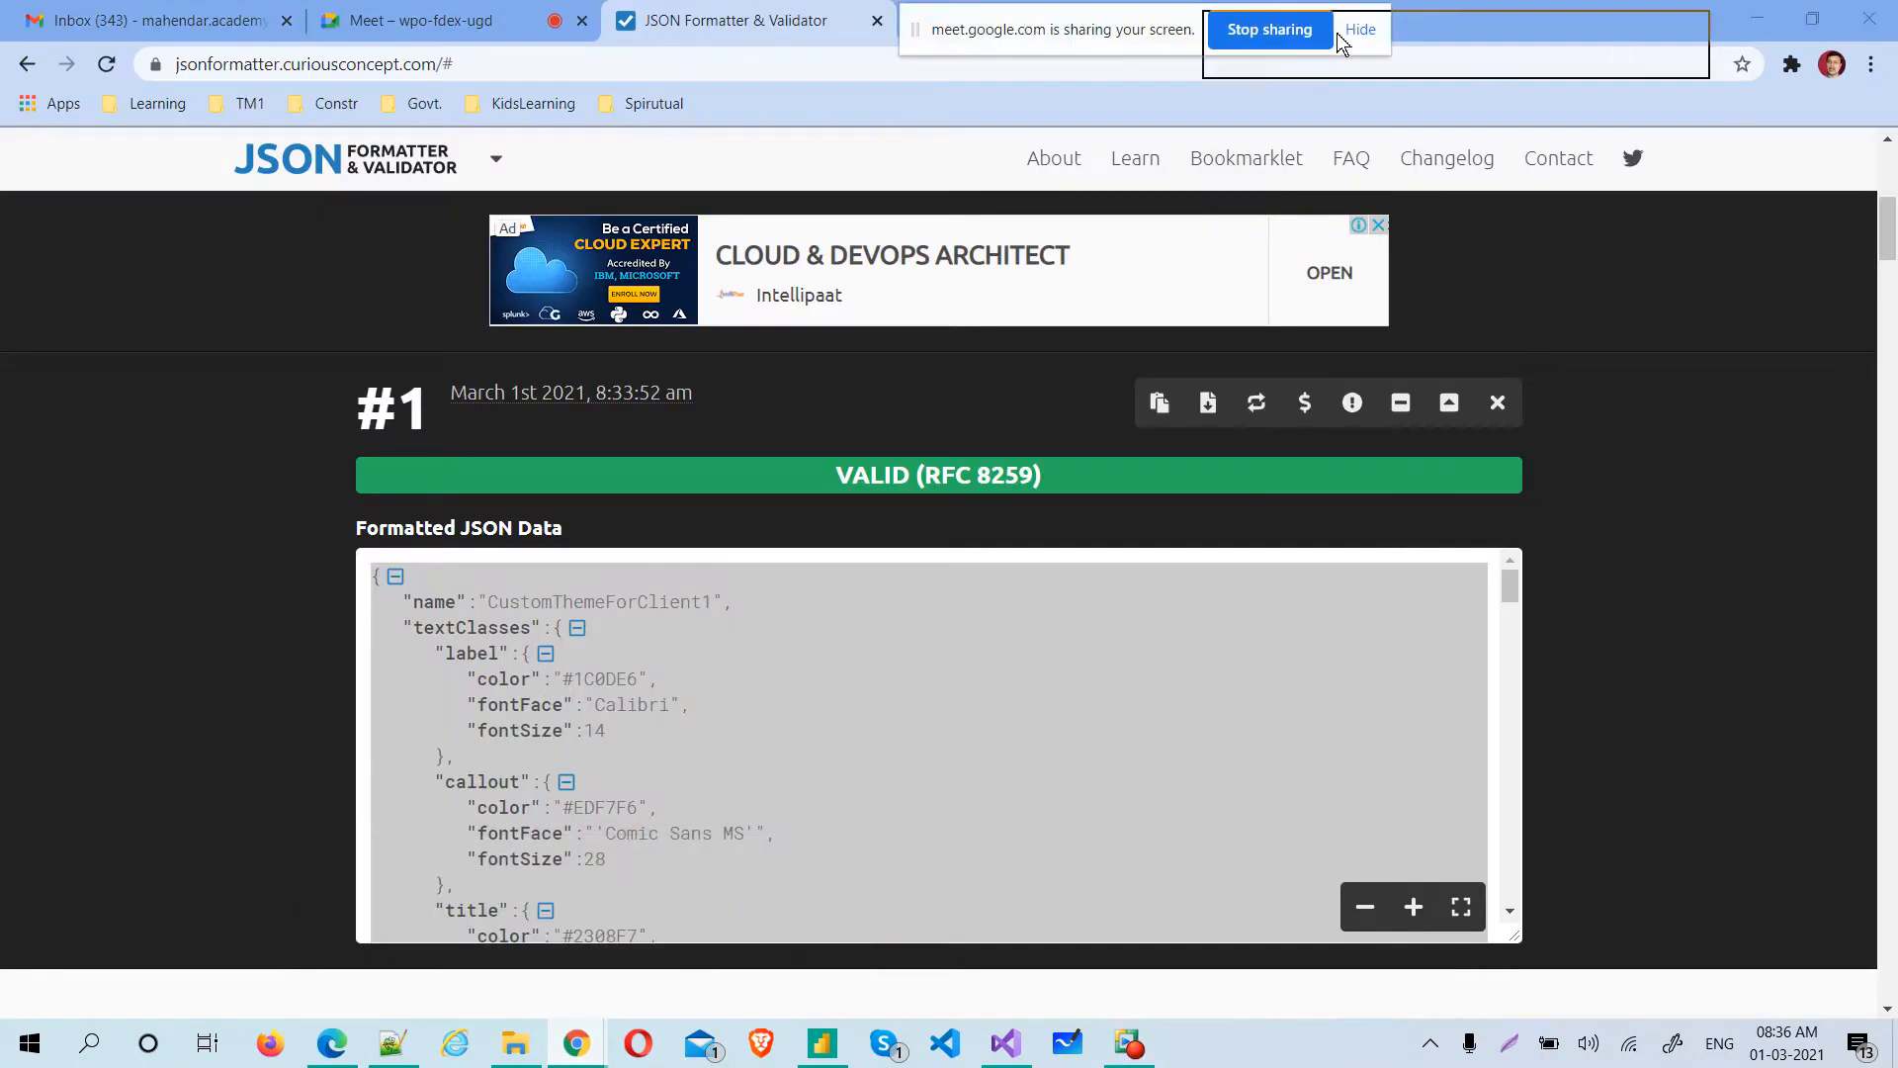
{"action": "left_click_drag", "start_coordinate": [1028, 30], "coordinate": [1349, 42]}
{"action": "left_click", "coordinate": [925, 22]}
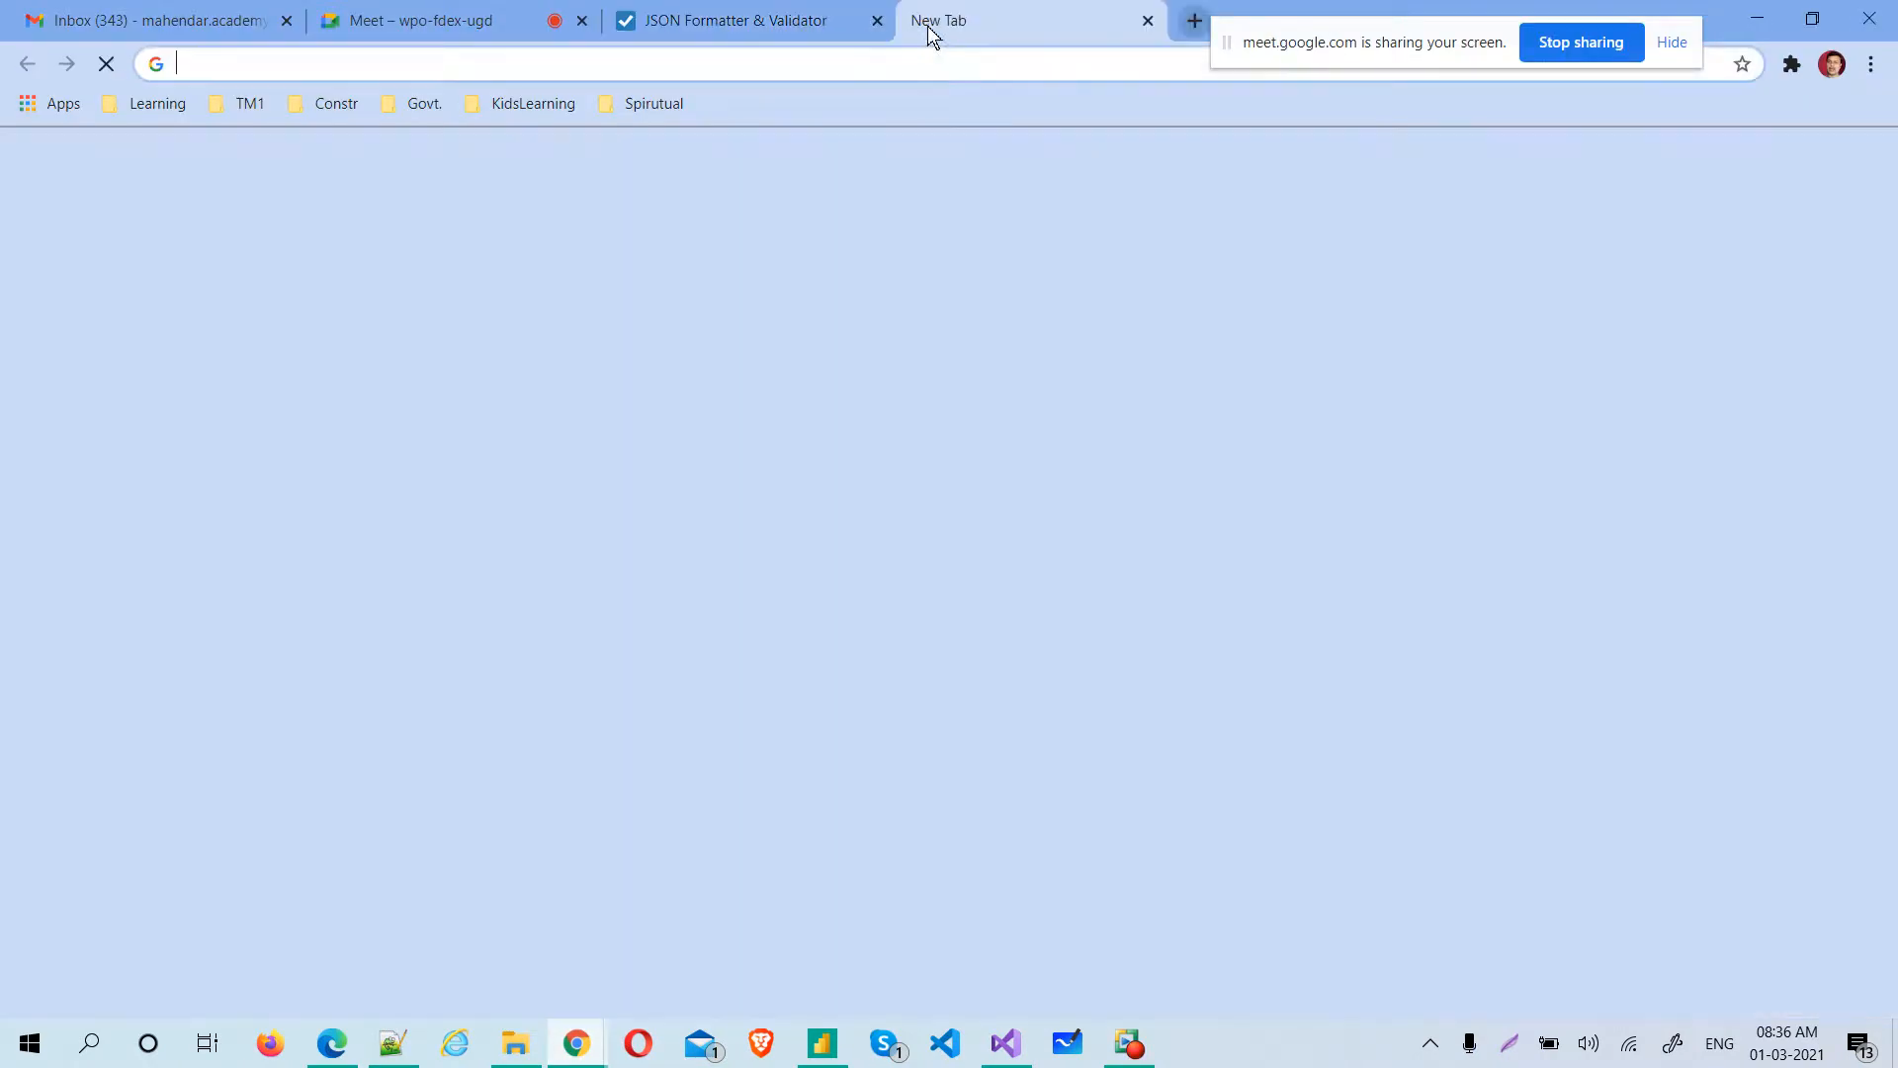
{"action": "left_click", "coordinate": [838, 60]}
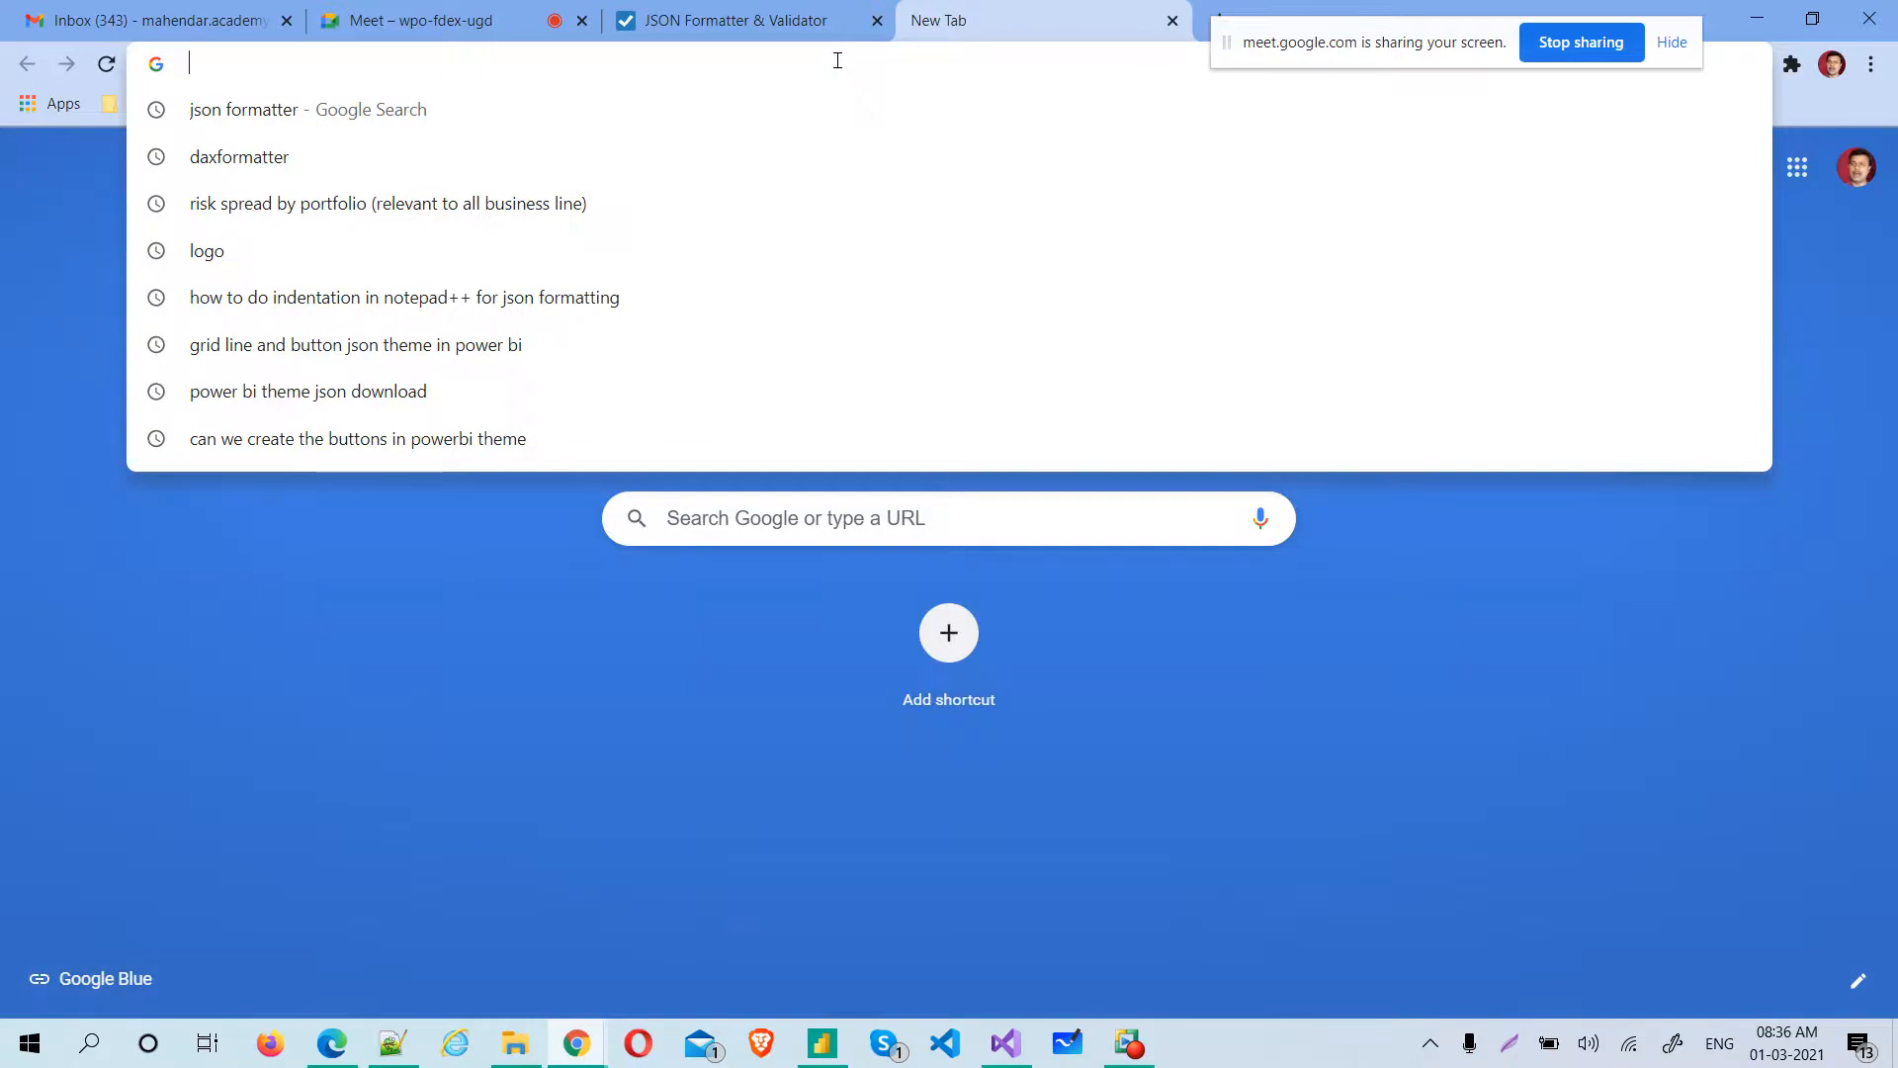
{"action": "type", "text": "report theme"}
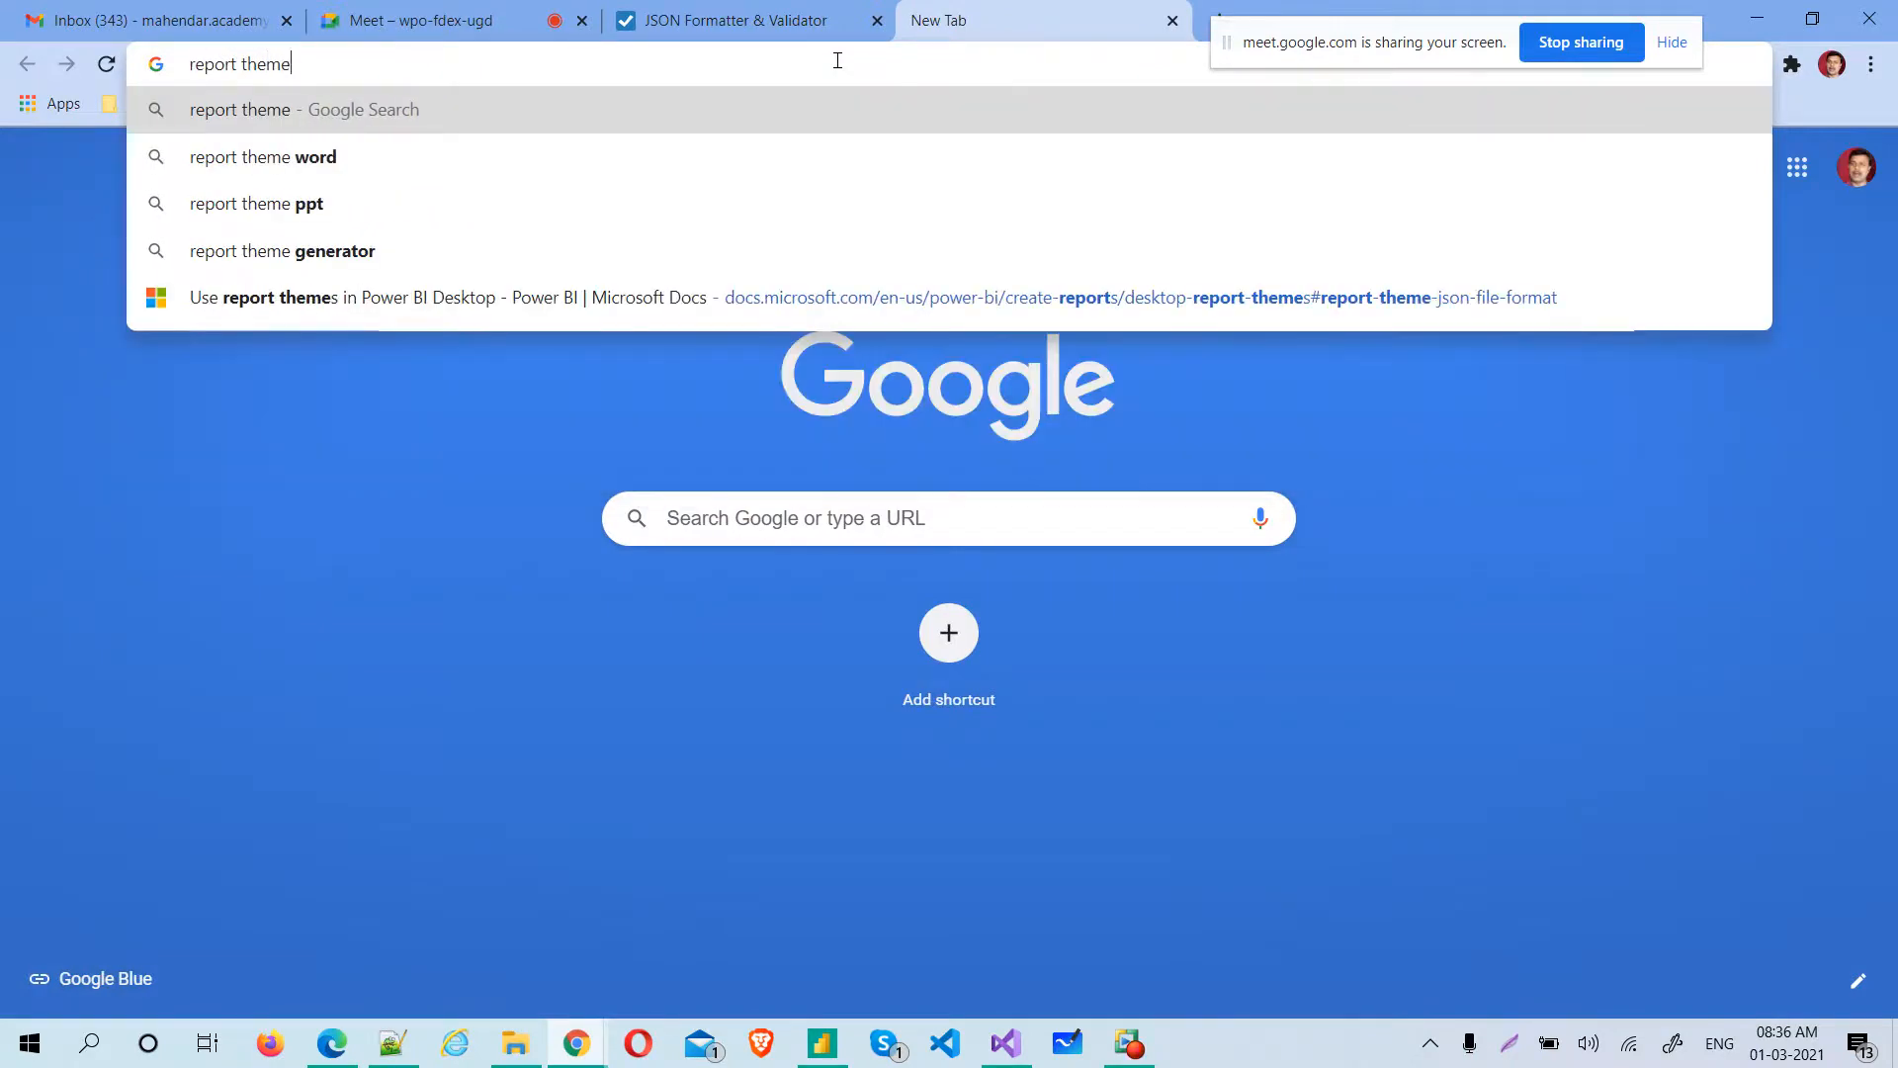
{"action": "type", "text": " in po"}
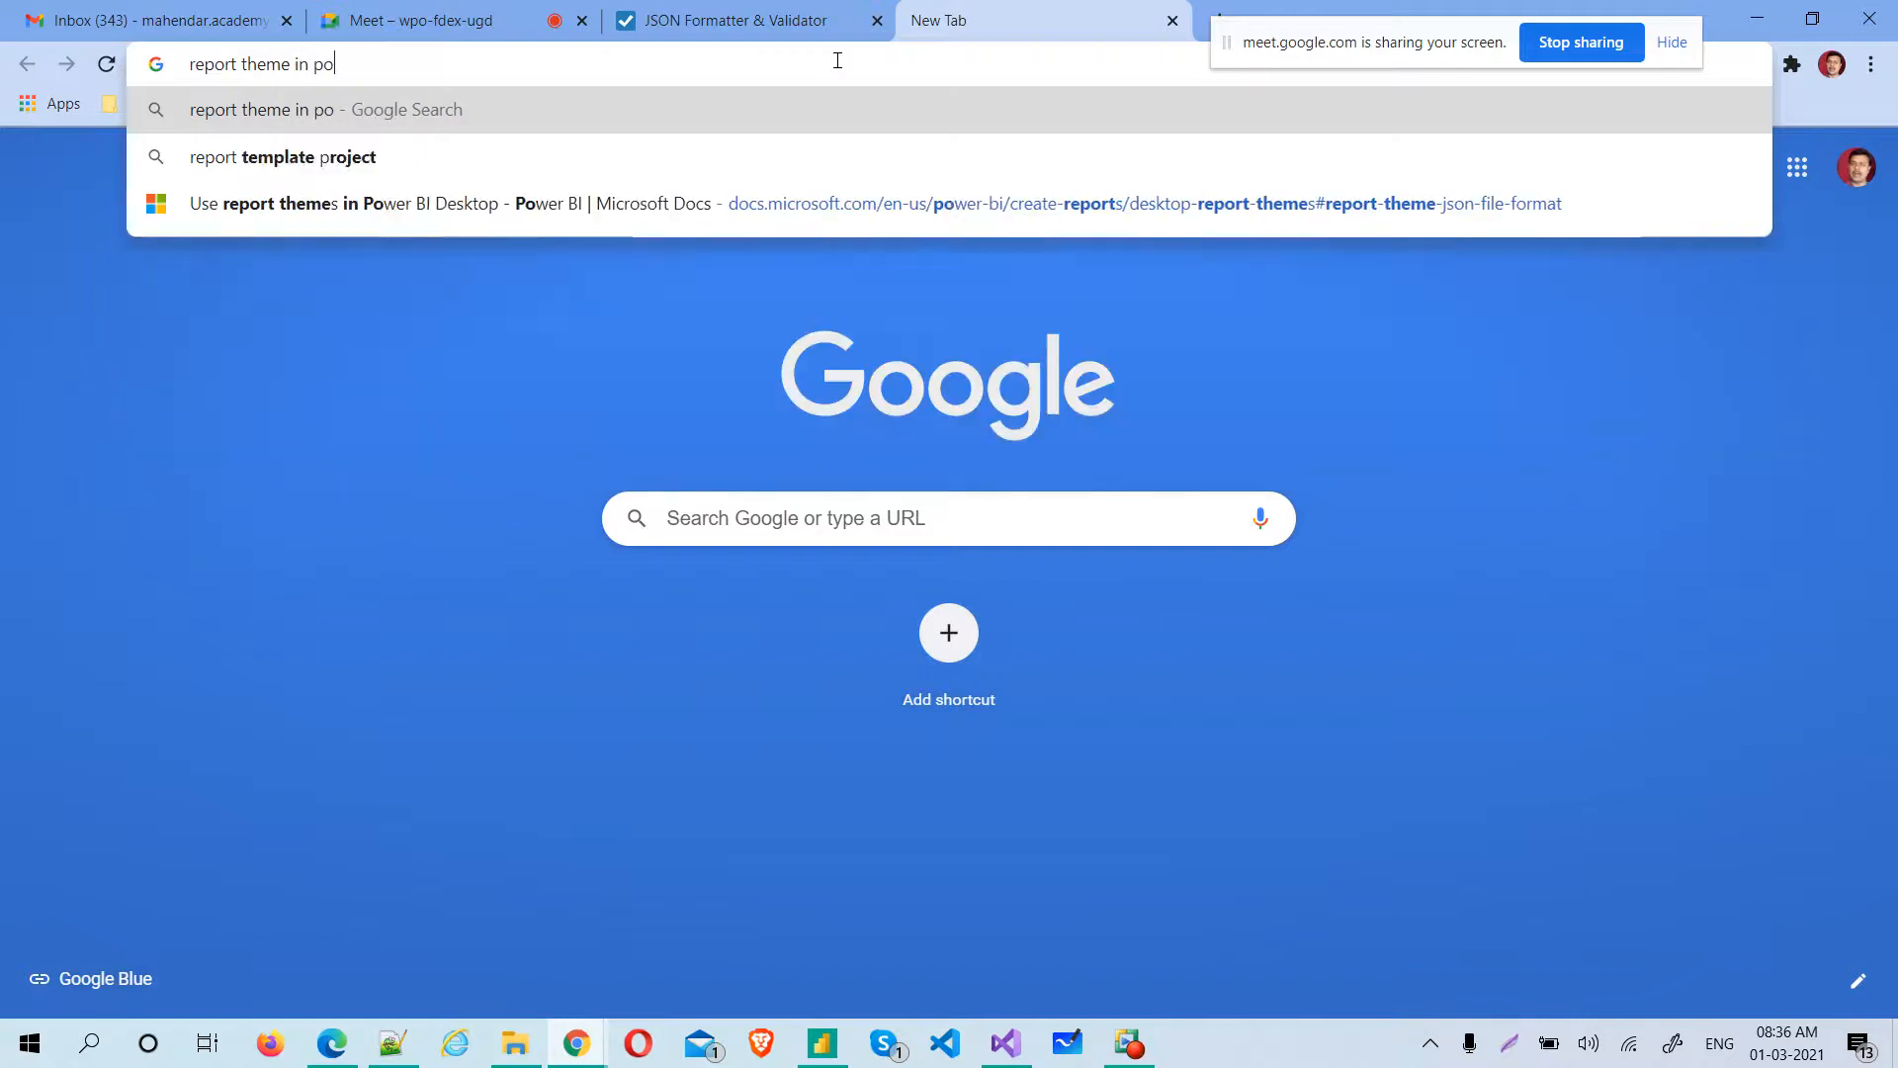
{"action": "type", "text": "wer bi"}
{"action": "key", "text": "Return"}
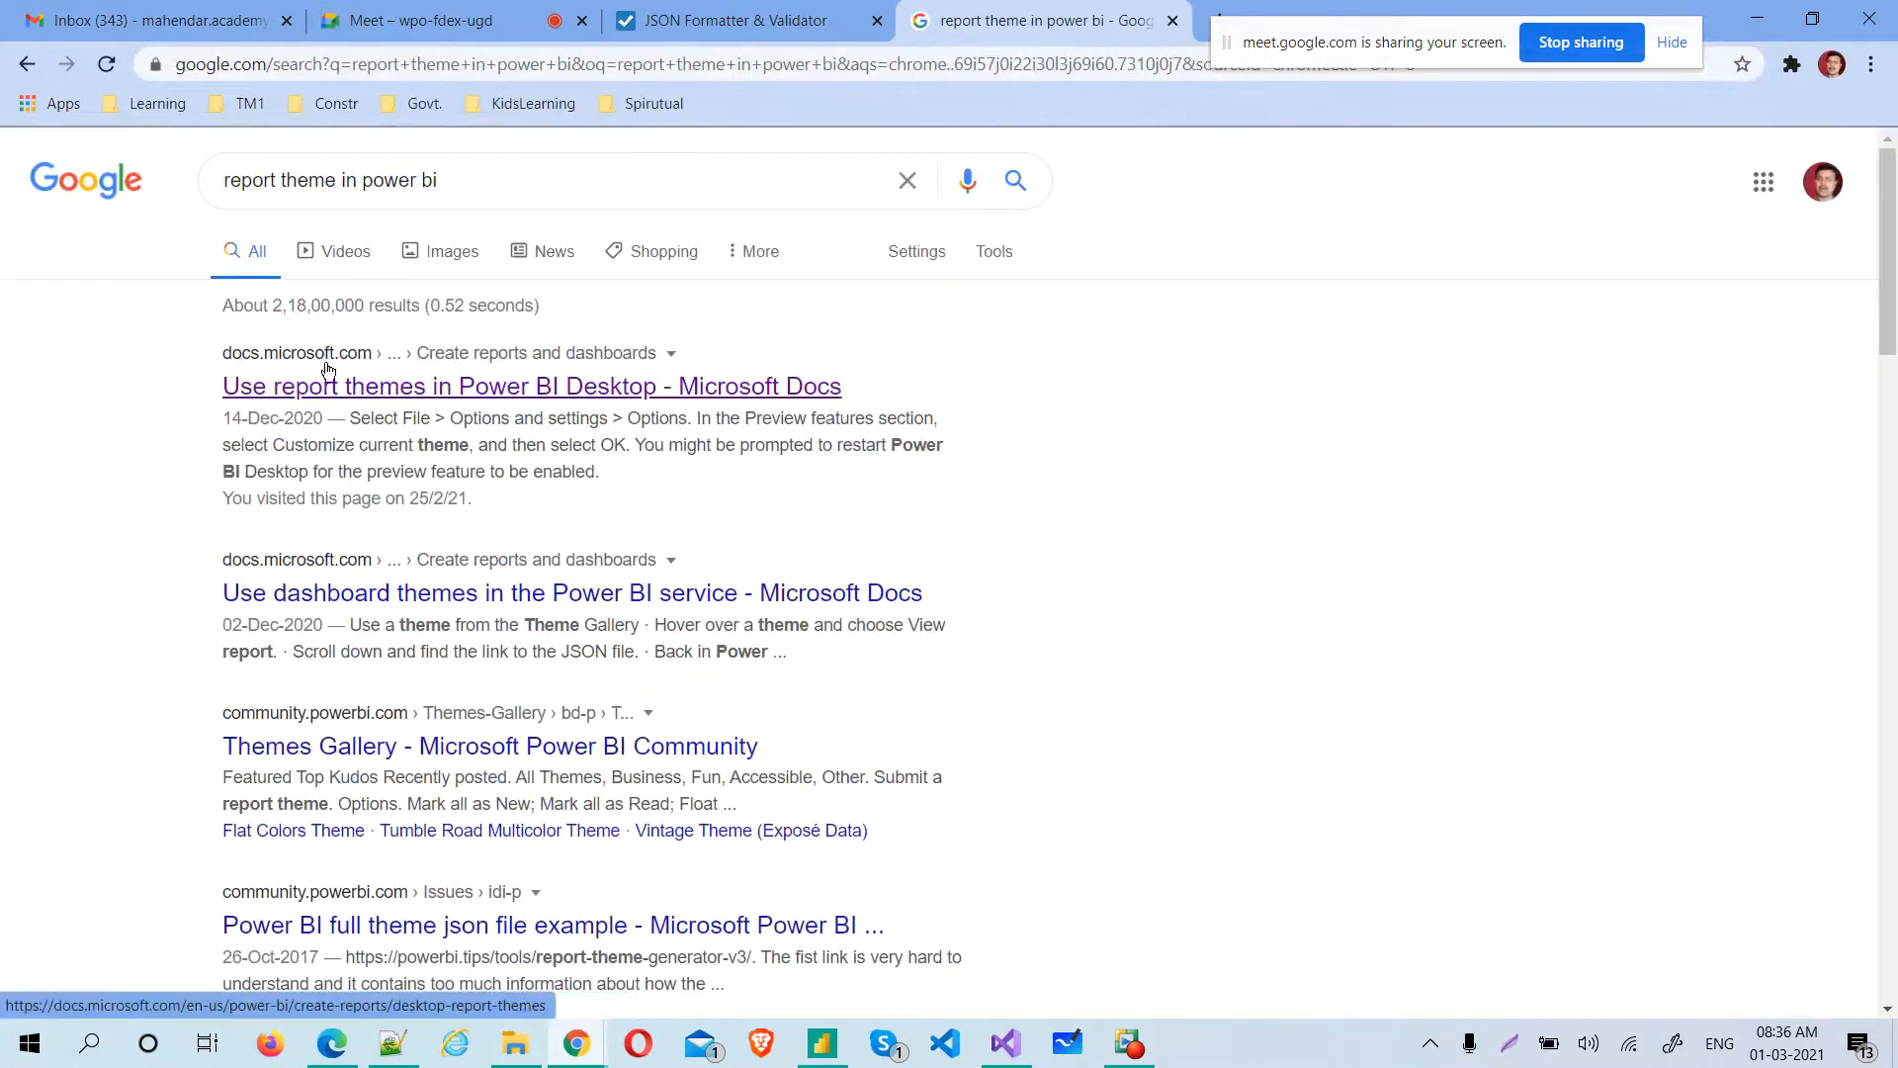
Open the Microsoft Docs article "Use report themes in Power BI Desktop" in its own tab and go to its "Report theme JSON file format" section
{"action": "middle_click", "coordinate": [492, 391]}
{"action": "left_click_drag", "start_coordinate": [1307, 45], "coordinate": [1226, 174]}
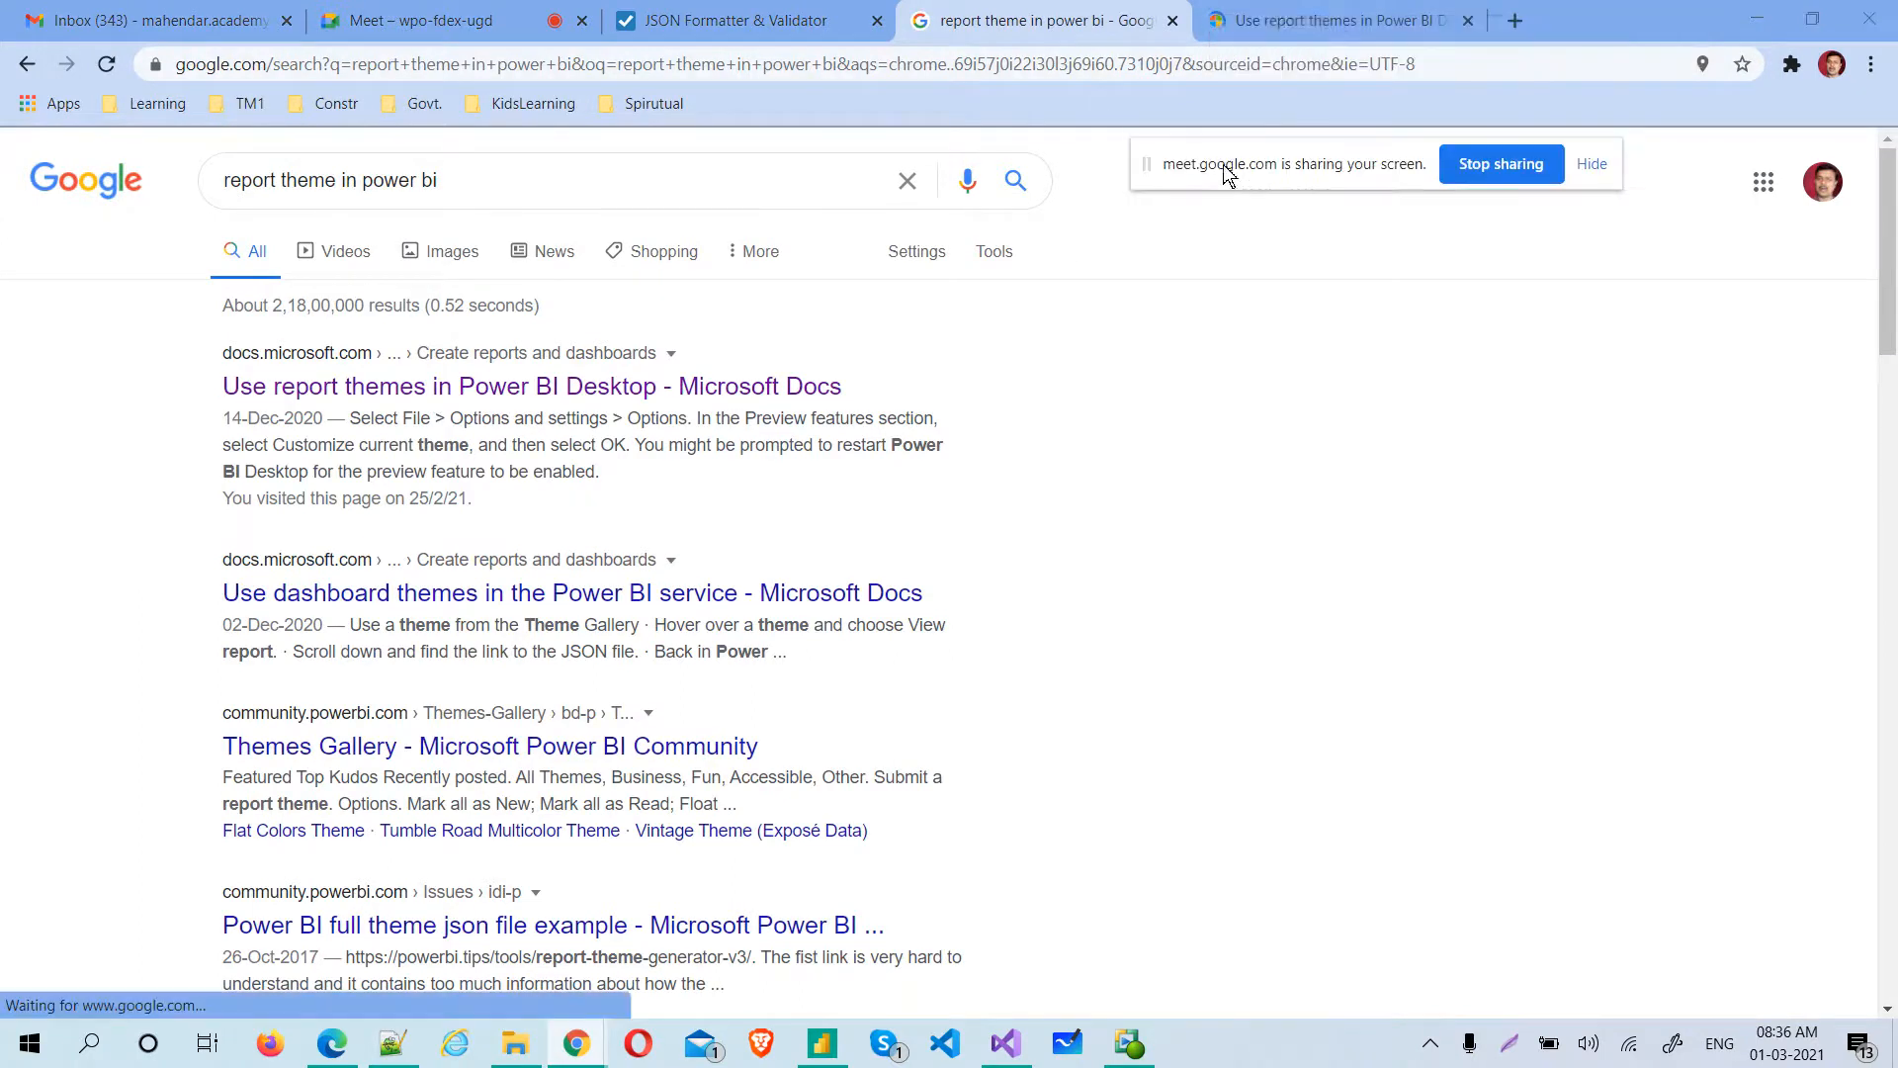
{"action": "left_click", "coordinate": [1285, 20]}
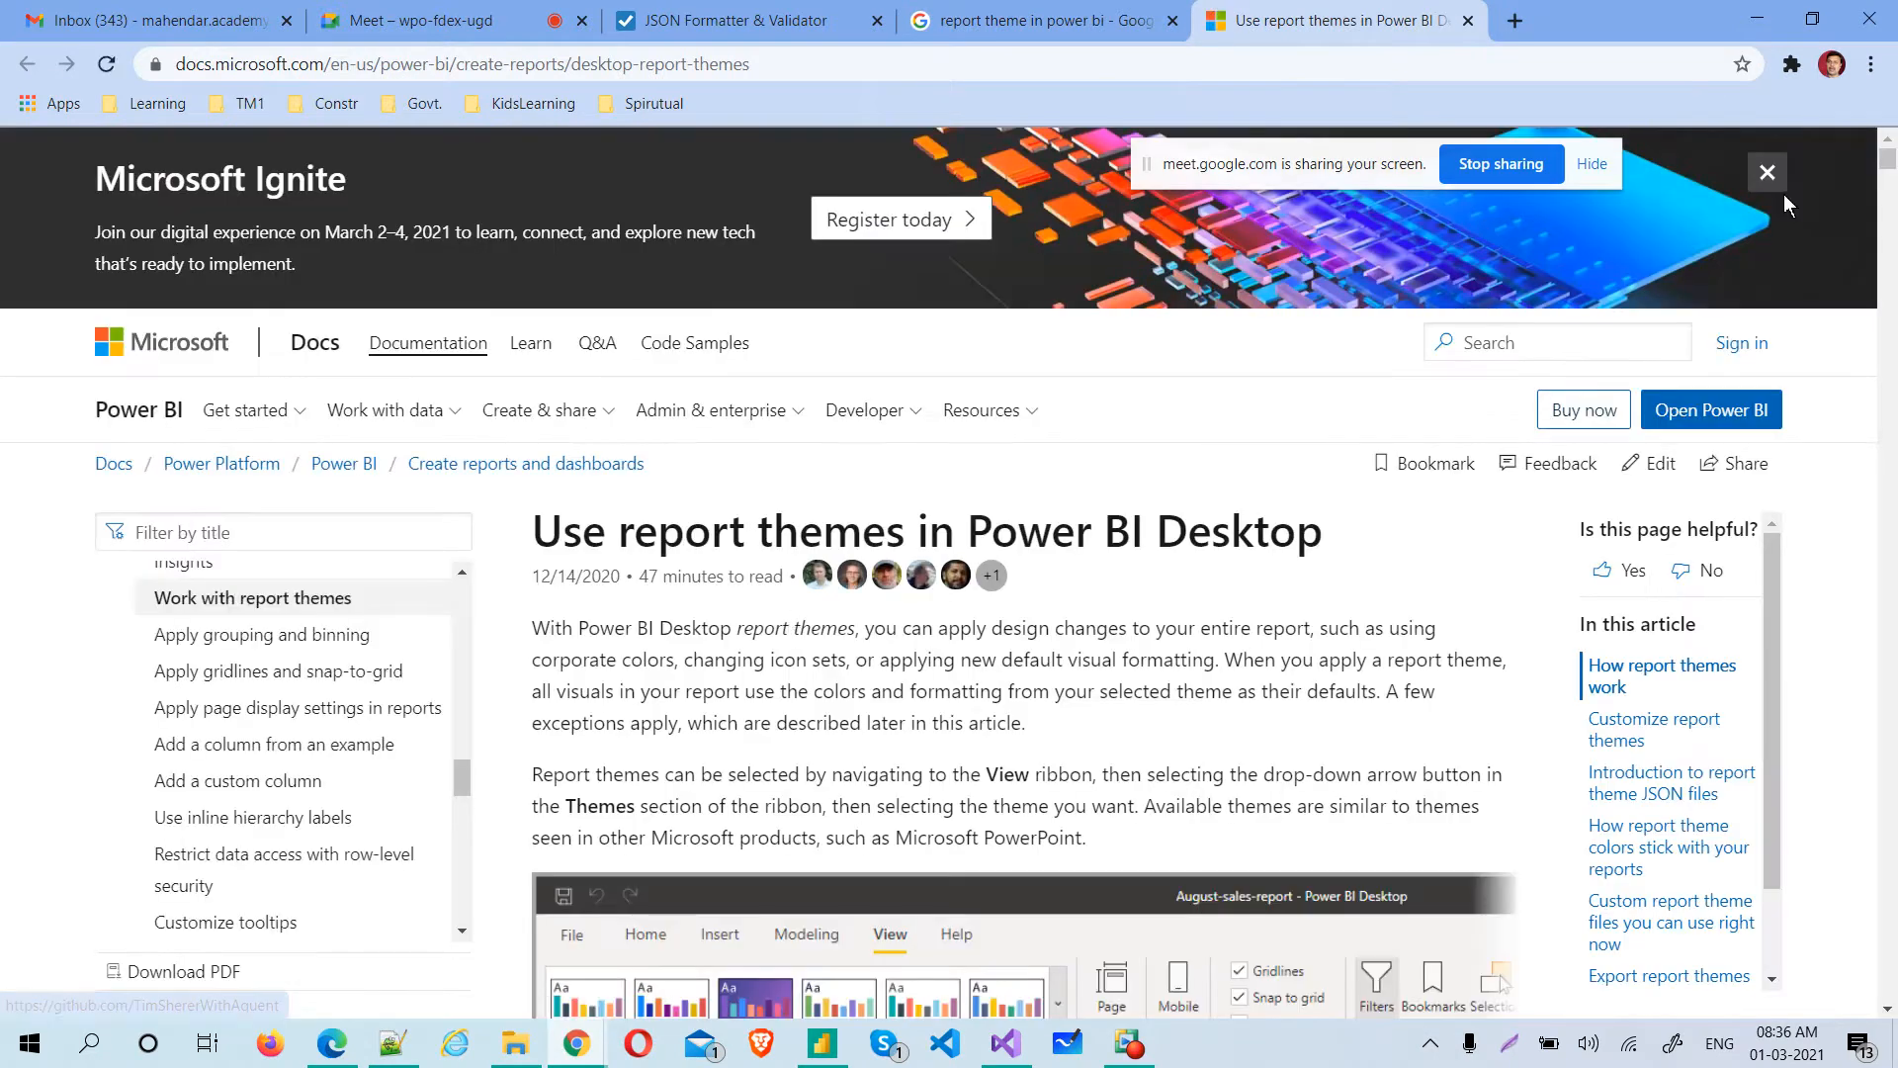
{"action": "left_click_drag", "start_coordinate": [1888, 161], "coordinate": [1888, 231]}
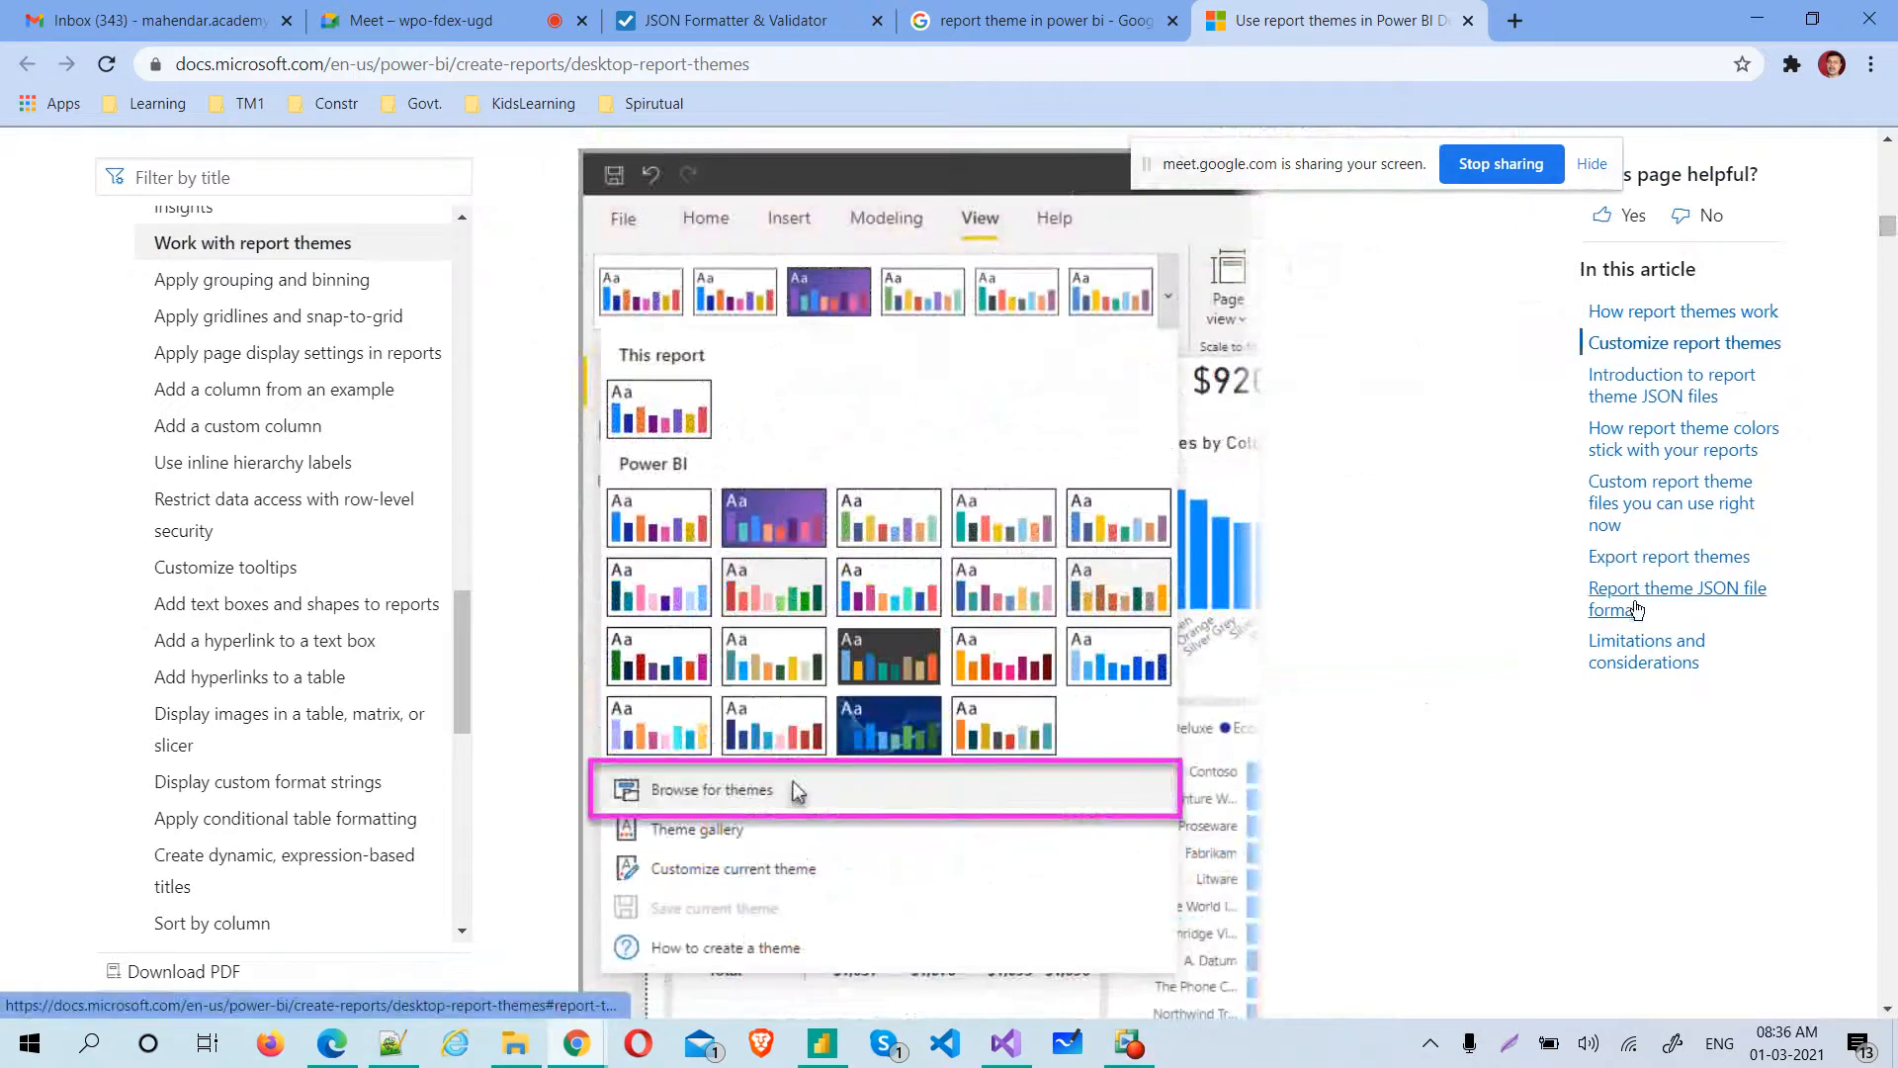
{"action": "left_click", "coordinate": [1656, 593]}
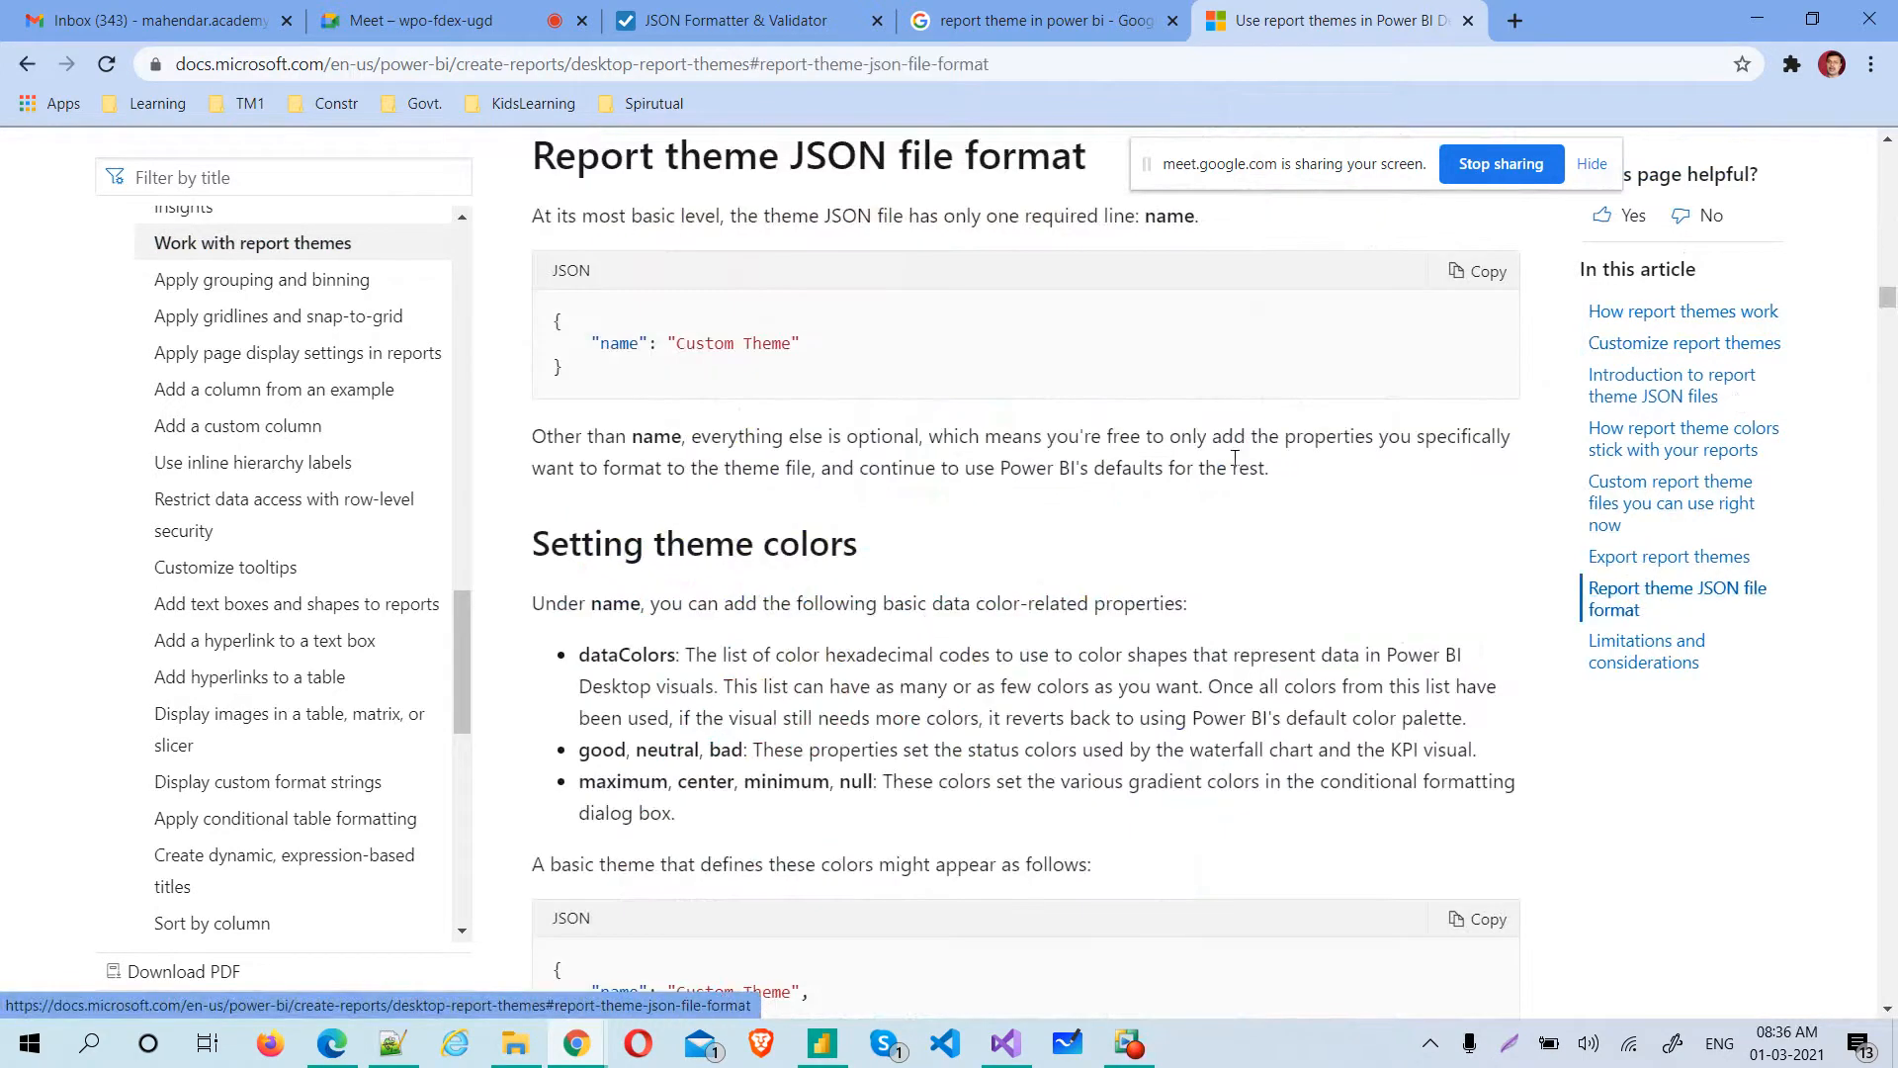
Examine the article's minimal theme JSON, the theme color properties and the sample theme that sets the structural color classes
{"action": "left_click_drag", "start_coordinate": [579, 390], "coordinate": [548, 319]}
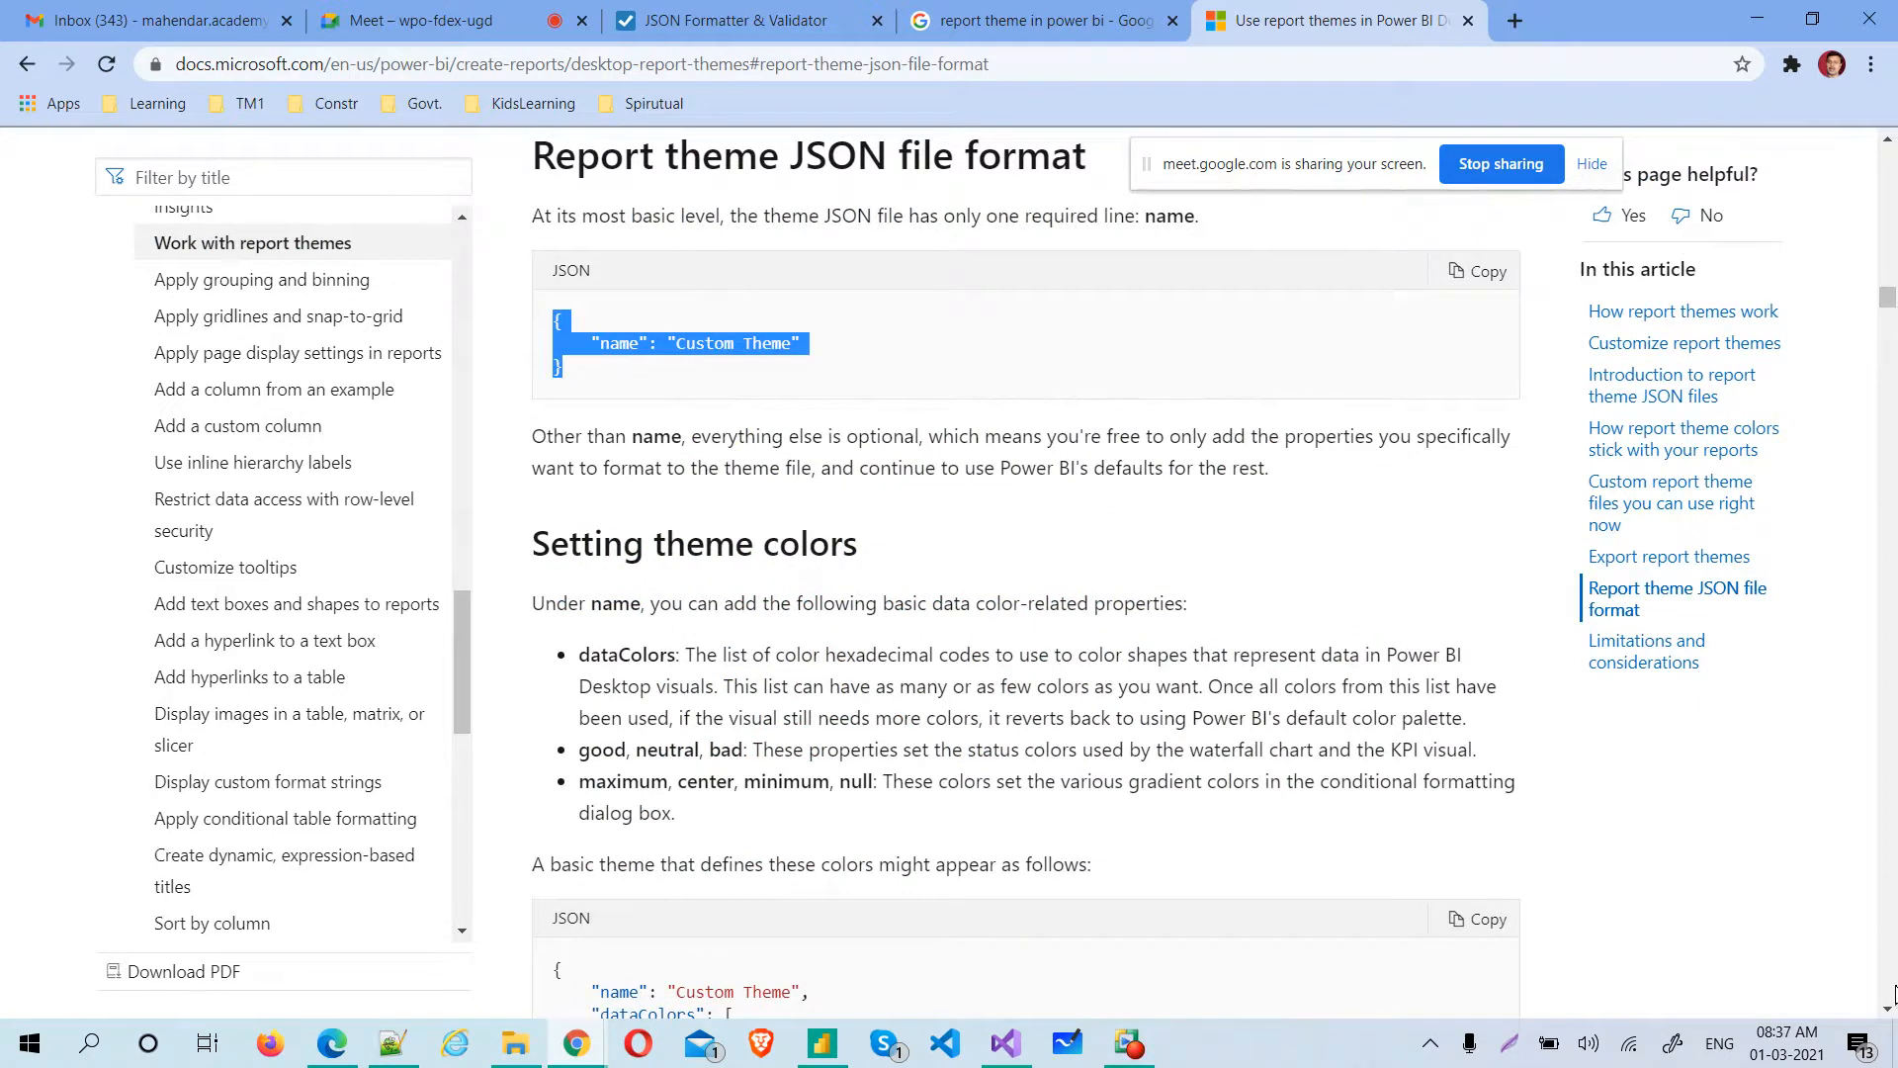
{"action": "left_click", "coordinate": [1889, 1009]}
{"action": "scroll", "coordinate": [1889, 1009], "scroll_direction": "down", "scroll_amount": 8}
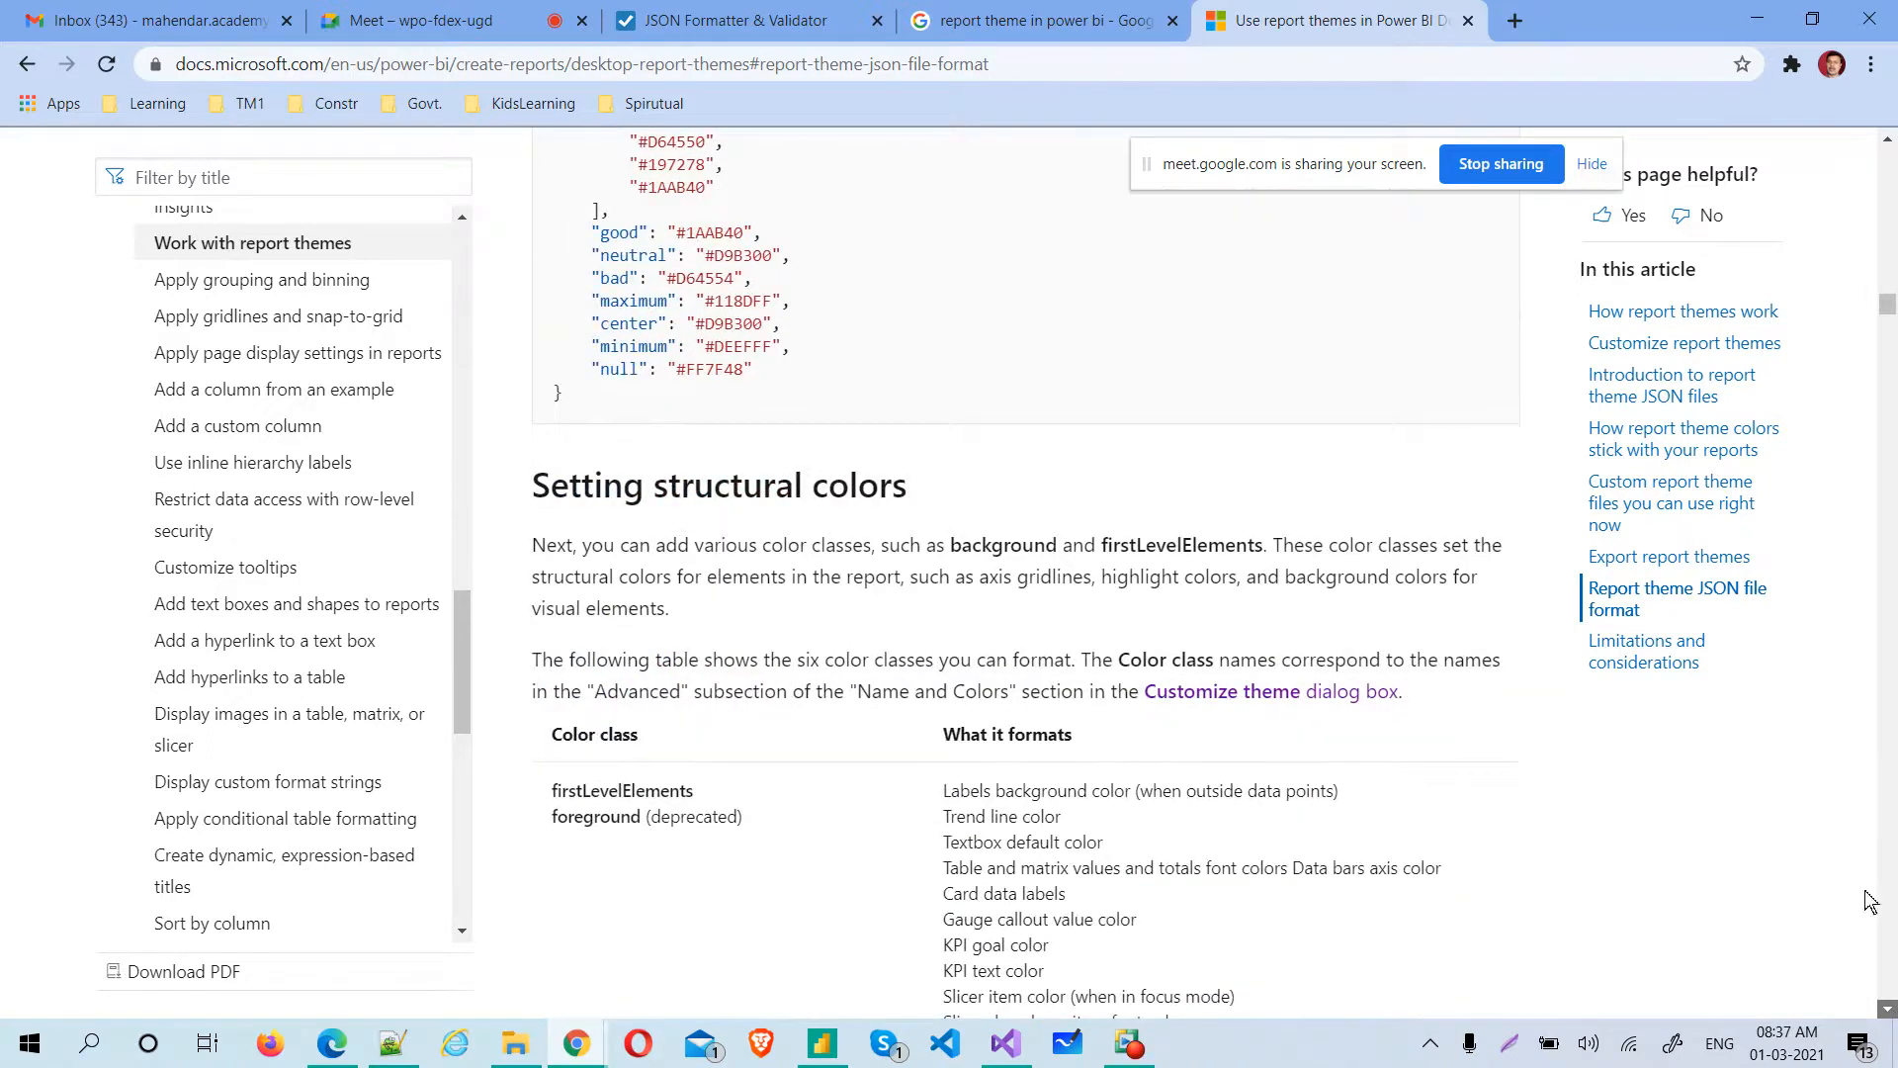
{"action": "left_click", "coordinate": [1889, 1010]}
{"action": "left_click", "coordinate": [1889, 1009]}
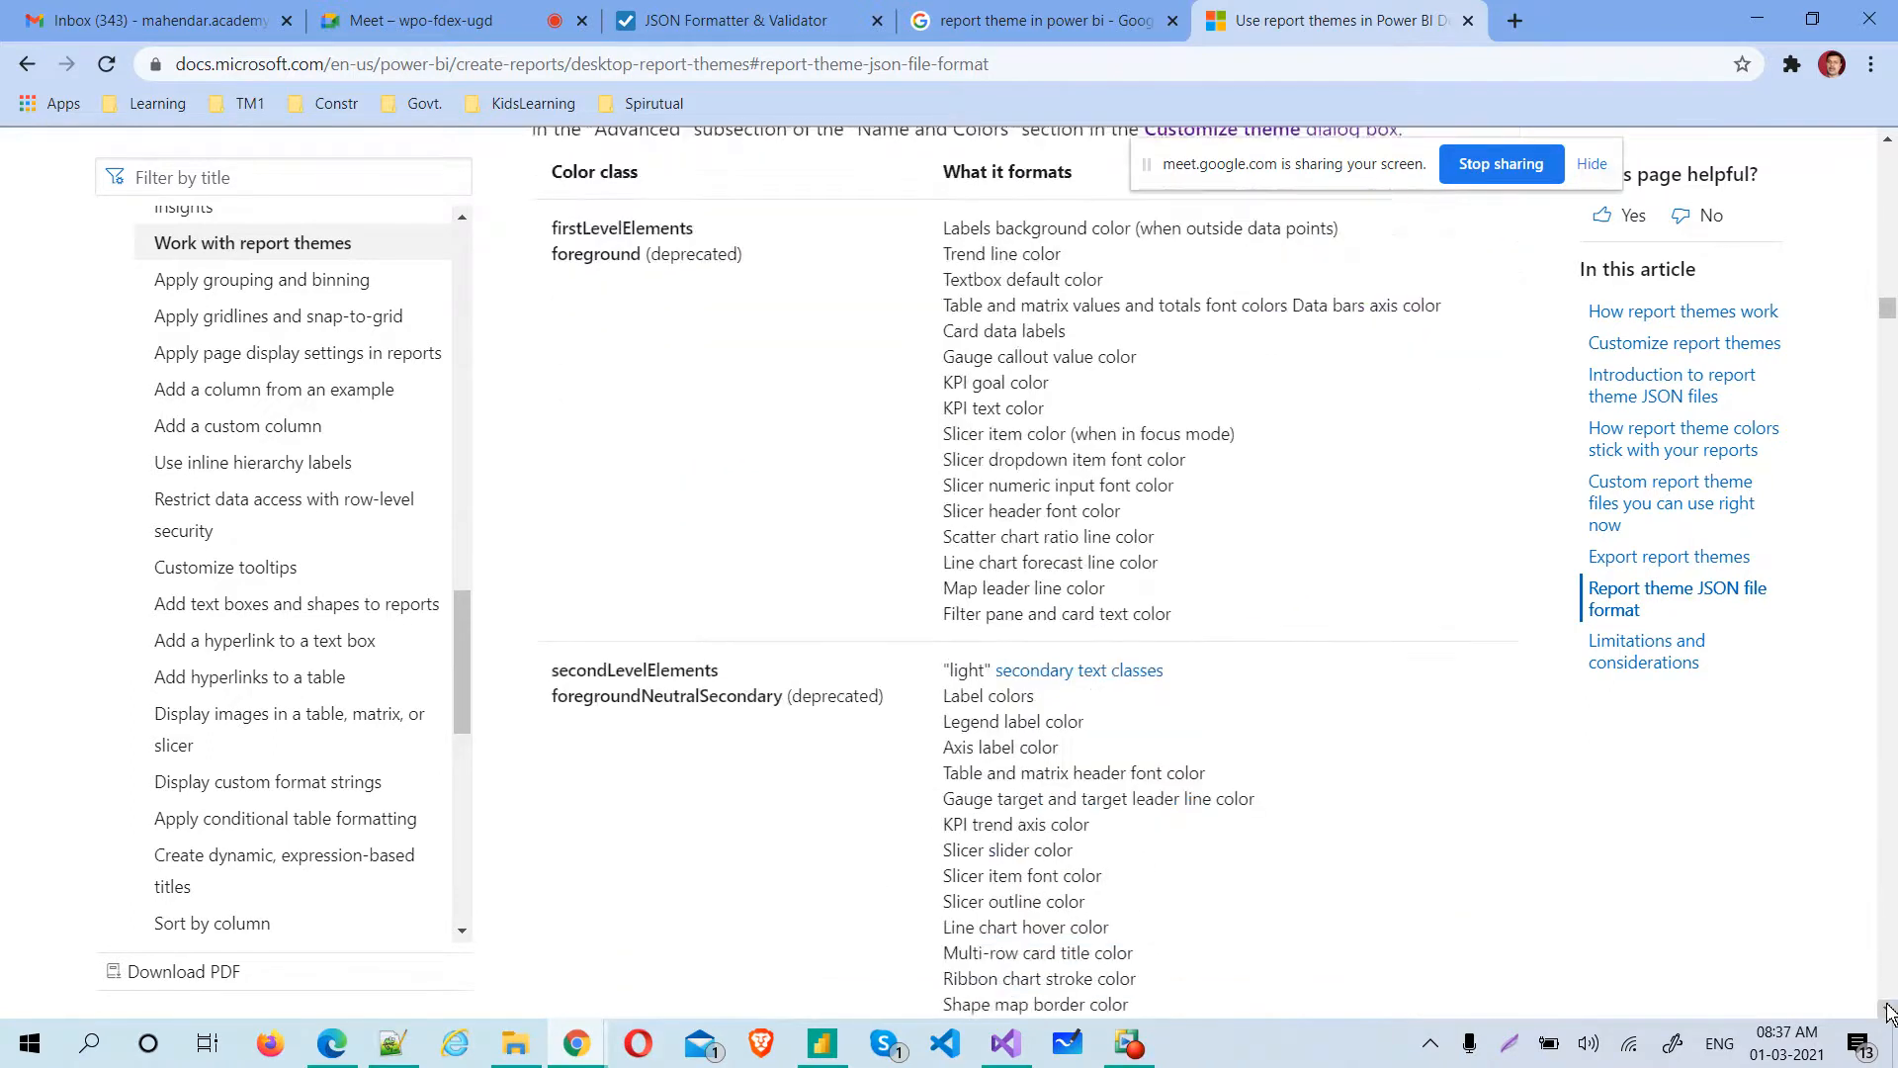
{"action": "left_click", "coordinate": [1889, 1009]}
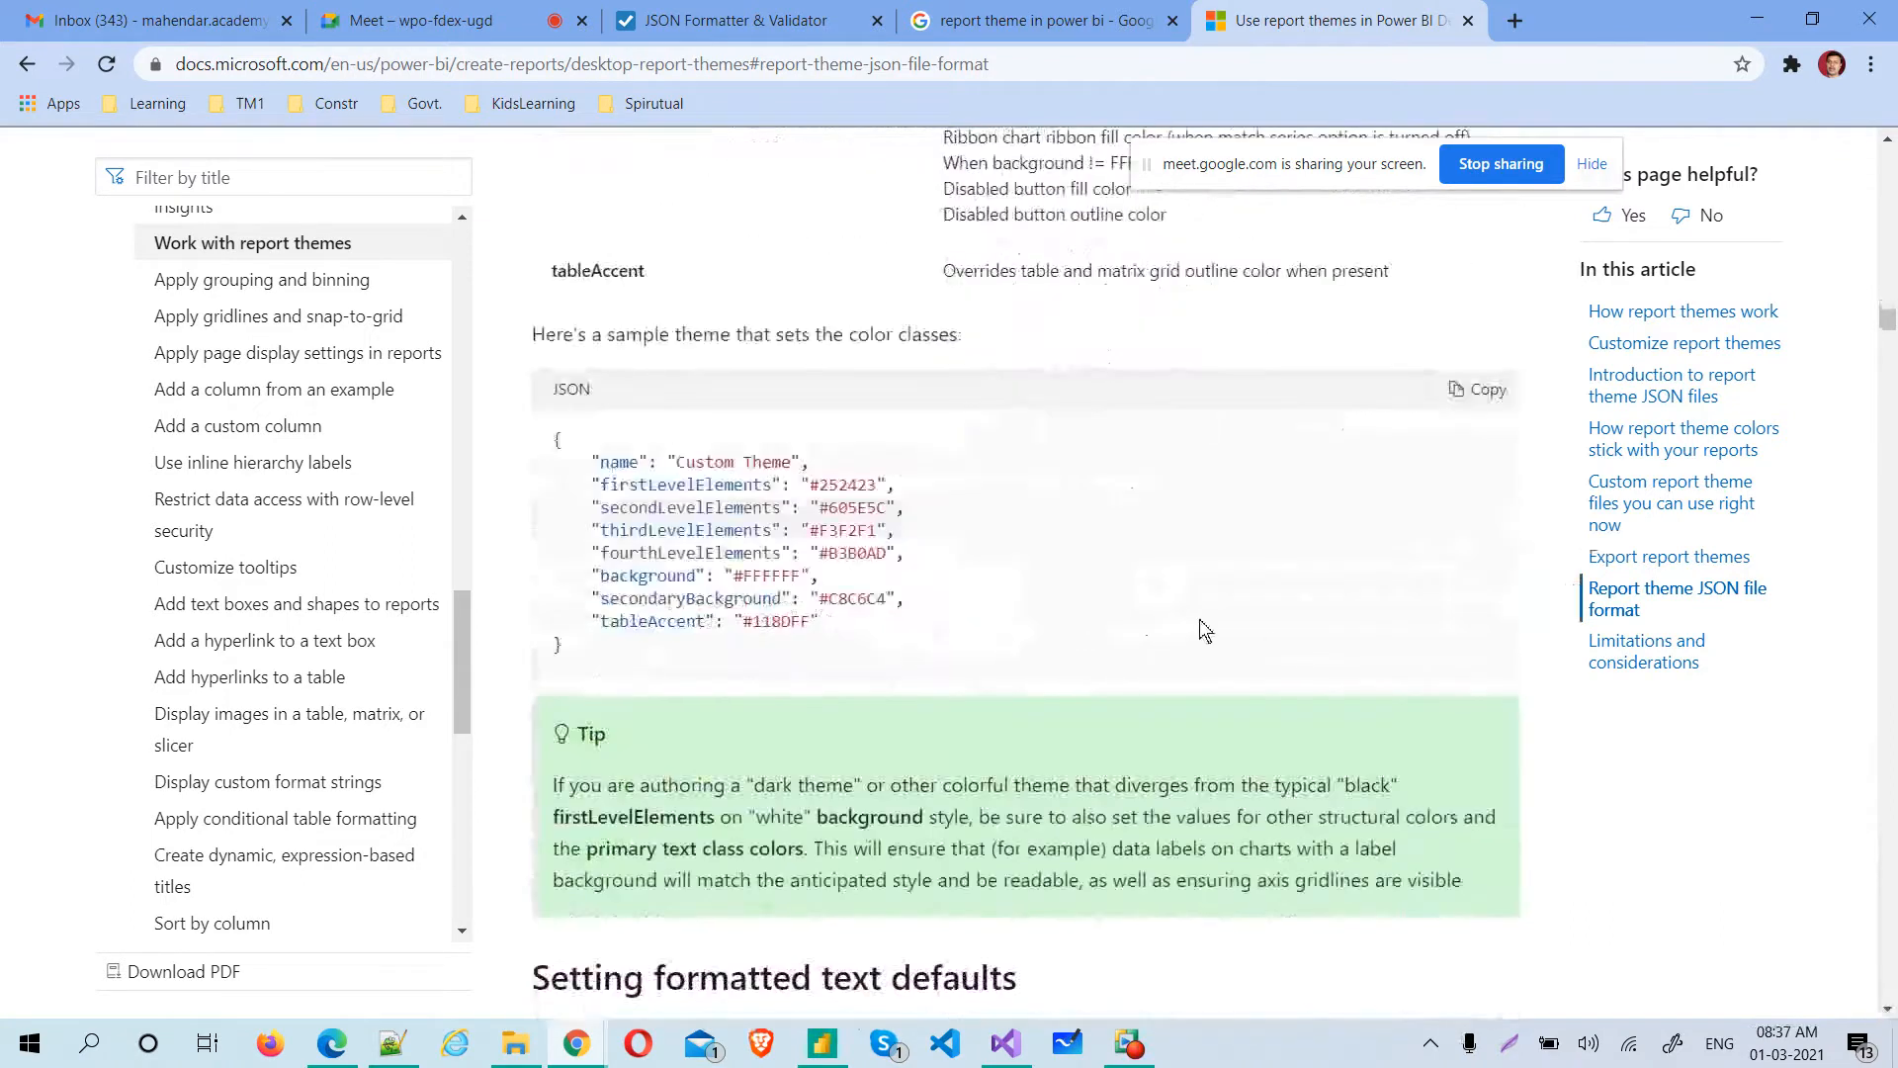
{"action": "left_click_drag", "start_coordinate": [591, 460], "coordinate": [921, 591]}
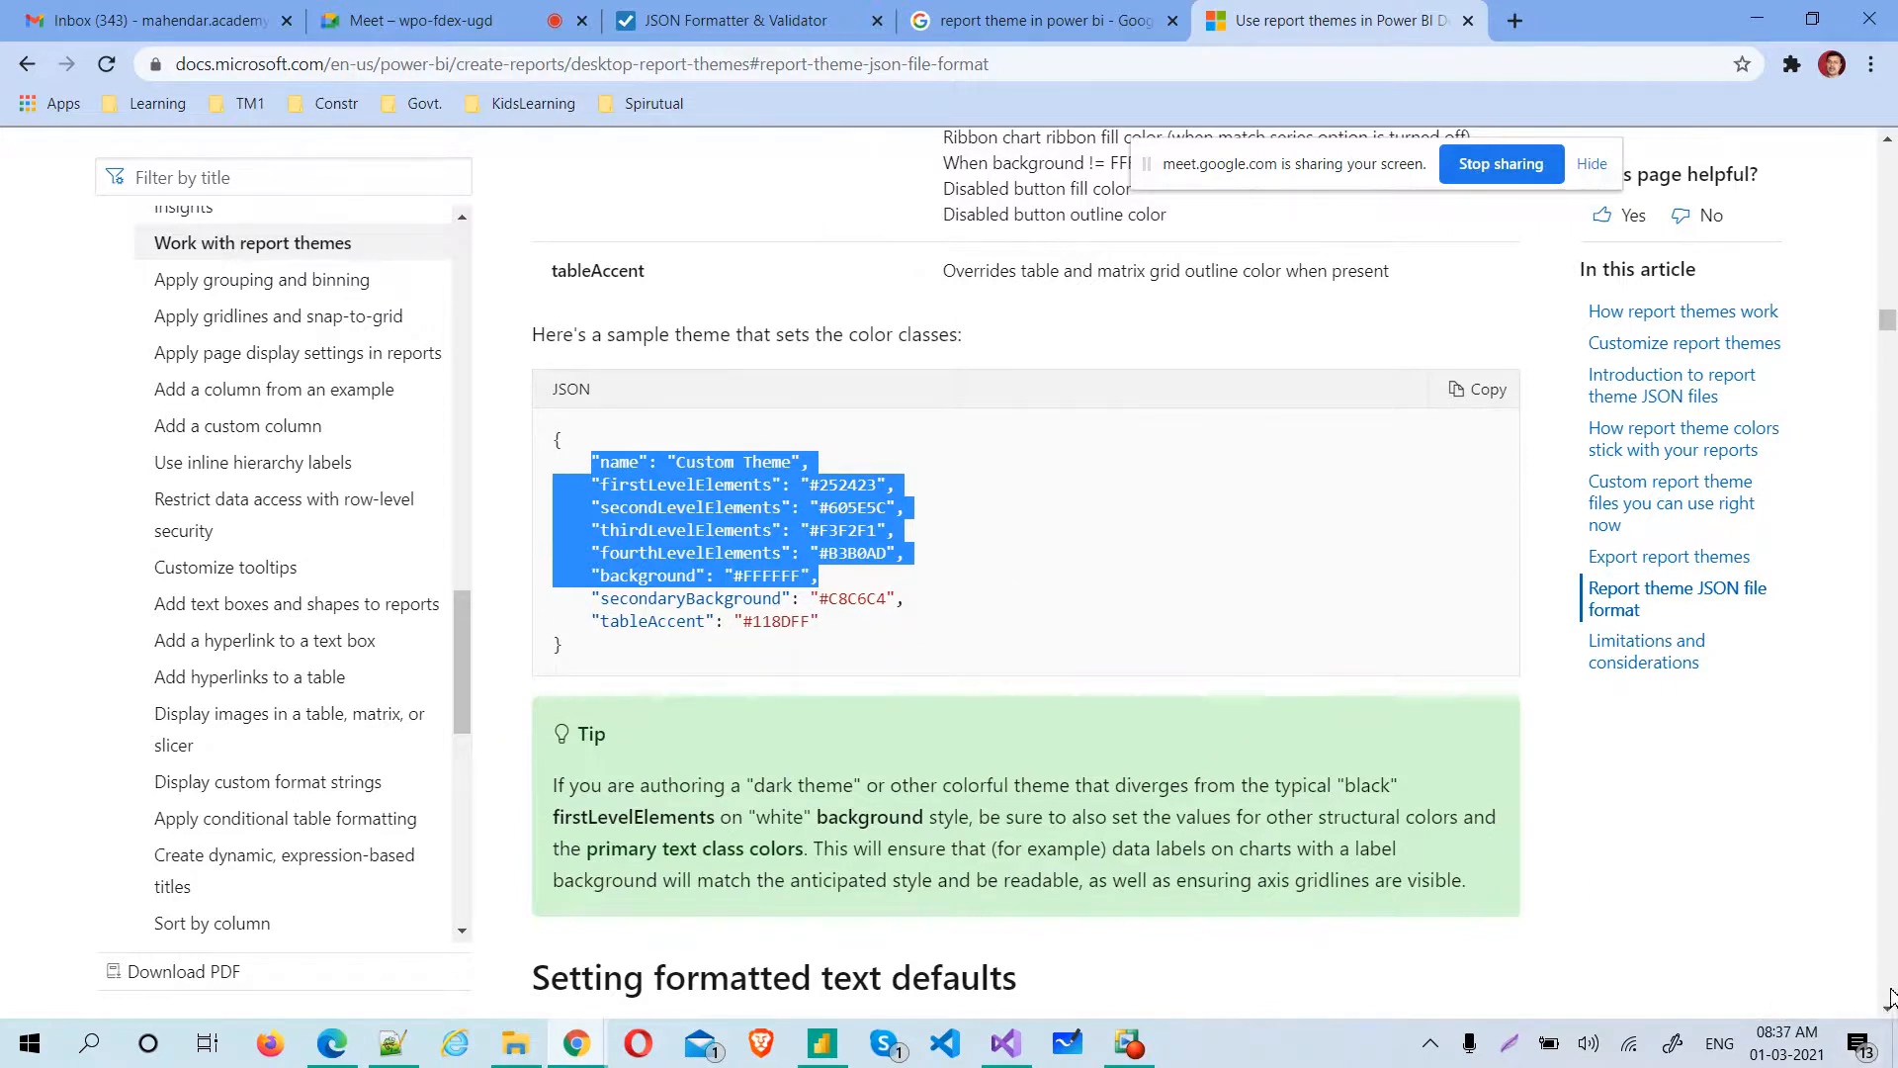
Review the text class defaults and highlight the visualStyles template in the section on visual property defaults
{"action": "scroll", "coordinate": [1890, 1018], "scroll_direction": "down", "scroll_amount": 12}
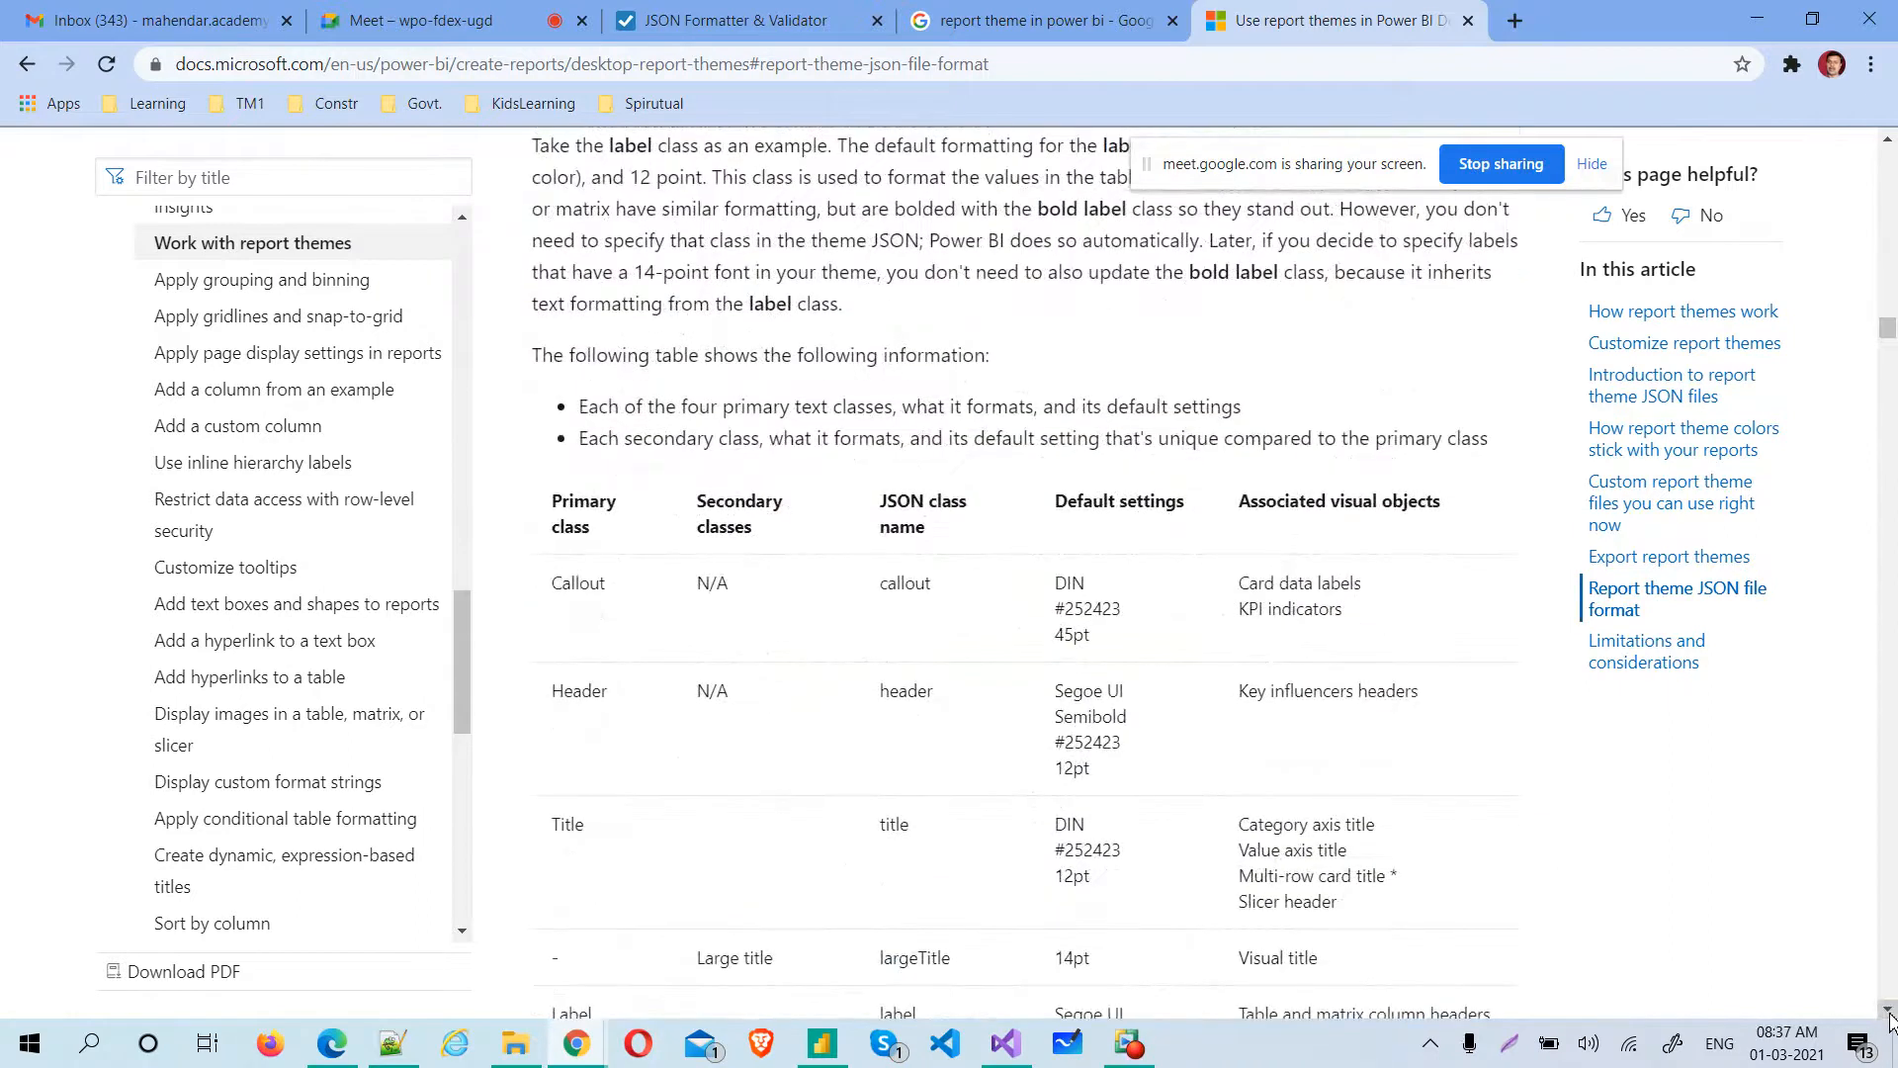
{"action": "scroll", "coordinate": [1890, 1018], "scroll_direction": "down", "scroll_amount": 10}
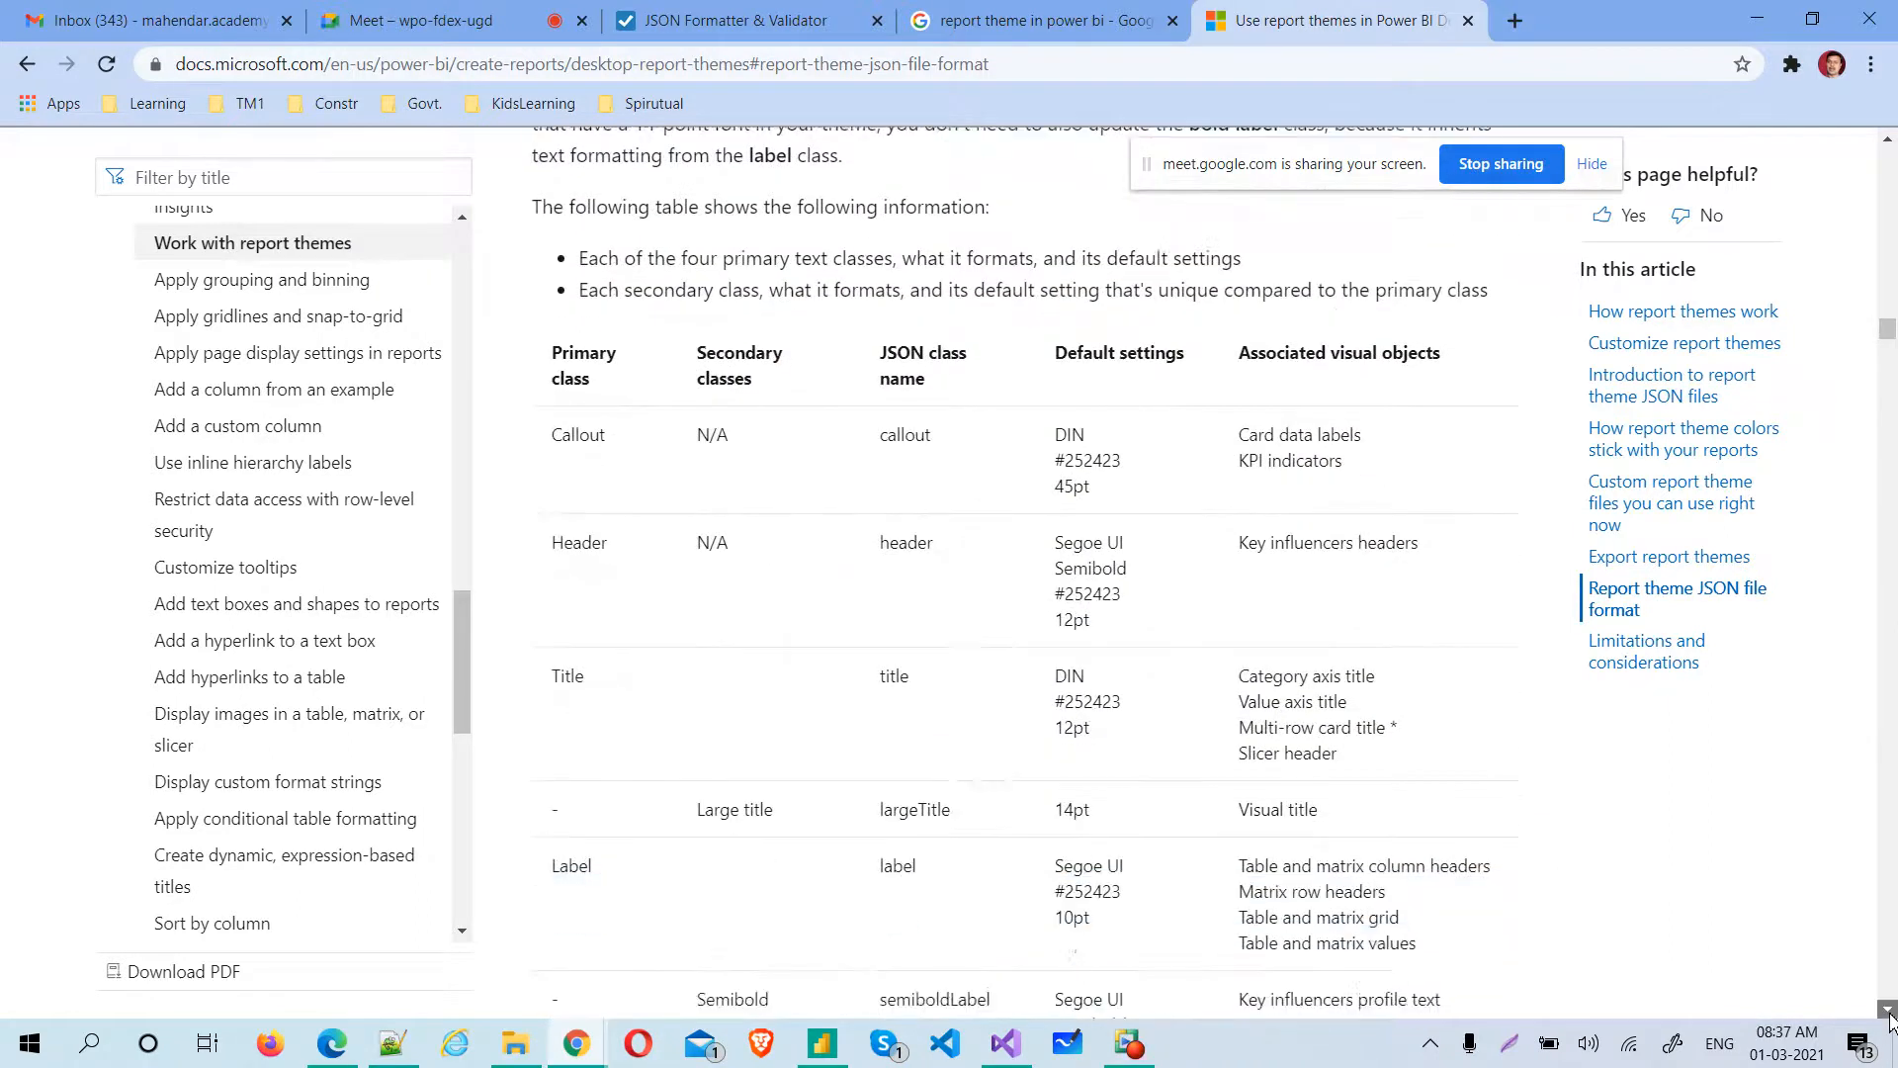
{"action": "scroll", "coordinate": [1890, 1018], "scroll_direction": "down", "scroll_amount": 11}
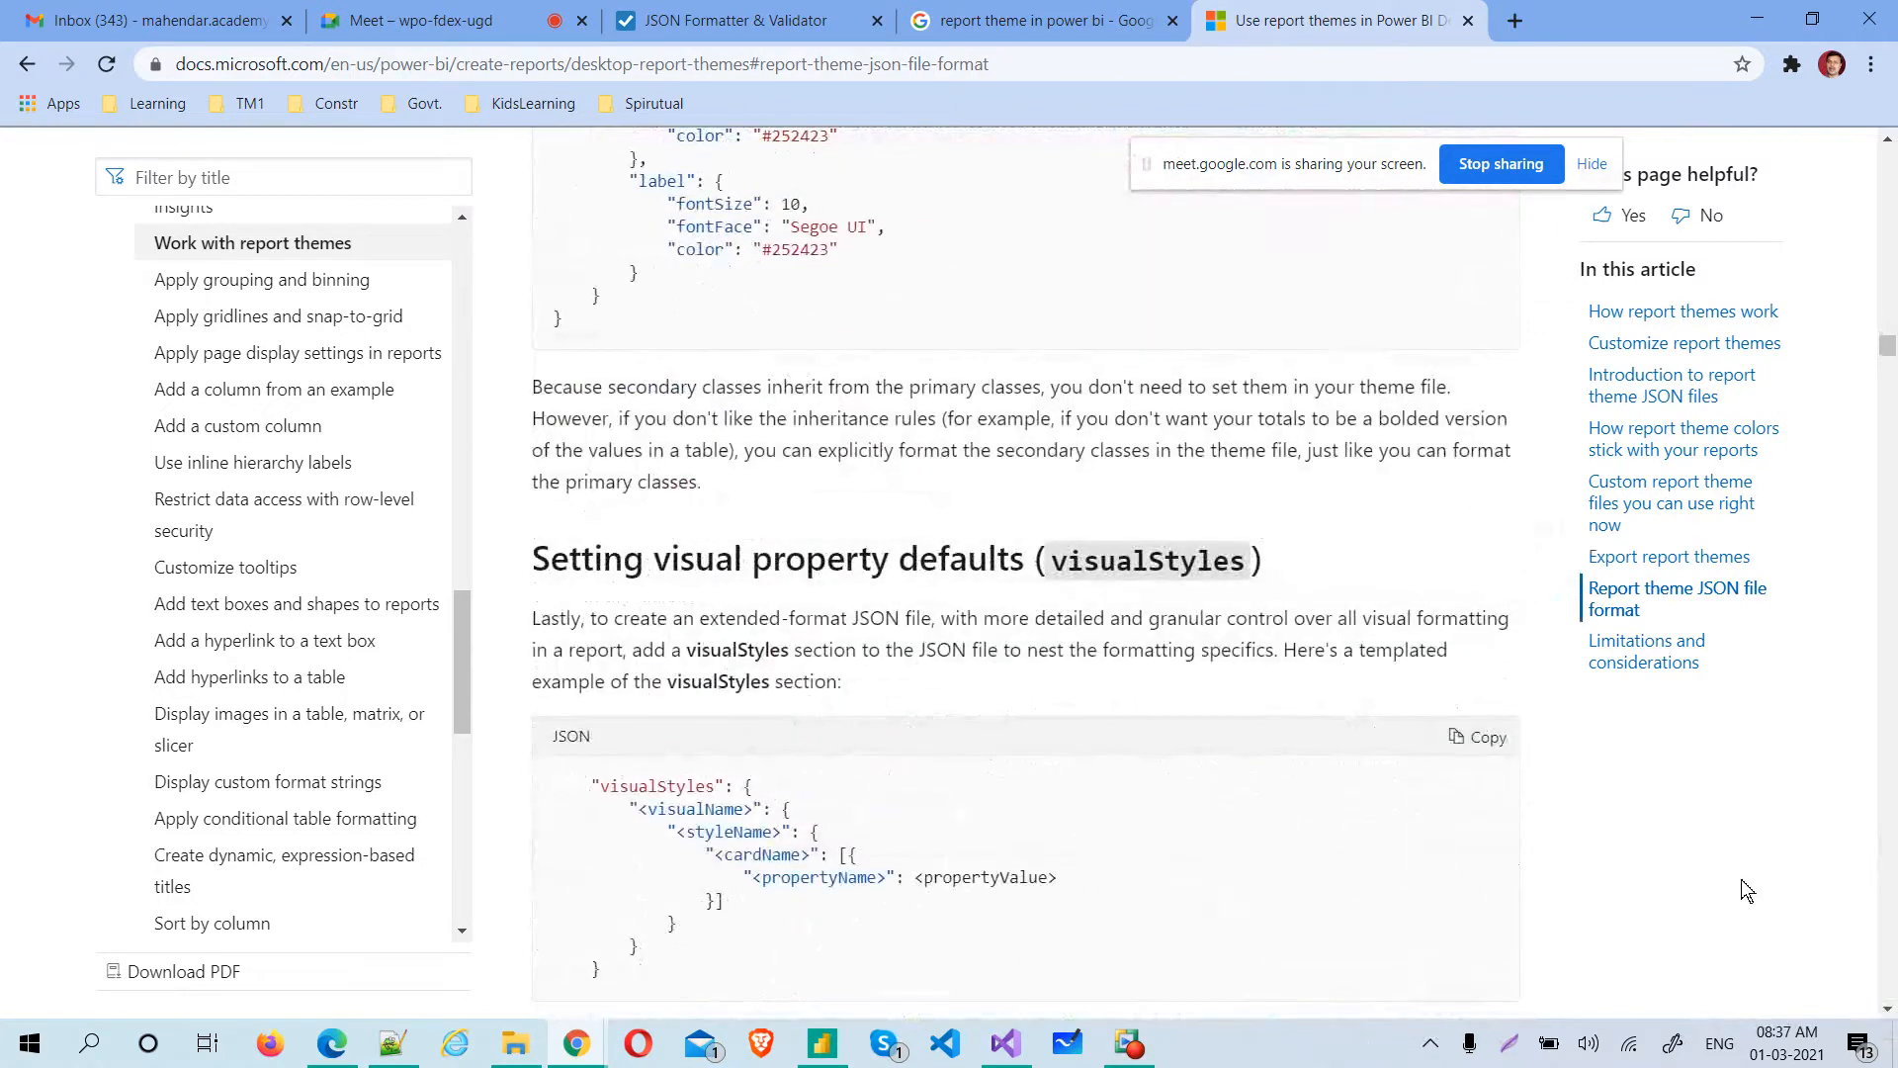
{"action": "left_click_drag", "start_coordinate": [714, 560], "coordinate": [1028, 564]}
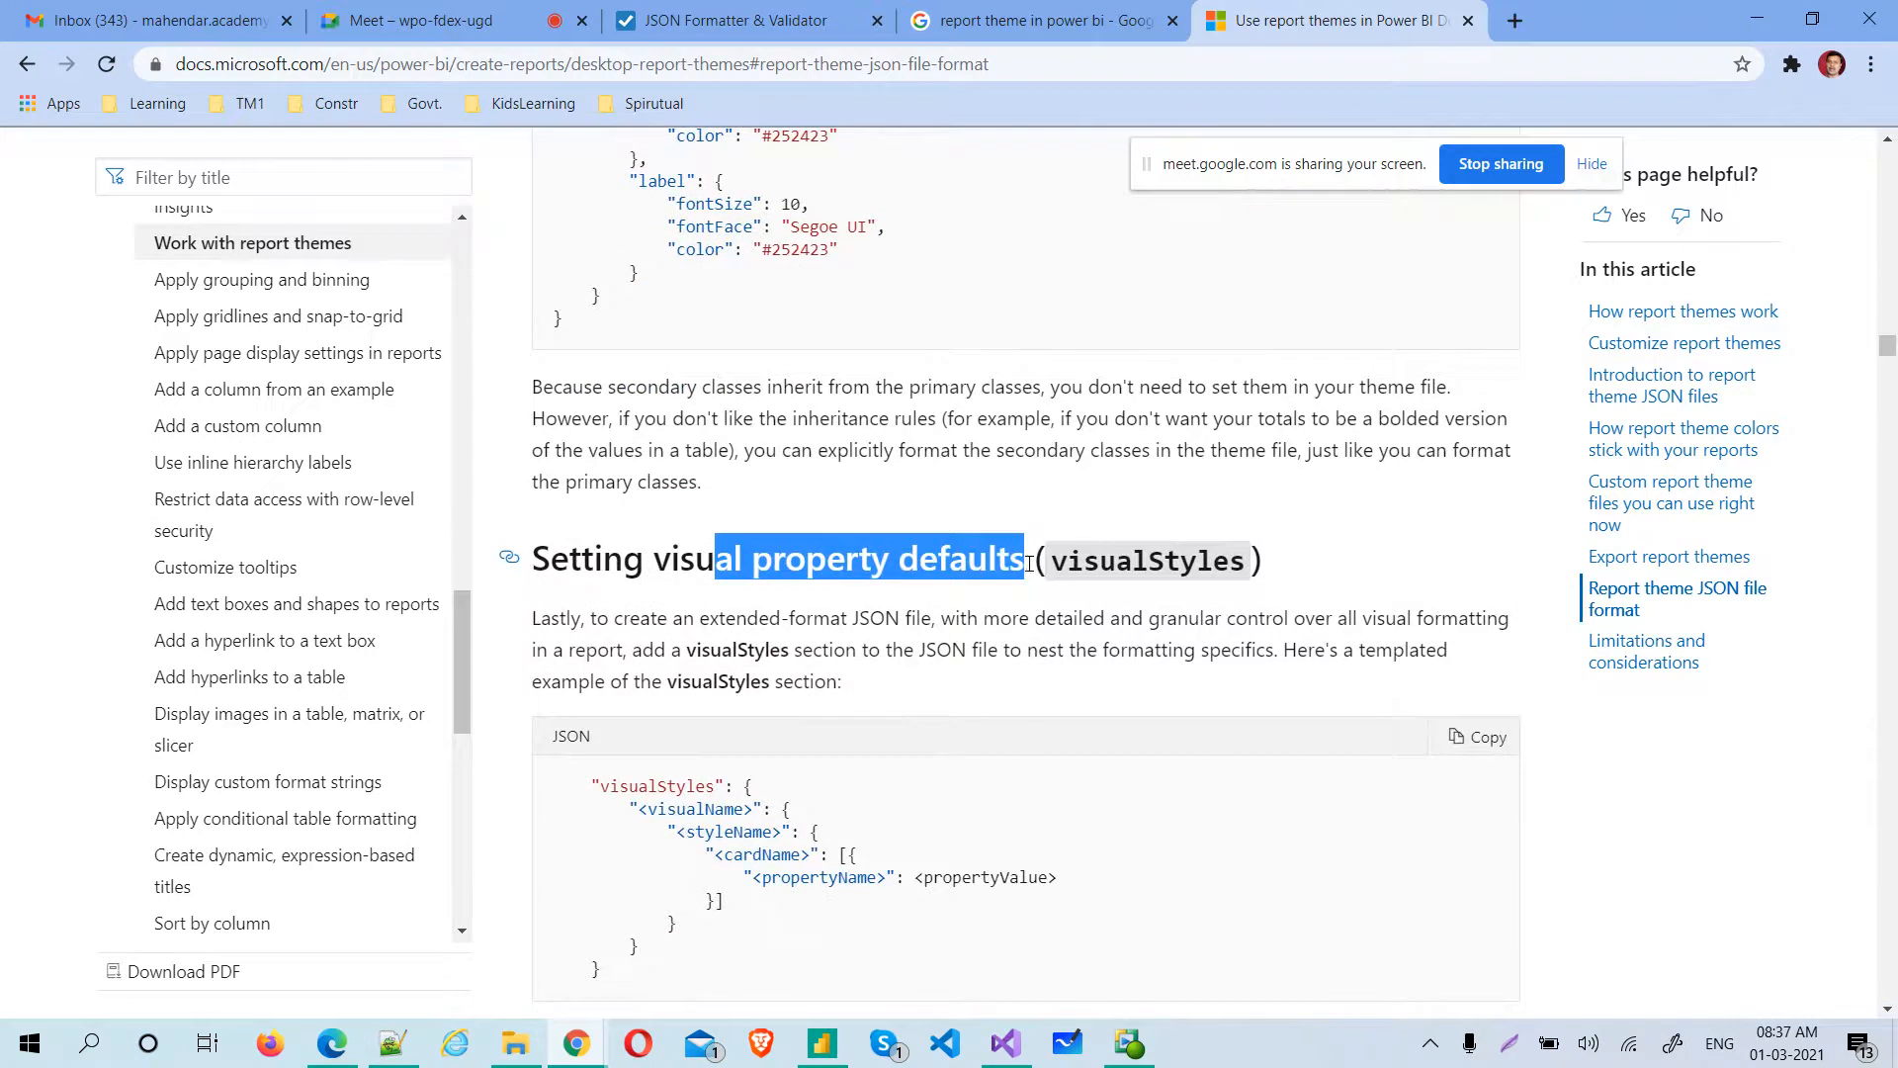
{"action": "left_click", "coordinate": [591, 788]}
{"action": "left_click_drag", "start_coordinate": [590, 788], "coordinate": [600, 992]}
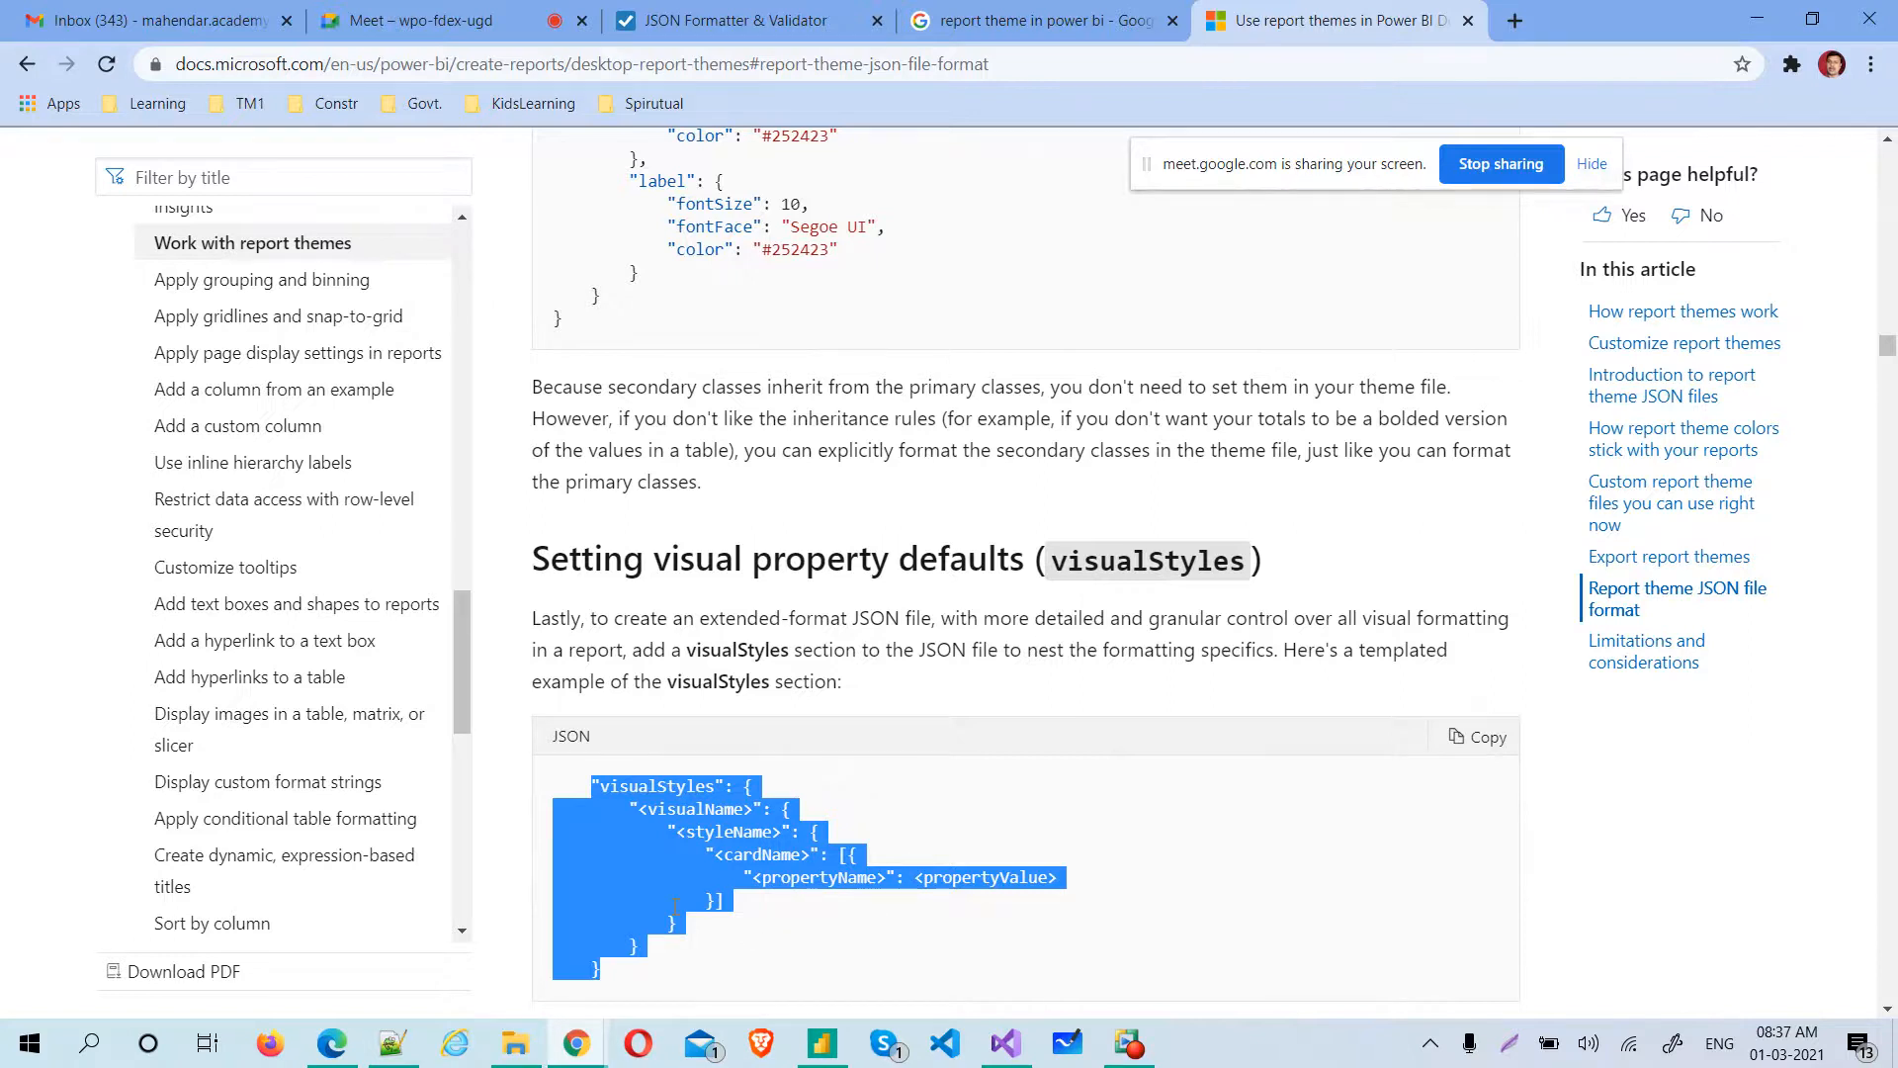
Read through the article's list of visualName values that can be used in the visualStyles section
{"action": "left_click", "coordinate": [1888, 1009]}
{"action": "left_click", "coordinate": [1889, 1011]}
{"action": "left_click", "coordinate": [1889, 1012]}
{"action": "left_click", "coordinate": [1889, 1011]}
{"action": "left_click", "coordinate": [1889, 1012]}
{"action": "left_click", "coordinate": [1889, 1012]}
{"action": "left_click", "coordinate": [1889, 1011]}
{"action": "left_click", "coordinate": [1889, 1011]}
{"action": "left_click", "coordinate": [1889, 1011]}
{"action": "left_click", "coordinate": [1889, 1011]}
{"action": "left_click", "coordinate": [1890, 1011]}
{"action": "left_click", "coordinate": [1889, 1011]}
{"action": "left_click", "coordinate": [1889, 1012]}
{"action": "left_click", "coordinate": [1889, 1011]}
{"action": "left_click", "coordinate": [1889, 1012]}
{"action": "left_click", "coordinate": [1889, 1011]}
{"action": "left_click", "coordinate": [1889, 1012]}
{"action": "left_click", "coordinate": [1889, 1013]}
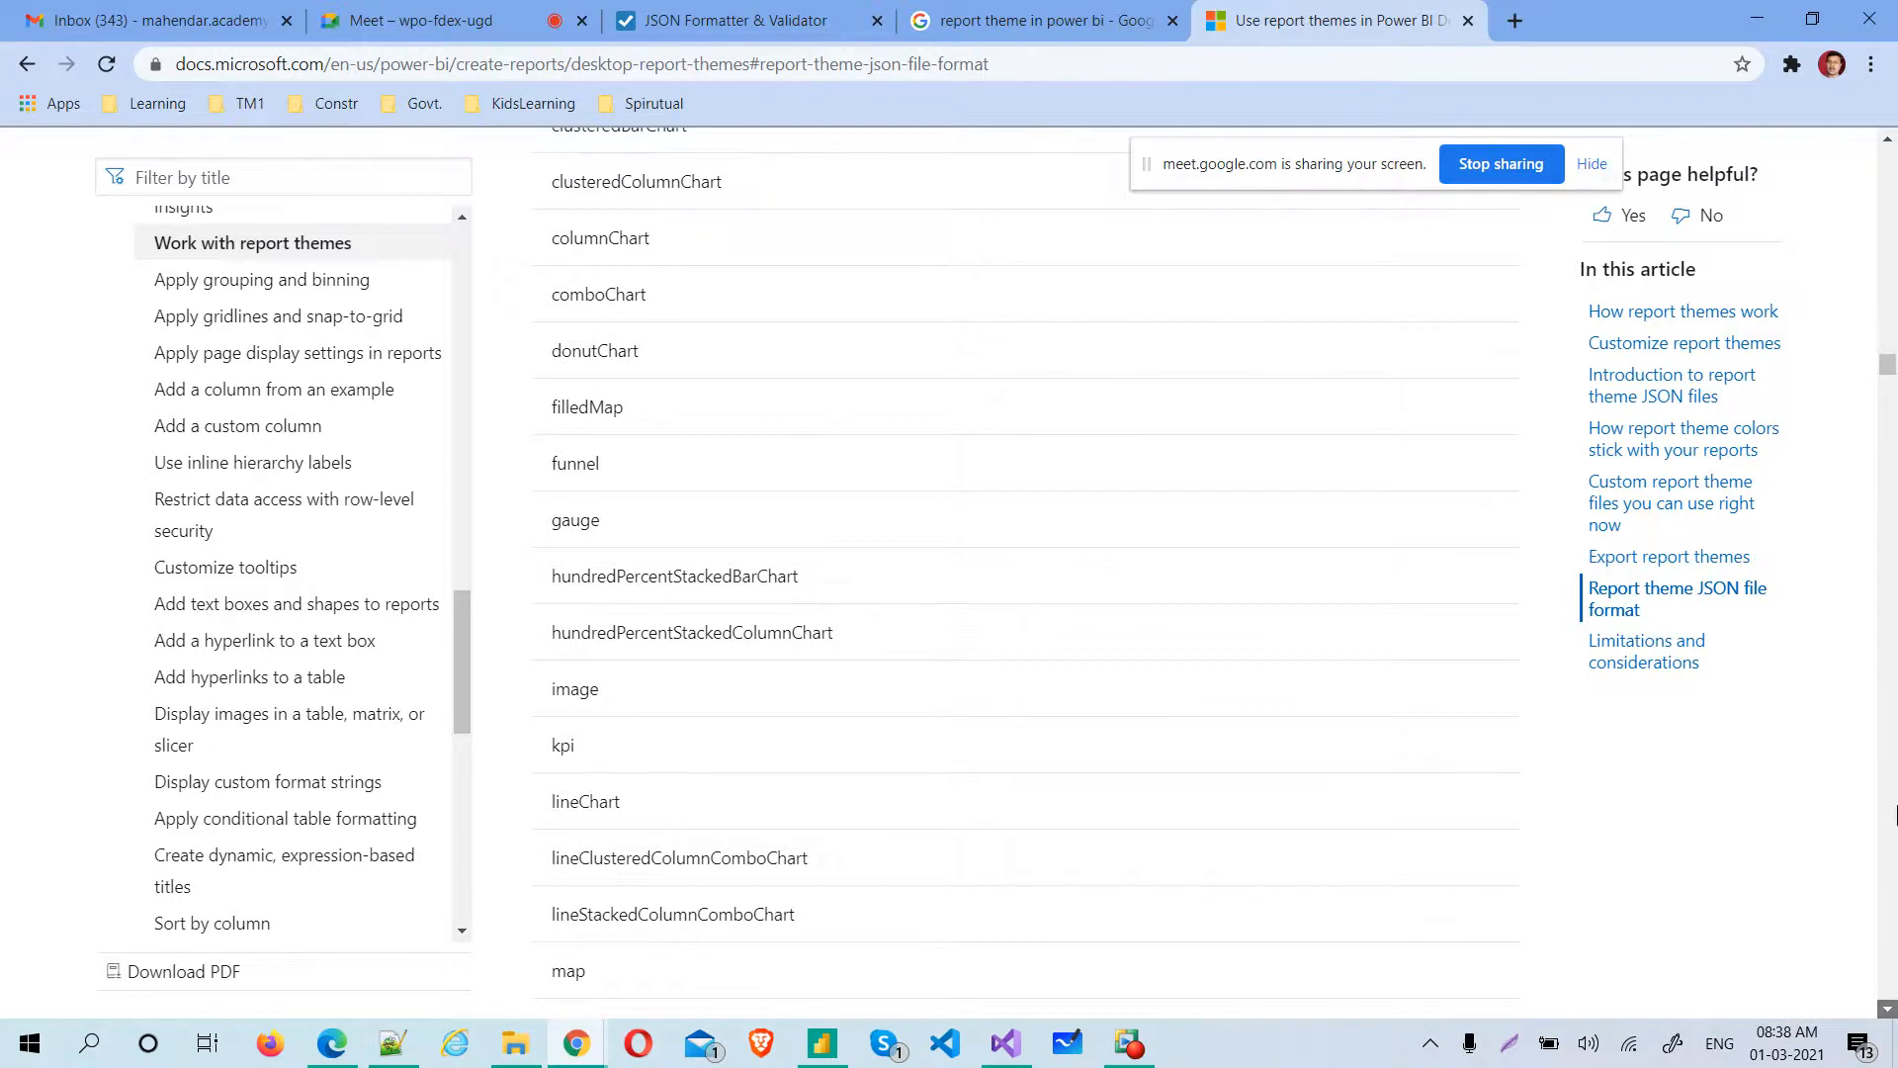
{"action": "left_click", "coordinate": [1889, 1013]}
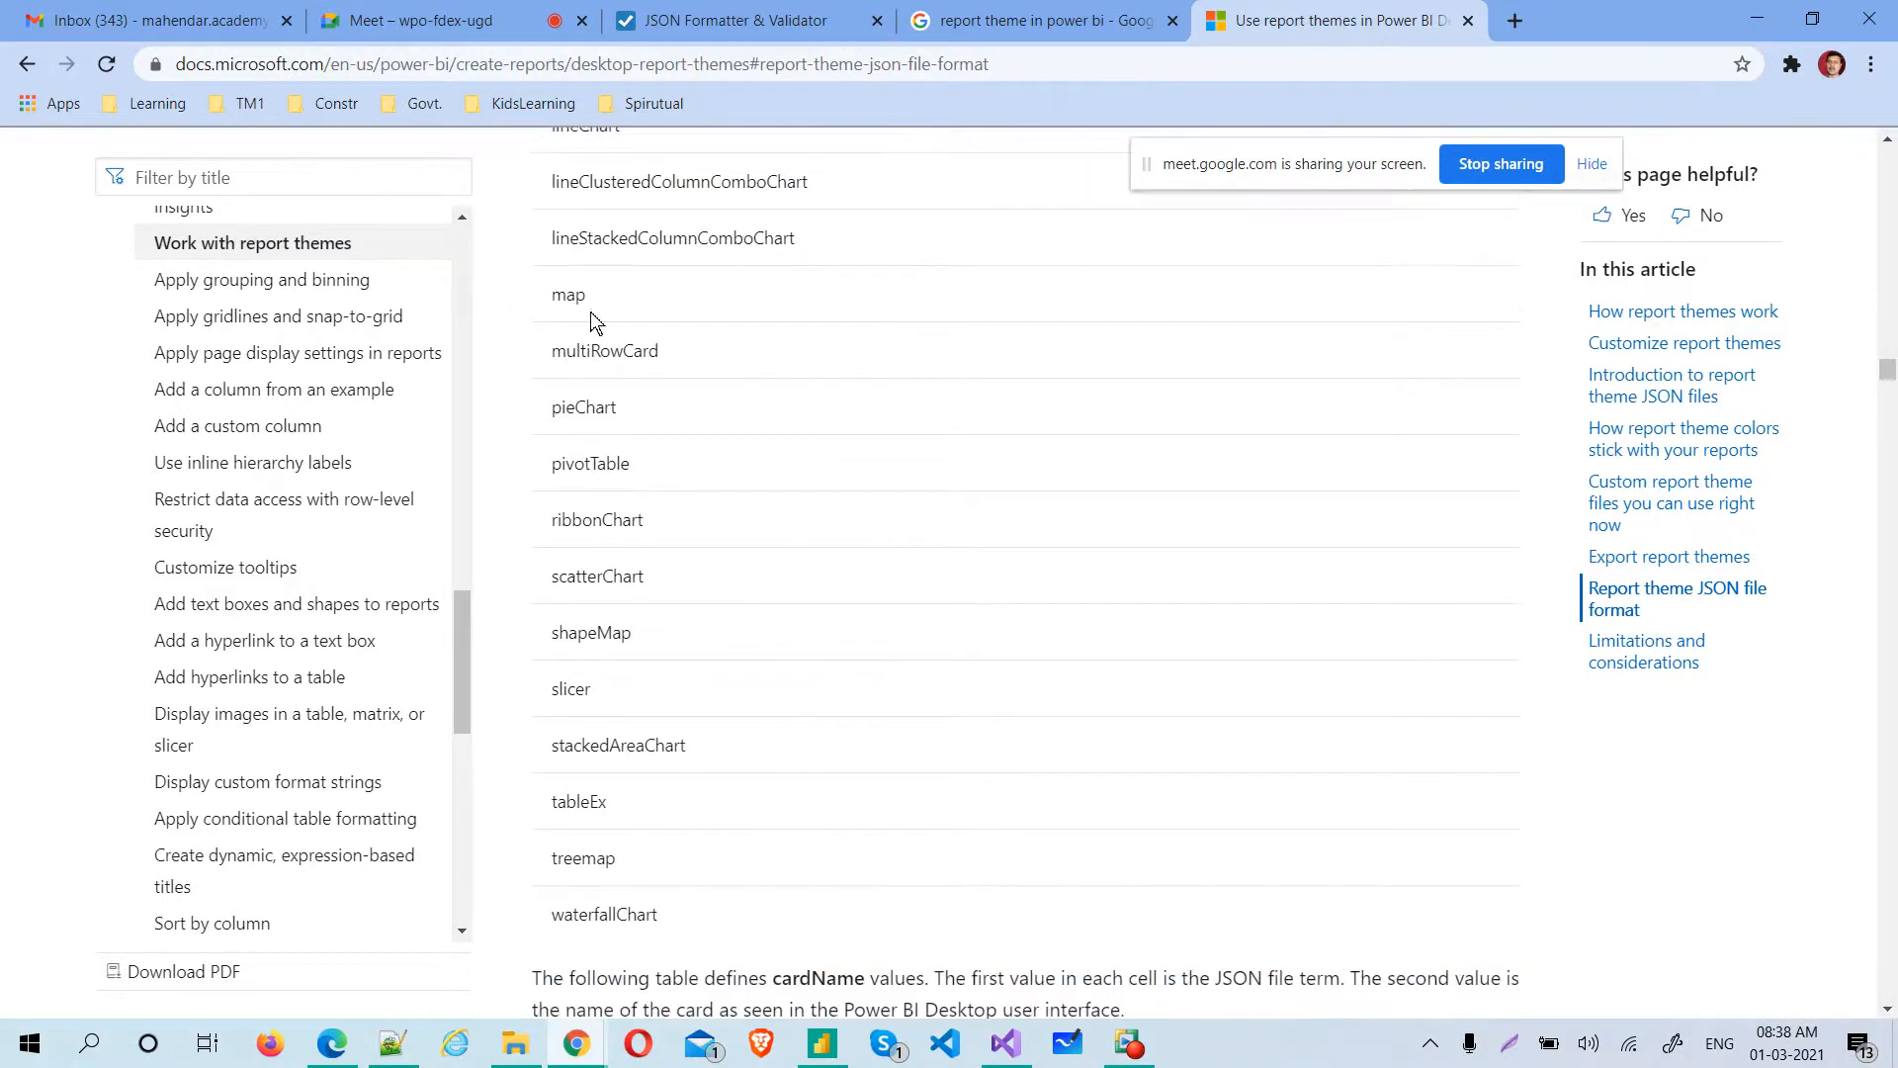
Look through "Properties within each card" and return to the table of cardName values
{"action": "left_click", "coordinate": [1888, 1009]}
{"action": "left_click_drag", "start_coordinate": [1888, 1009], "coordinate": [1888, 1015]}
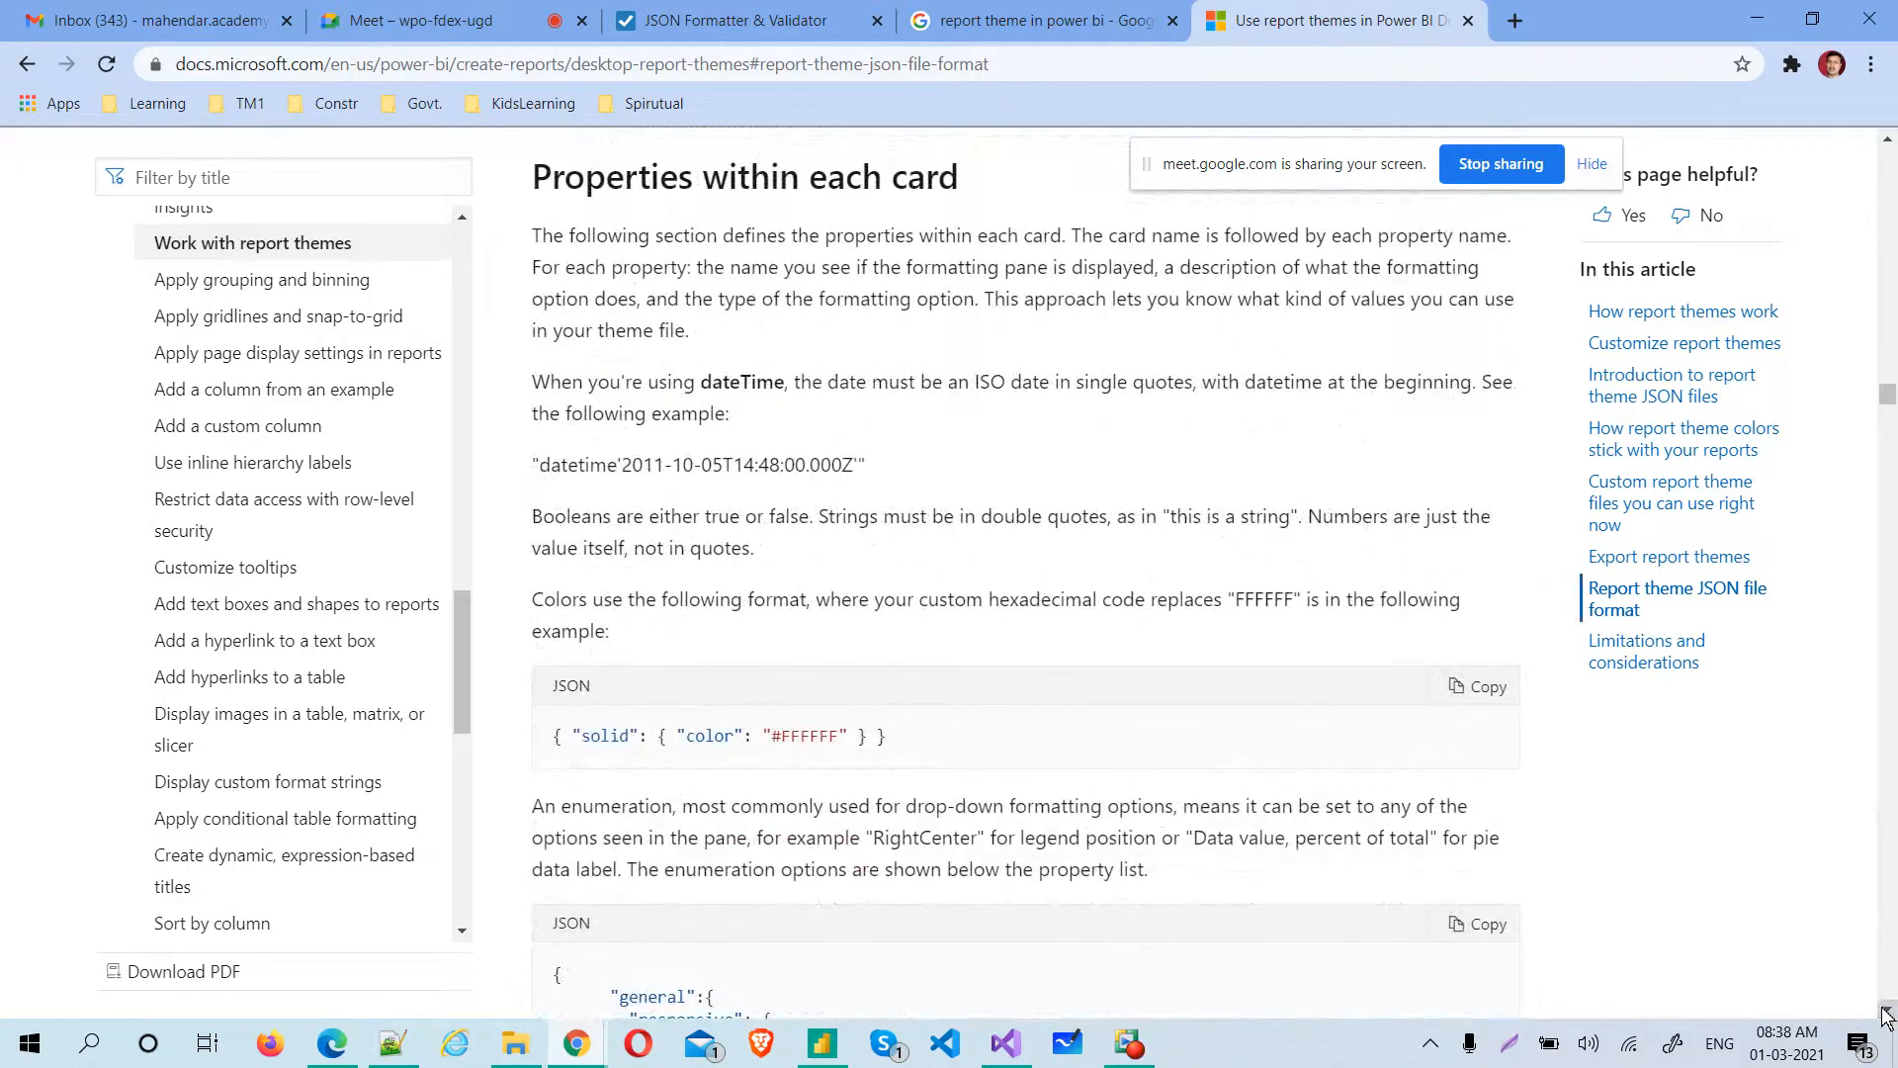
{"action": "left_click_drag", "start_coordinate": [1888, 1016], "coordinate": [1888, 1015]}
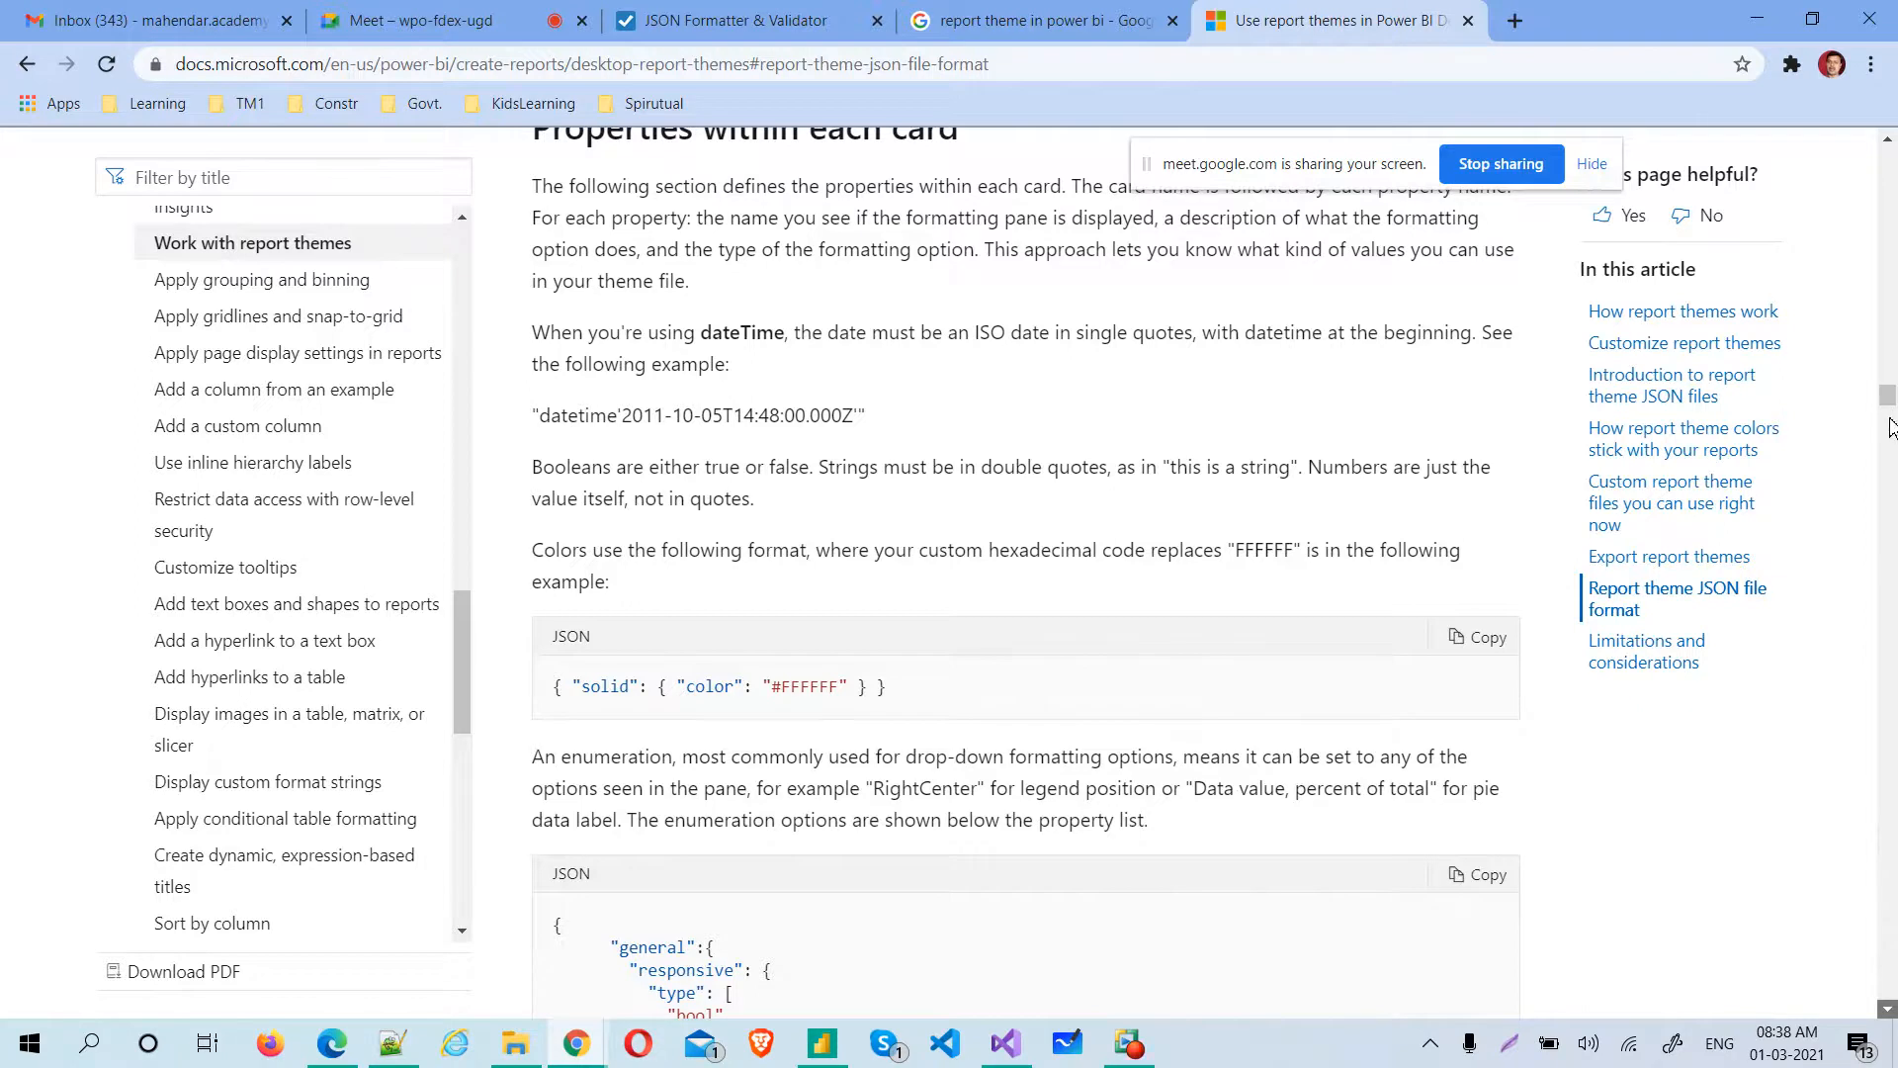
{"action": "left_click_drag", "start_coordinate": [1888, 415], "coordinate": [1888, 376]}
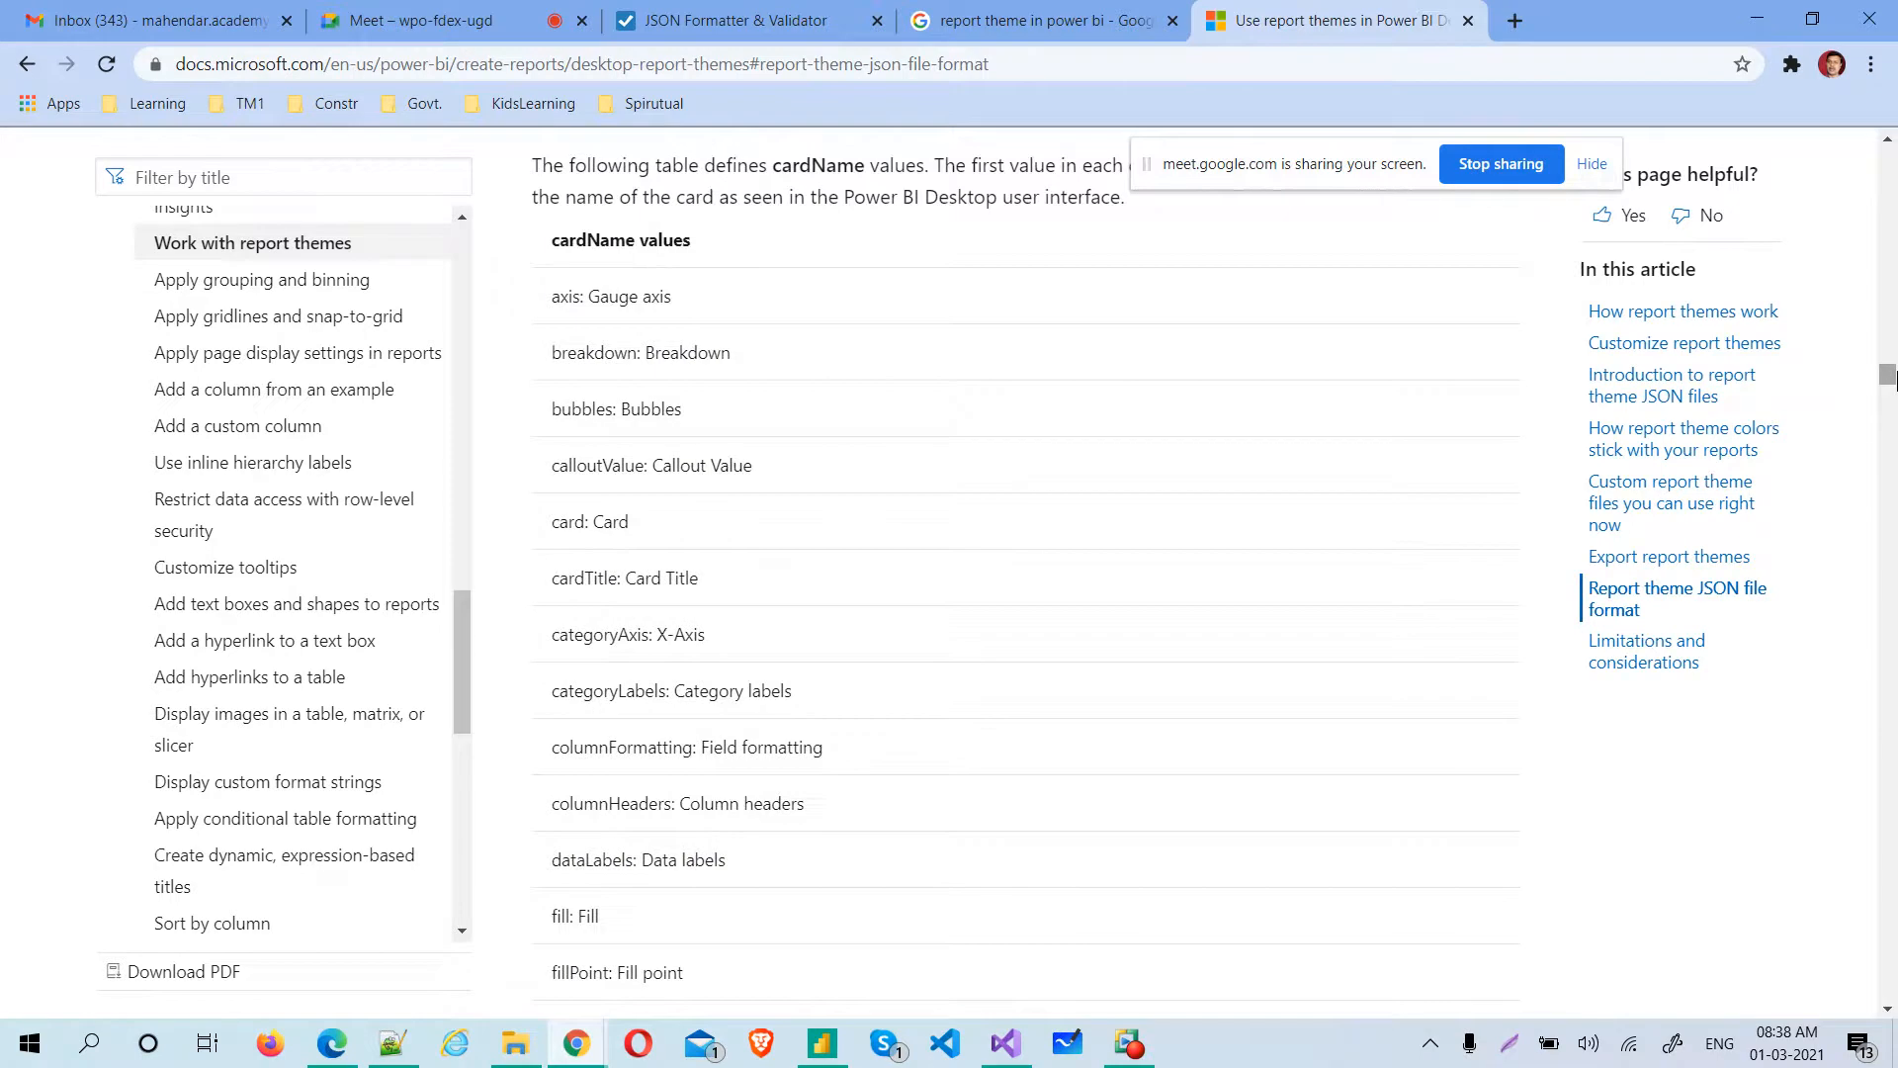
Search the web for "themes power bi tips" in a new tab and open the PowerBI.Tips Power BI Theme Generator
{"action": "left_click", "coordinate": [1516, 20]}
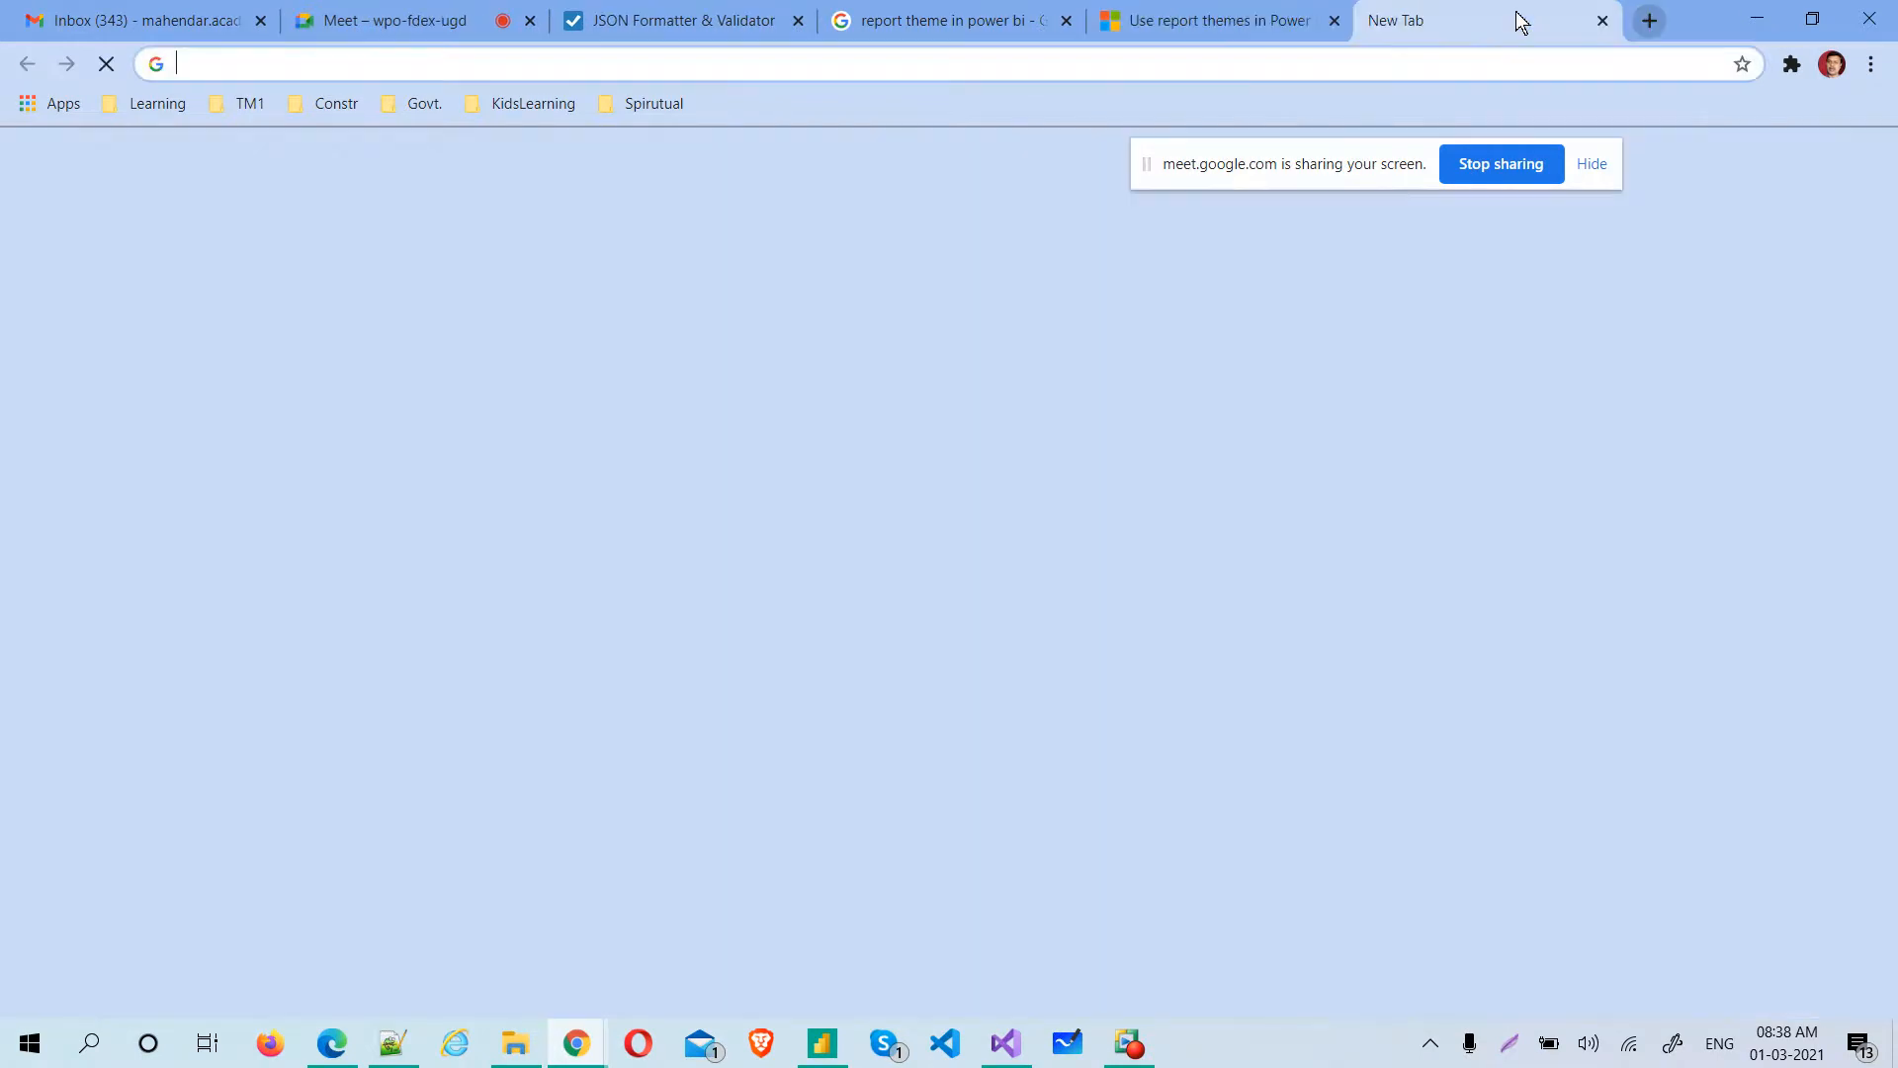
{"action": "left_click", "coordinate": [1230, 78]}
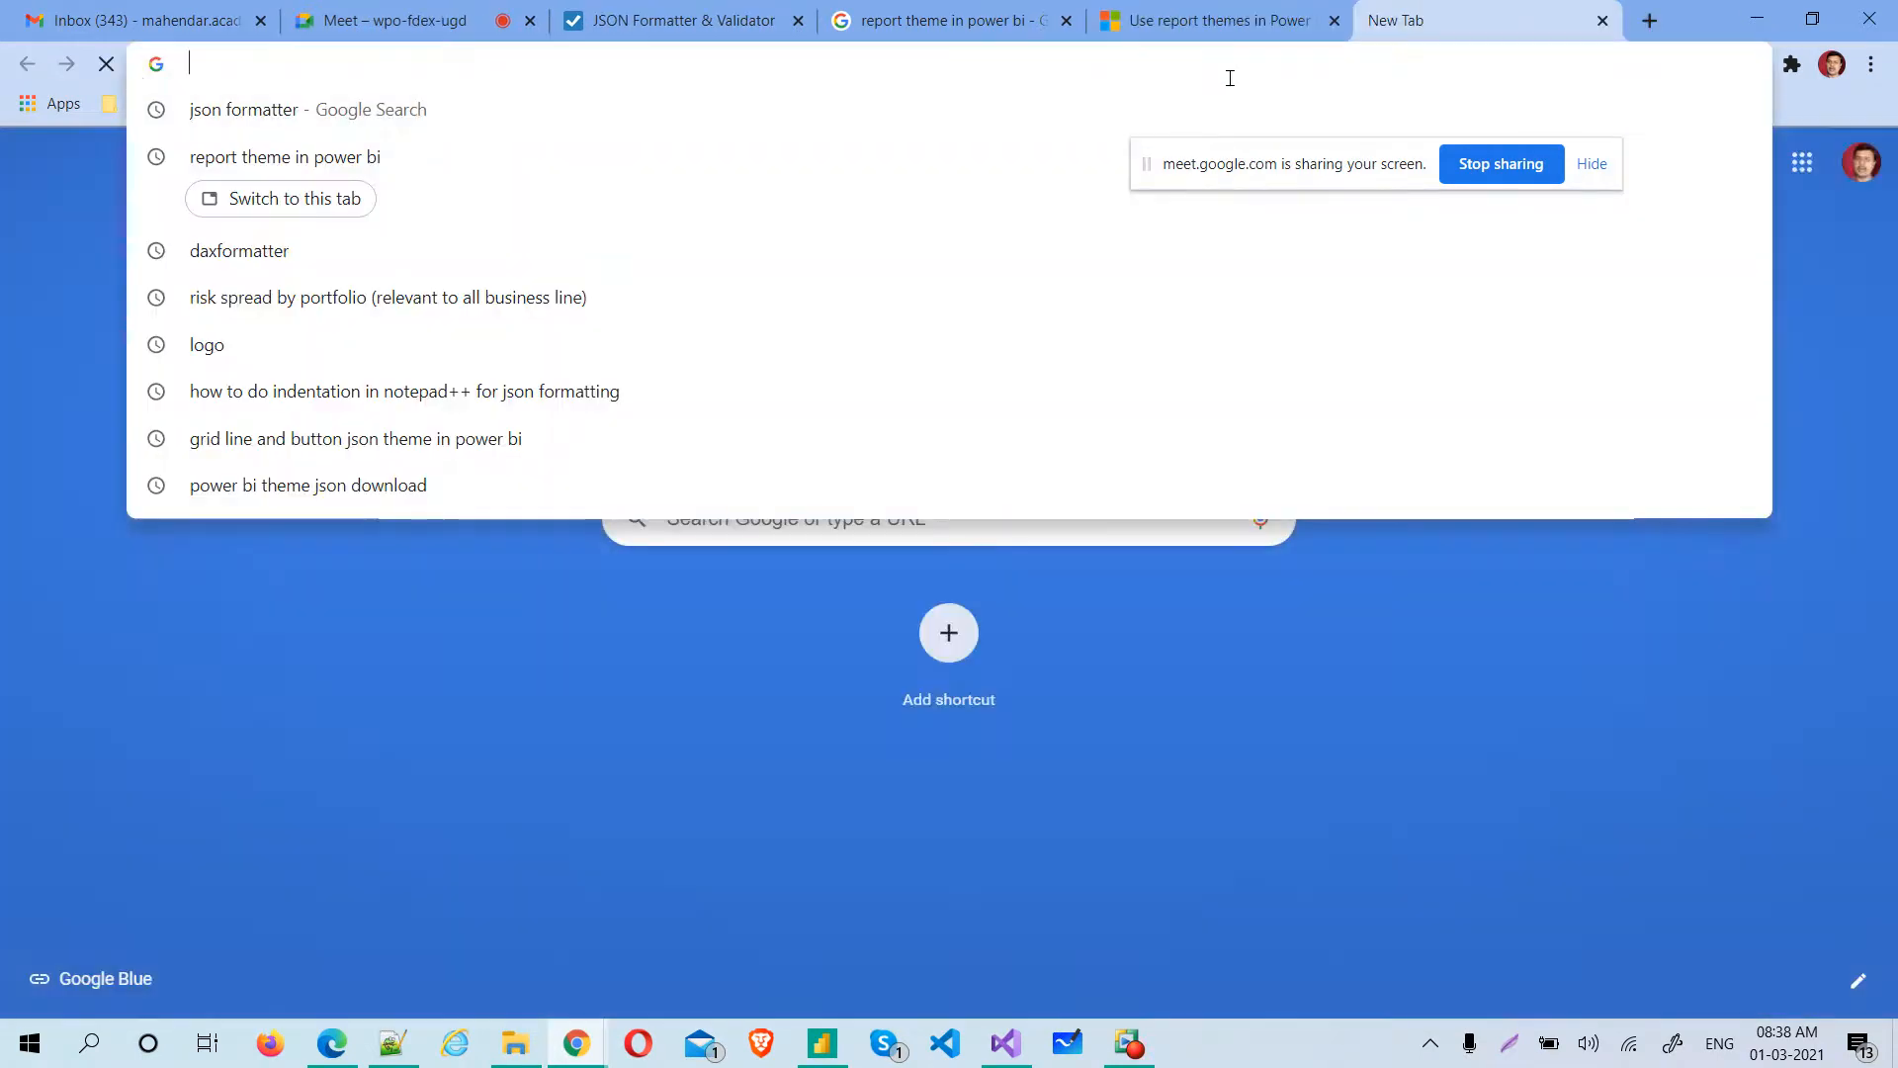
{"action": "type", "text": "po"}
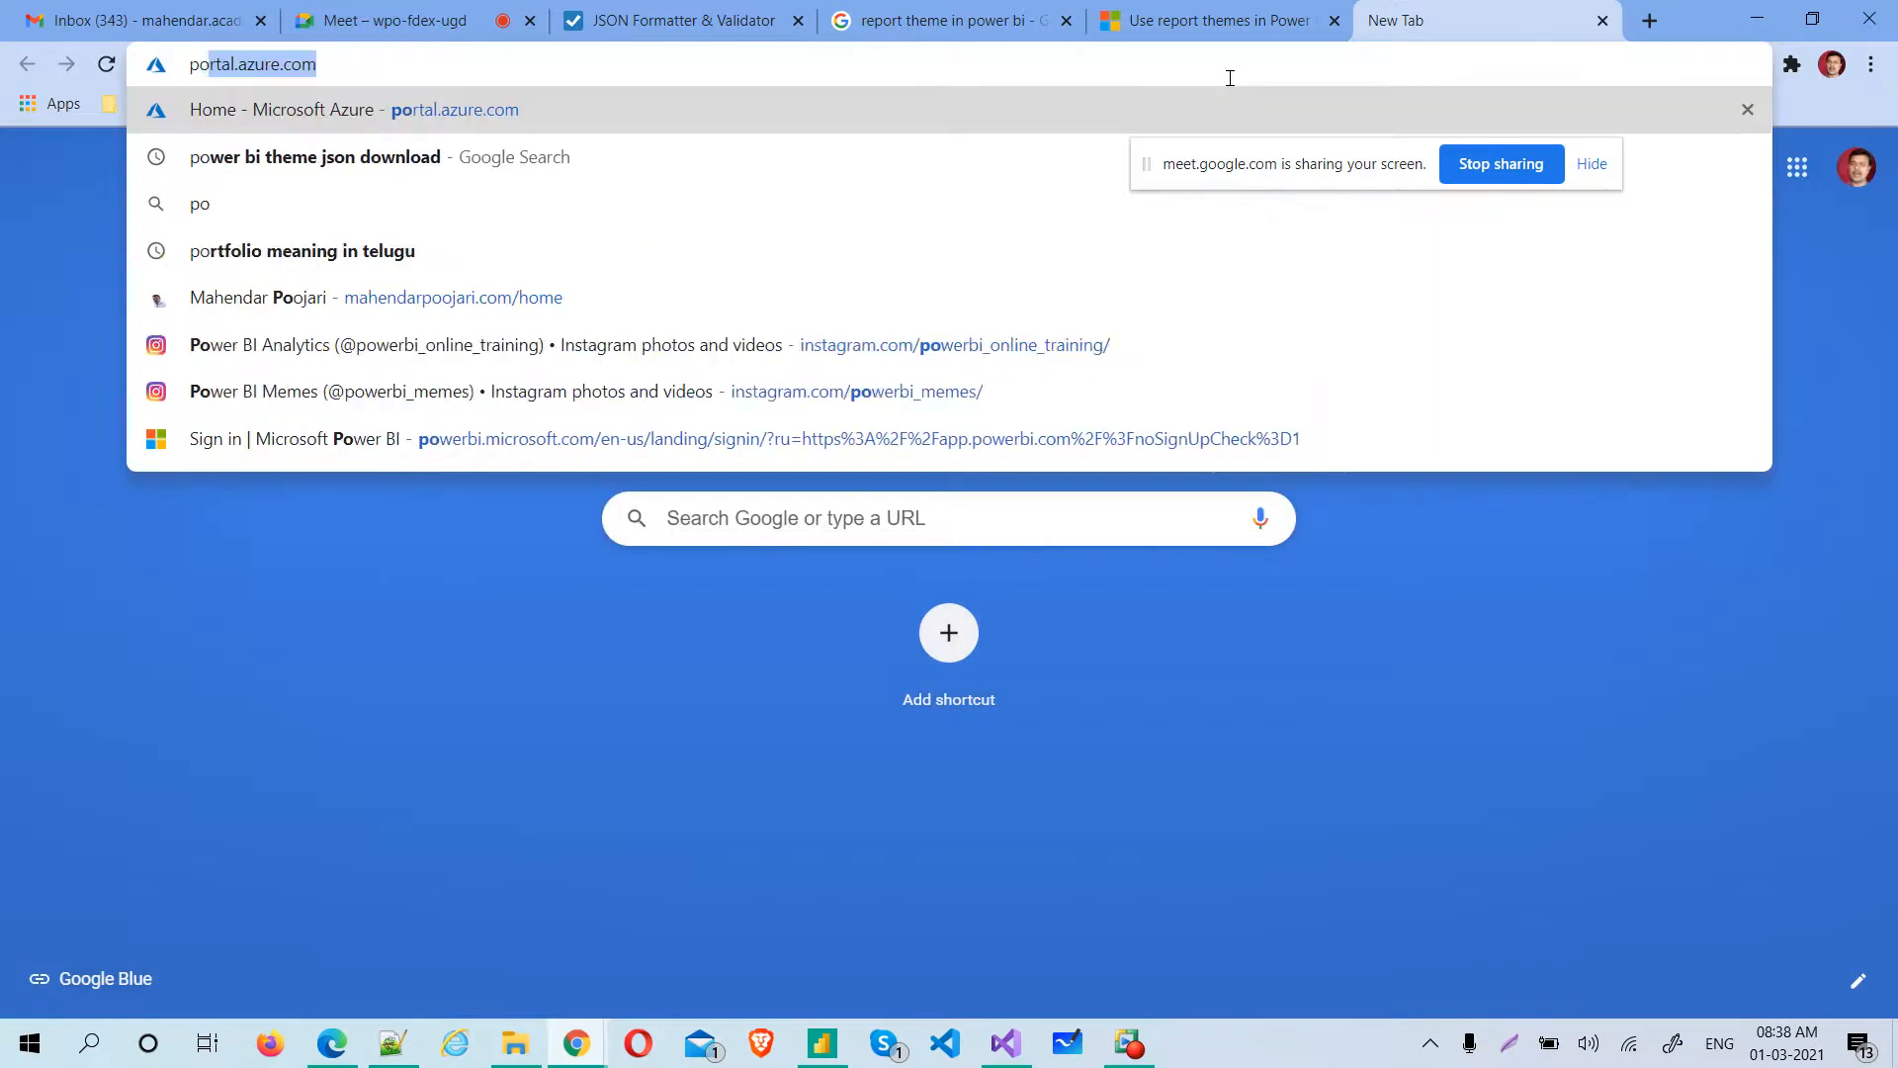
{"action": "type", "text": "werbi themes"}
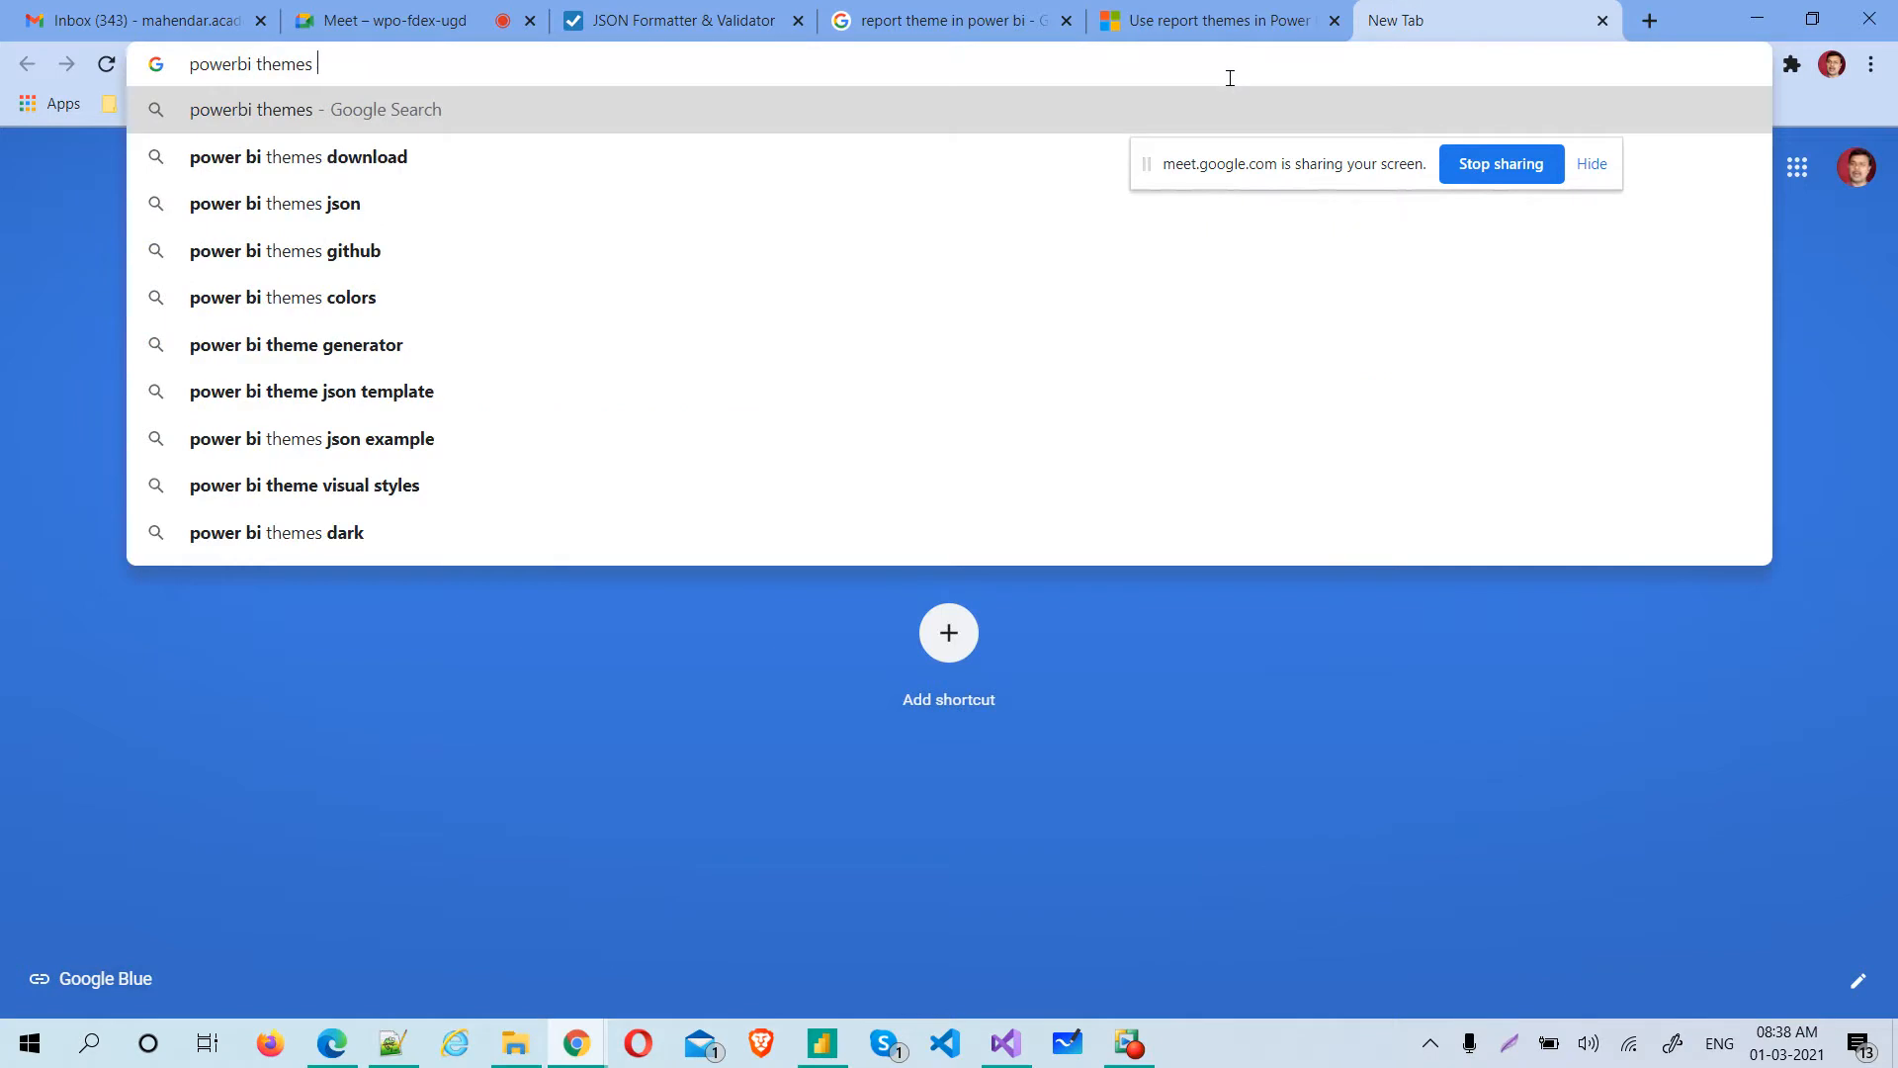
{"action": "type", "text": " tips"}
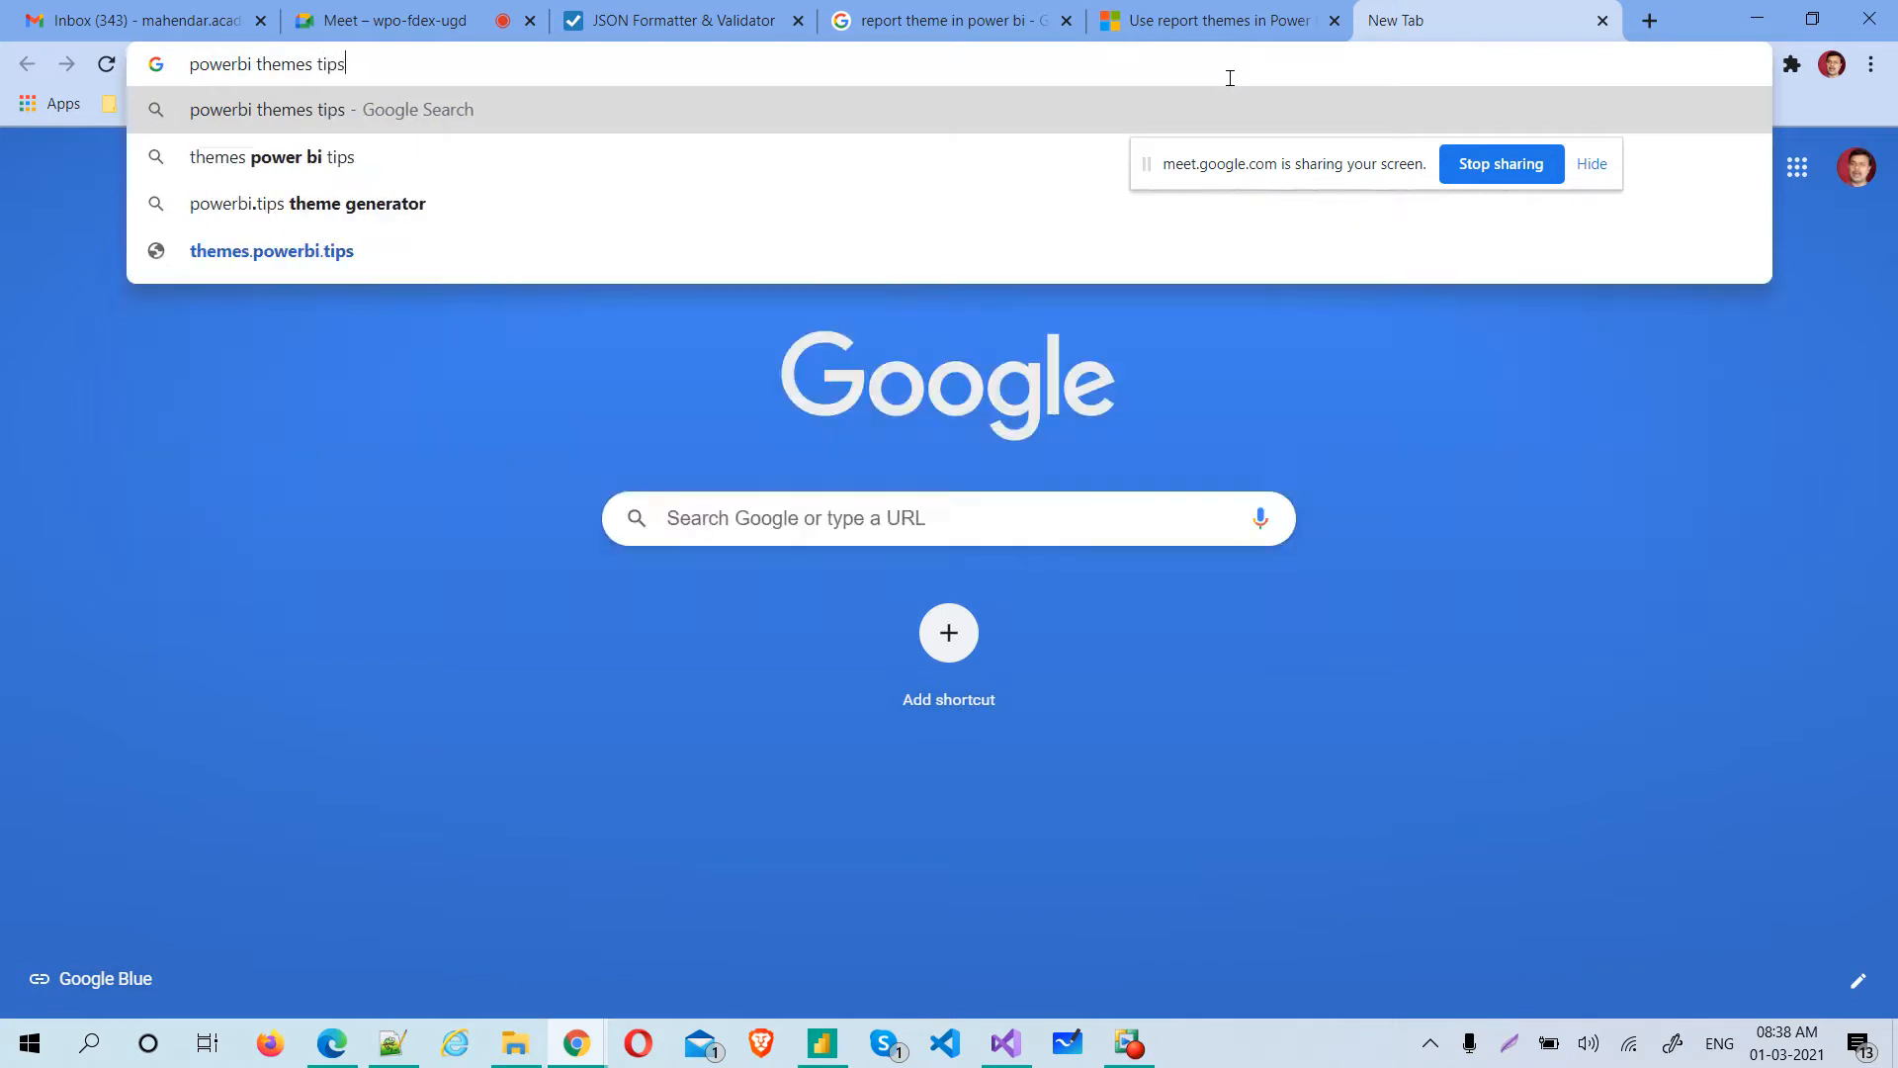
{"action": "key", "text": "Down"}
{"action": "key", "text": "Return"}
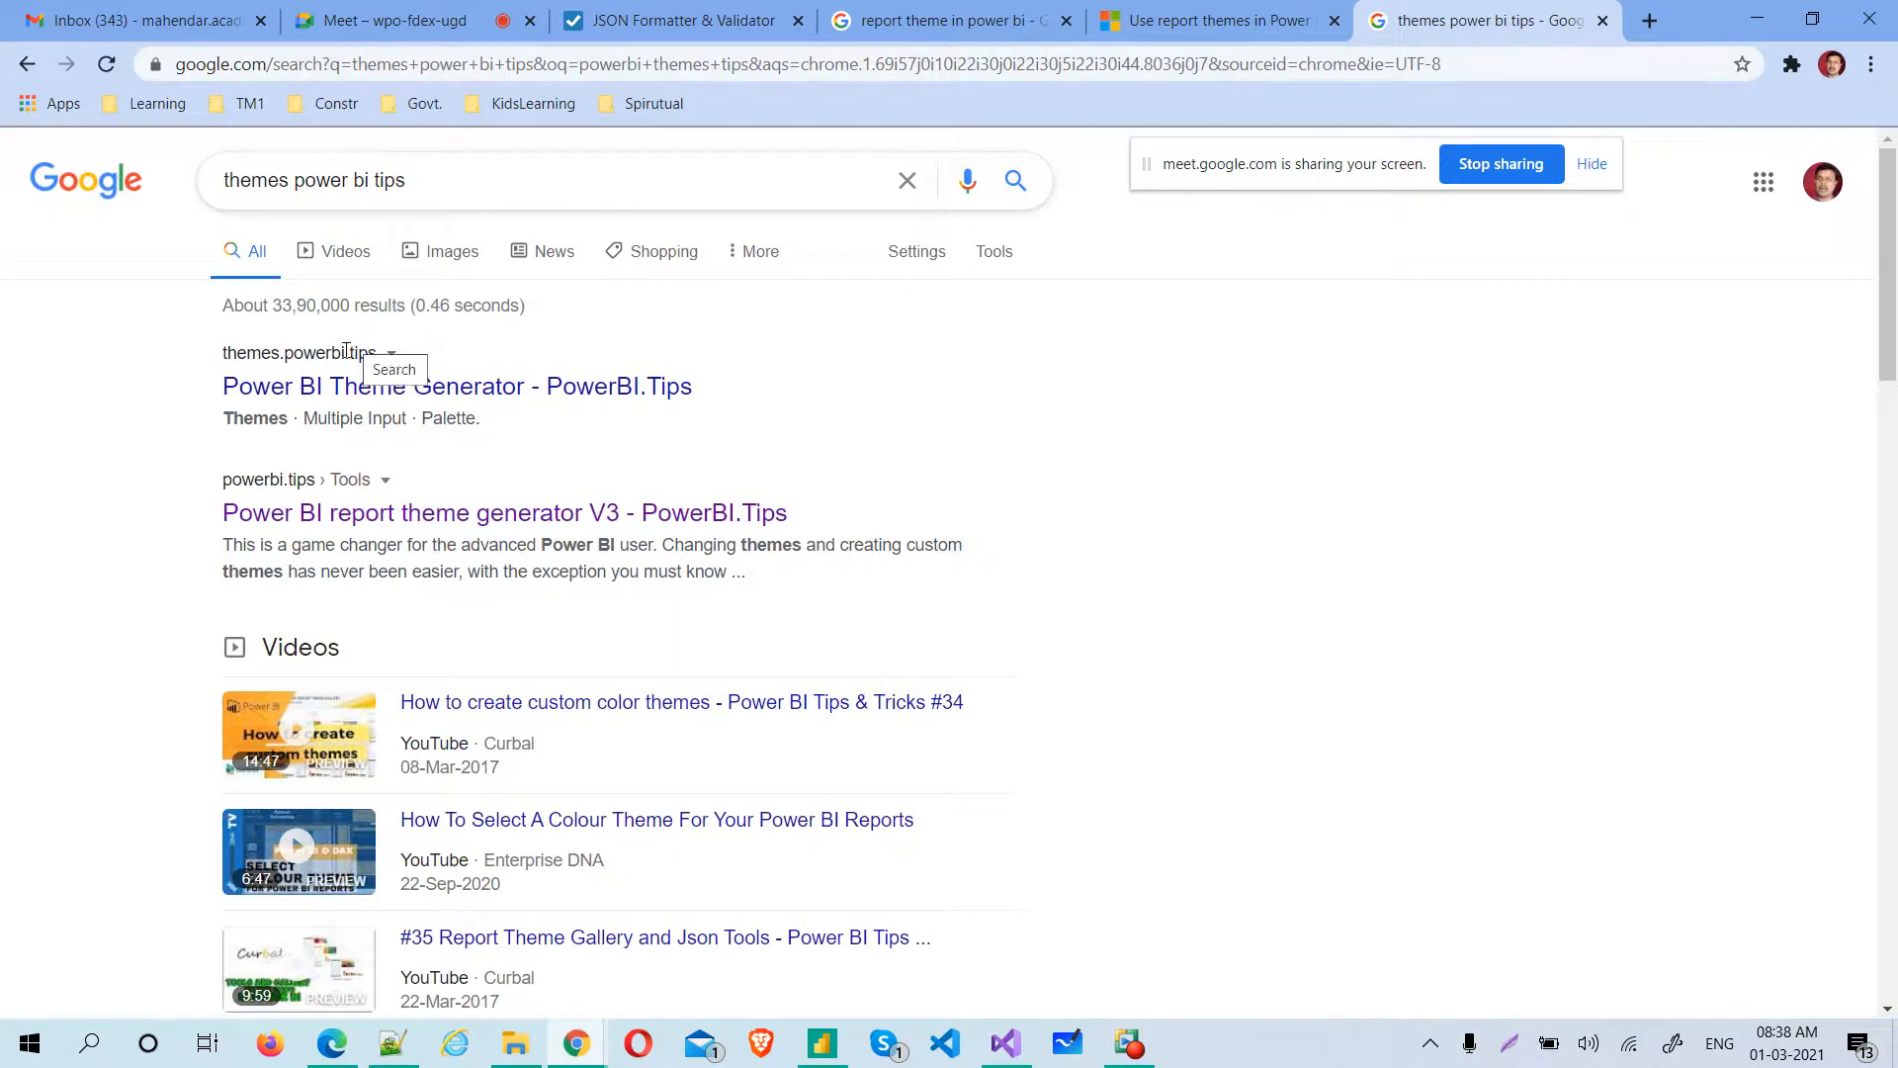
{"action": "left_click", "coordinate": [416, 394]}
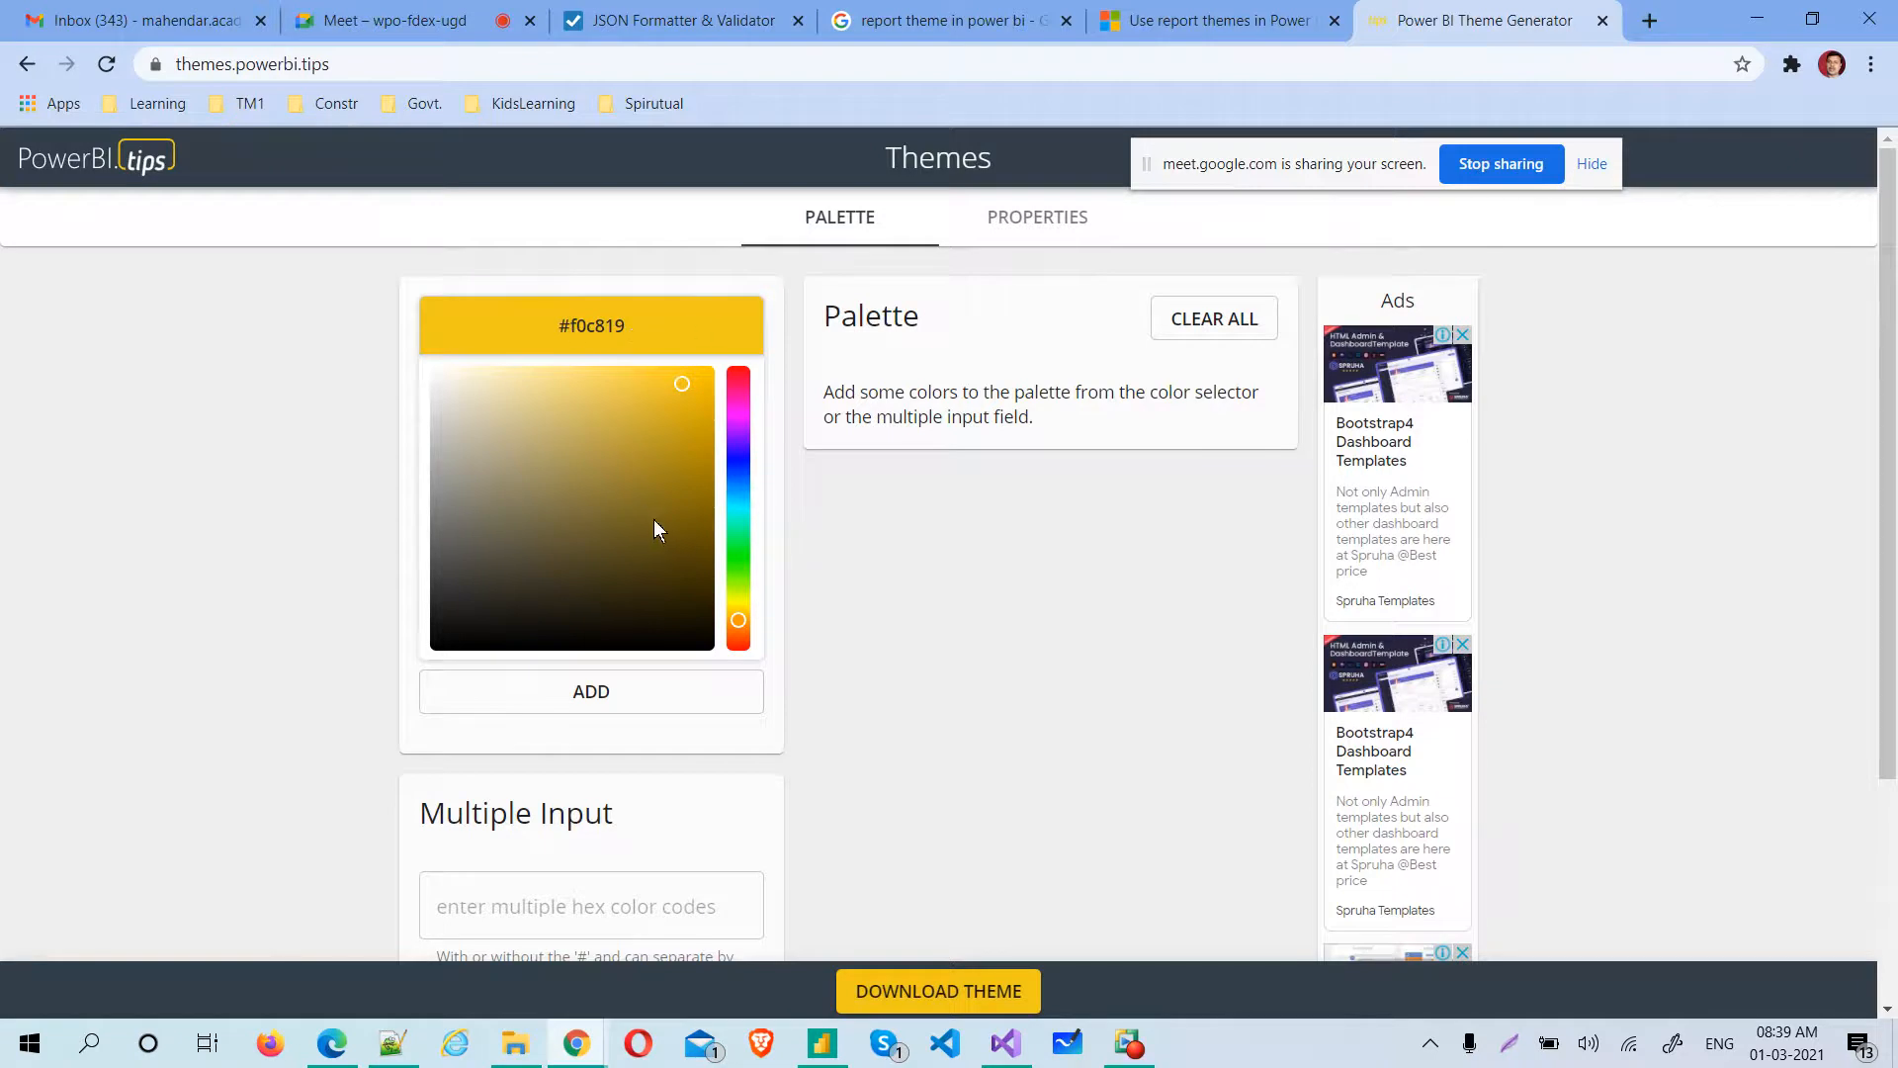
Add the blue colors #3748ad and #152371 to the theme palette
{"action": "left_click", "coordinate": [739, 467]}
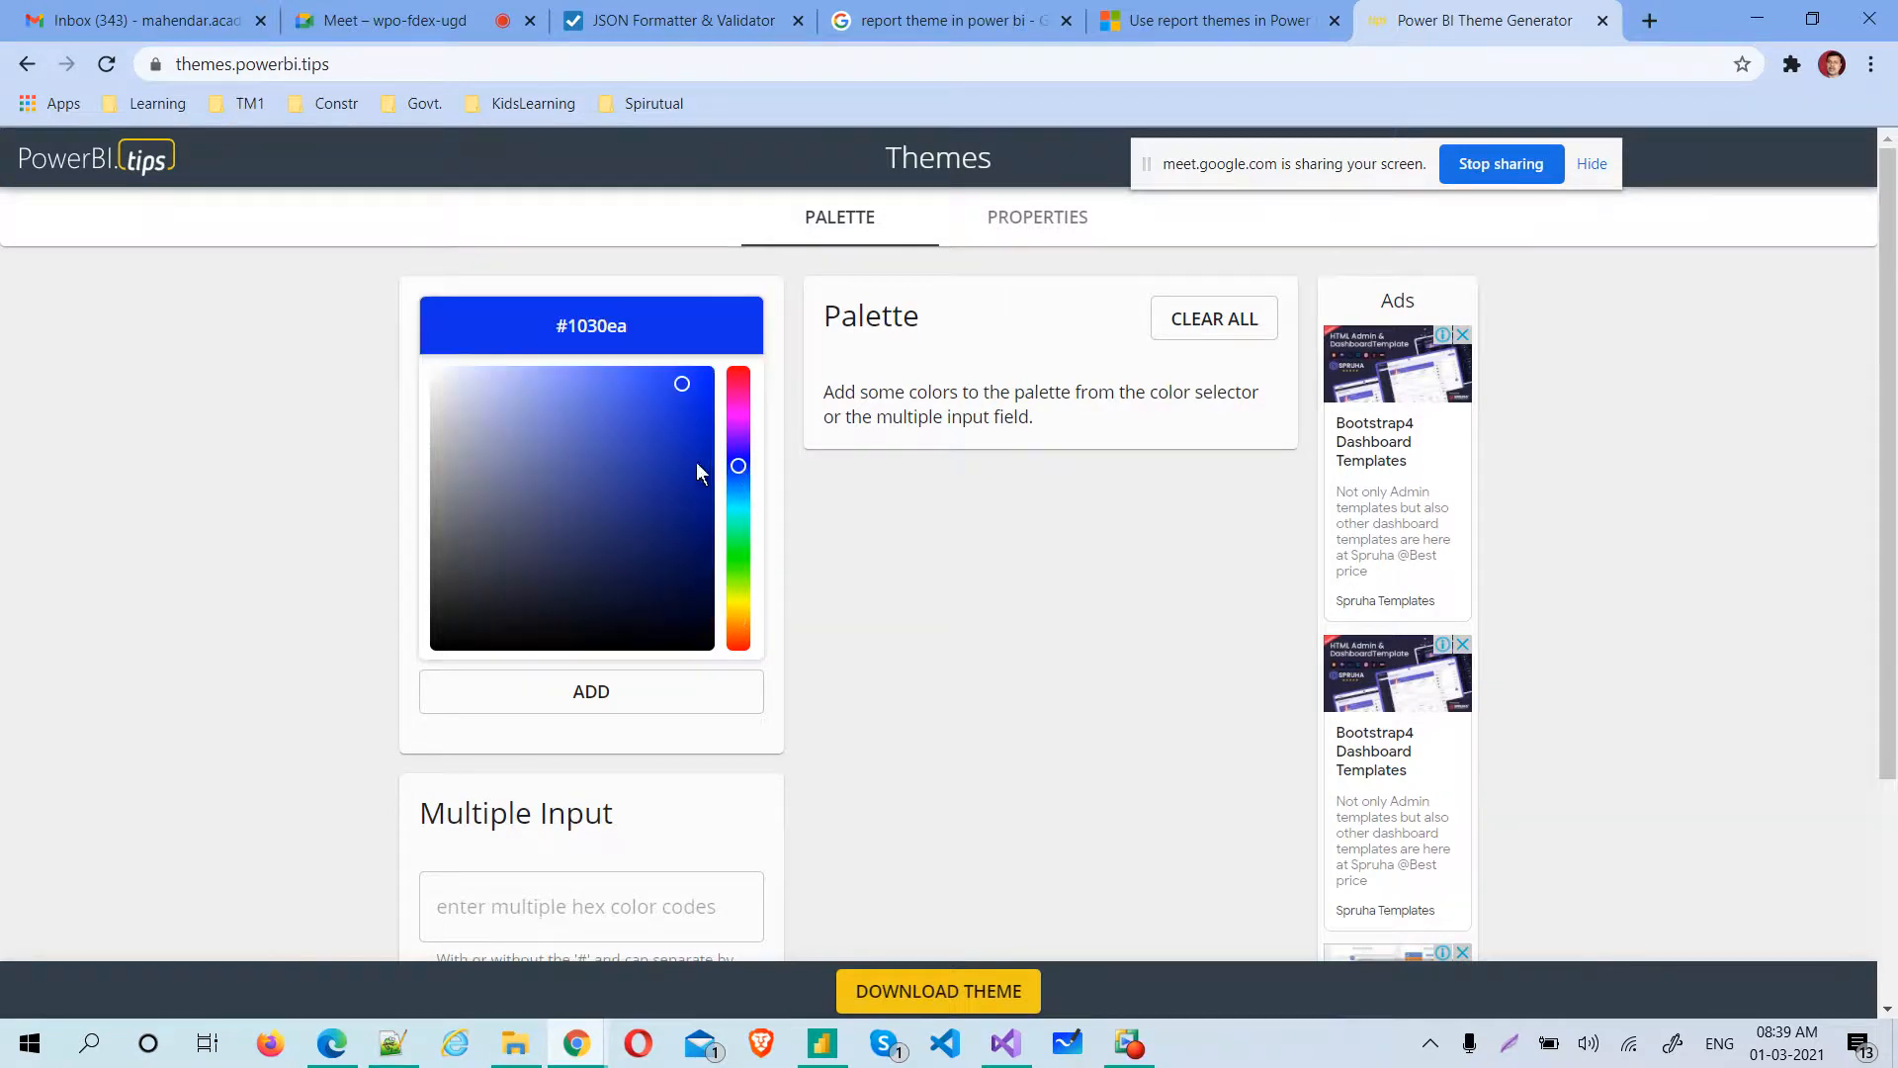
{"action": "left_click", "coordinate": [622, 456]}
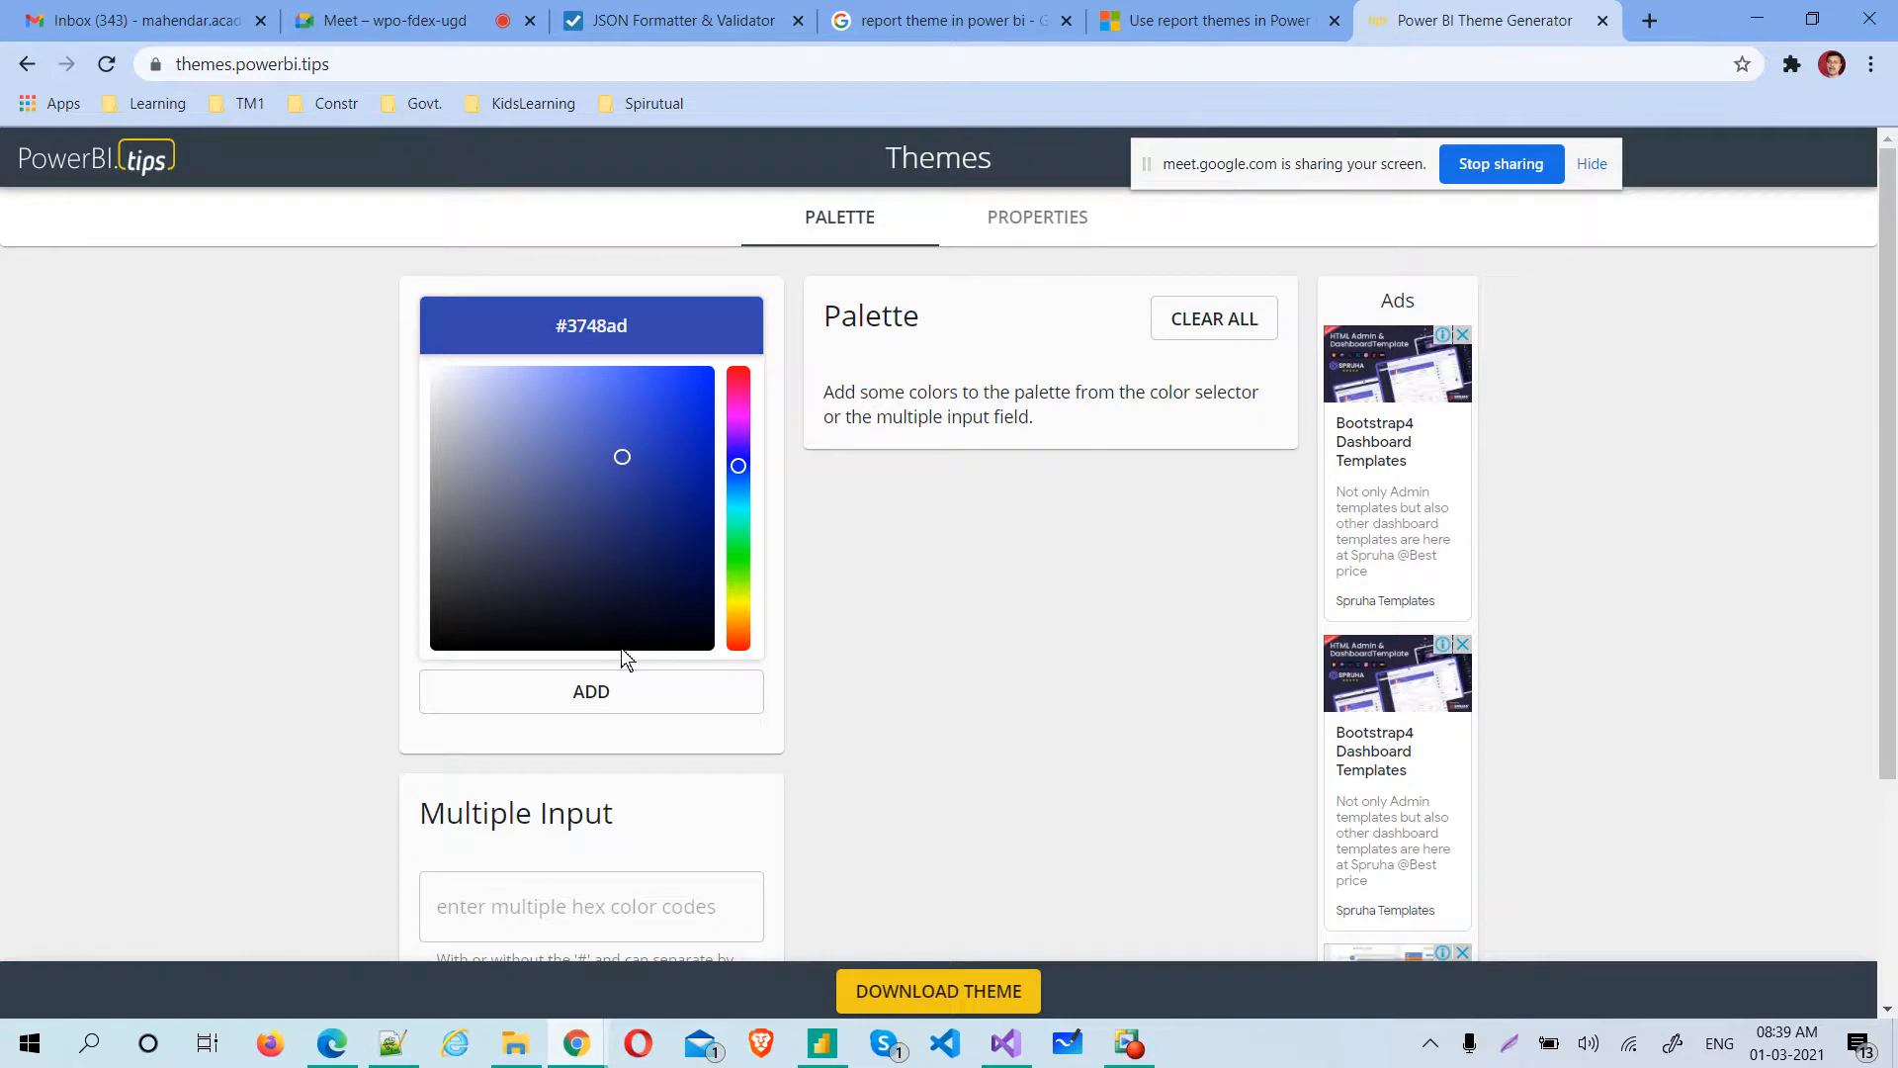
{"action": "left_click", "coordinate": [588, 716]}
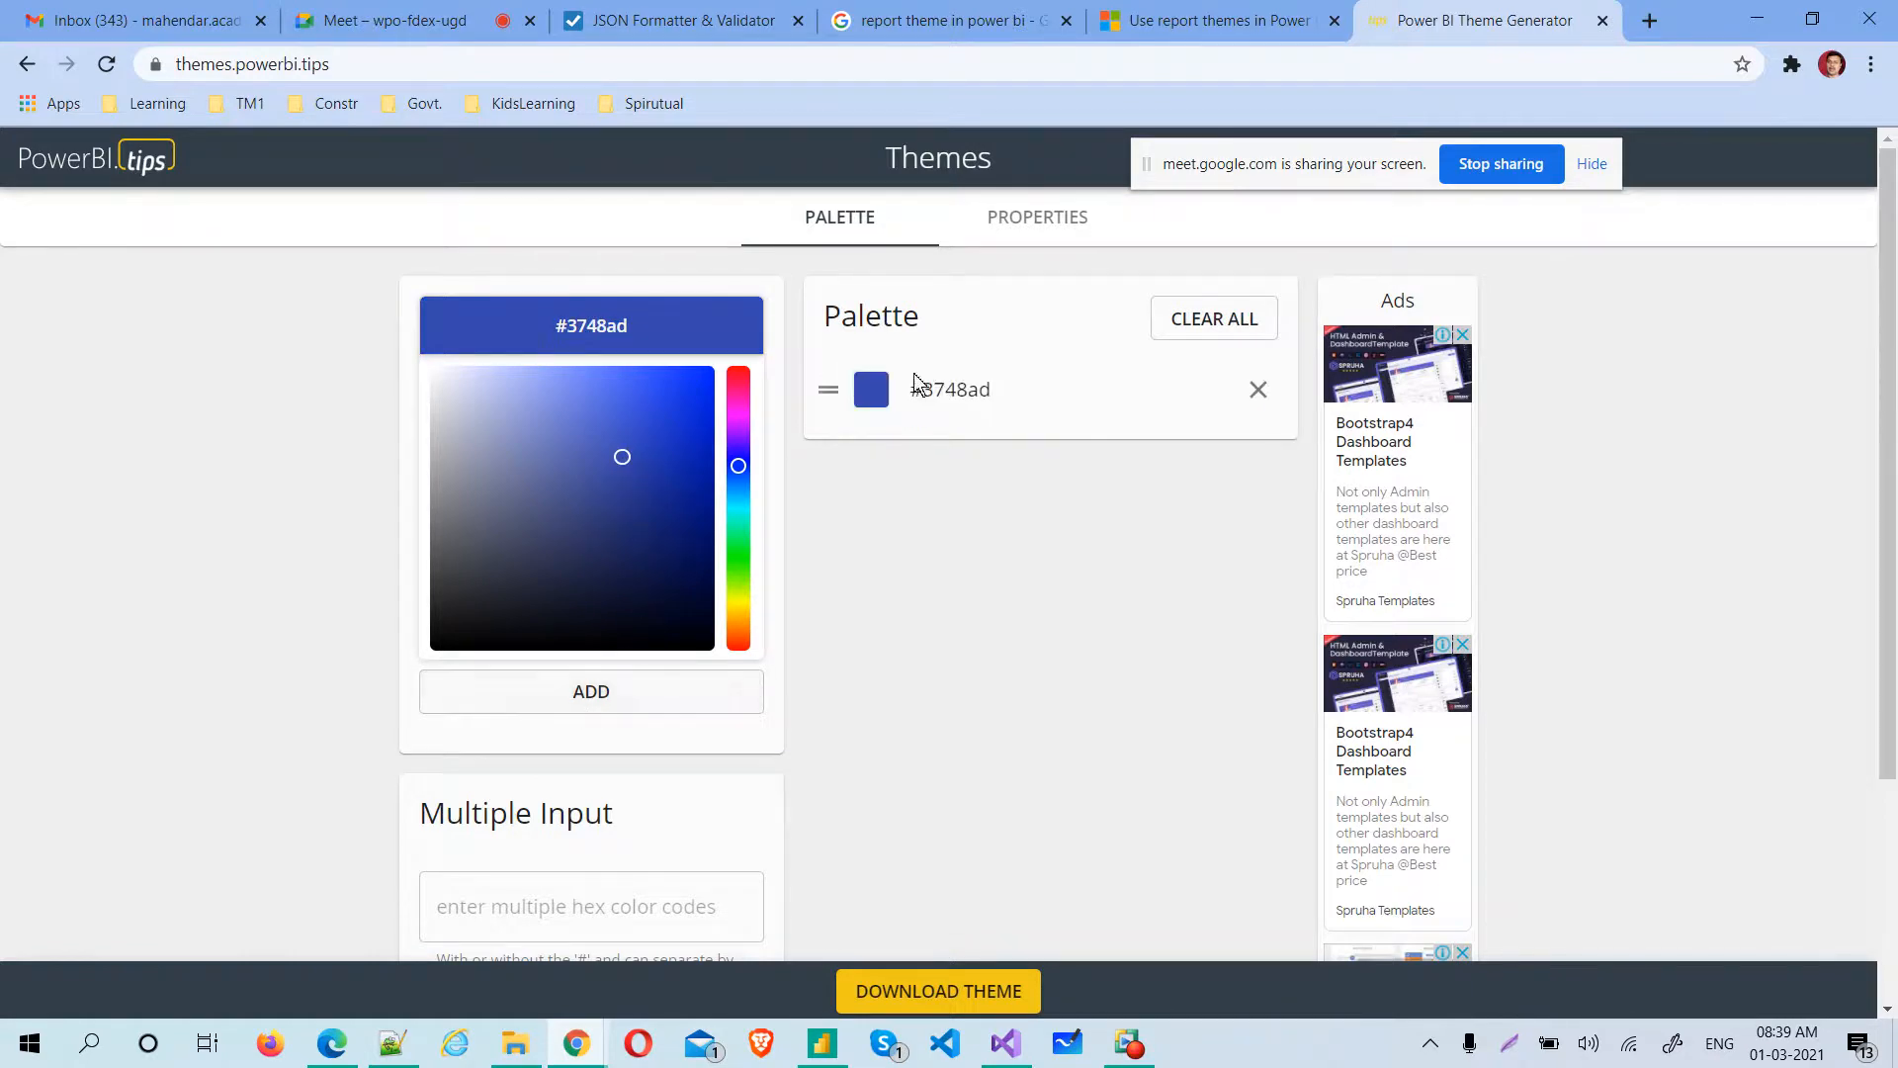
{"action": "left_click", "coordinate": [658, 524]}
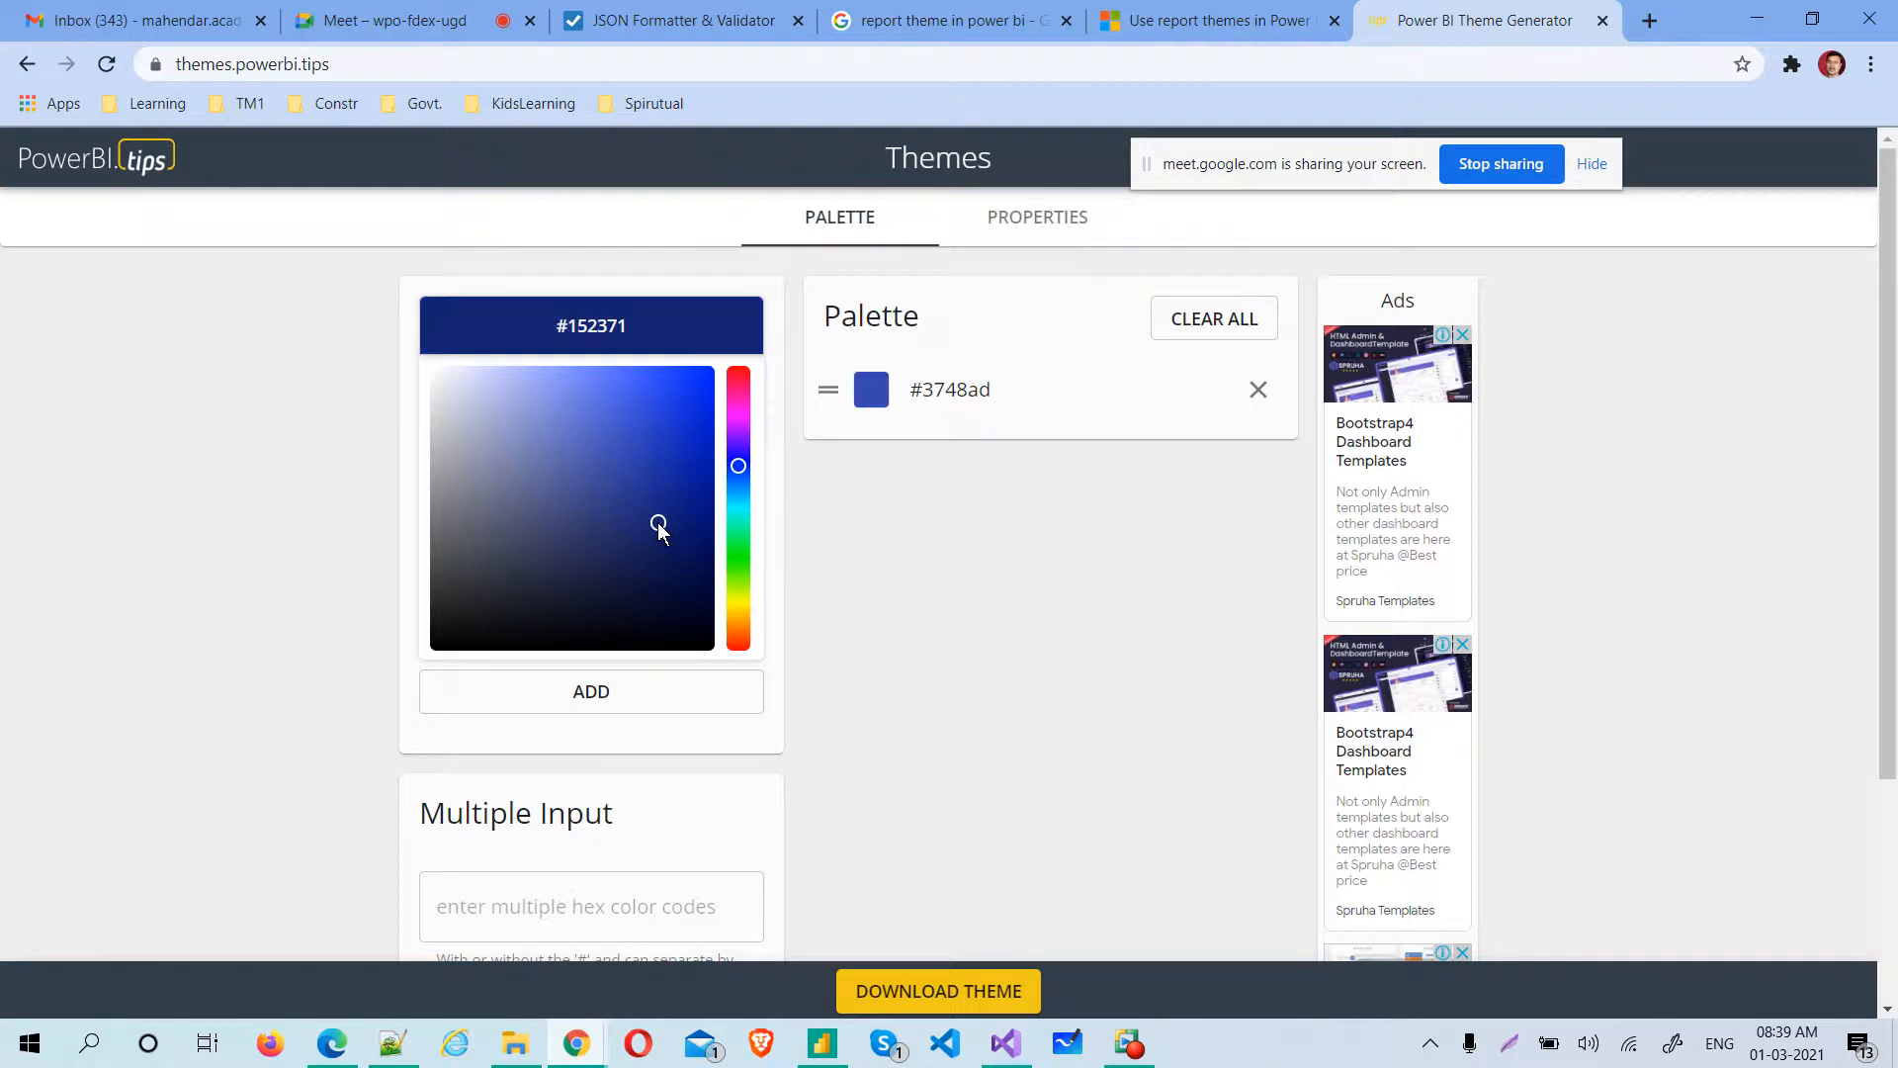
{"action": "left_click", "coordinate": [592, 705]}
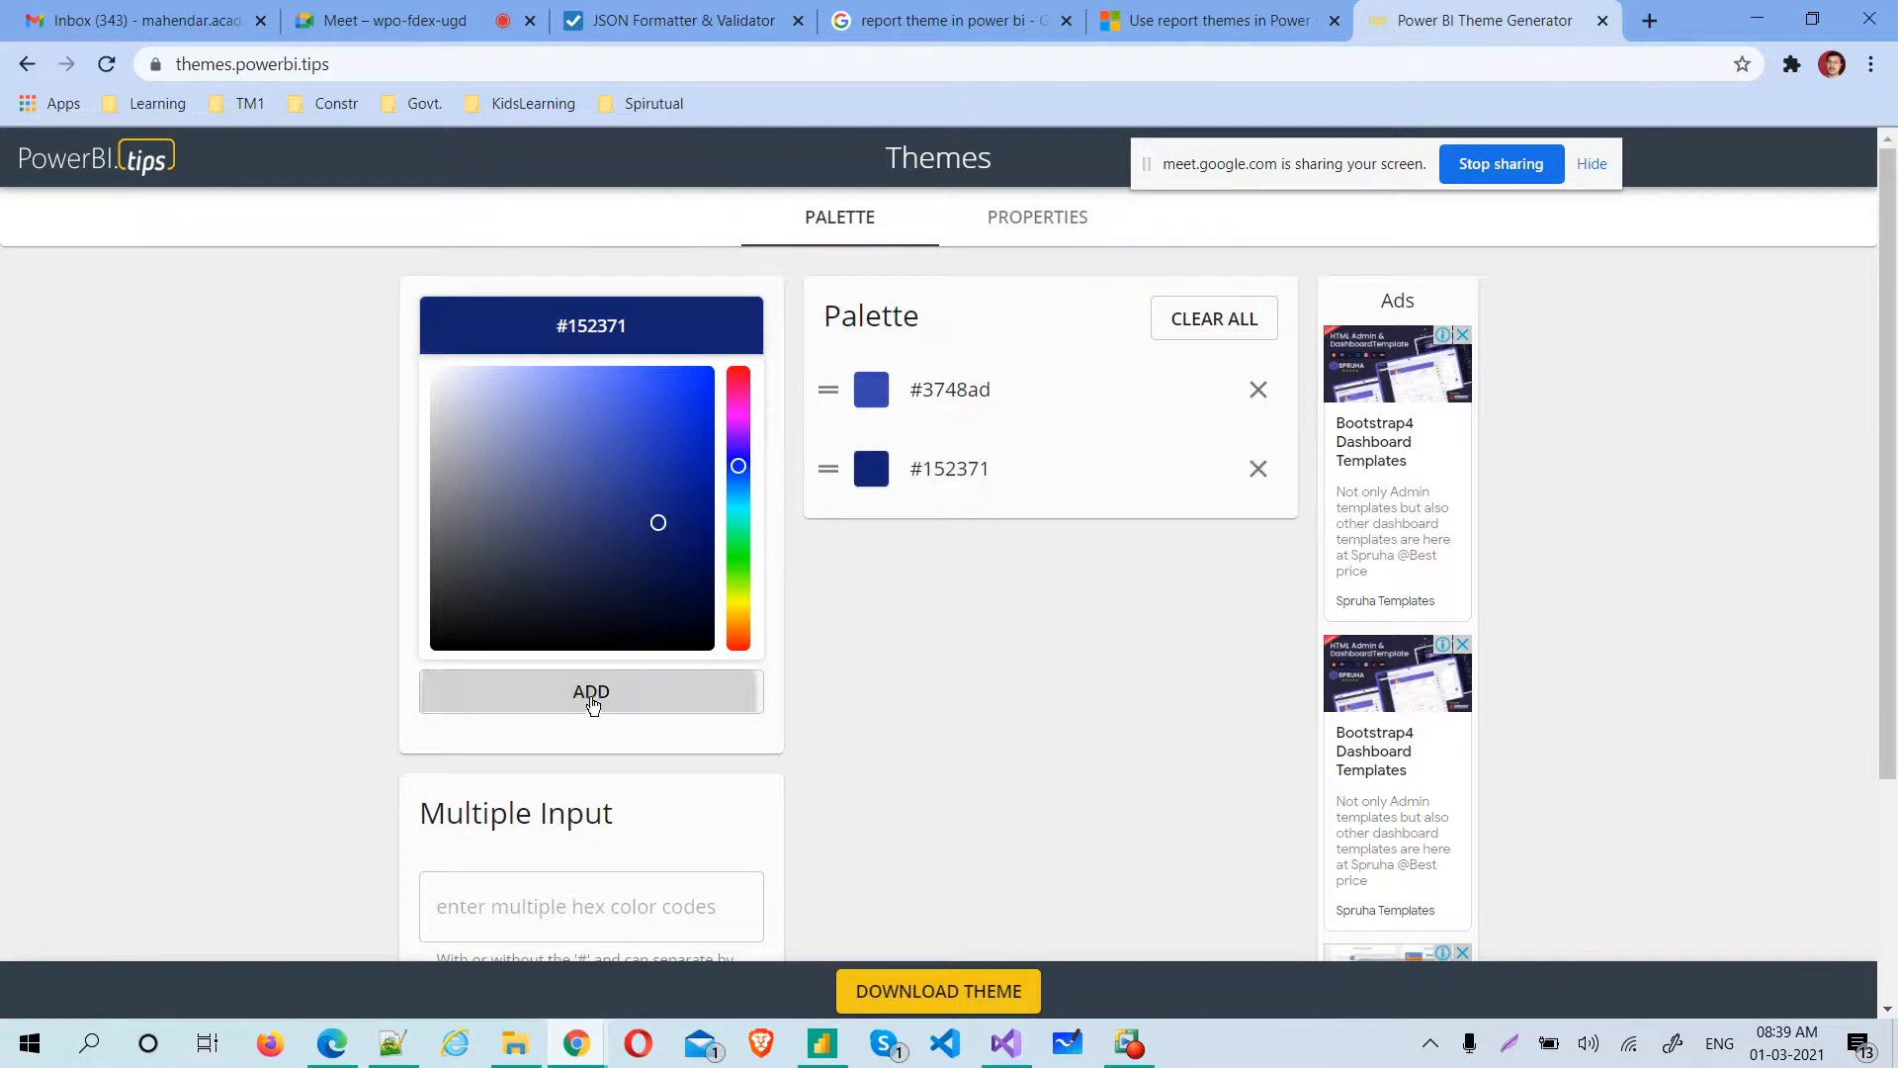
Add the green colors #427c31 and #19440c to the theme palette, each of them twice
{"action": "left_click", "coordinate": [741, 565]}
{"action": "left_click", "coordinate": [603, 512]}
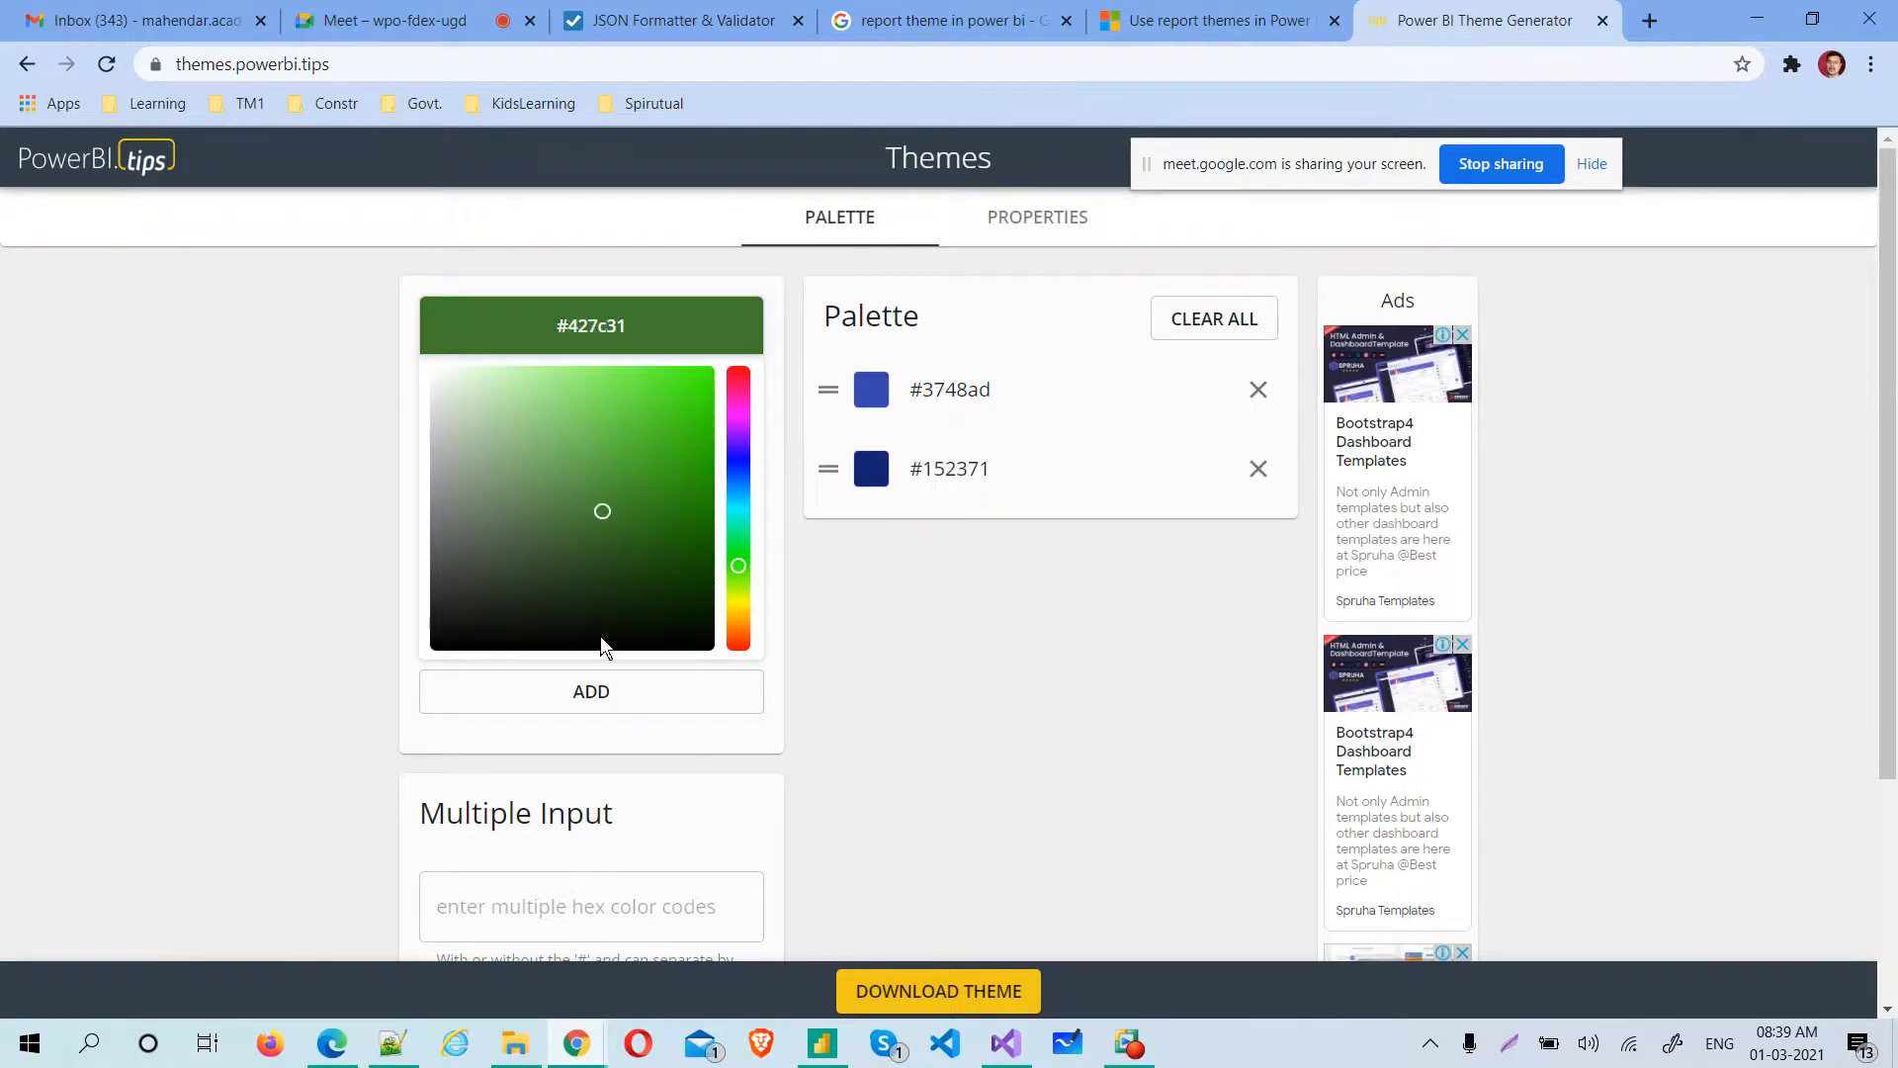
{"action": "left_click", "coordinate": [601, 686]}
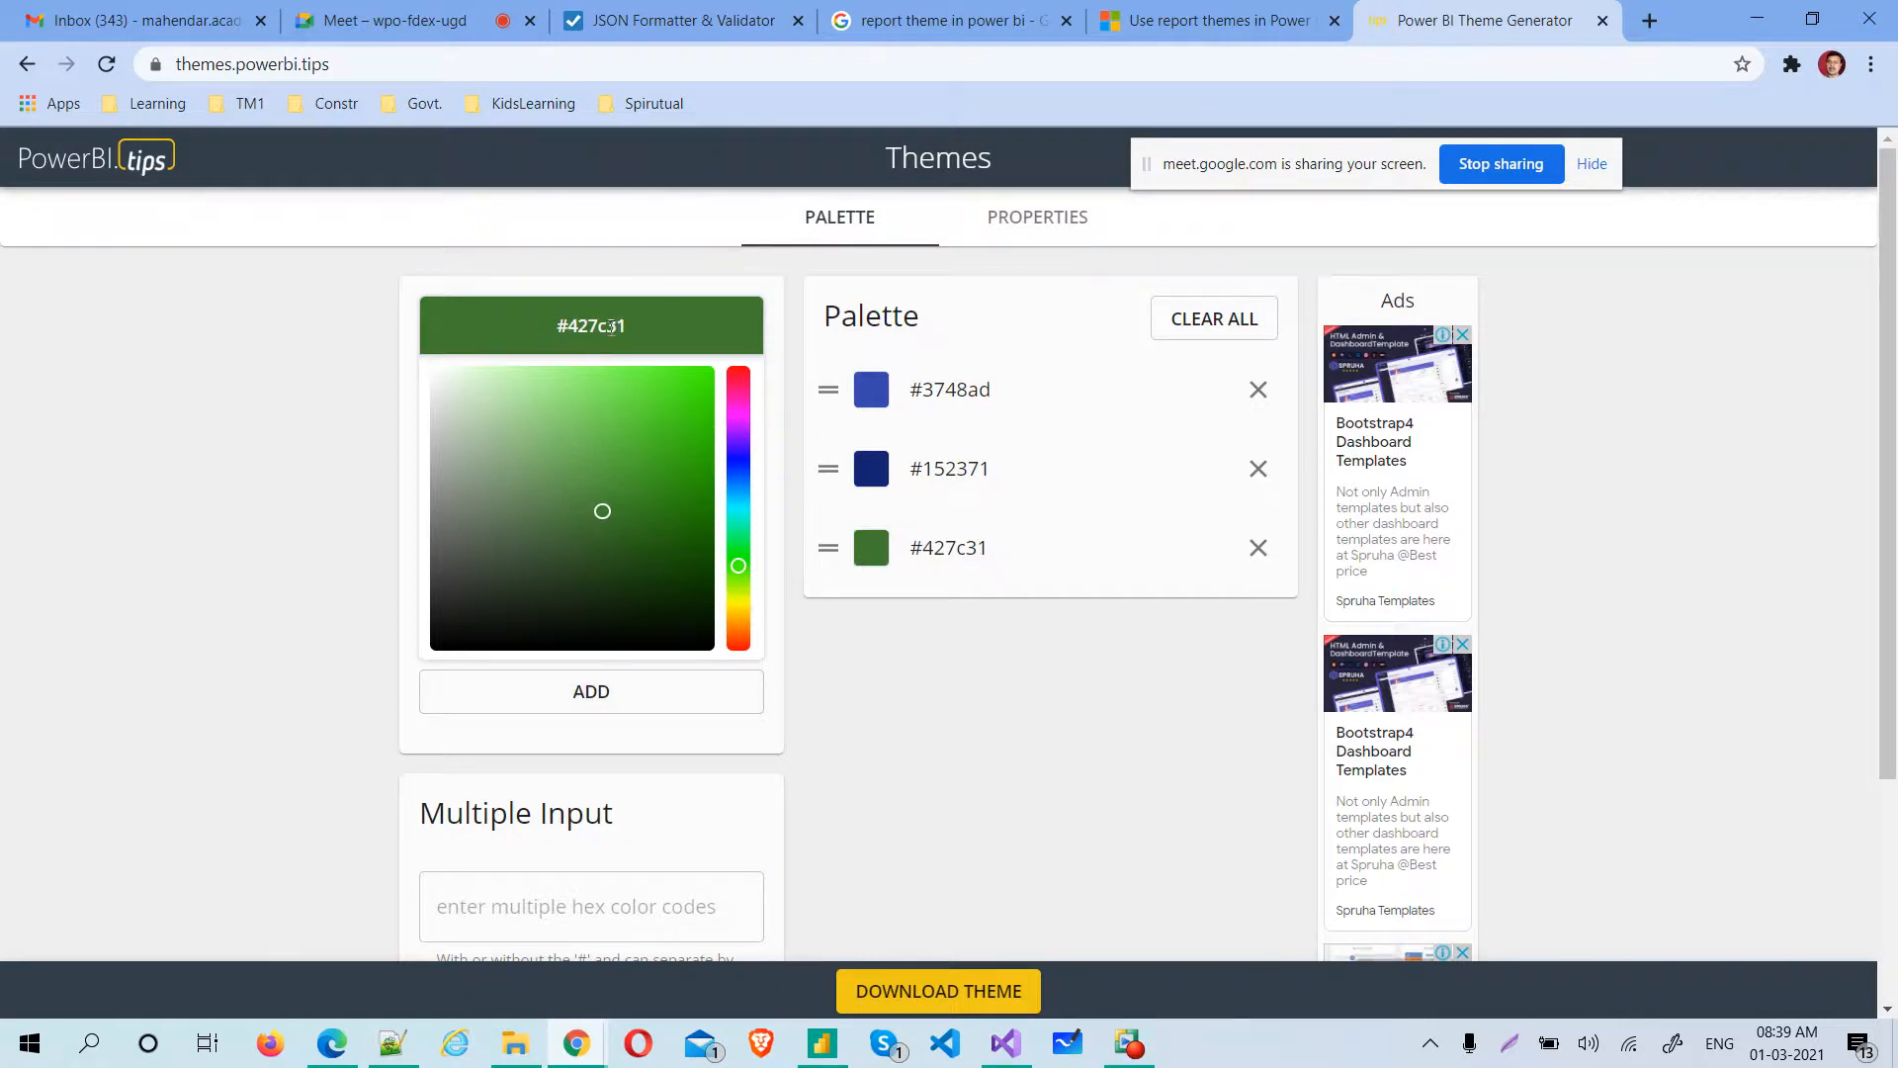
{"action": "left_click", "coordinate": [631, 695]}
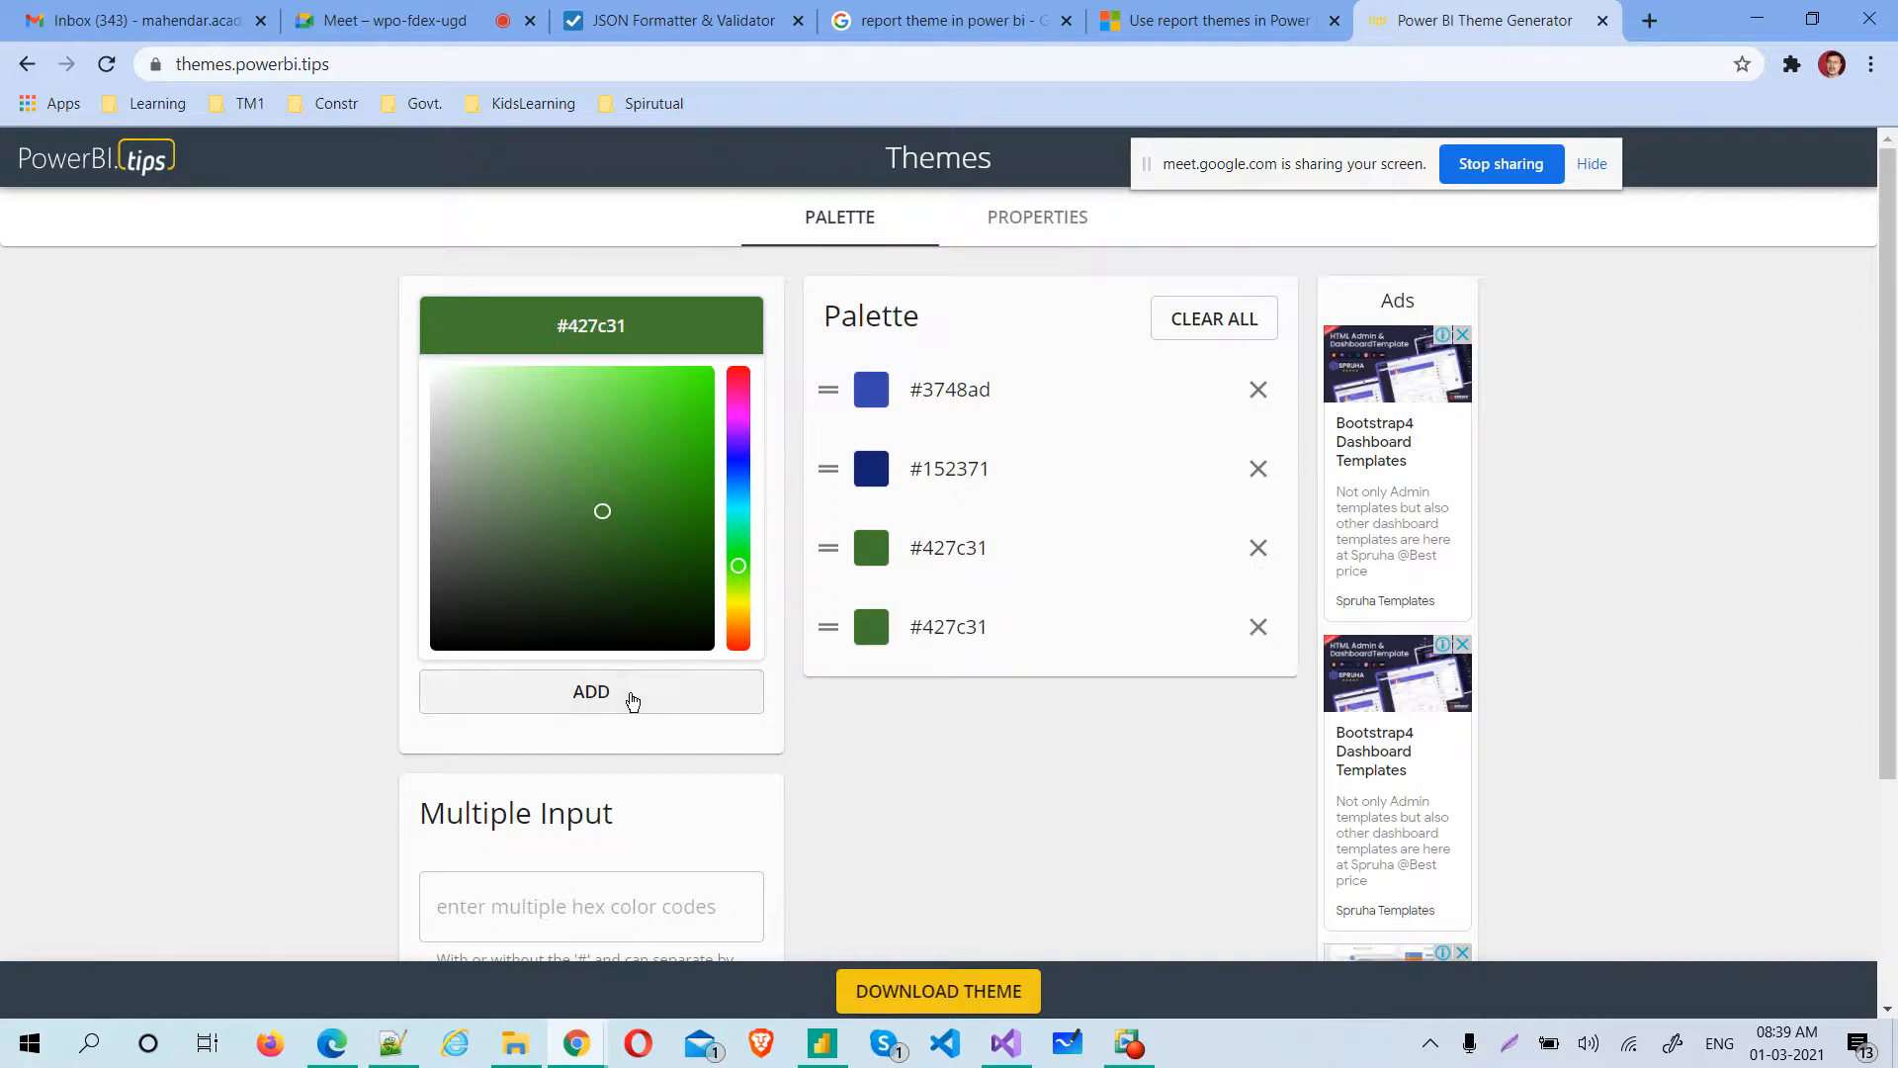
{"action": "left_click", "coordinate": [662, 572]}
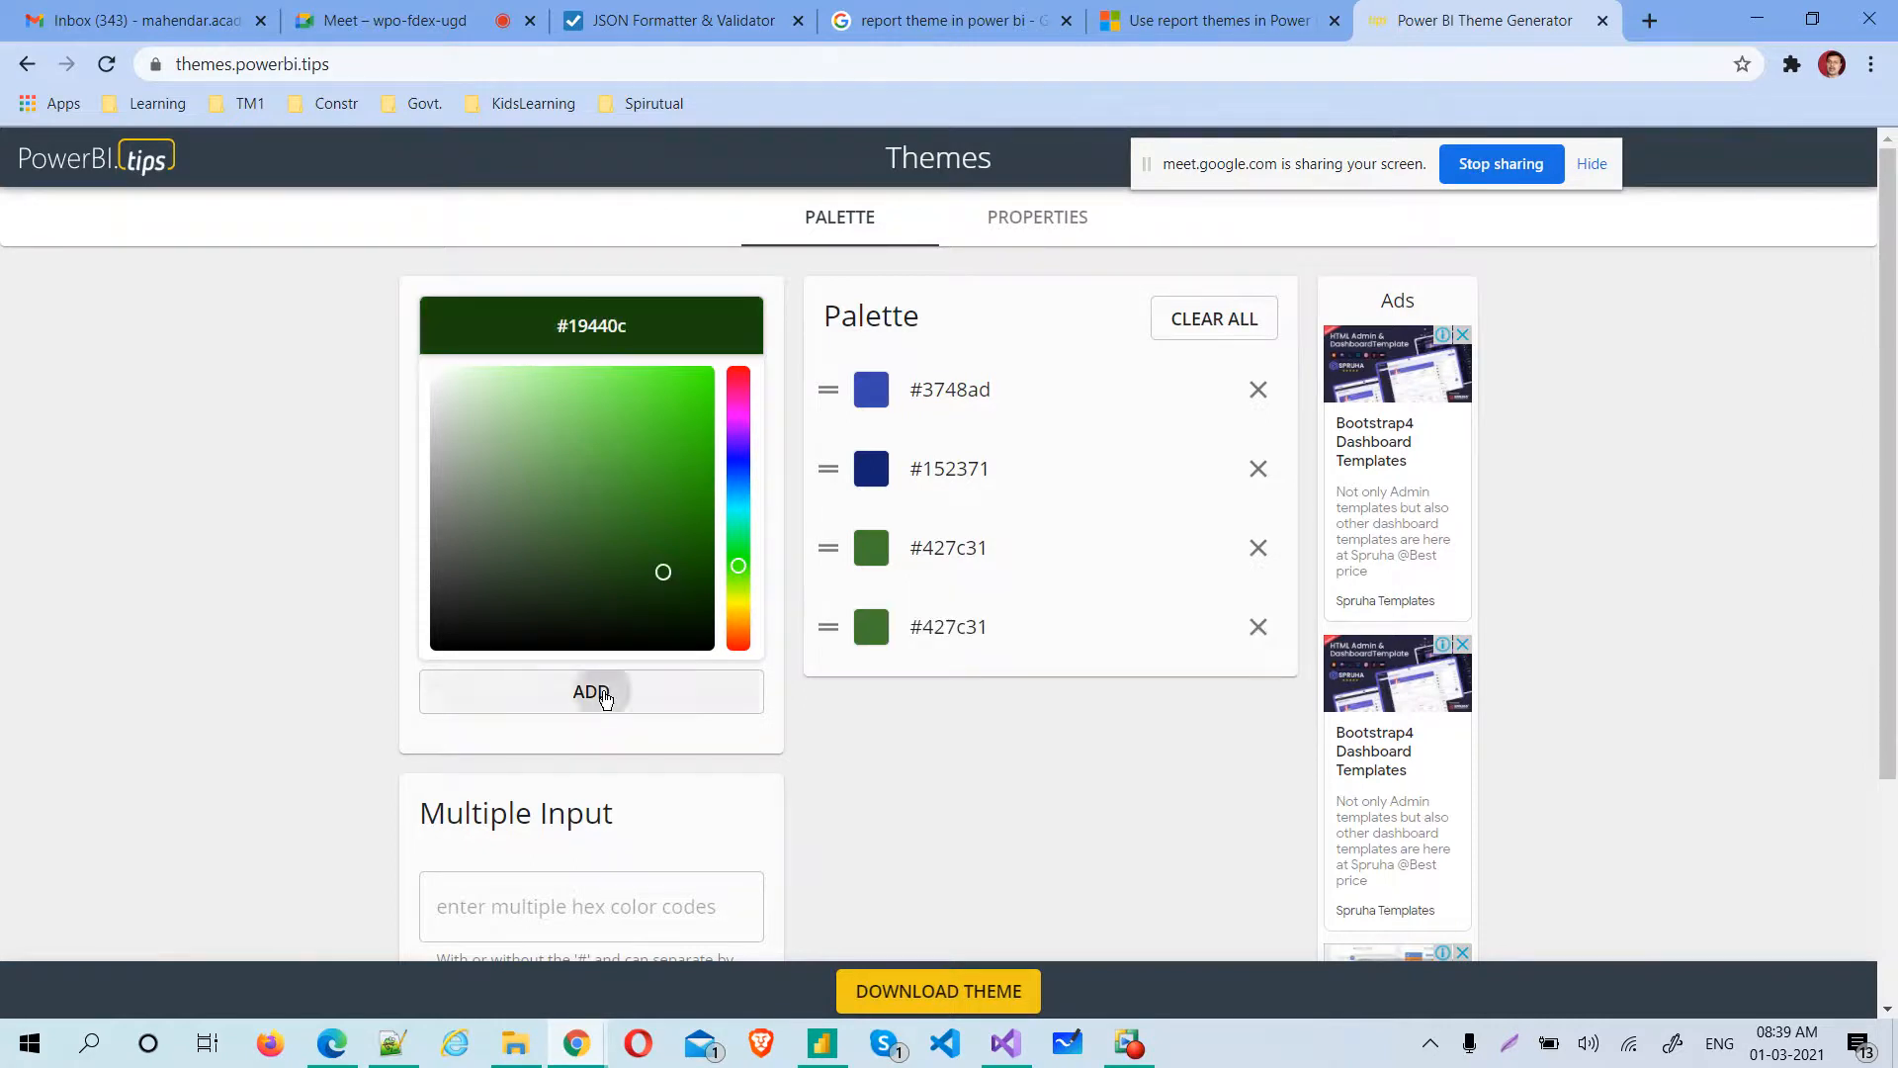
{"action": "left_click", "coordinate": [595, 689]}
{"action": "left_click", "coordinate": [591, 689]}
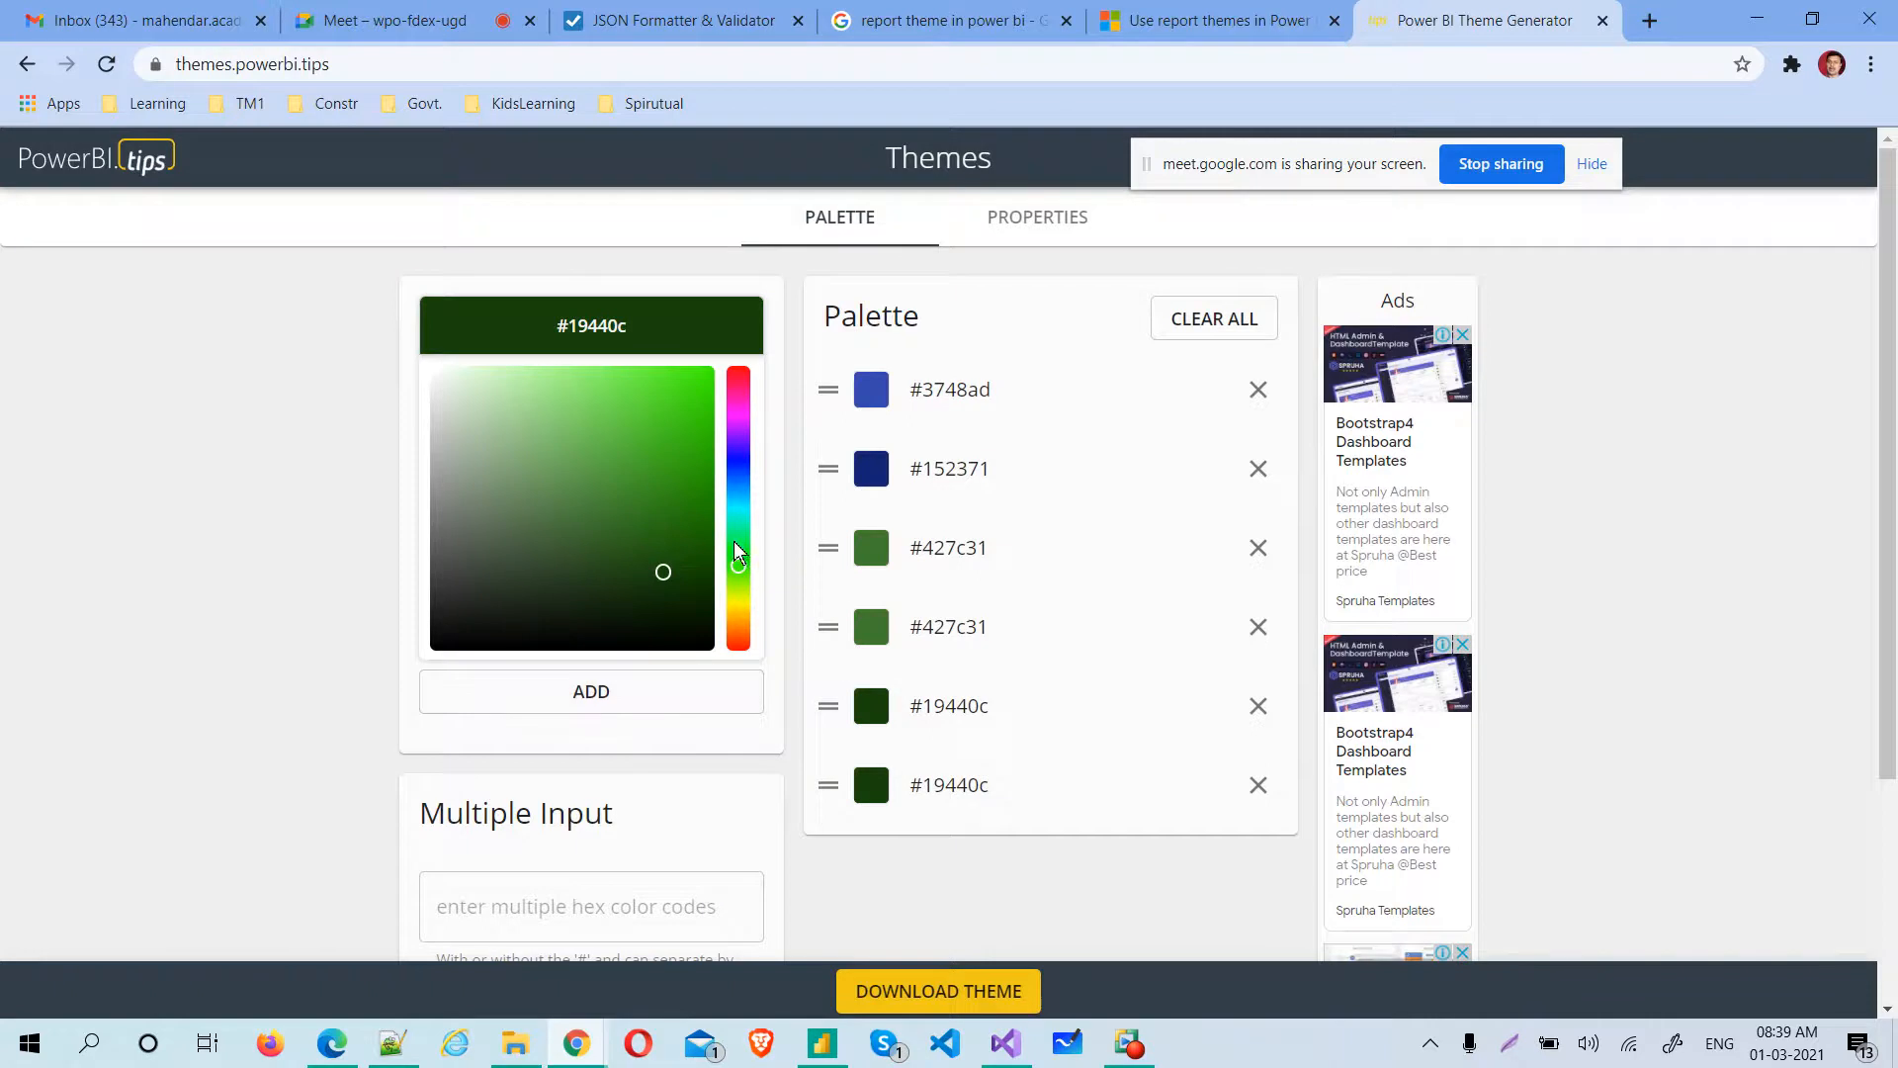
Add the dark blue color #08213d to the end of the theme palette
{"action": "left_click", "coordinate": [738, 440]}
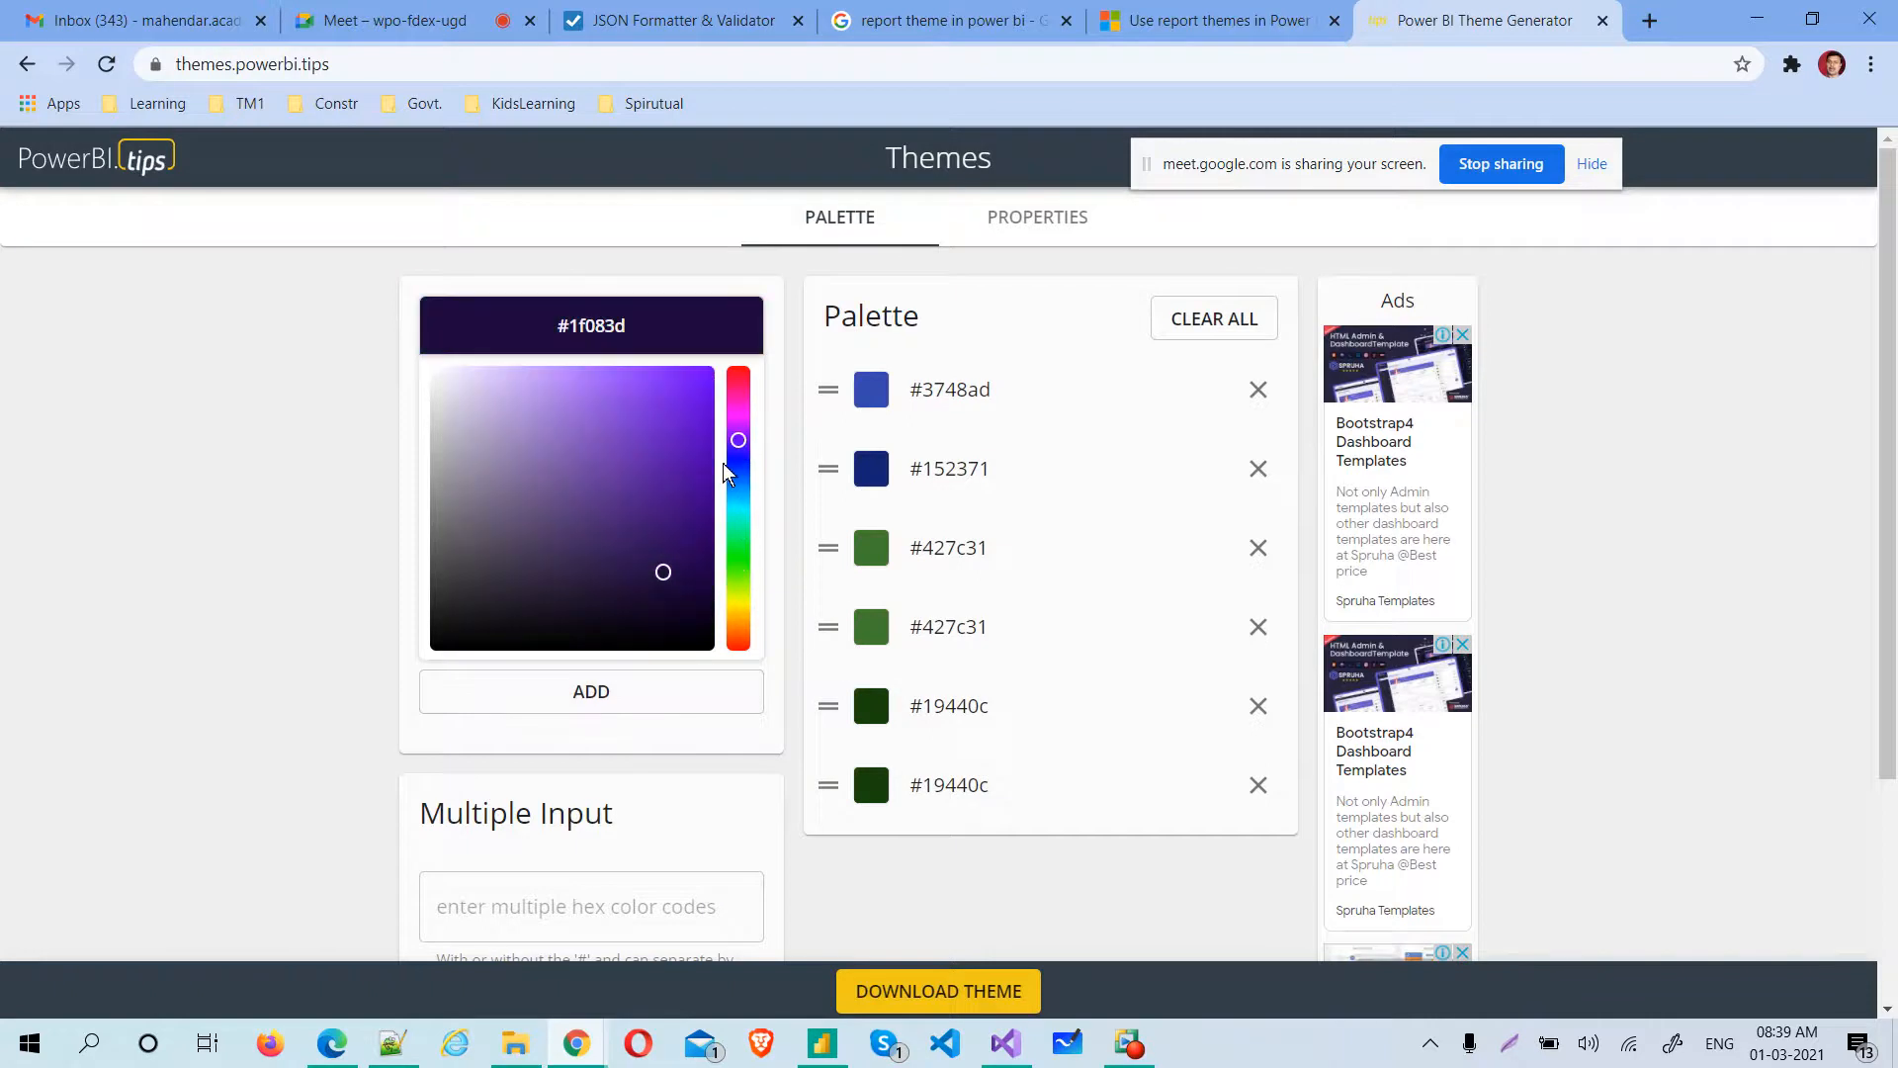
{"action": "left_click_drag", "start_coordinate": [741, 460], "coordinate": [665, 483]}
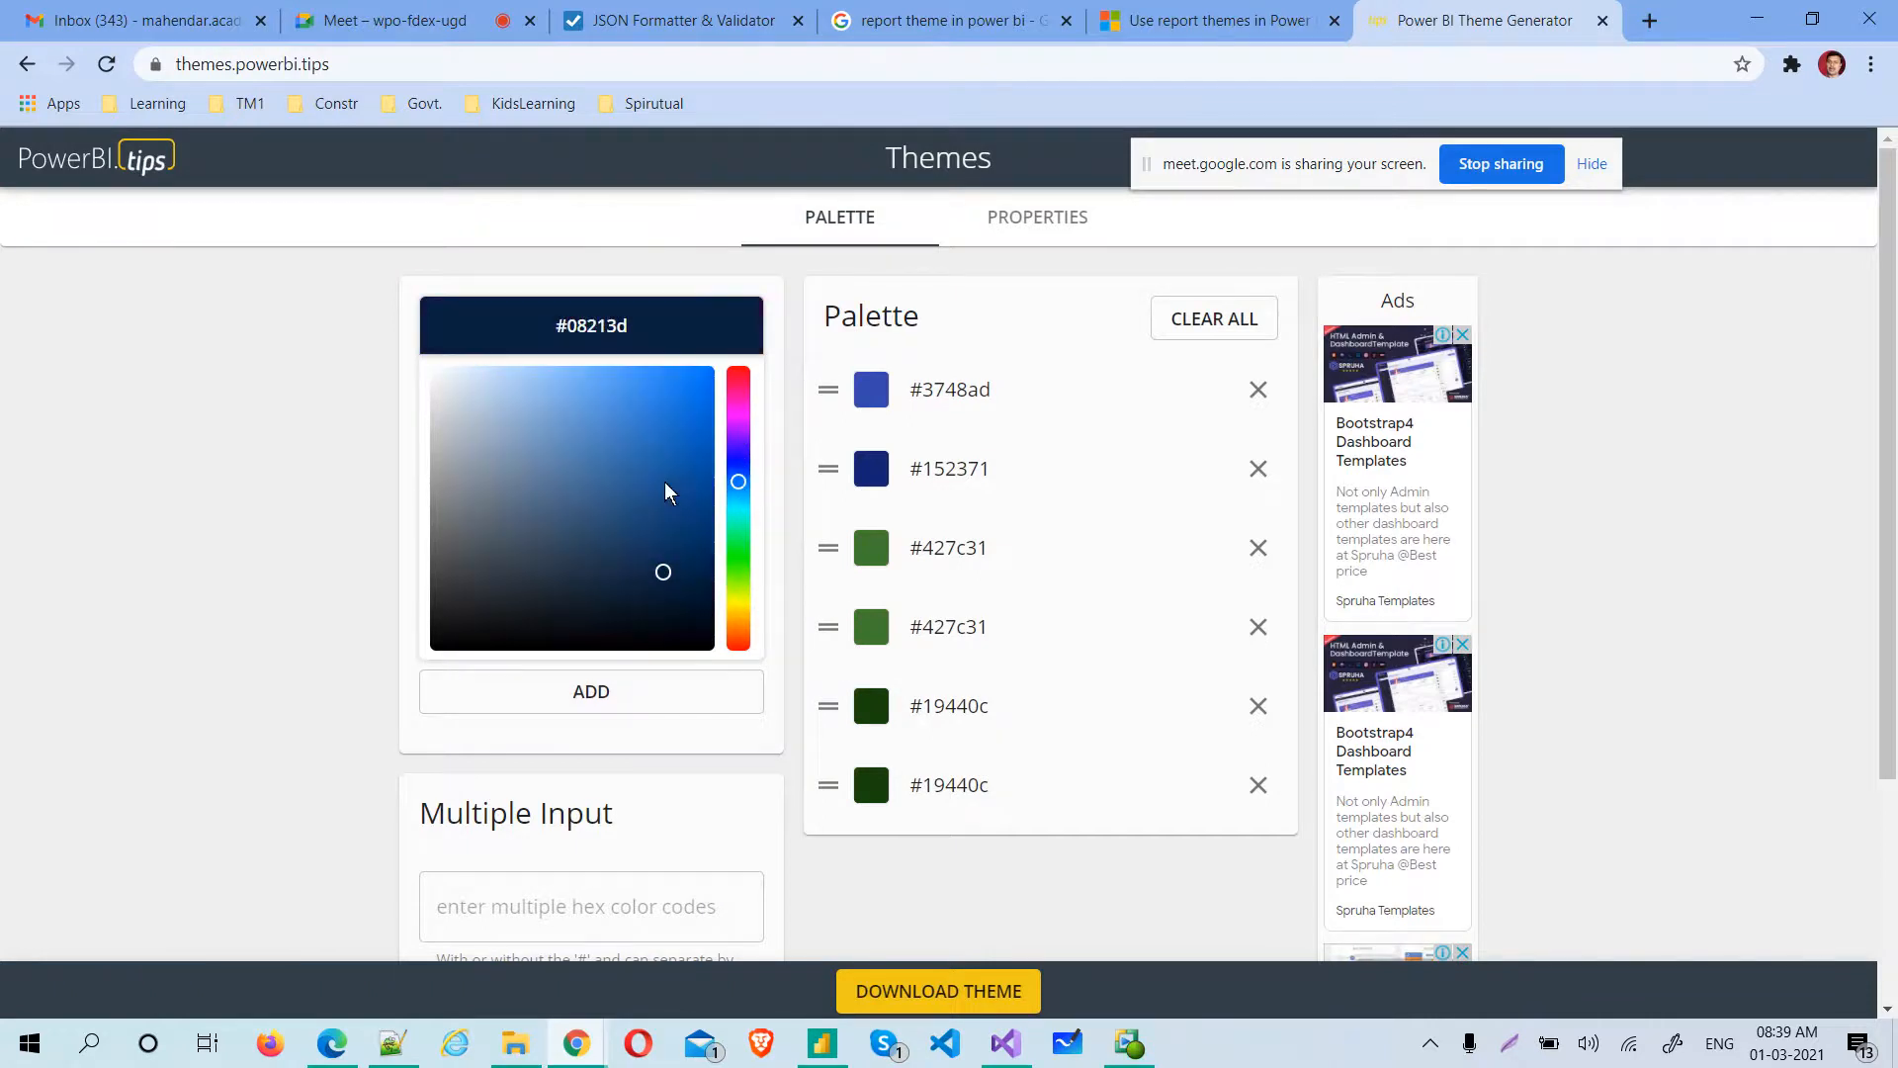
{"action": "left_click", "coordinate": [631, 705]}
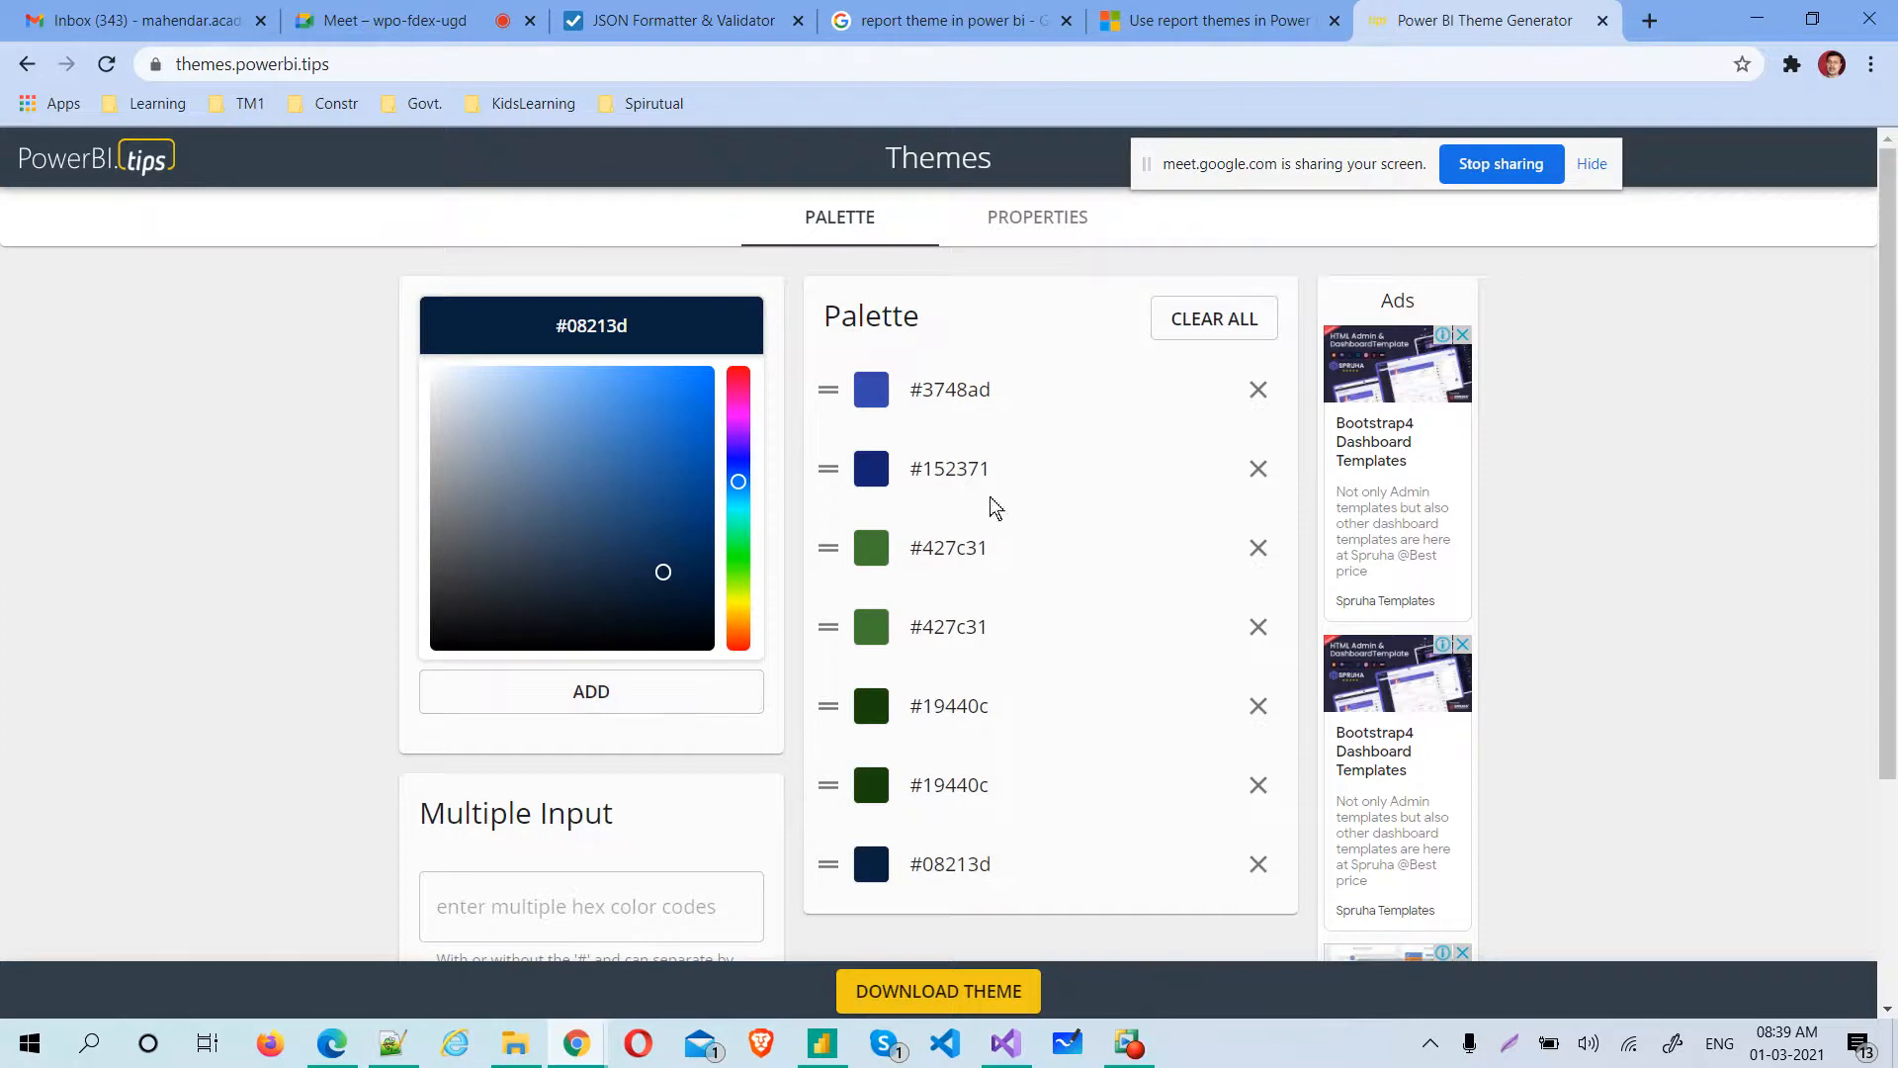
Compare the theme's palette and properties pages, and display the global properties that apply to all visuals
{"action": "left_click", "coordinate": [1038, 218]}
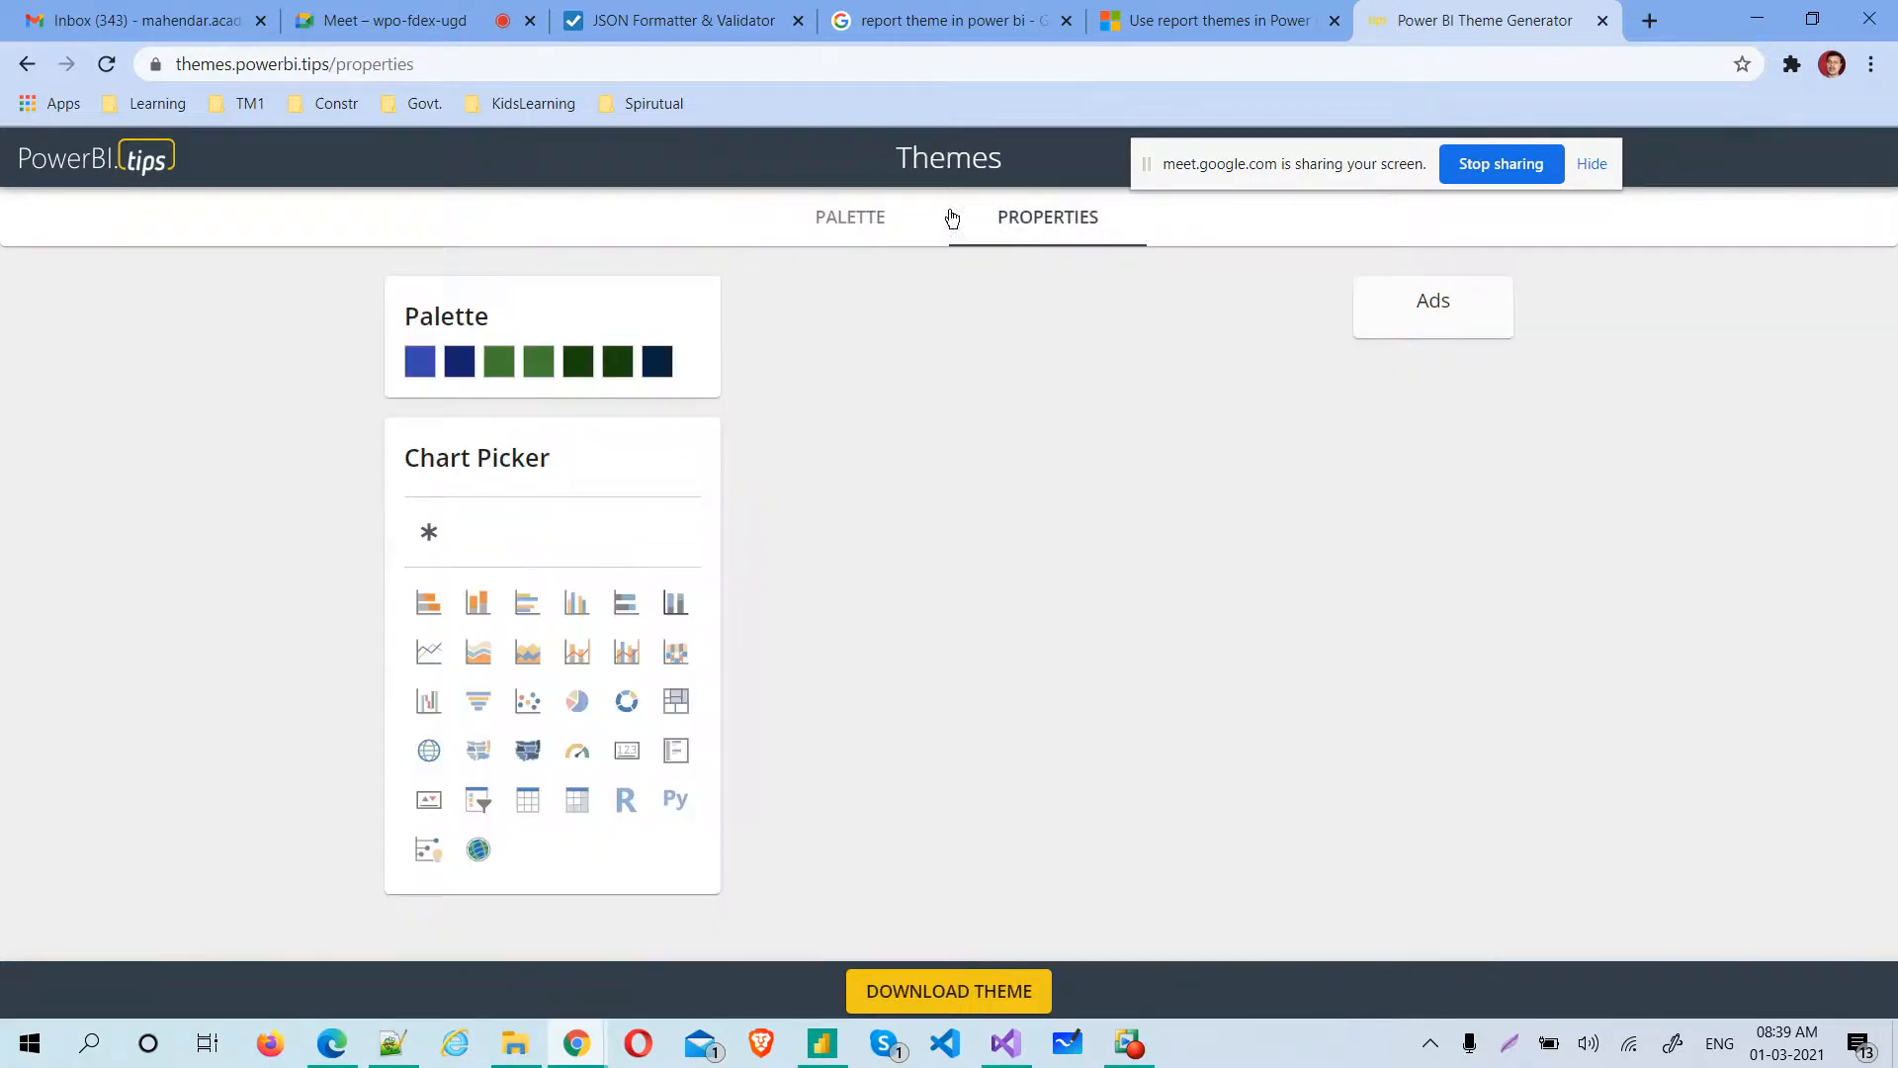
{"action": "left_click", "coordinate": [836, 231]}
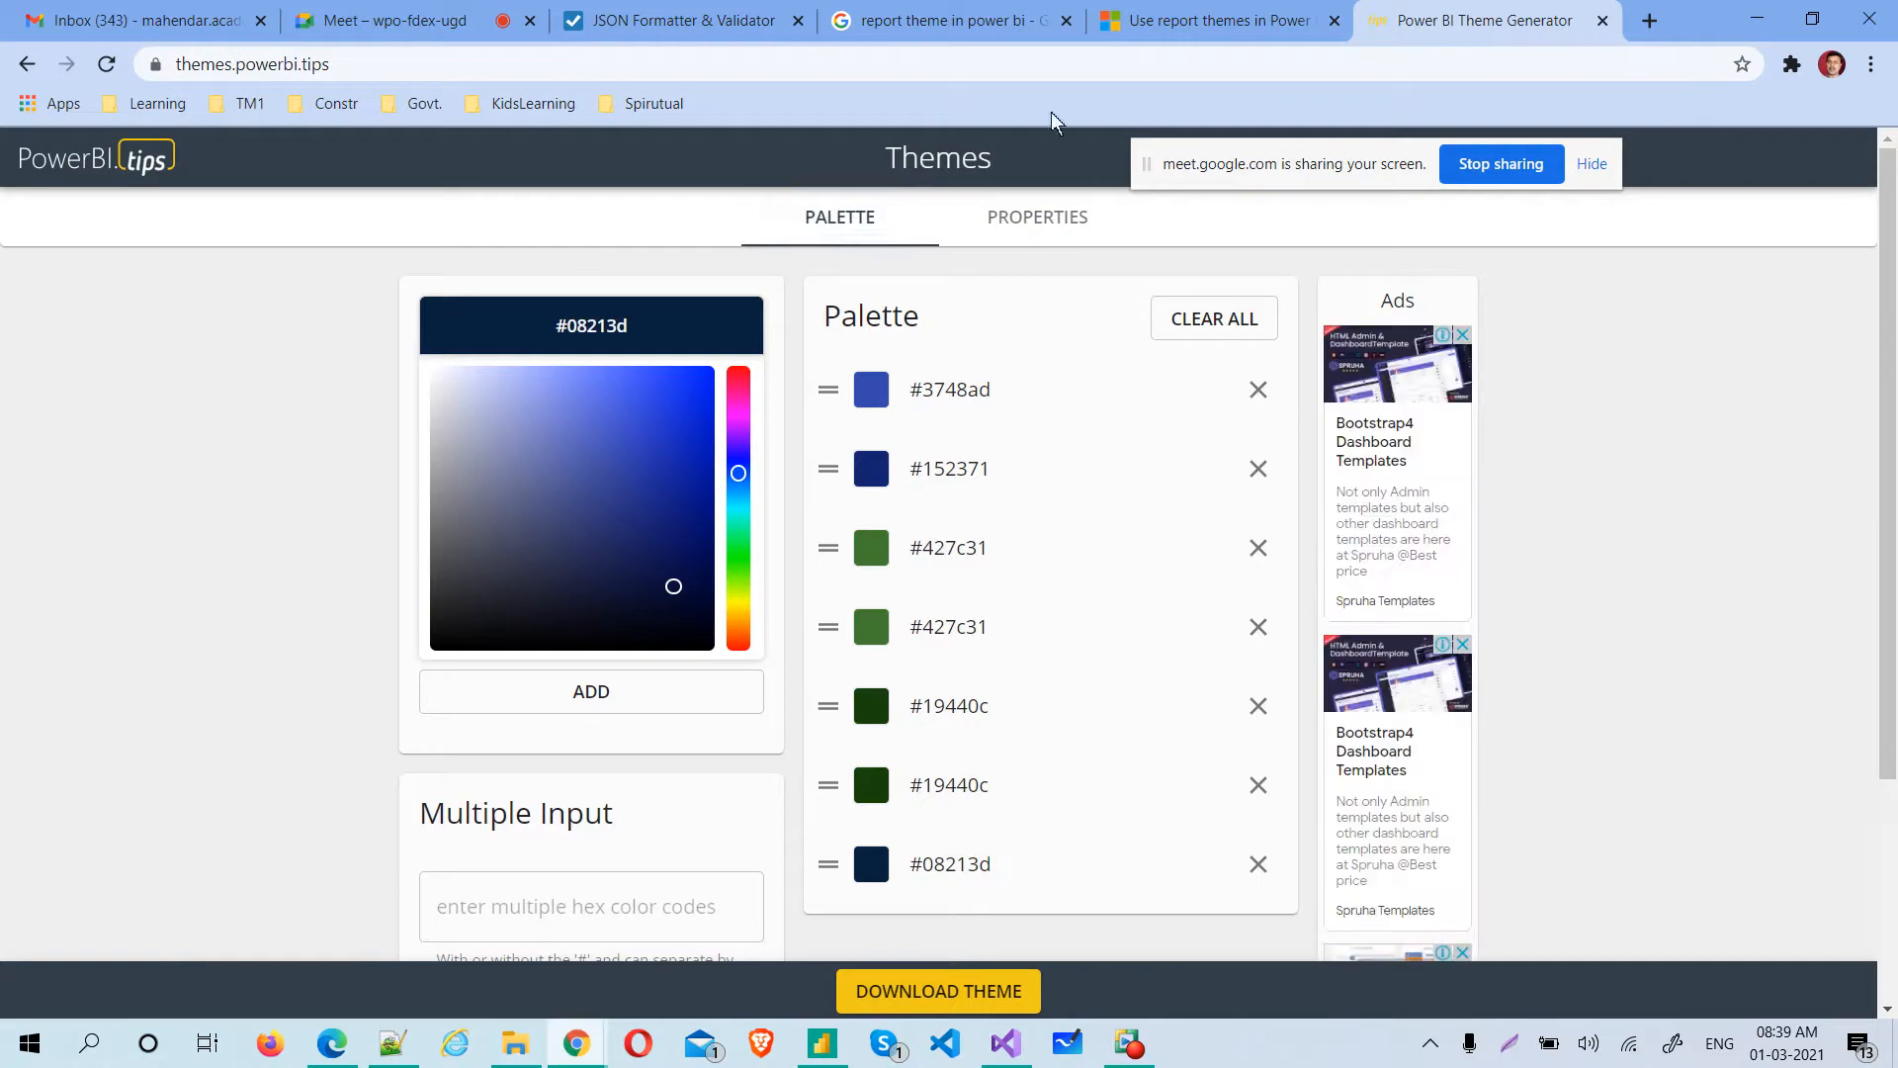
{"action": "left_click", "coordinate": [1033, 242]}
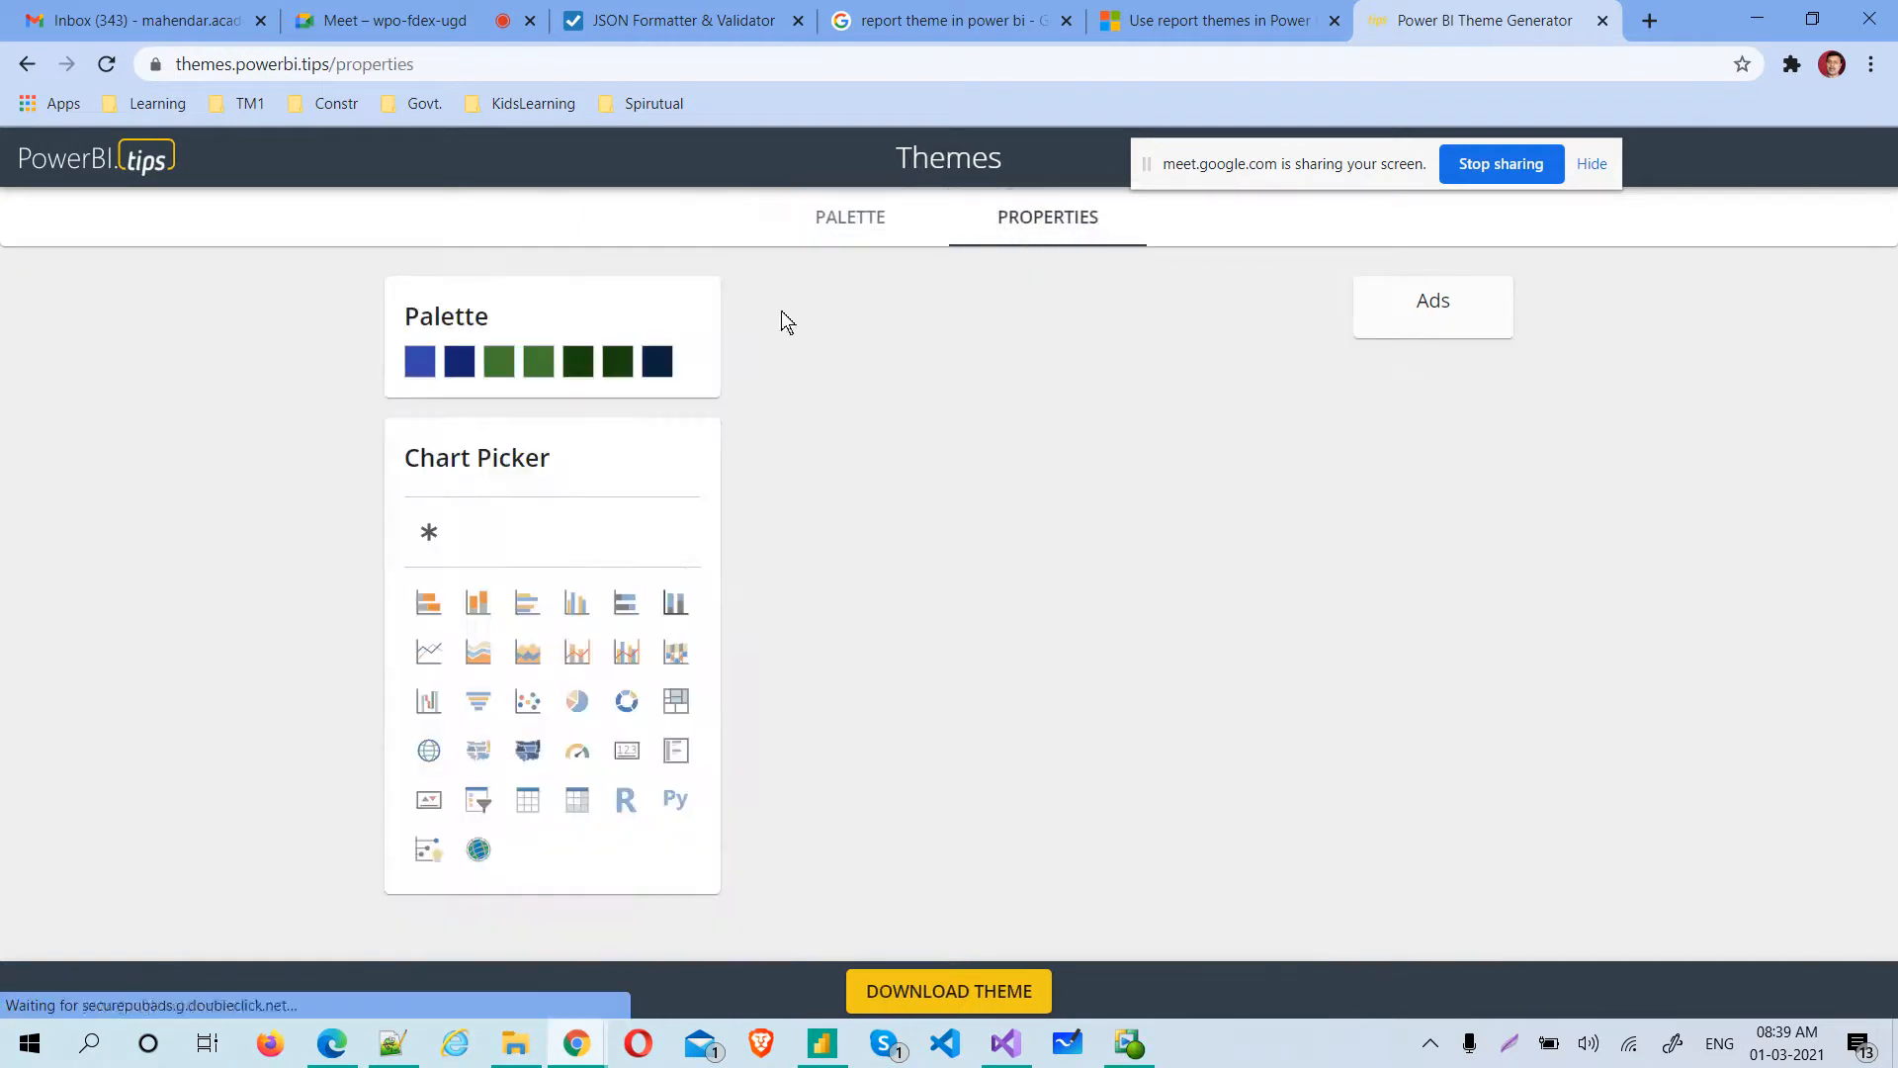
{"action": "left_click", "coordinate": [418, 535]}
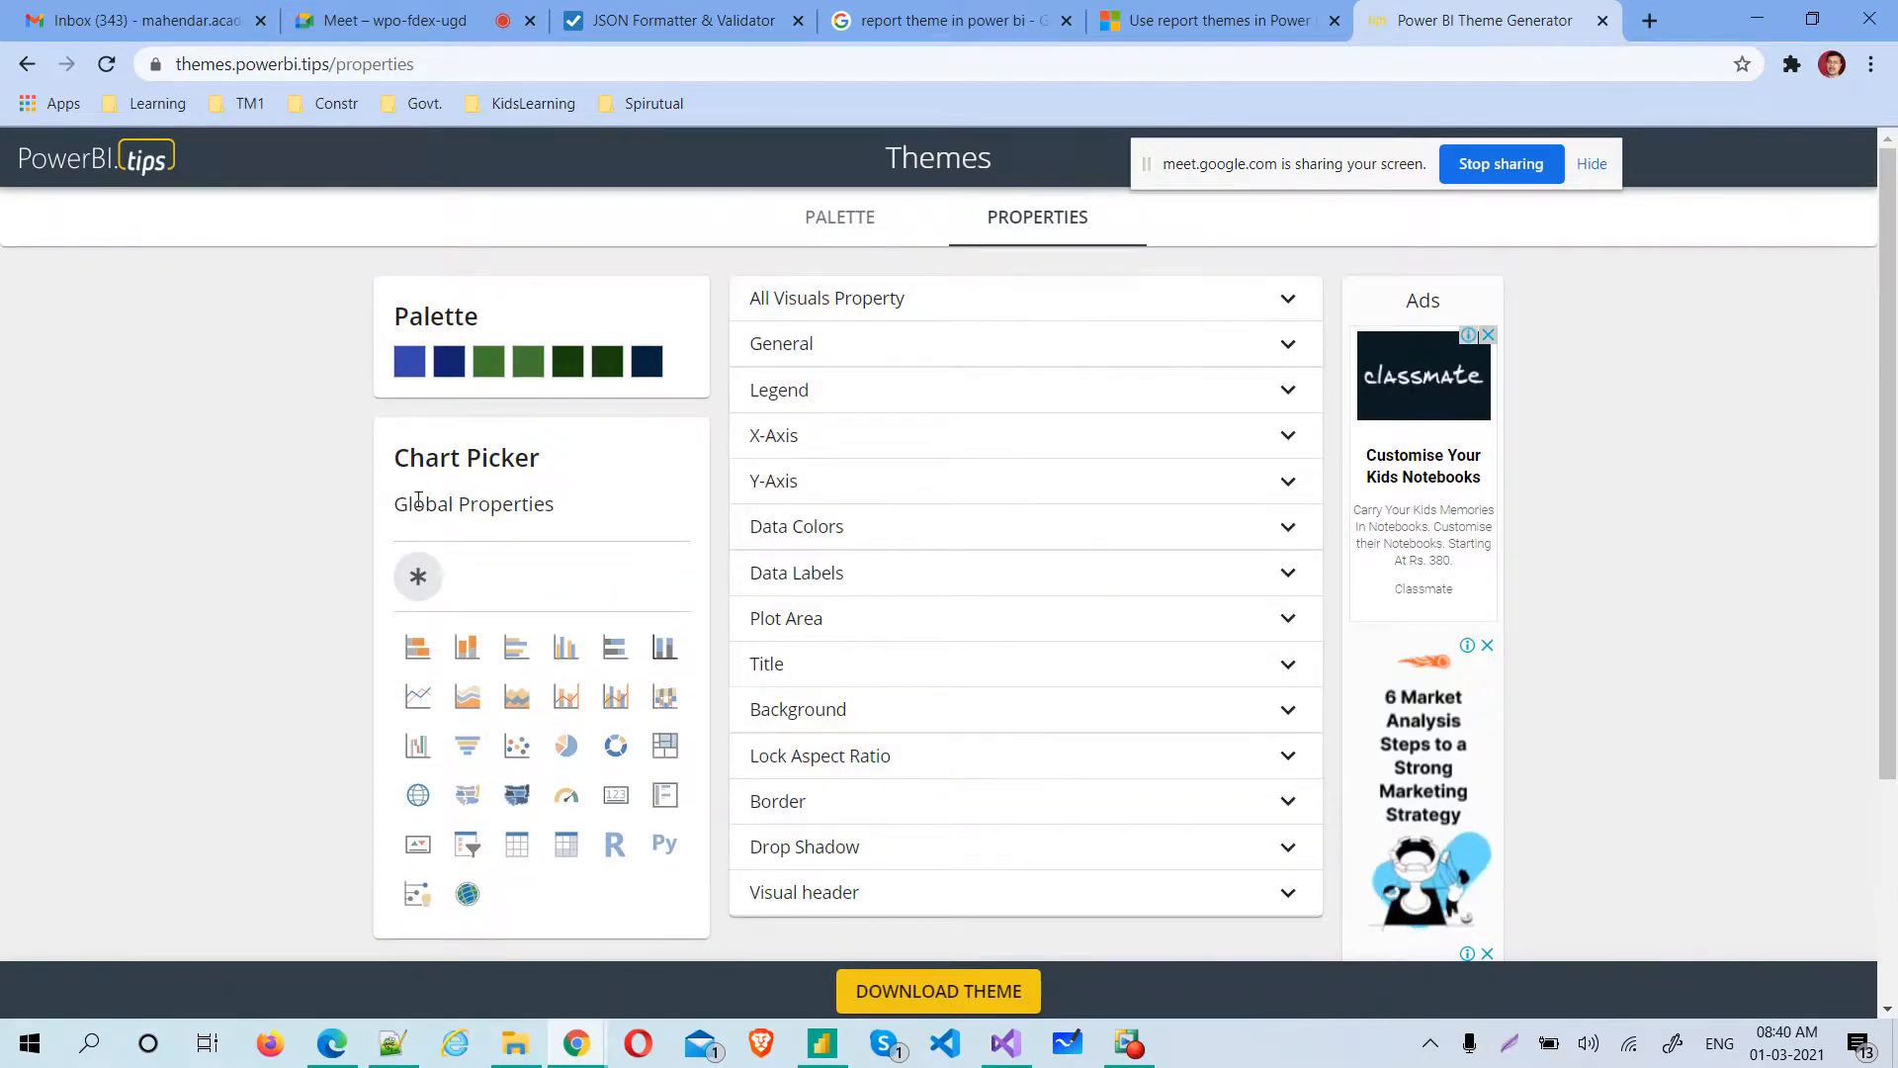
Turn on the Responsive option in the General properties of the stacked bar chart
{"action": "left_click", "coordinate": [411, 653]}
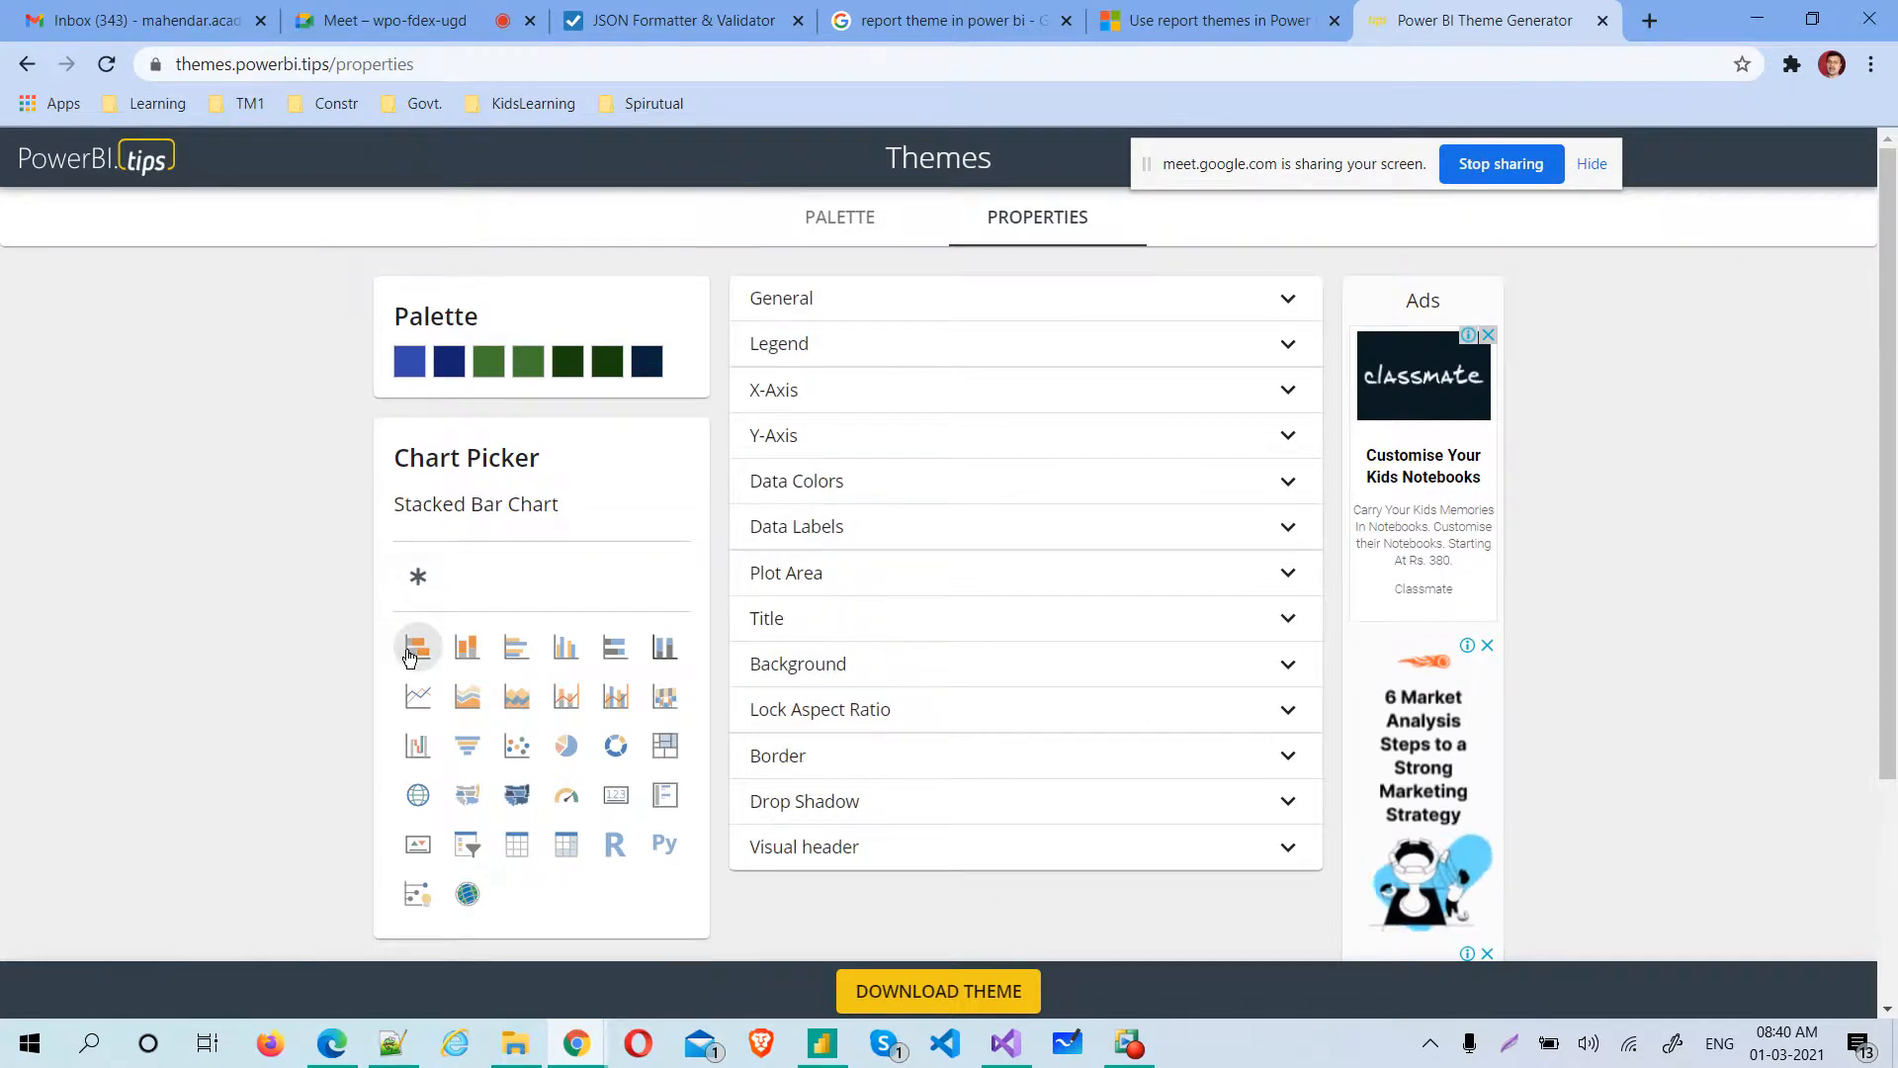
{"action": "left_click", "coordinate": [834, 297]}
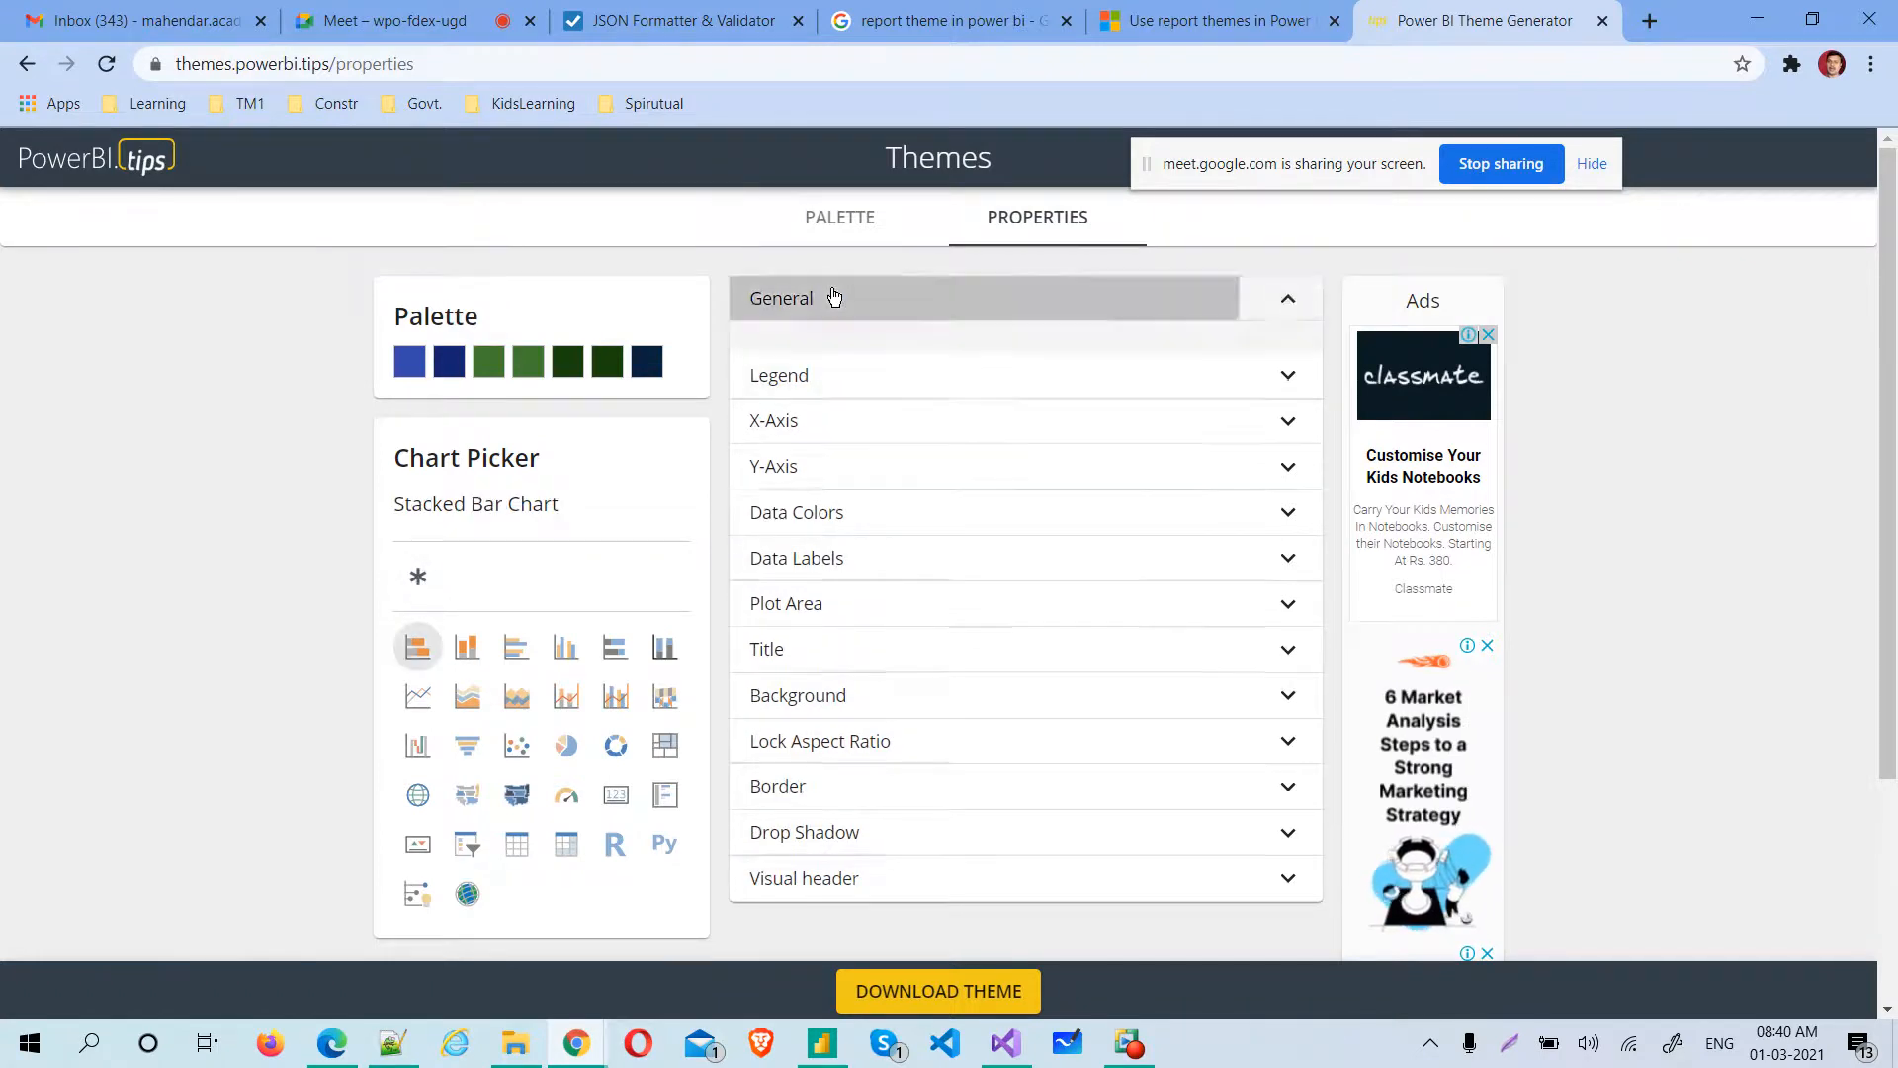
{"action": "left_click", "coordinate": [1278, 368]}
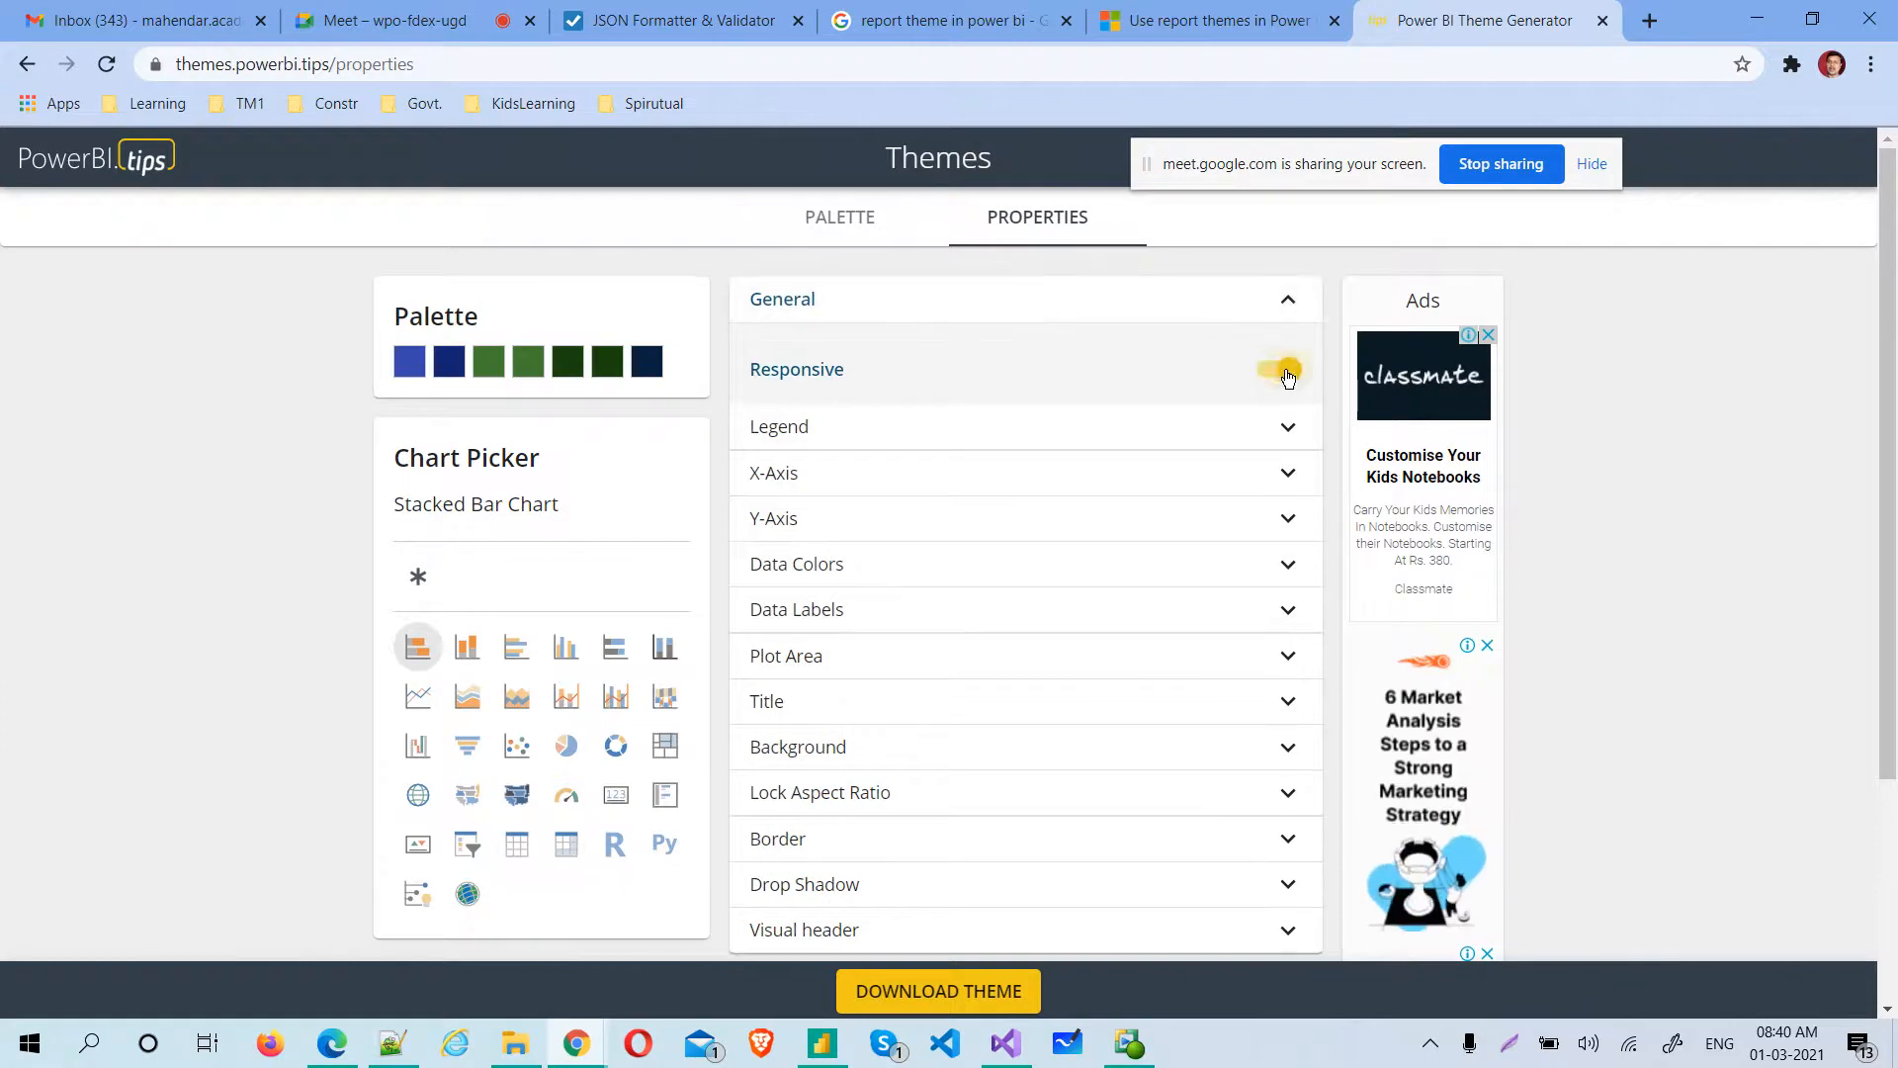
Show the stacked bar chart's legend at the RightCenter position and turn on its title
{"action": "left_click", "coordinate": [1067, 426]}
{"action": "left_click", "coordinate": [1294, 506]}
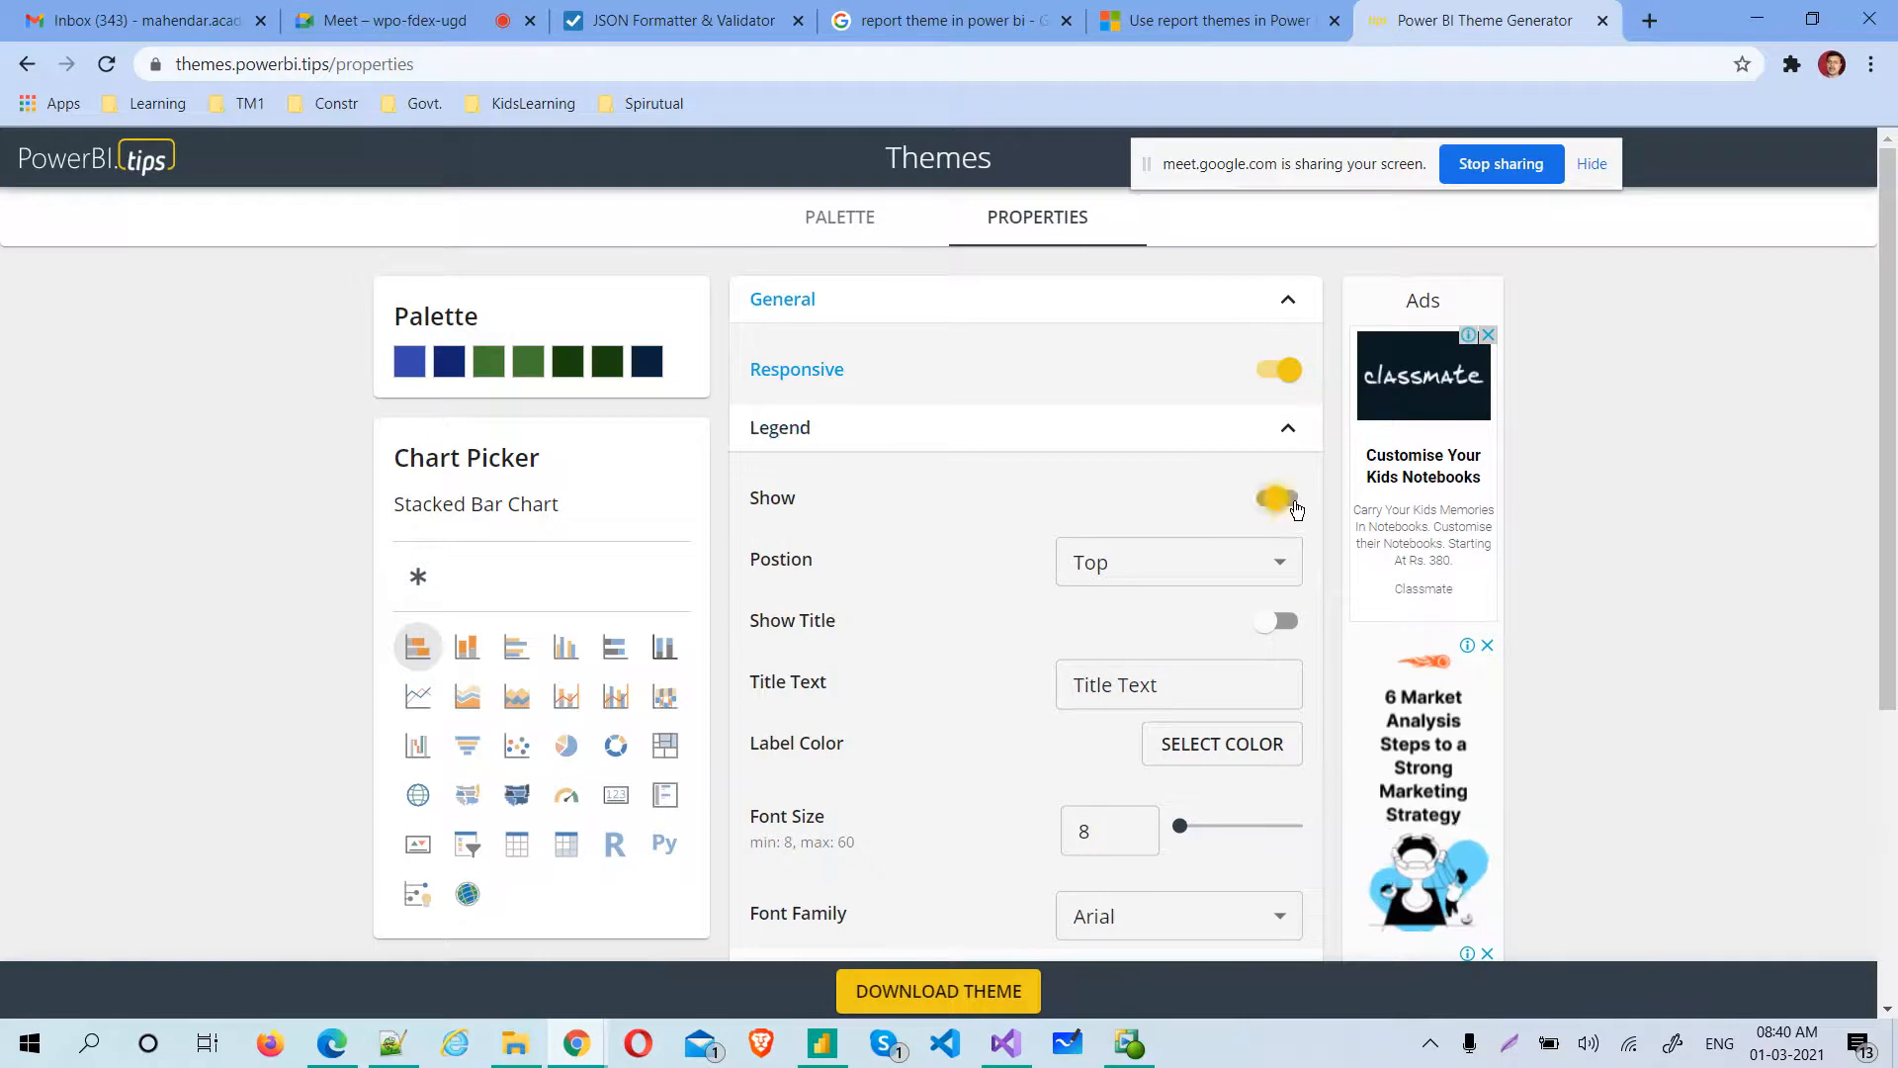
{"action": "left_click", "coordinate": [1240, 573]}
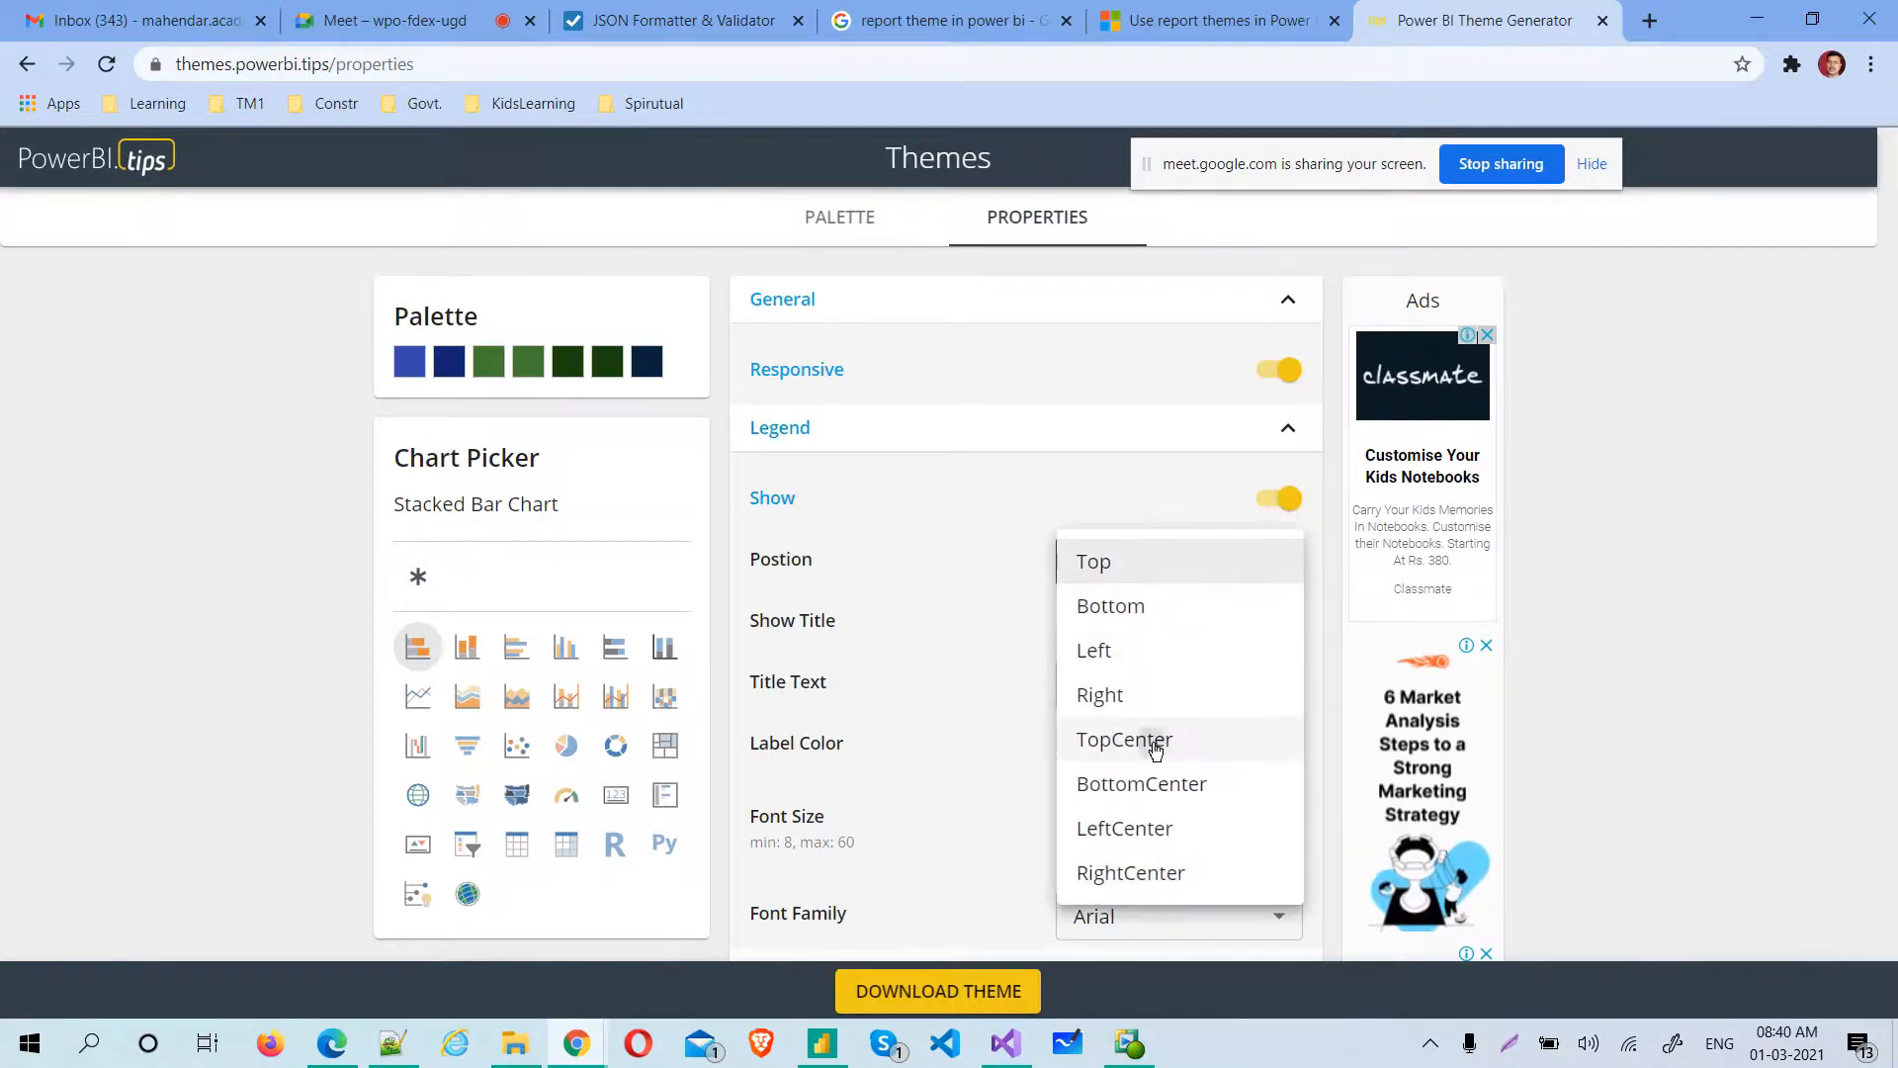
{"action": "left_click", "coordinate": [1155, 749]}
{"action": "left_click", "coordinate": [1230, 577]}
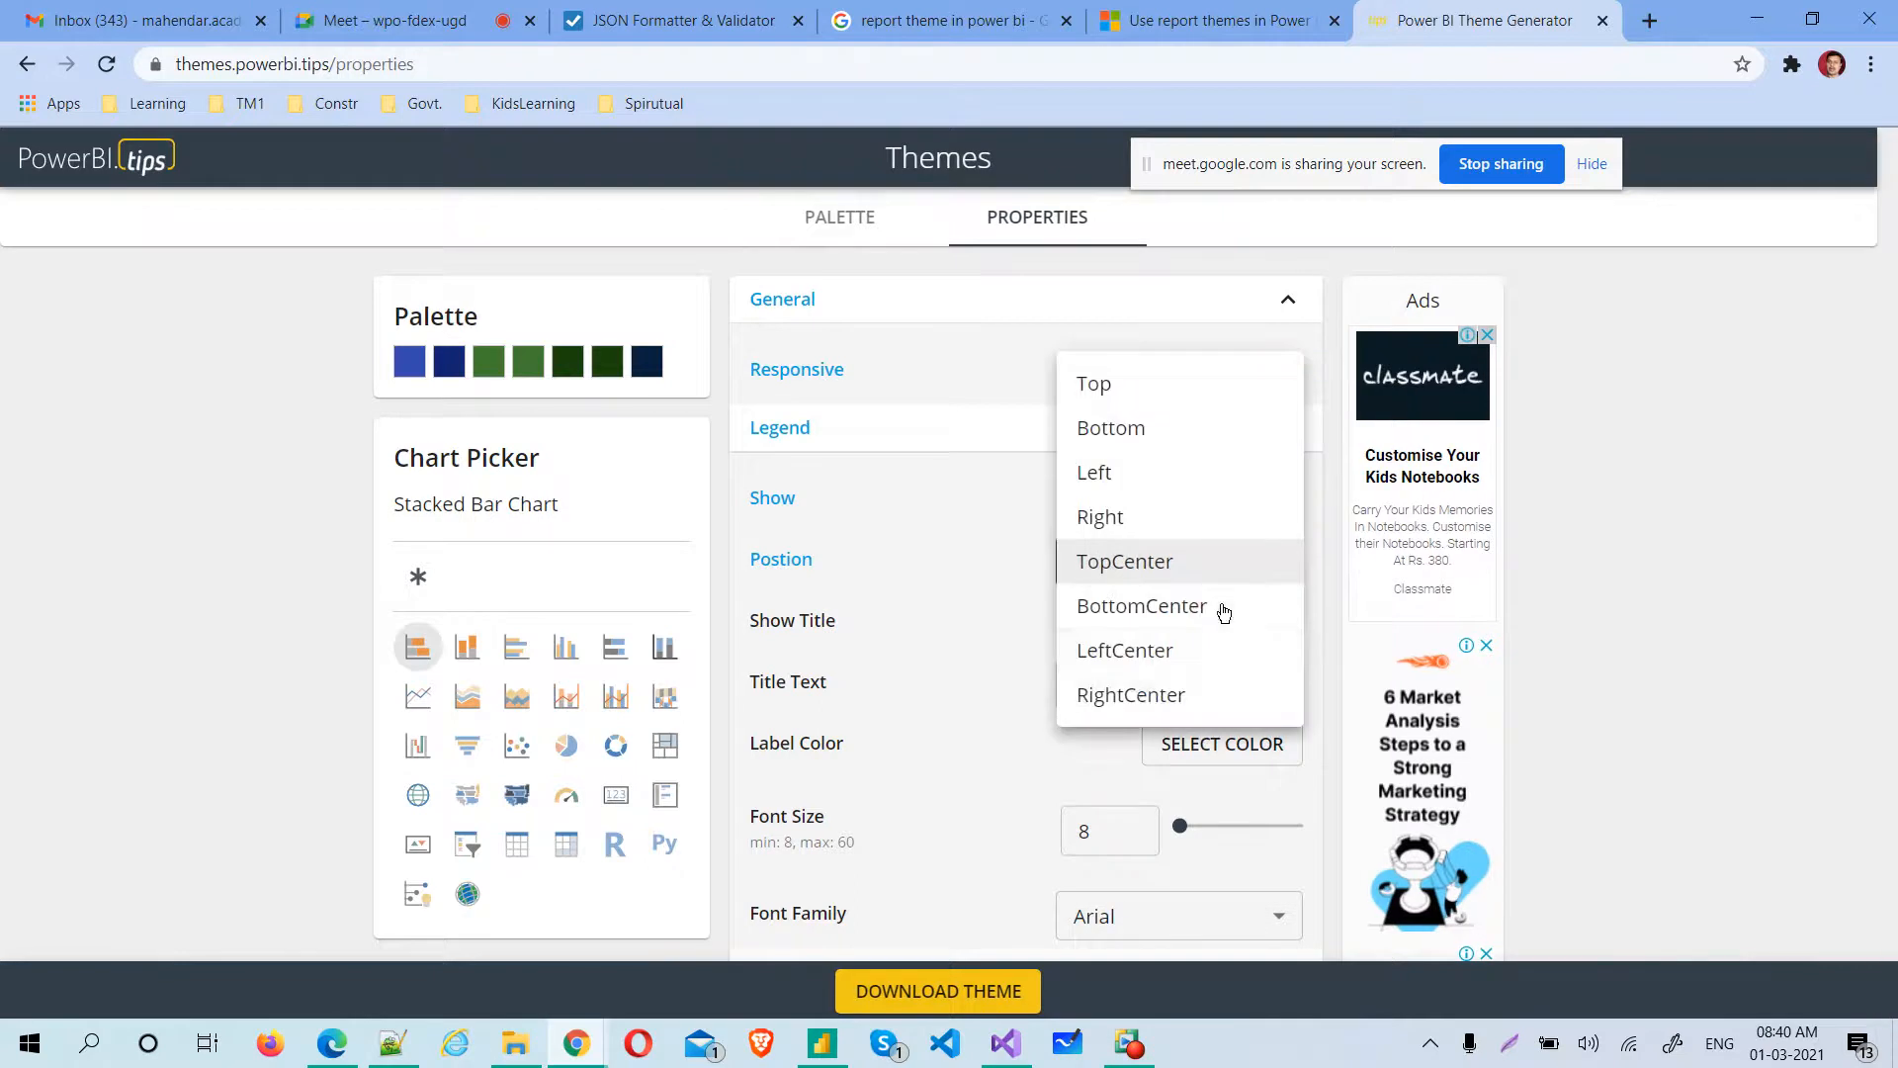
{"action": "left_click", "coordinate": [1184, 694]}
{"action": "left_click", "coordinate": [1282, 619]}
{"action": "left_click", "coordinate": [1207, 675]}
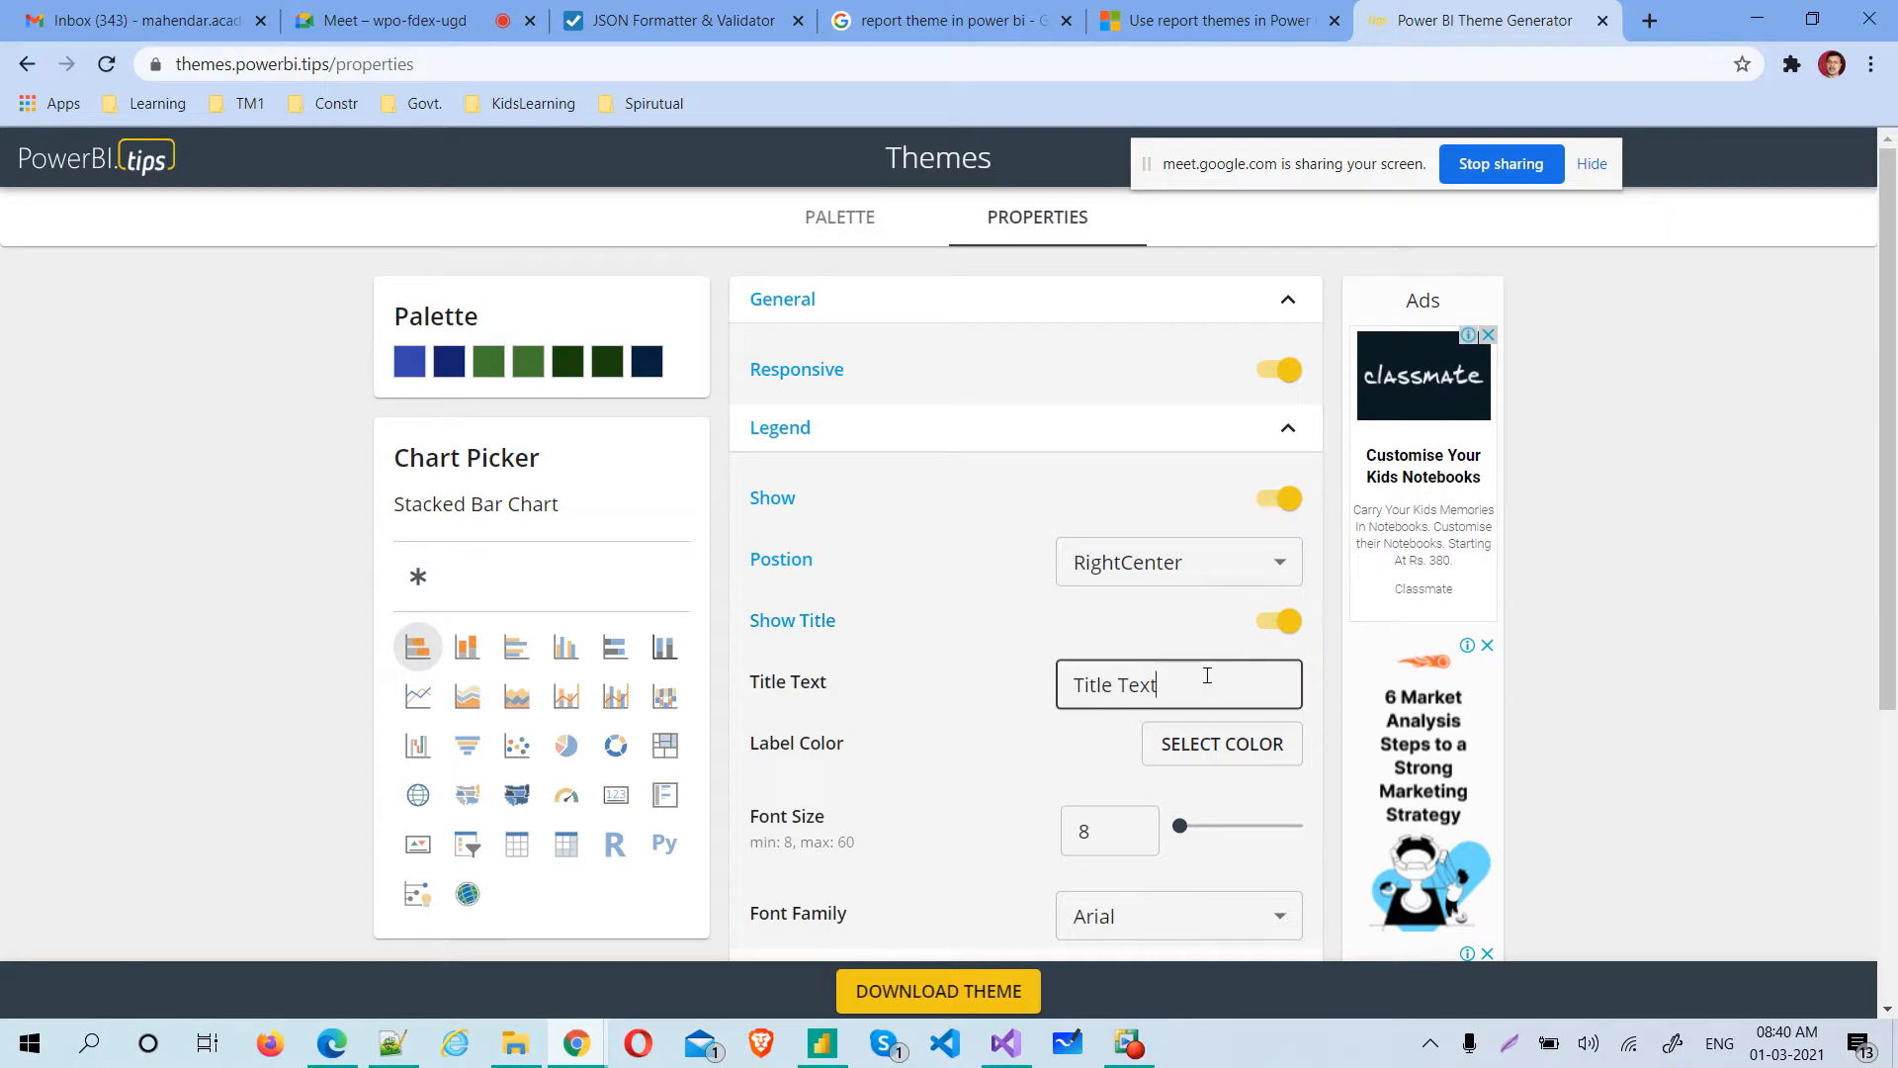
Set the stacked bar chart legend's label color to the palette's #3748ad blue and its font size to 14
{"action": "left_click", "coordinate": [1216, 759]}
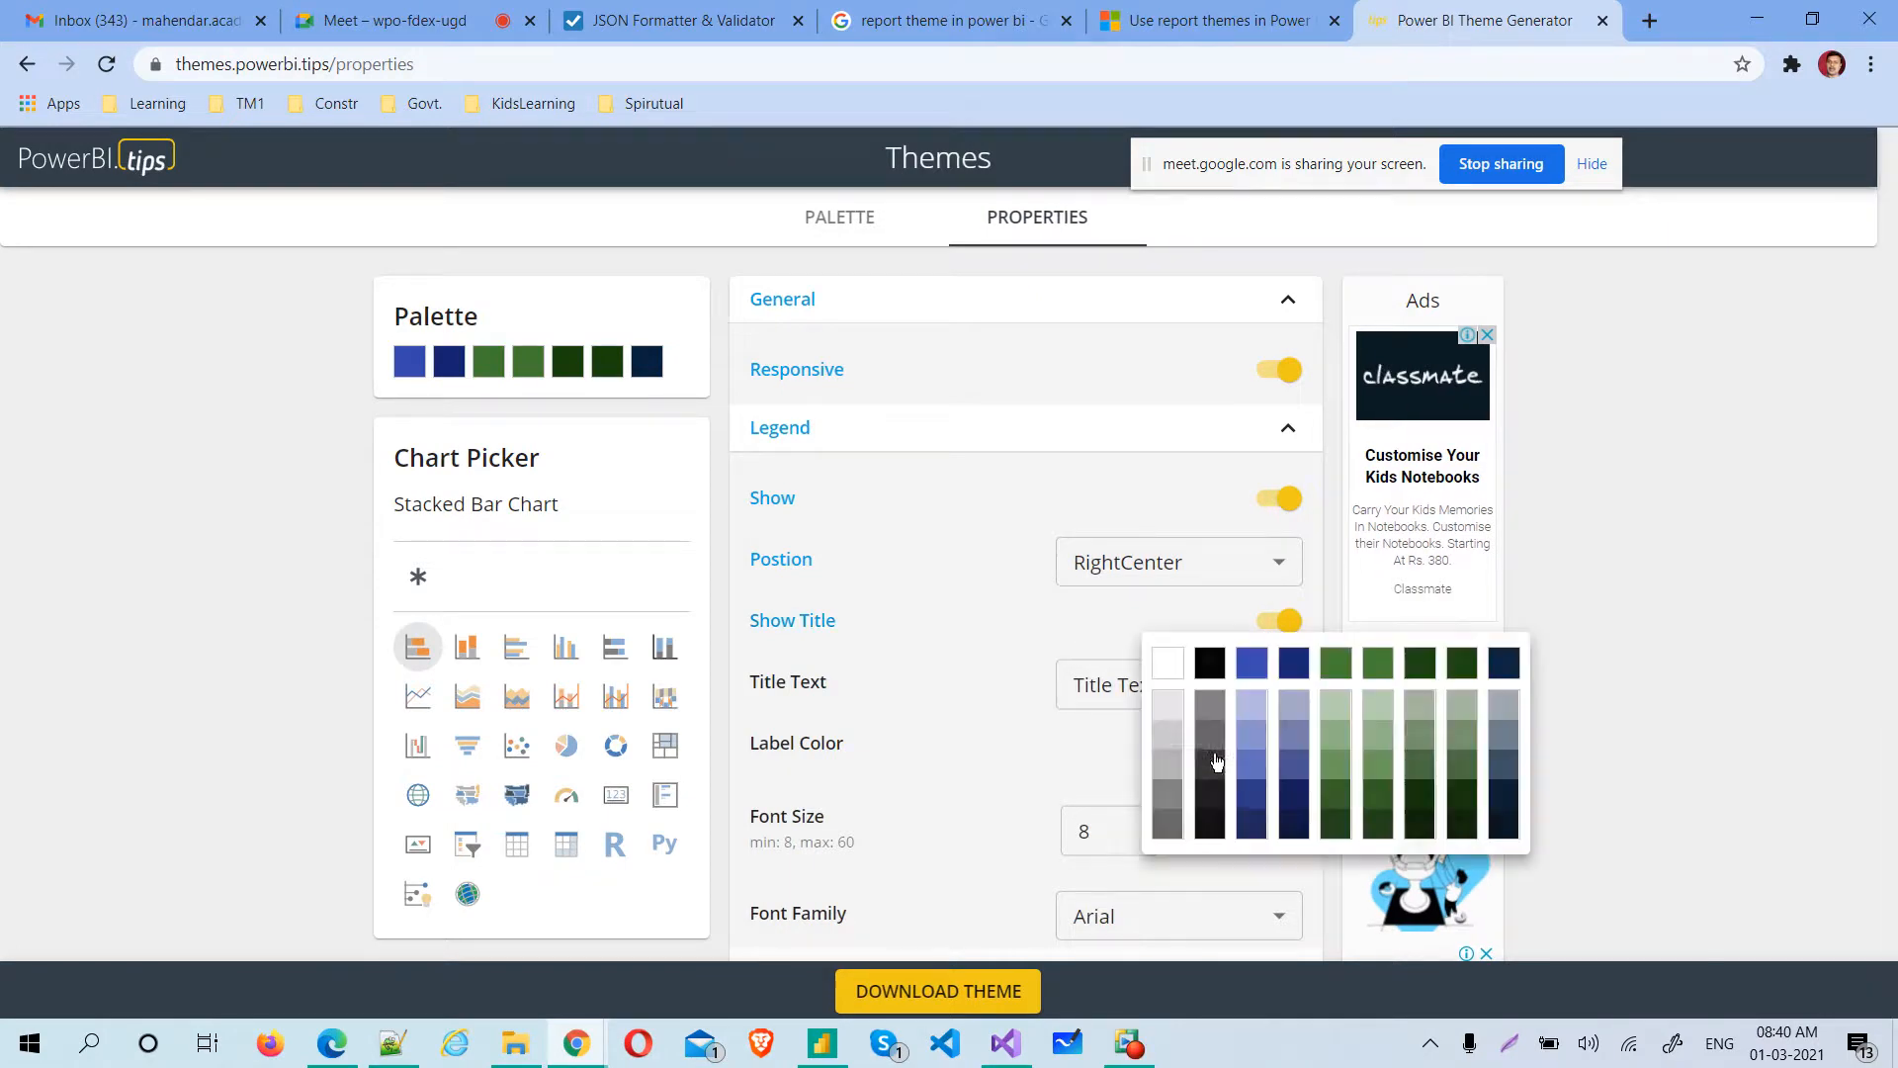
{"action": "left_click", "coordinate": [1253, 666]}
{"action": "left_click_drag", "start_coordinate": [1112, 833], "coordinate": [1043, 845]}
{"action": "type", "text": "14"}
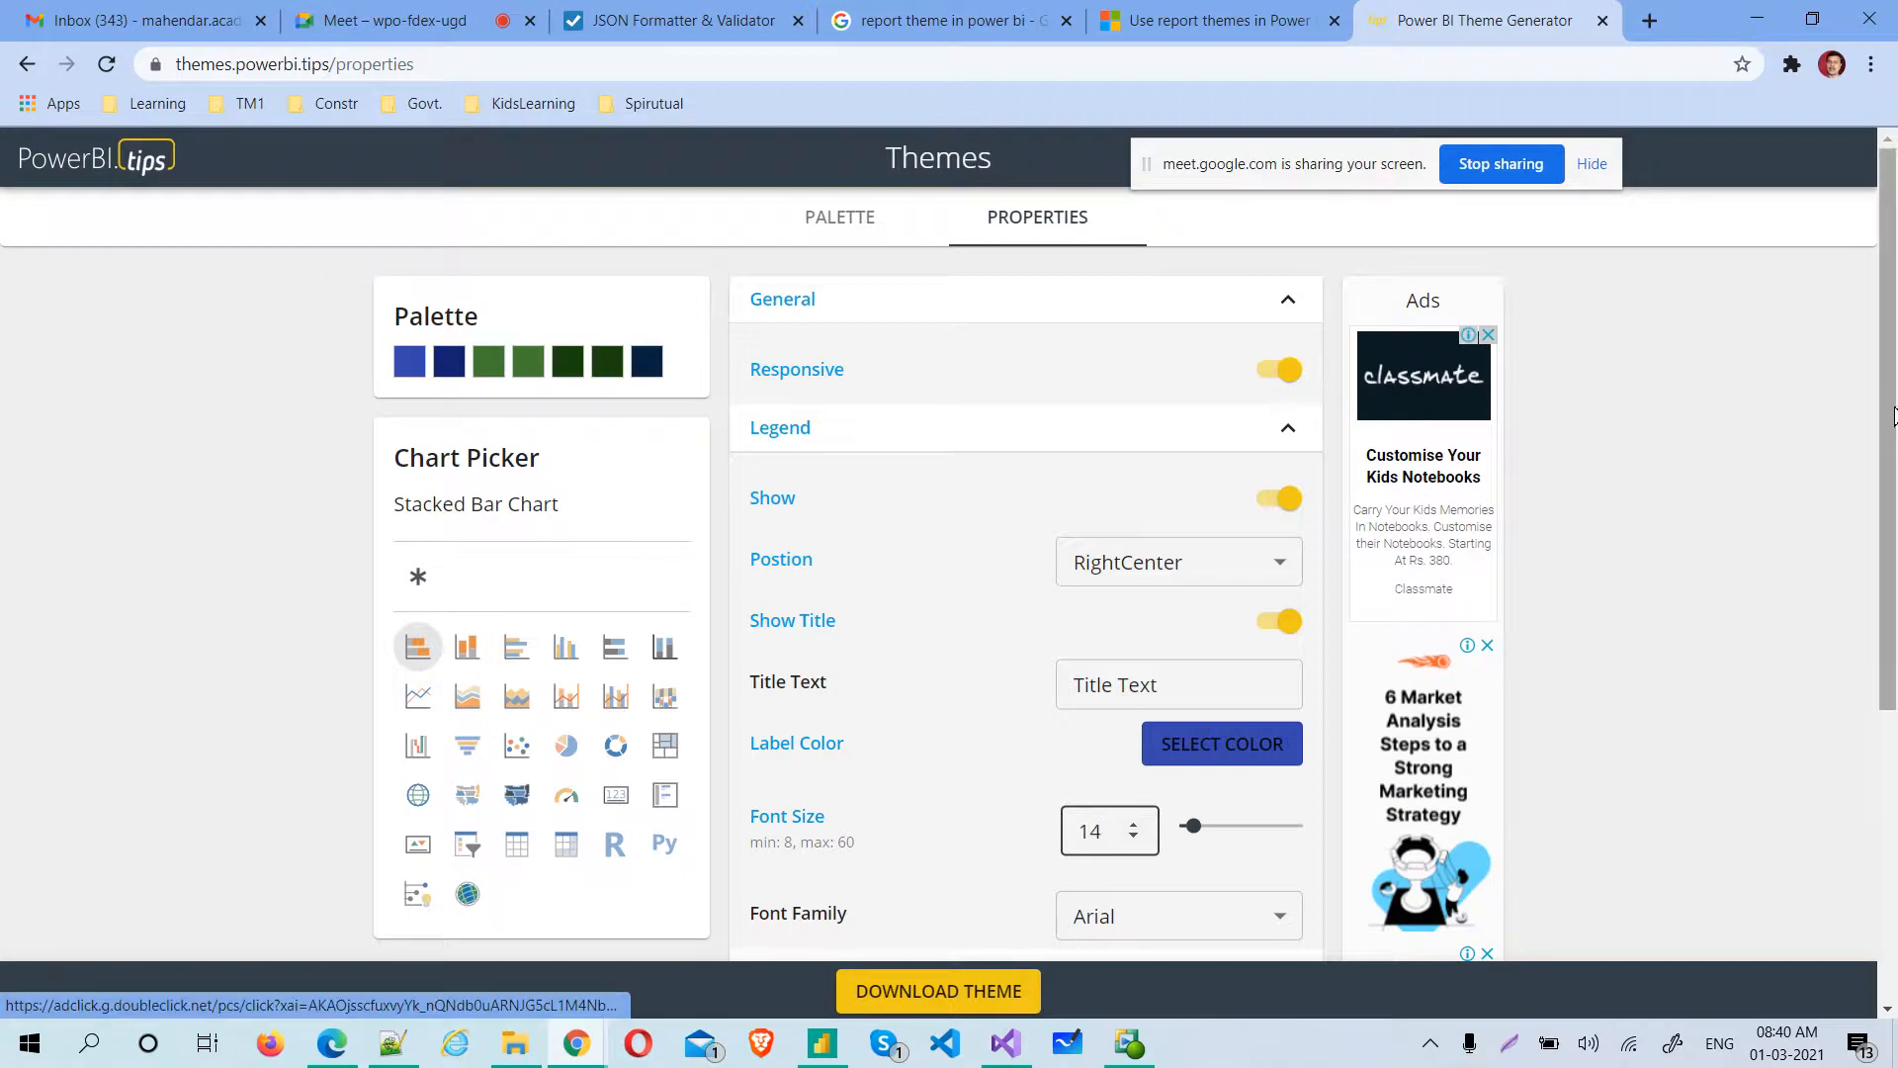
Compare the funnel chart's property list with the global properties list in the theme generator
{"action": "left_click_drag", "start_coordinate": [1895, 416], "coordinate": [1890, 651]}
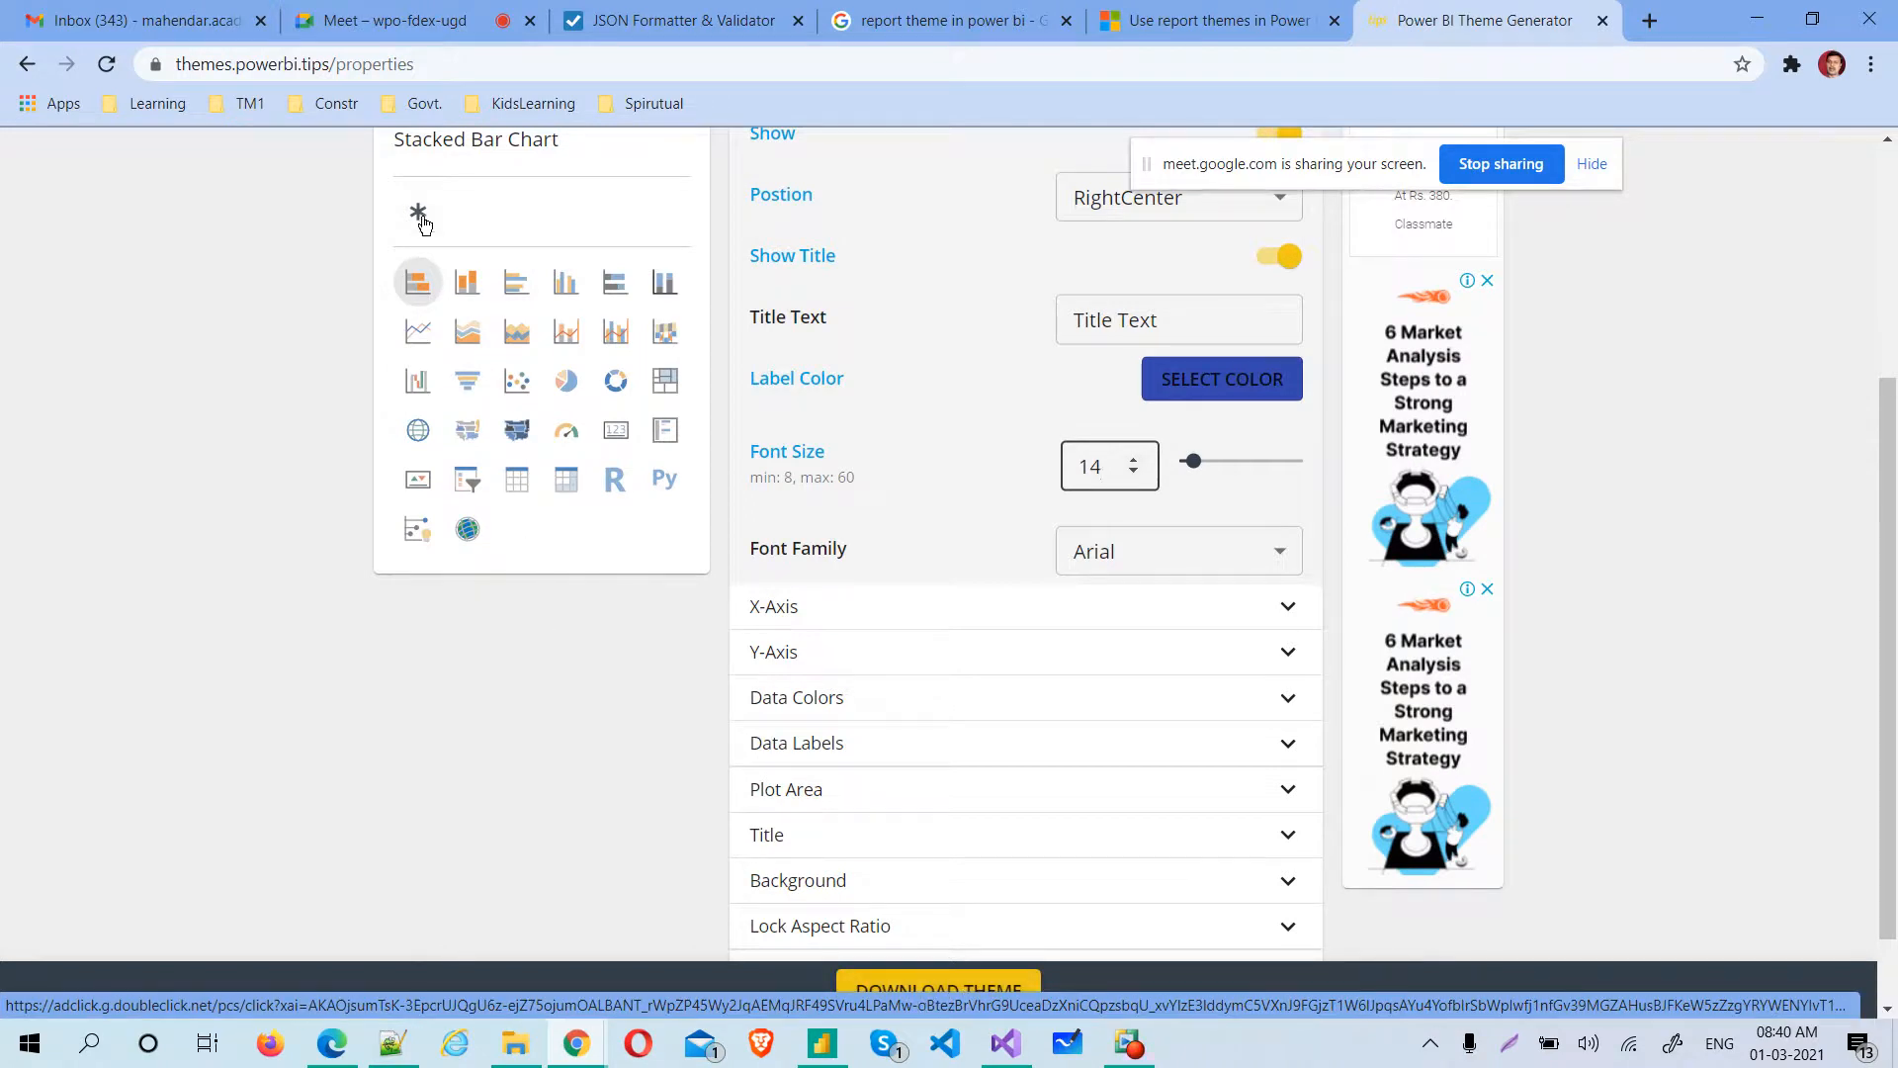
{"action": "left_click", "coordinate": [472, 389]}
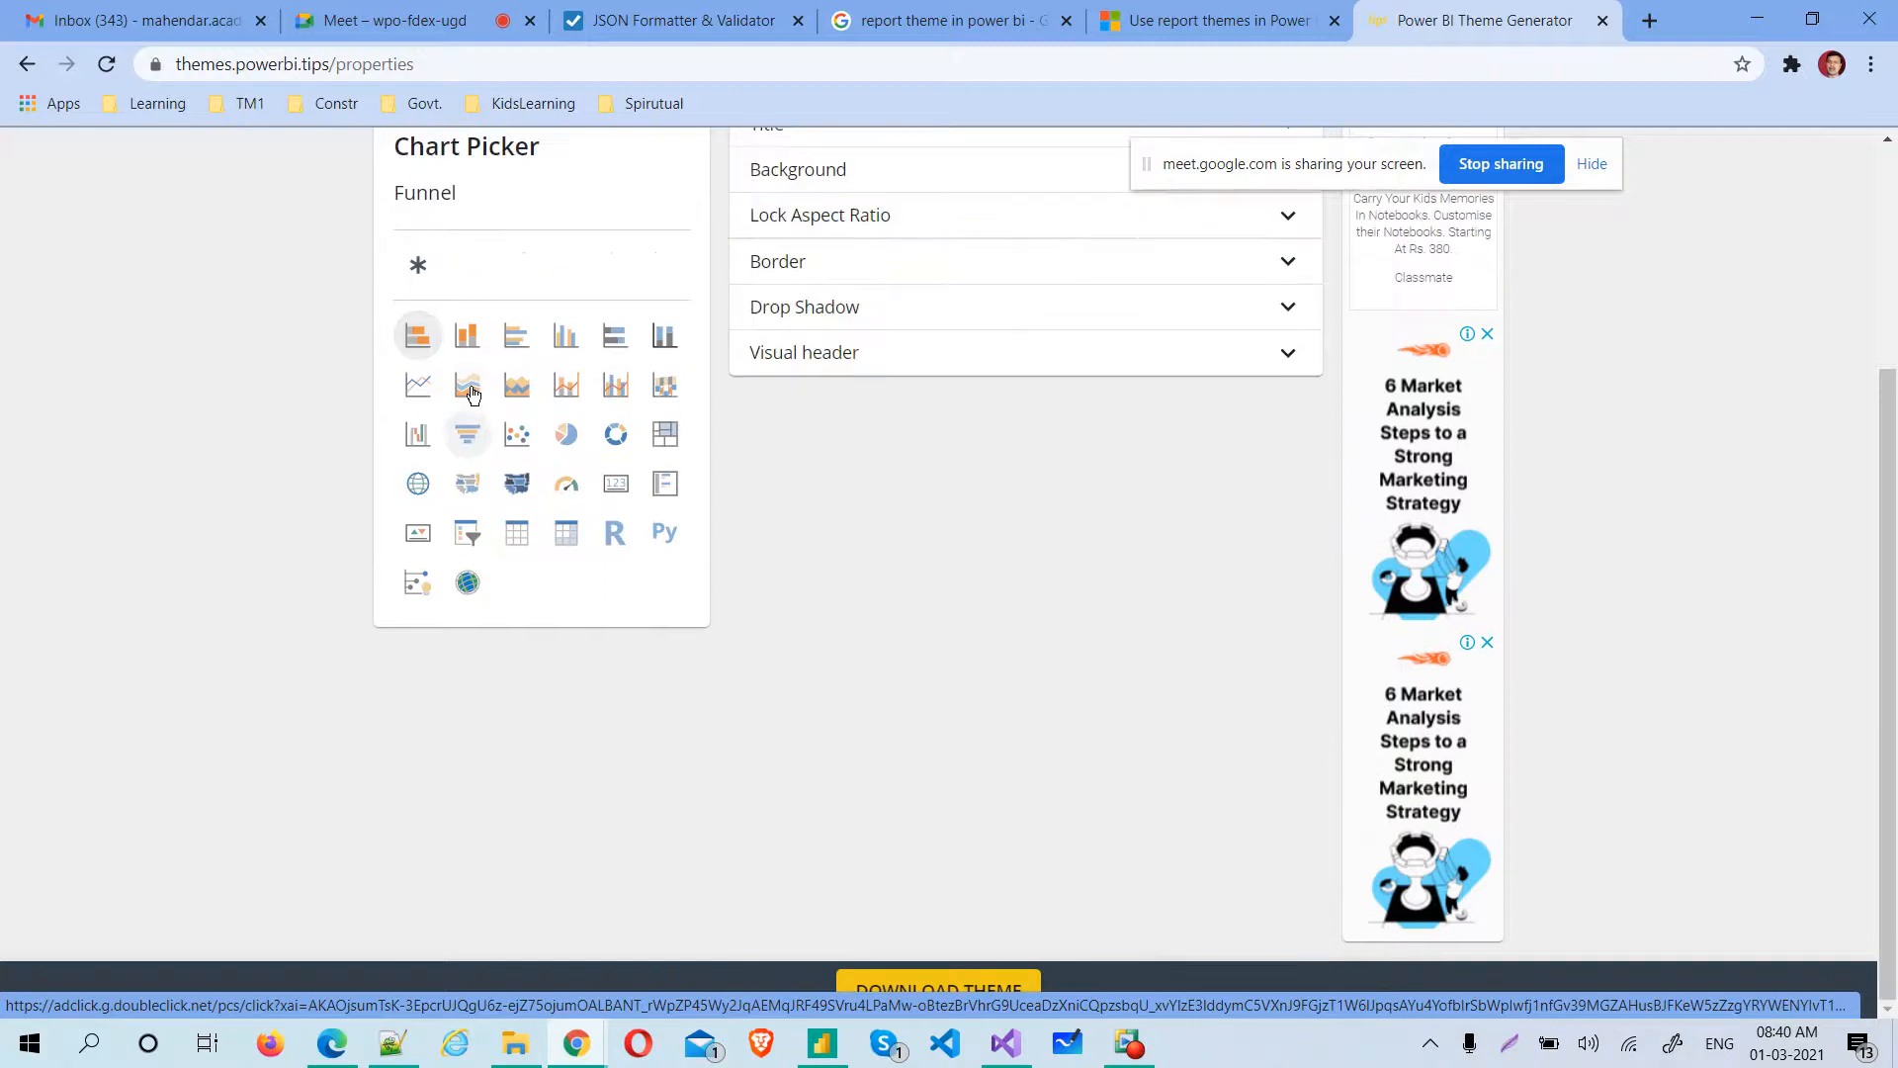
{"action": "left_click", "coordinate": [415, 267]}
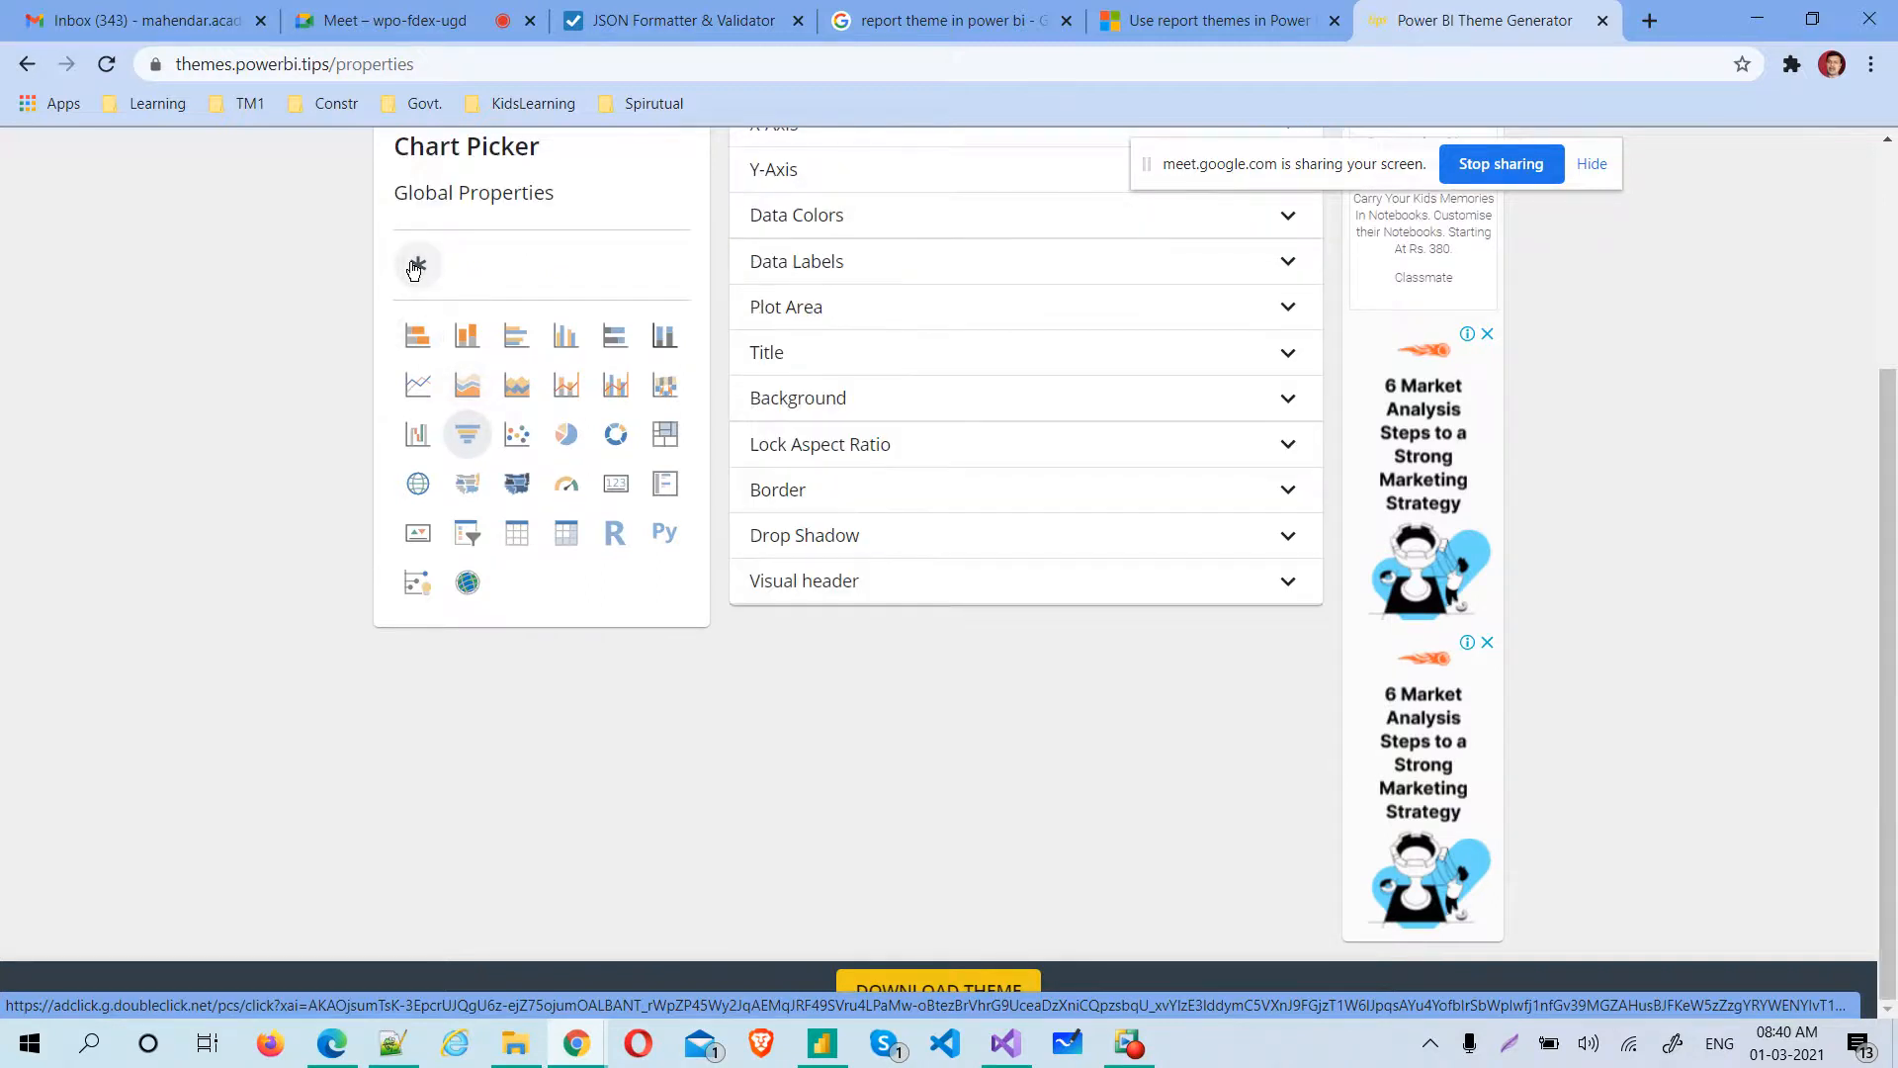
{"action": "key", "text": "alt+Tab"}
{"action": "key", "text": "alt+Tab"}
{"action": "key", "text": "alt+Tab"}
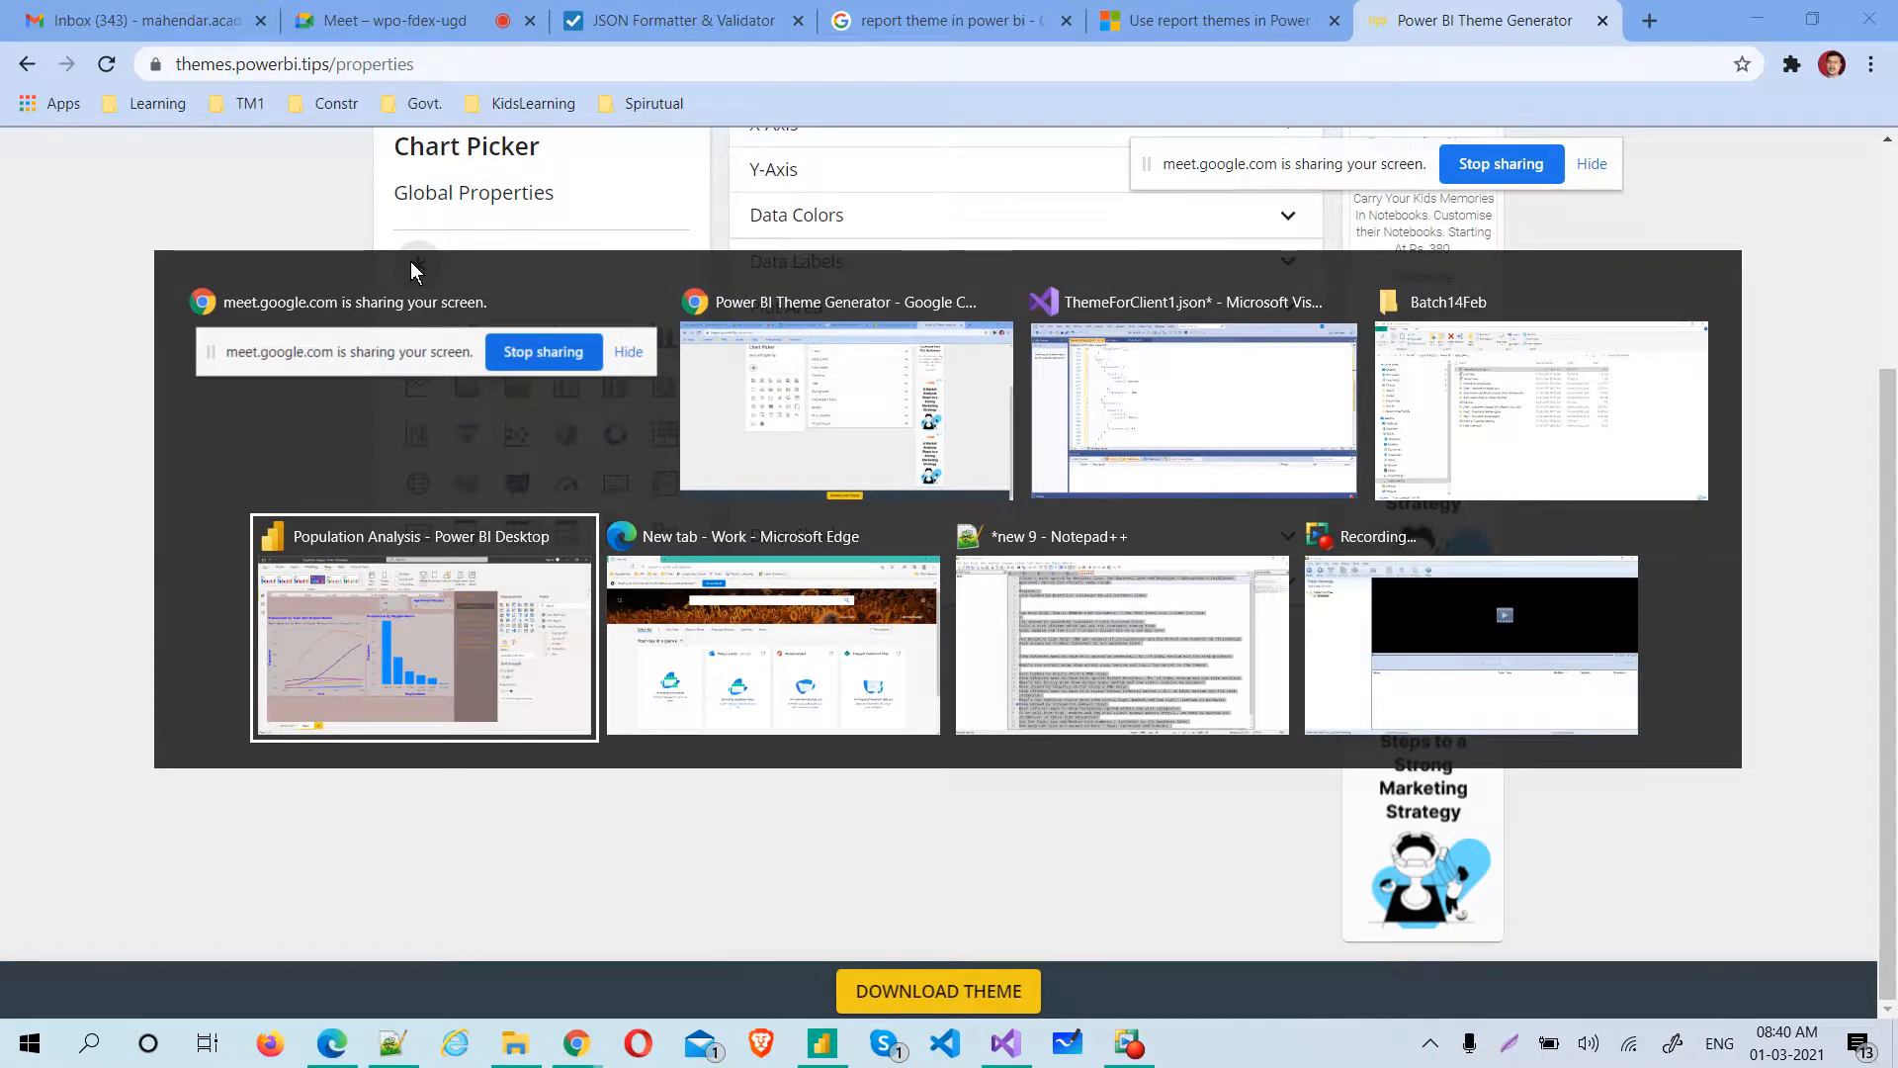
{"action": "key", "text": "alt+Tab"}
{"action": "key", "text": "alt+Tab"}
{"action": "key", "text": "alt+Tab"}
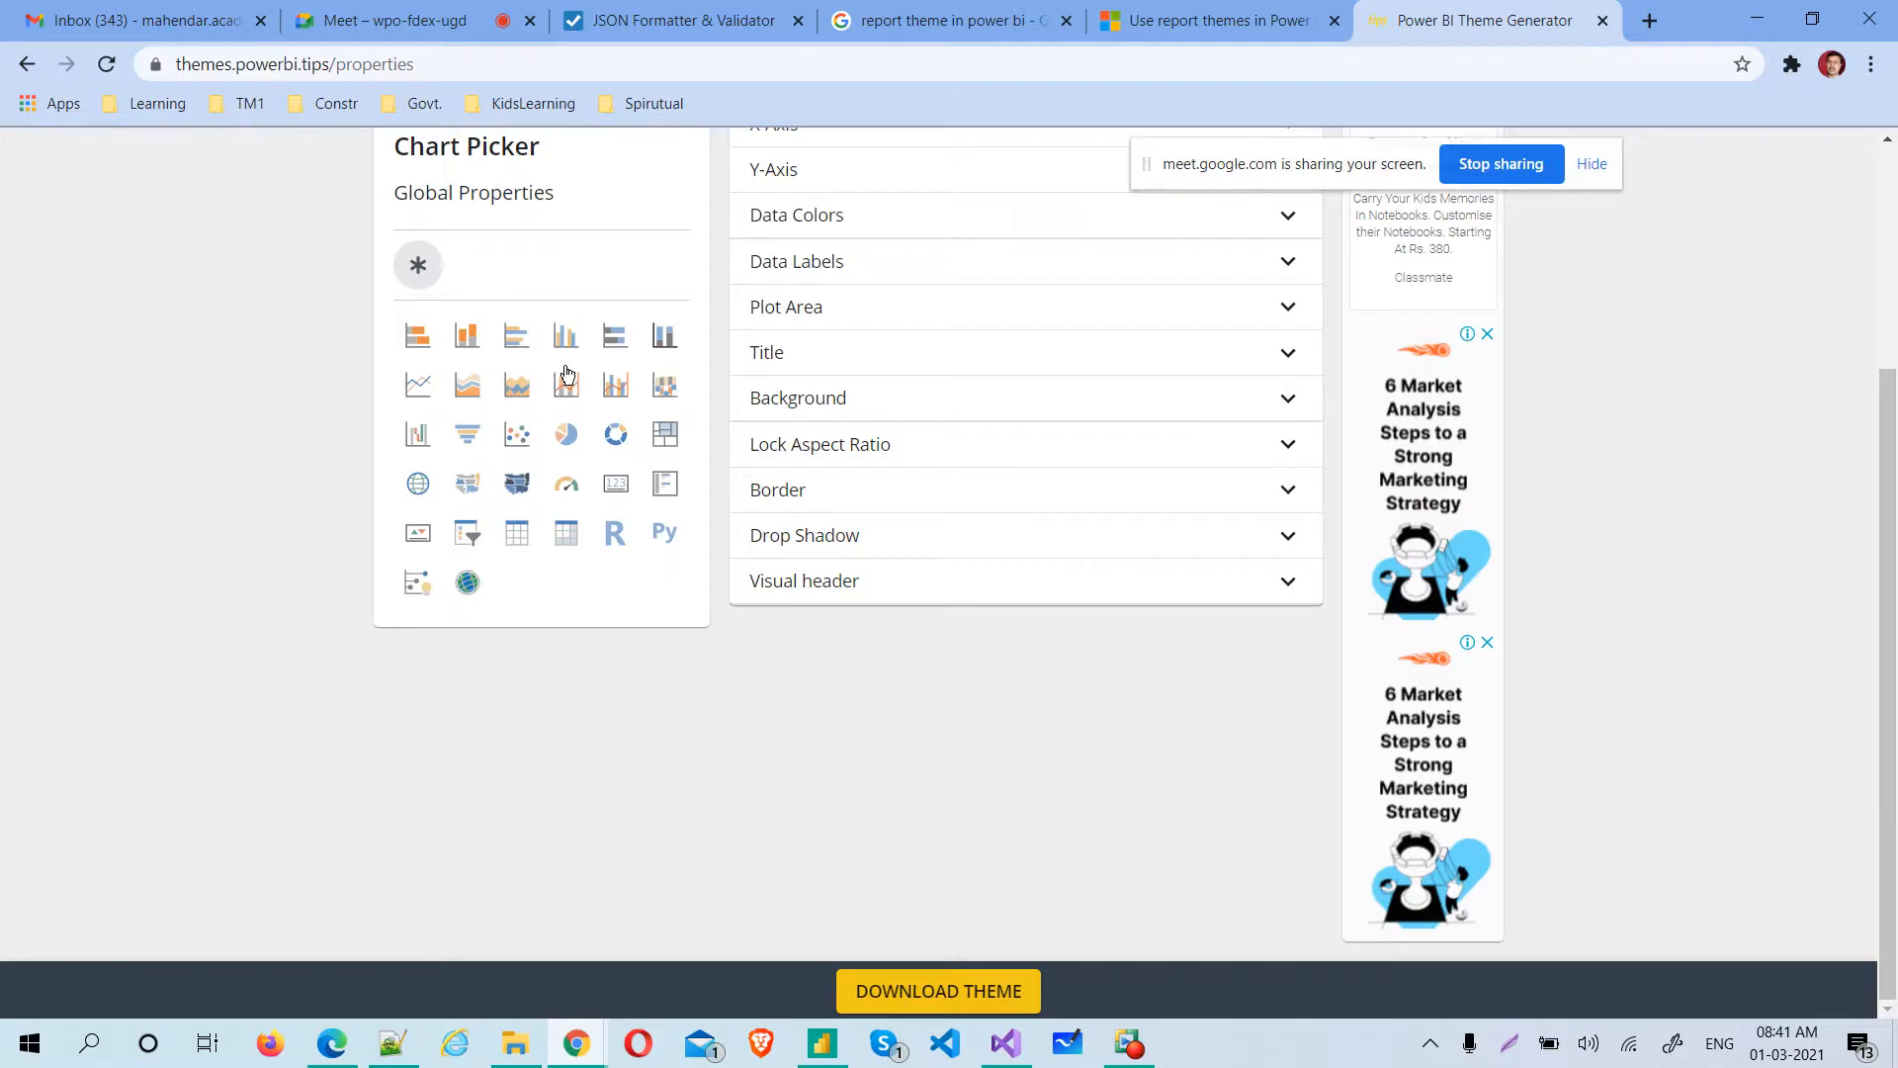
Display the pie chart's properties and download the theme under the name ThemeforClient4
{"action": "left_click", "coordinate": [579, 438]}
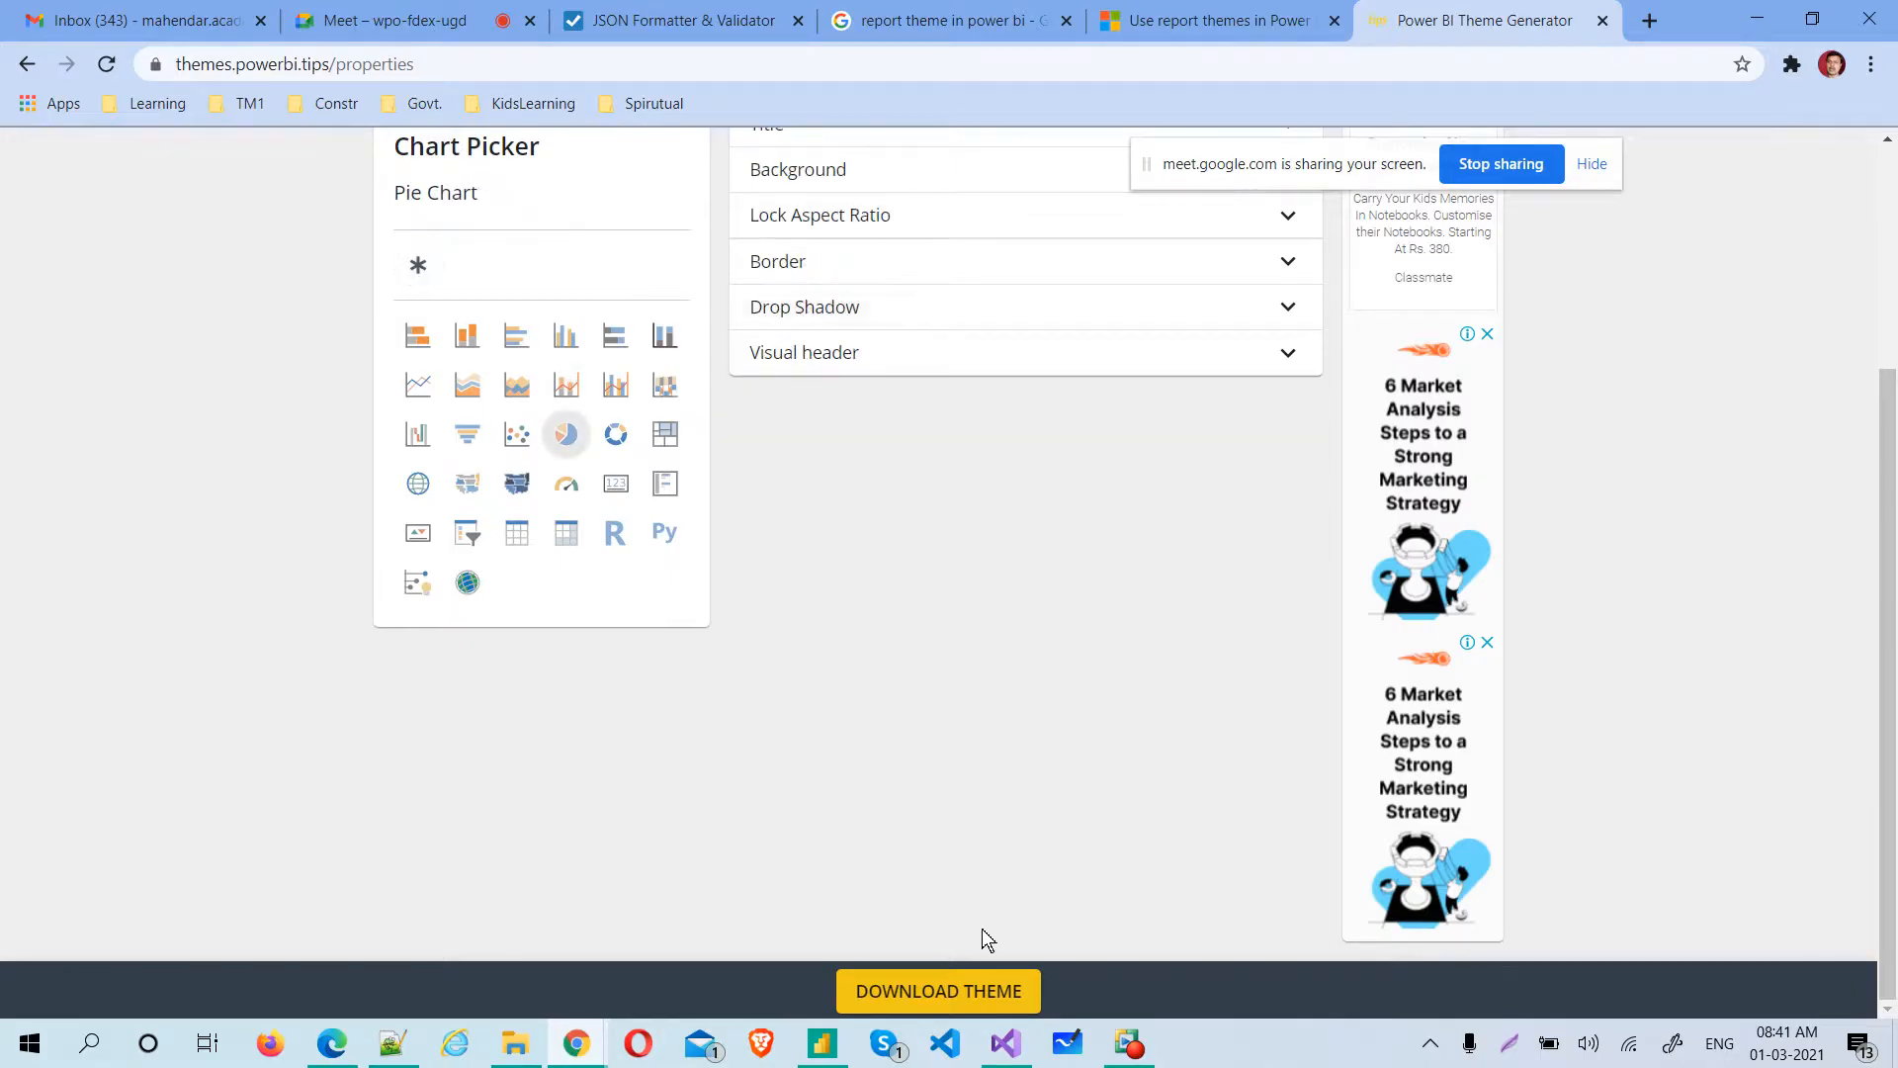
{"action": "left_click", "coordinate": [954, 996]}
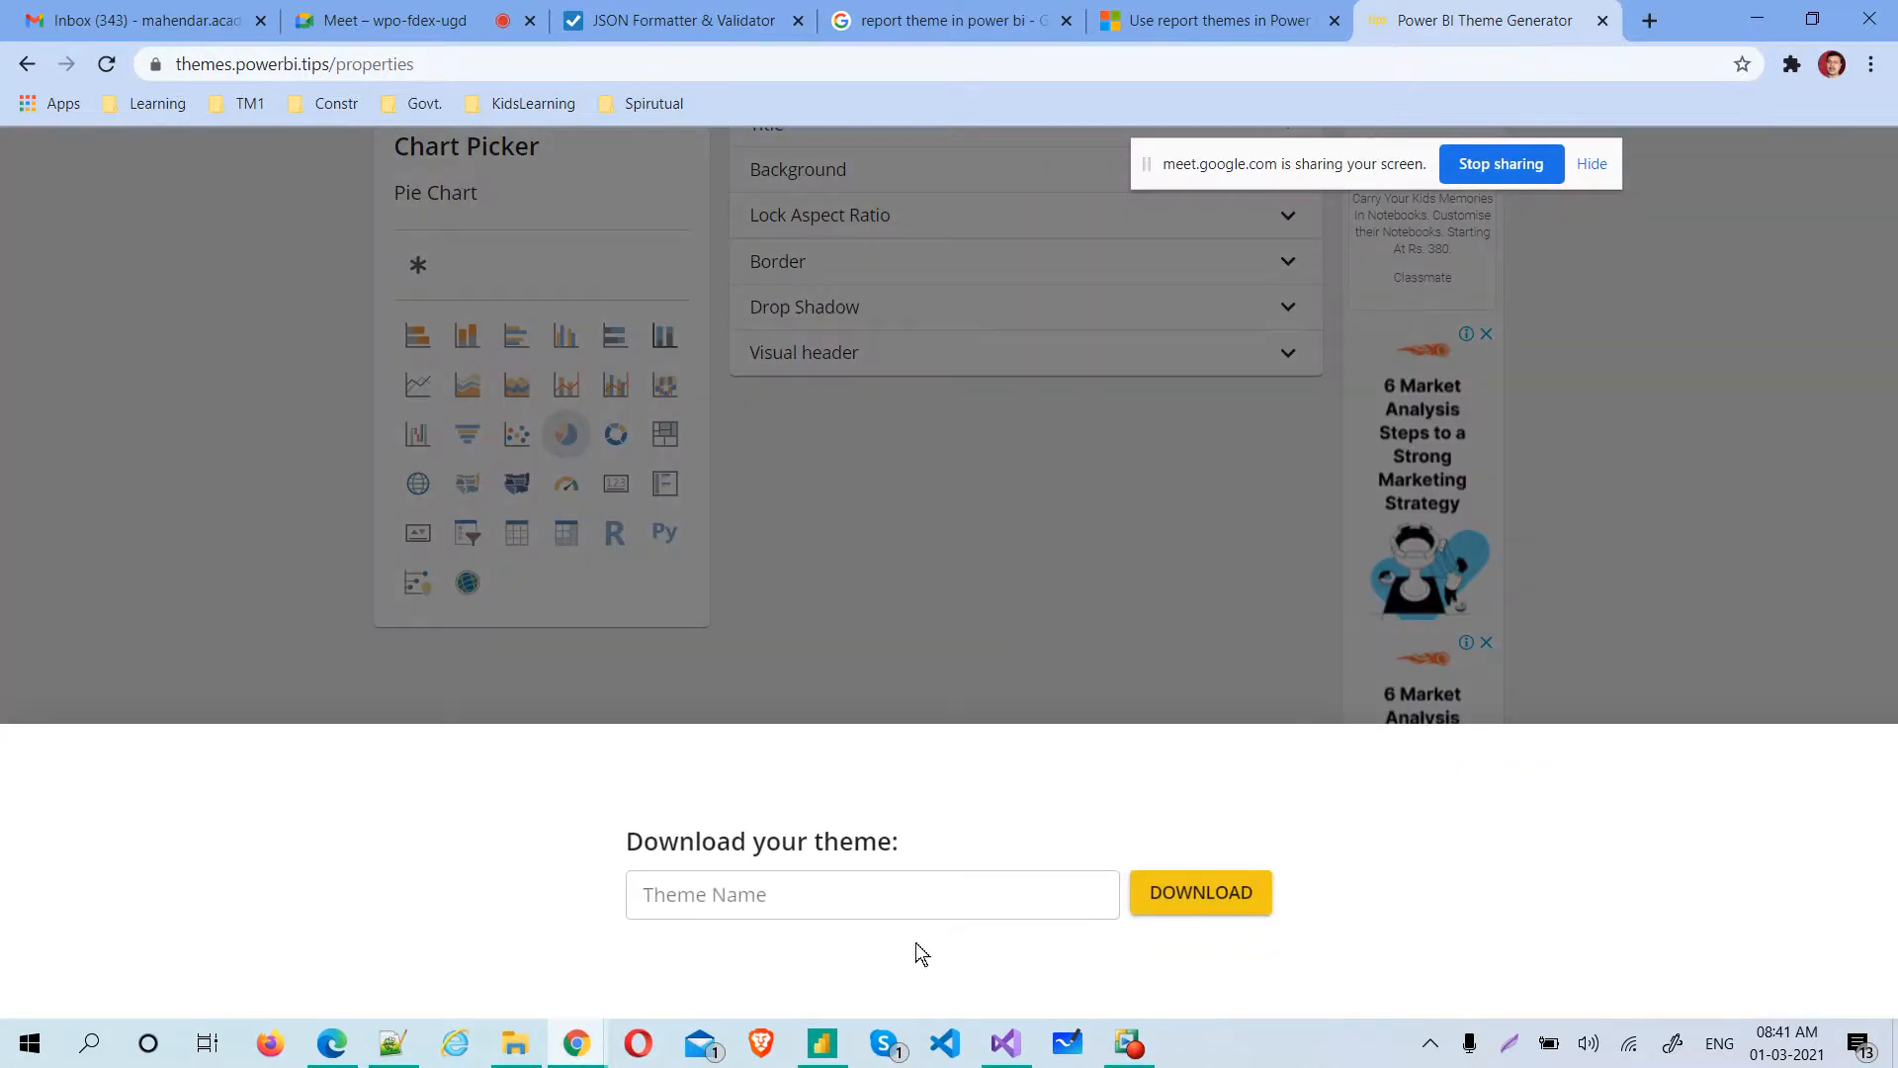
{"action": "left_click", "coordinate": [856, 904]}
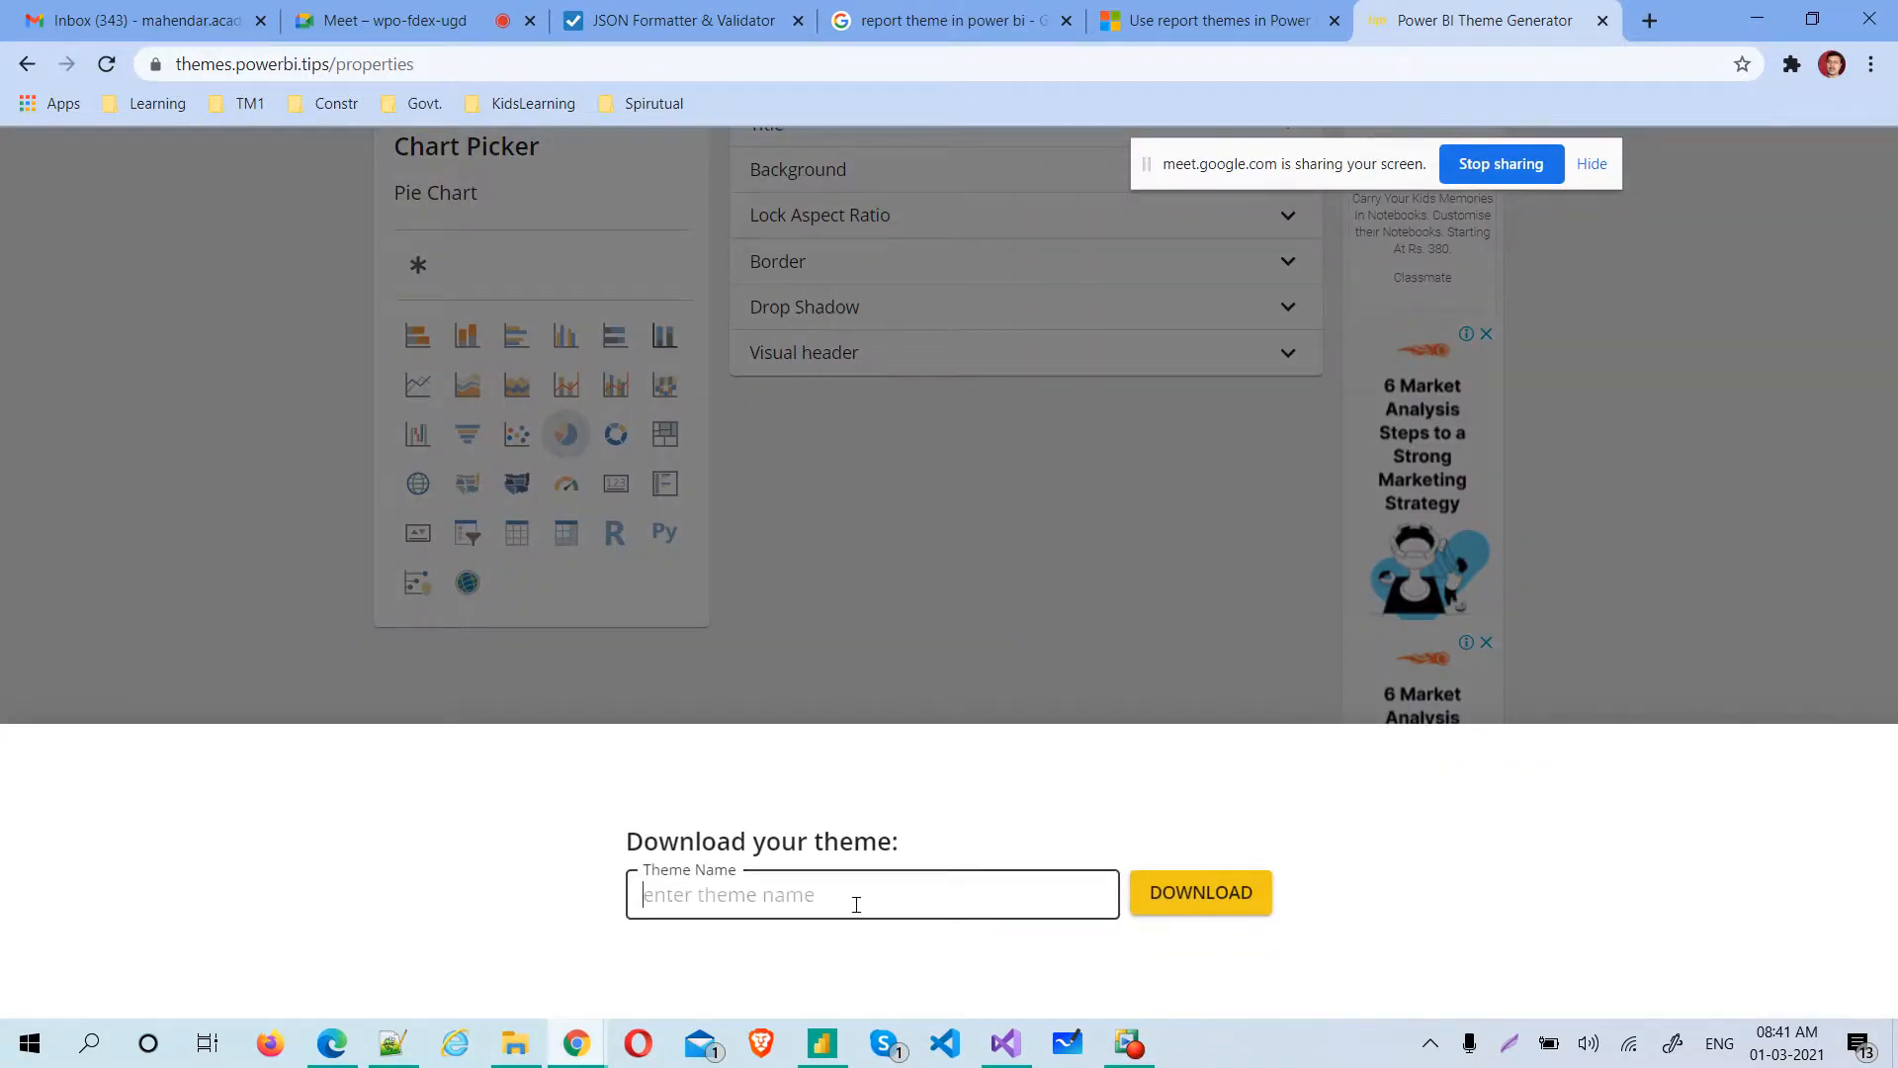
{"action": "type", "text": "ThemeforClient4"}
{"action": "left_click", "coordinate": [1179, 890]}
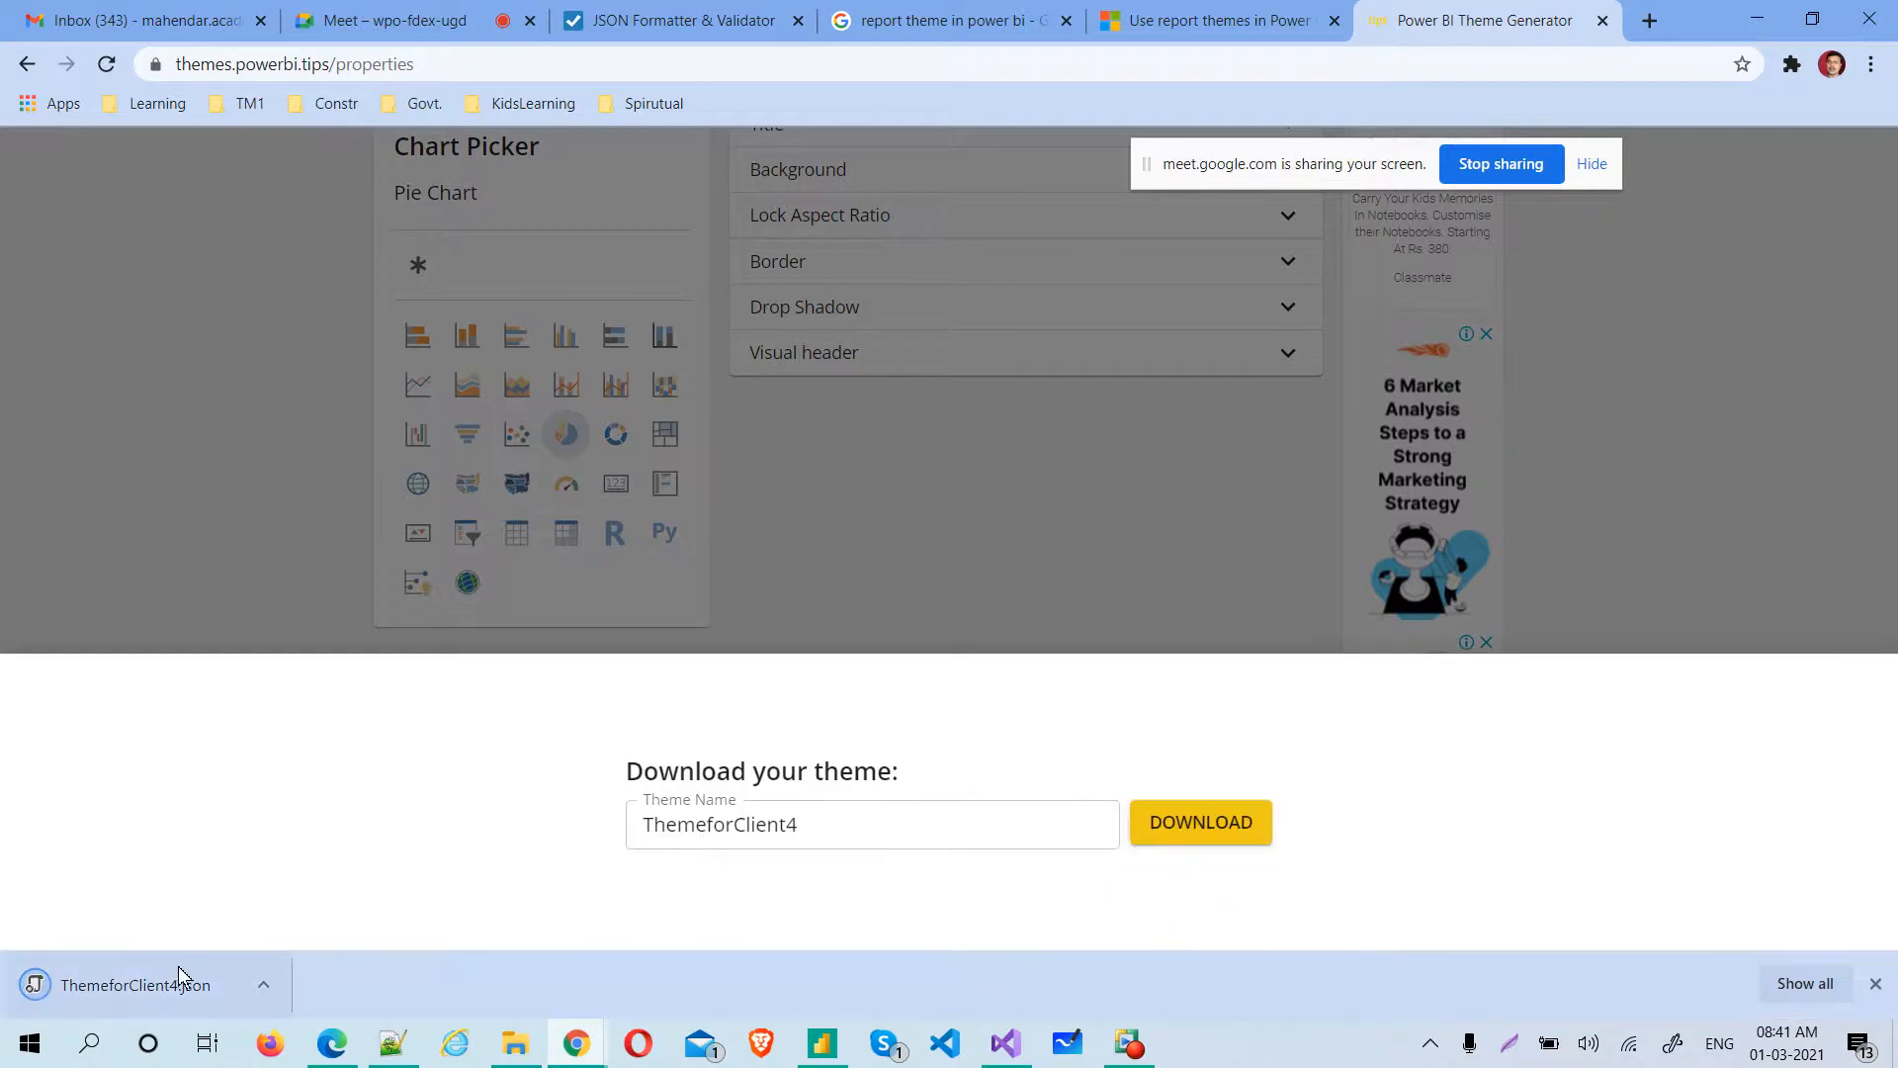
Locate the downloaded ThemeforClient4.json in its folder and move it from Downloads to the Batch14Feb folder
{"action": "left_click", "coordinate": [263, 988]}
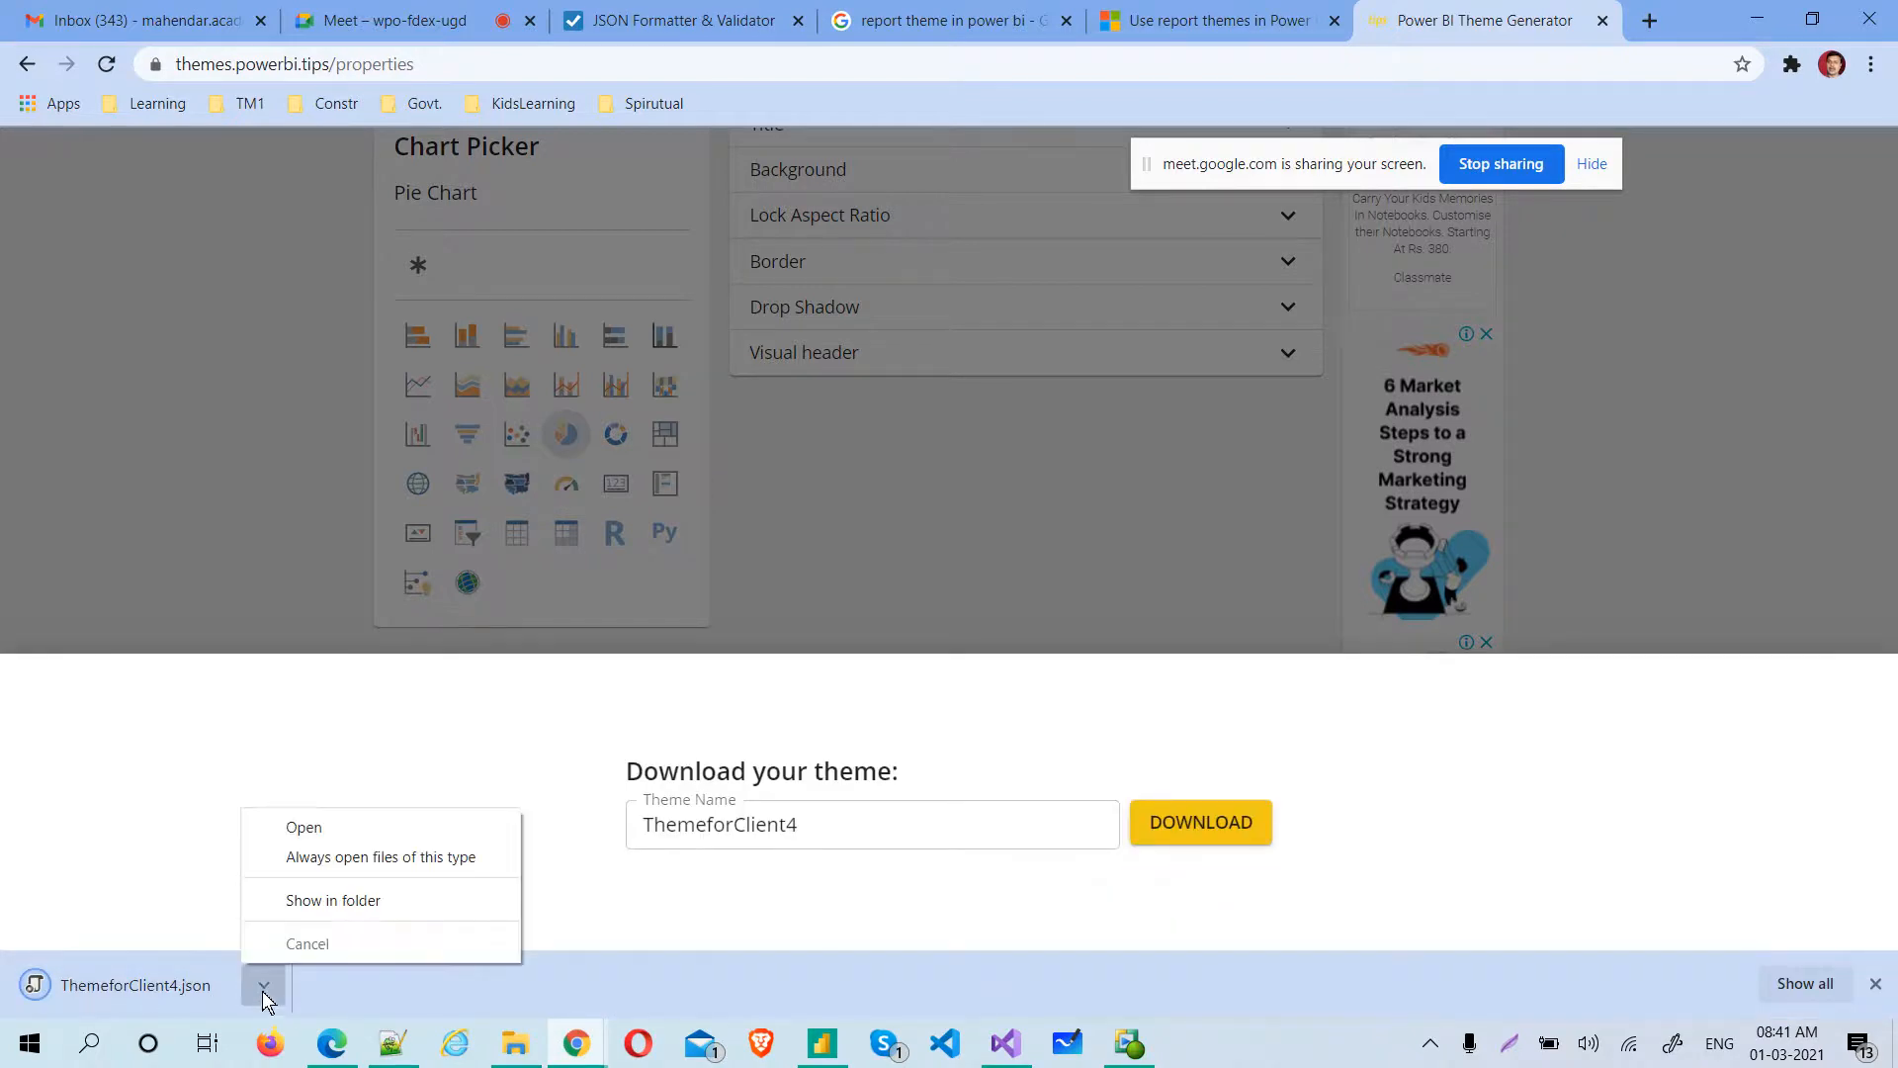
{"action": "left_click", "coordinate": [334, 898]}
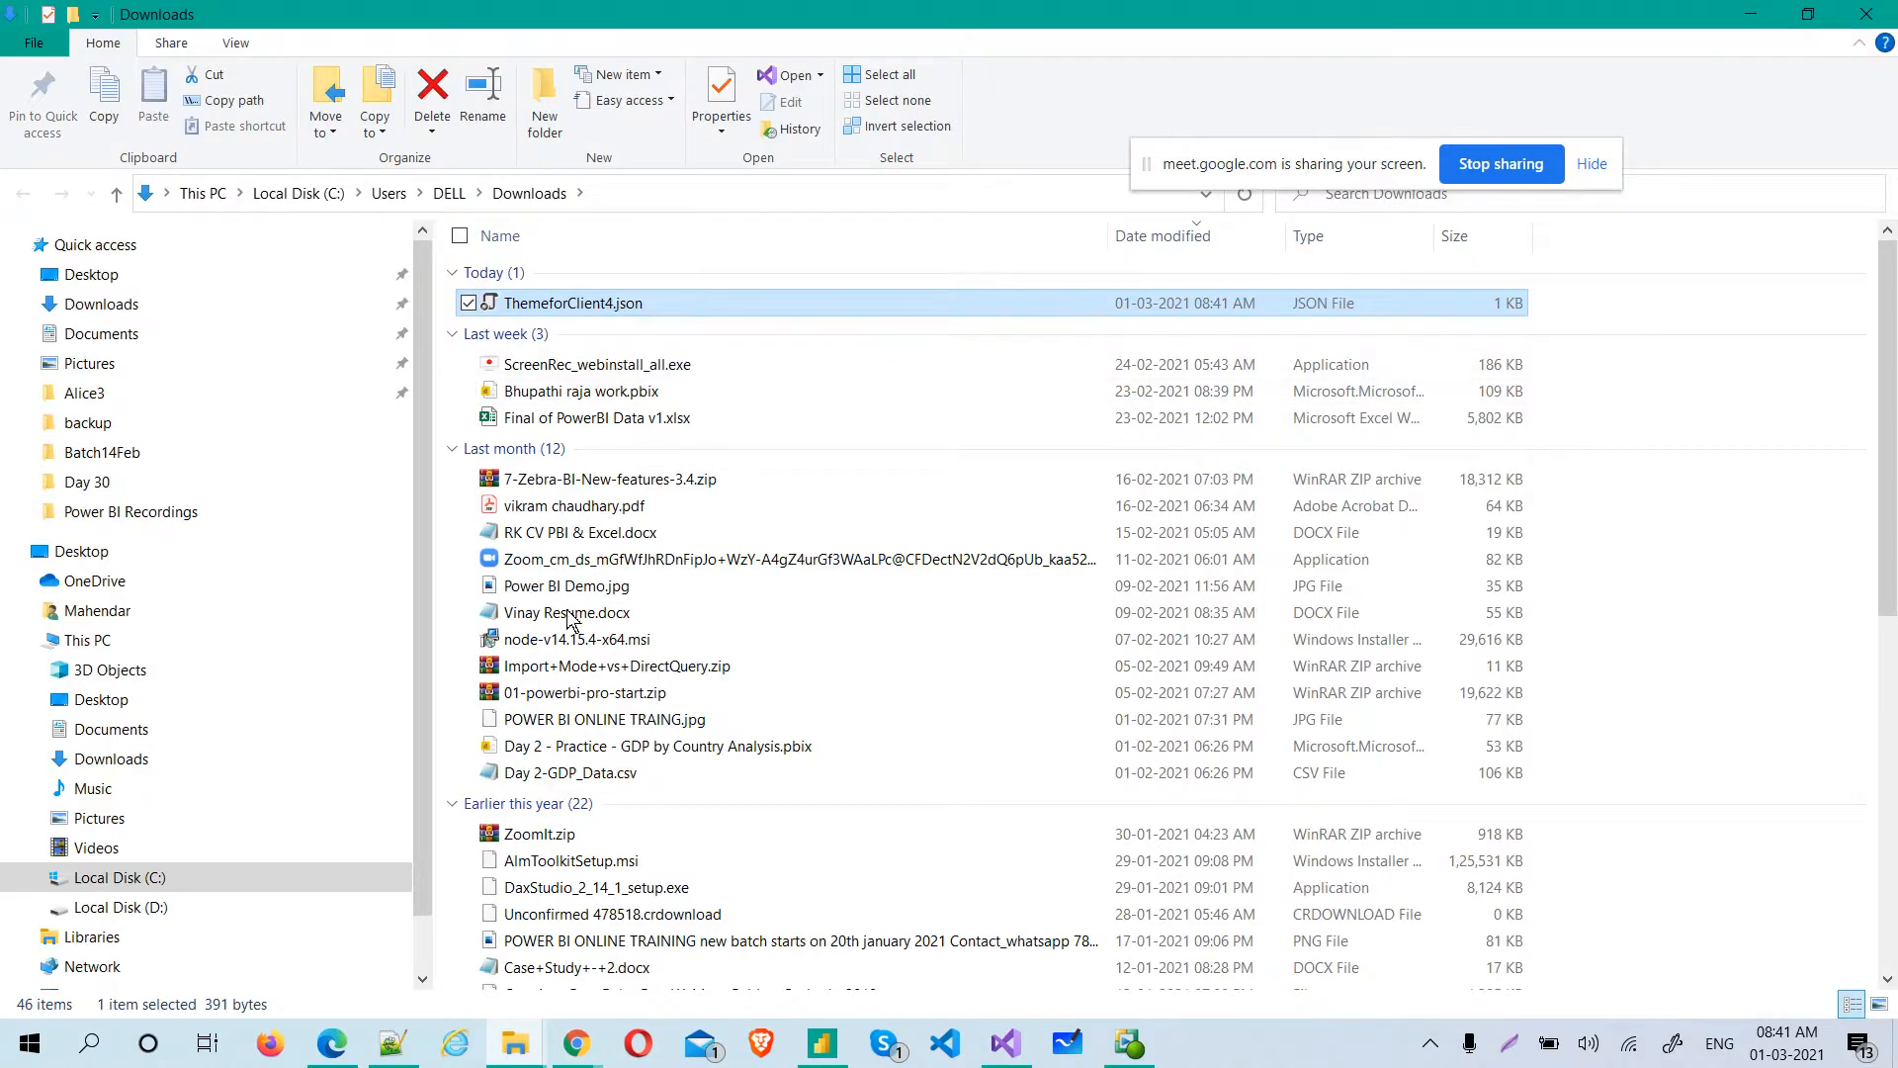
{"action": "right_click", "coordinate": [610, 301]}
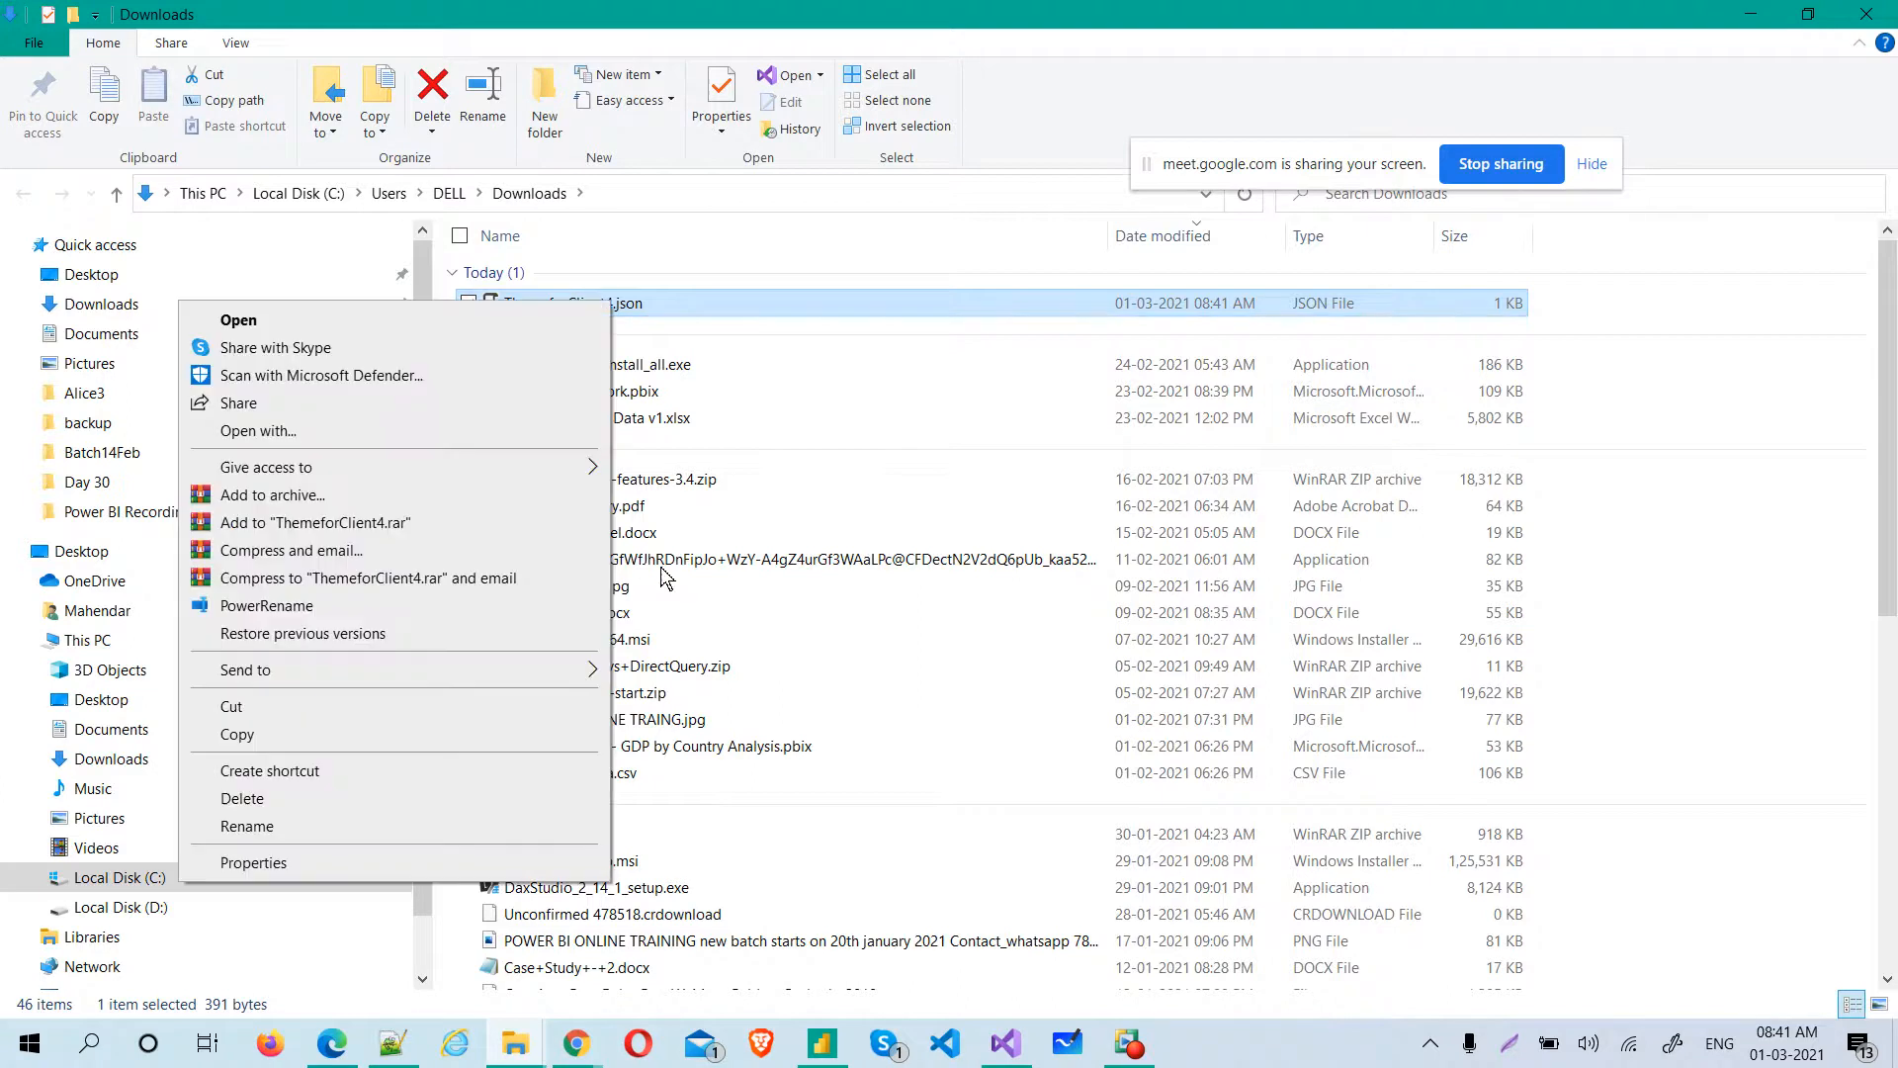
{"action": "left_click", "coordinate": [342, 708]}
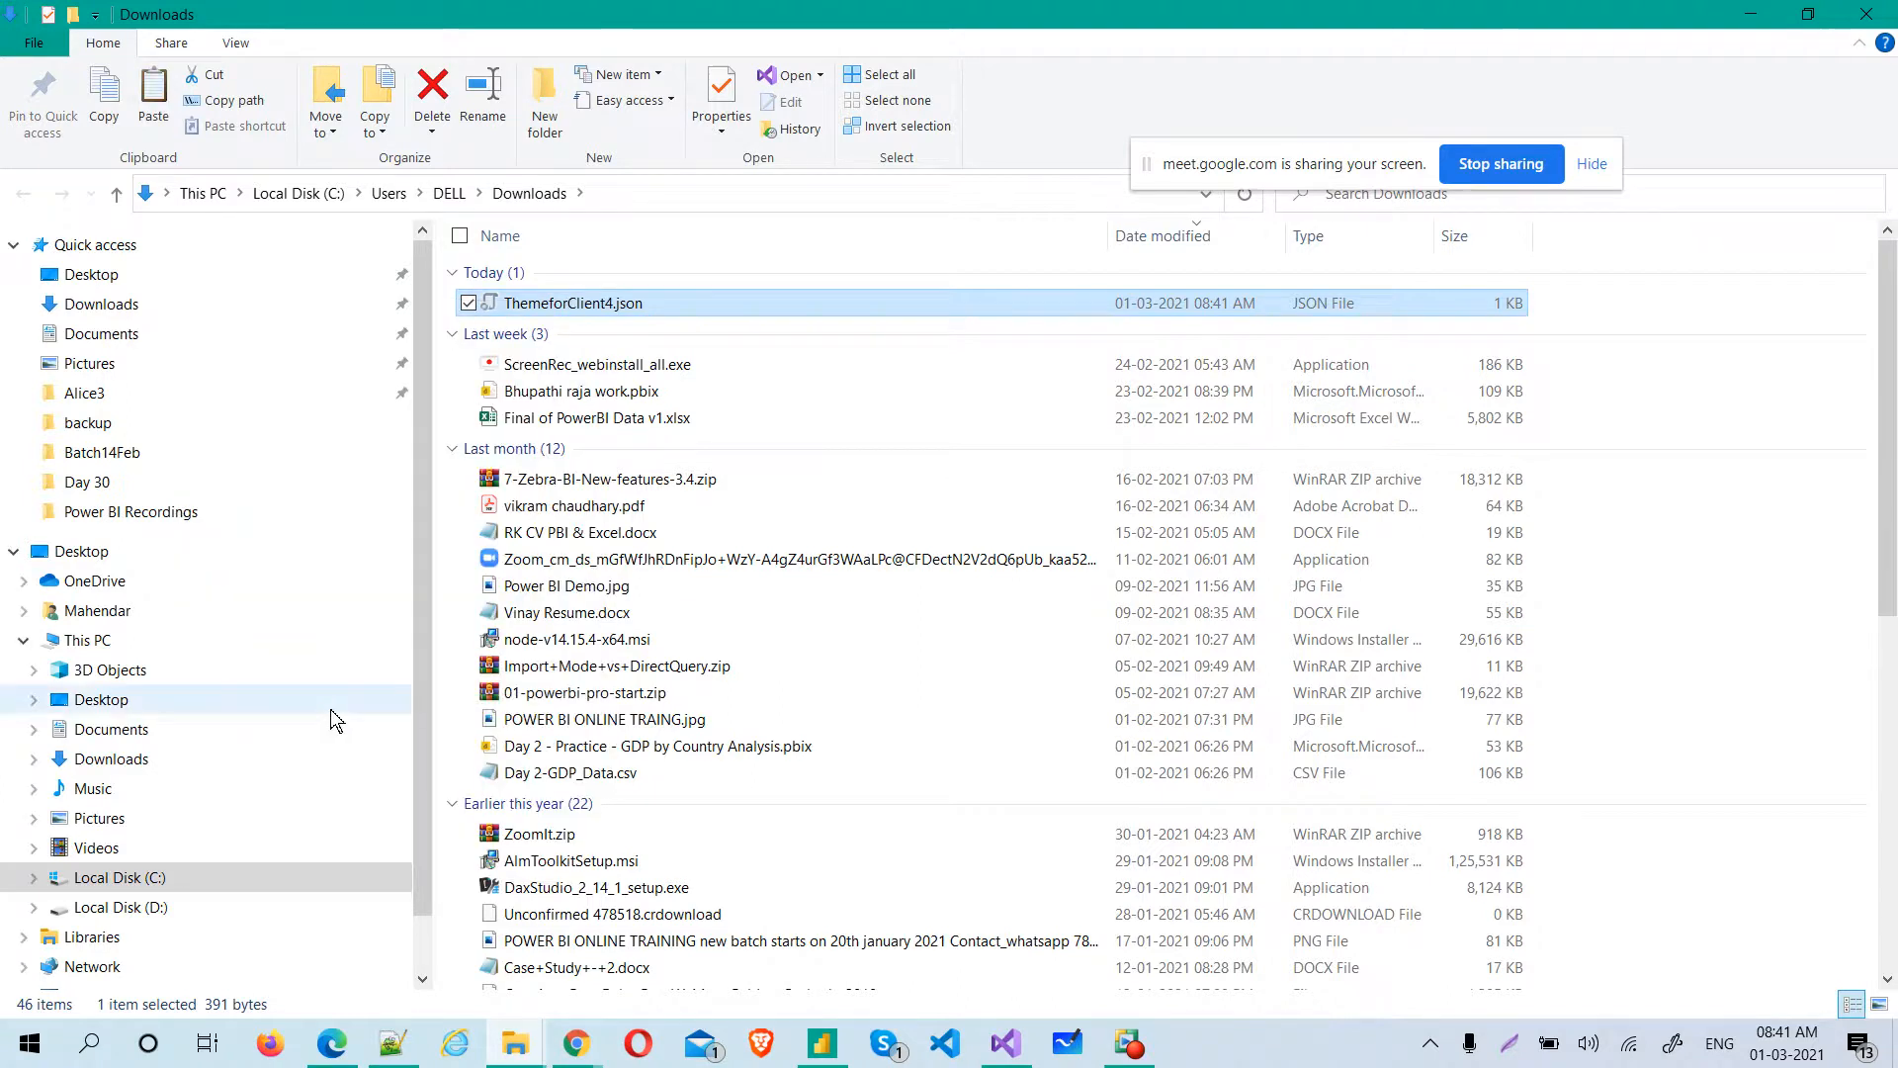
{"action": "left_click", "coordinate": [90, 454]}
{"action": "right_click", "coordinate": [797, 745]}
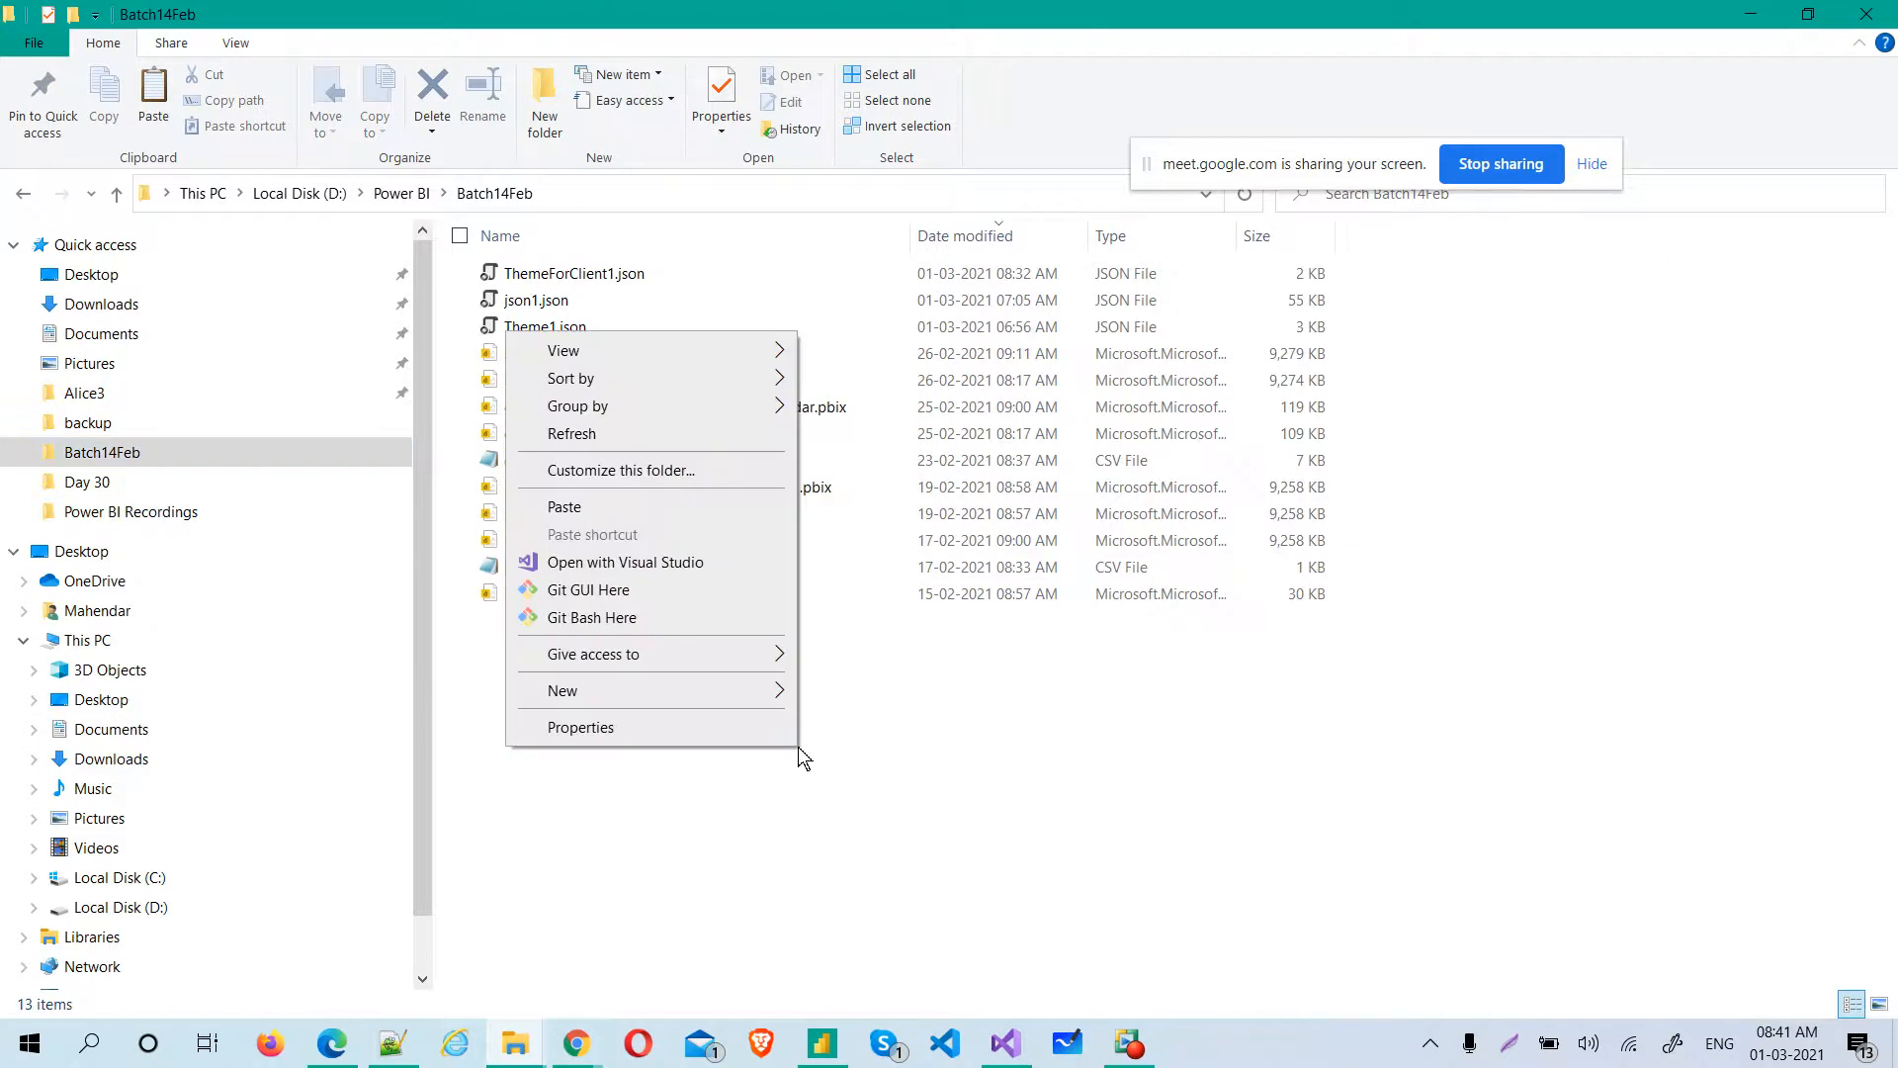
{"action": "left_click", "coordinate": [643, 506]}
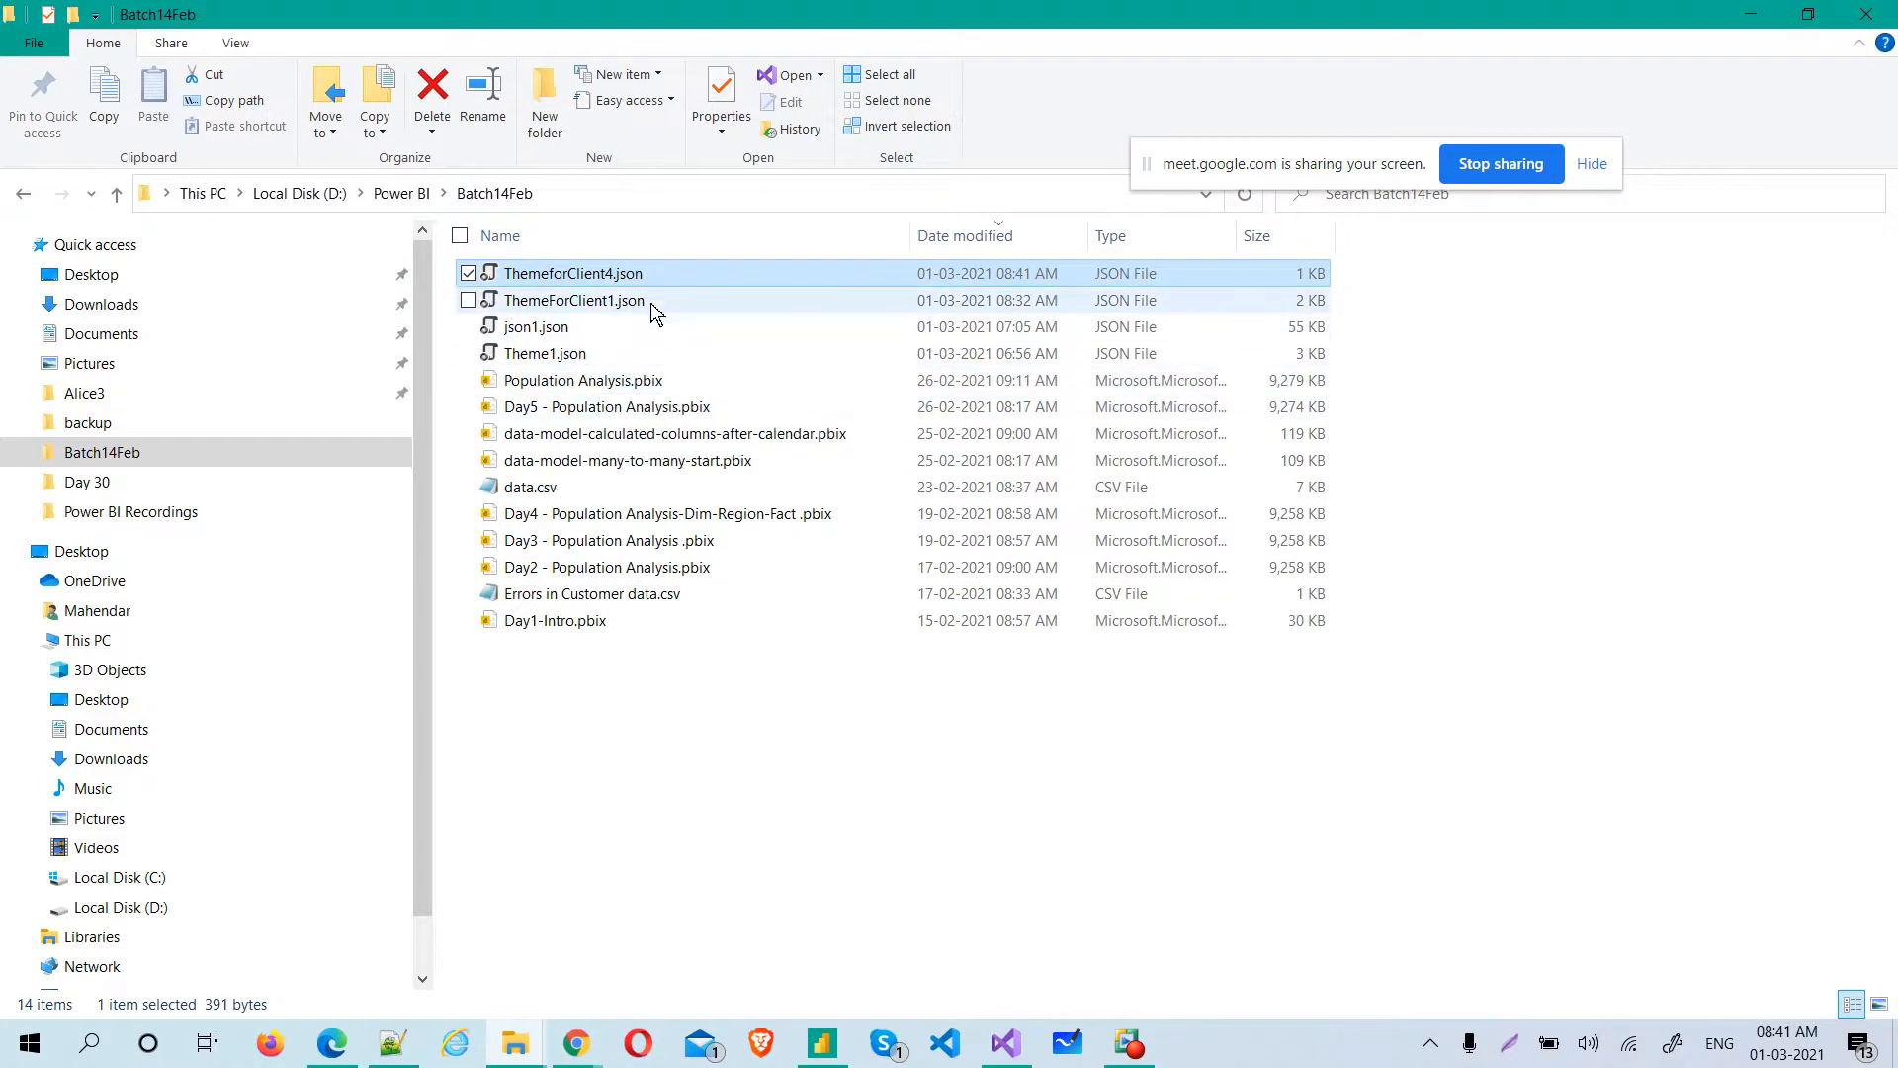
{"action": "left_click", "coordinate": [626, 764]}
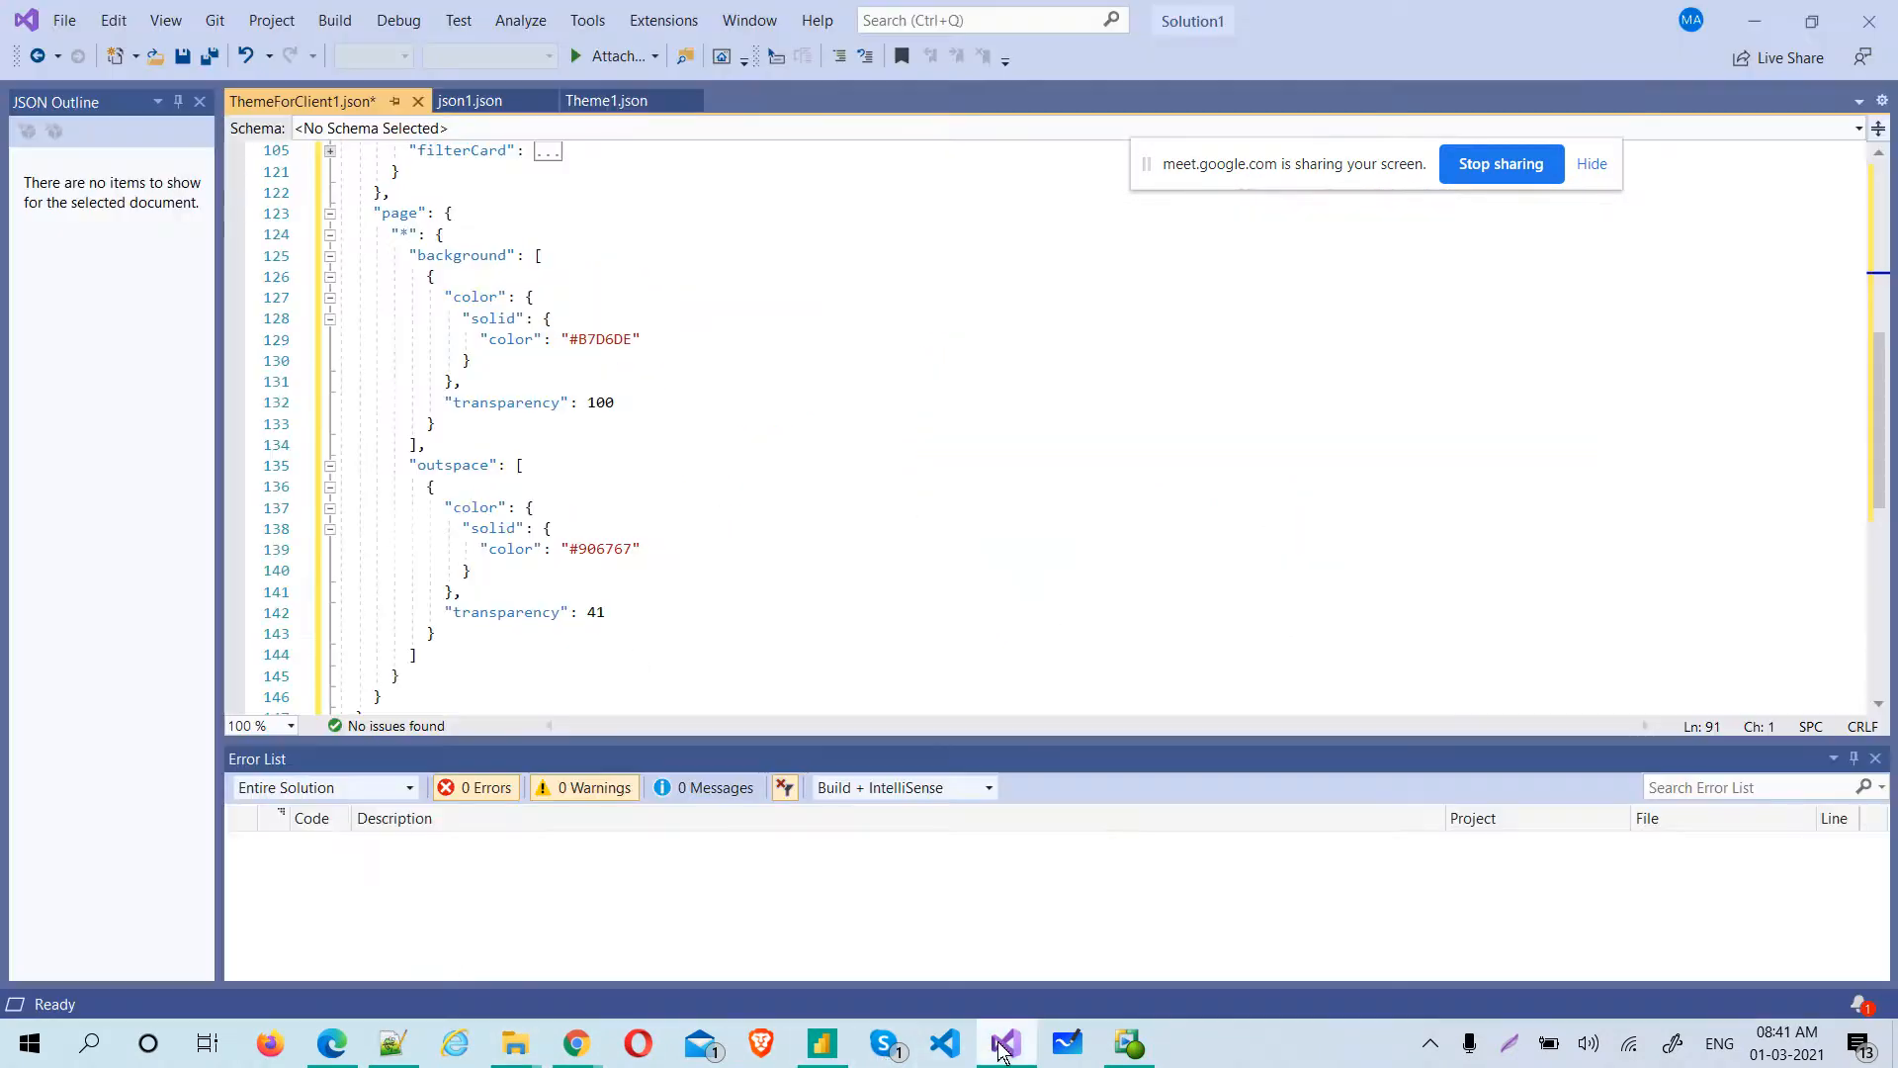
Switch to Visual Studio with ThemeForClient1.json open and place the document tabs on the right of the editor
{"action": "left_click", "coordinate": [1005, 1043]}
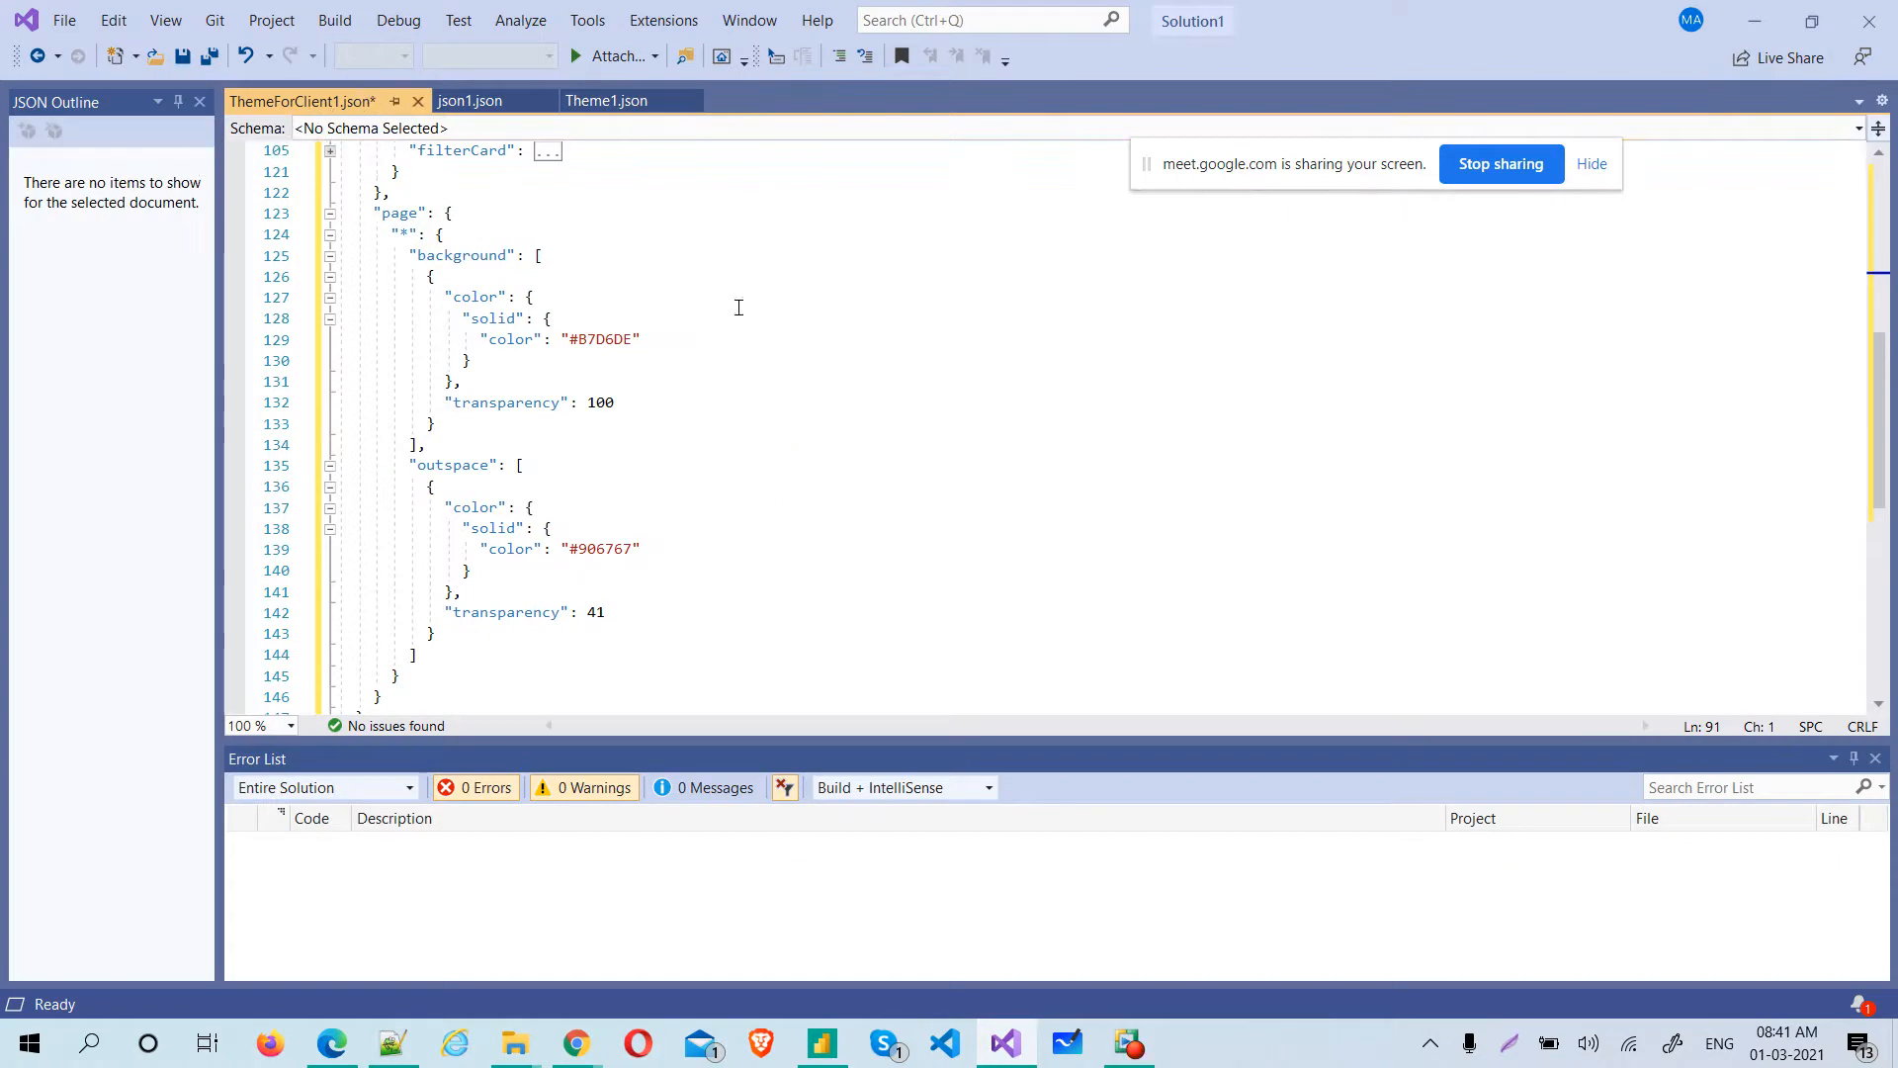
{"action": "left_click_drag", "start_coordinate": [1883, 484], "coordinate": [1882, 230]}
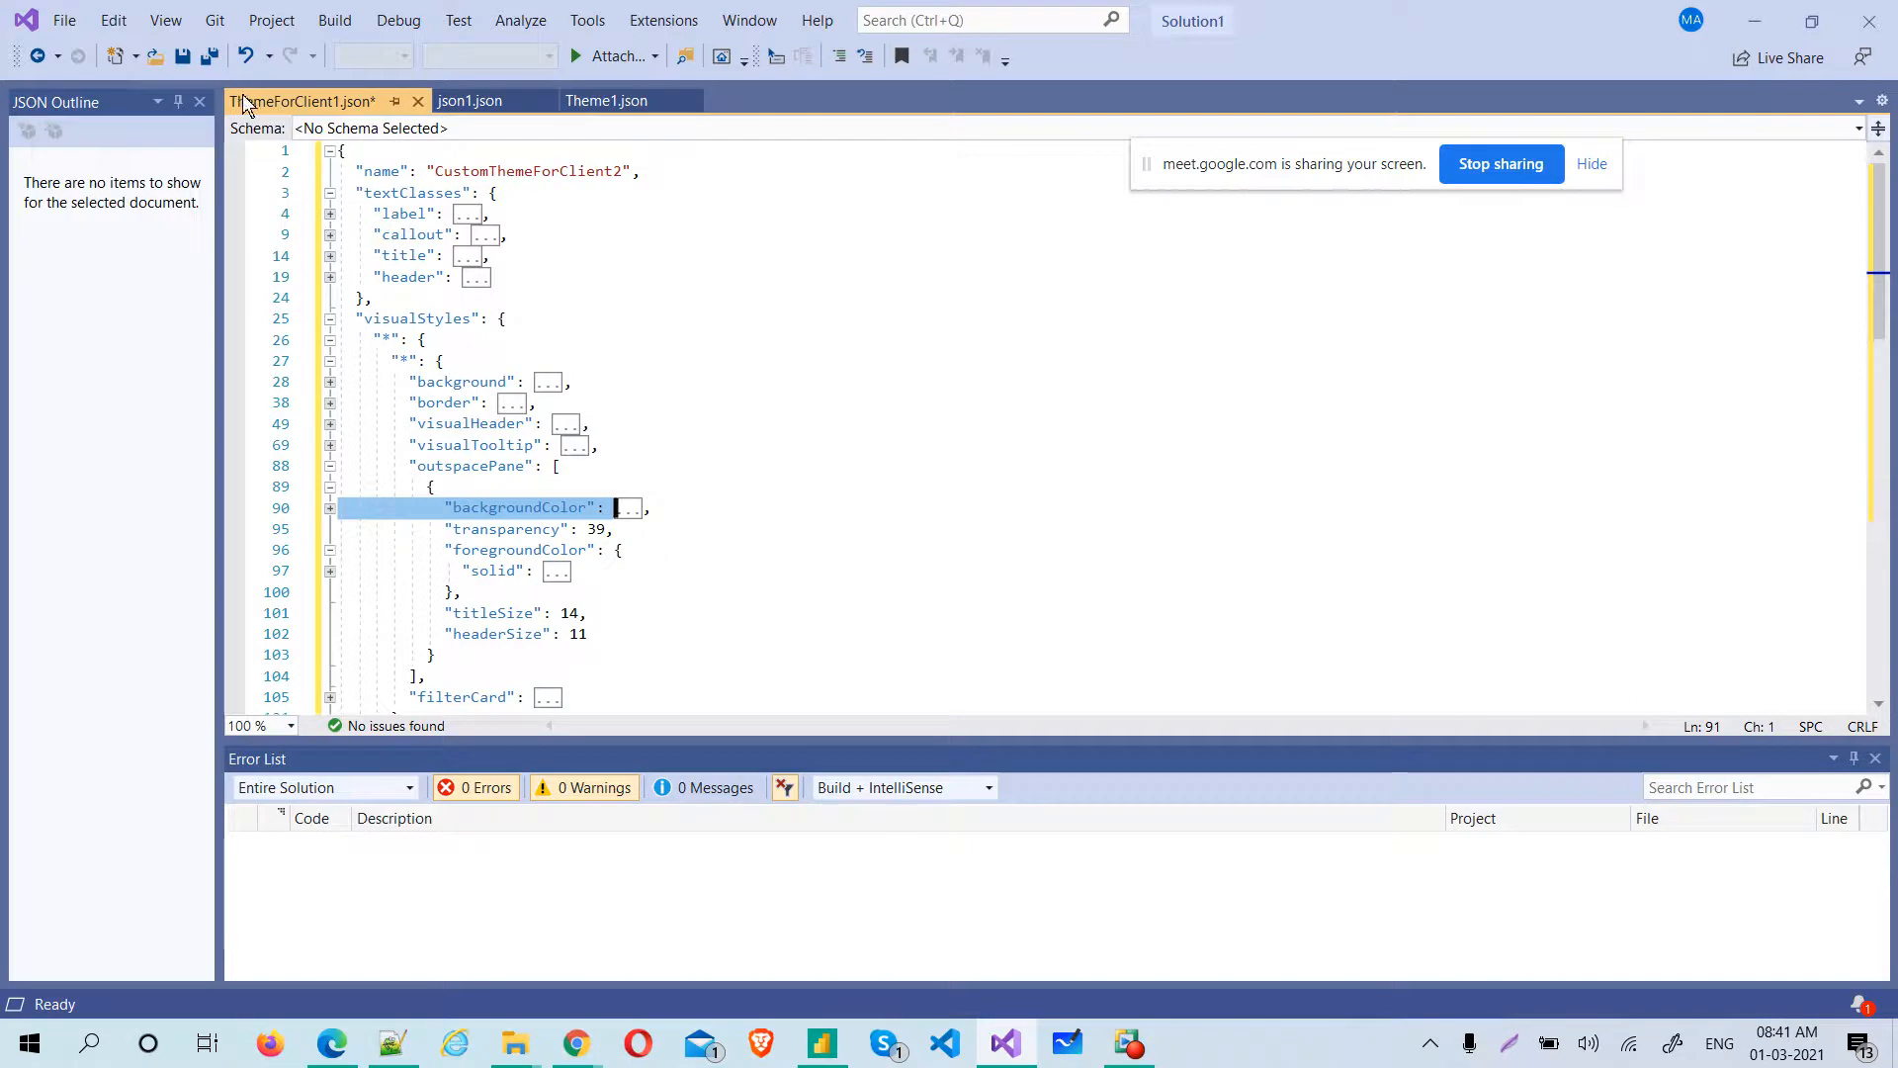
{"action": "left_click", "coordinate": [61, 24]}
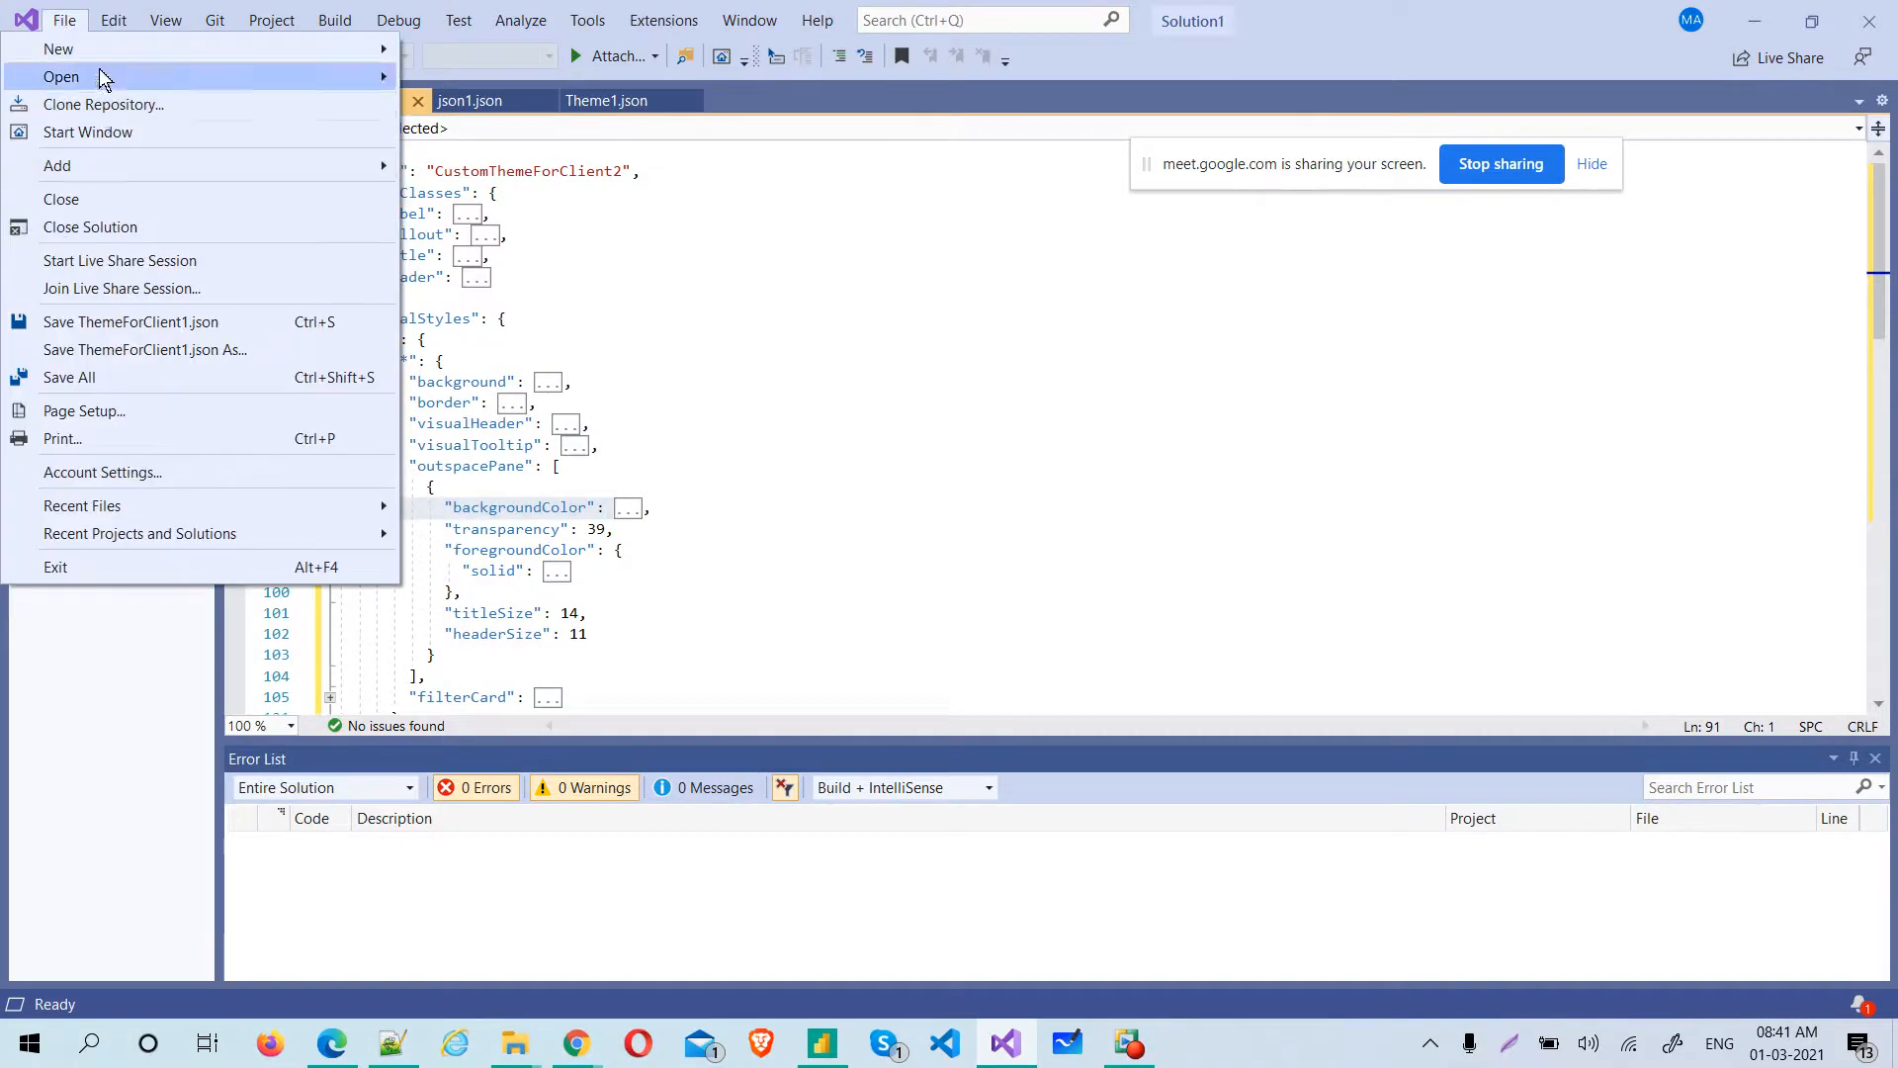
{"action": "left_click", "coordinate": [710, 262]}
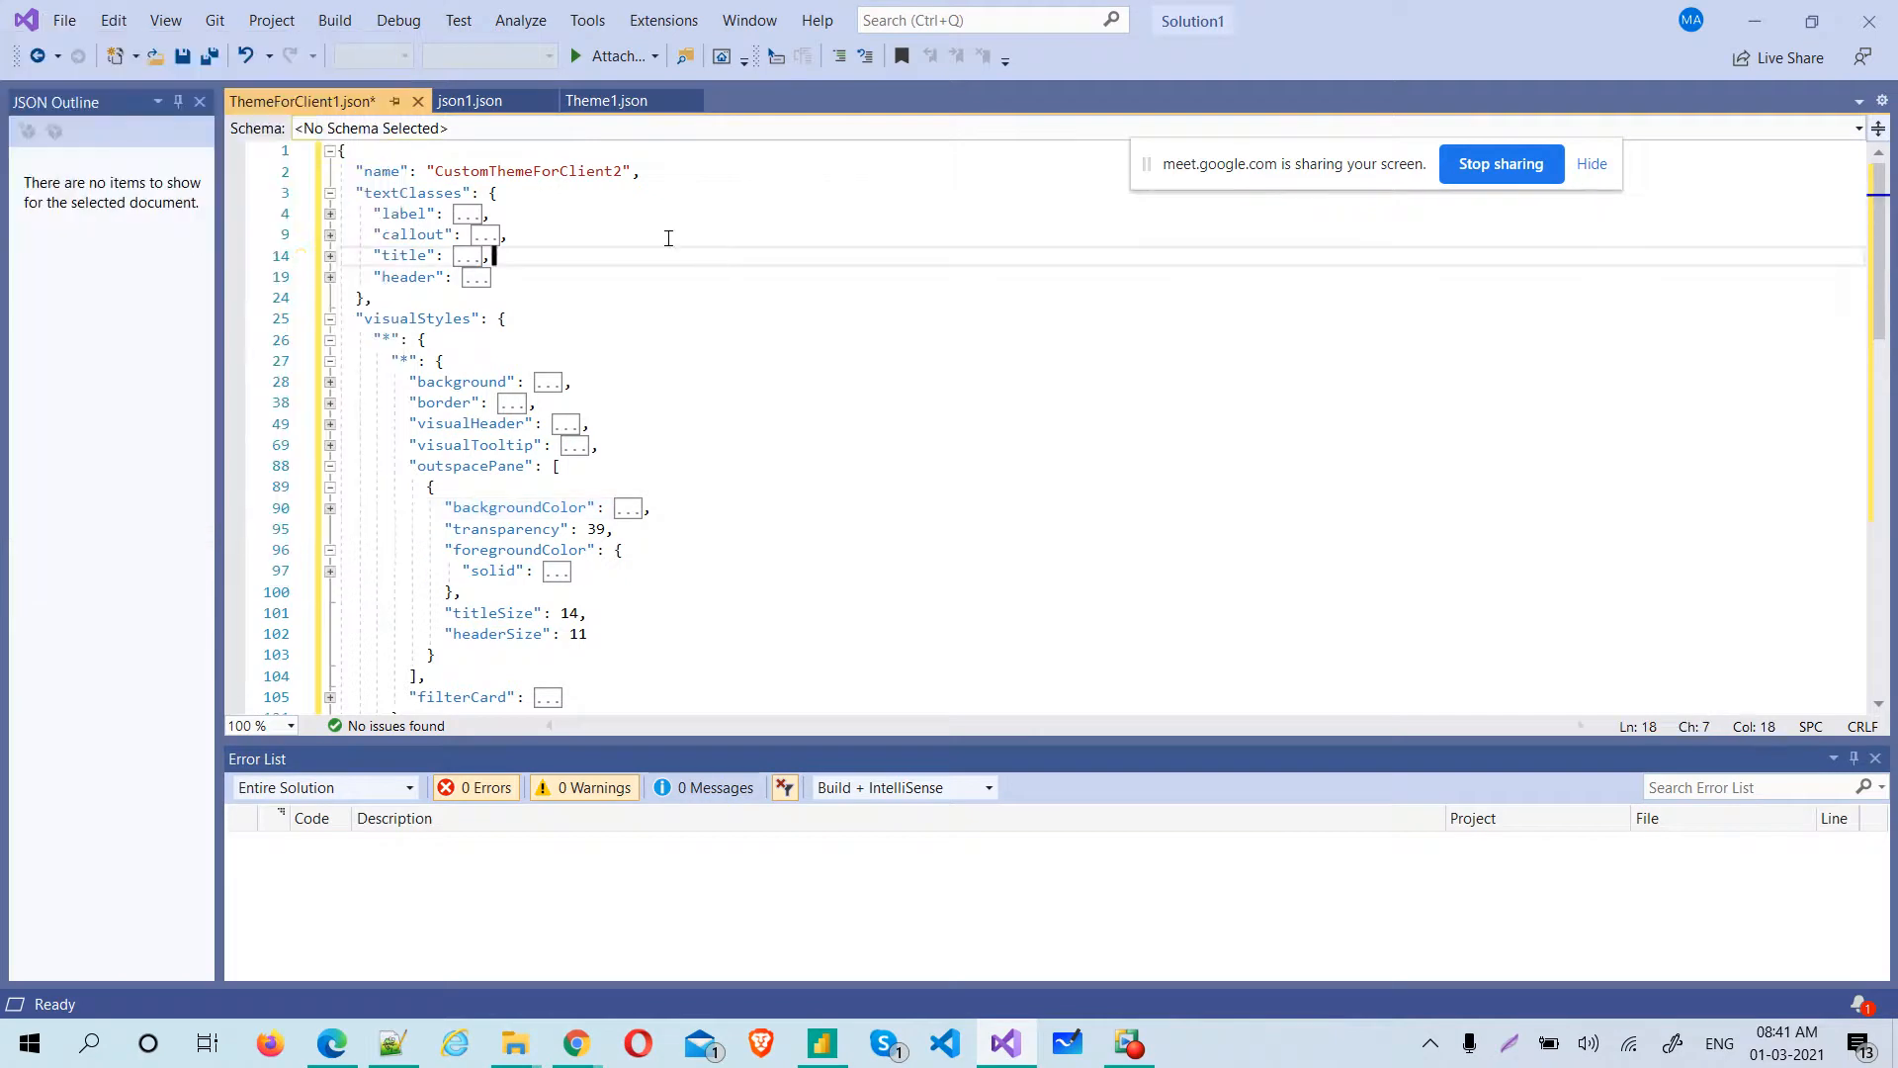
{"action": "right_click", "coordinate": [324, 102]}
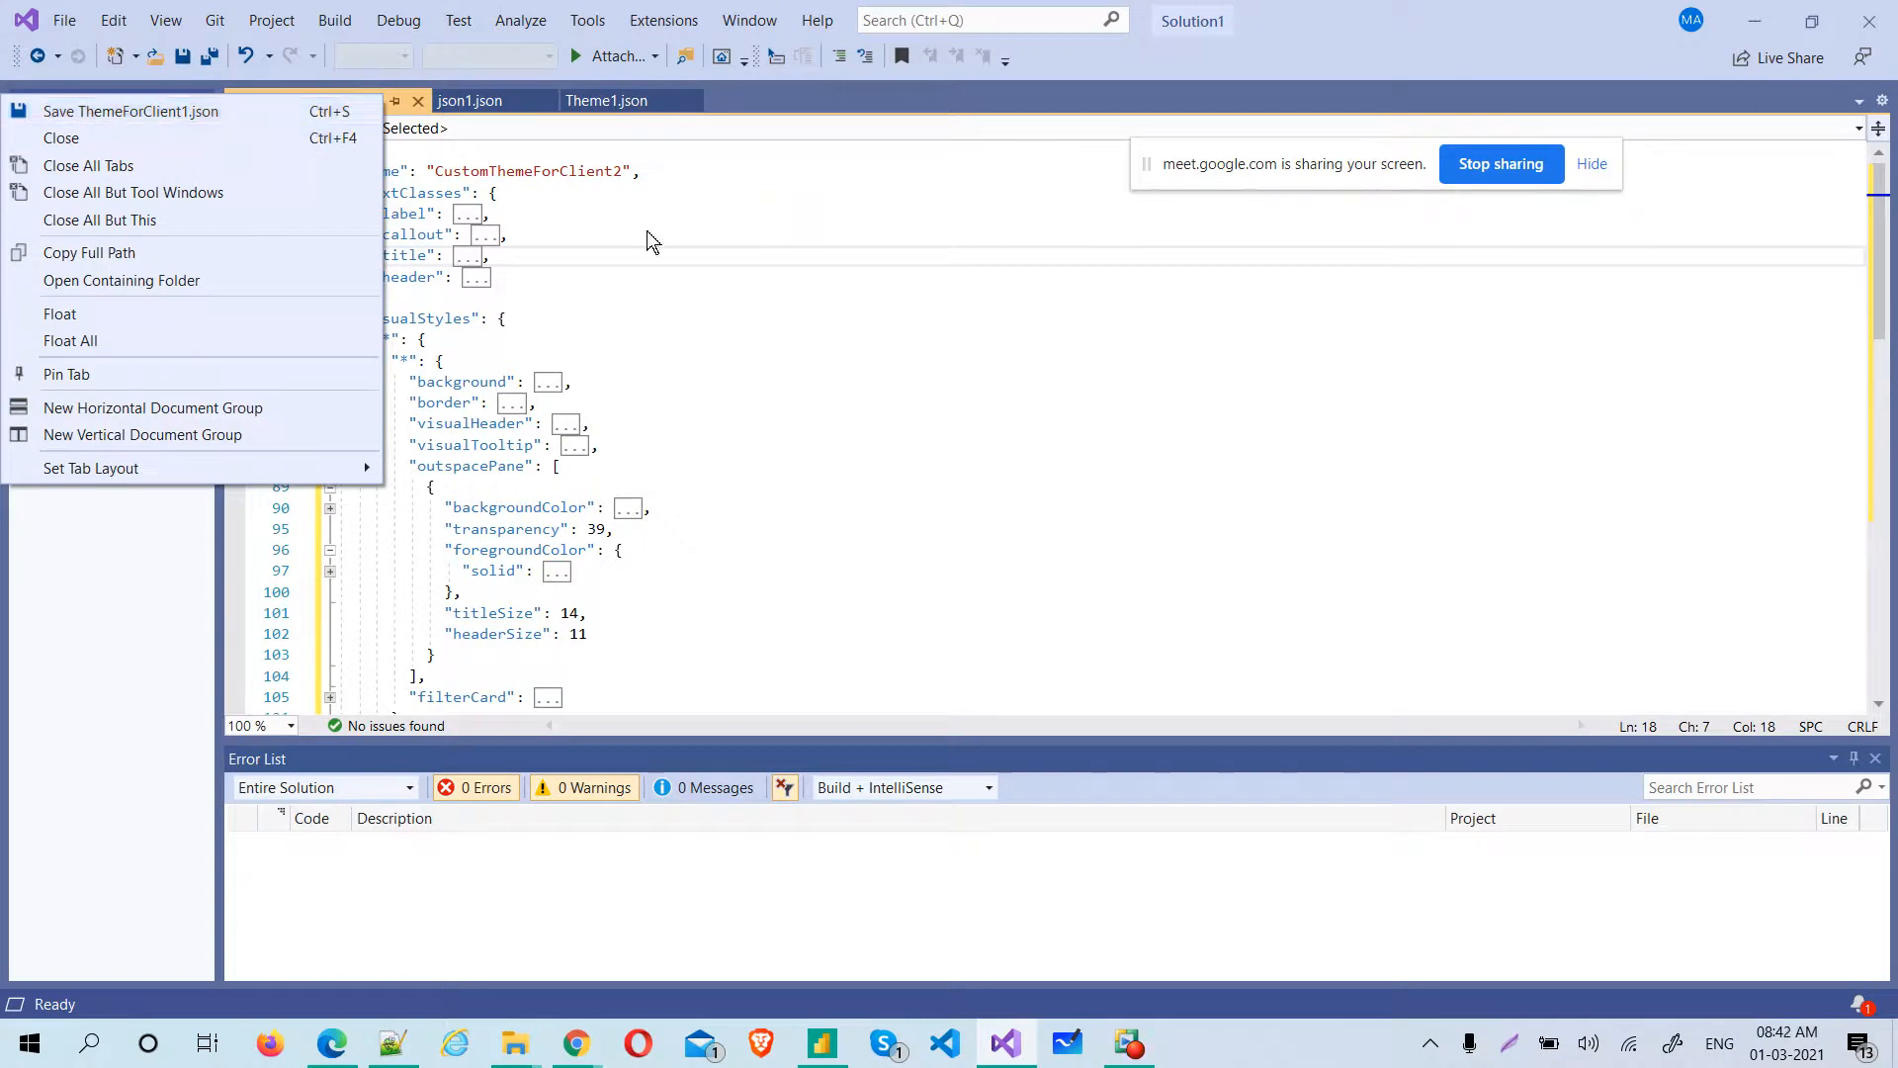
{"action": "left_click", "coordinate": [705, 249]}
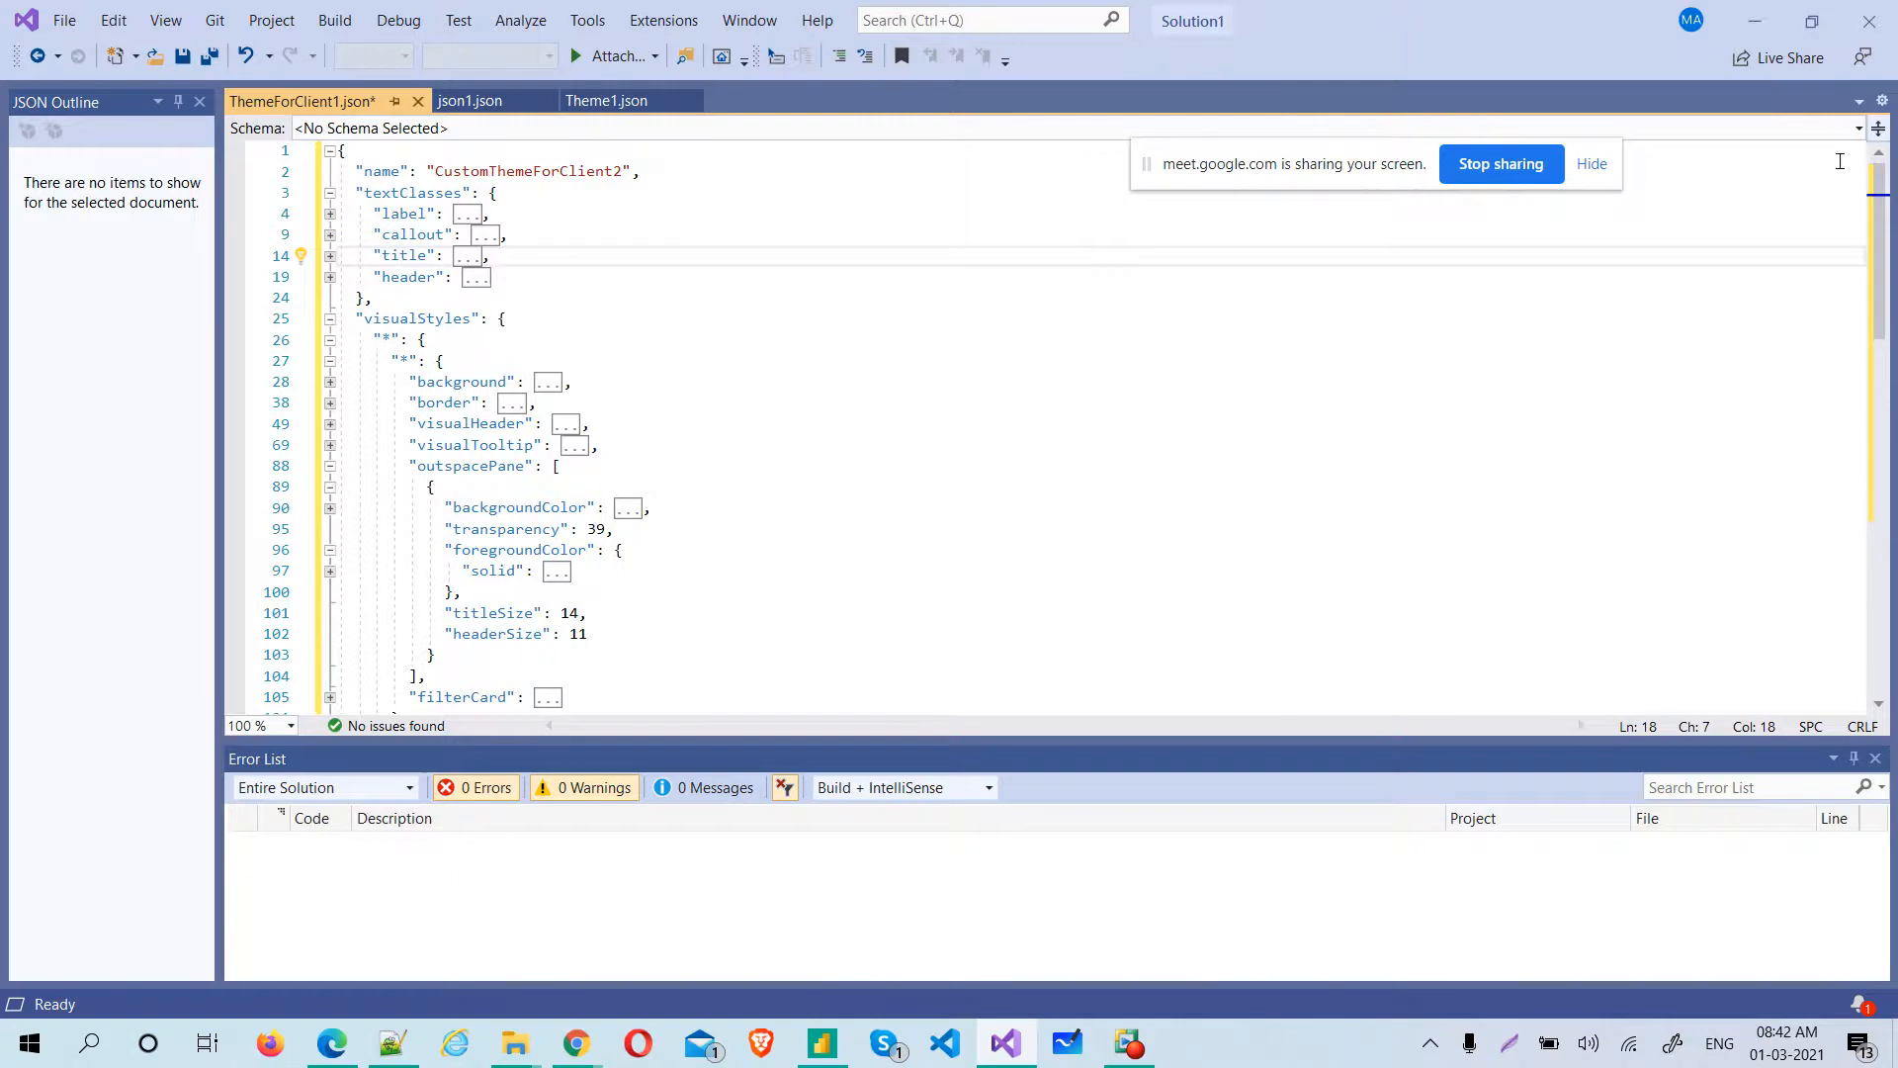
{"action": "left_click", "coordinate": [1879, 100]}
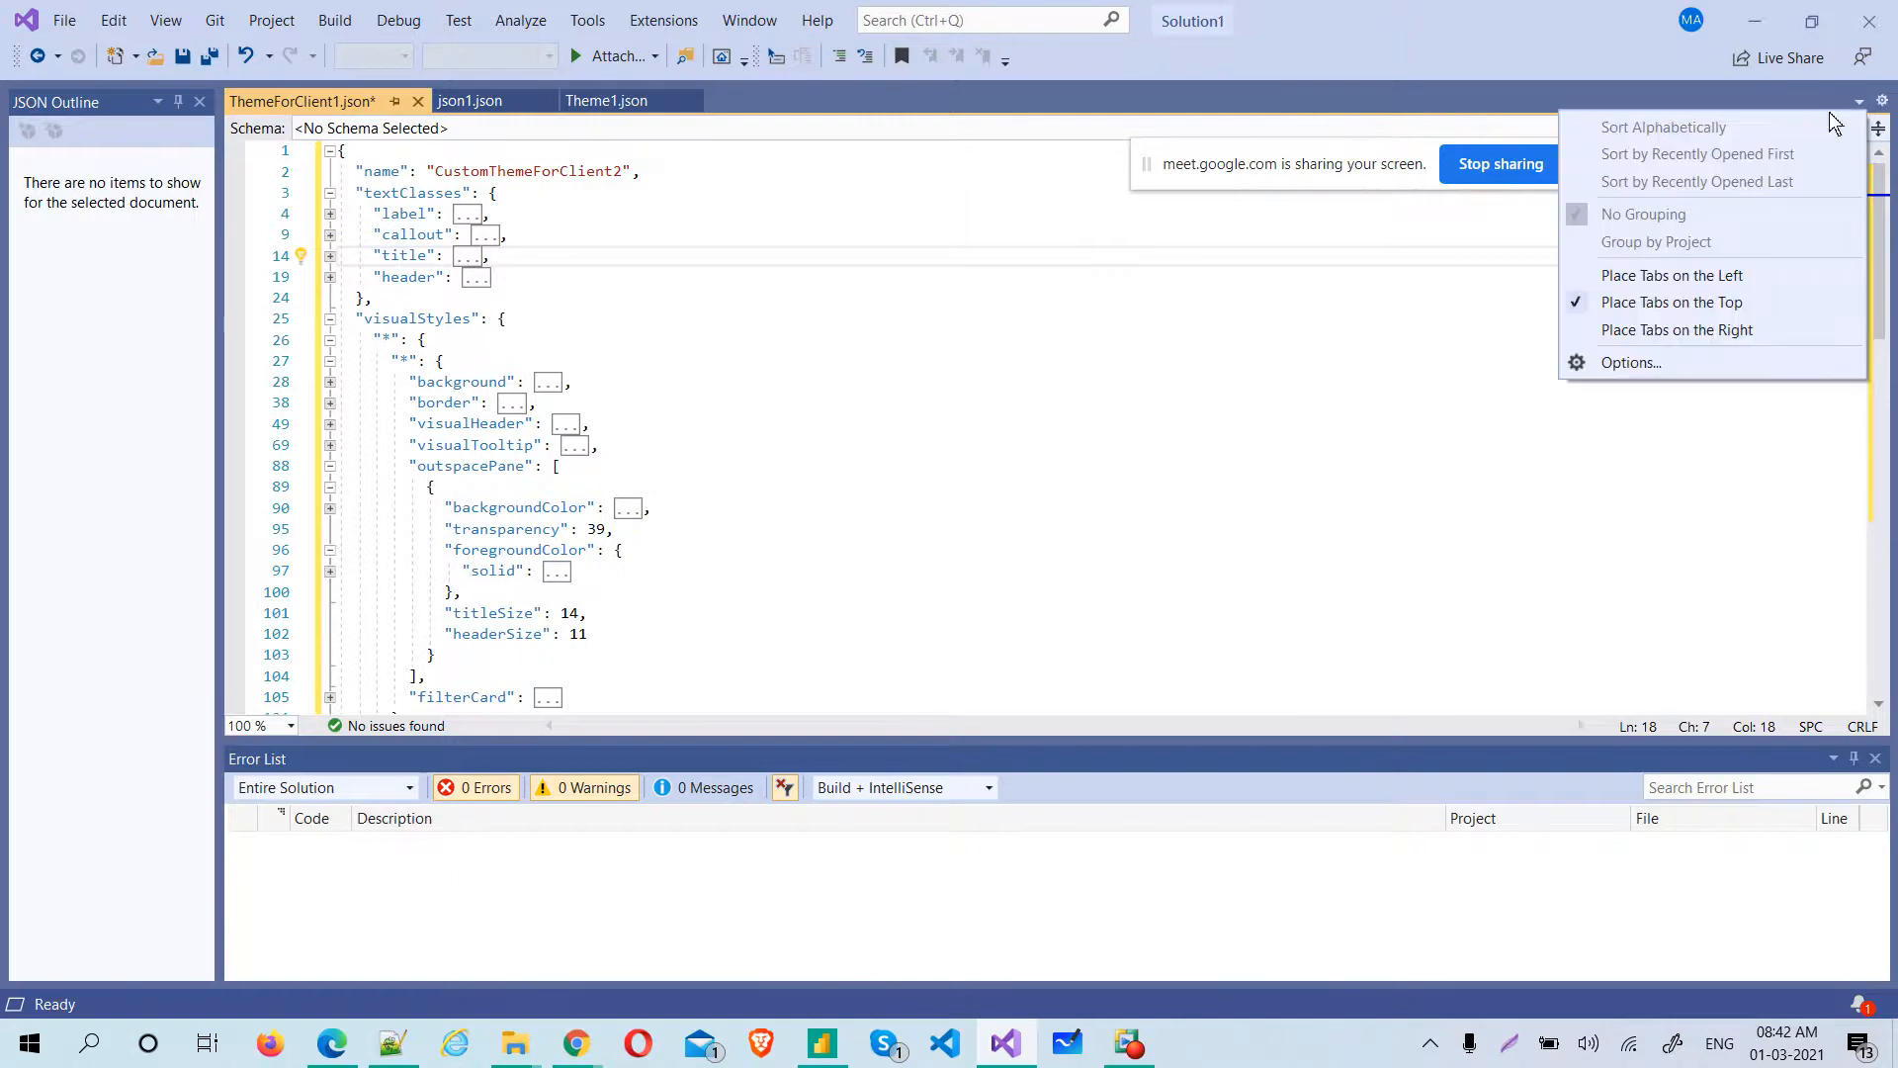
{"action": "left_click", "coordinate": [1629, 334]}
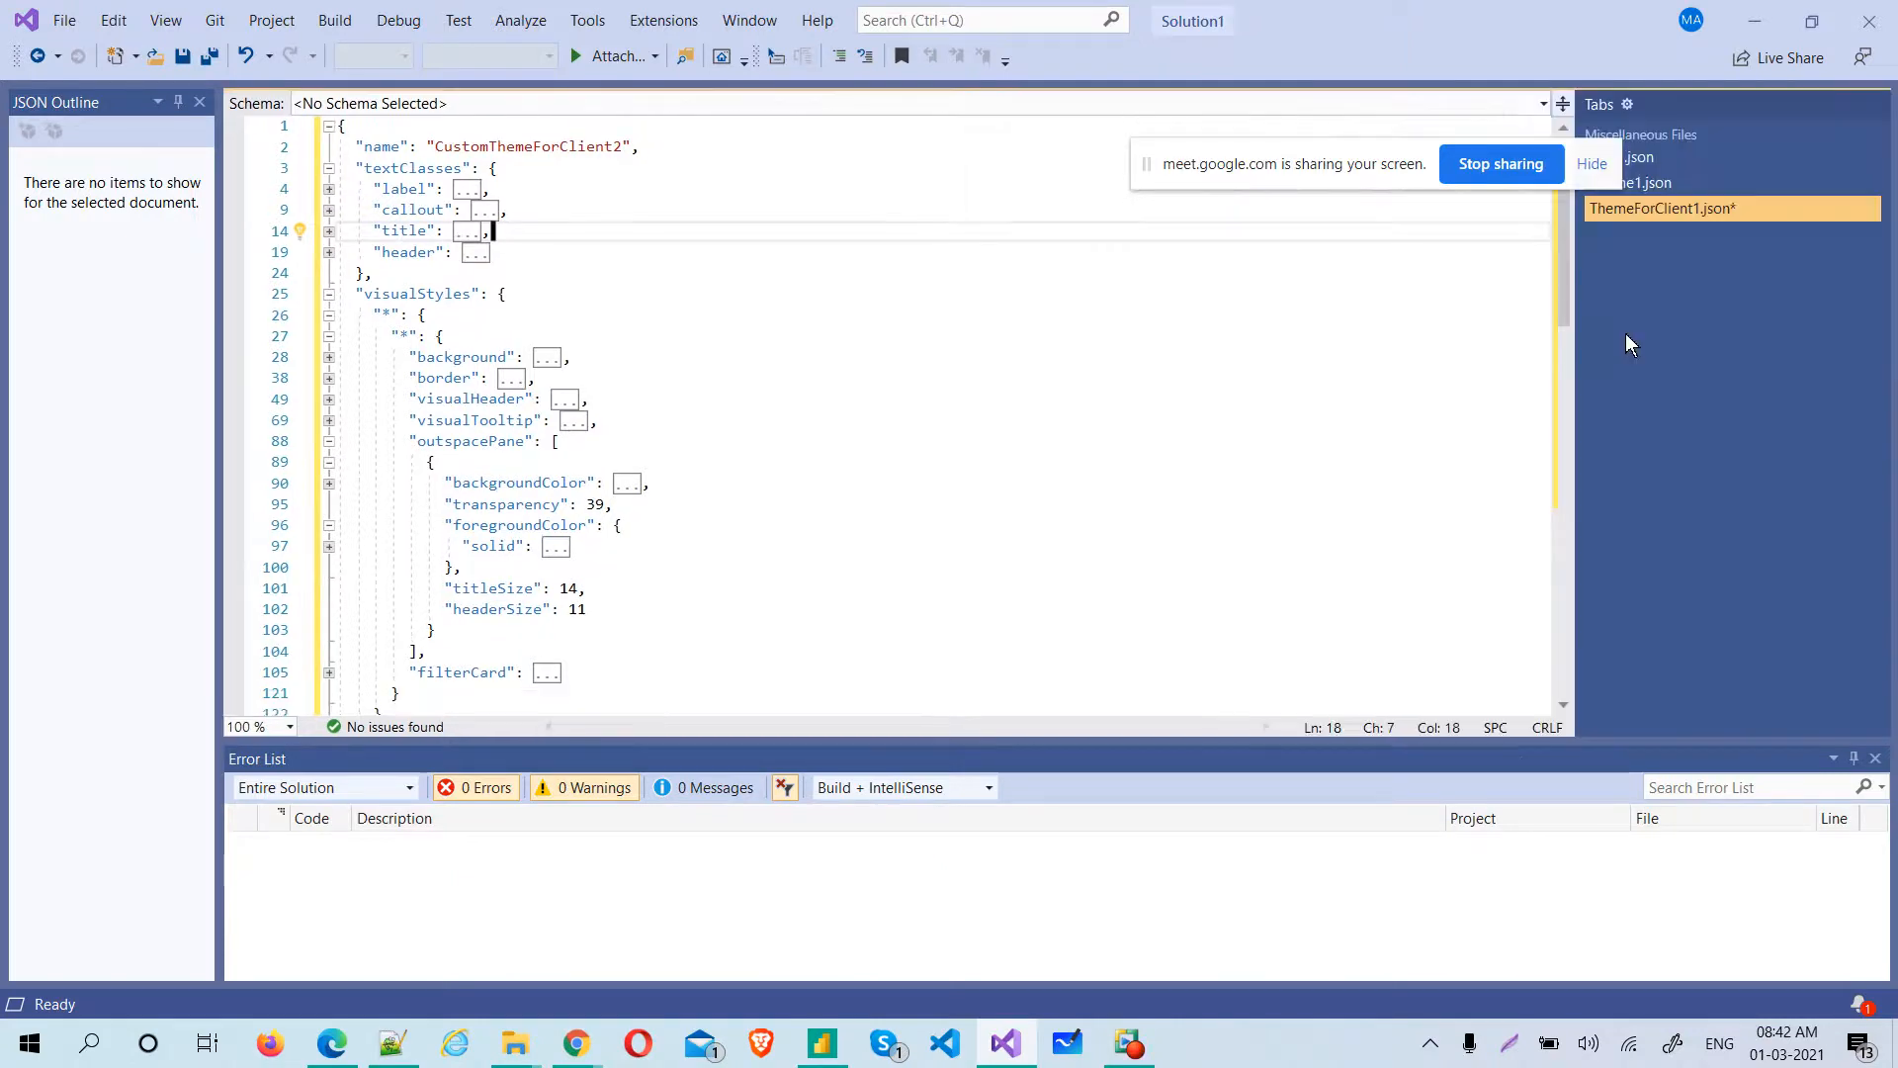
{"action": "right_click", "coordinate": [1688, 208]}
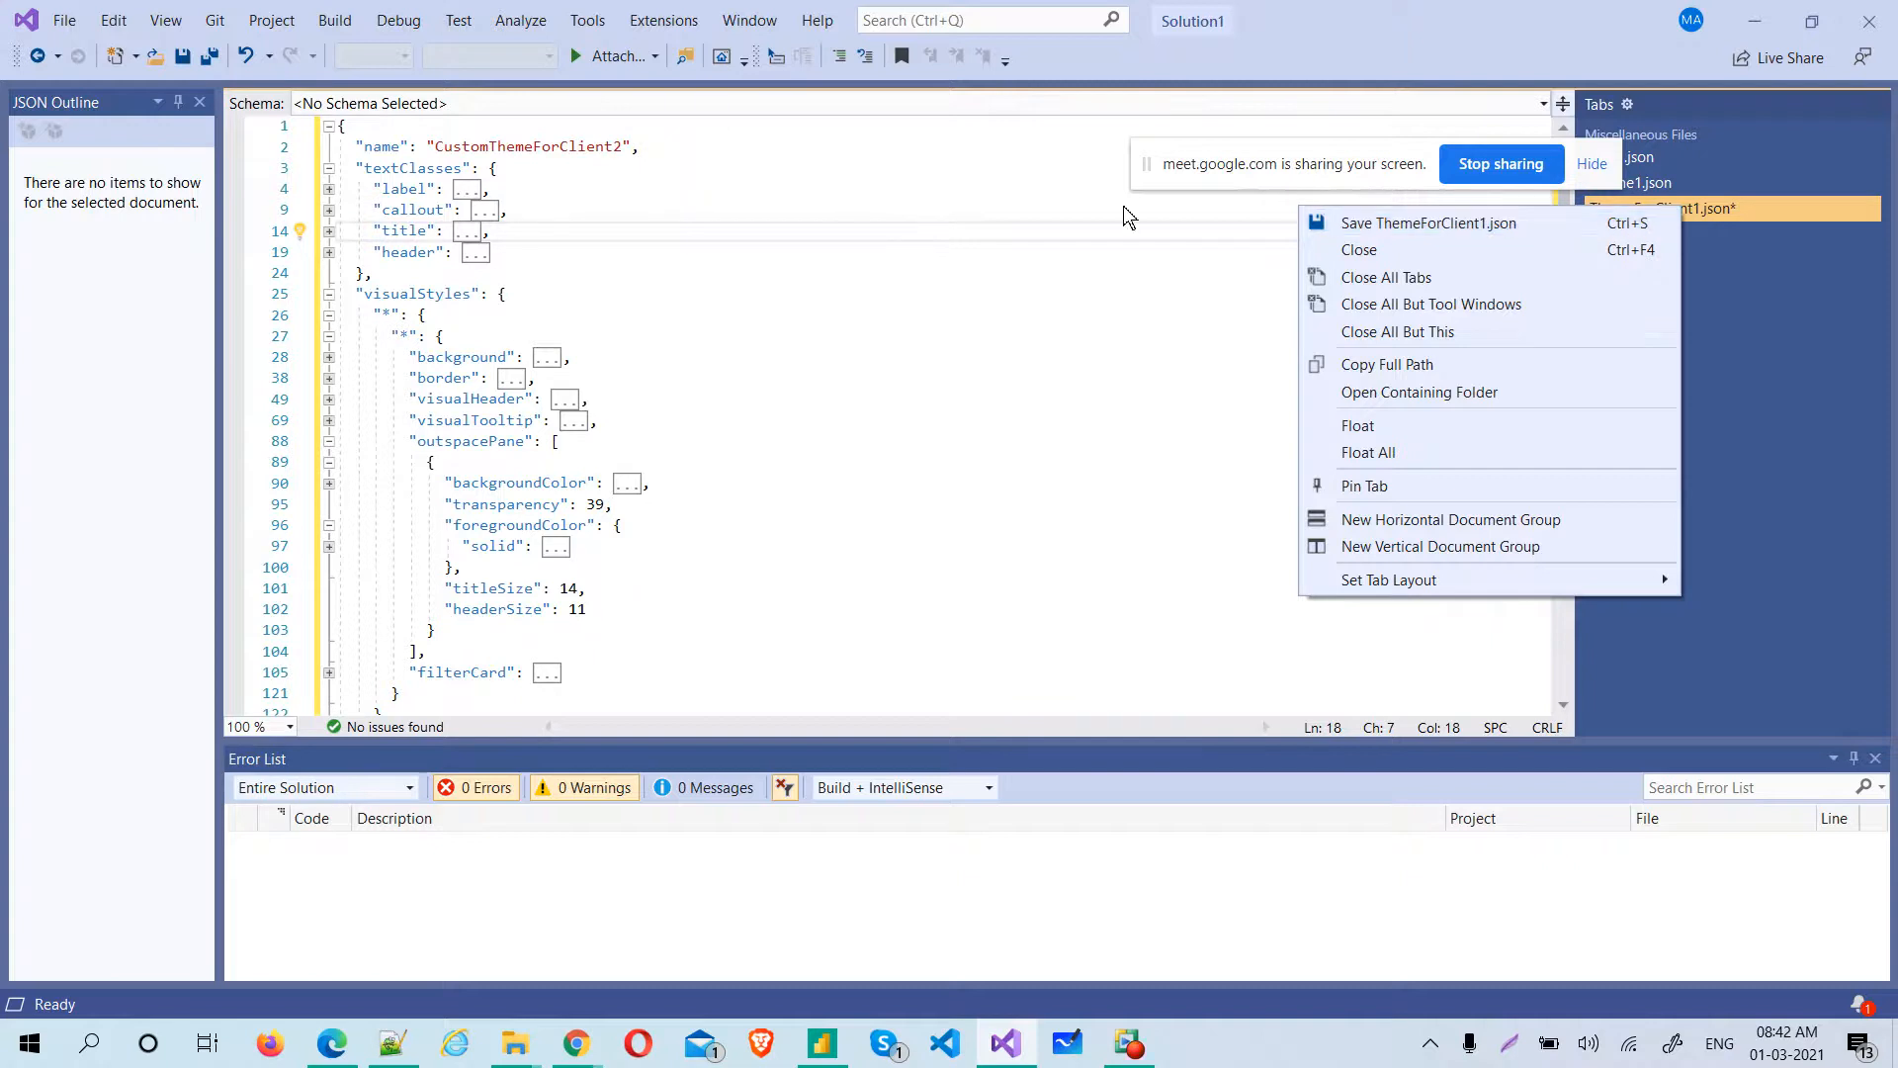
{"action": "left_click", "coordinate": [1788, 298]}
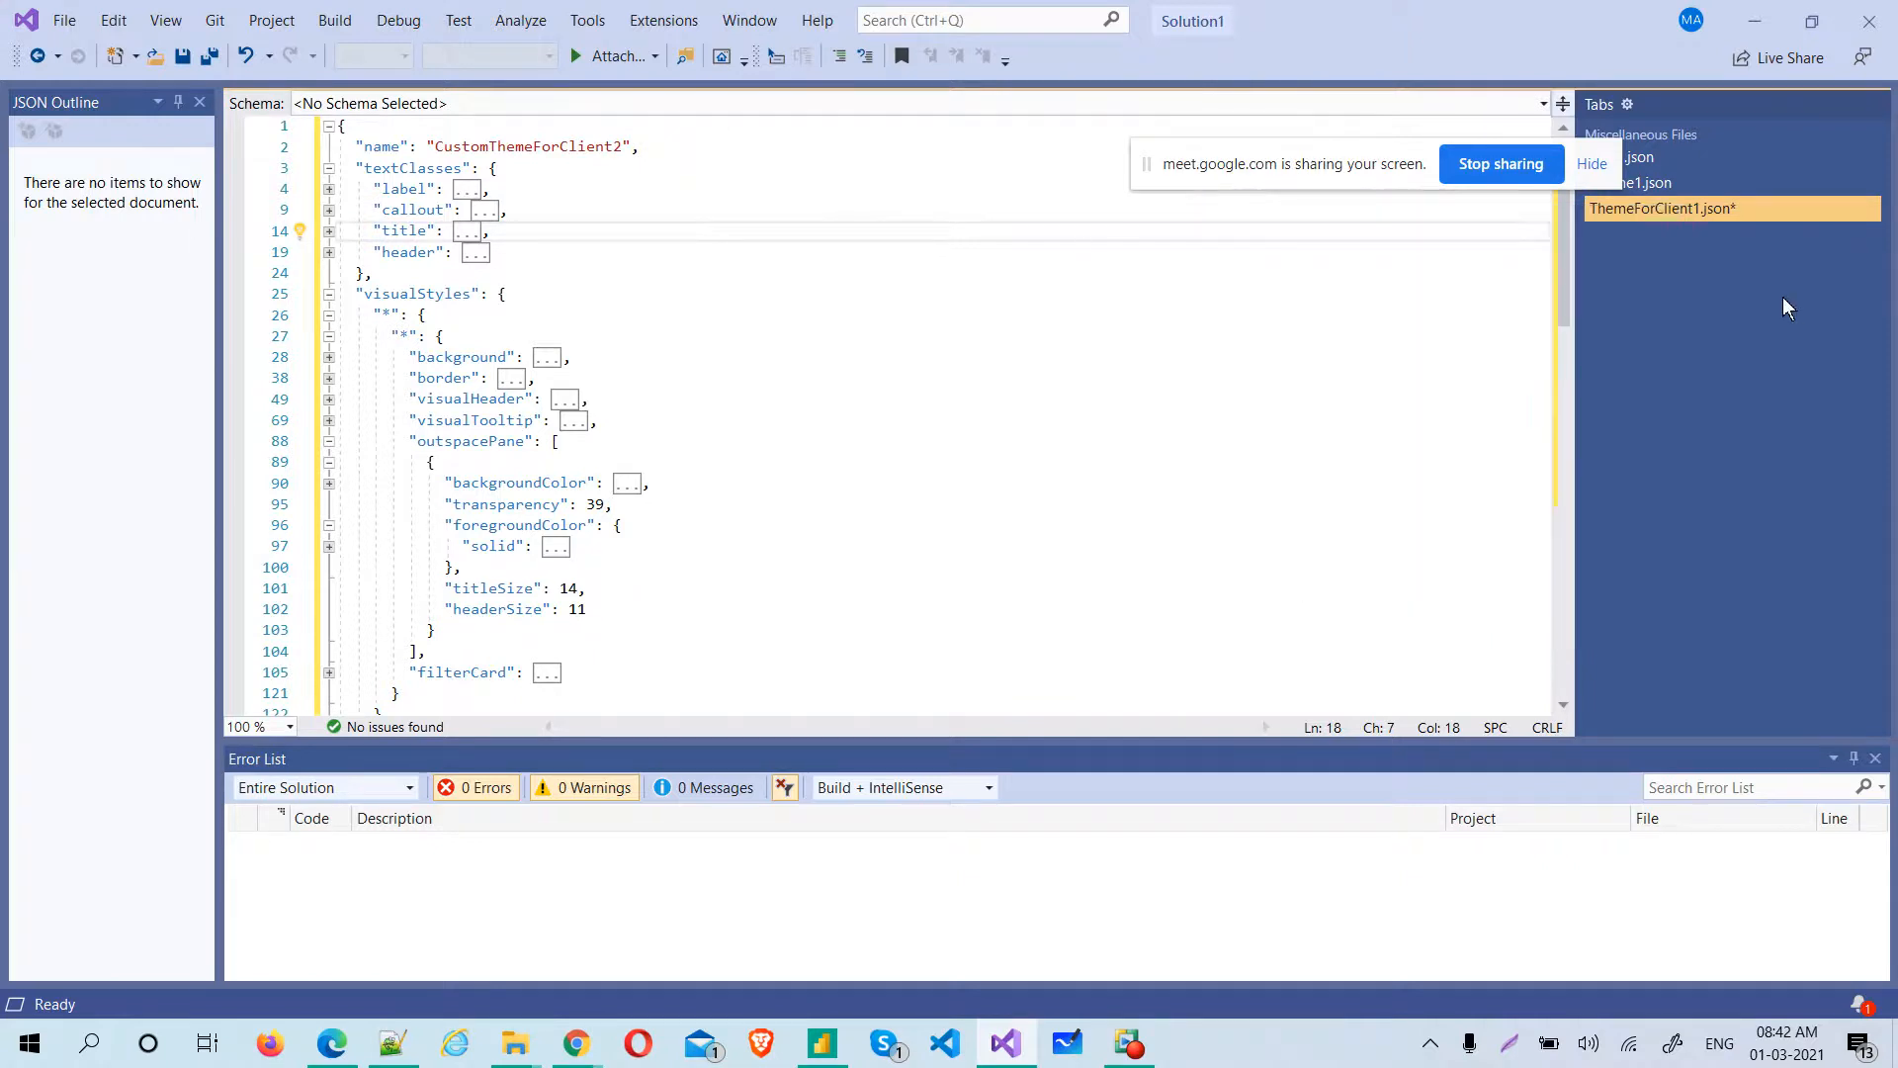
{"action": "right_click", "coordinate": [1666, 211]}
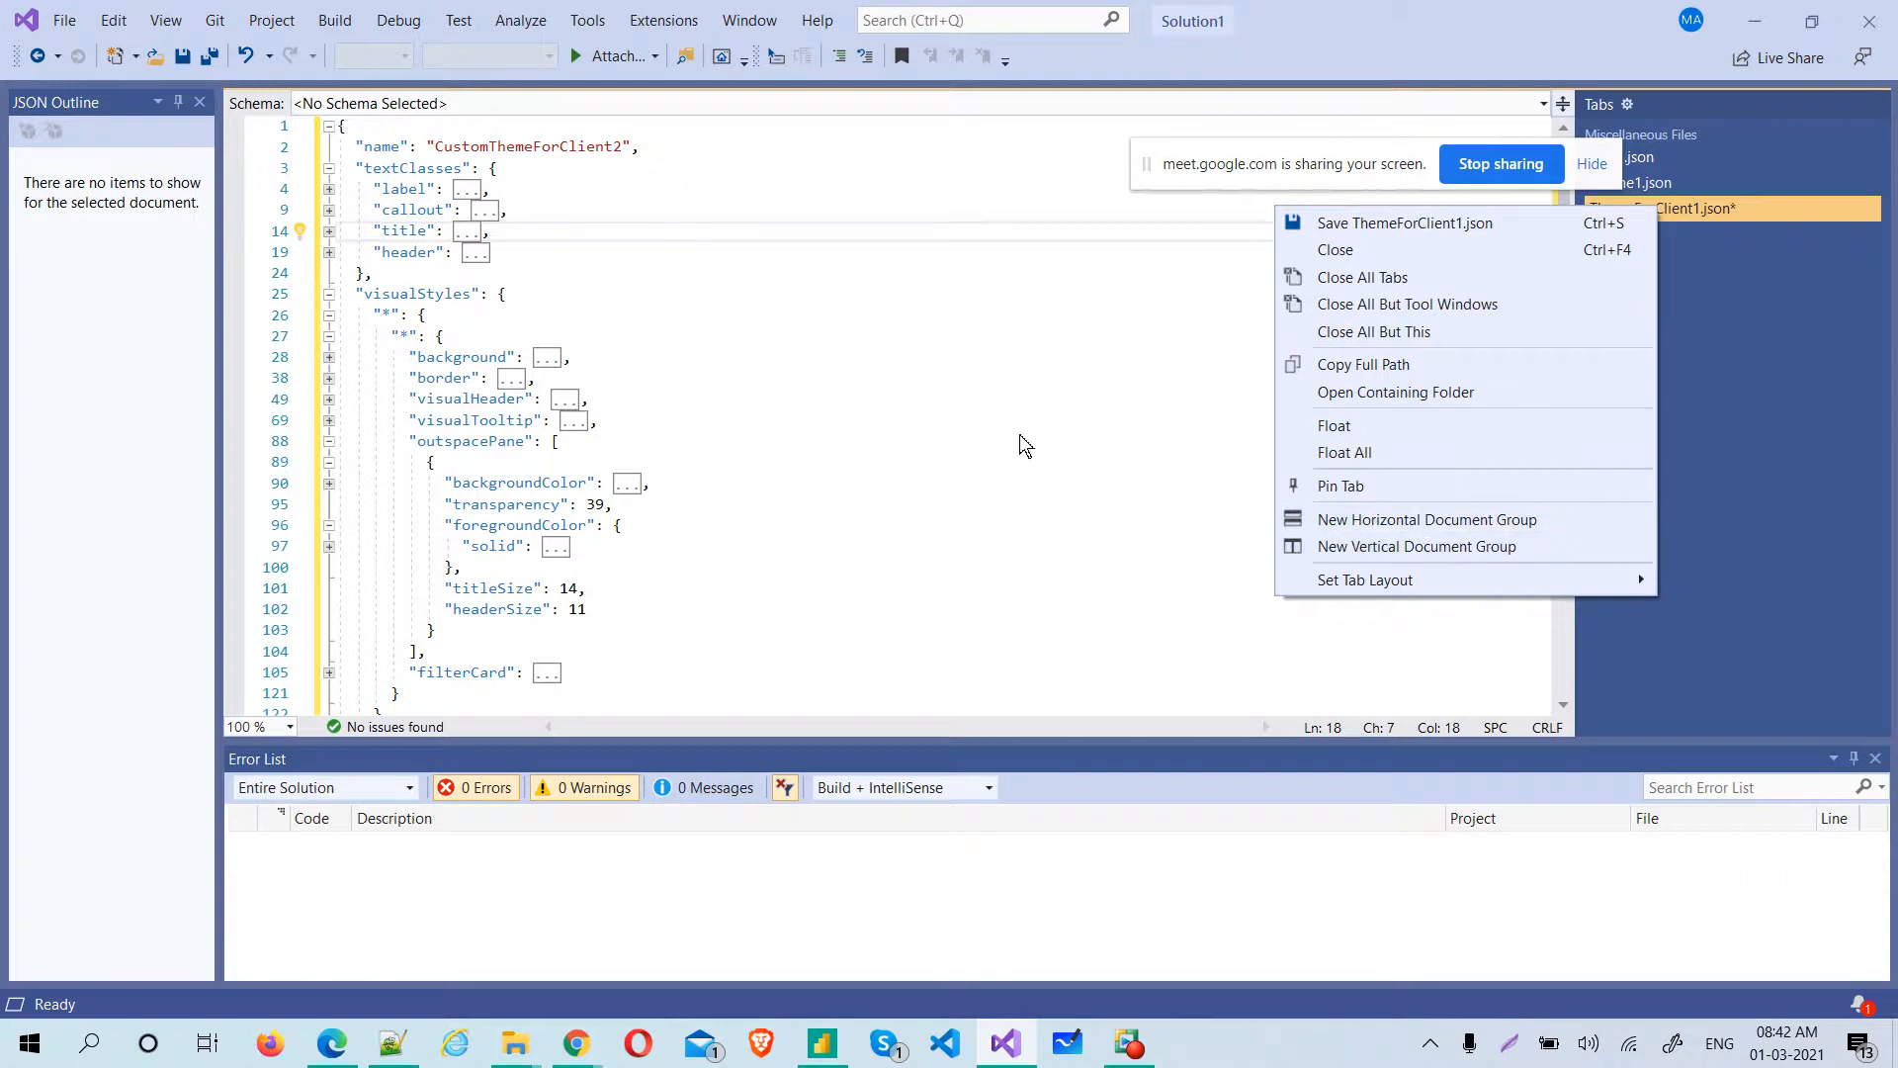
{"action": "left_click", "coordinate": [63, 19]}
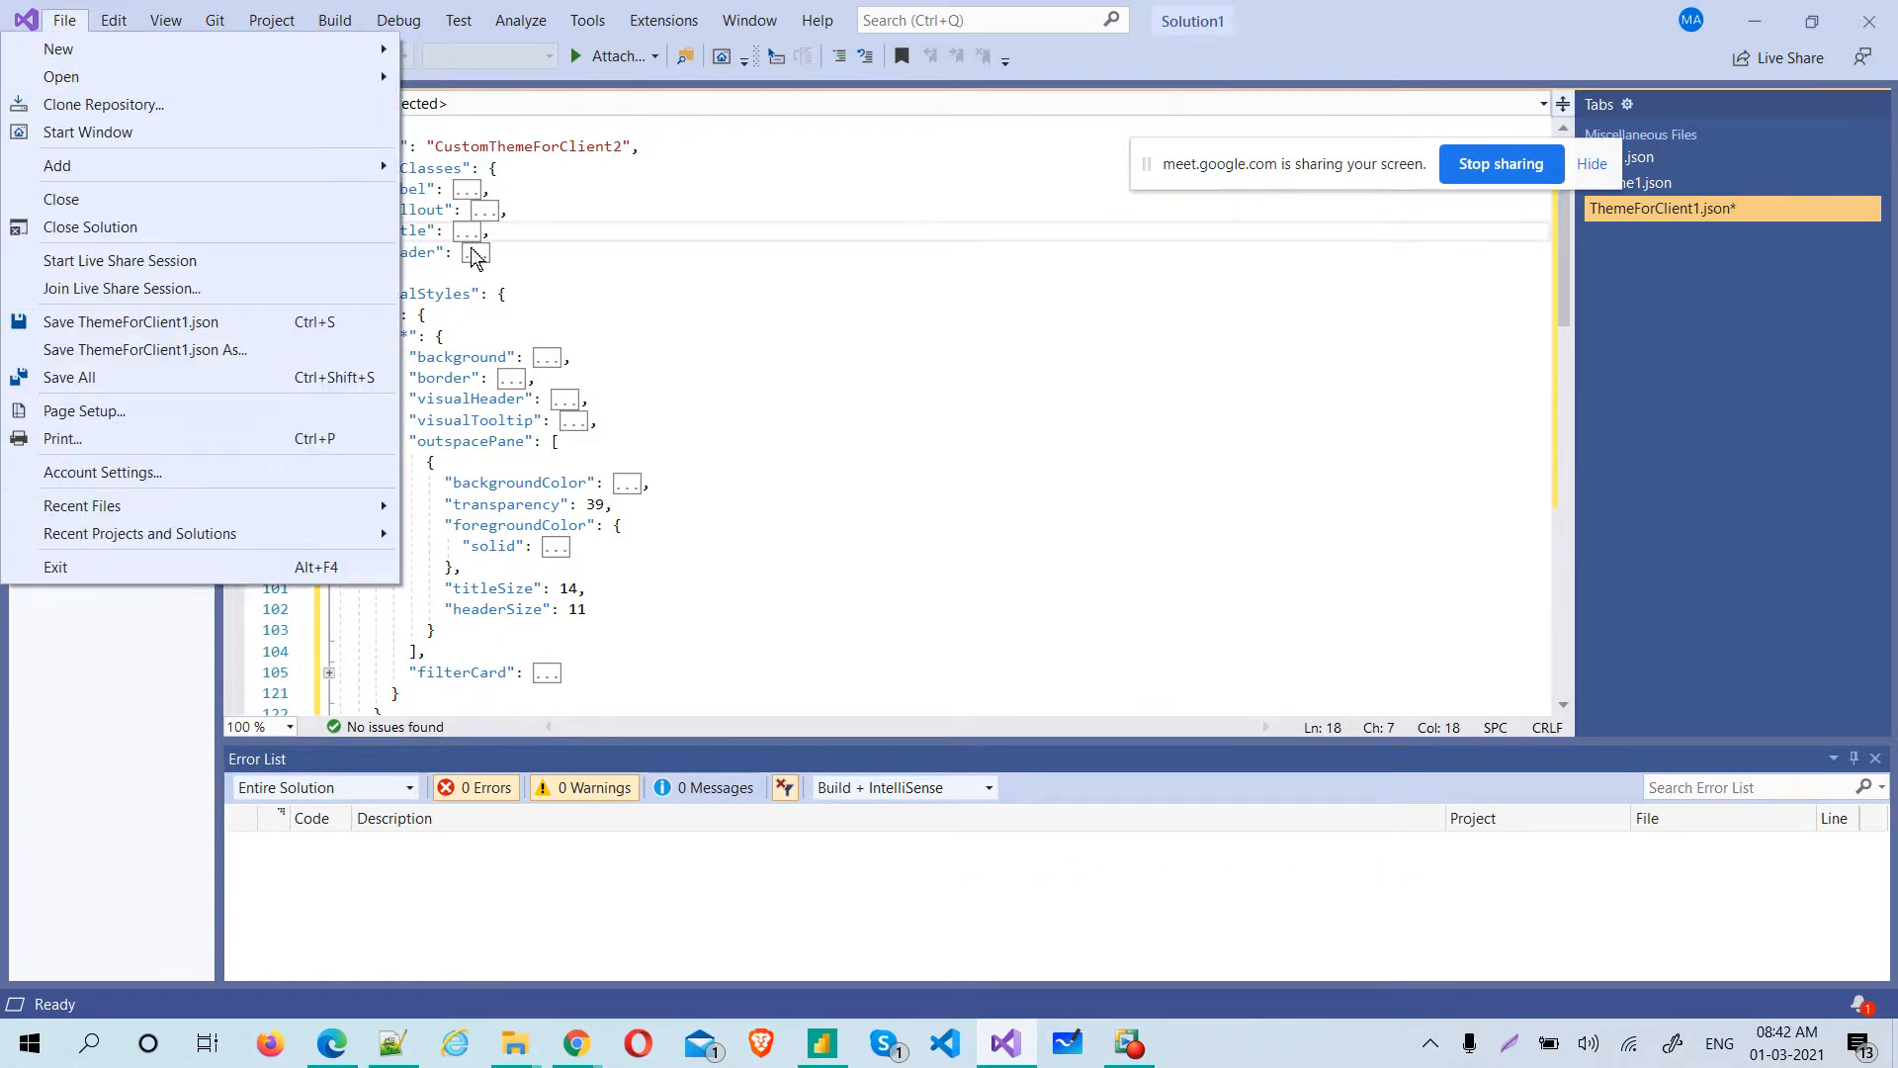
{"action": "left_click", "coordinate": [903, 309]}
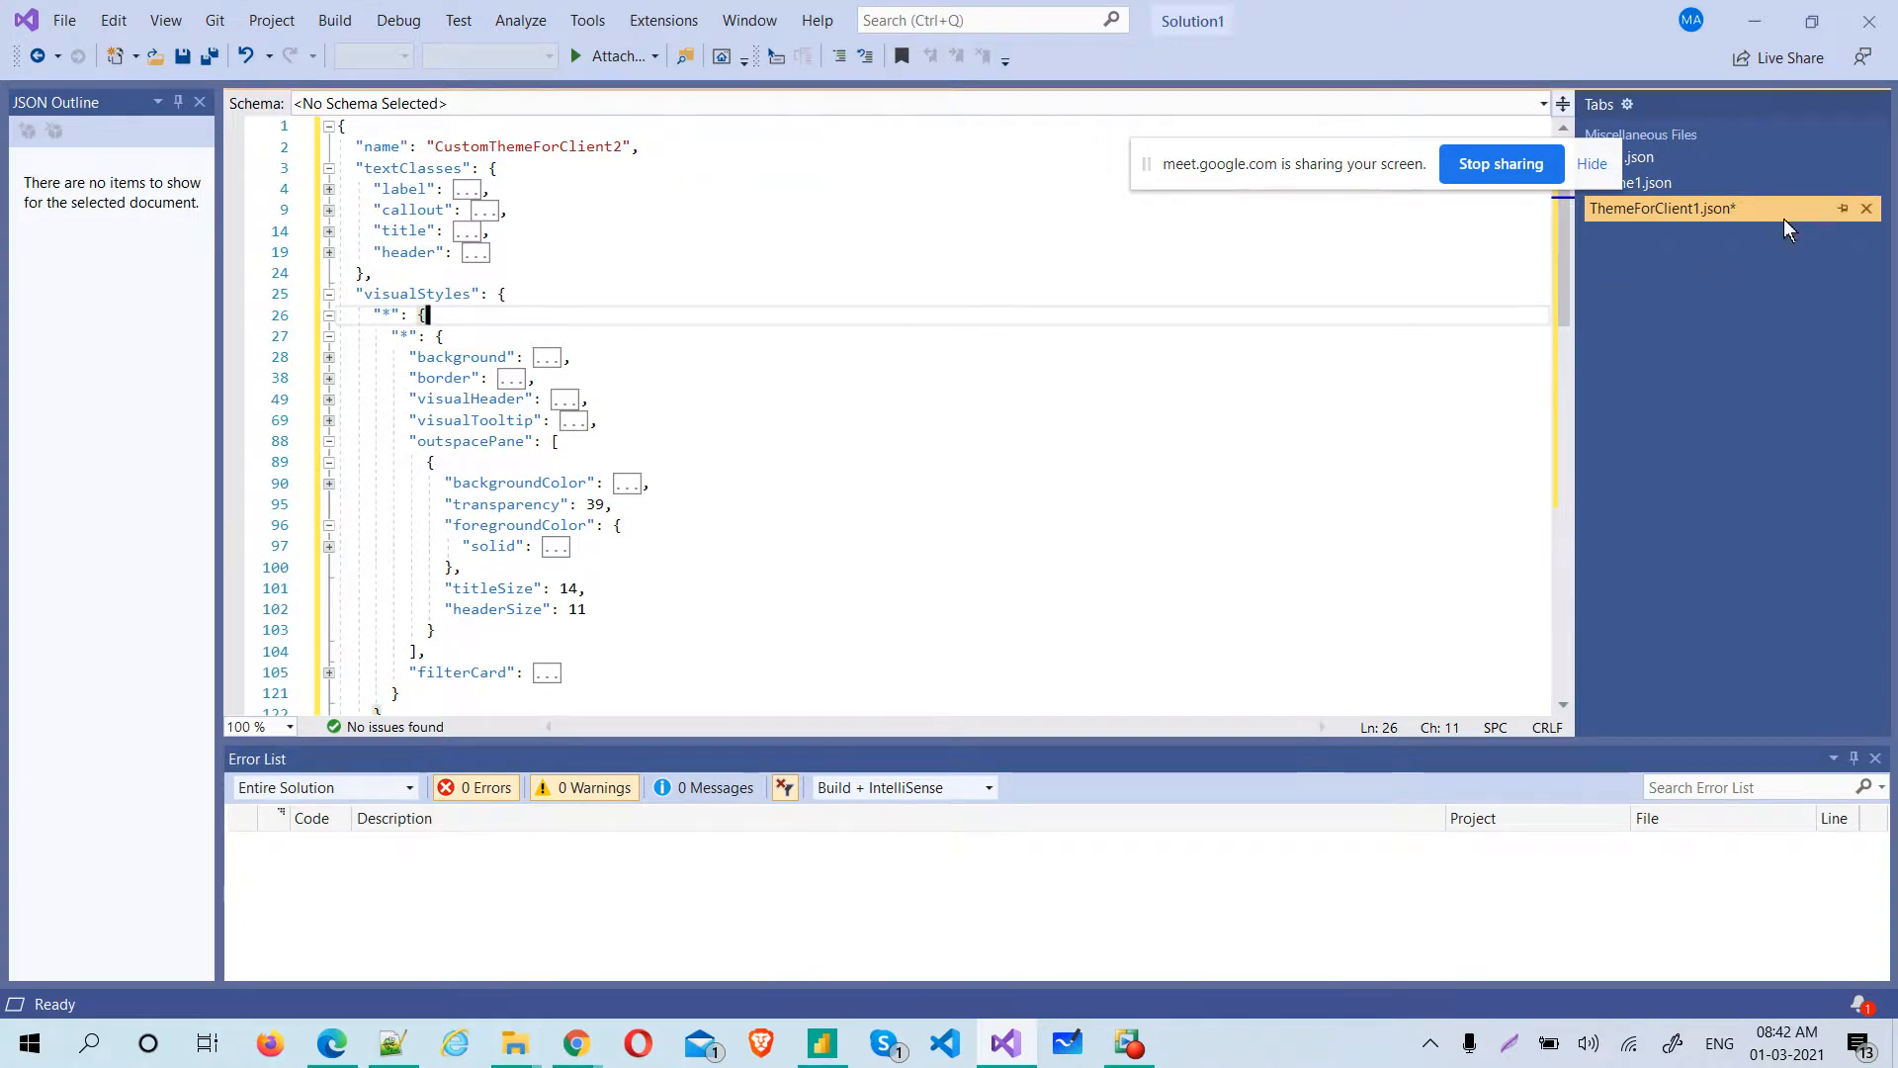
{"action": "right_click", "coordinate": [1746, 205]}
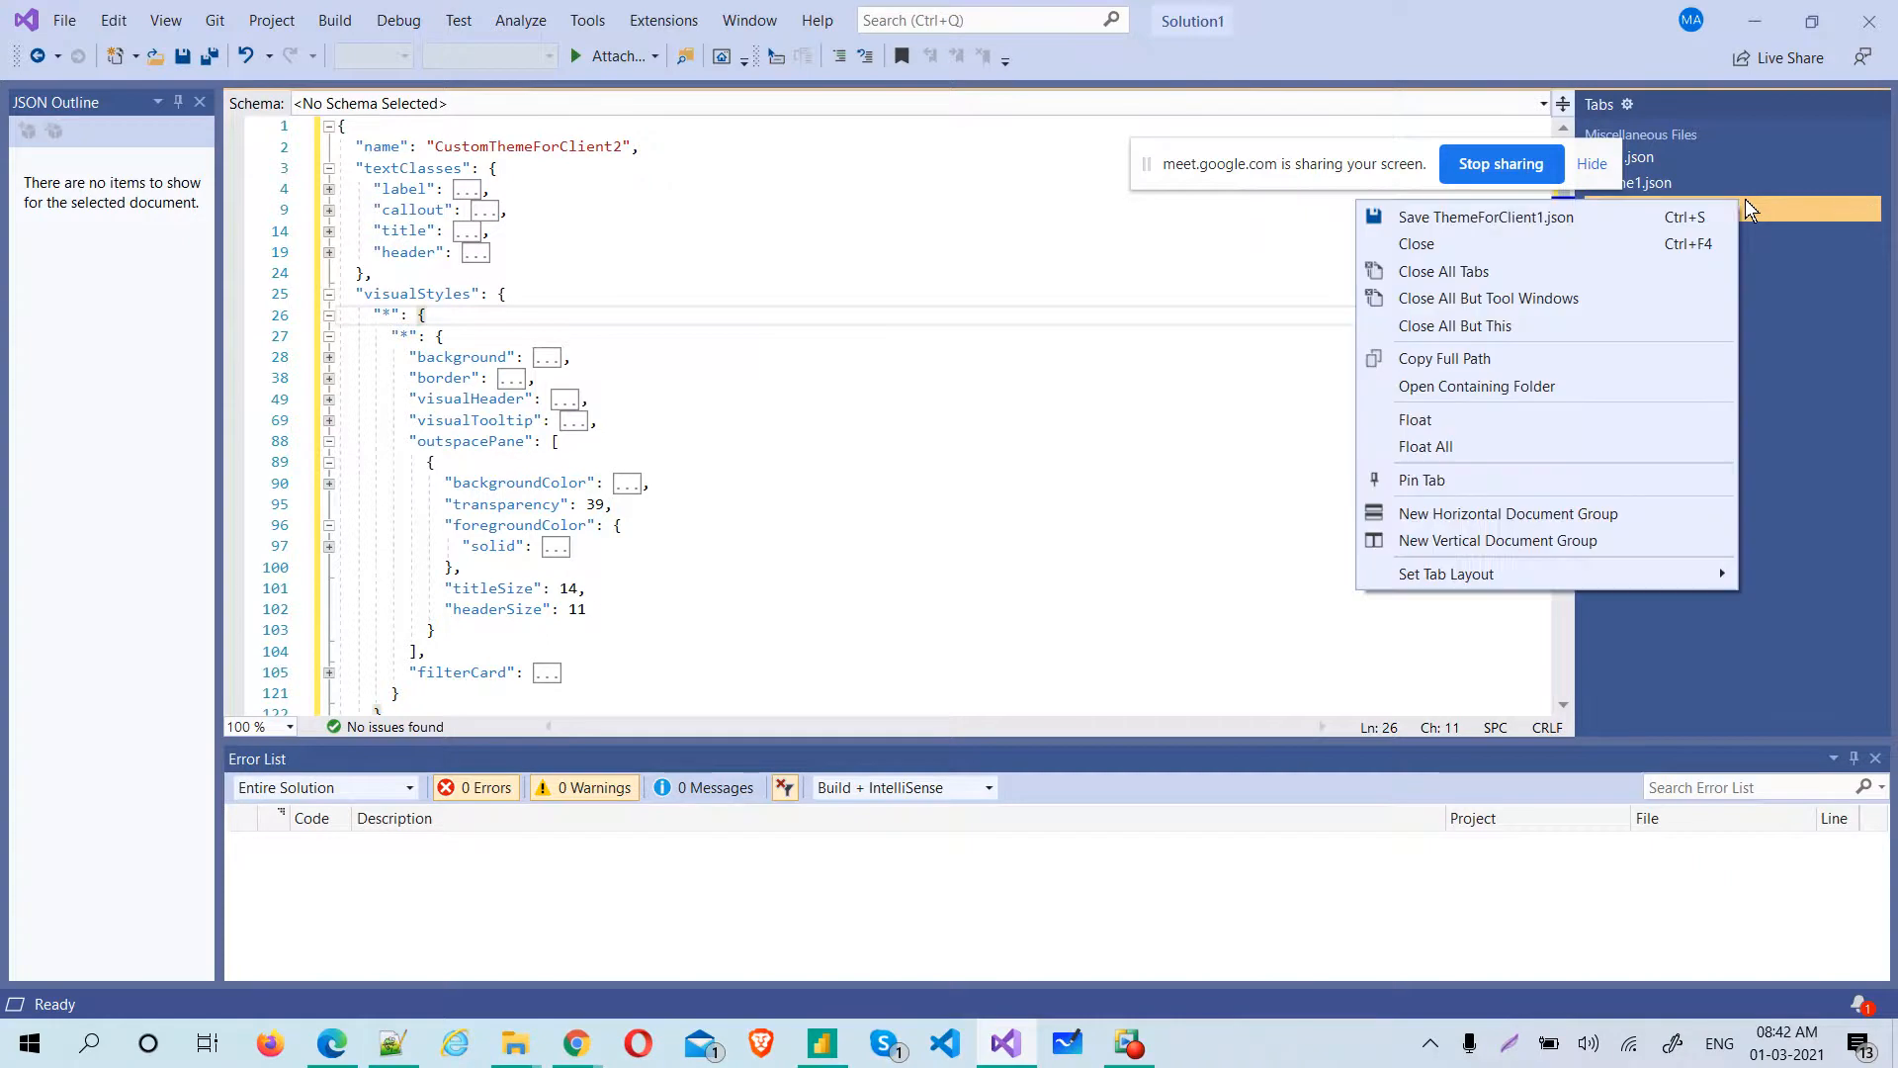
{"action": "left_click", "coordinate": [1698, 217]}
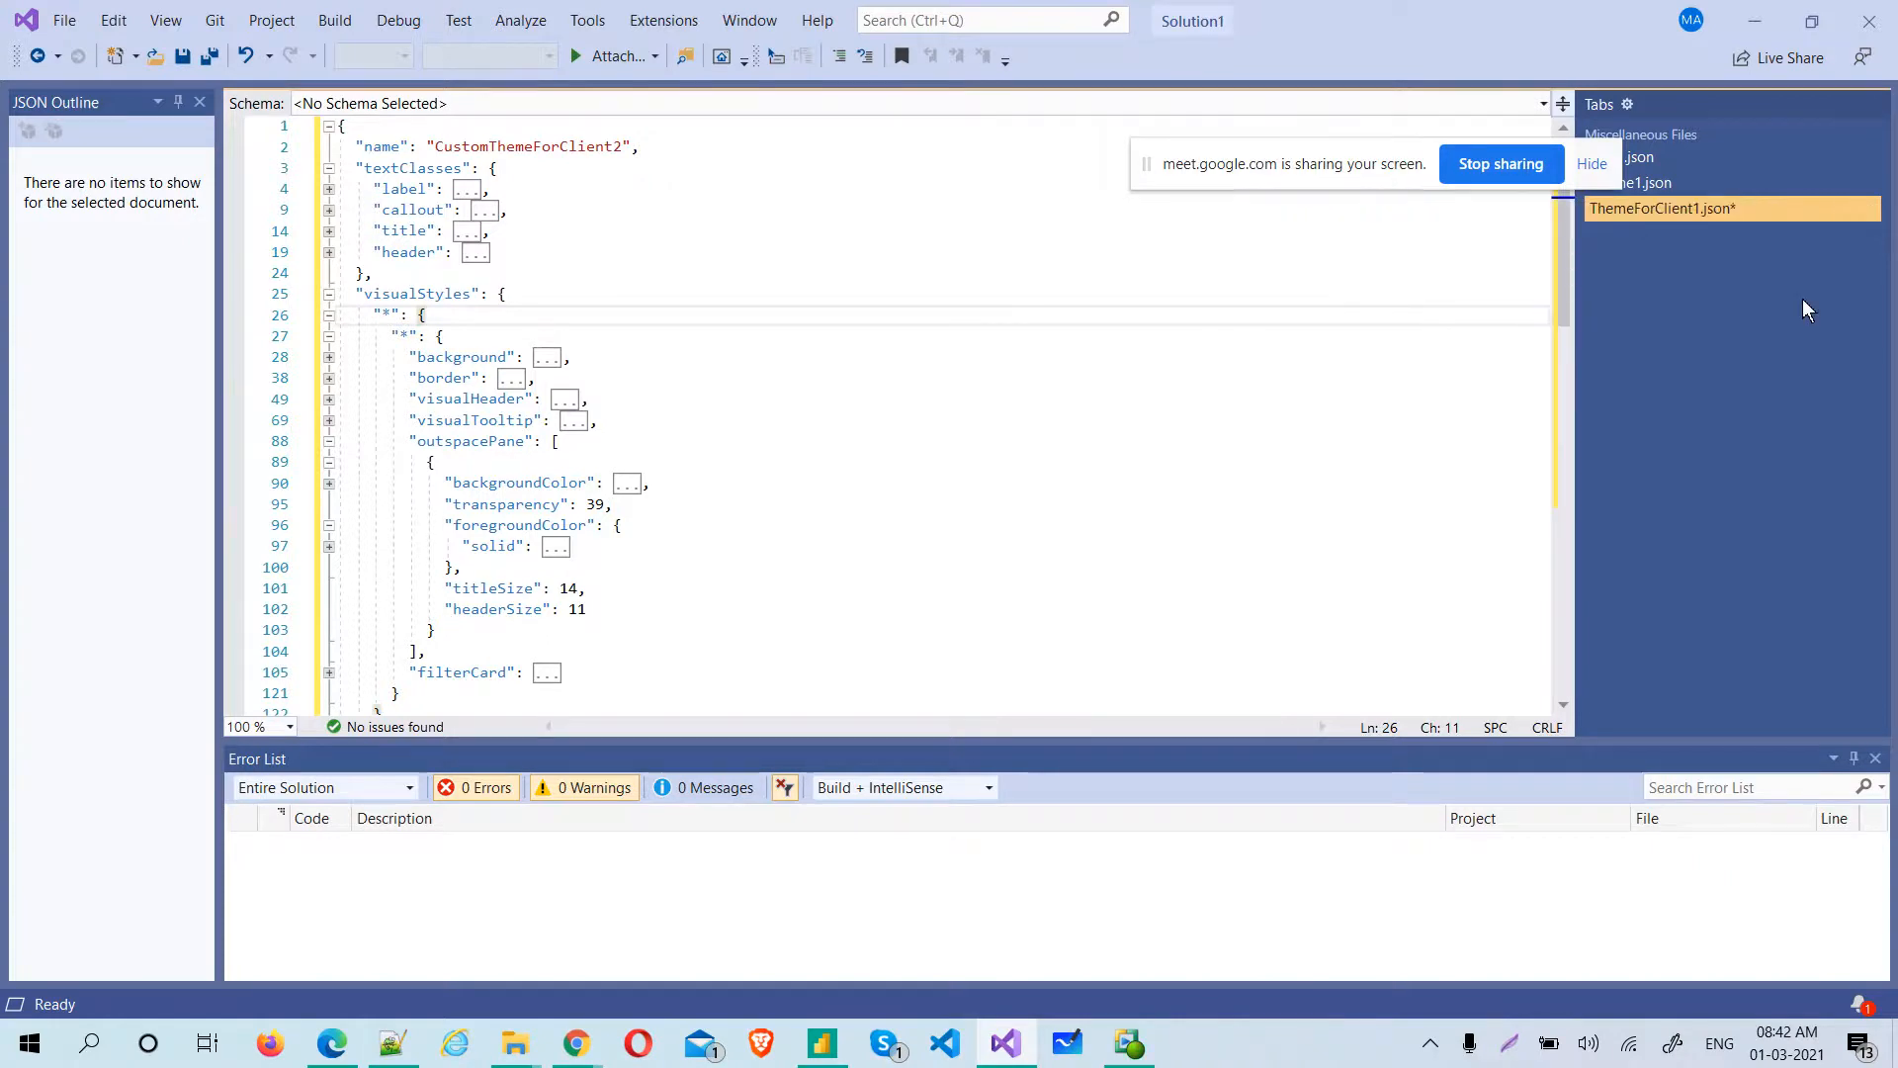
Duplicate ThemeForClient1.json within the Batch14Feb folder in File Explorer and return to Visual Studio
{"action": "key", "text": "alt+Tab"}
{"action": "left_click", "coordinate": [685, 303]}
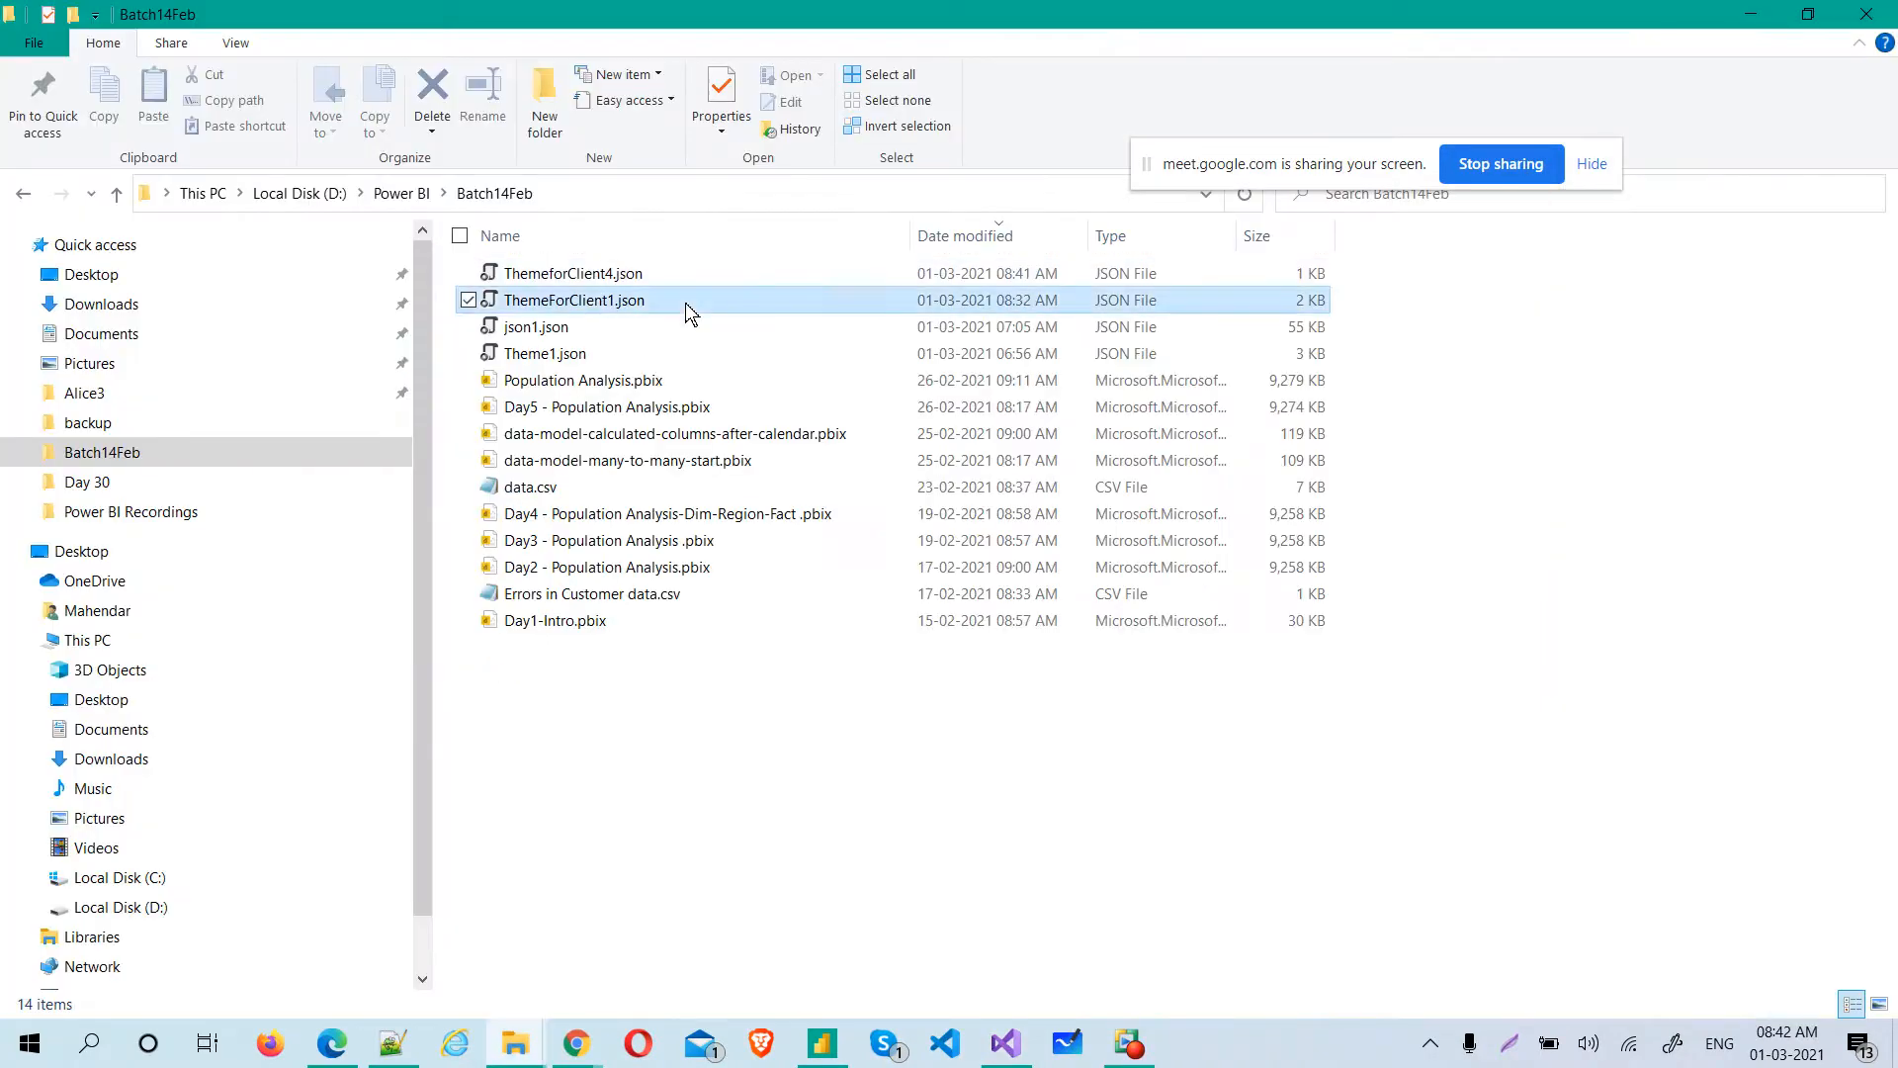
{"action": "key", "text": "ctrl+c"}
{"action": "key", "text": "ctrl+v"}
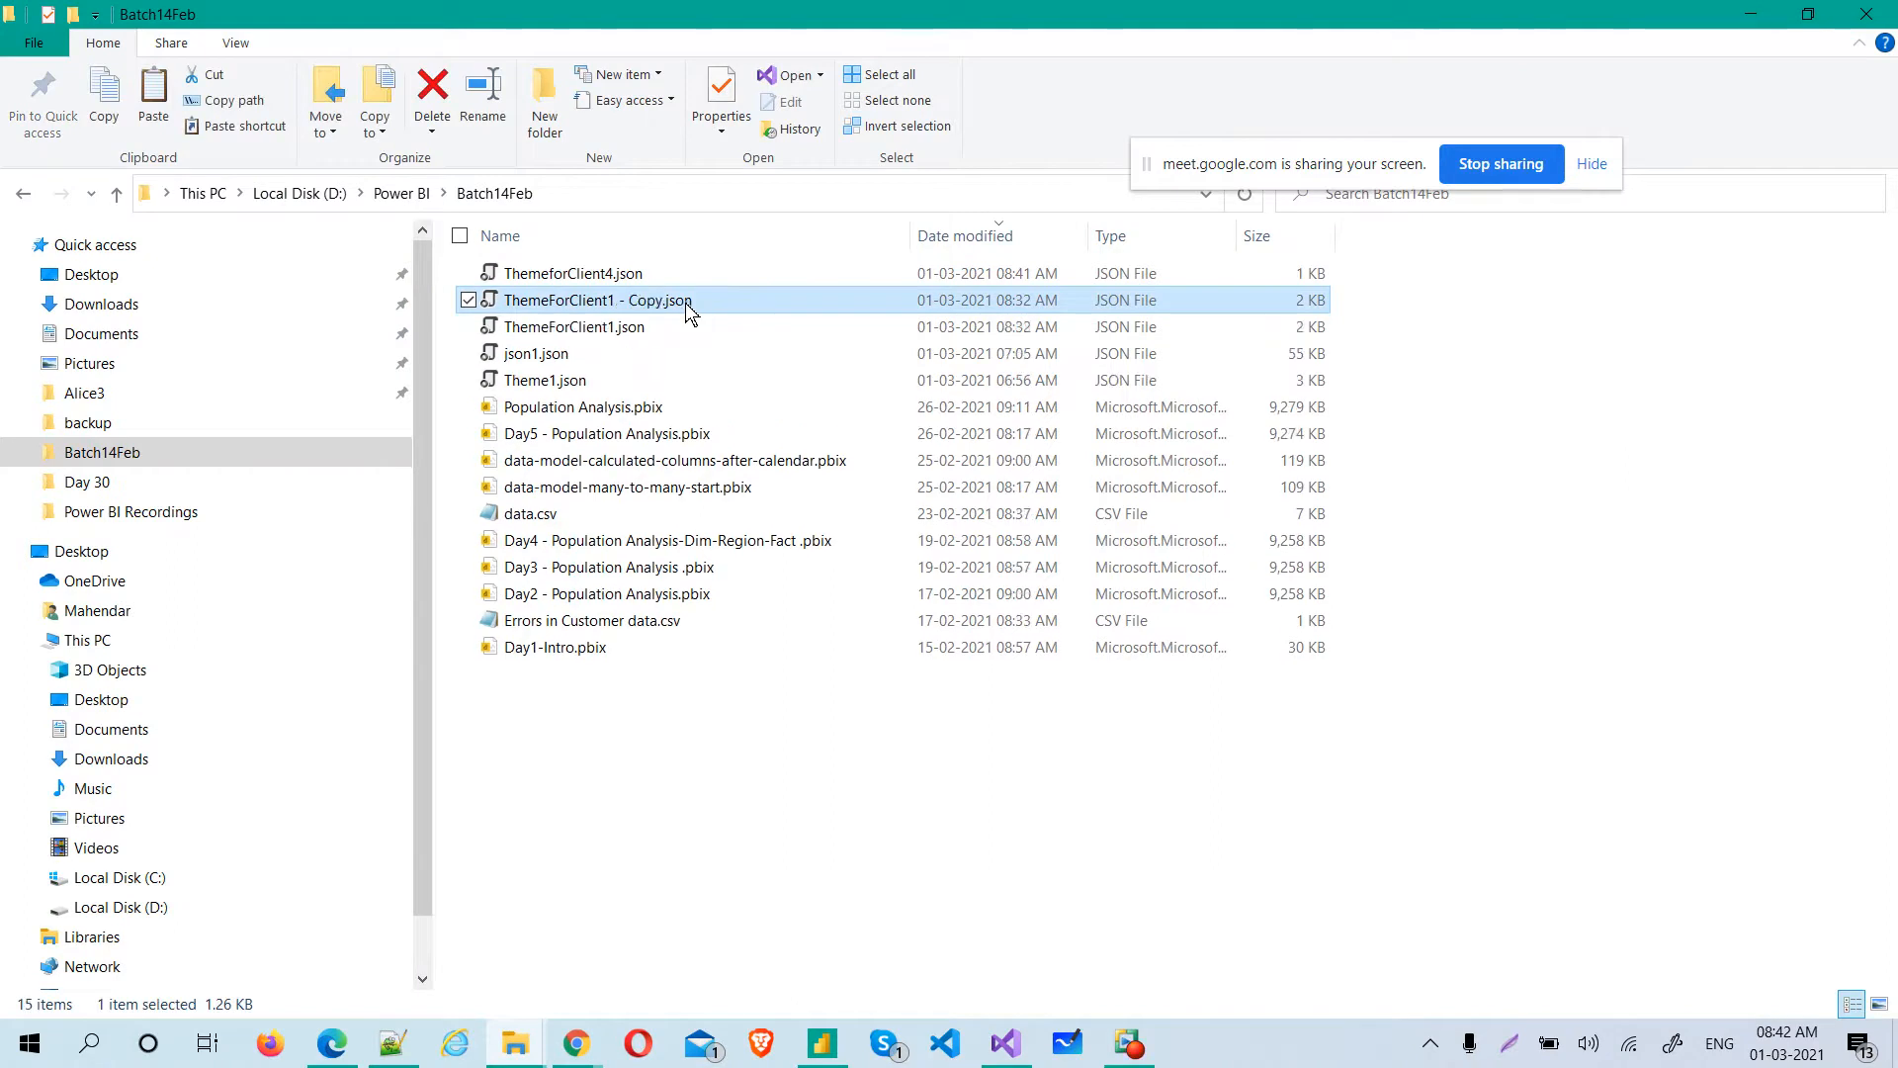
{"action": "left_click", "coordinate": [579, 332]}
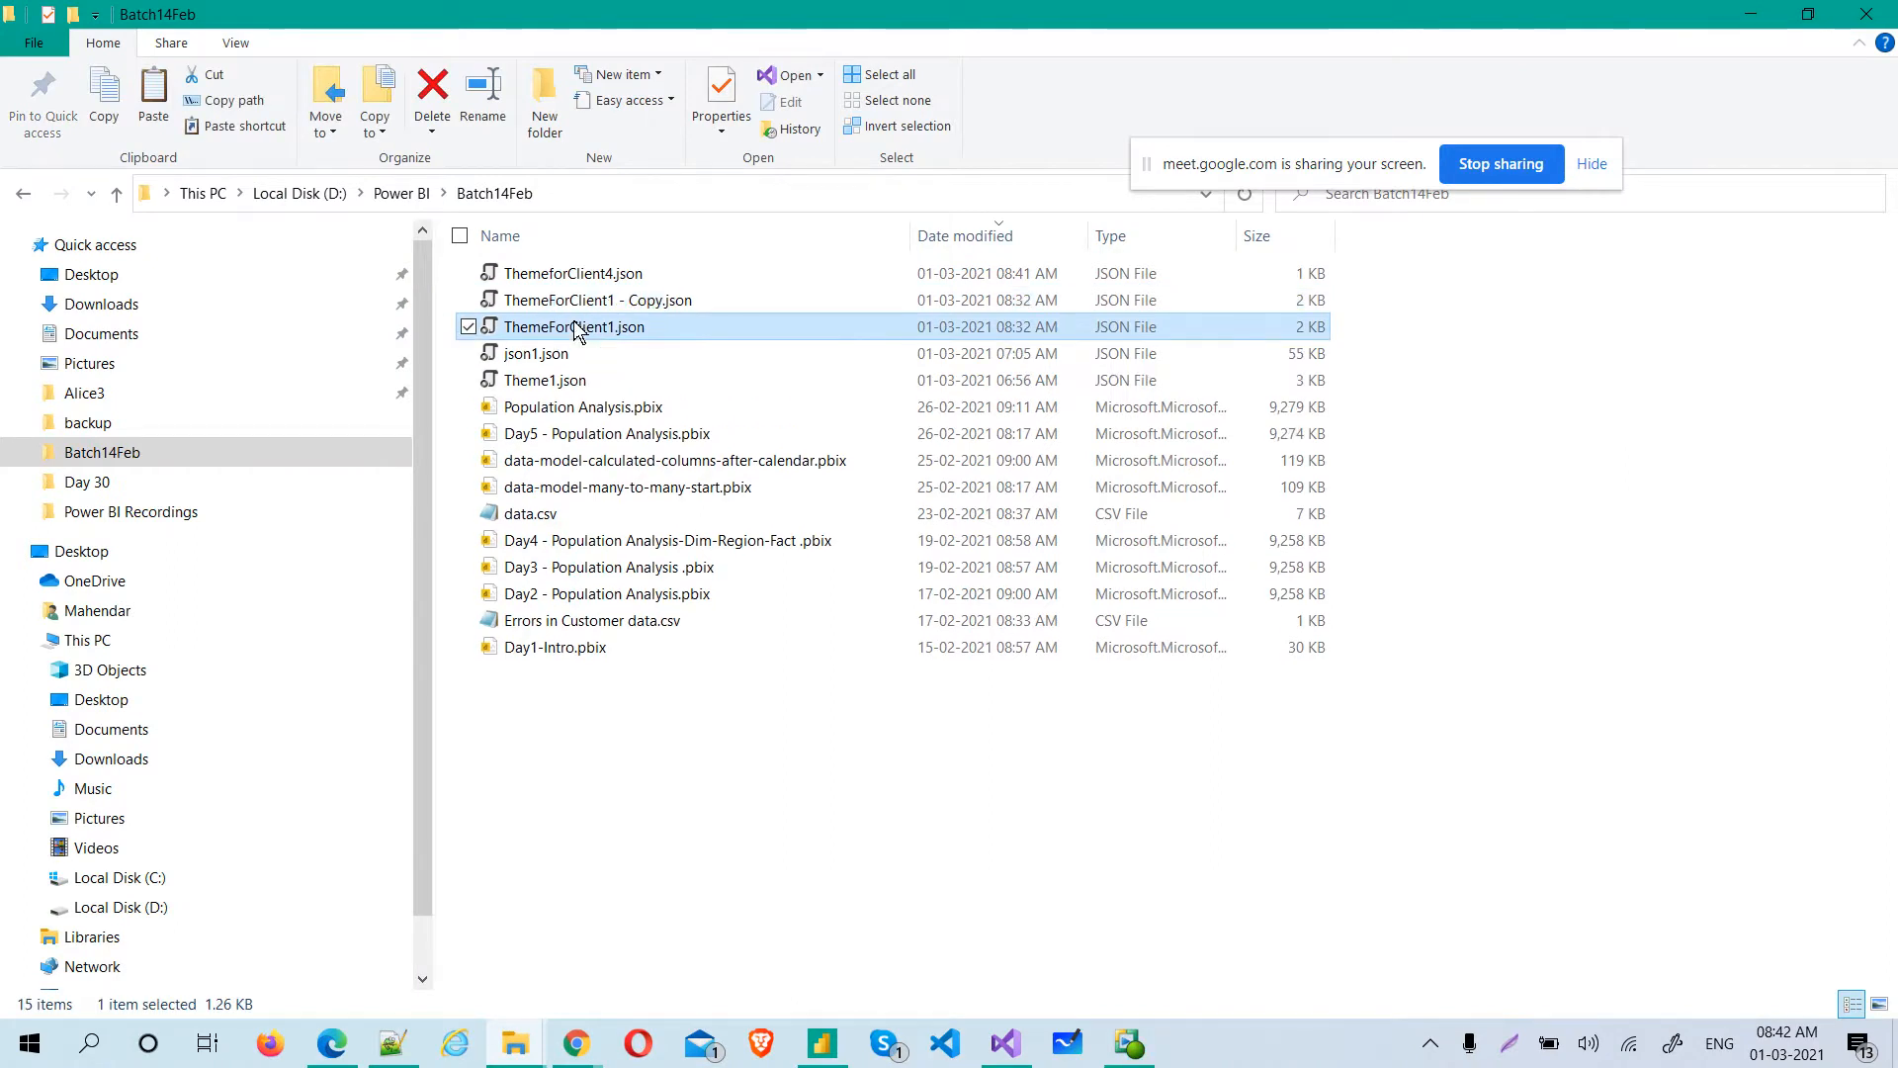
{"action": "key", "text": "alt+Tab"}
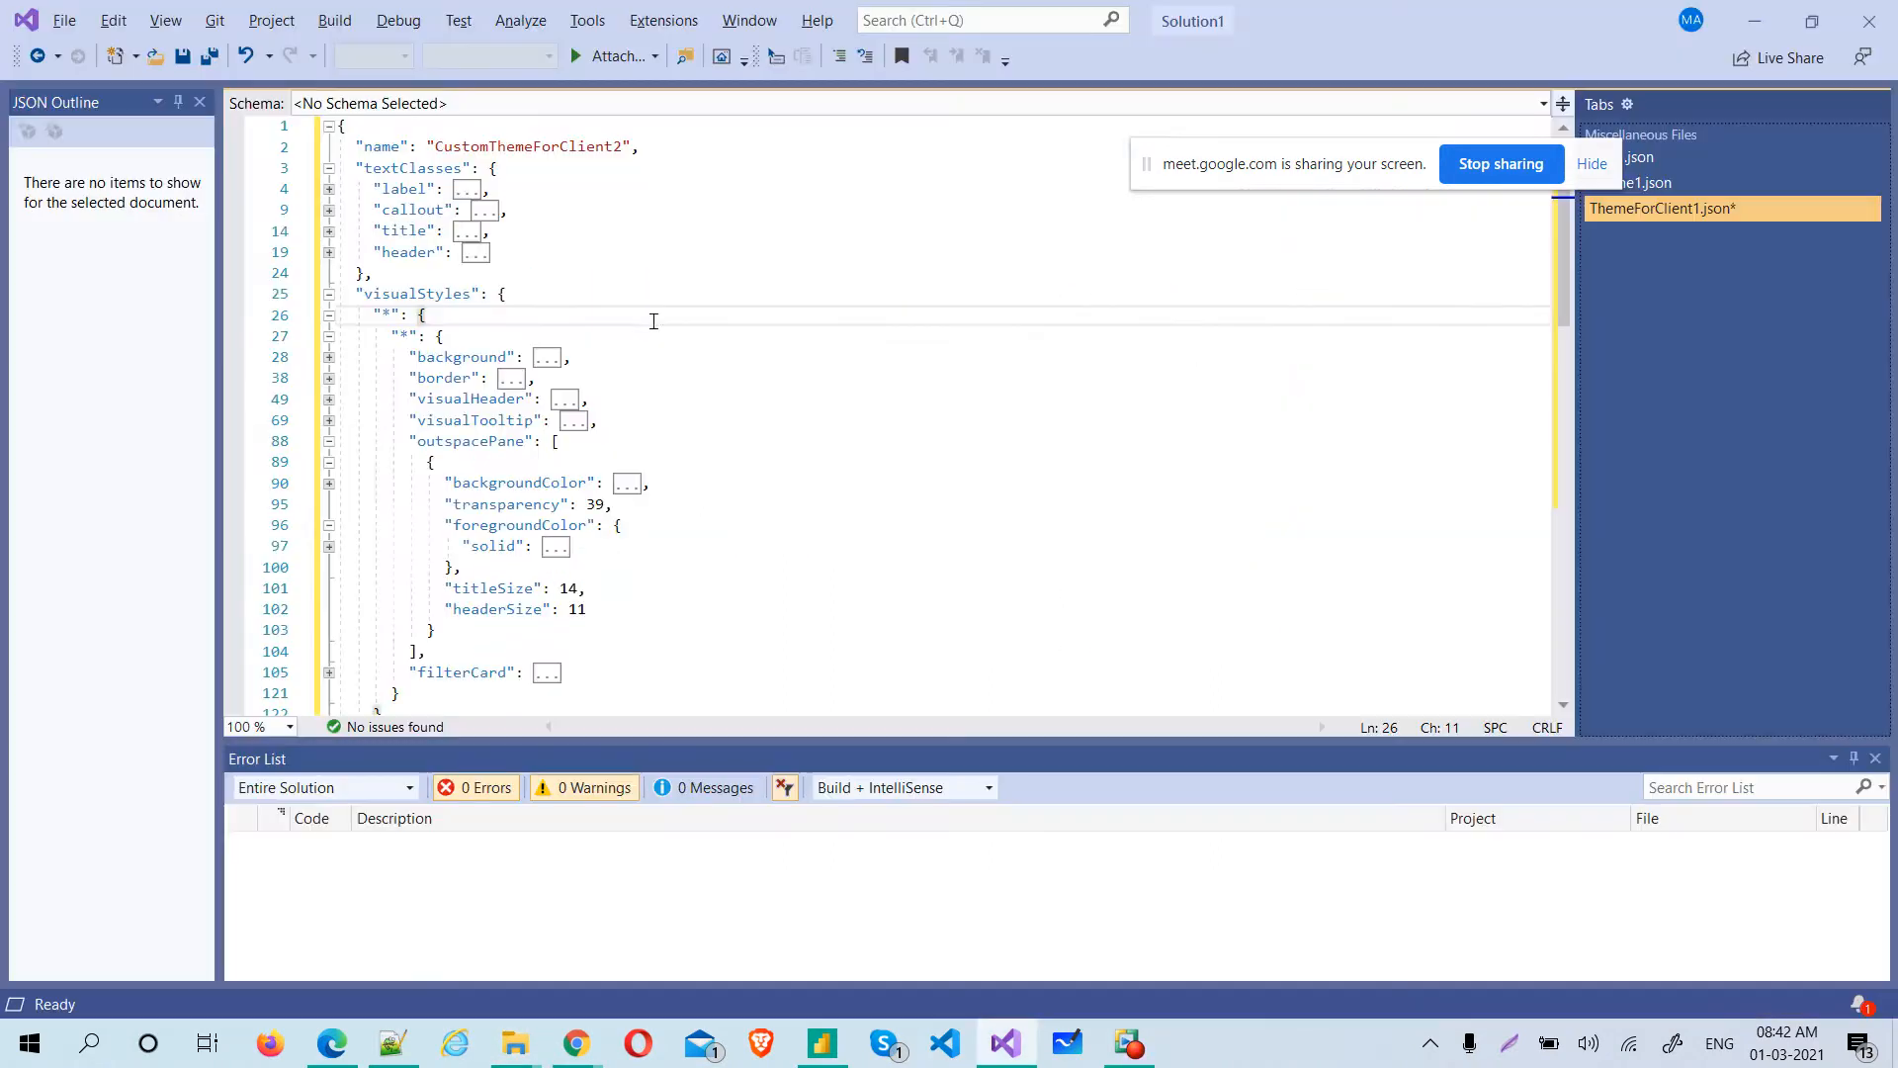
Save ThemeForClient1.json and switch to the Population Analysis report in Power BI Desktop
{"action": "right_click", "coordinate": [1722, 205]}
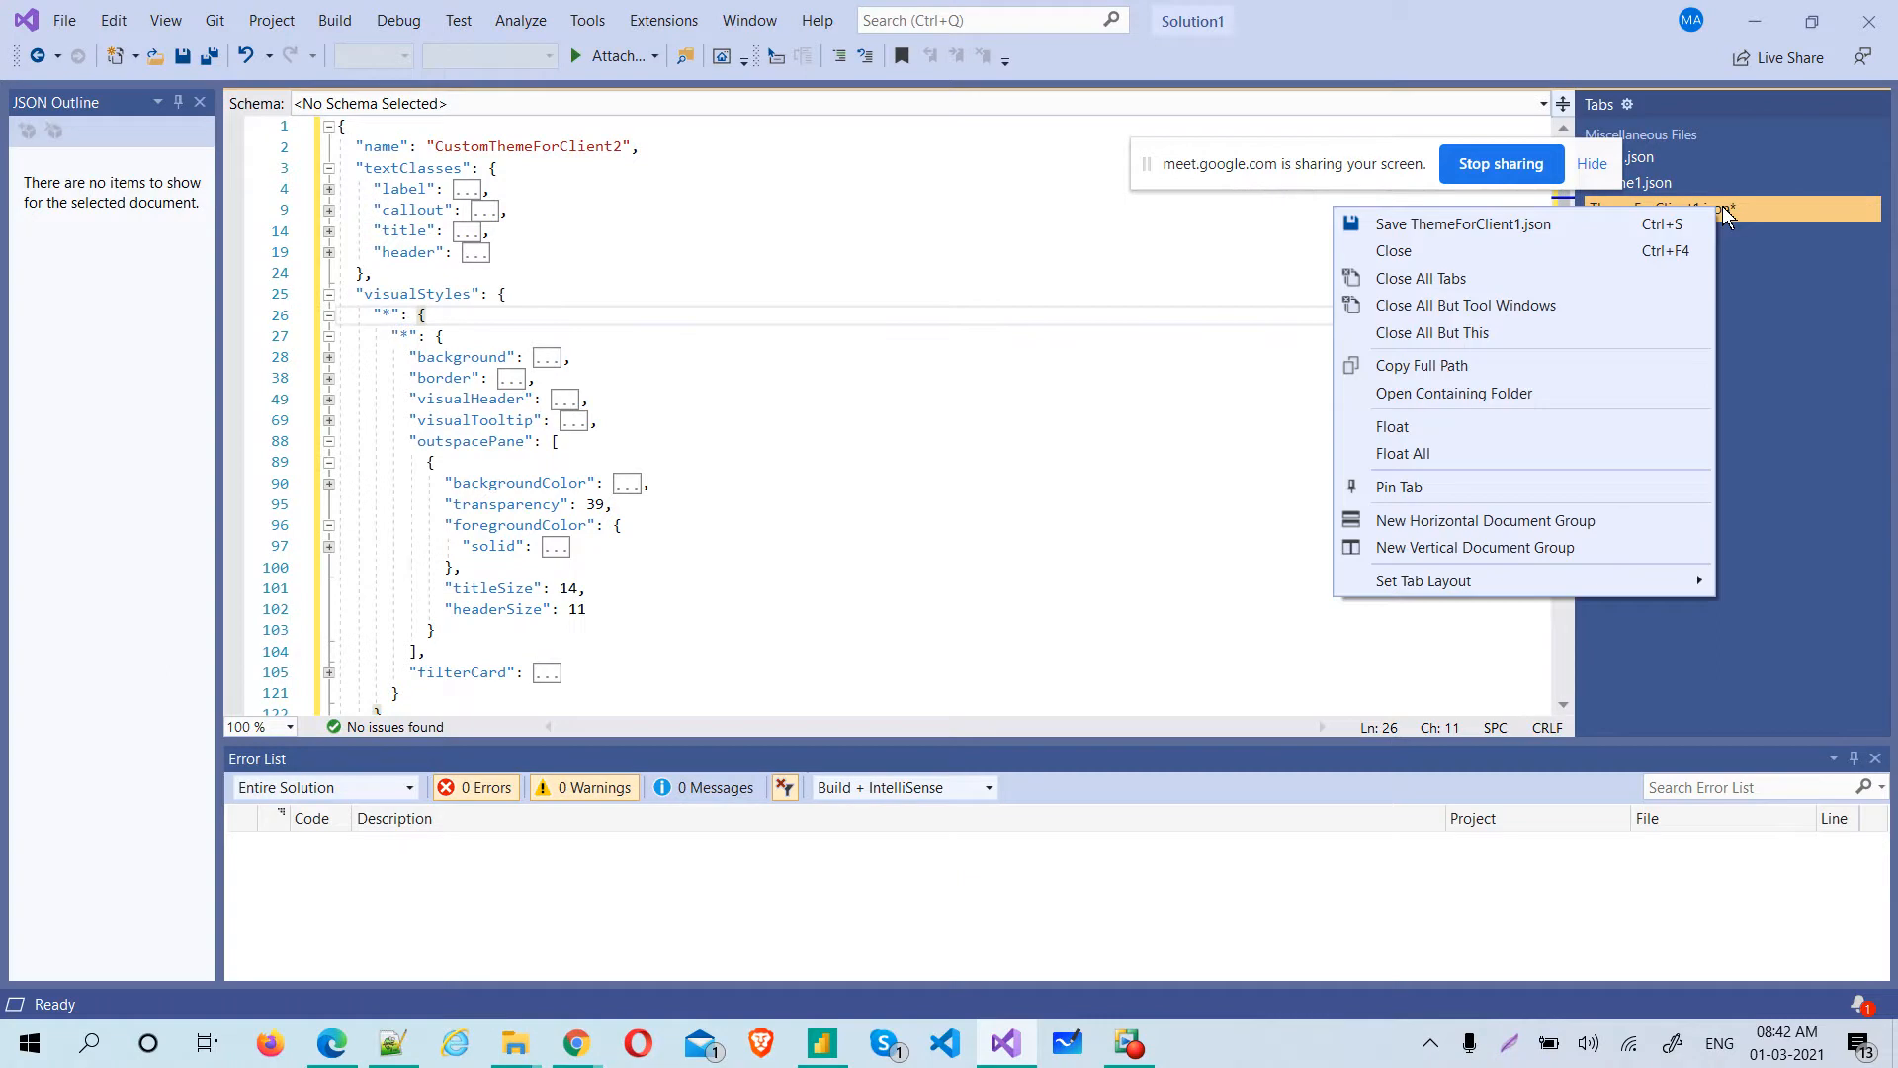
{"action": "left_click", "coordinate": [1528, 228]}
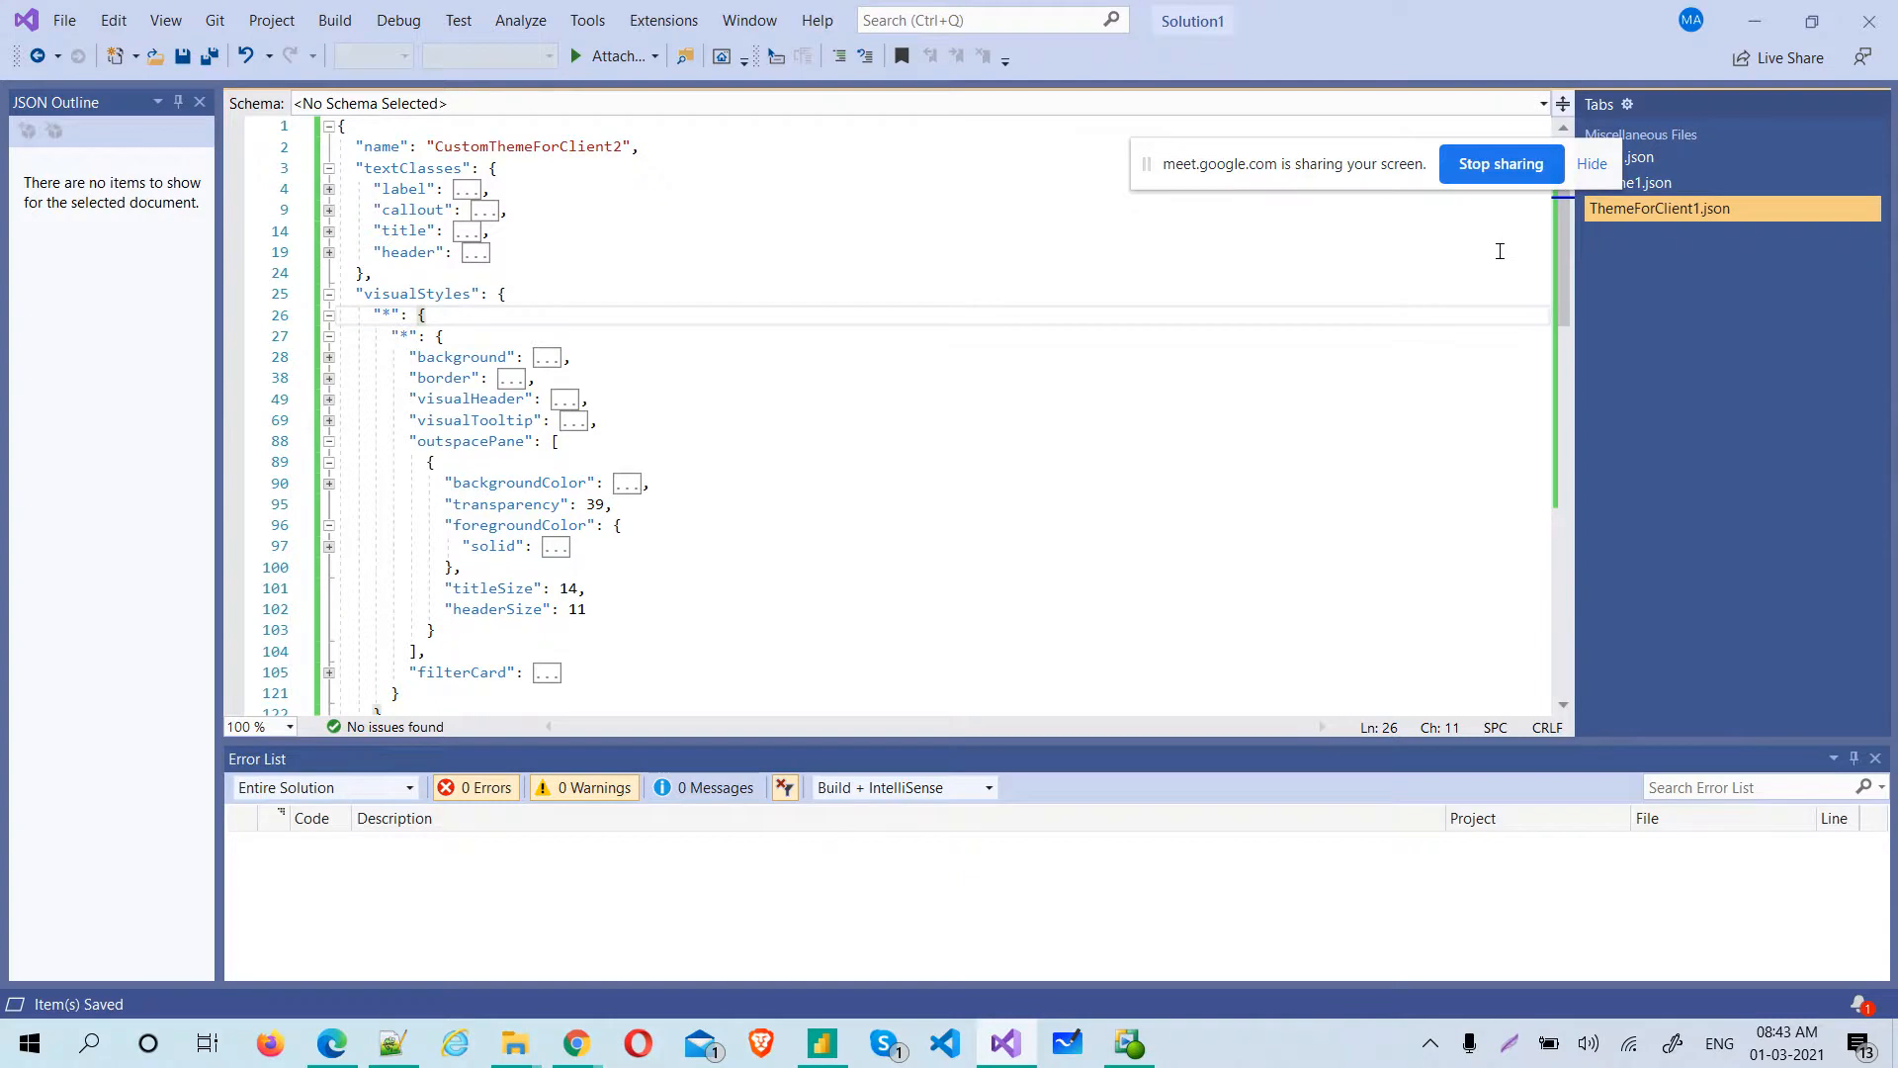
{"action": "key", "text": "alt+Tab"}
{"action": "key", "text": "alt+Tab"}
{"action": "key", "text": "alt+Tab"}
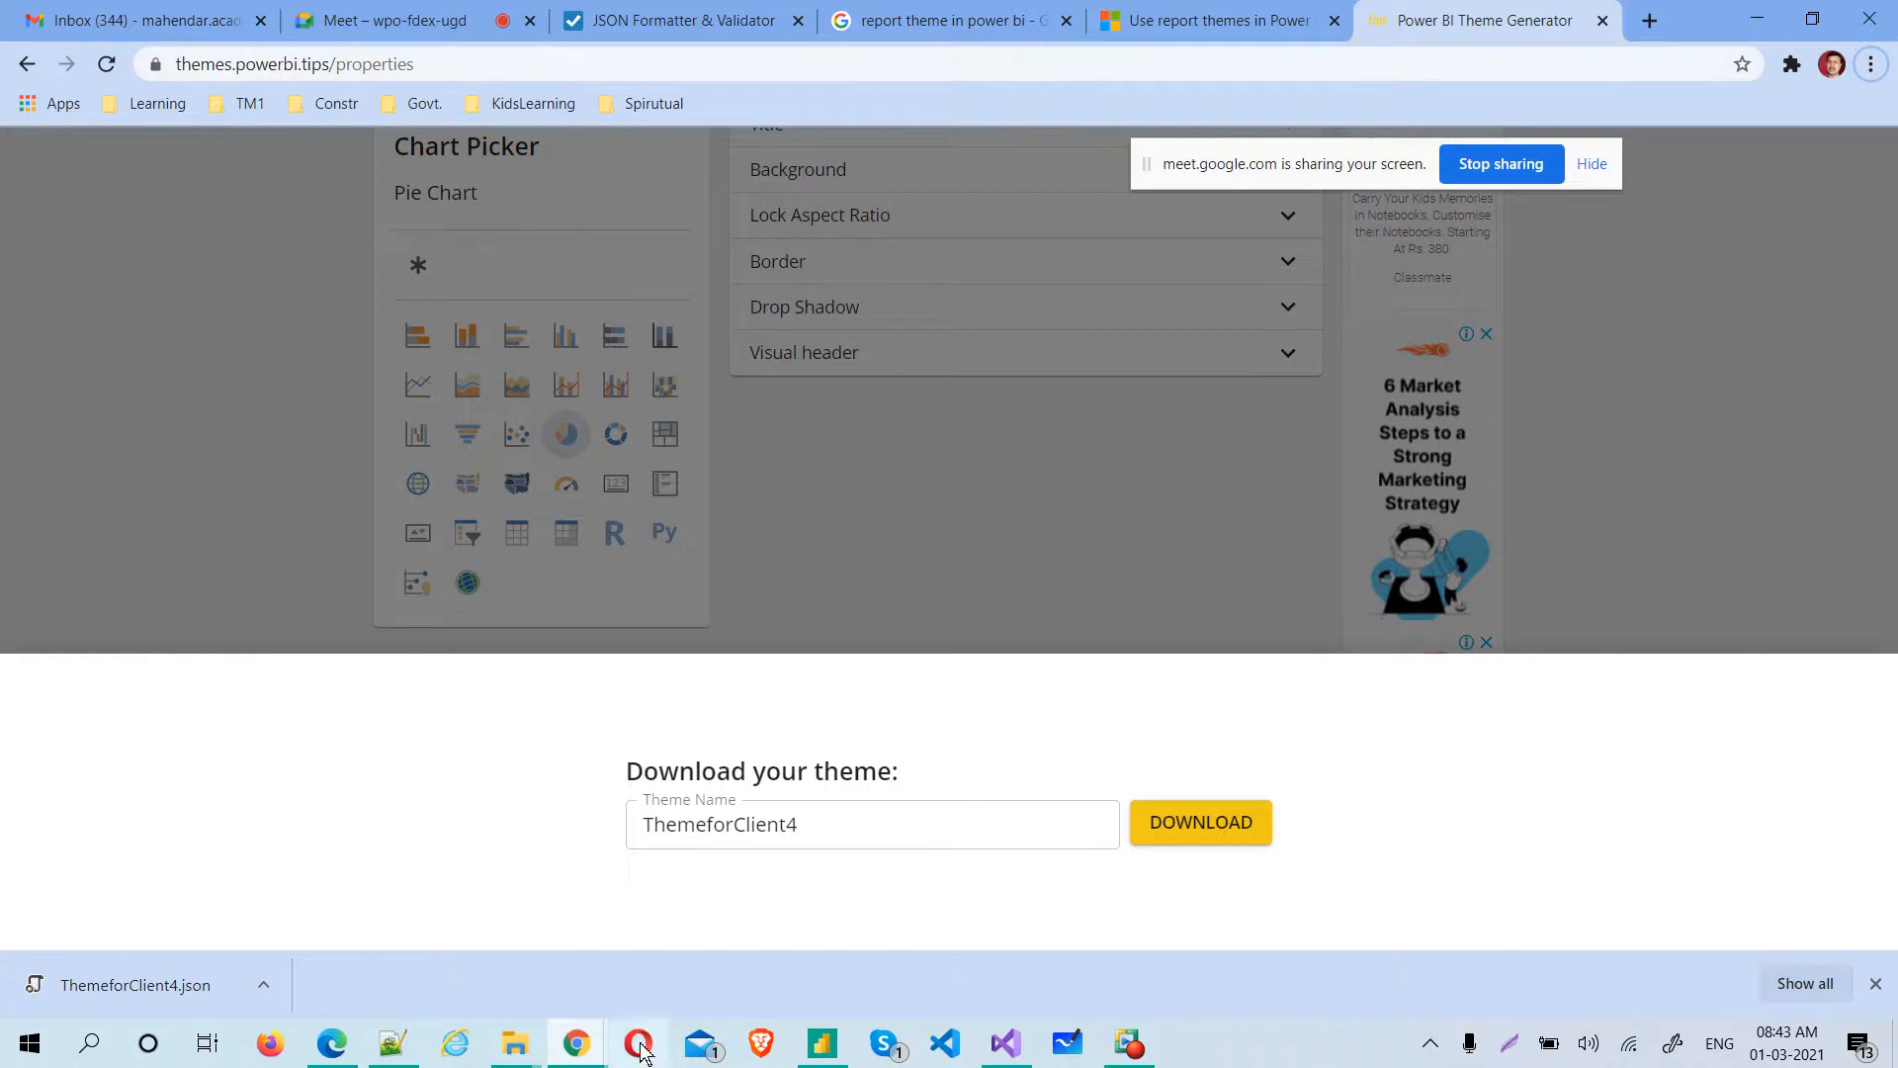
{"action": "left_click", "coordinate": [822, 1042]}
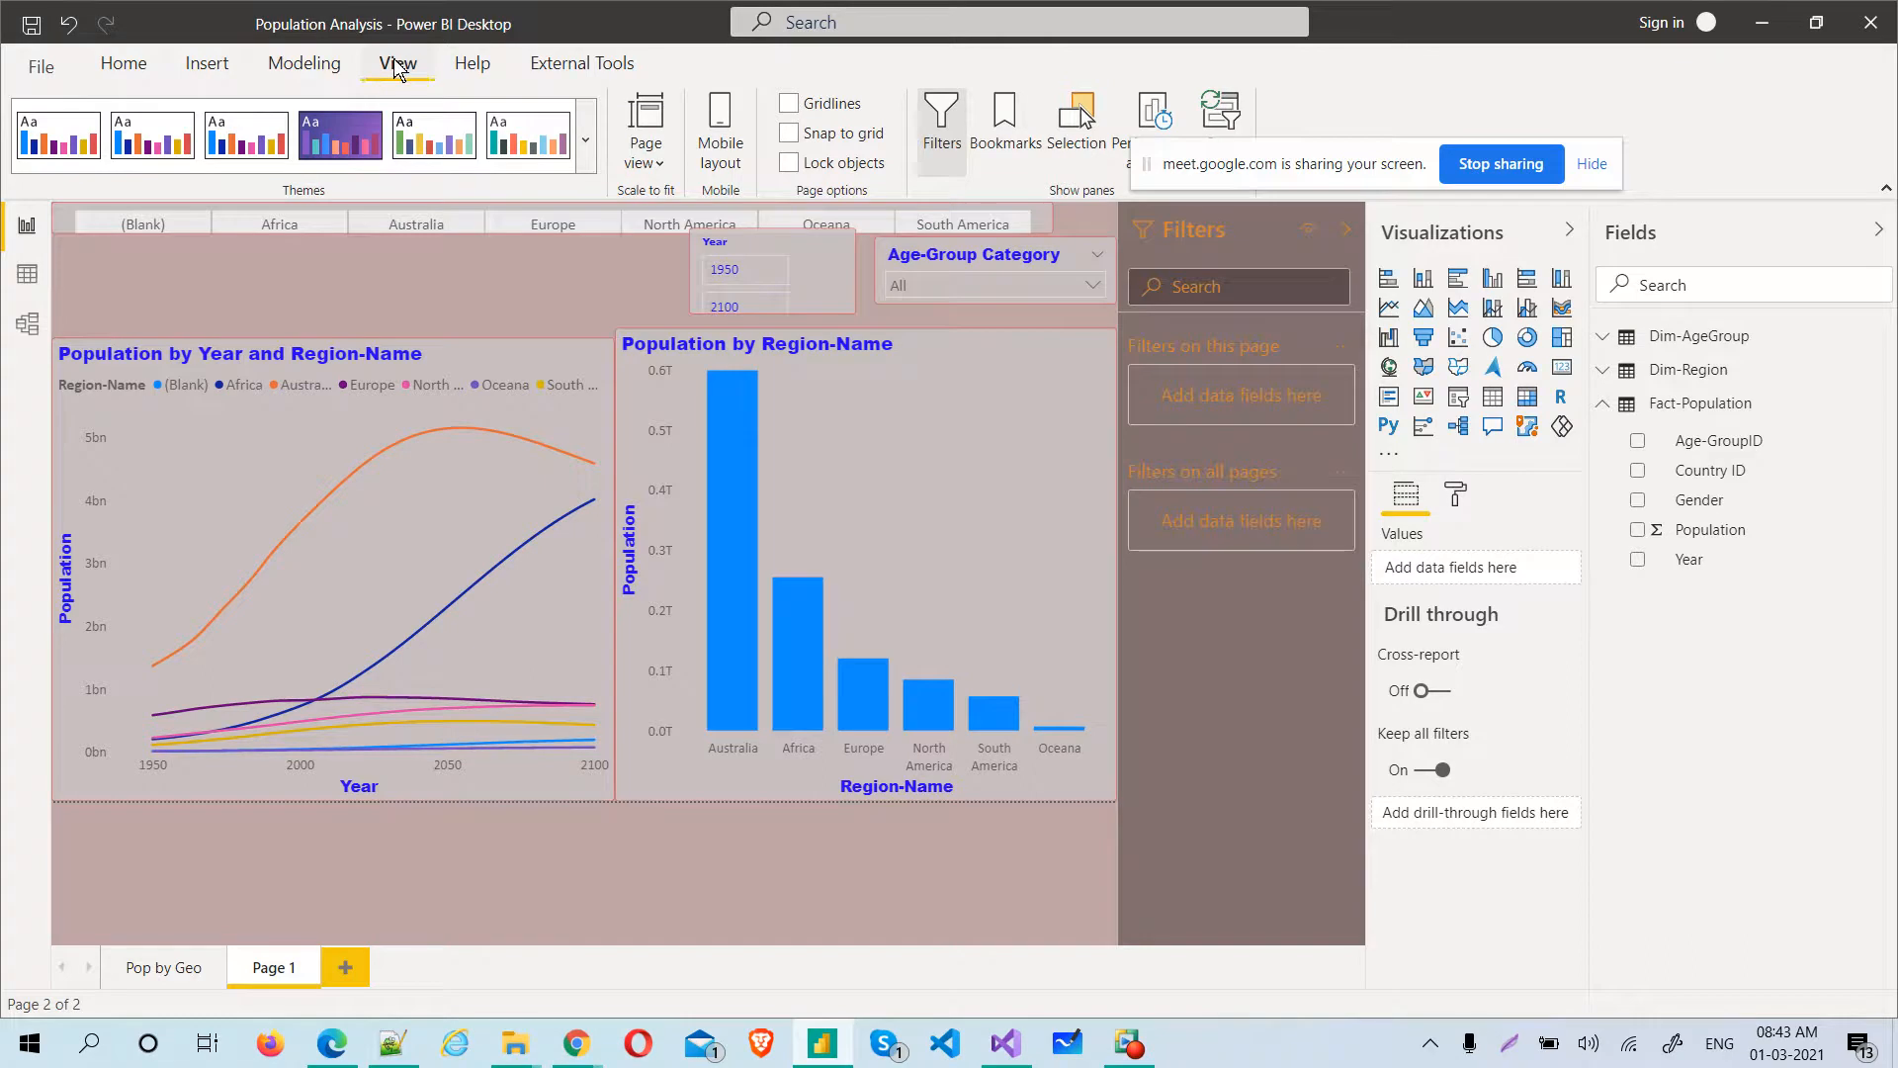
{"action": "left_click", "coordinate": [585, 140]}
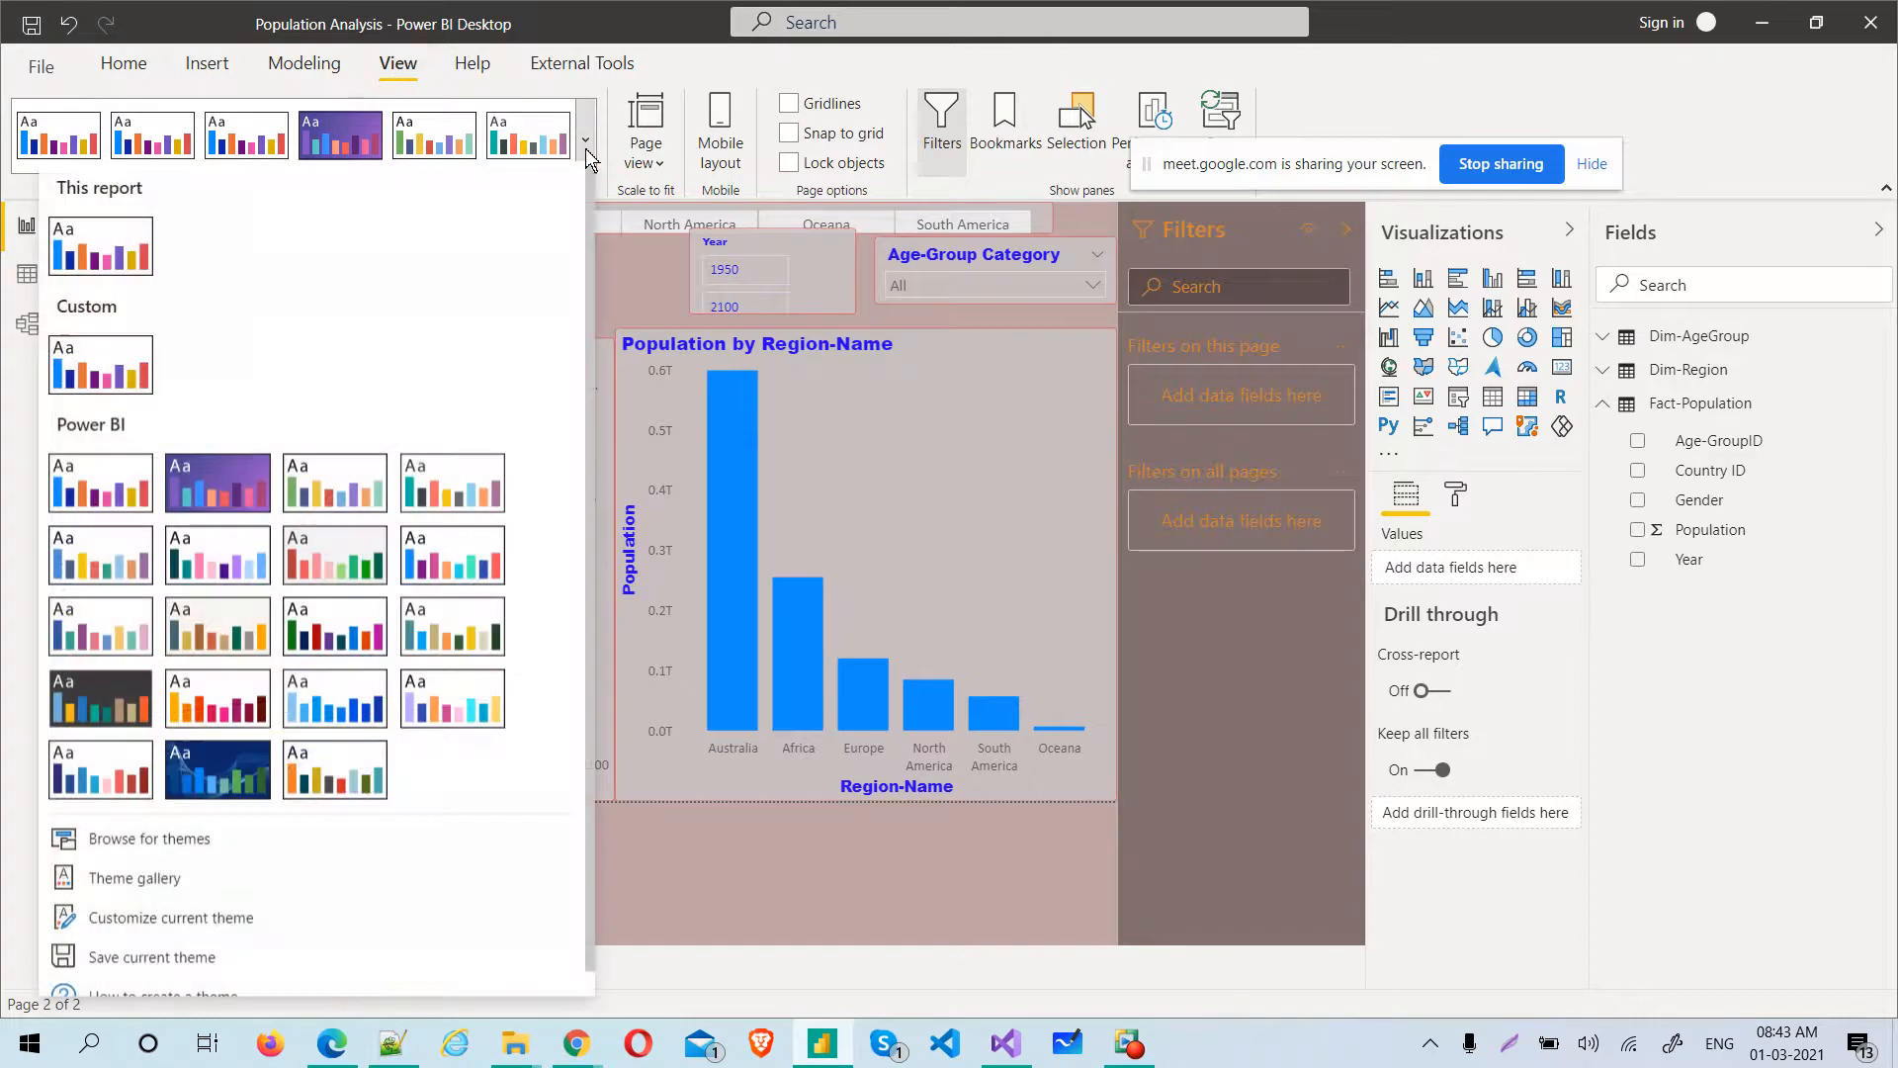
{"action": "left_click", "coordinate": [150, 839]}
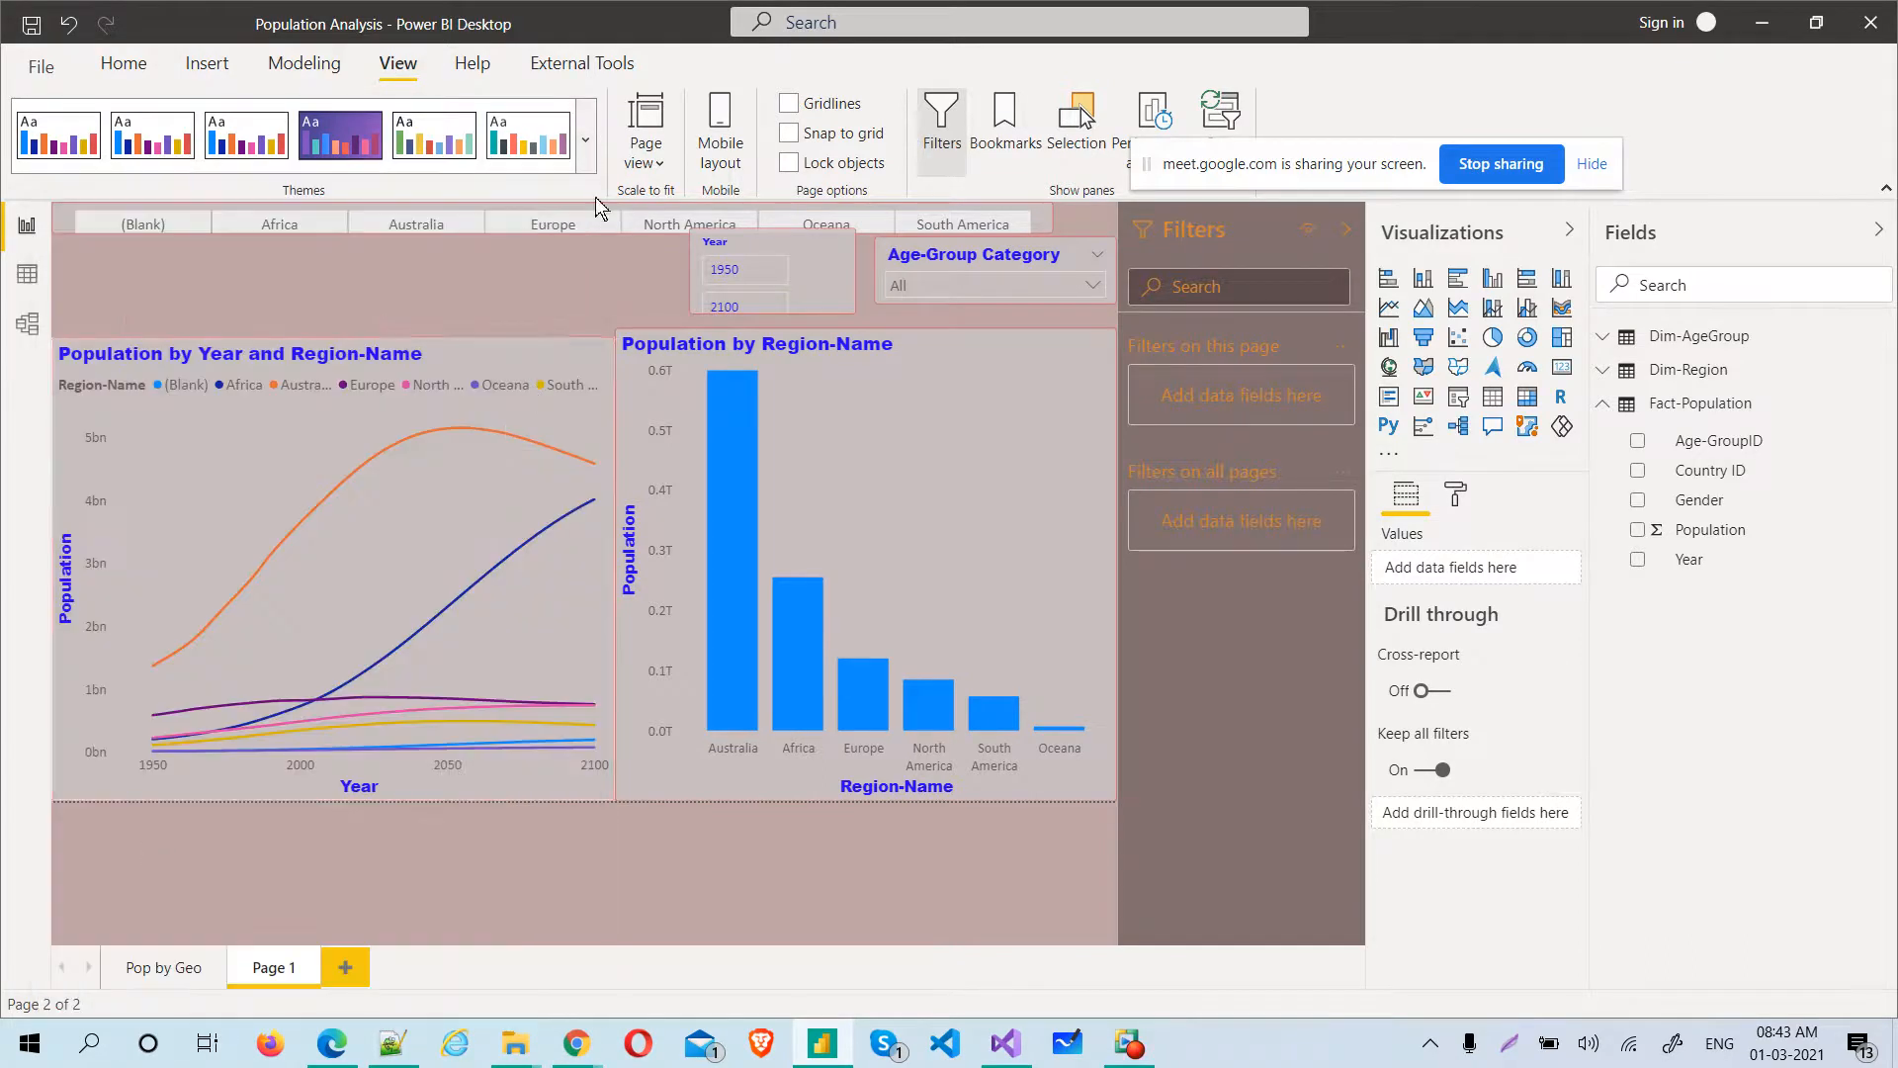
{"action": "left_click", "coordinate": [586, 139]}
{"action": "left_click", "coordinate": [189, 838]}
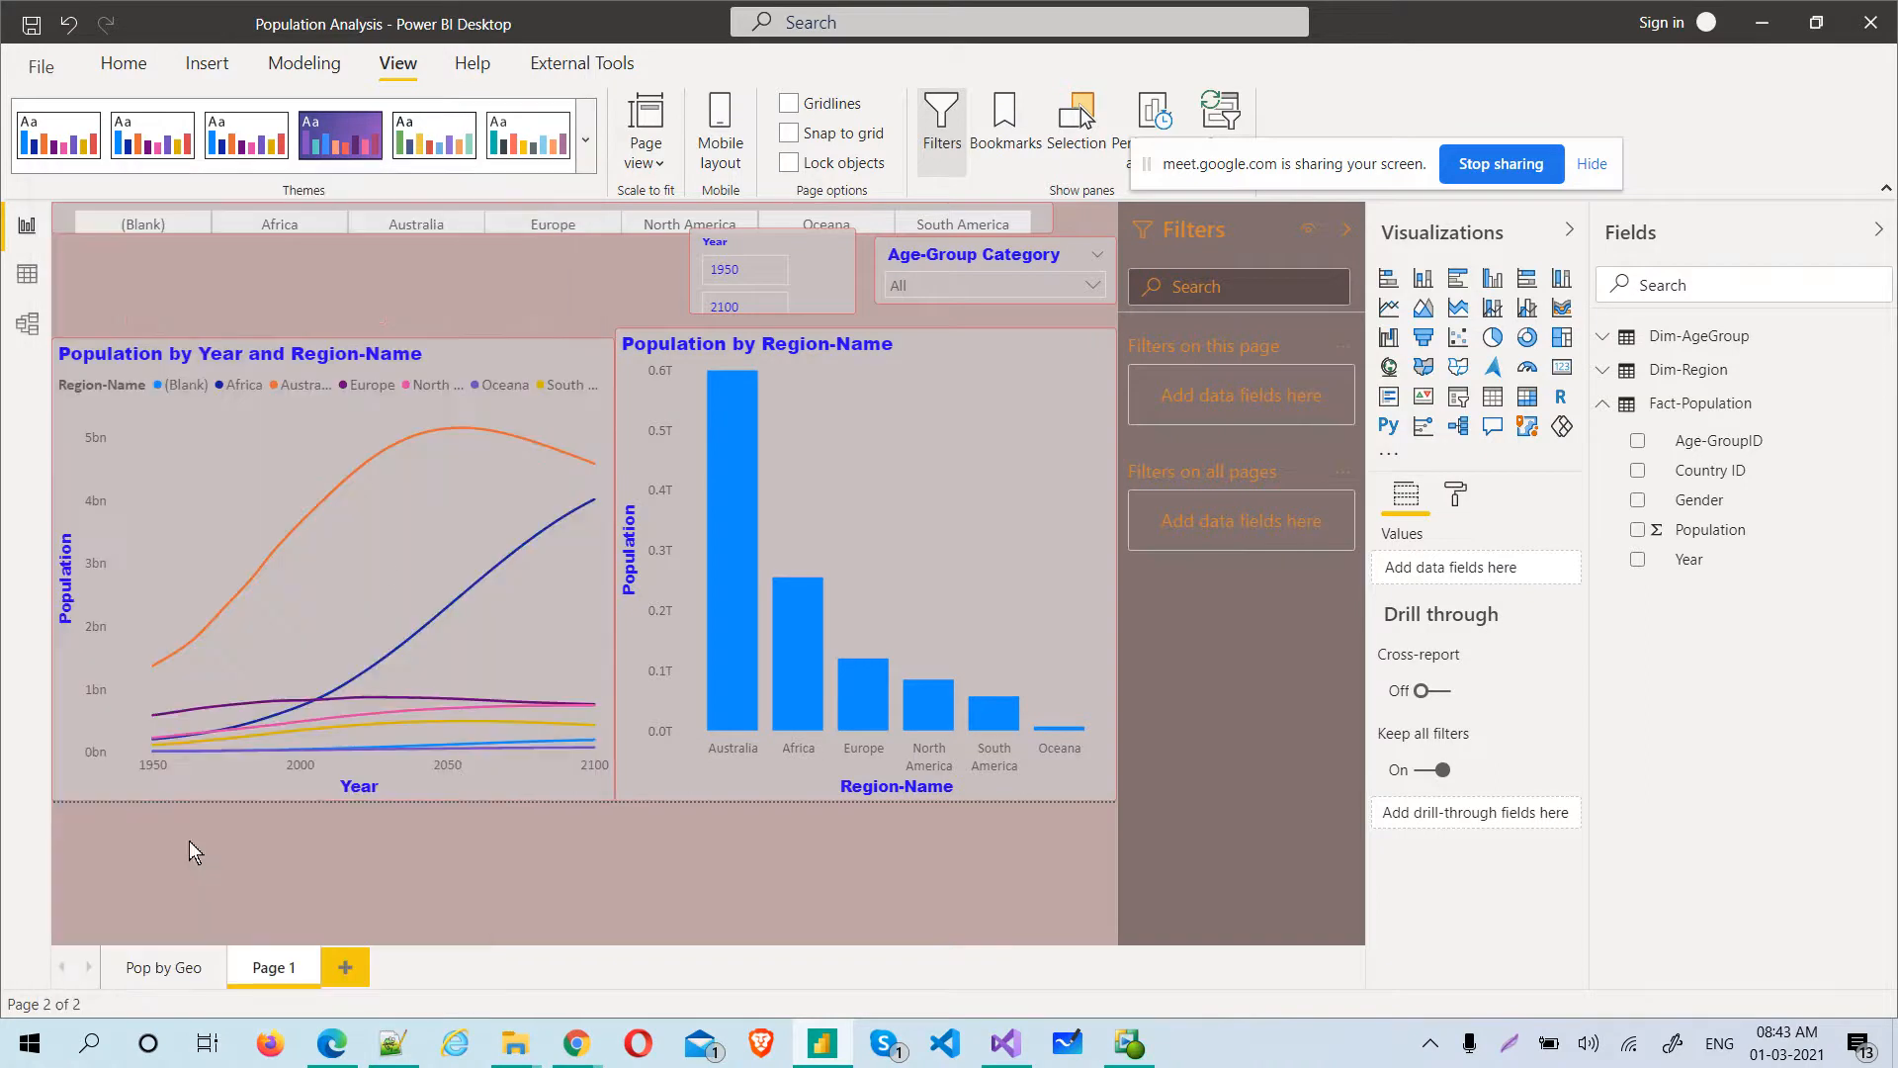
{"action": "left_click", "coordinate": [591, 133]}
{"action": "left_click", "coordinate": [284, 843]}
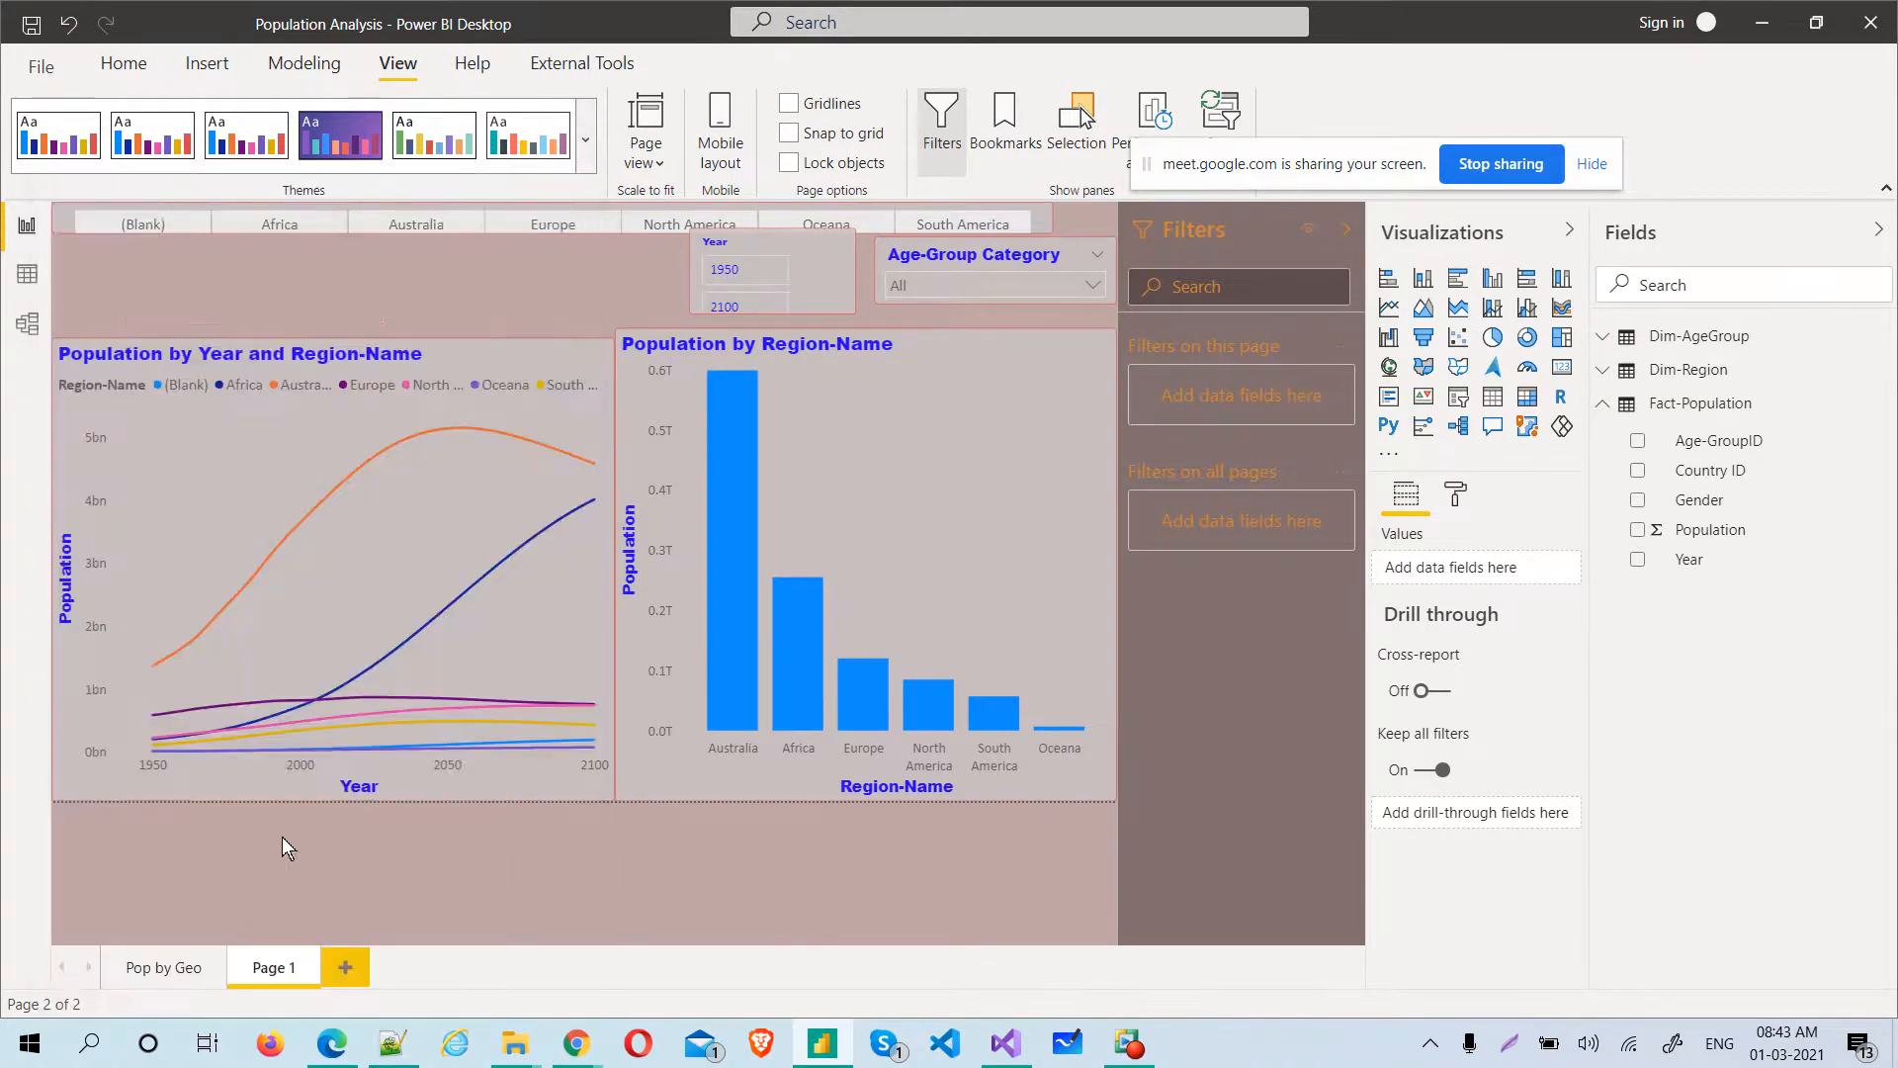
{"action": "left_click", "coordinate": [585, 140]}
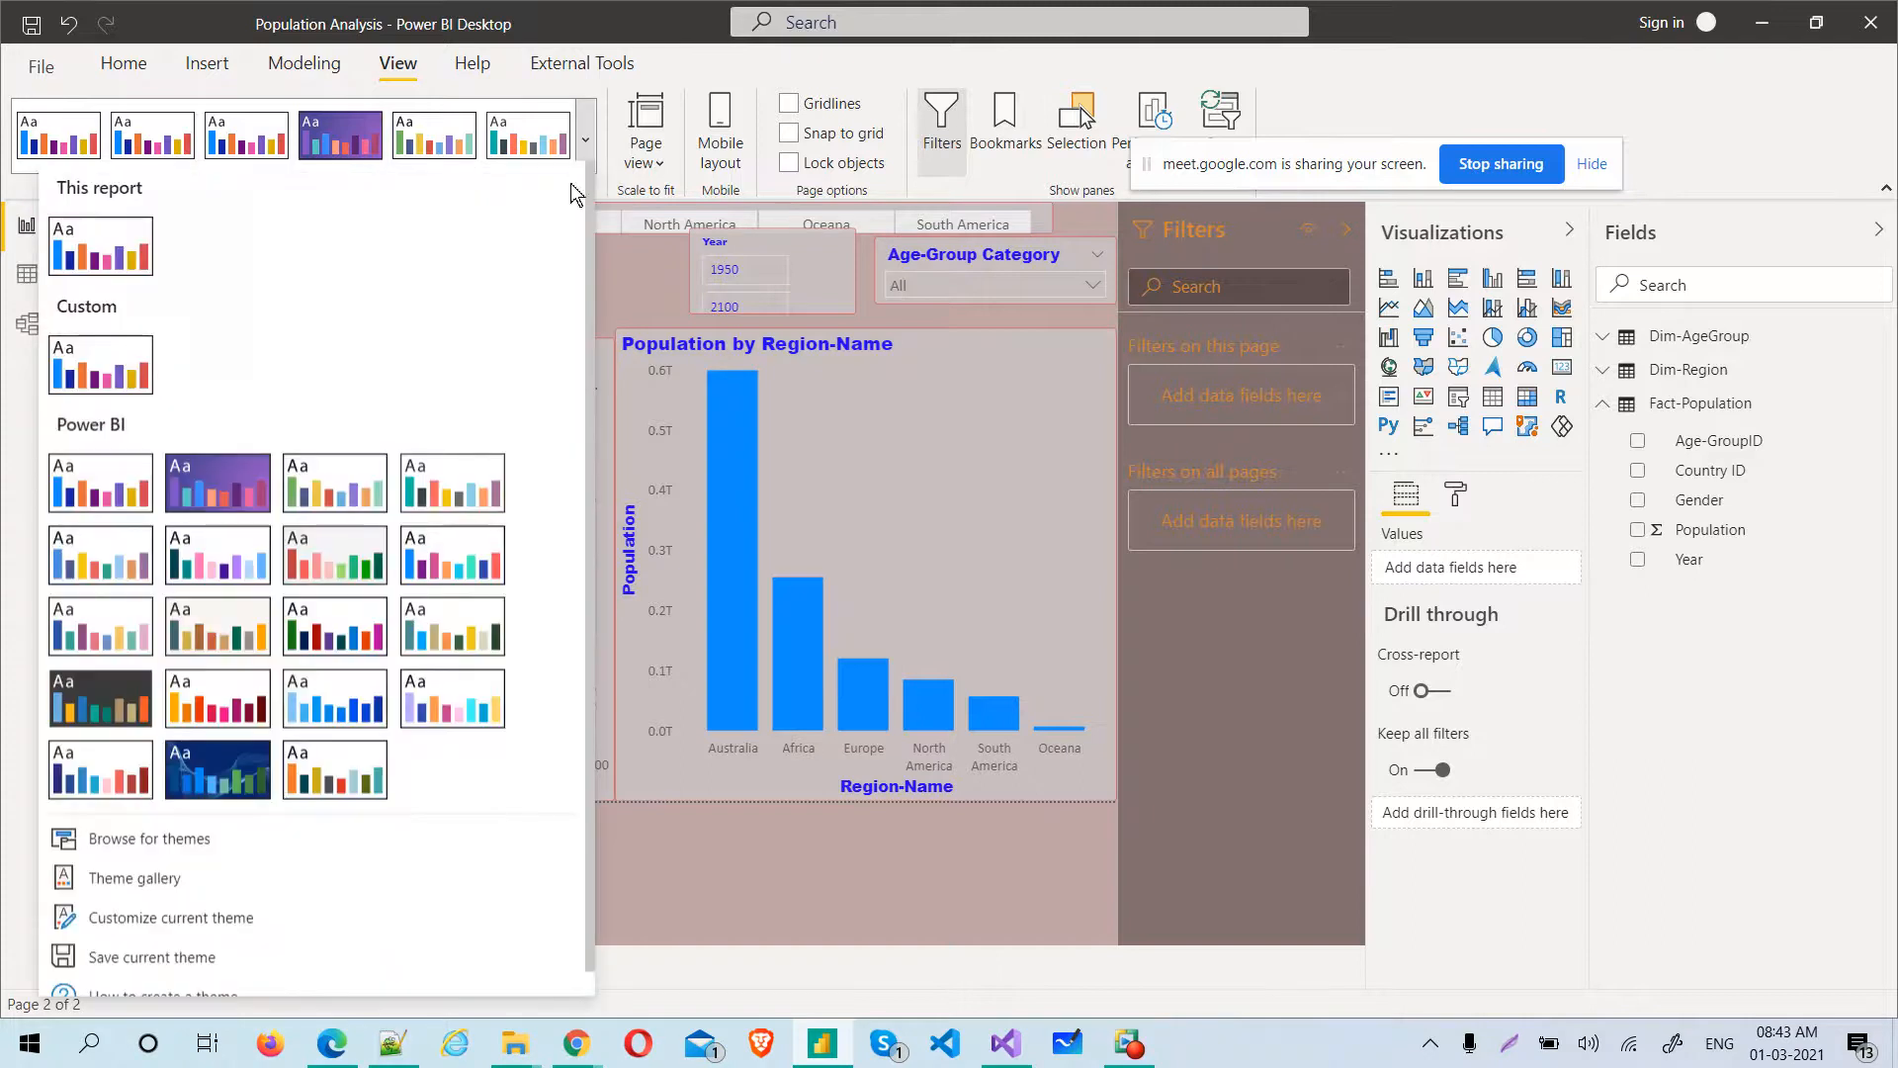
{"action": "left_click", "coordinate": [561, 692]}
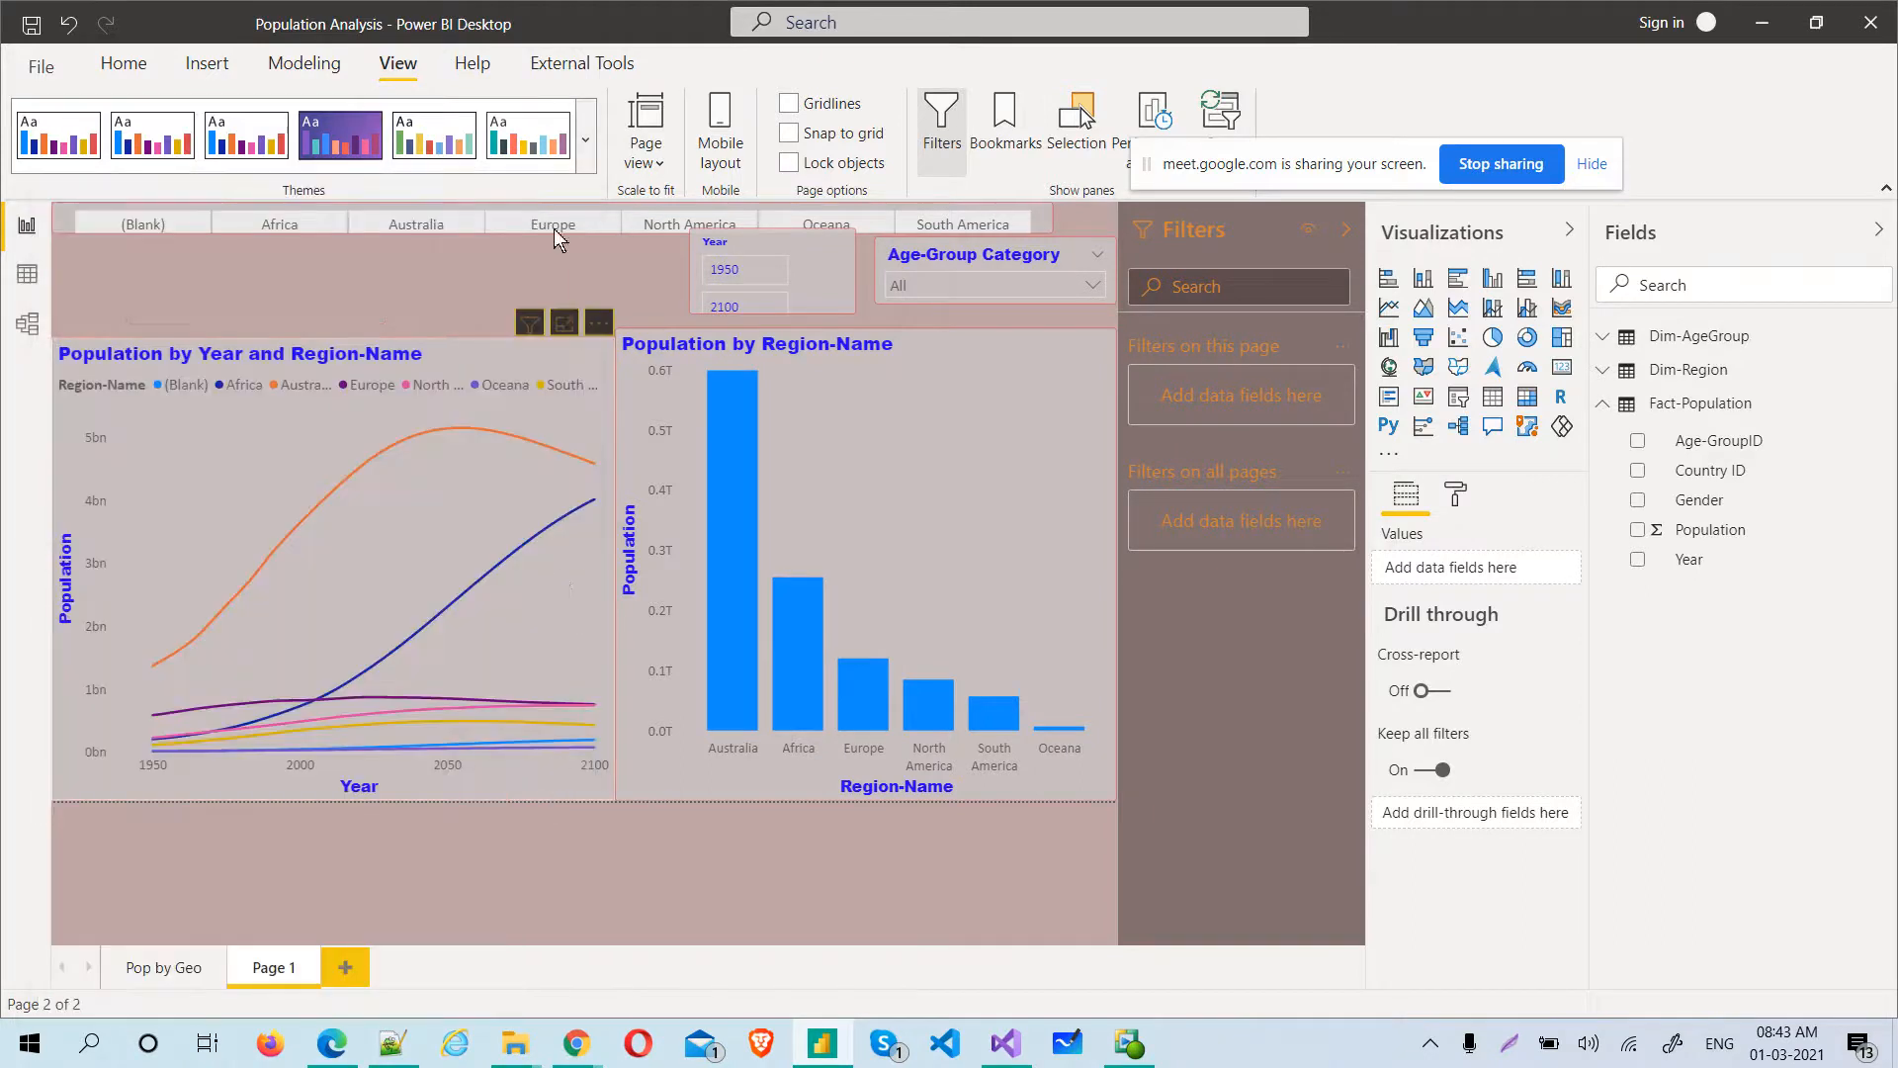
Import the ThemeForClient1.json theme from the Batch14Feb folder into the report
{"action": "left_click", "coordinate": [586, 140]}
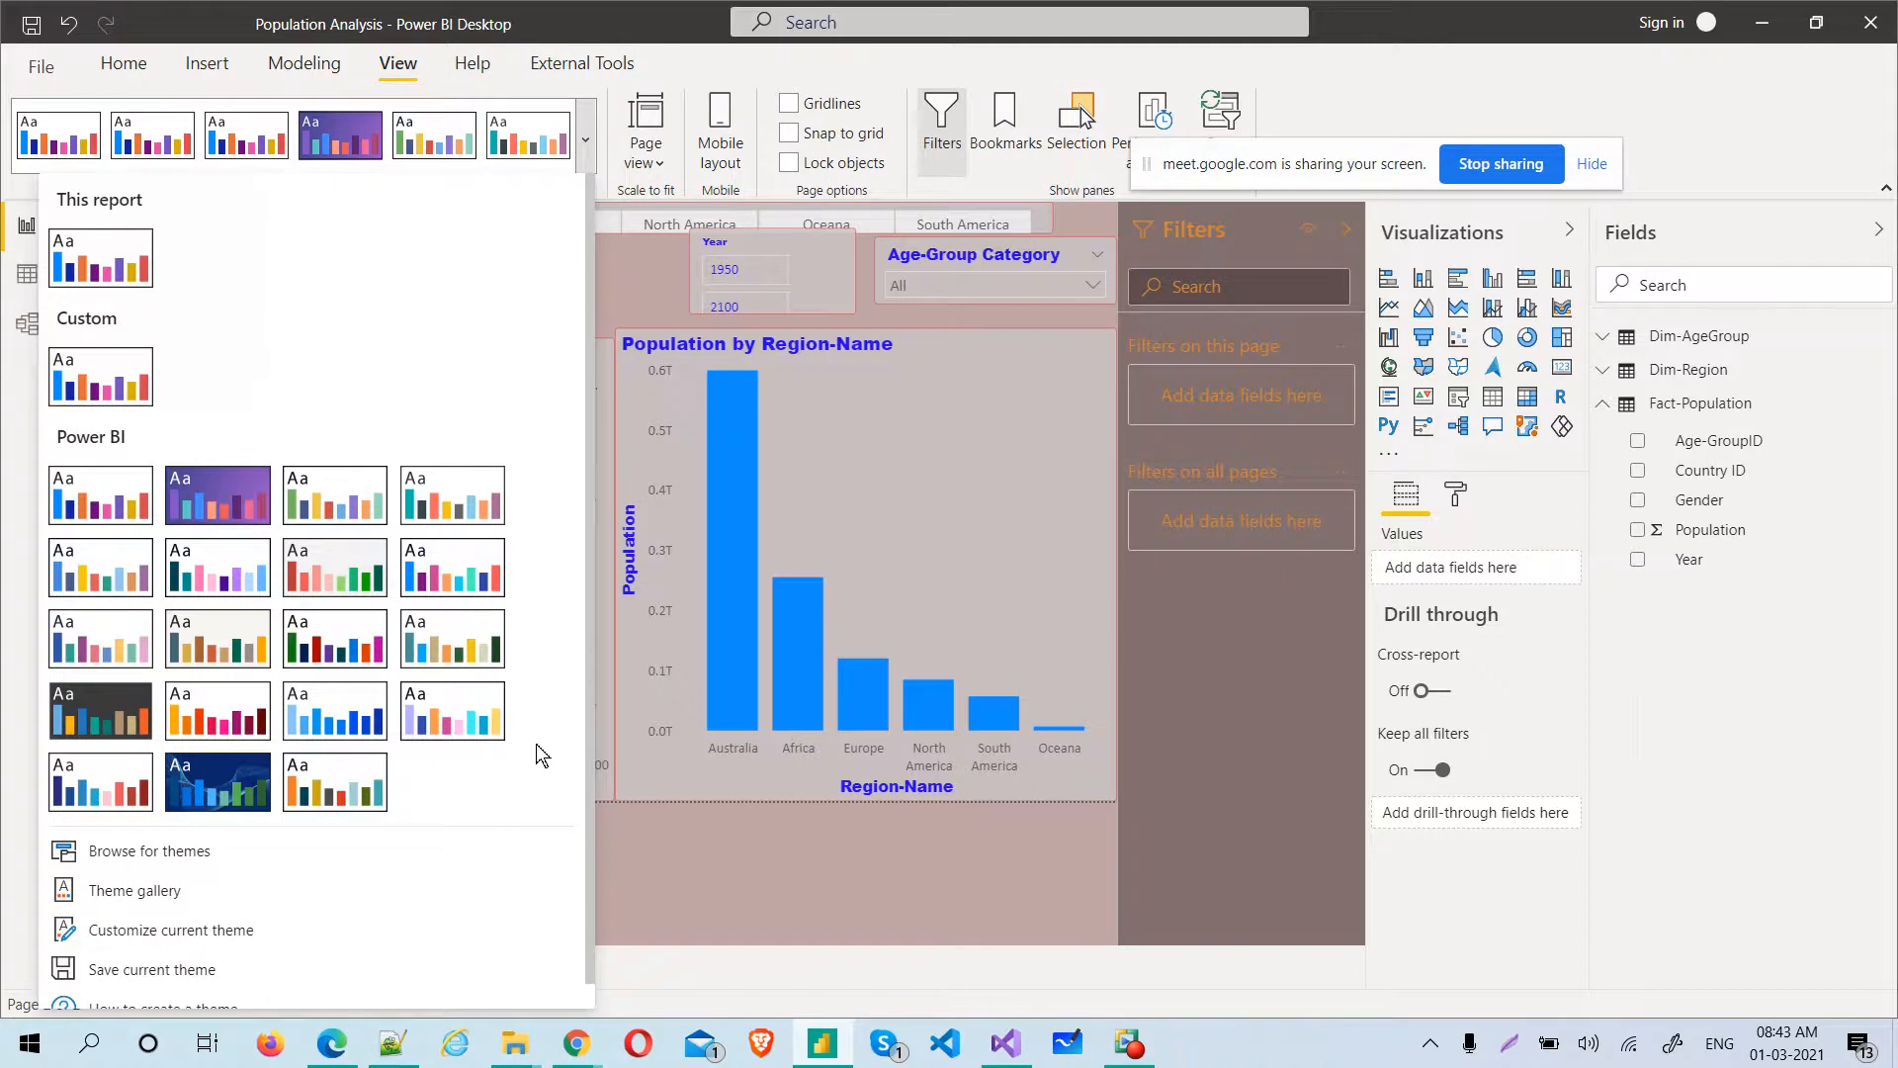
{"action": "left_click", "coordinate": [513, 848]}
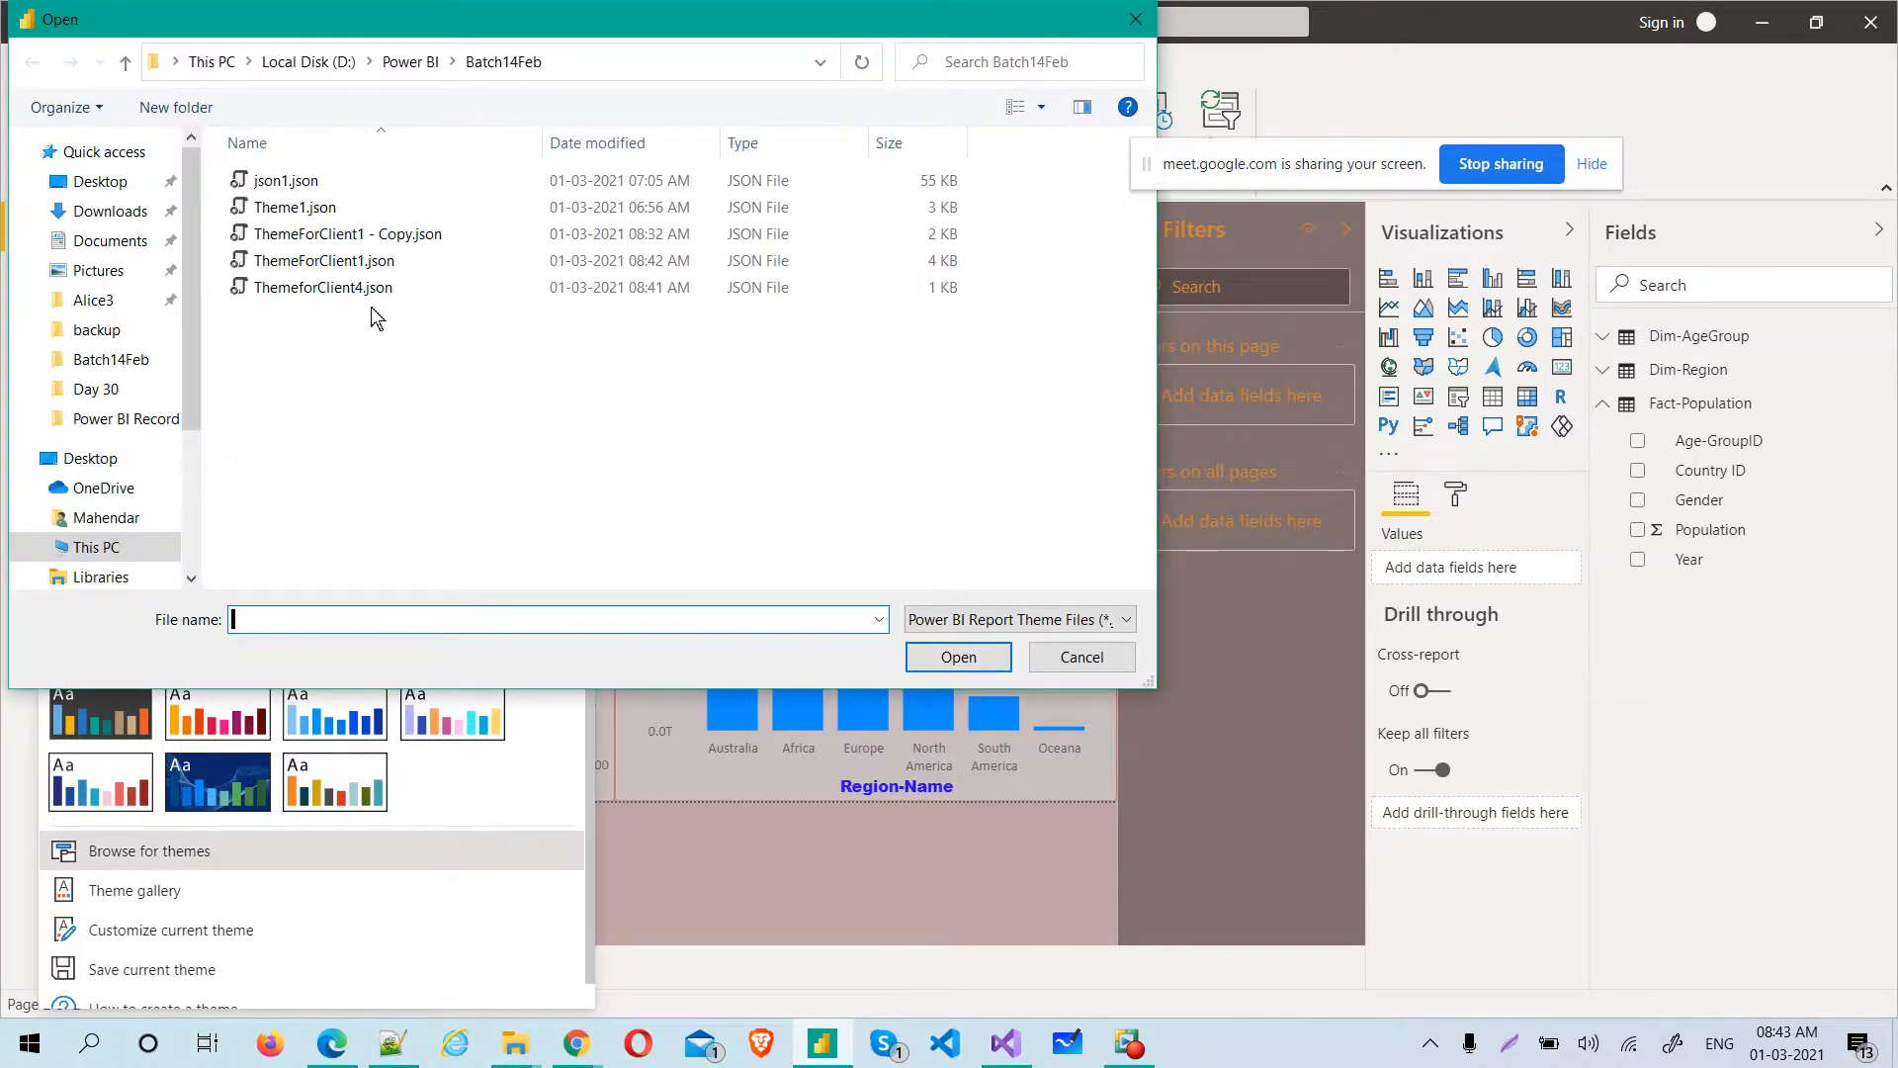
{"action": "left_click", "coordinate": [339, 265]}
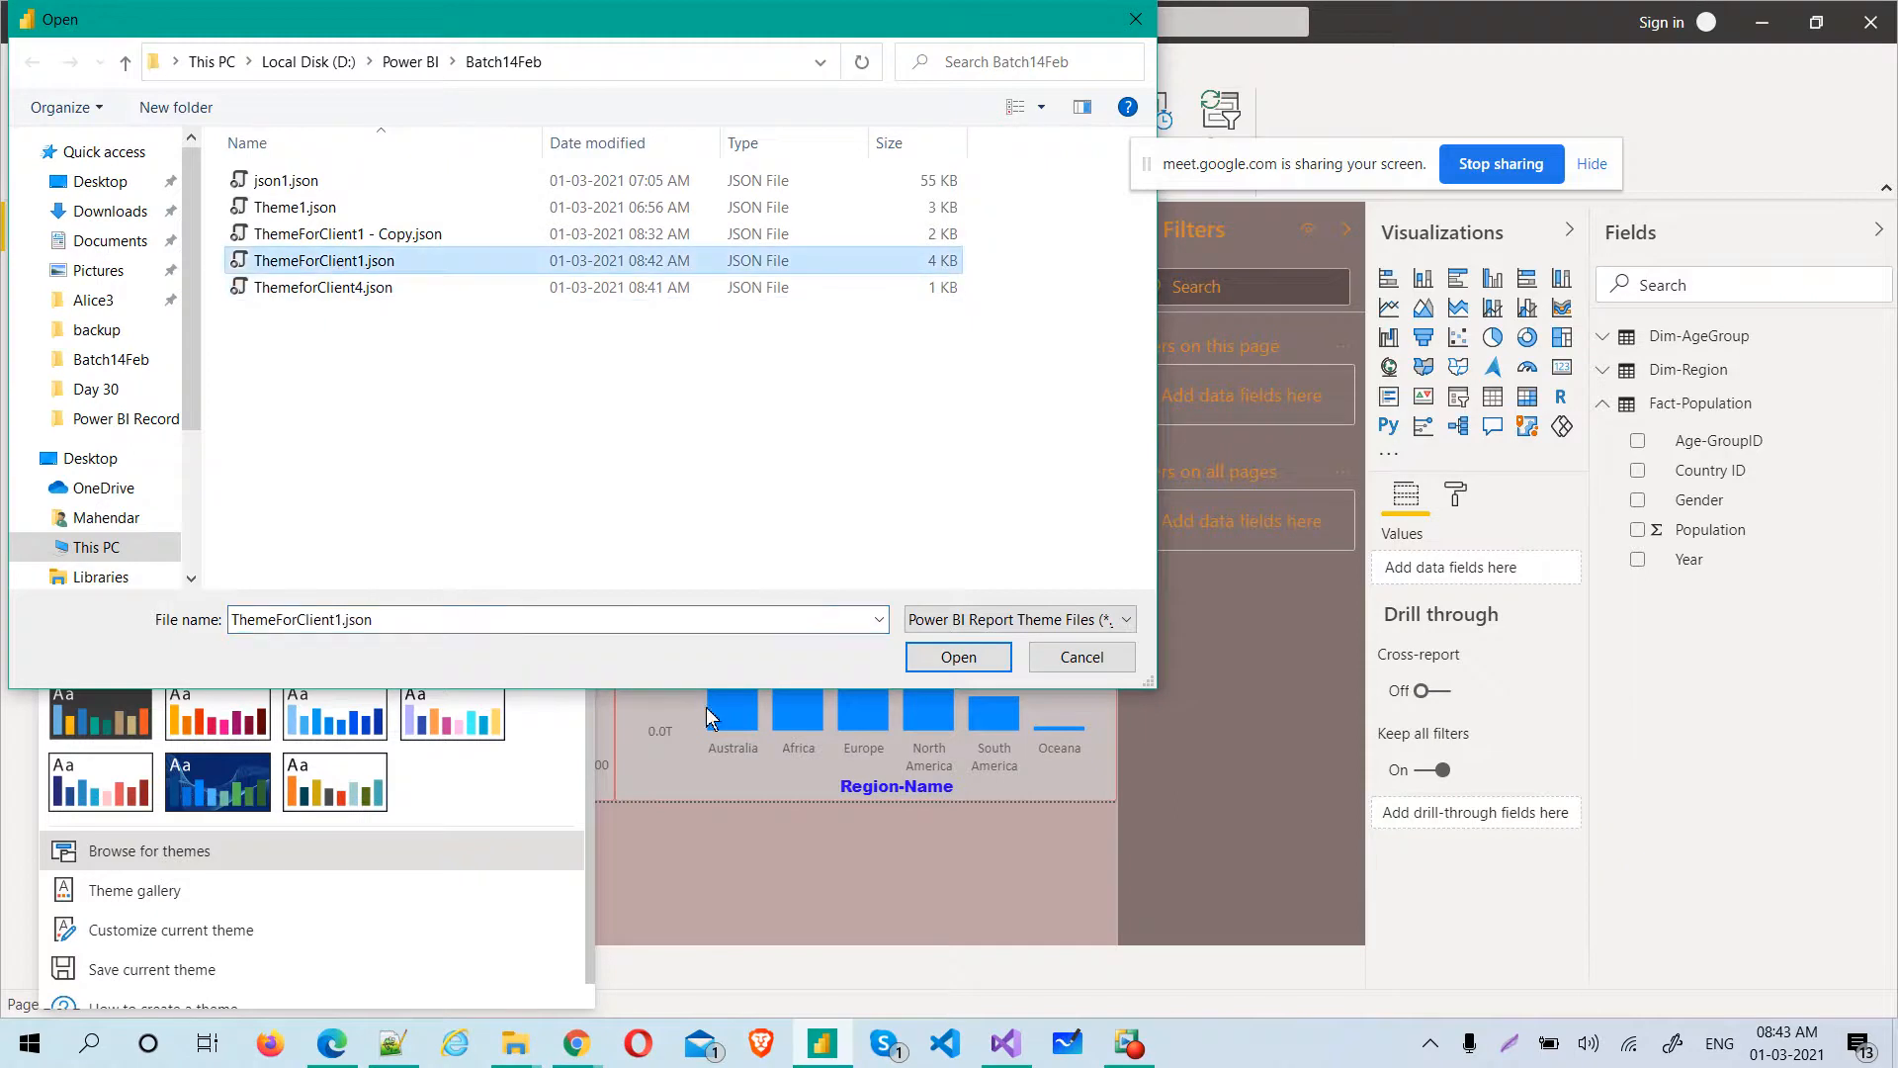
{"action": "left_click", "coordinate": [949, 658]}
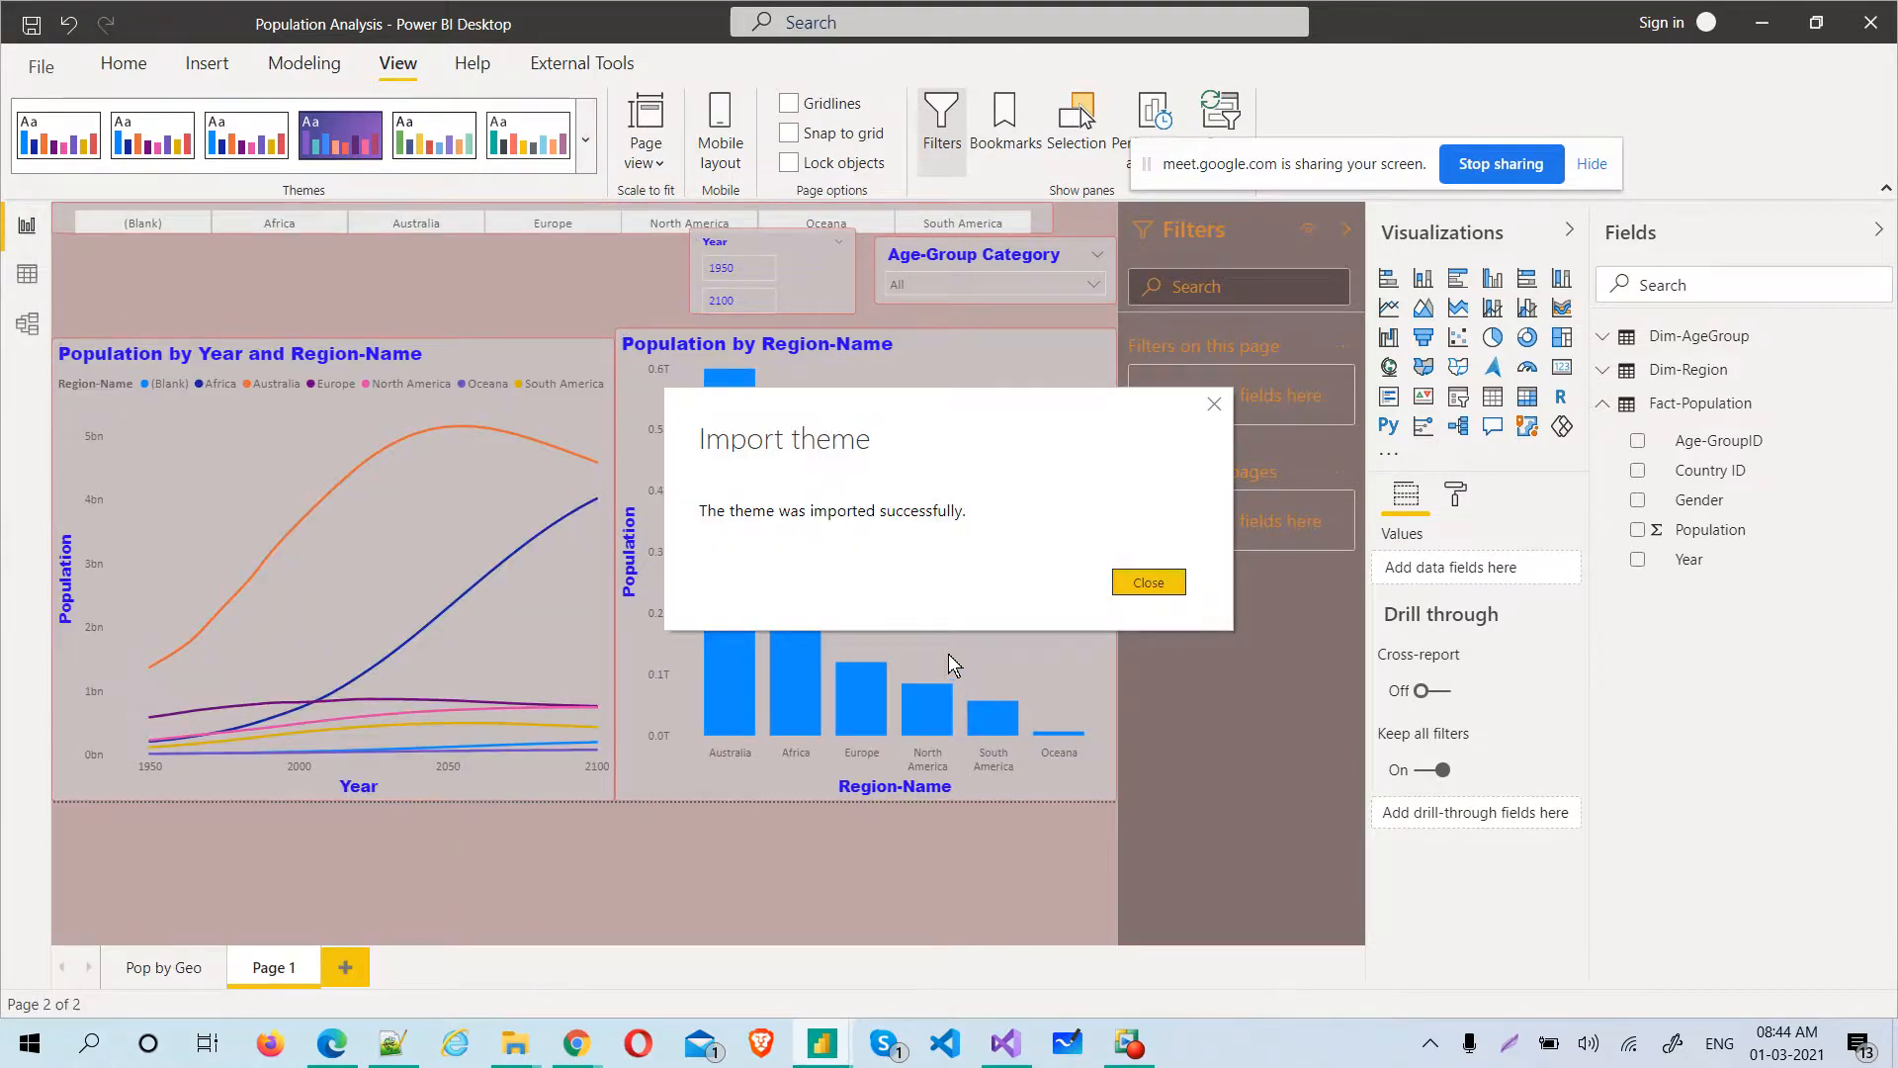
{"action": "left_click", "coordinate": [1155, 582]}
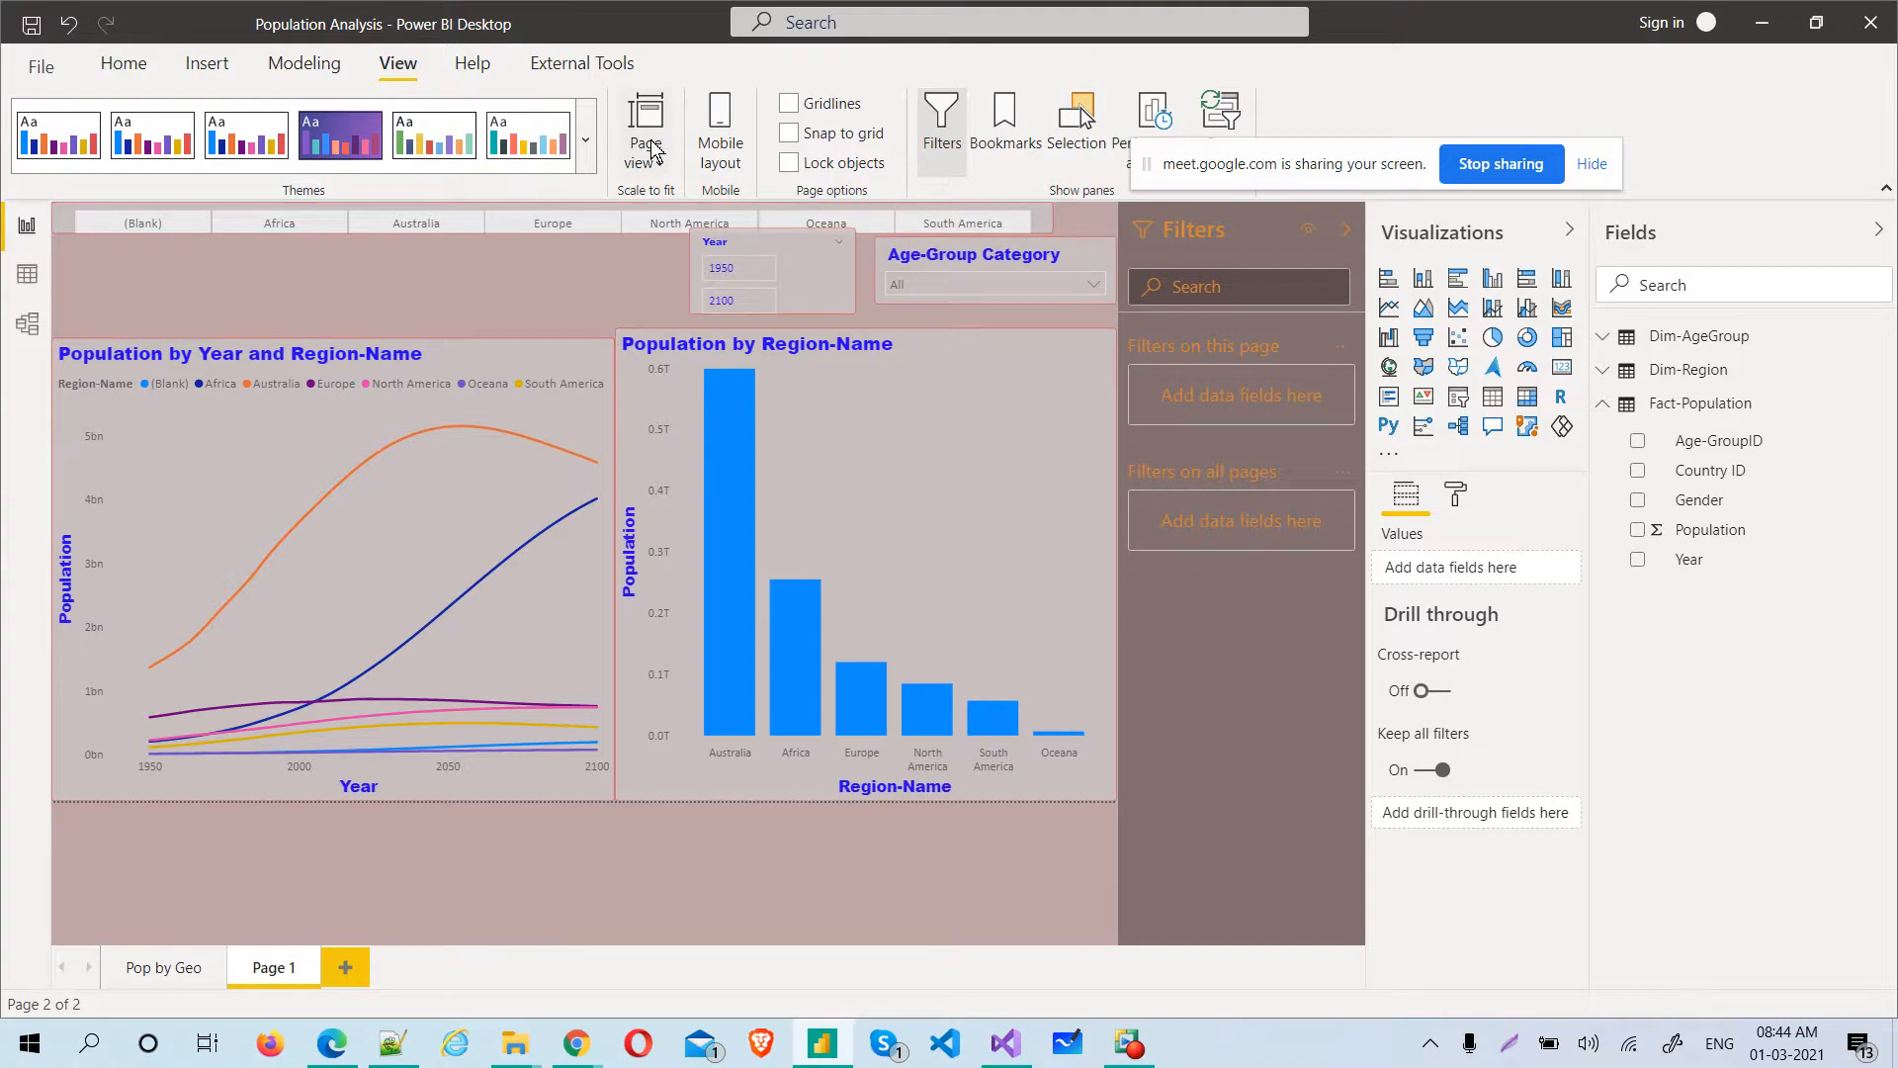
Import the ThemeforClient4.json theme from the Batch14Feb folder into the report
{"action": "left_click", "coordinate": [587, 140]}
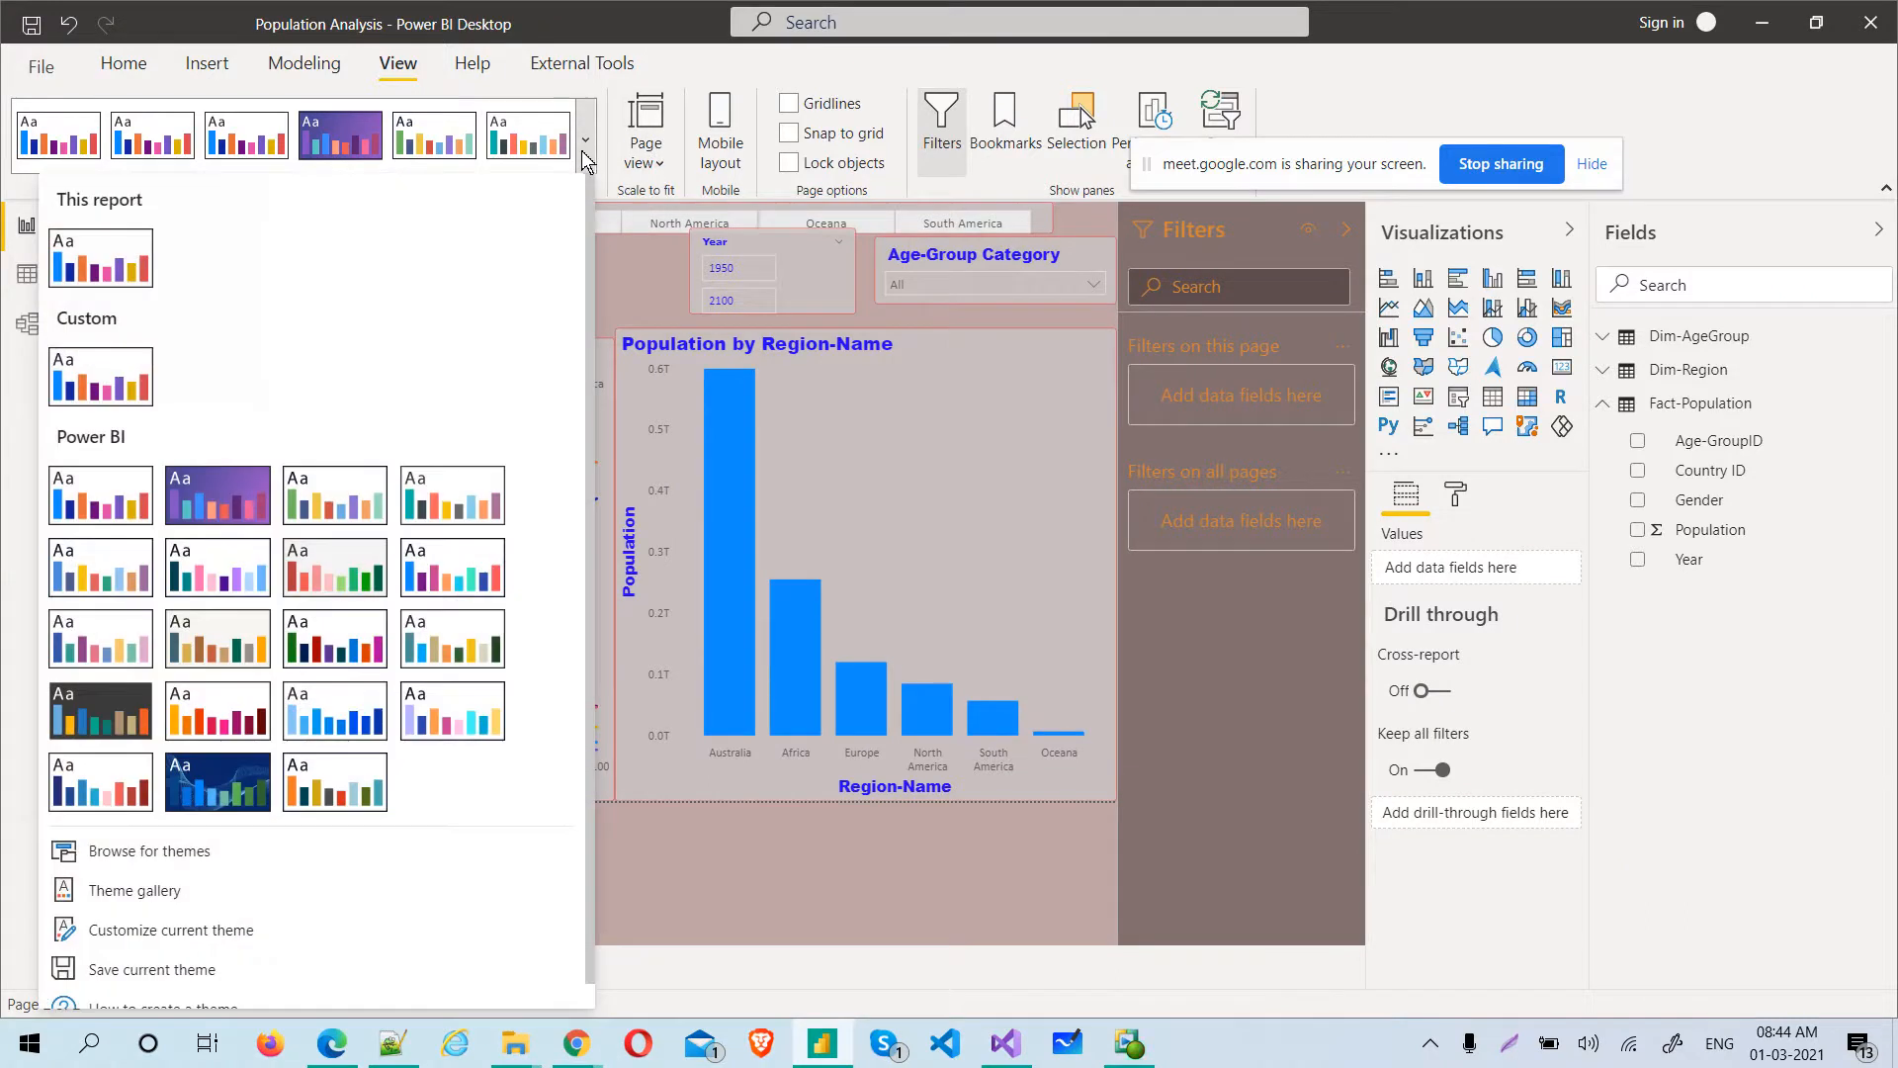
{"action": "left_click", "coordinate": [202, 856]}
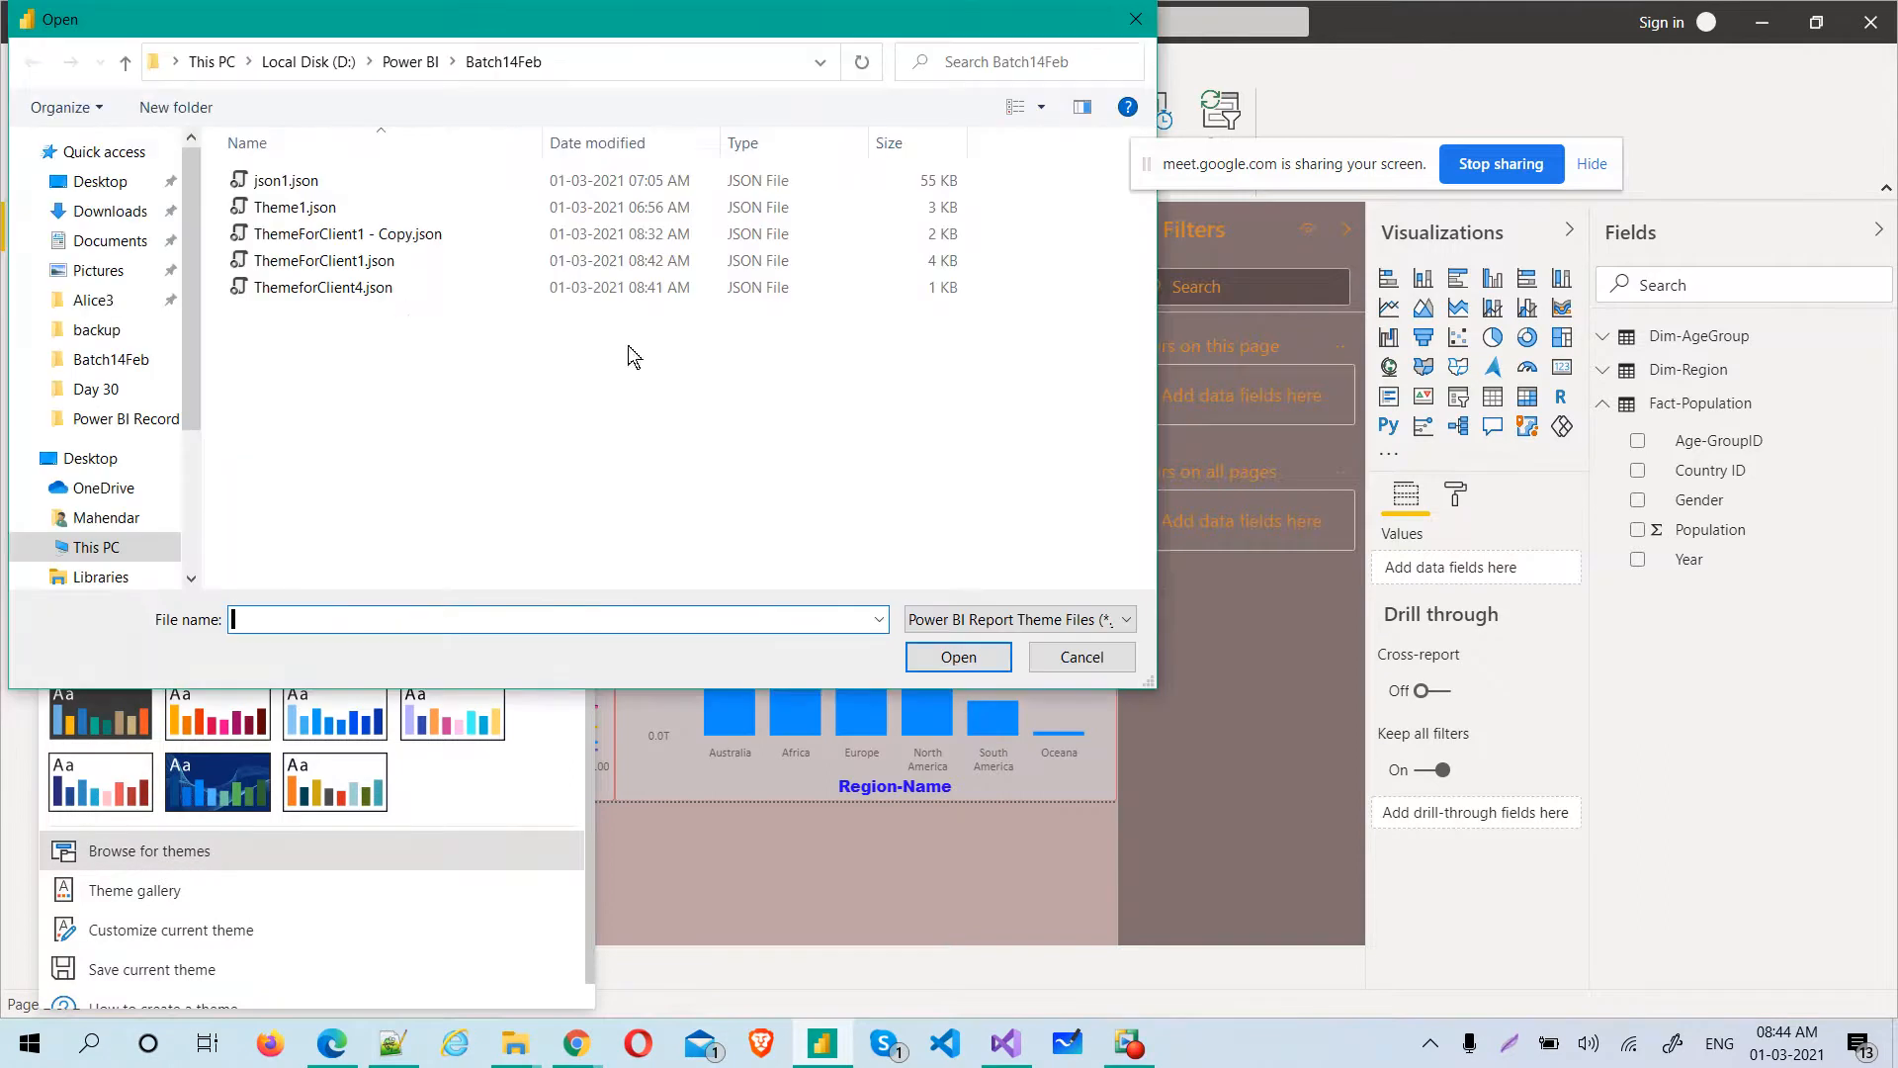
{"action": "double_click", "coordinate": [369, 288]}
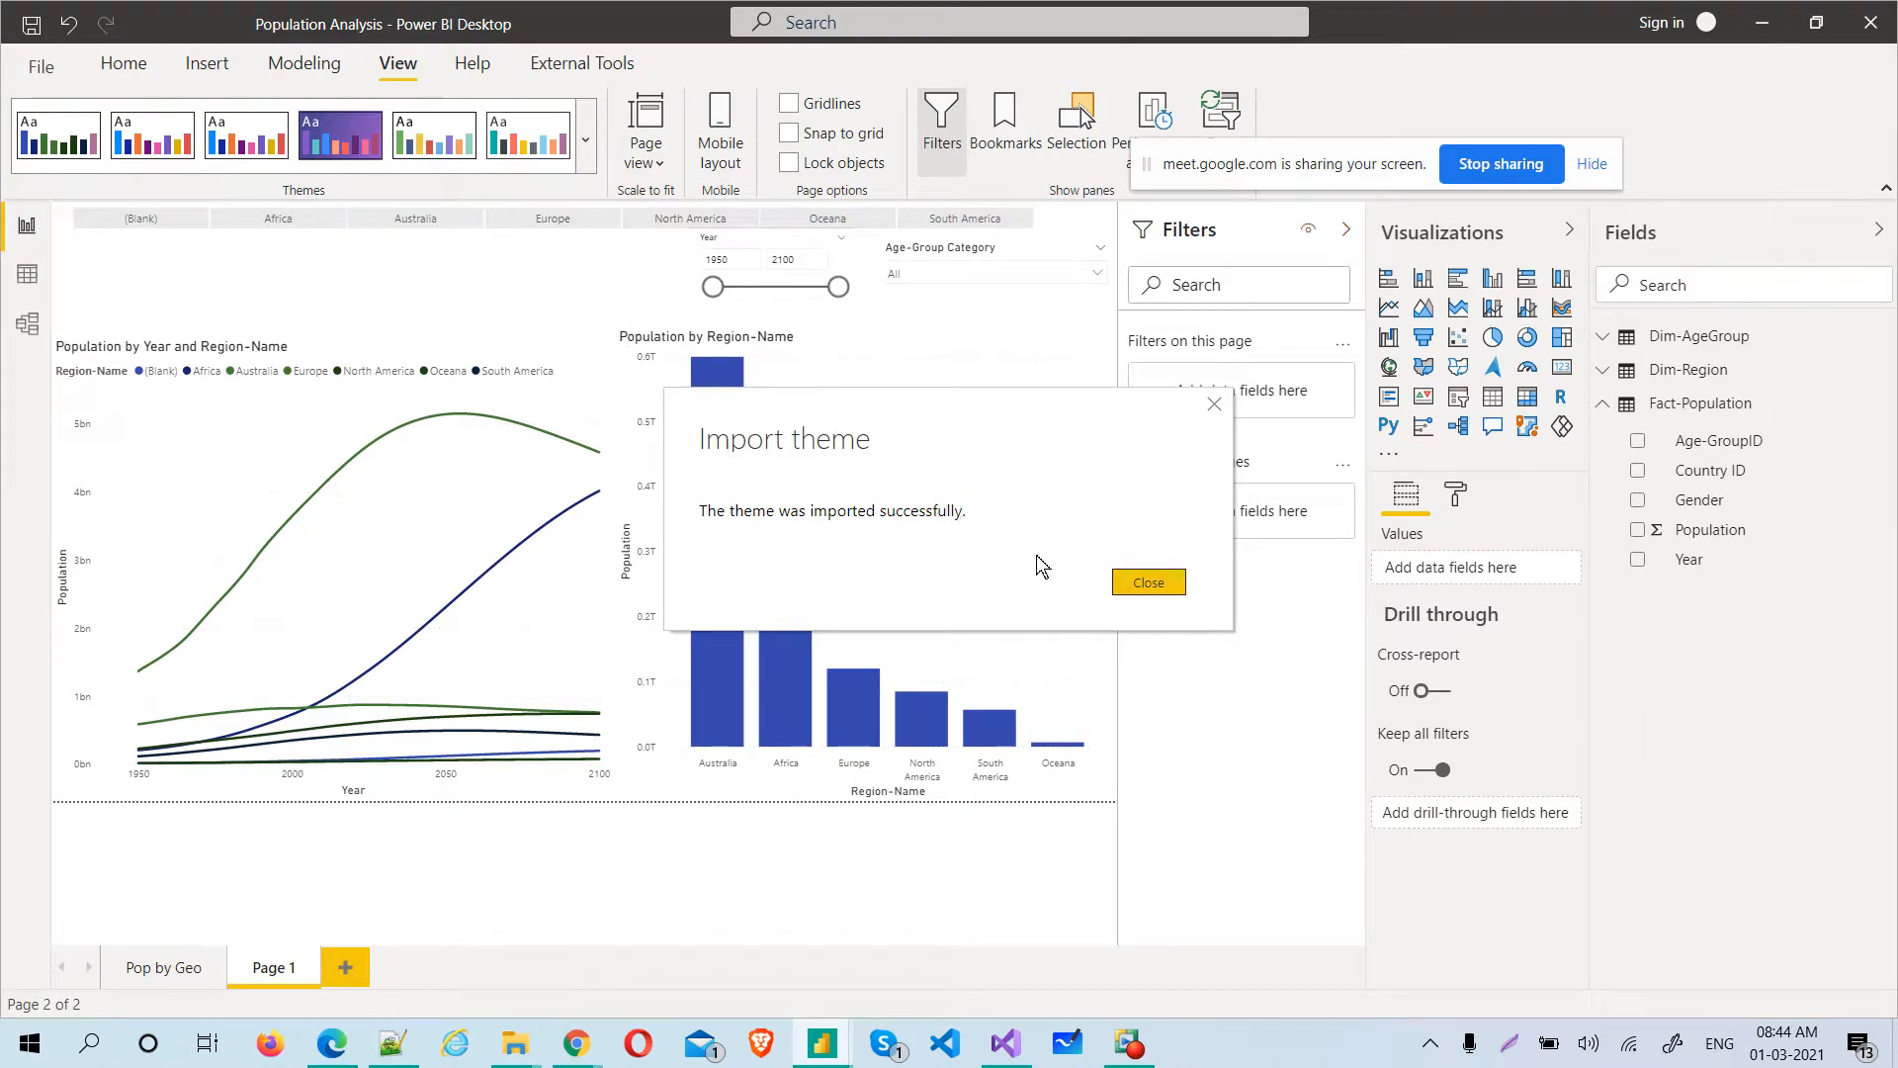
{"action": "left_click", "coordinate": [1147, 582]}
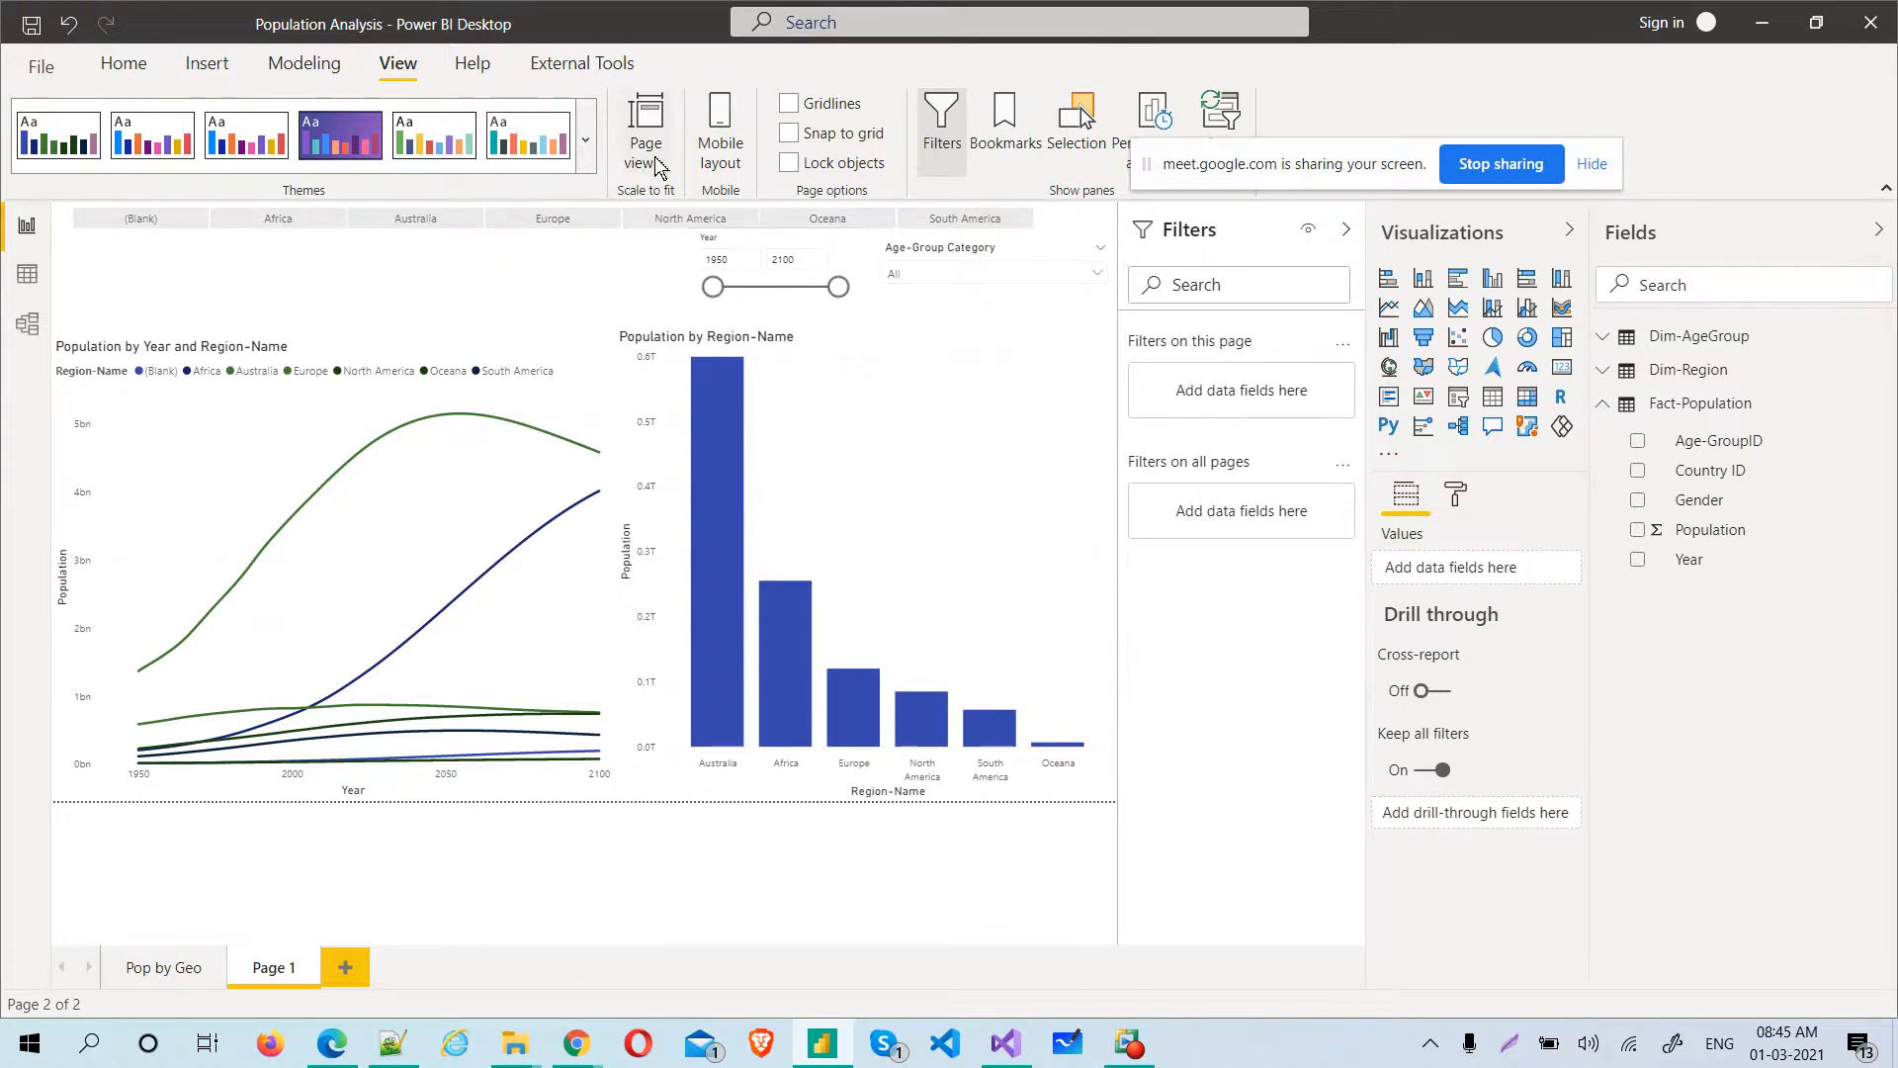
Import the ThemeForClient1 - Copy.json theme from the Batch14Feb folder into the report
{"action": "left_click", "coordinate": [588, 160]}
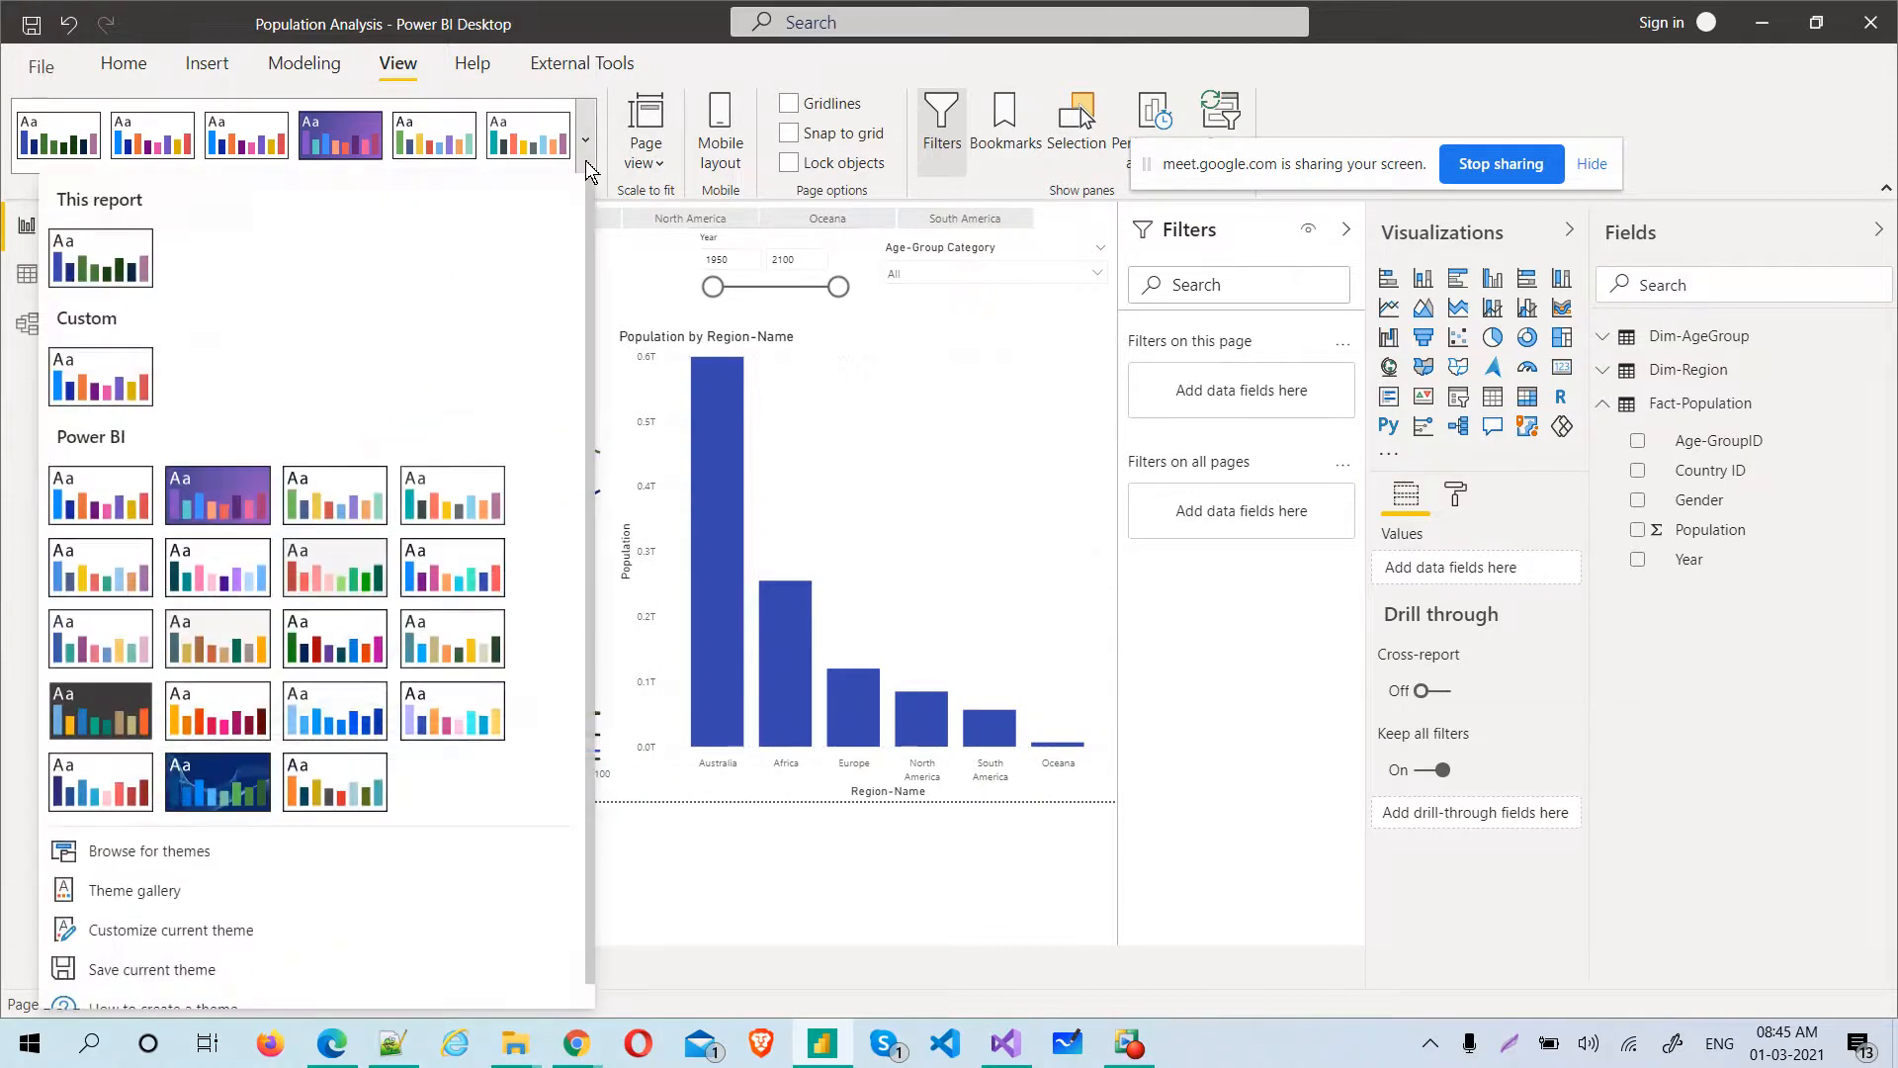
{"action": "left_click", "coordinate": [264, 869]}
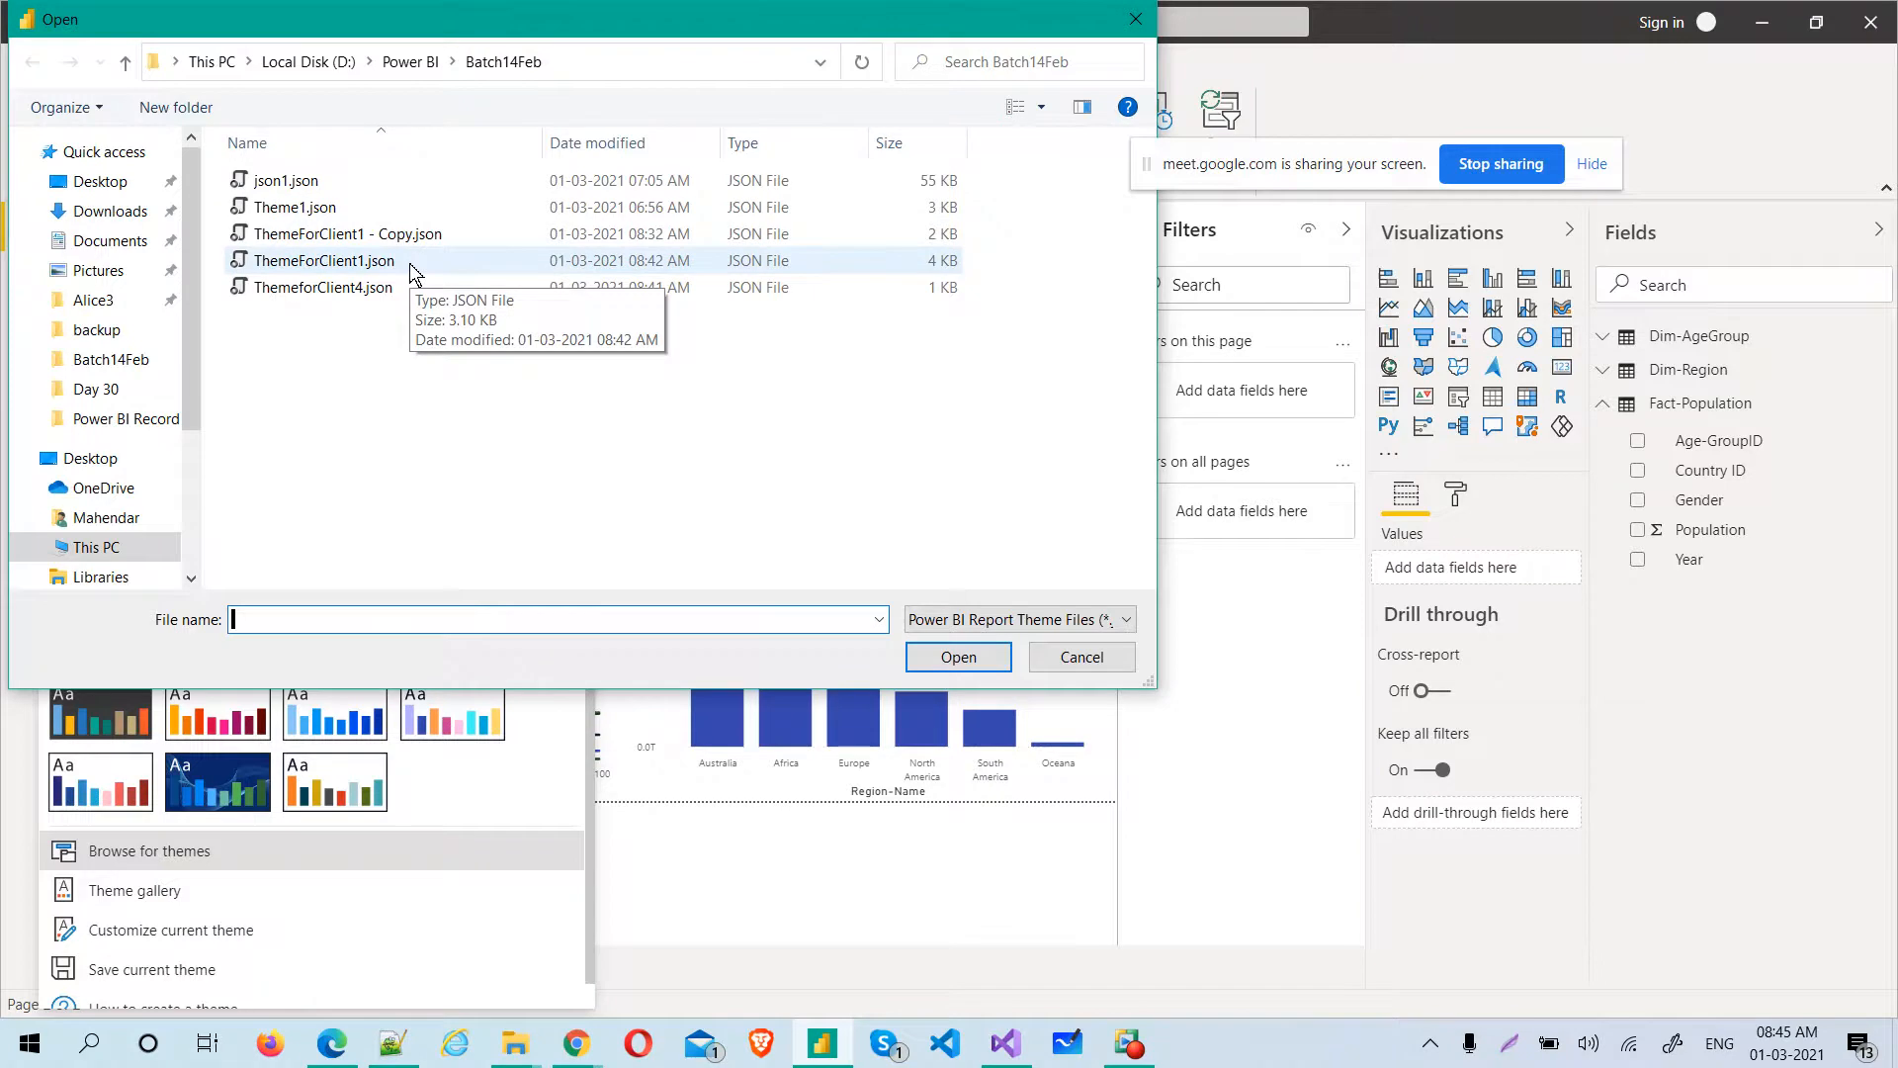
{"action": "left_click", "coordinate": [411, 243]}
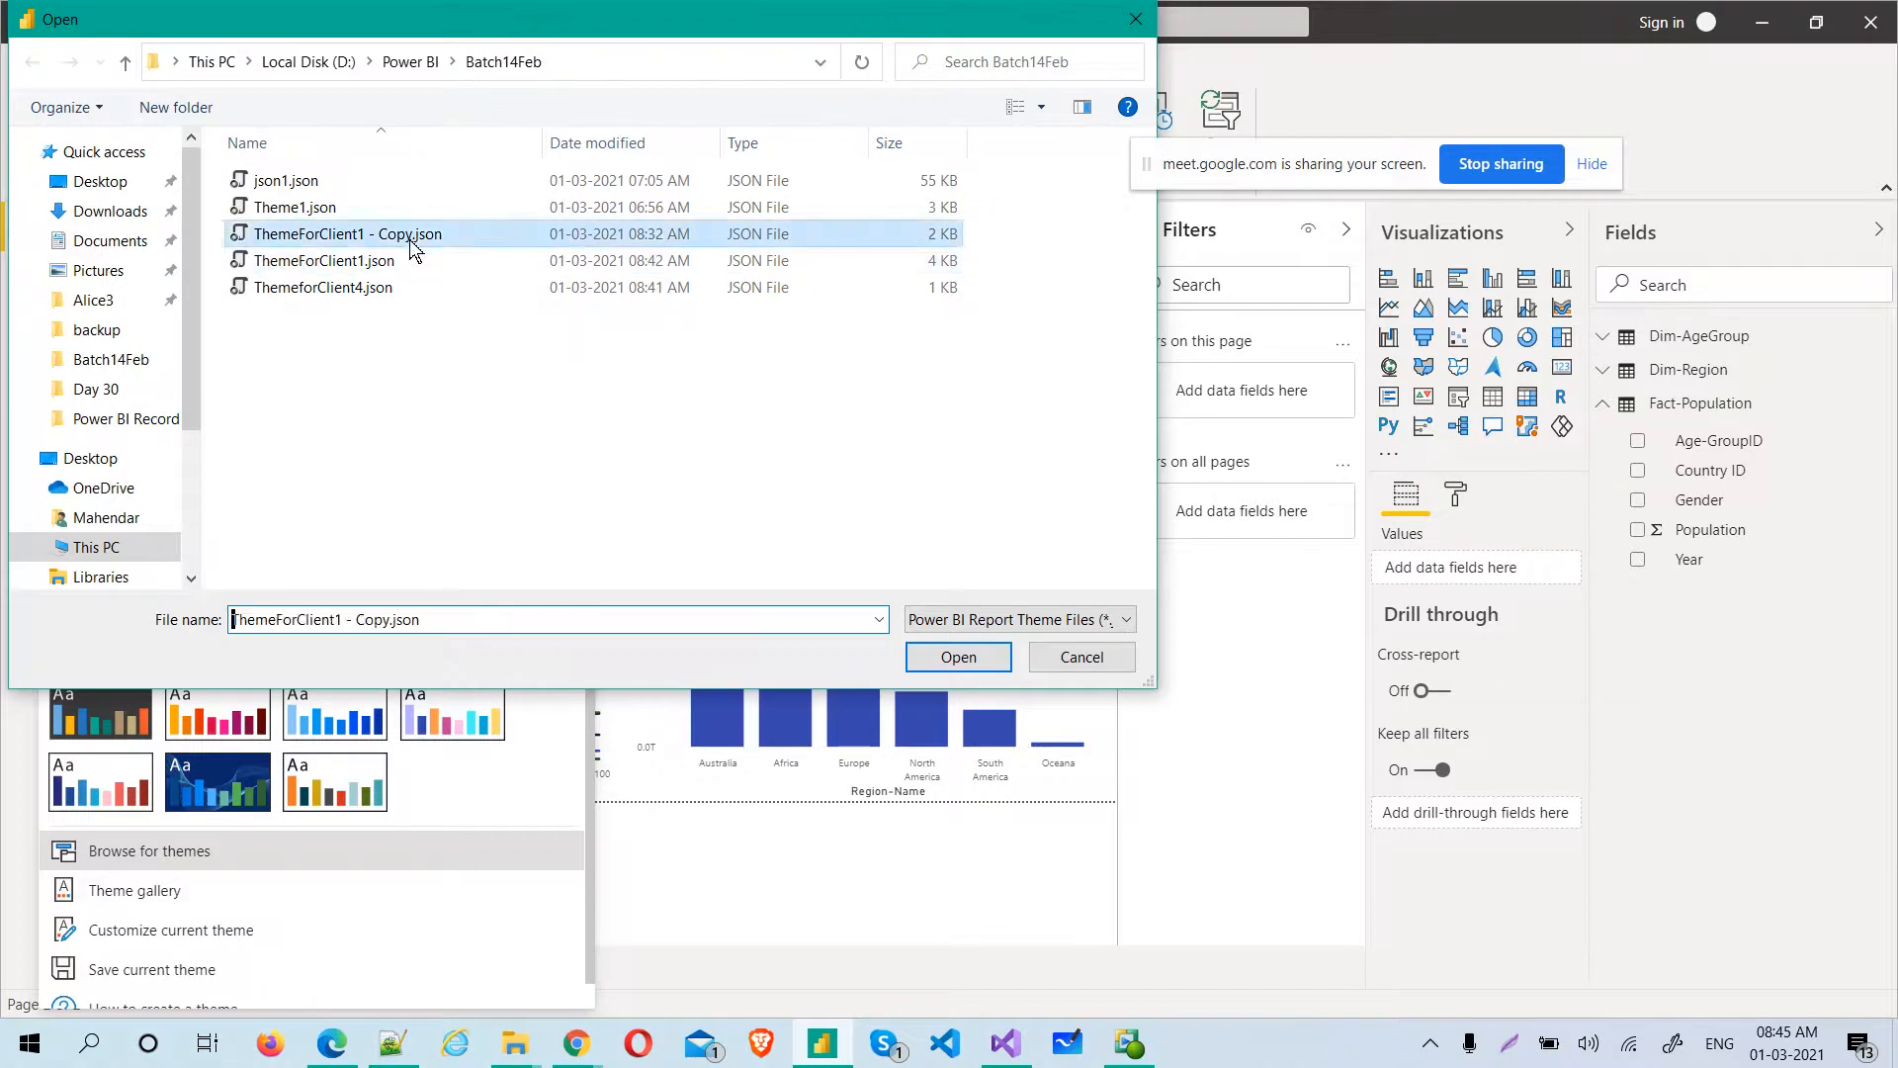
{"action": "double_click", "coordinate": [412, 238]}
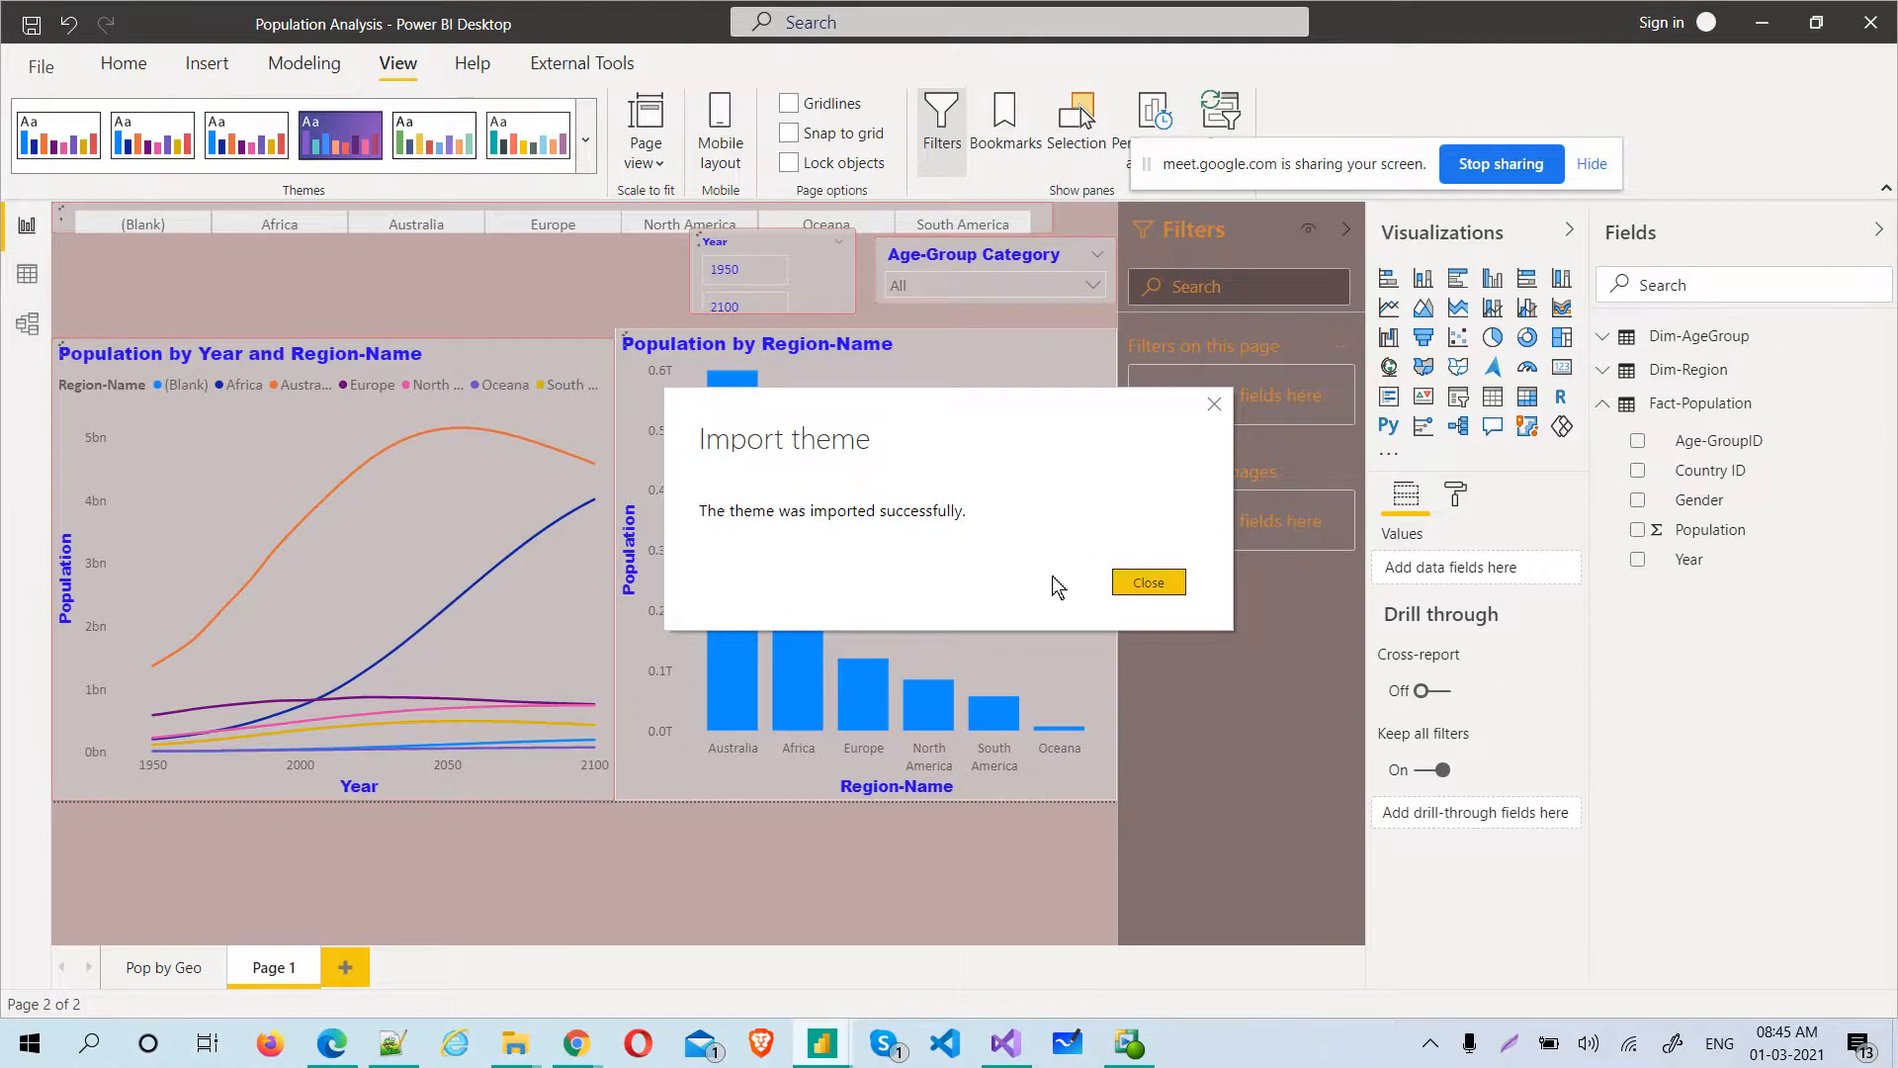
{"action": "left_click", "coordinate": [1157, 581]}
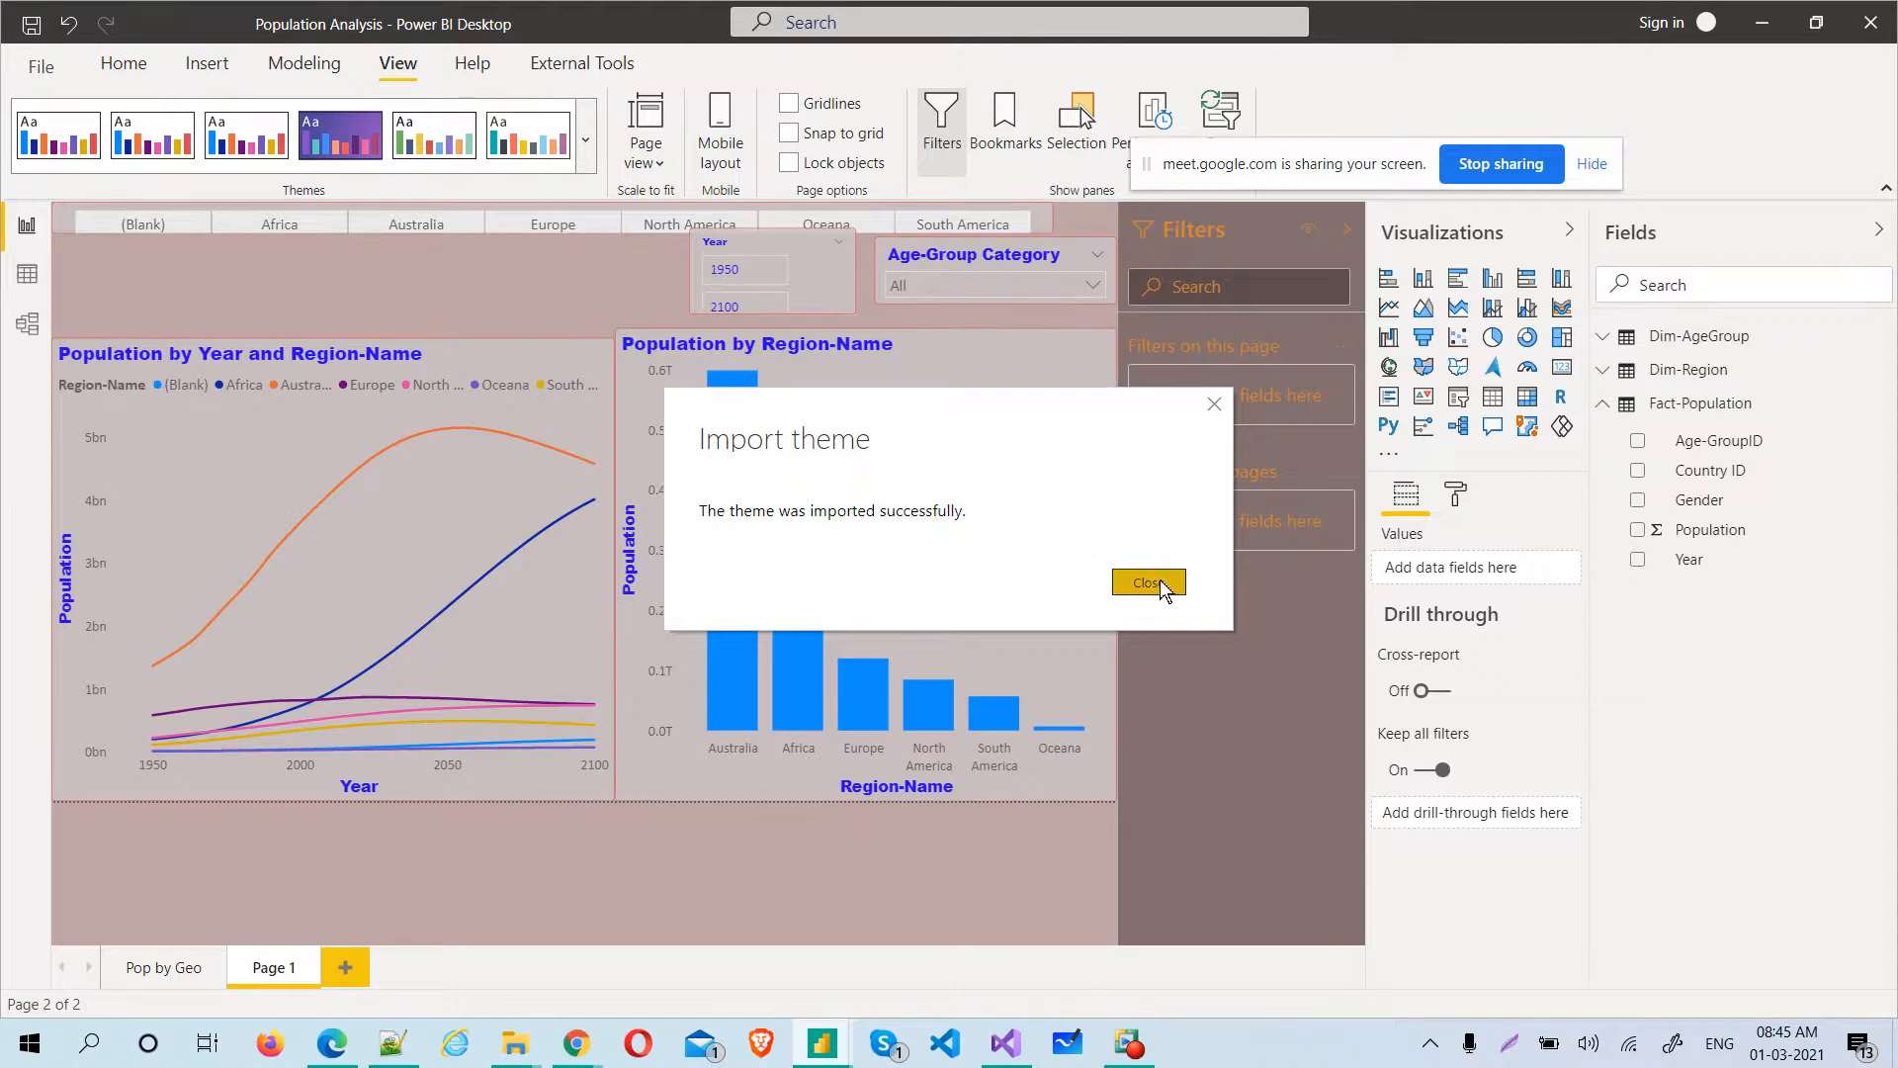
View the Pop by Geo page and rename Page 1 as Pop By Region
{"action": "left_click", "coordinate": [156, 973]}
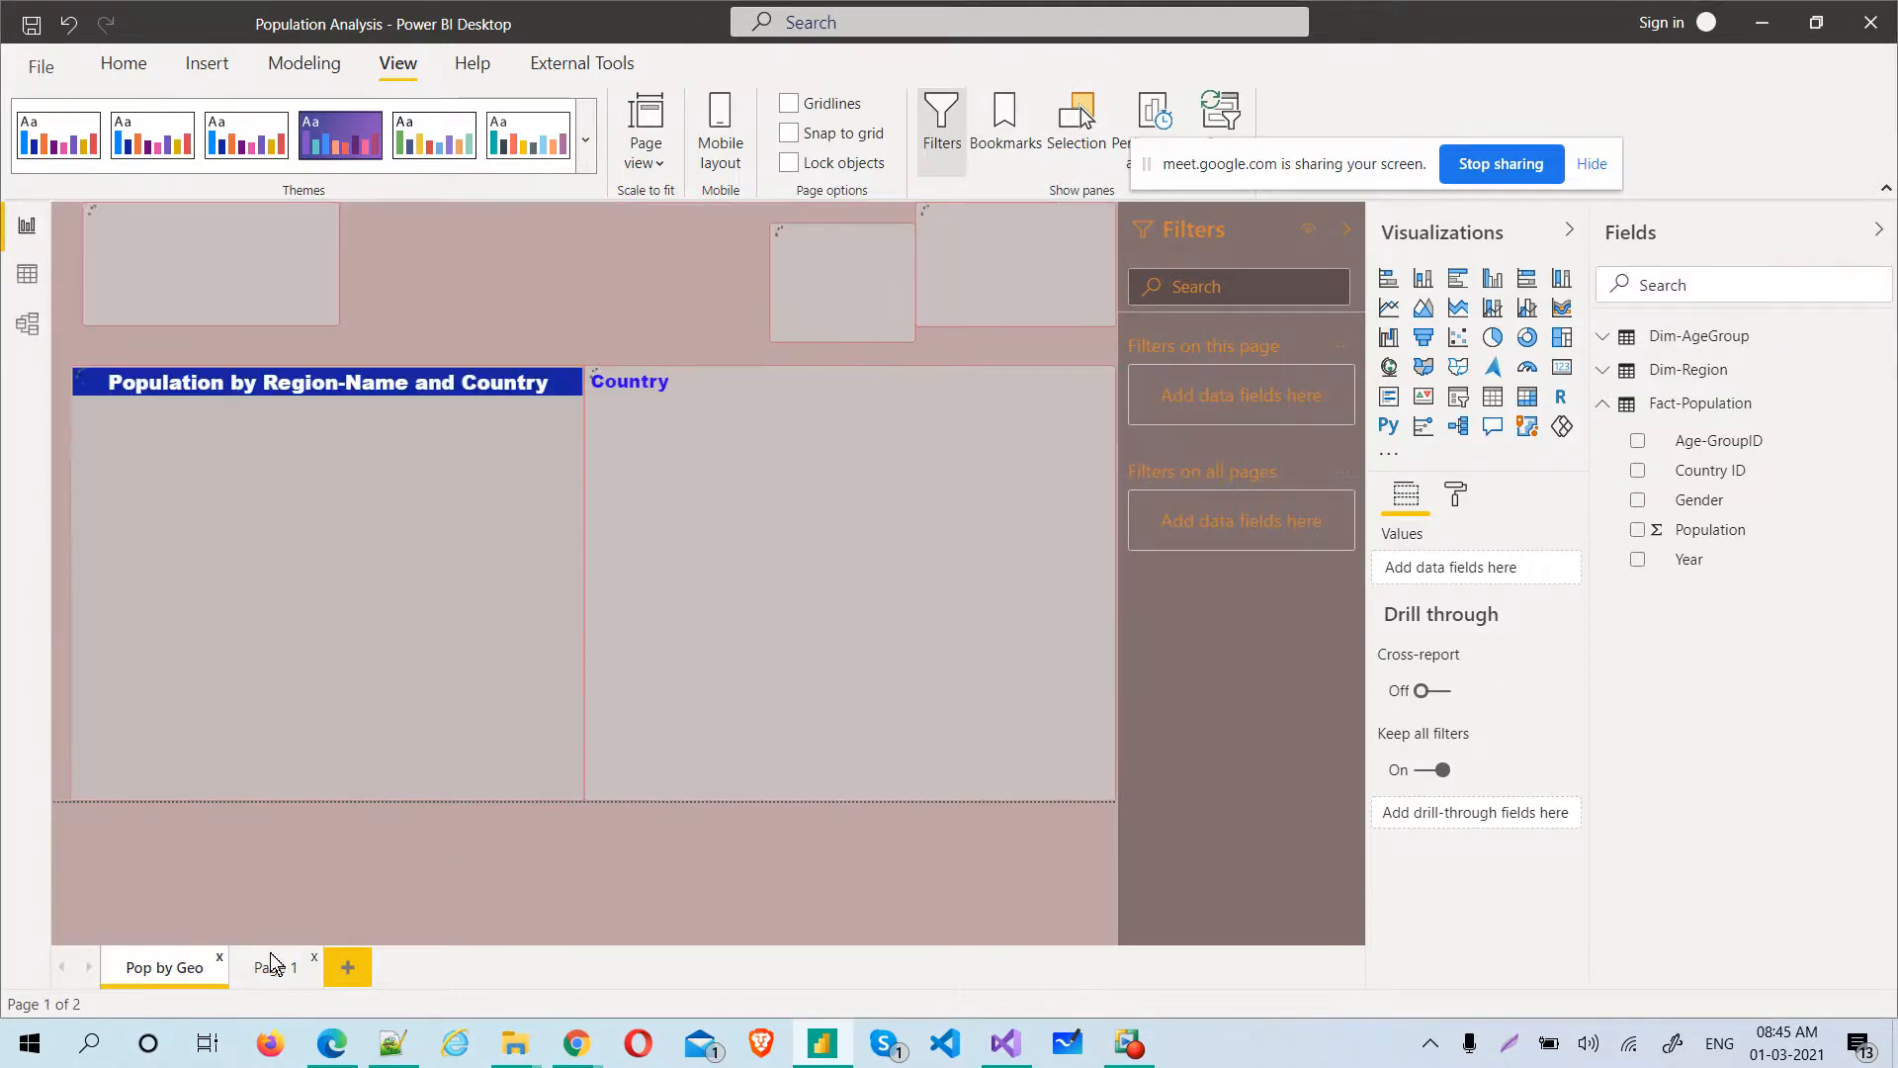
{"action": "left_click", "coordinate": [274, 974]}
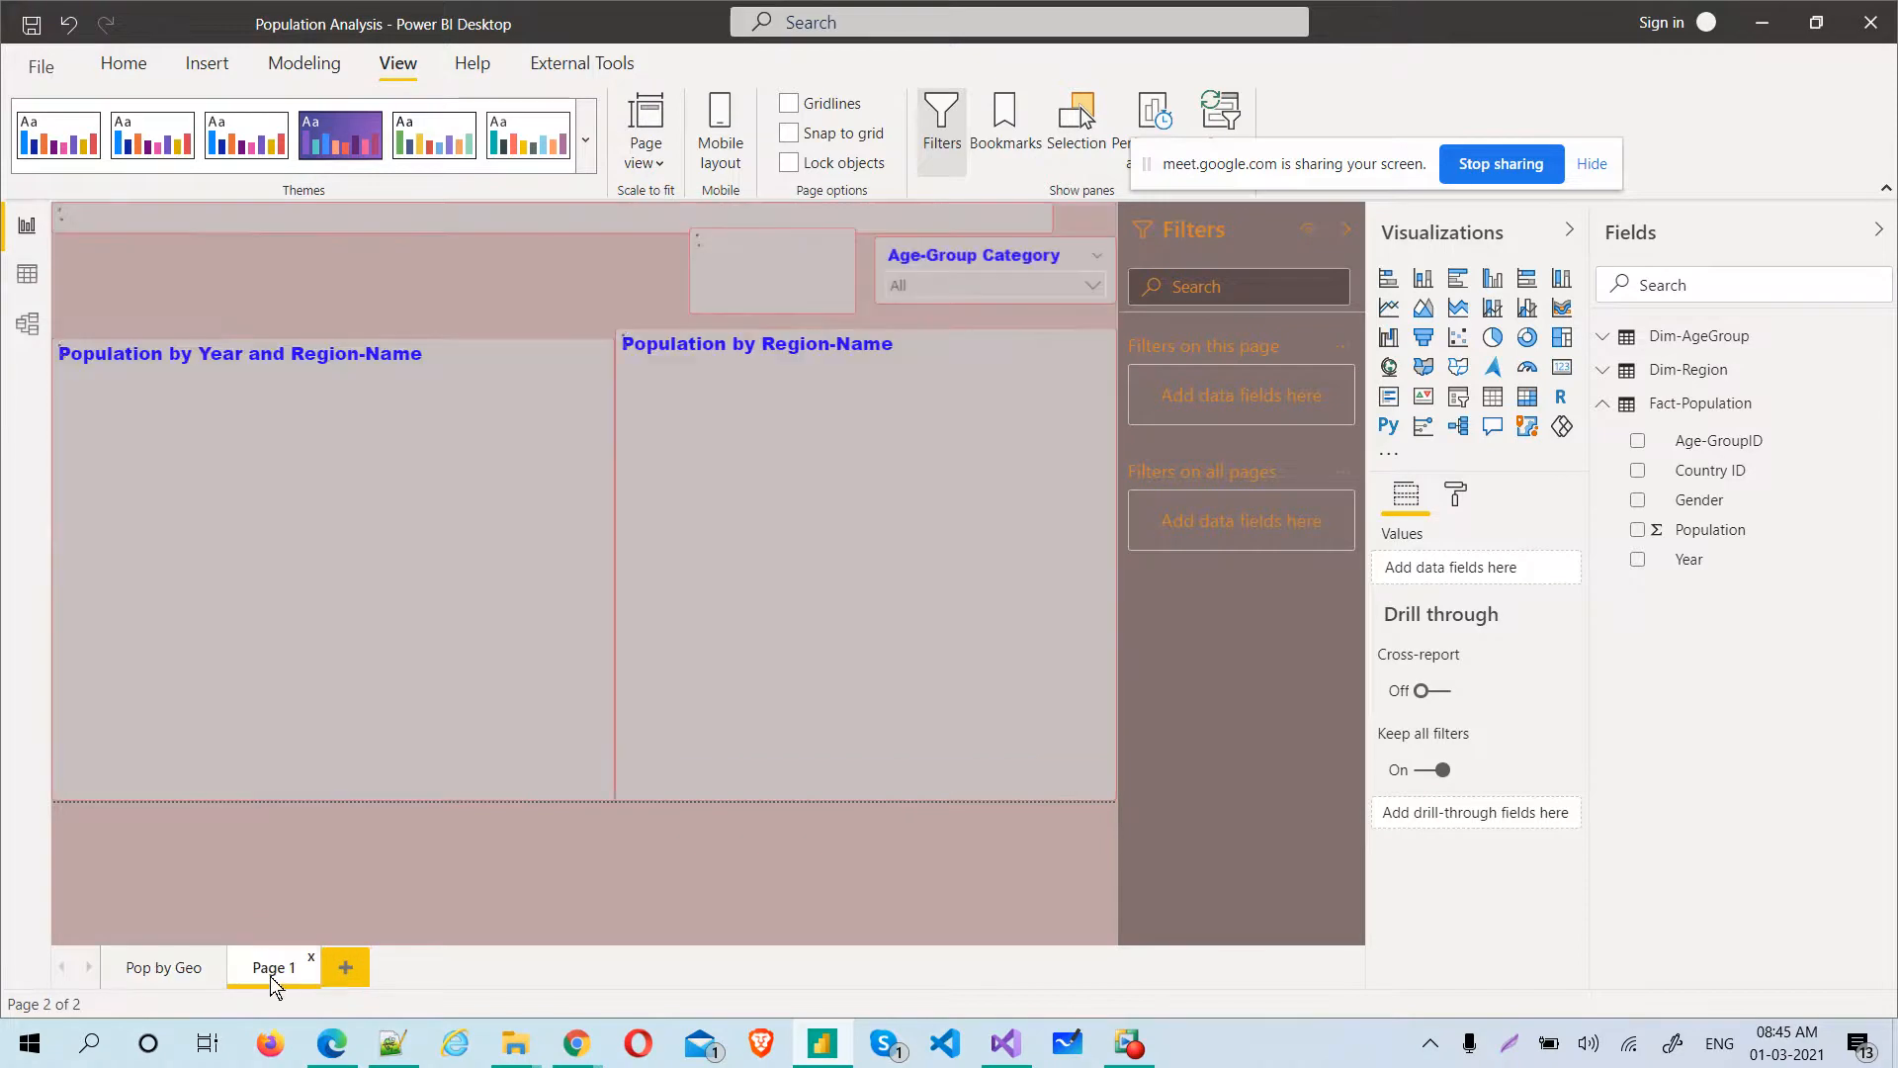
{"action": "right_click", "coordinate": [270, 975]}
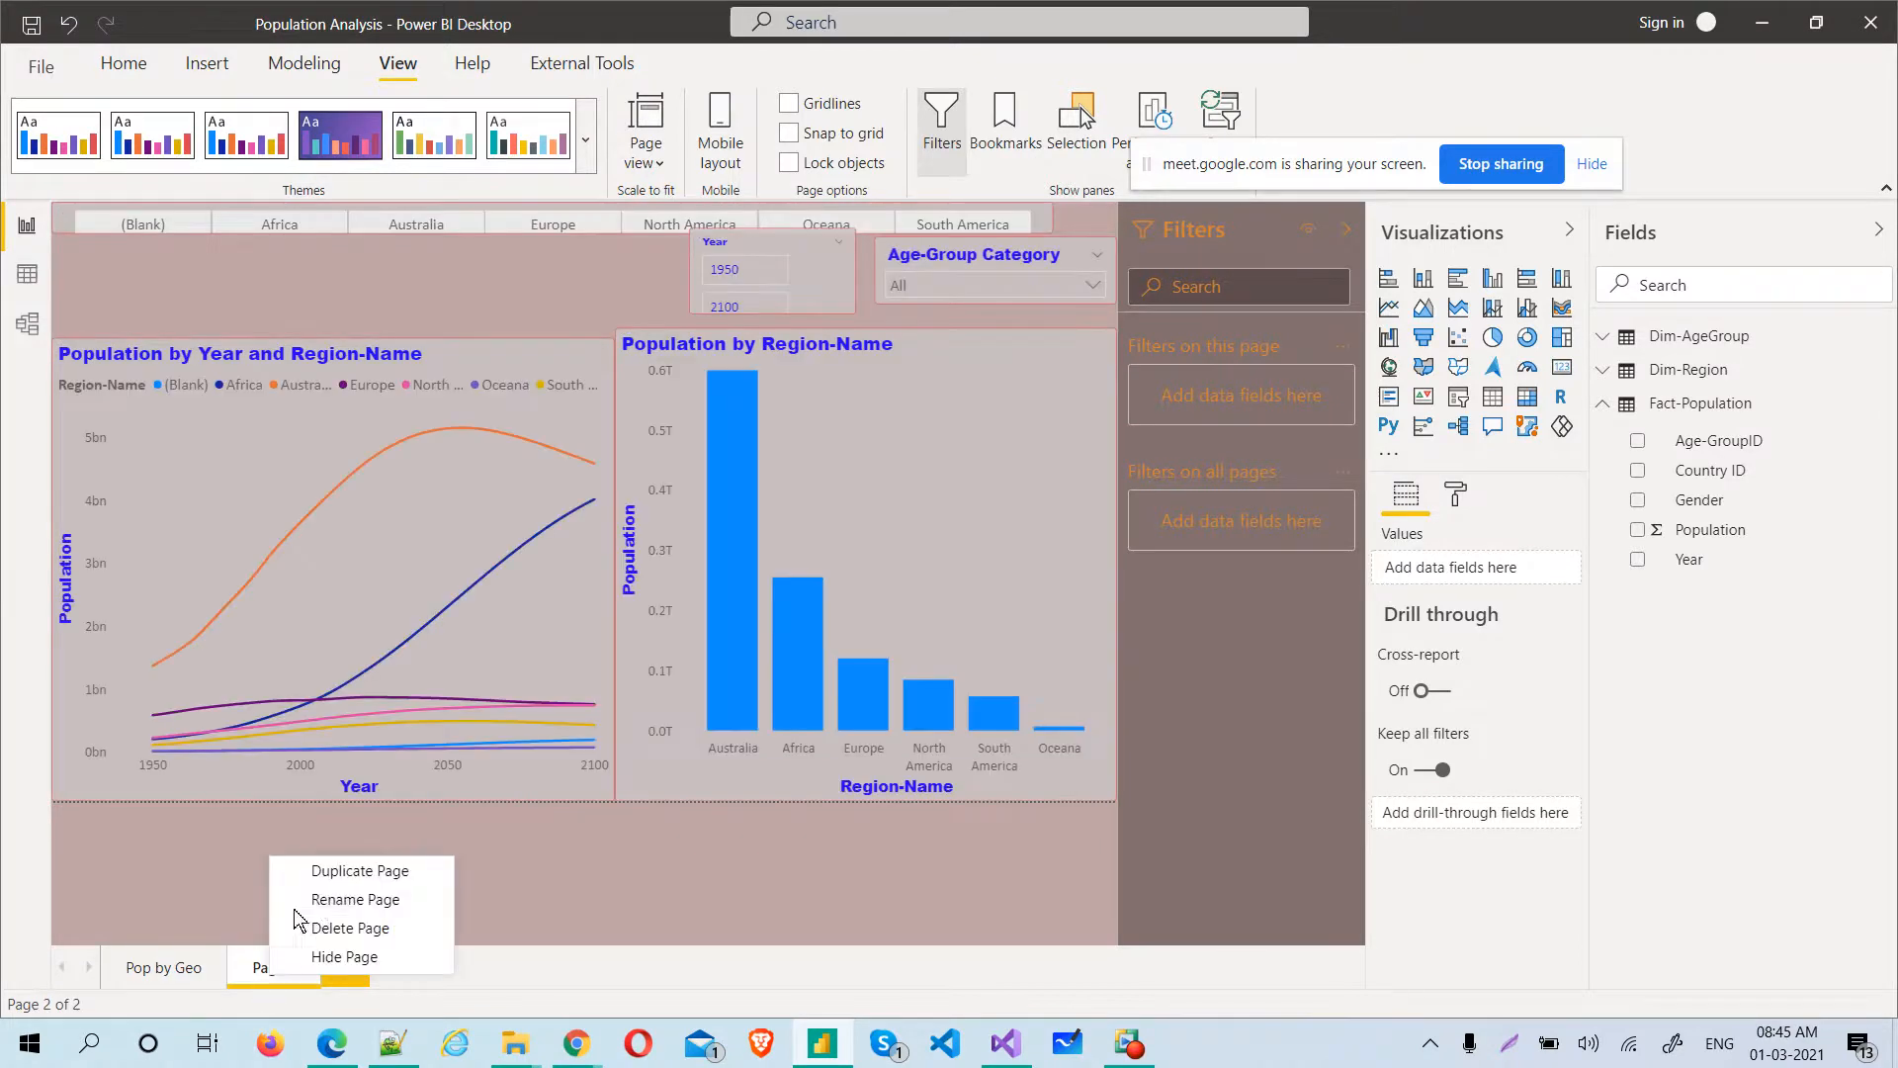
{"action": "left_click", "coordinate": [325, 899]}
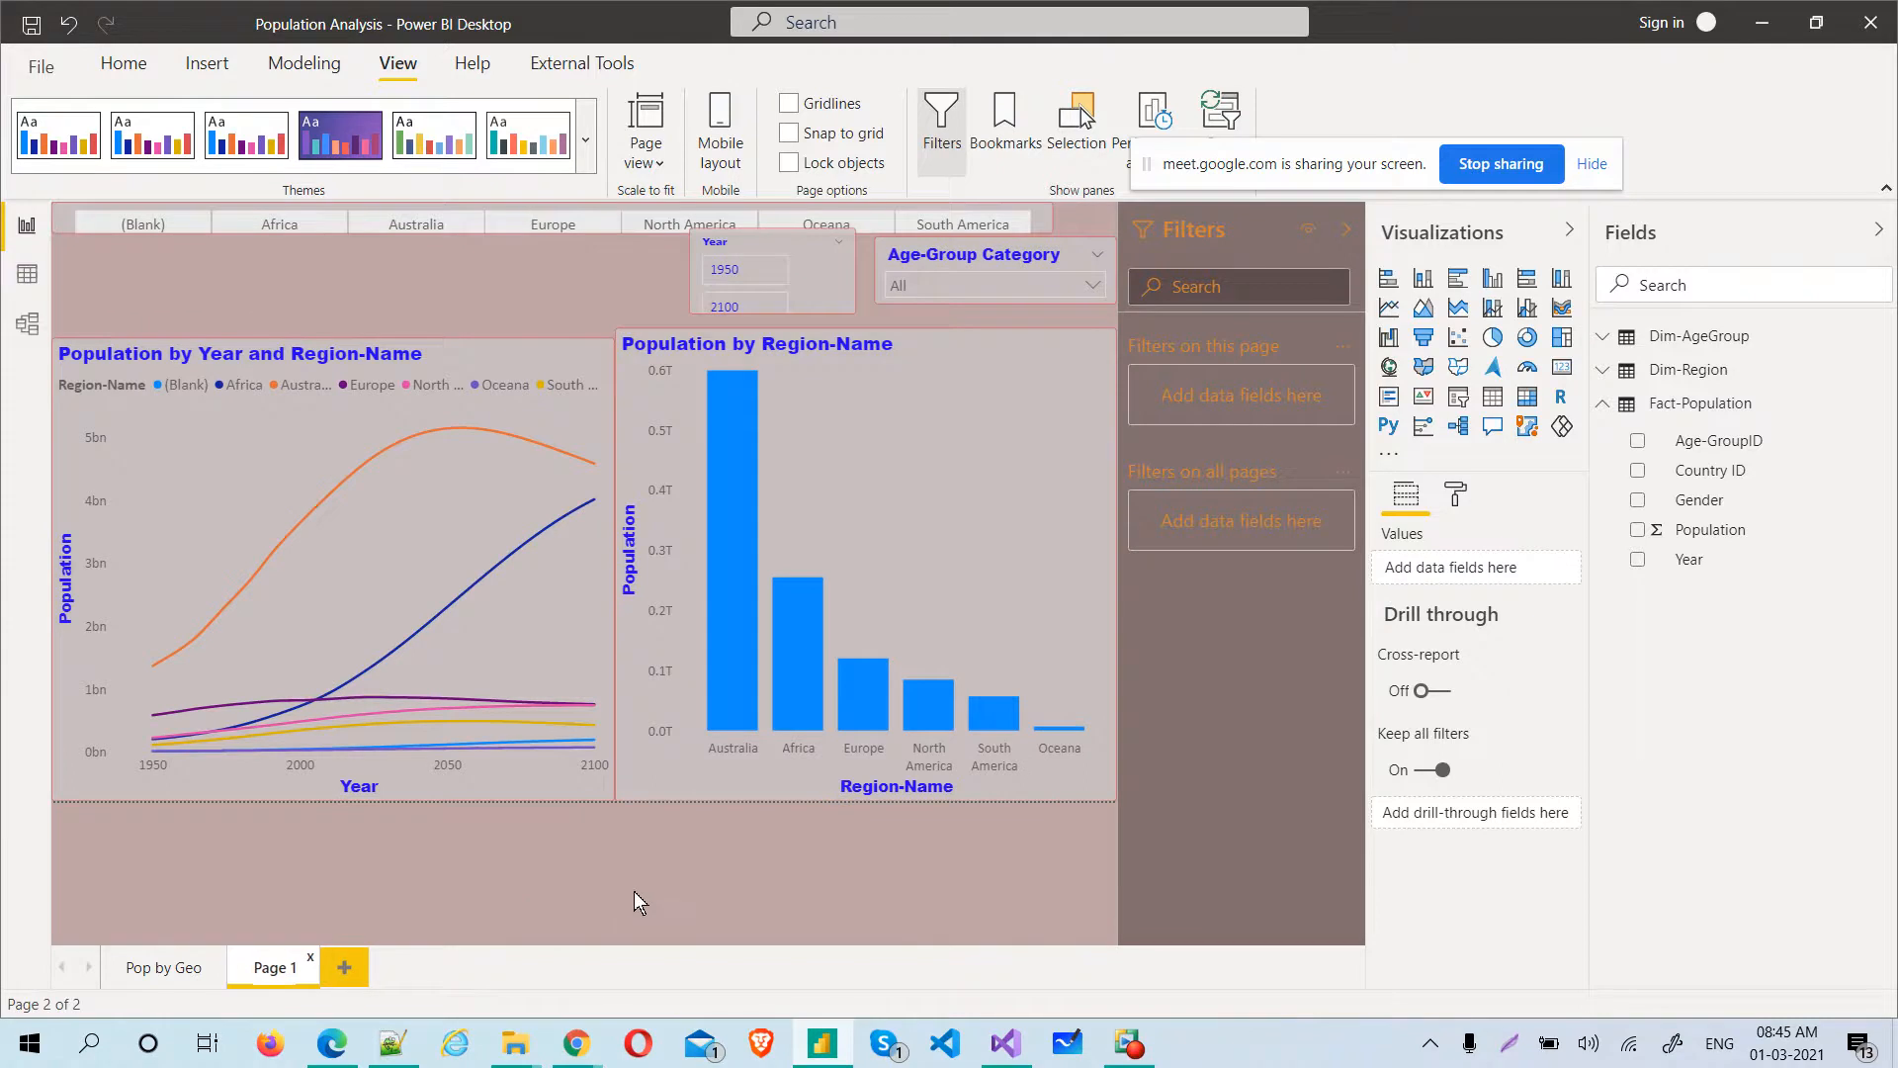
{"action": "type", "text": "Pop"}
{"action": "type", "text": " By"}
{"action": "type", "text": " Region"}
{"action": "key", "text": "Return"}
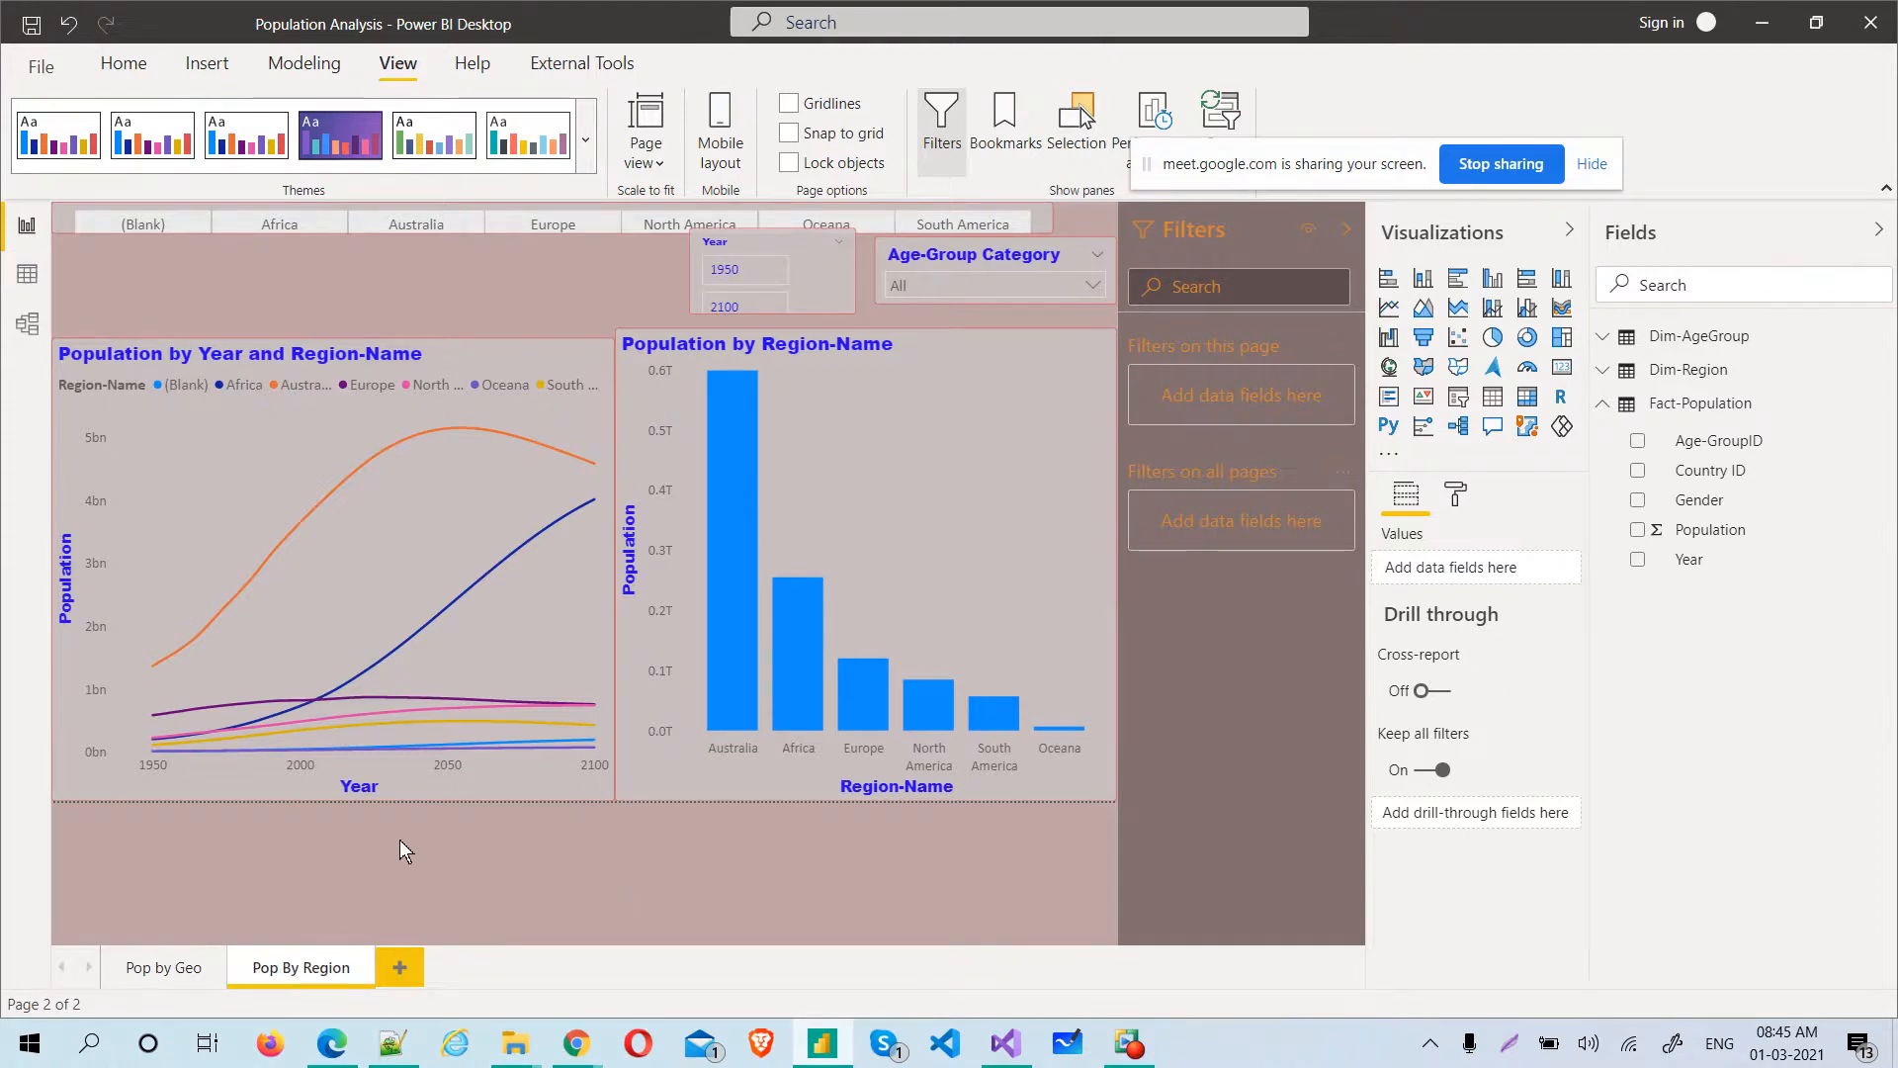
Select the Population by Region-Name column chart and examine the aggregation options of its Population value without changing them
{"action": "left_click_drag", "start_coordinate": [524, 817], "coordinate": [508, 276]}
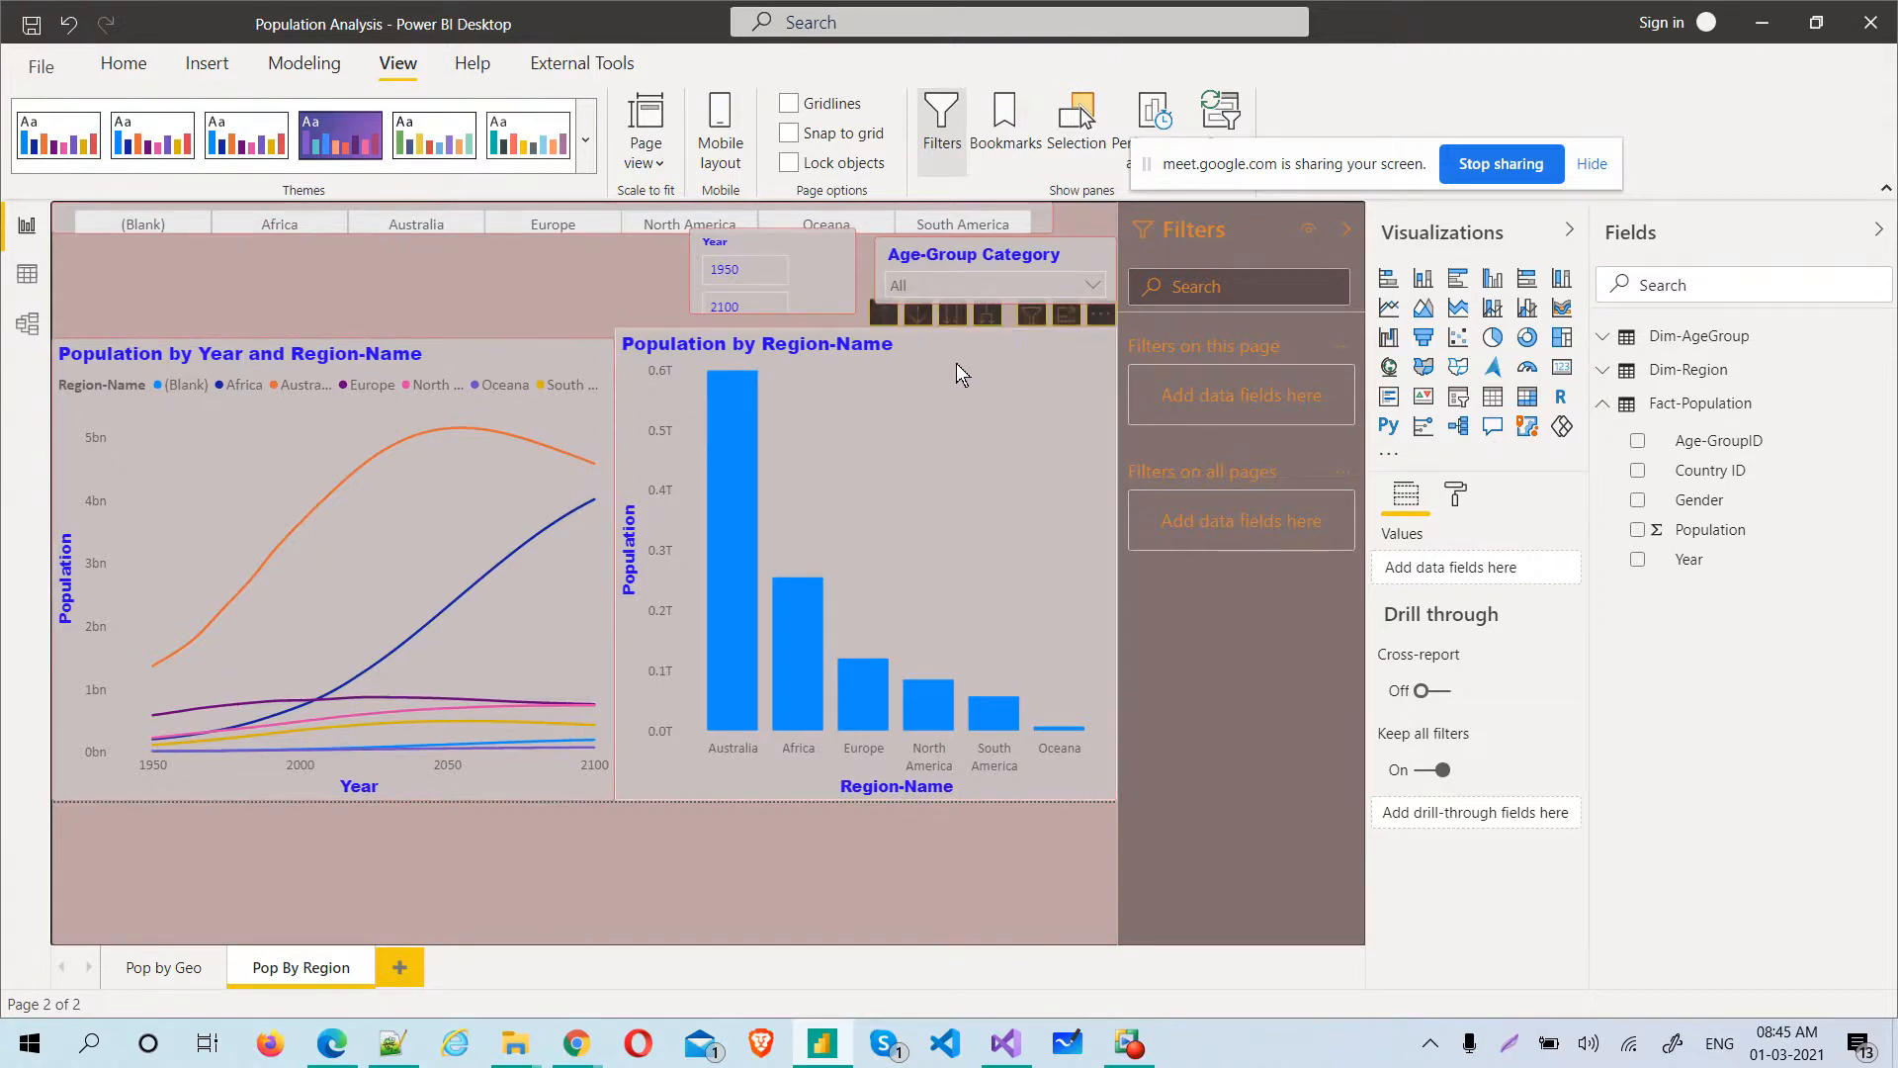
{"action": "left_click", "coordinate": [970, 386]}
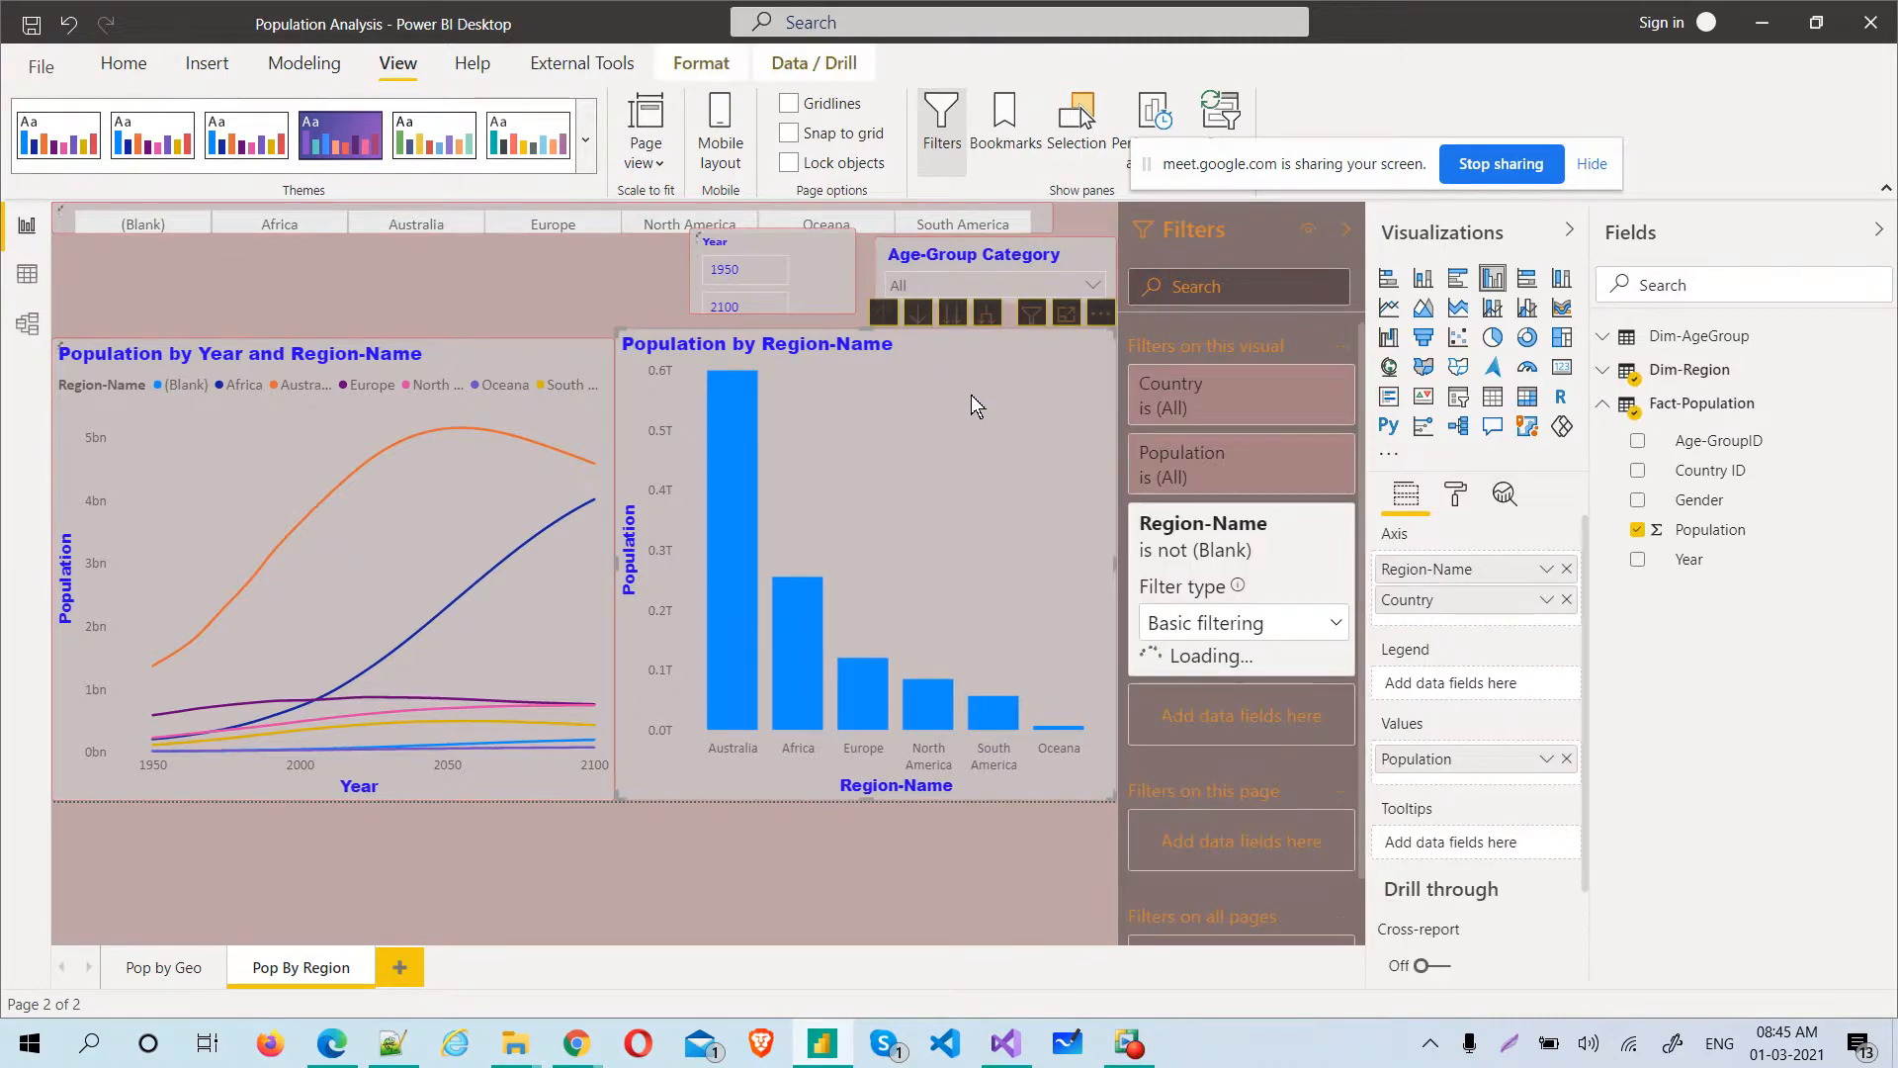
{"action": "left_click", "coordinate": [1546, 759]}
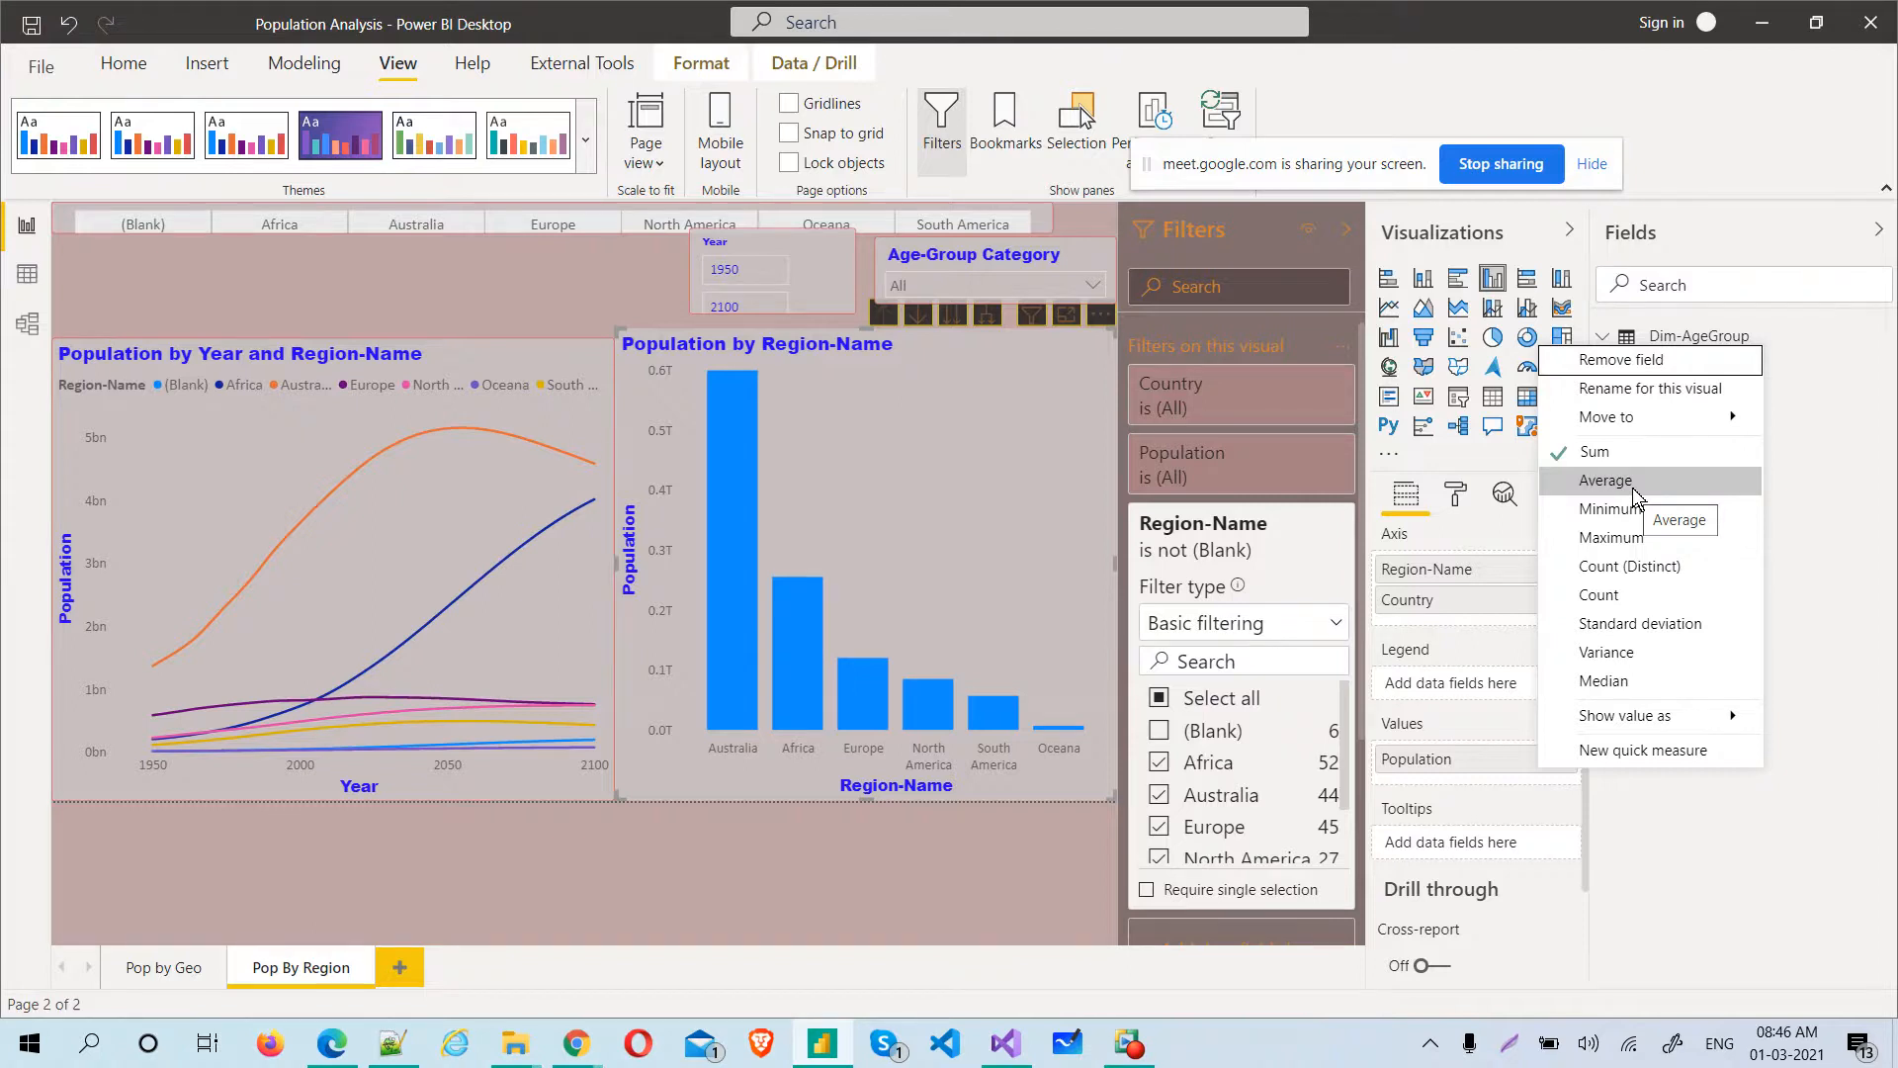
{"action": "left_click", "coordinate": [1855, 800]}
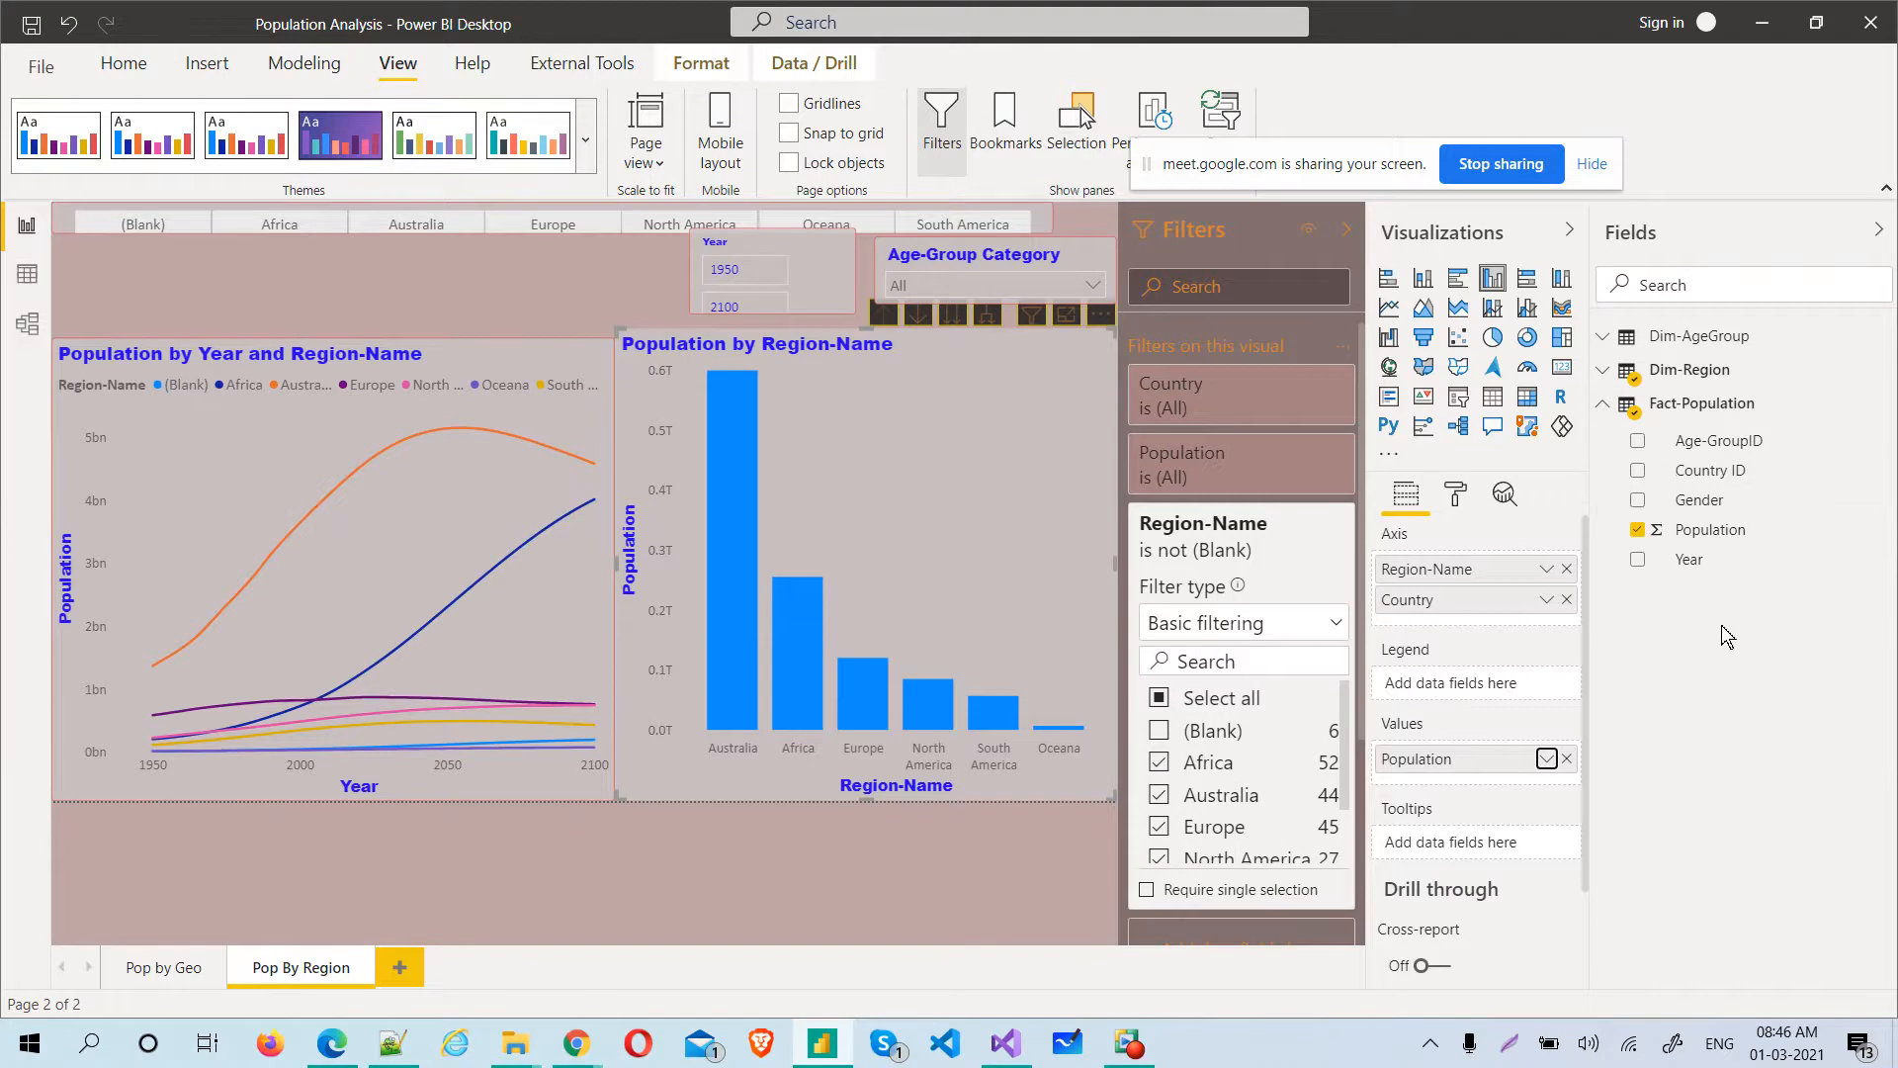
{"action": "left_click", "coordinate": [1544, 759]}
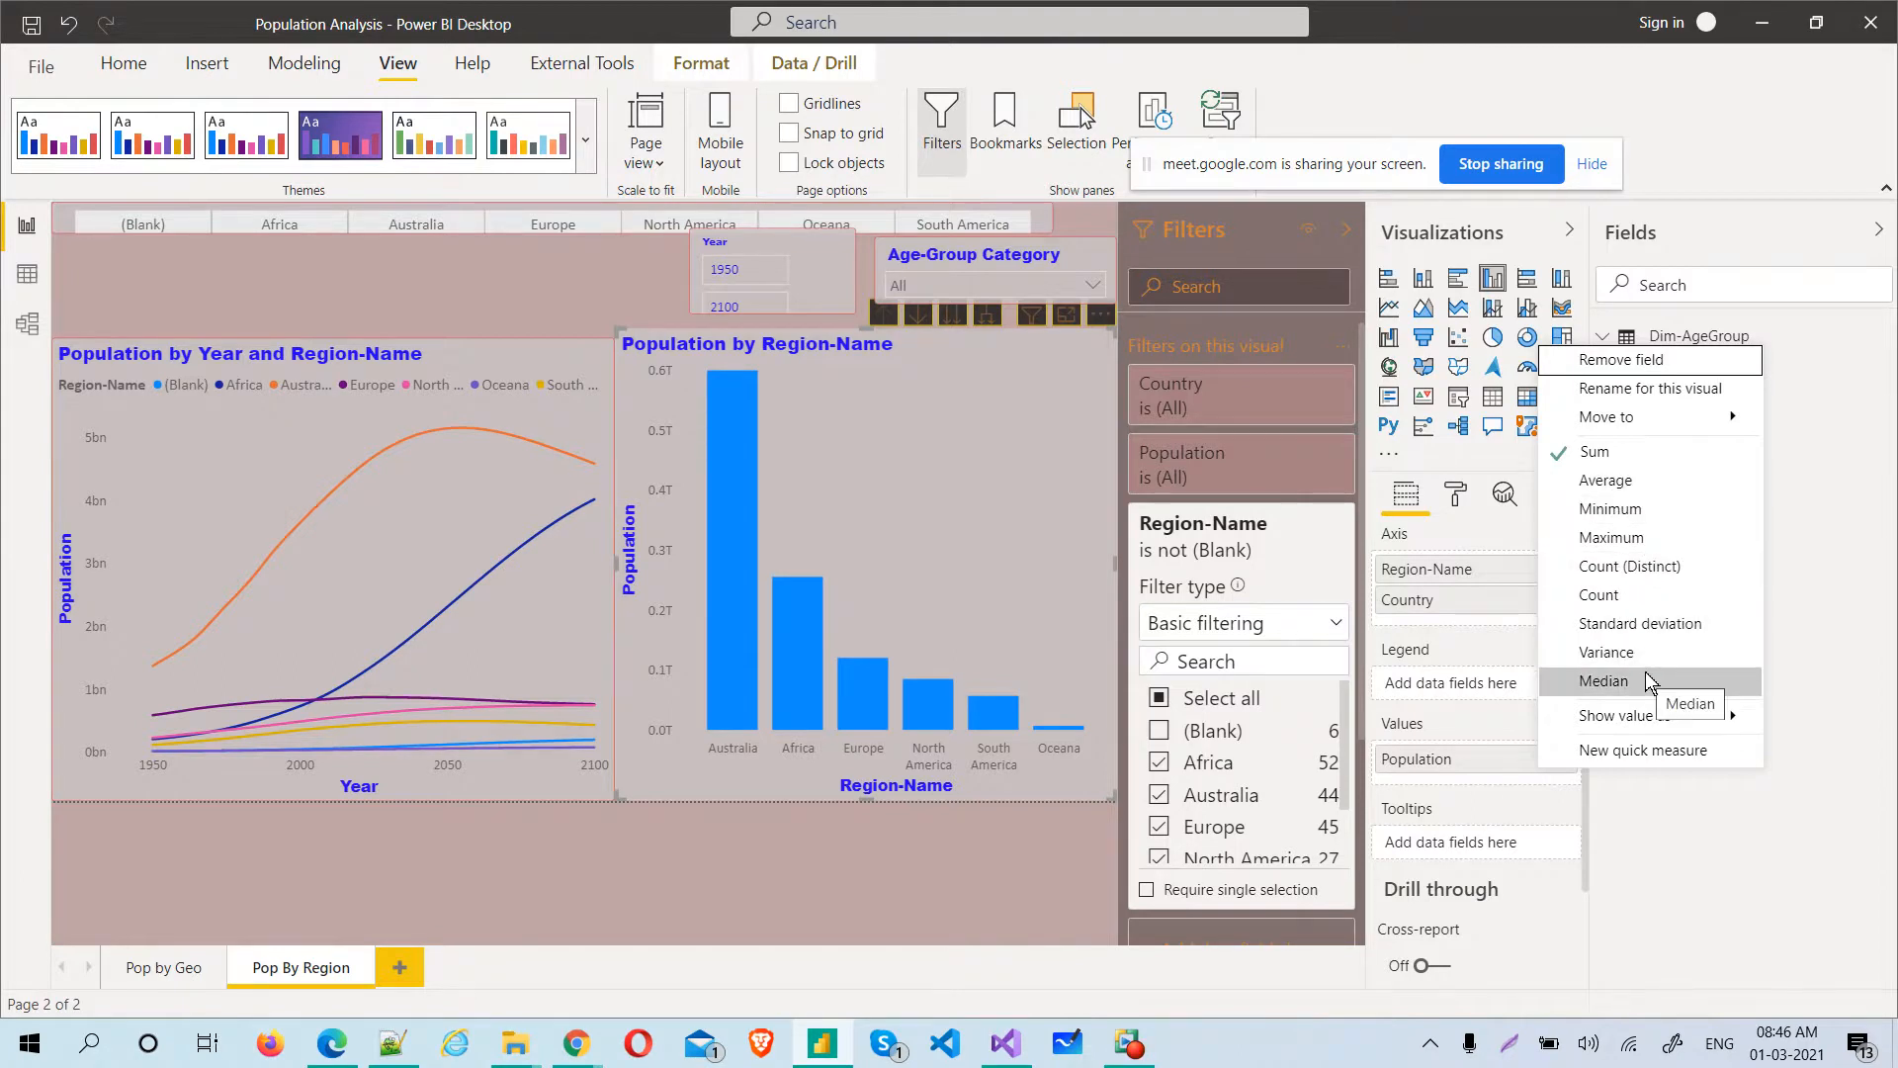
{"action": "left_click", "coordinate": [1862, 596]}
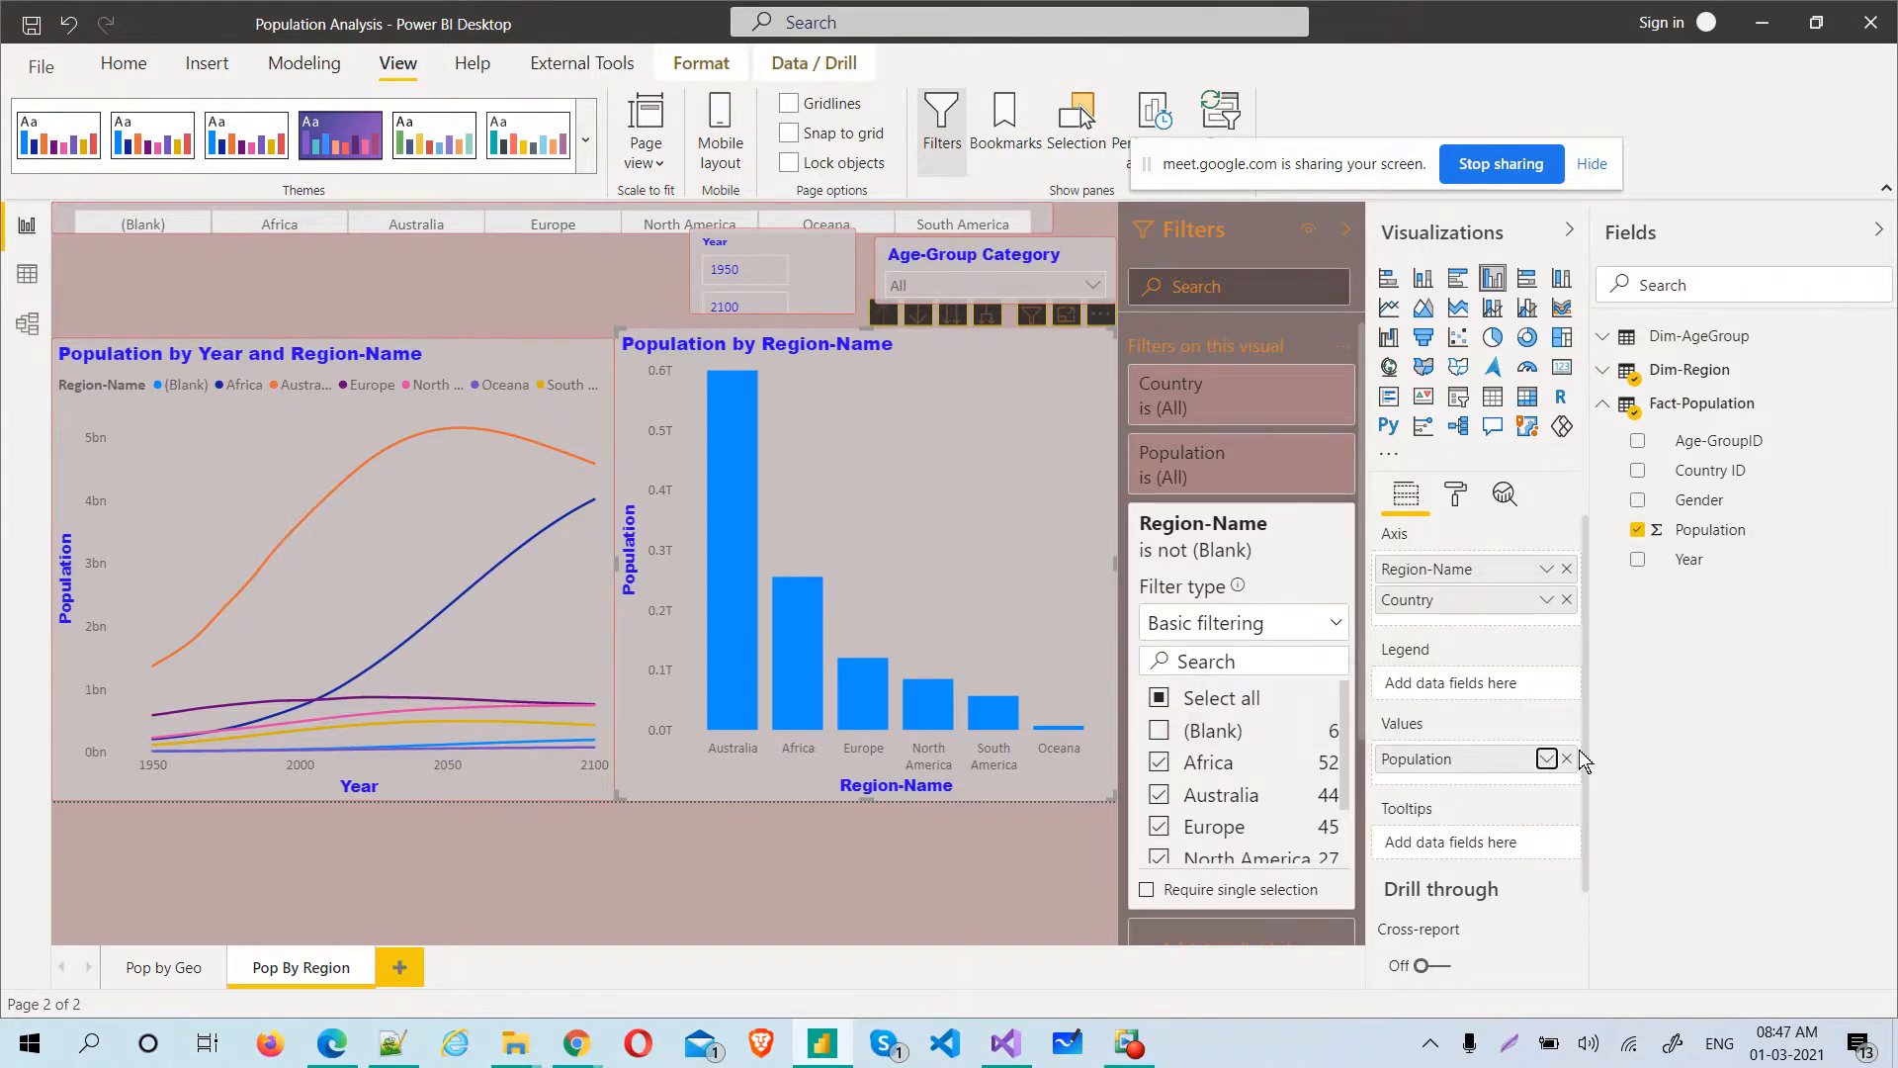
Examine the Show value as options of the column chart's Population value without changing them
{"action": "left_click", "coordinate": [1547, 759]}
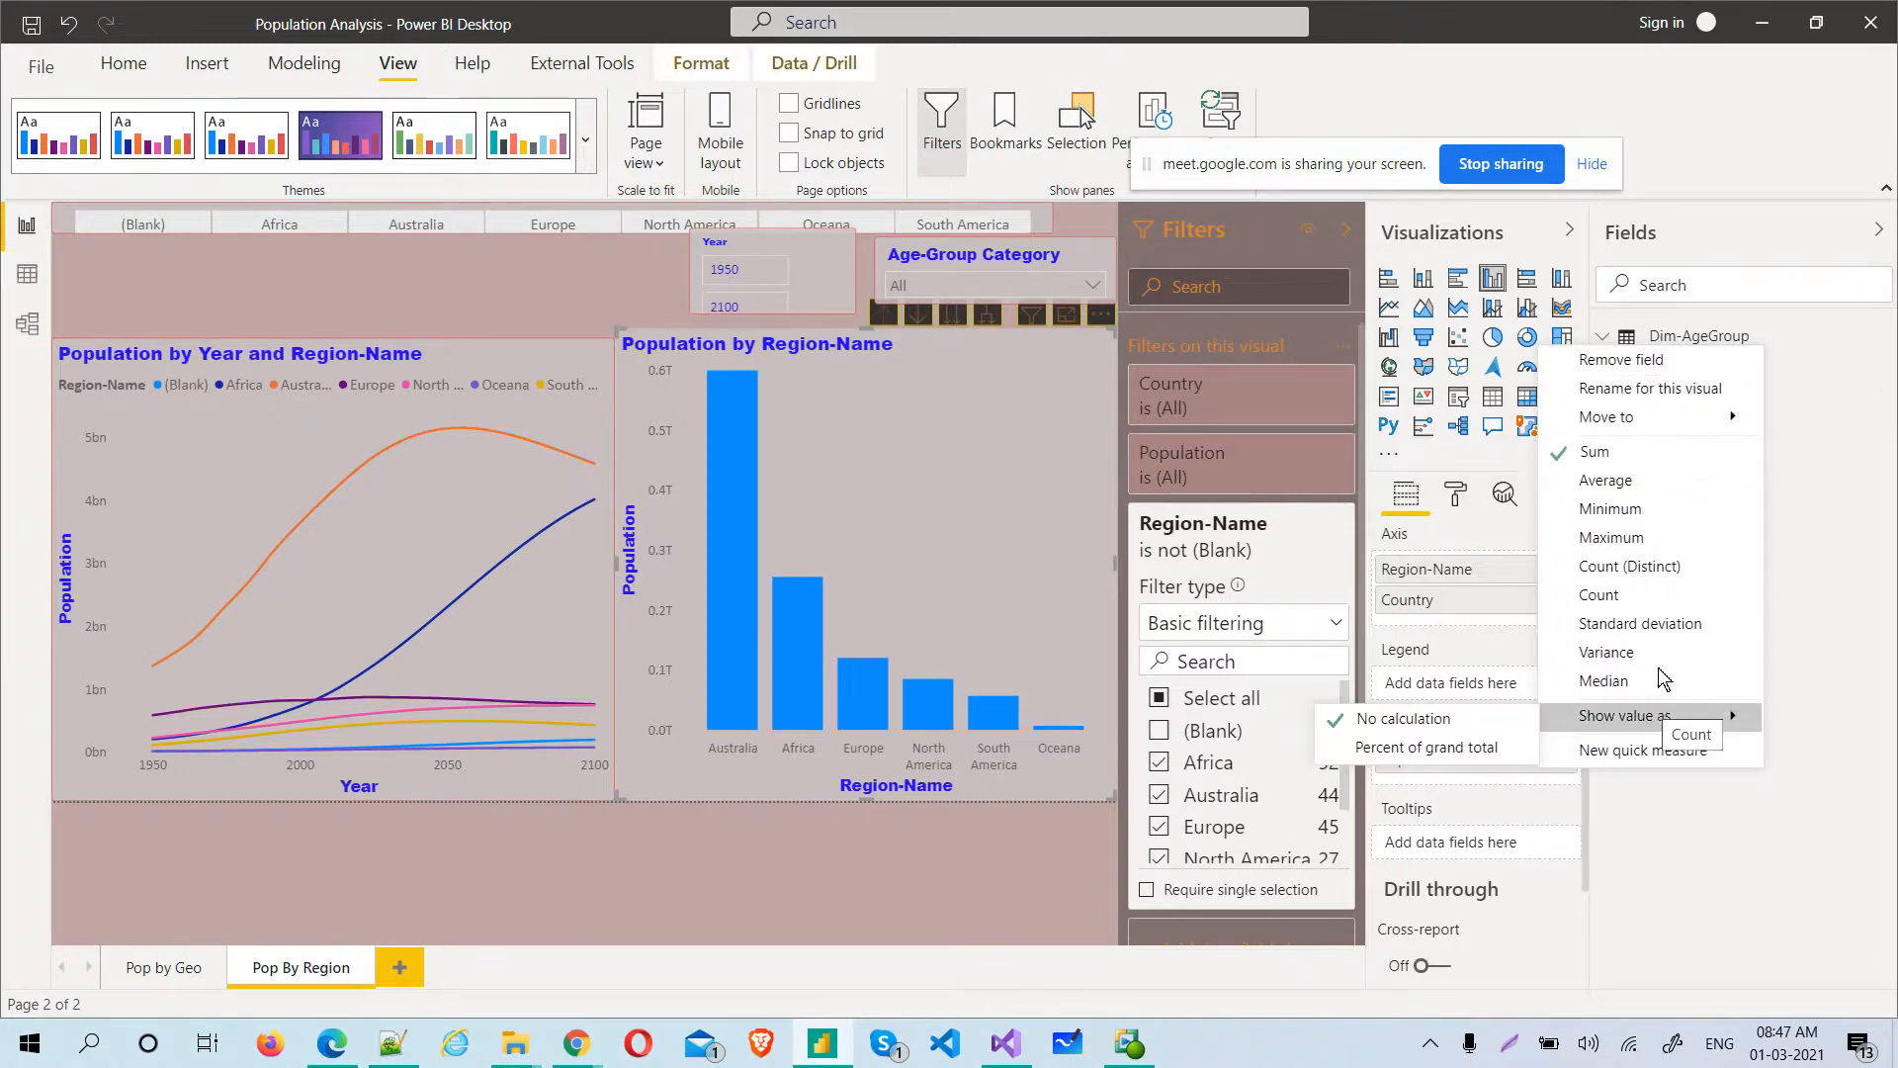
{"action": "left_click", "coordinate": [1673, 851]}
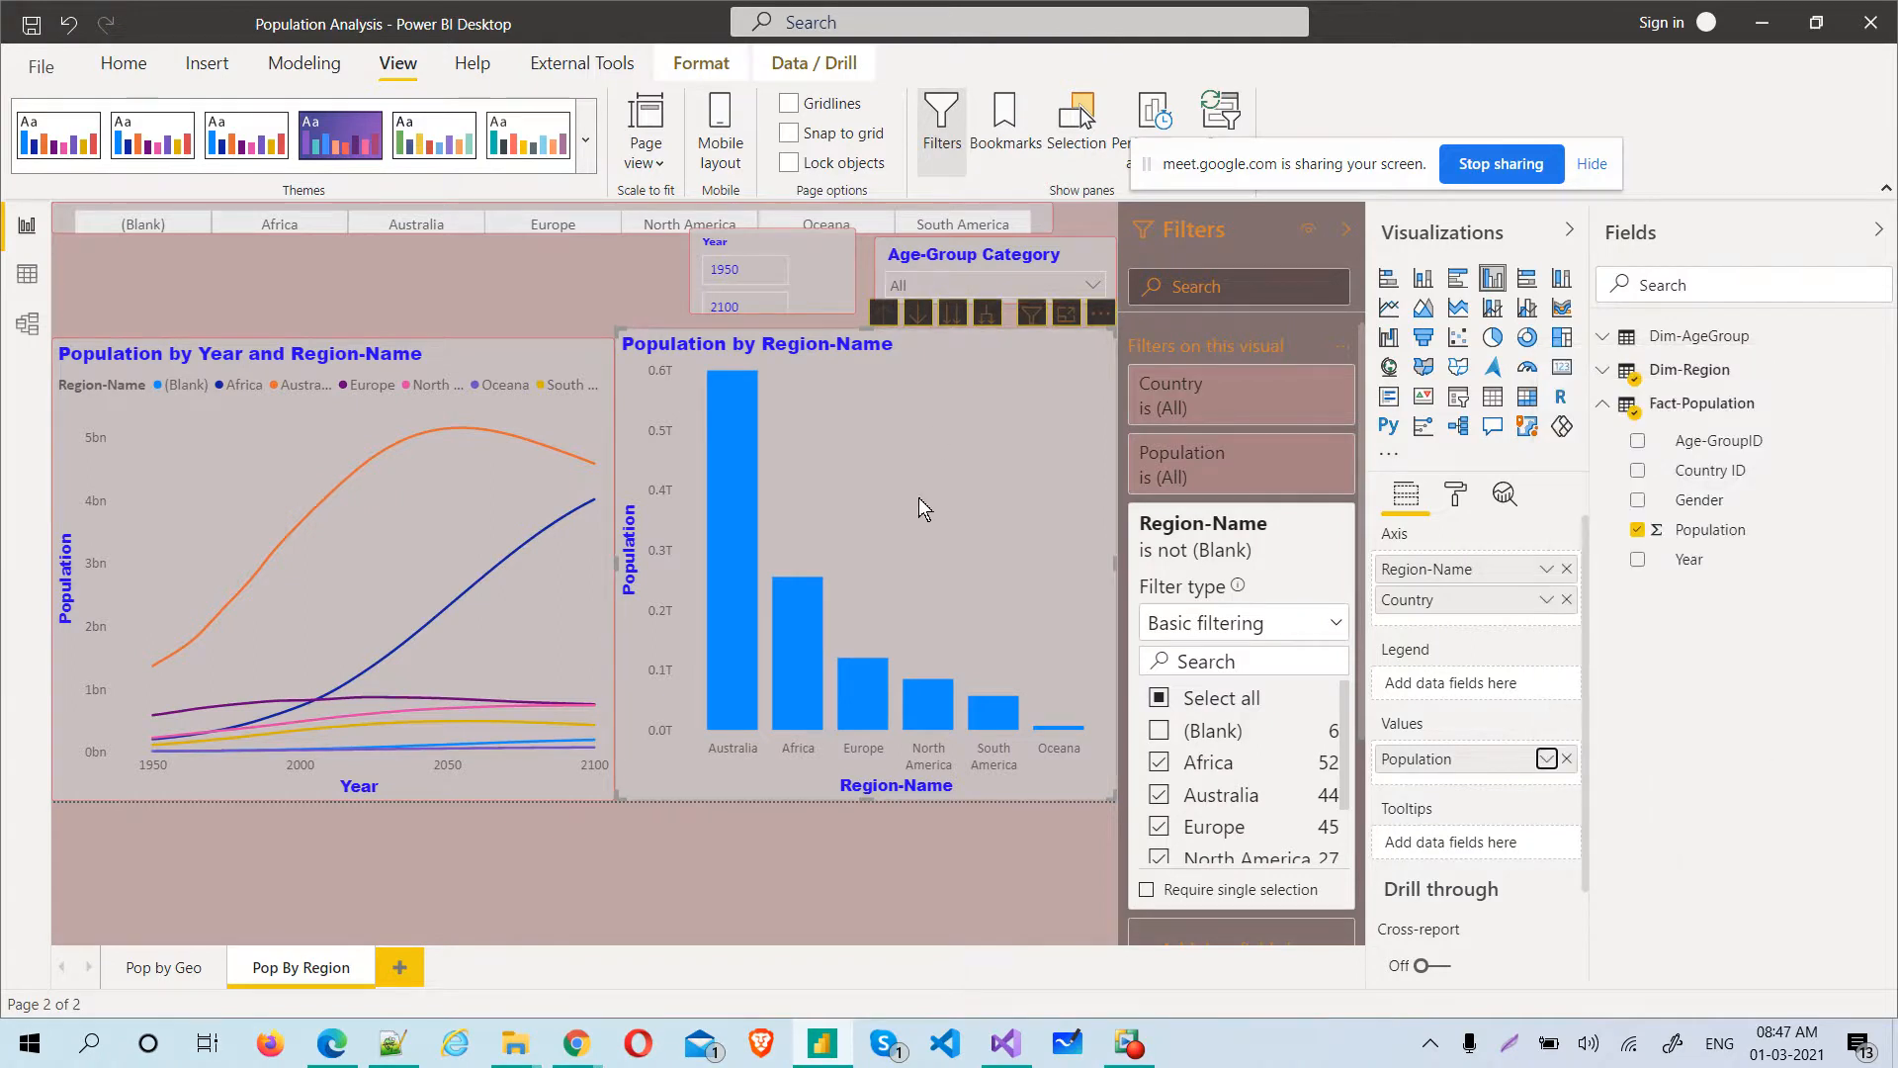
Sort the Population by Region-Name column chart by Region-Name in ascending order
{"action": "left_click", "coordinate": [1103, 315]}
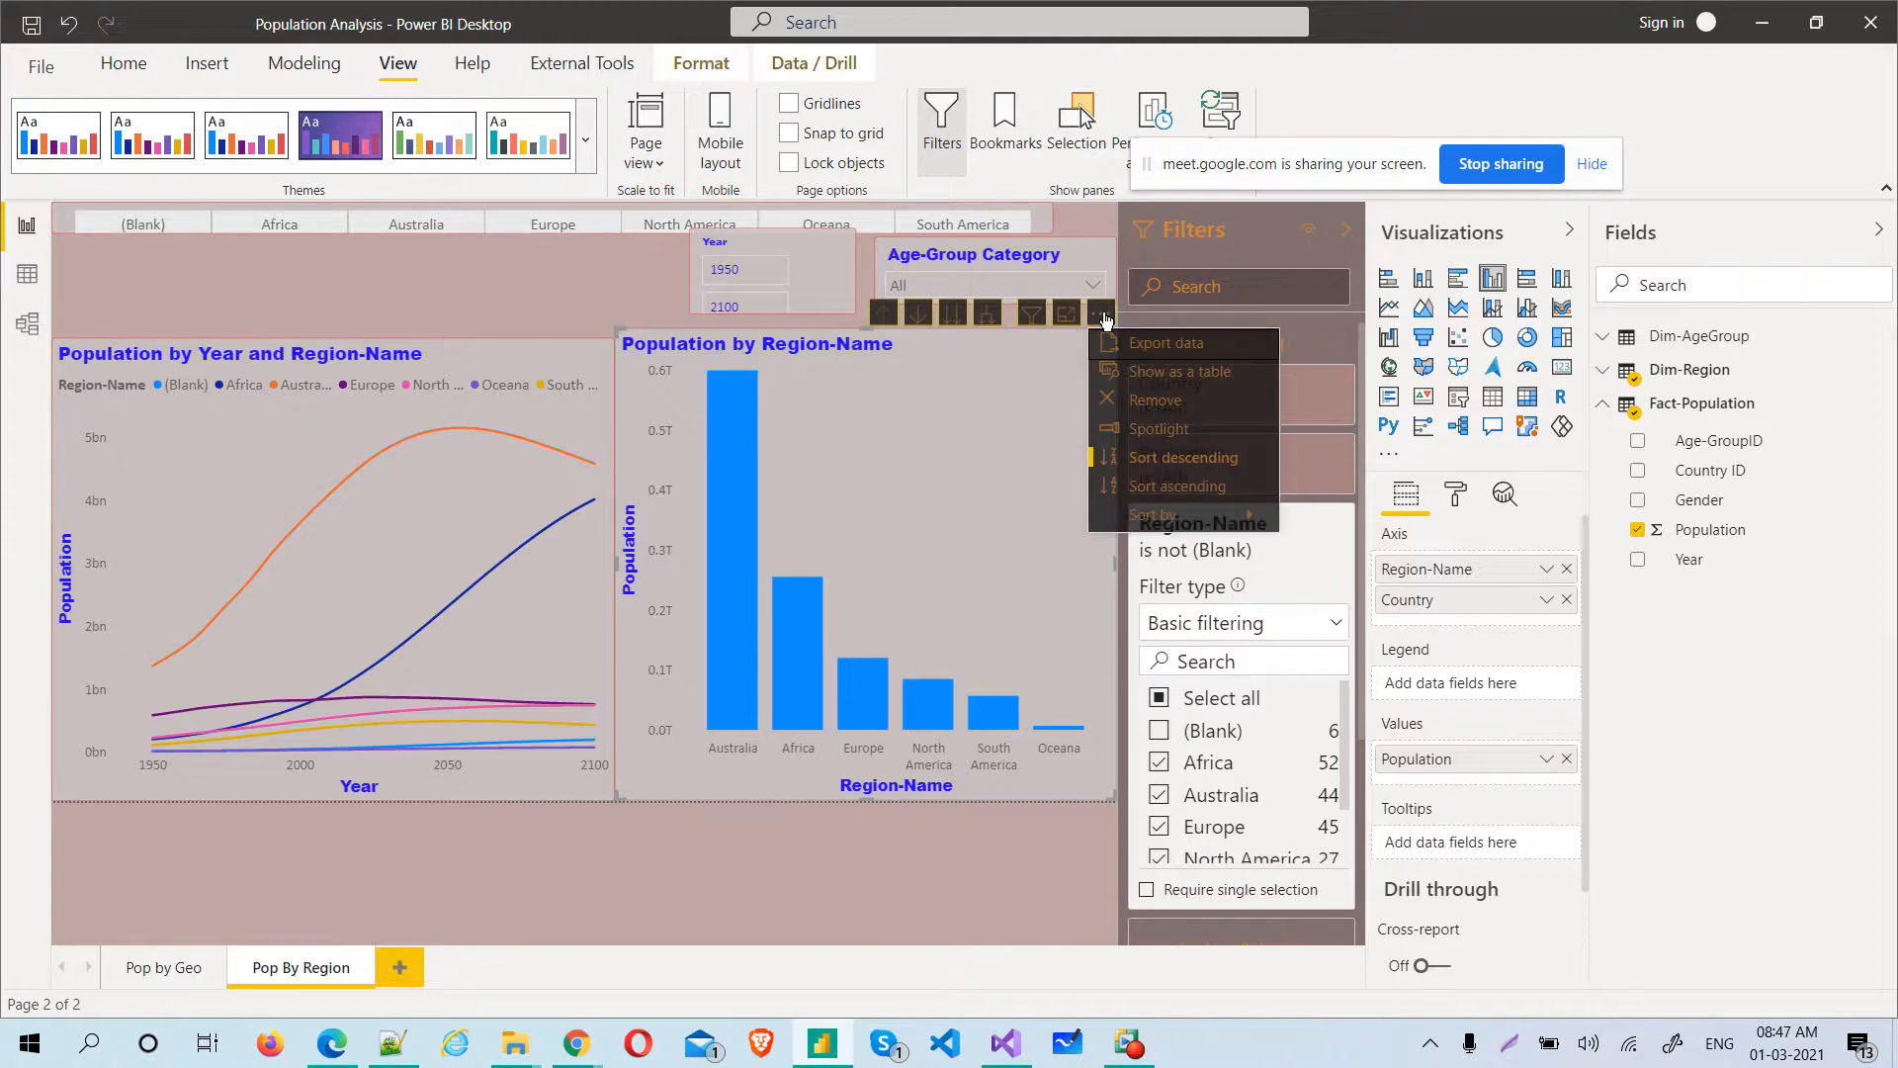
{"action": "mouse_move", "coordinate": [1141, 512]}
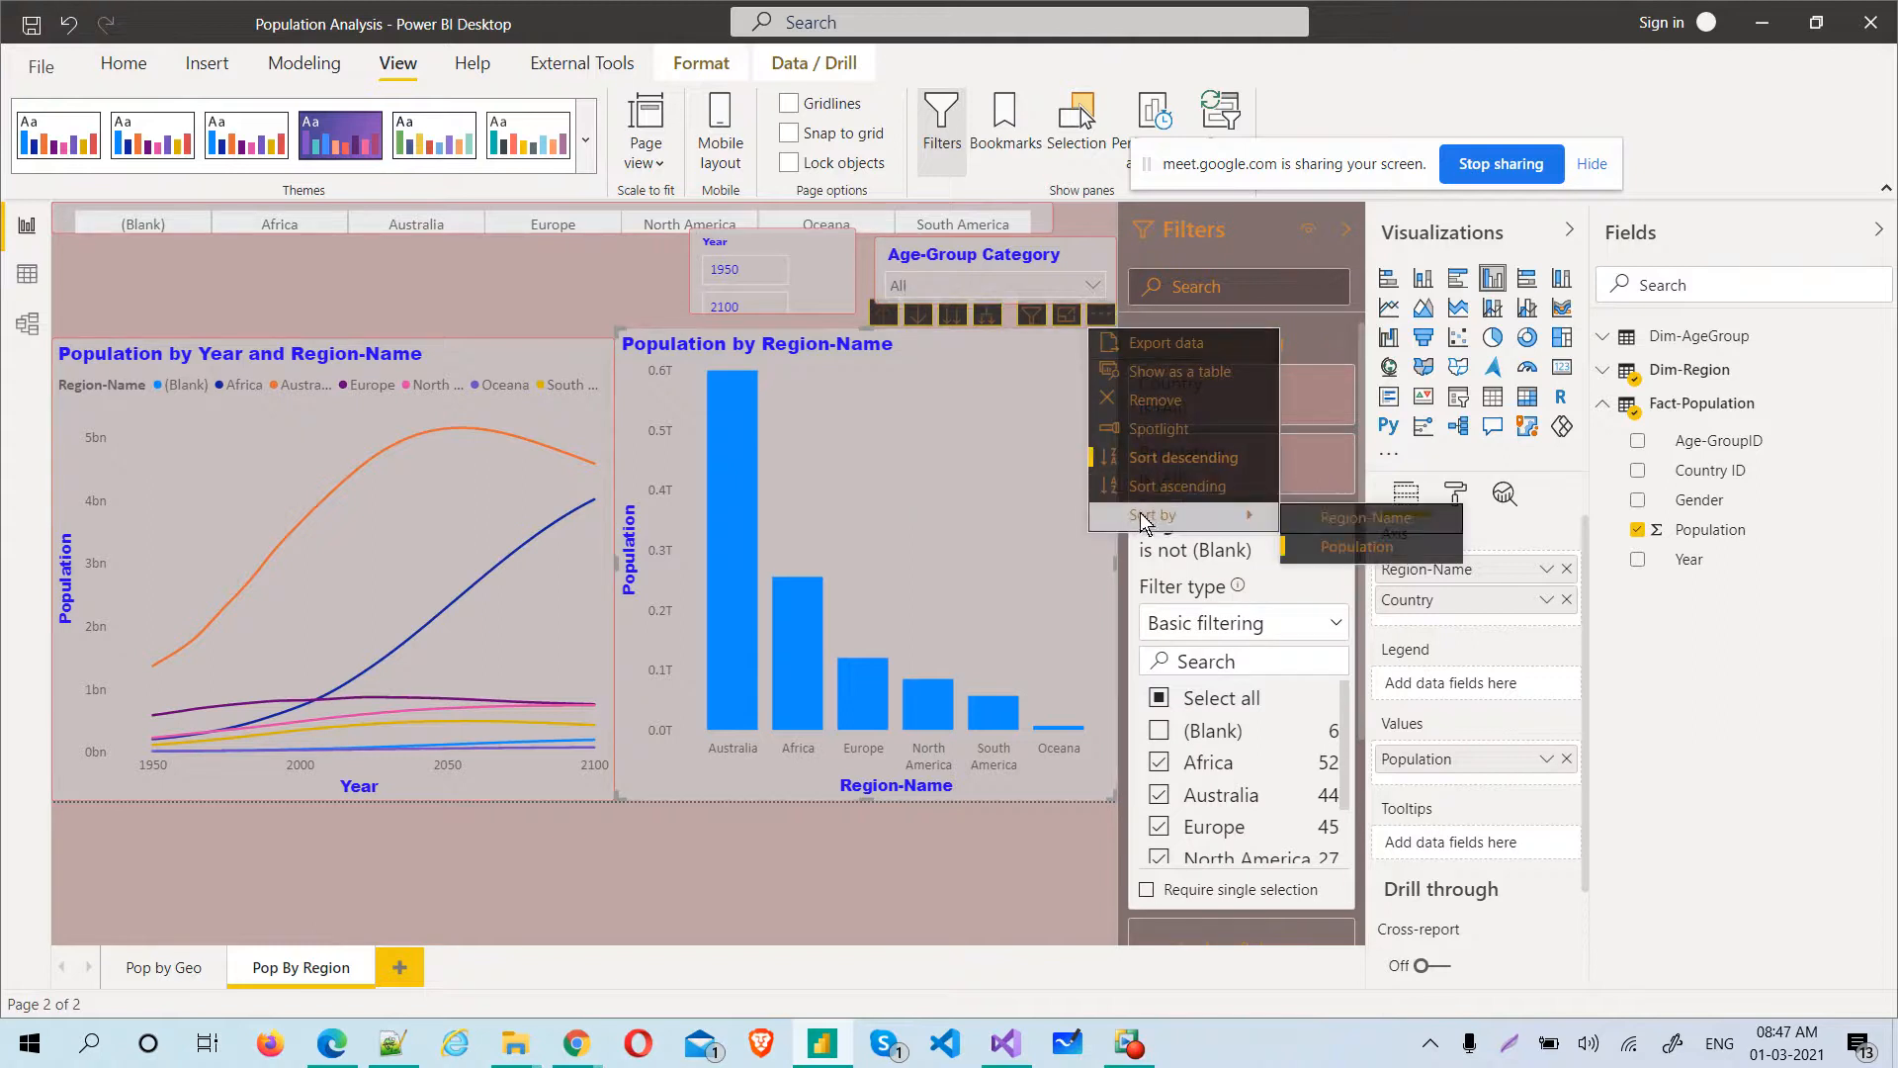
{"action": "left_click", "coordinate": [1343, 519]}
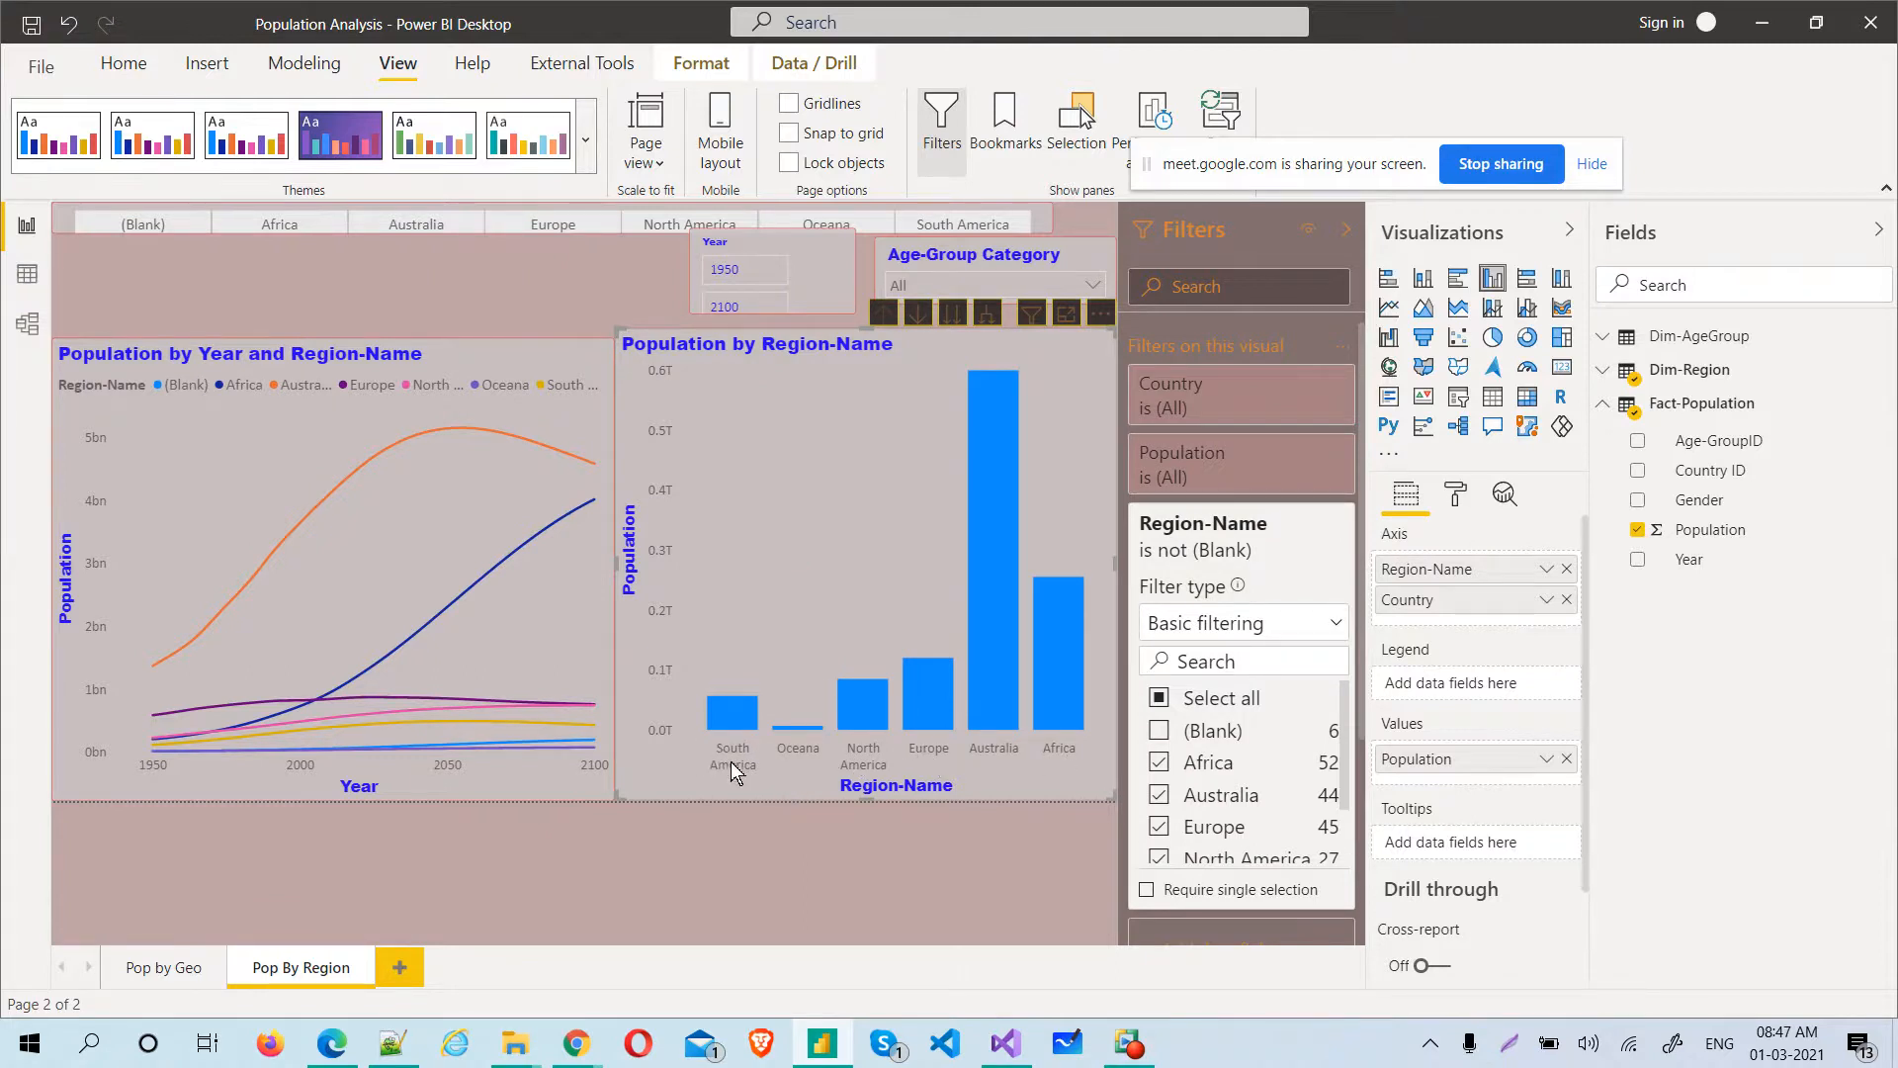
{"action": "left_click", "coordinate": [1102, 316]}
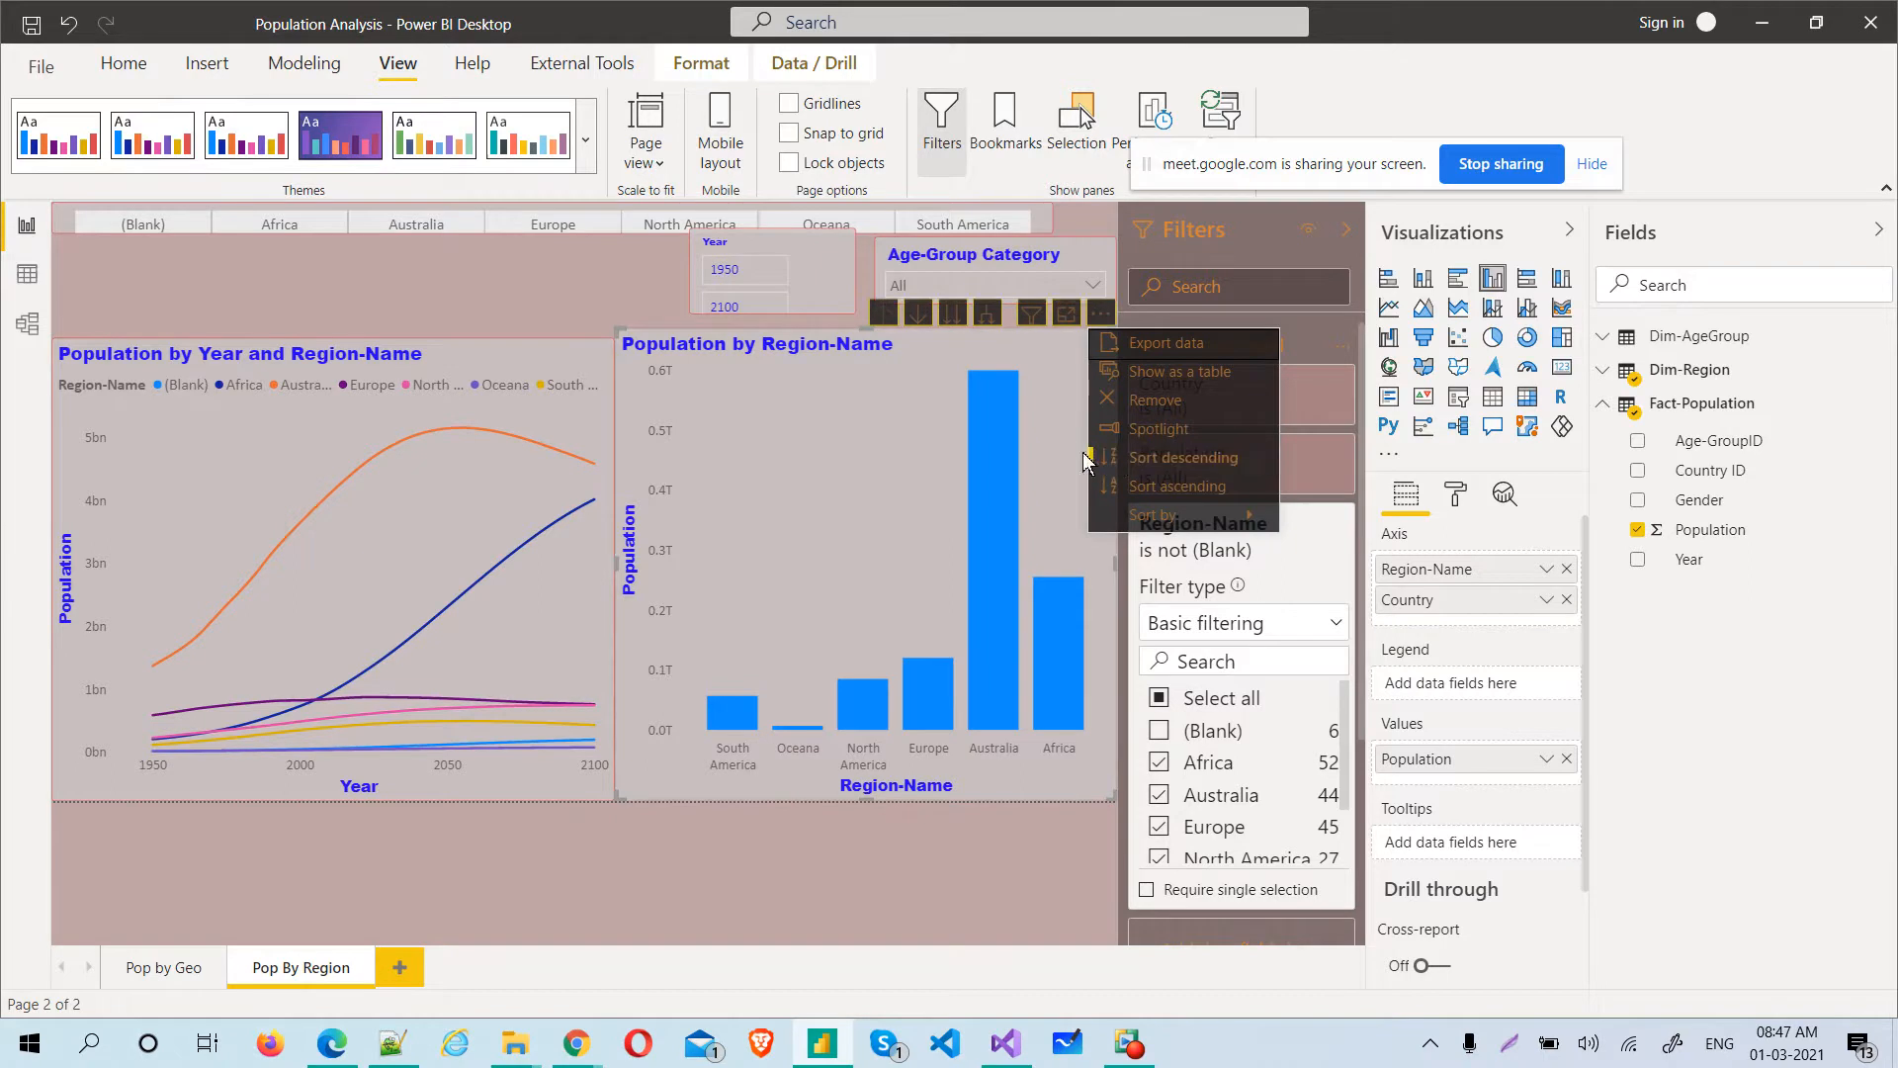
{"action": "left_click", "coordinate": [1154, 490]}
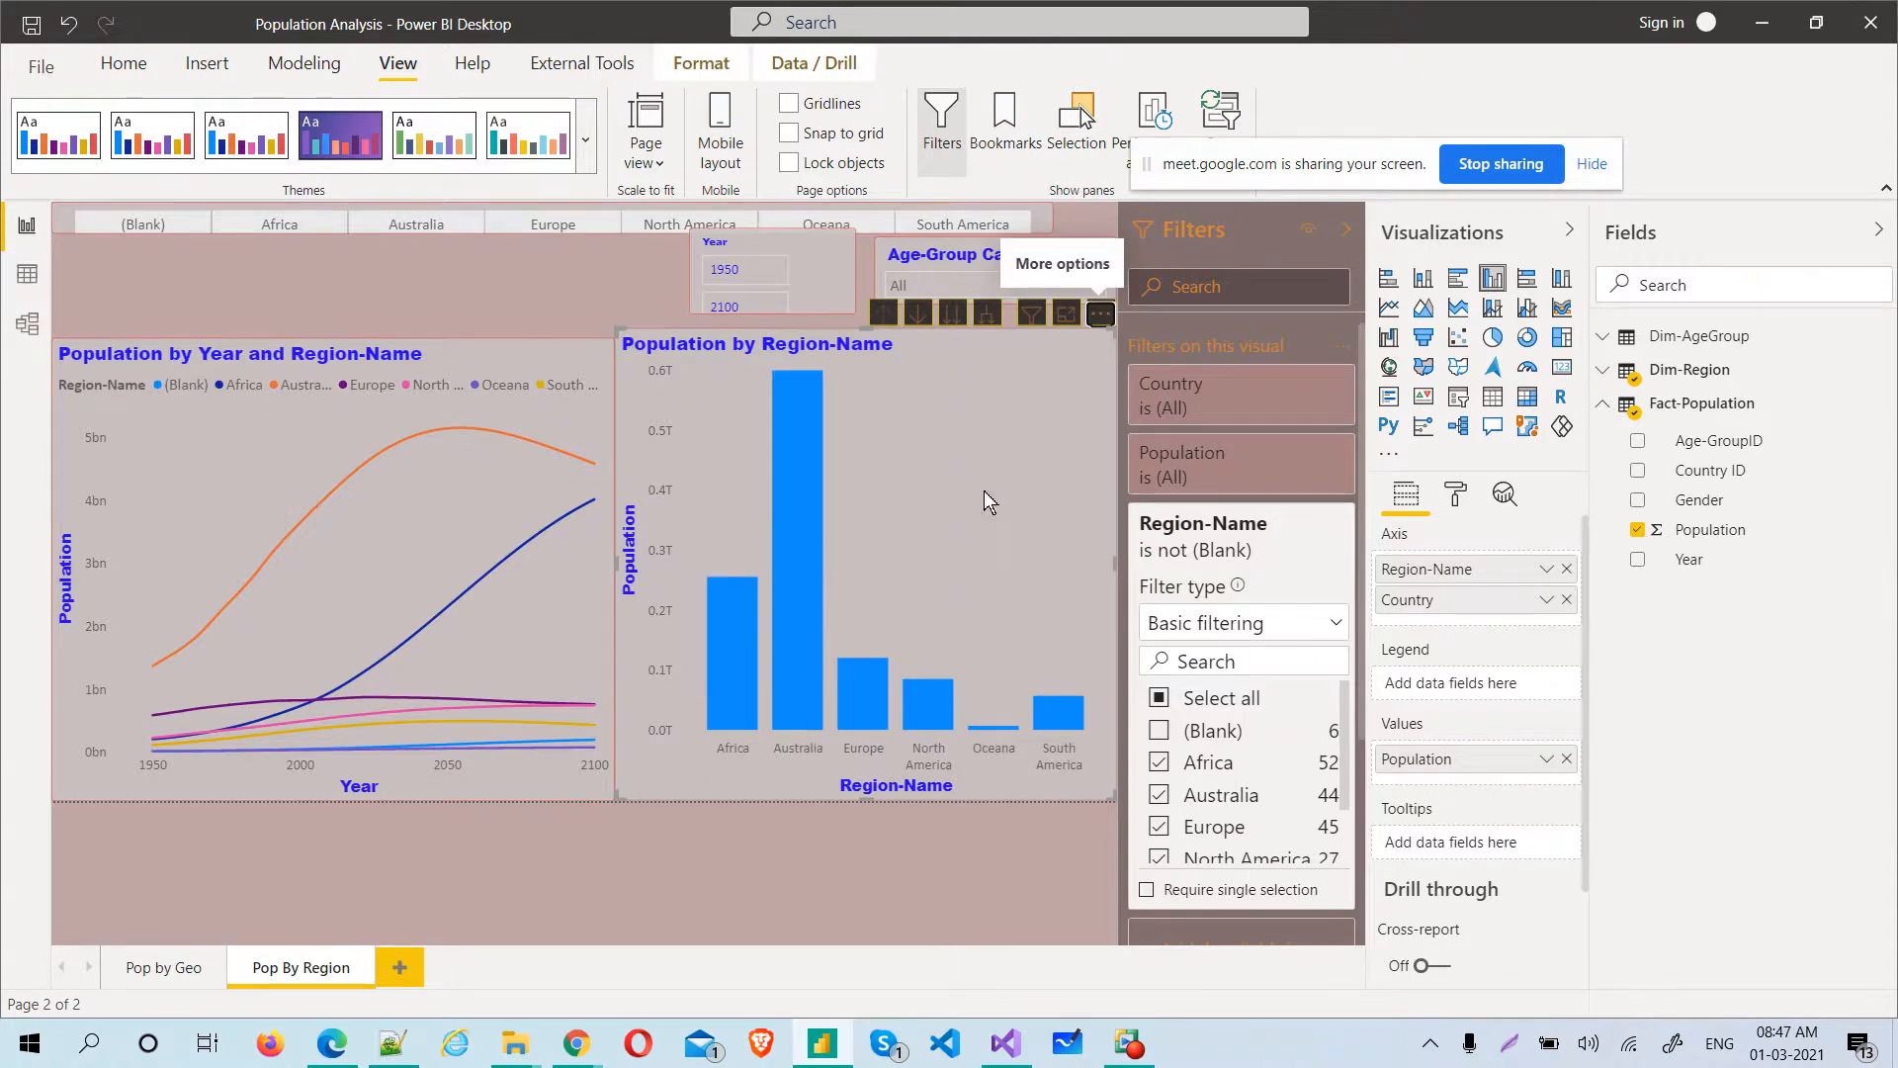
Compare the sorting options of the column chart with the options offered for the Population by Year and Region-Name line chart
{"action": "left_click", "coordinate": [1100, 314]}
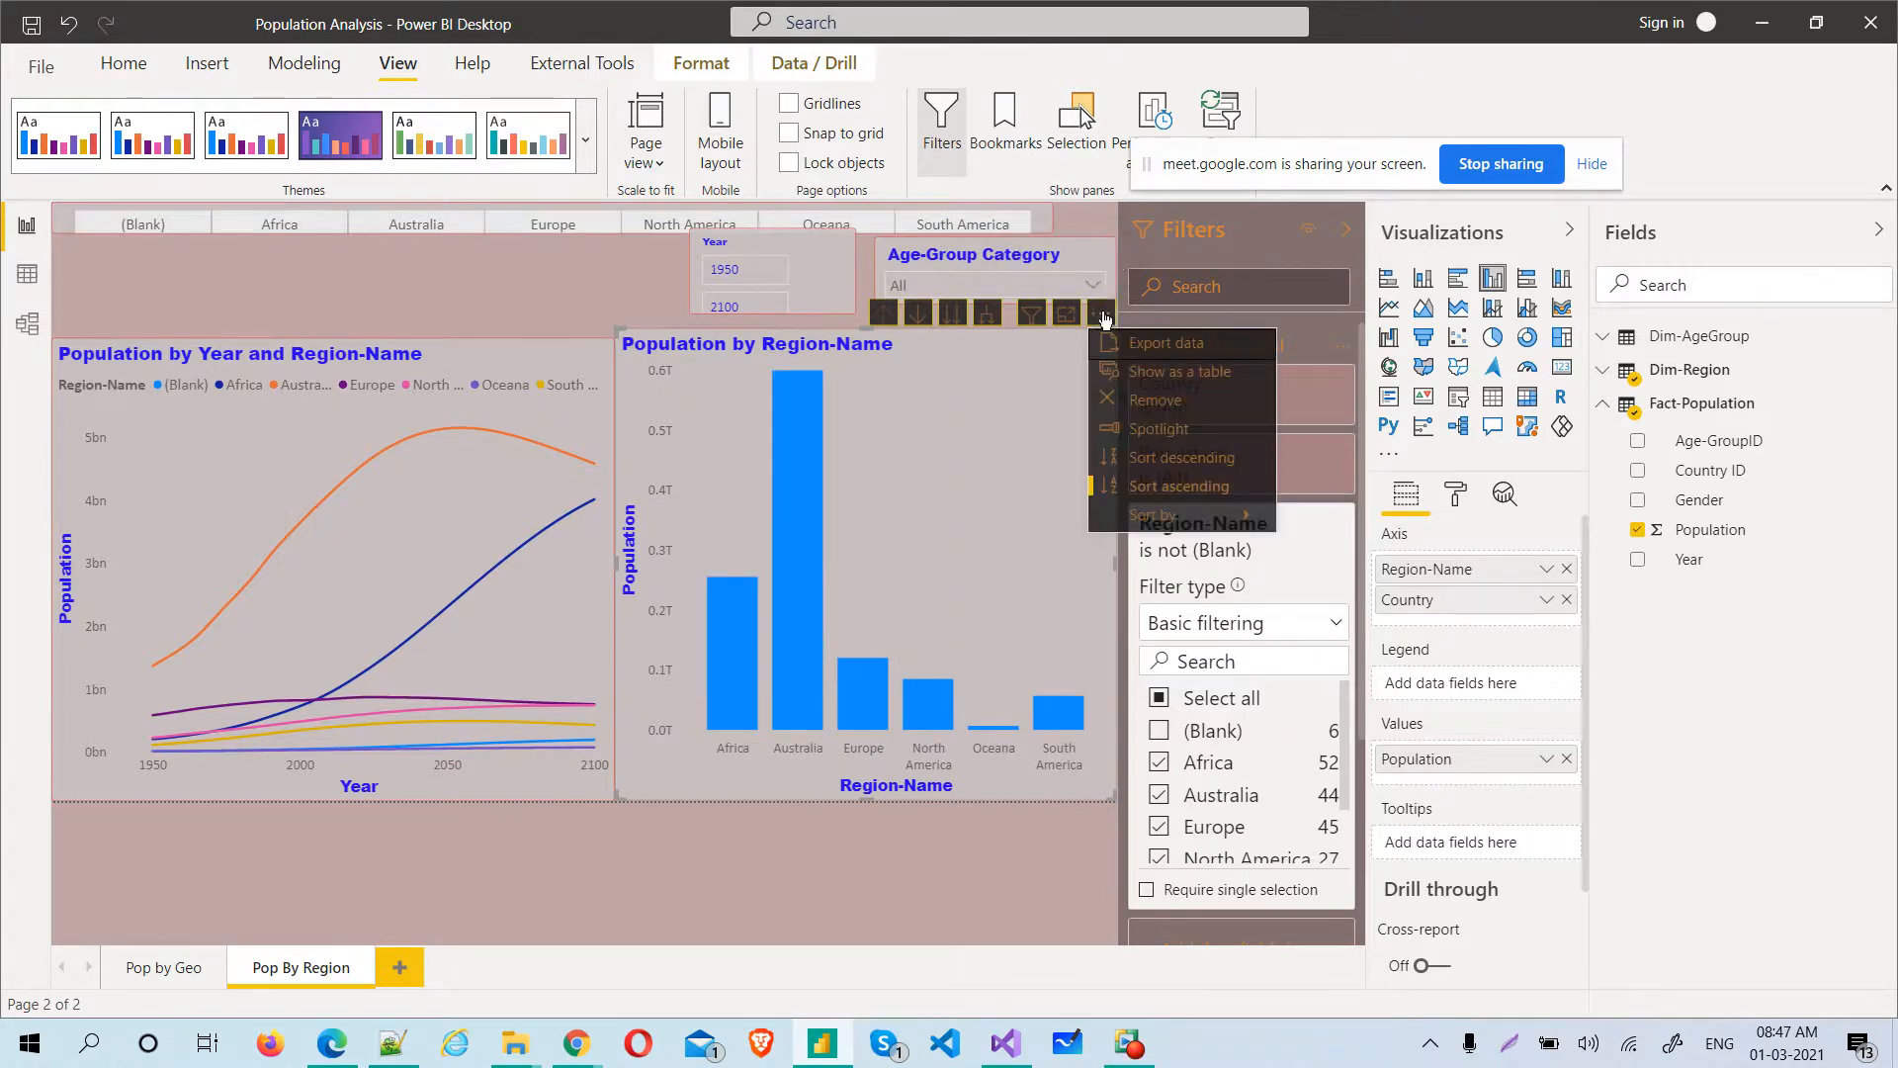
{"action": "left_click", "coordinate": [436, 502]}
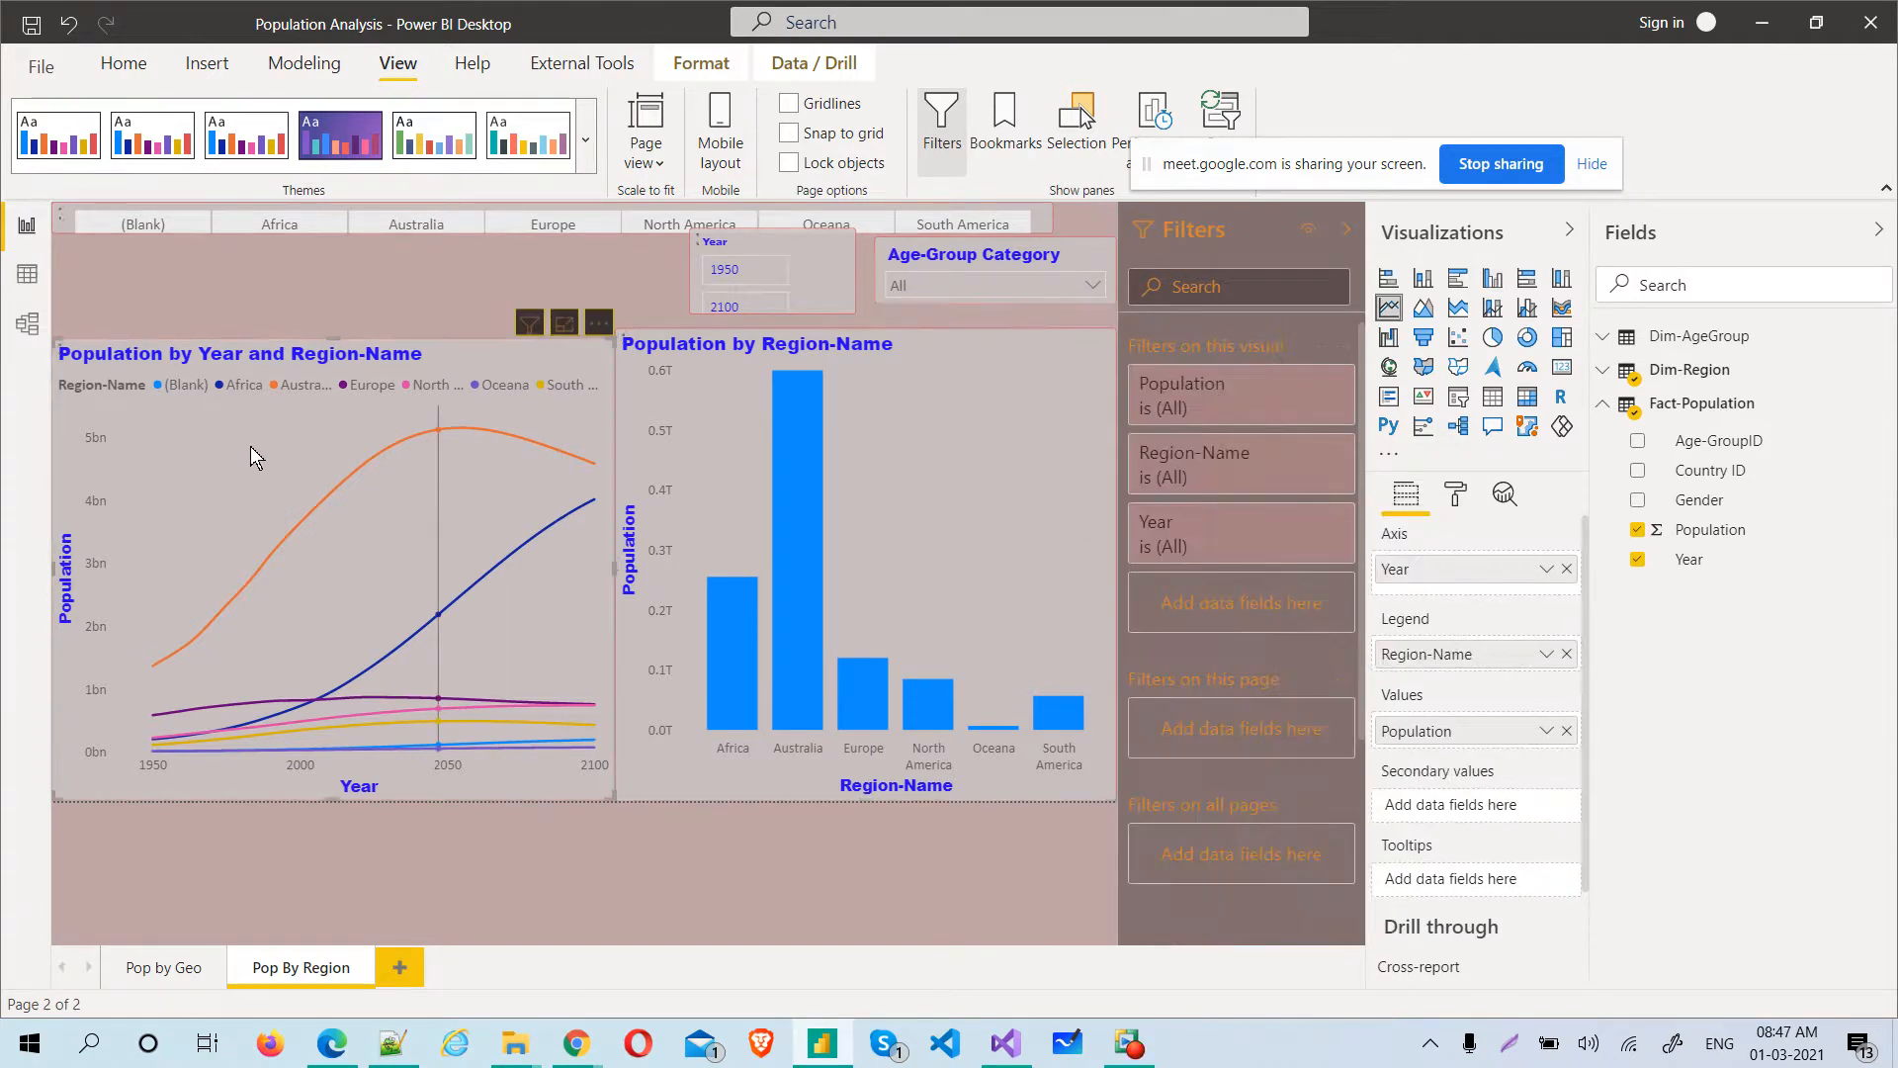
{"action": "left_click", "coordinate": [599, 325]}
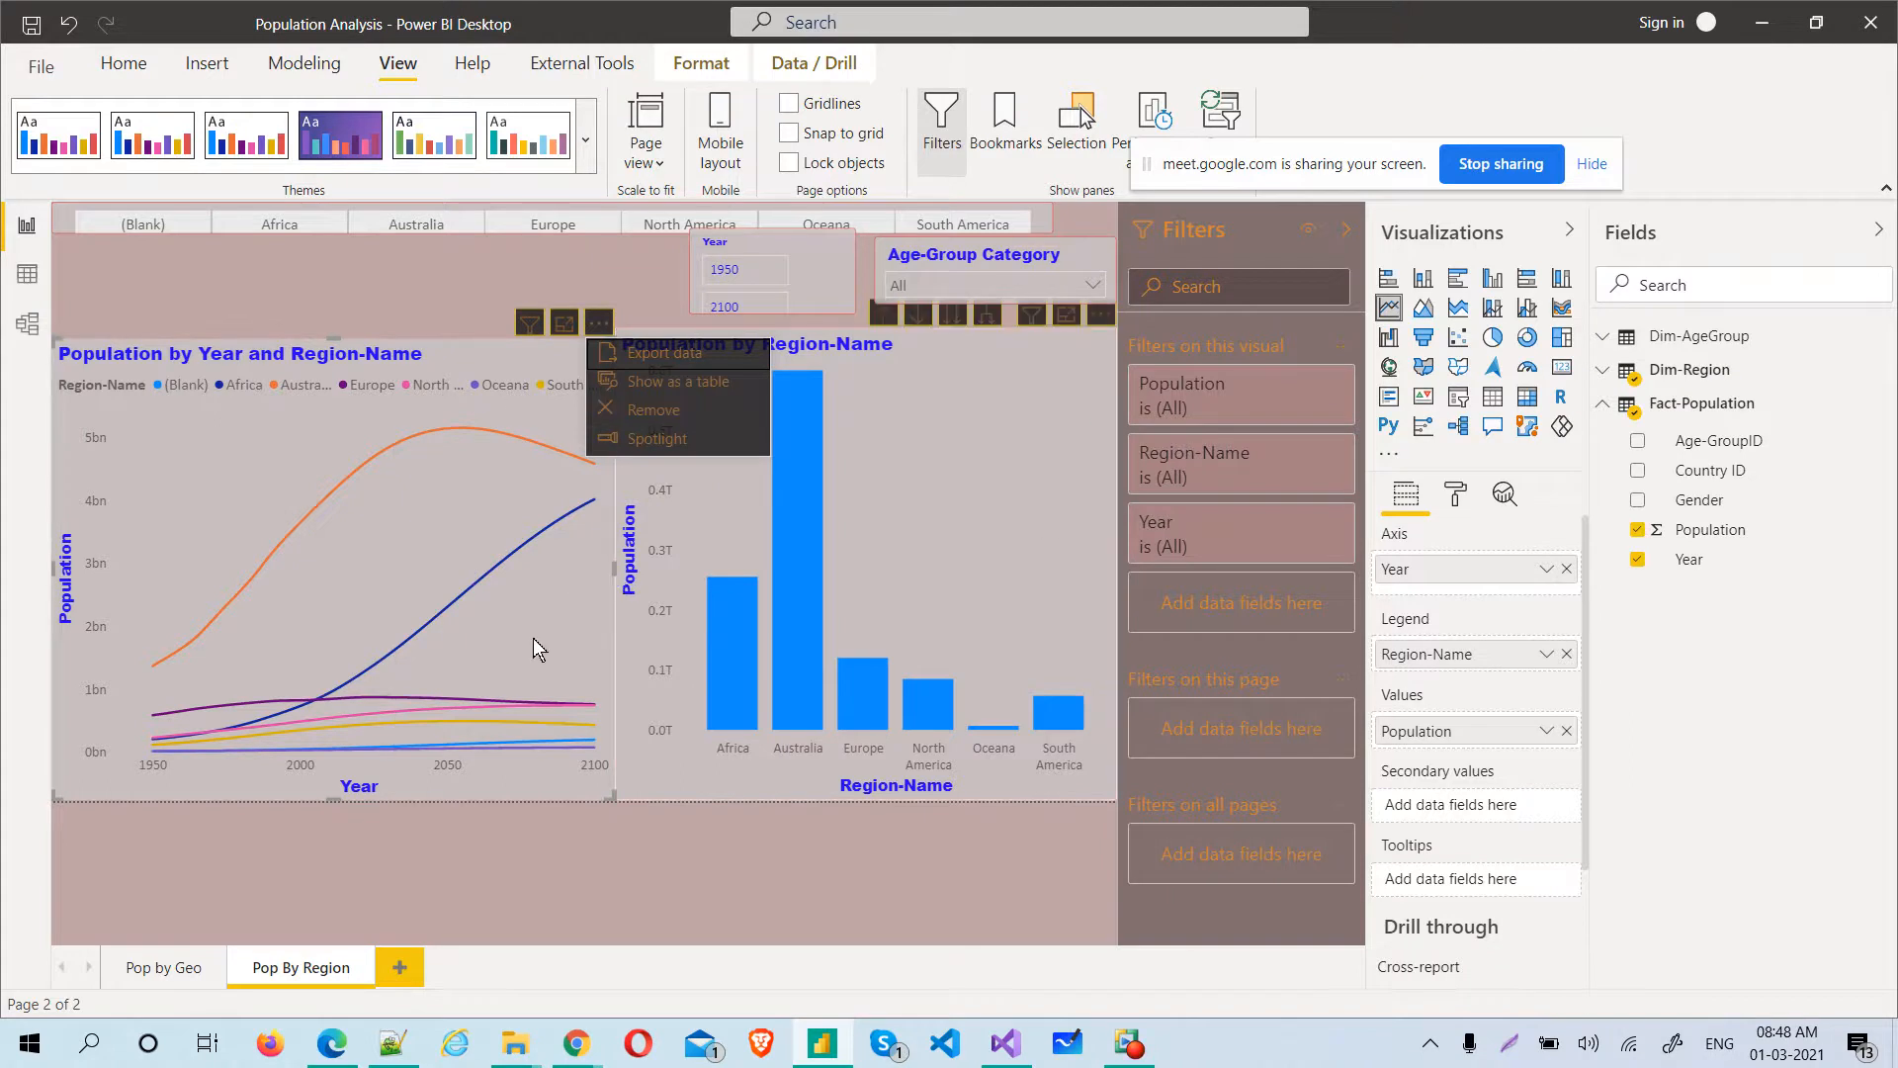
{"action": "left_click", "coordinate": [1030, 469]}
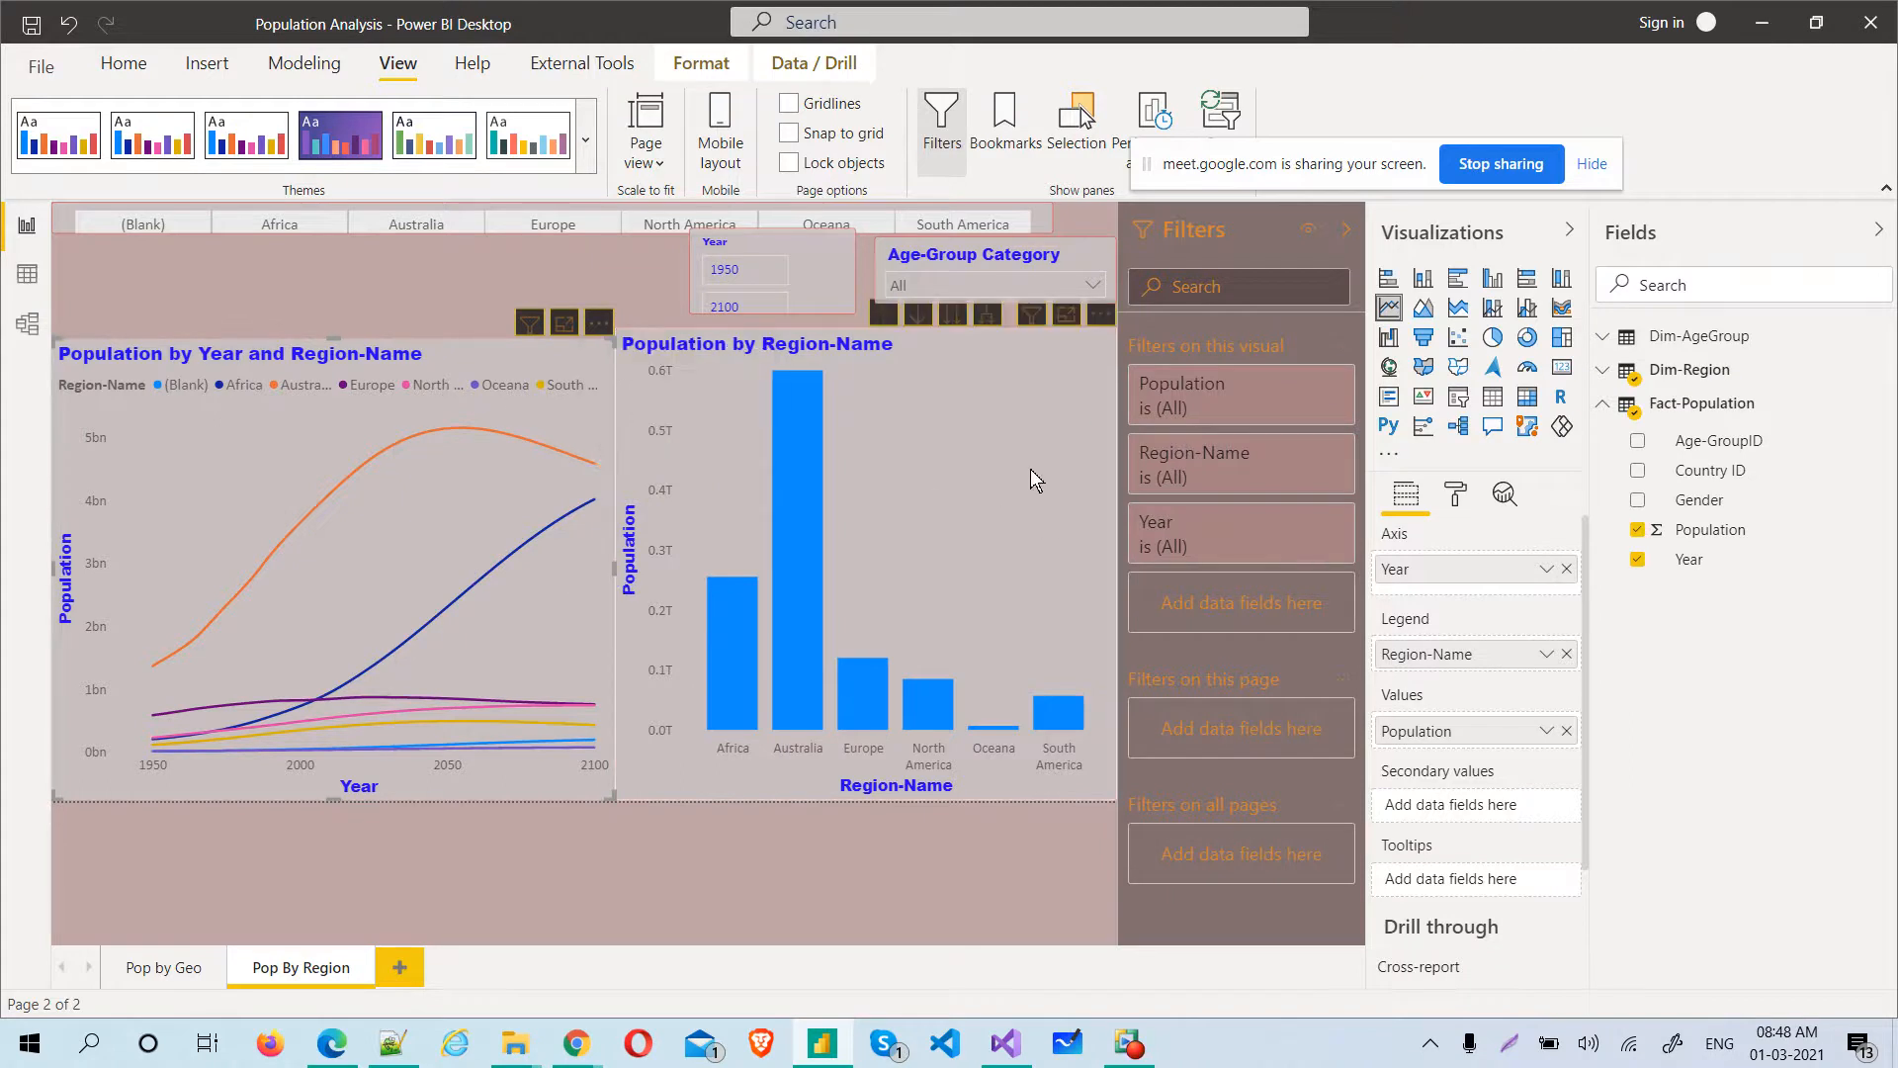
{"action": "left_click", "coordinate": [1030, 469]}
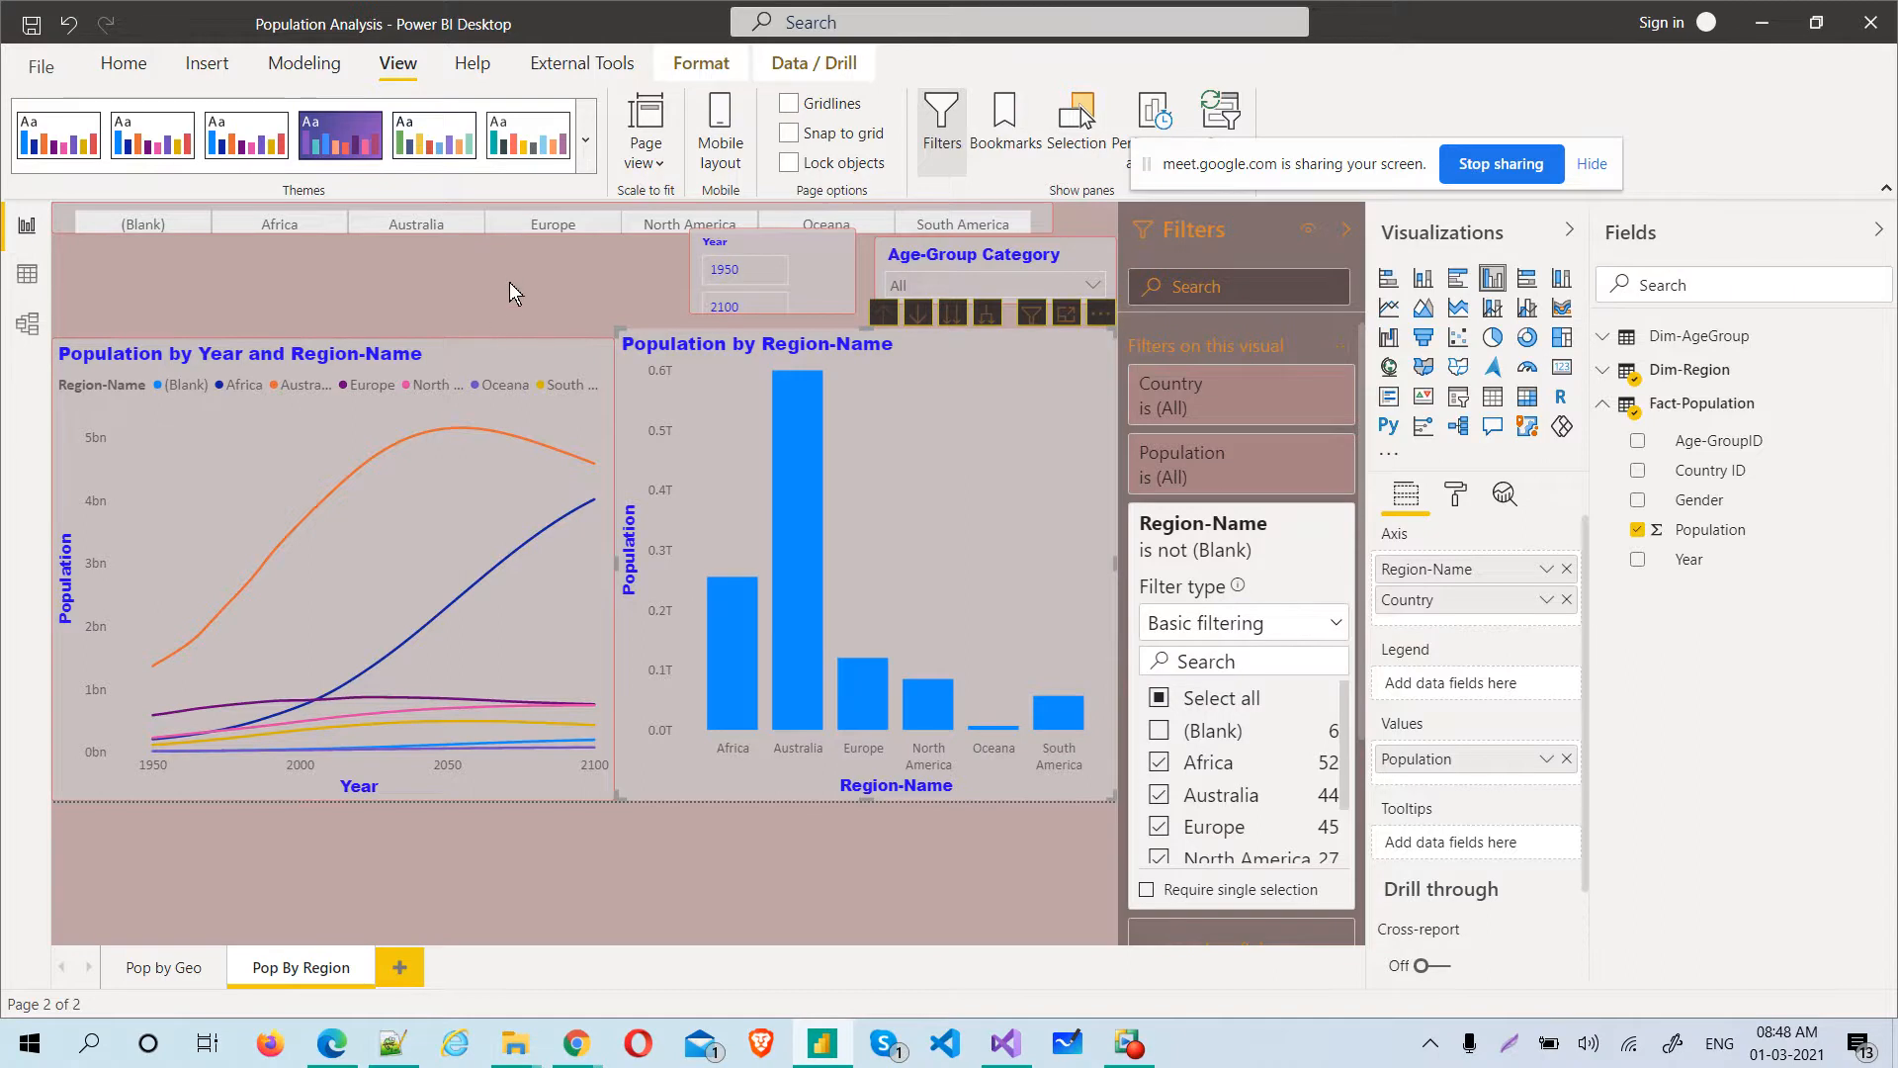
Add a new report page, and filter the Pop By Region page to Europe with its Region-Name slicer
{"action": "left_click_drag", "start_coordinate": [1307, 166], "coordinate": [1420, 73]}
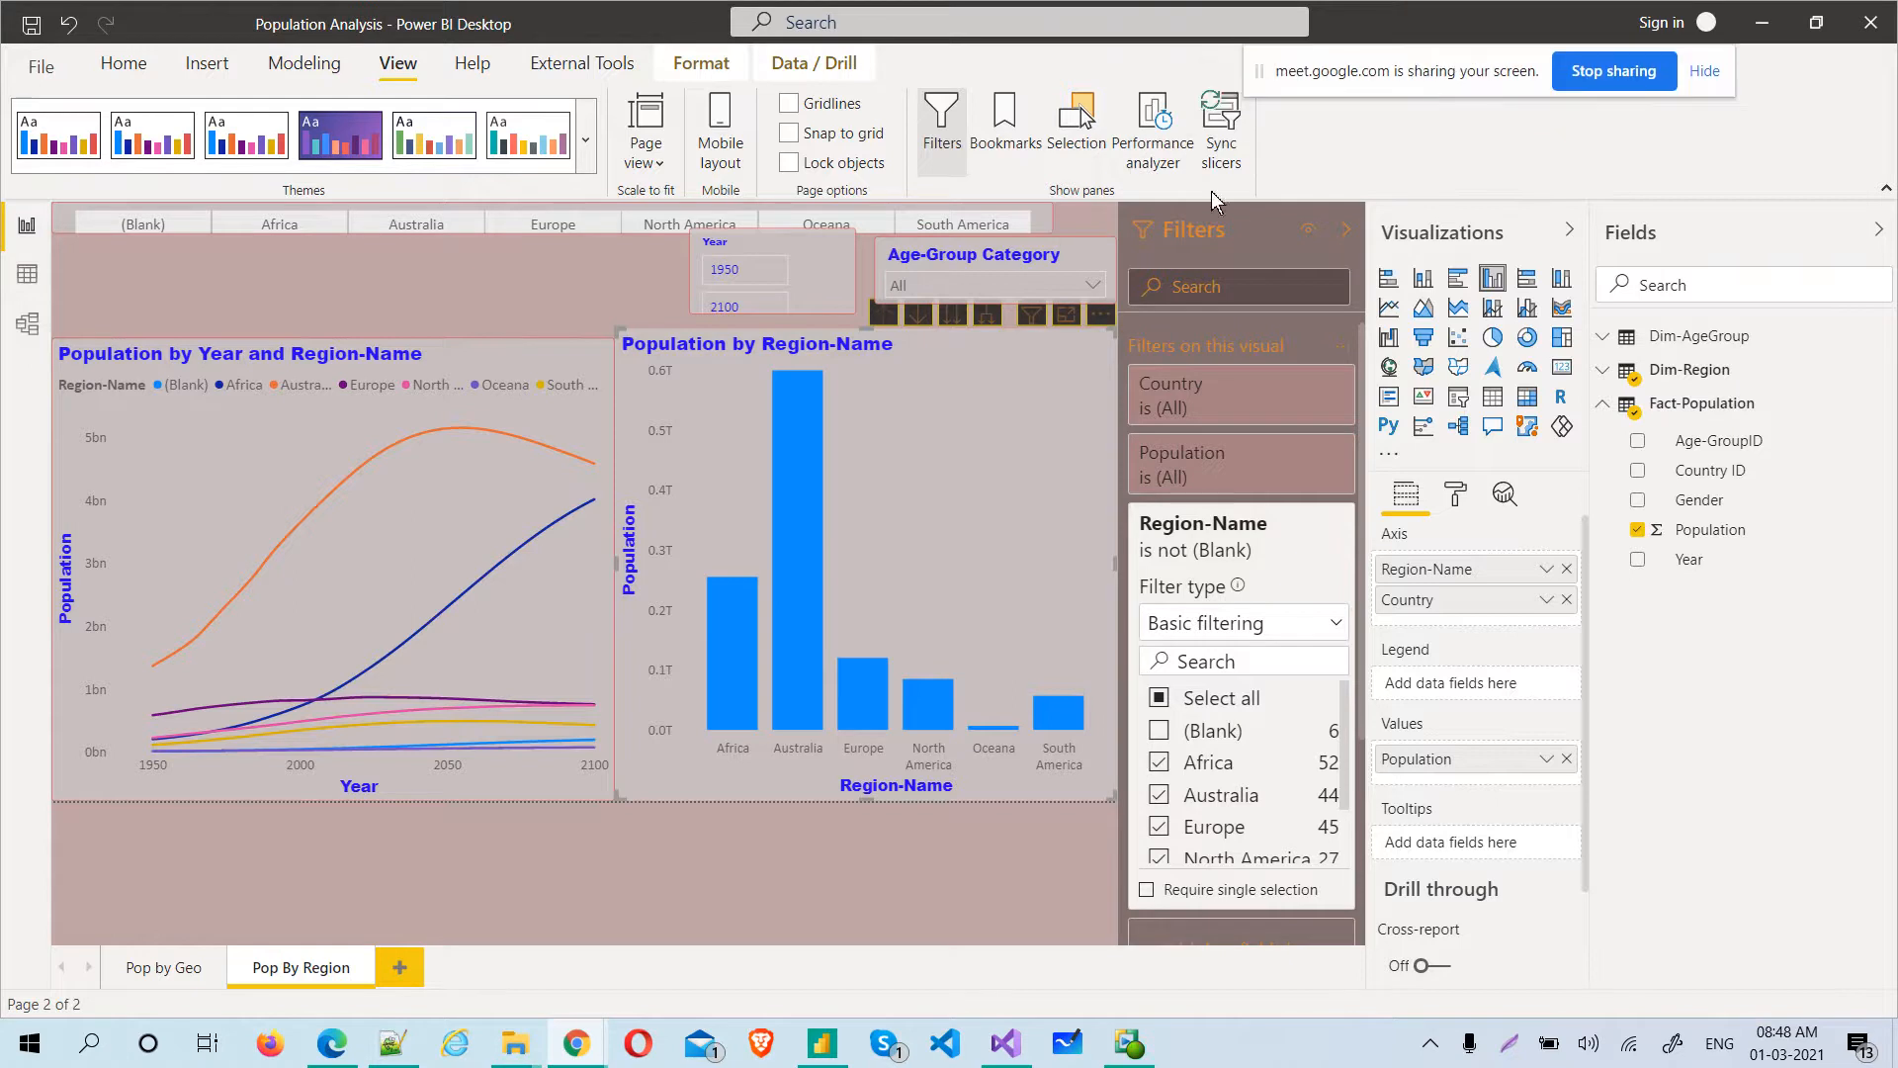
{"action": "left_click", "coordinate": [400, 967]}
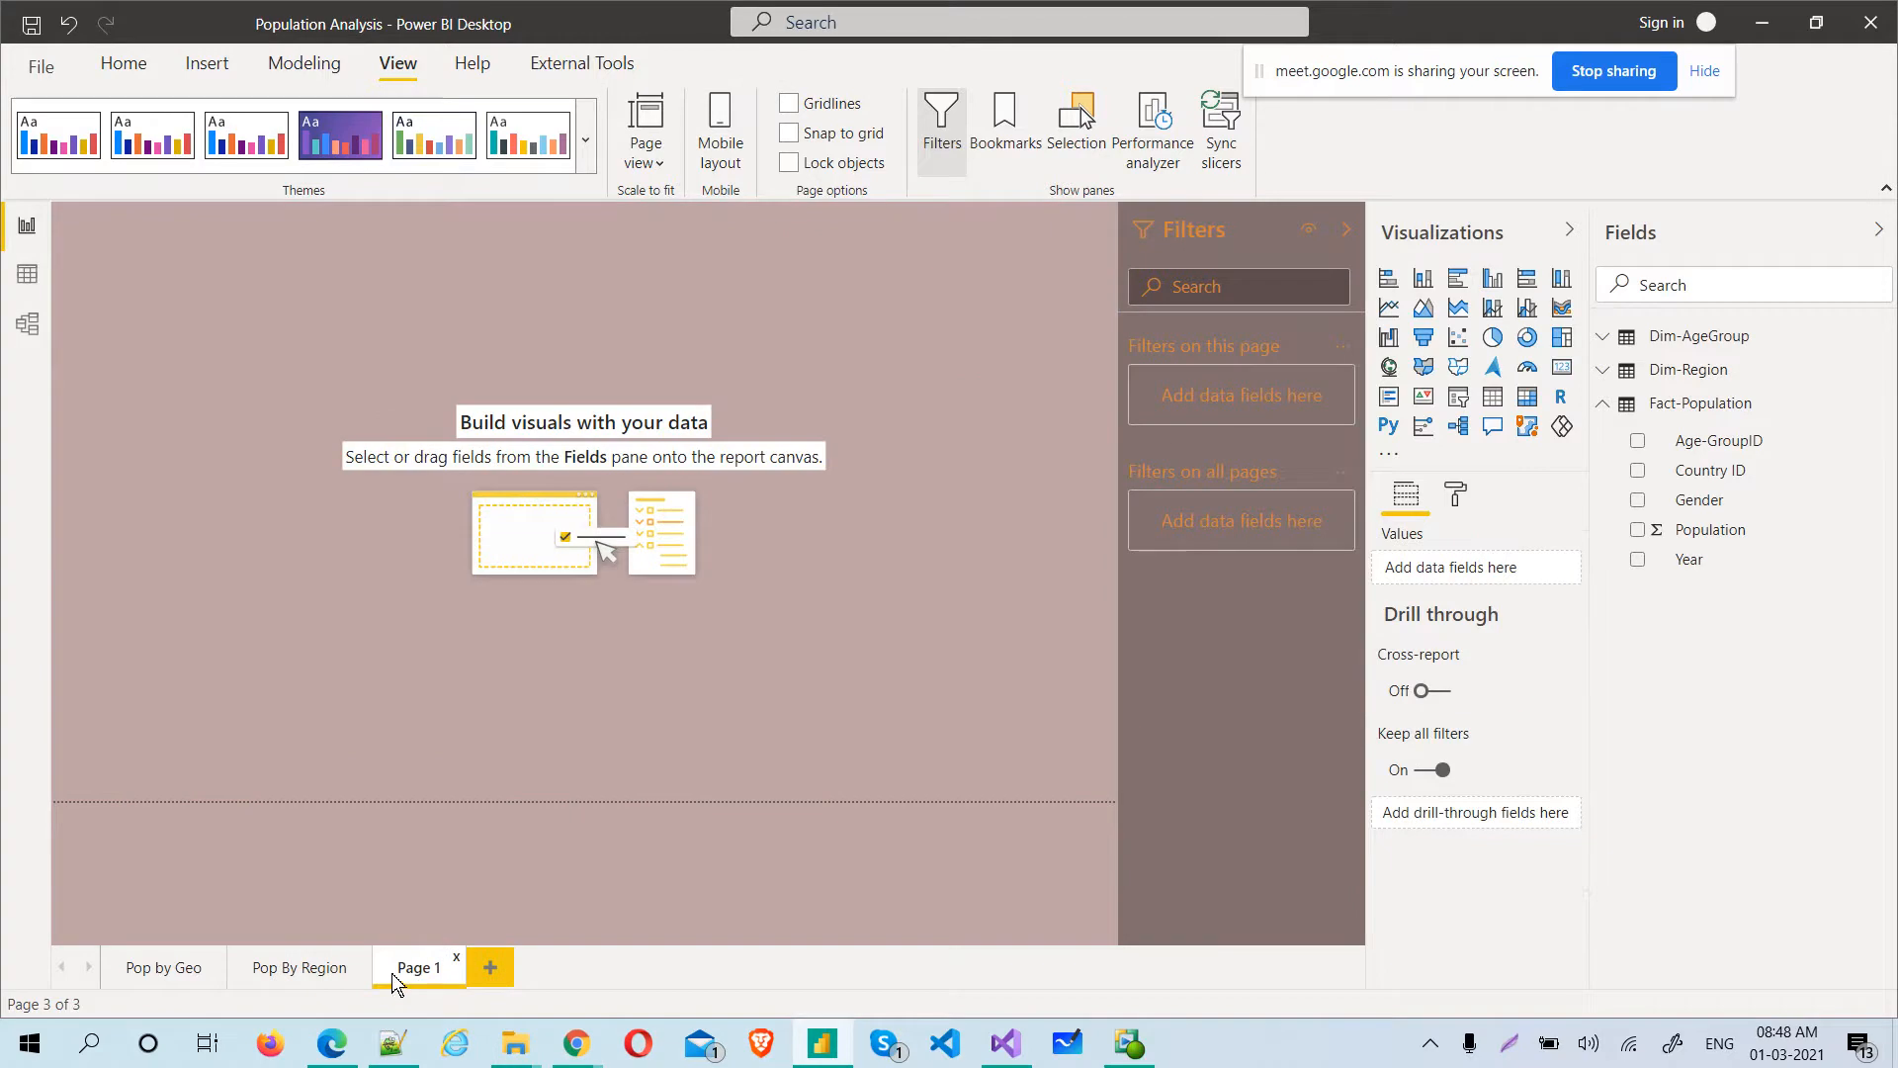
{"action": "left_click", "coordinate": [319, 966]}
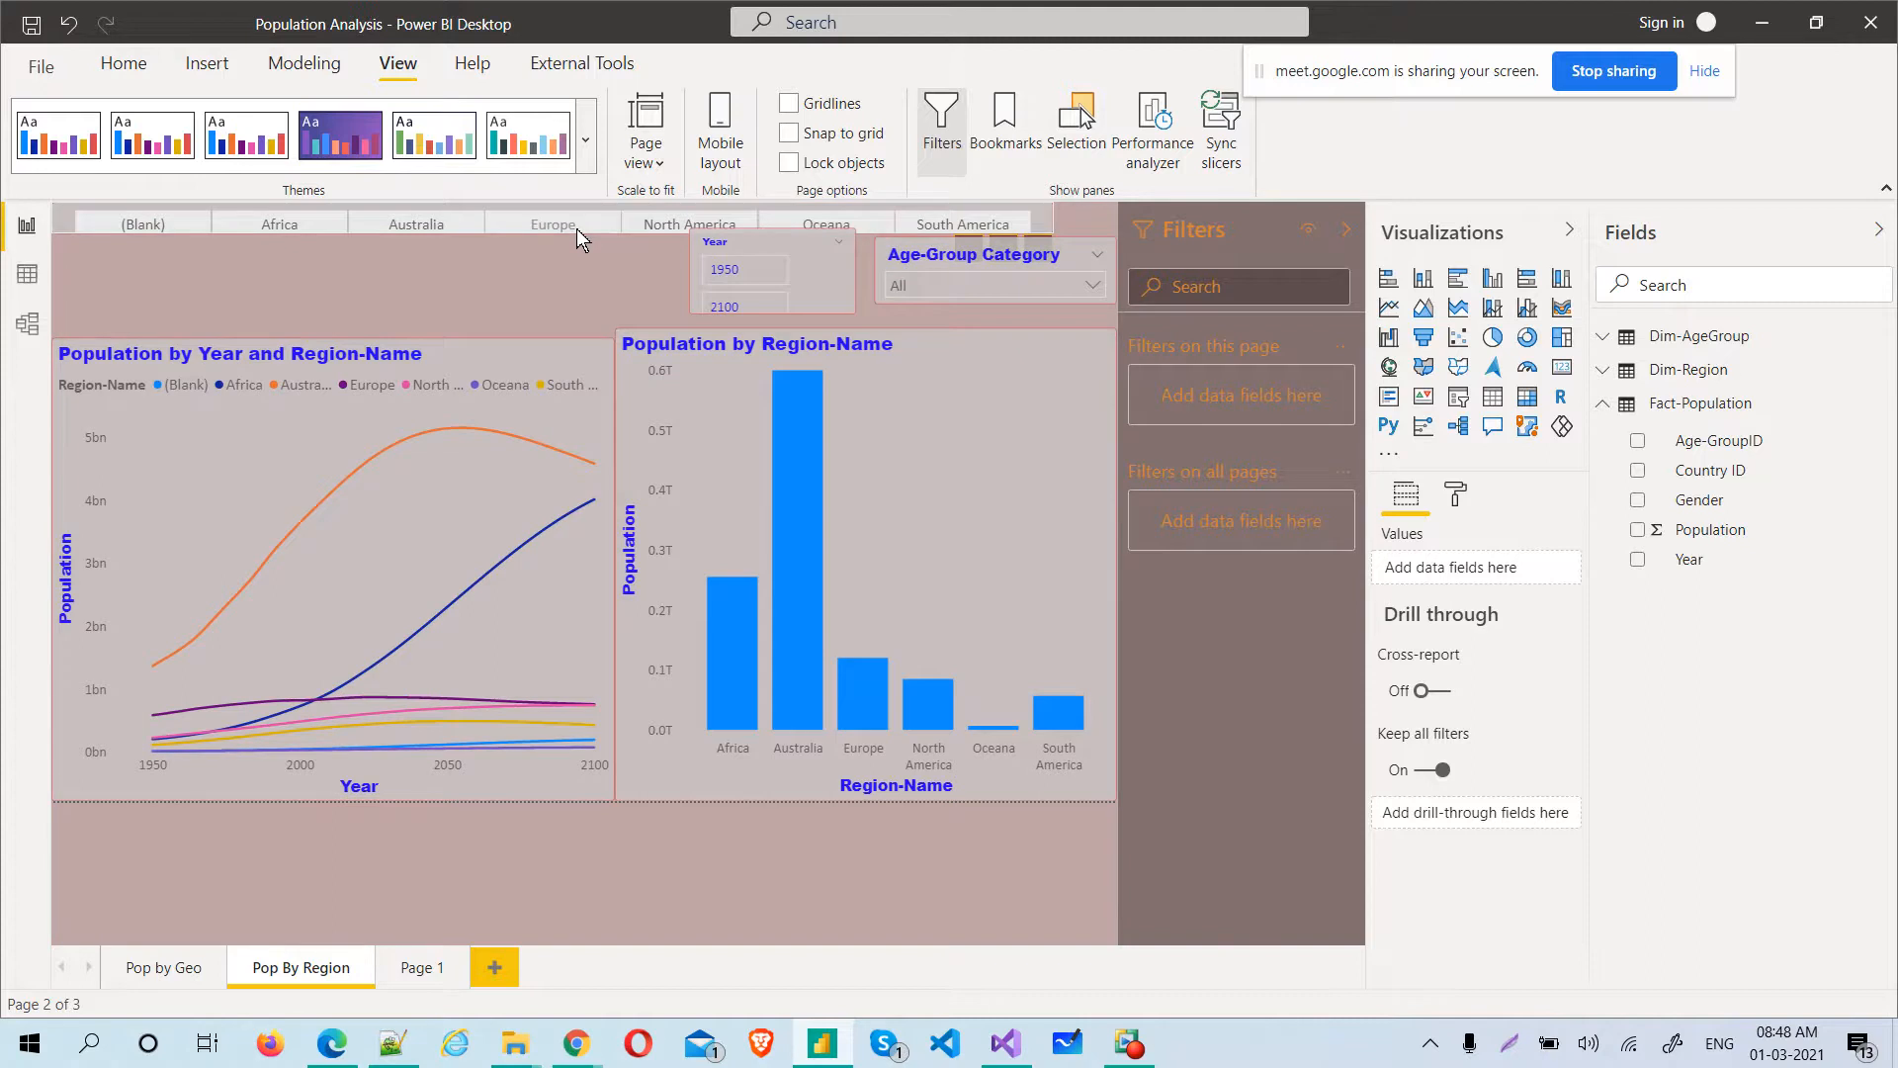
{"action": "left_click", "coordinate": [577, 229]}
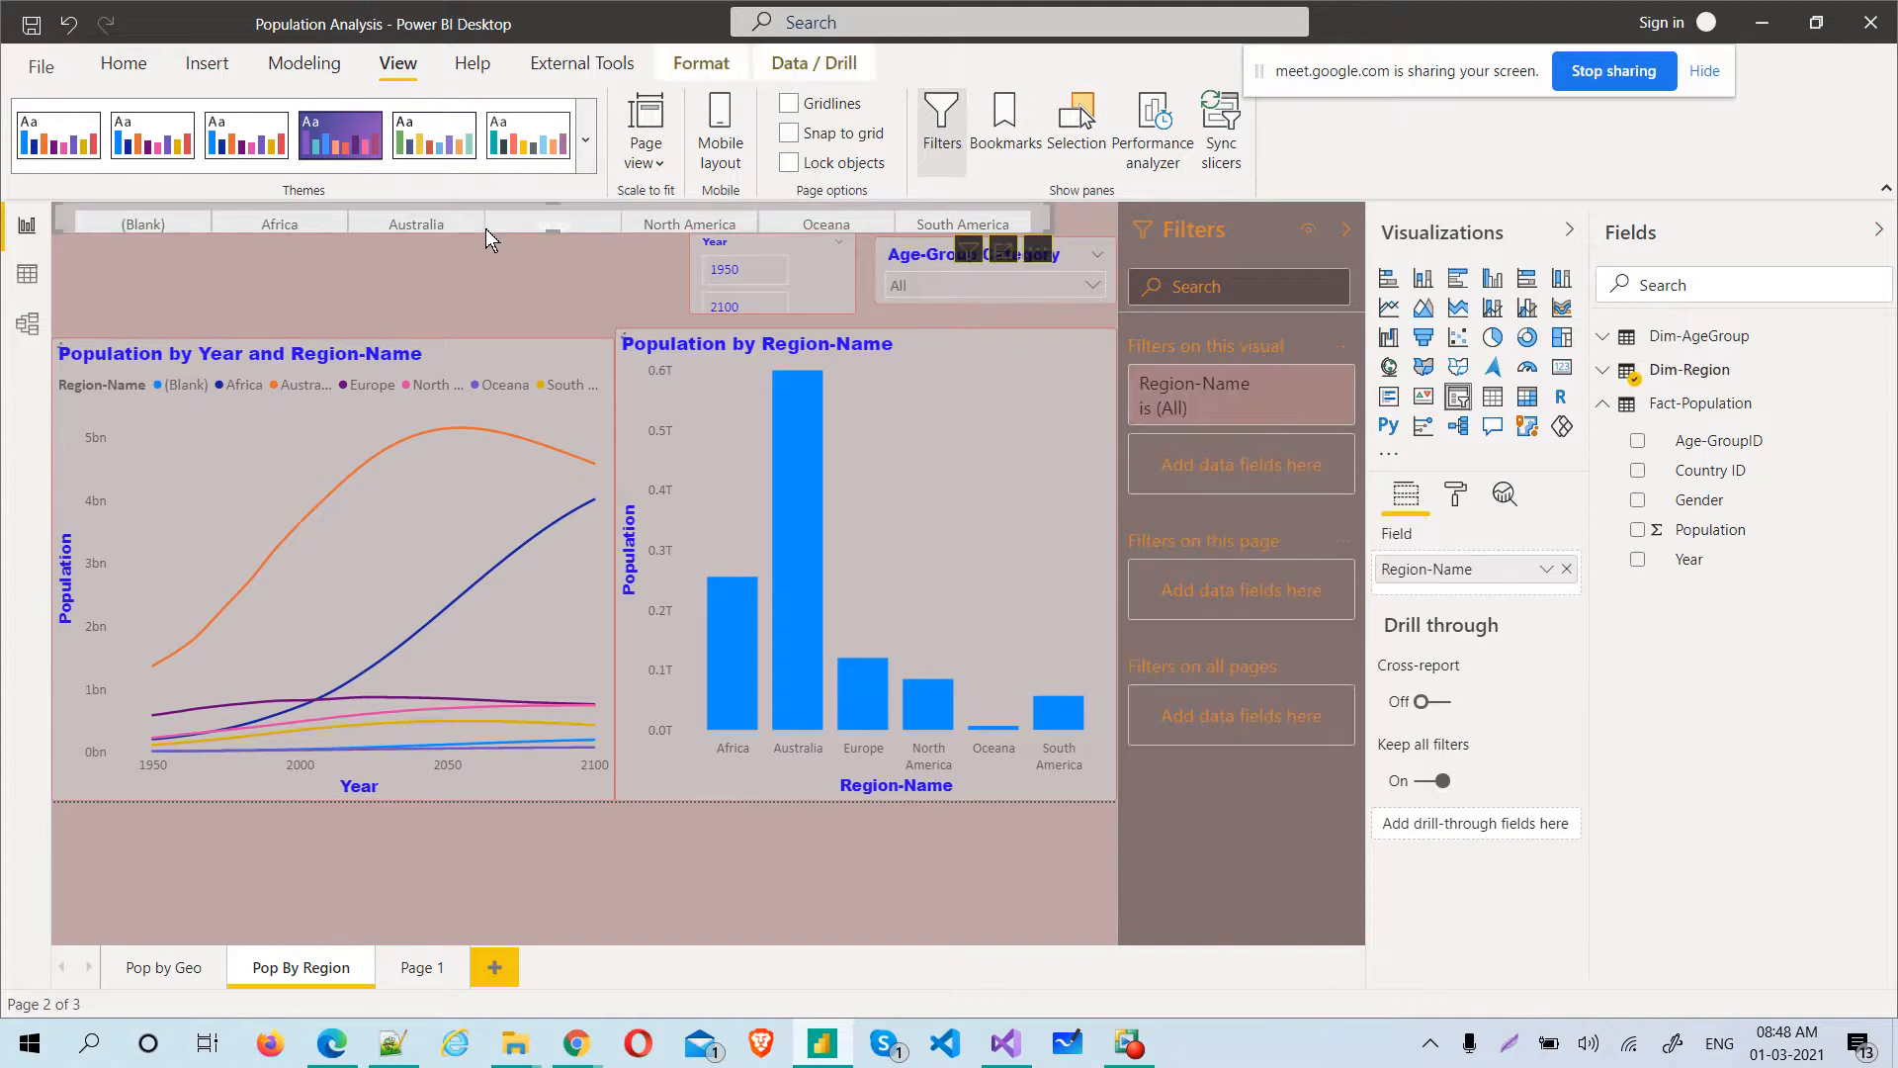
{"action": "left_click", "coordinate": [557, 233]}
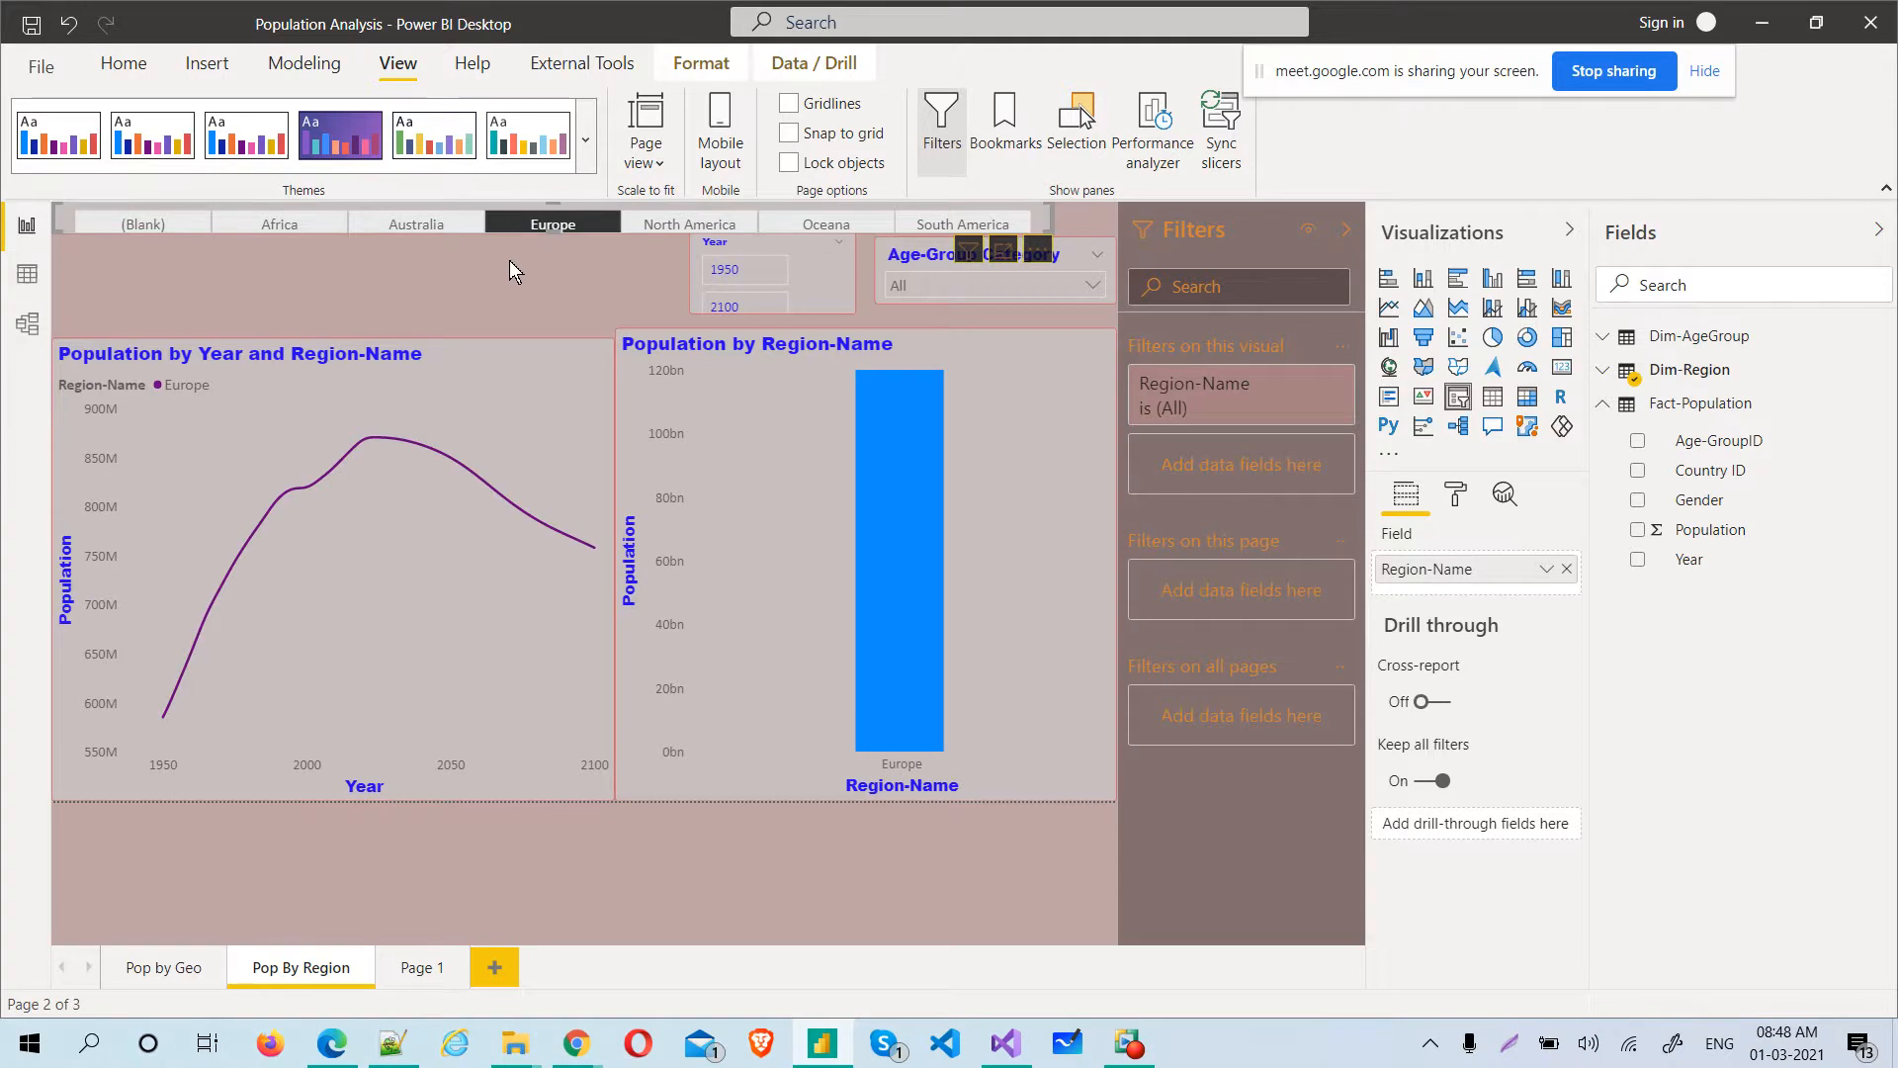
Paste a copy of the Region-Name slicer from Pop By Region onto Page 1 without syncing it
{"action": "left_click", "coordinate": [421, 972]}
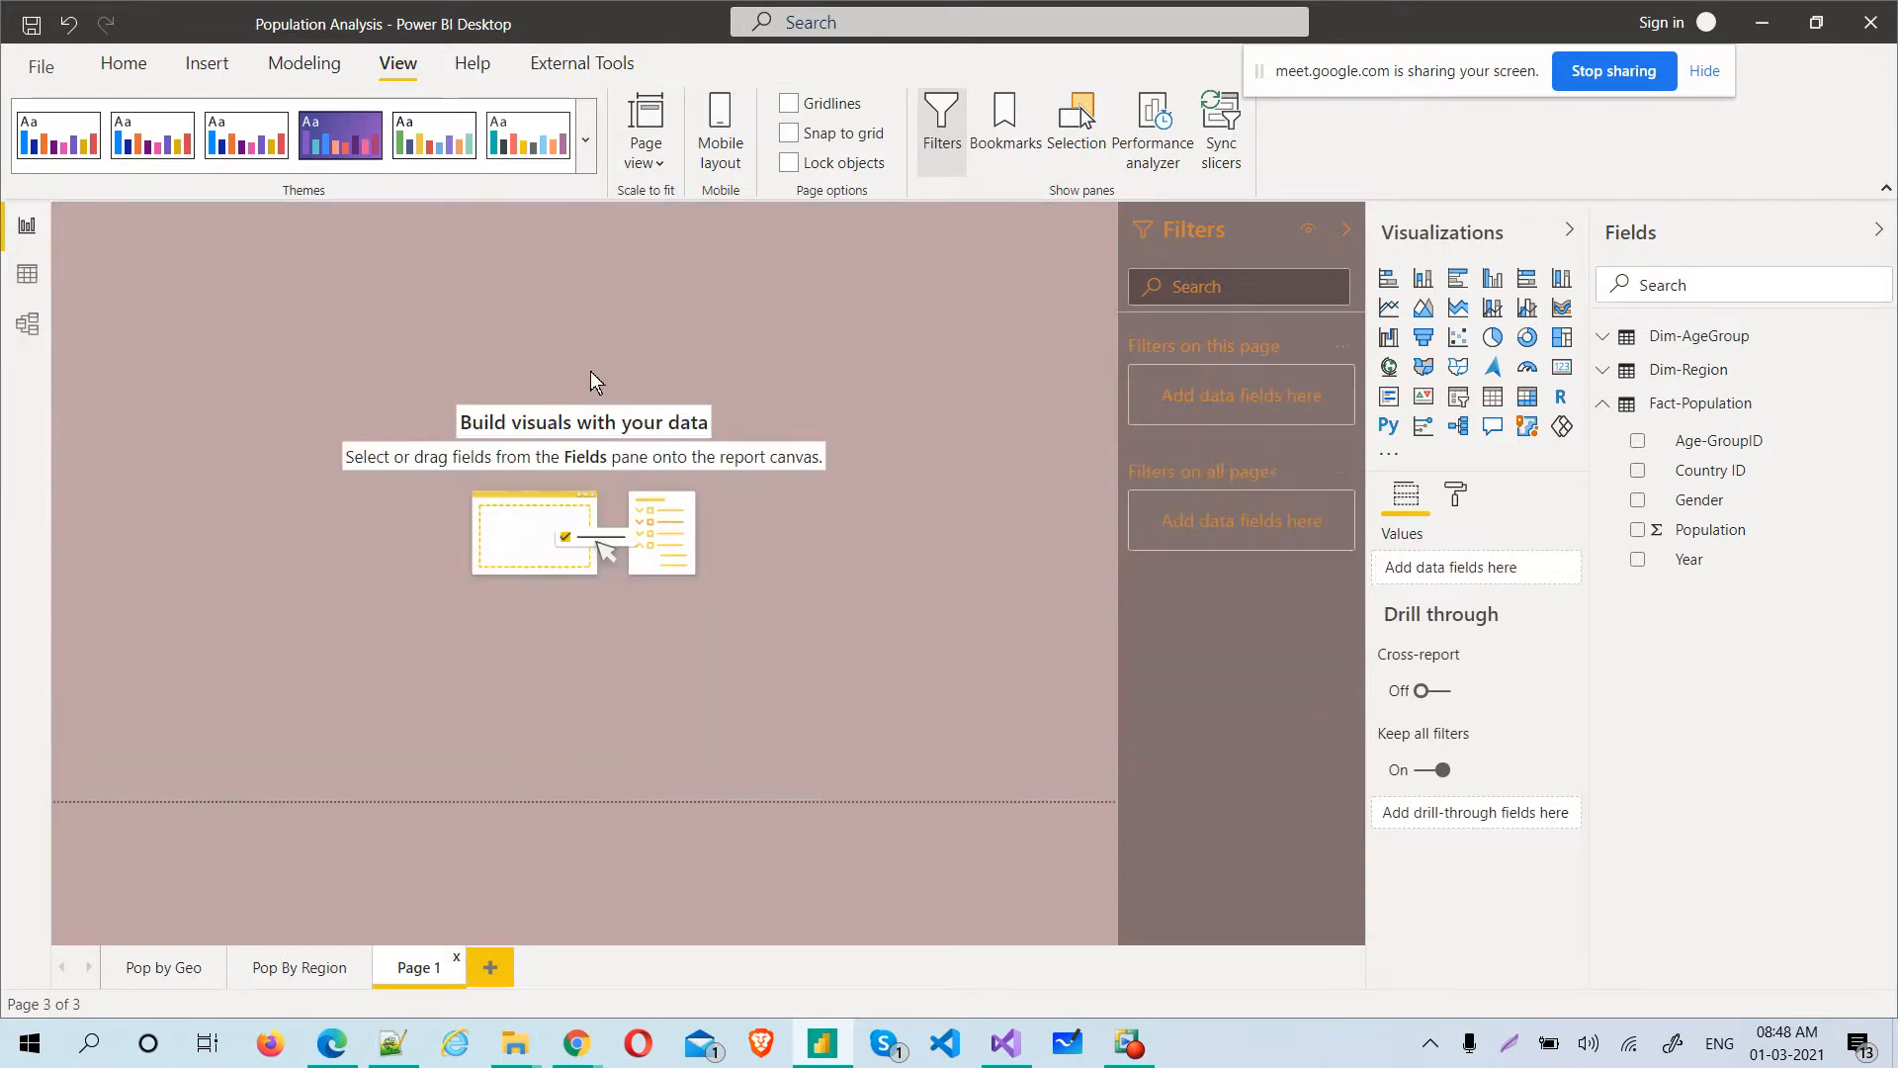
{"action": "key", "text": "ctrl+v"}
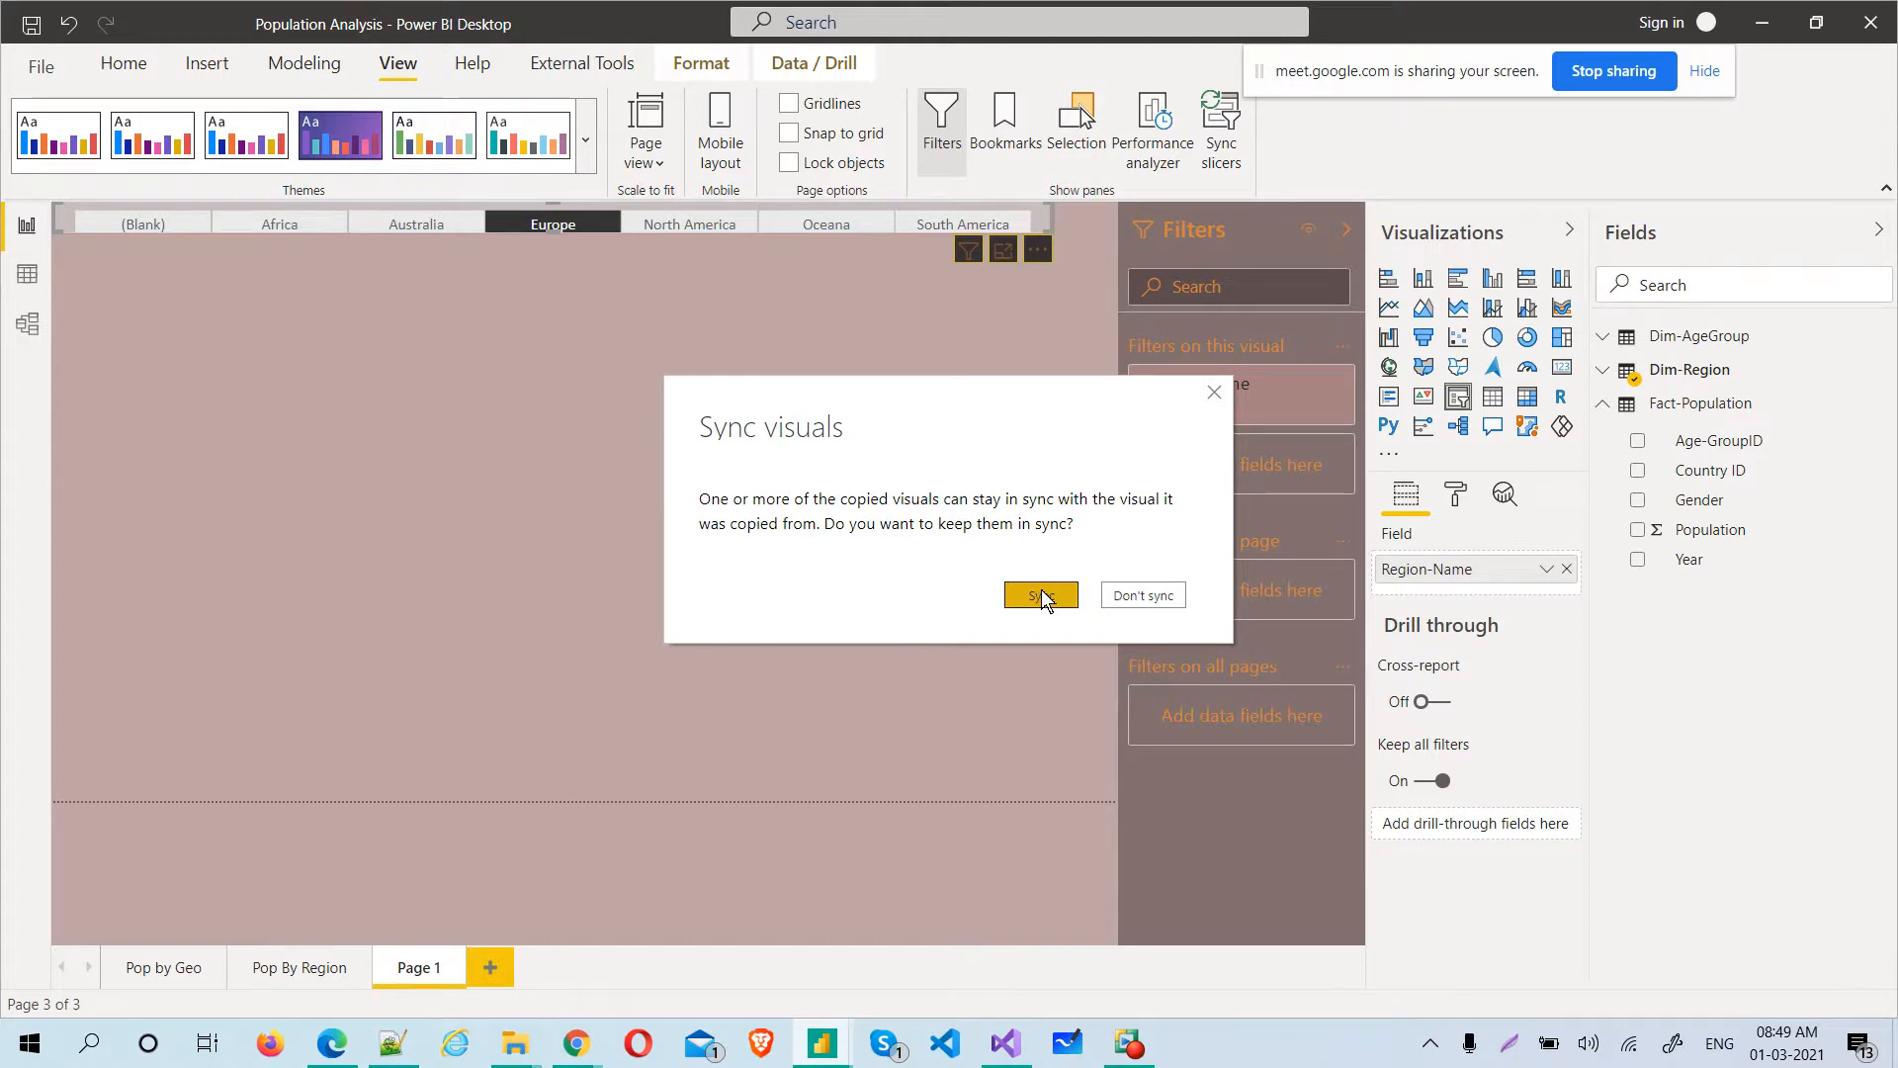
{"action": "left_click", "coordinate": [1144, 595]}
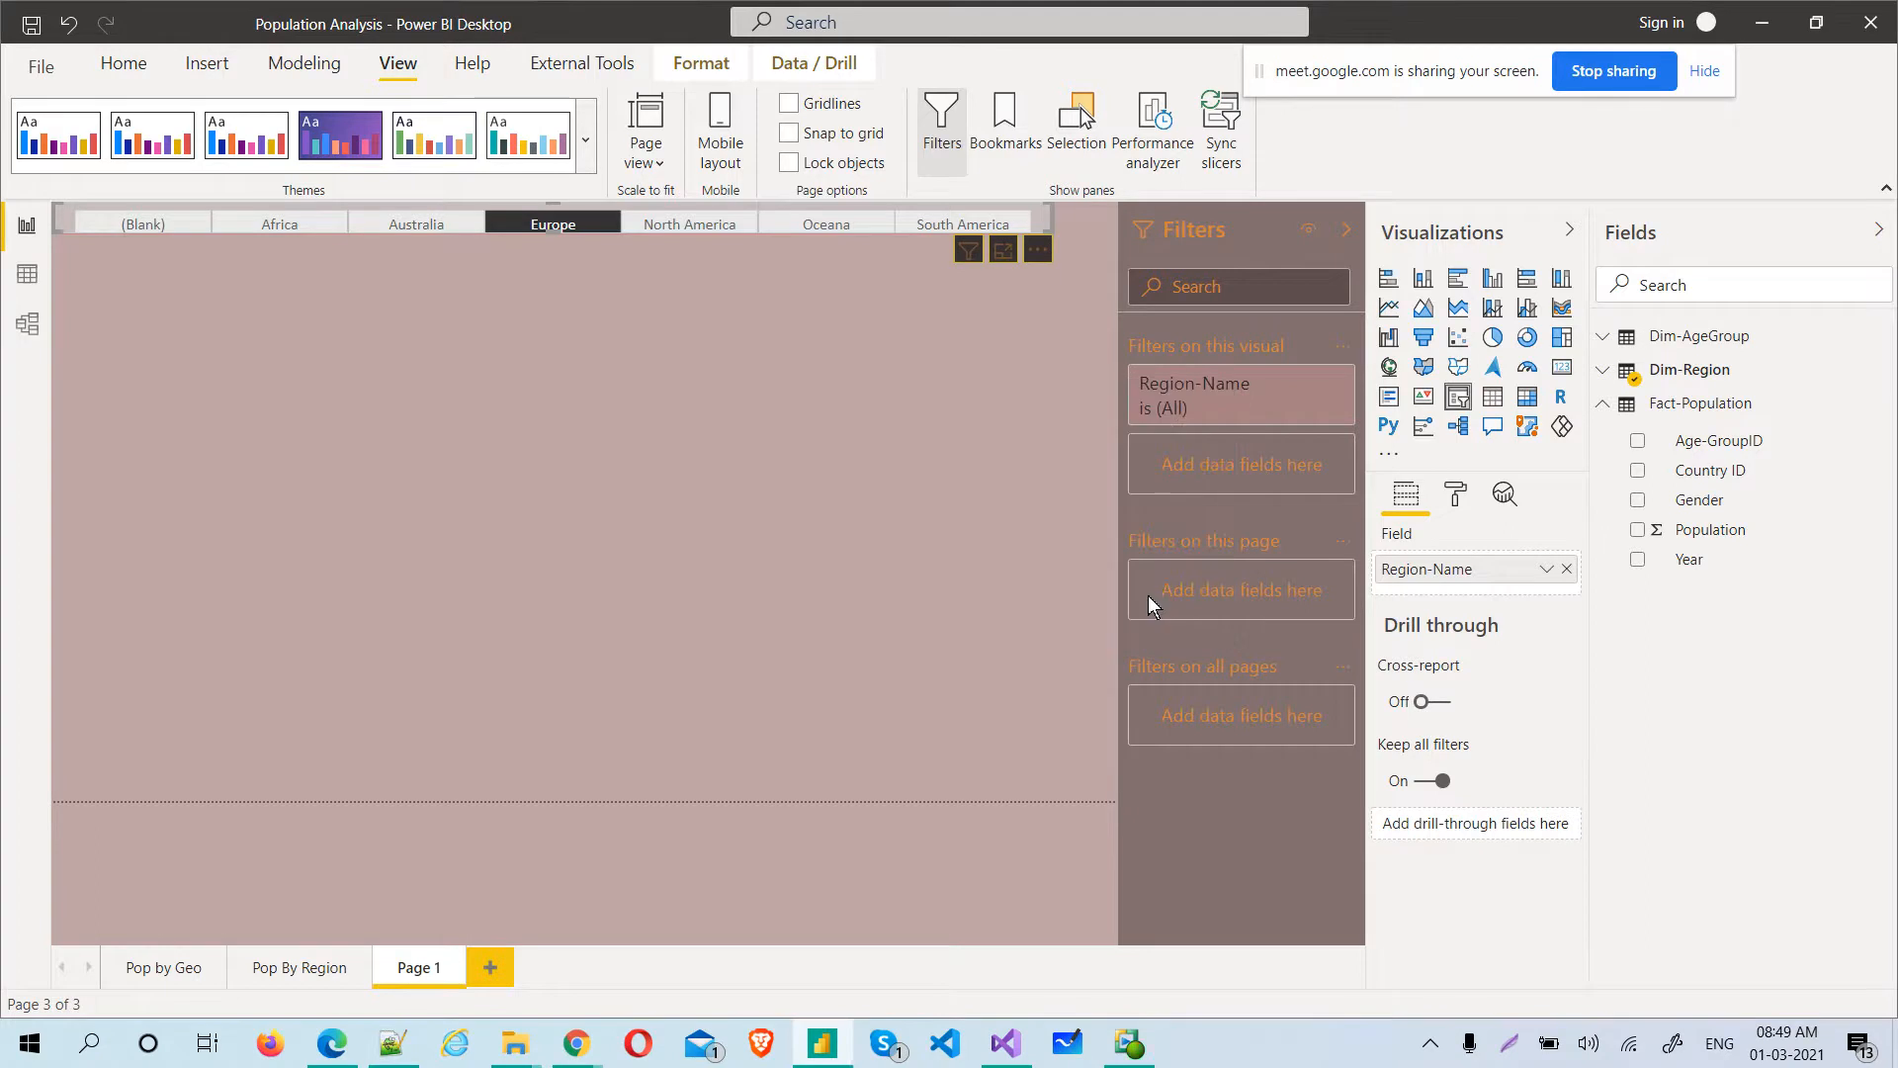
Add a treemap below the slicer, make it narrower and taller, and fill it with Population as values and Country as details
{"action": "left_click", "coordinate": [708, 416]}
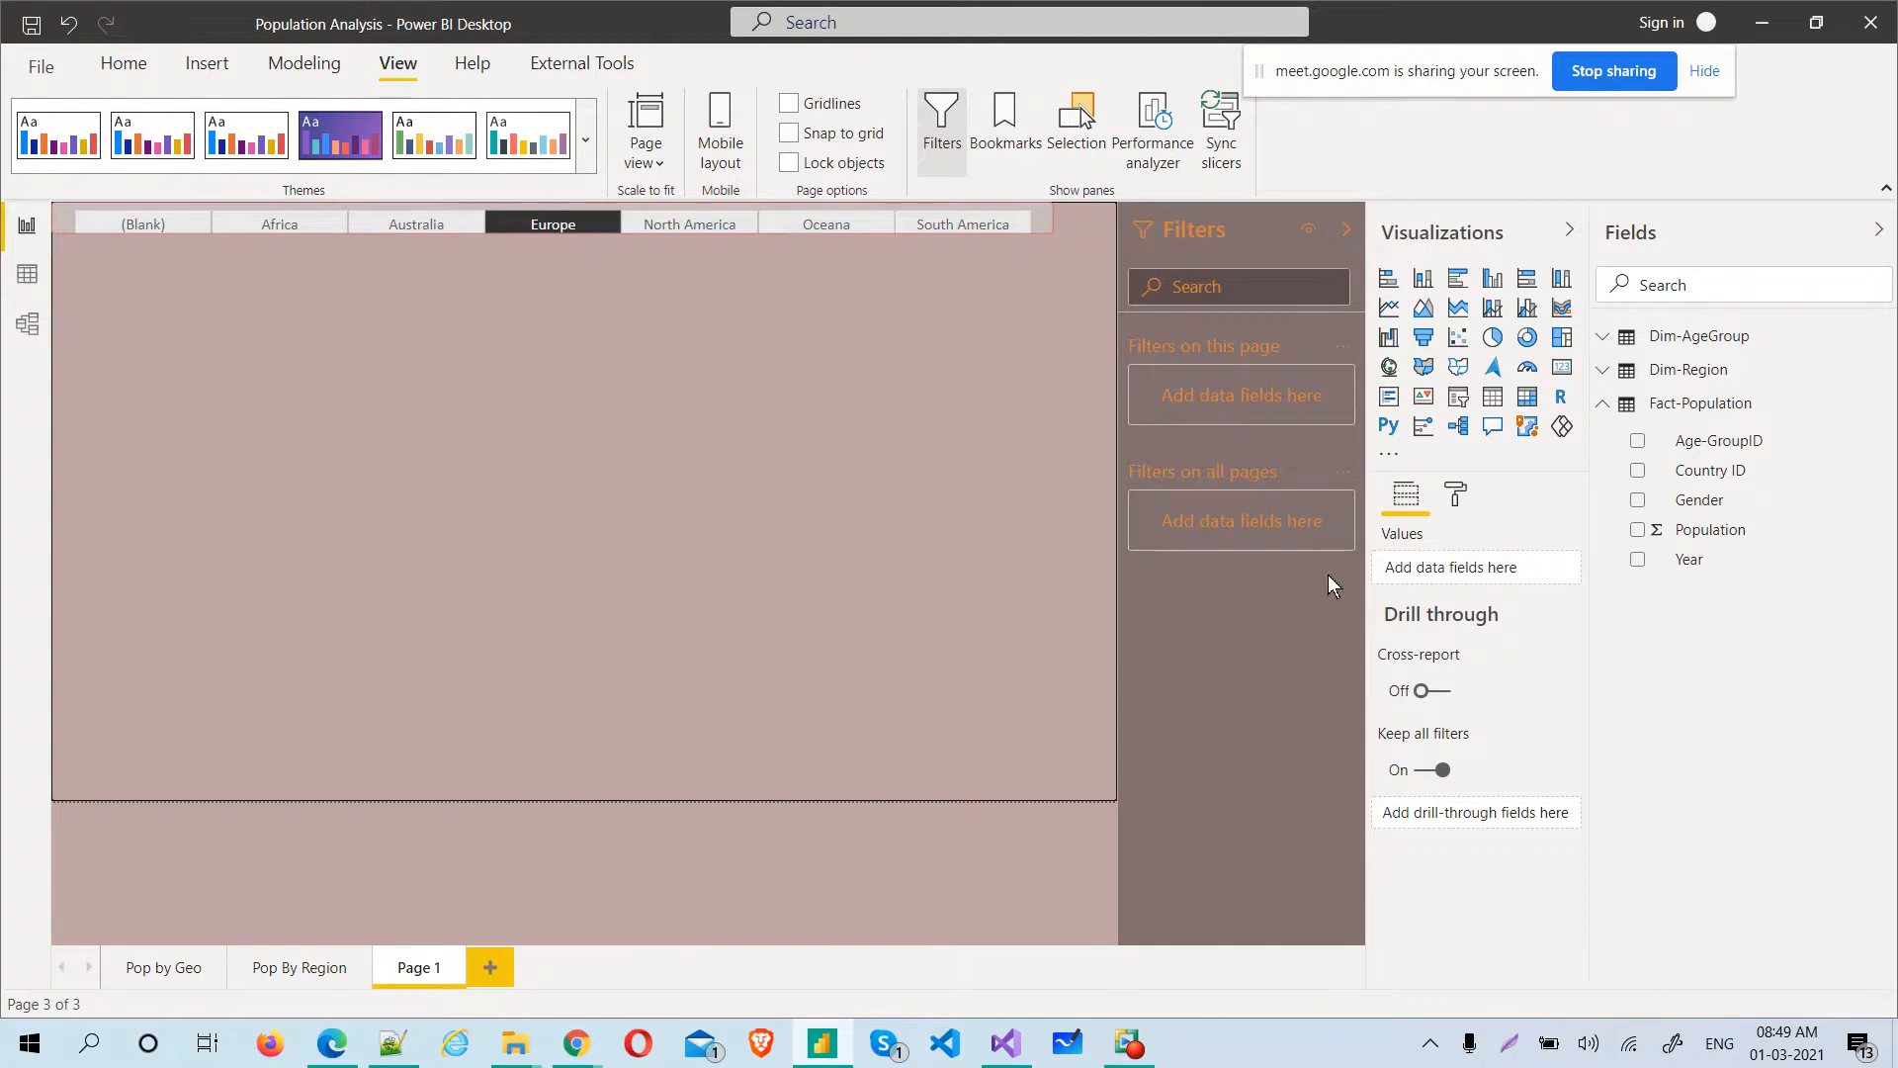
{"action": "left_click", "coordinate": [1563, 339]}
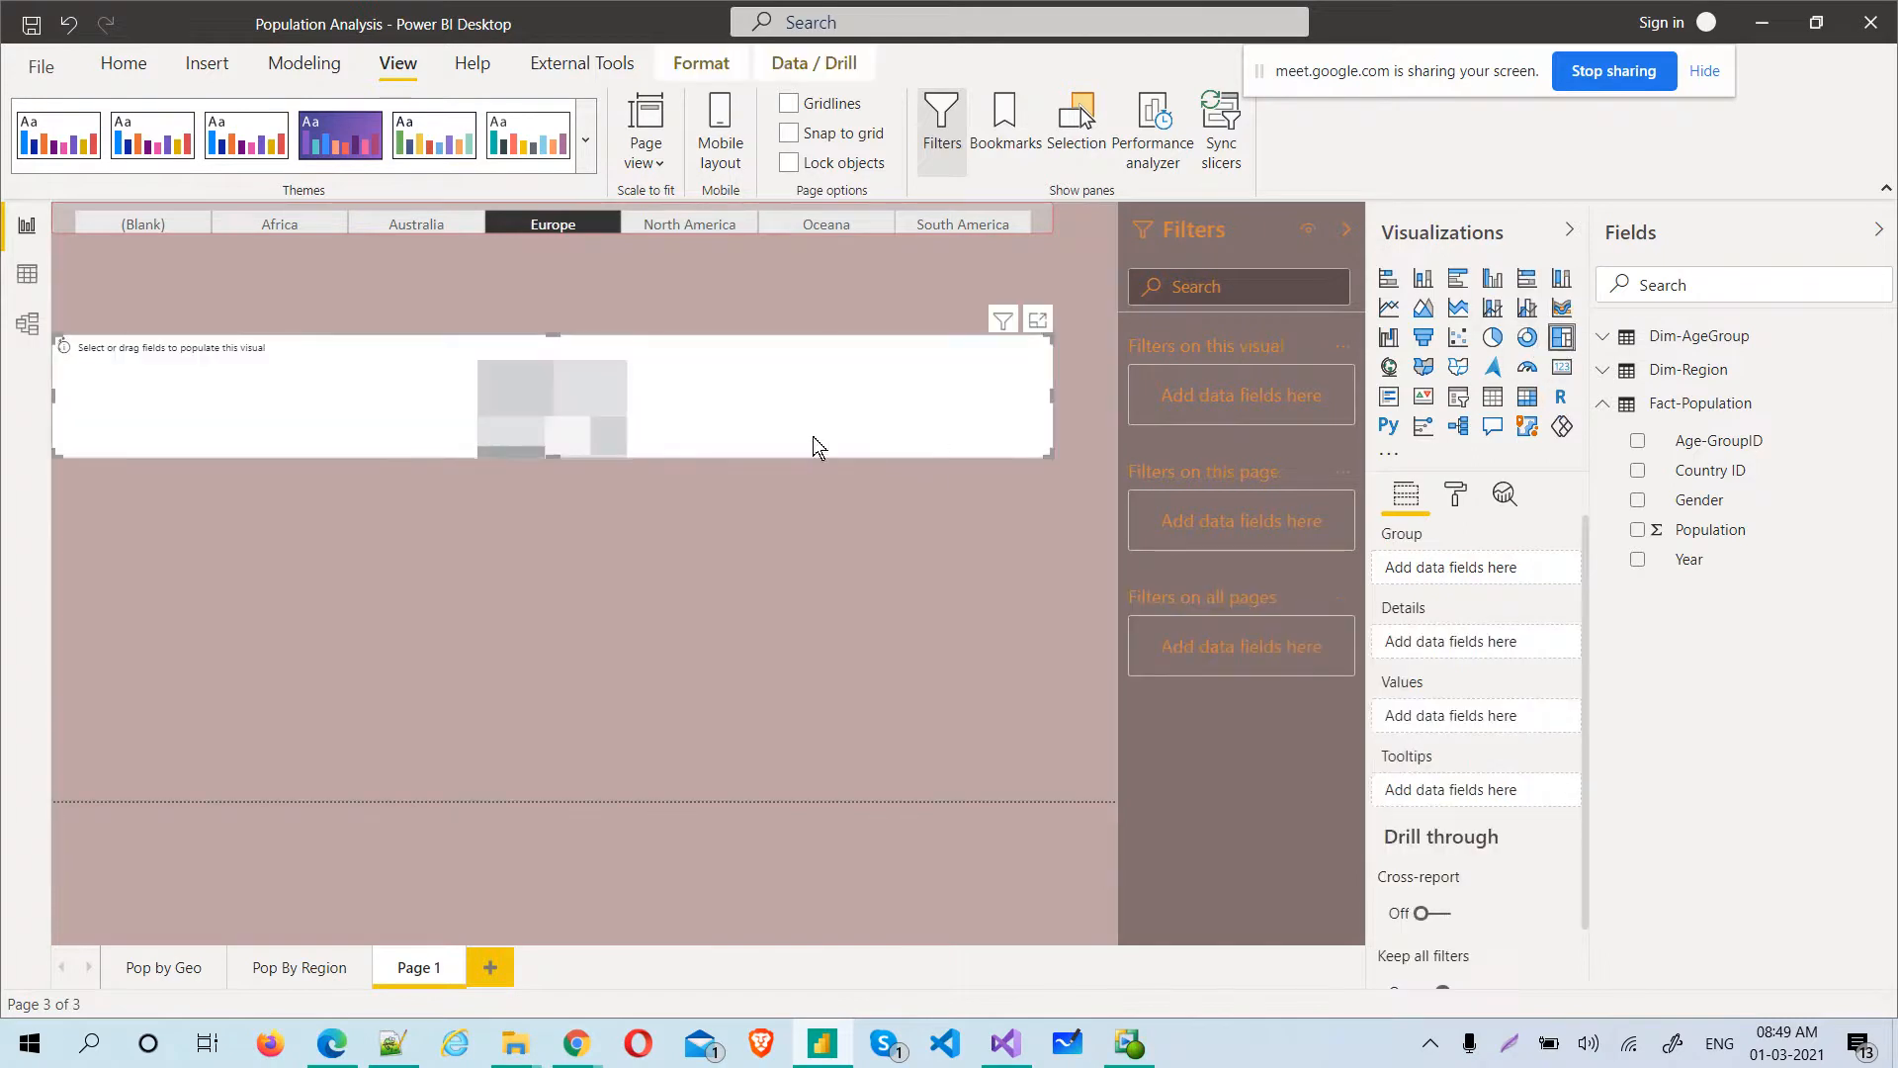
{"action": "left_click_drag", "start_coordinate": [1047, 445], "coordinate": [661, 813]}
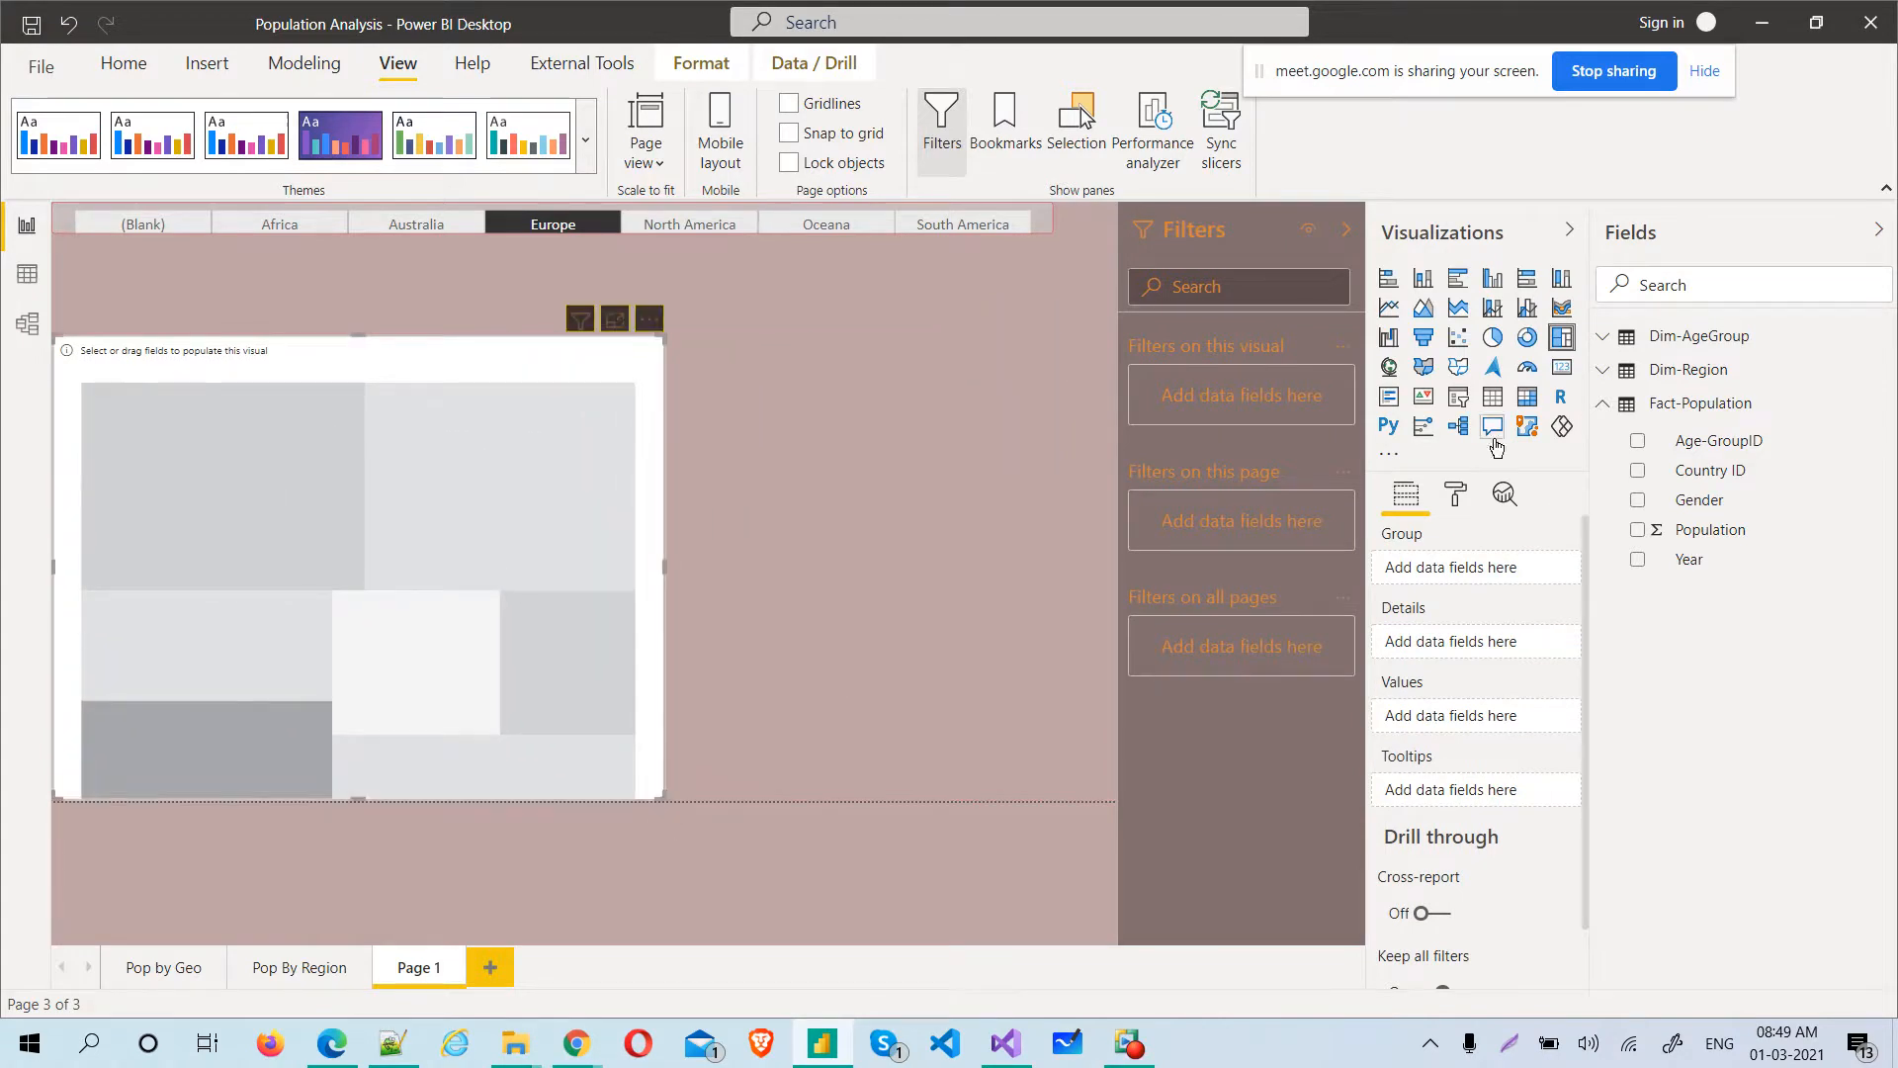
{"action": "left_click", "coordinate": [1637, 531]}
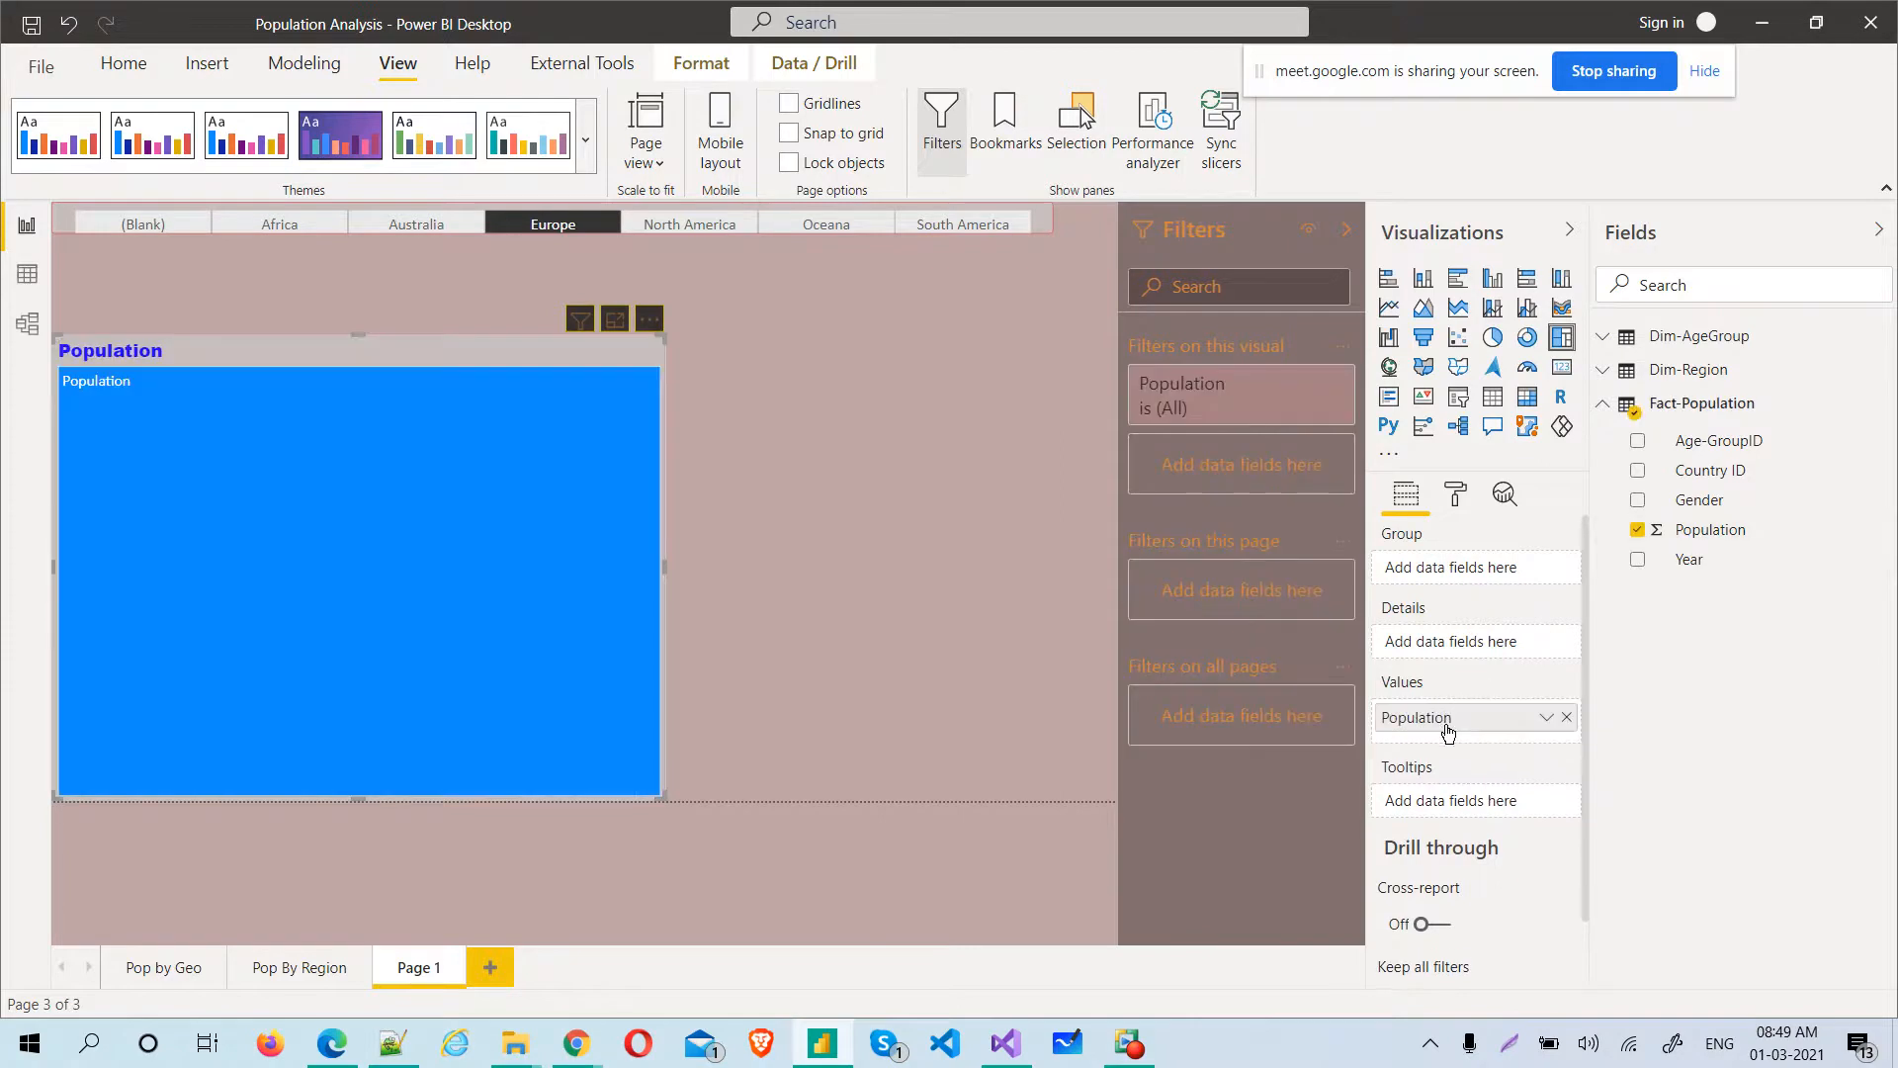
{"action": "left_click", "coordinate": [1601, 373]}
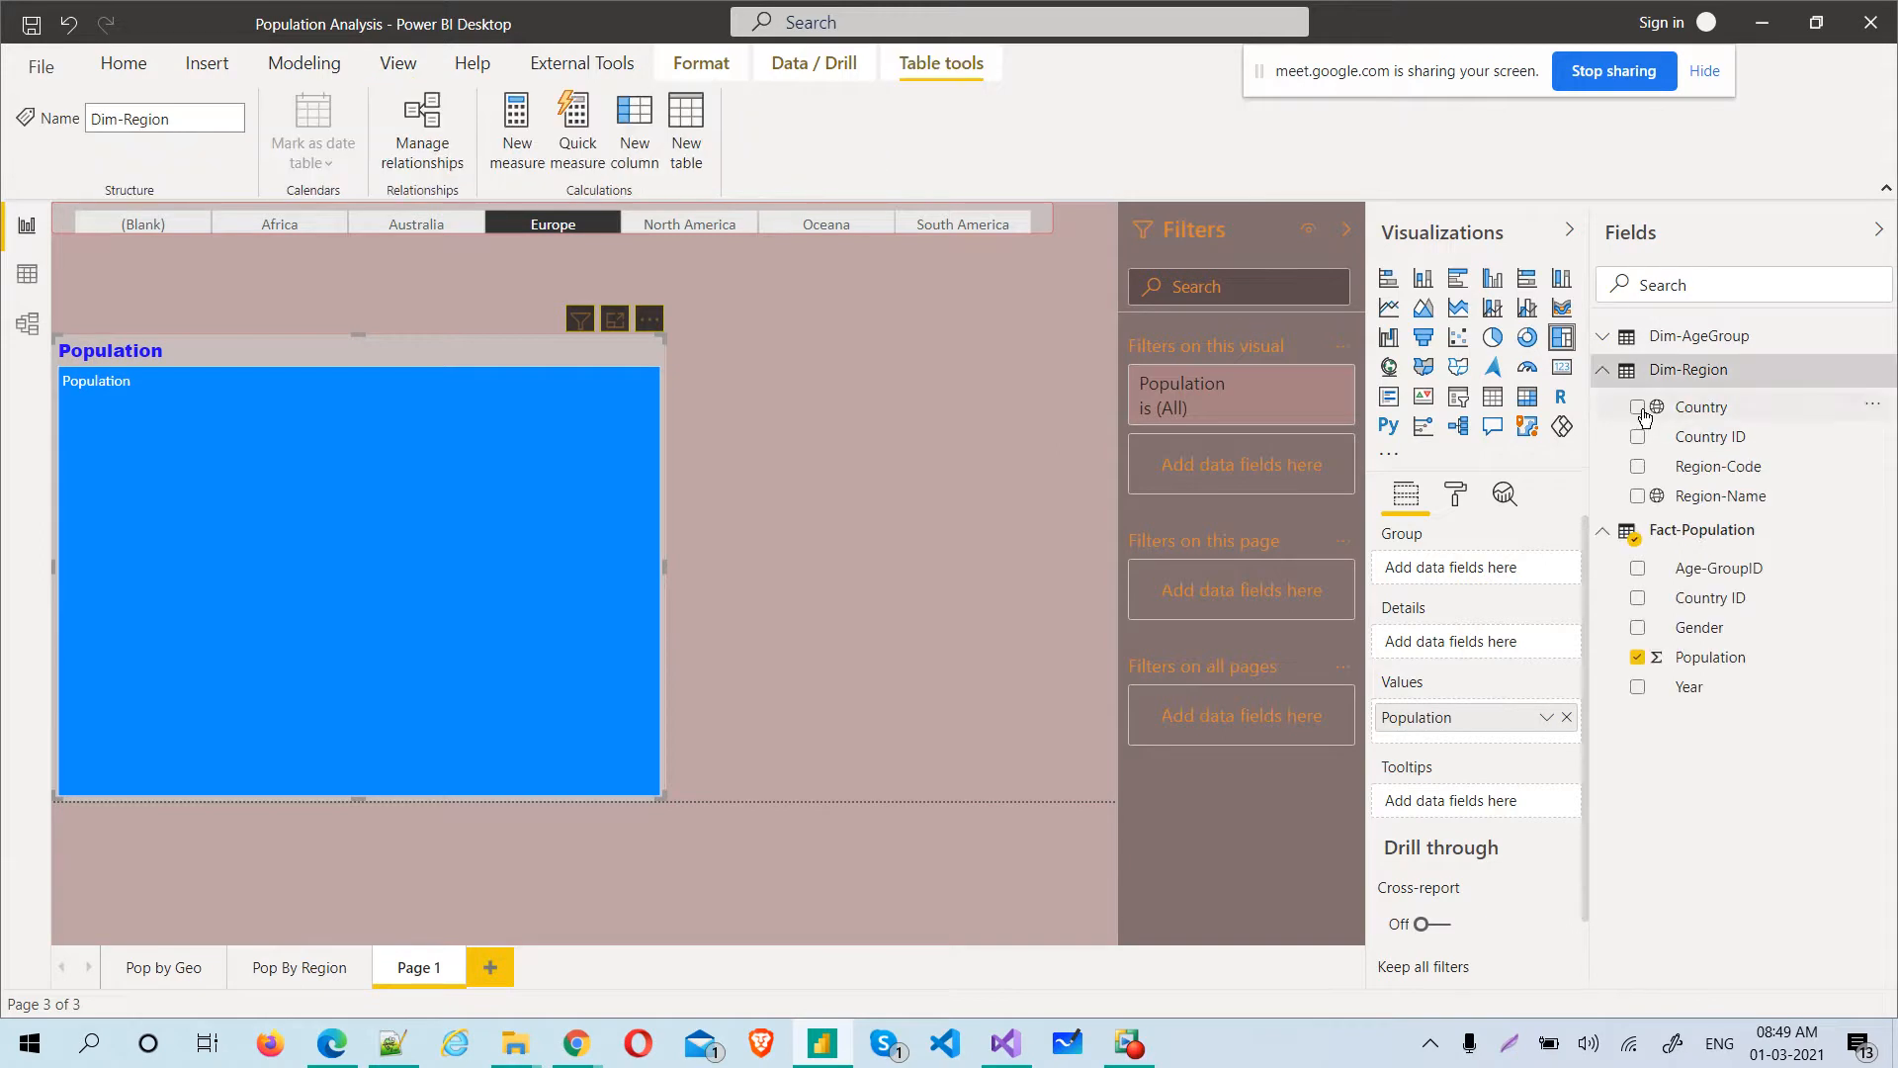
{"action": "left_click_drag", "start_coordinate": [1703, 423], "coordinate": [1488, 652]}
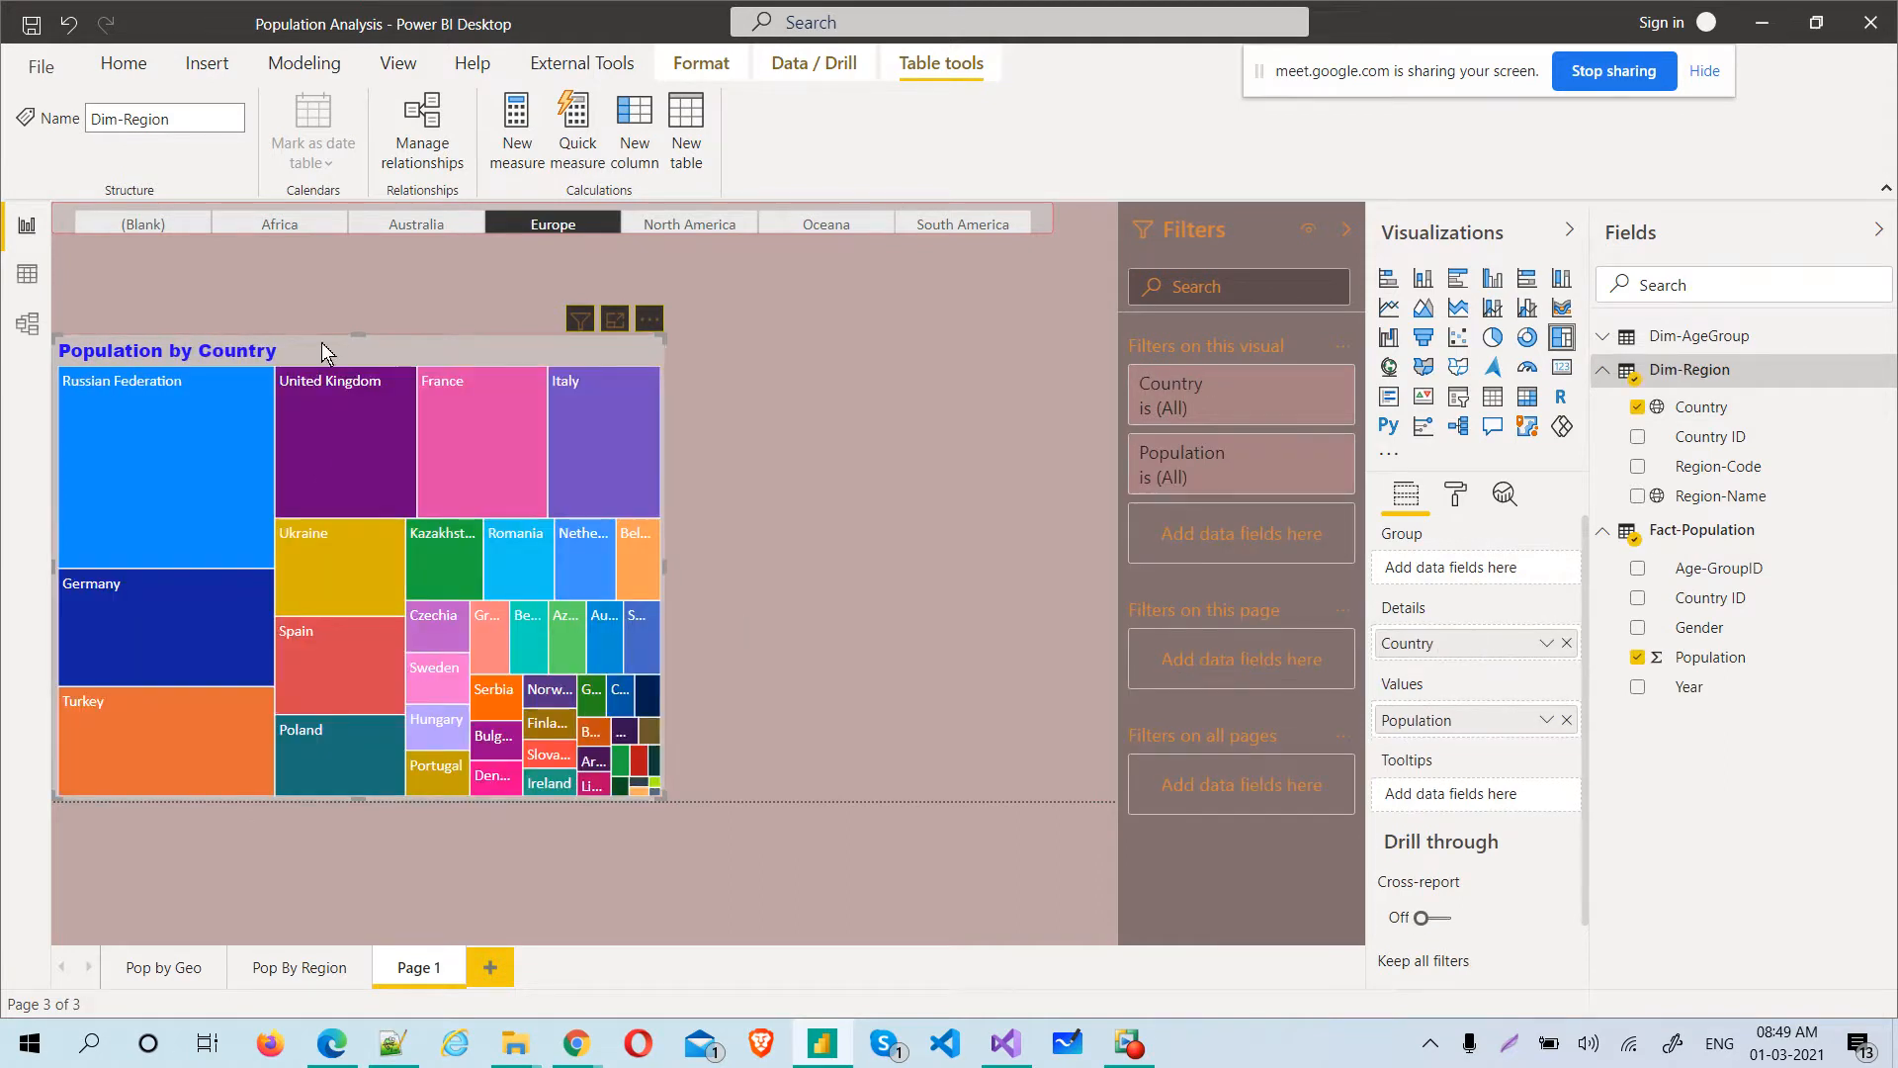
{"action": "left_click_drag", "start_coordinate": [252, 452], "coordinate": [251, 479]}
{"action": "left_click_drag", "start_coordinate": [278, 348], "coordinate": [258, 483]}
Add a table visual beside the treemap with the Region-Name, Age-Group Category and Population columns
{"action": "left_click", "coordinate": [809, 542]}
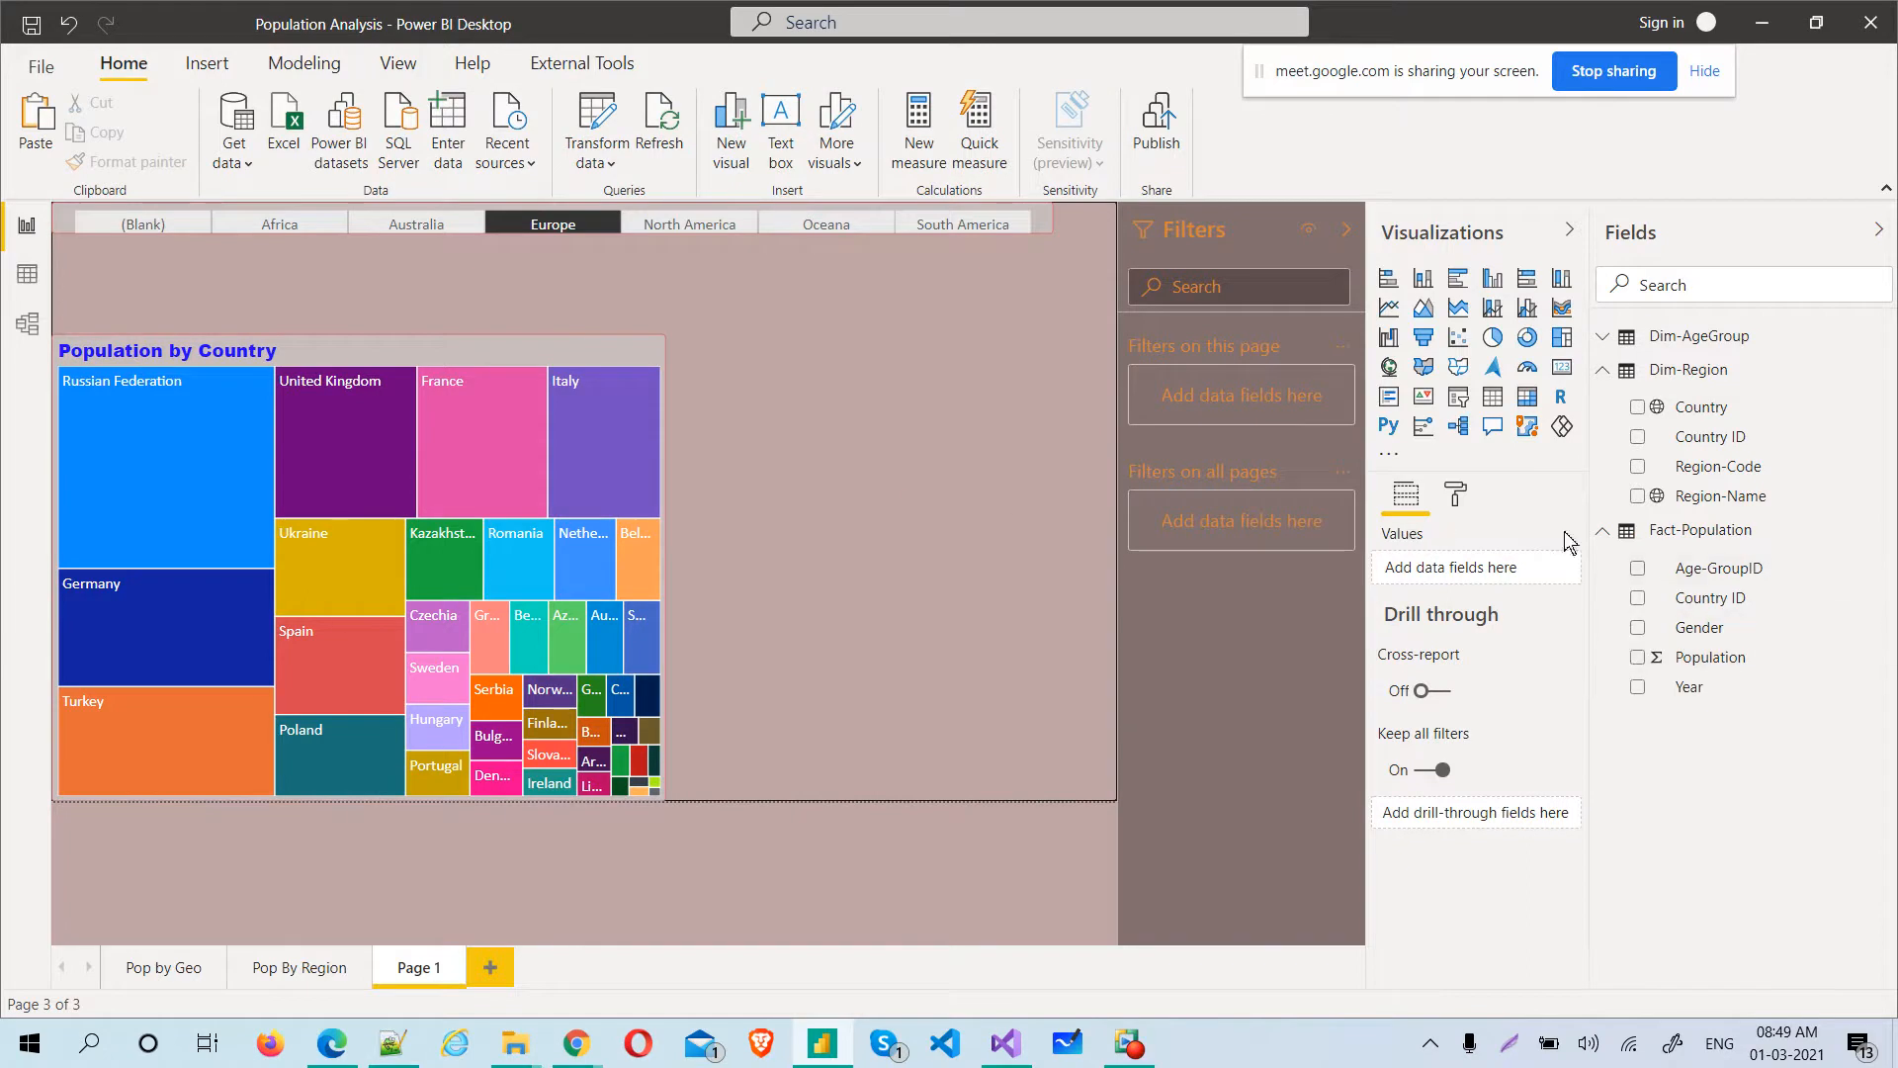
{"action": "left_click", "coordinate": [1494, 397]}
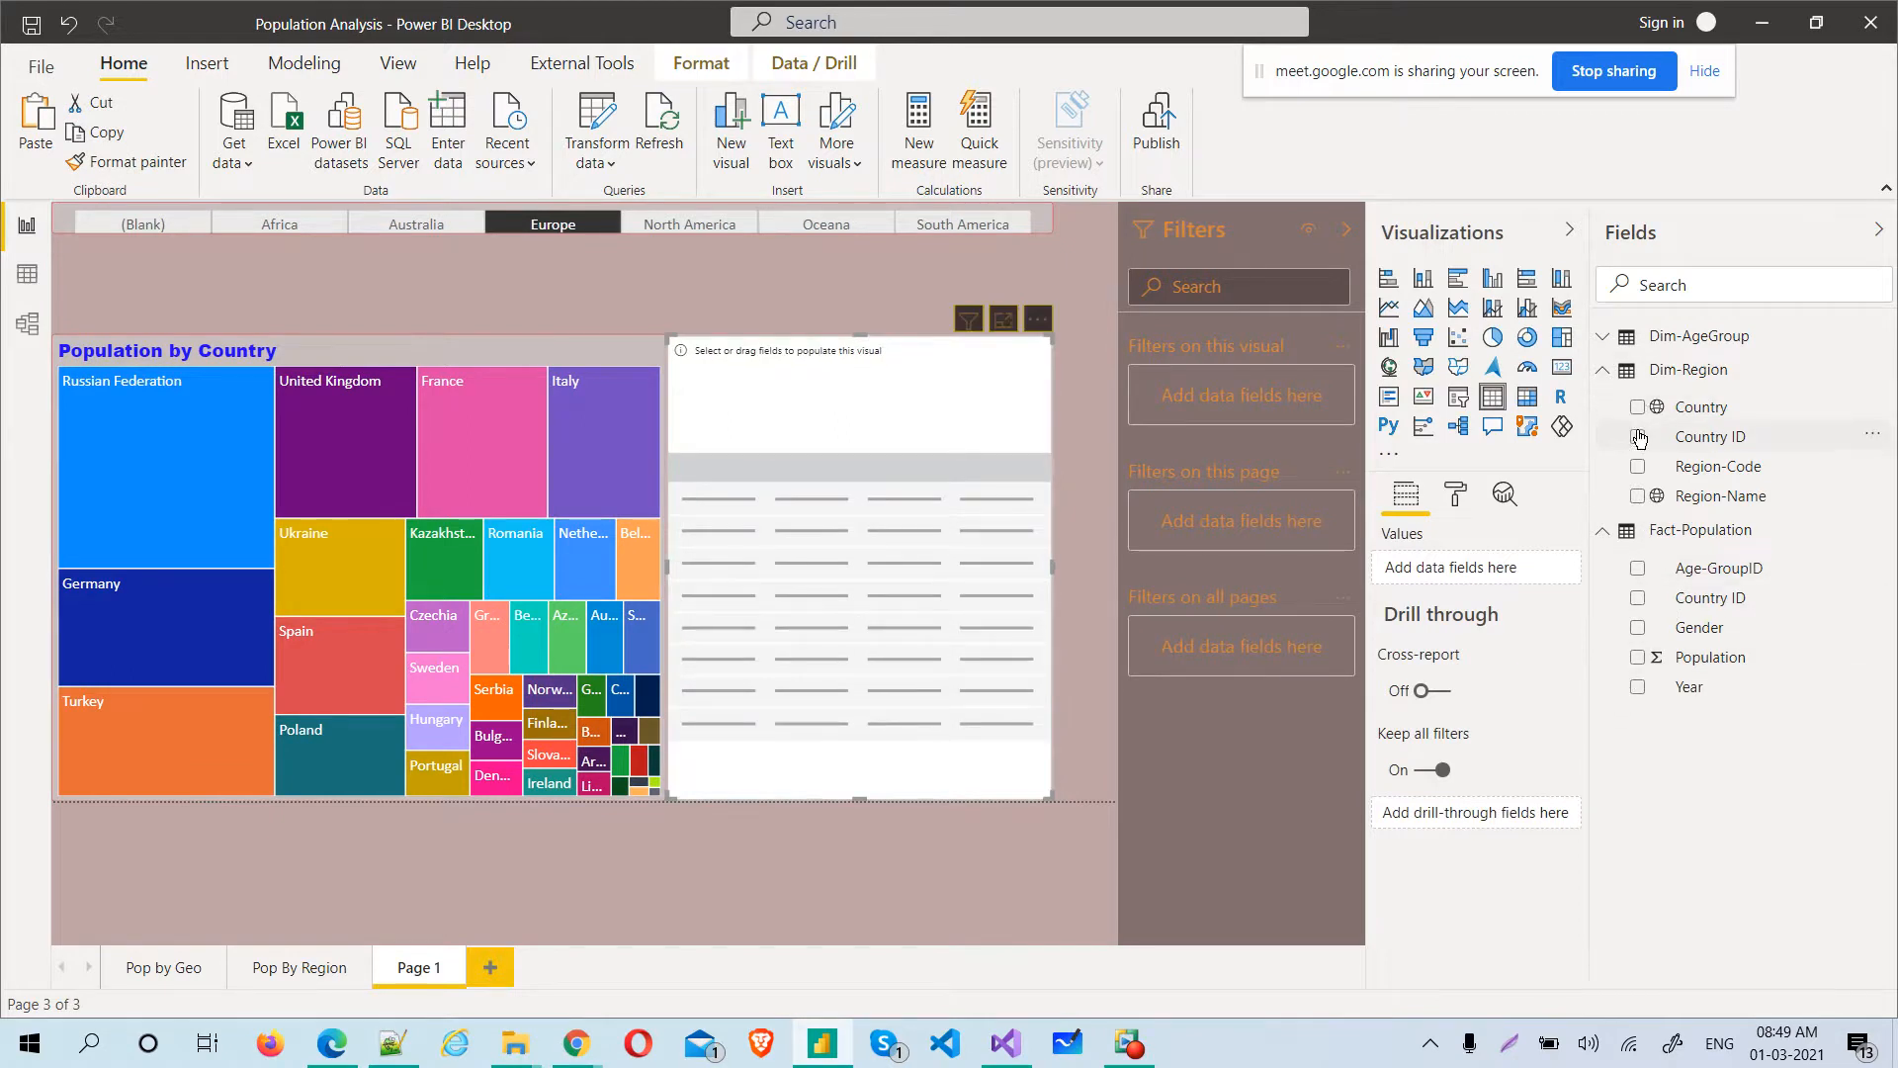
{"action": "left_click", "coordinate": [1638, 497]}
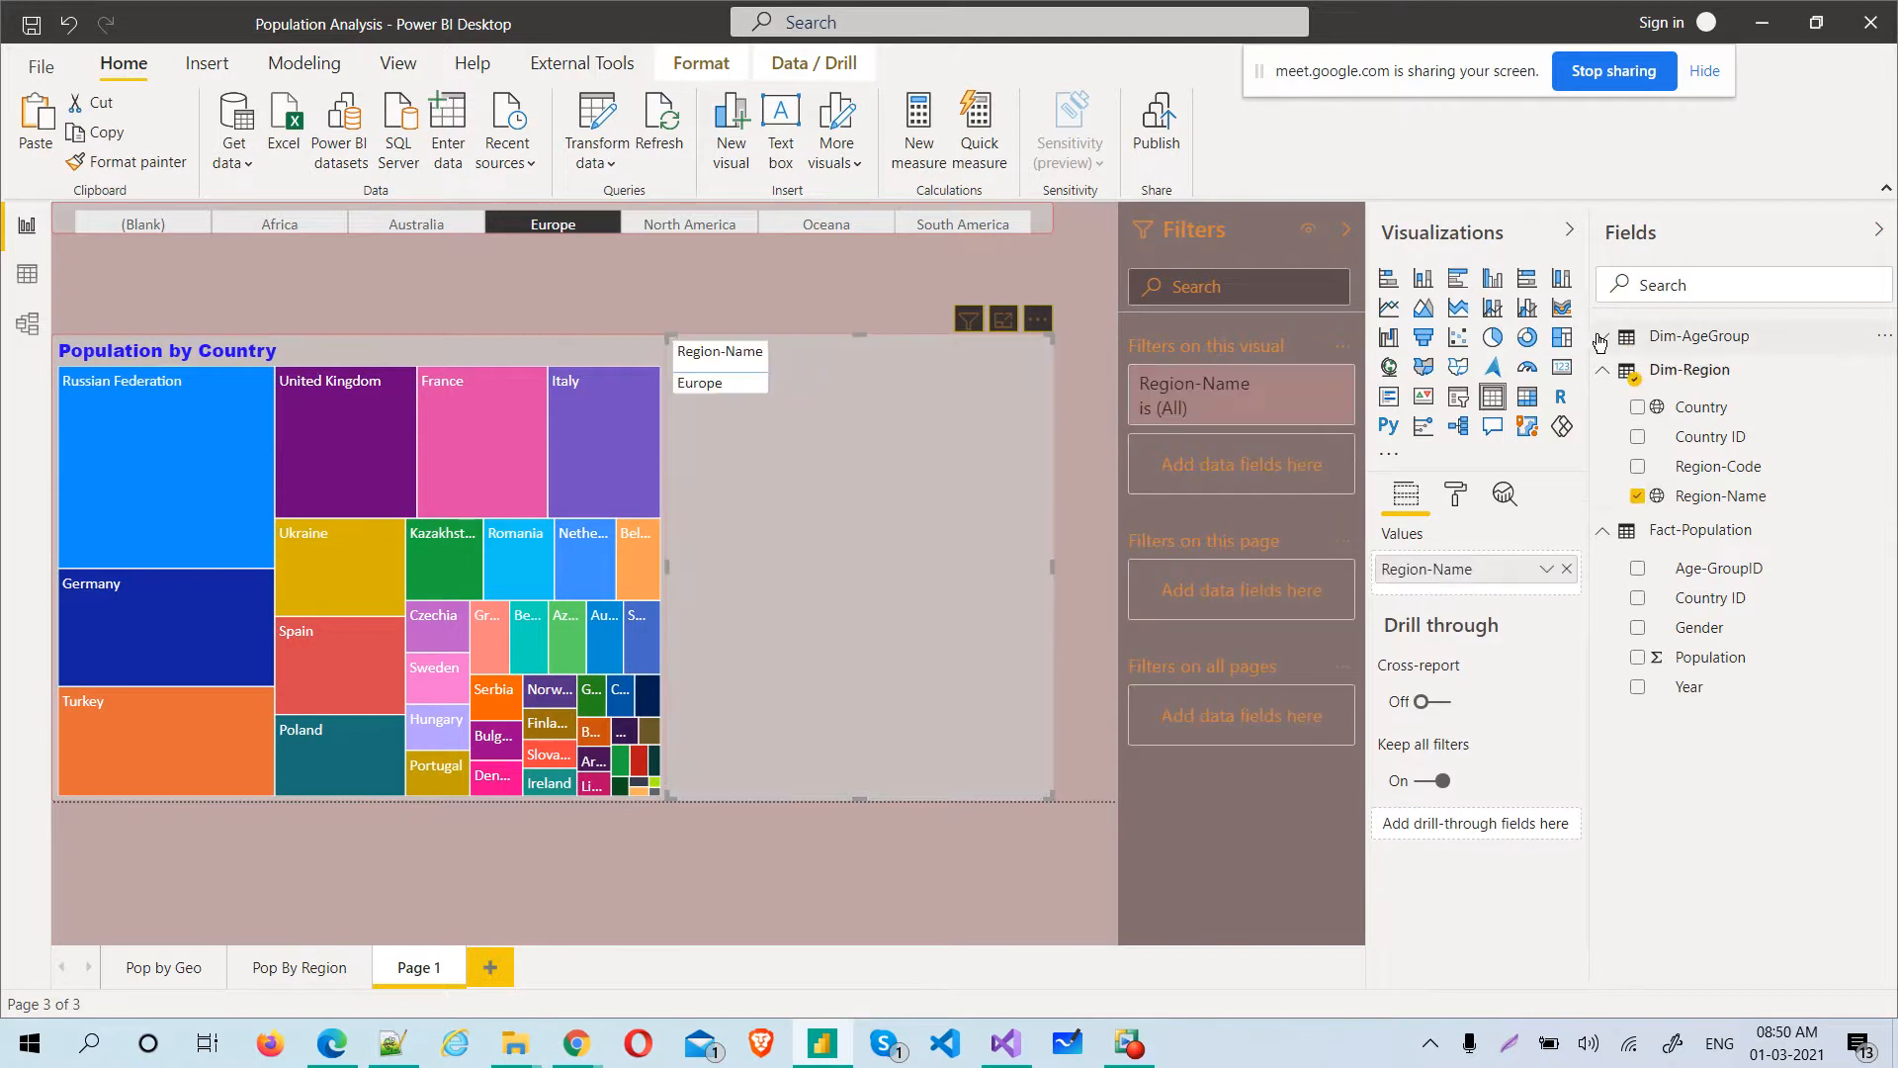
{"action": "left_click", "coordinate": [1600, 339]}
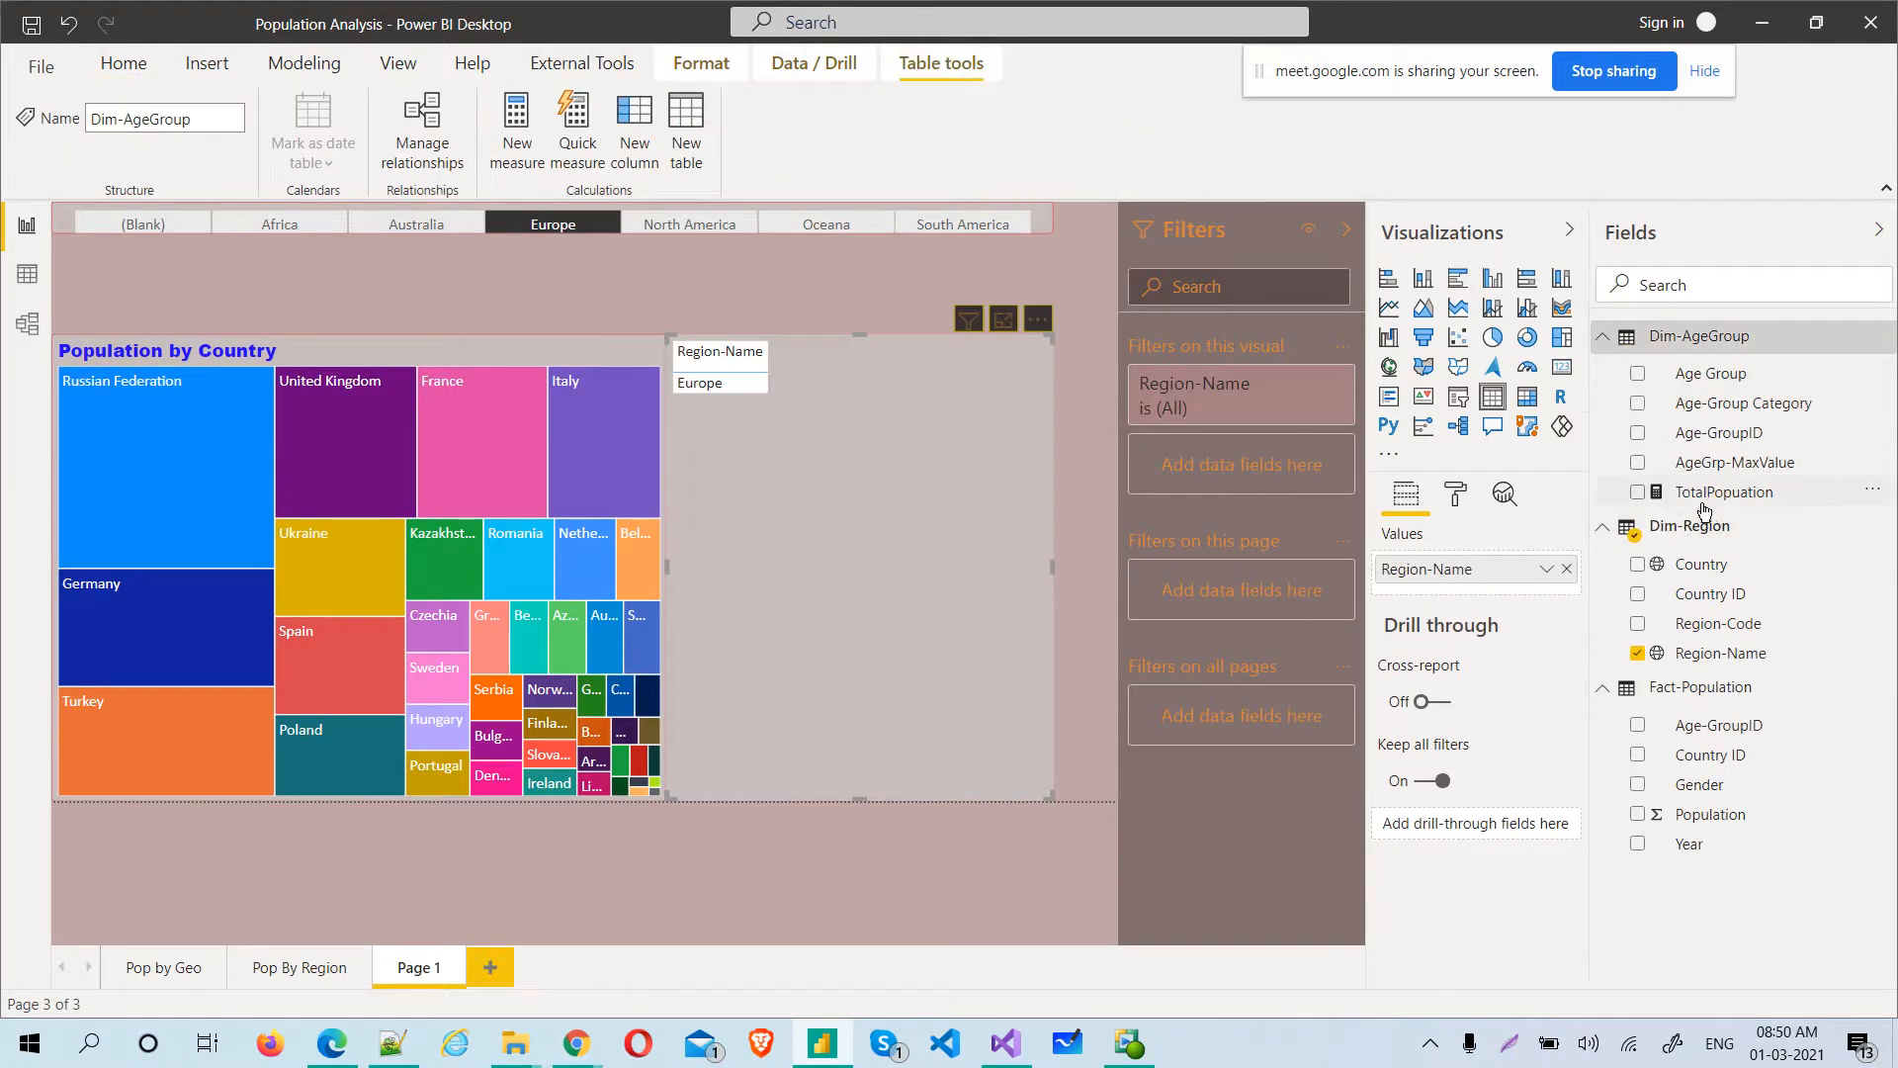
{"action": "left_click_drag", "start_coordinate": [1702, 415], "coordinate": [1642, 418]}
{"action": "left_click", "coordinate": [1640, 412]}
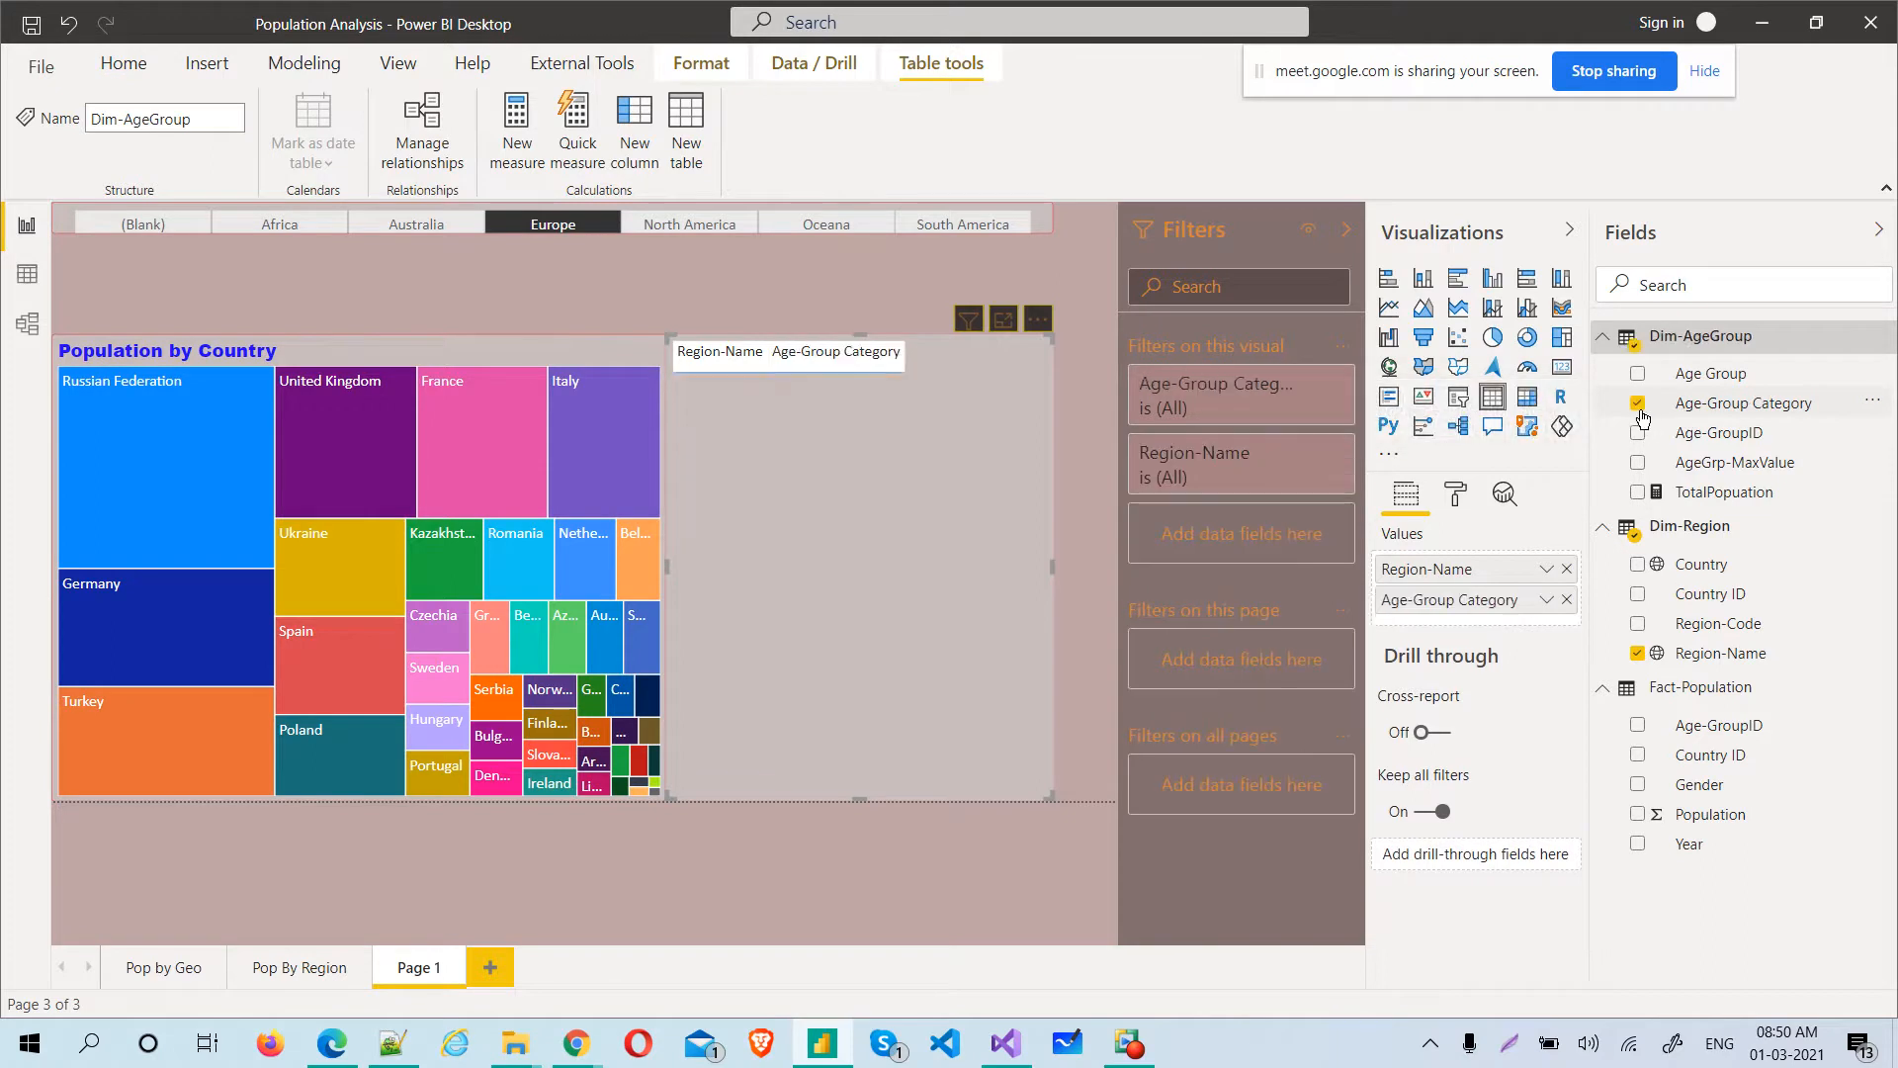
{"action": "left_click", "coordinate": [1639, 816]}
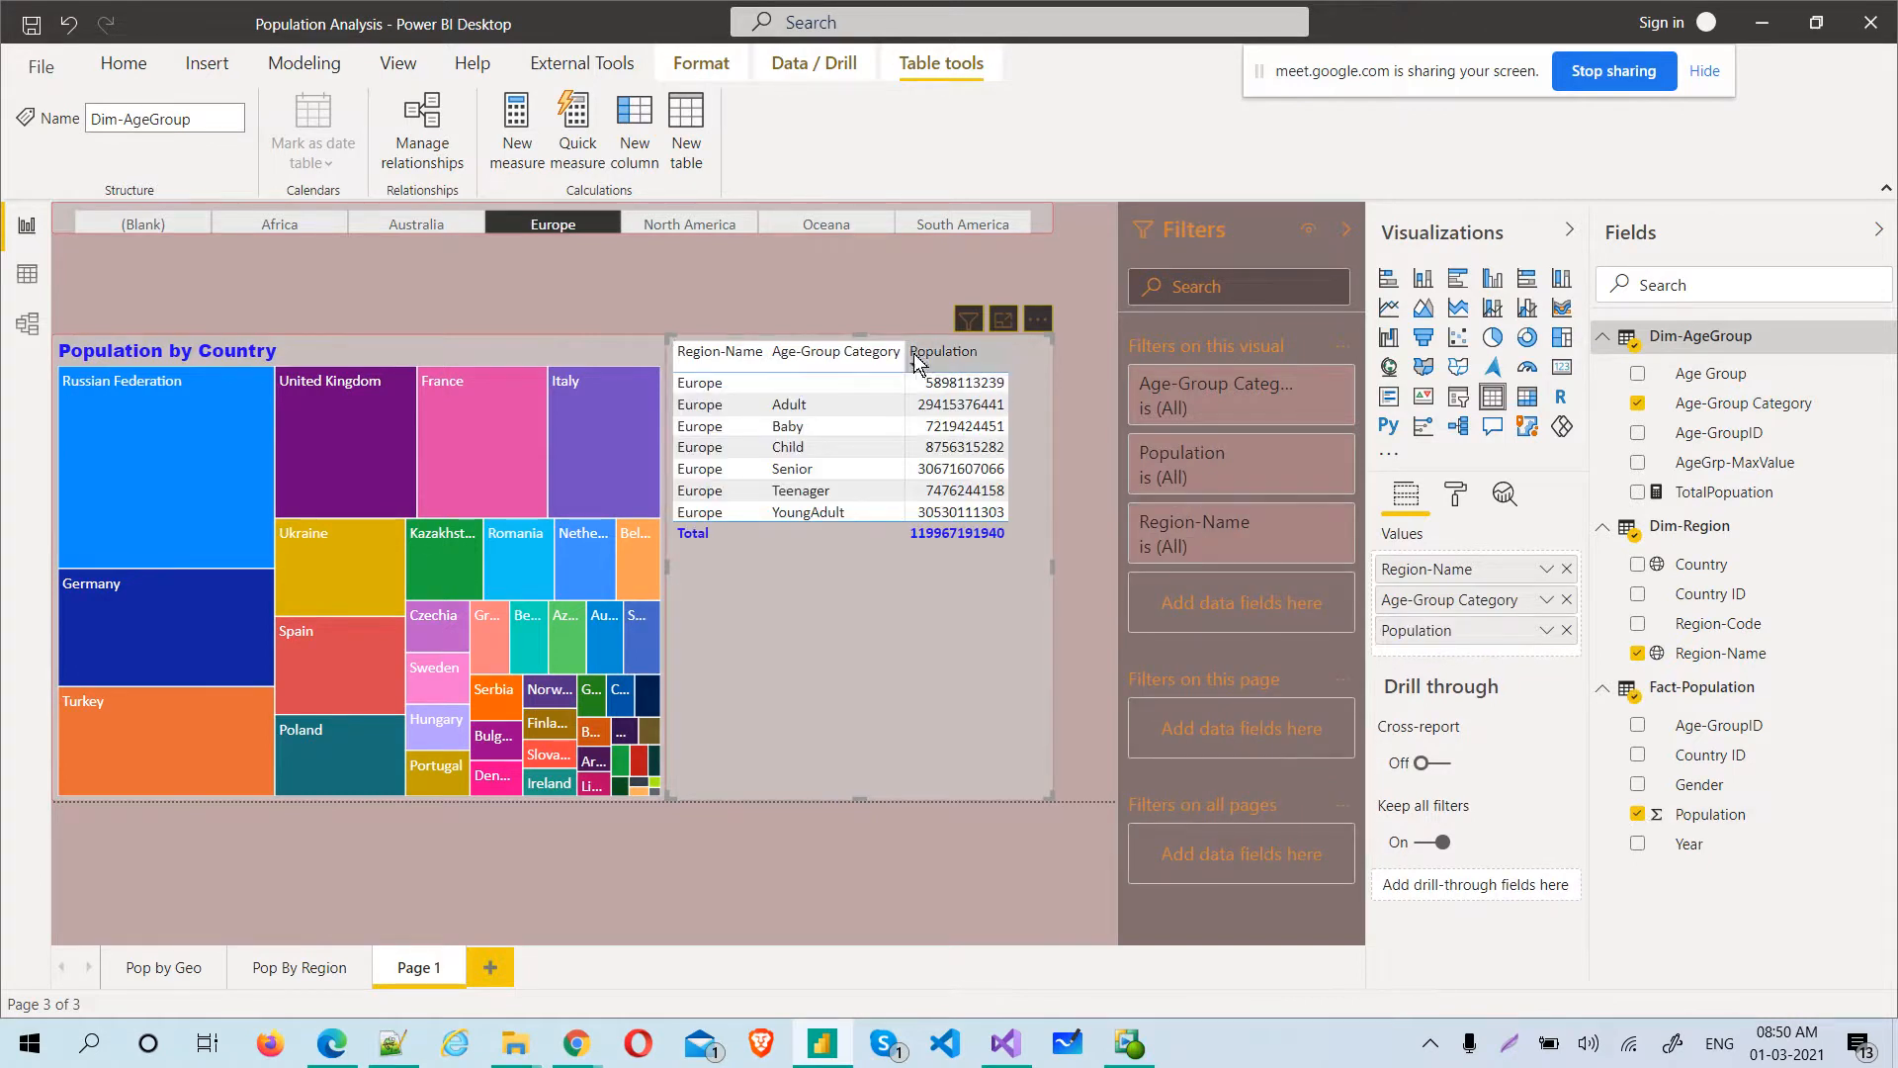
Widen the table's Age-Group Category column slightly and shorten the table visual to end a little below its total row
{"action": "left_click_drag", "start_coordinate": [902, 352], "coordinate": [910, 352]}
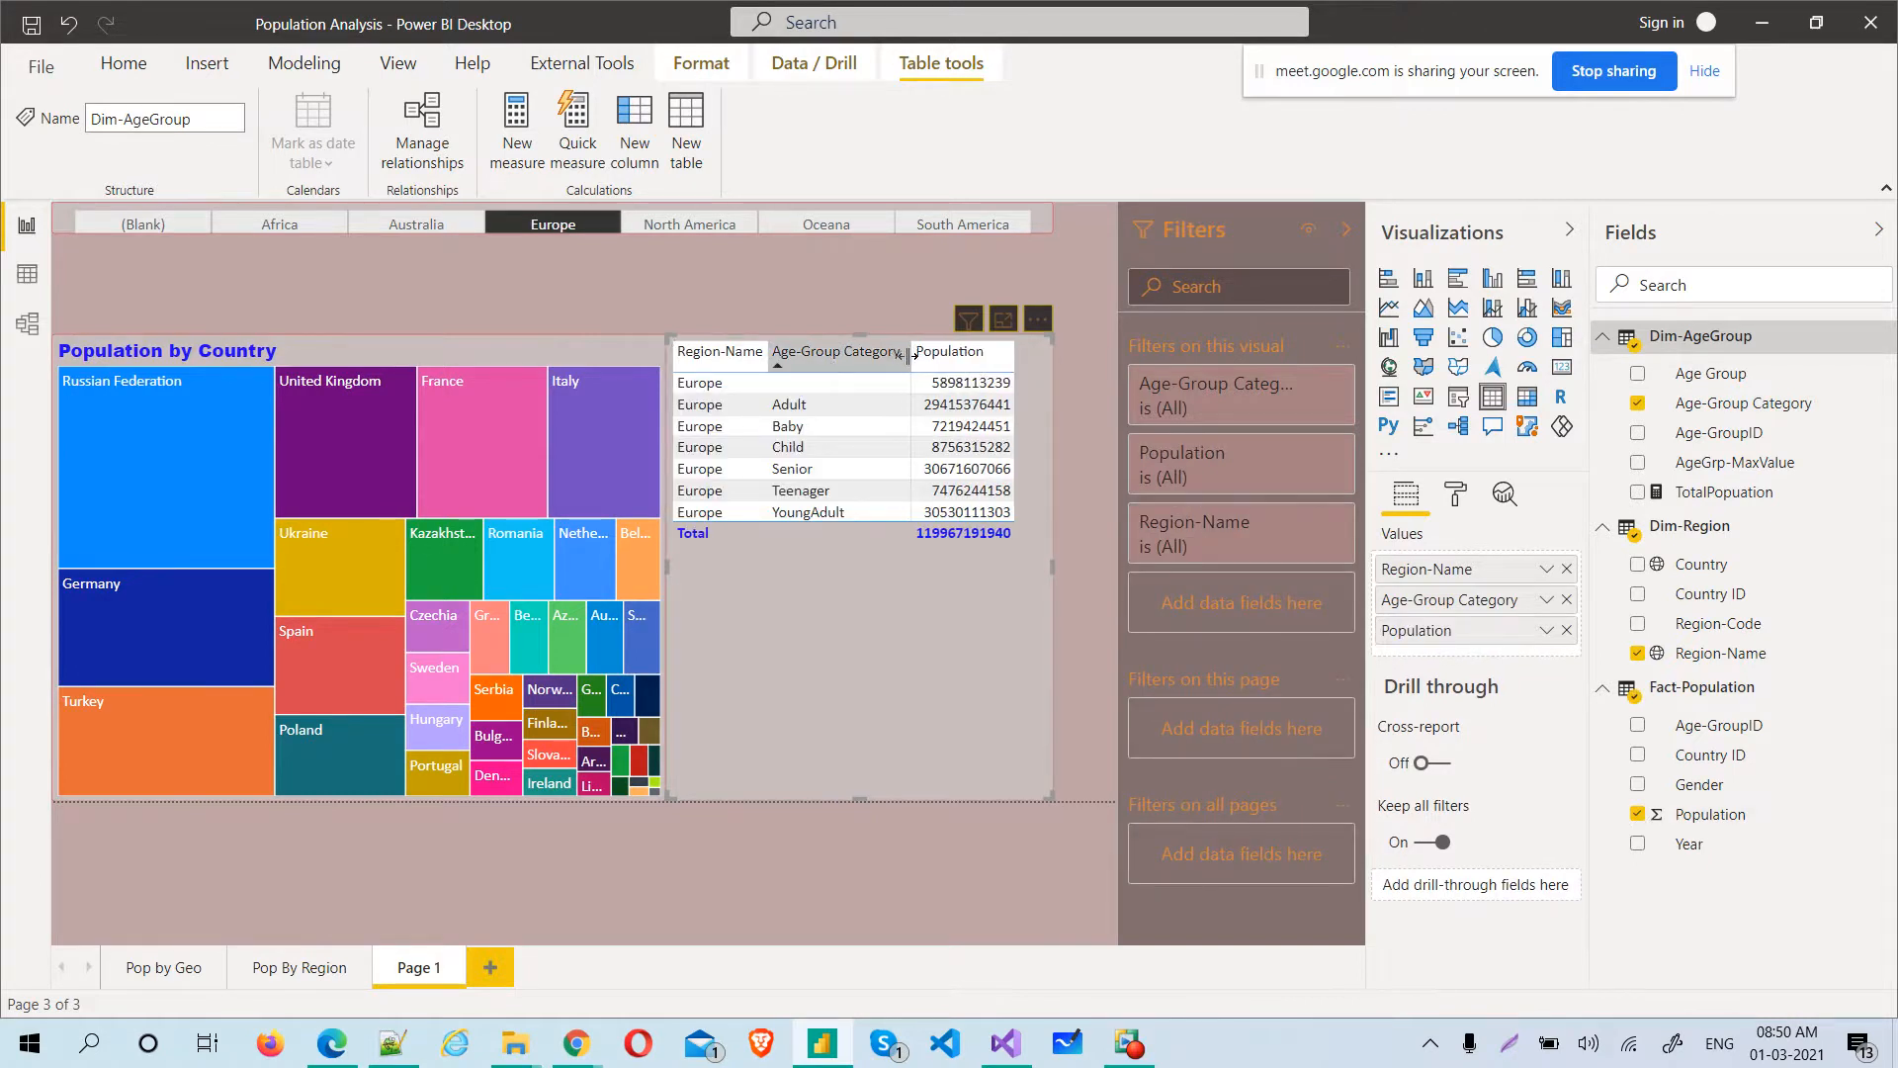
{"action": "left_click", "coordinate": [764, 355]}
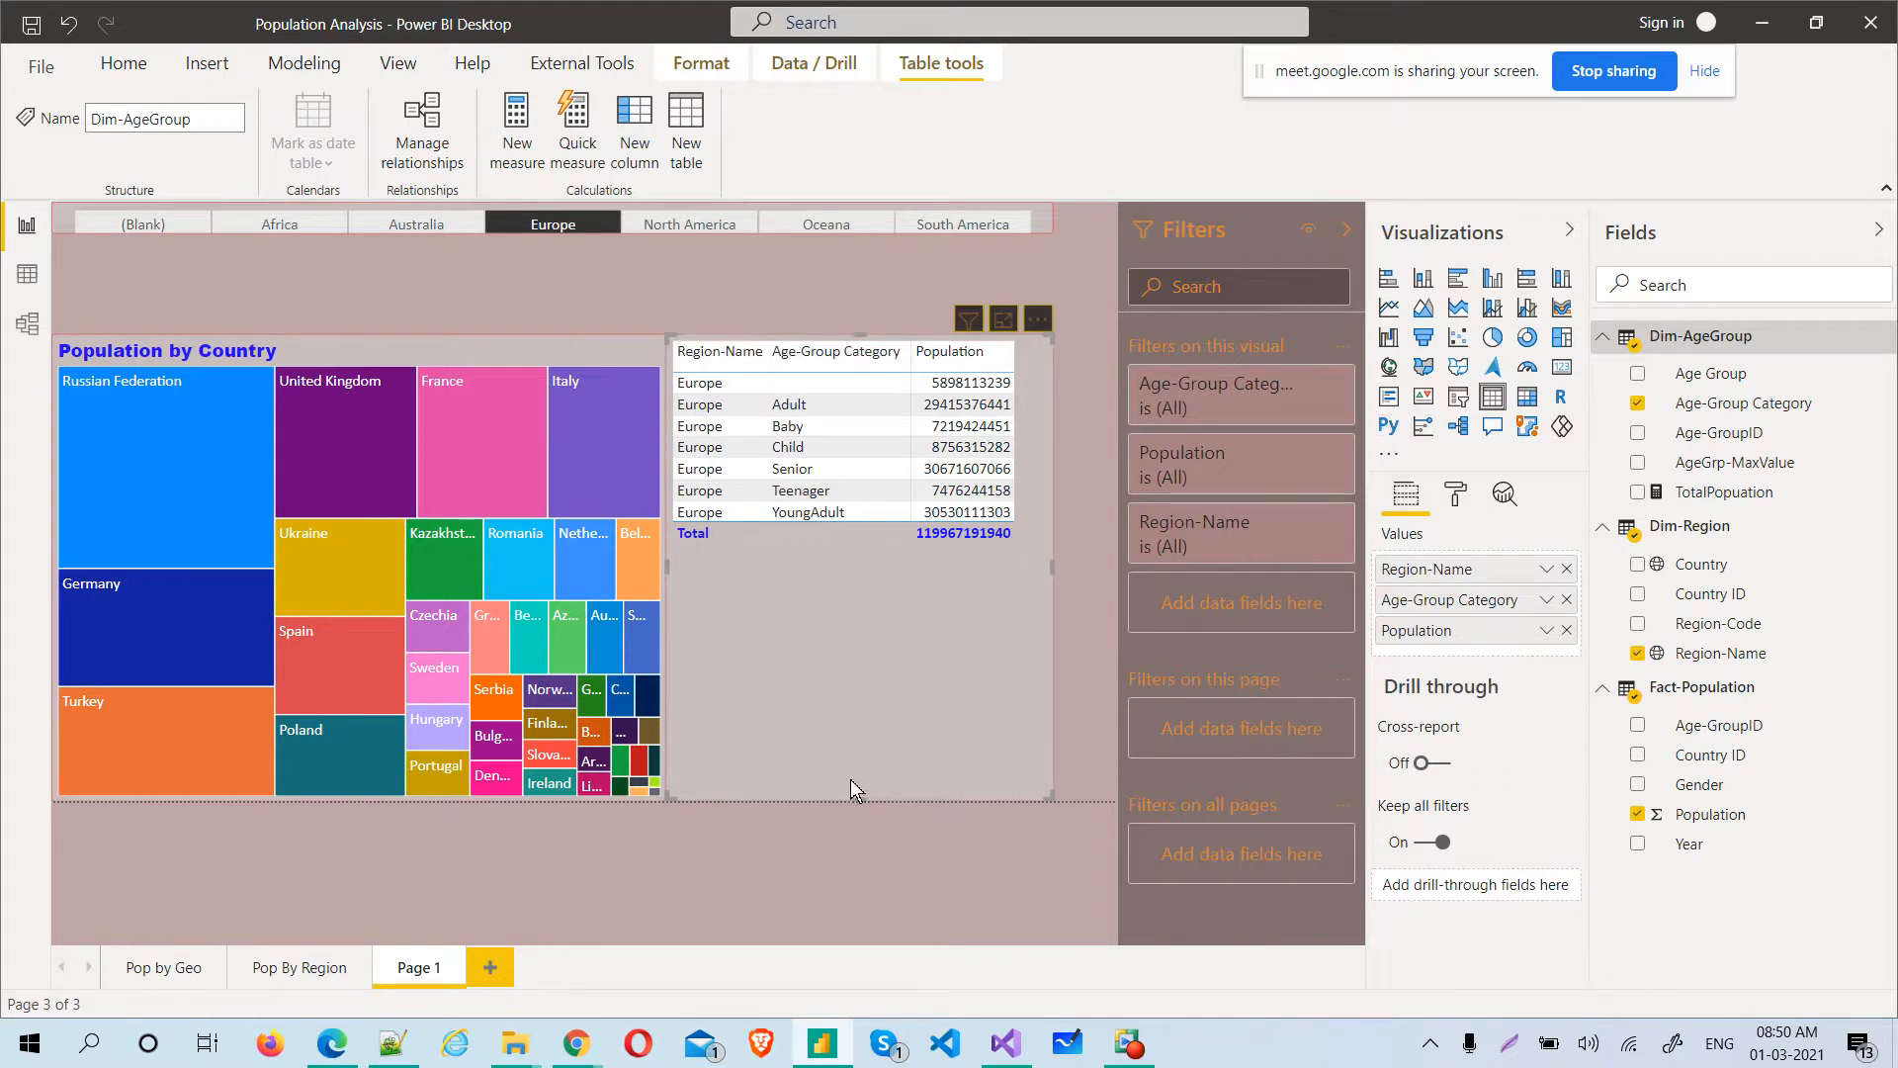
{"action": "left_click_drag", "start_coordinate": [859, 793], "coordinate": [902, 607]}
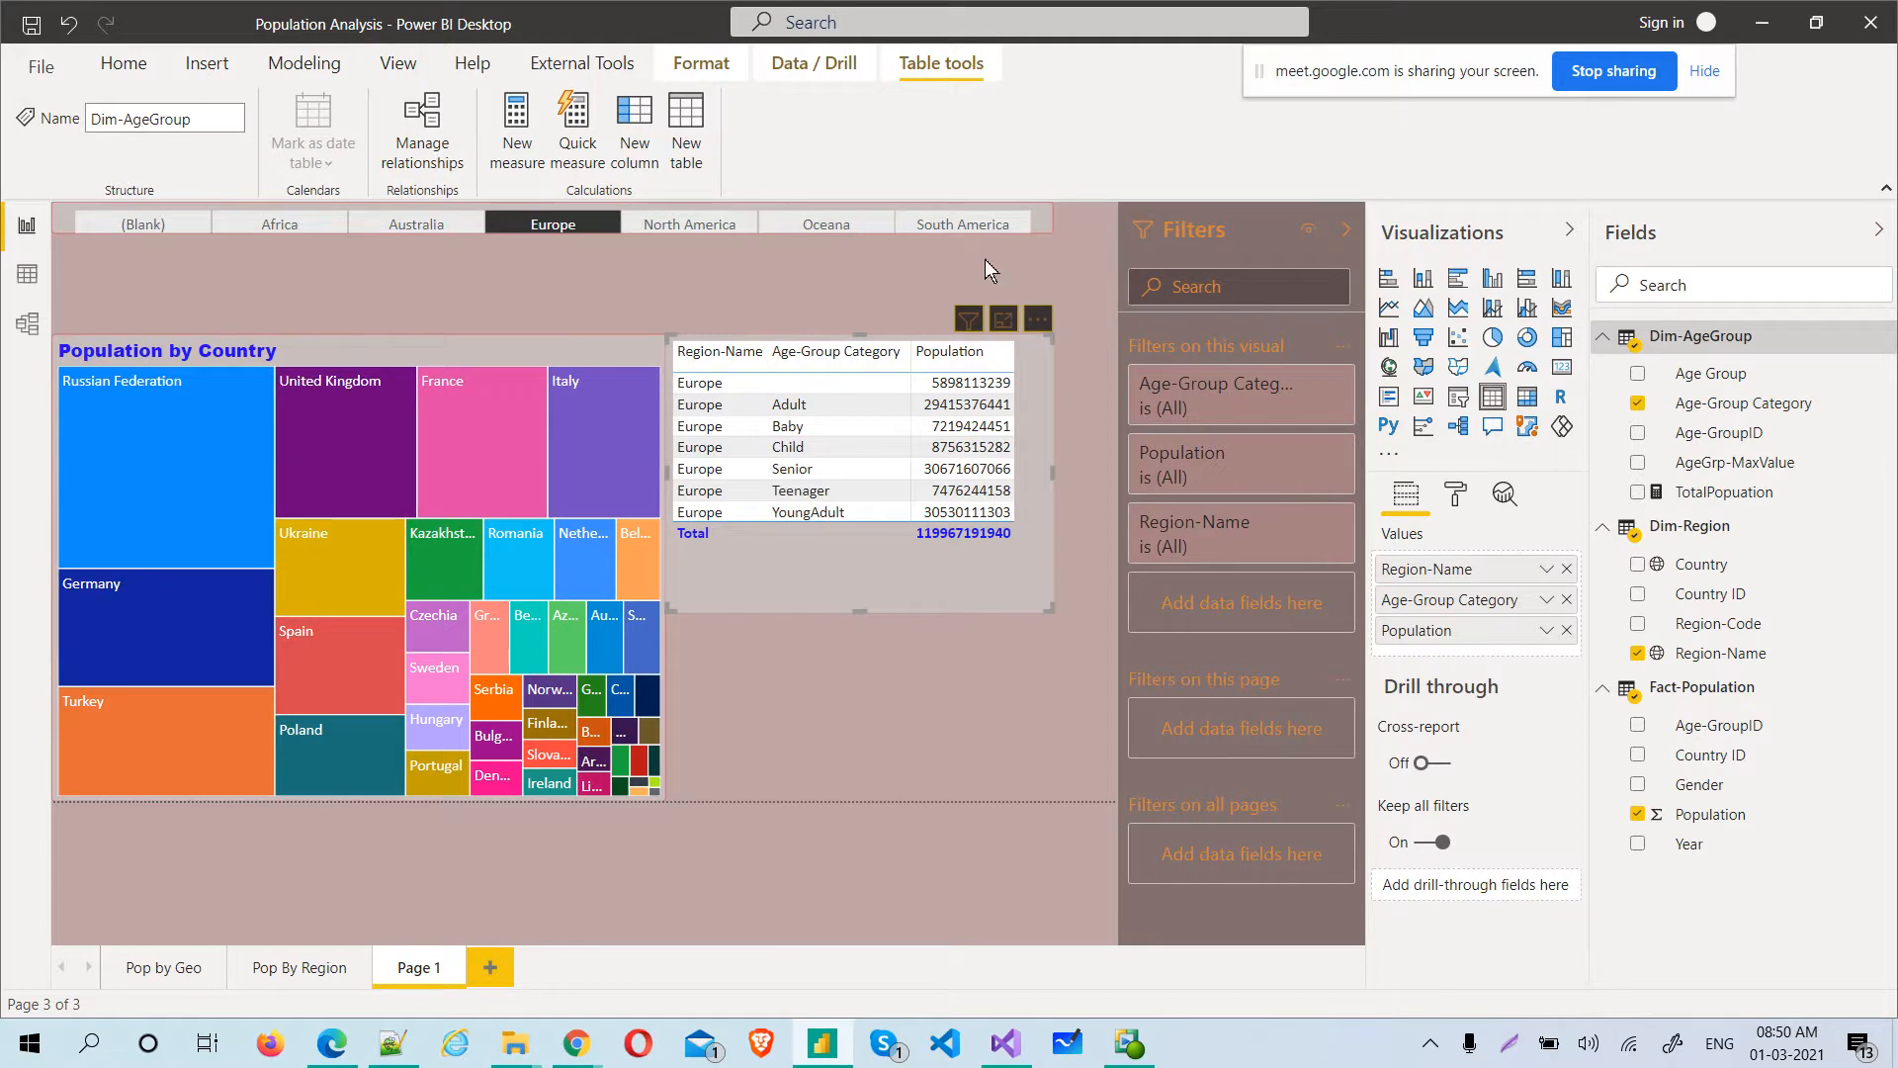
Make the Region-Name slicer from Page 1 visible on the Pop by Geo page as well, without syncing it
{"action": "left_click", "coordinate": [1043, 219]}
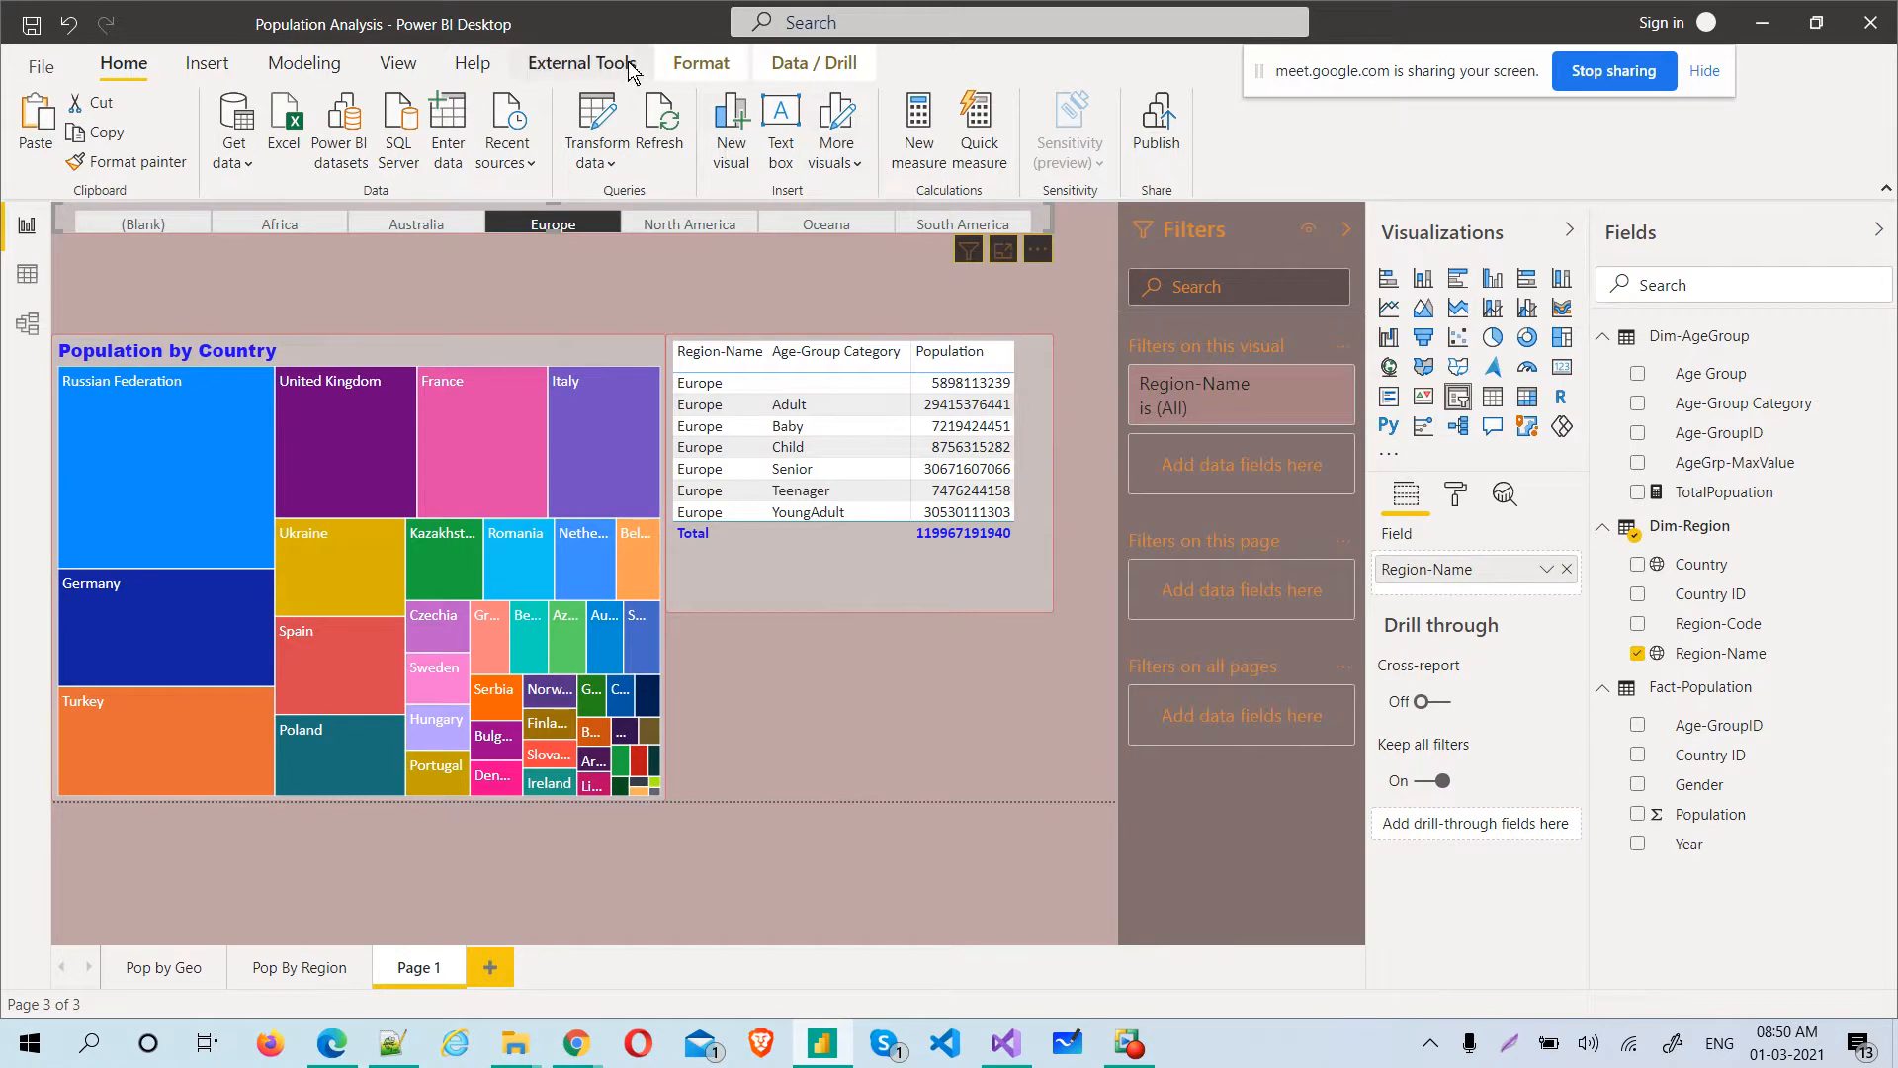
{"action": "left_click", "coordinate": [406, 65]}
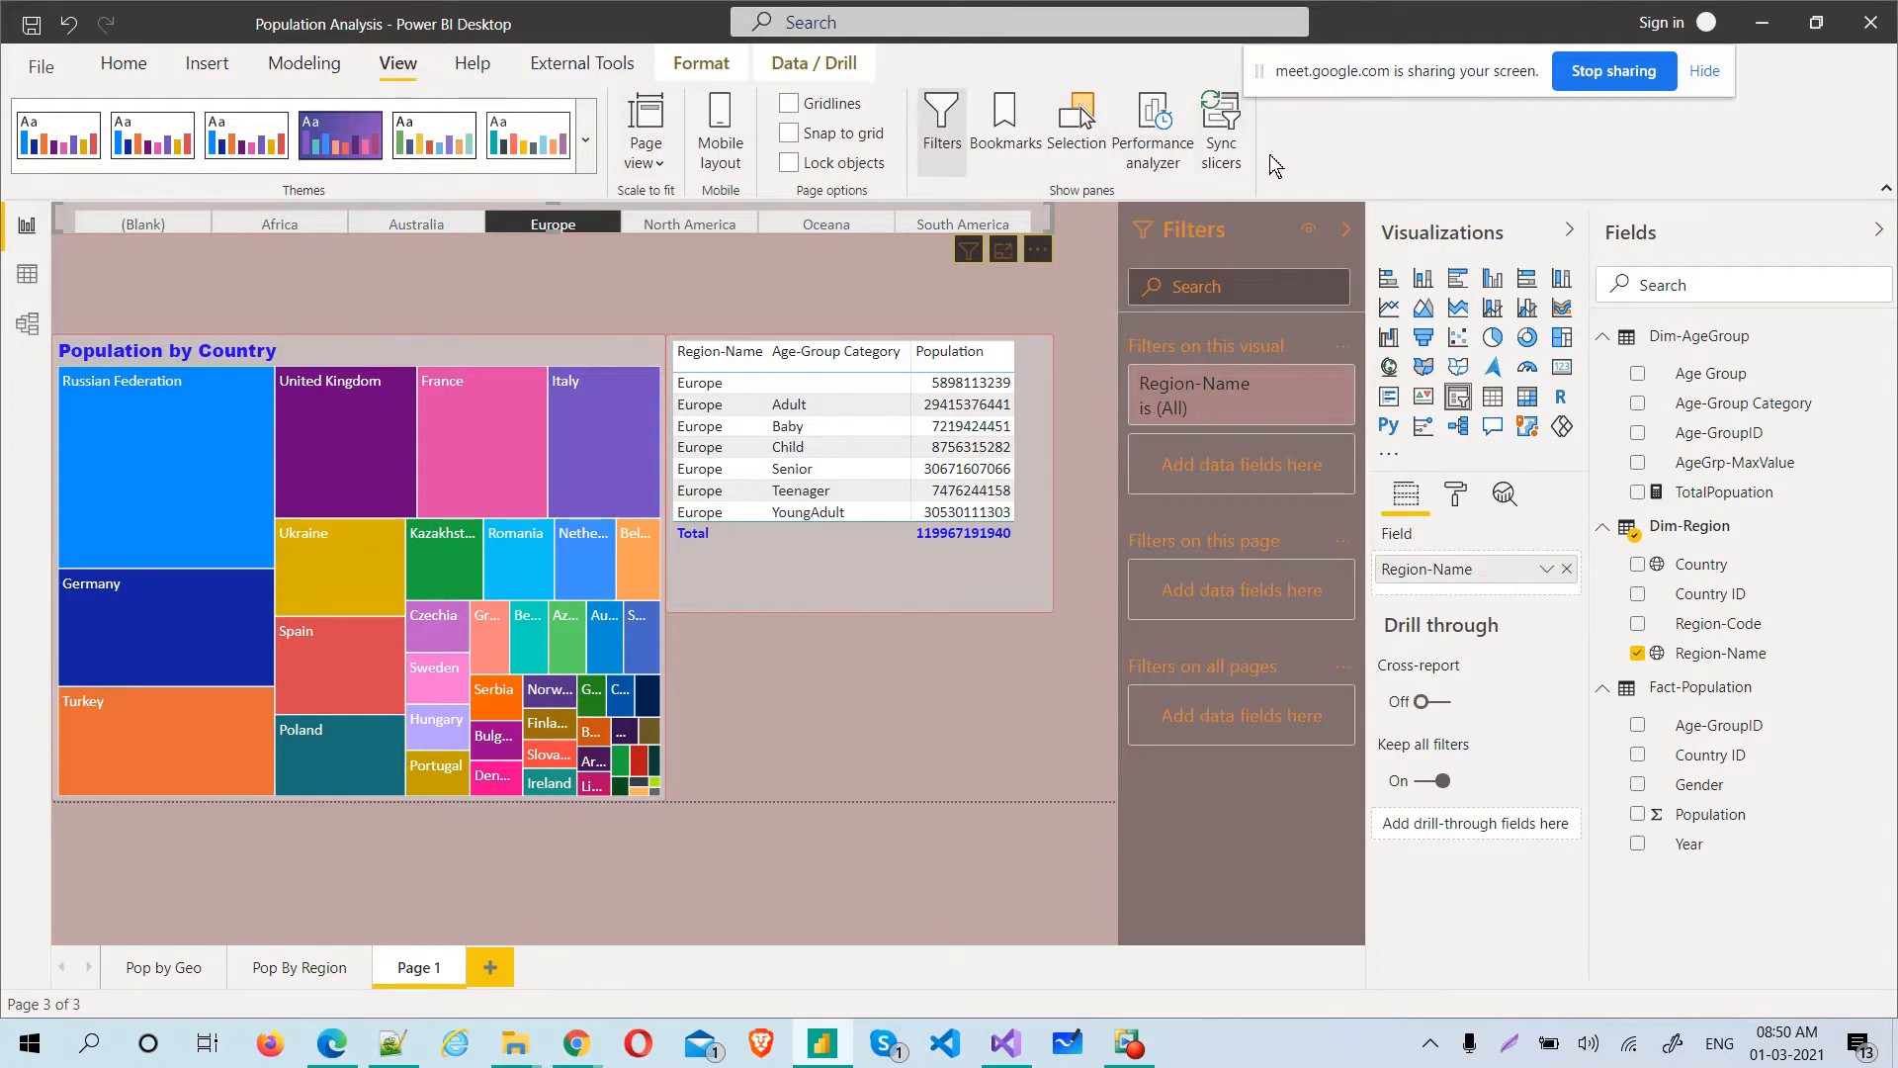
{"action": "left_click", "coordinate": [1230, 159]}
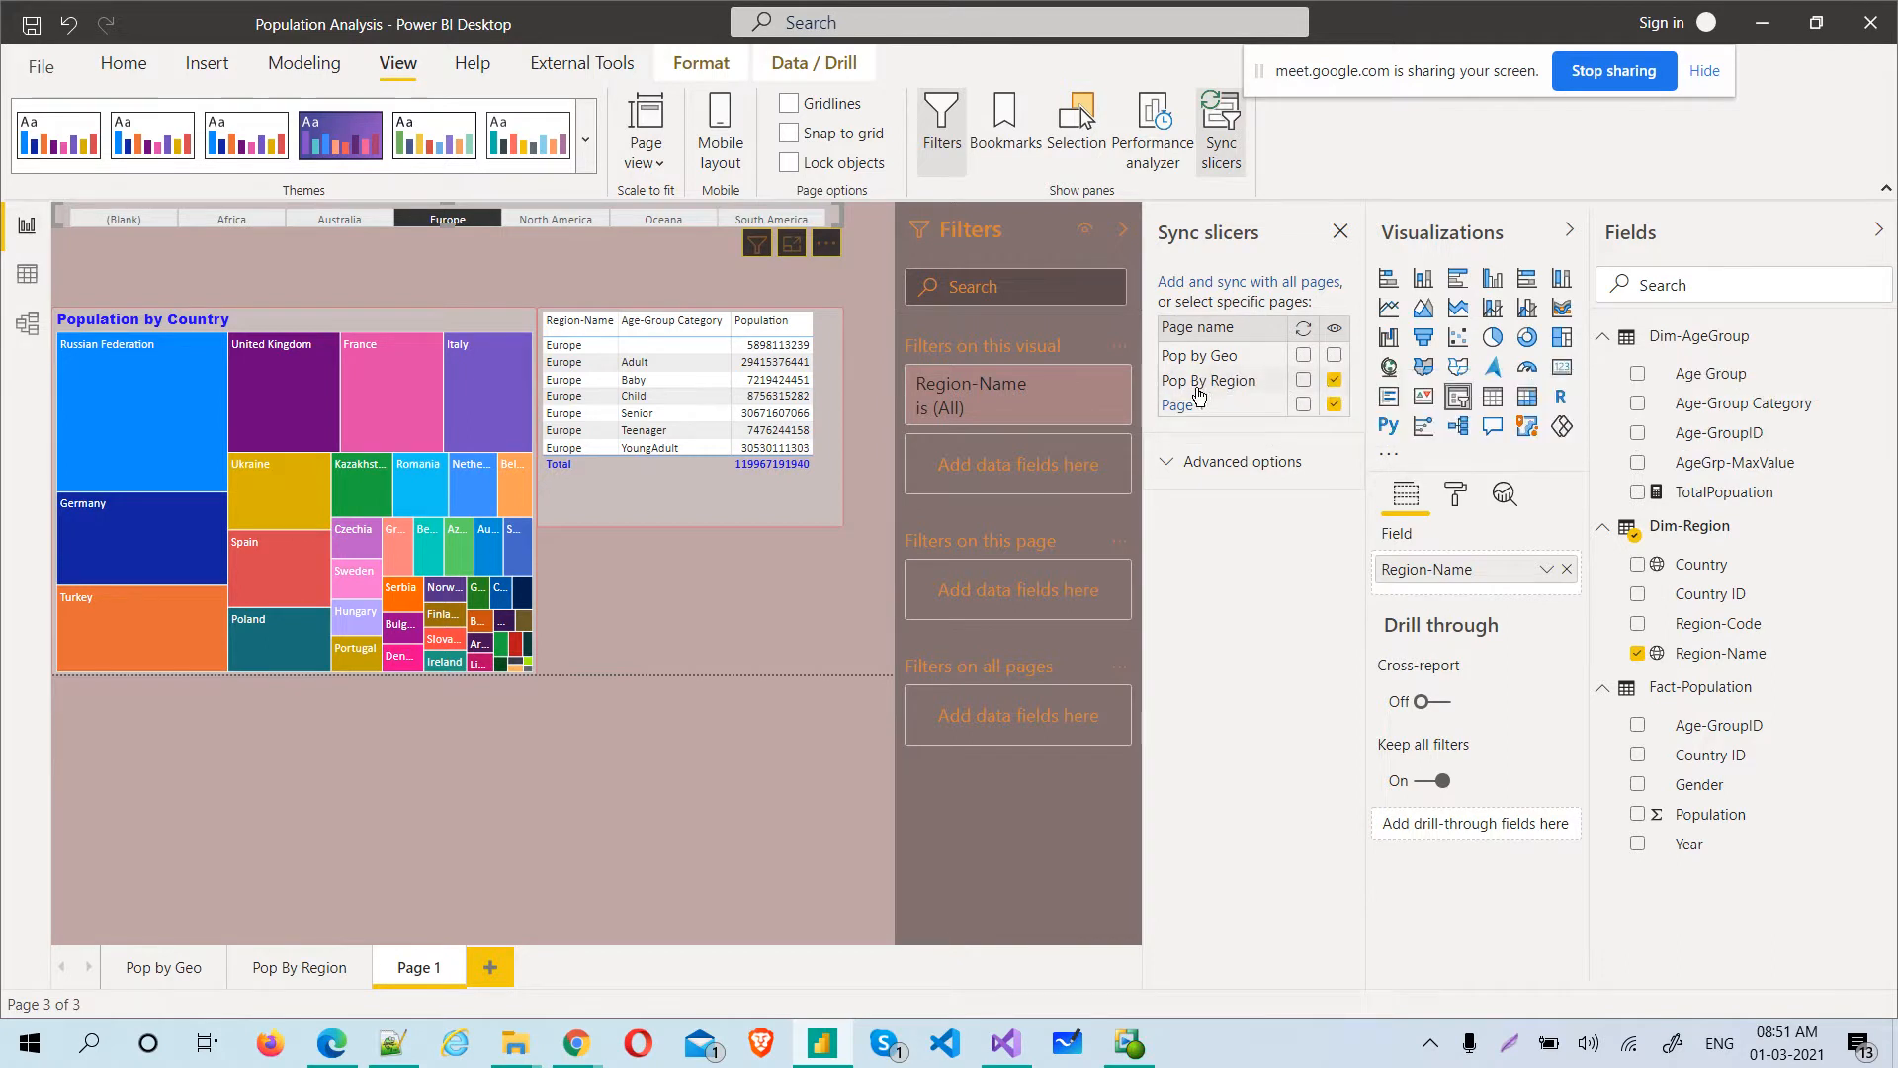
{"action": "left_click", "coordinate": [1334, 359]}
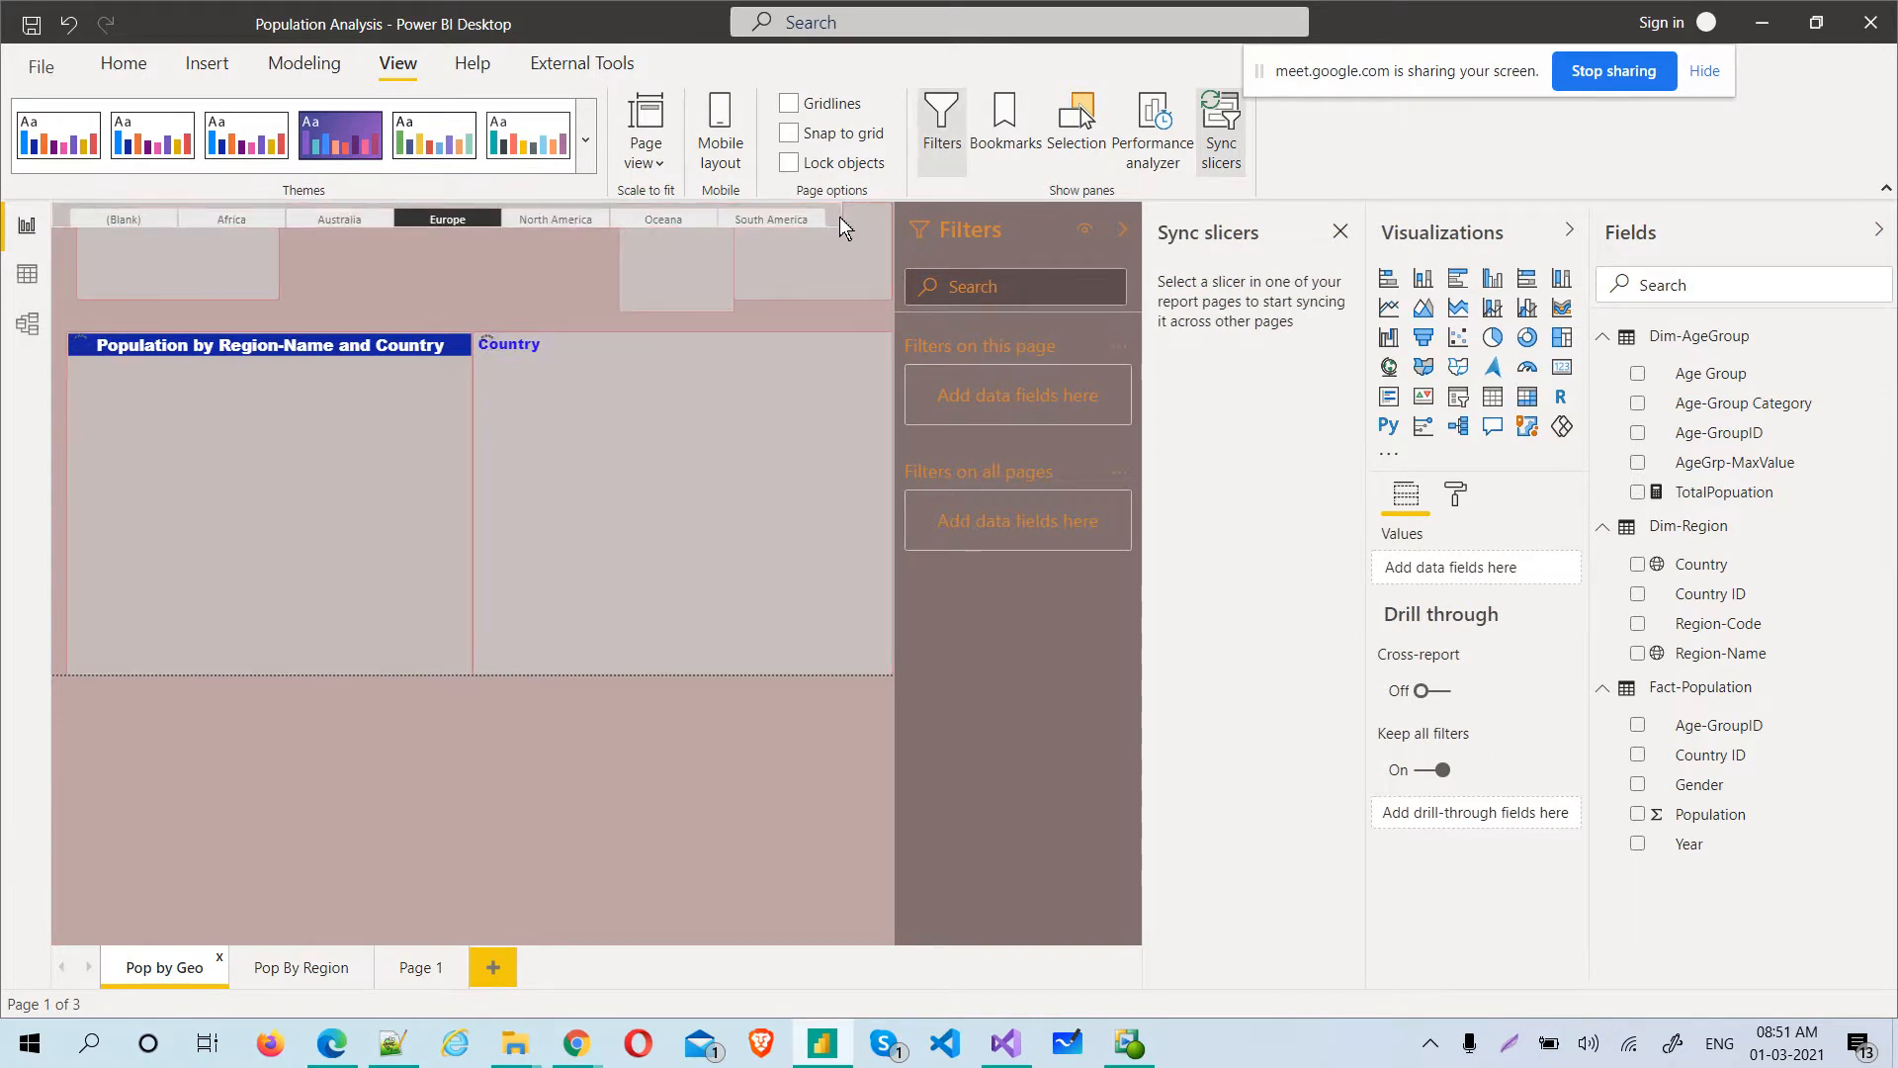
Try to hide the Region-Name slicer on the Pop by Geo page through its sync settings
{"action": "left_click", "coordinate": [838, 220]}
{"action": "left_click", "coordinate": [1335, 356]}
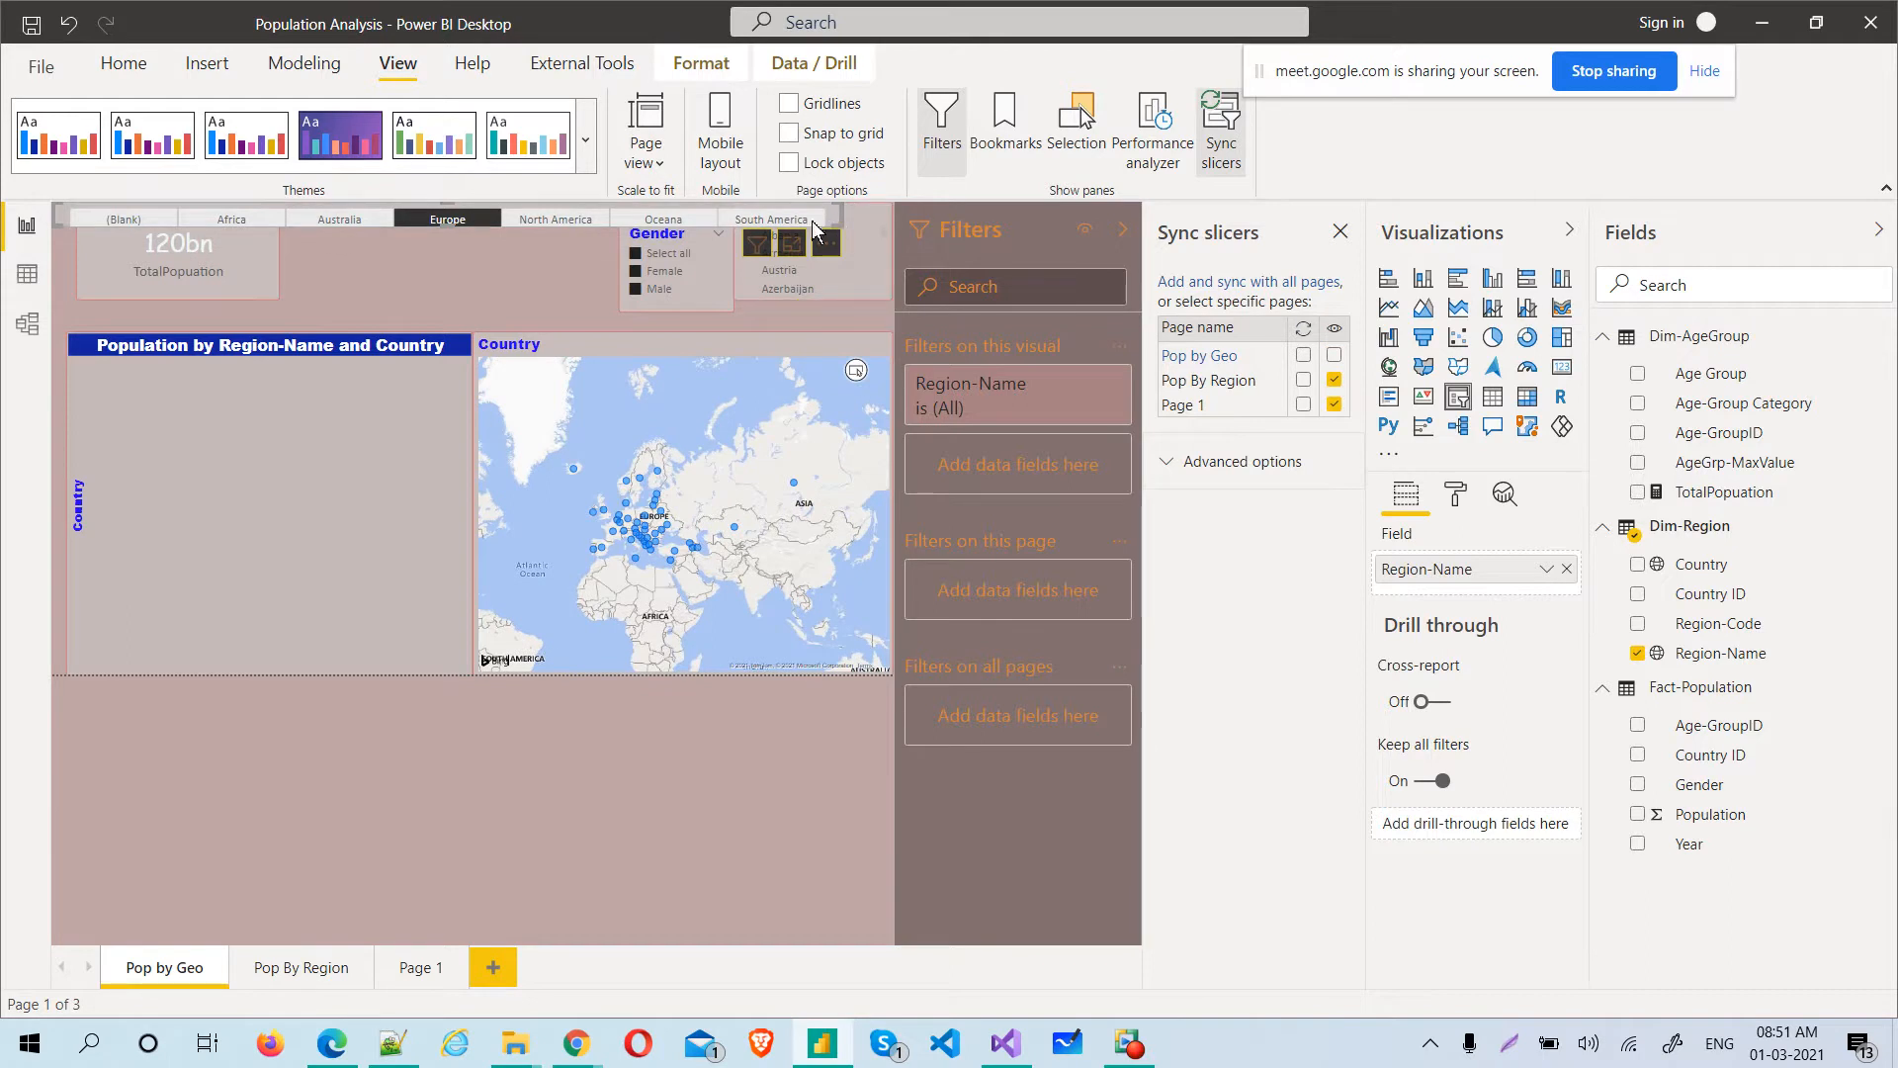
{"action": "left_click", "coordinate": [478, 263]}
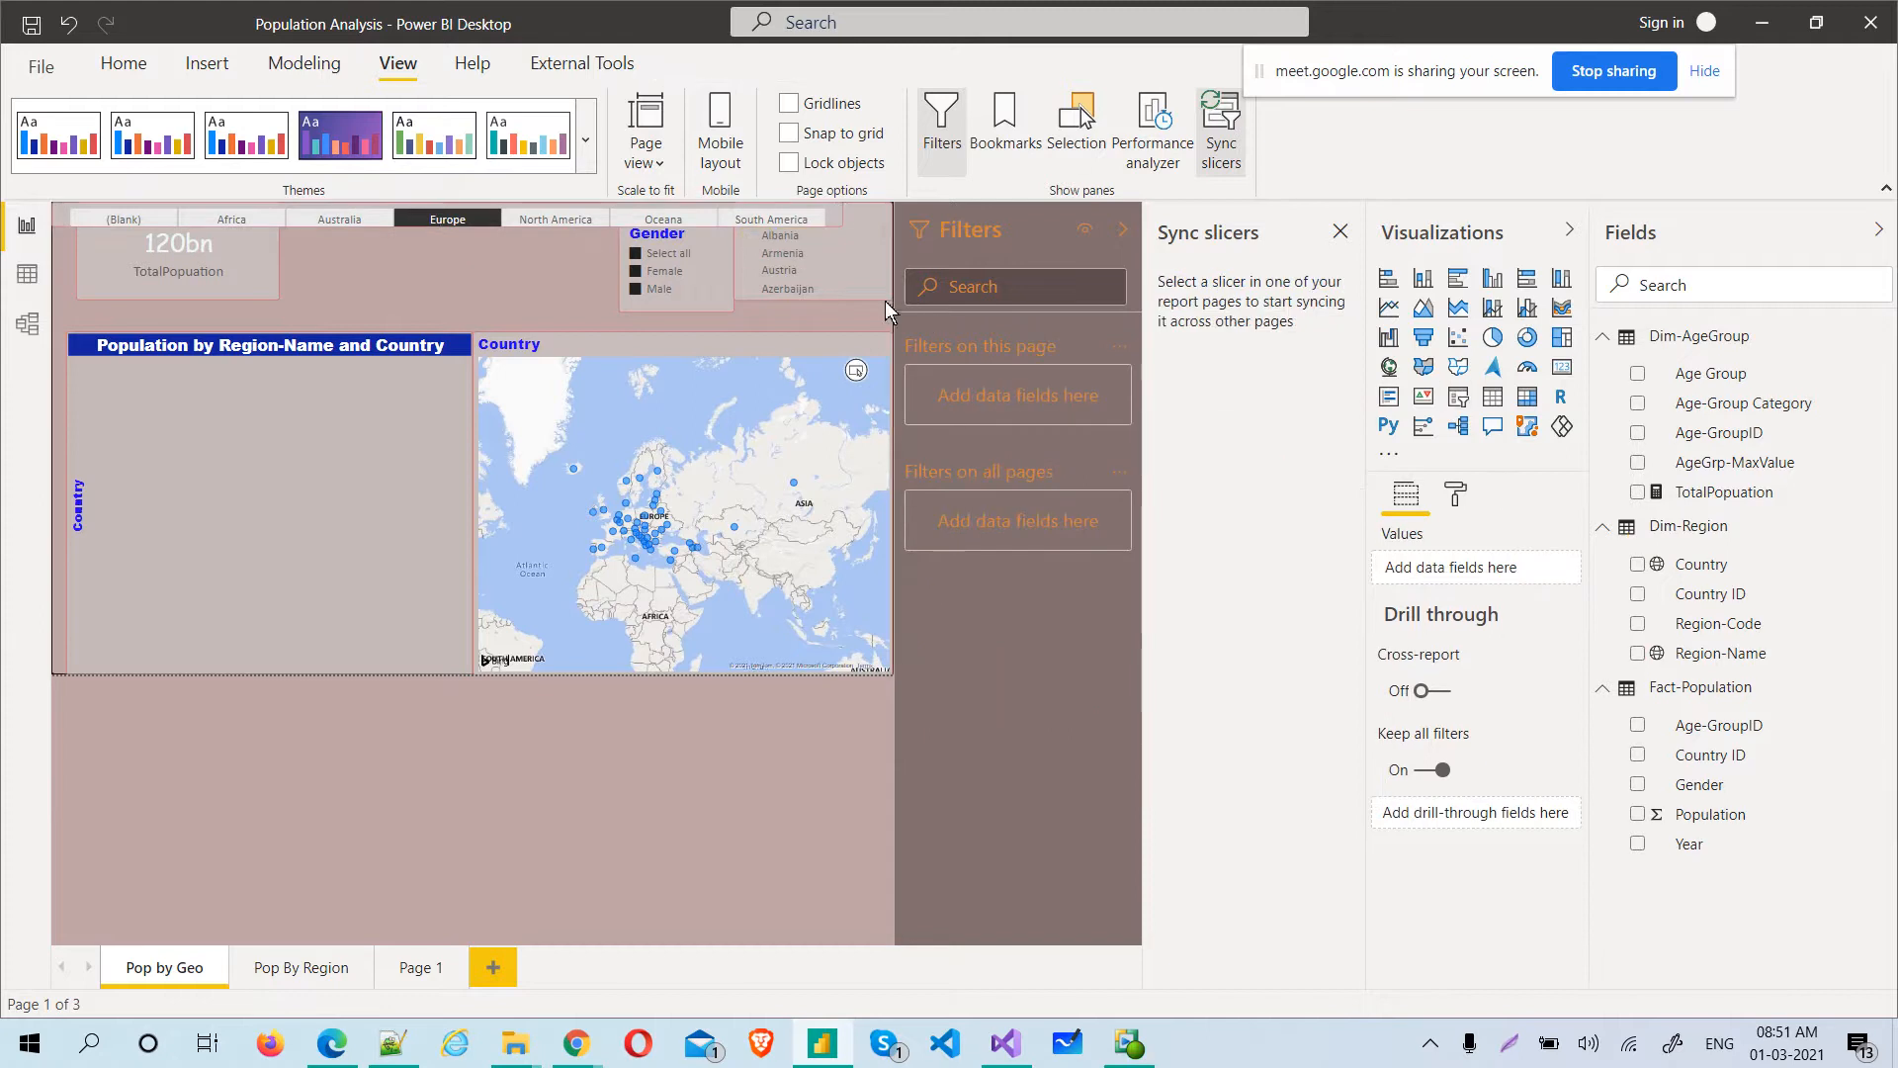
Toggle the Region-Name slicer's visibility on Pop by Geo and move the slicer down to sit directly above the Population chart and the map
{"action": "left_click", "coordinate": [1222, 130]}
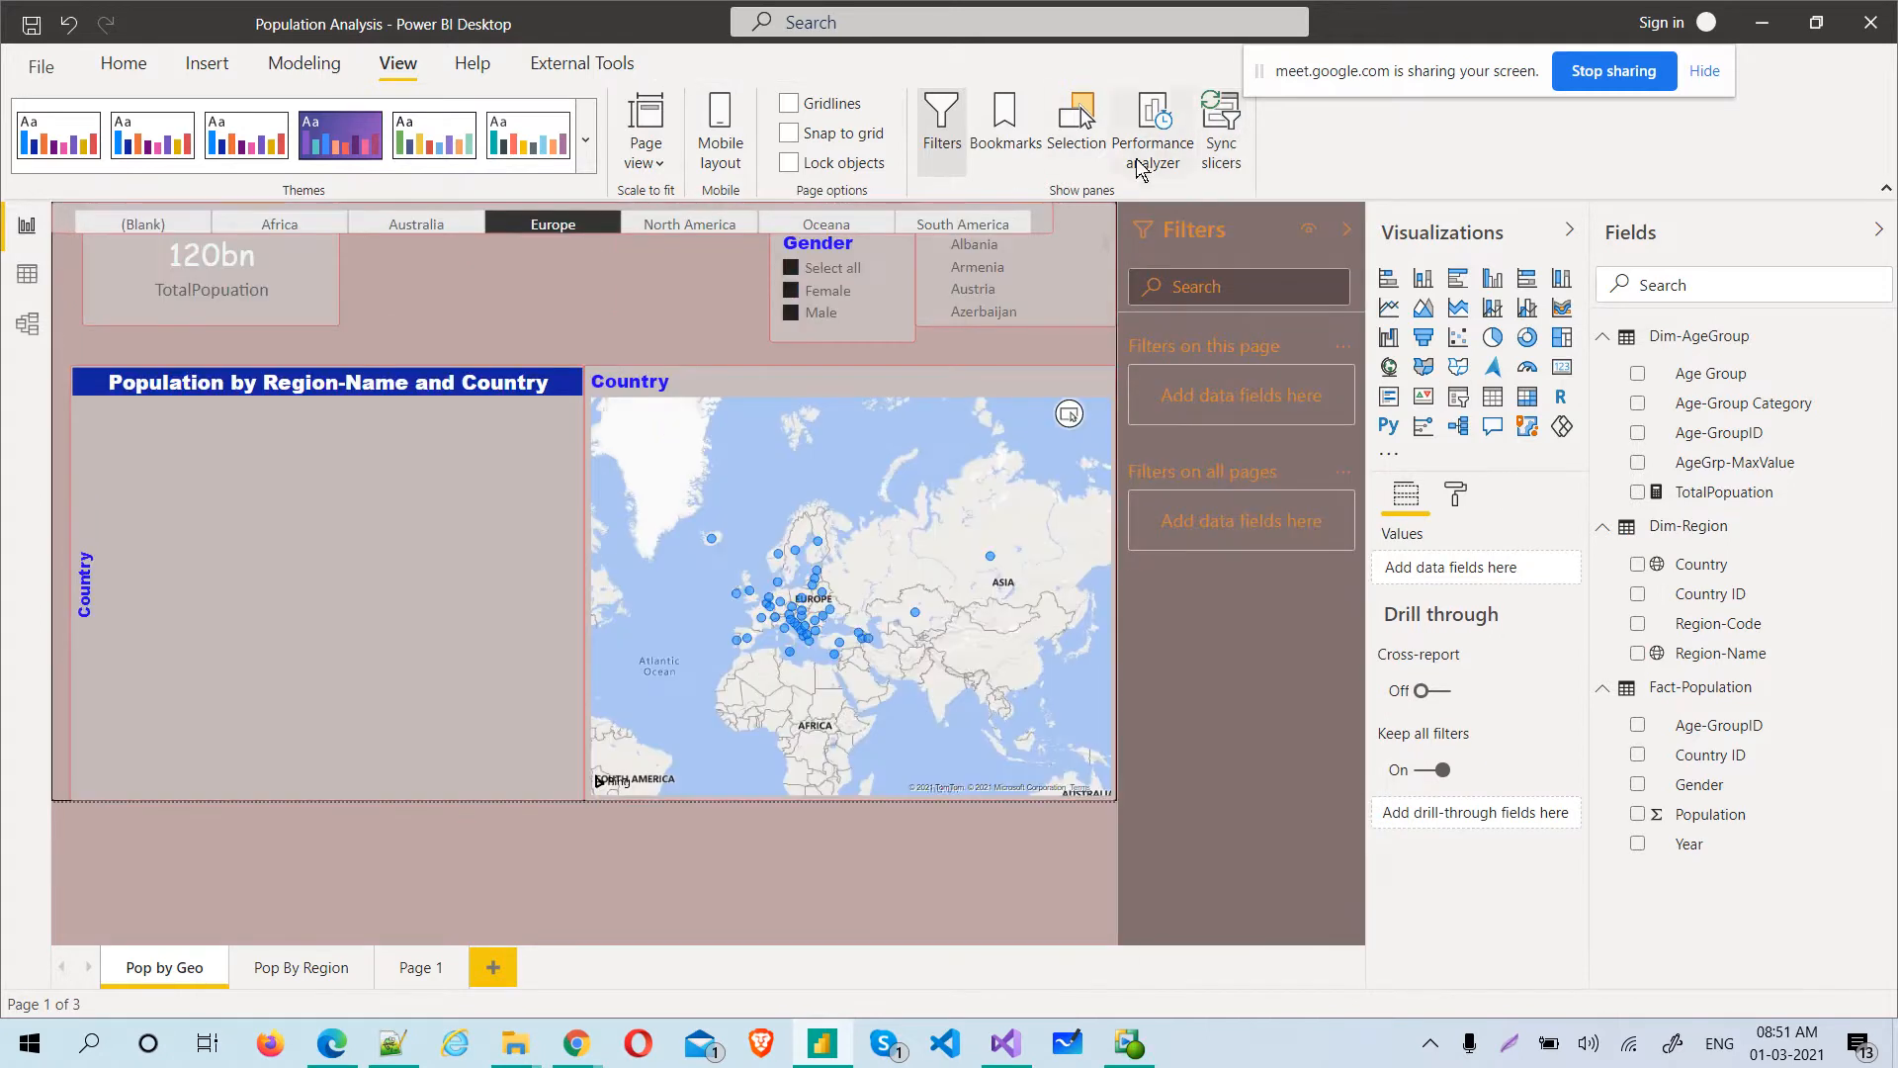
{"action": "left_click", "coordinate": [1220, 123]}
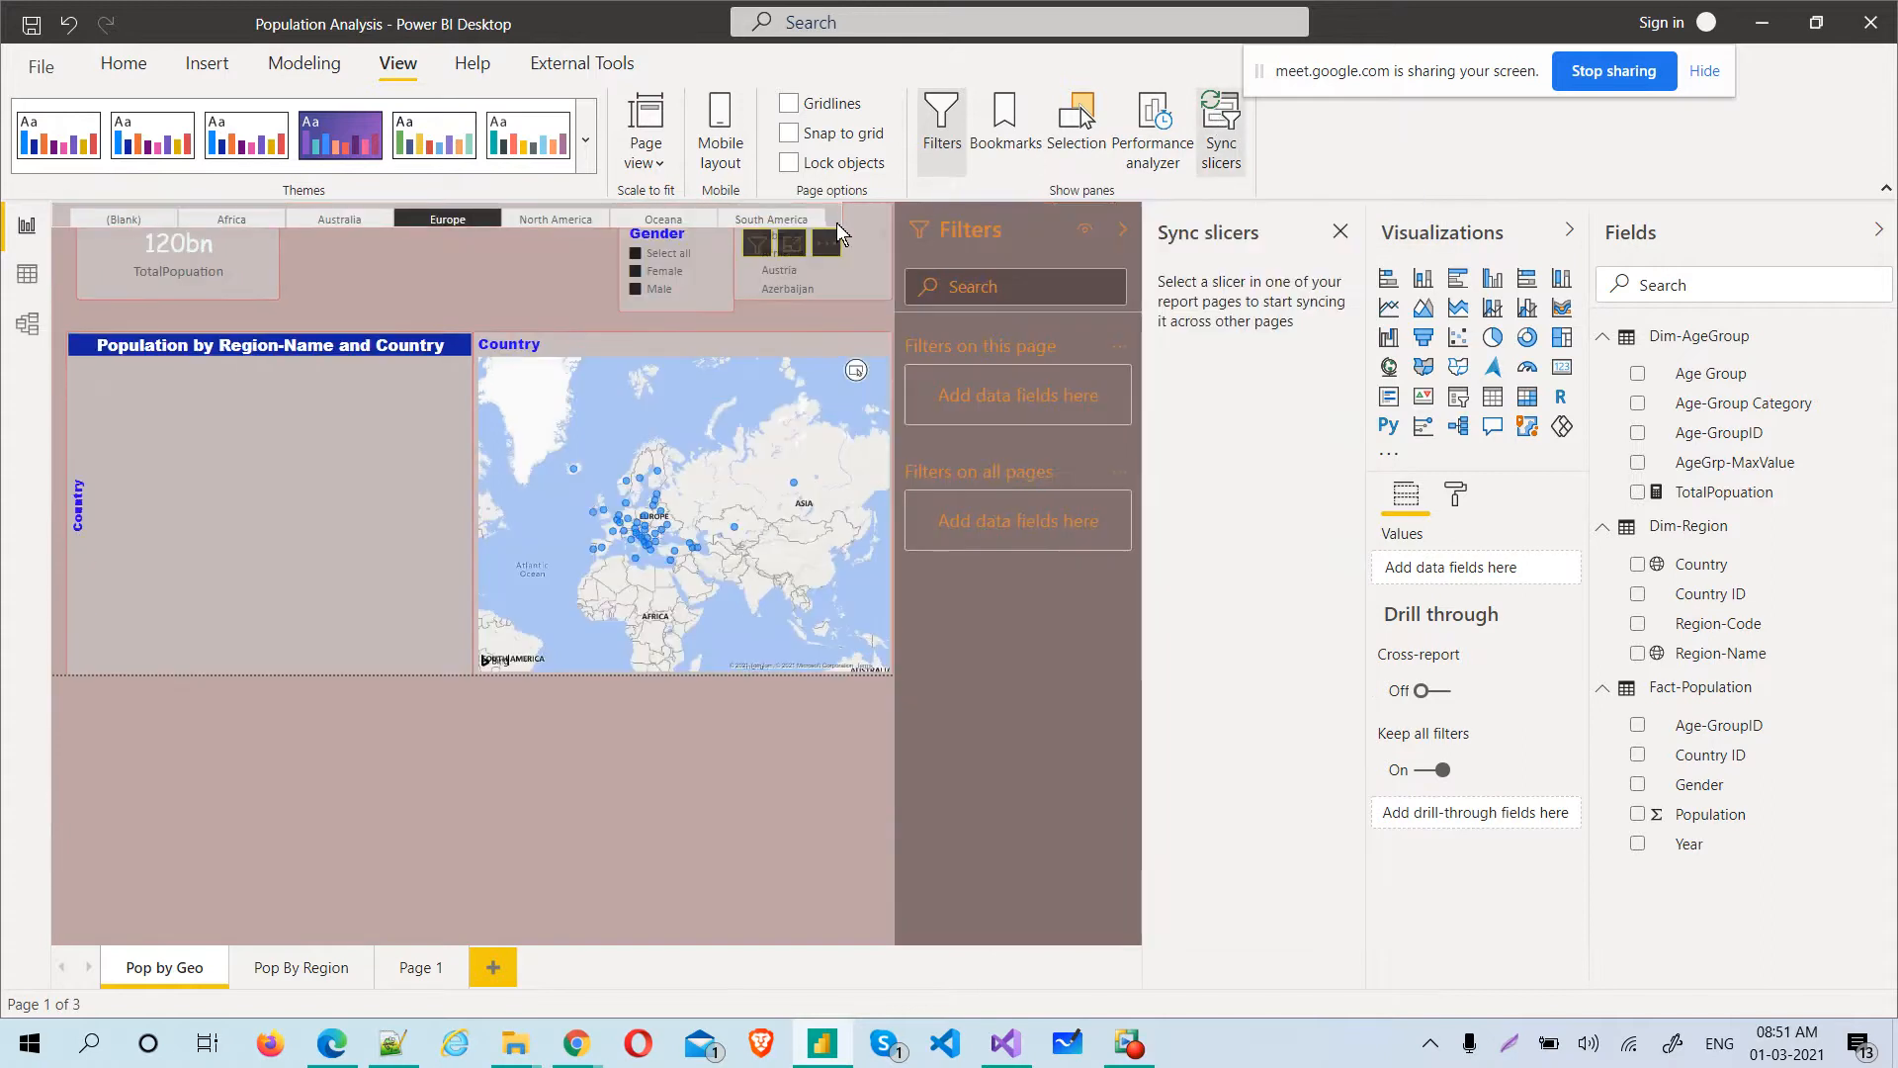
{"action": "left_click", "coordinate": [836, 223]}
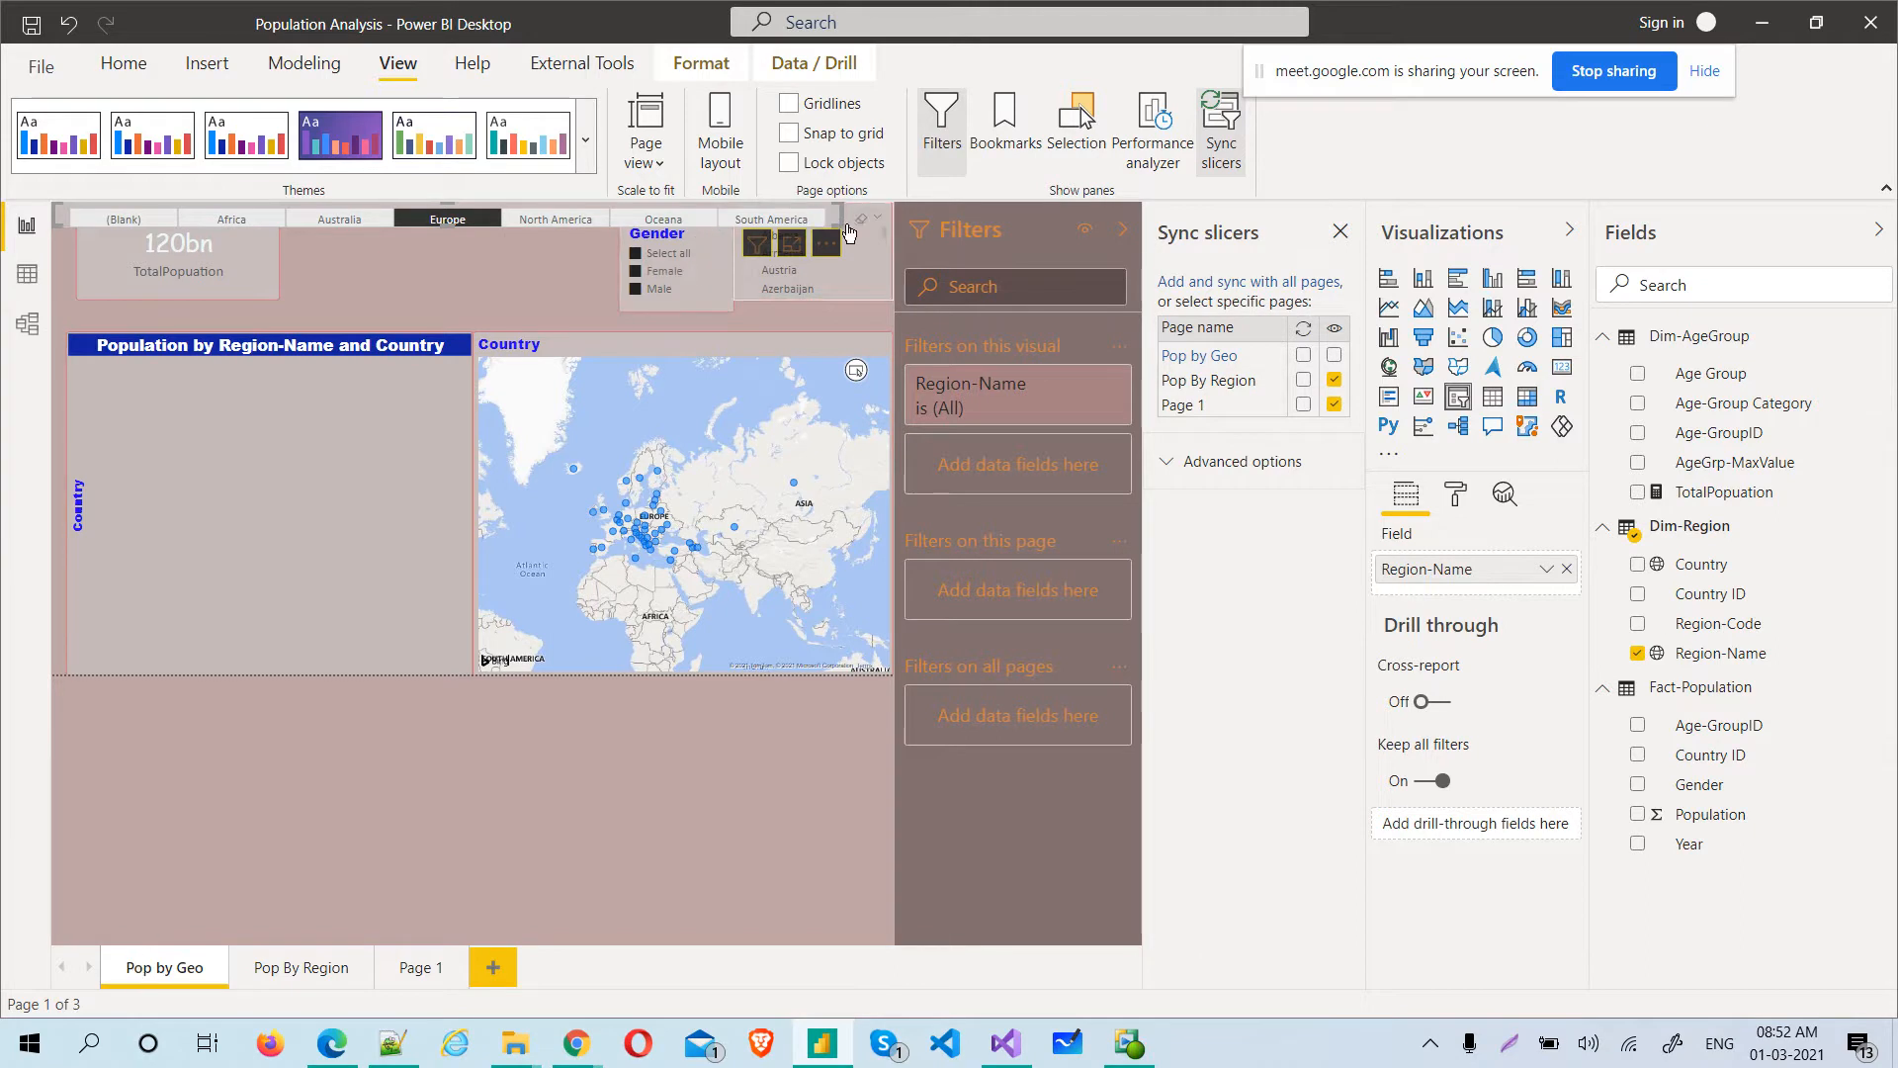
{"action": "left_click", "coordinate": [1334, 356]}
{"action": "left_click_drag", "start_coordinate": [809, 245], "coordinate": [815, 336]}
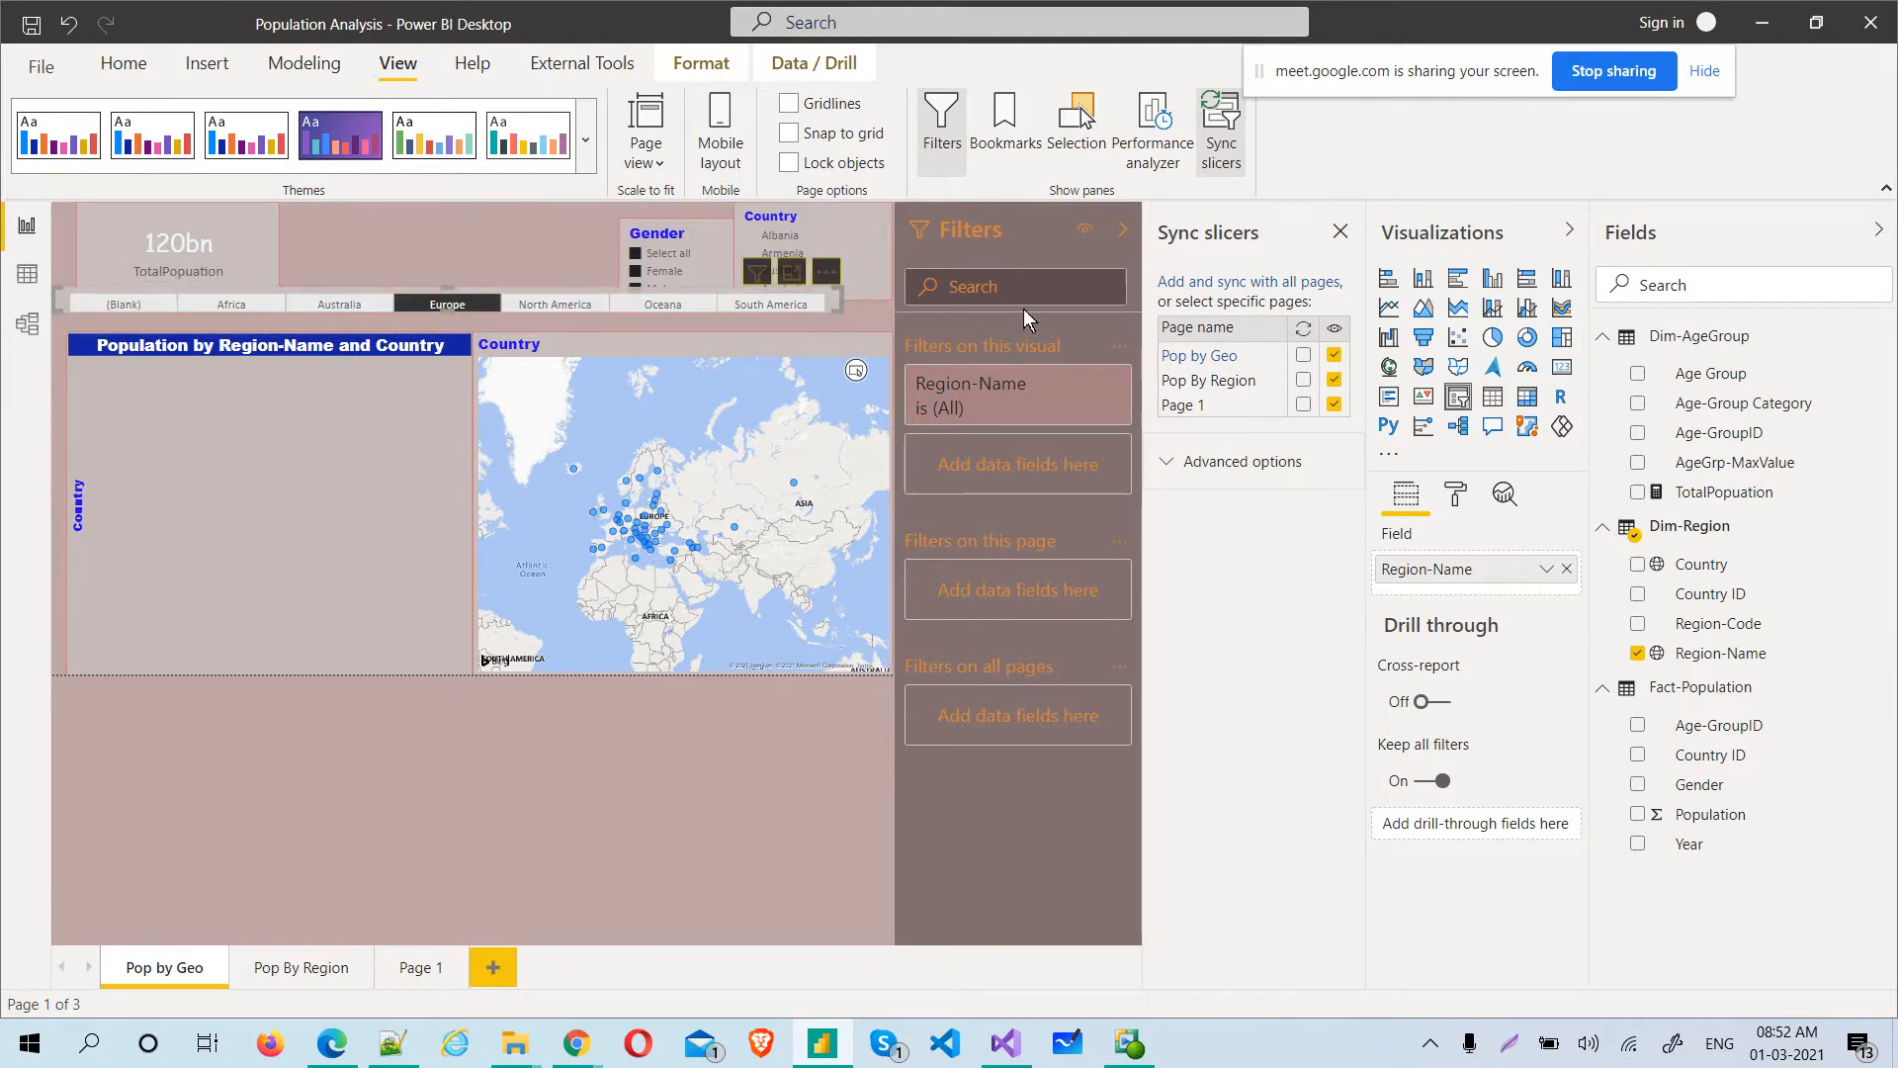
{"action": "left_click", "coordinate": [1332, 357]}
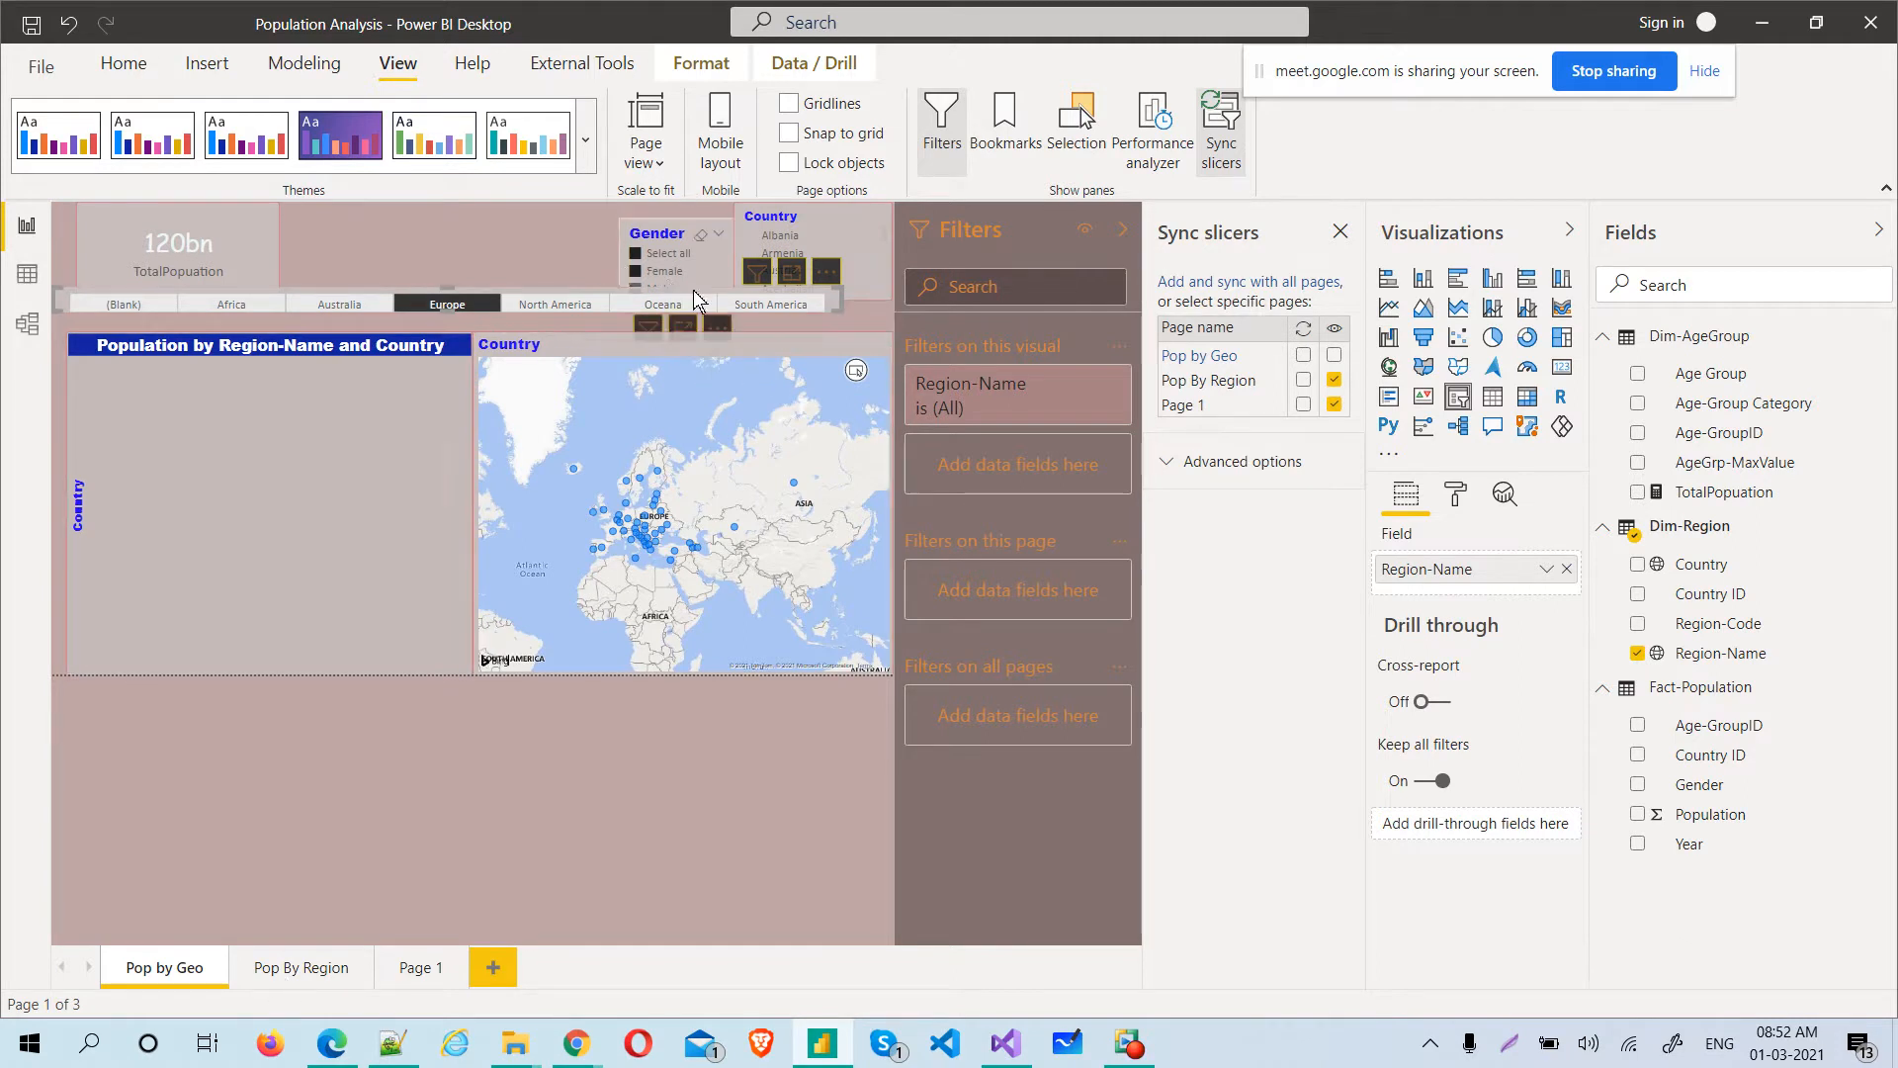
{"action": "left_click_drag", "start_coordinate": [833, 278], "coordinate": [835, 297]}
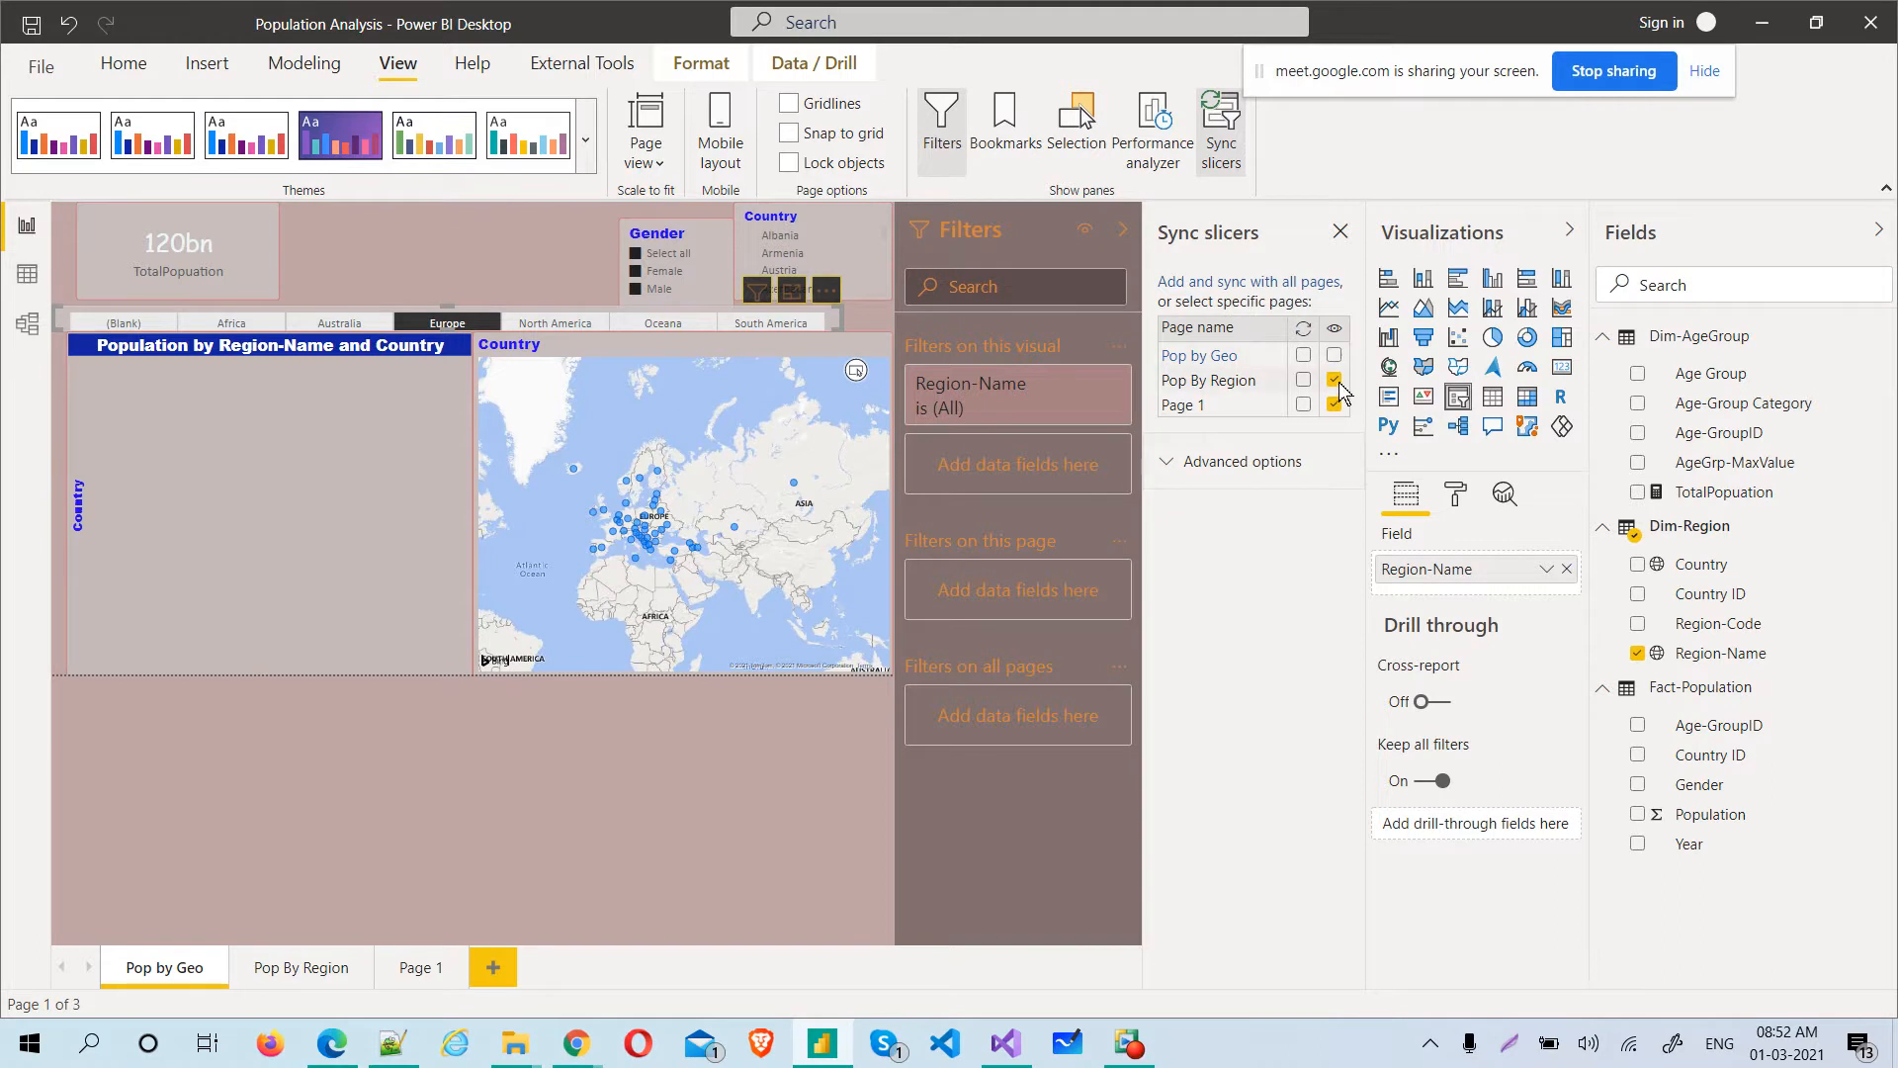
Make the Region-Name slicer visible and synced on Pop By Region and Page 1, and select North America in it on Page 1
{"action": "left_click", "coordinate": [263, 967]}
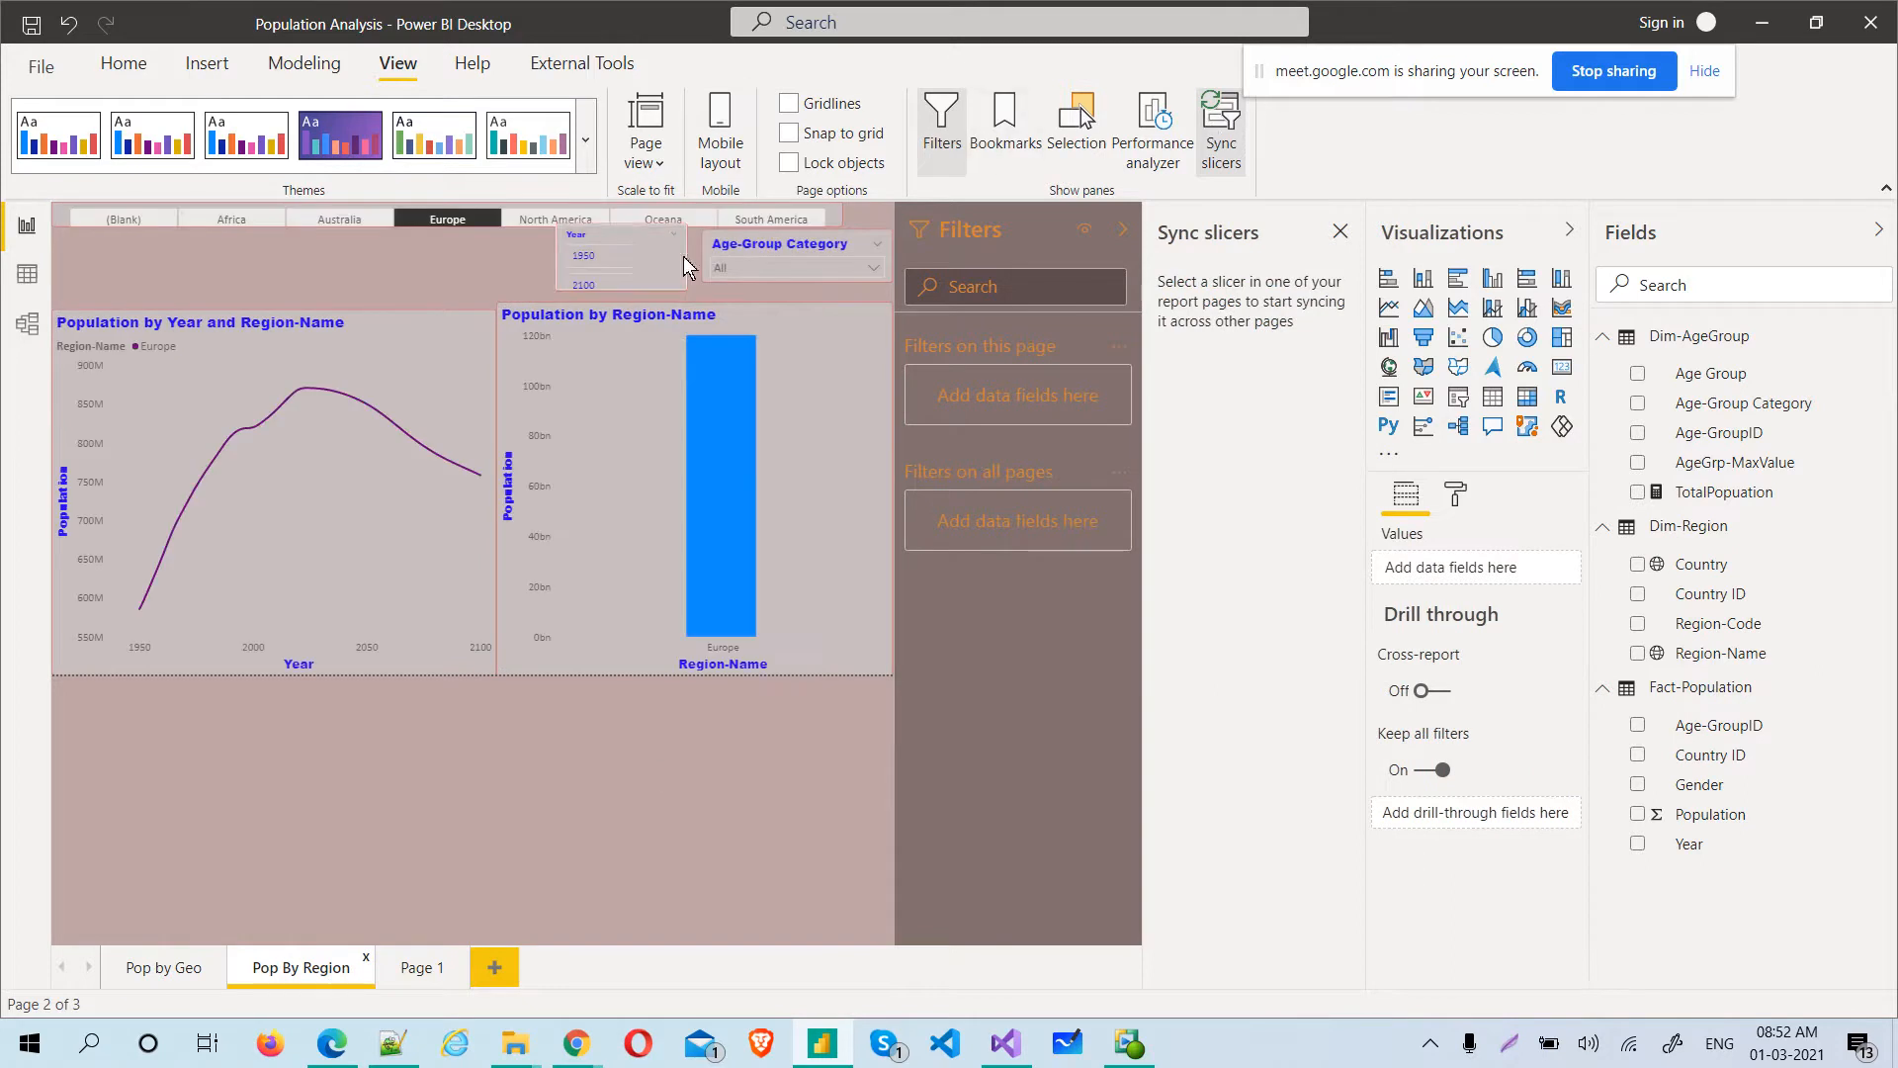
{"action": "left_click", "coordinate": [840, 223]}
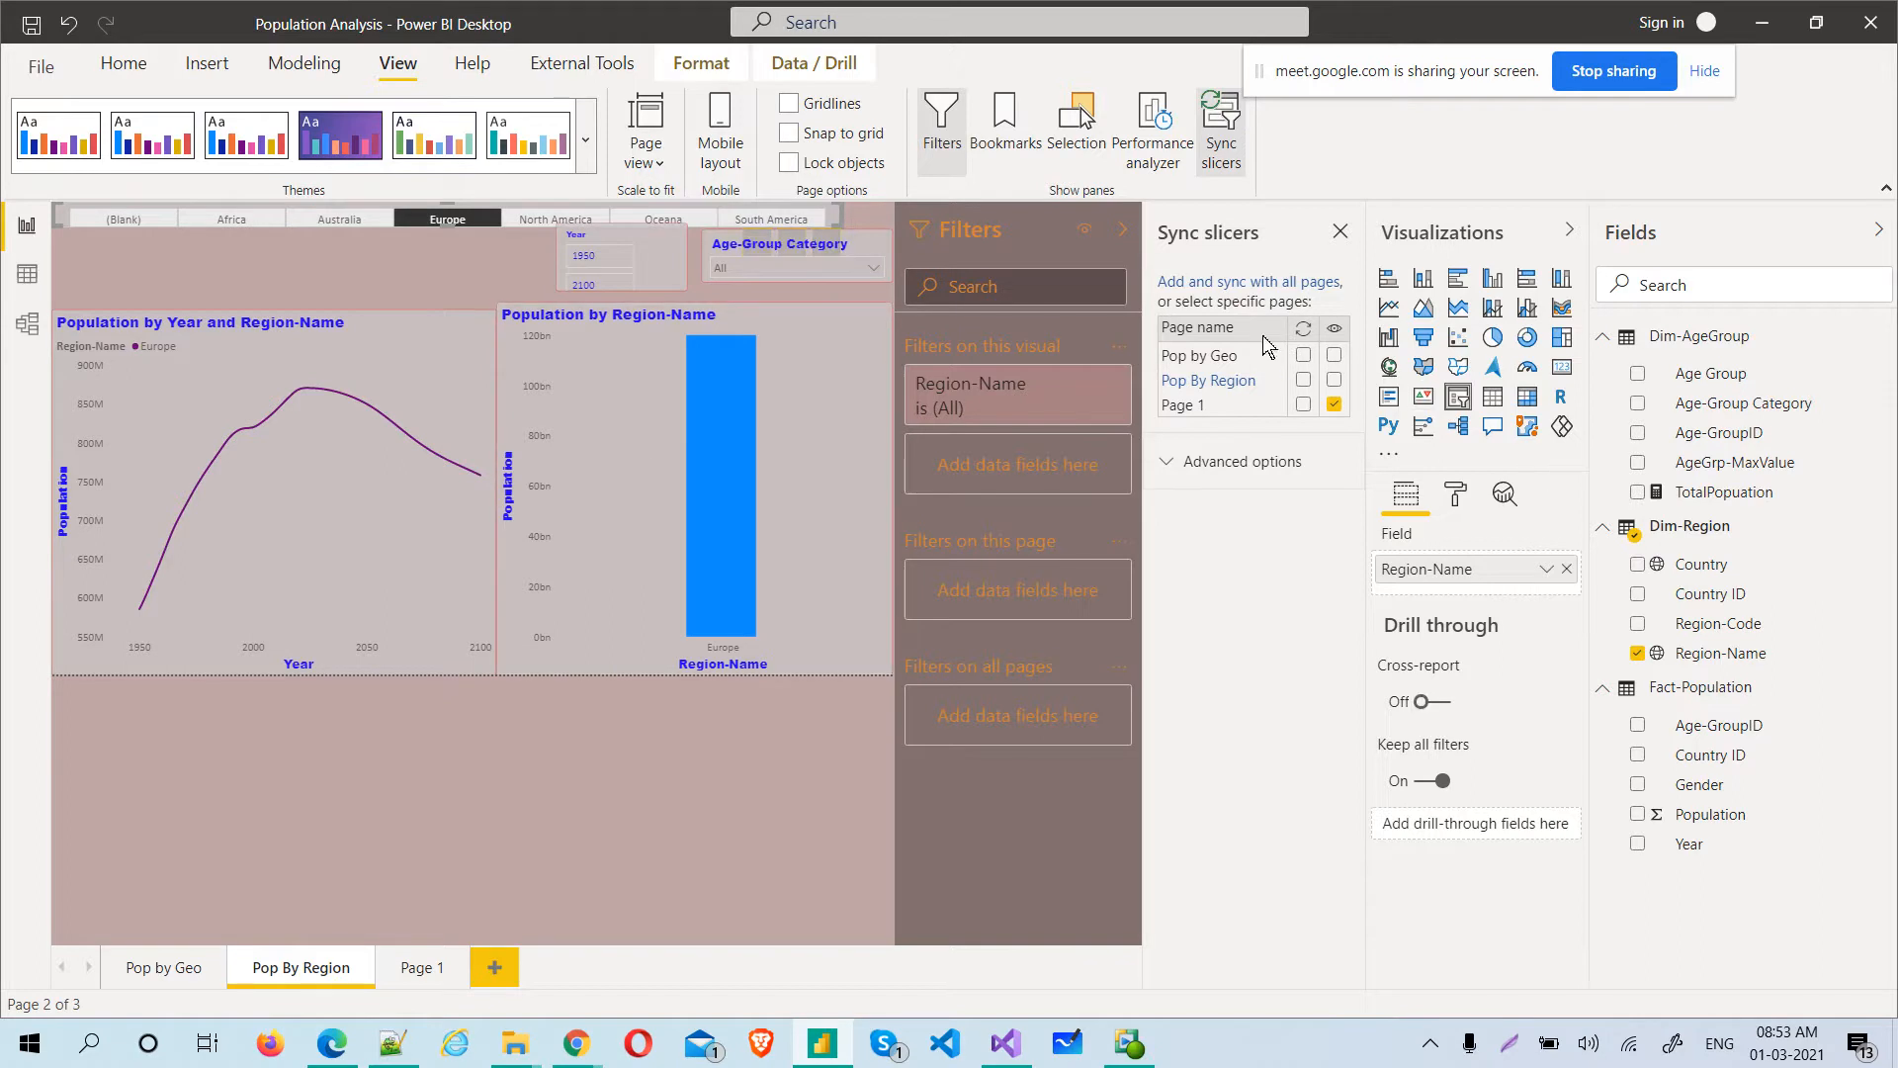
{"action": "left_click", "coordinate": [1333, 379]}
{"action": "left_click", "coordinate": [1302, 382]}
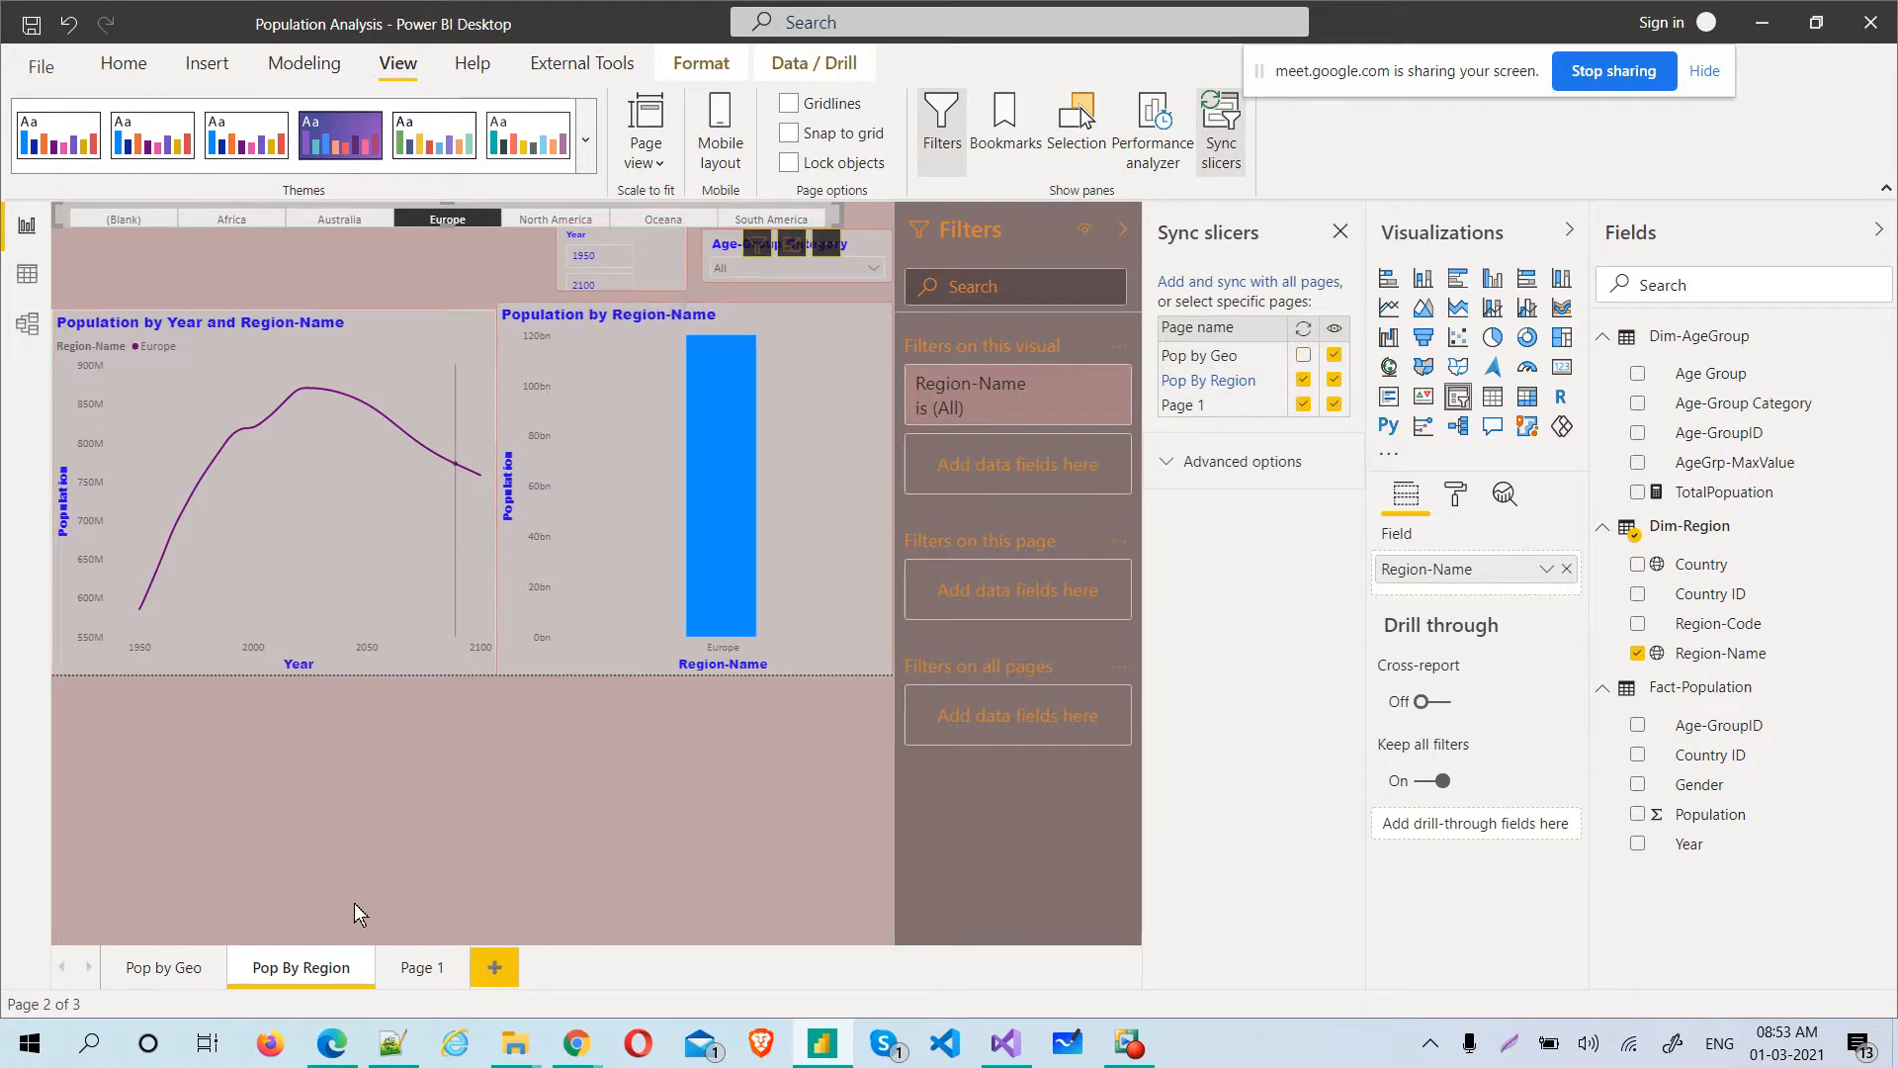
{"action": "left_click", "coordinate": [417, 969]}
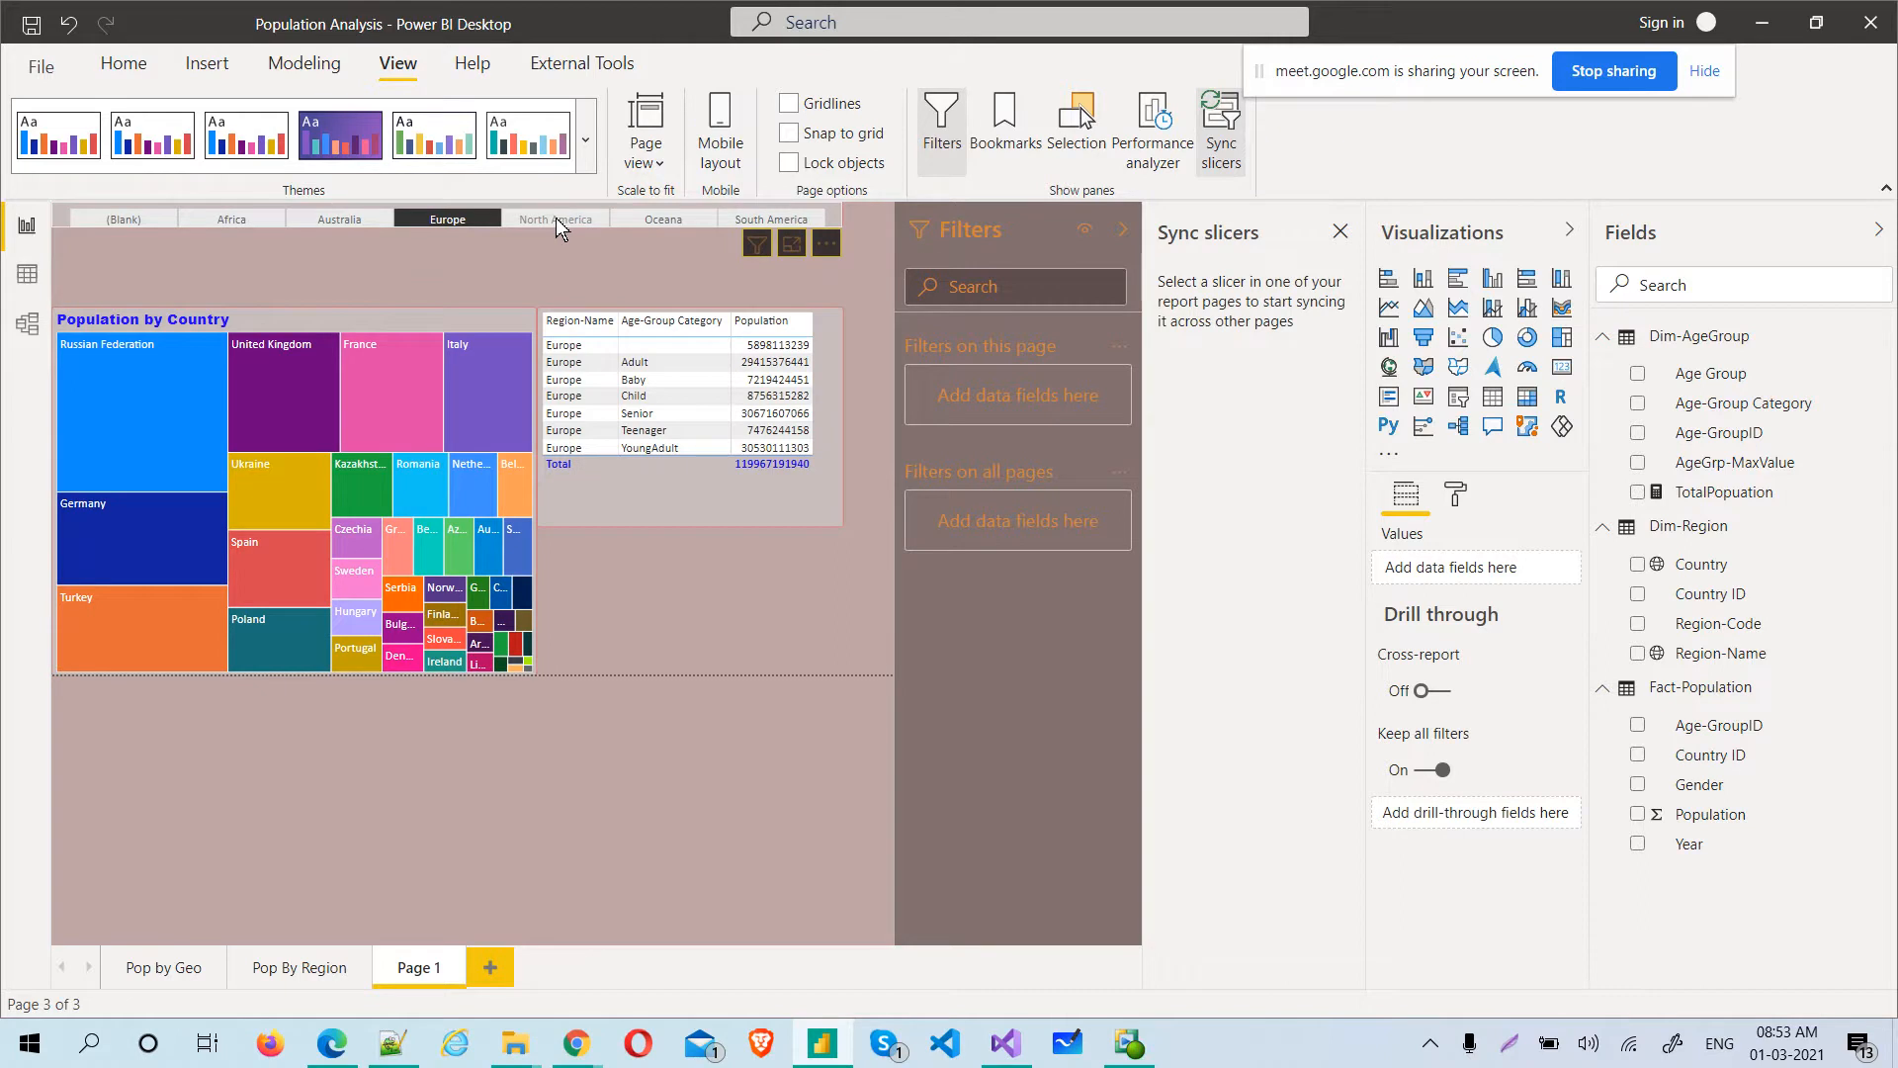
{"action": "left_click", "coordinate": [556, 219]}
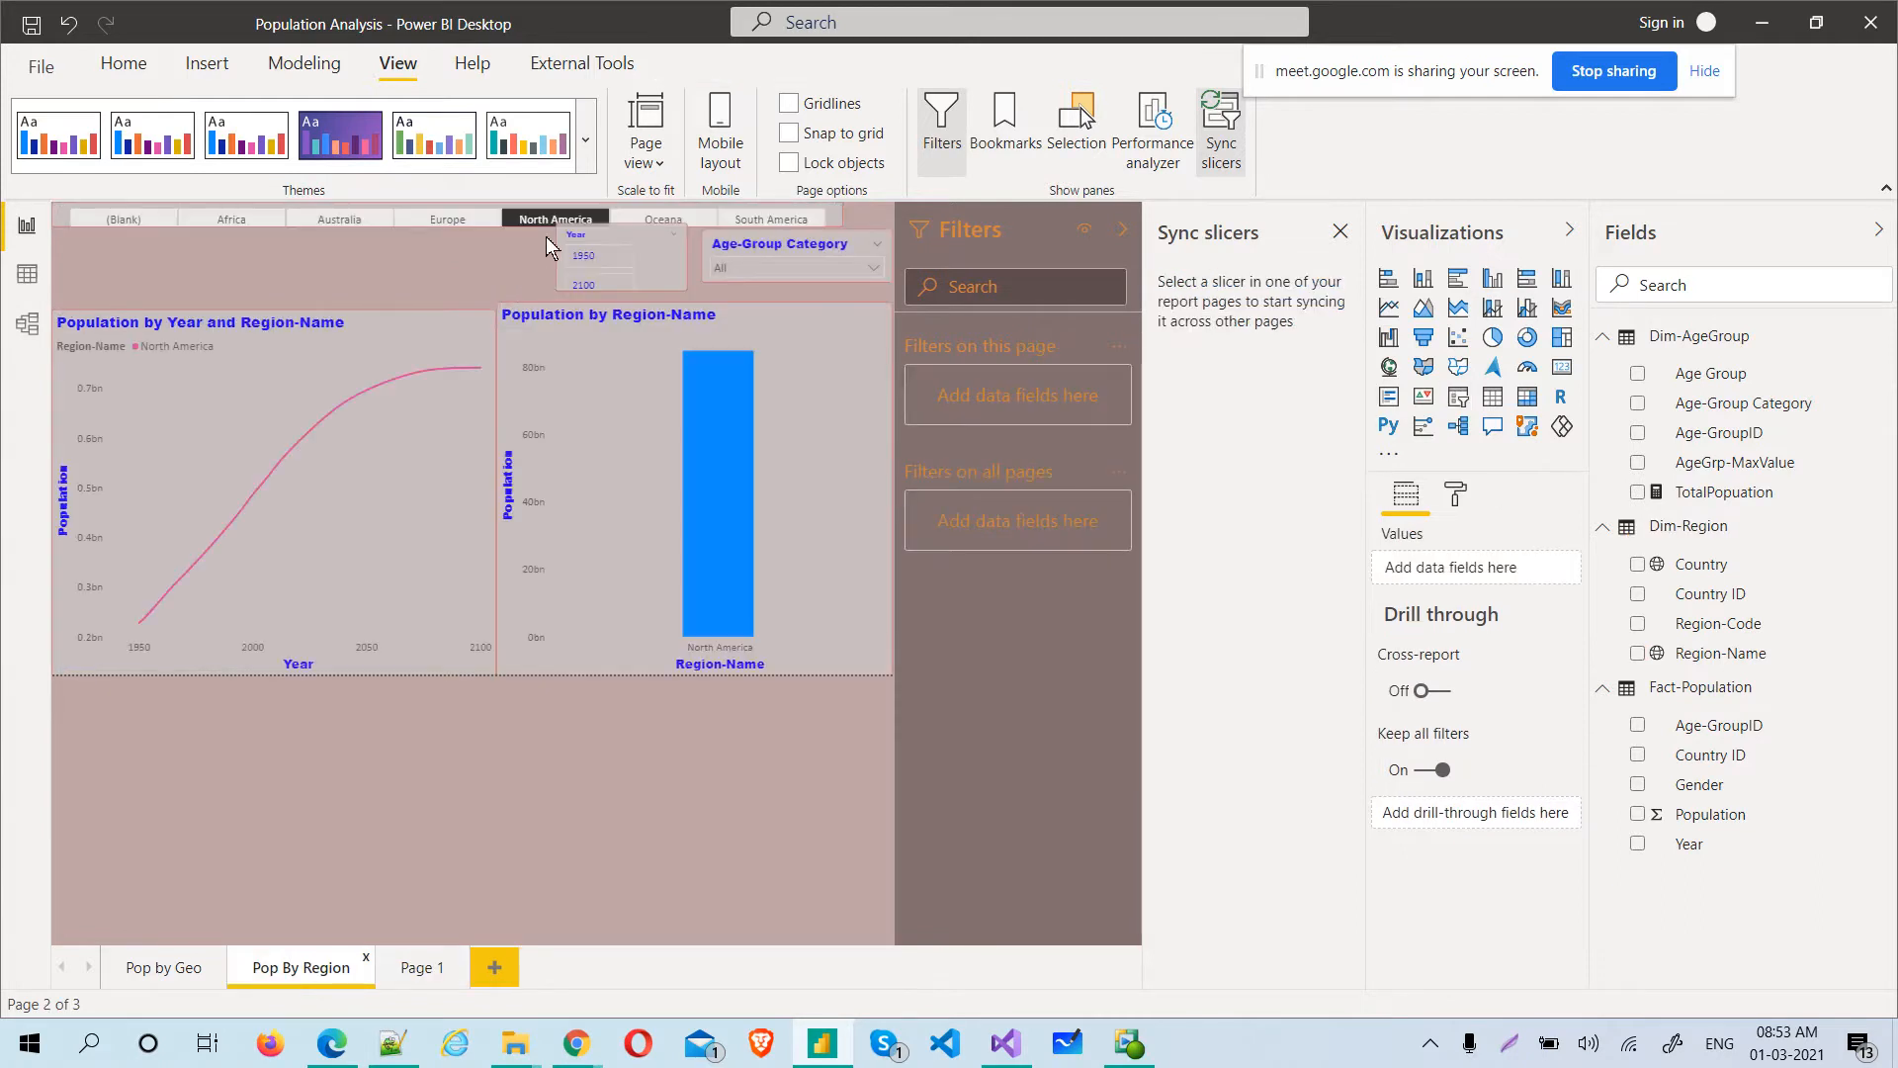
Examine the Region-Name slicer's sync settings on Pop by Geo and compare its selection with Page 1 and Pop By Region
{"action": "left_click", "coordinate": [158, 974]}
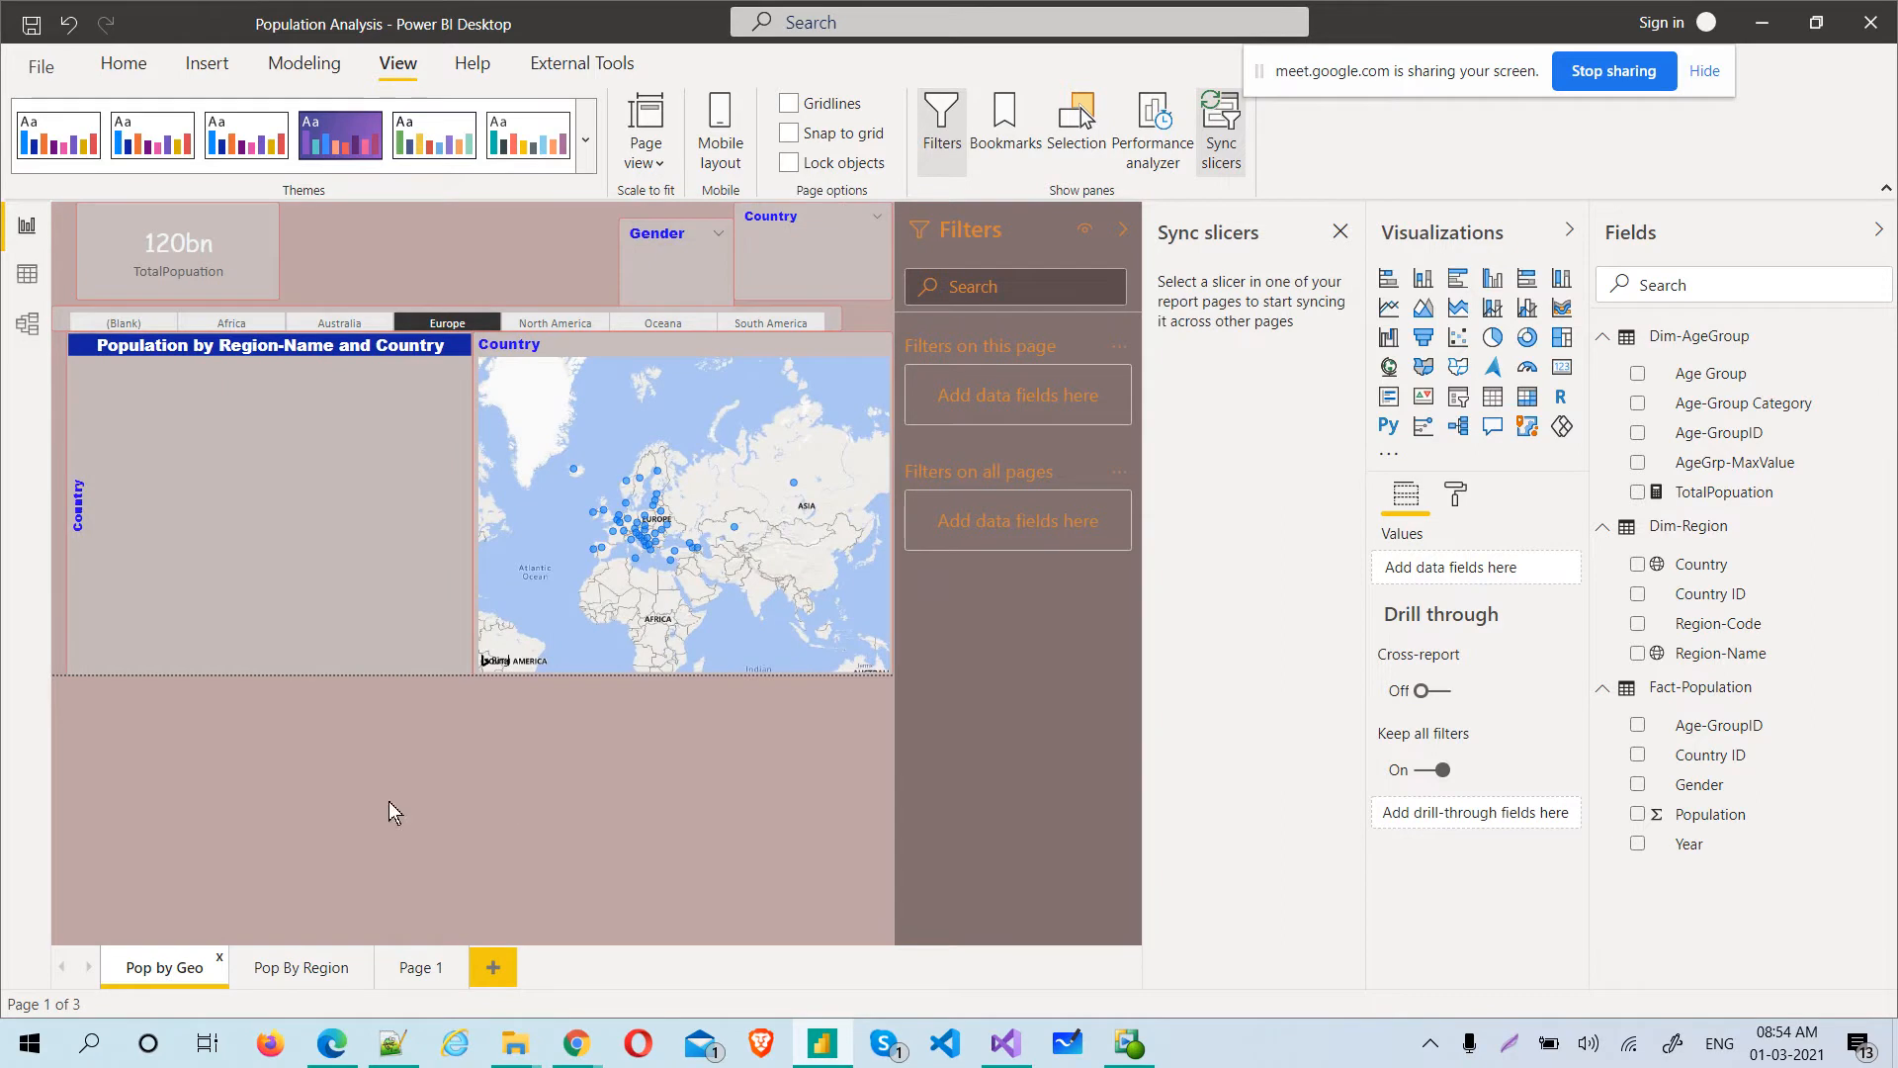
{"action": "left_click", "coordinate": [453, 325]}
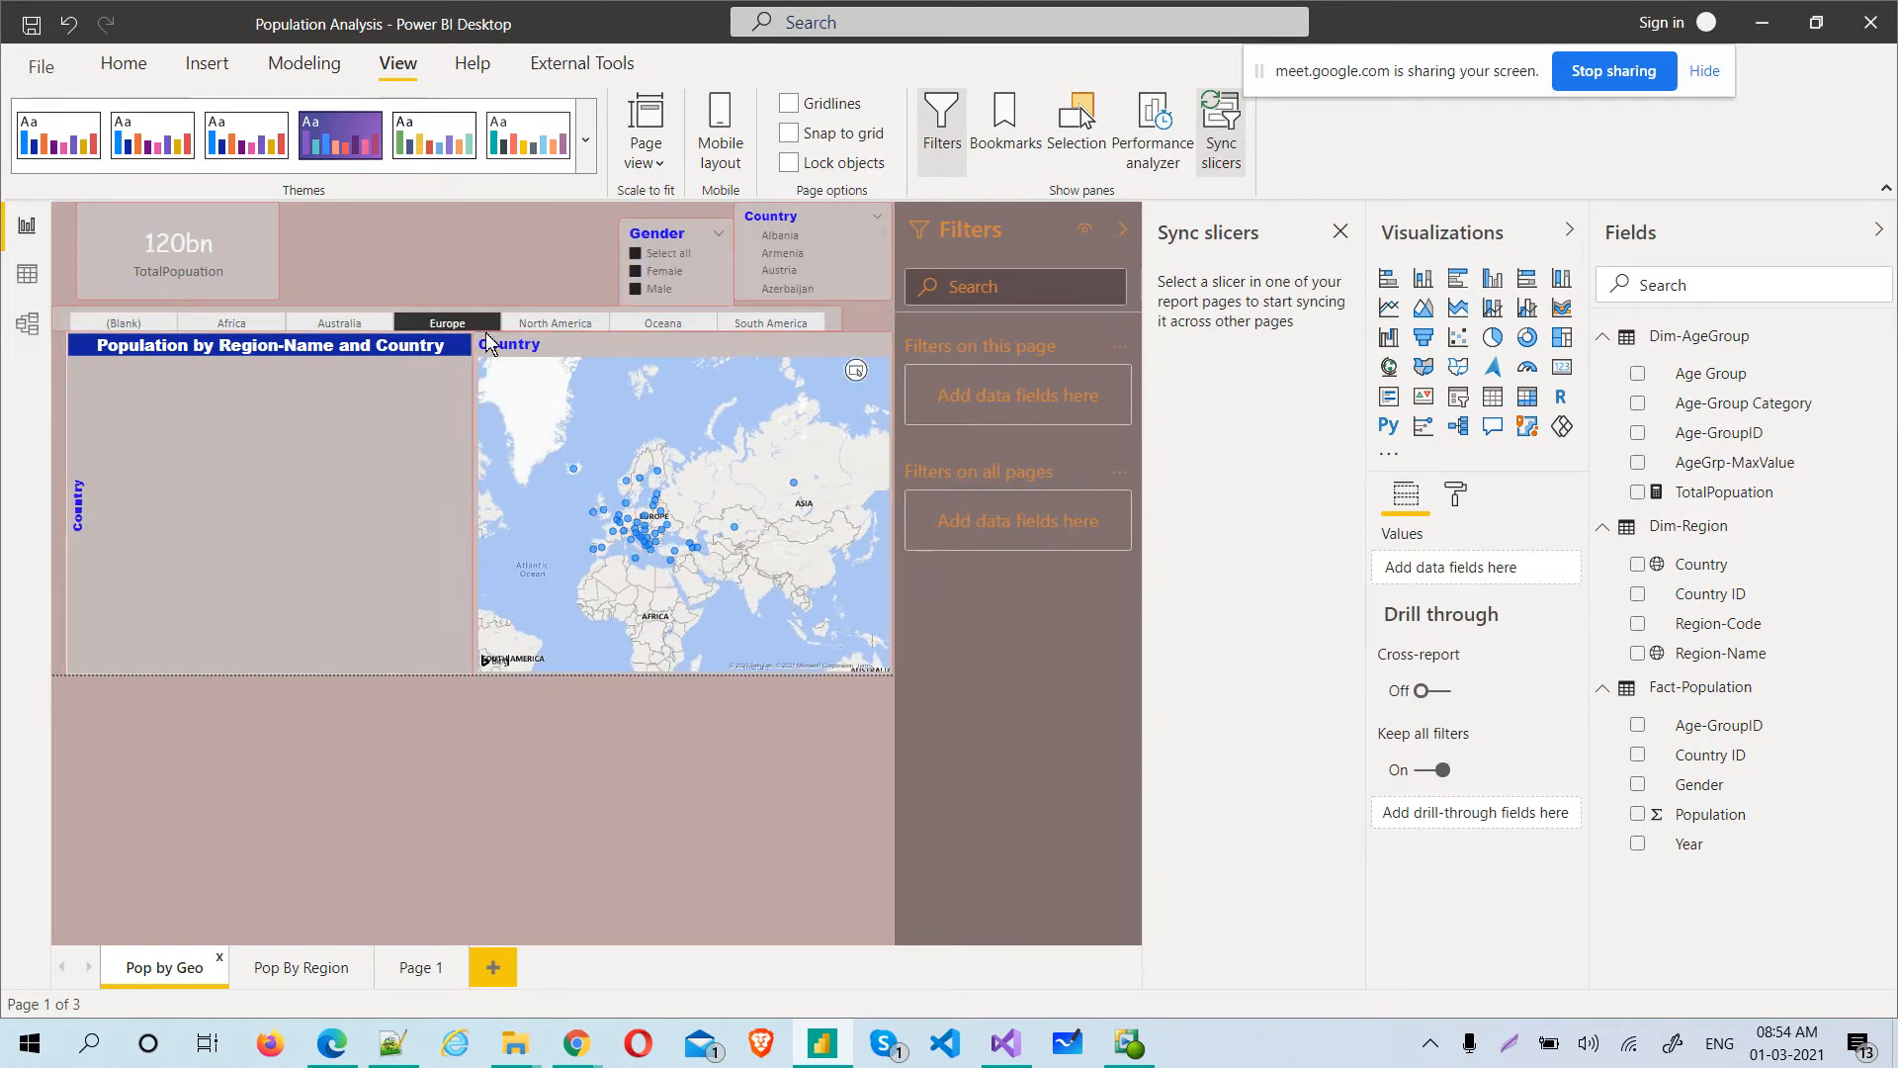
{"action": "left_click", "coordinate": [1221, 129]}
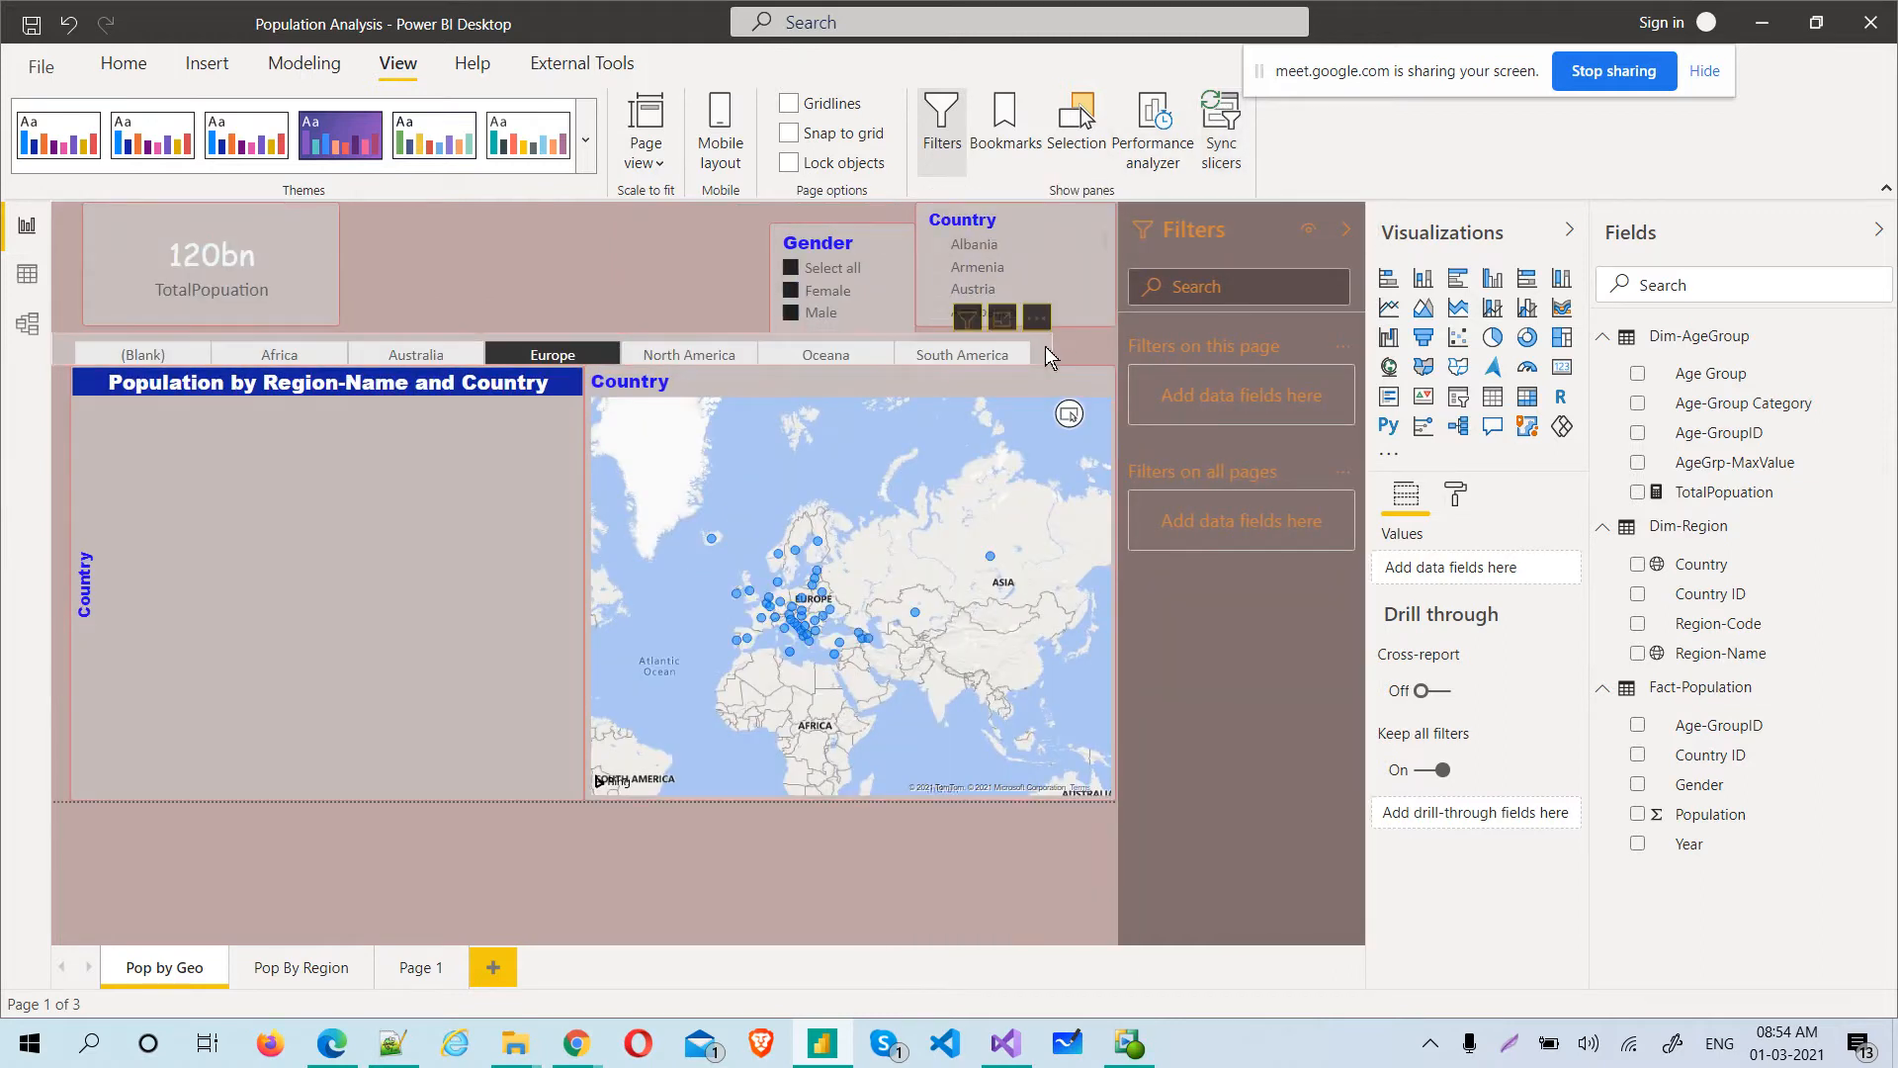
{"action": "left_click", "coordinate": [1045, 346]}
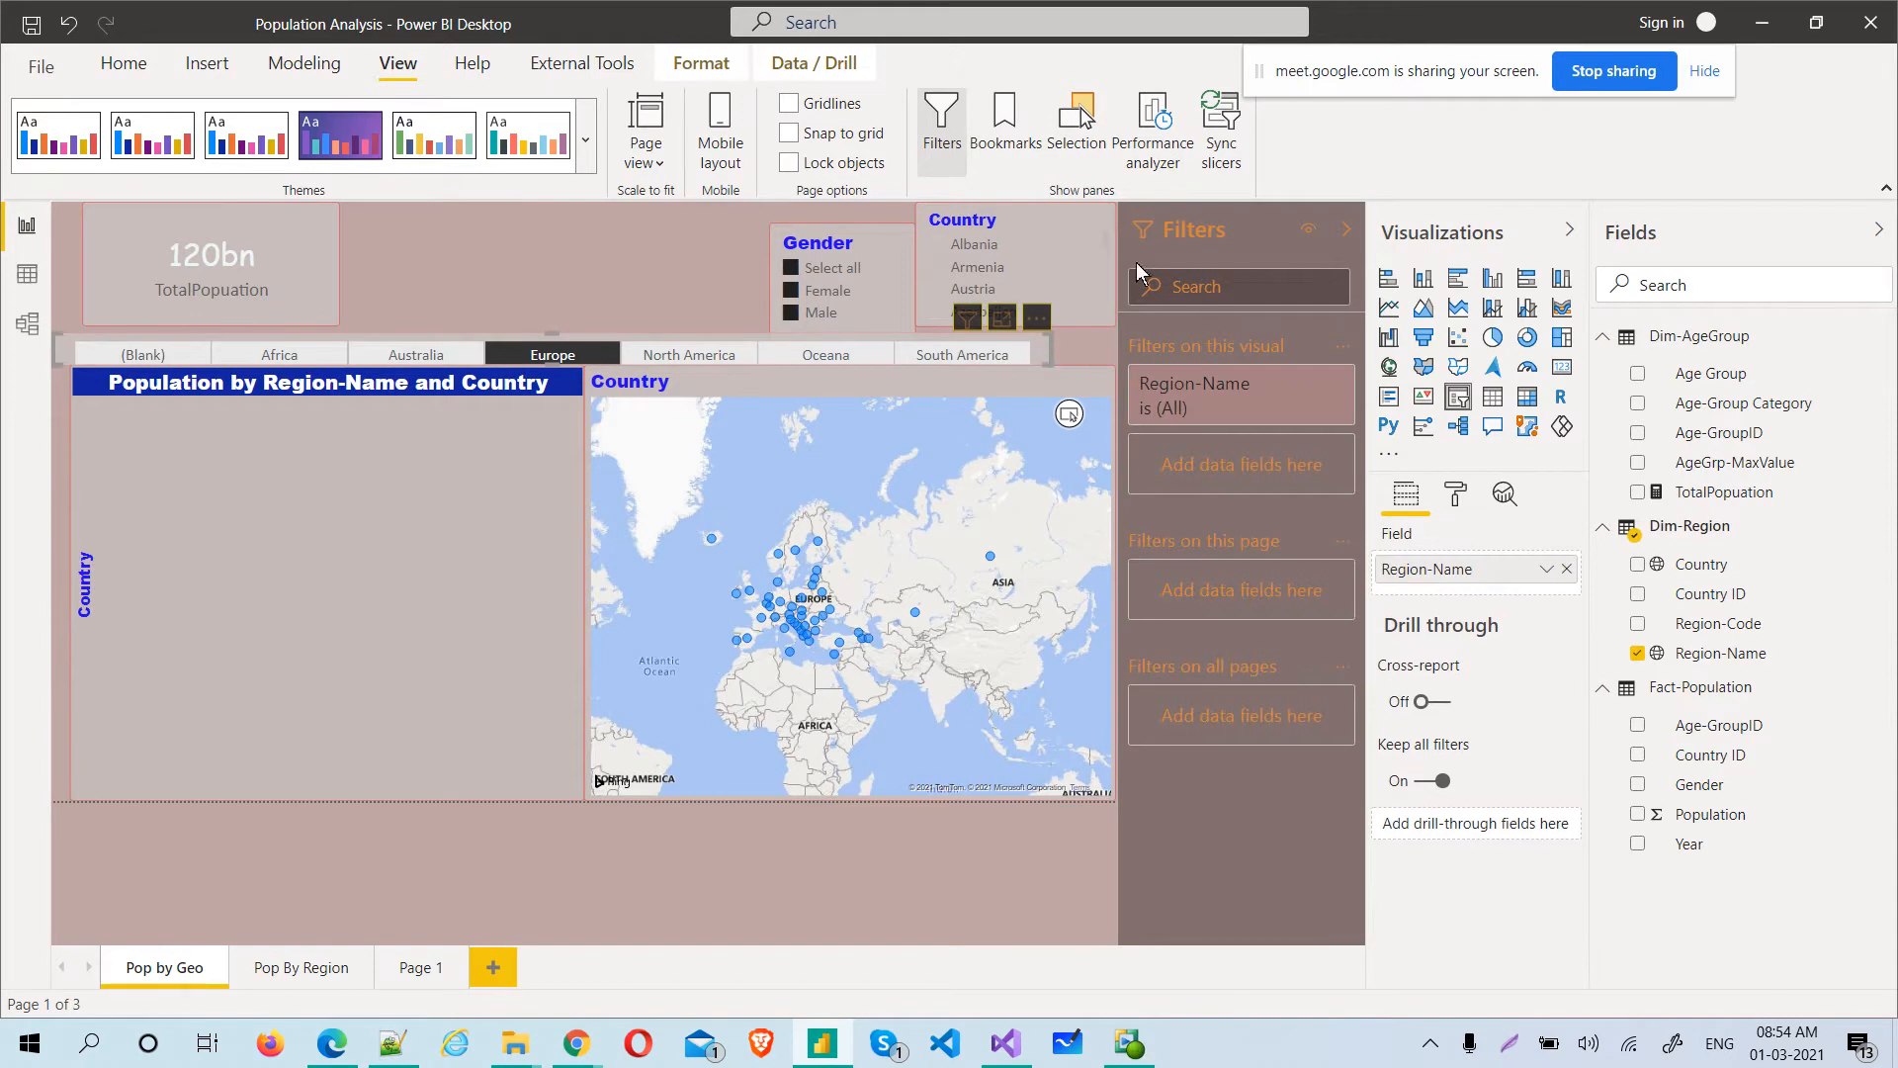
{"action": "left_click", "coordinate": [1218, 139]}
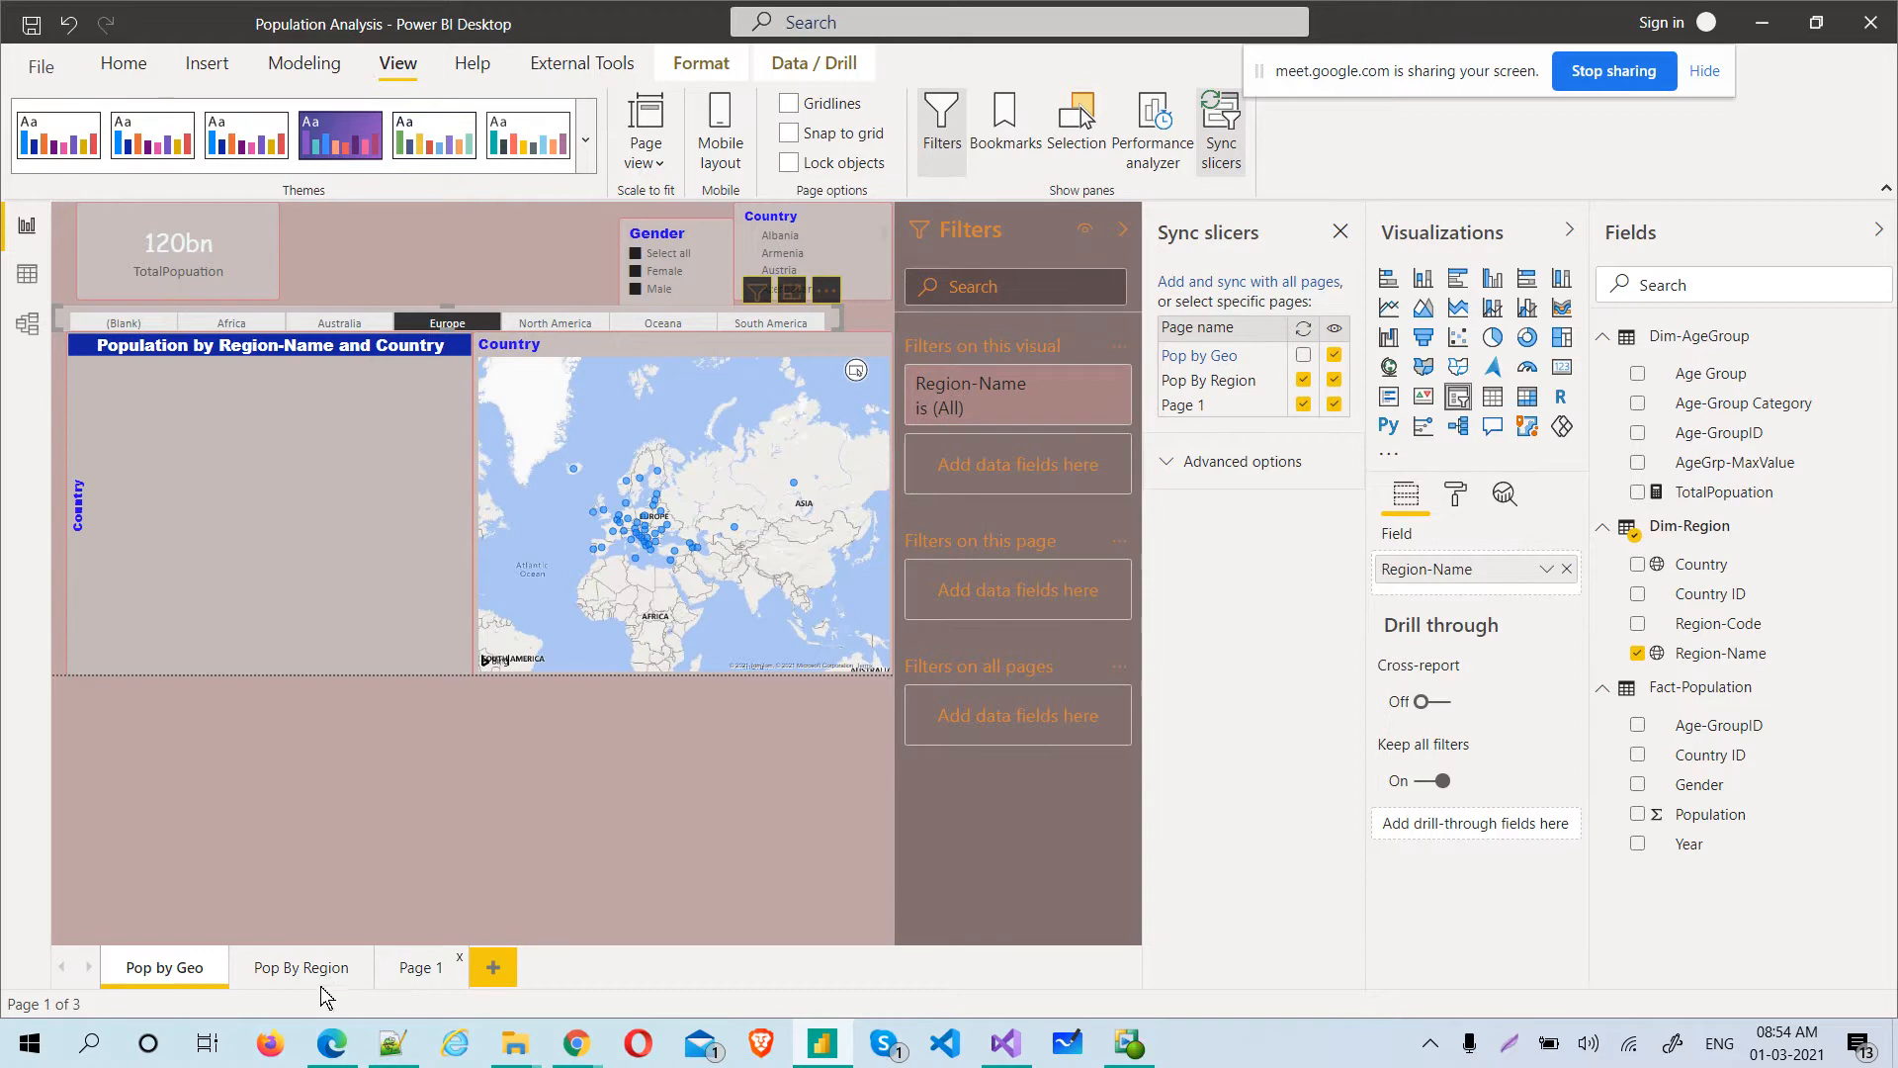
{"action": "left_click", "coordinate": [405, 973]}
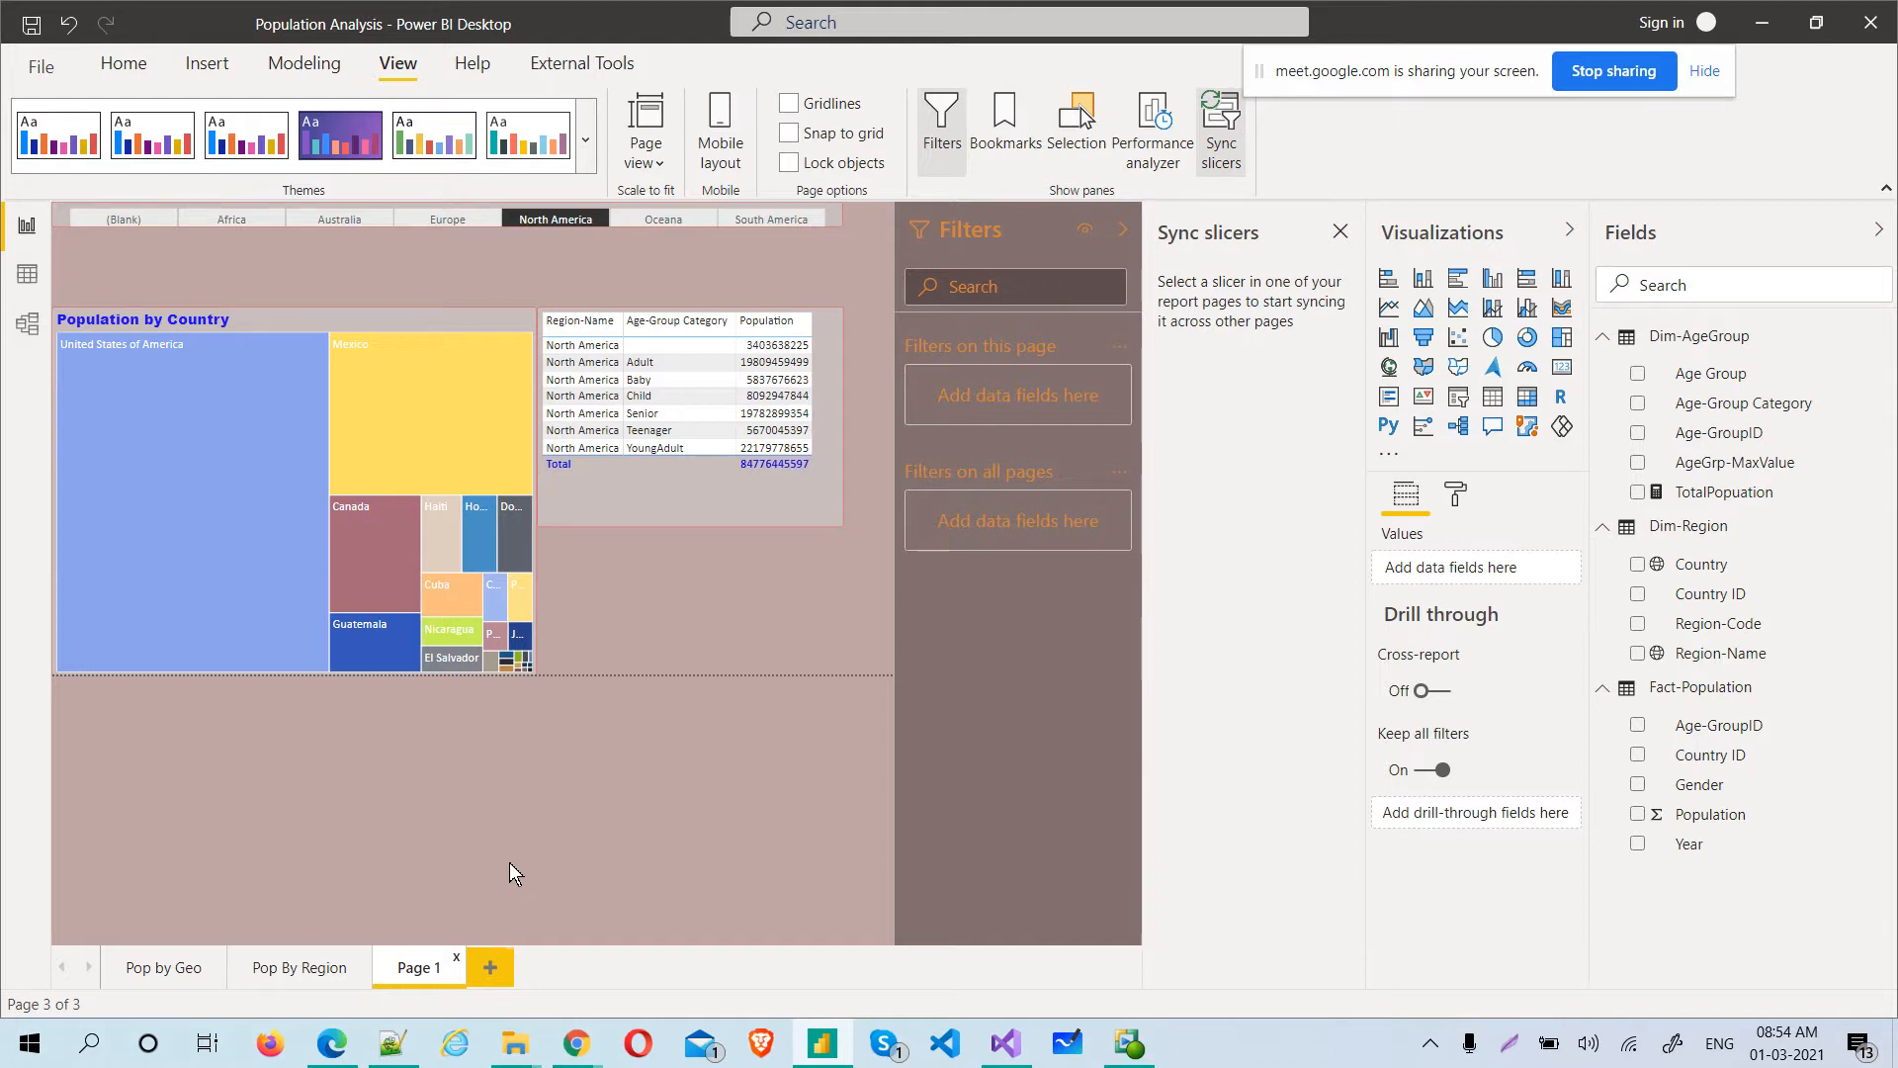
{"action": "left_click", "coordinate": [302, 969]}
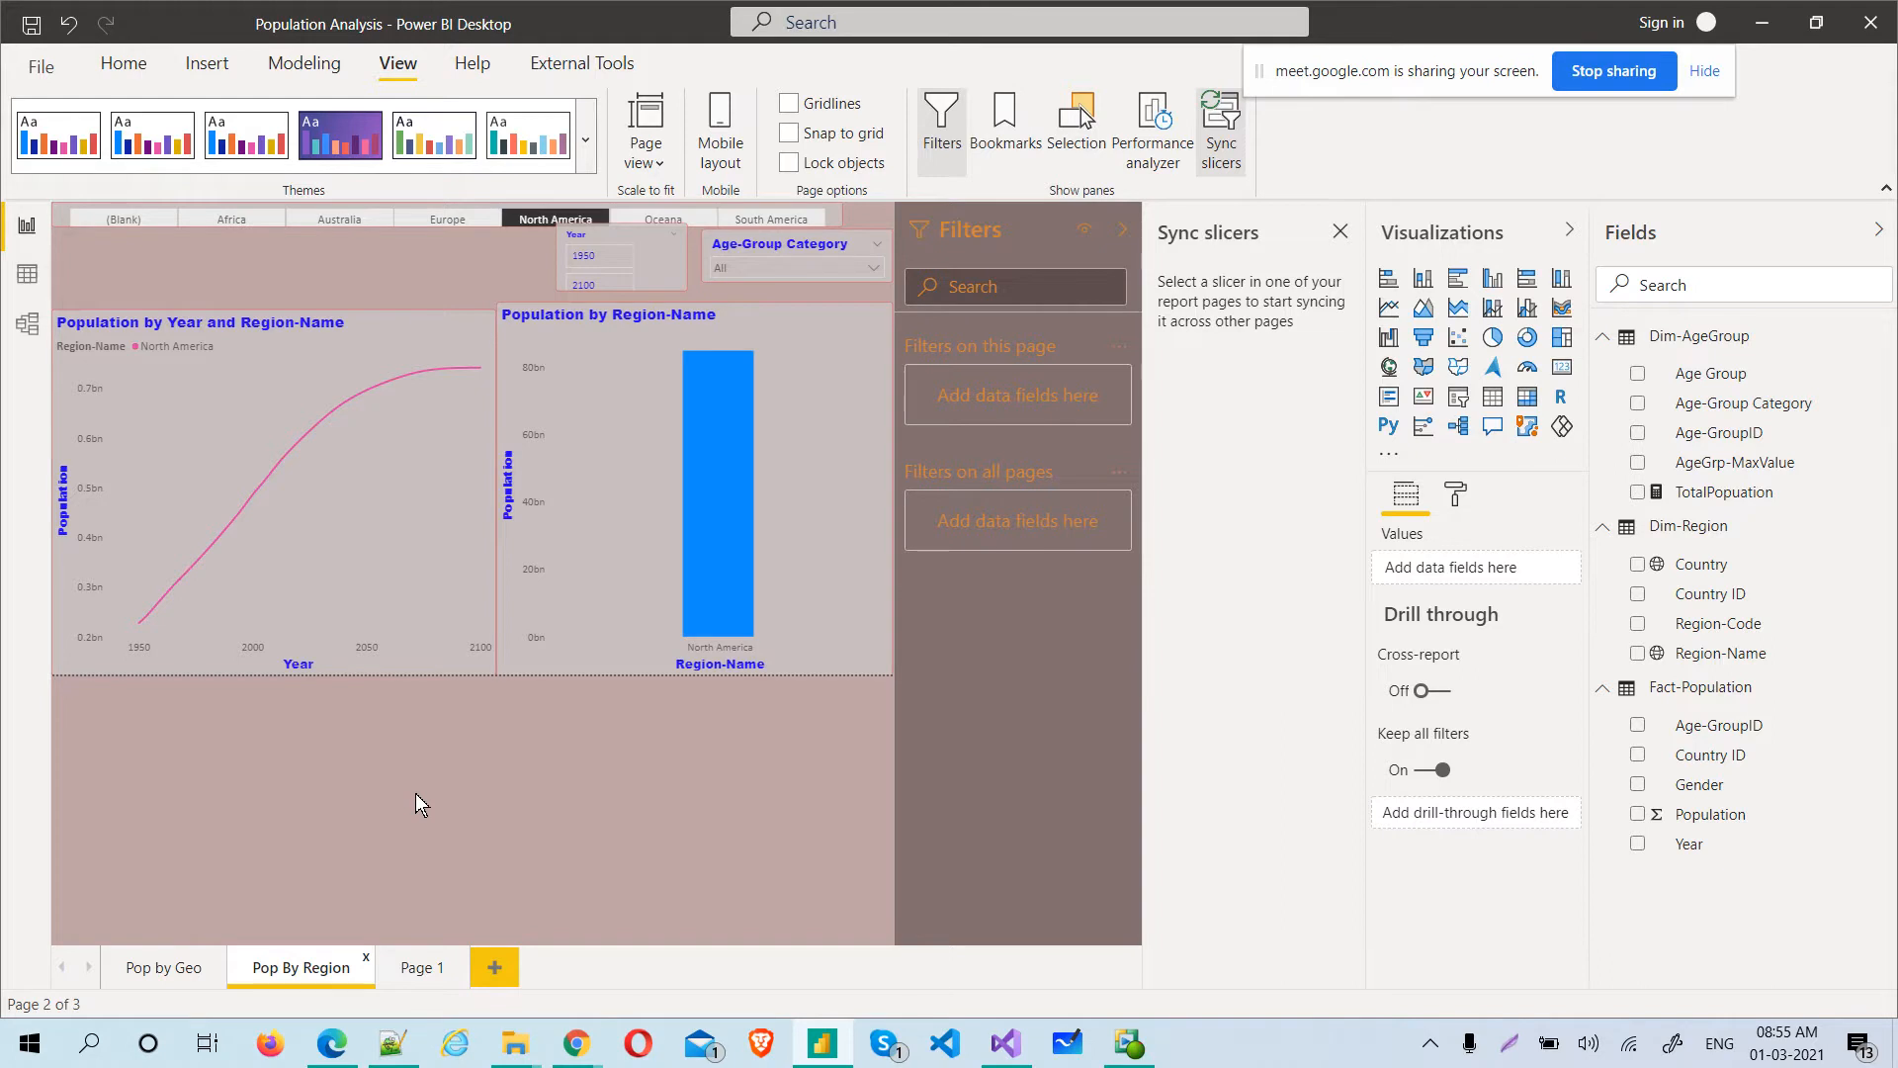
Rename the report page Page 1 as Treemap and Table
{"action": "left_click", "coordinate": [408, 974]}
{"action": "double_click", "coordinate": [409, 971]}
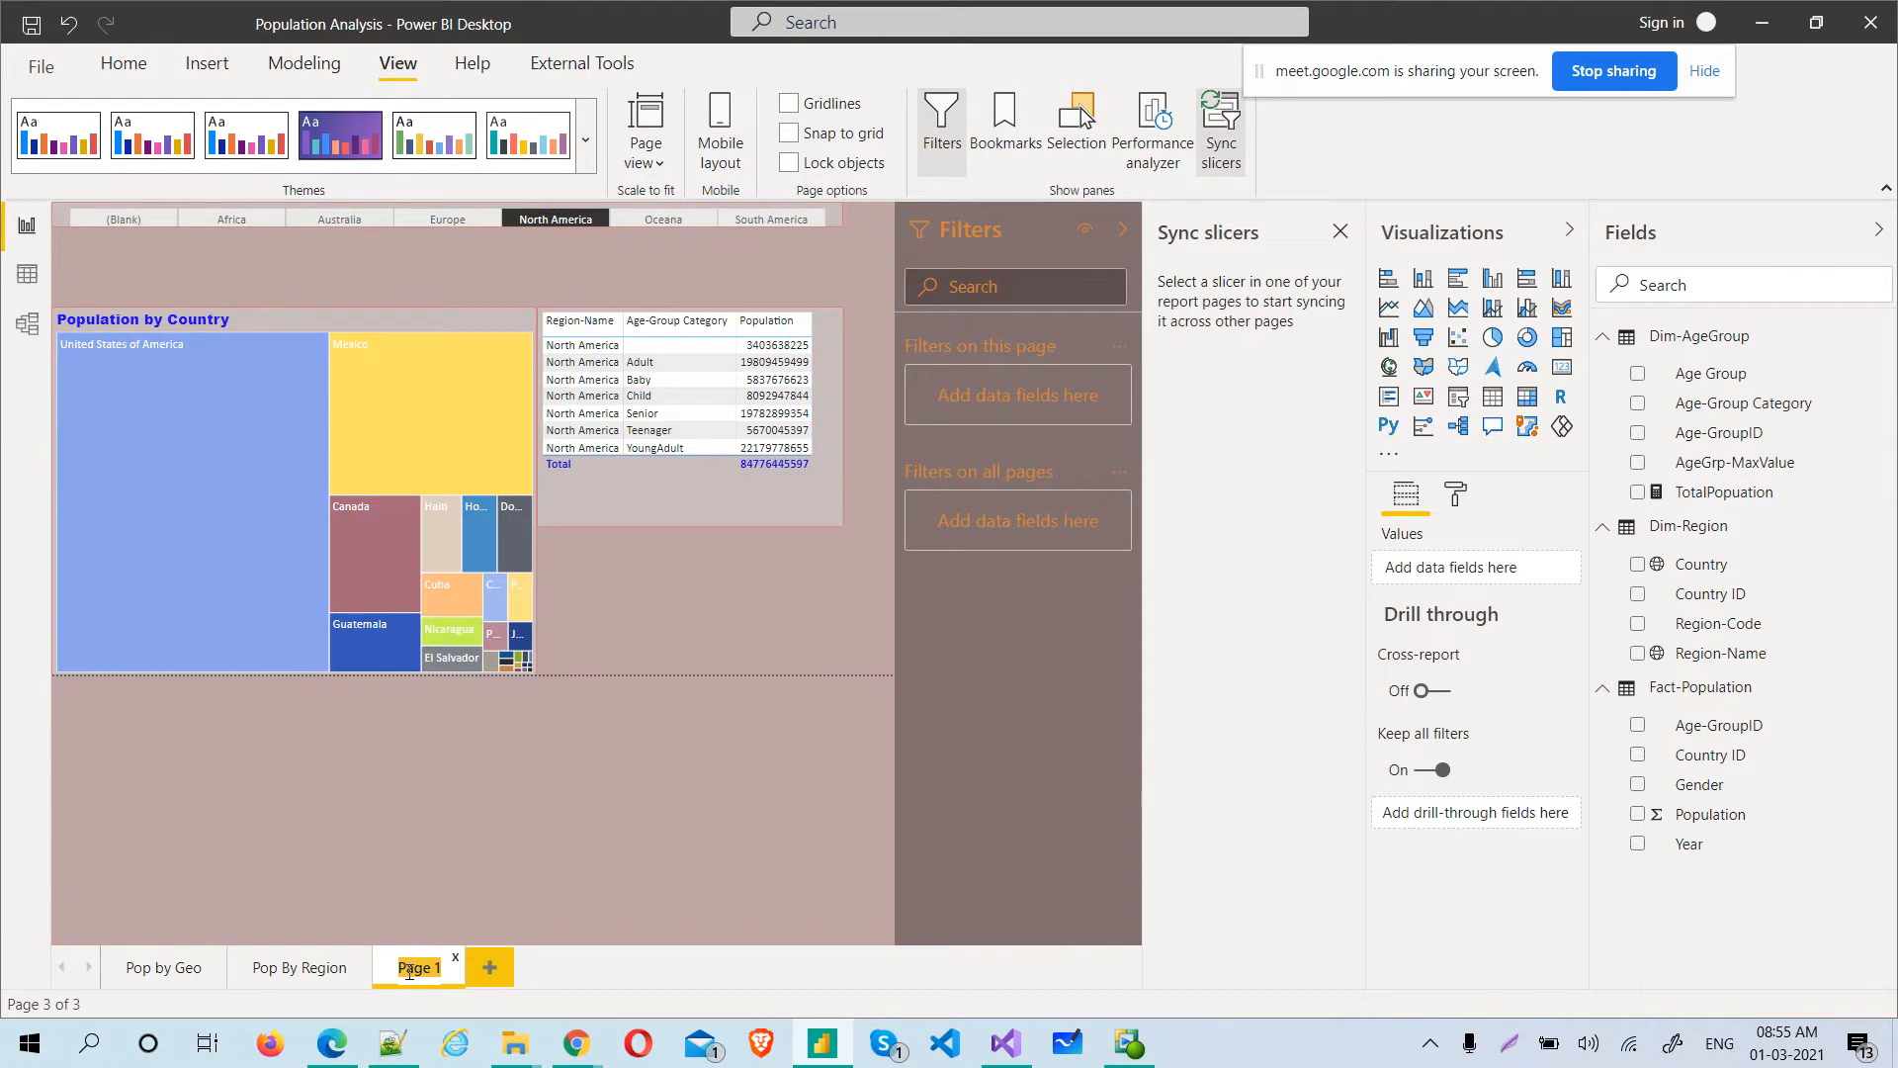
{"action": "type", "text": "Treem"}
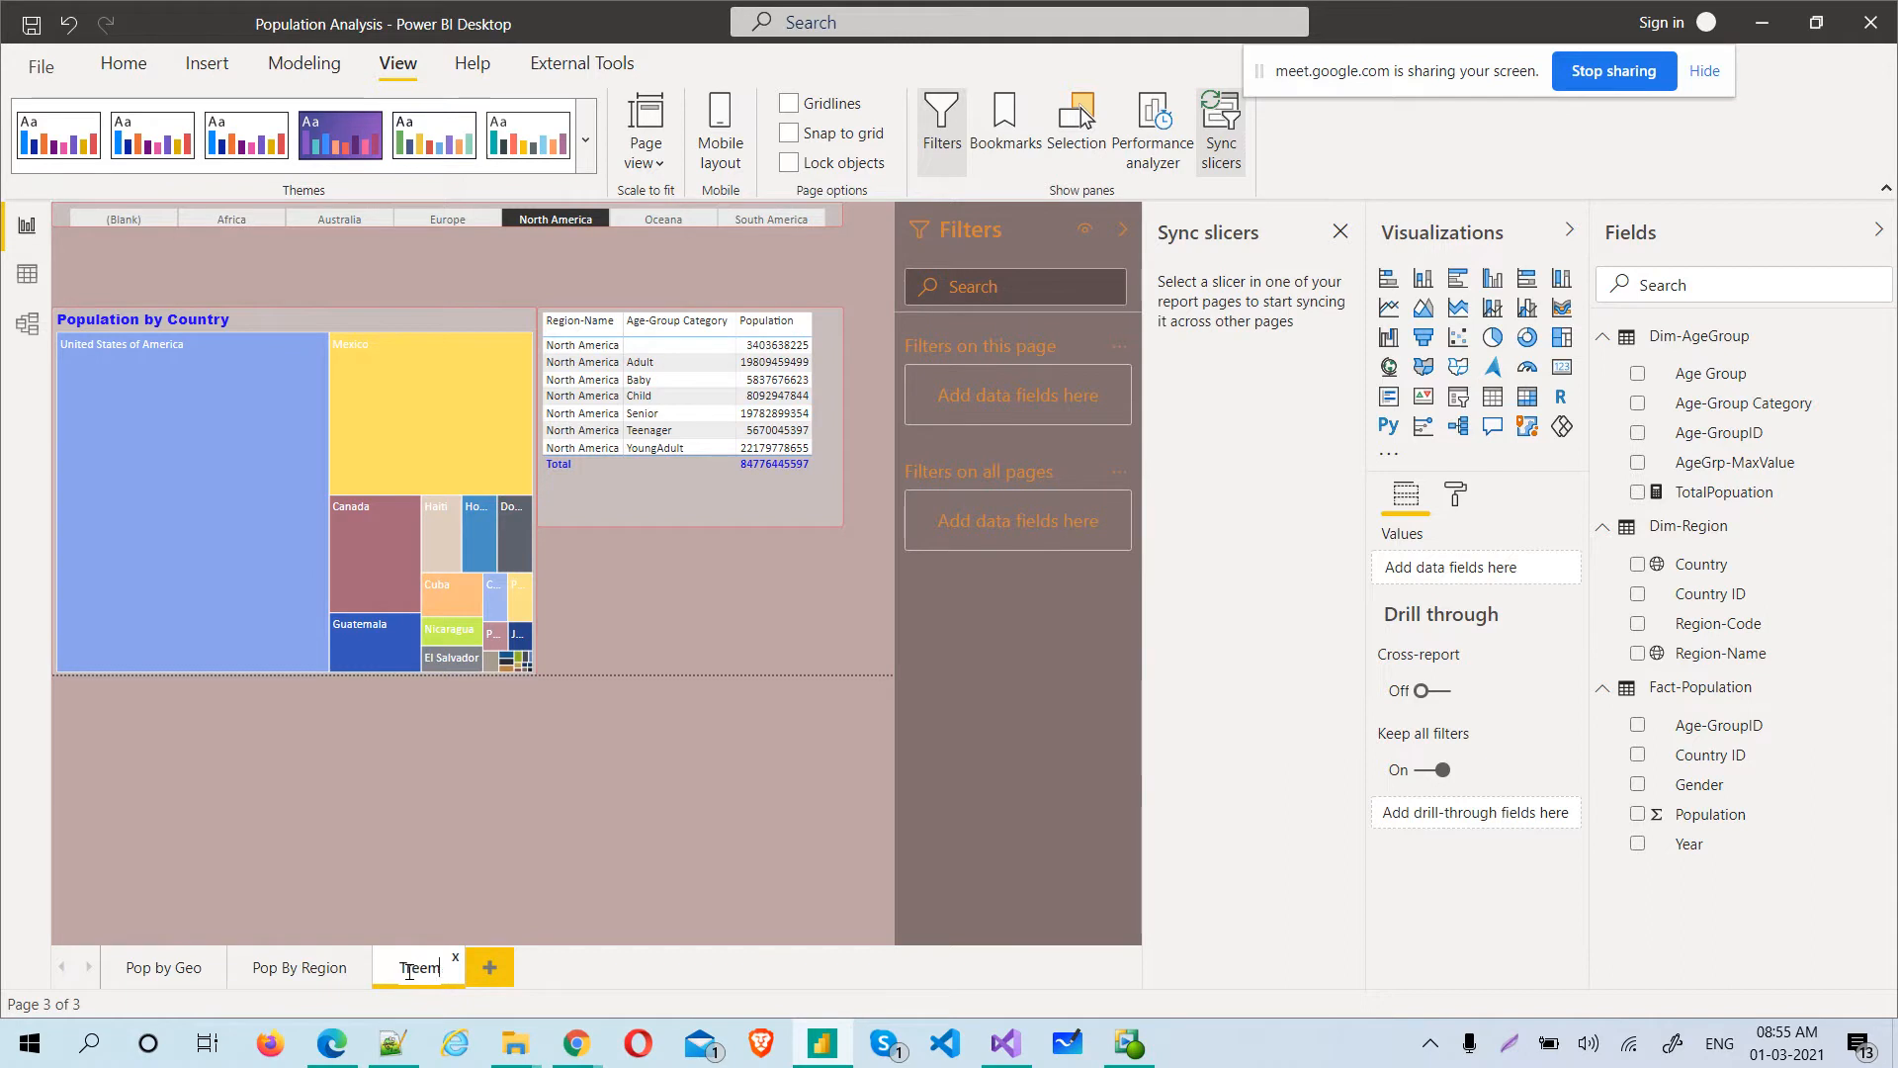
{"action": "type", "text": "ap and Ta"}
{"action": "type", "text": "ble"}
{"action": "key", "text": "Return"}
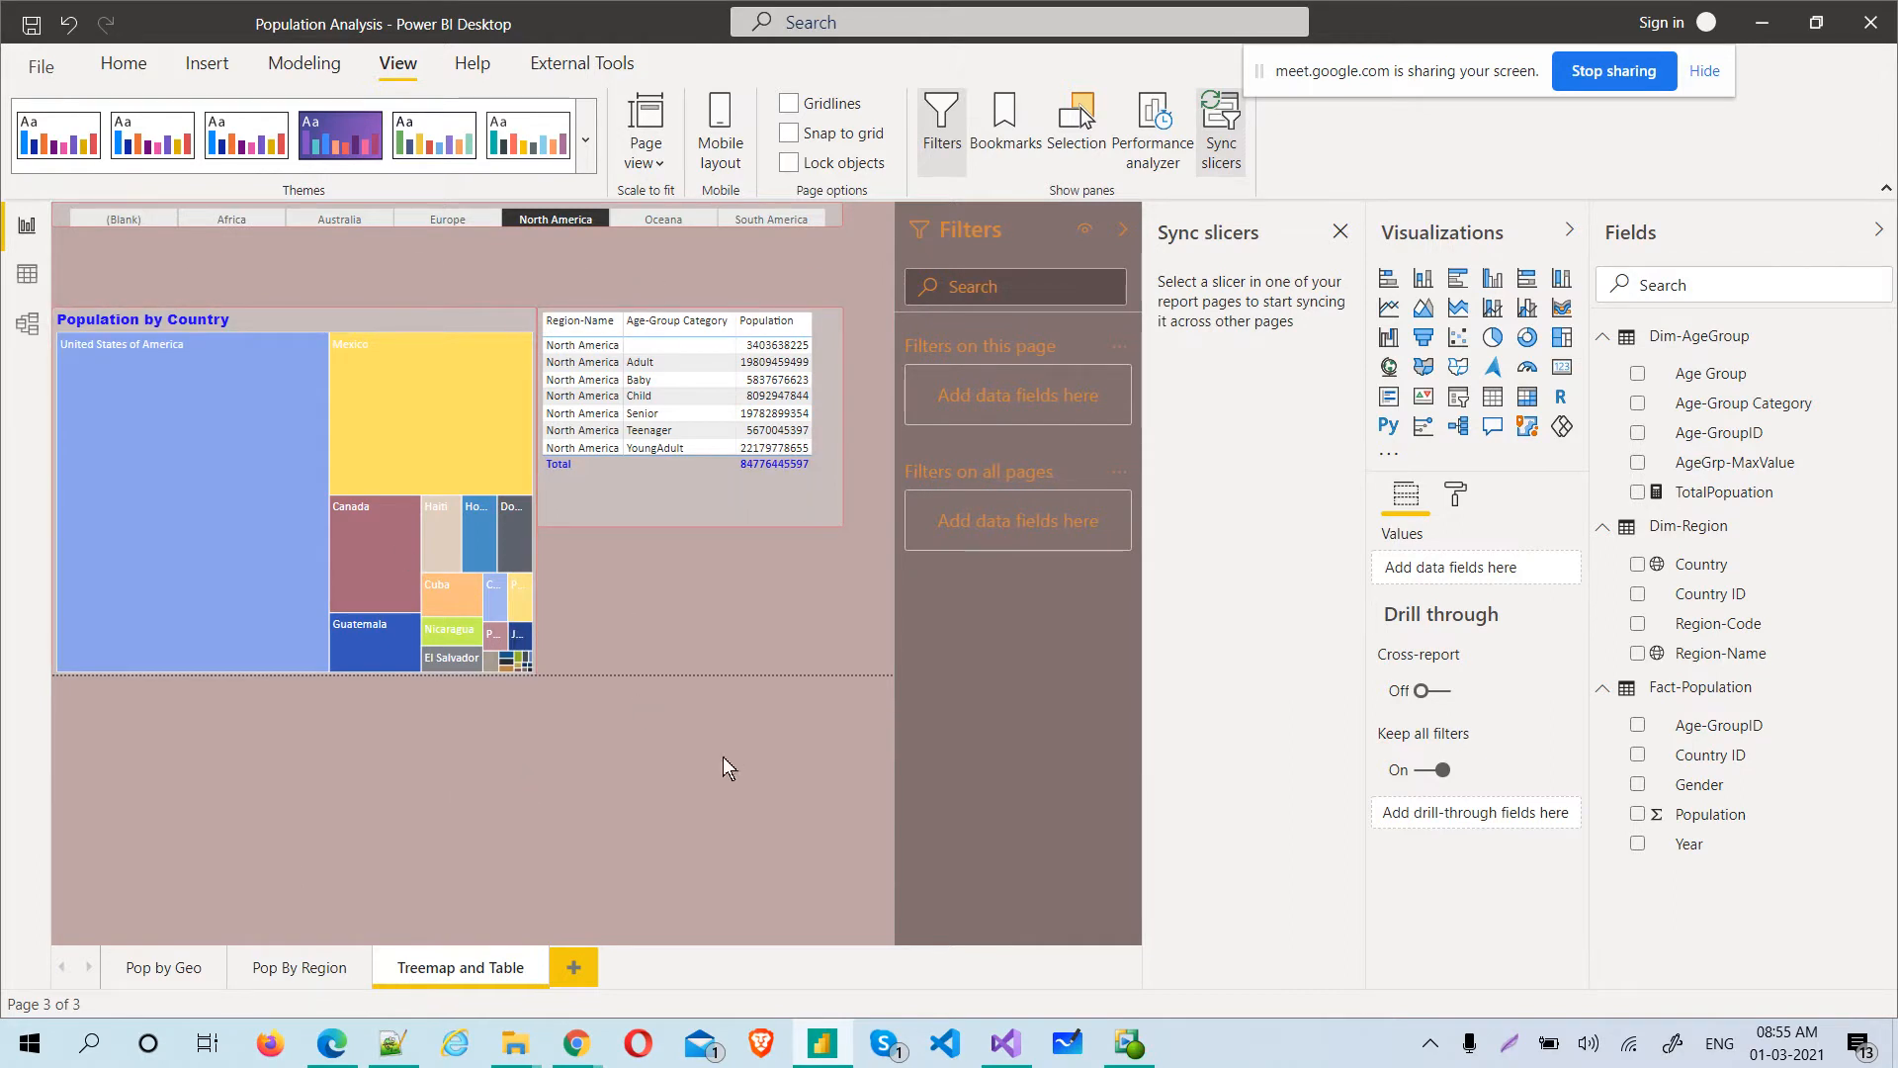
Try to bring up sync settings for the Year and Age-Group Category slicers together on Pop By Region
{"action": "left_click", "coordinate": [277, 974]}
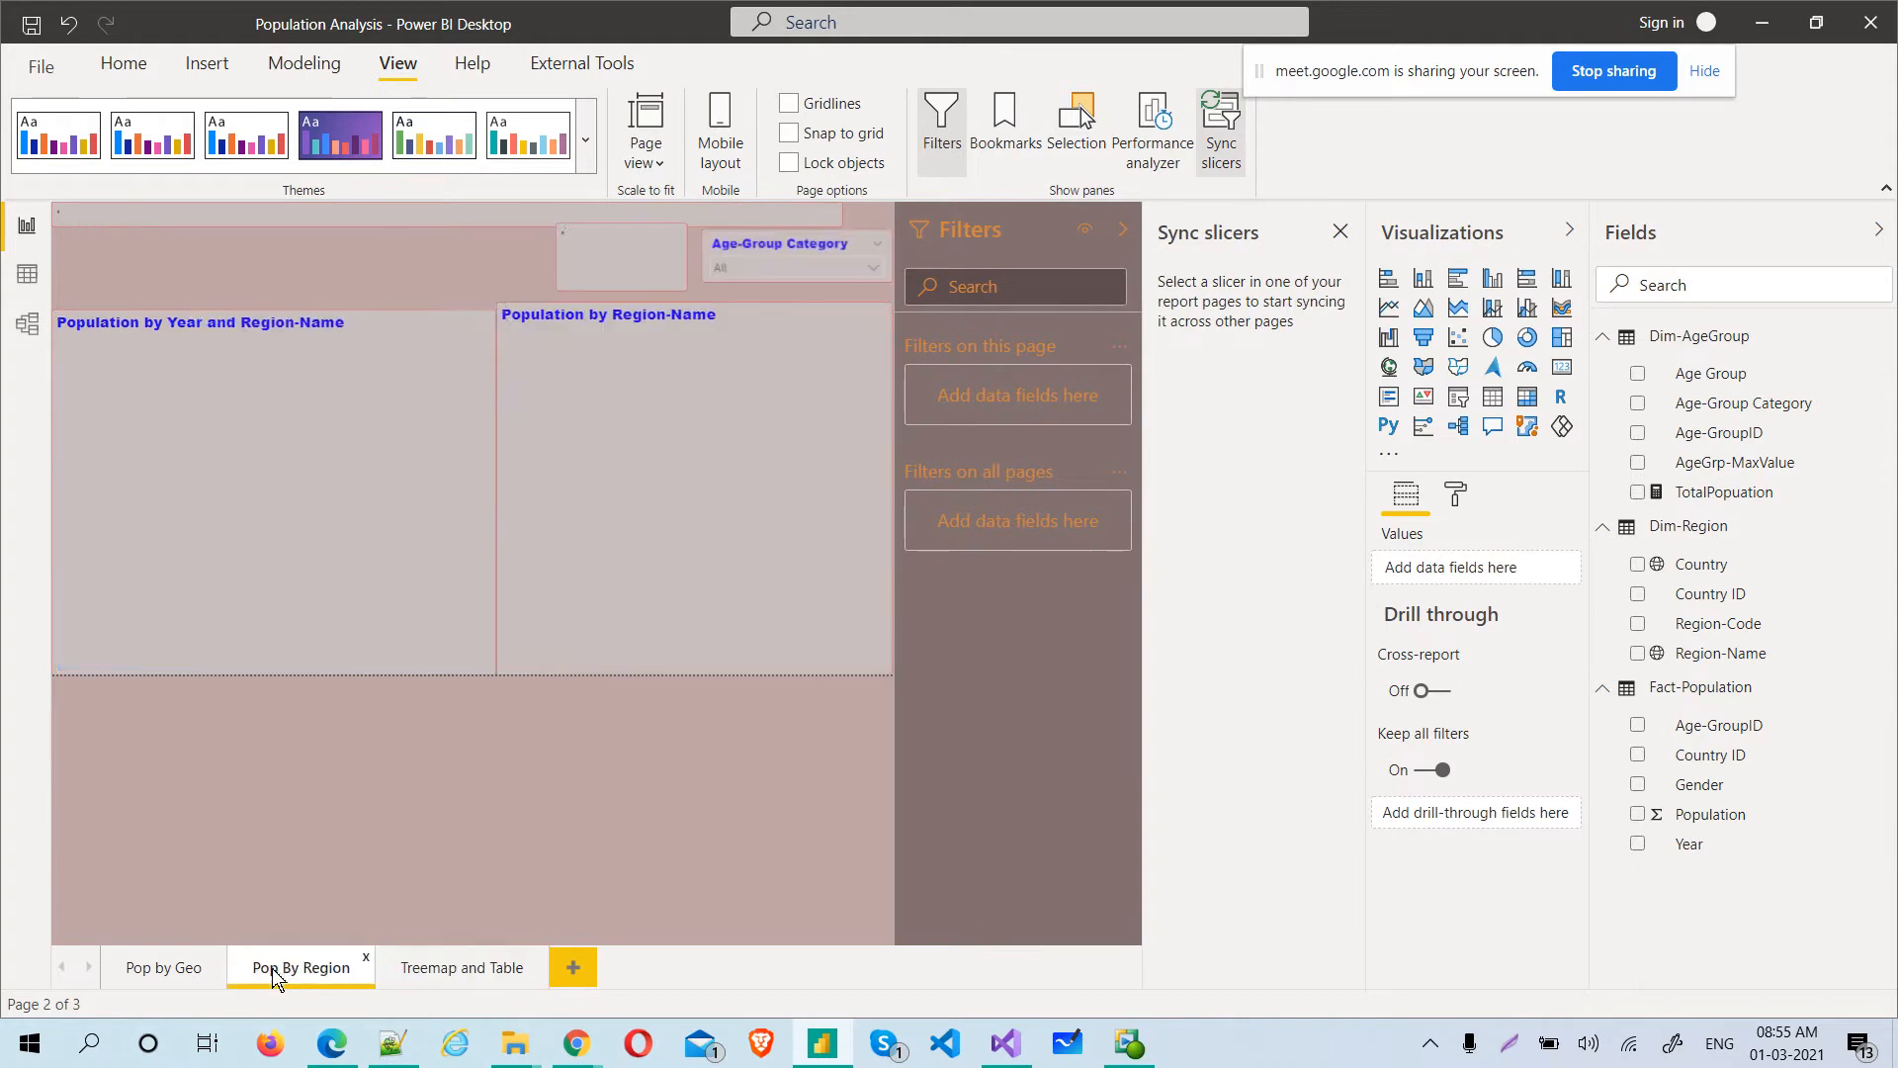
{"action": "left_click", "coordinate": [667, 259]}
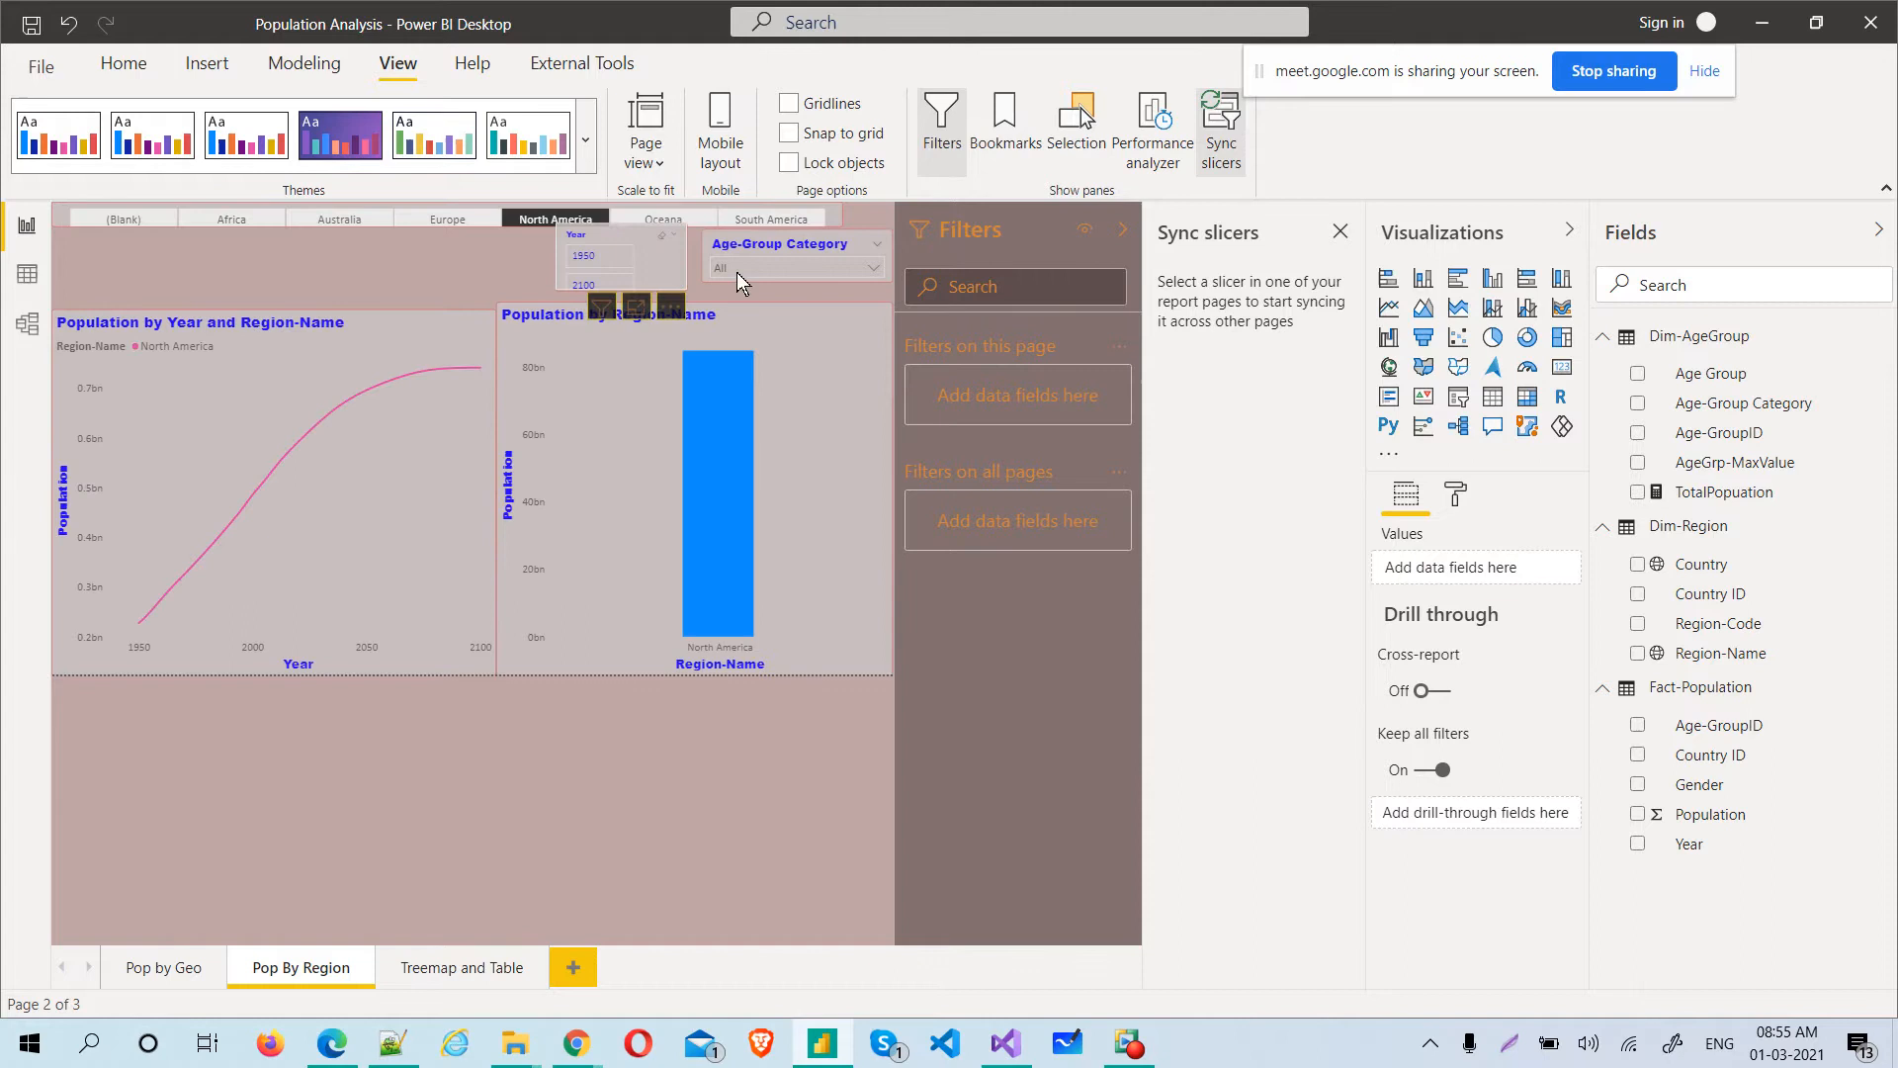
{"action": "left_click", "coordinate": [807, 249]}
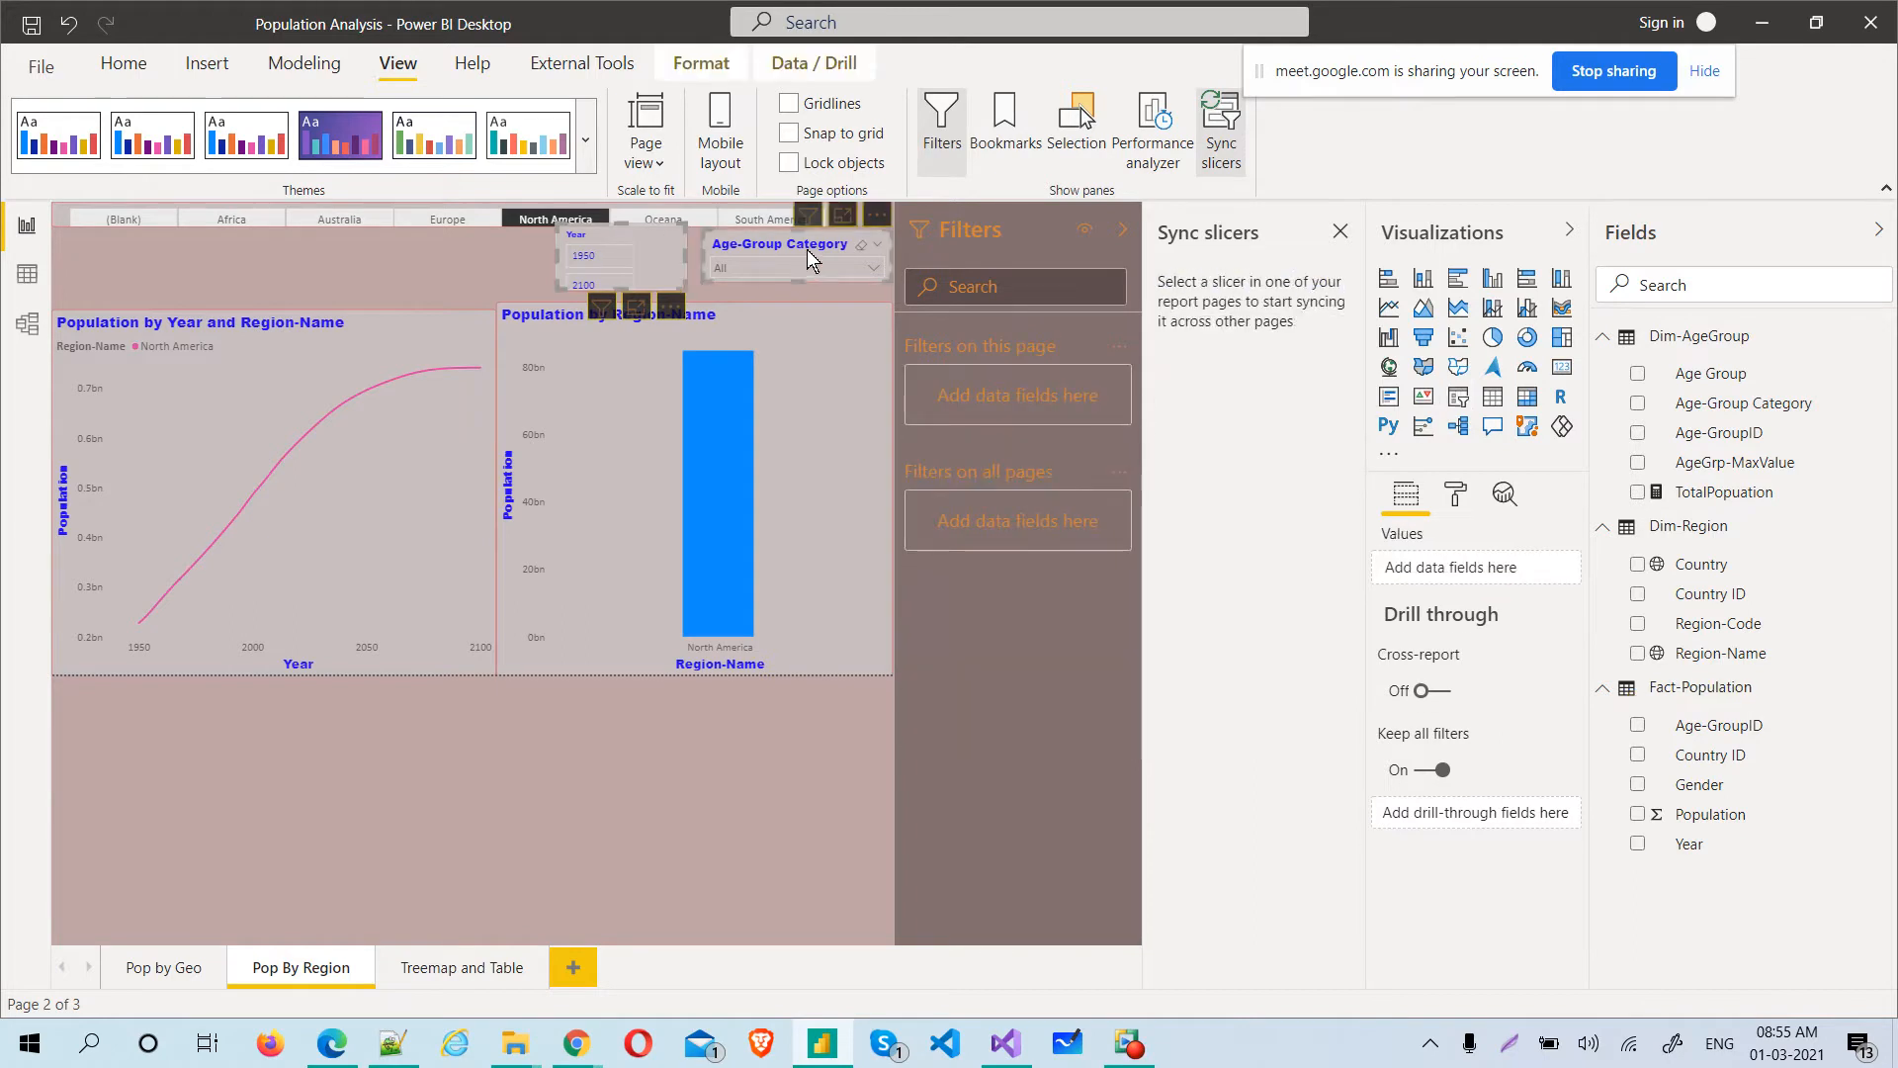
{"action": "left_click", "coordinate": [377, 229]}
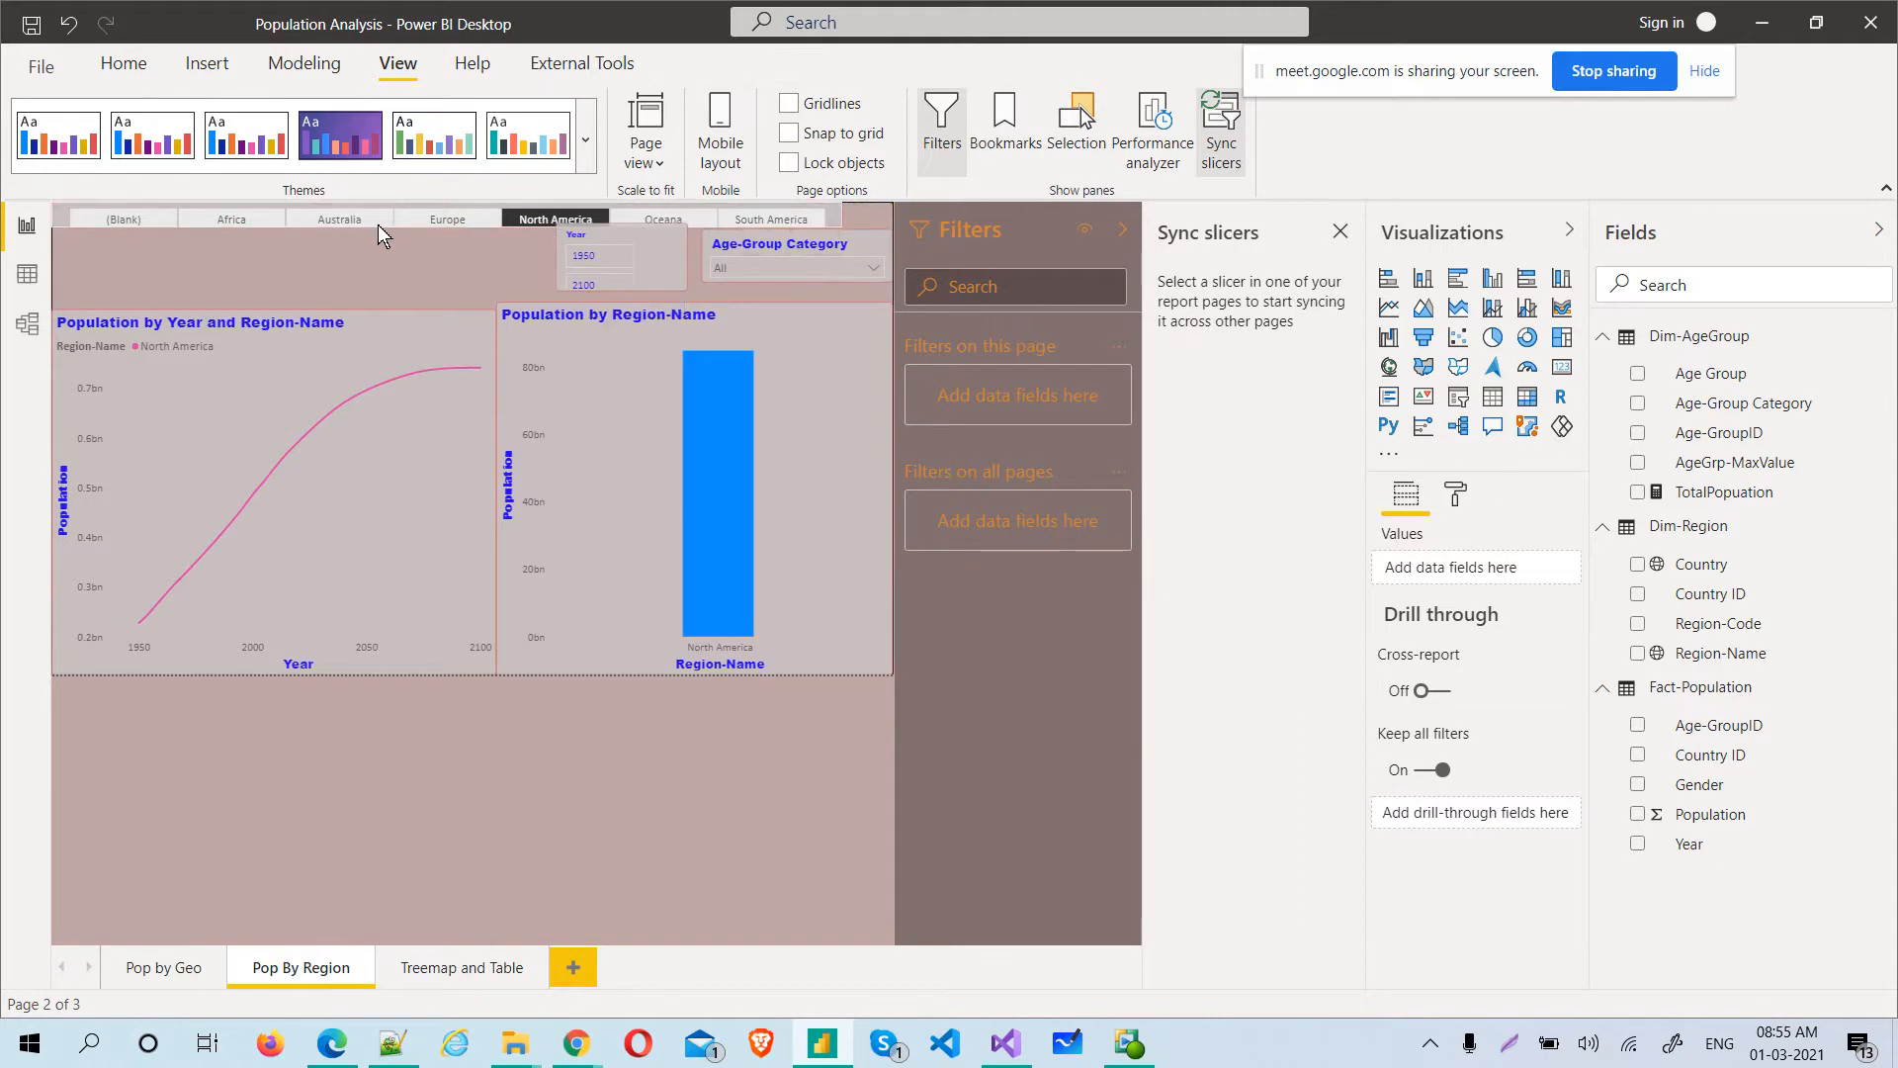
{"action": "left_click", "coordinate": [659, 253]}
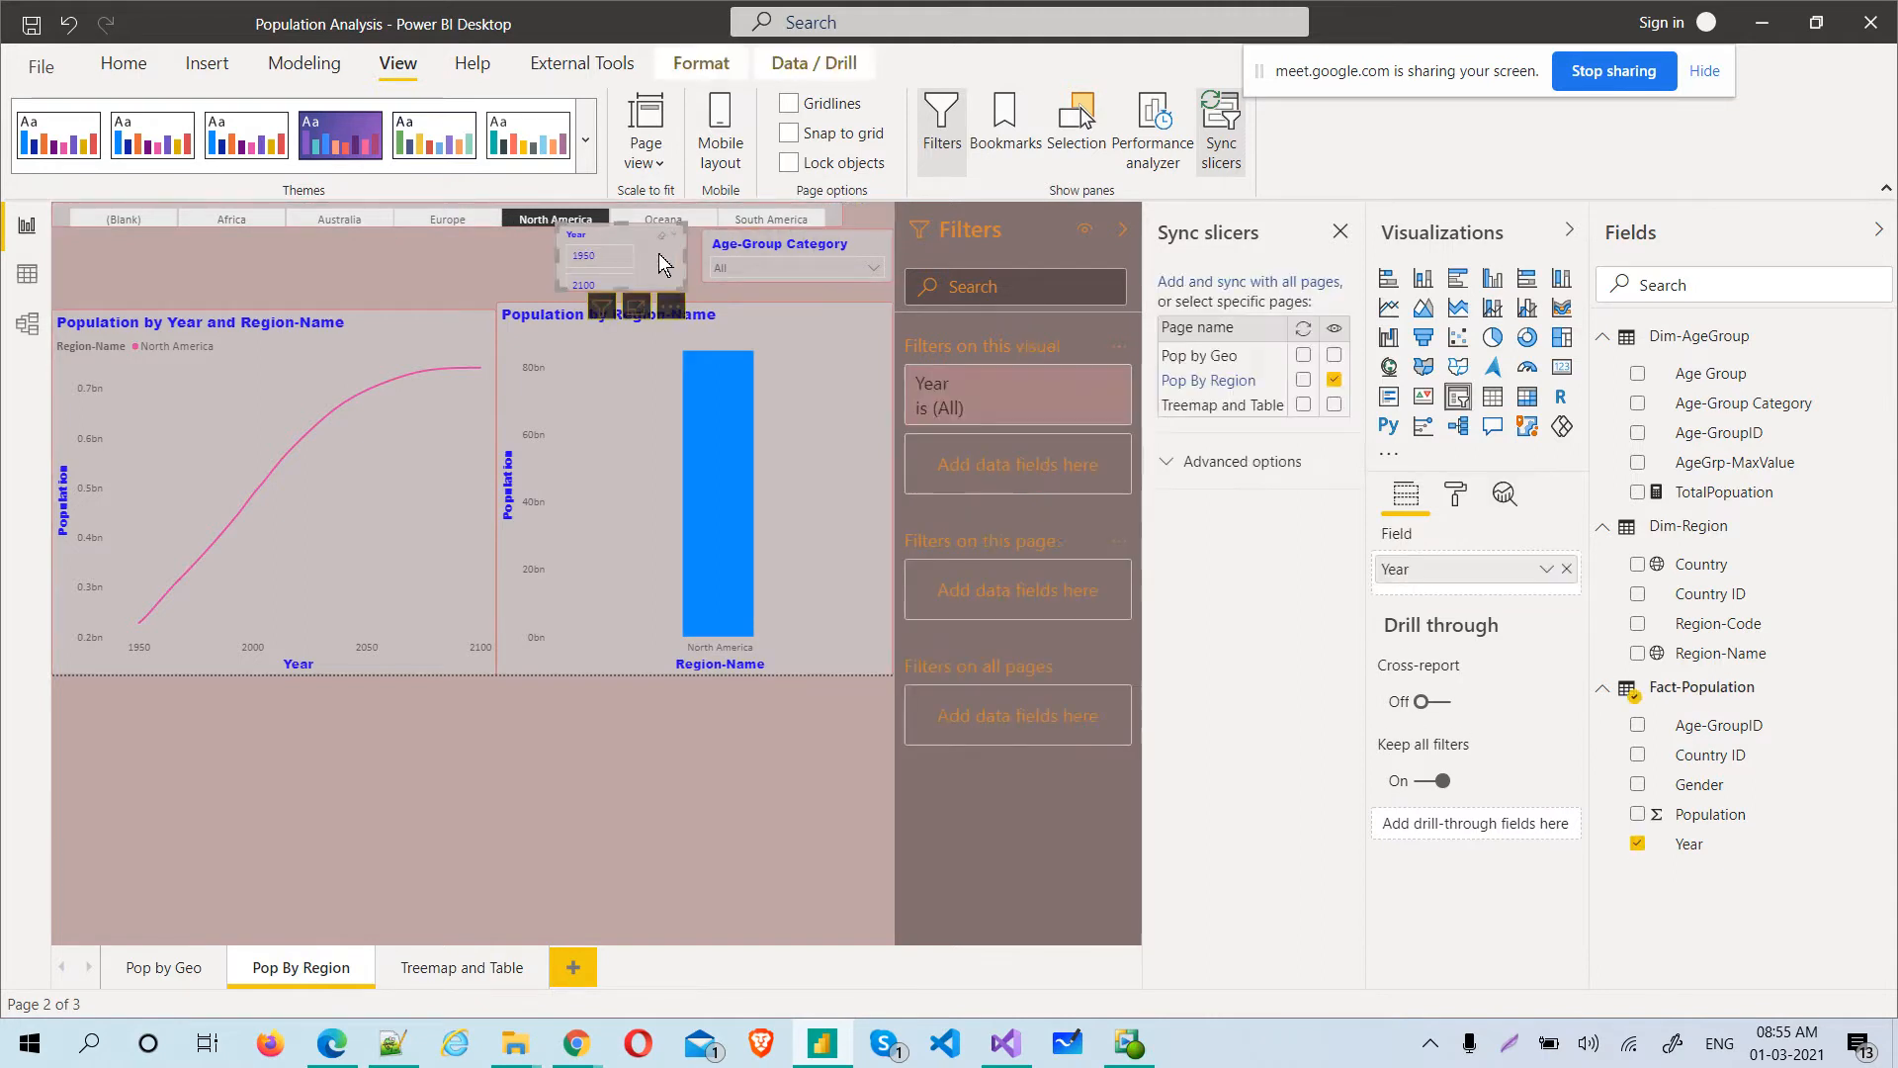
{"action": "left_click", "coordinate": [816, 253], "text": "ctrl"}
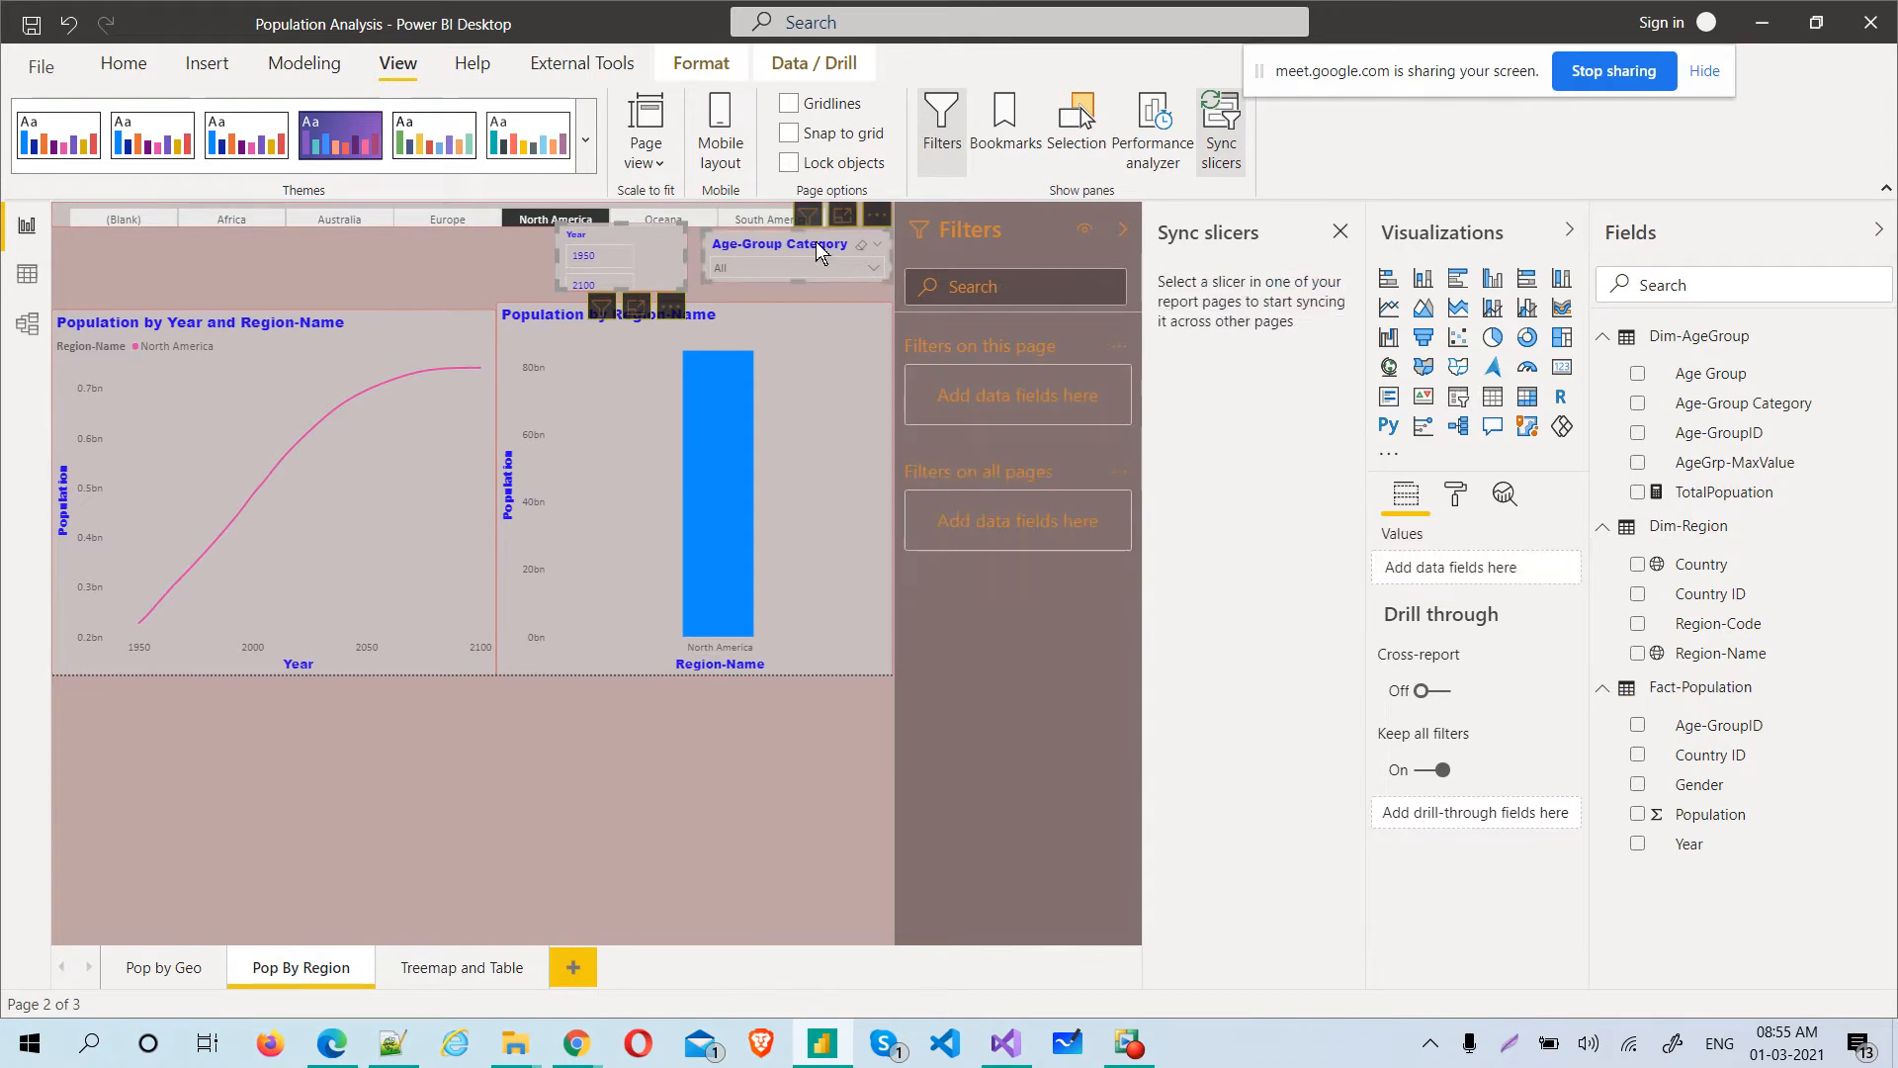
{"action": "left_click", "coordinate": [1219, 129]}
{"action": "left_click", "coordinate": [1219, 128]}
Make the Age-Group Category slicer visible on Pop by Geo and Treemap and Table, and check it on both pages
{"action": "left_click", "coordinate": [808, 251]}
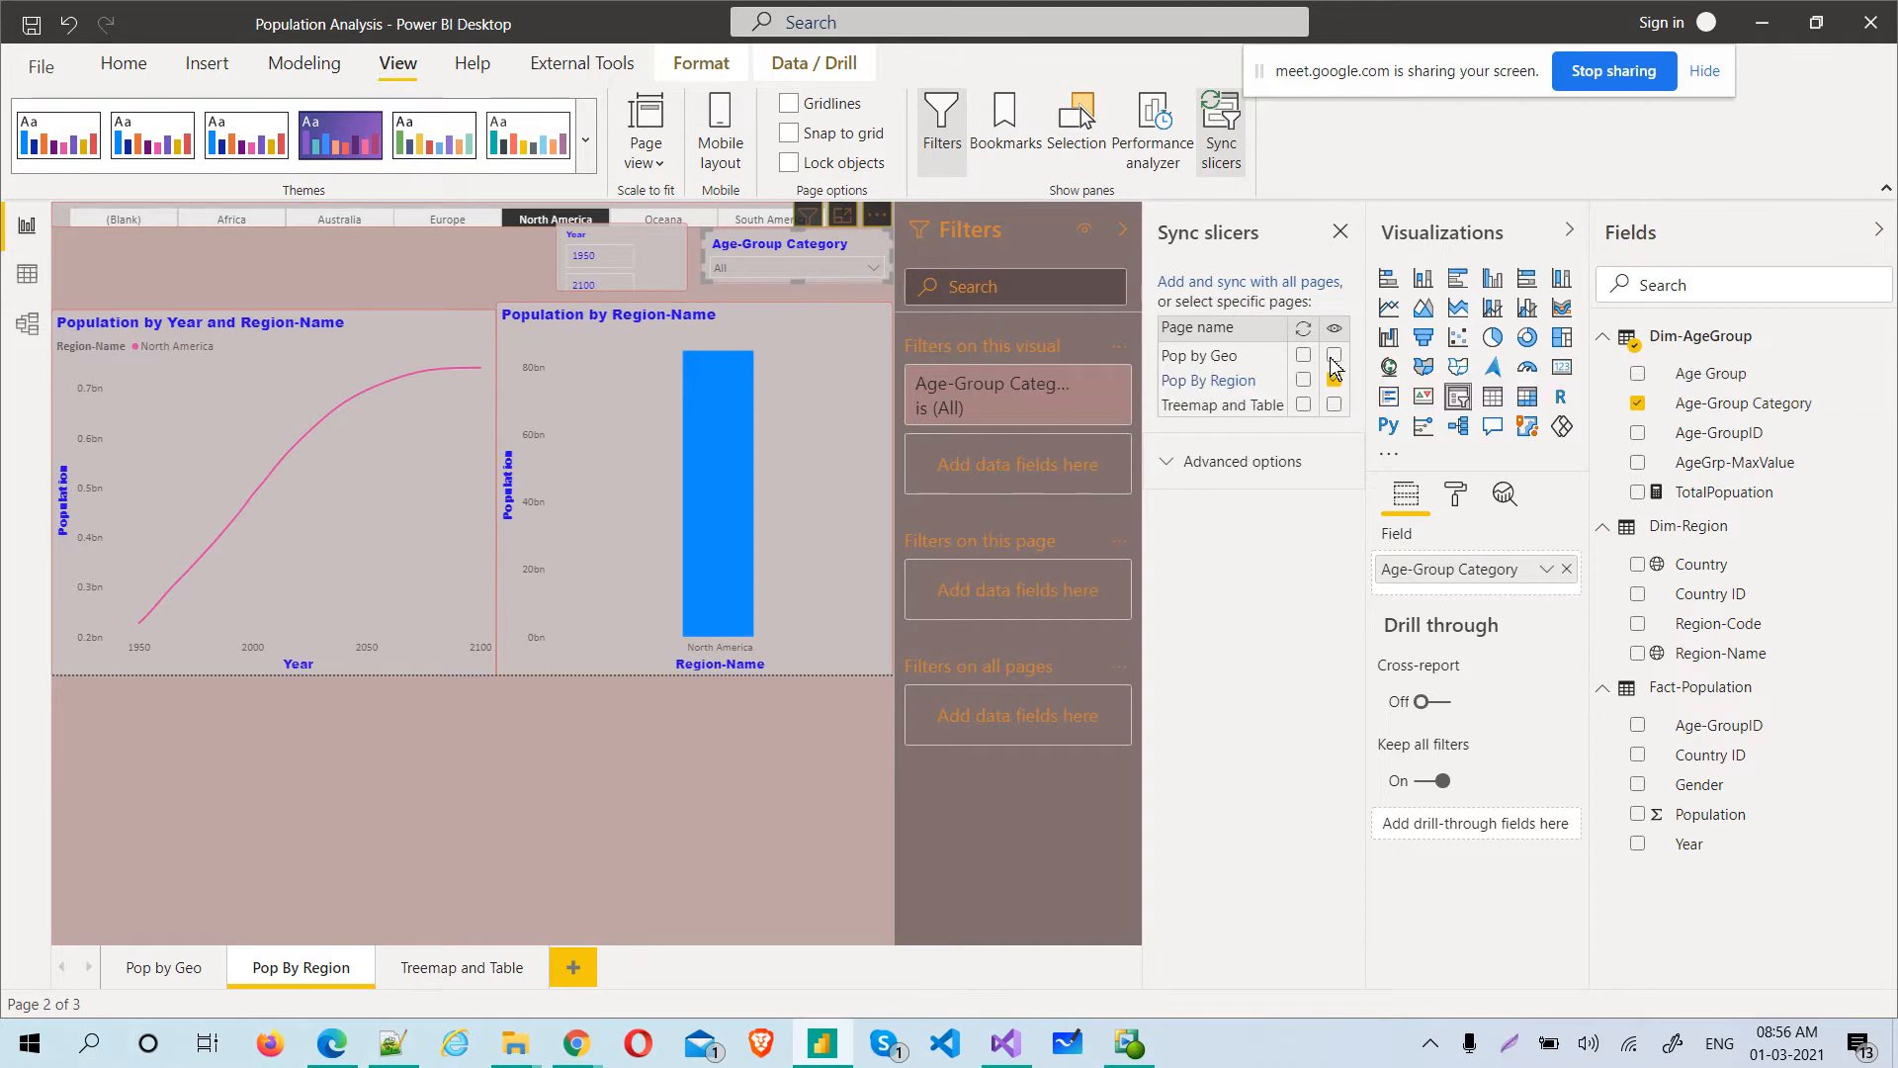
{"action": "left_click", "coordinate": [1335, 404]}
{"action": "left_click", "coordinate": [1303, 405]}
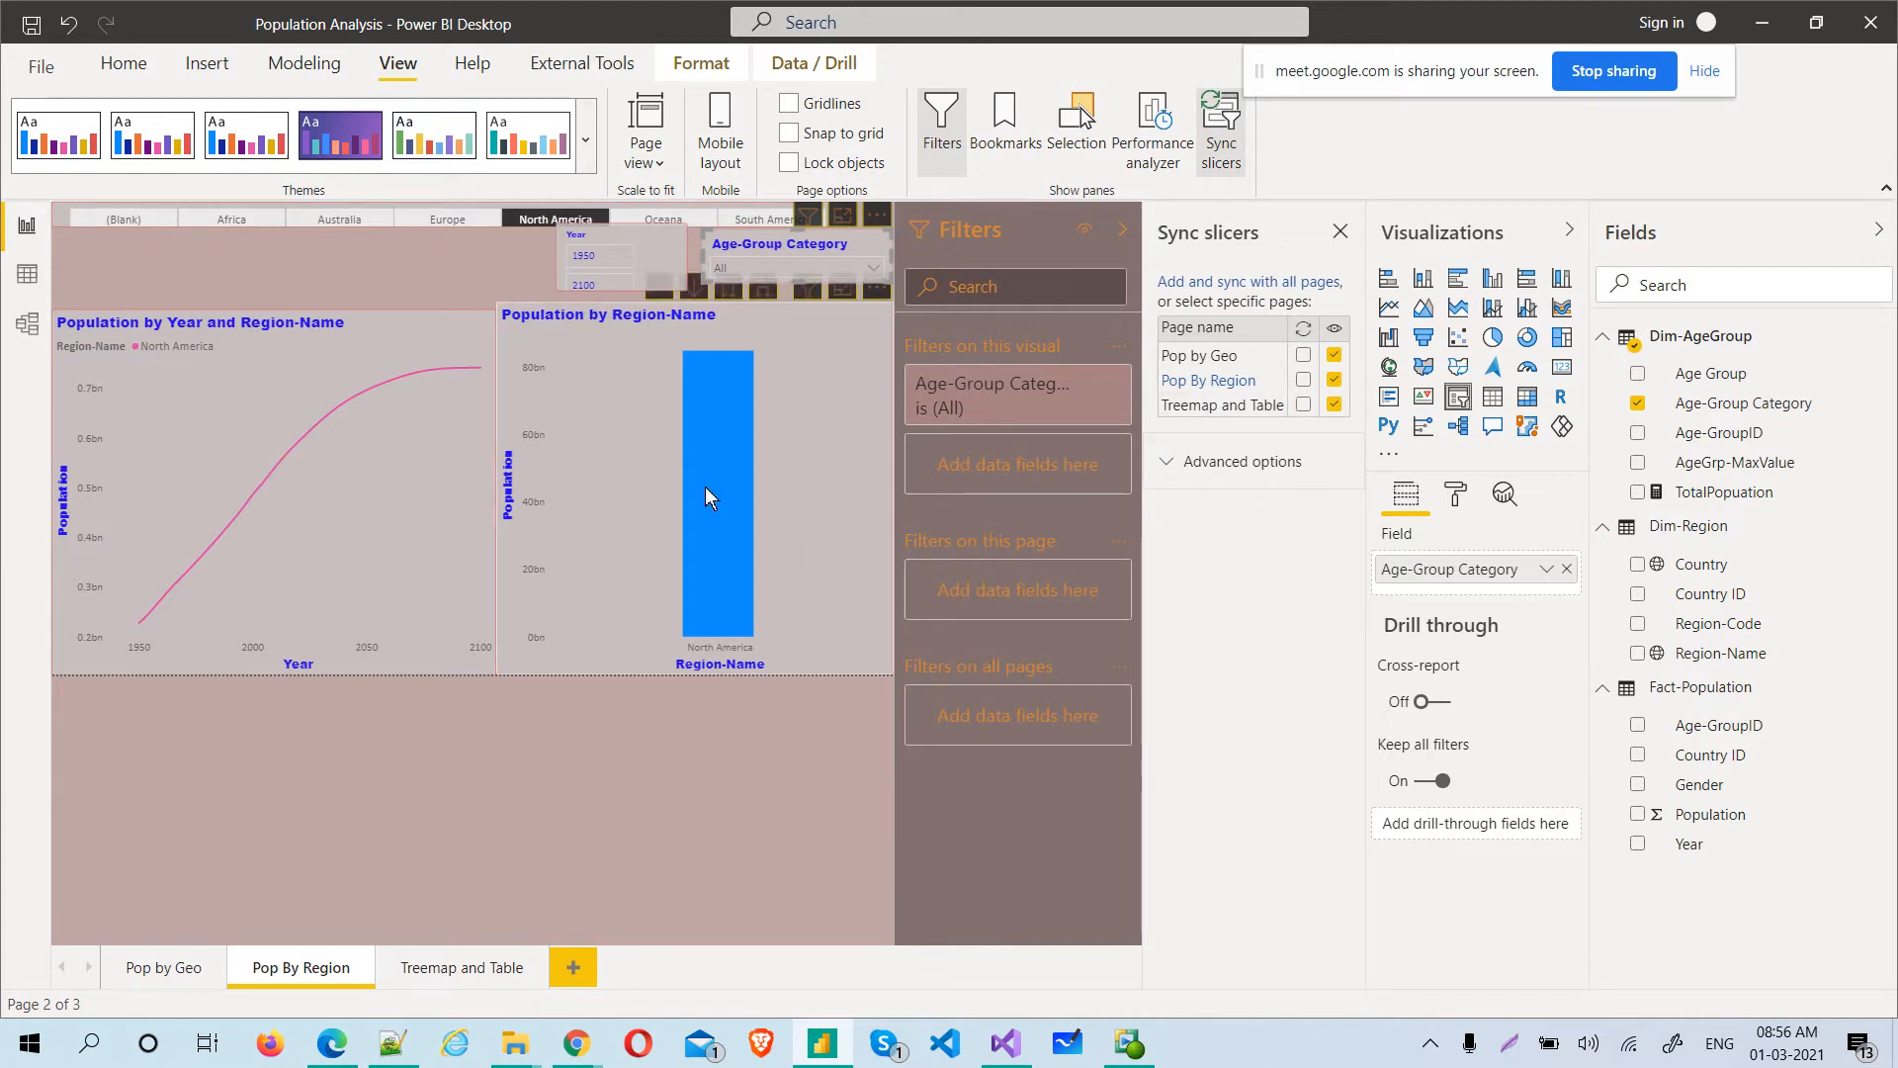
{"action": "left_click", "coordinate": [447, 976]}
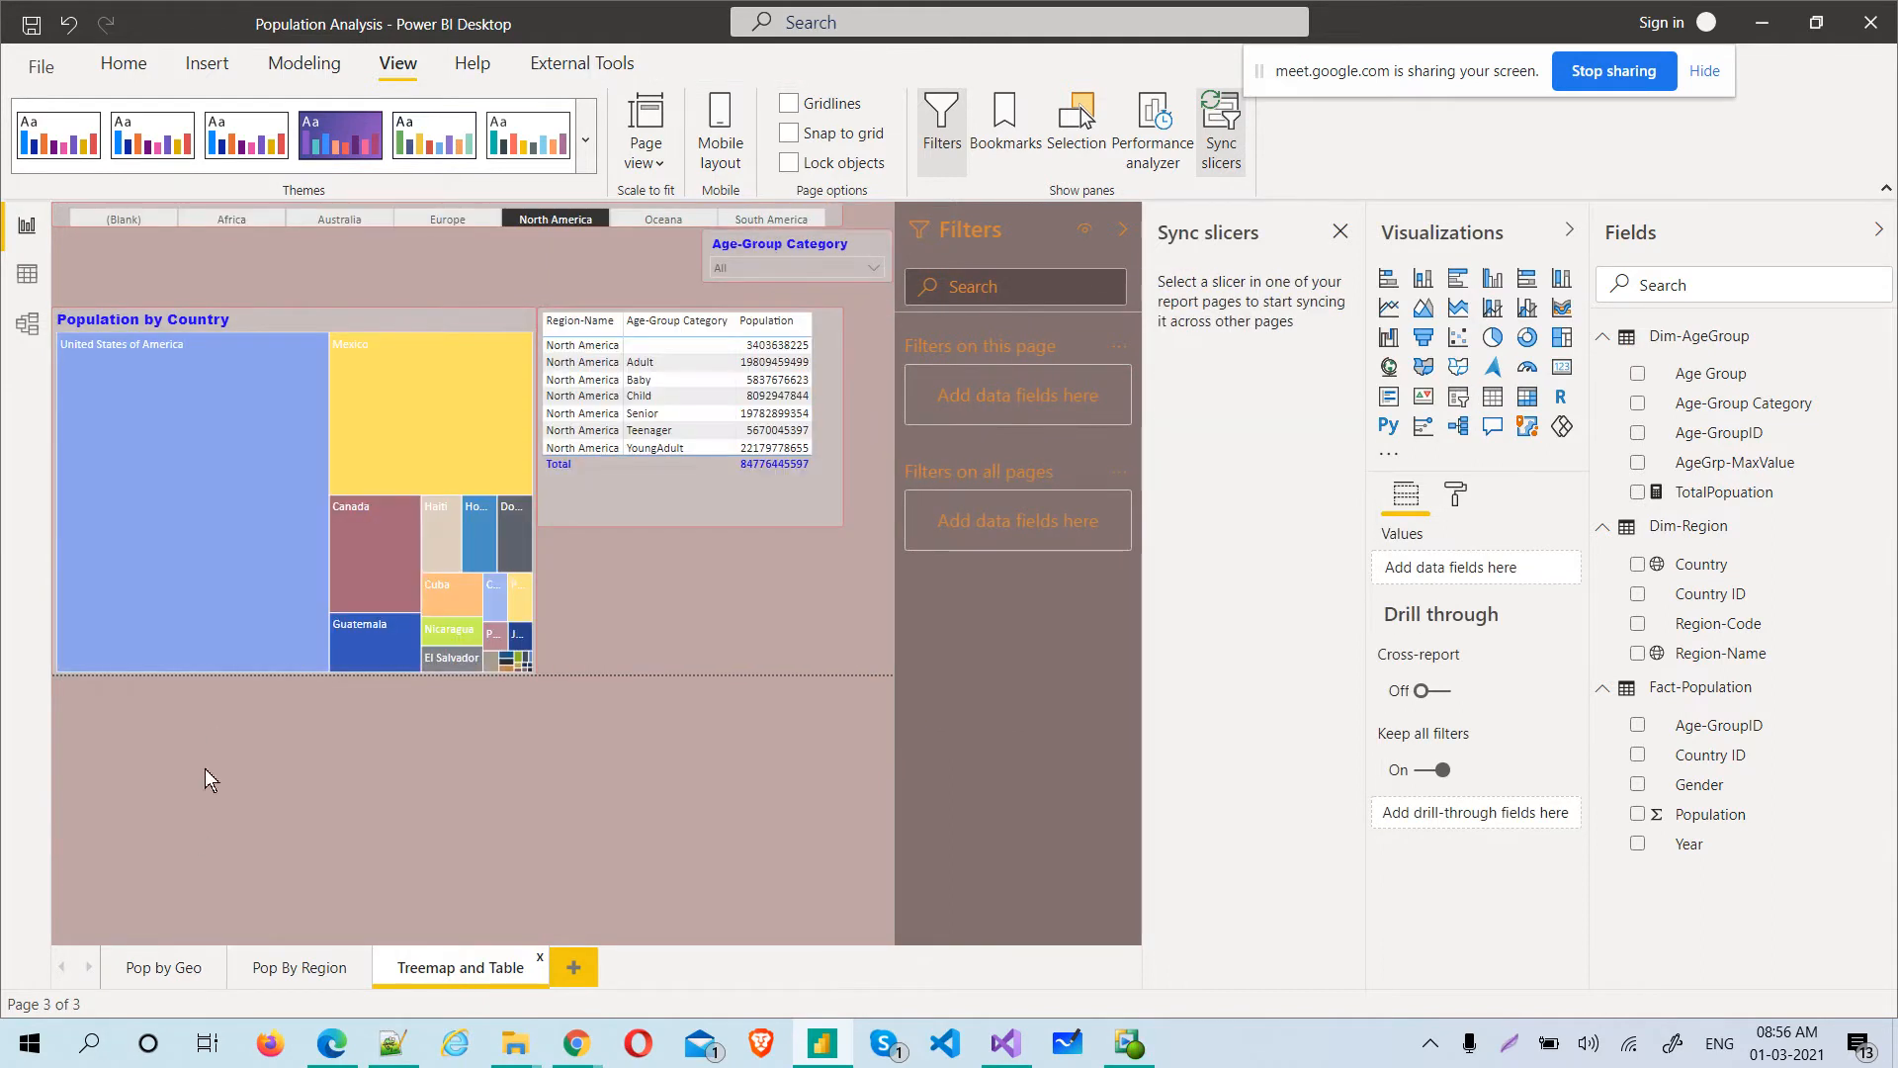
{"action": "left_click", "coordinate": [165, 971]}
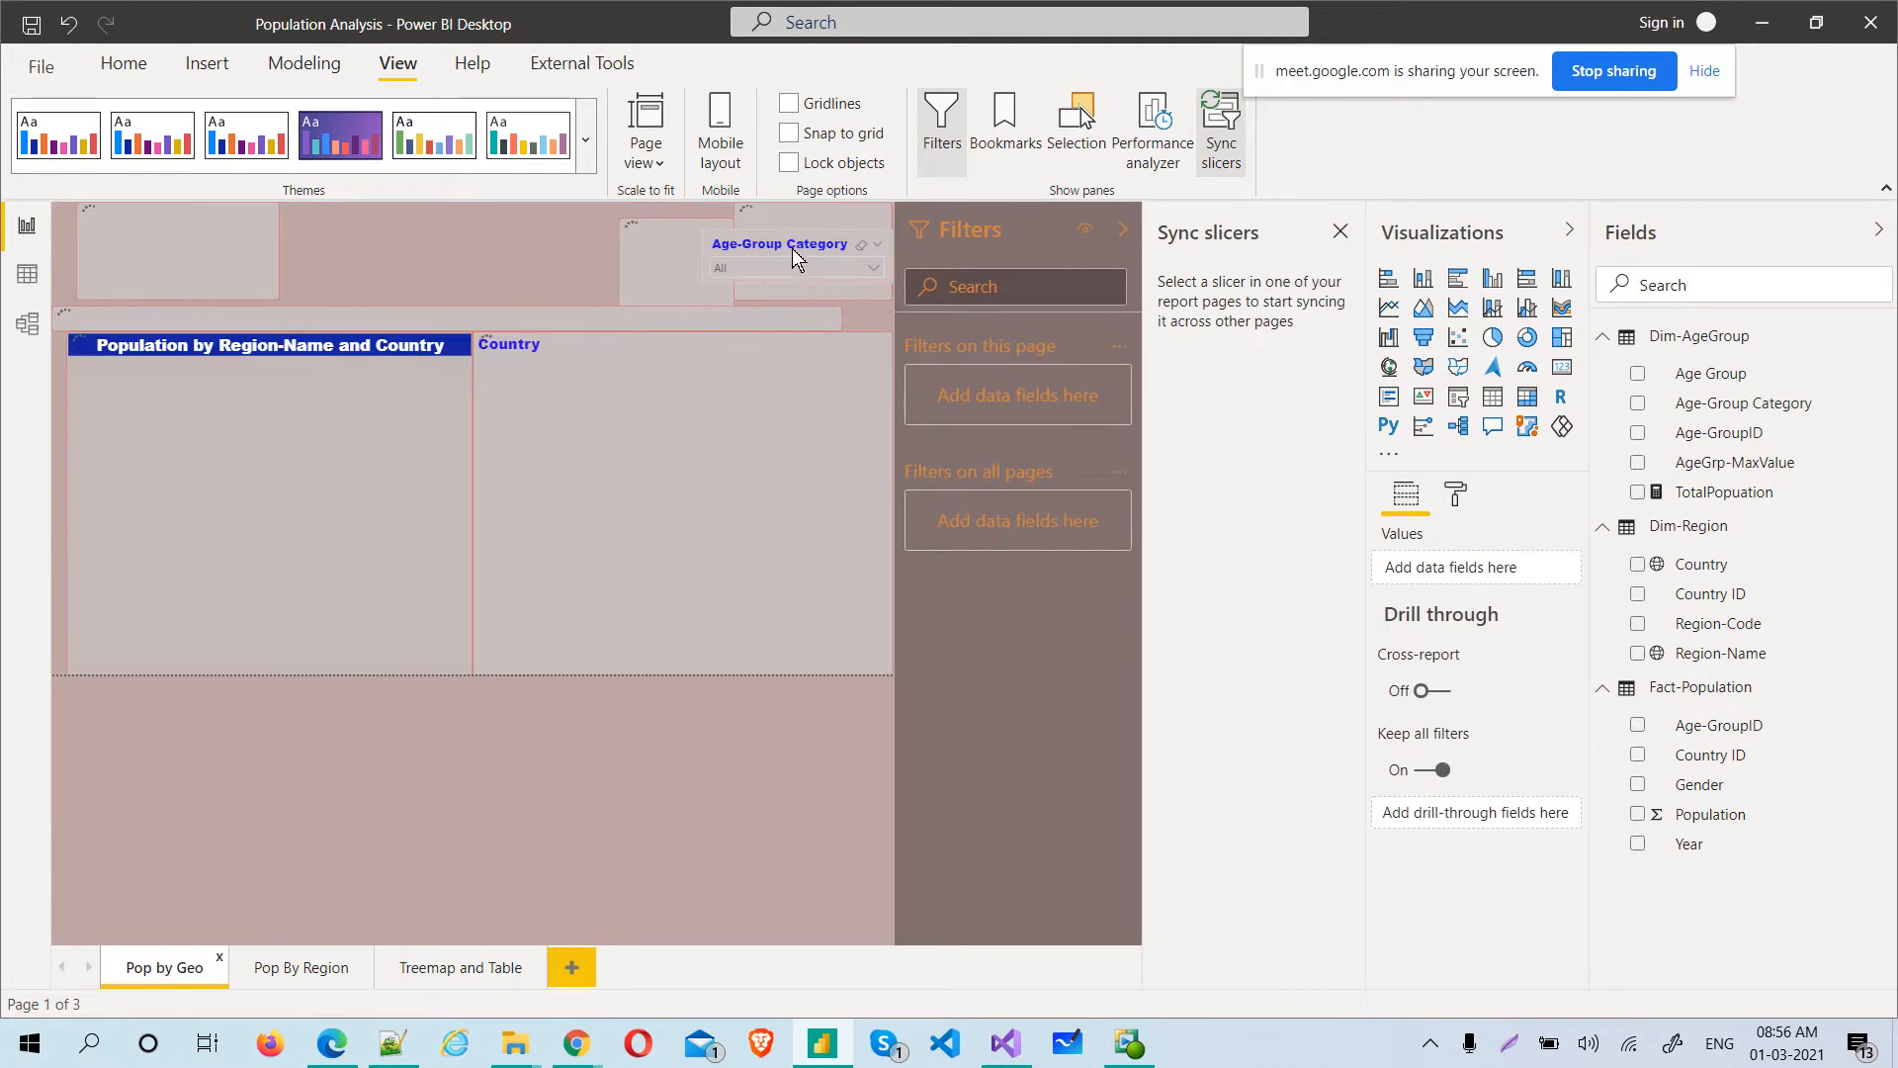
Make the Year slicer visible on Treemap and Table and Pop by Geo, moving it beside the Gender slicer on Pop by Geo
{"action": "left_click", "coordinate": [296, 971]}
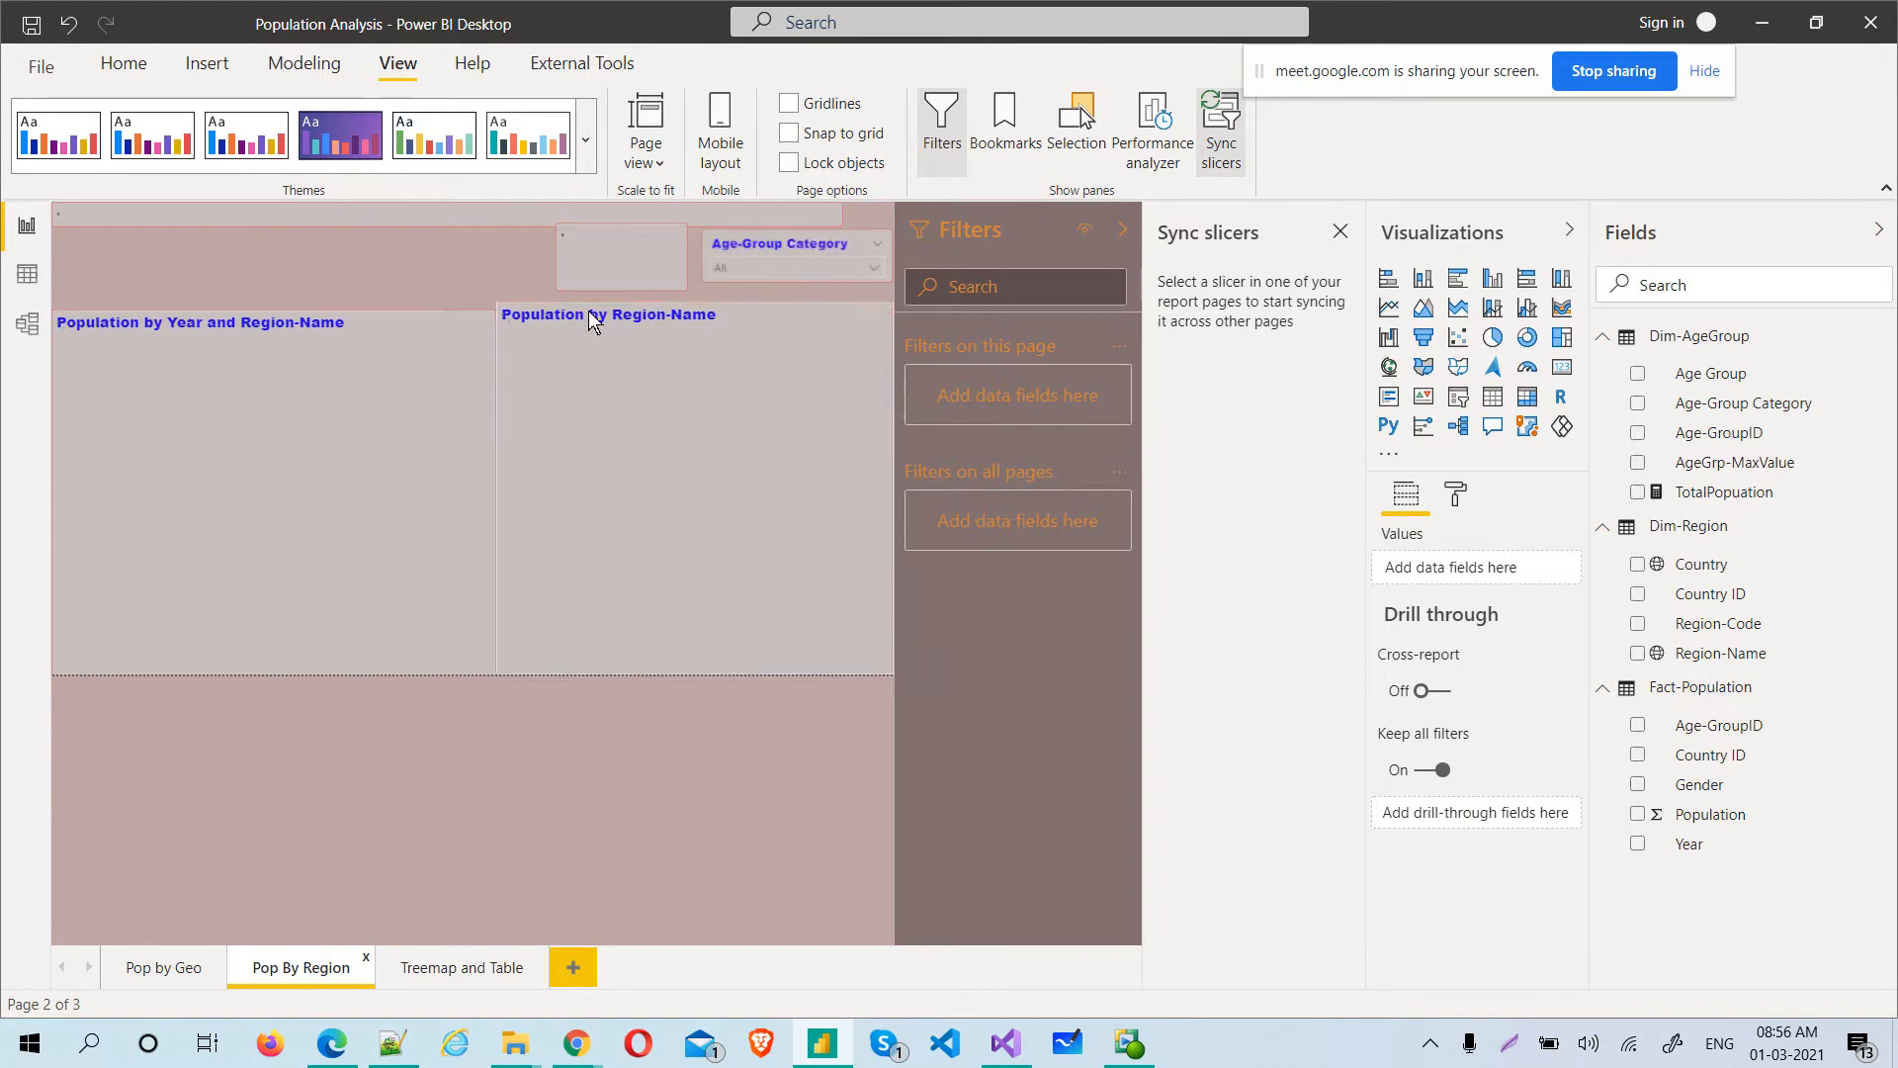
{"action": "left_click", "coordinate": [620, 237]}
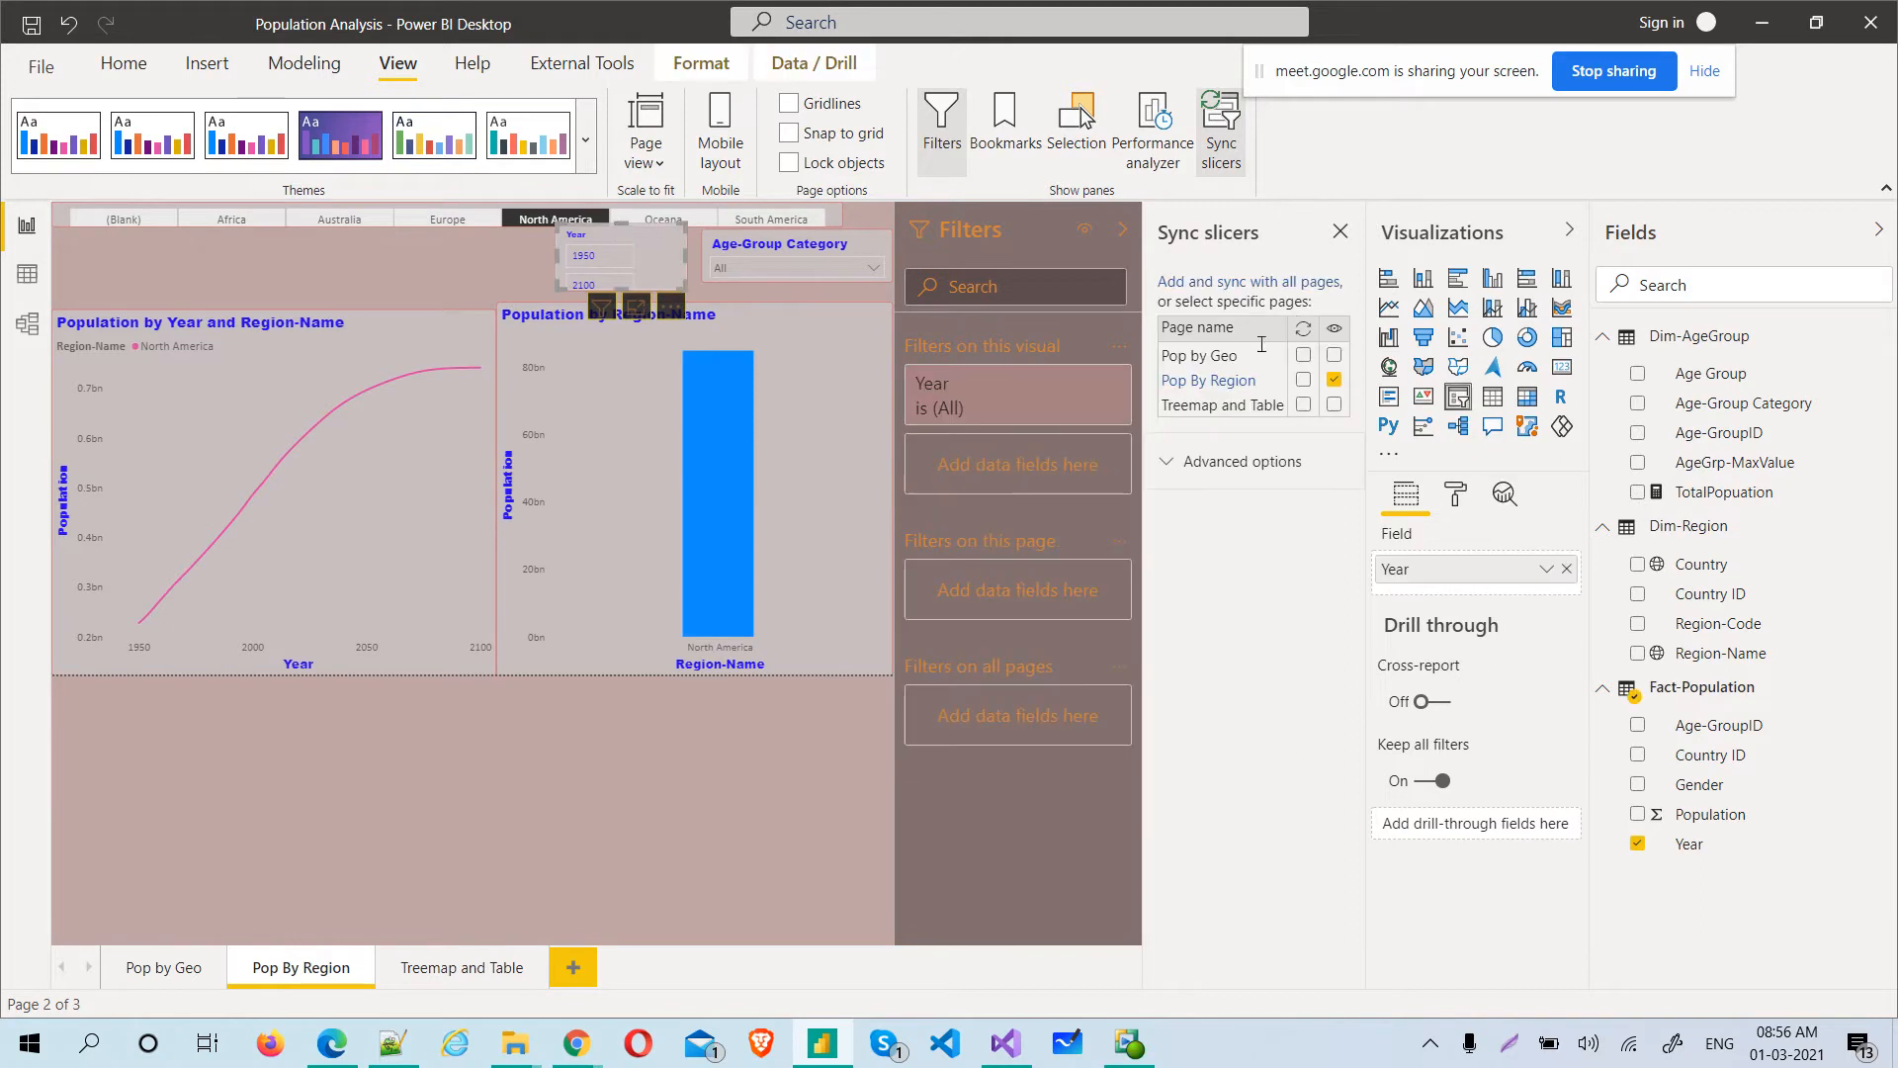
{"action": "left_click", "coordinate": [1335, 356]}
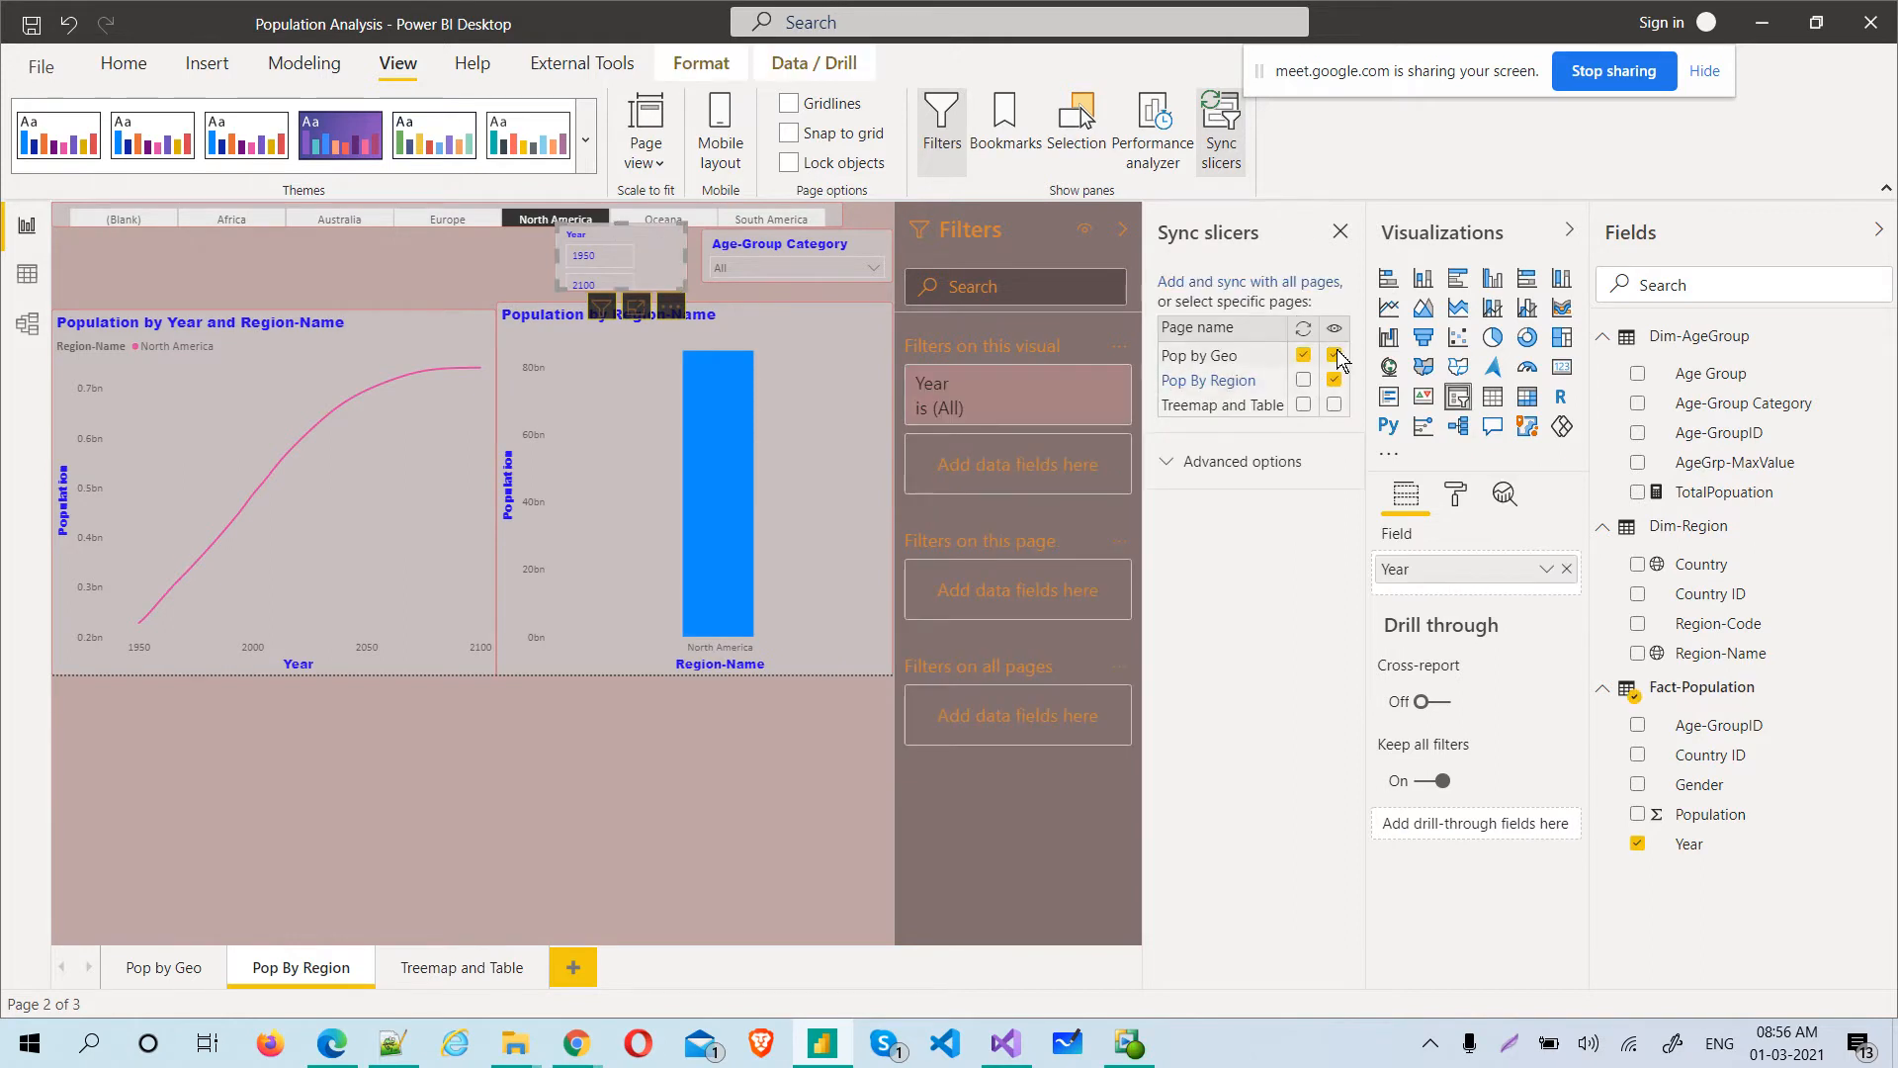
{"action": "left_click", "coordinate": [1335, 404]}
{"action": "left_click", "coordinate": [458, 963]}
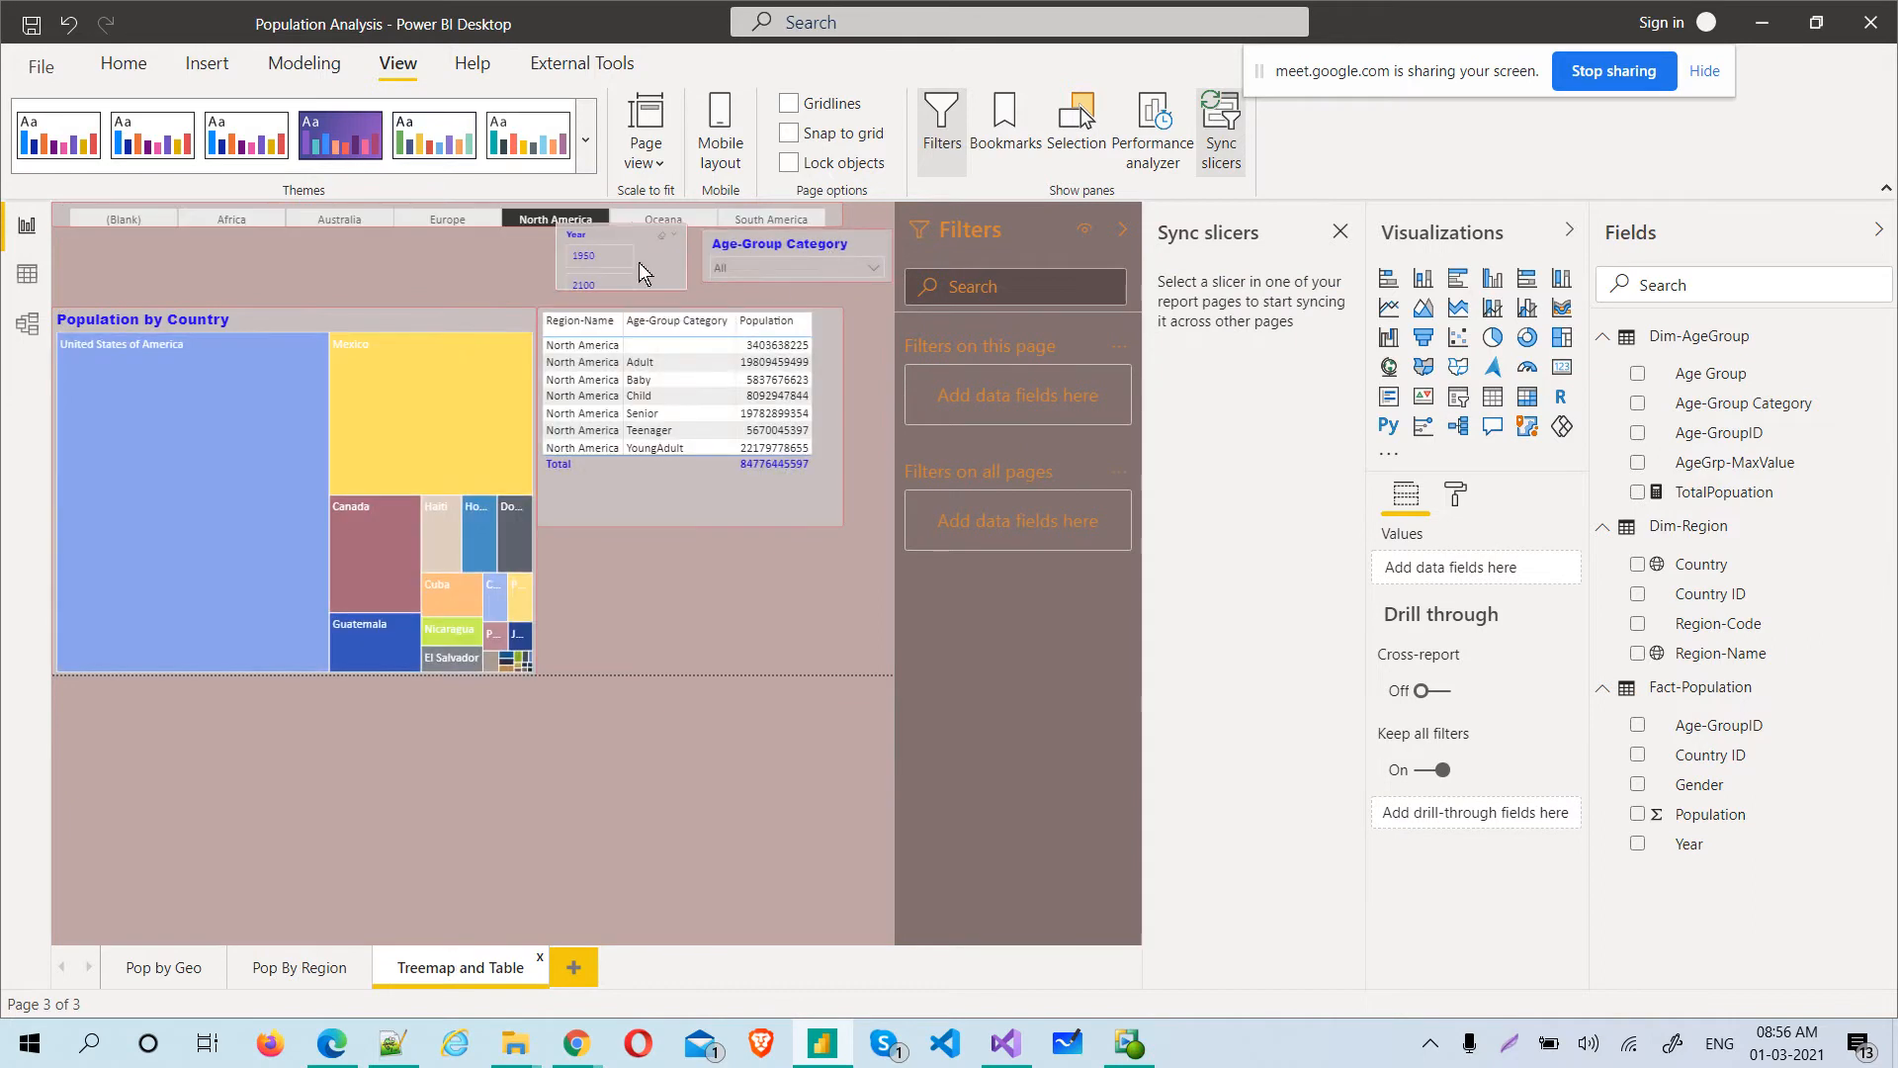
{"action": "left_click", "coordinate": [176, 979]}
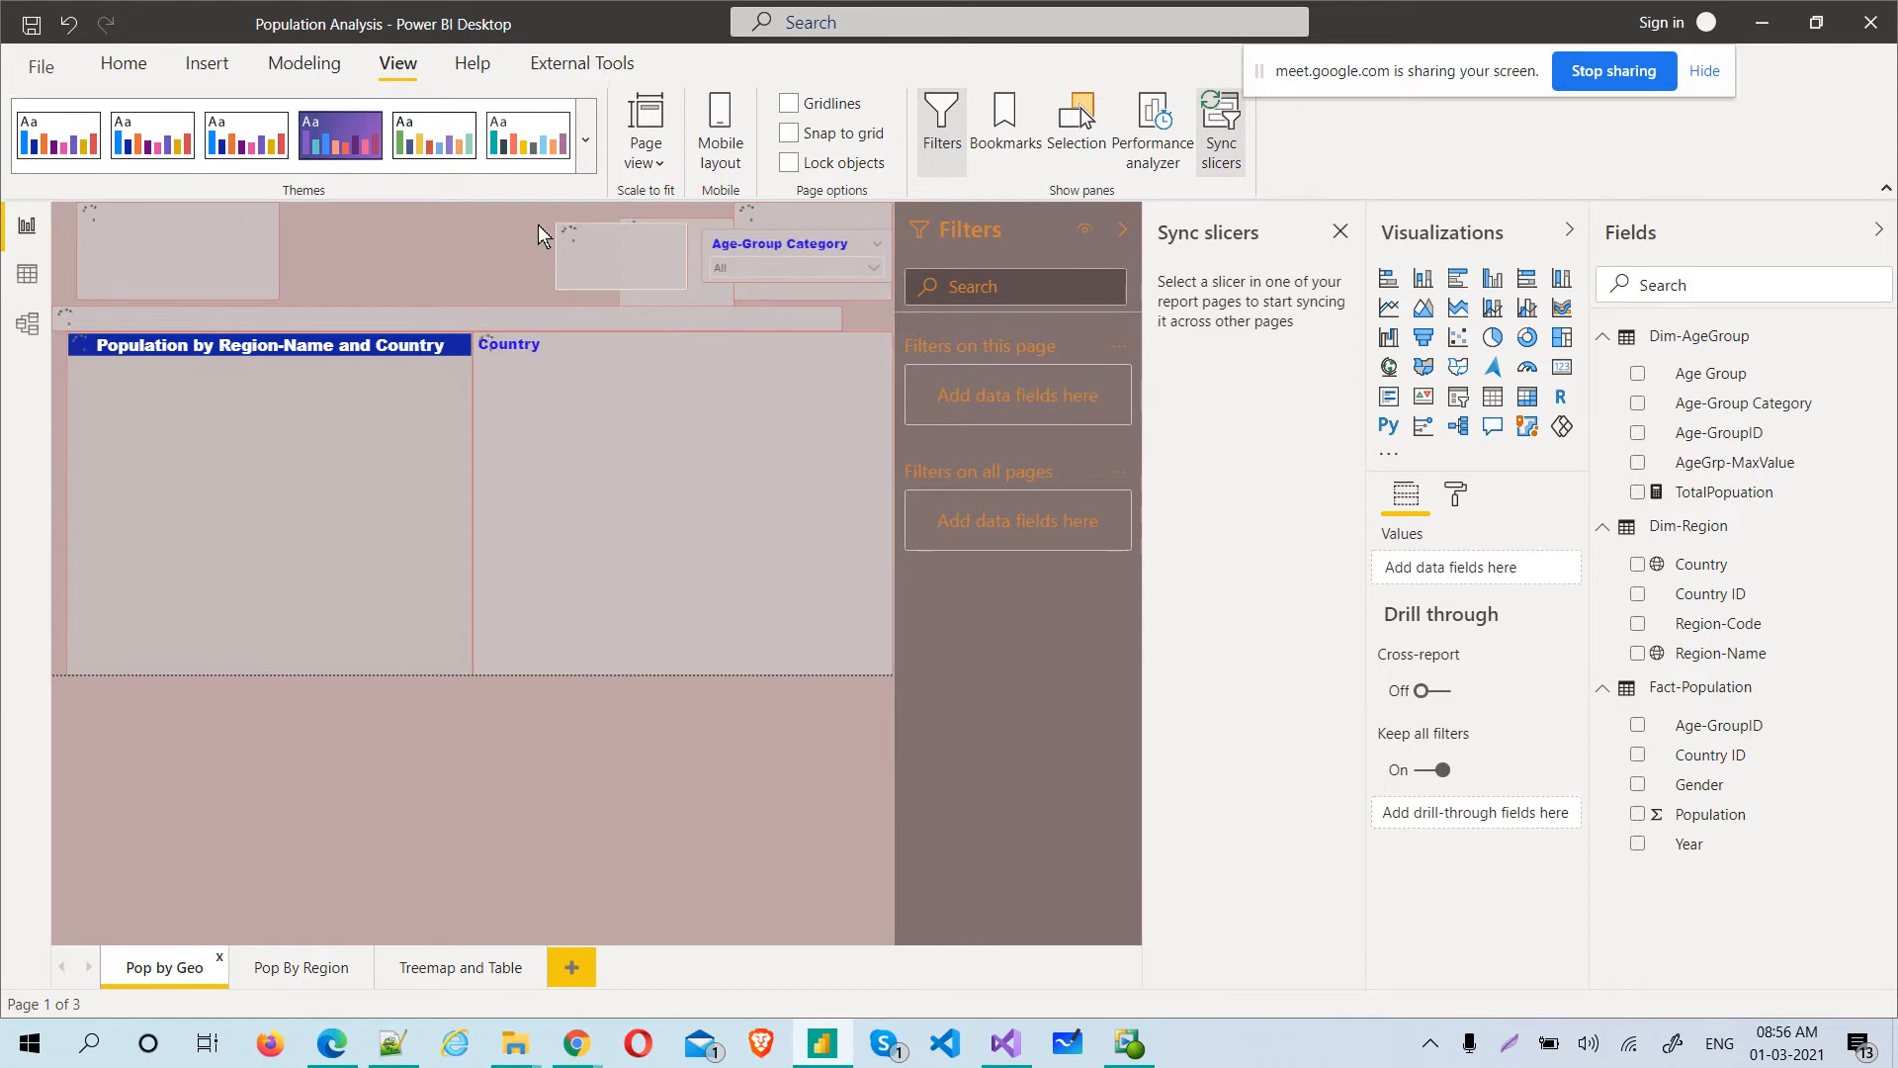
{"action": "left_click", "coordinate": [515, 227]}
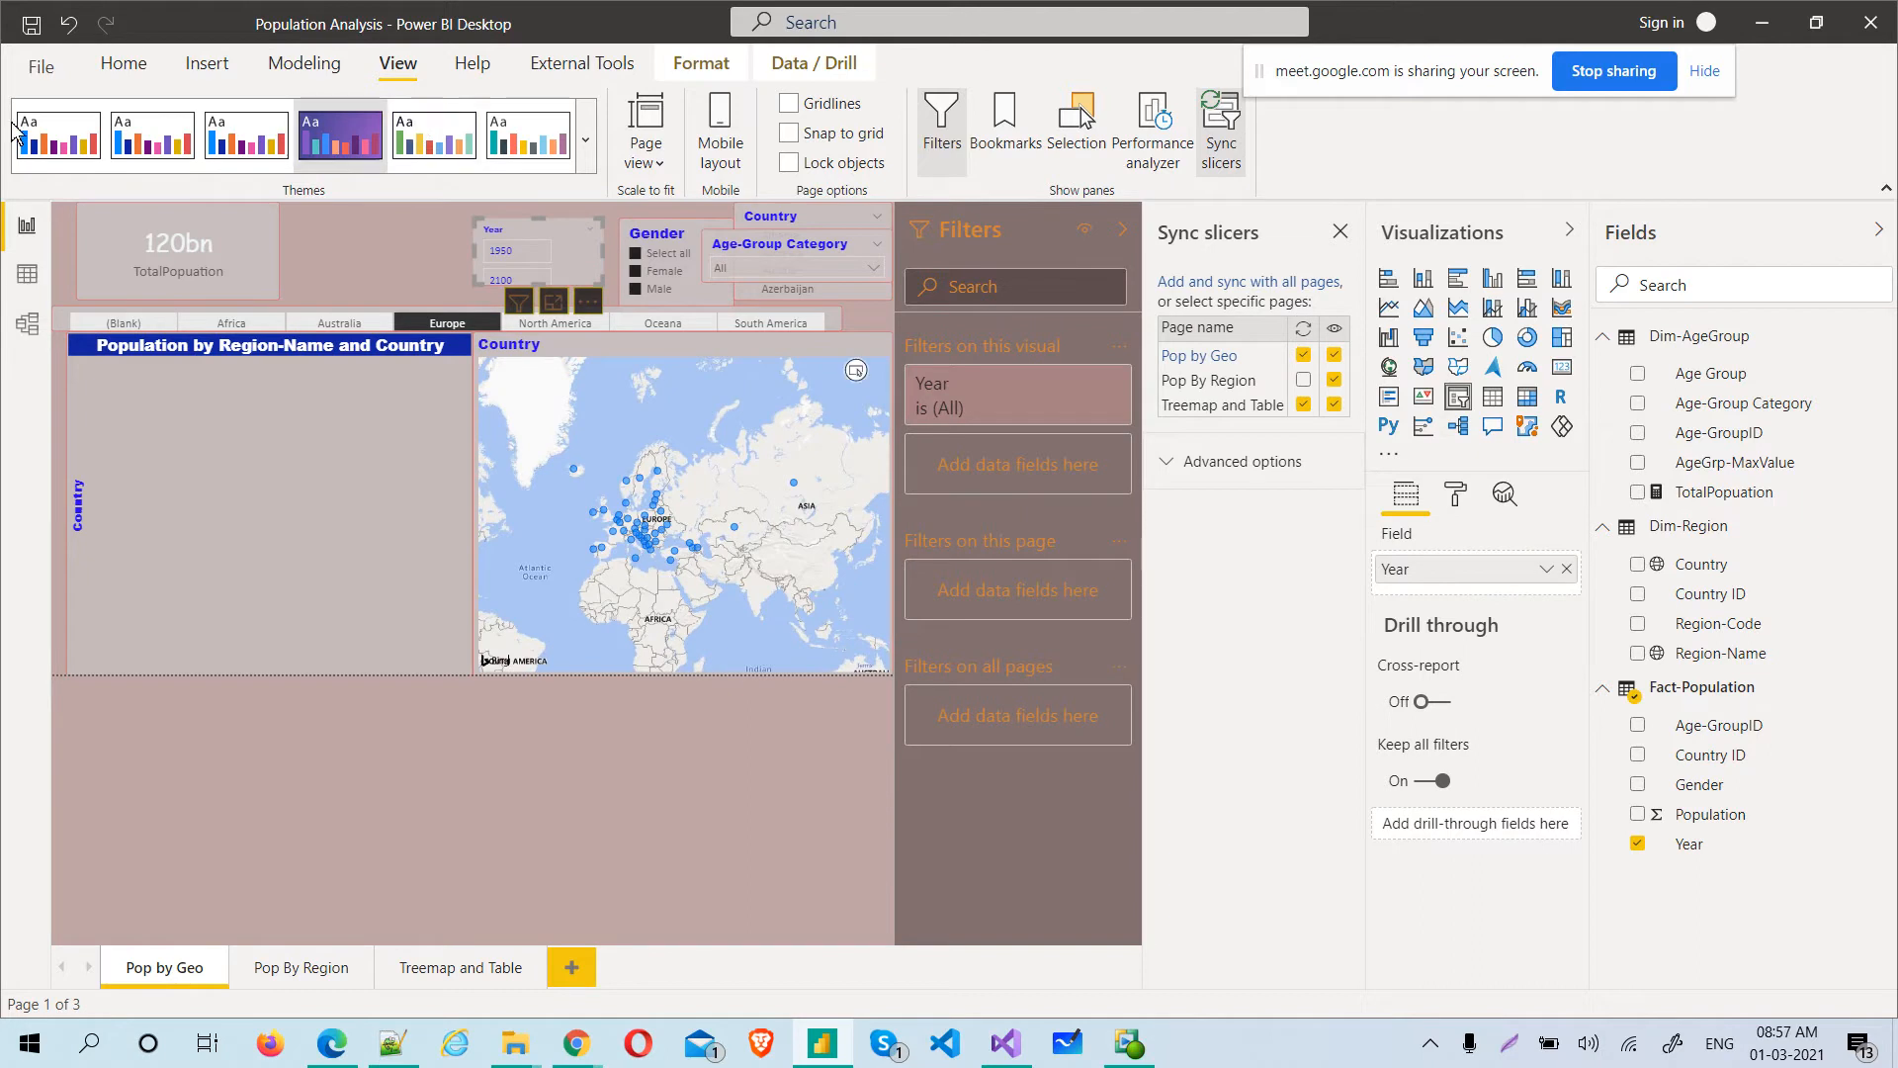
Save a copy of the report in the Batch14Feb folder as "Population AnalysisTheme and Treemap, linegraph and table"
{"action": "left_click", "coordinate": [109, 63]}
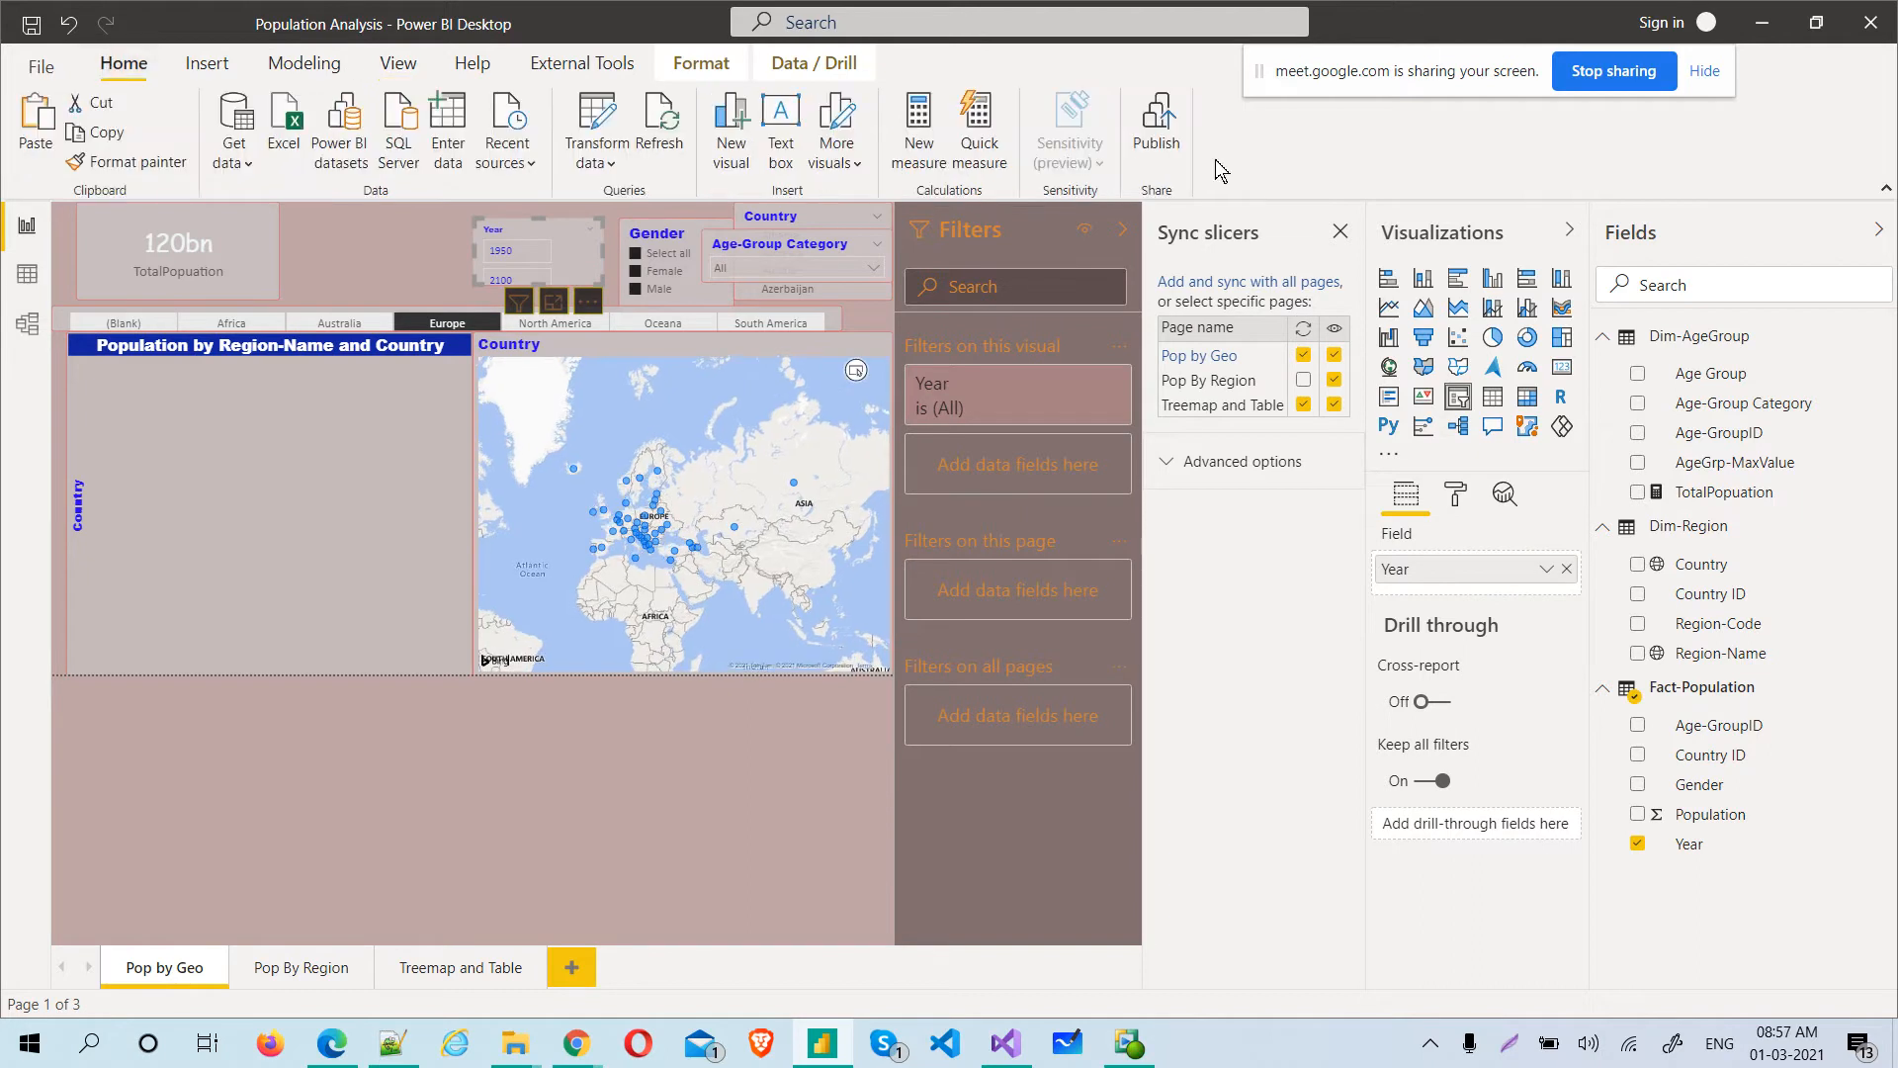
{"action": "left_click_drag", "start_coordinate": [1457, 60], "coordinate": [1542, 62]}
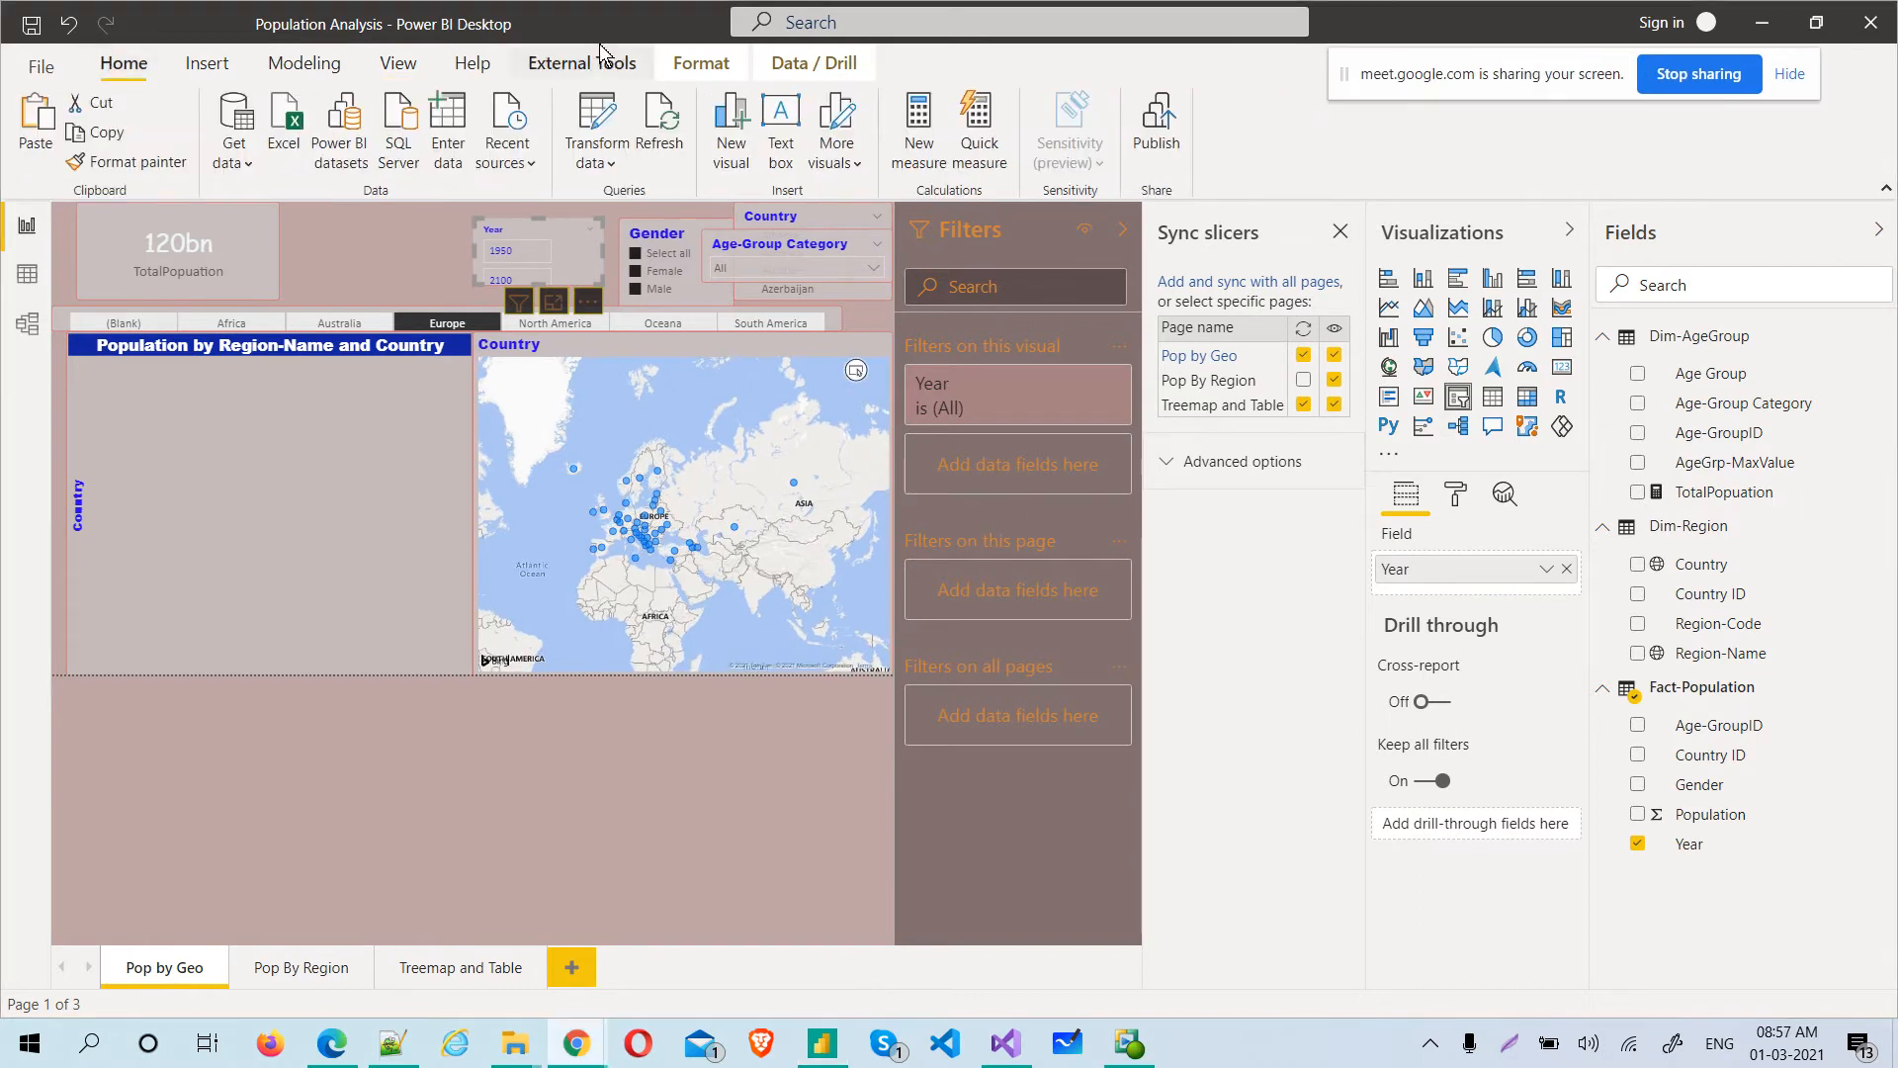
{"action": "left_click", "coordinate": [41, 67]}
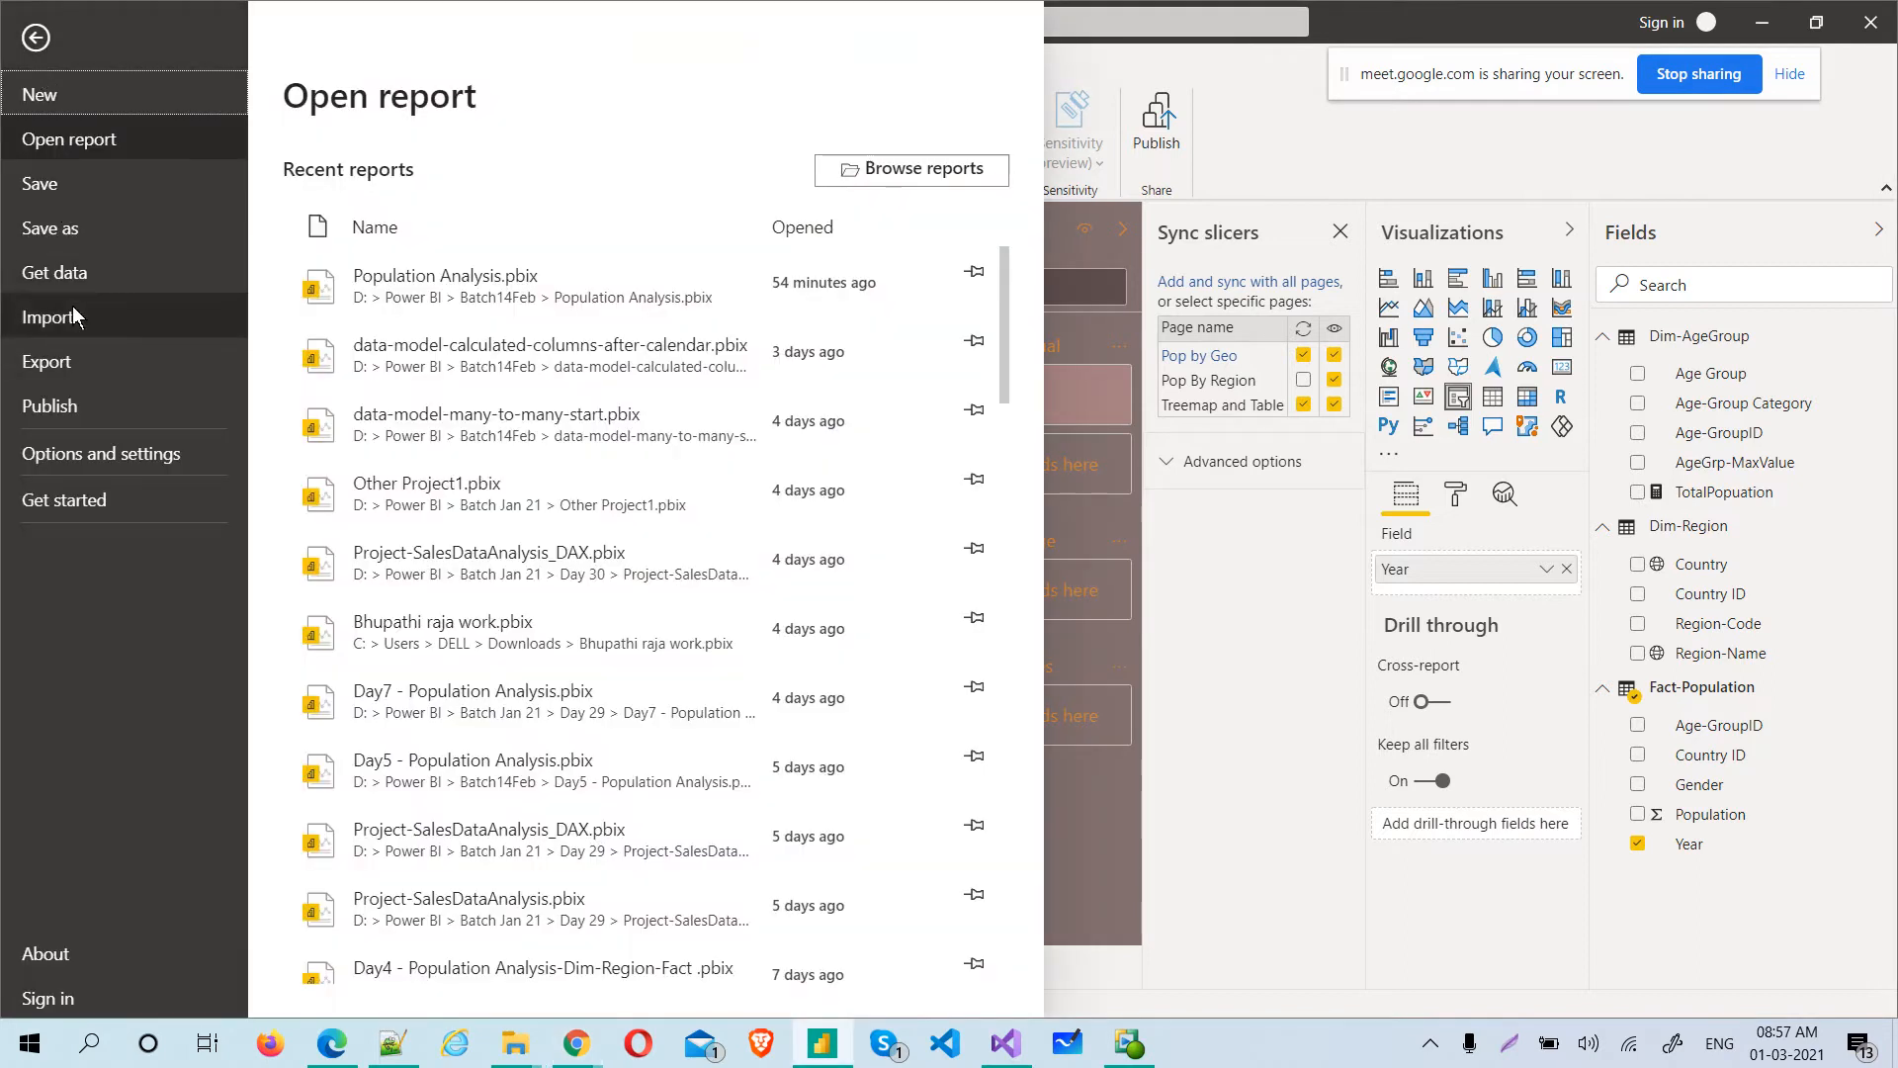
{"action": "key", "text": "Escape"}
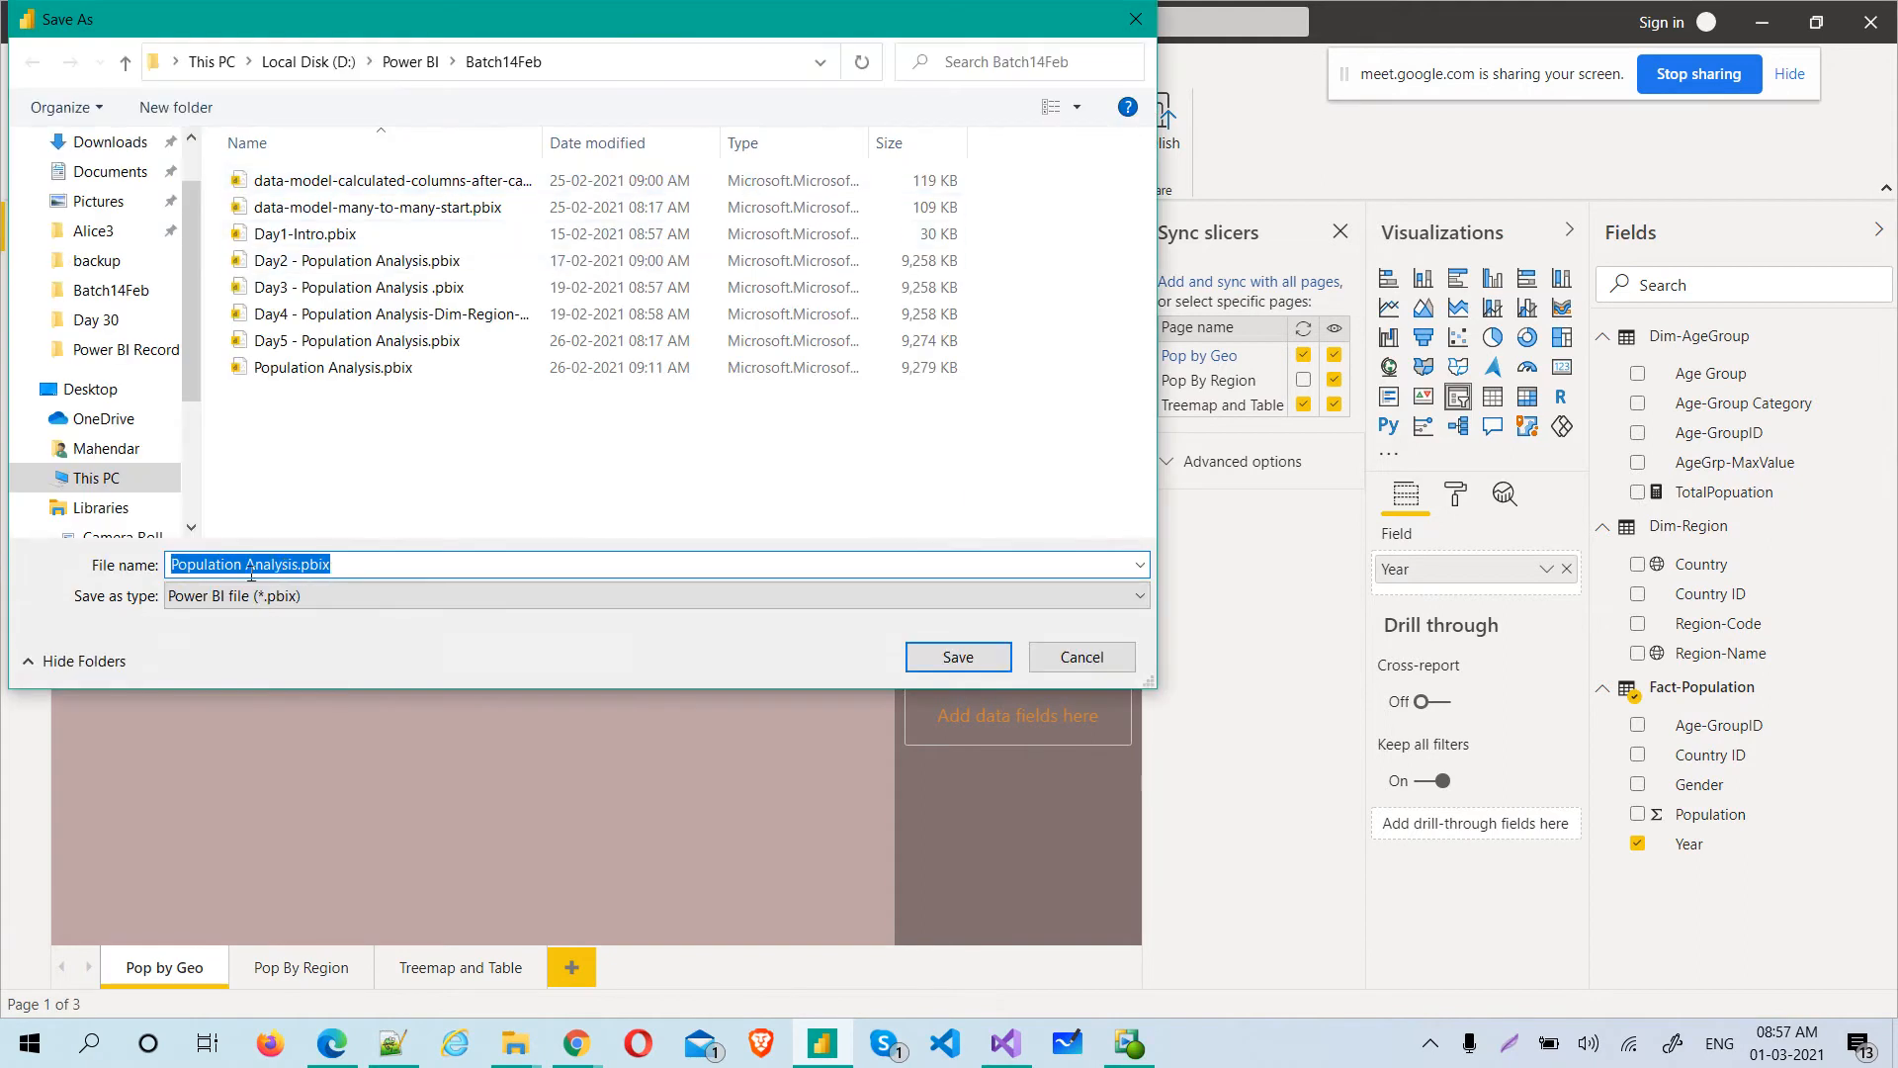
{"action": "left_click", "coordinate": [301, 564]}
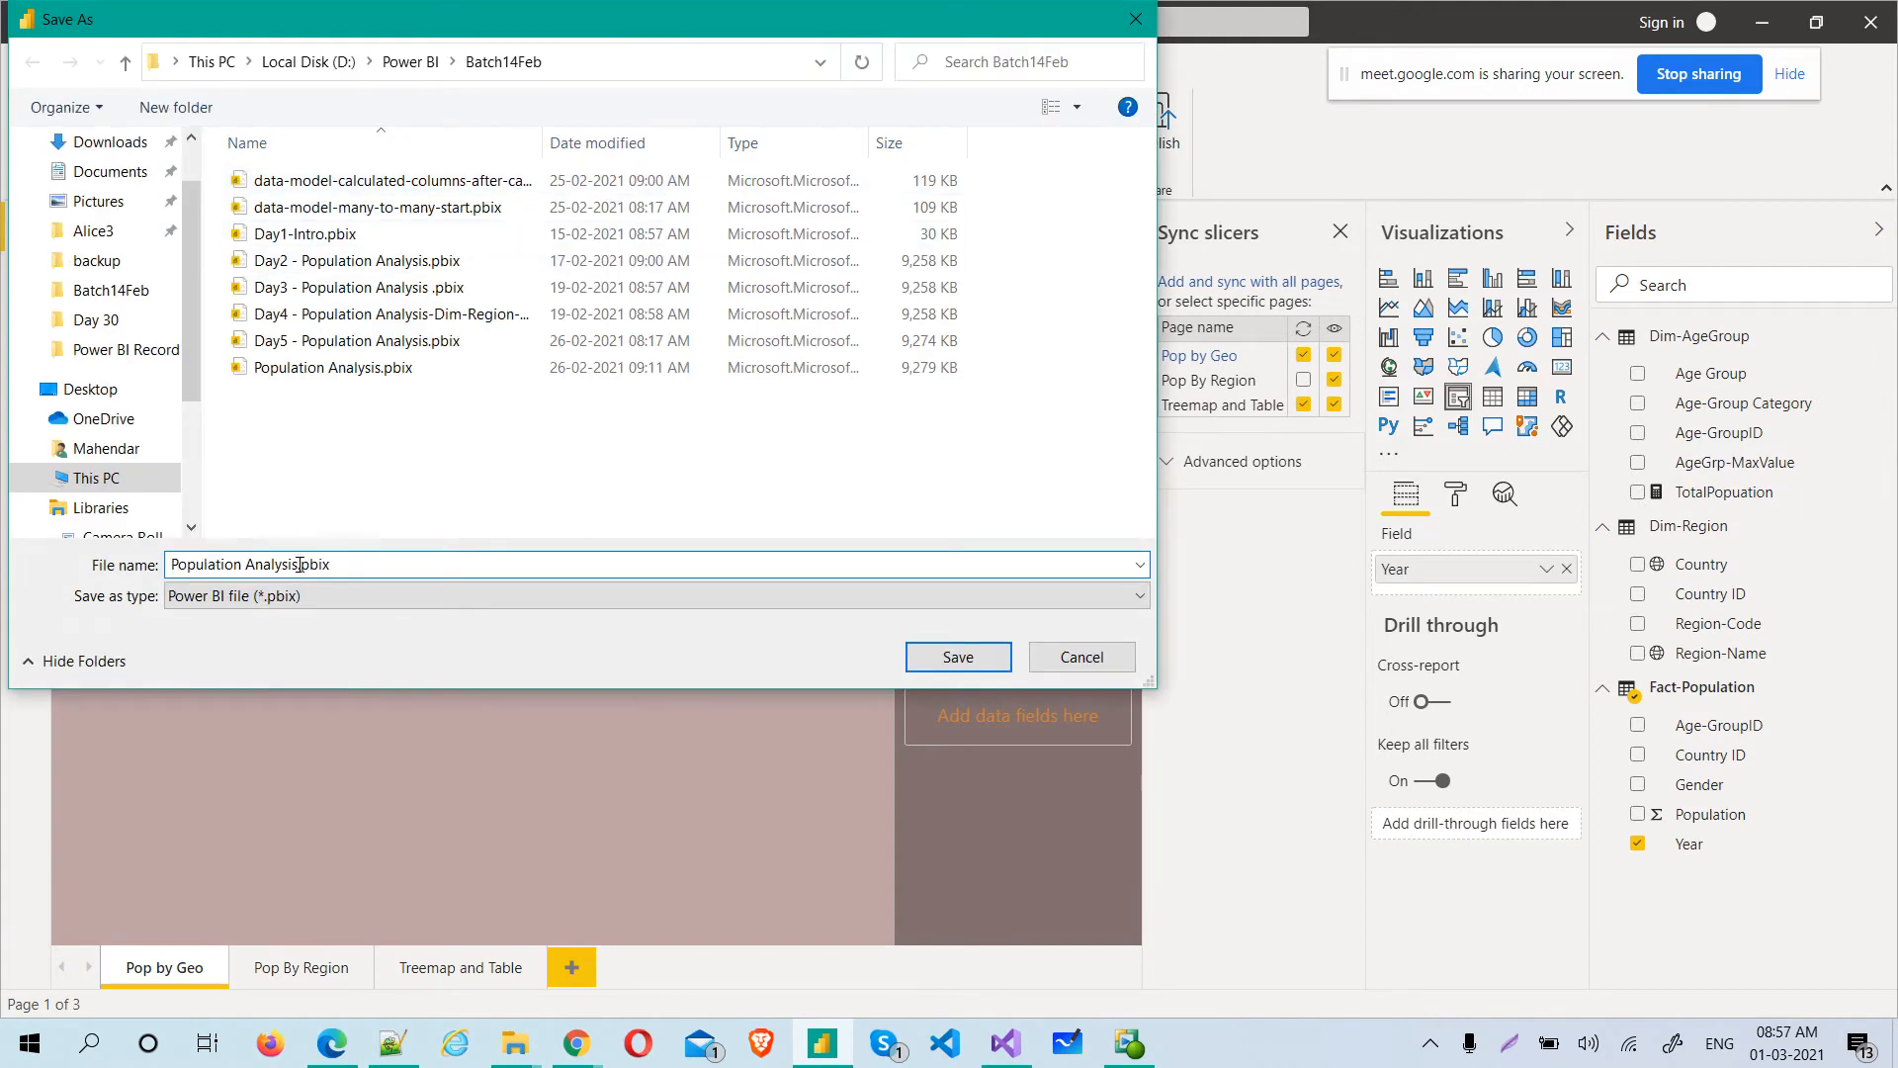
{"action": "type", "text": "Analysis"}
{"action": "type", "text": "Theme"}
{"action": "type", "text": " and "}
{"action": "type", "text": "T"}
{"action": "type", "text": "ree"}
{"action": "type", "text": "map"}
{"action": "type", "text": ", lineg"}
{"action": "type", "text": "raph and"}
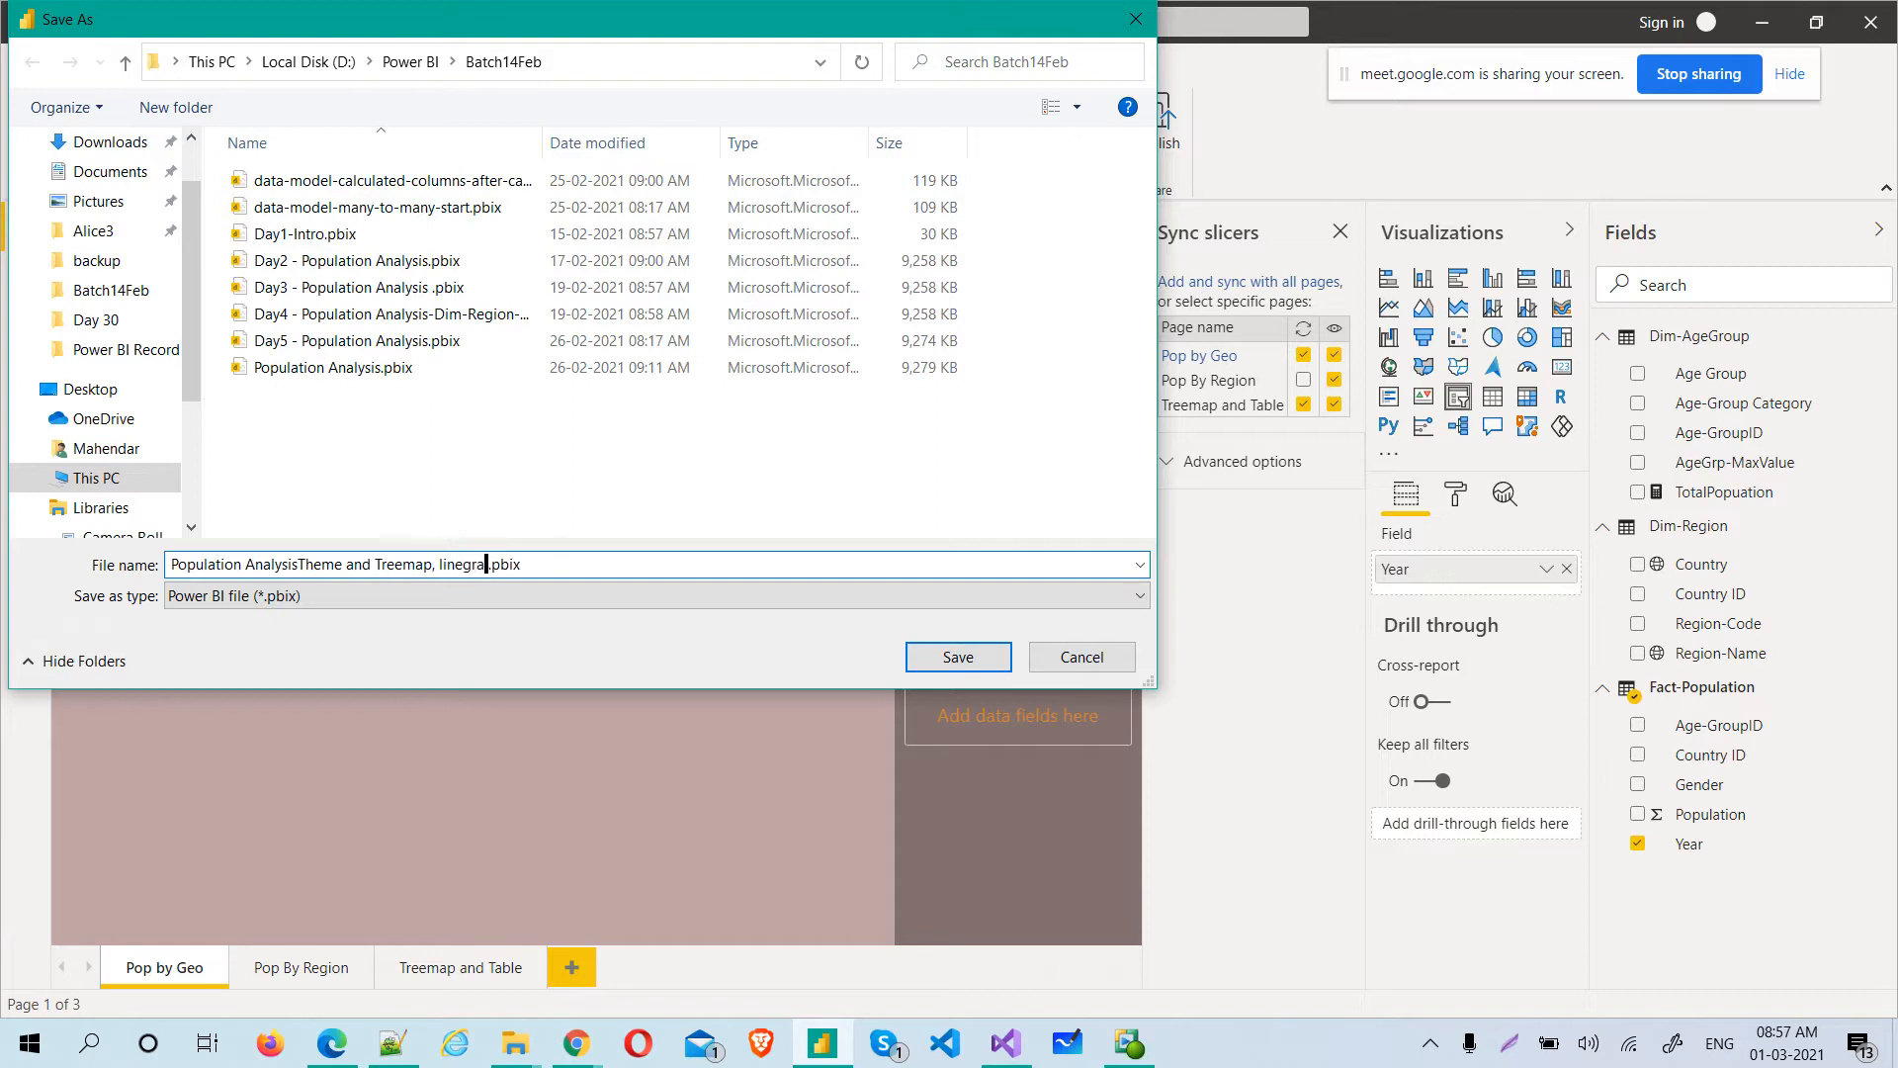
{"action": "type", "text": " table"}
{"action": "key", "text": "BackSpace"}
{"action": "key", "text": "Return"}
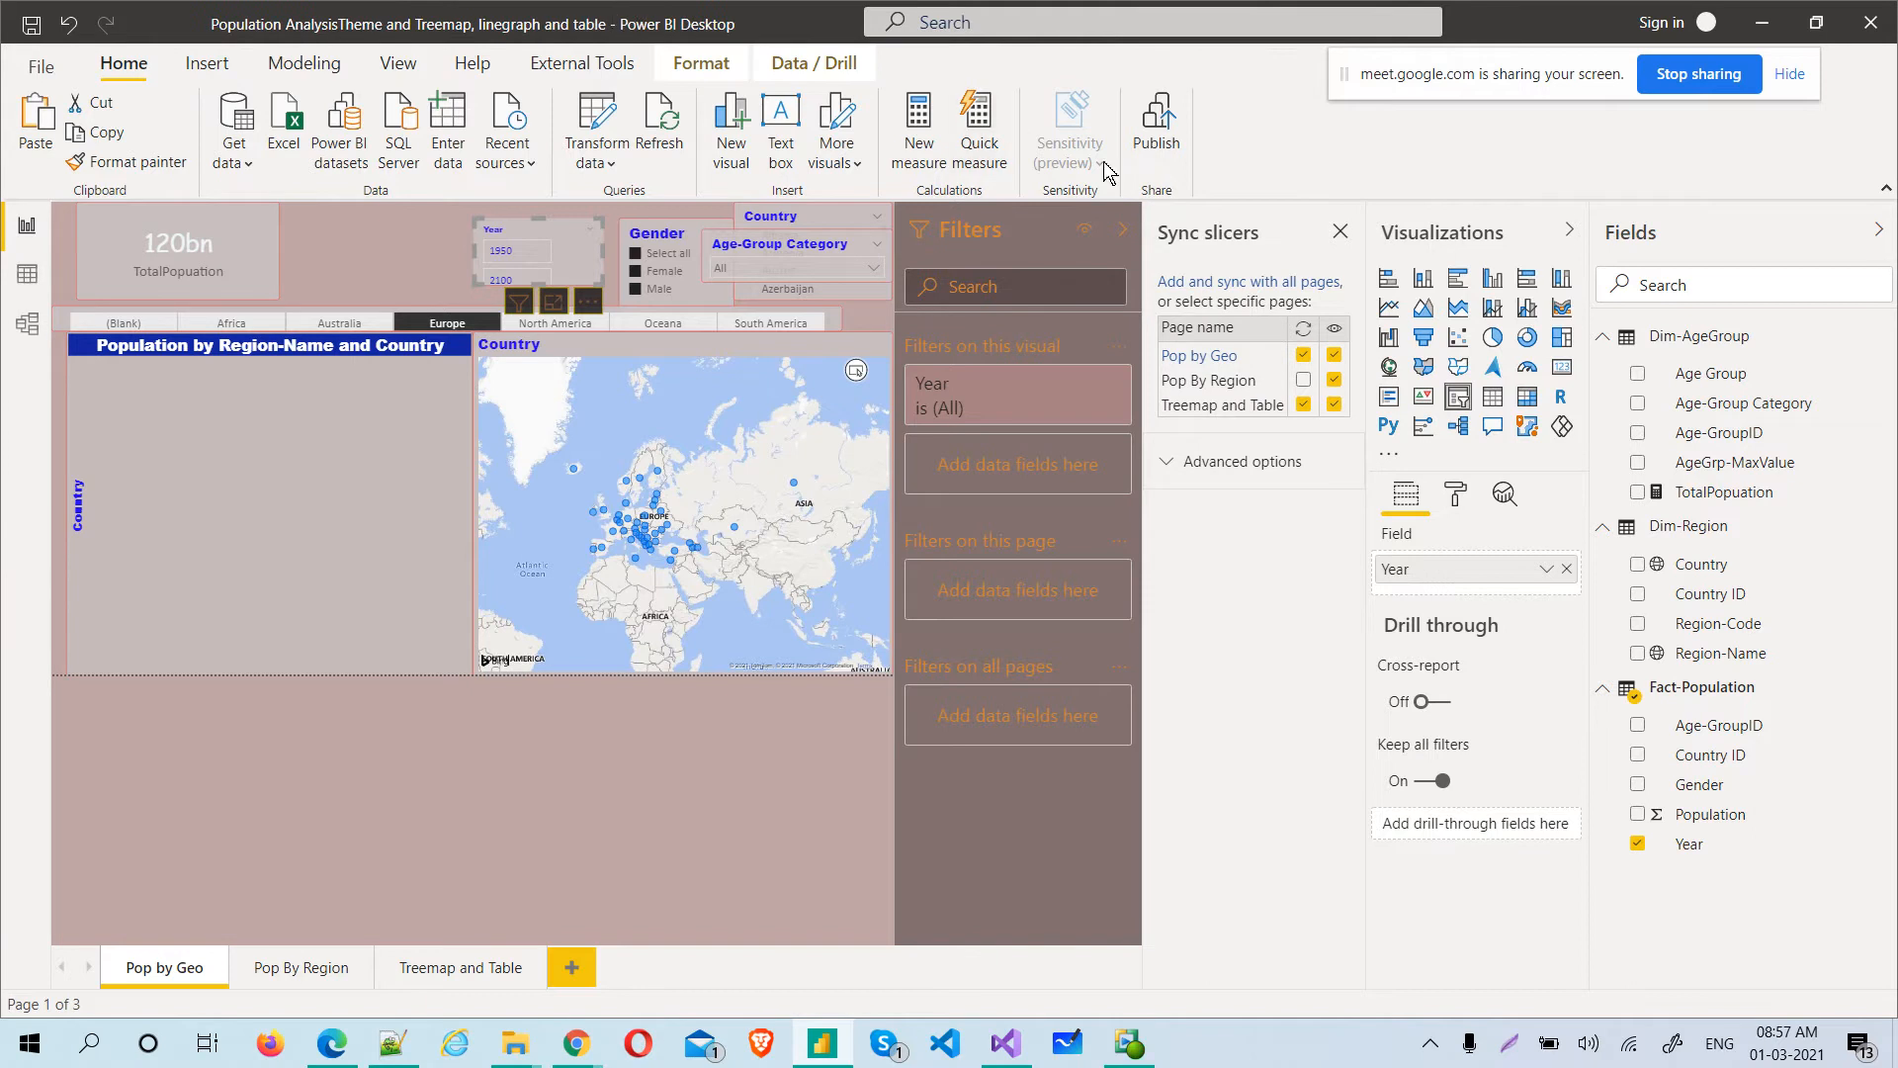
Abandon publishing at the e-mail sign-in prompt and switch to Microsoft Edge to open app.powerbi.com
{"action": "left_click", "coordinate": [1164, 138]}
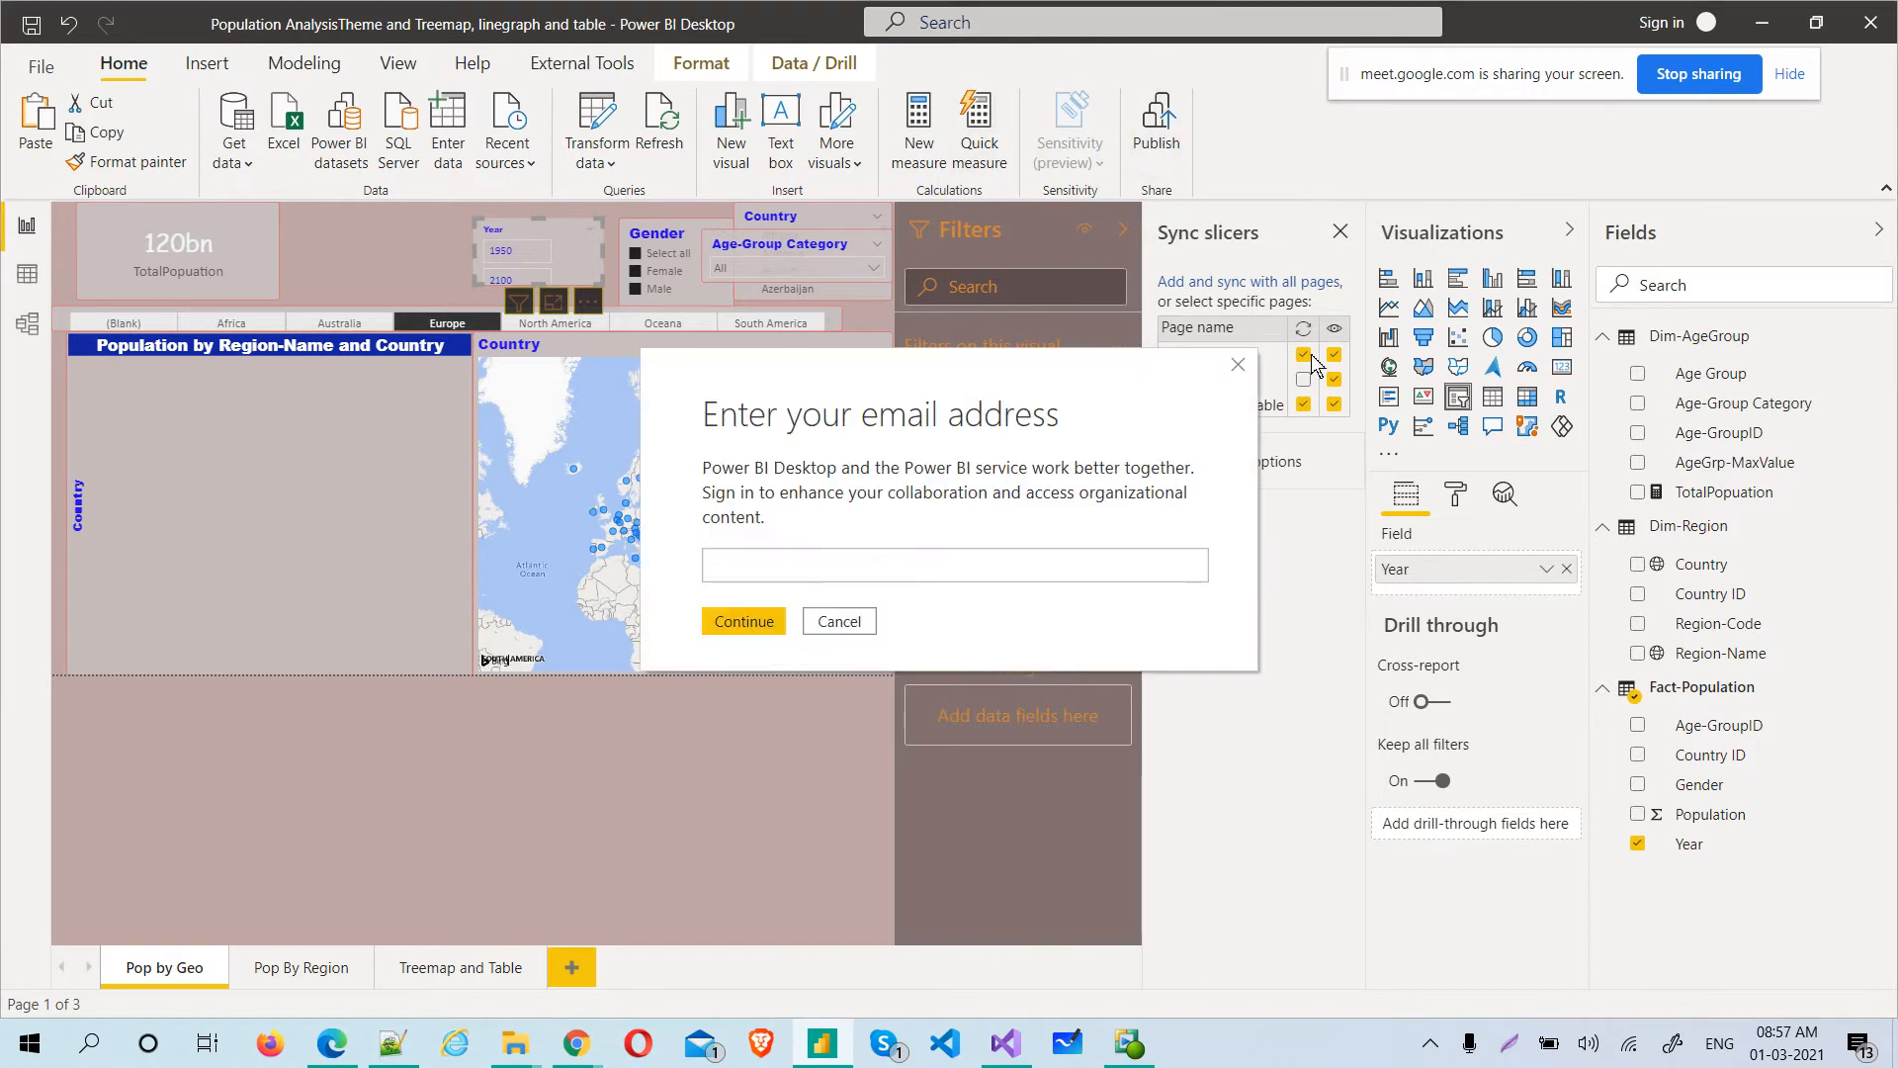
{"action": "left_click", "coordinate": [1238, 365]}
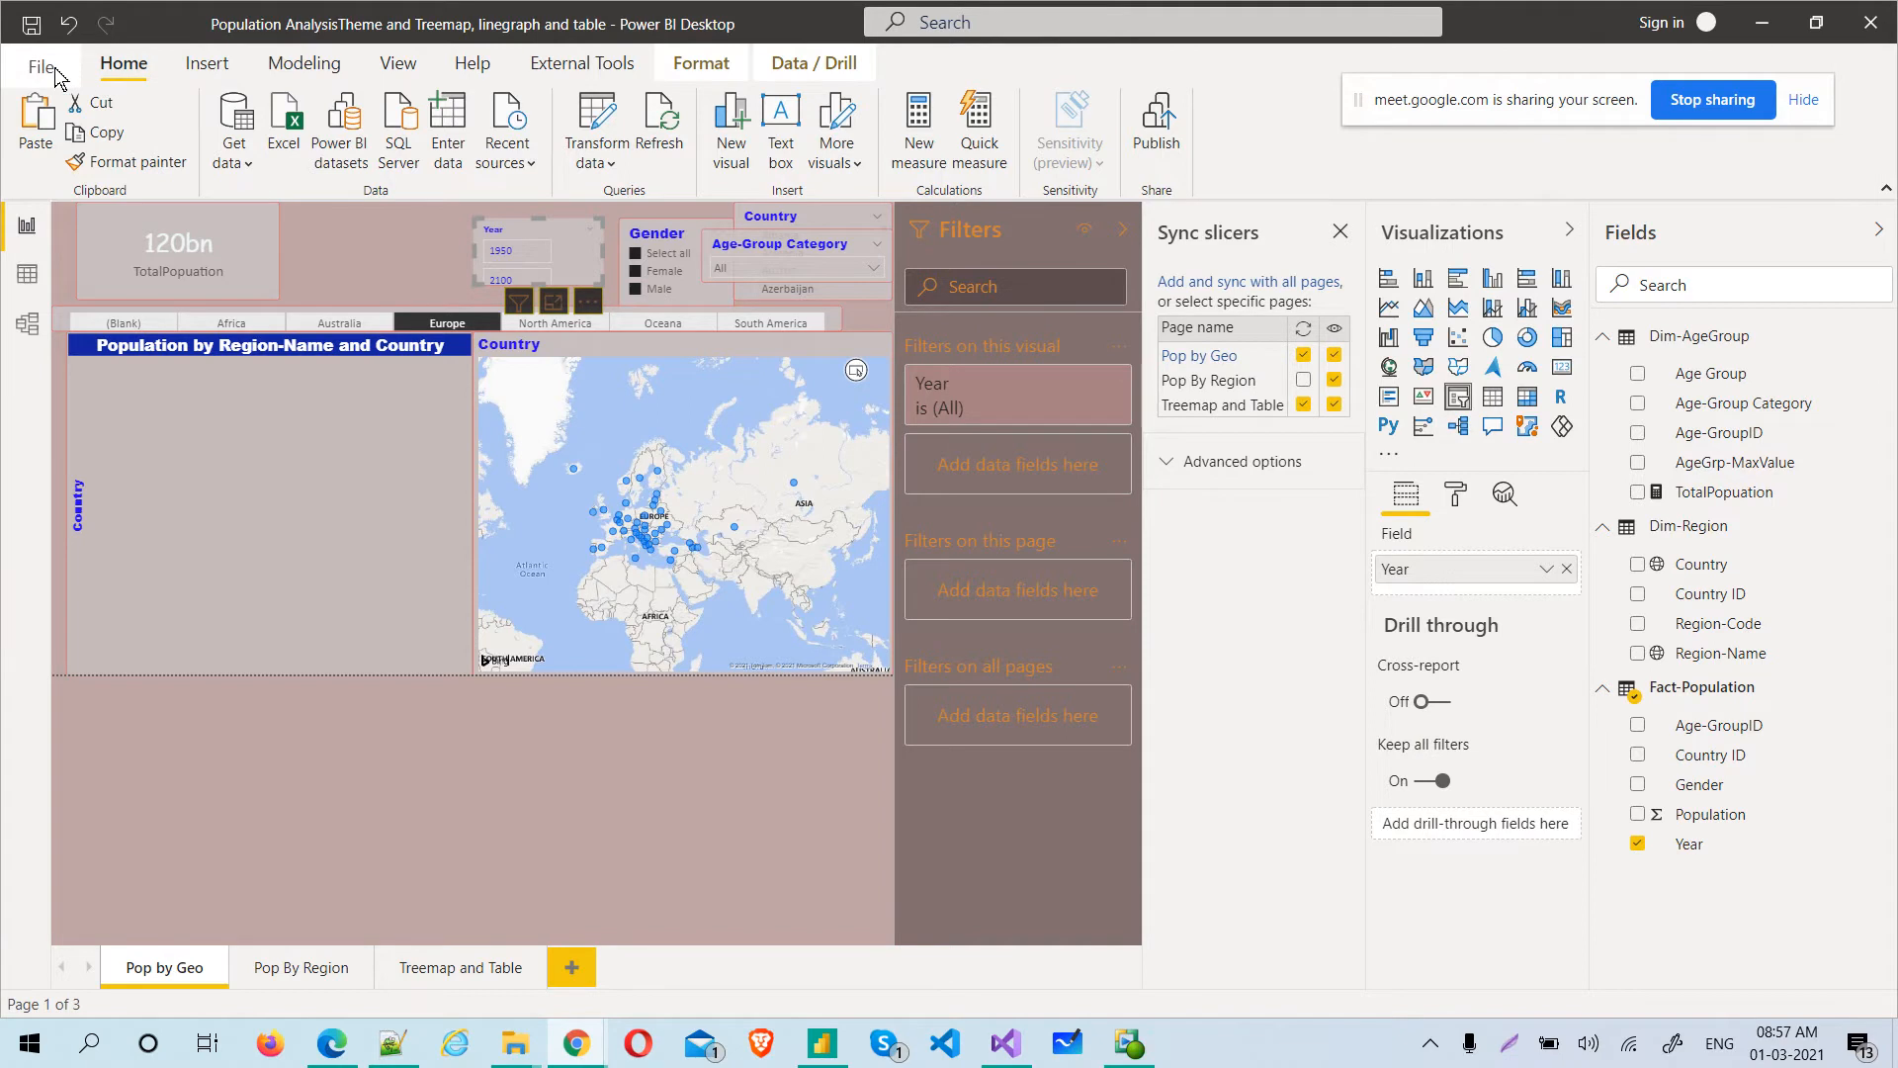
{"action": "left_click", "coordinate": [326, 1056]}
{"action": "left_click", "coordinate": [340, 54]}
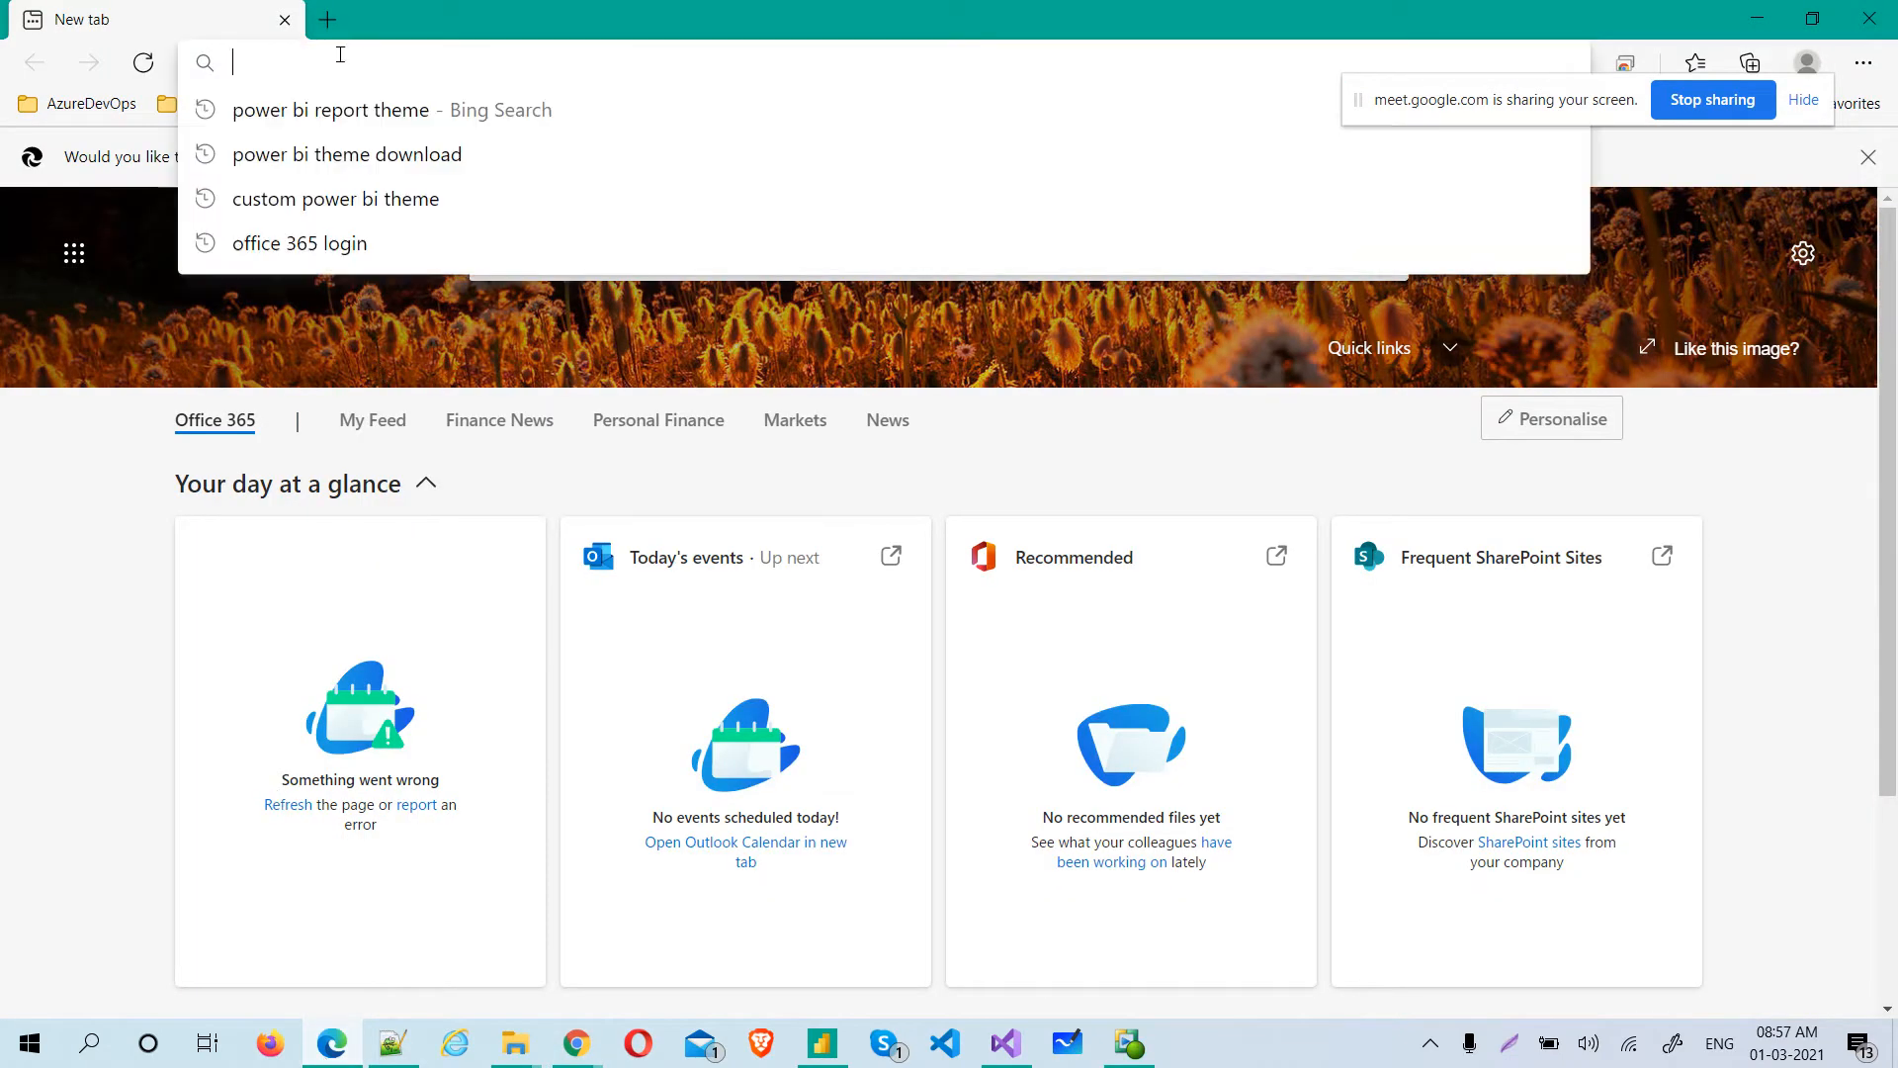
{"action": "type", "text": "pp"}
{"action": "key", "text": "BackSpace"}
{"action": "key", "text": "BackSpace"}
{"action": "type", "text": "app"}
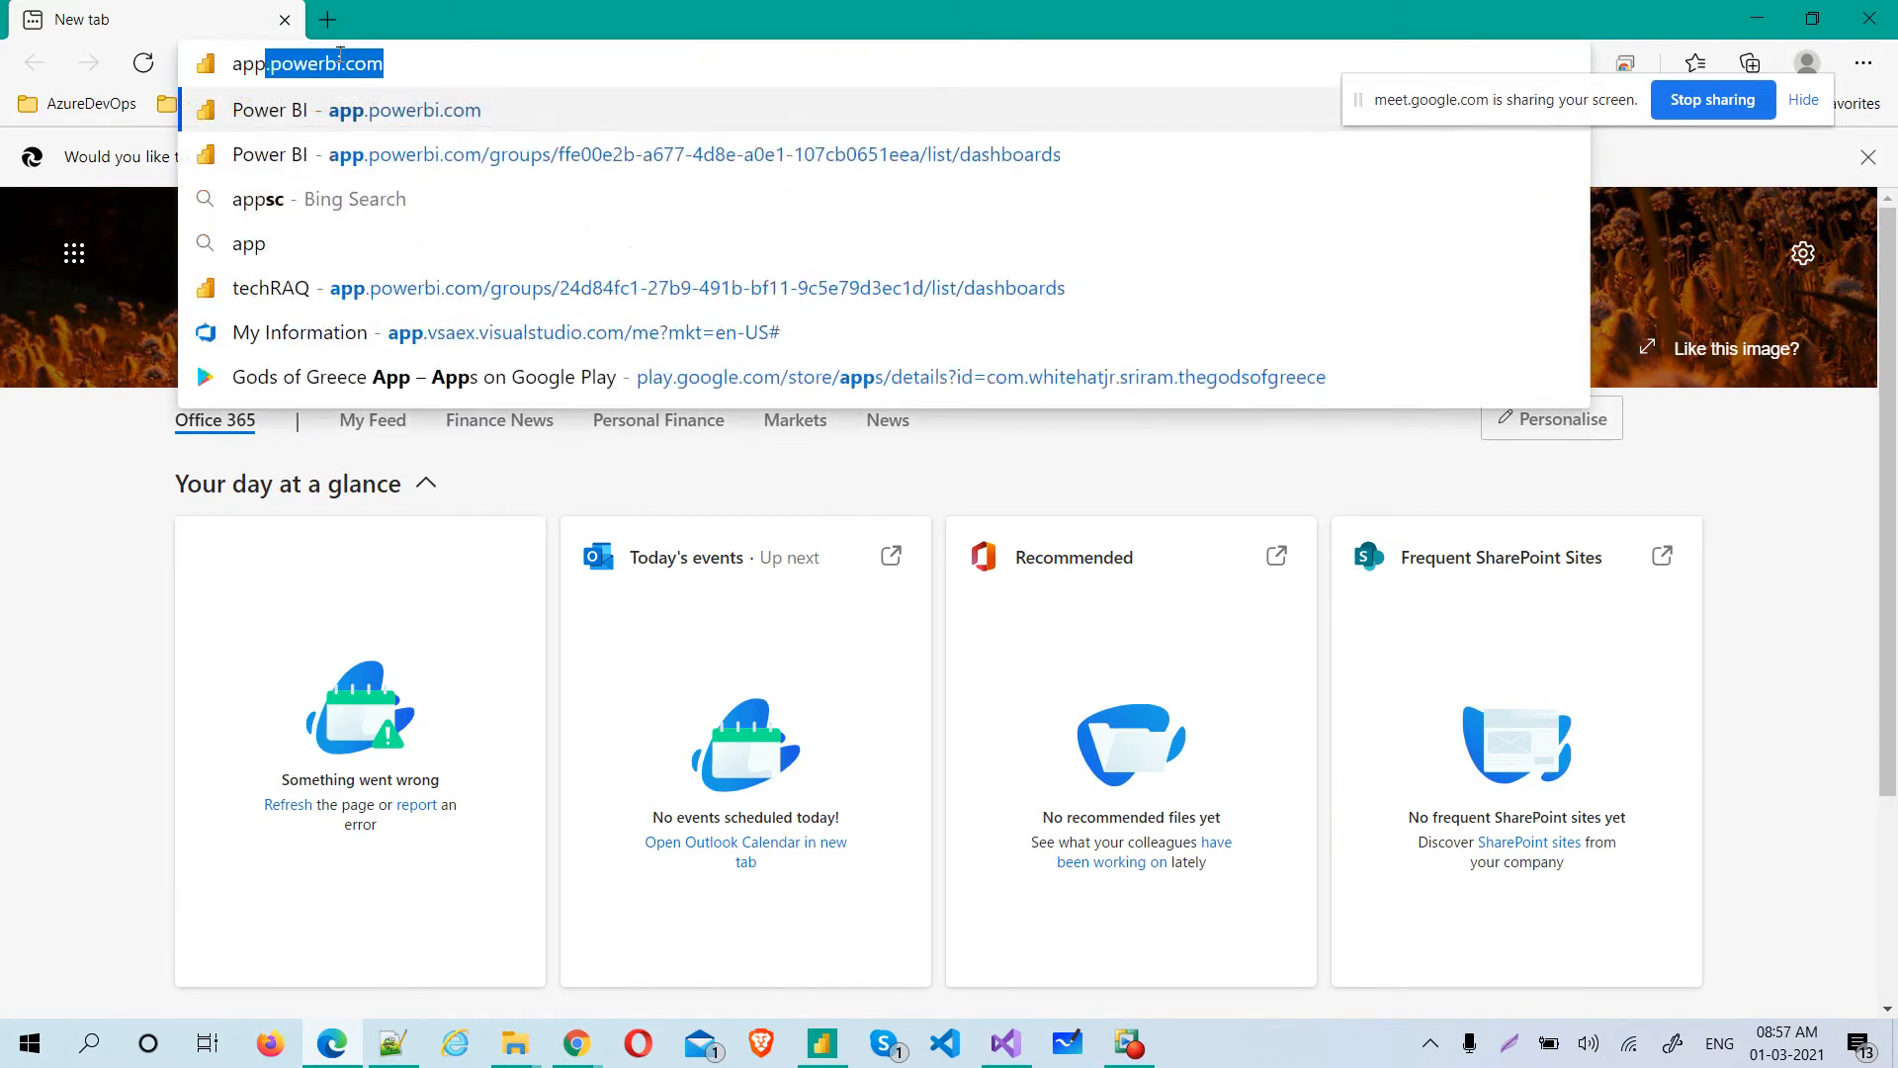
{"action": "key", "text": "Right"}
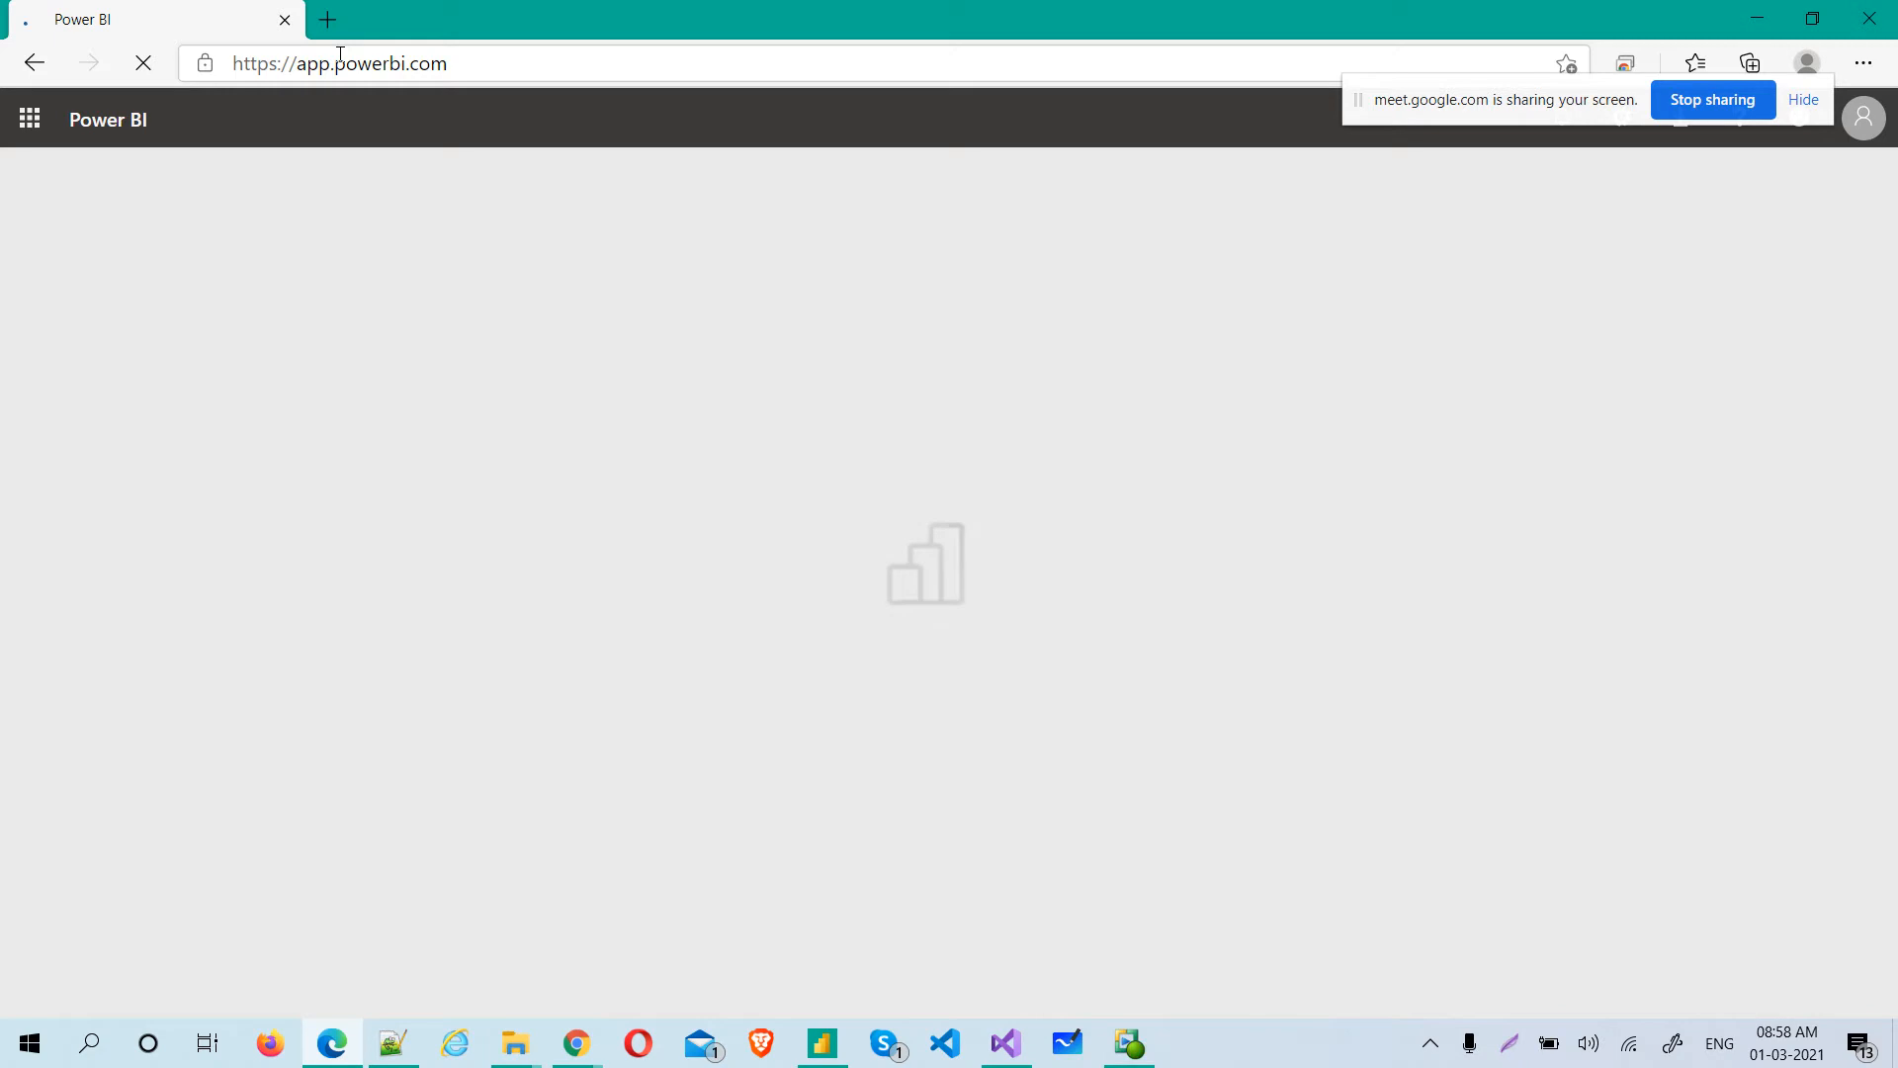
{"action": "left_click_drag", "start_coordinate": [1380, 101], "coordinate": [944, 31]}
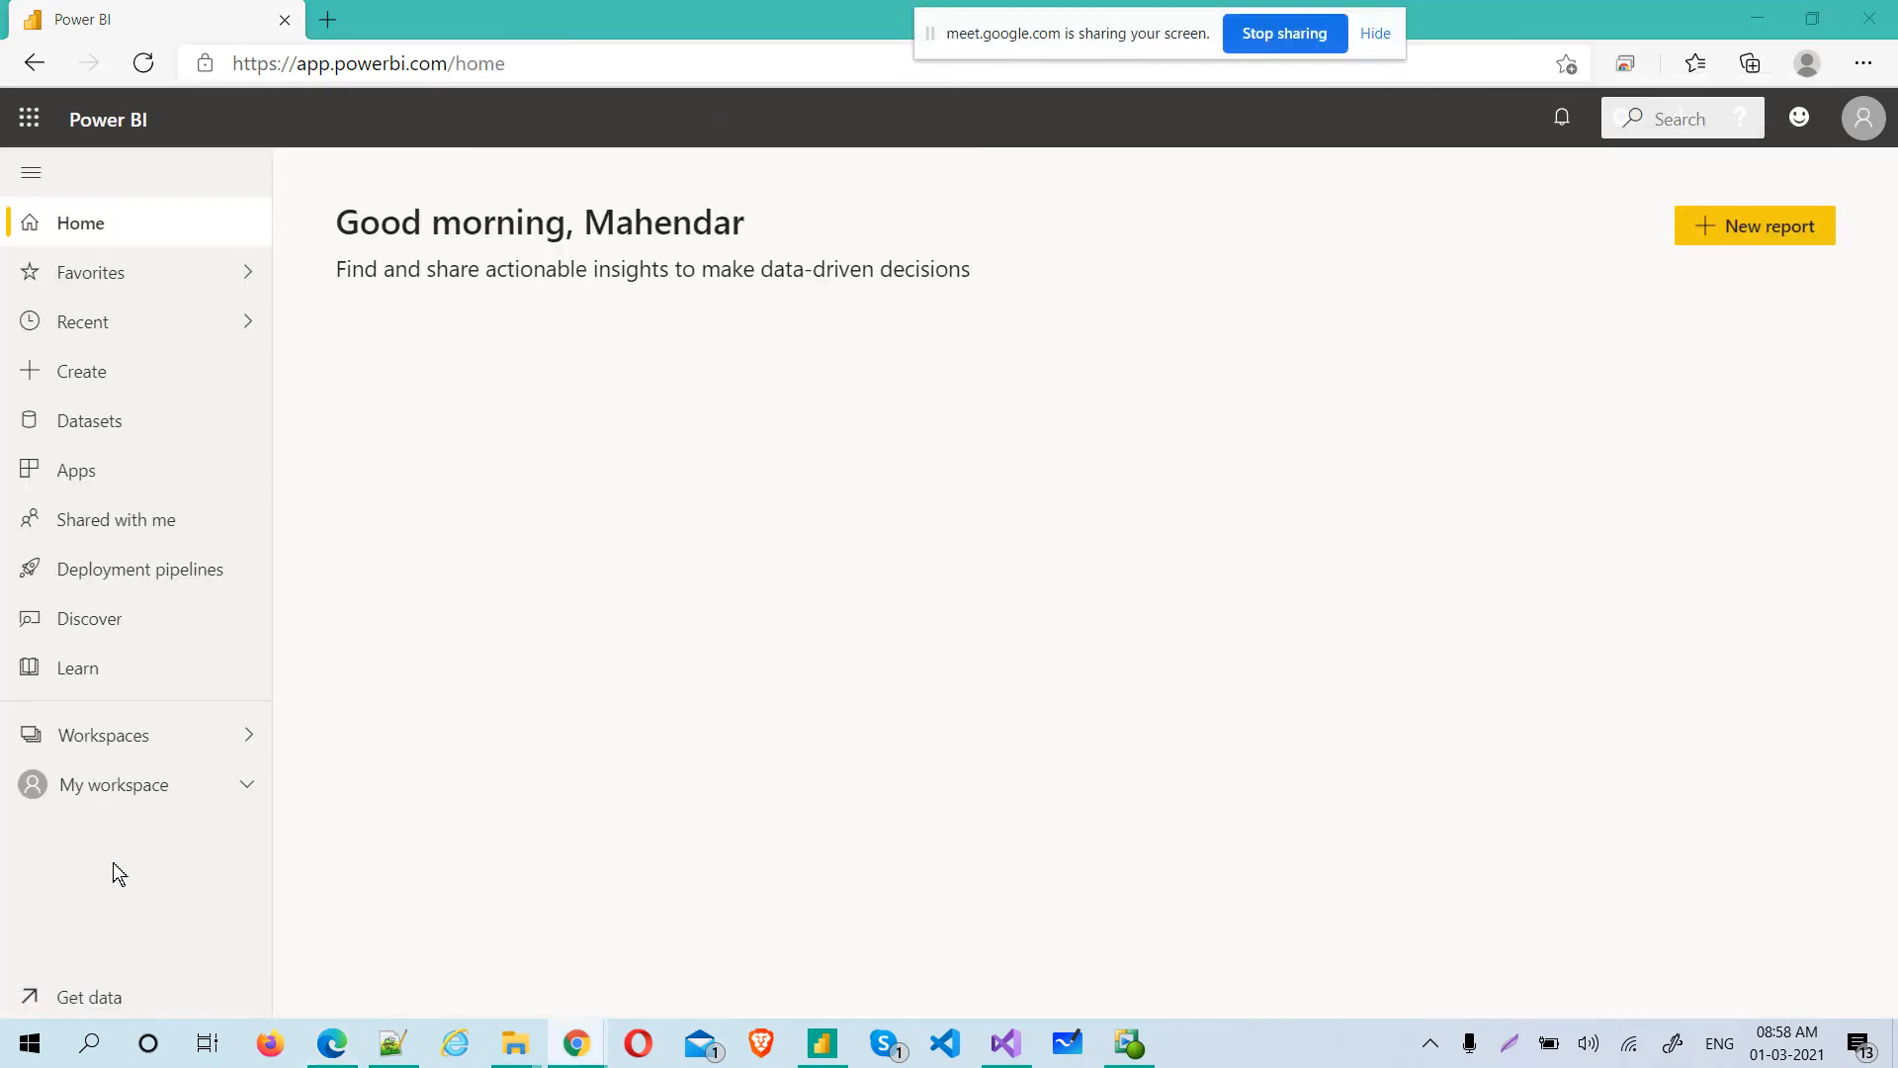
Import the local file "Population AnalysisTheme and Treemap, linegraph and table .pbix" from the Batch14Feb folder into My workspace
{"action": "left_click", "coordinate": [47, 1006]}
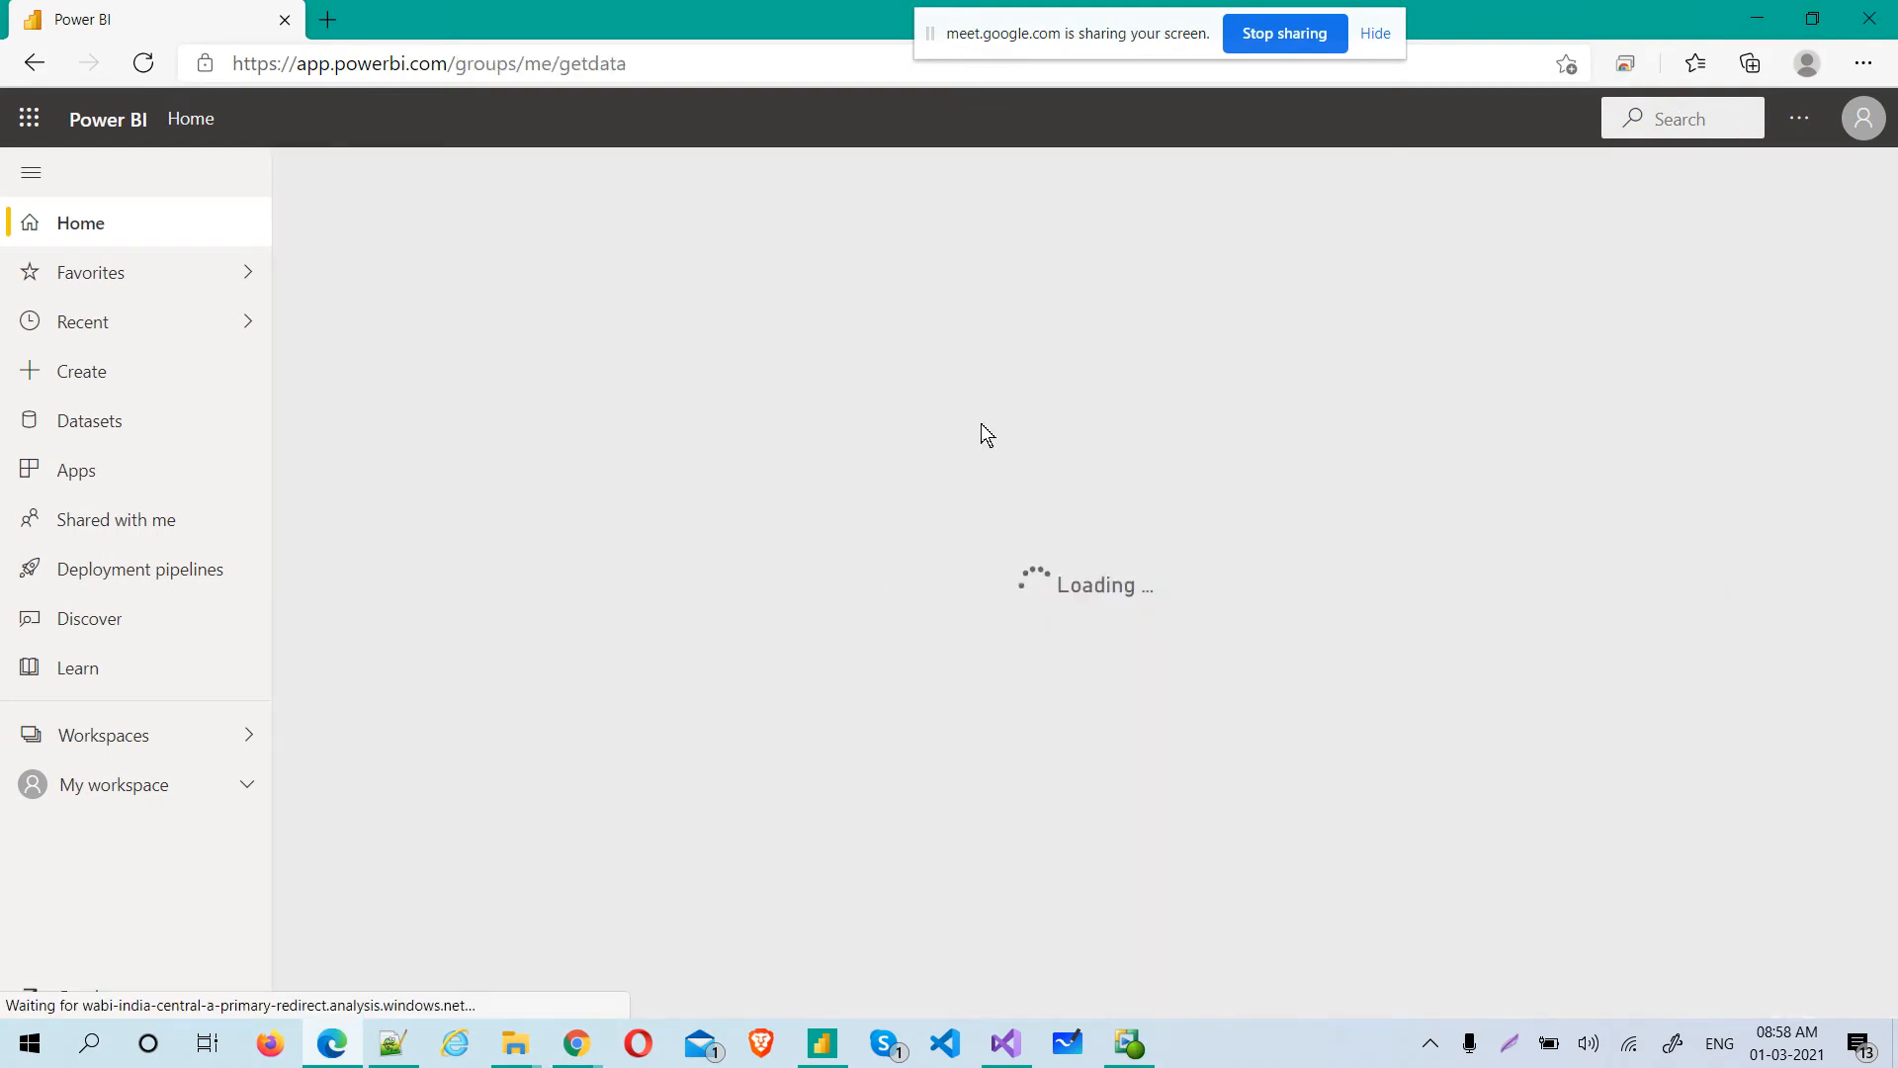
{"action": "left_click", "coordinate": [1171, 761]}
{"action": "left_click", "coordinate": [715, 356]}
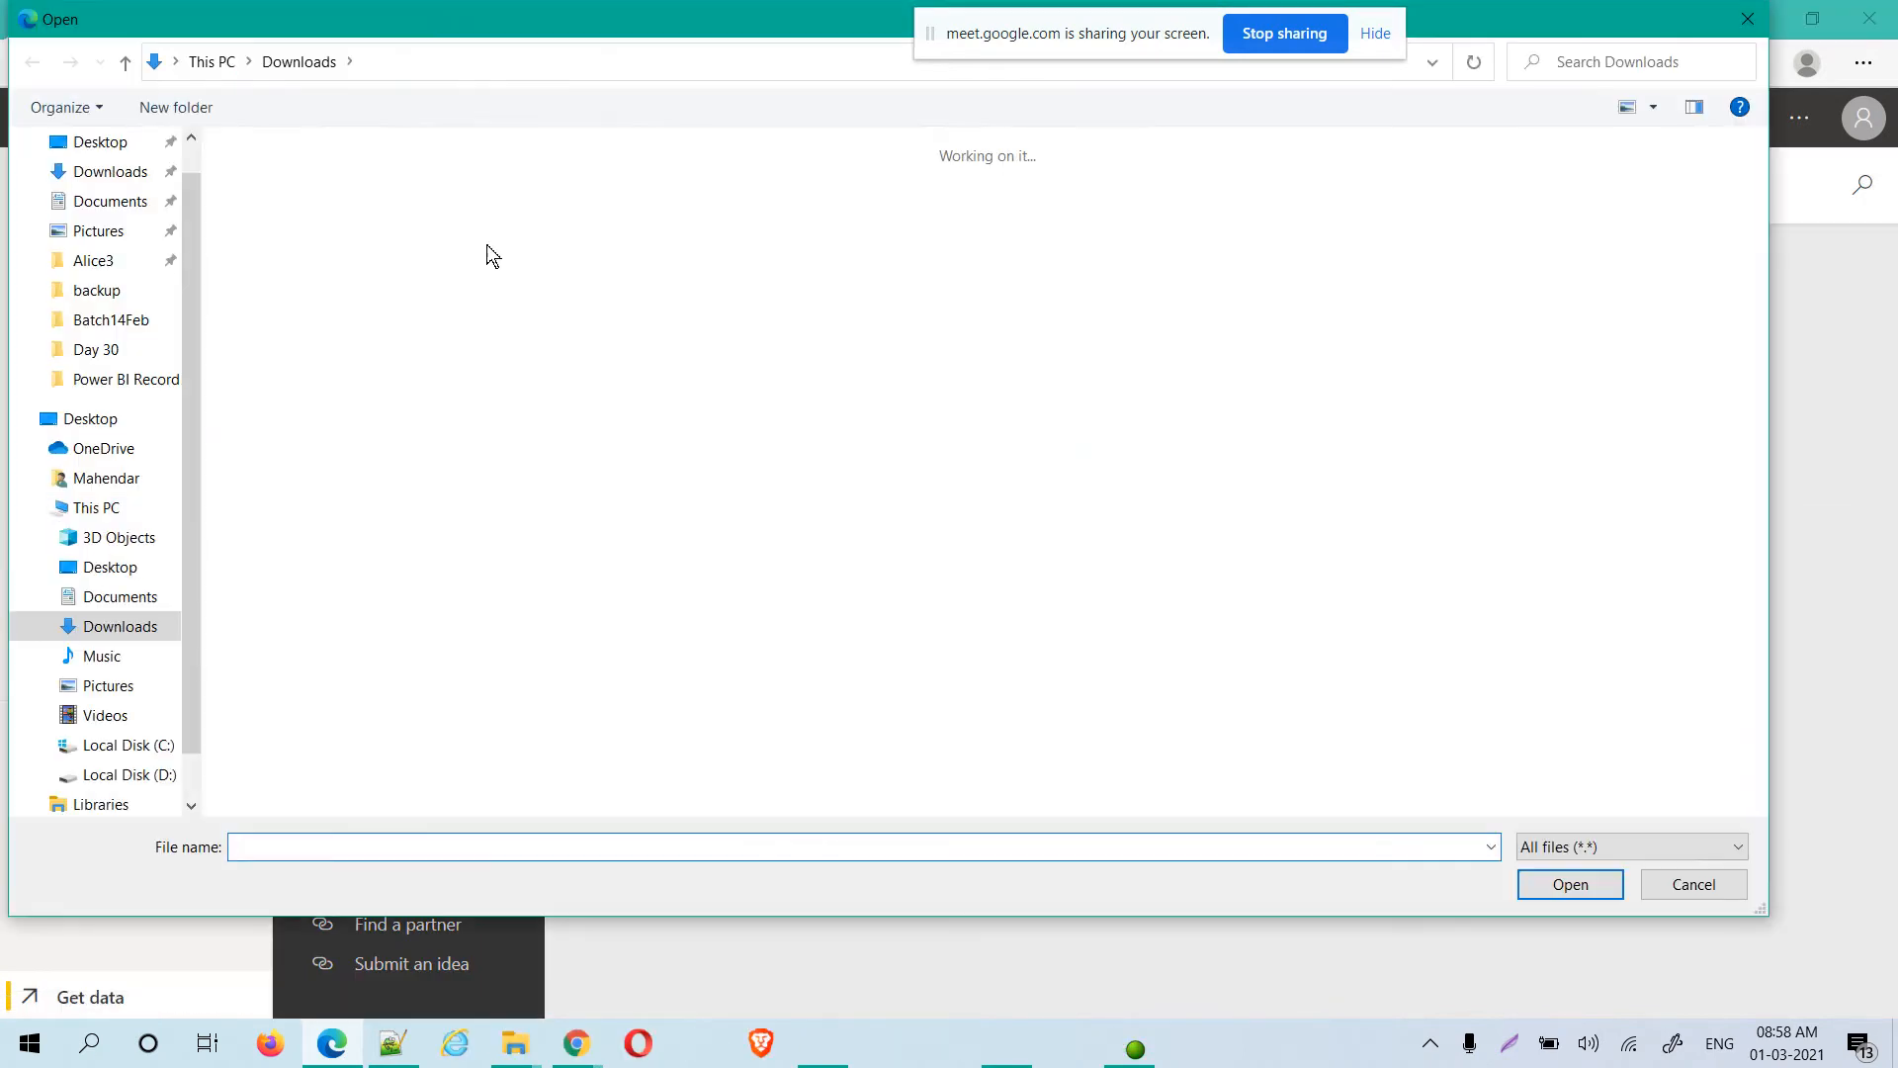
{"action": "left_click", "coordinate": [140, 328]}
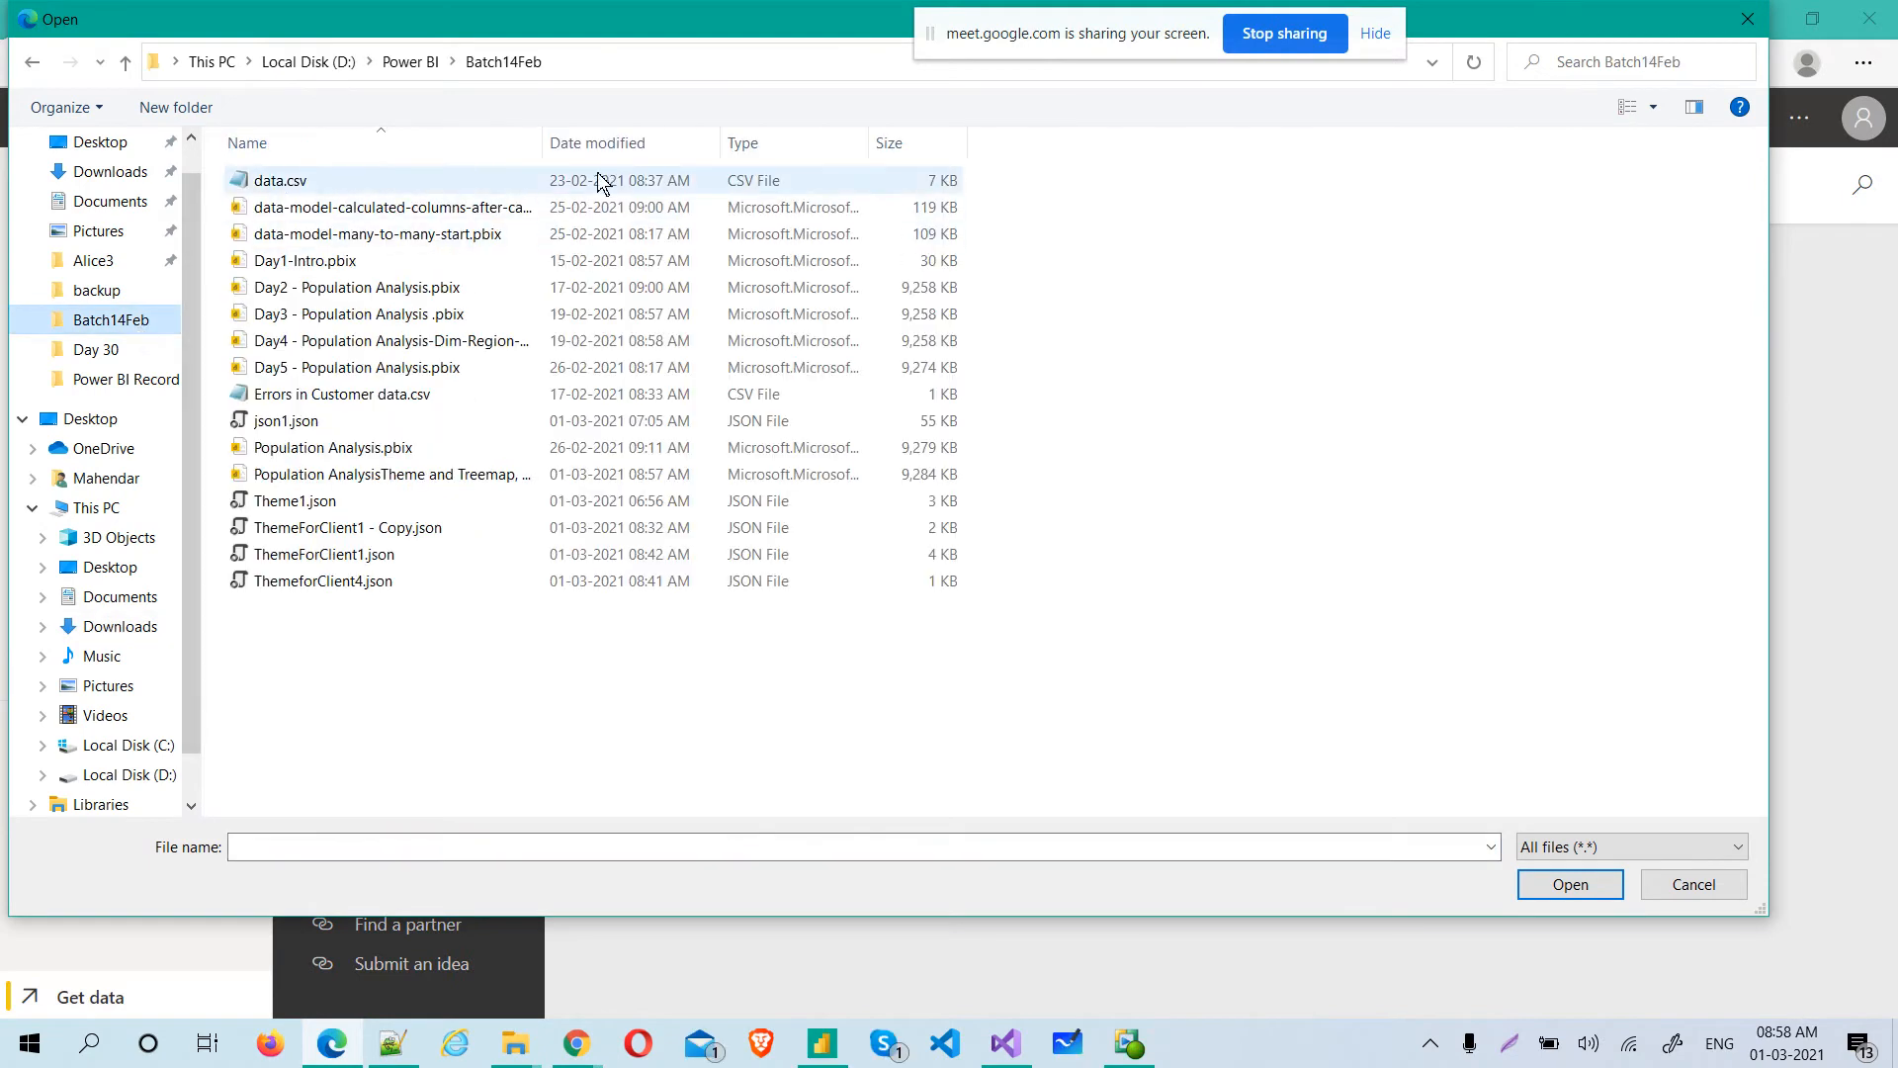
{"action": "left_click", "coordinate": [452, 471]}
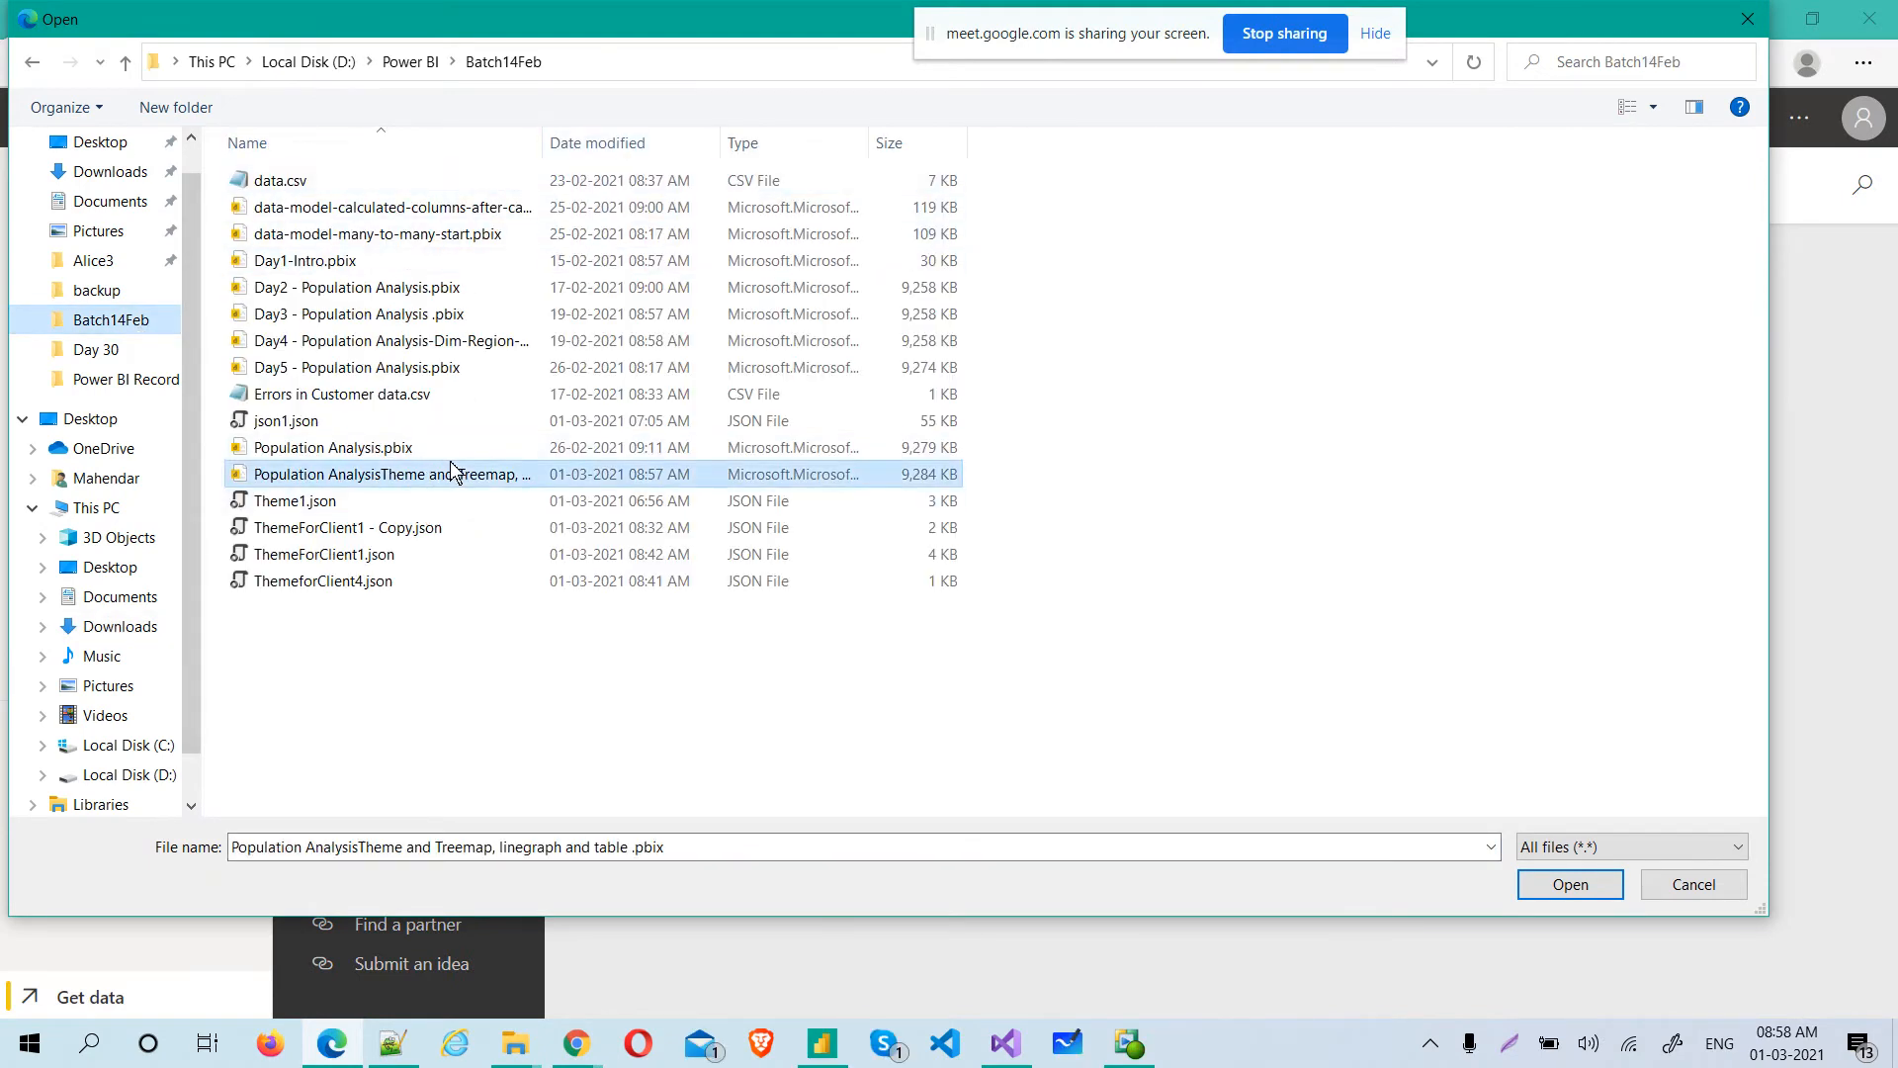
{"action": "double_click", "coordinate": [451, 462]}
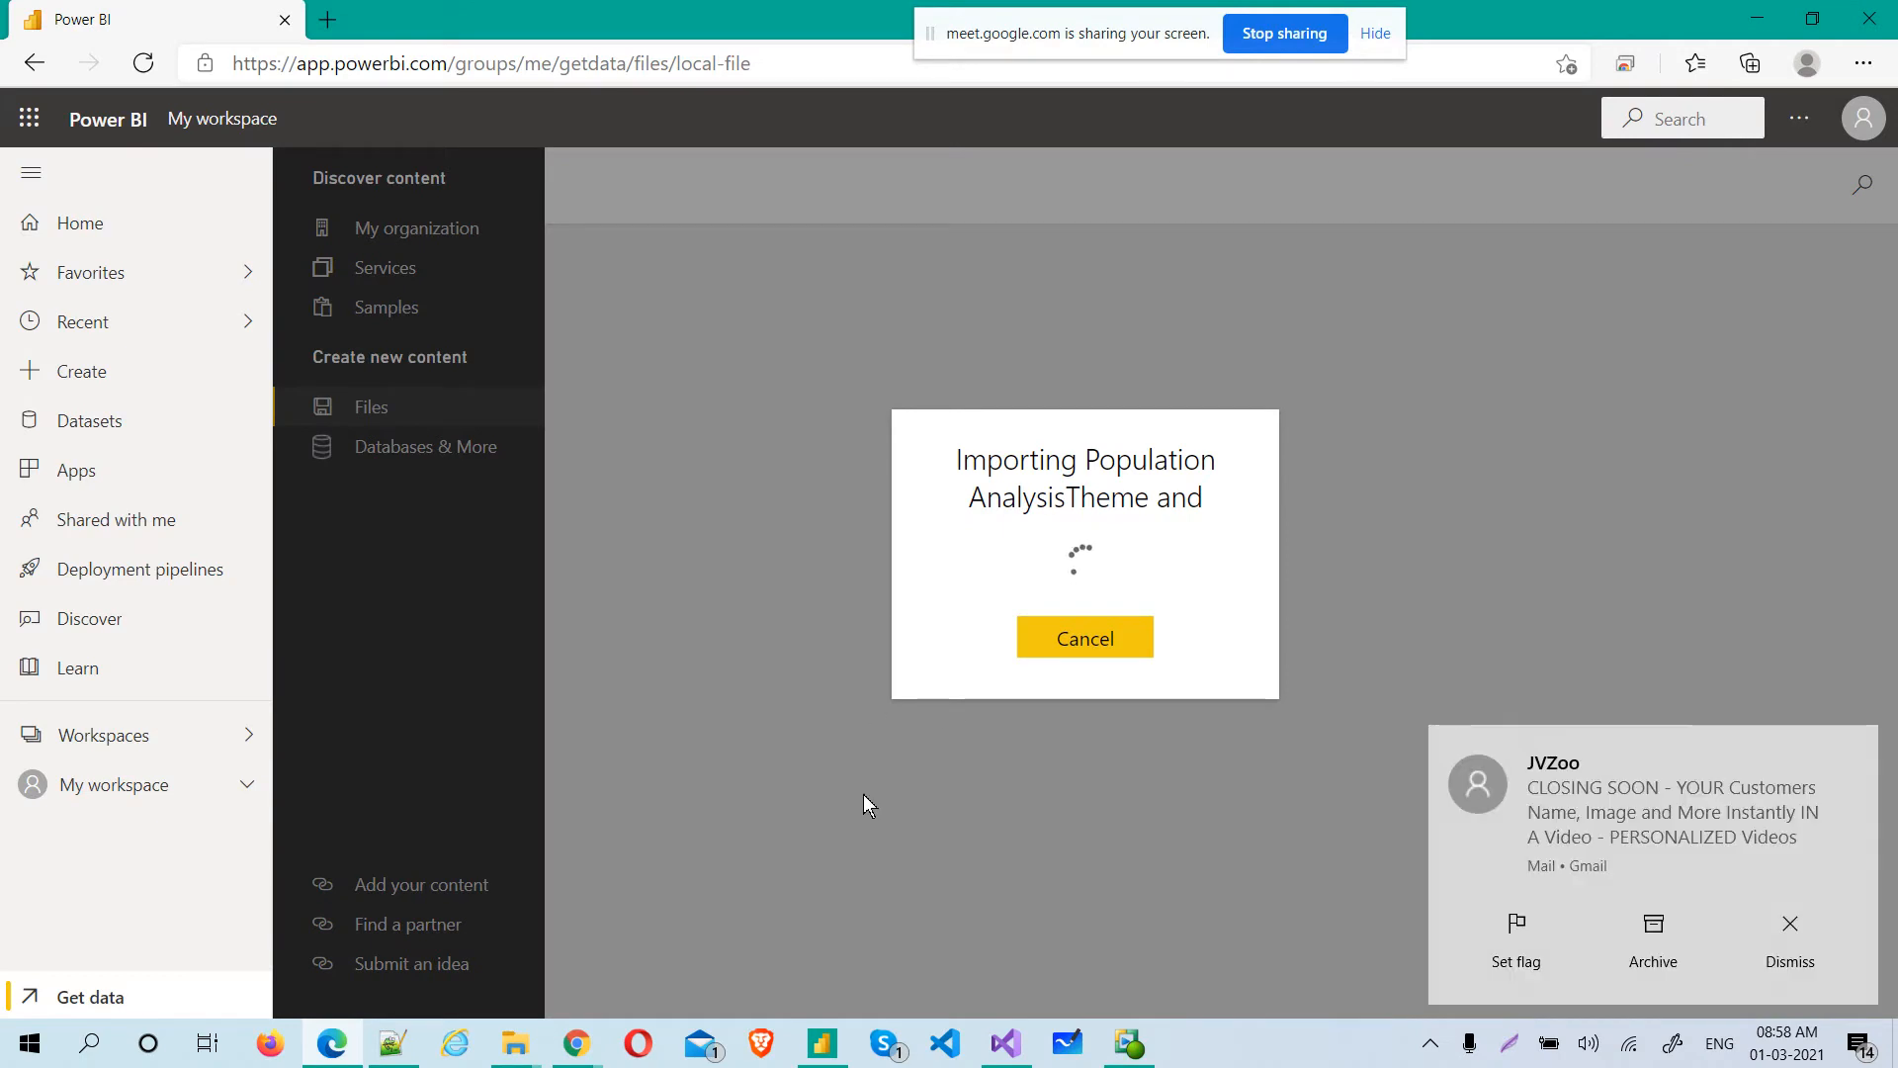
{"action": "left_click", "coordinate": [1785, 954]}
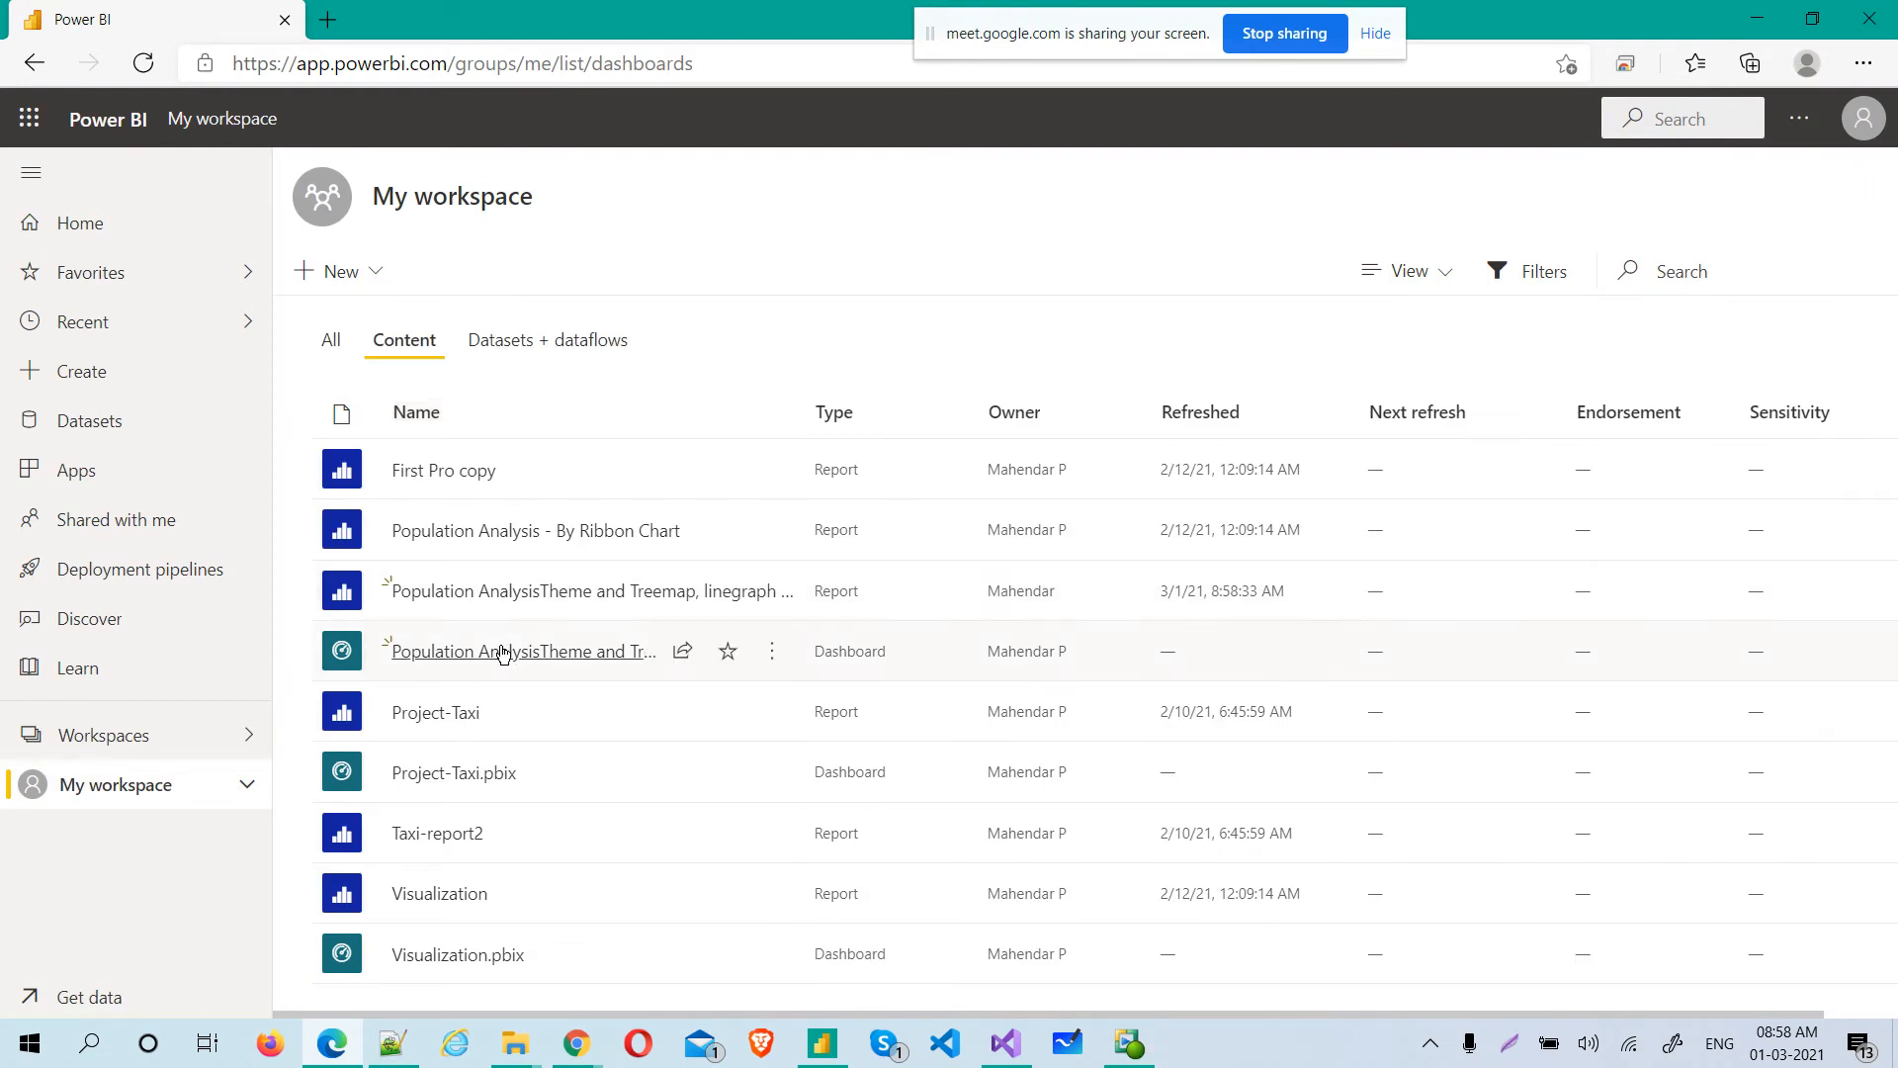
Open the imported Population AnalysisTheme dashboard and examine its additional commands, edit options and available dashboard themes
{"action": "left_click", "coordinate": [553, 666]}
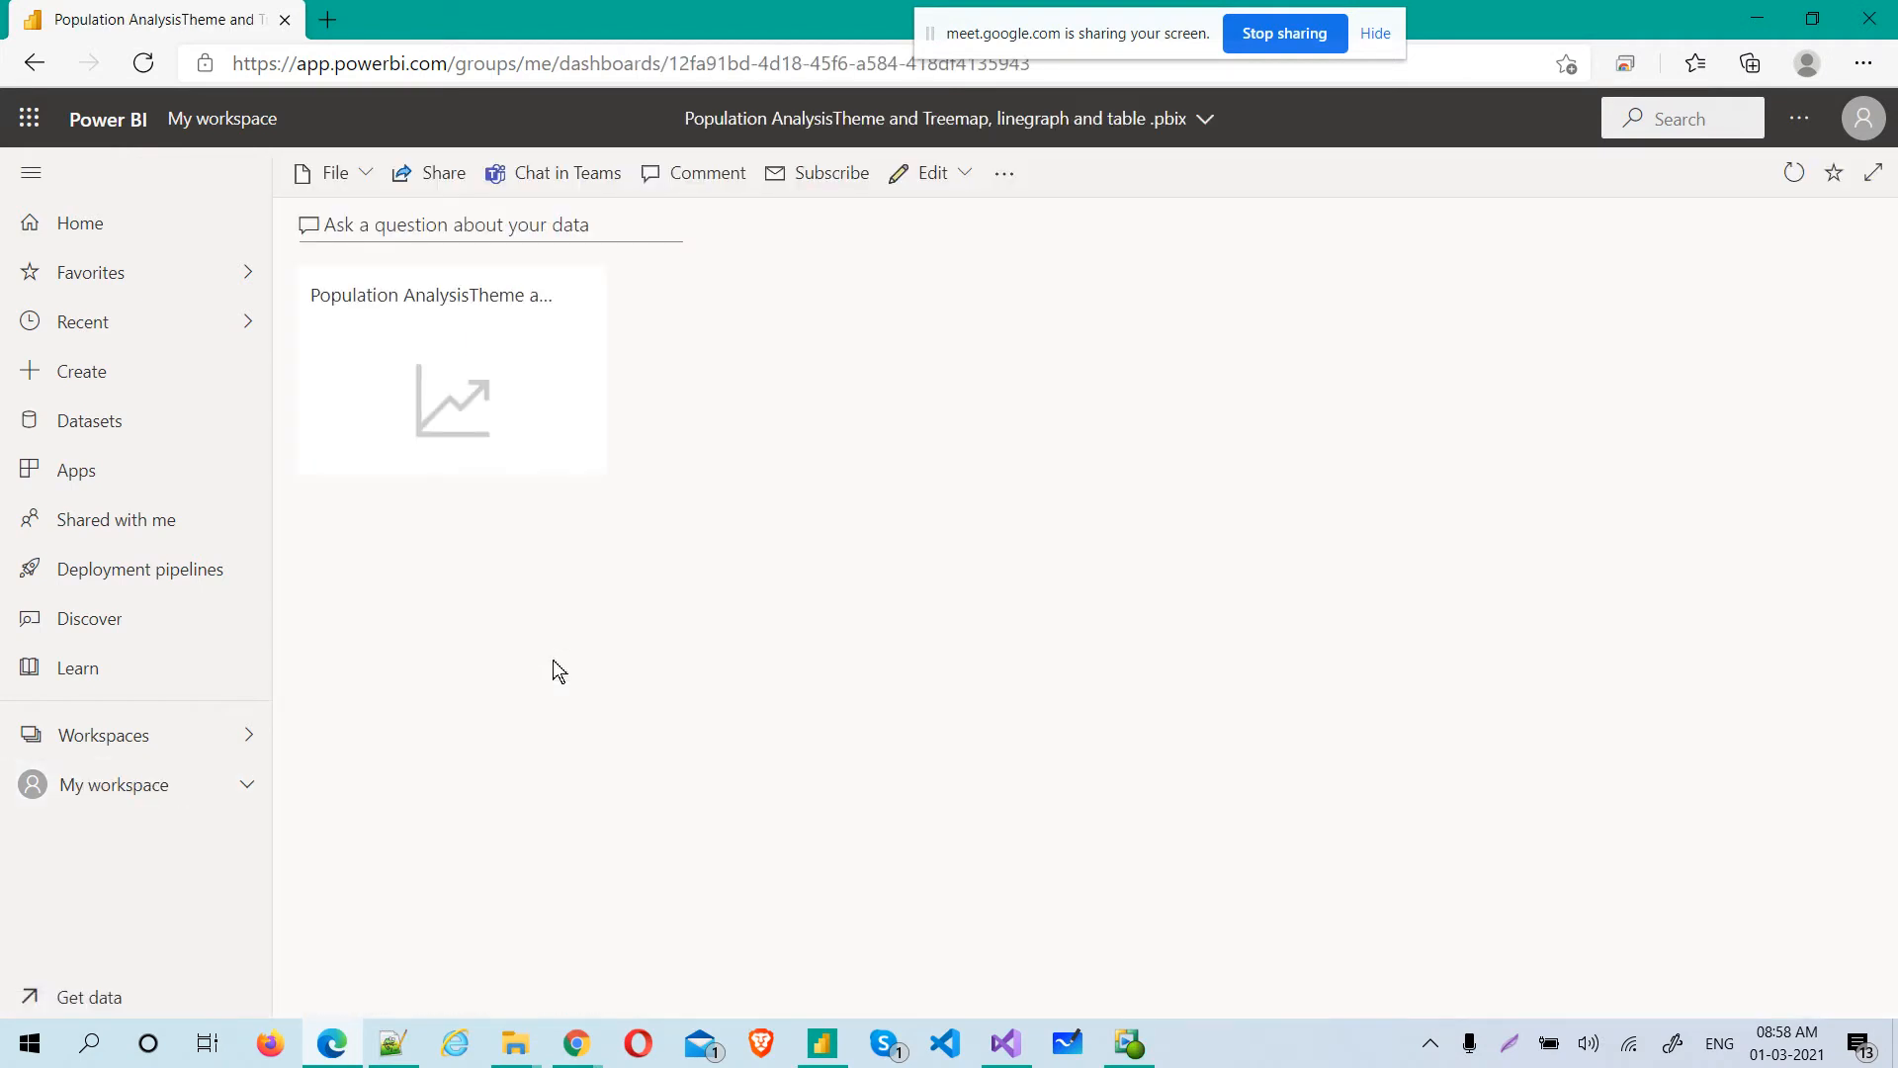
{"action": "left_click", "coordinate": [1004, 174]}
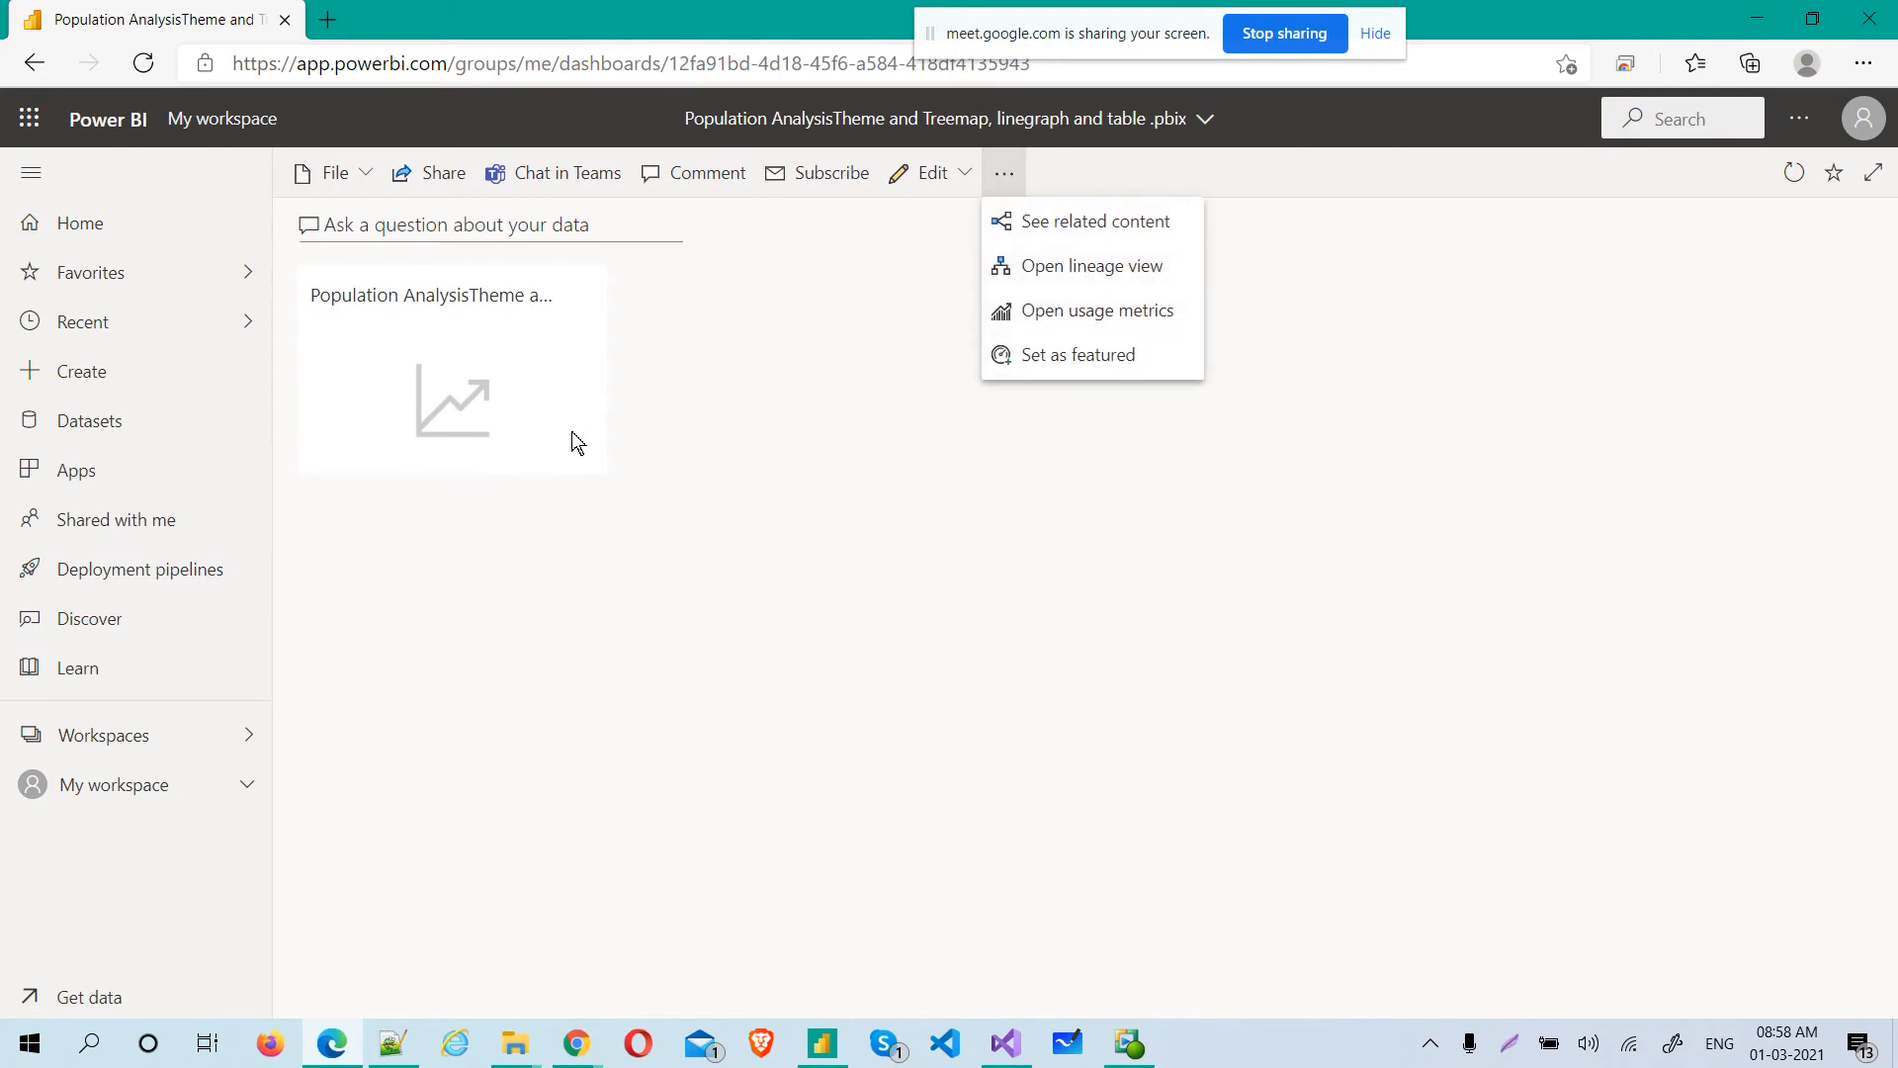
{"action": "left_click", "coordinate": [1005, 174]}
{"action": "left_click", "coordinate": [968, 174]}
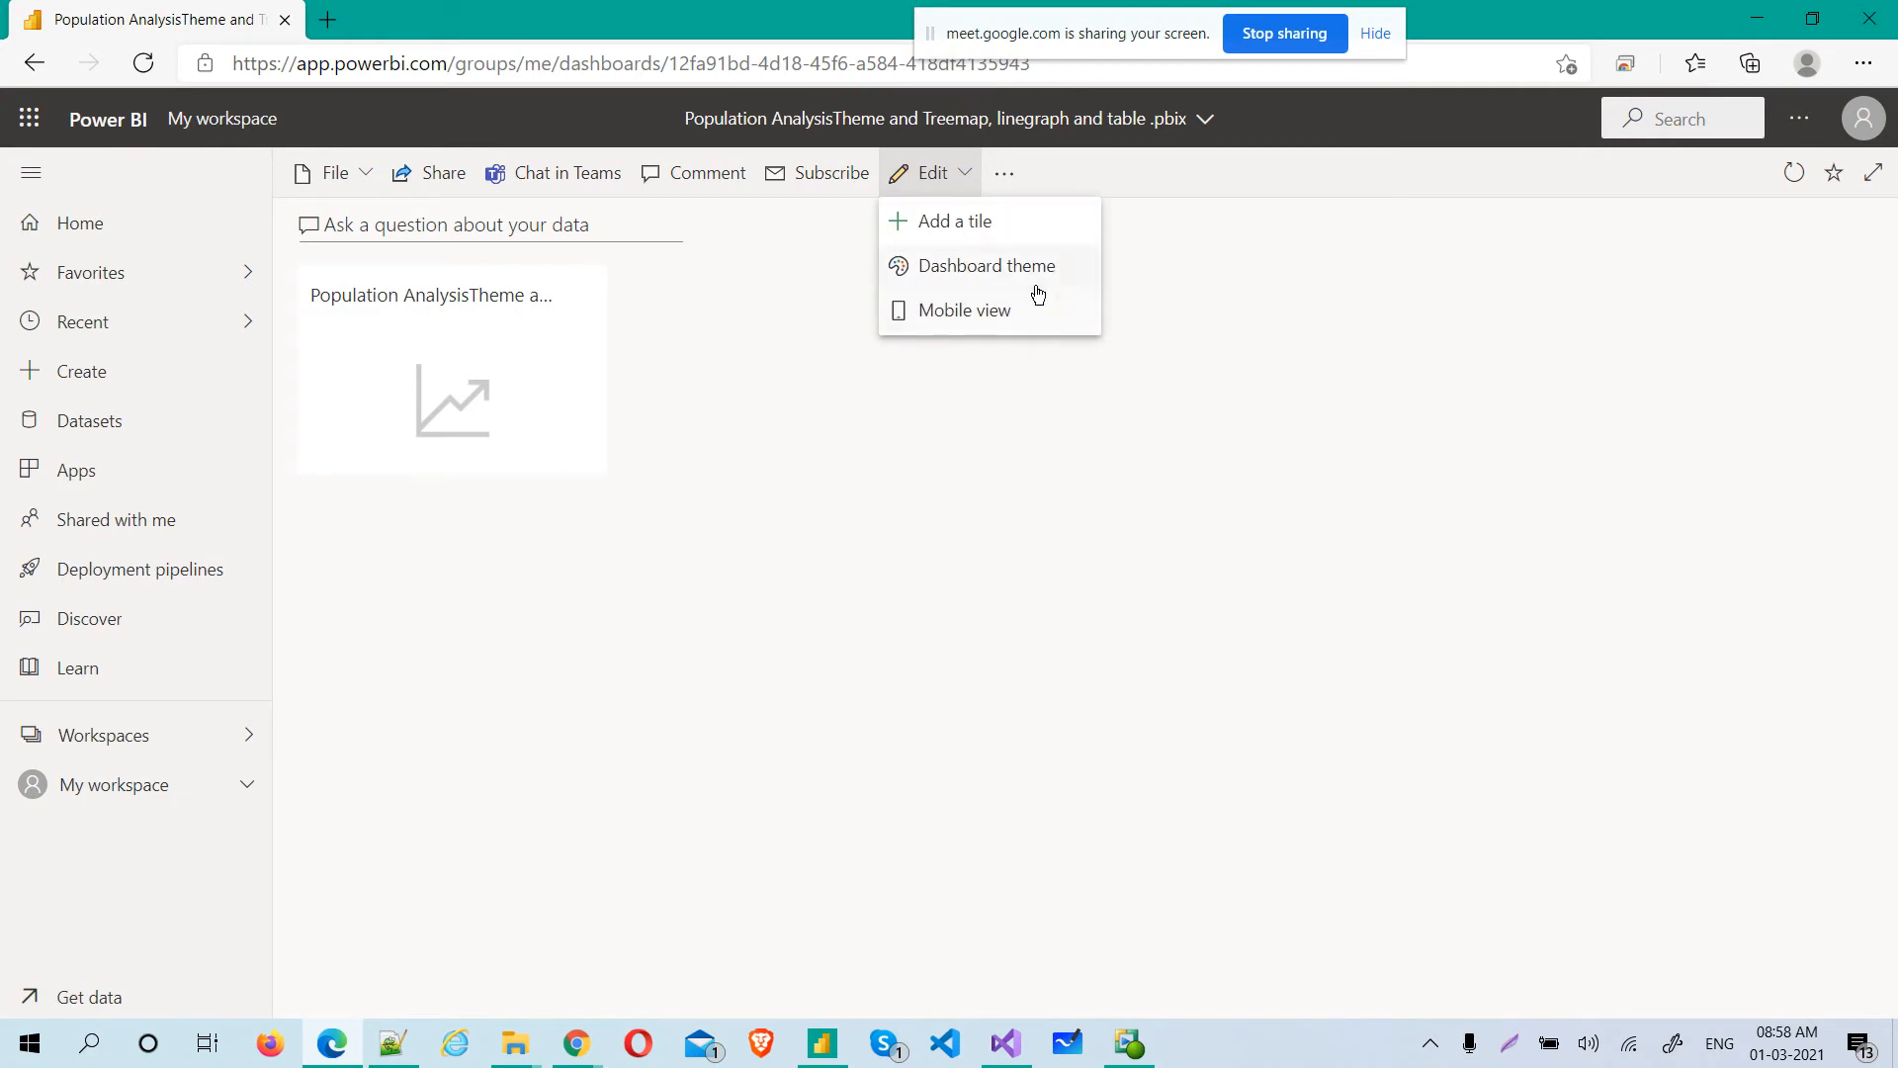
{"action": "left_click", "coordinate": [988, 266]}
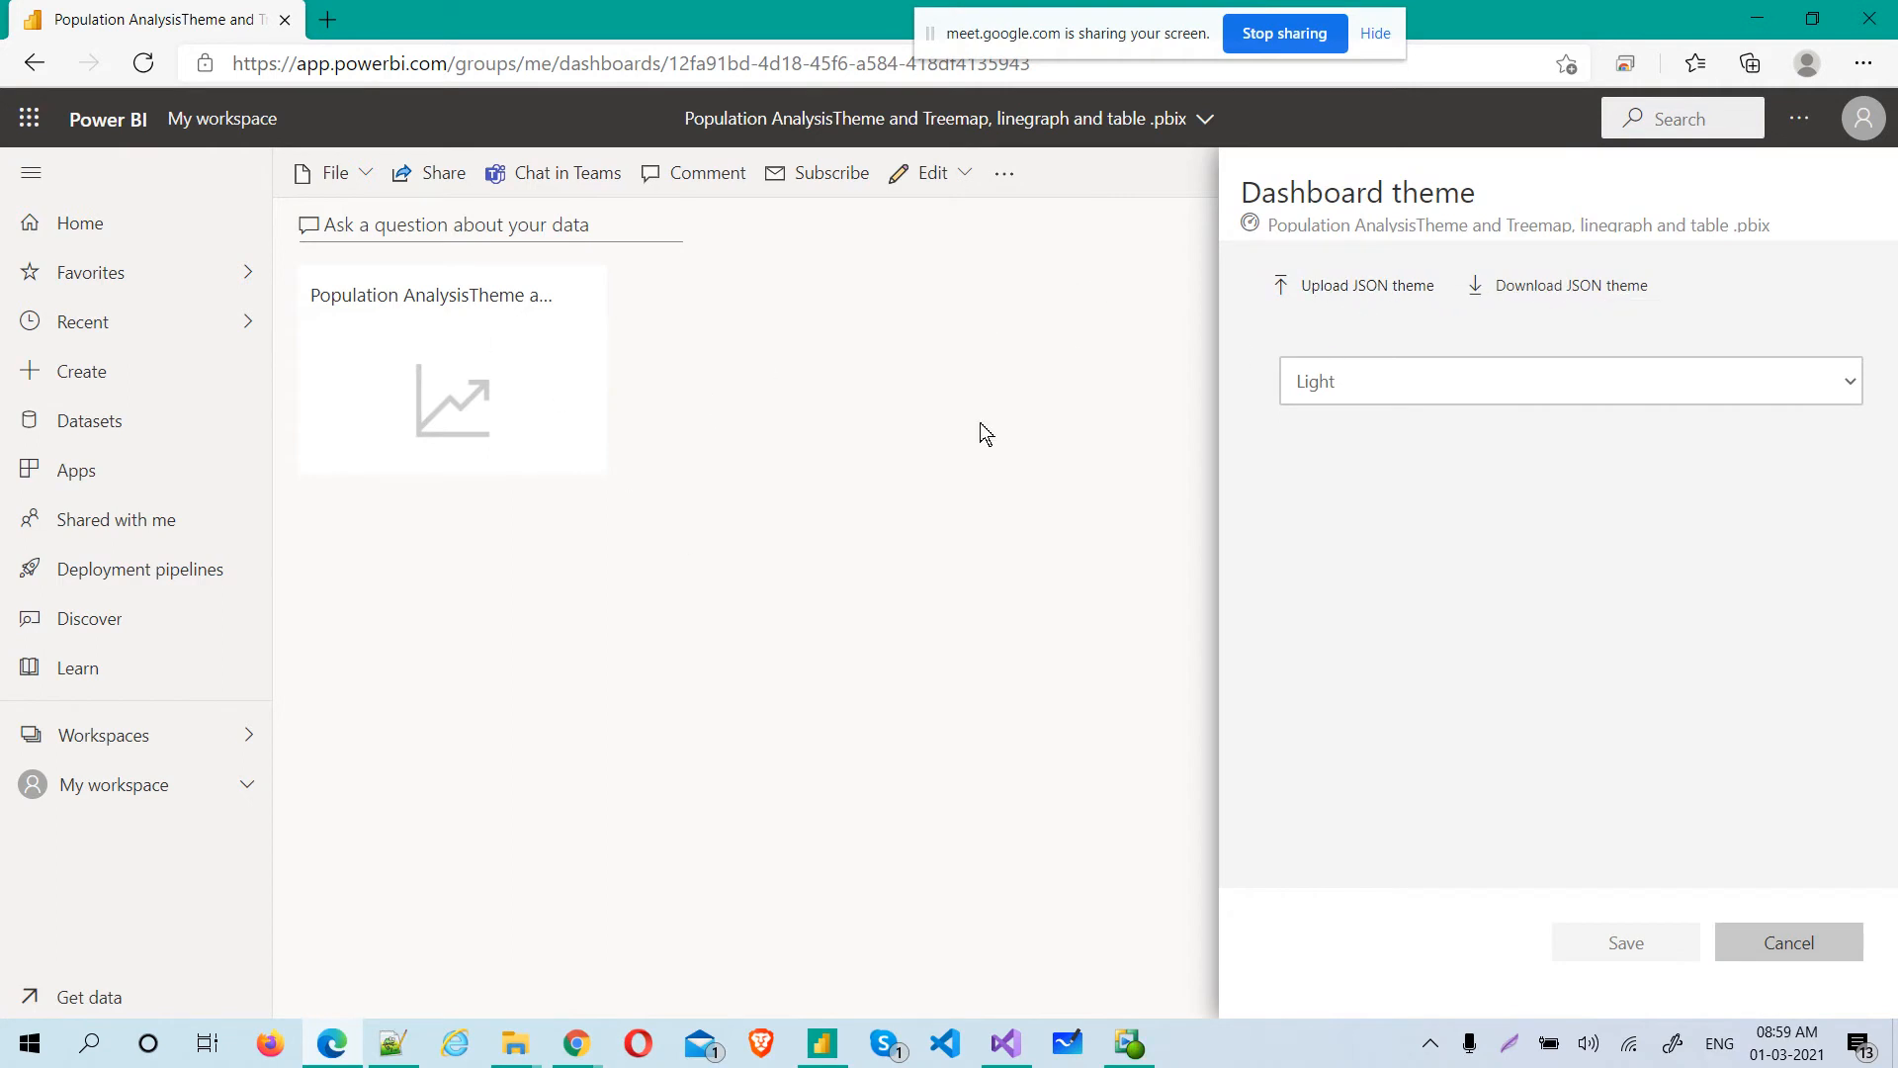
{"action": "left_click", "coordinate": [1429, 396]}
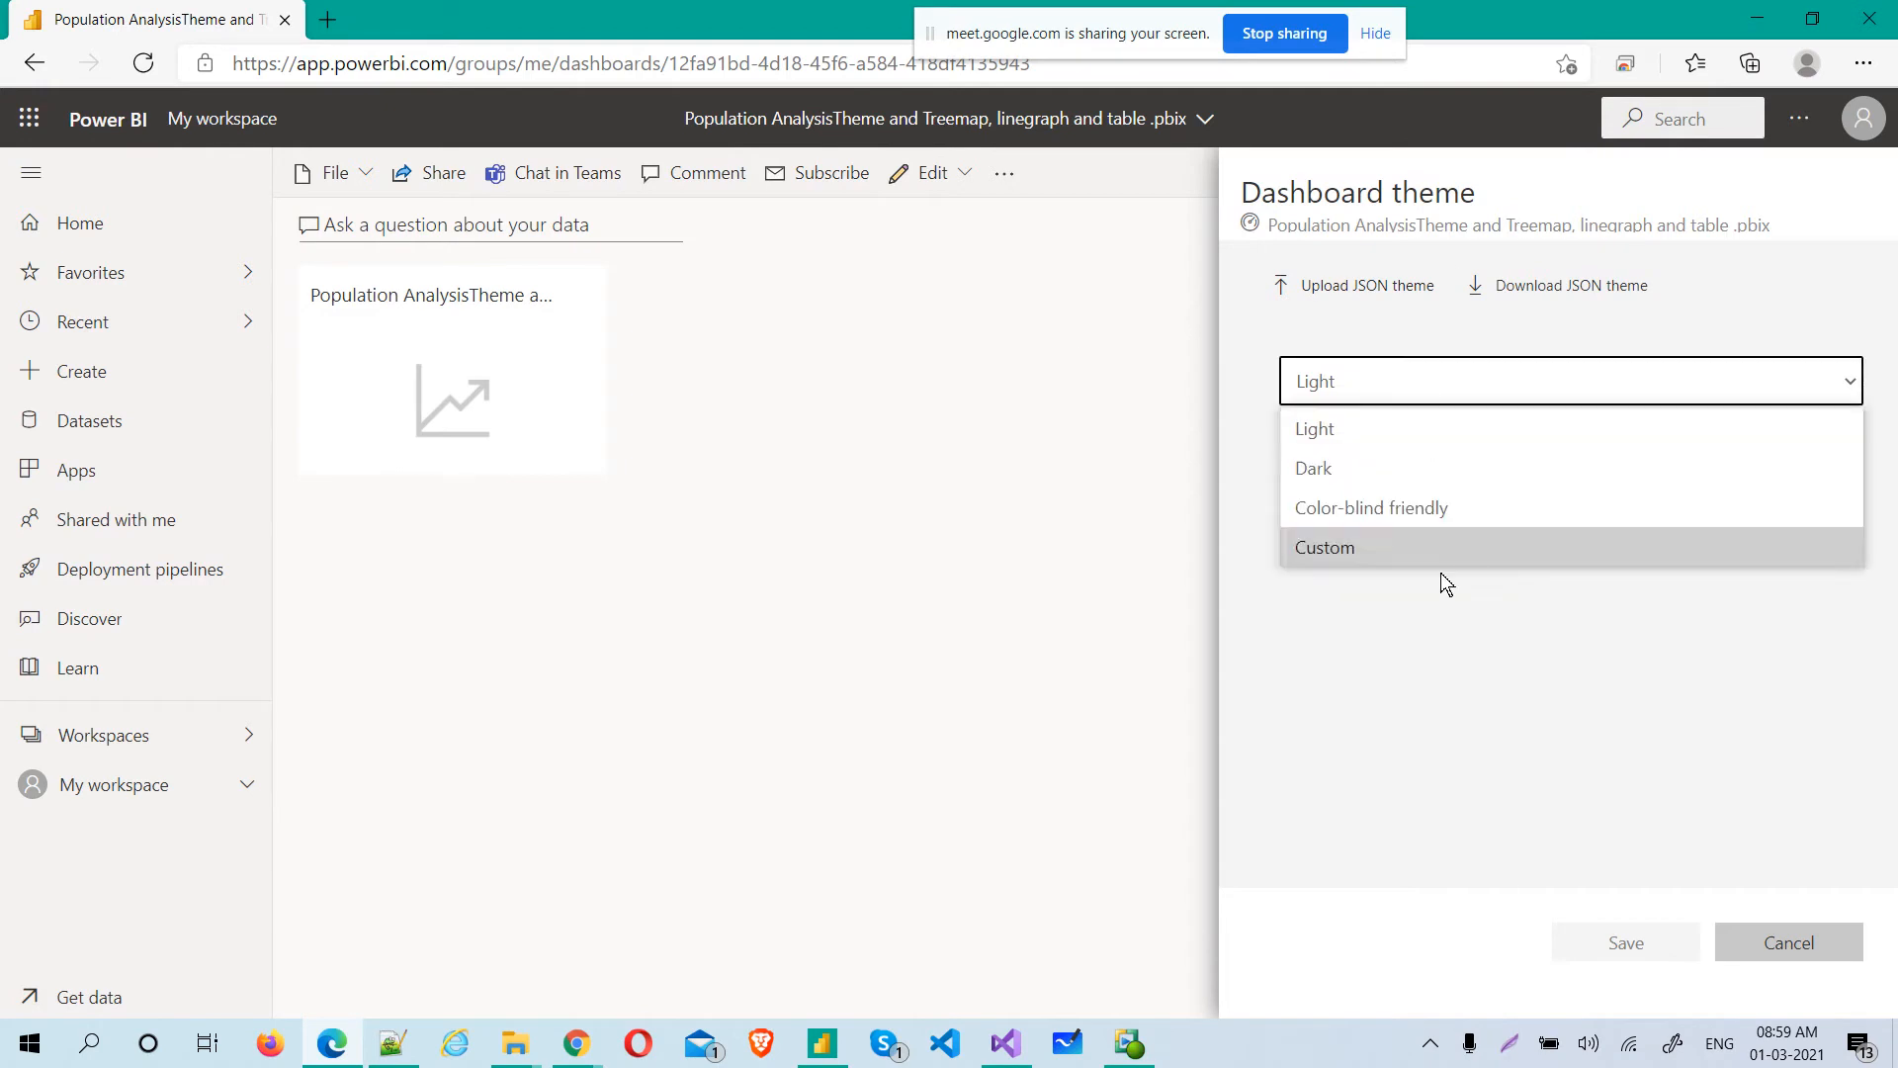
{"action": "left_click", "coordinate": [848, 559]}
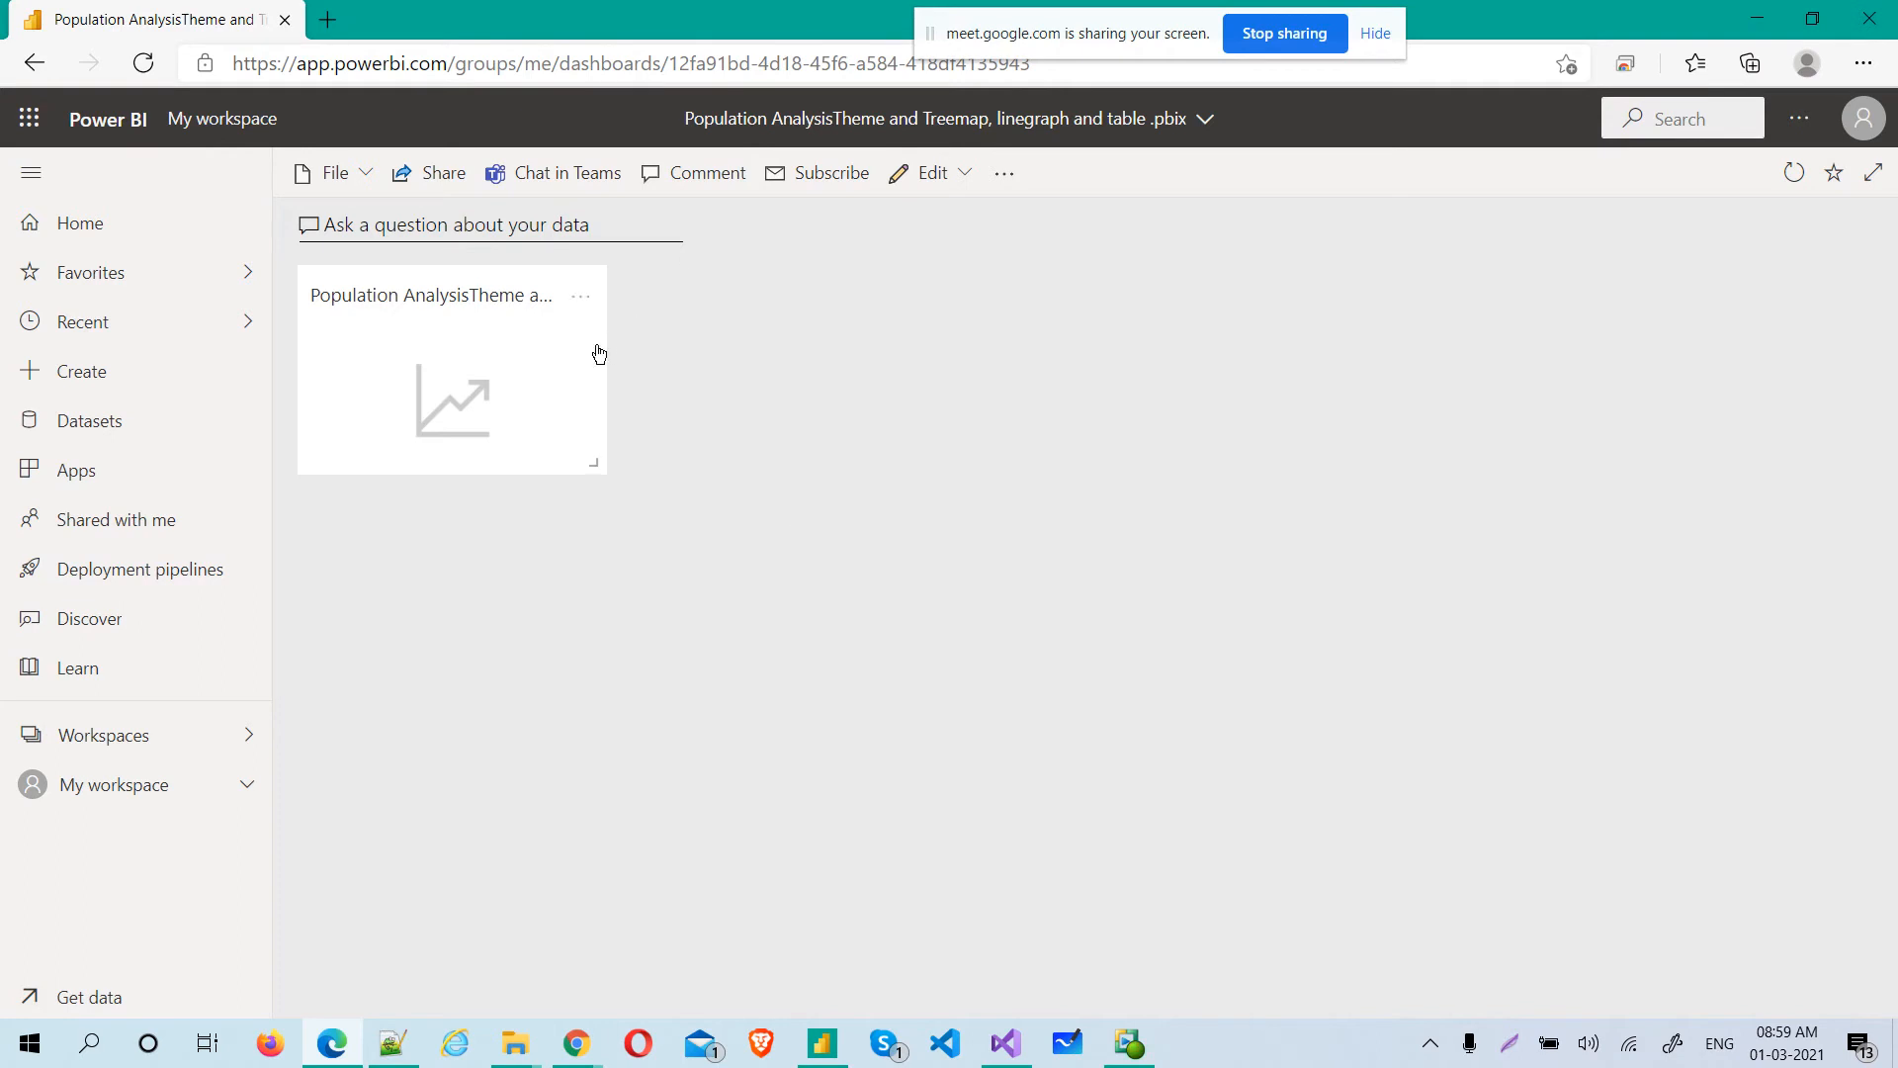
Stop sharing the screen and leave the Google Meet class call in Chrome, switching to the screen recorder window
{"action": "left_click", "coordinate": [1276, 33]}
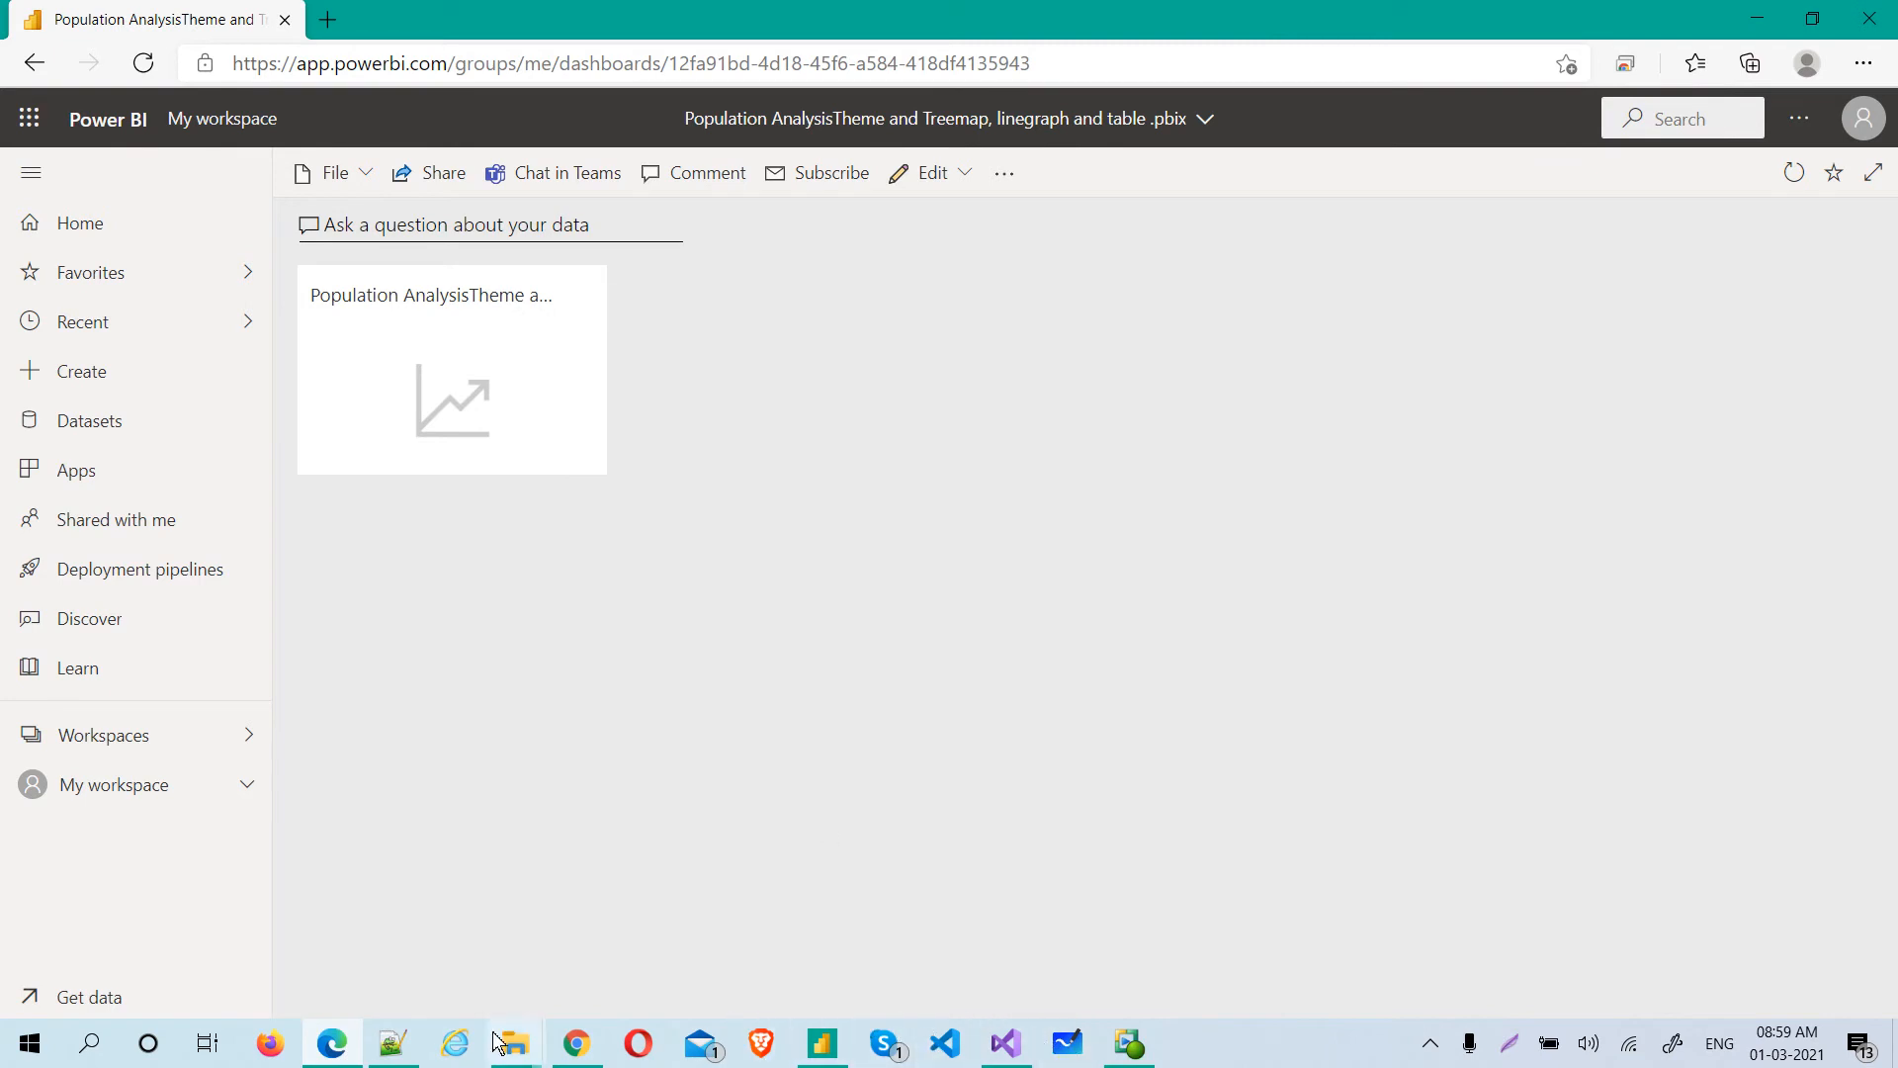
{"action": "left_click", "coordinate": [571, 1043]}
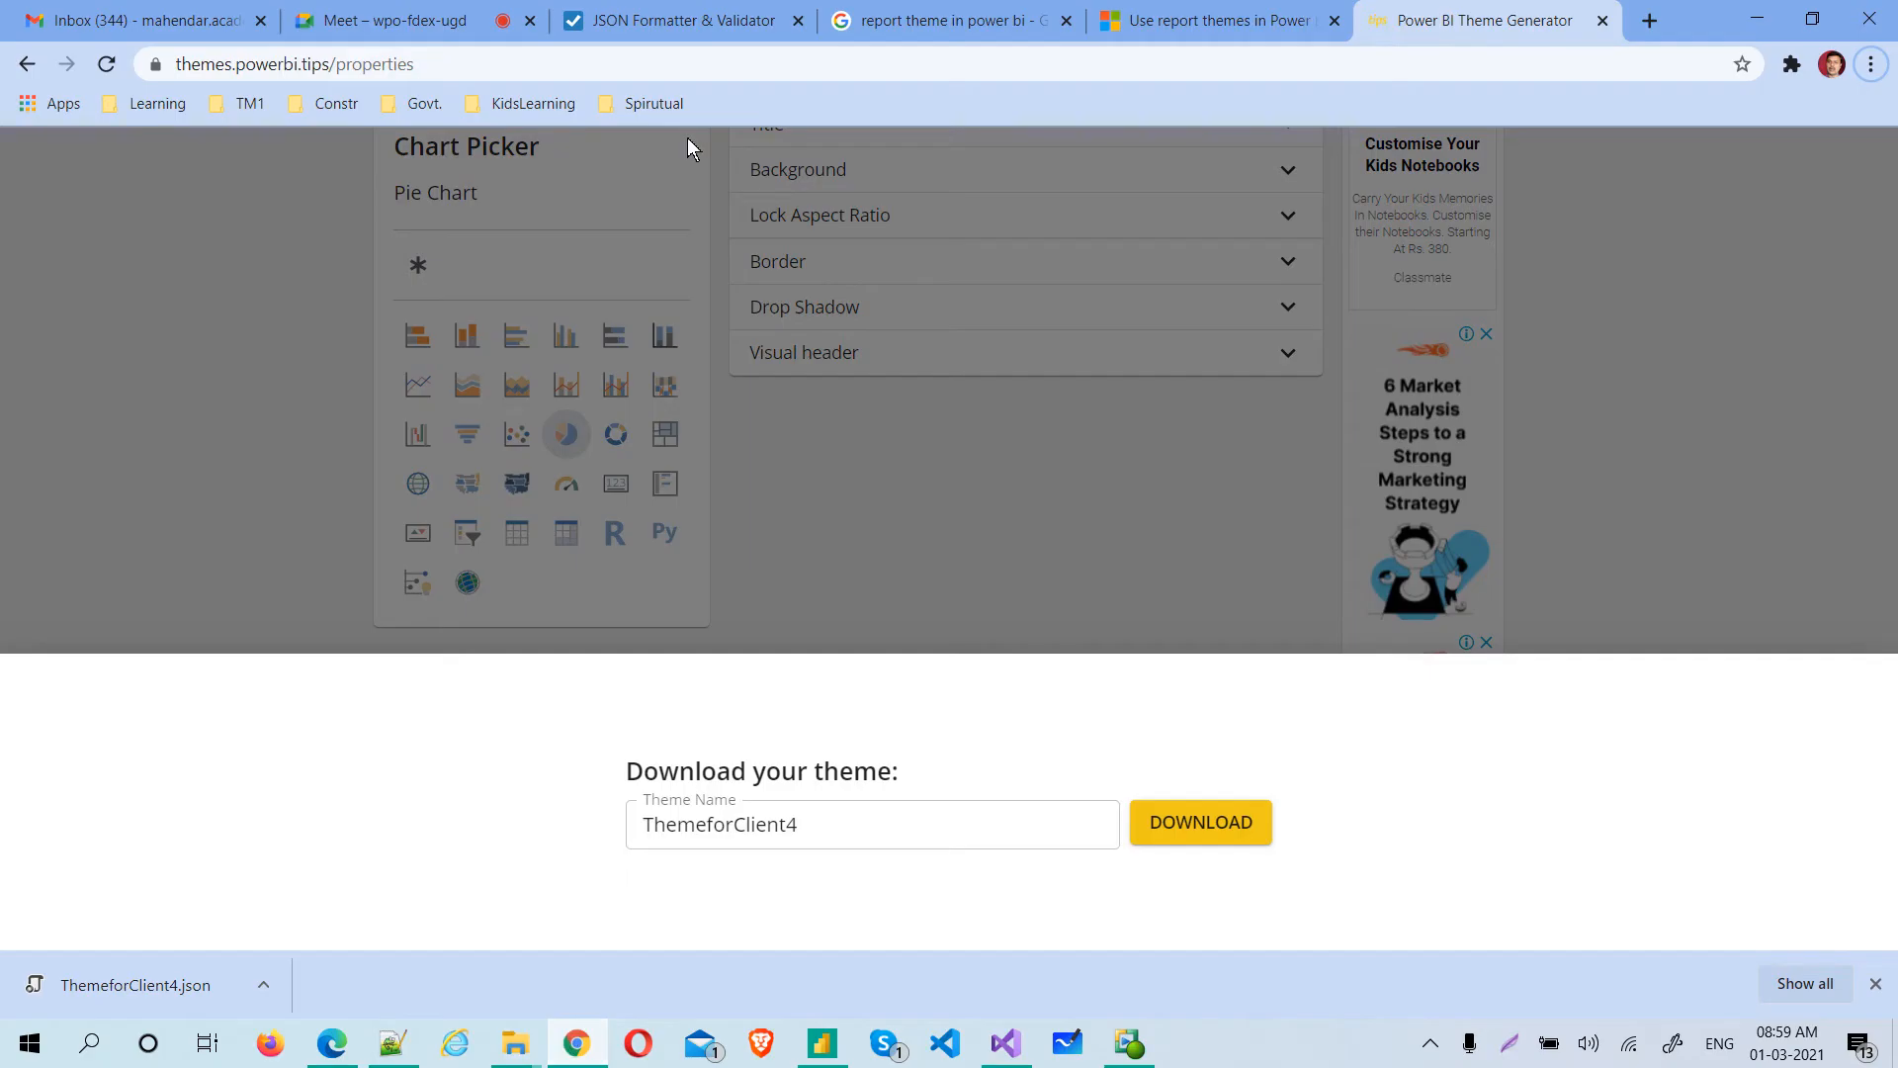
{"action": "left_click", "coordinate": [376, 20]}
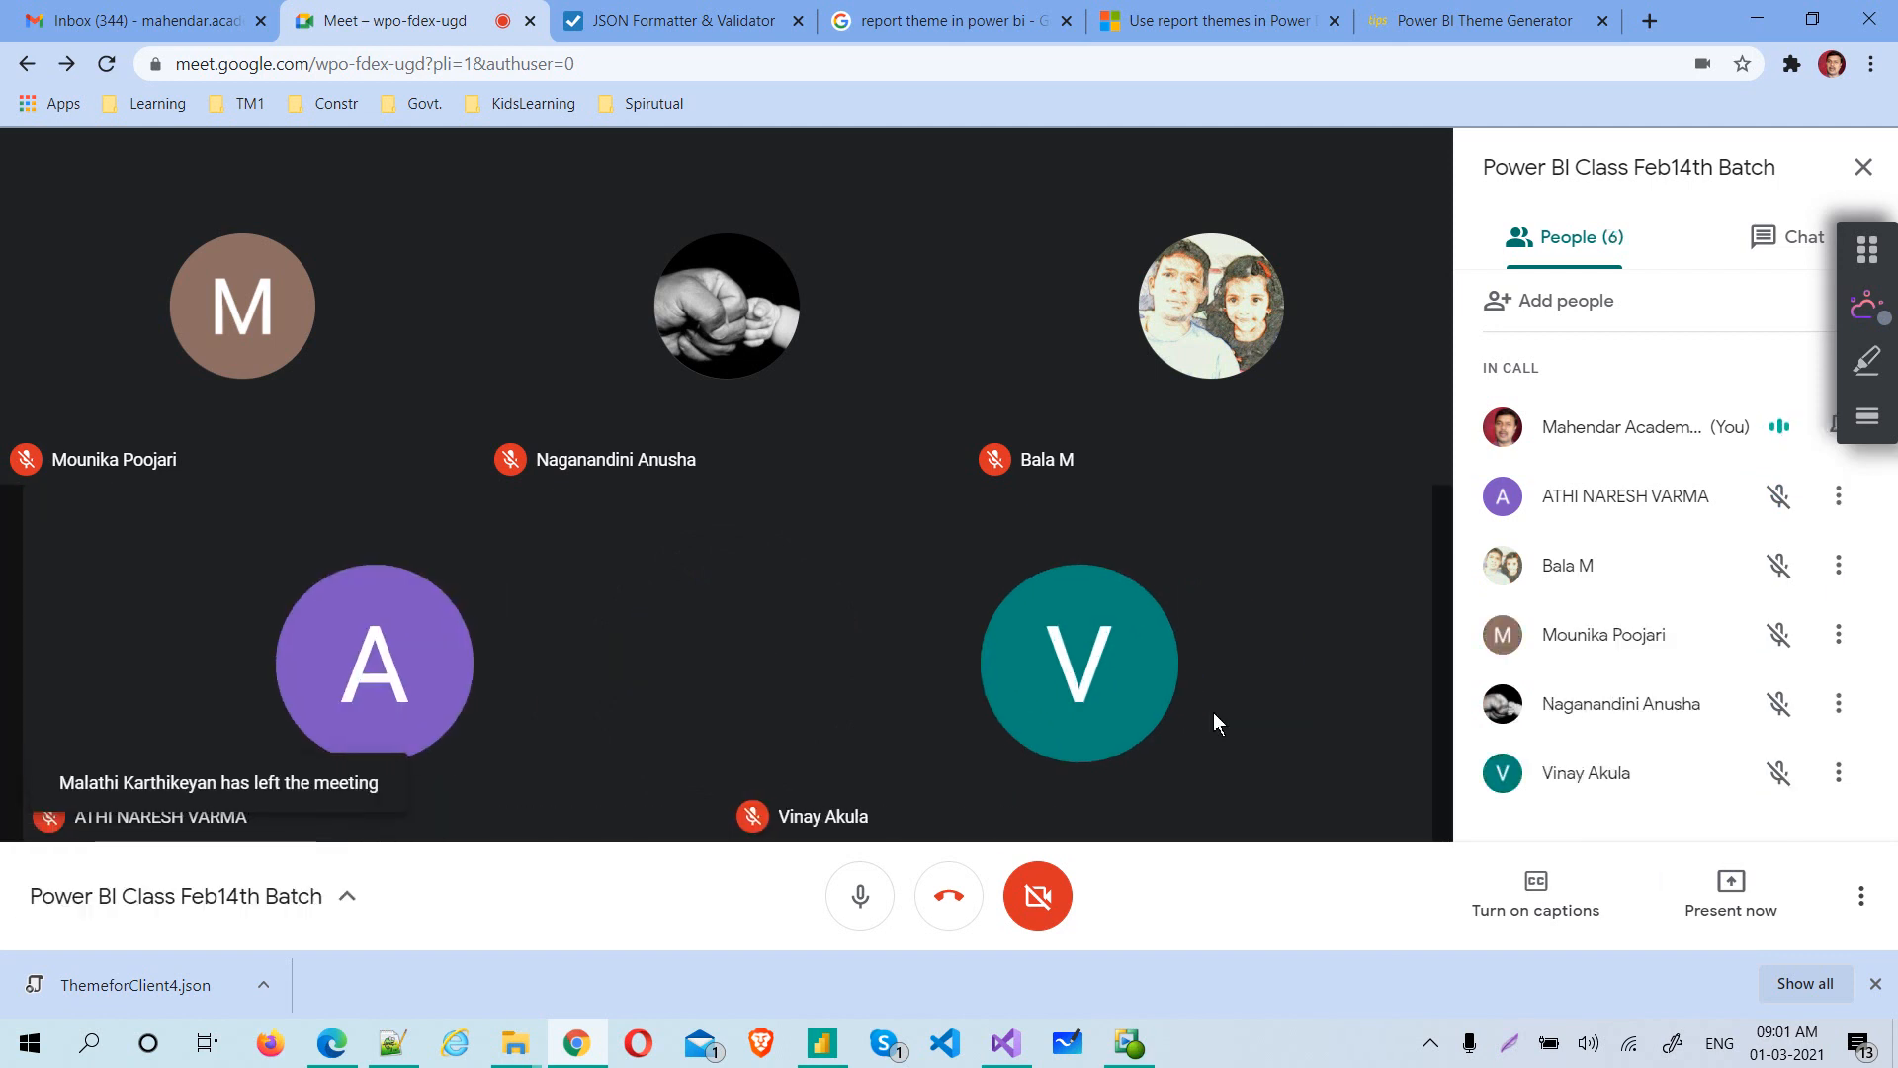
{"action": "left_click", "coordinate": [963, 908]}
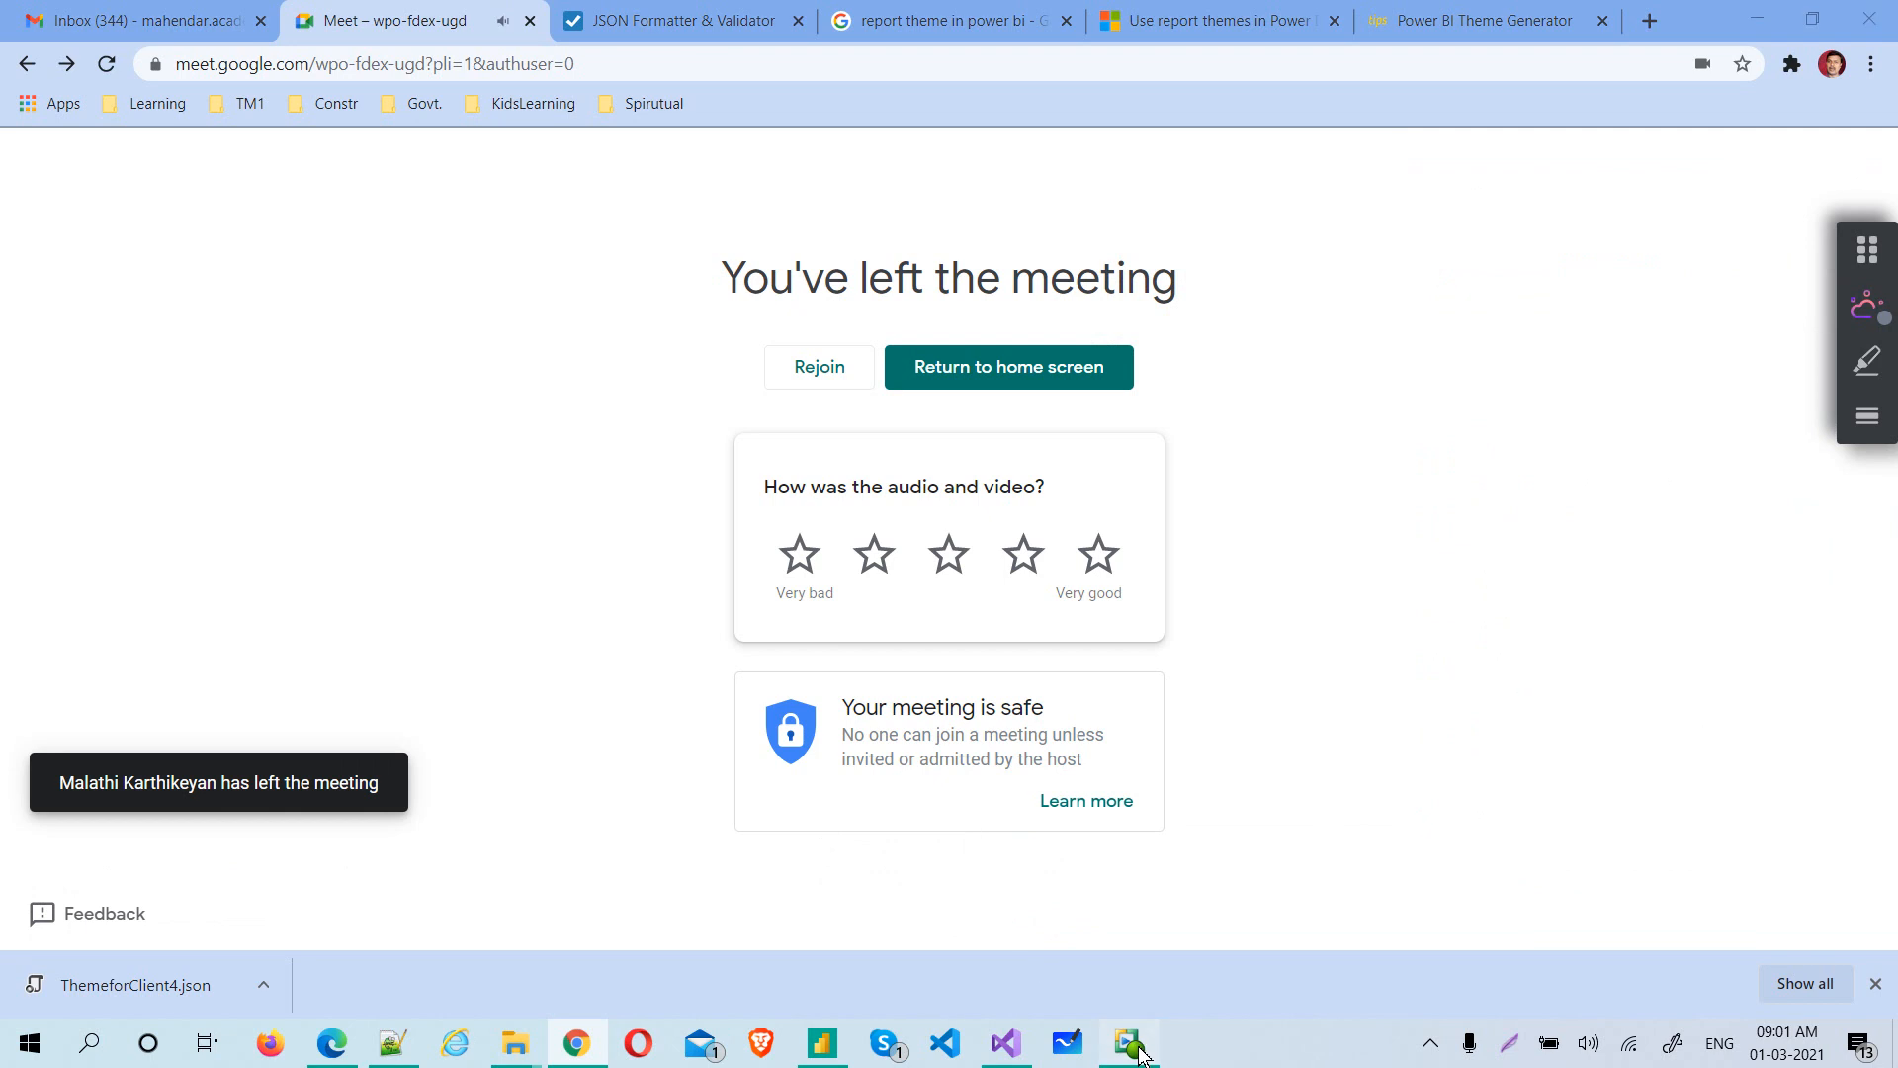
{"action": "left_click", "coordinate": [1136, 1048]}
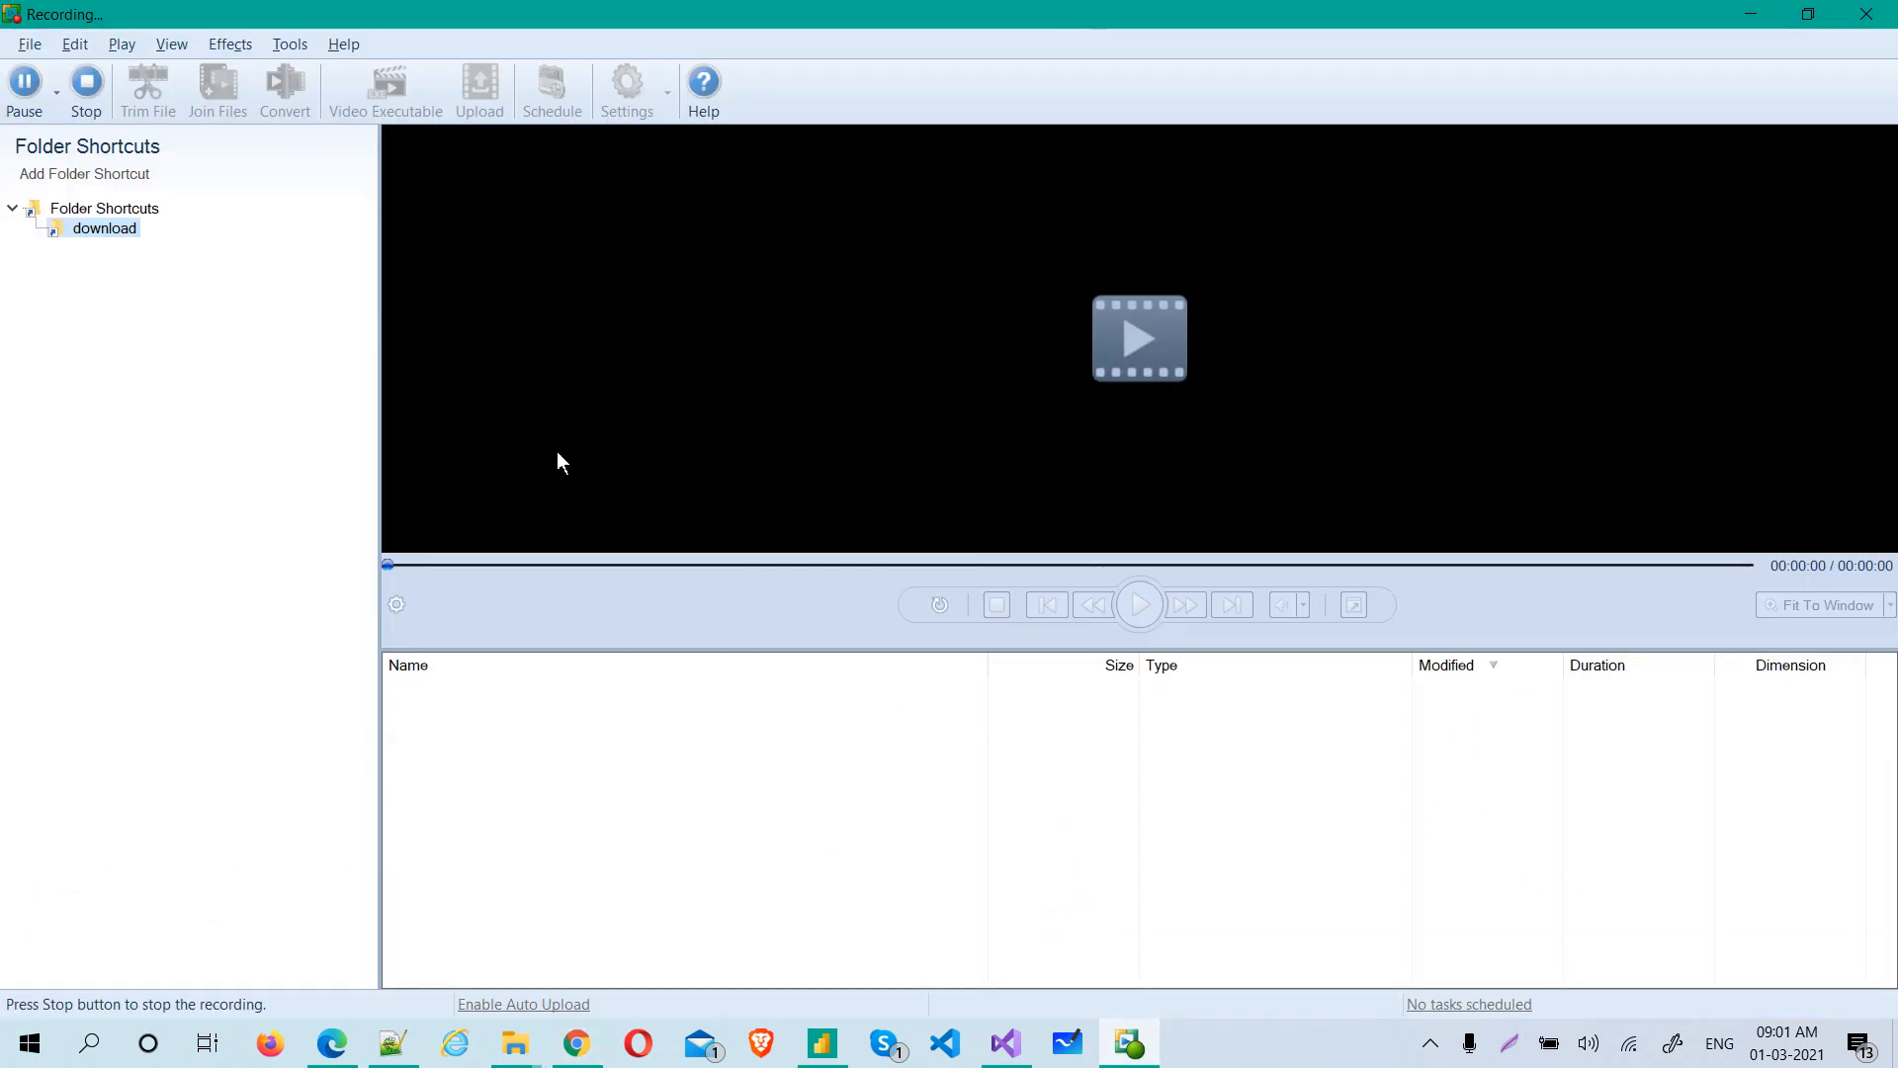